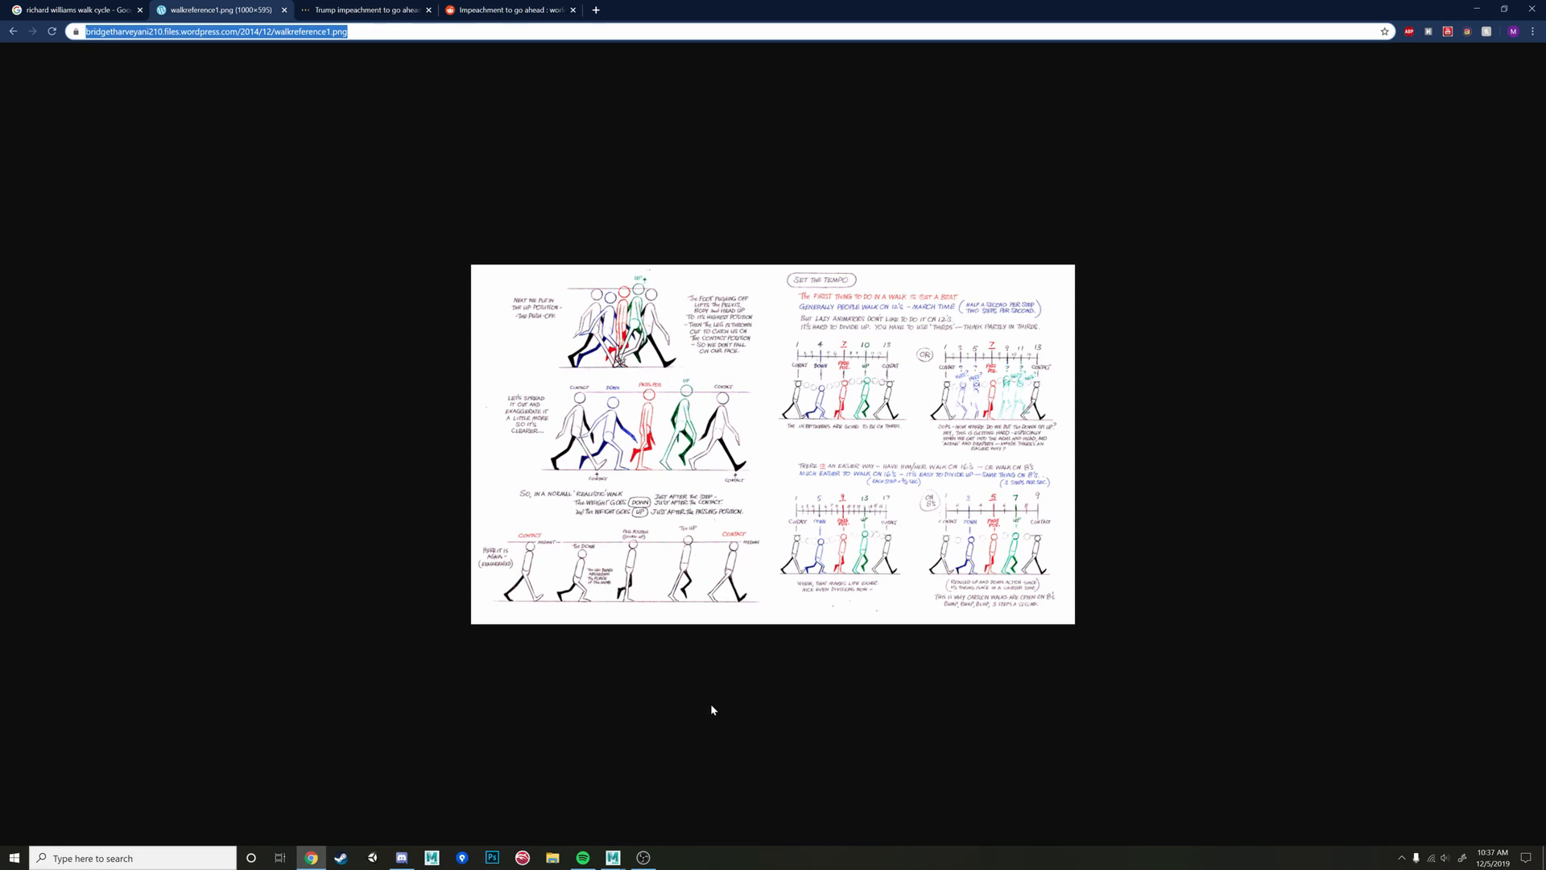
# Switch to Autodesk Maya and reference hero_Rig.mb from the SauceArt/Characters/Hero/Rig folder into the scene
pyautogui.moveTo(608, 863)
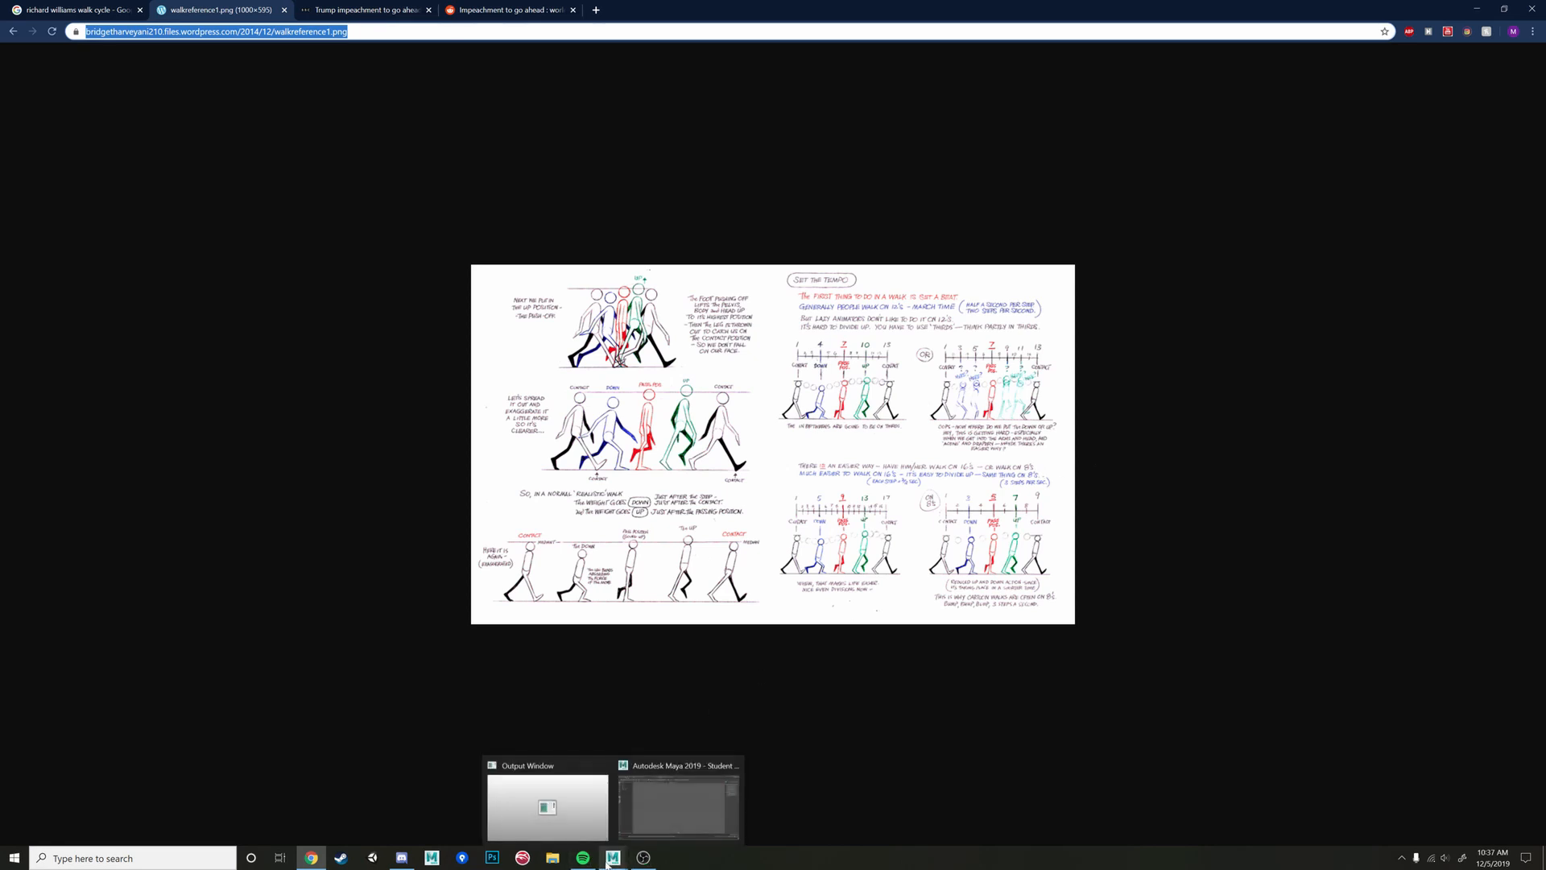
pyautogui.click(636, 821)
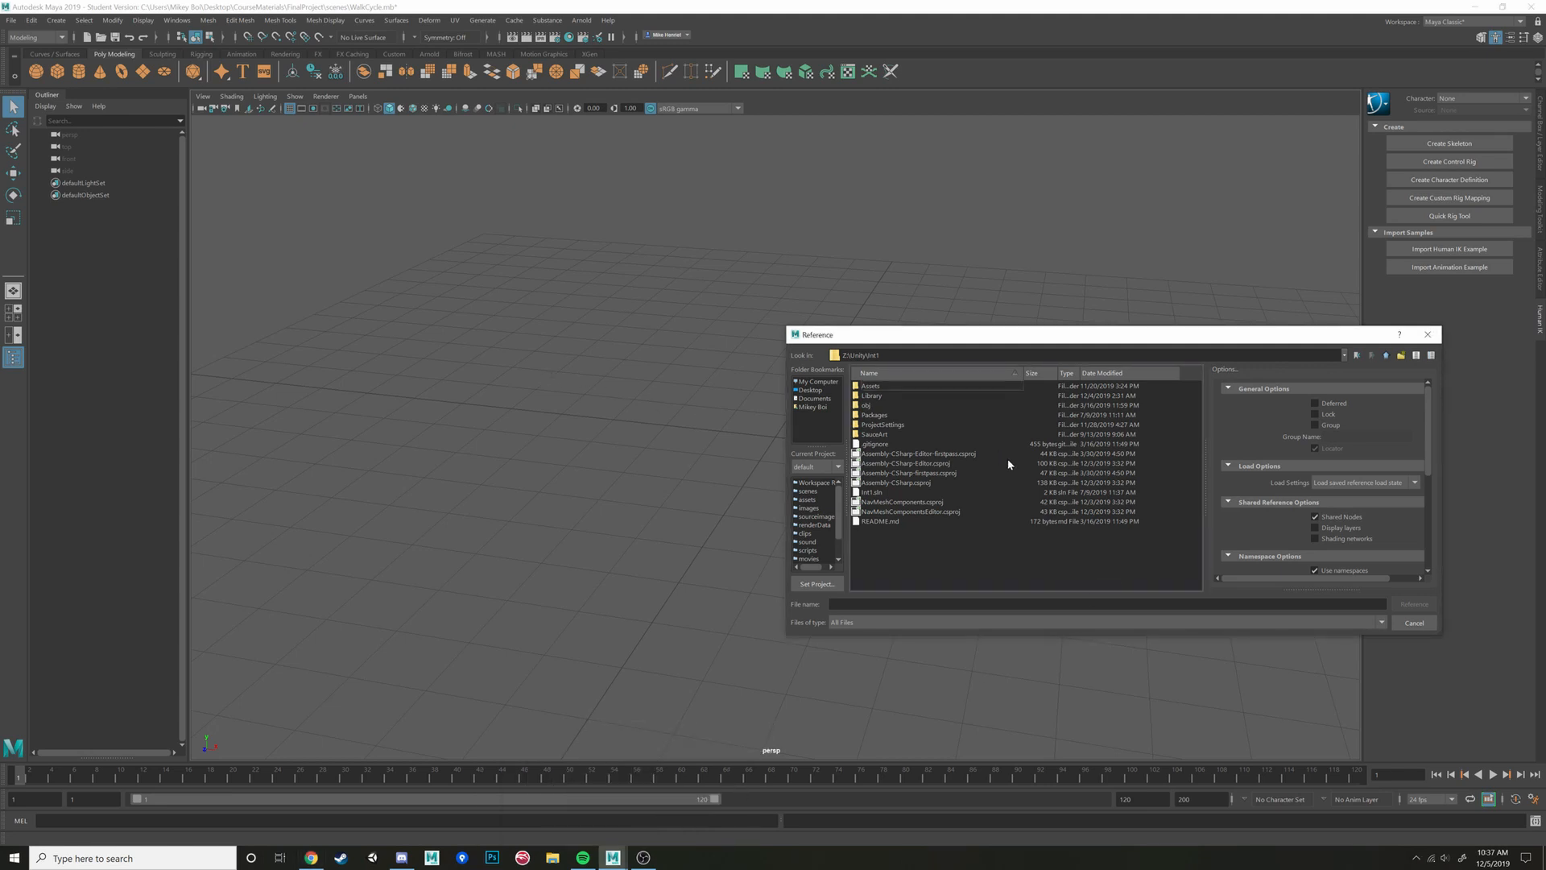
pyautogui.moveTo(982, 341); pyautogui.dragTo(917, 330)
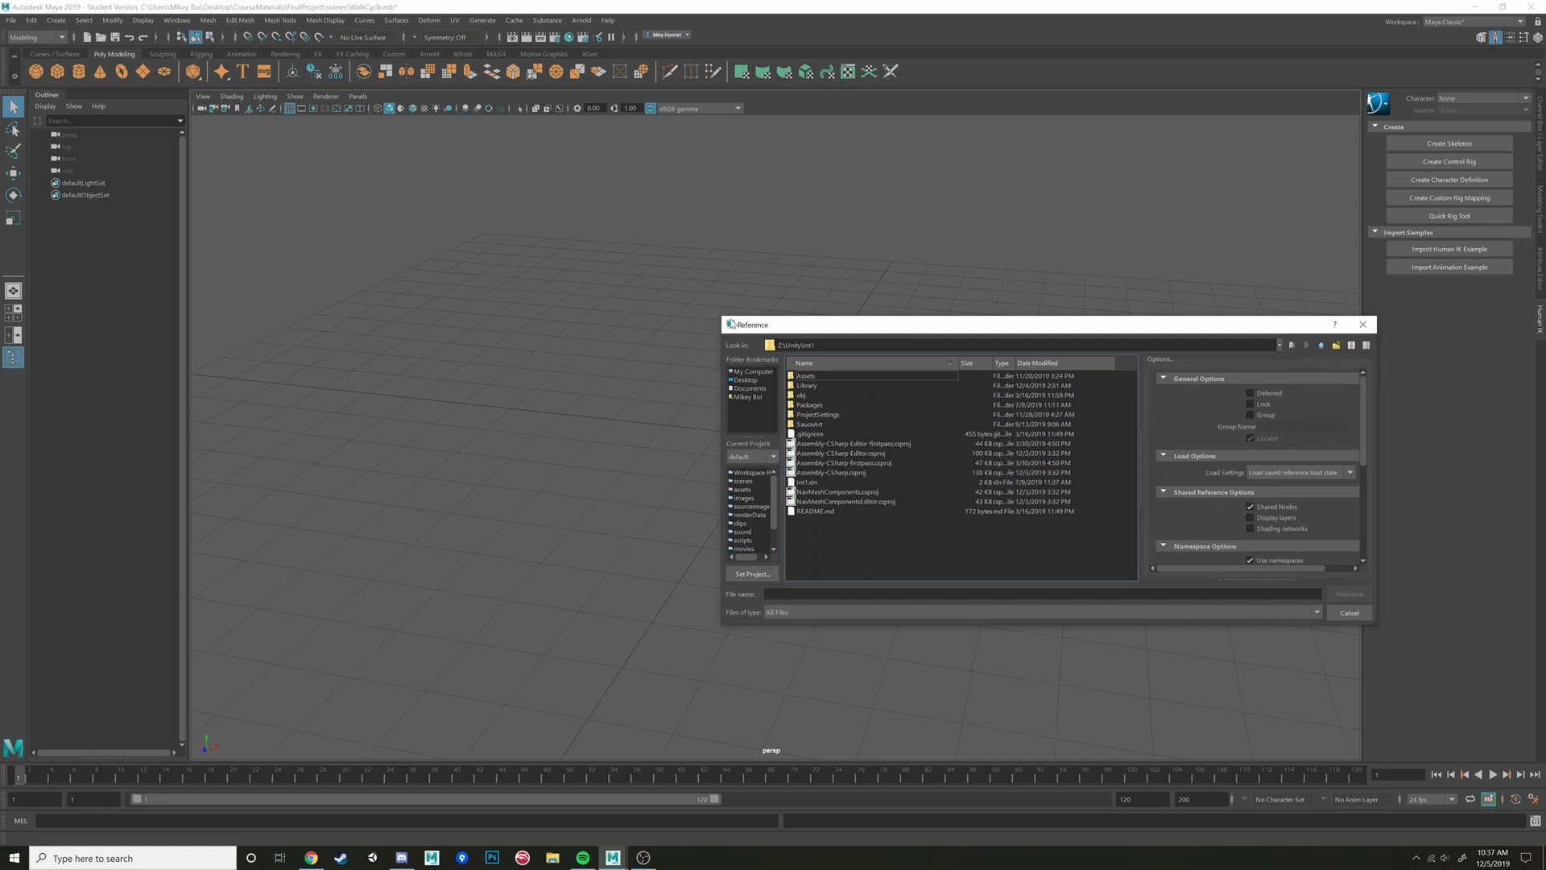
pyautogui.click(812, 424)
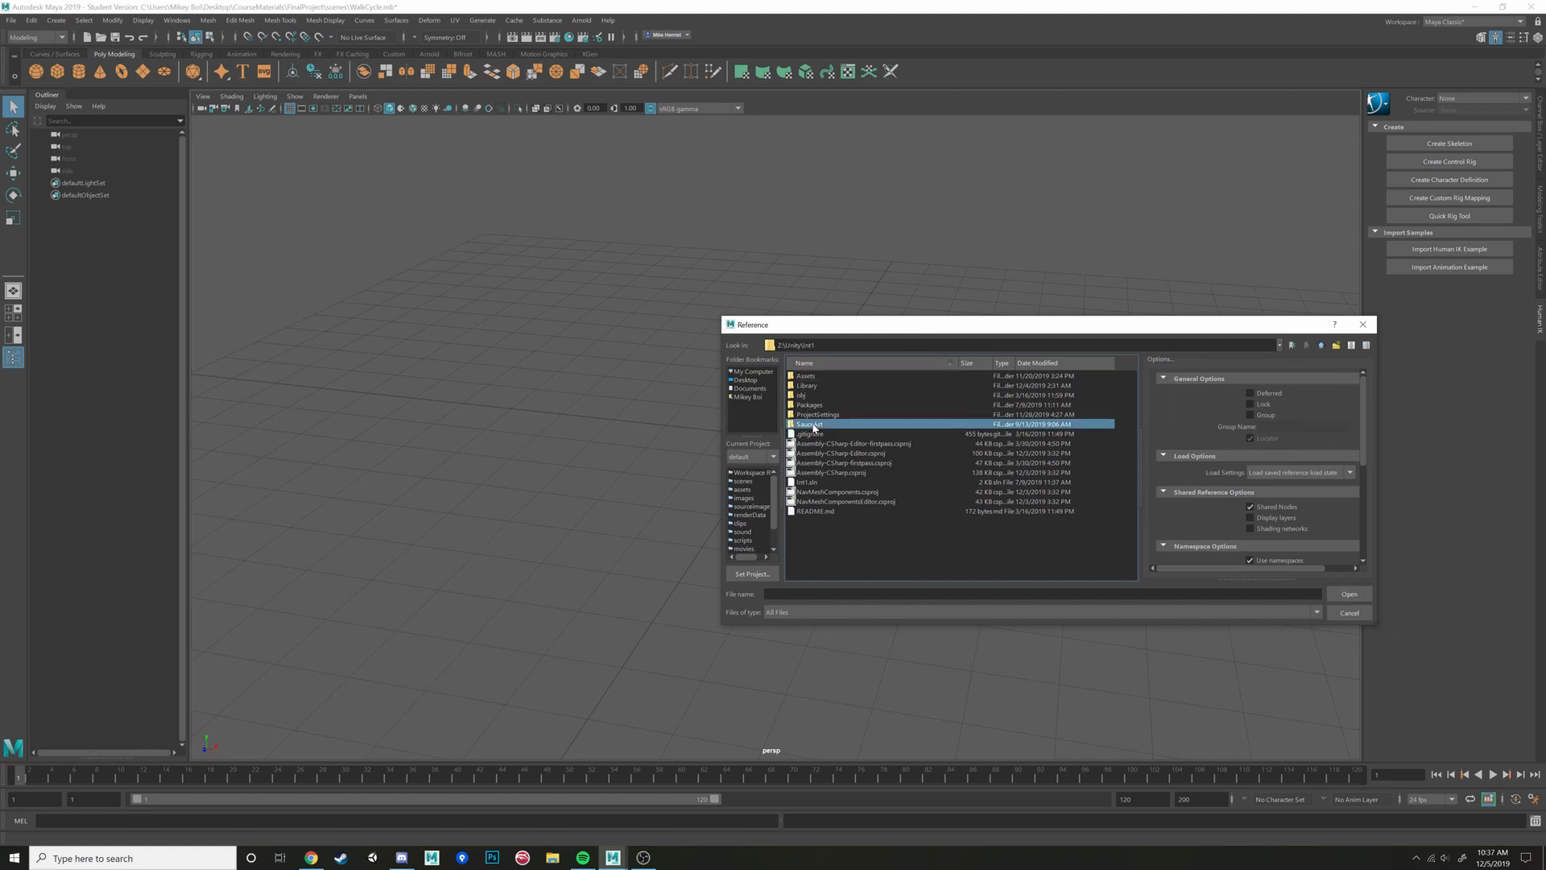
pyautogui.doubleClick(812, 424)
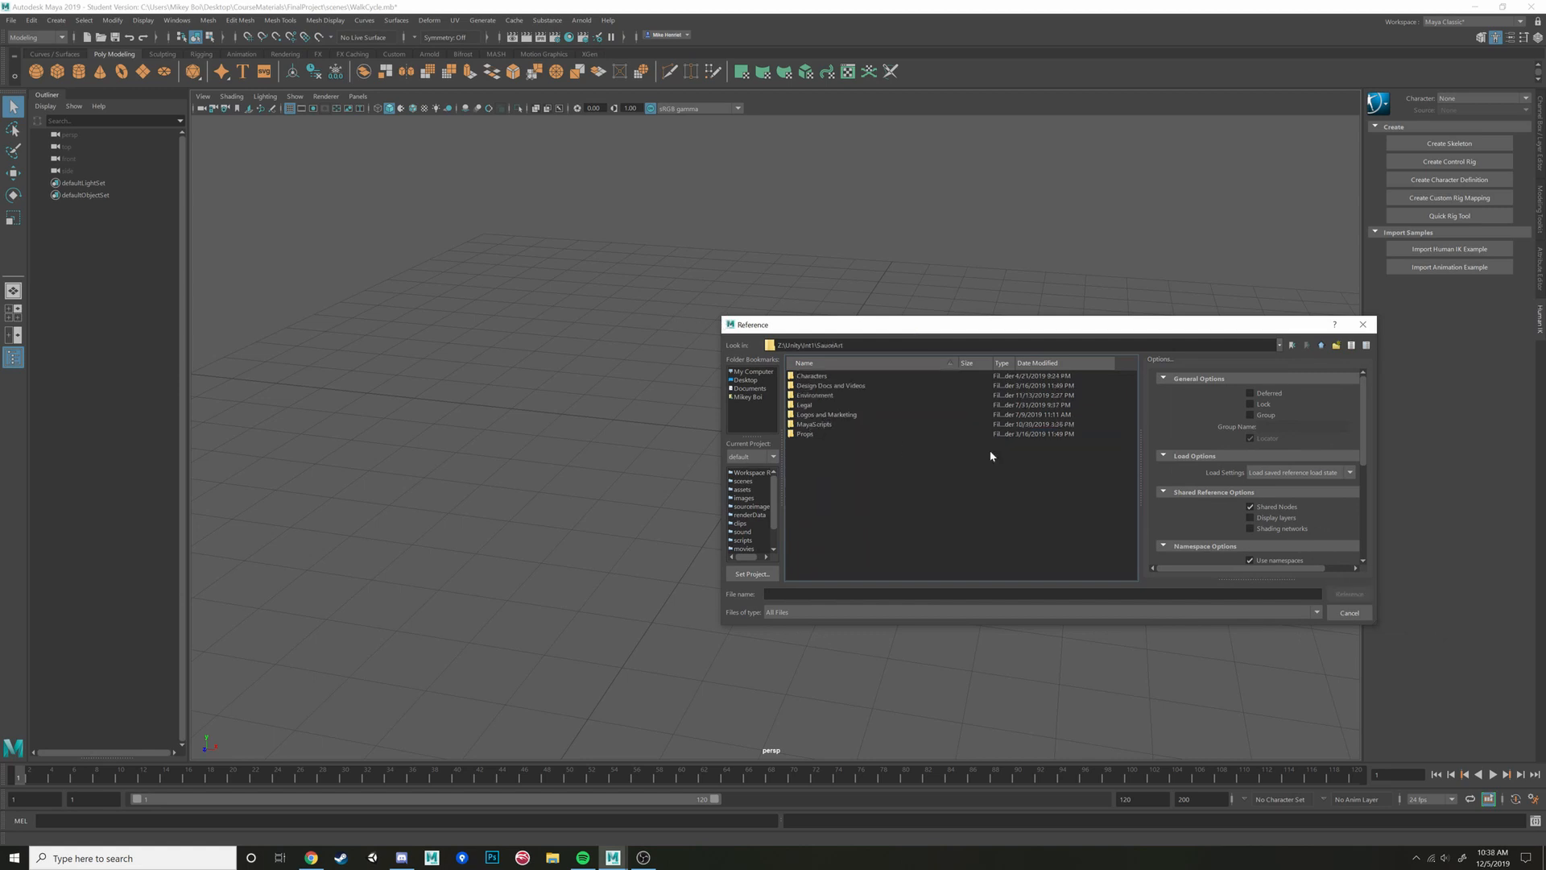
pyautogui.click(812, 367)
pyautogui.doubleClick(813, 376)
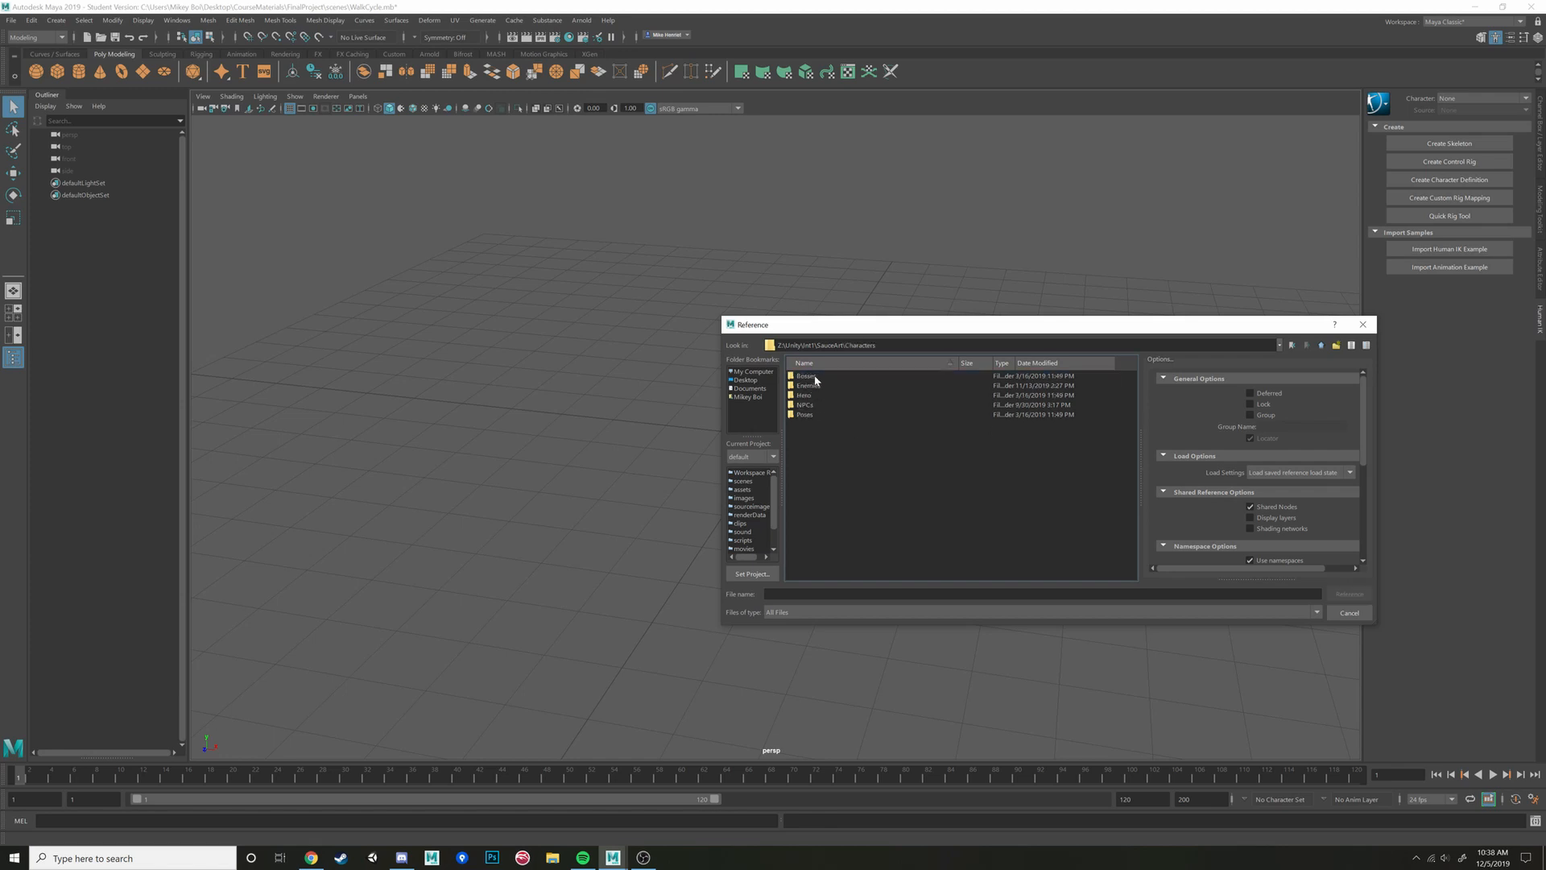
pyautogui.doubleClick(810, 394)
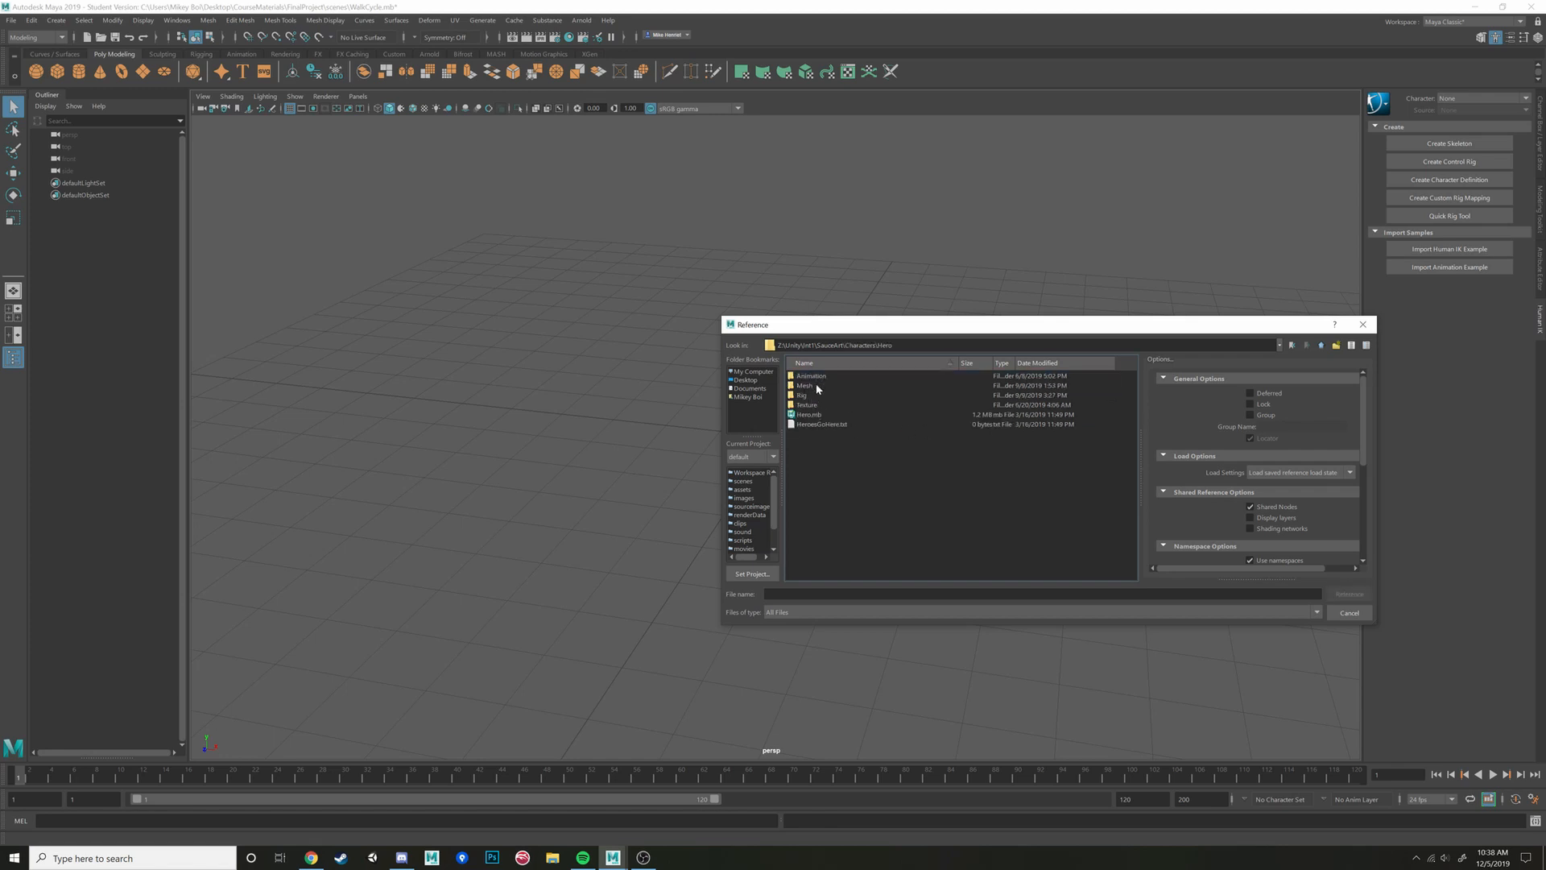
pyautogui.doubleClick(834, 395)
pyautogui.click(826, 404)
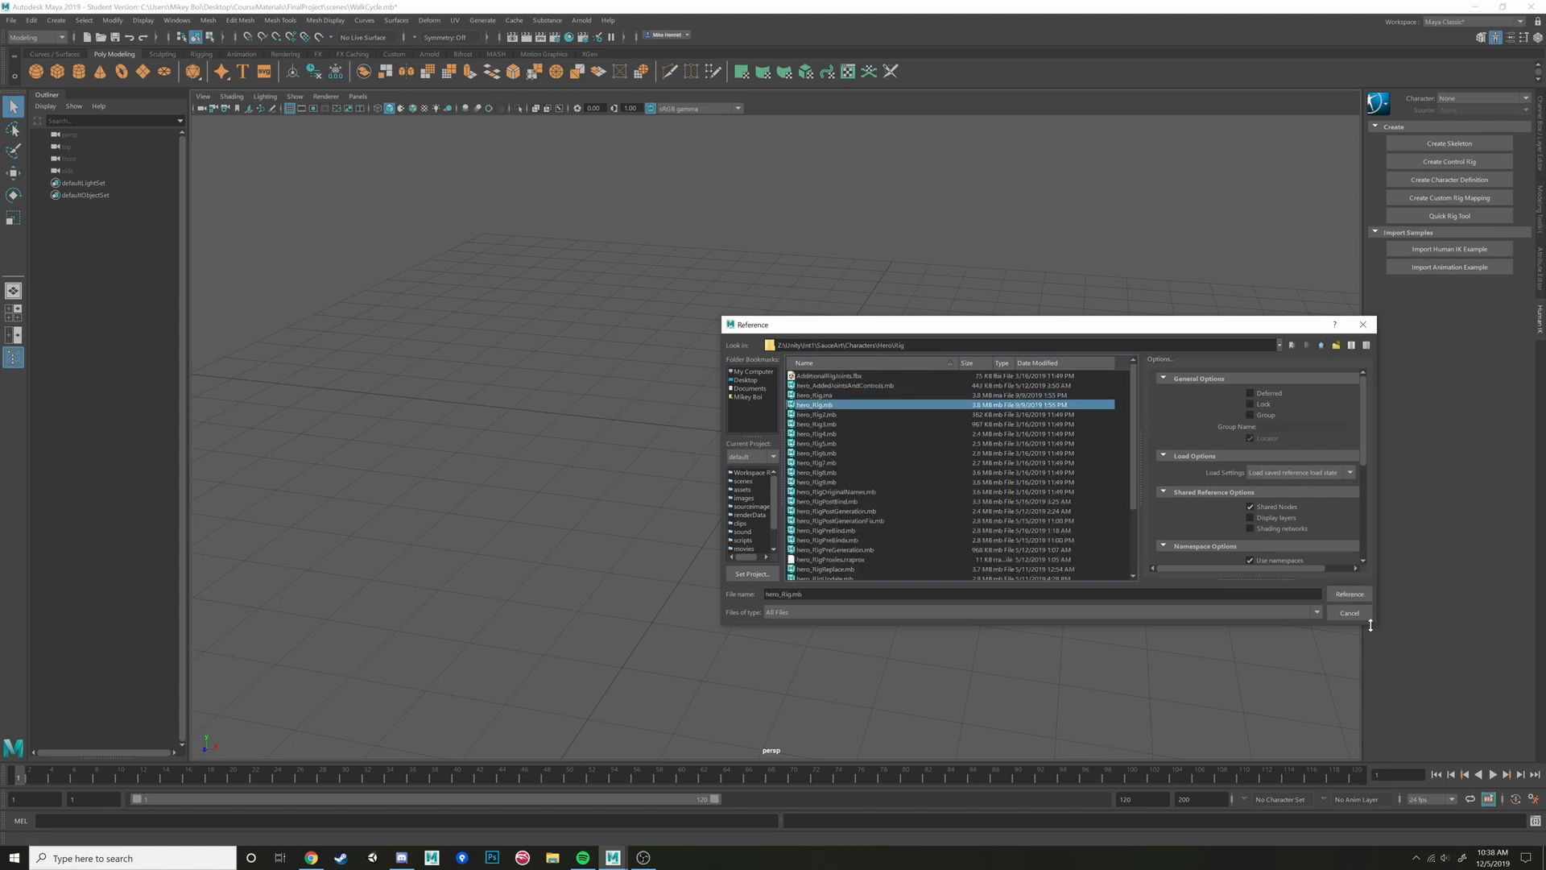
pyautogui.click(1350, 594)
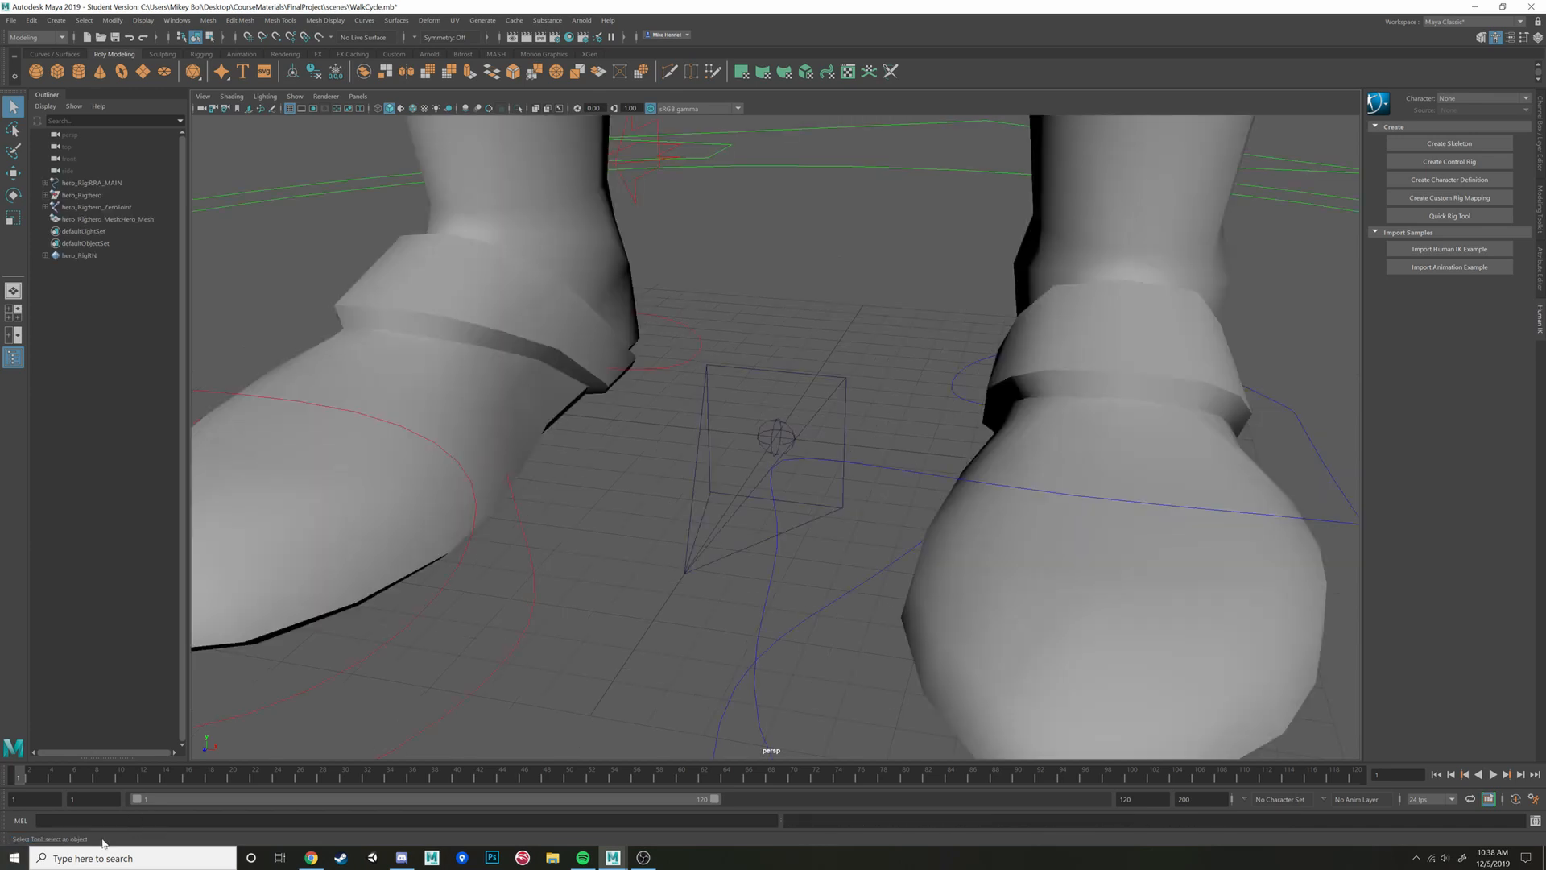
# Set the scene's working time unit to 30 fps in the general application preferences
pyautogui.scroll(-6, 870, 455)
pyautogui.scroll(-5, 863, 441)
pyautogui.keyDown('alt'); pyautogui.moveTo(862, 440); pyautogui.dragTo(853, 496); pyautogui.keyUp('alt')
pyautogui.click(177, 20)
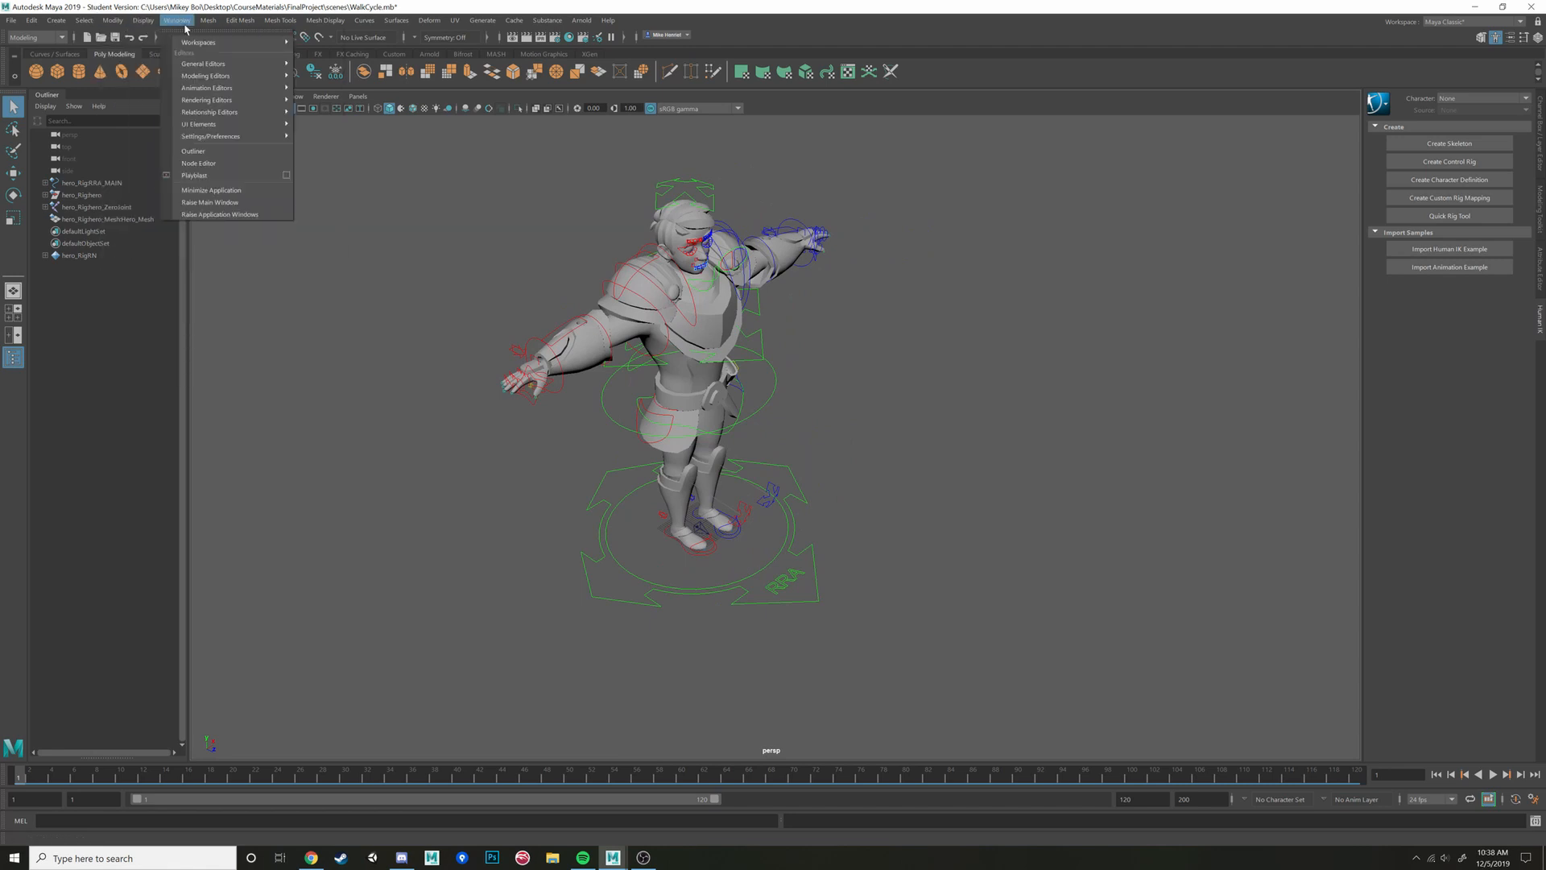
pyautogui.moveTo(258, 136)
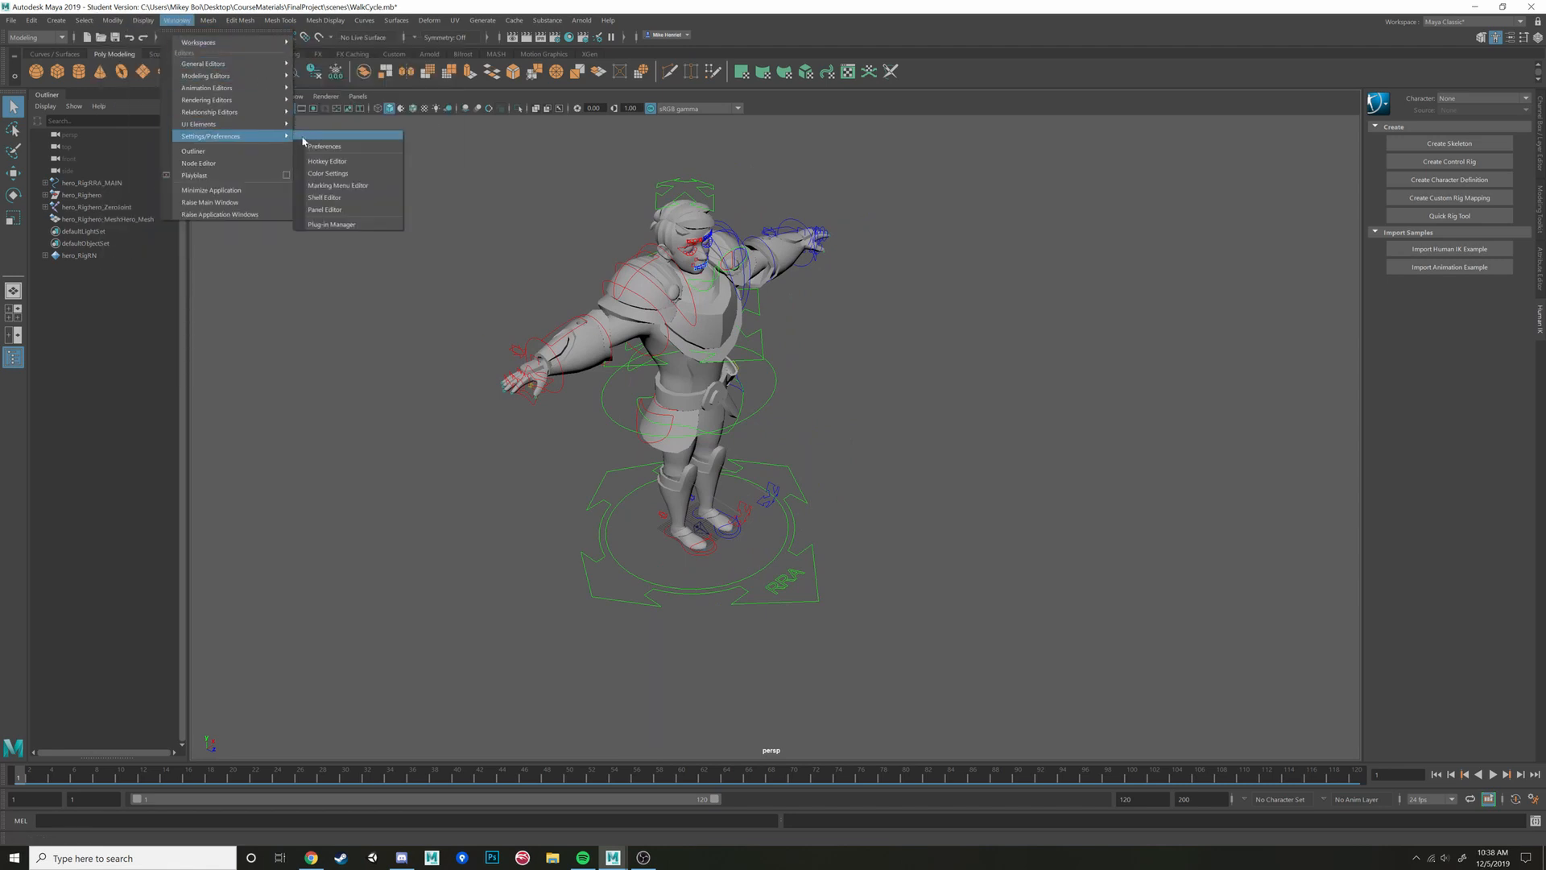
pyautogui.click(339, 137)
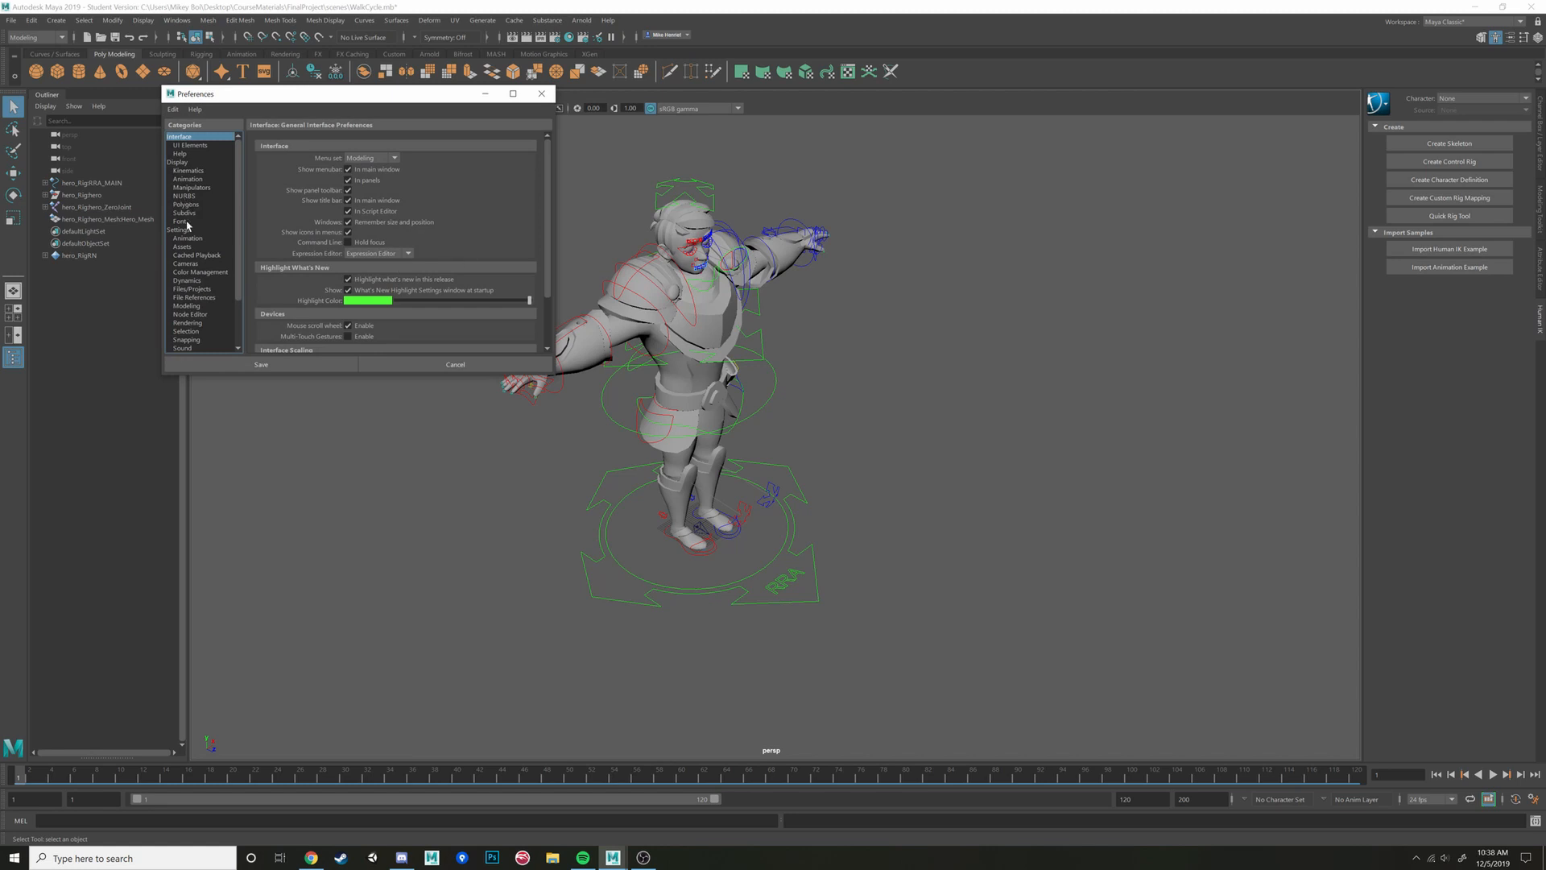
pyautogui.click(185, 229)
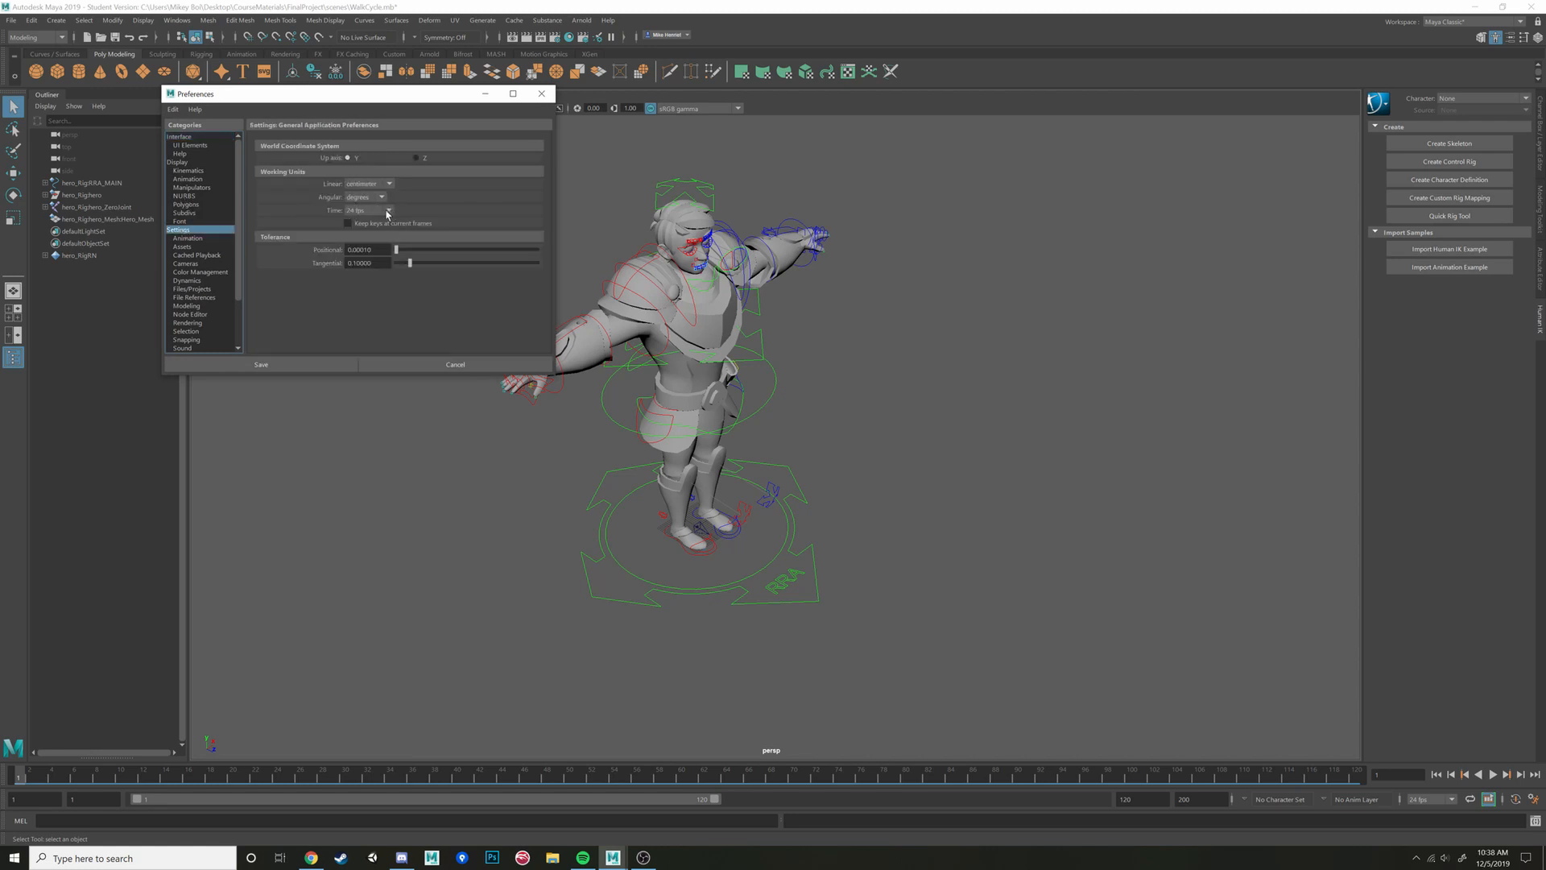
pyautogui.click(389, 211)
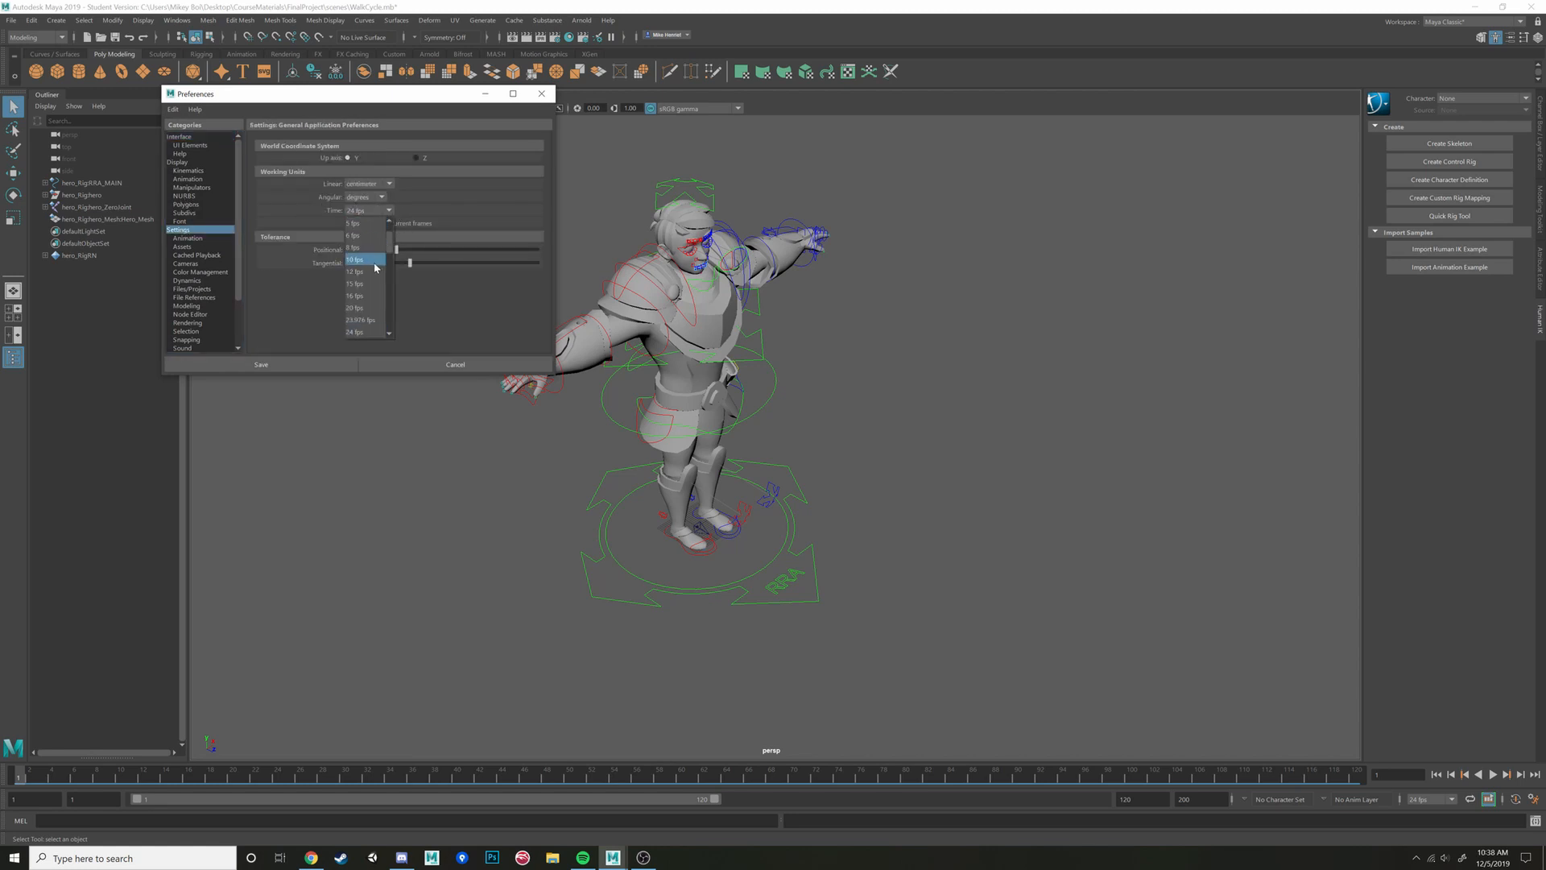
pyautogui.scroll(-2, 370, 299)
pyautogui.click(358, 274)
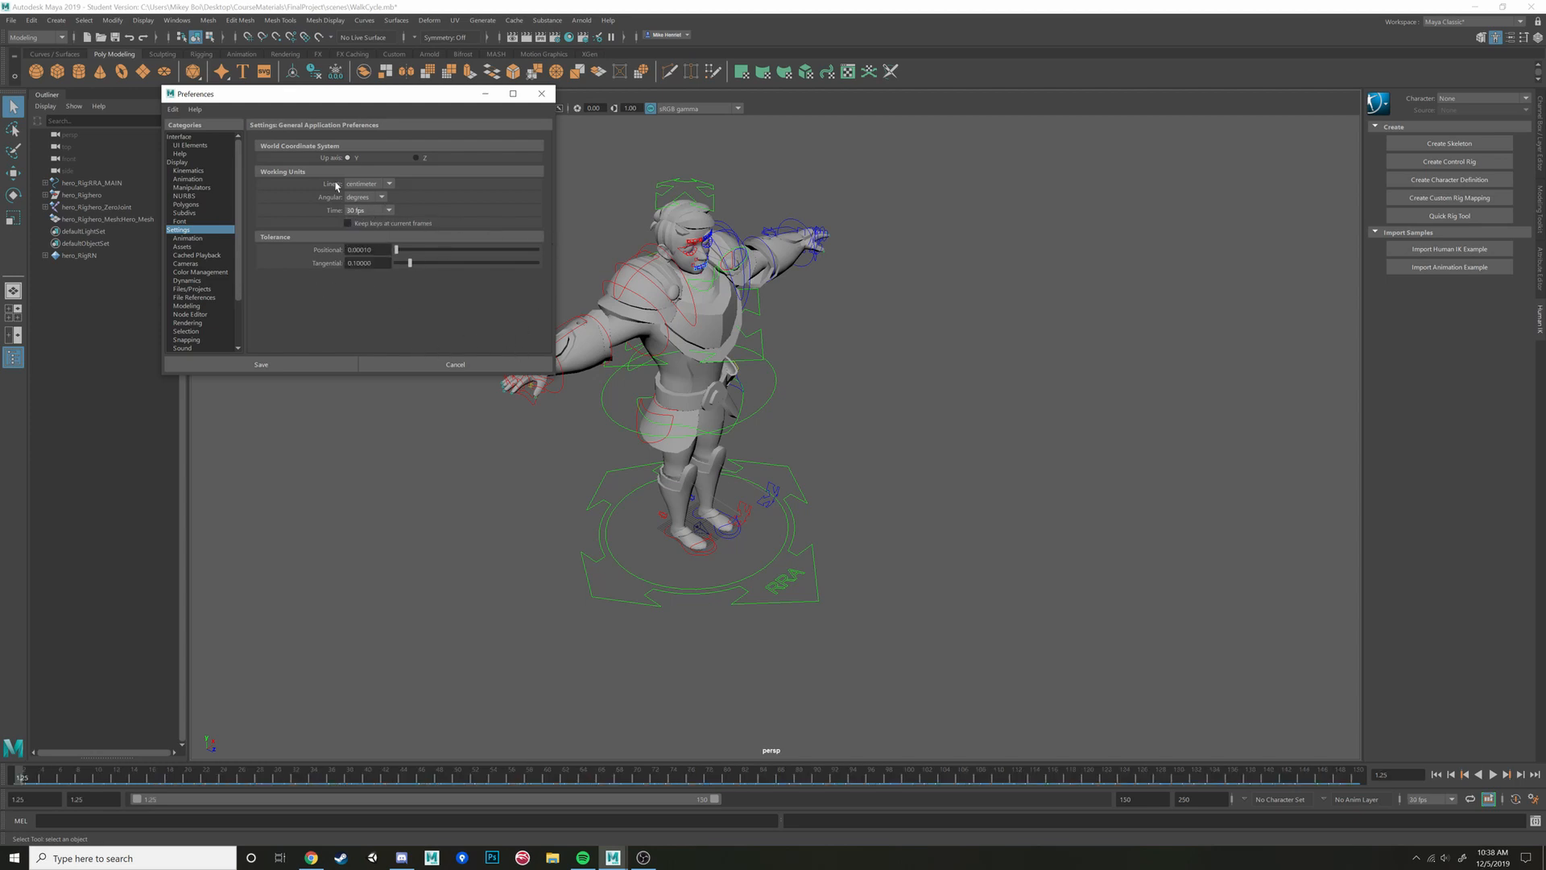
pyautogui.click(388, 184)
pyautogui.click(367, 214)
# Try moving the hero rig's root control away from the main ground control, and undo the move
pyautogui.keyDown('alt'); pyautogui.moveTo(714, 471); pyautogui.dragTo(811, 452); pyautogui.keyUp('alt')
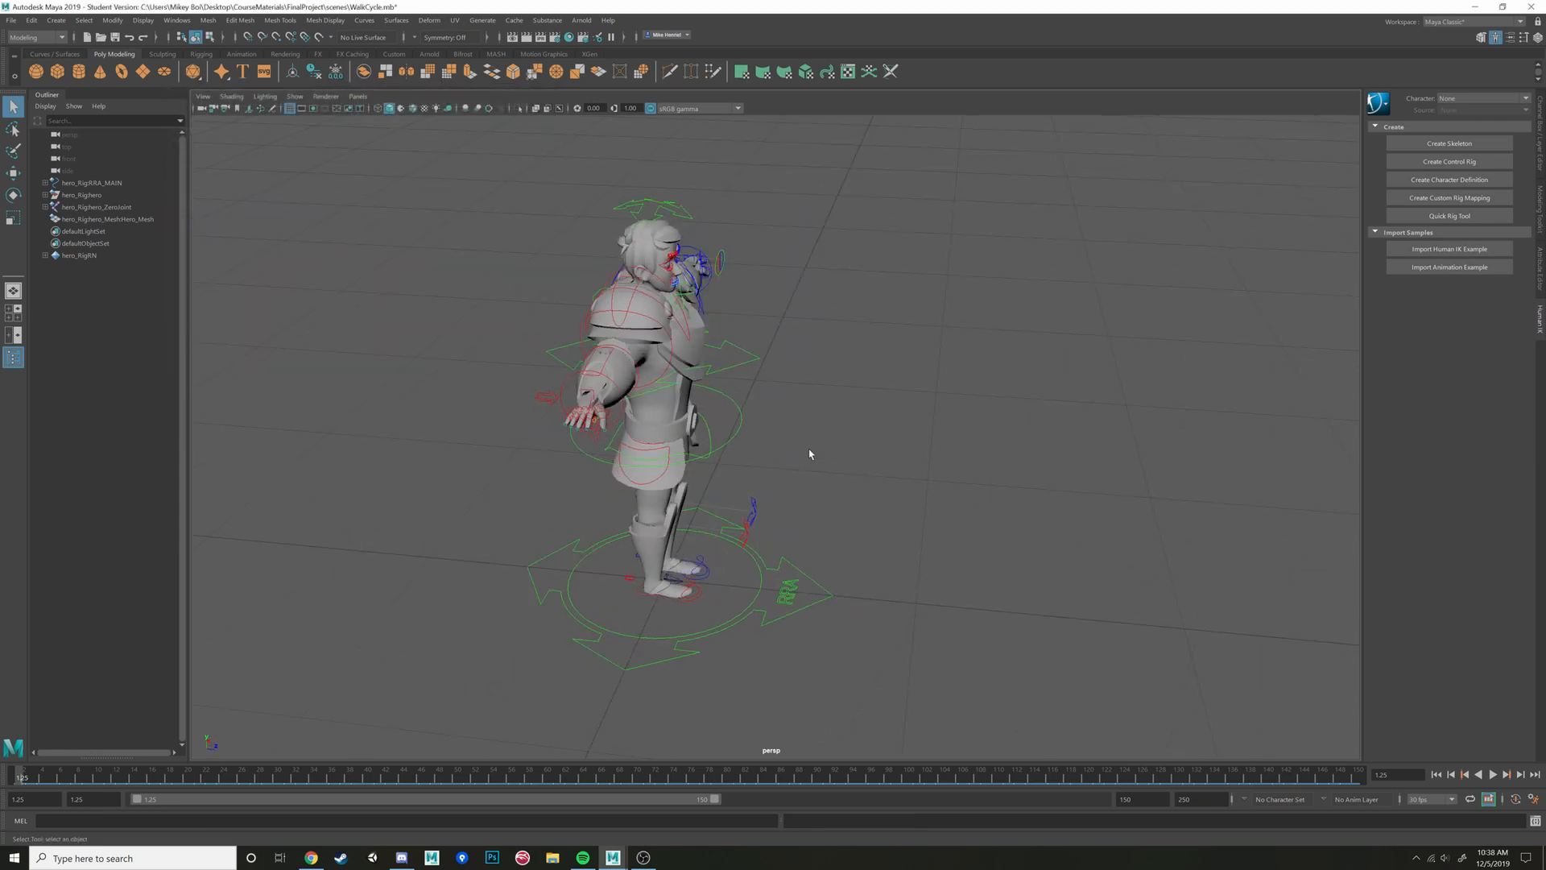
pyautogui.keyDown('alt'); pyautogui.moveTo(811, 452); pyautogui.dragTo(814, 322, button='middle'); pyautogui.keyUp('alt')
pyautogui.scroll(3, 779, 459)
pyautogui.moveTo(779, 459); pyautogui.dragTo(902, 573)
pyautogui.scroll(-5, 878, 540)
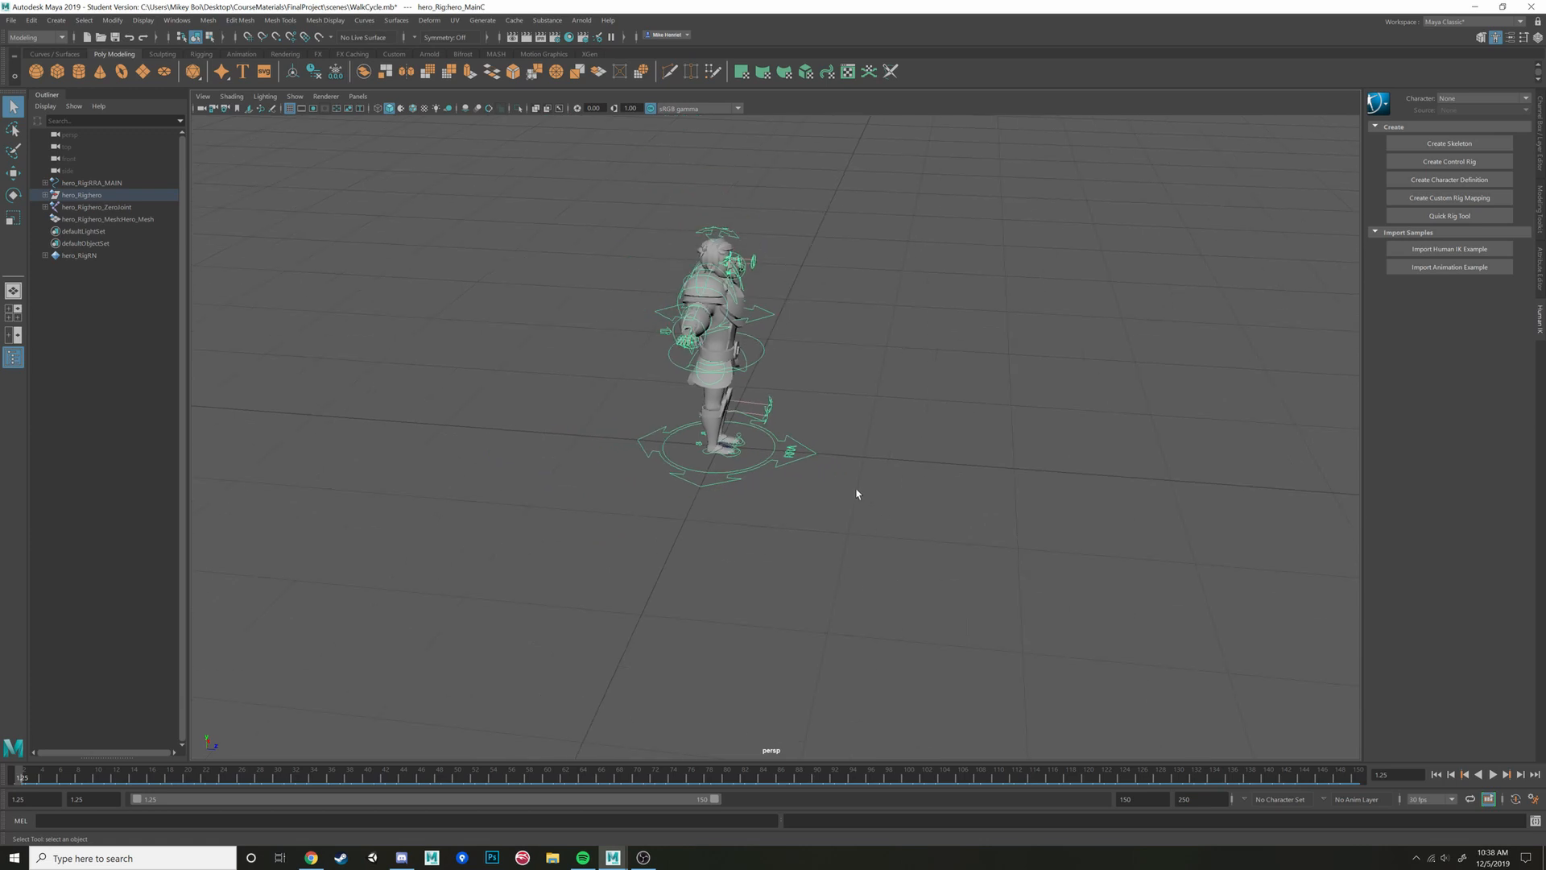
pyautogui.press('w')
pyautogui.press('alt')
pyautogui.keyDown('alt'); pyautogui.moveTo(849, 449); pyautogui.dragTo(962, 453); pyautogui.keyUp('alt')
pyautogui.click(732, 439)
pyautogui.press('[')
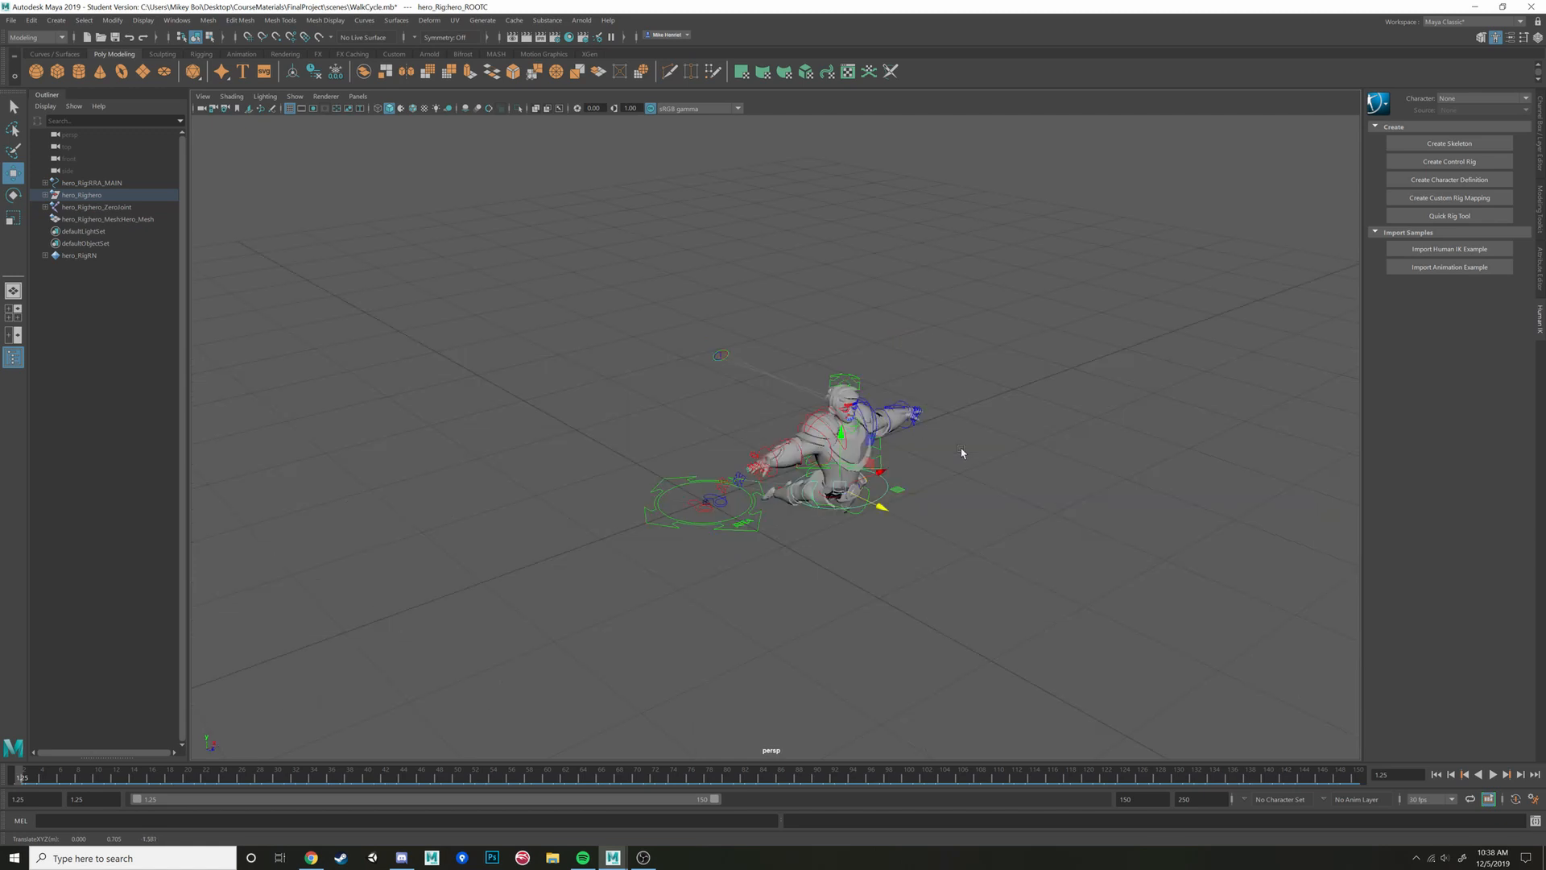
pyautogui.hotkey('ctrl', 'z')
# Set the timeline's start frame to 1 and make frame 1 the current frame
pyautogui.keyDown('alt'); pyautogui.moveTo(775, 541); pyautogui.dragTo(864, 538); pyautogui.keyUp('alt')
pyautogui.keyDown('alt'); pyautogui.moveTo(863, 538); pyautogui.dragTo(877, 411, button='middle'); pyautogui.keyUp('alt')
pyautogui.keyDown('alt'); pyautogui.moveTo(877, 411); pyautogui.dragTo(845, 448, button='right'); pyautogui.keyUp('alt')
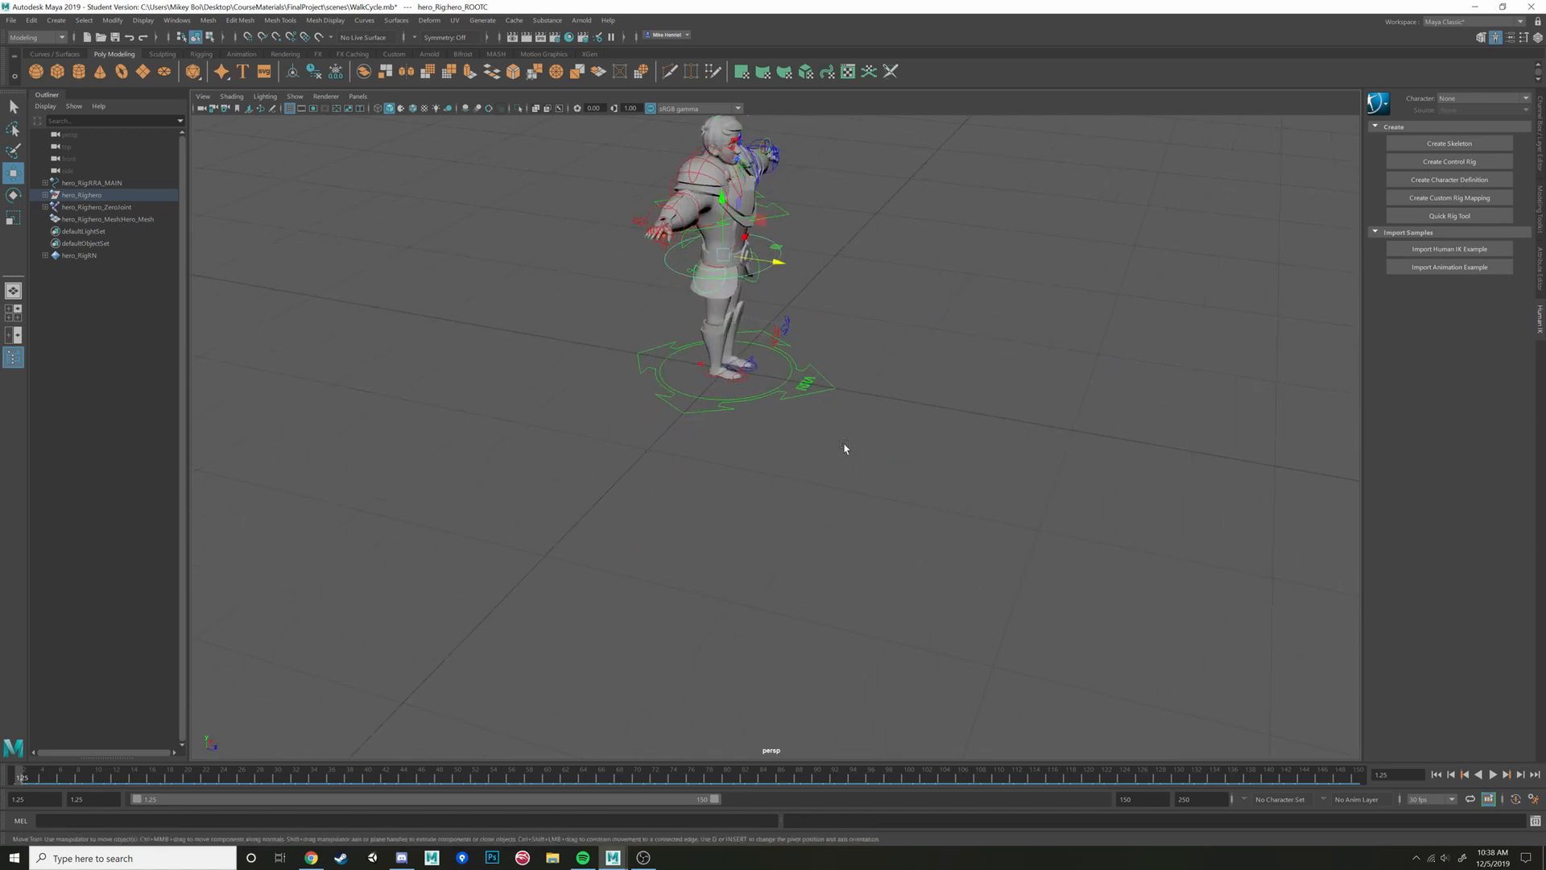
pyautogui.keyDown('alt'); pyautogui.moveTo(845, 449); pyautogui.dragTo(777, 518); pyautogui.keyUp('alt')
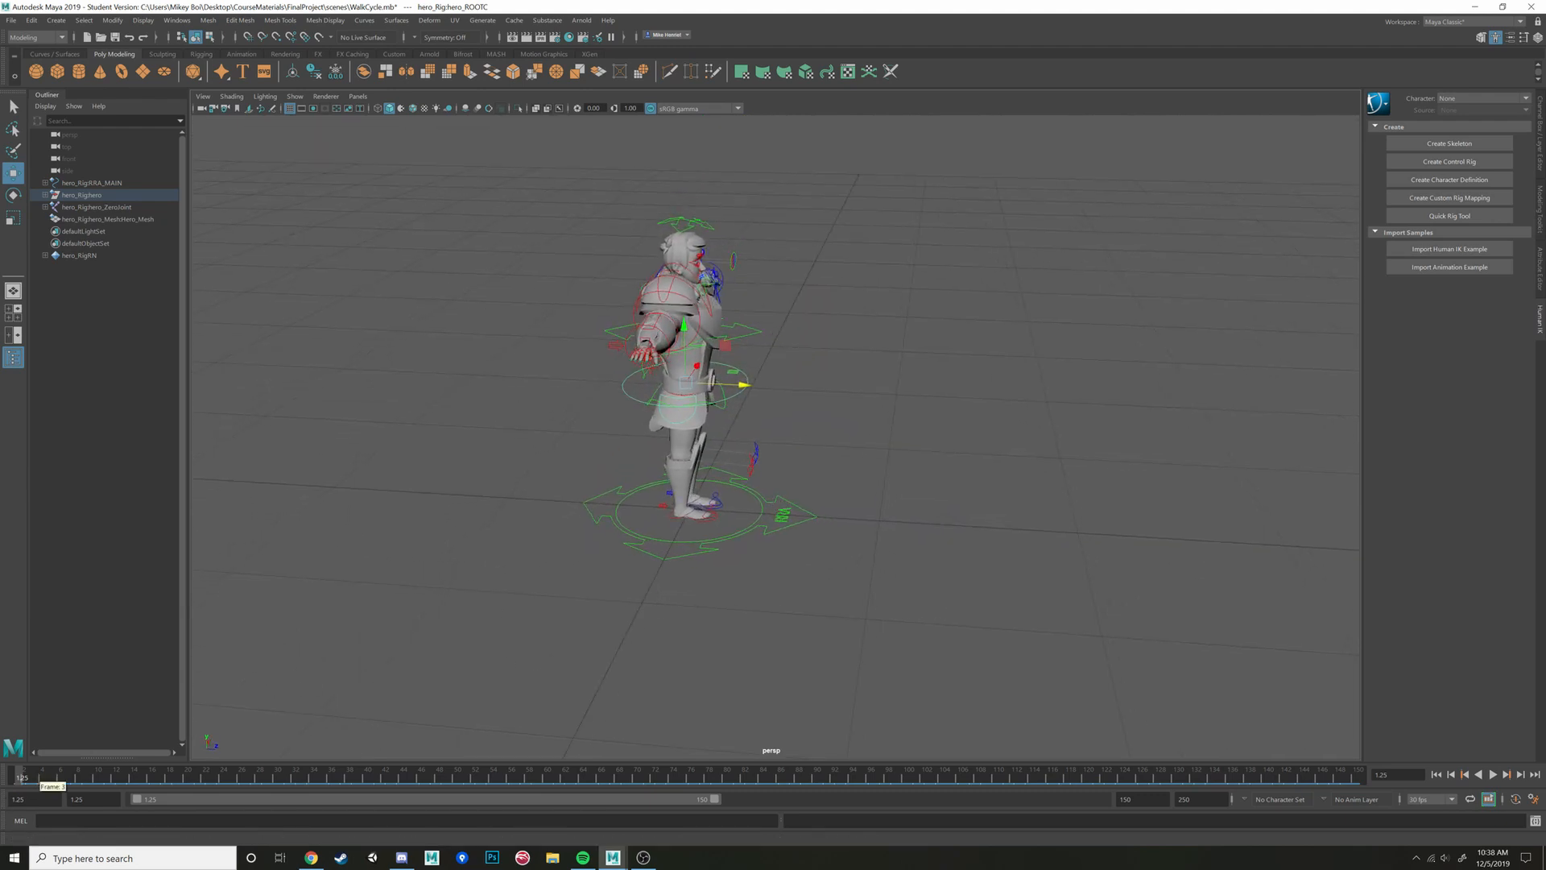
pyautogui.doubleClick(77, 799)
pyautogui.write('1')
pyautogui.press('Return')
pyautogui.click(17, 775)
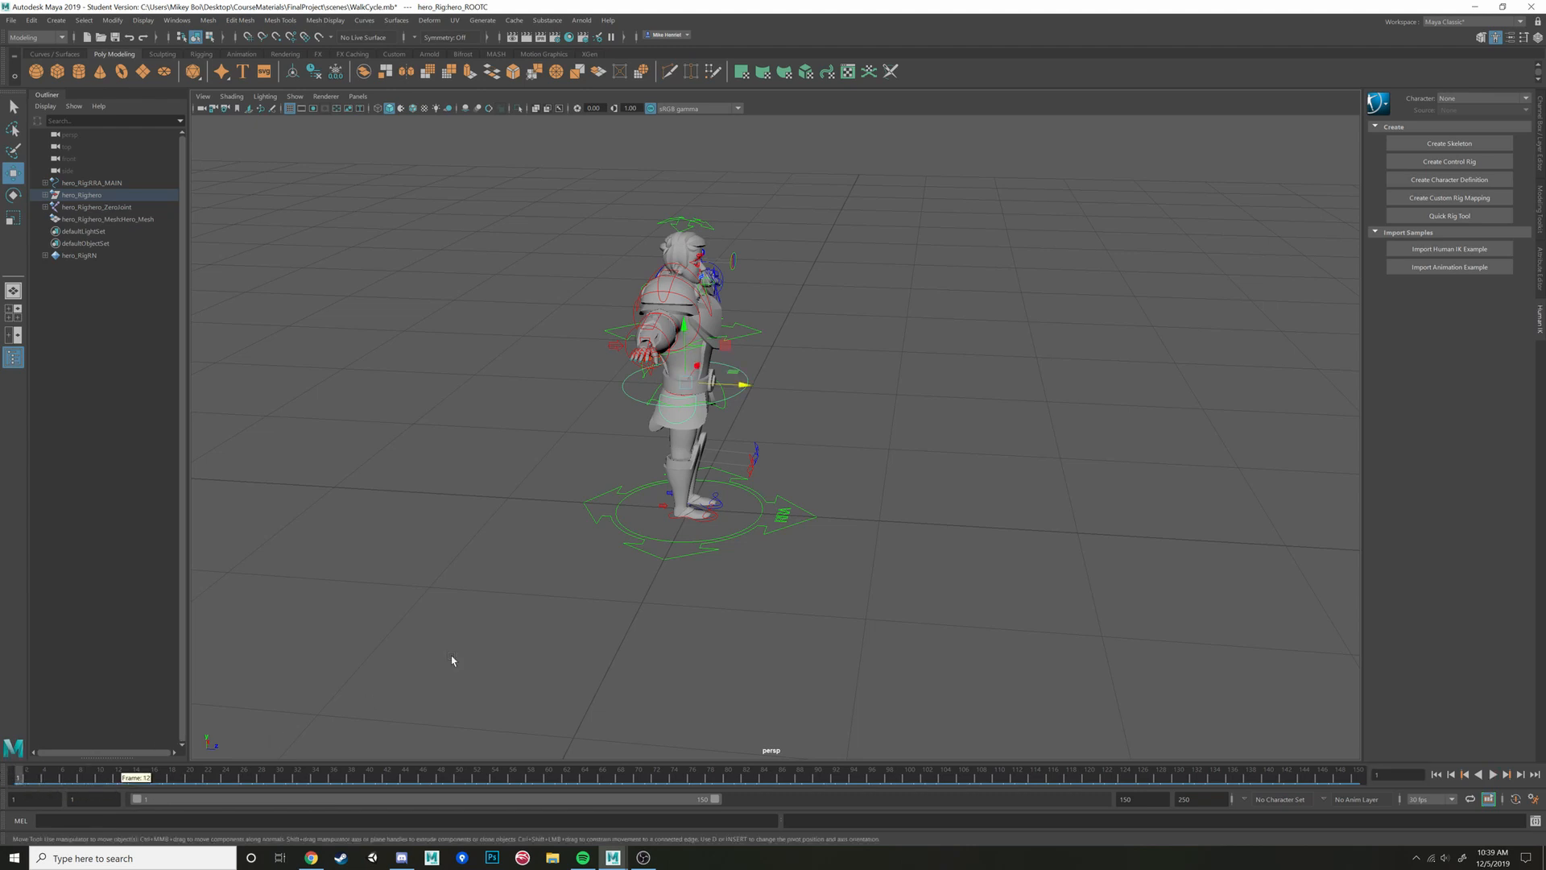
# Select the hero's main ground control and examine the rig and its move handles from several angles
pyautogui.keyDown('alt'); pyautogui.moveTo(908, 342); pyautogui.dragTo(813, 412); pyautogui.keyUp('alt')
pyautogui.scroll(3, 816, 418)
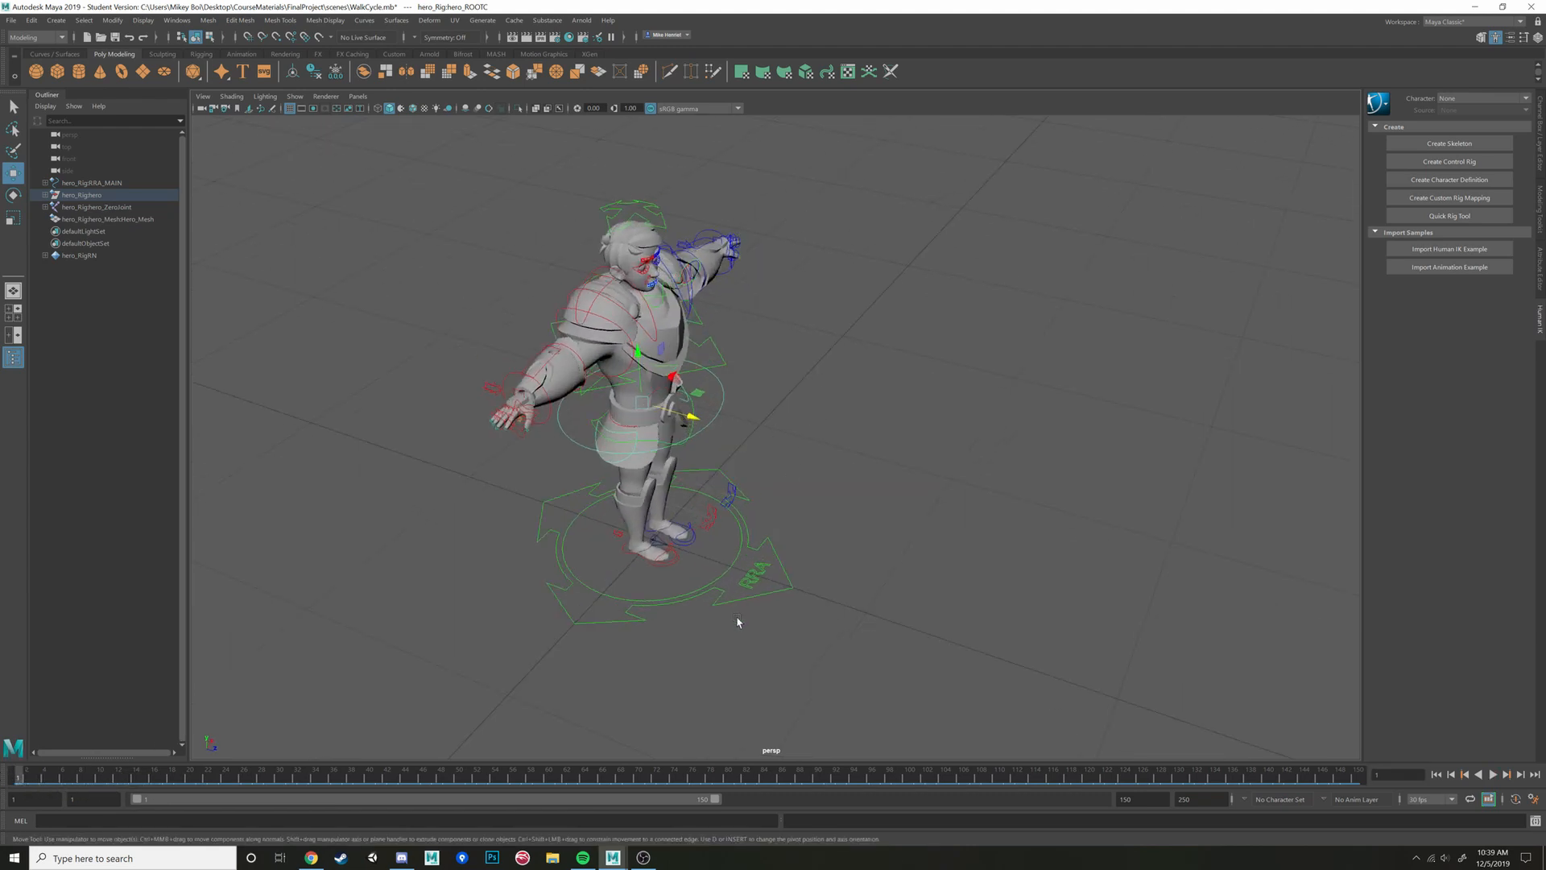
pyautogui.click(741, 532)
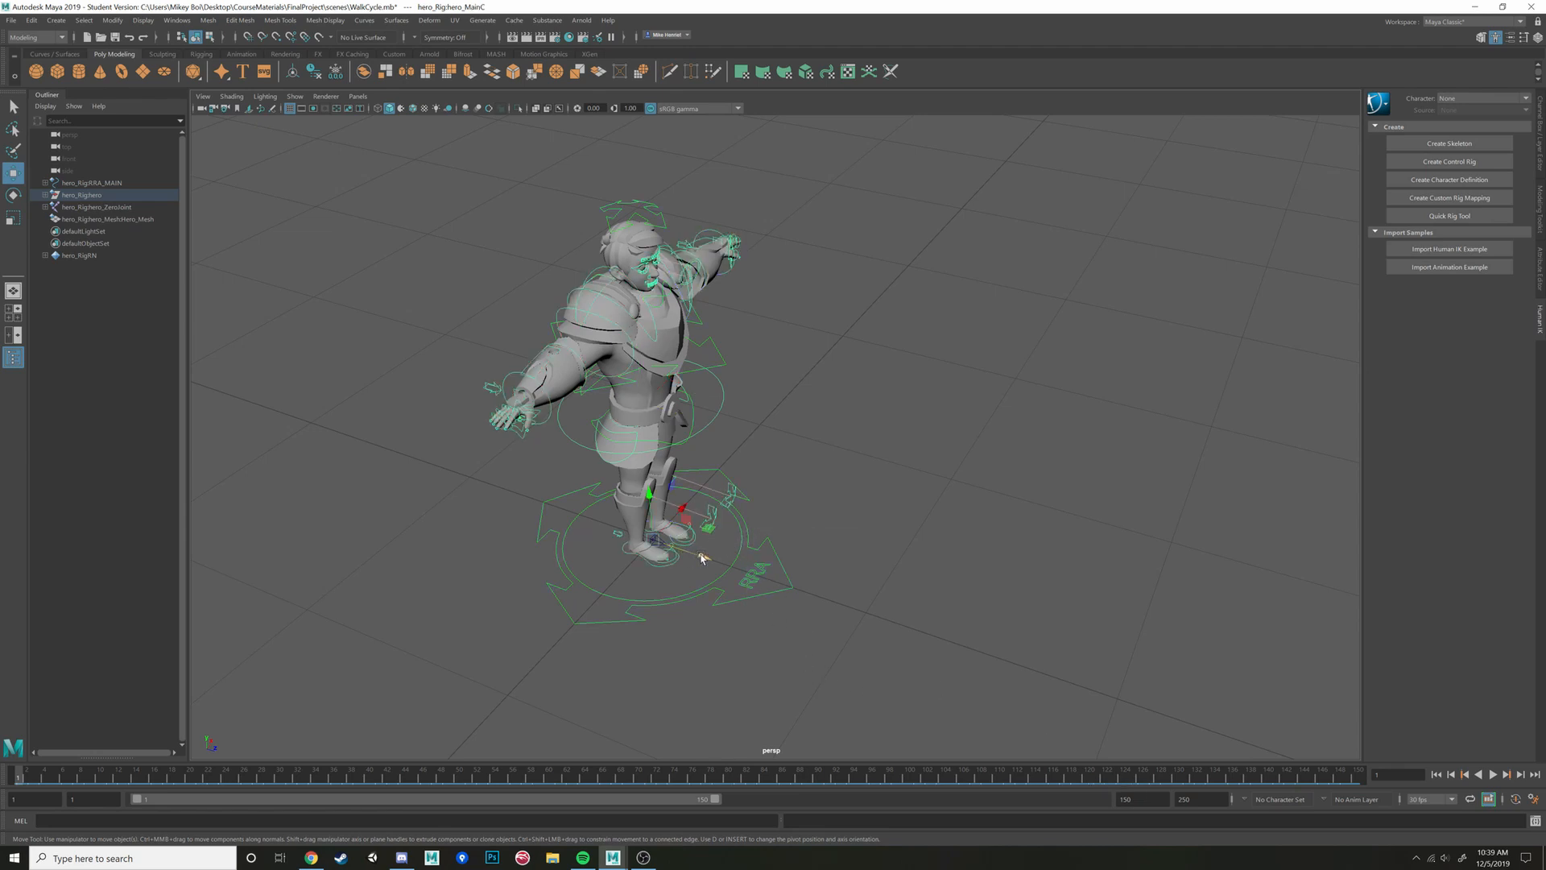
pyautogui.moveTo(705, 556); pyautogui.dragTo(701, 462)
pyautogui.click(721, 500)
pyautogui.keyDown('alt'); pyautogui.moveTo(1101, 489); pyautogui.dragTo(824, 478); pyautogui.keyUp('alt')
pyautogui.click(836, 505)
pyautogui.keyDown('alt'); pyautogui.moveTo(1047, 637); pyautogui.dragTo(911, 583, button='right'); pyautogui.keyUp('alt')
pyautogui.keyDown('alt'); pyautogui.moveTo(797, 512); pyautogui.dragTo(677, 518, button='middle'); pyautogui.keyUp('alt')
pyautogui.keyDown('alt'); pyautogui.moveTo(676, 518); pyautogui.dragTo(648, 499); pyautogui.keyUp('alt')
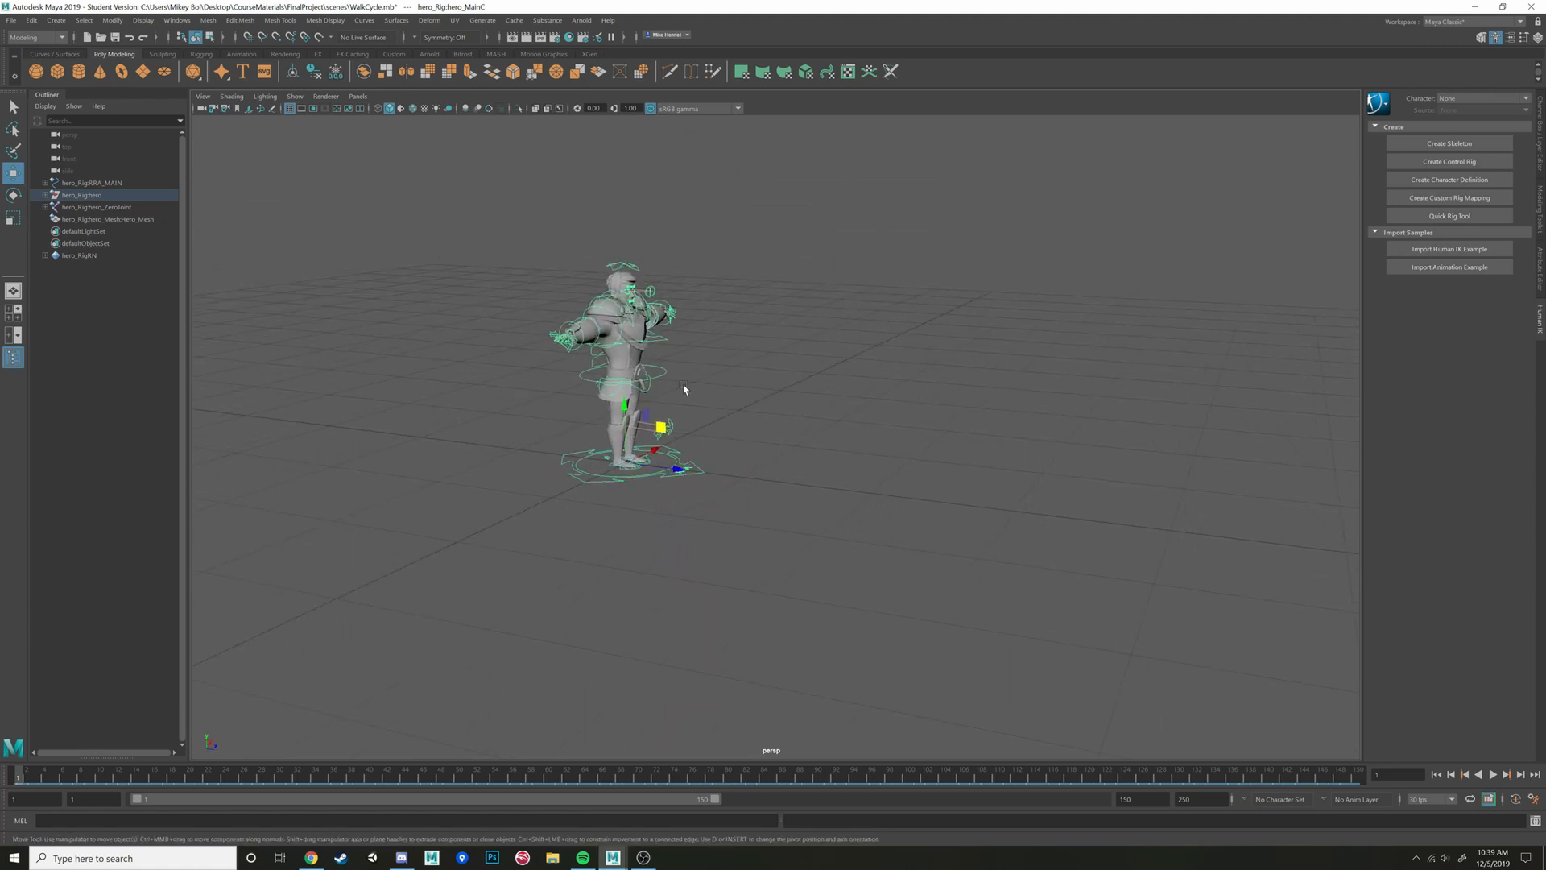
# Limit the perspective viewport's displayed object types to polygons and NURBS curves, hiding the joints and everything else
pyautogui.keyDown('alt'); pyautogui.moveTo(523, 218); pyautogui.dragTo(834, 600); pyautogui.keyUp('alt')
pyautogui.keyDown('alt'); pyautogui.moveTo(699, 392); pyautogui.dragTo(700, 414); pyautogui.keyUp('alt')
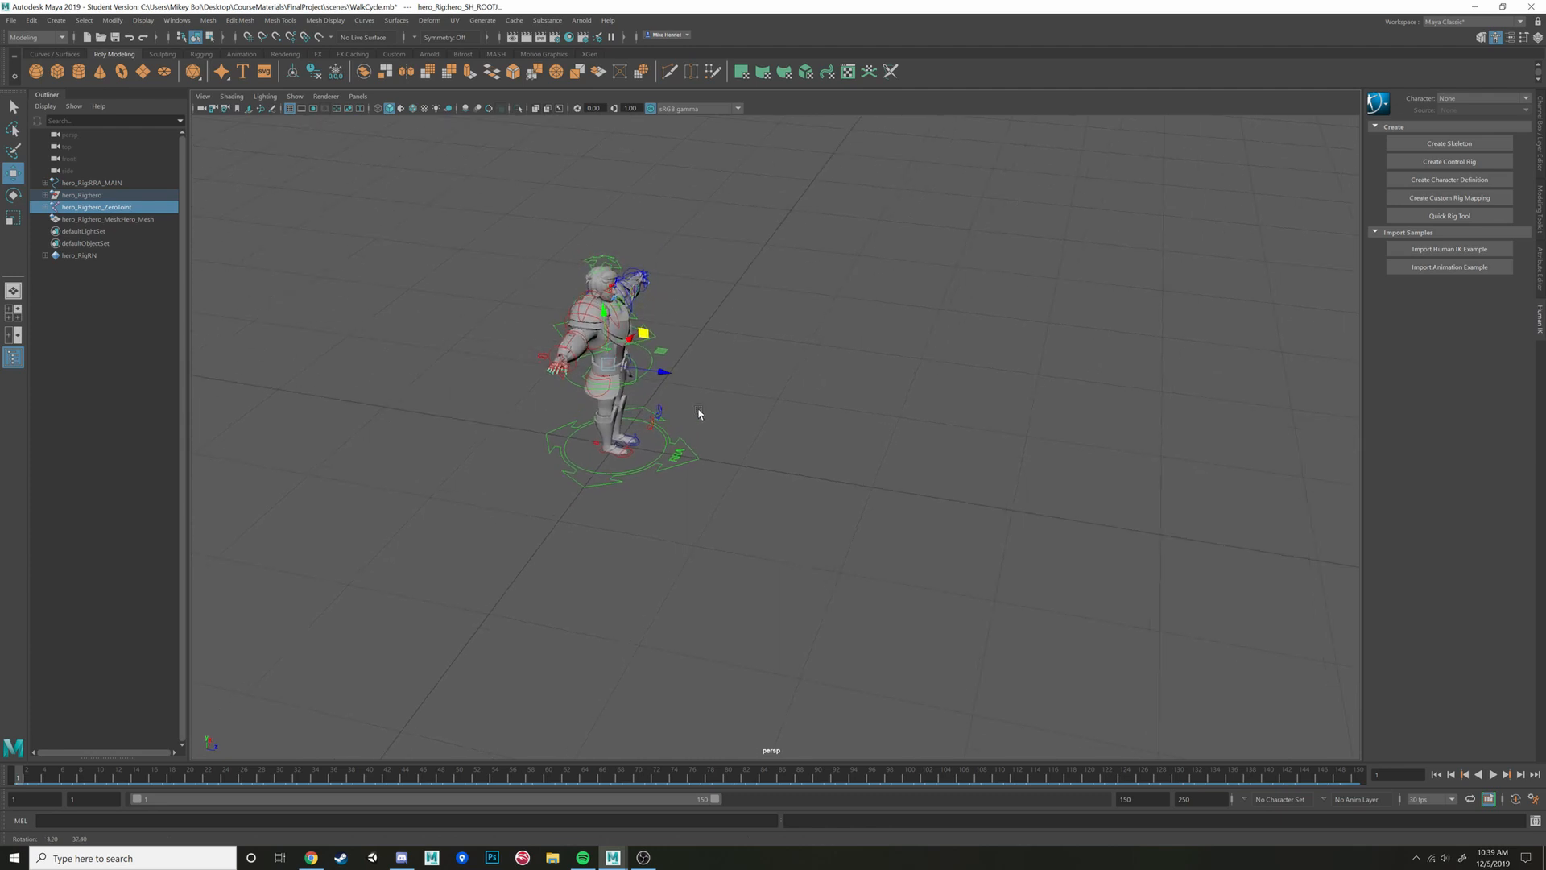
pyautogui.keyDown('alt'); pyautogui.moveTo(704, 349); pyautogui.dragTo(787, 410, button='middle'); pyautogui.keyUp('alt')
pyautogui.scroll(4, 786, 411)
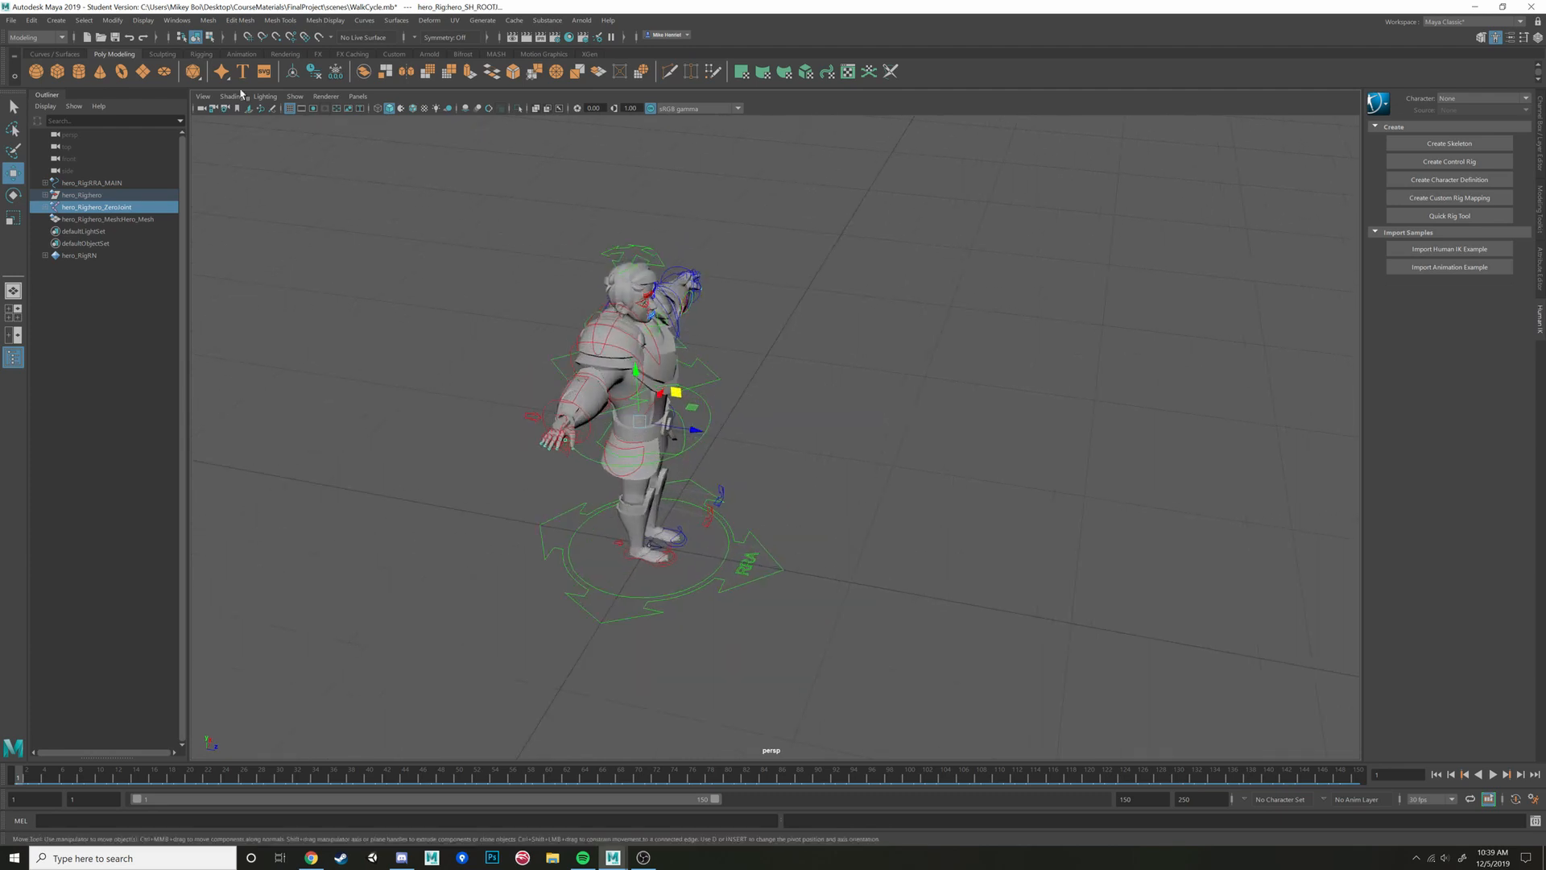
pyautogui.click(295, 96)
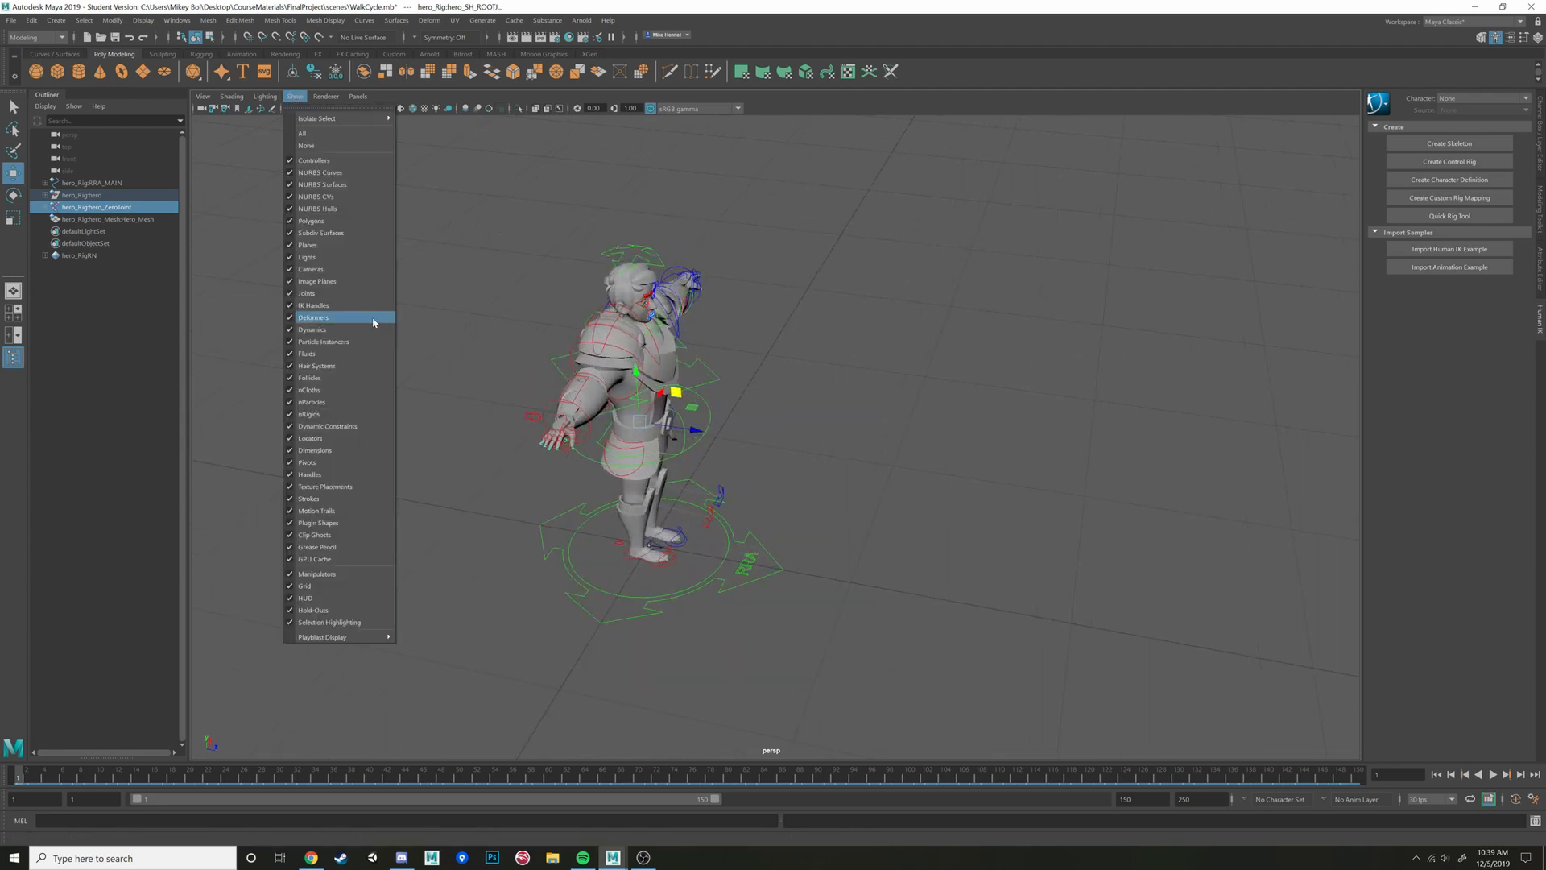
pyautogui.click(307, 145)
pyautogui.click(294, 96)
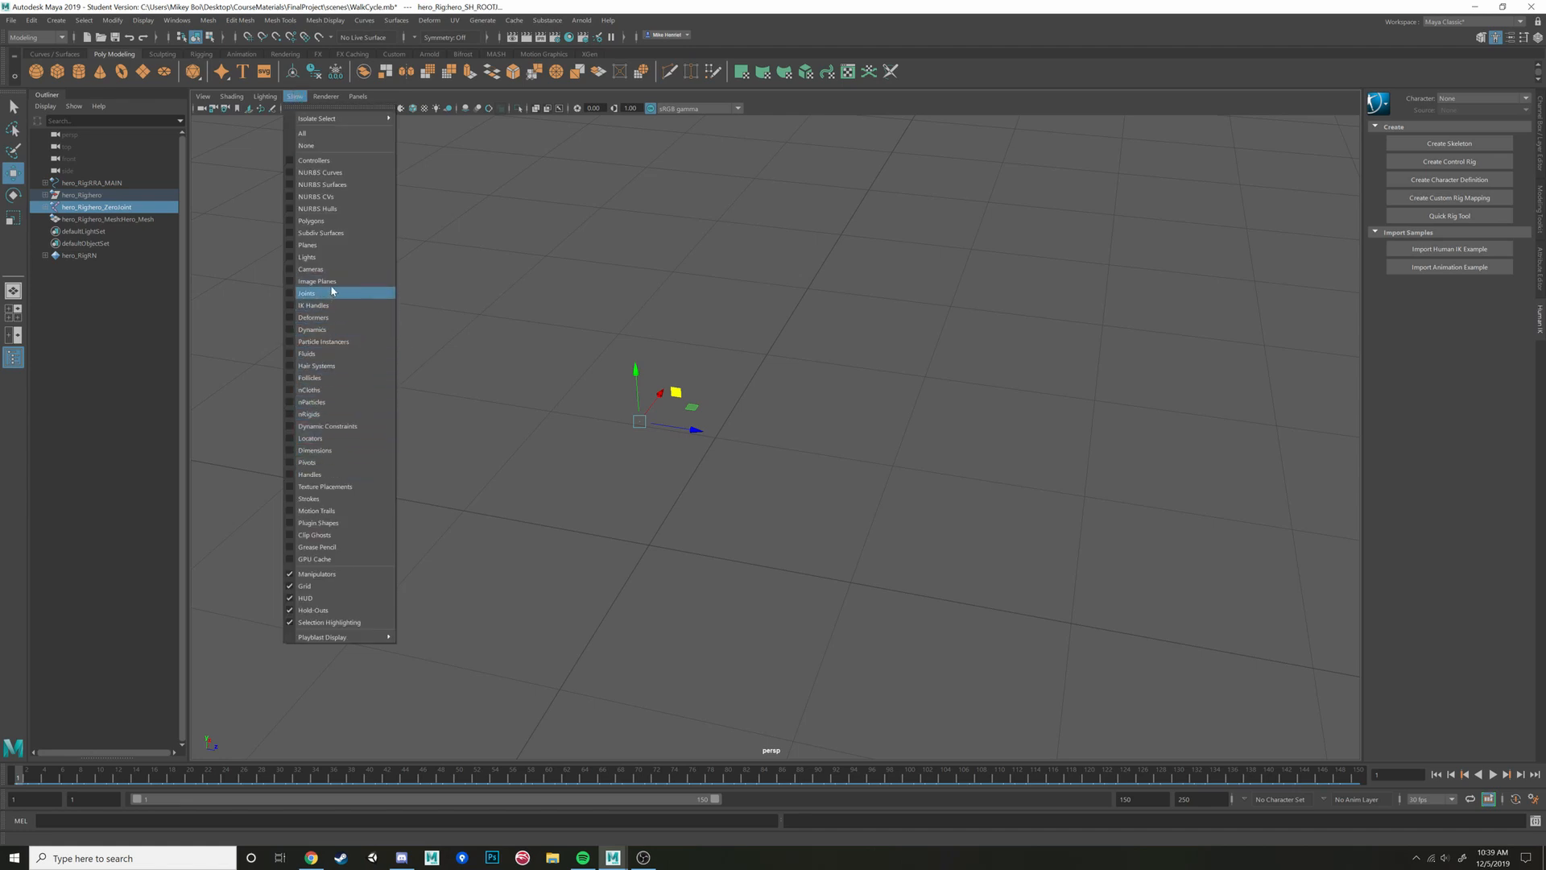
pyautogui.click(314, 221)
pyautogui.click(295, 98)
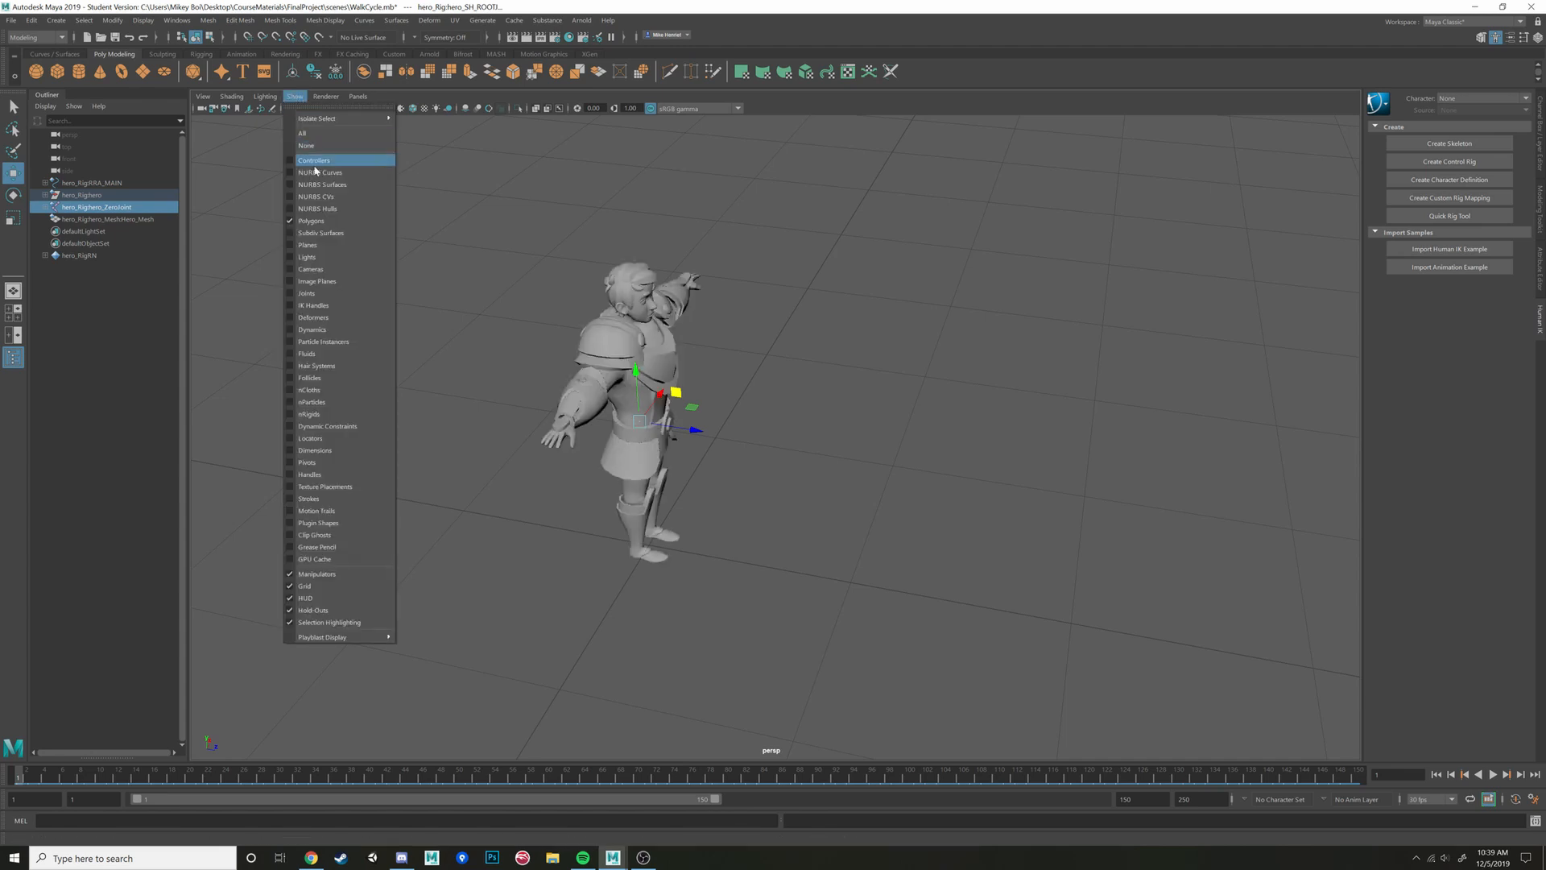
pyautogui.click(320, 174)
# Select the whole hero and remove the body mesh from the selection so only the rig's control curves stay selected
pyautogui.keyDown('alt'); pyautogui.moveTo(825, 532); pyautogui.dragTo(863, 518); pyautogui.keyUp('alt')
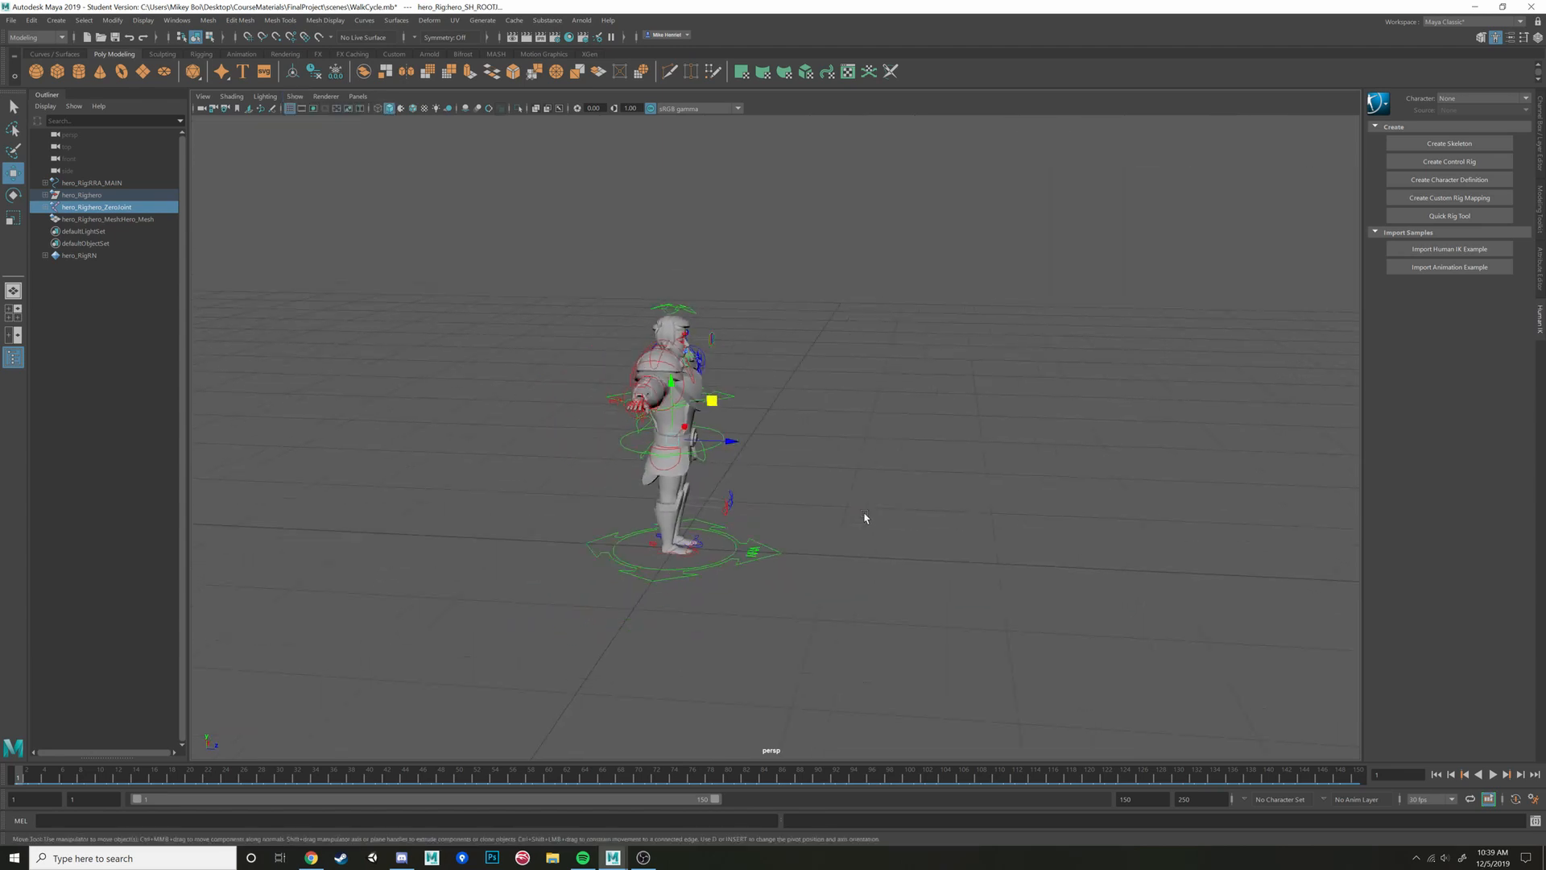
pyautogui.moveTo(498, 247); pyautogui.dragTo(950, 715)
pyautogui.keyDown('alt'); pyautogui.moveTo(857, 547); pyautogui.dragTo(797, 490); pyautogui.keyUp('alt')
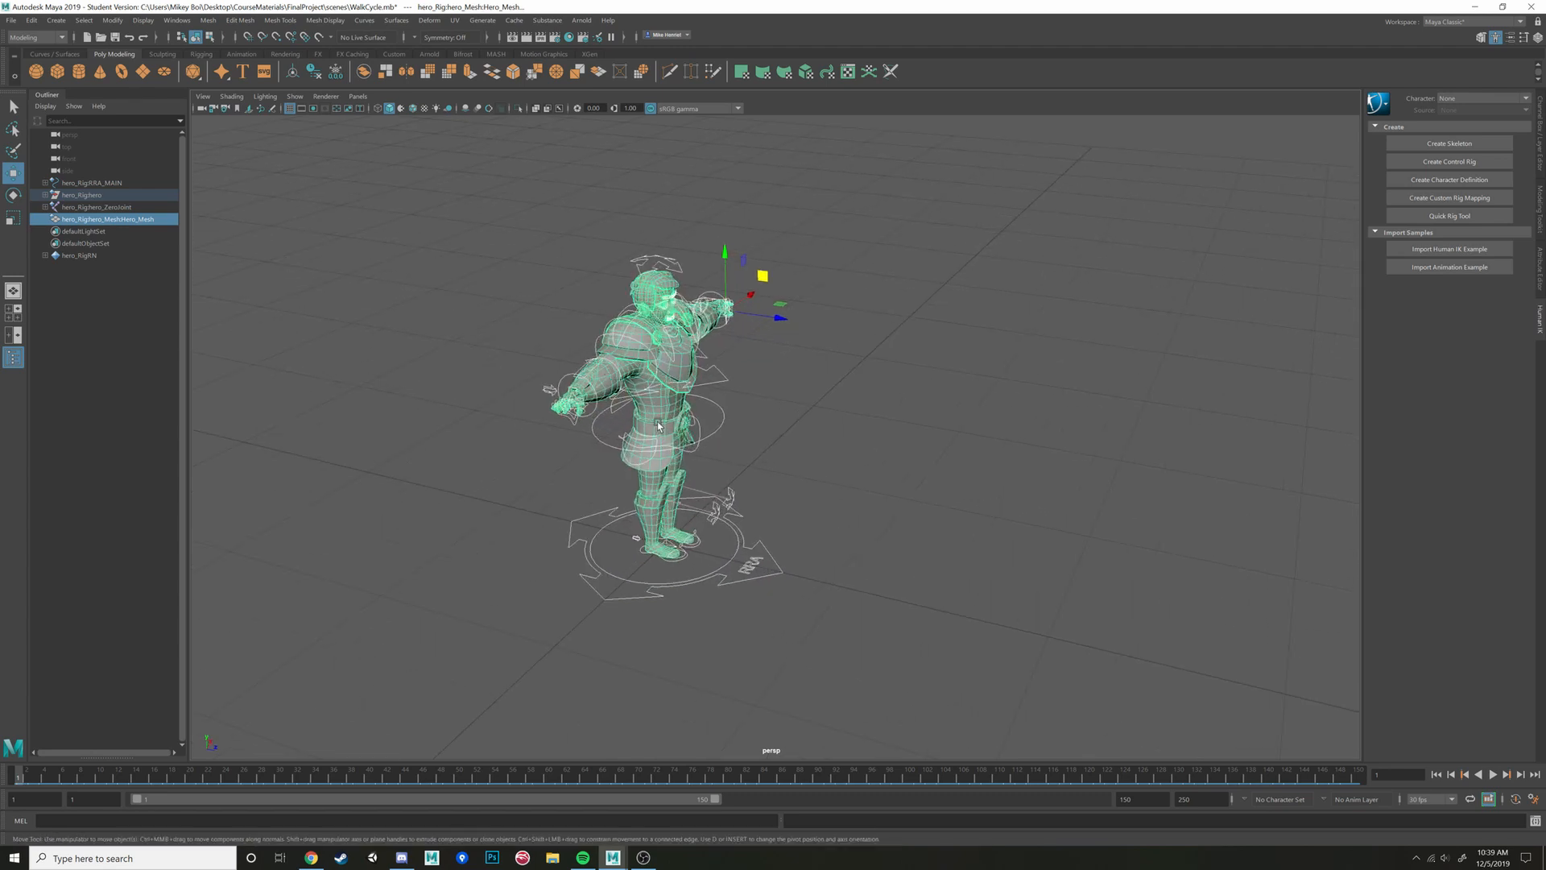
pyautogui.keyDown('alt'); pyautogui.moveTo(659, 425); pyautogui.dragTo(826, 476); pyautogui.keyUp('alt')
pyautogui.click(677, 485)
pyautogui.keyDown('alt'); pyautogui.moveTo(632, 332); pyautogui.dragTo(647, 397); pyautogui.keyUp('alt')
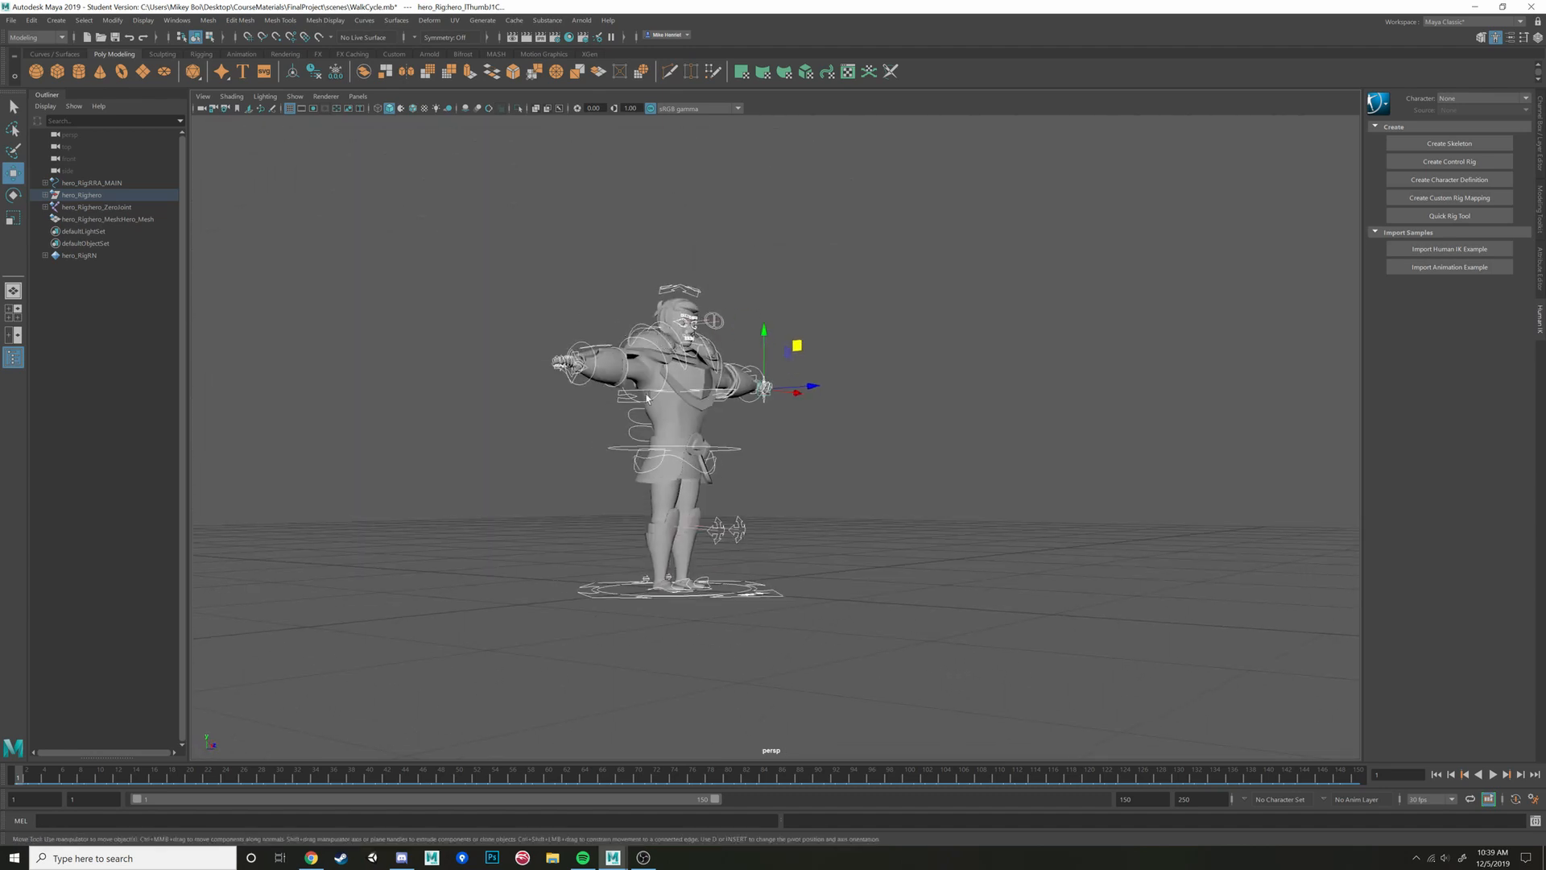
# Turn on automatic keyframing, go to frame 20, and move the hero's main control forward along the Z axis
pyautogui.keyDown('alt'); pyautogui.moveTo(787, 619); pyautogui.dragTo(743, 625); pyautogui.keyUp('alt')
pyautogui.keyDown('alt'); pyautogui.moveTo(813, 580); pyautogui.dragTo(775, 610); pyautogui.keyUp('alt')
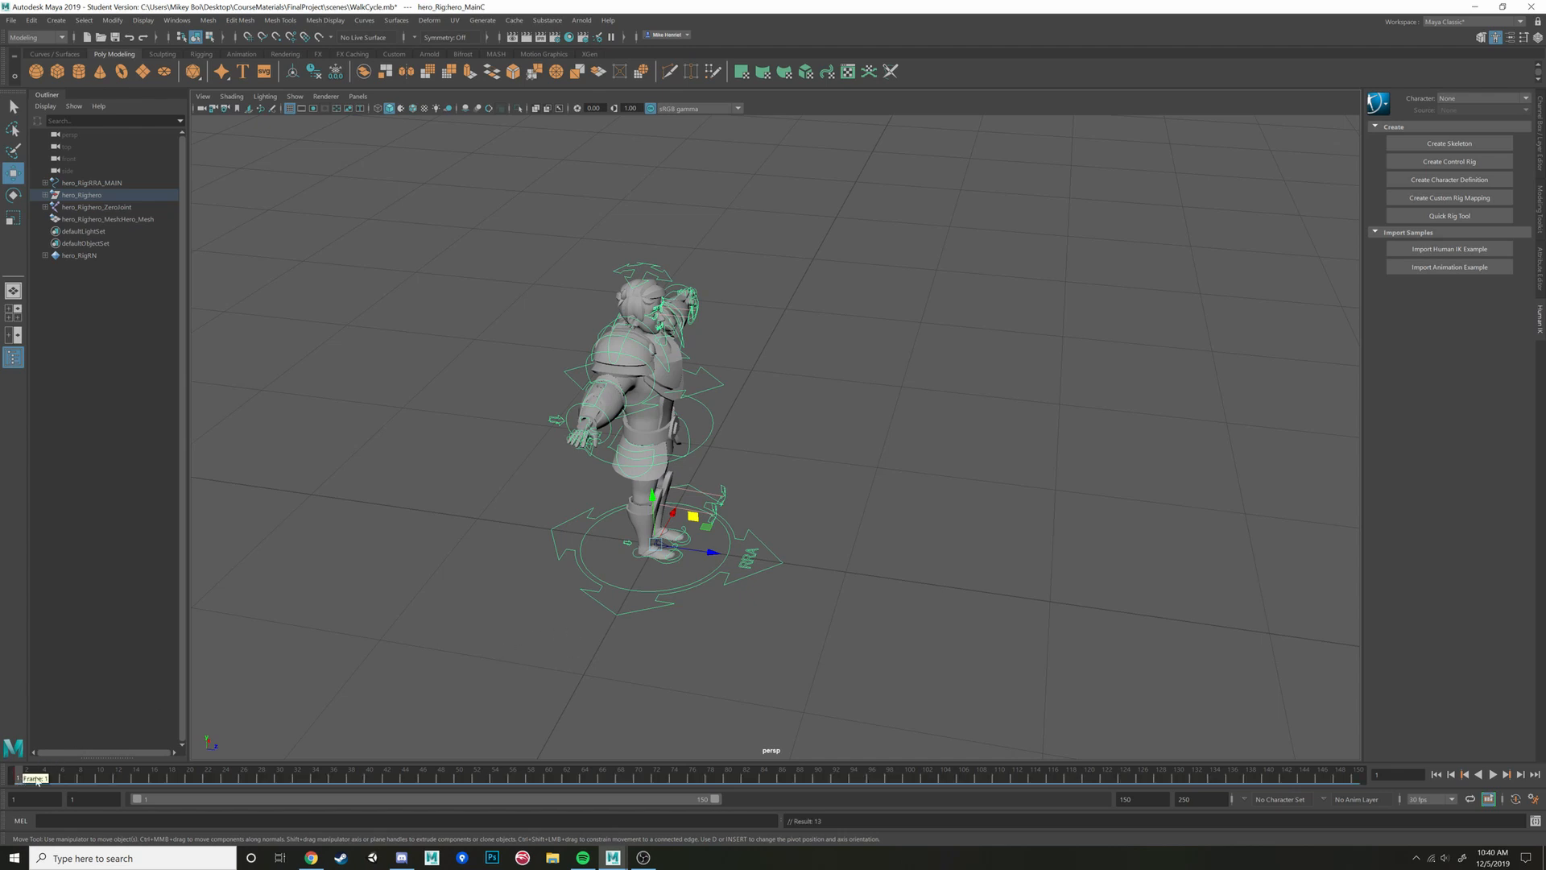
pyautogui.click(1516, 799)
pyautogui.click(190, 775)
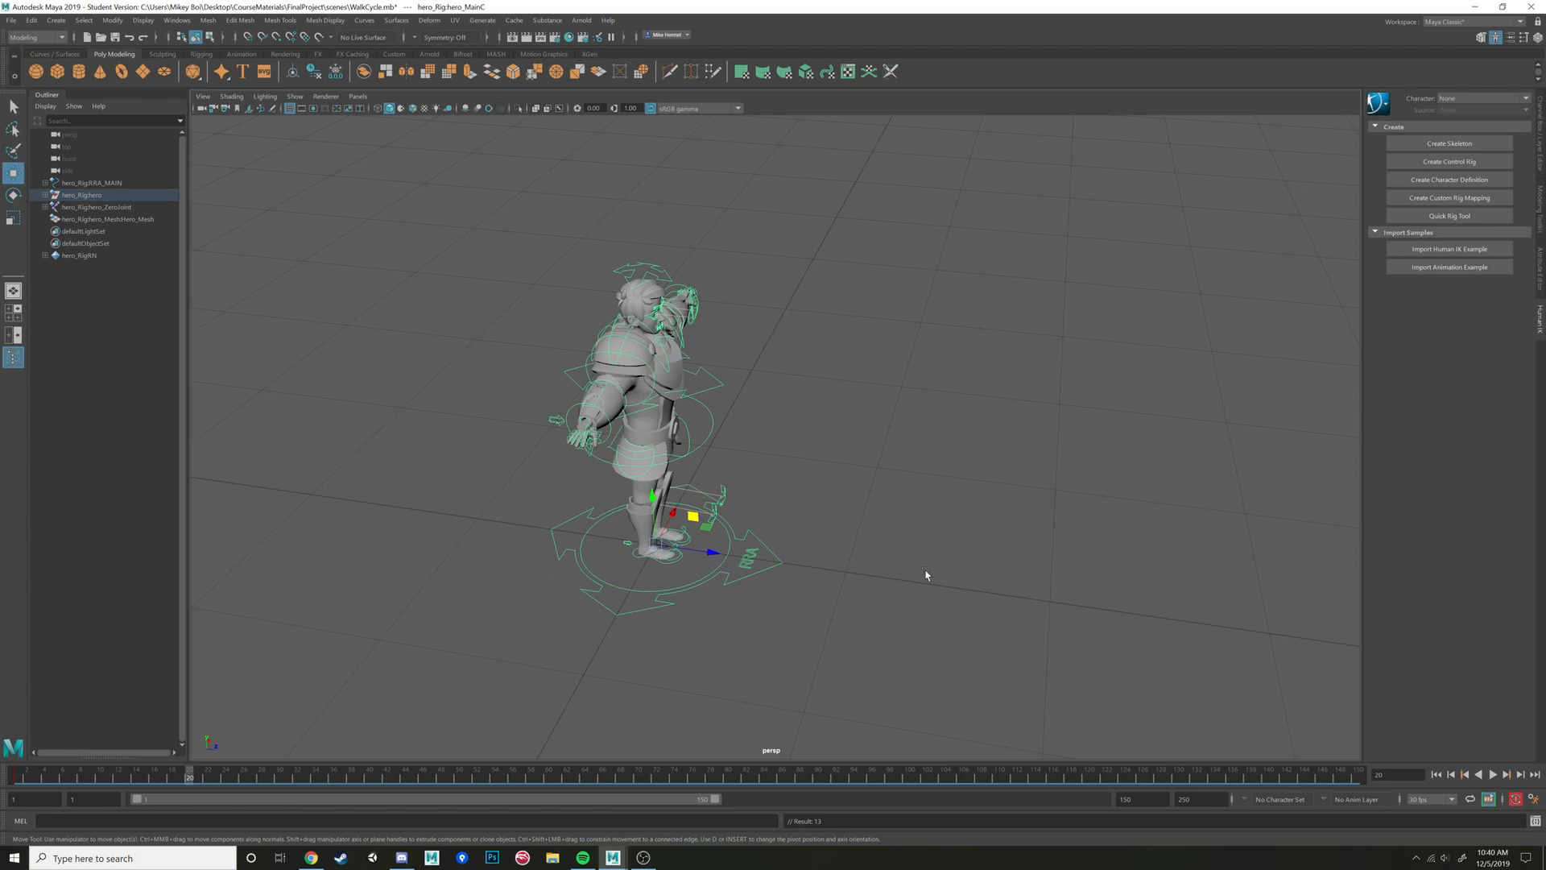
pyautogui.keyDown('alt'); pyautogui.moveTo(795, 638); pyautogui.dragTo(1074, 670); pyautogui.keyUp('alt')
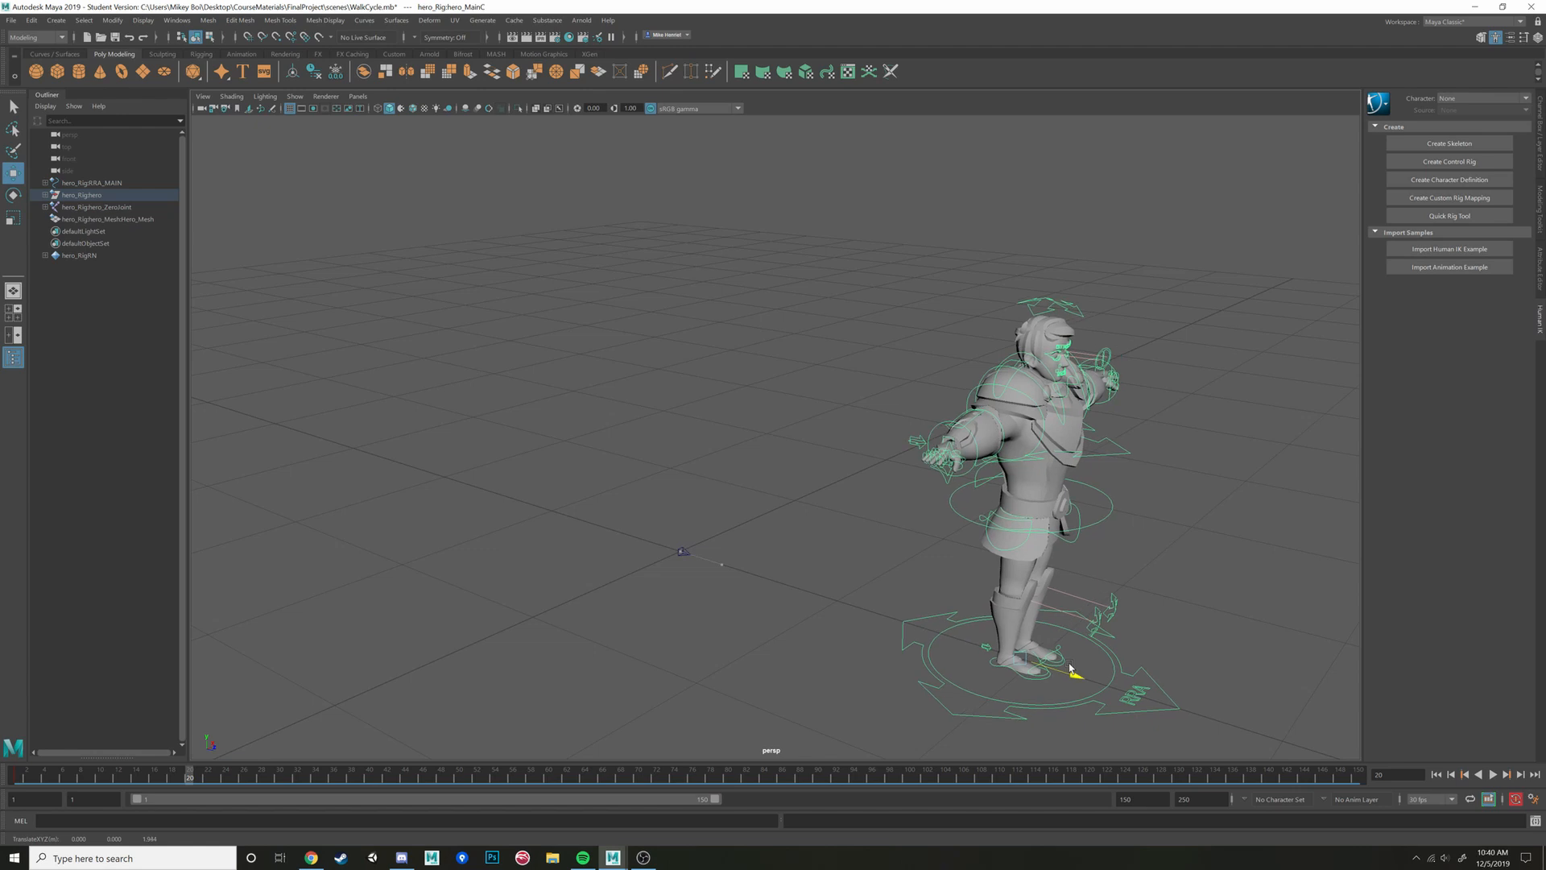
# Preview the hero's forward travel between frames 1 and 20 from a side view, ending on frame 1
pyautogui.click(169, 781)
pyautogui.moveTo(169, 782); pyautogui.dragTo(197, 809)
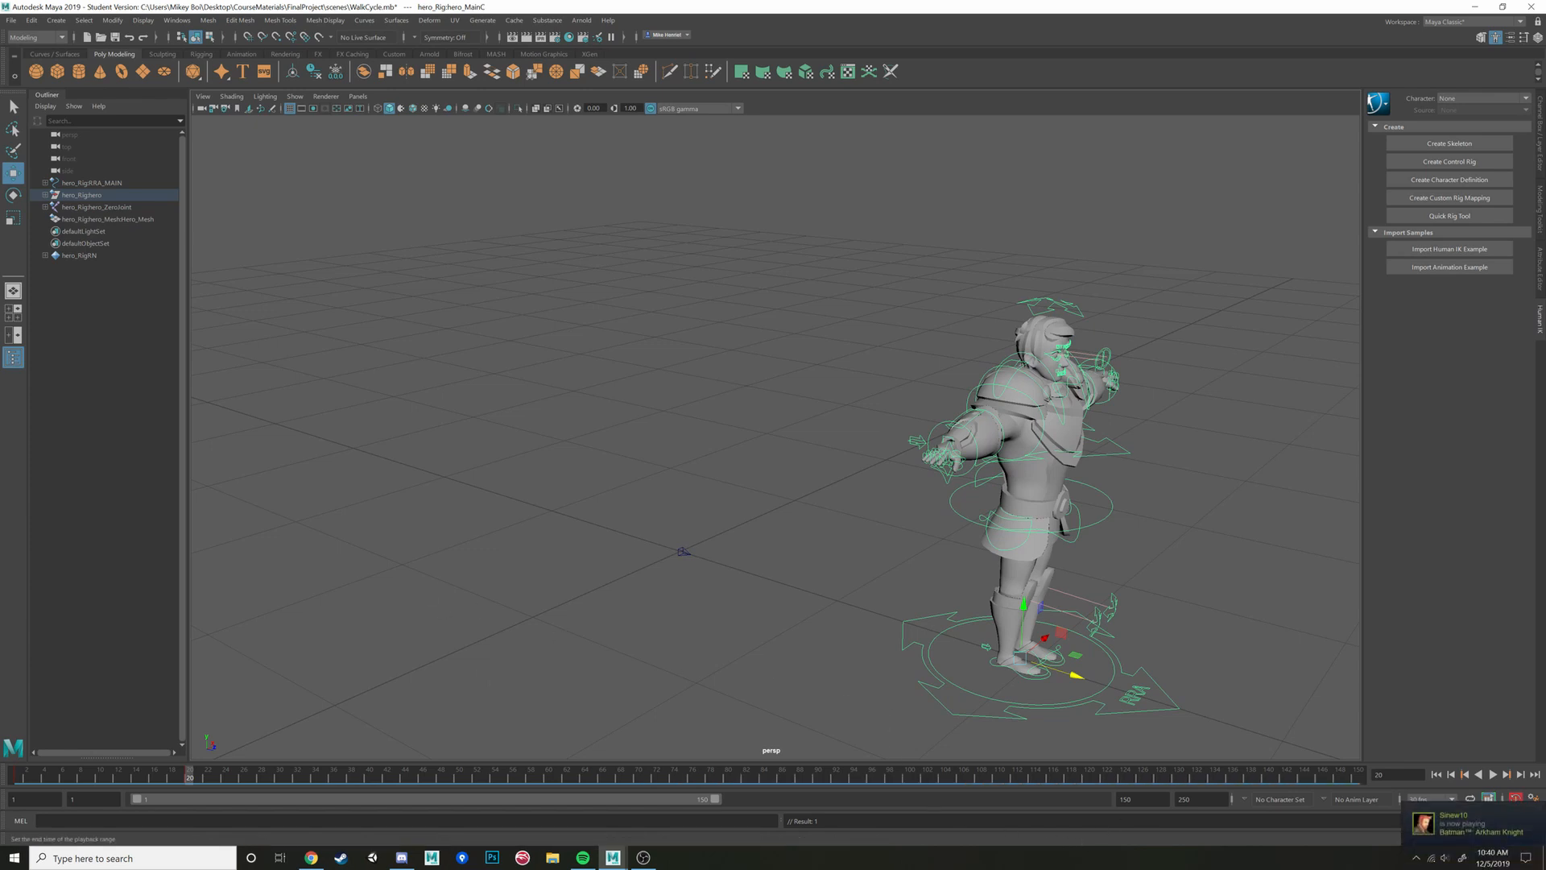
pyautogui.keyDown('alt'); pyautogui.moveTo(1012, 529); pyautogui.dragTo(817, 502, button='middle'); pyautogui.keyUp('alt')
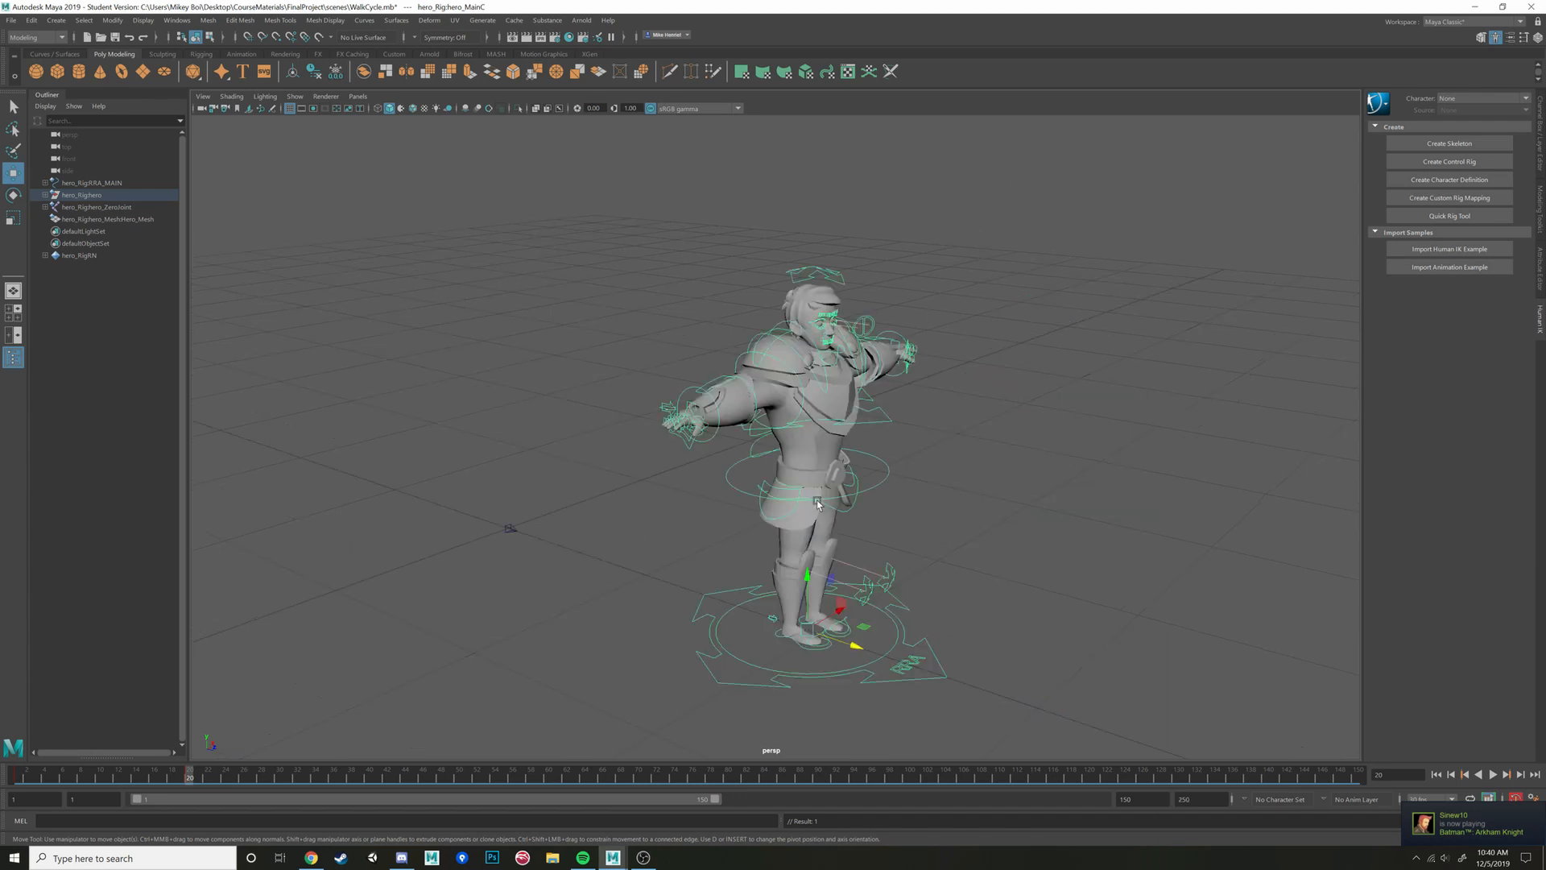
pyautogui.keyDown('alt'); pyautogui.moveTo(905, 553); pyautogui.dragTo(806, 492, button='middle'); pyautogui.keyUp('alt')
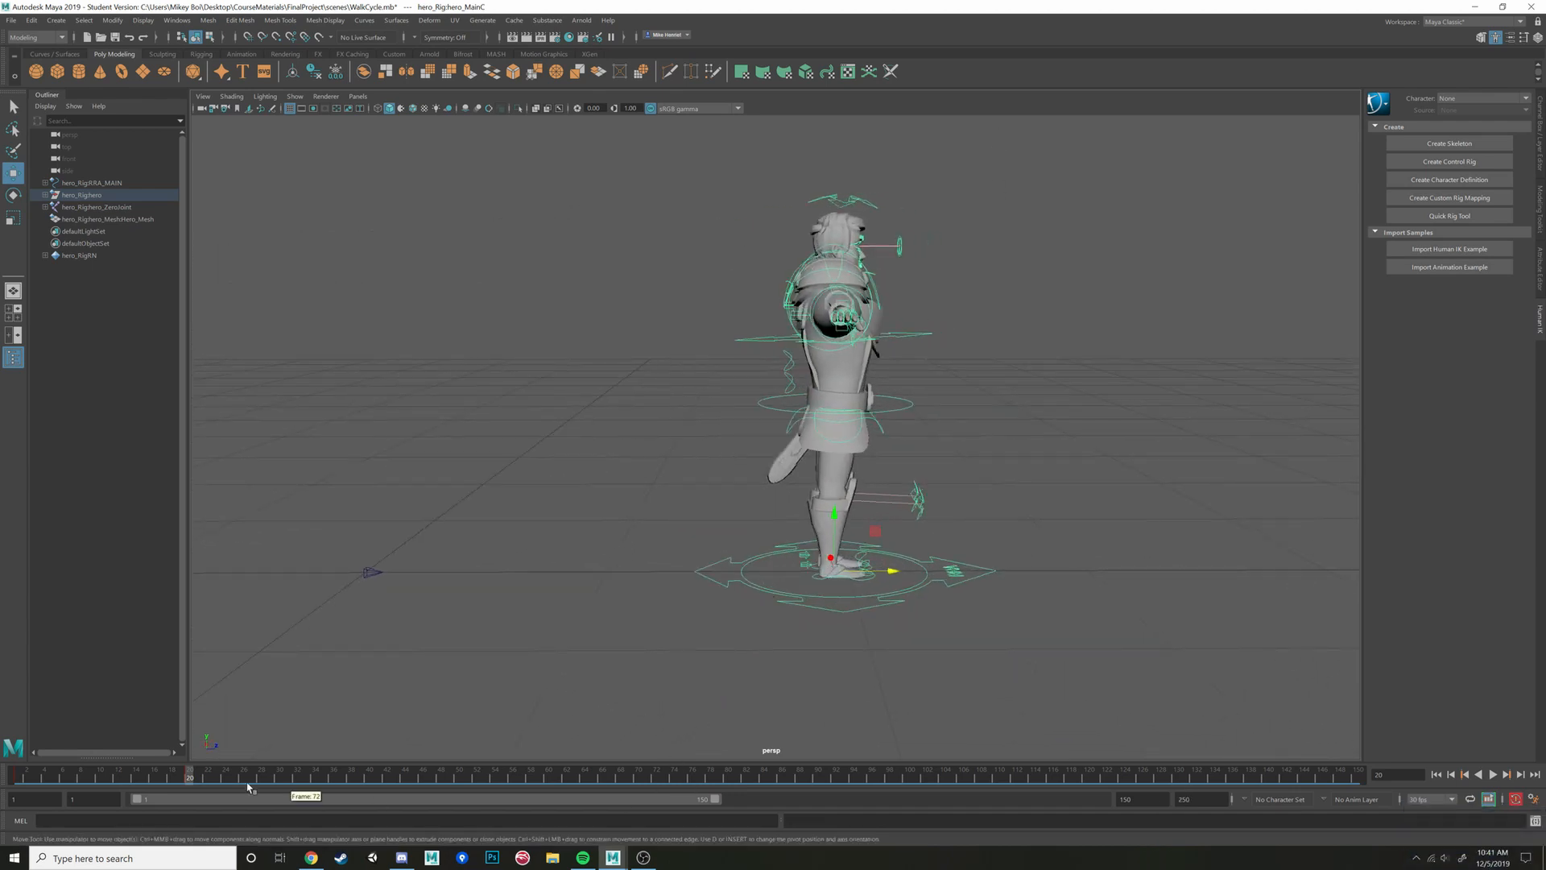
pyautogui.click(2, 775)
pyautogui.moveTo(7, 776); pyautogui.dragTo(190, 788)
pyautogui.moveTo(190, 783); pyautogui.dragTo(17, 785)
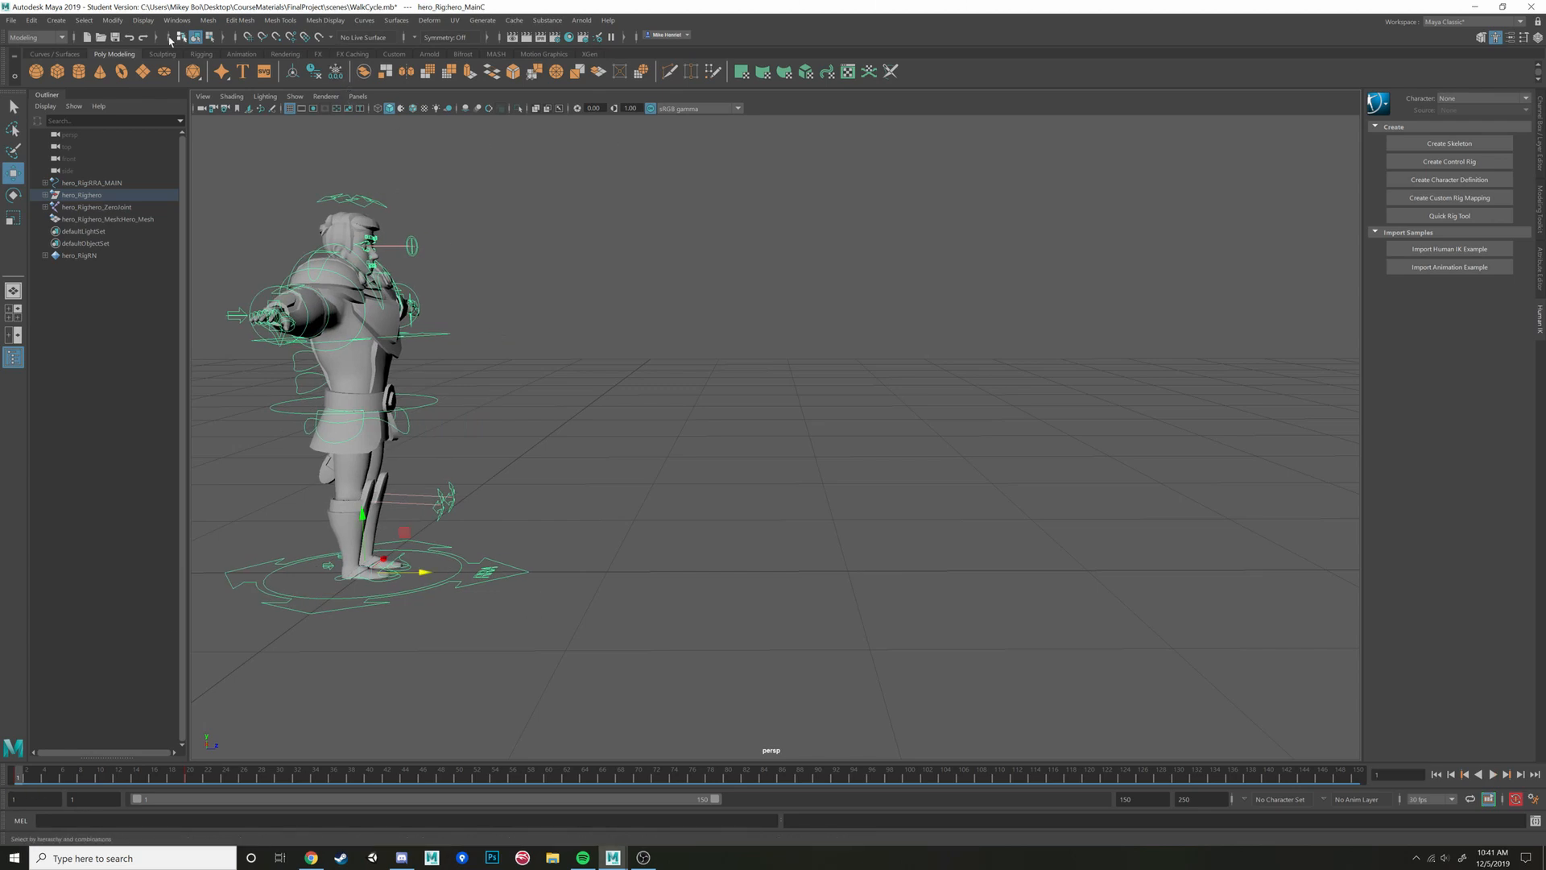
# Open the Graph Editor for the hero's main control and place it as a floating window beside the character
pyautogui.click(178, 22)
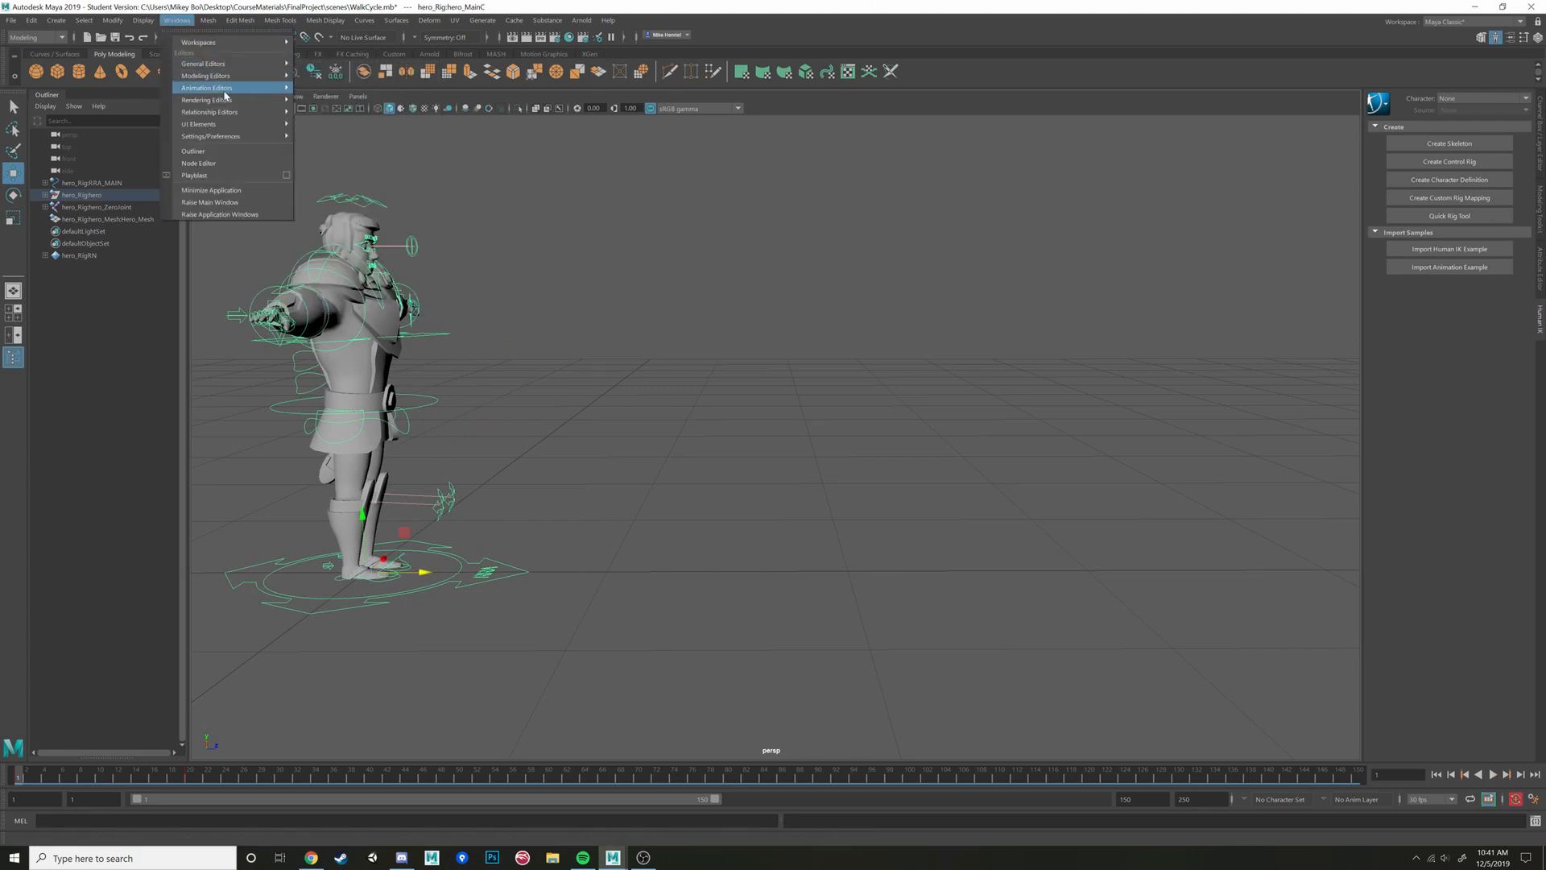
pyautogui.moveTo(257, 88)
pyautogui.click(324, 98)
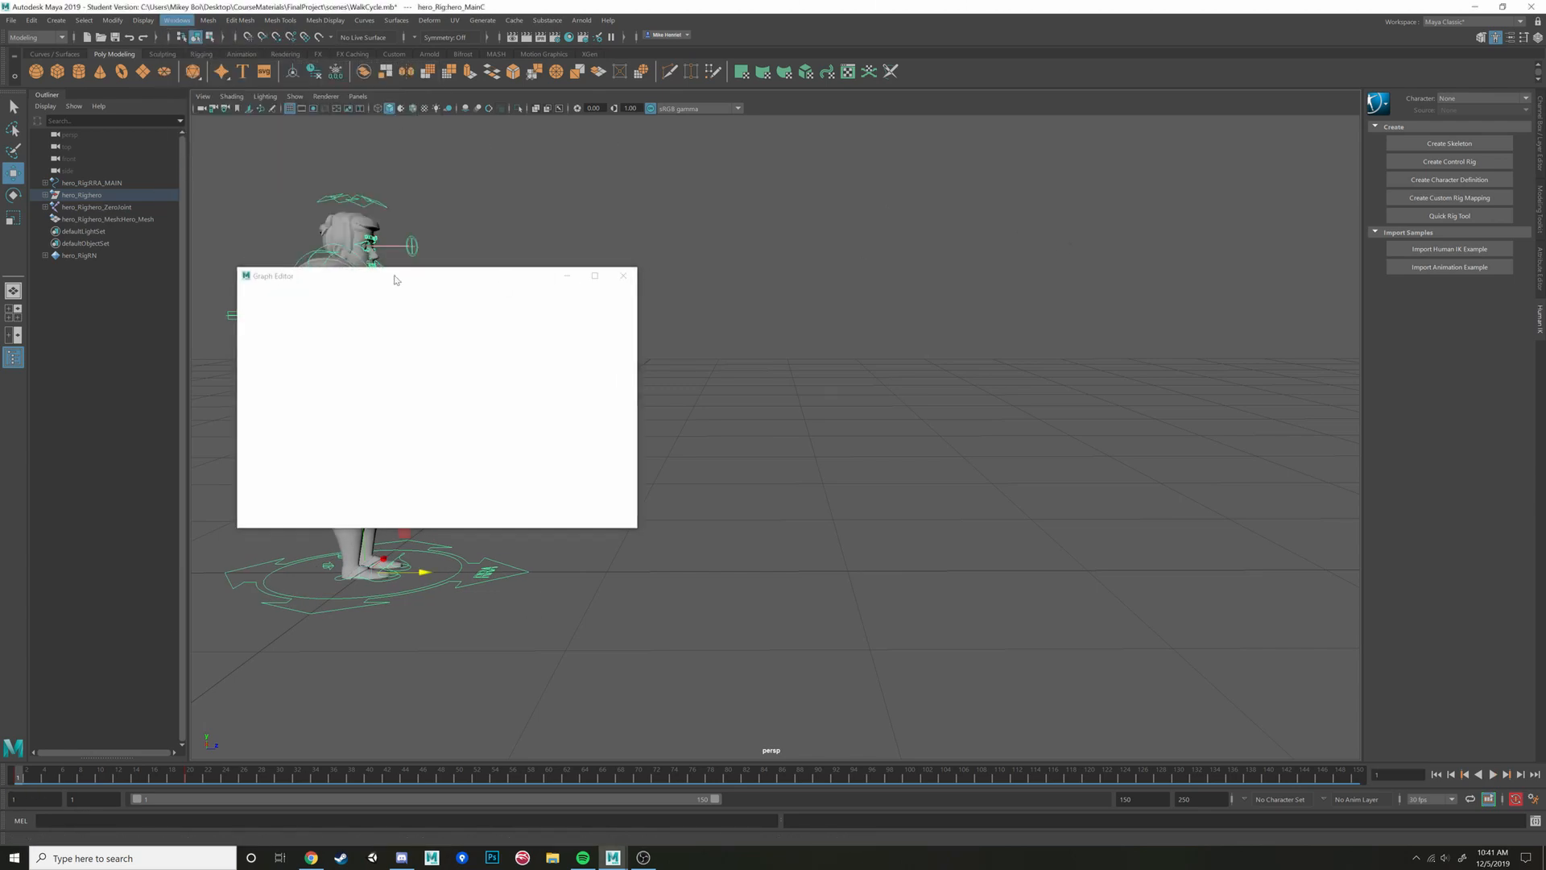
pyautogui.moveTo(406, 275); pyautogui.dragTo(1090, 496)
pyautogui.click(668, 499)
pyautogui.click(496, 579)
pyautogui.keyDown('alt'); pyautogui.moveTo(709, 557); pyautogui.dragTo(618, 607); pyautogui.keyUp('alt')
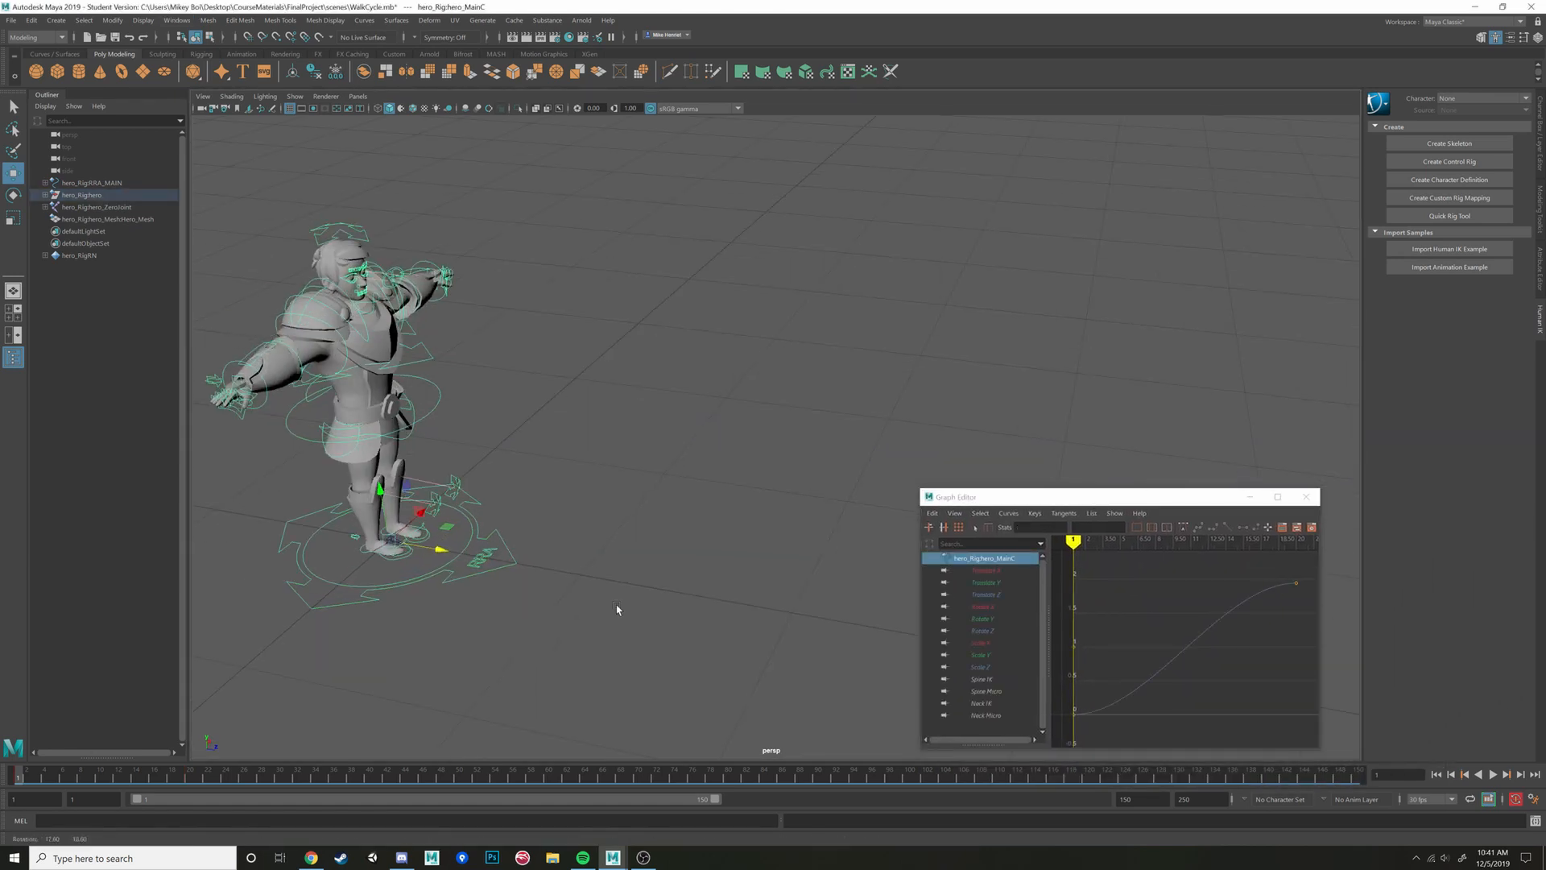
pyautogui.click(451, 526)
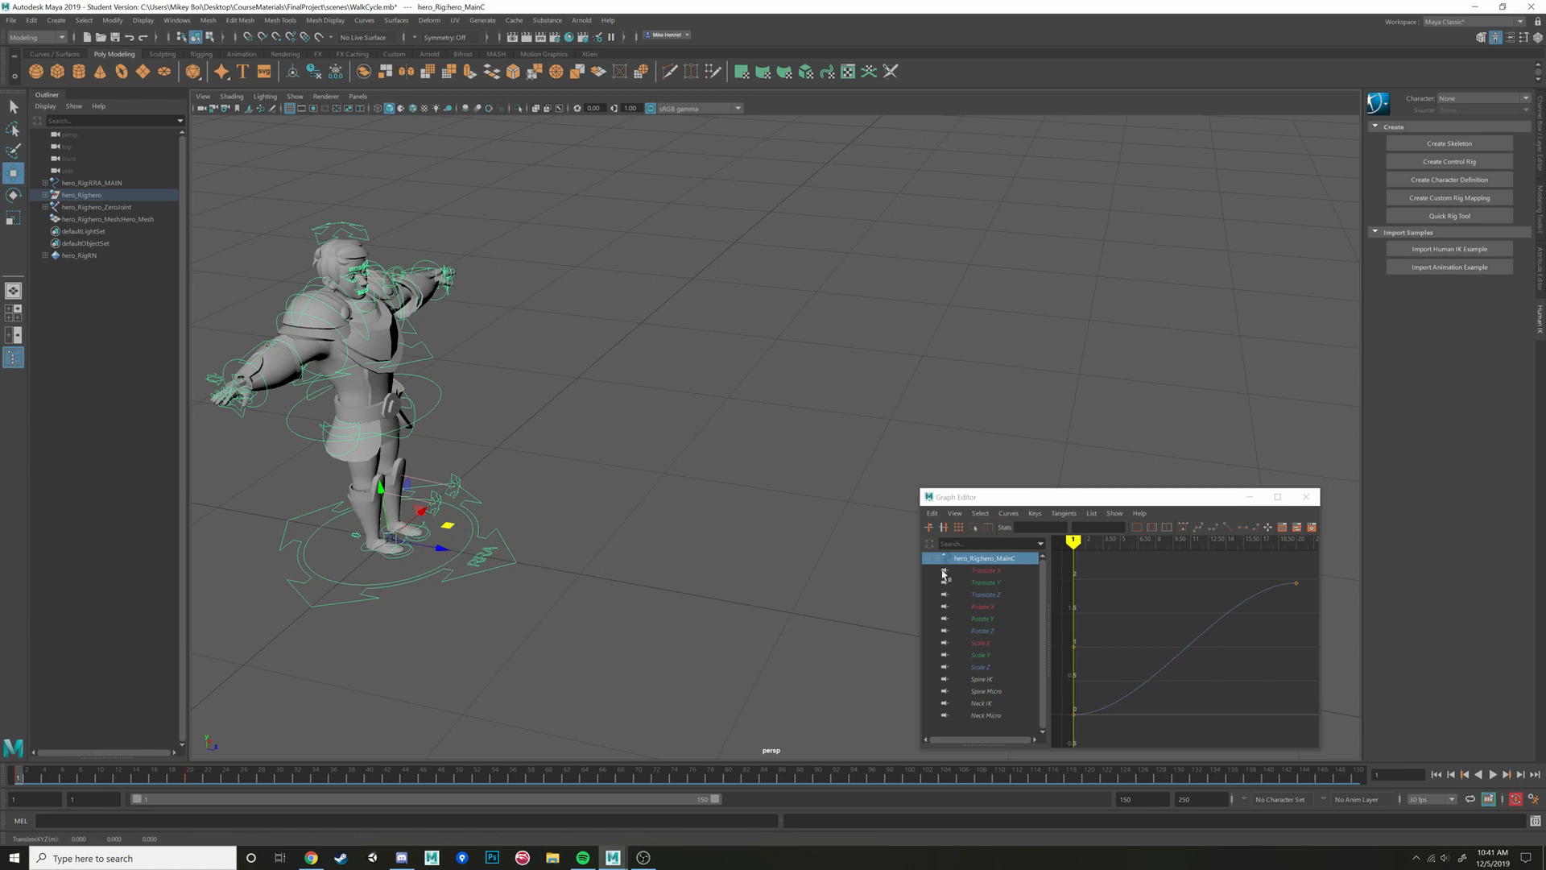
pyautogui.moveTo(950, 497); pyautogui.dragTo(726, 172)
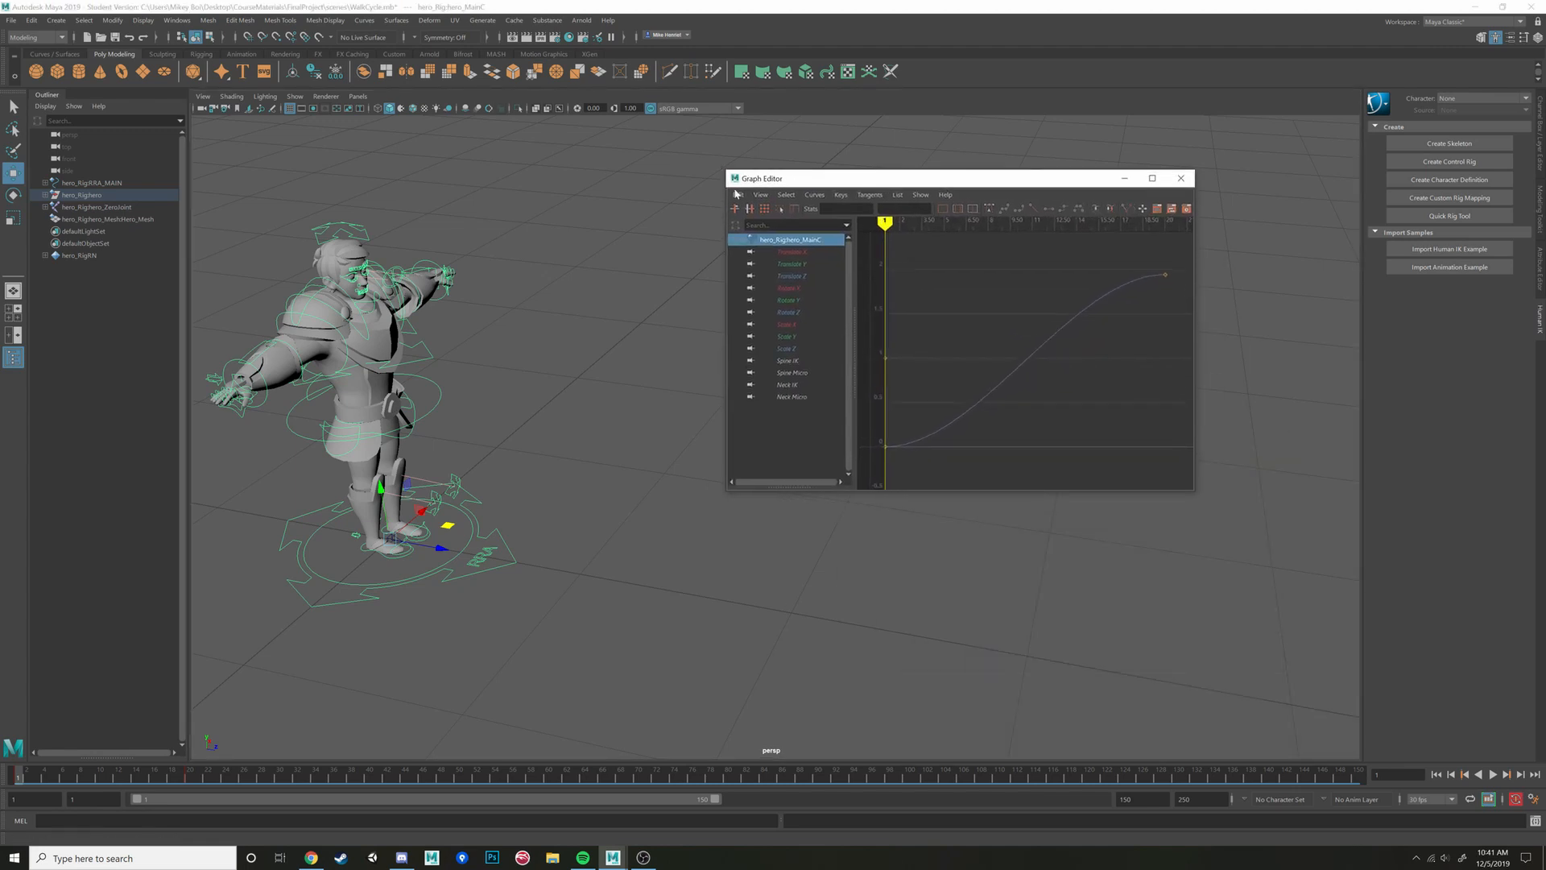
# Inspect the main control's Translate Z curve and its Translate Y curve in the Graph Editor
pyautogui.click(791, 279)
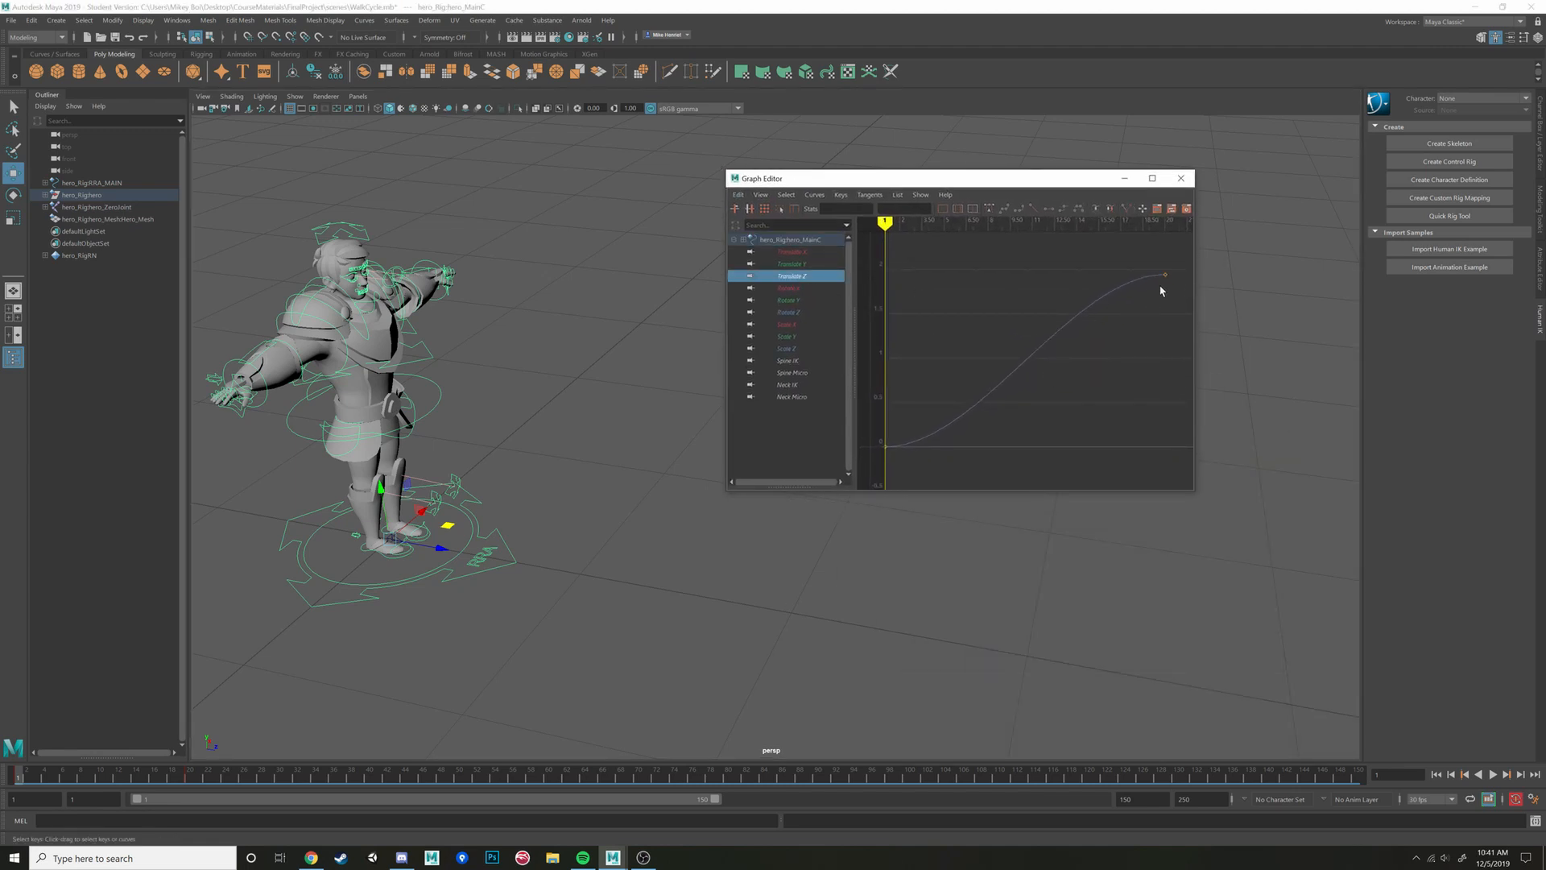
pyautogui.click(791, 265)
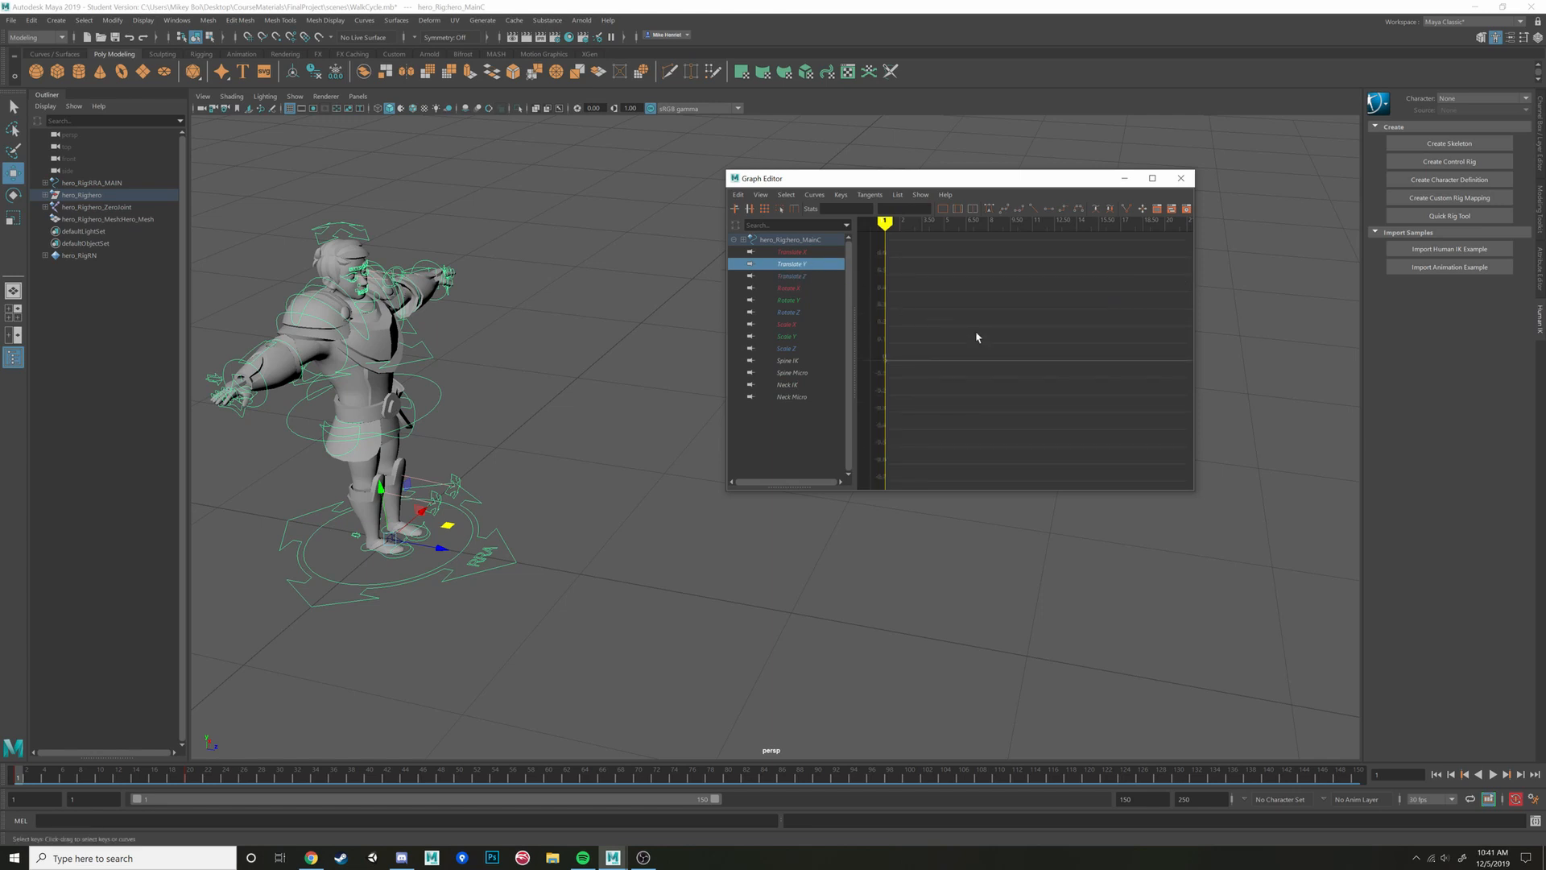
pyautogui.press('f')
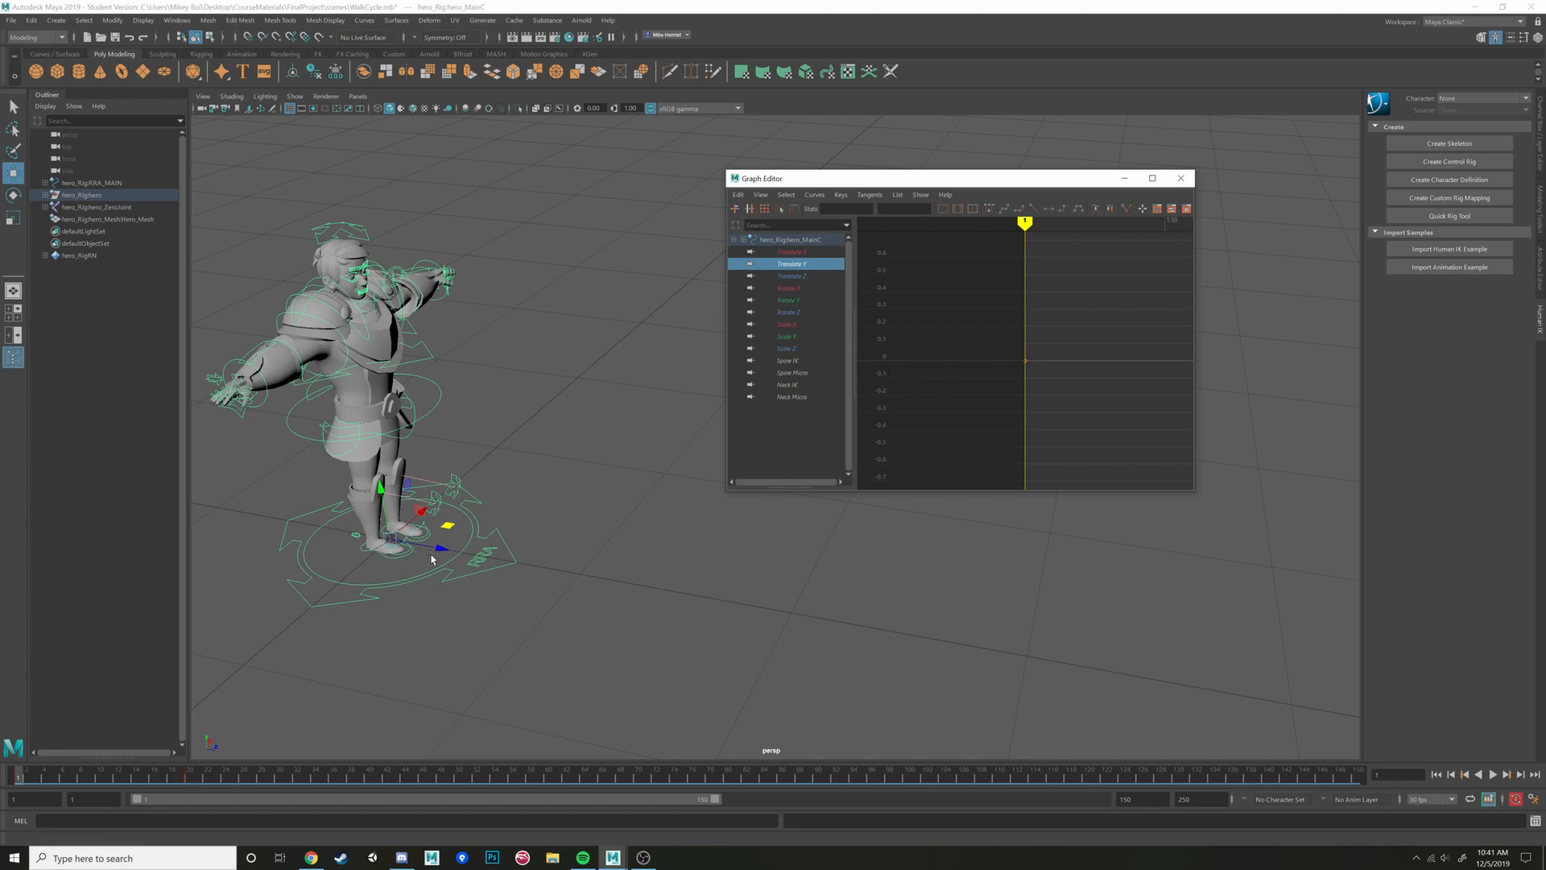
# Key all channels of the hero's main control at frame 20 and show its channel values beside the viewport
pyautogui.click(189, 777)
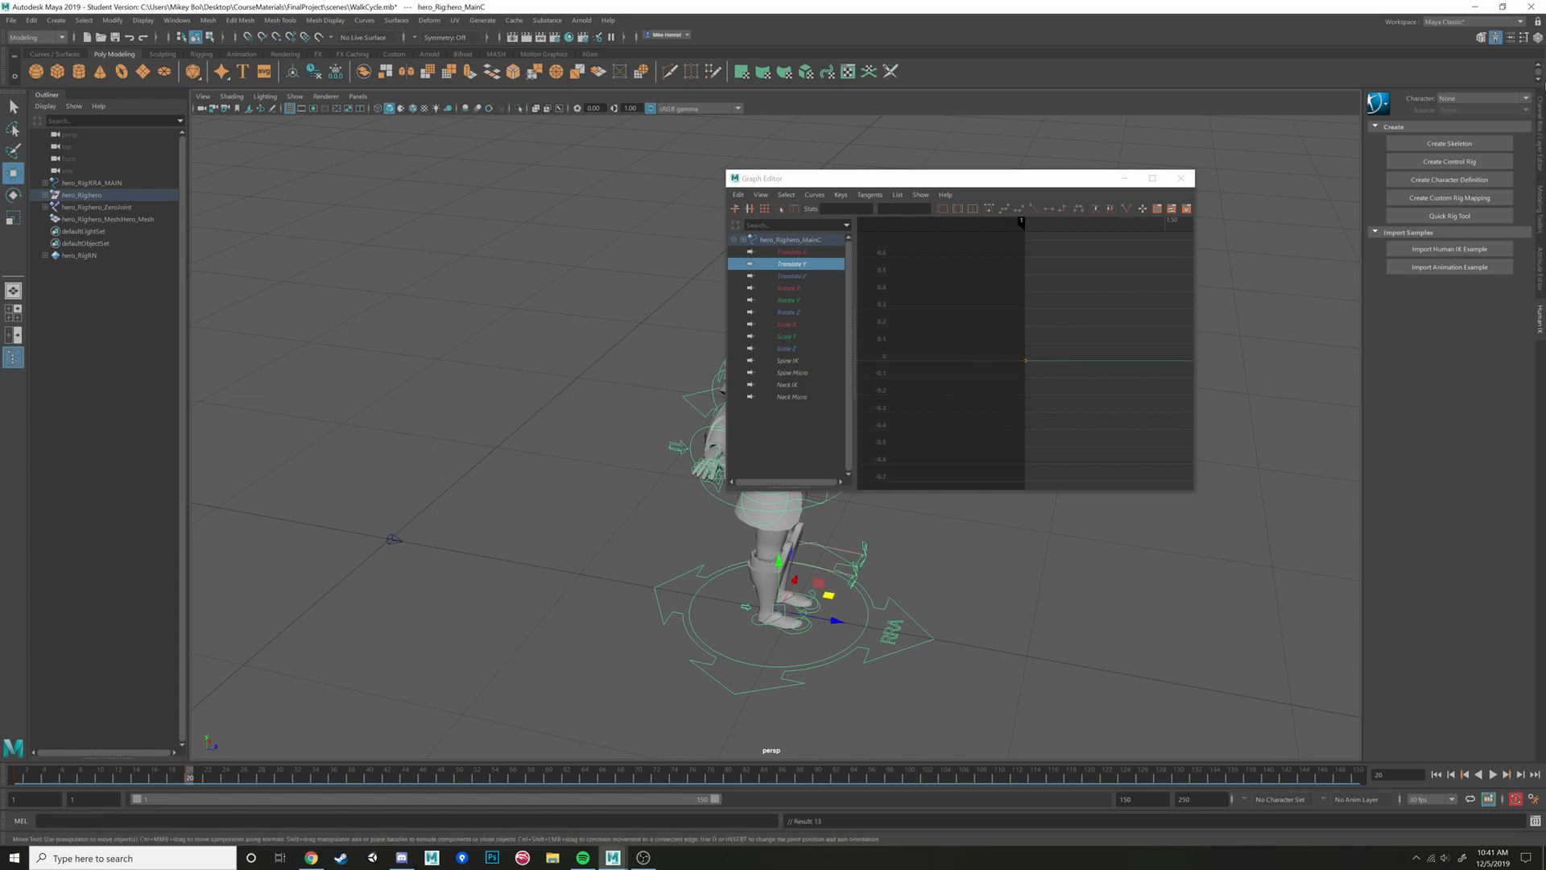
pyautogui.click(1541, 121)
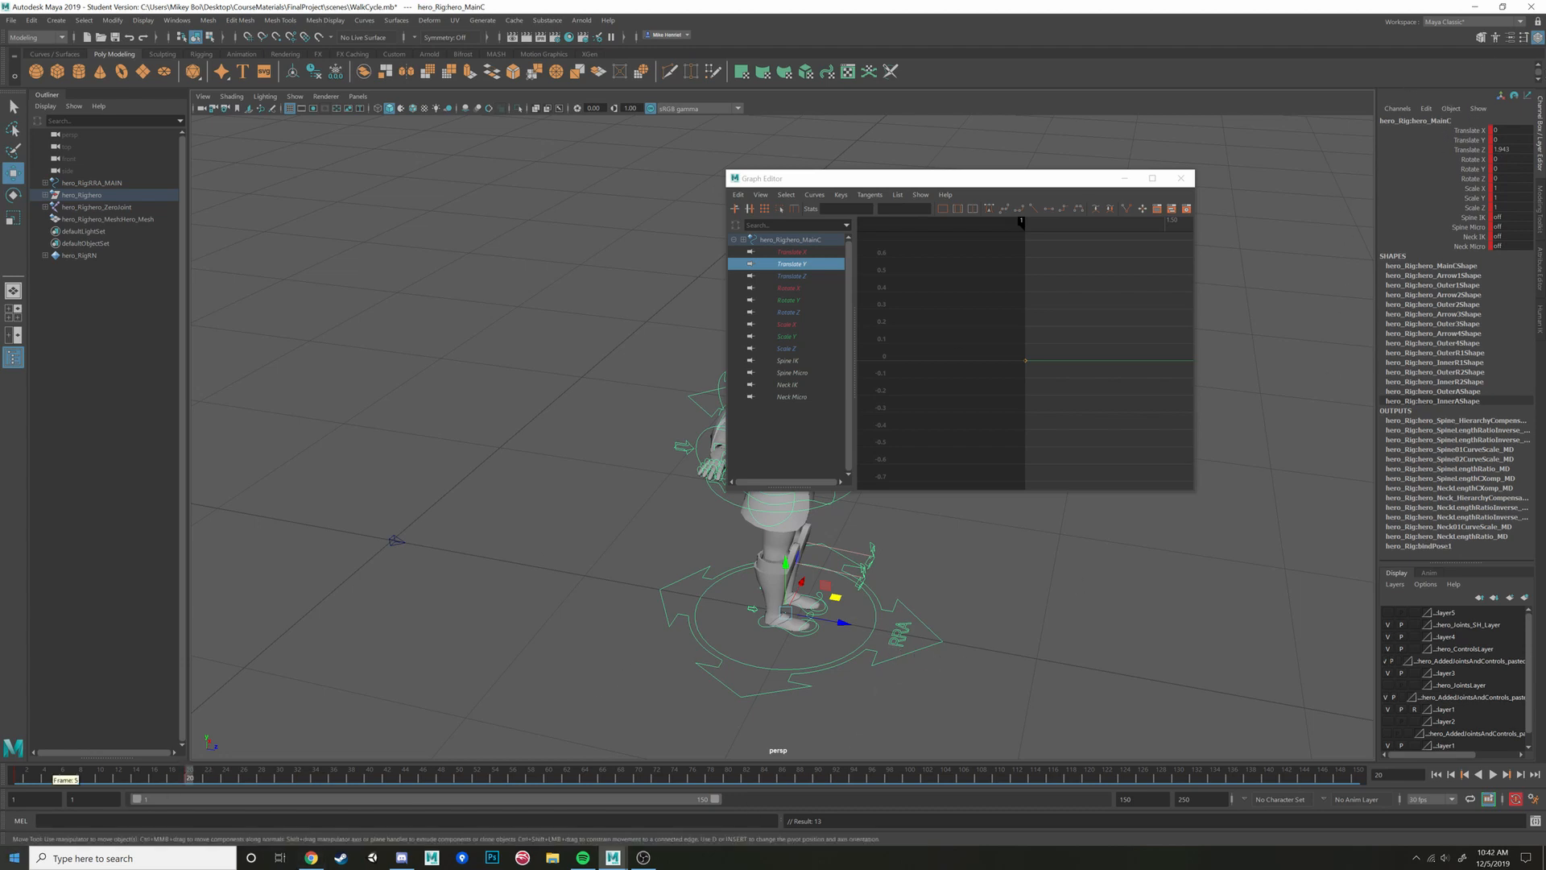
pyautogui.click(179, 780)
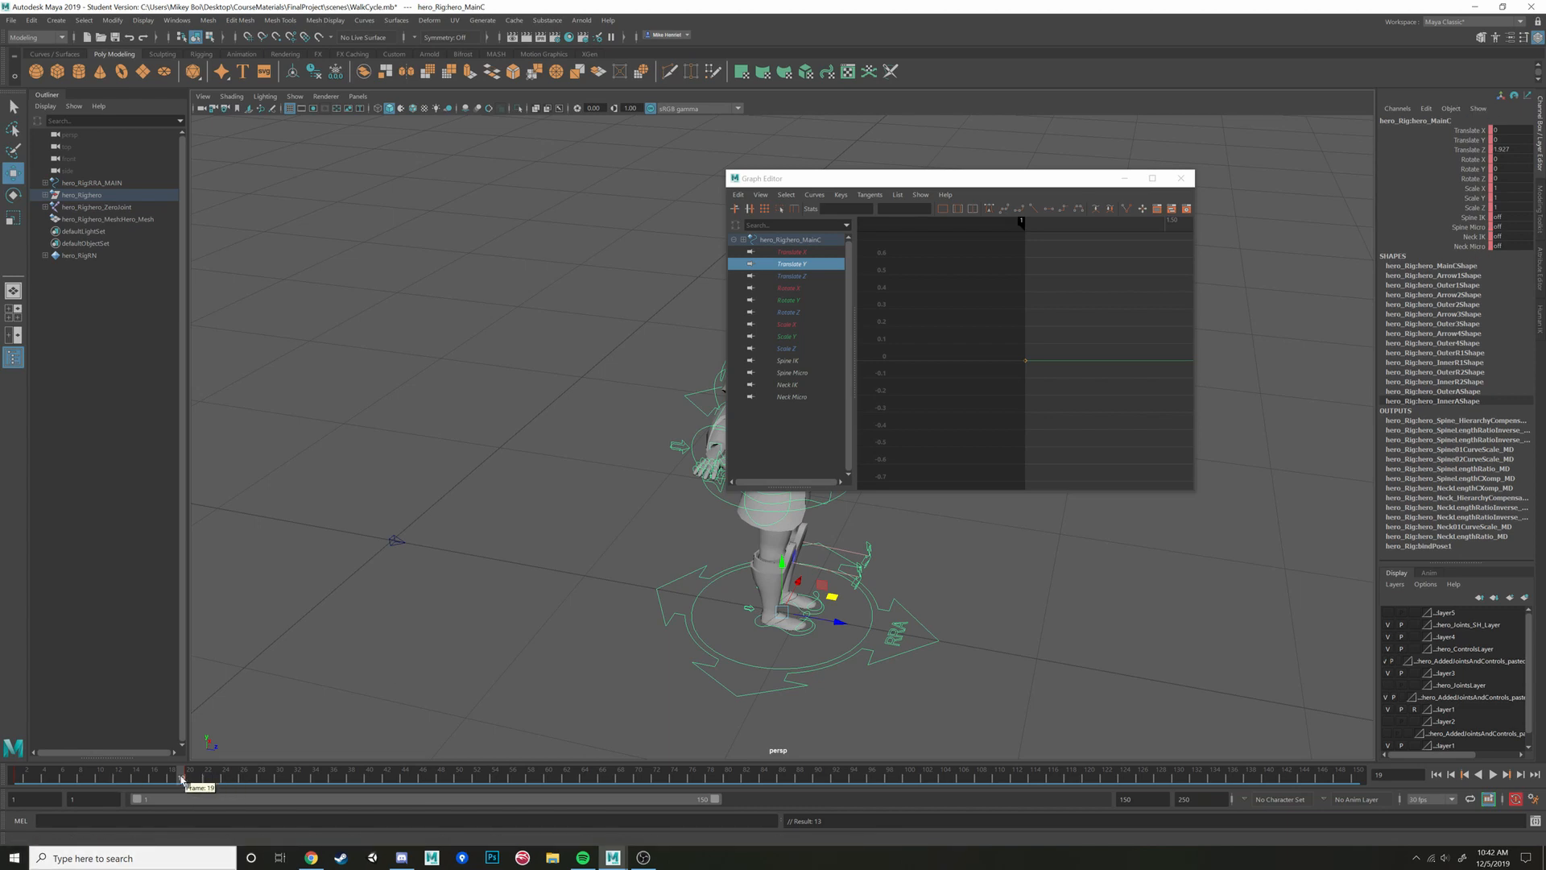
pyautogui.hotkey('alt', 'v')
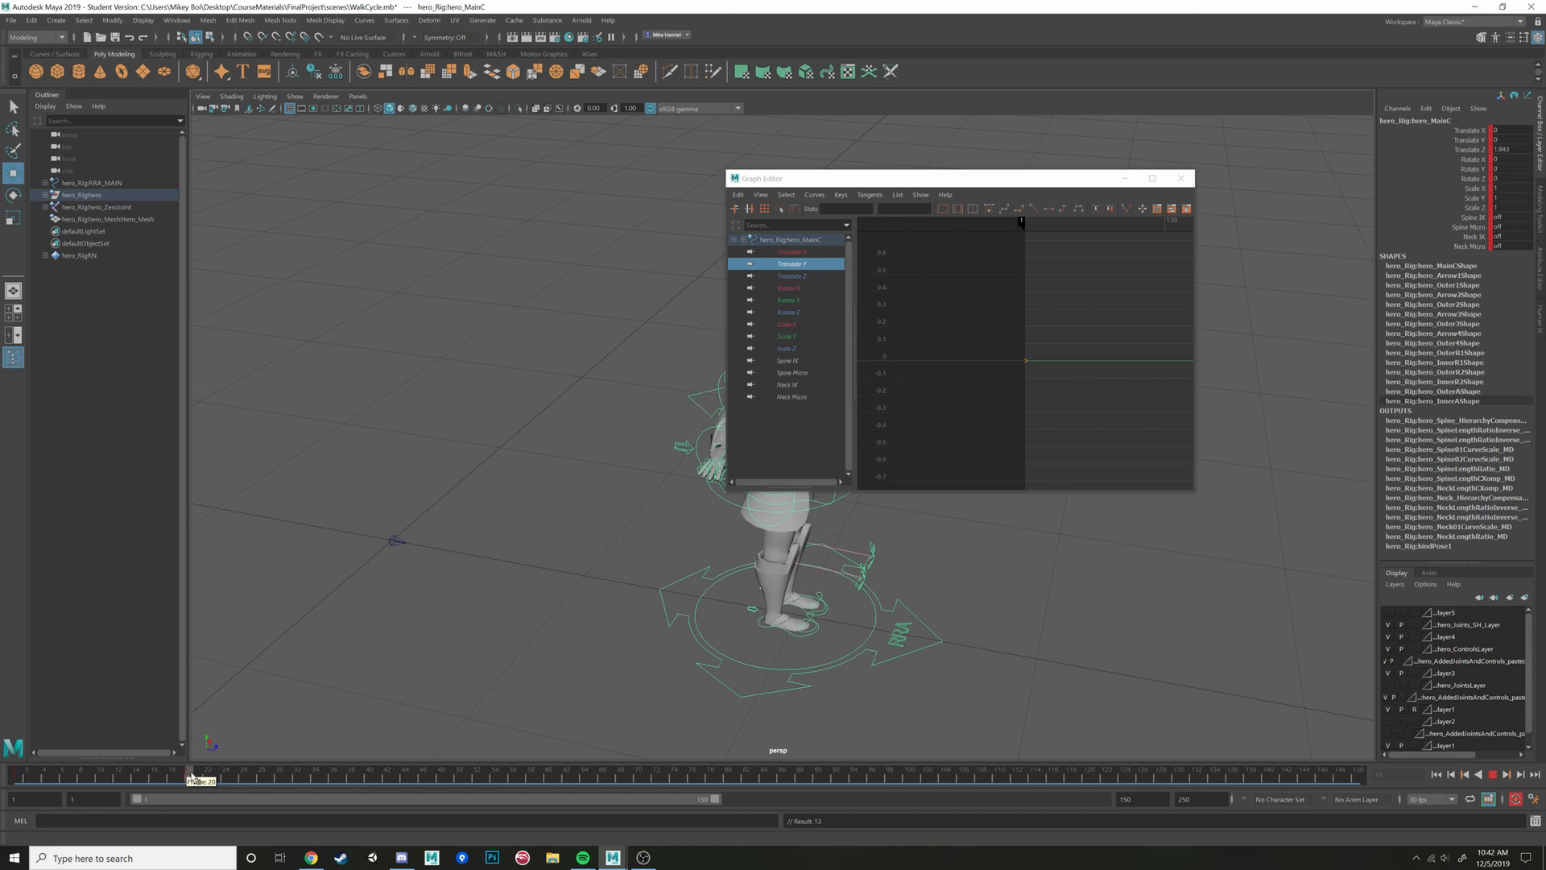
pyautogui.click(191, 777)
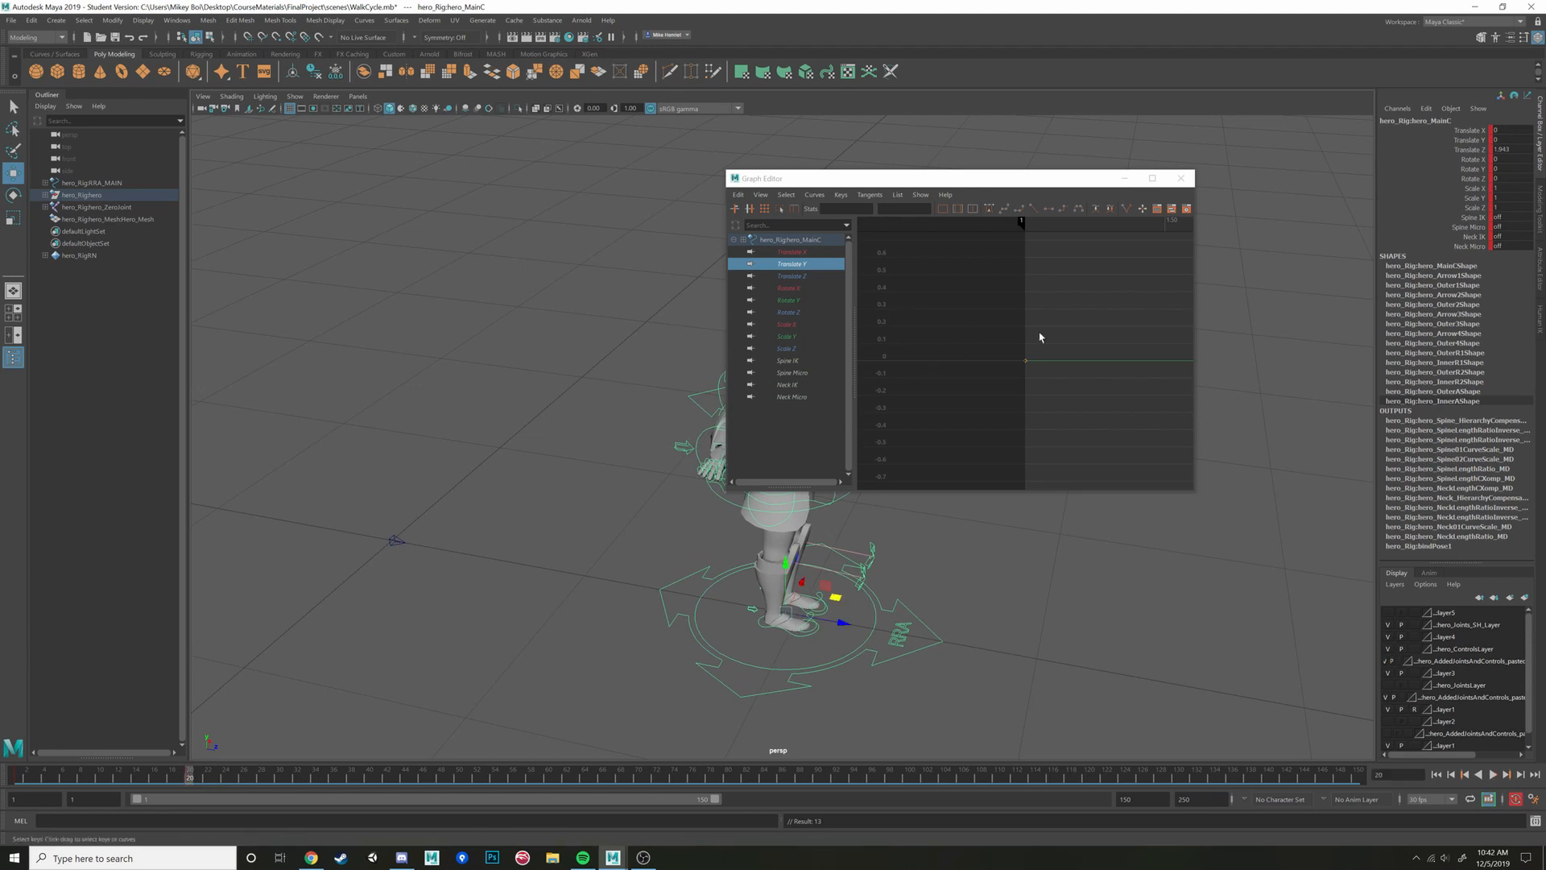
# Try raising the Translate Y key at frame 20 in the Graph Editor, and undo the change
pyautogui.press('a')
pyautogui.click(799, 277)
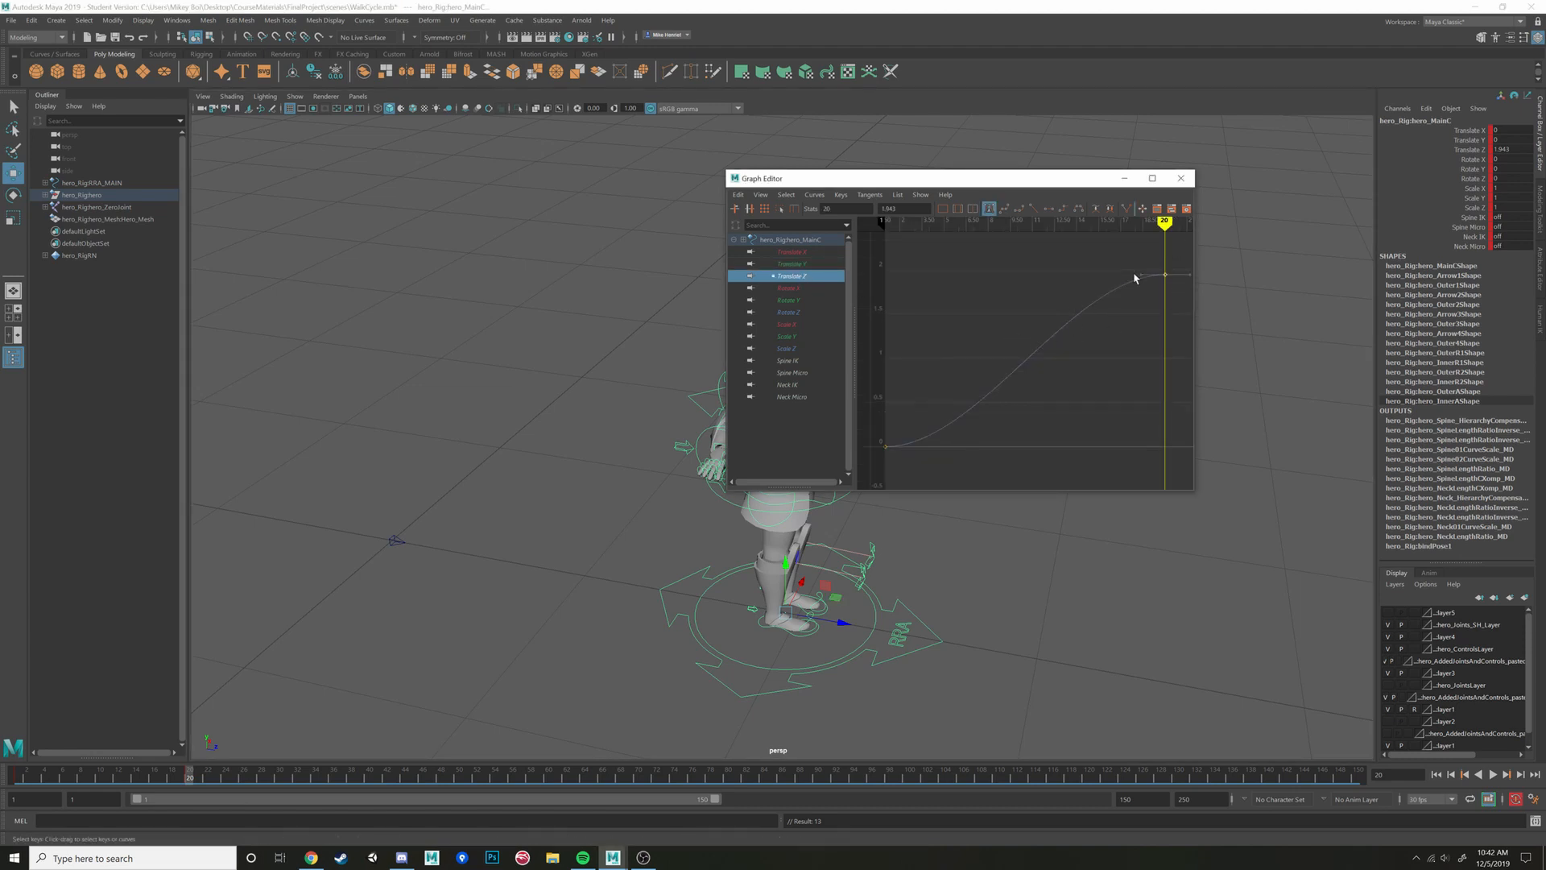
pyautogui.click(805, 264)
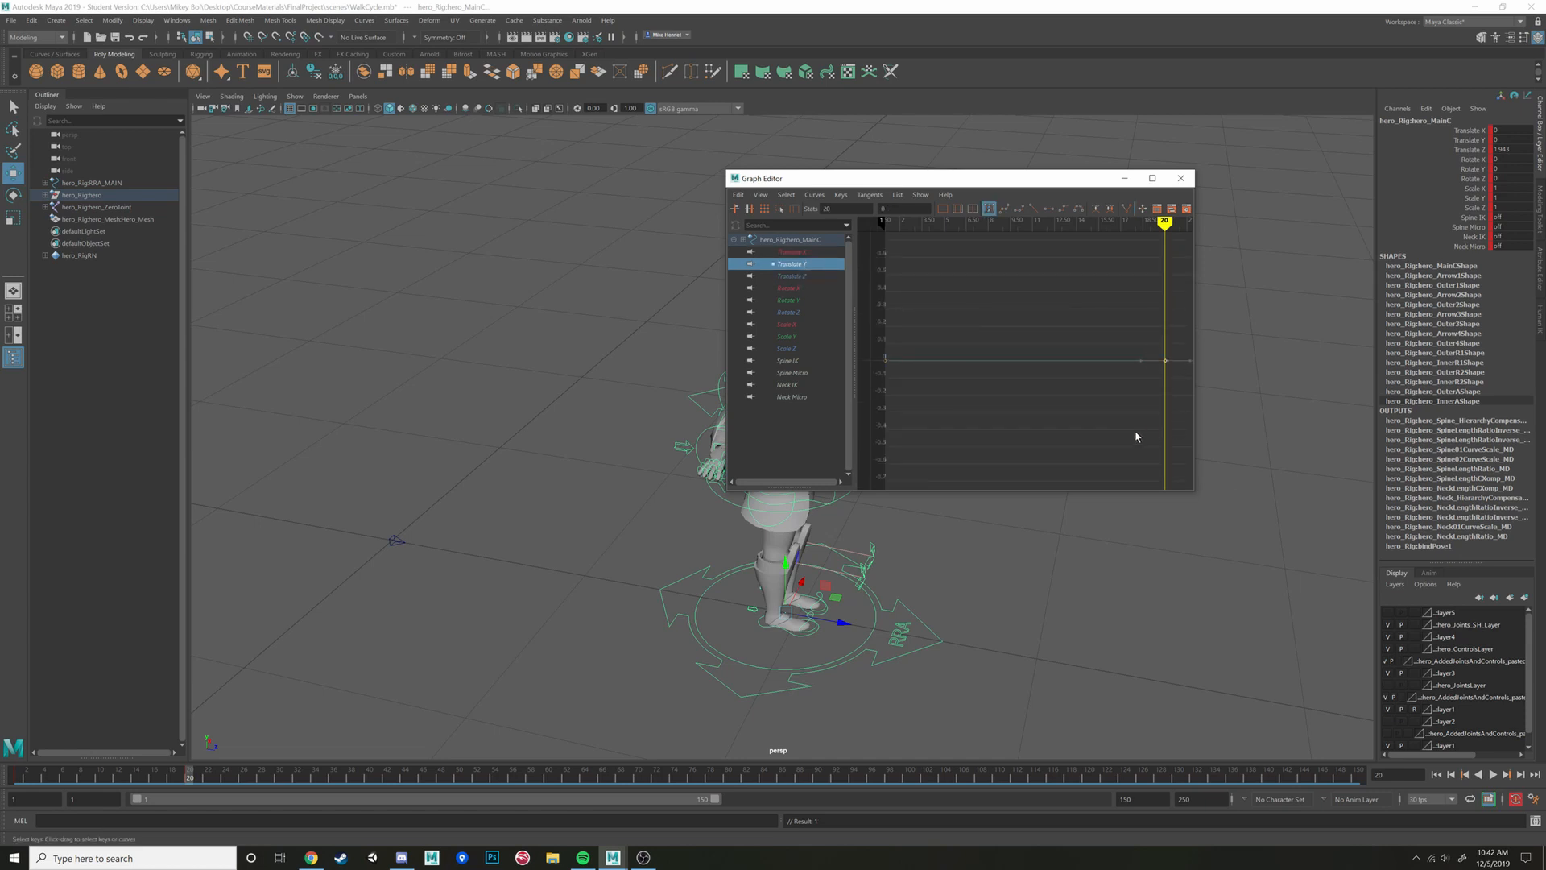
pyautogui.moveTo(1136, 436); pyautogui.dragTo(1142, 383, button='middle')
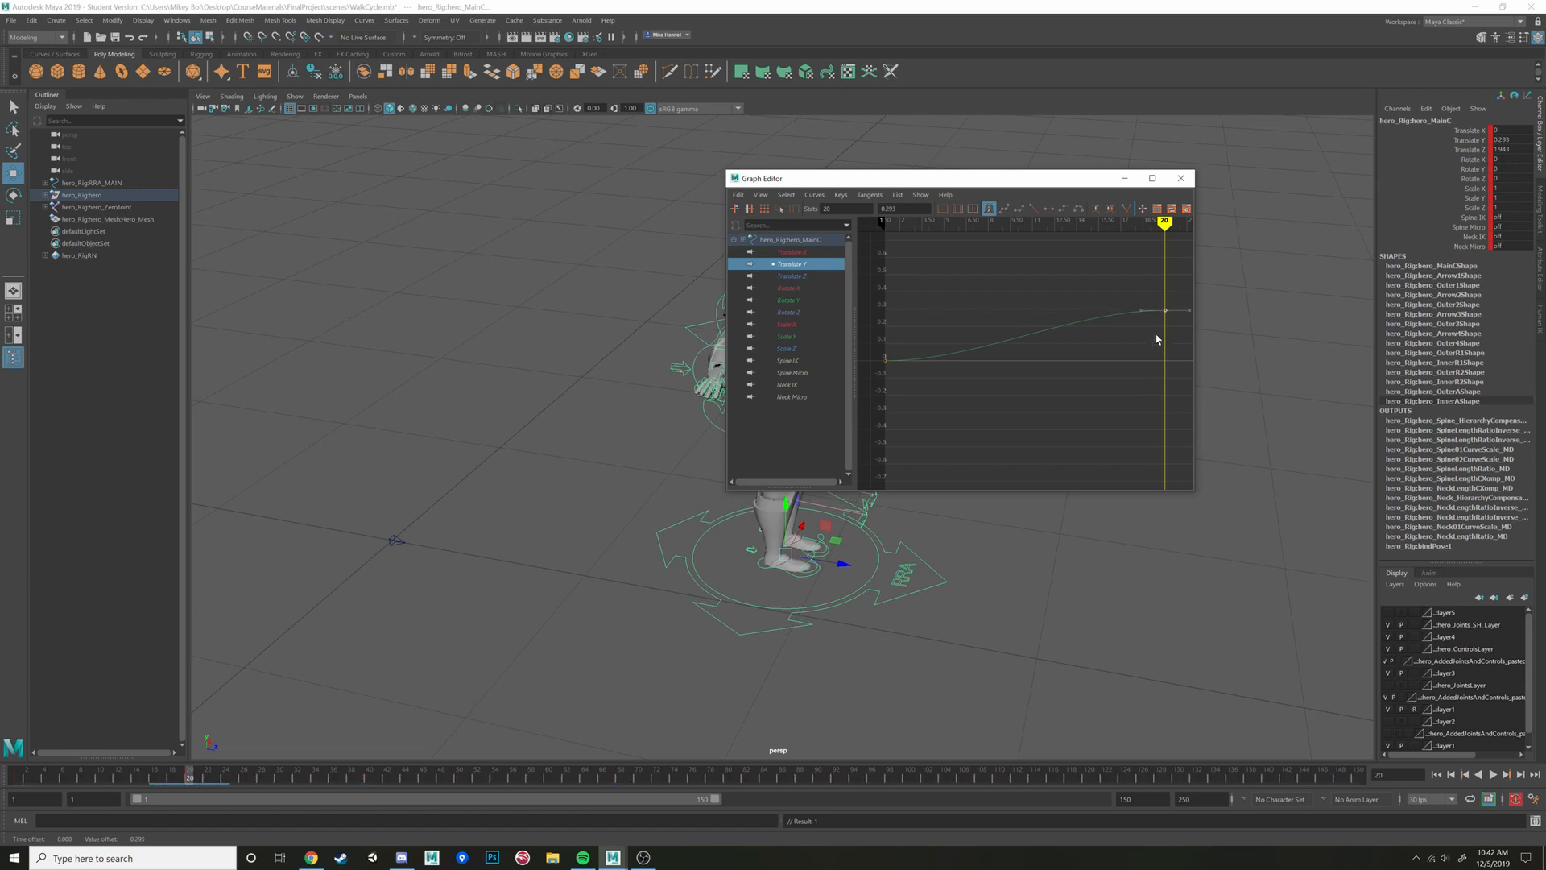
pyautogui.hotkey('ctrl', 'z')
# Try shifting the frame 20 keys of Translate X and Rotate X in the Graph Editor, undoing each edit
pyautogui.click(771, 252)
pyautogui.moveTo(1122, 346); pyautogui.dragTo(1196, 428)
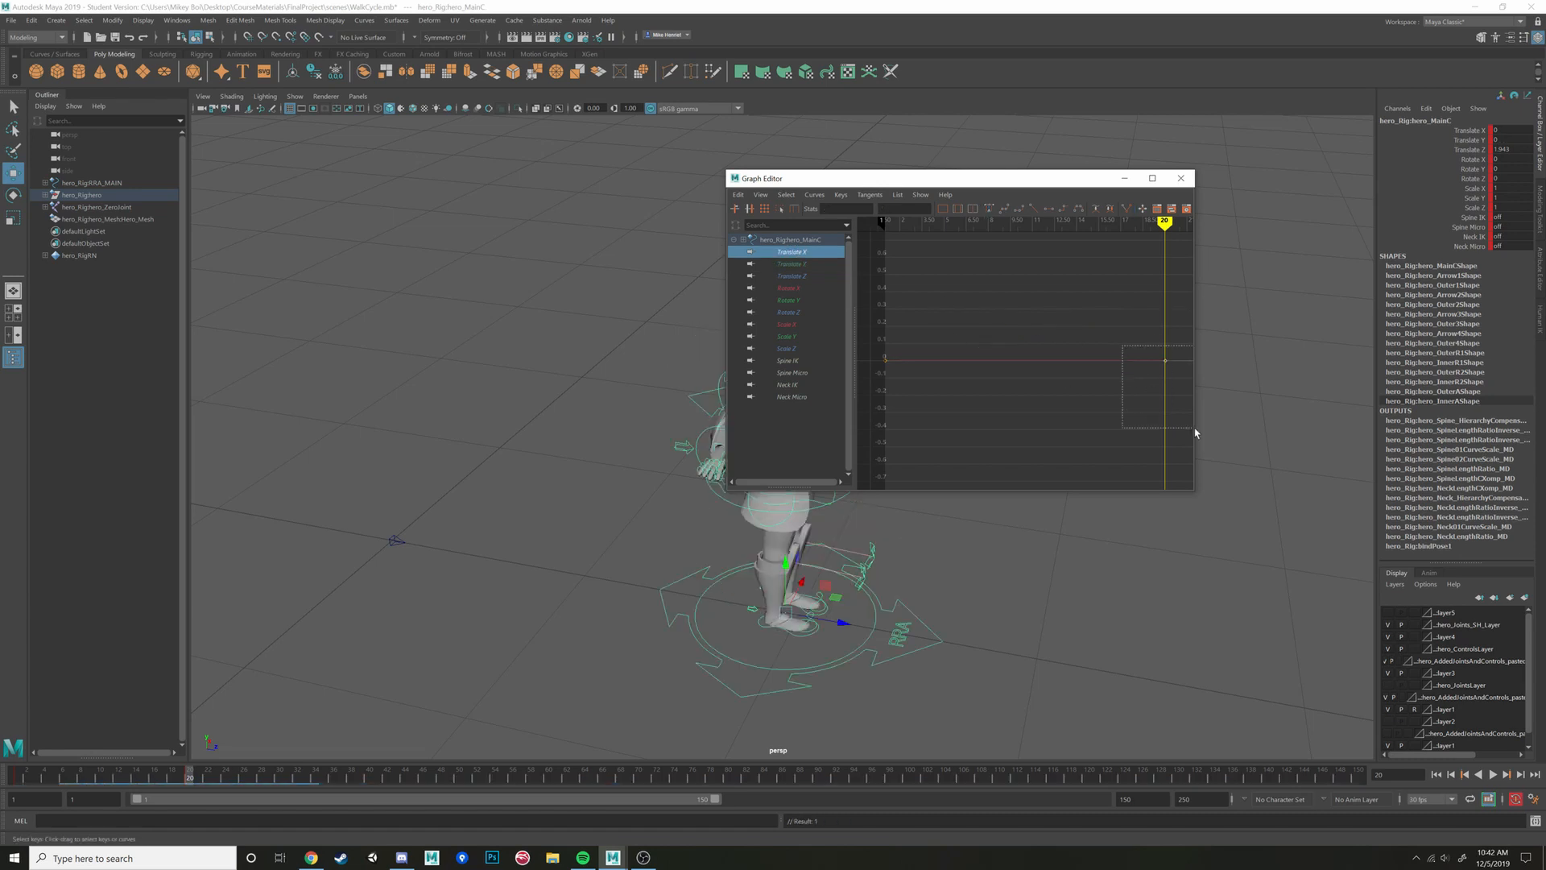
pyautogui.moveTo(1153, 403); pyautogui.dragTo(1158, 346, button='middle')
pyautogui.hotkey('ctrl', 'z')
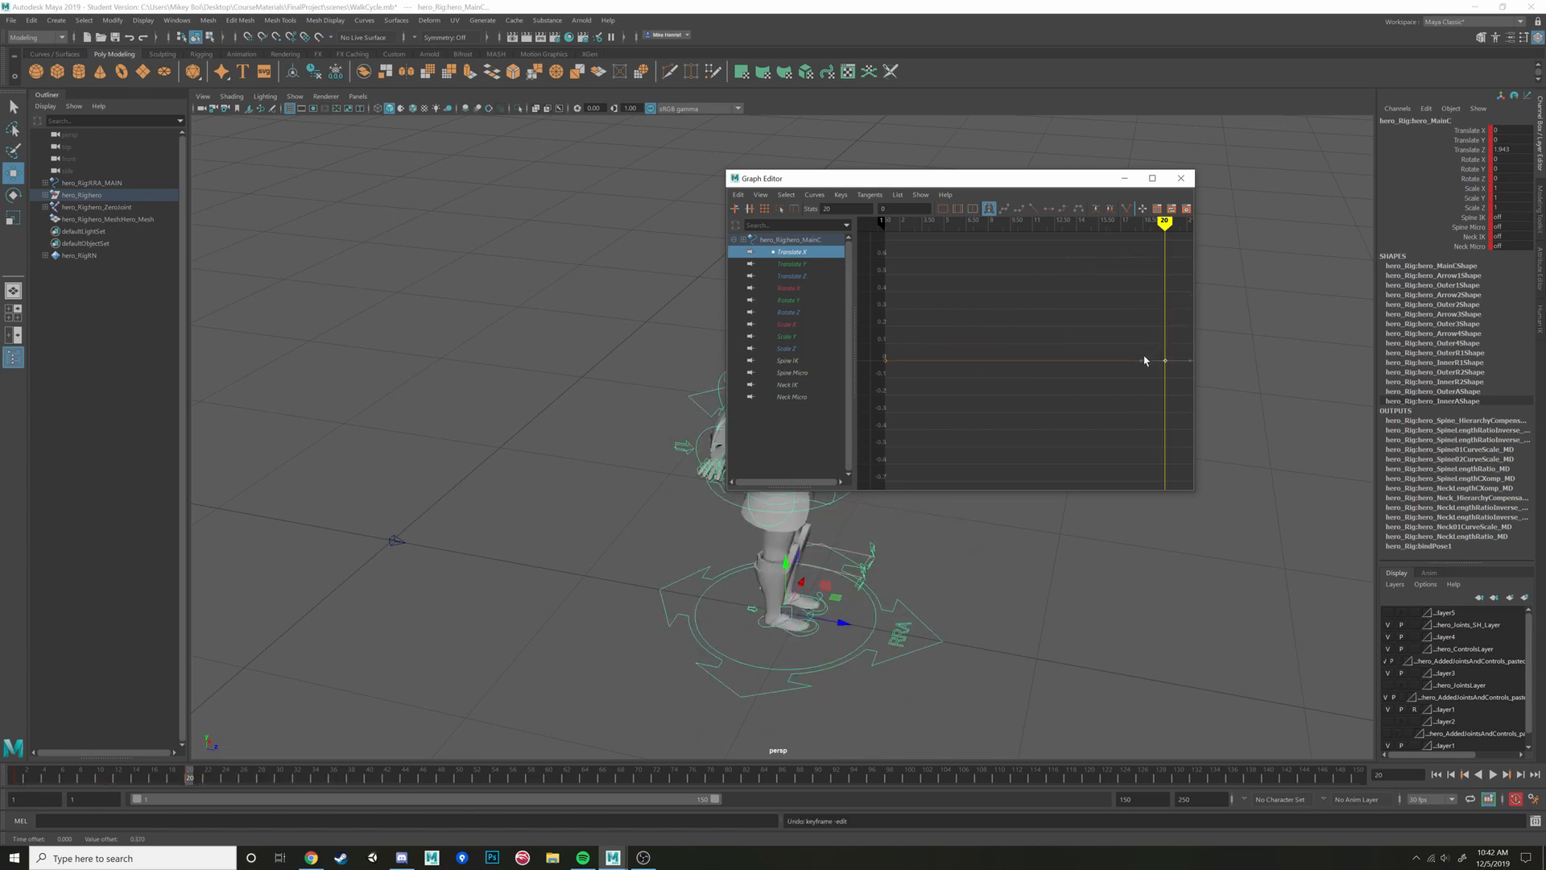
pyautogui.click(794, 288)
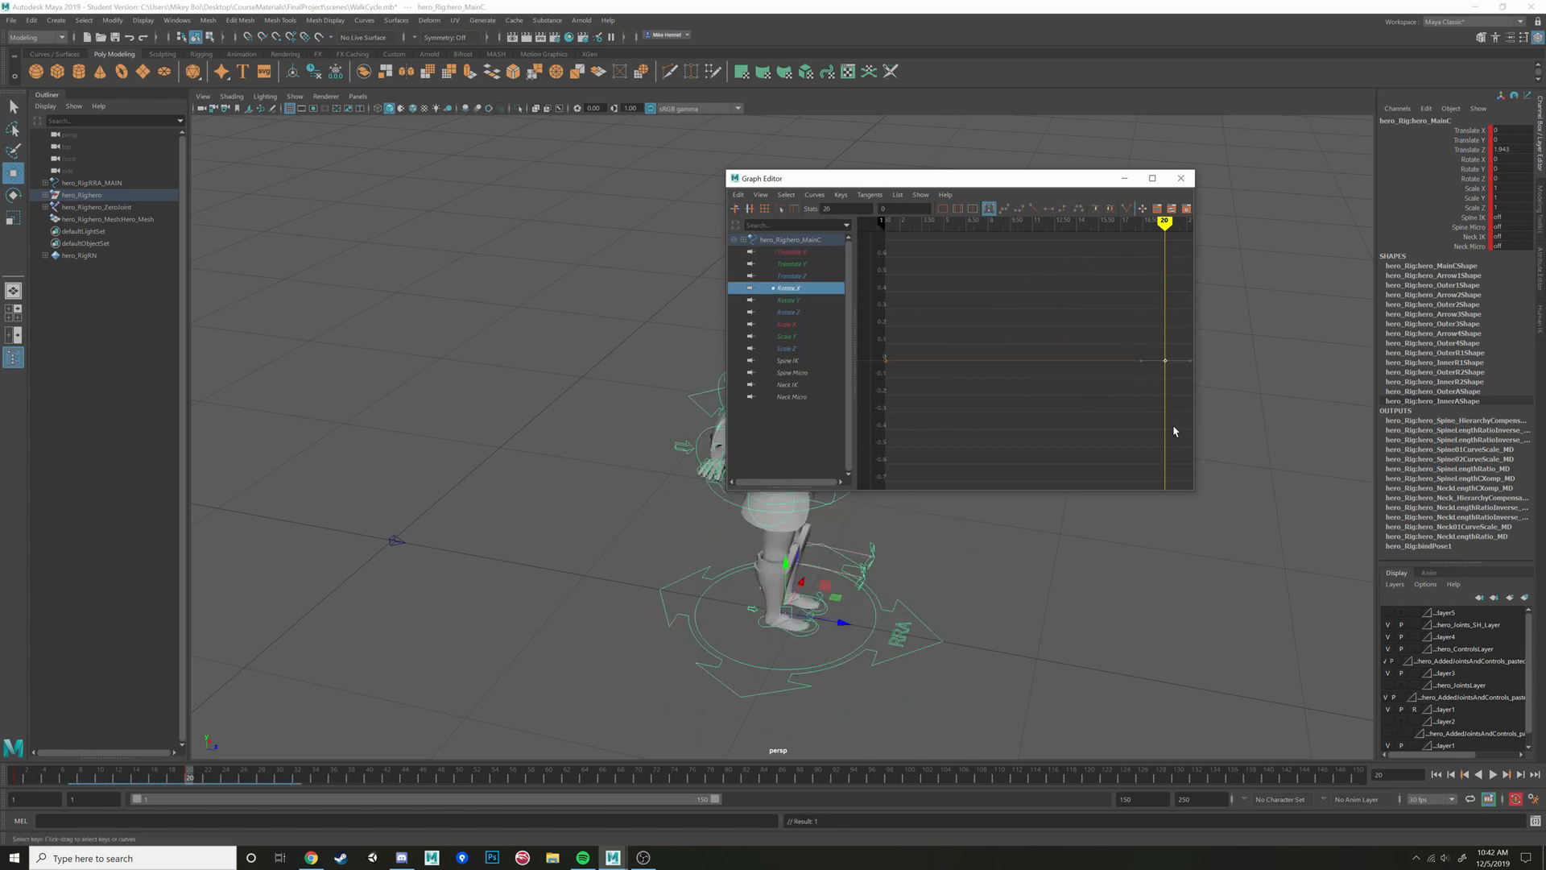
pyautogui.moveTo(1152, 405); pyautogui.dragTo(1167, 635, button='middle')
pyautogui.hotkey('ctrl', 'z')
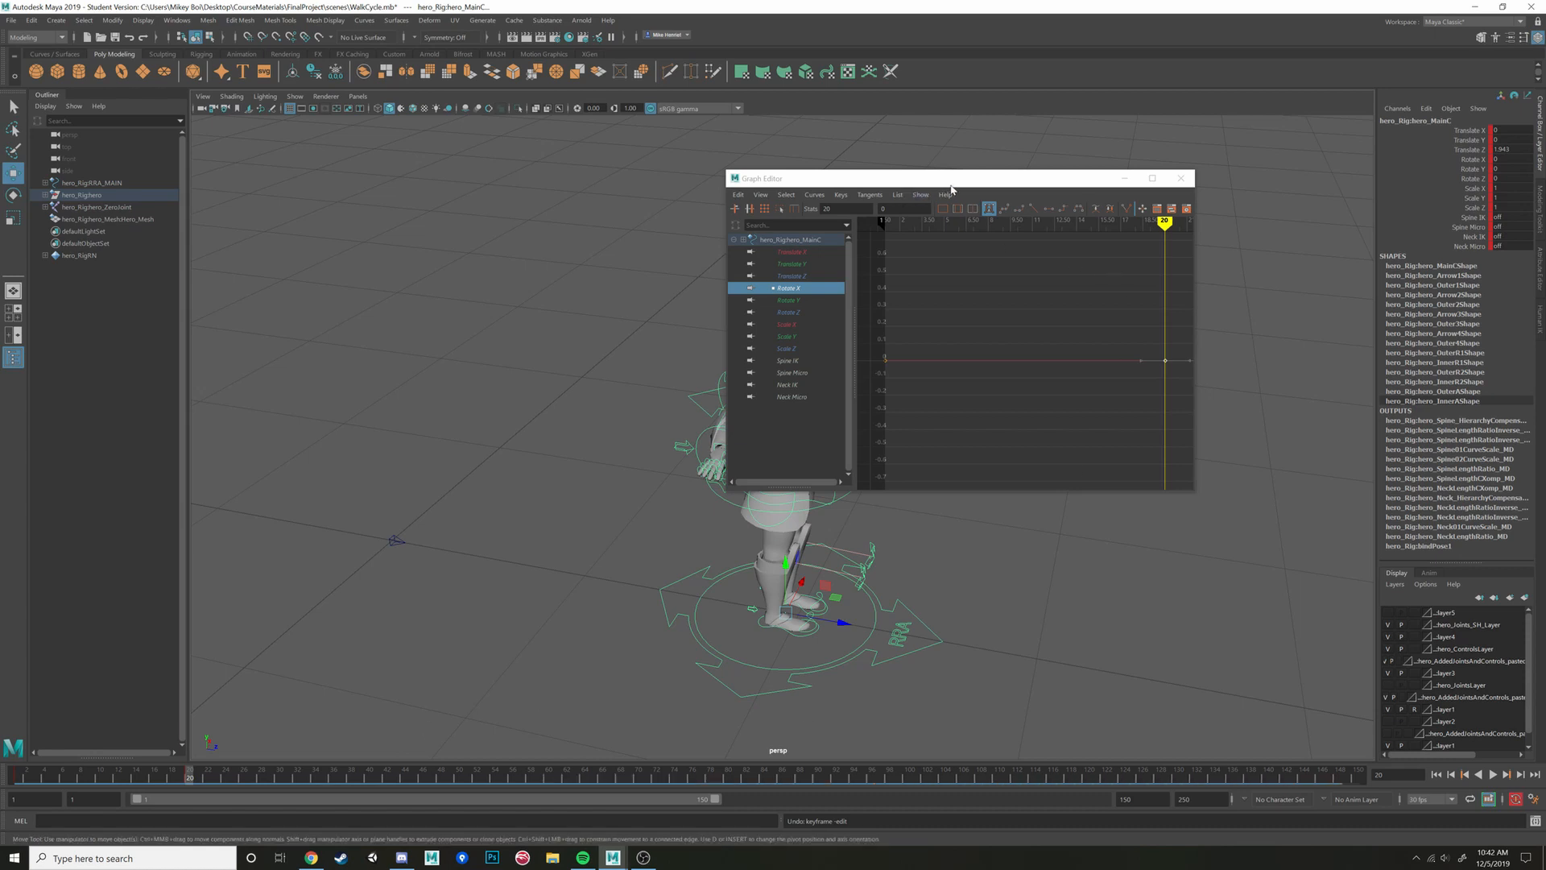
# Move the Graph Editor clear of the hero and select all keys on the main control's Translate Z curve
pyautogui.moveTo(961, 186); pyautogui.dragTo(1131, 135)
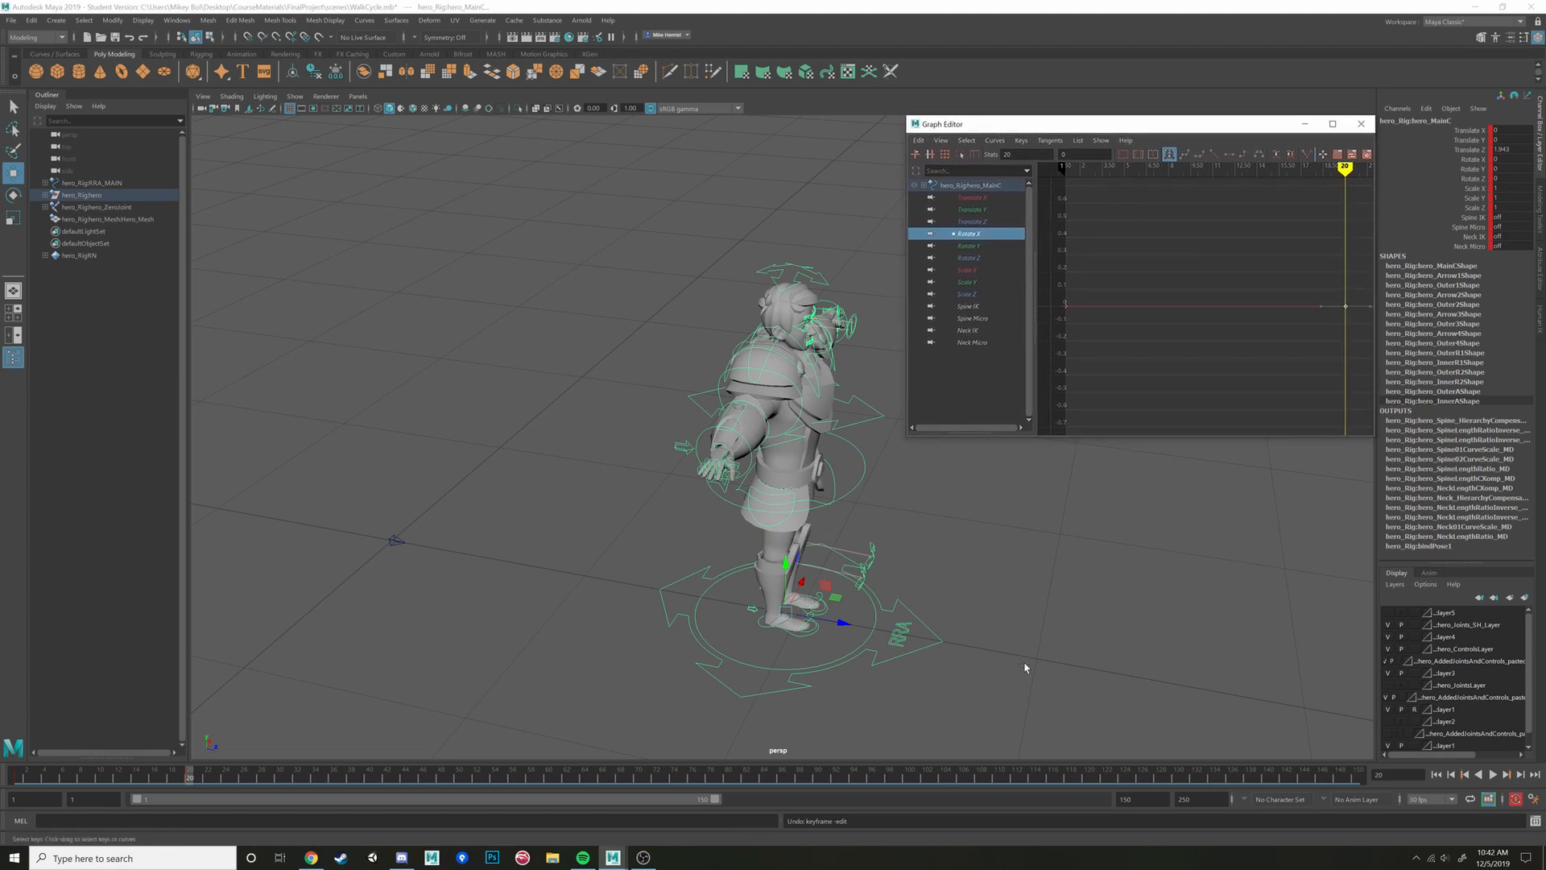
pyautogui.keyDown('alt'); pyautogui.moveTo(754, 578); pyautogui.dragTo(837, 621); pyautogui.keyUp('alt')
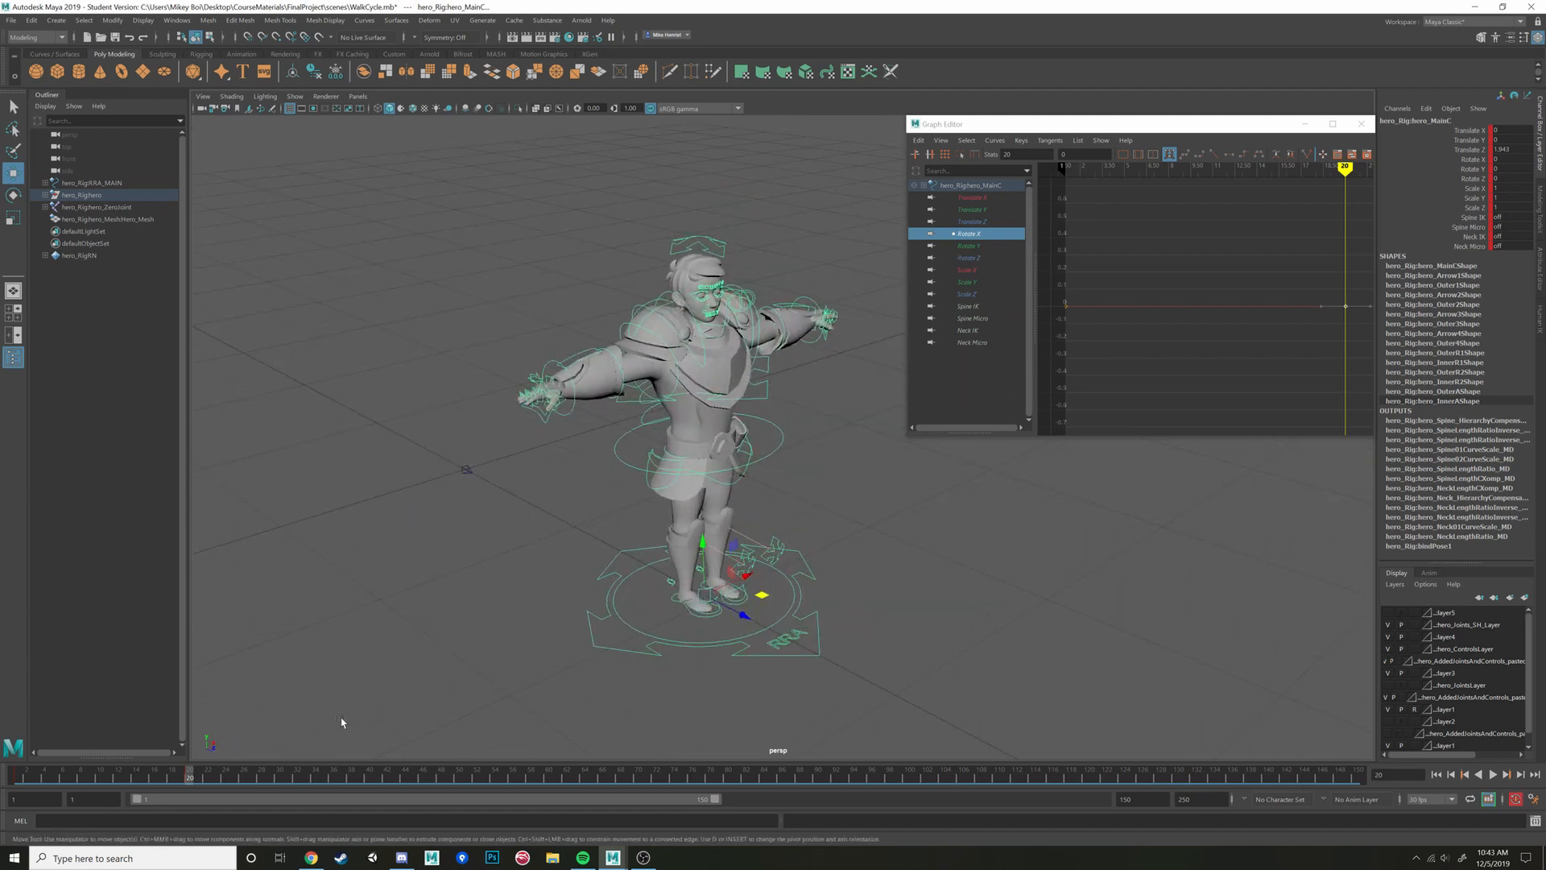
pyautogui.keyDown('alt'); pyautogui.moveTo(341, 723); pyautogui.dragTo(575, 666); pyautogui.keyUp('alt')
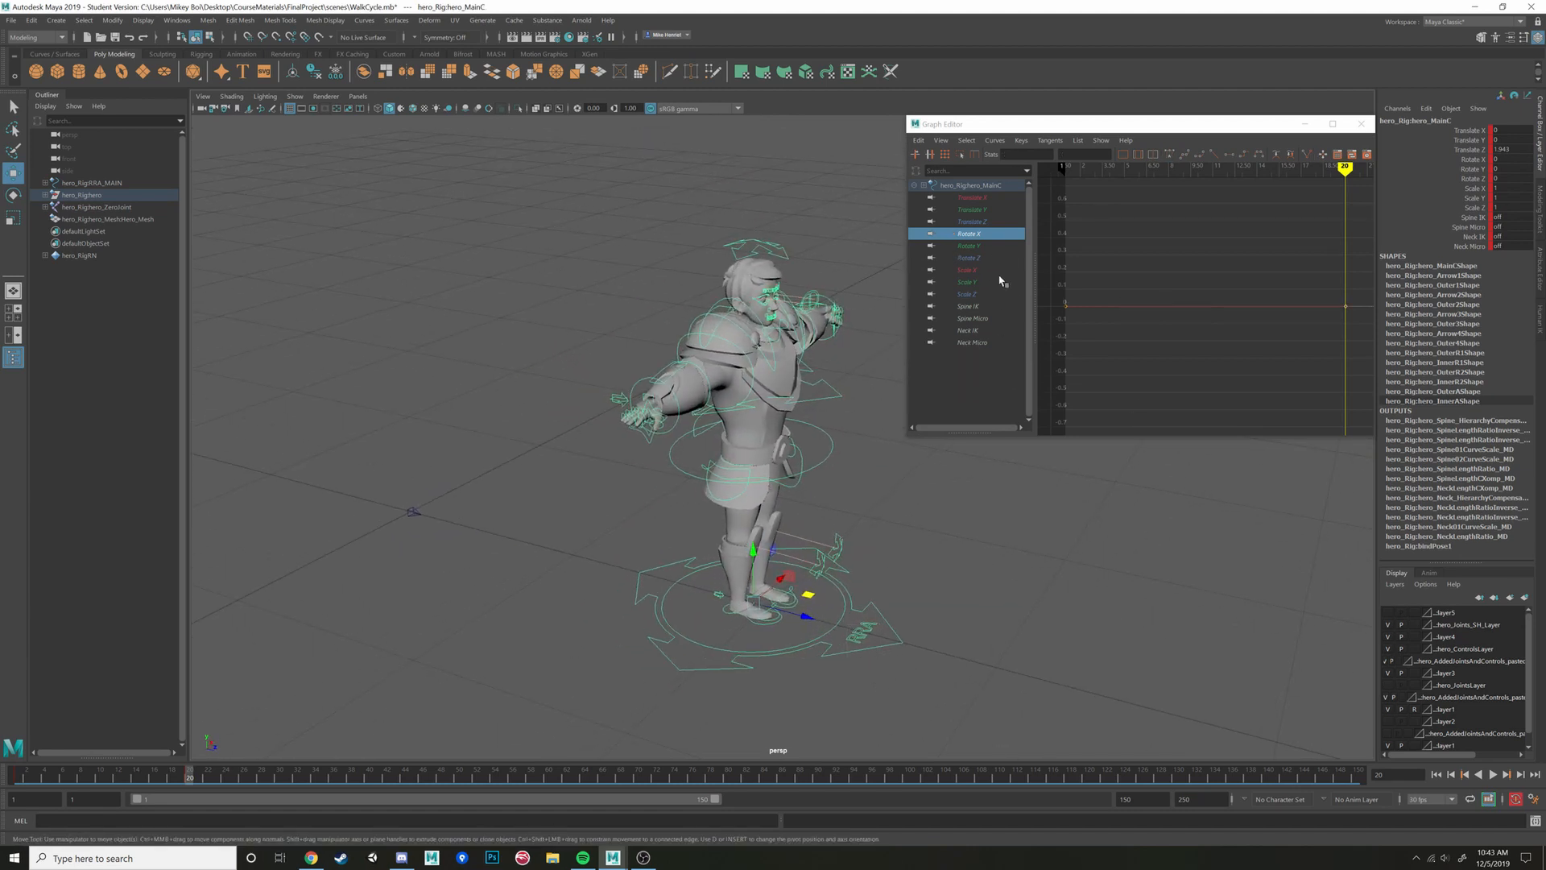
pyautogui.click(972, 221)
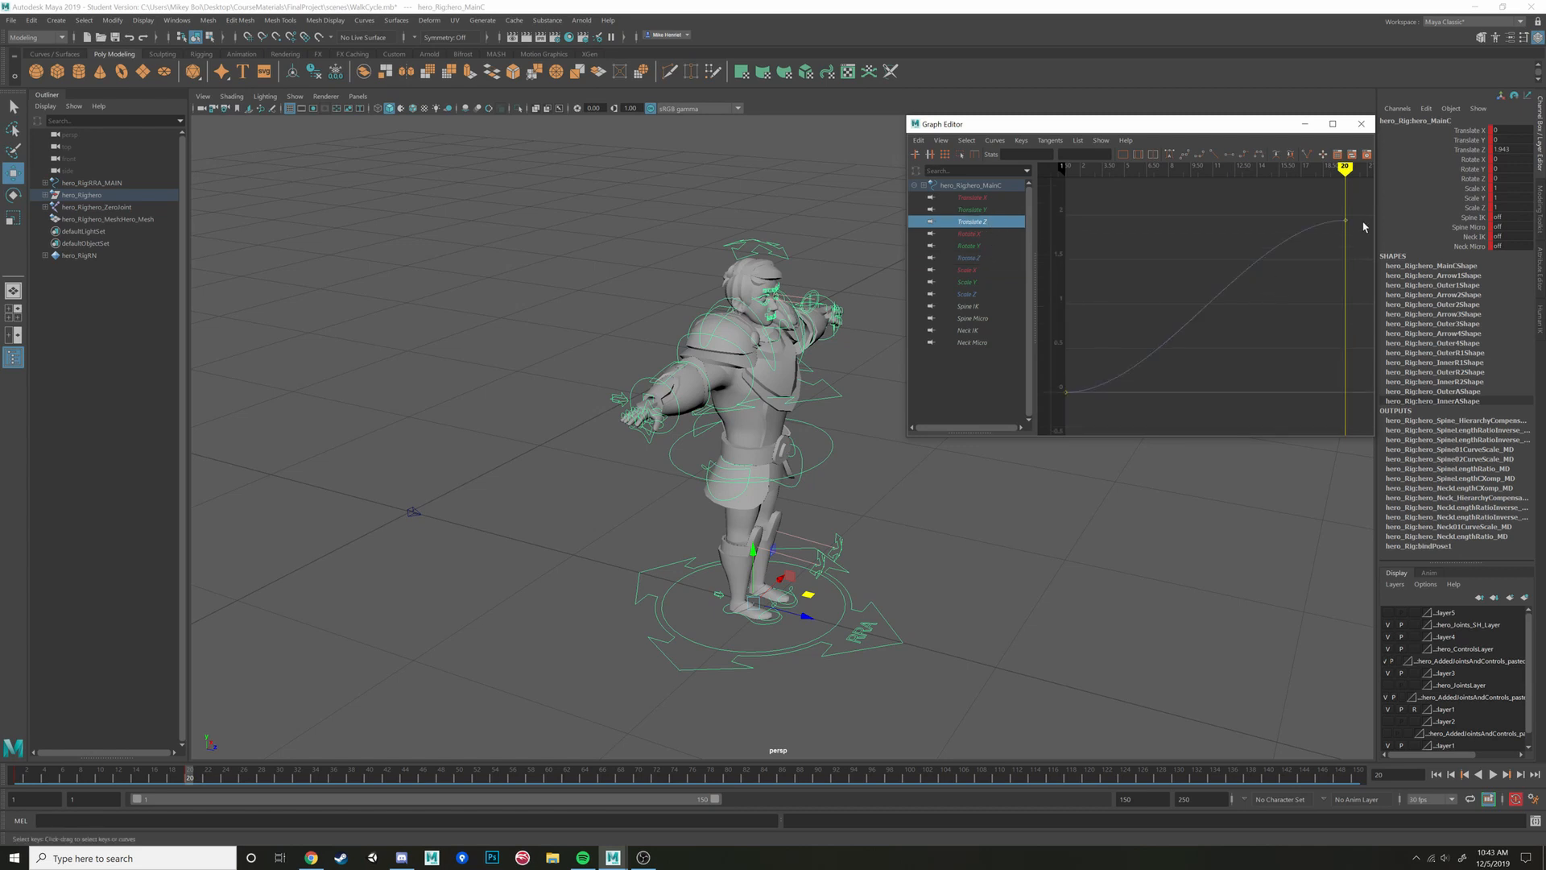
pyautogui.moveTo(1372, 202); pyautogui.dragTo(1046, 419)
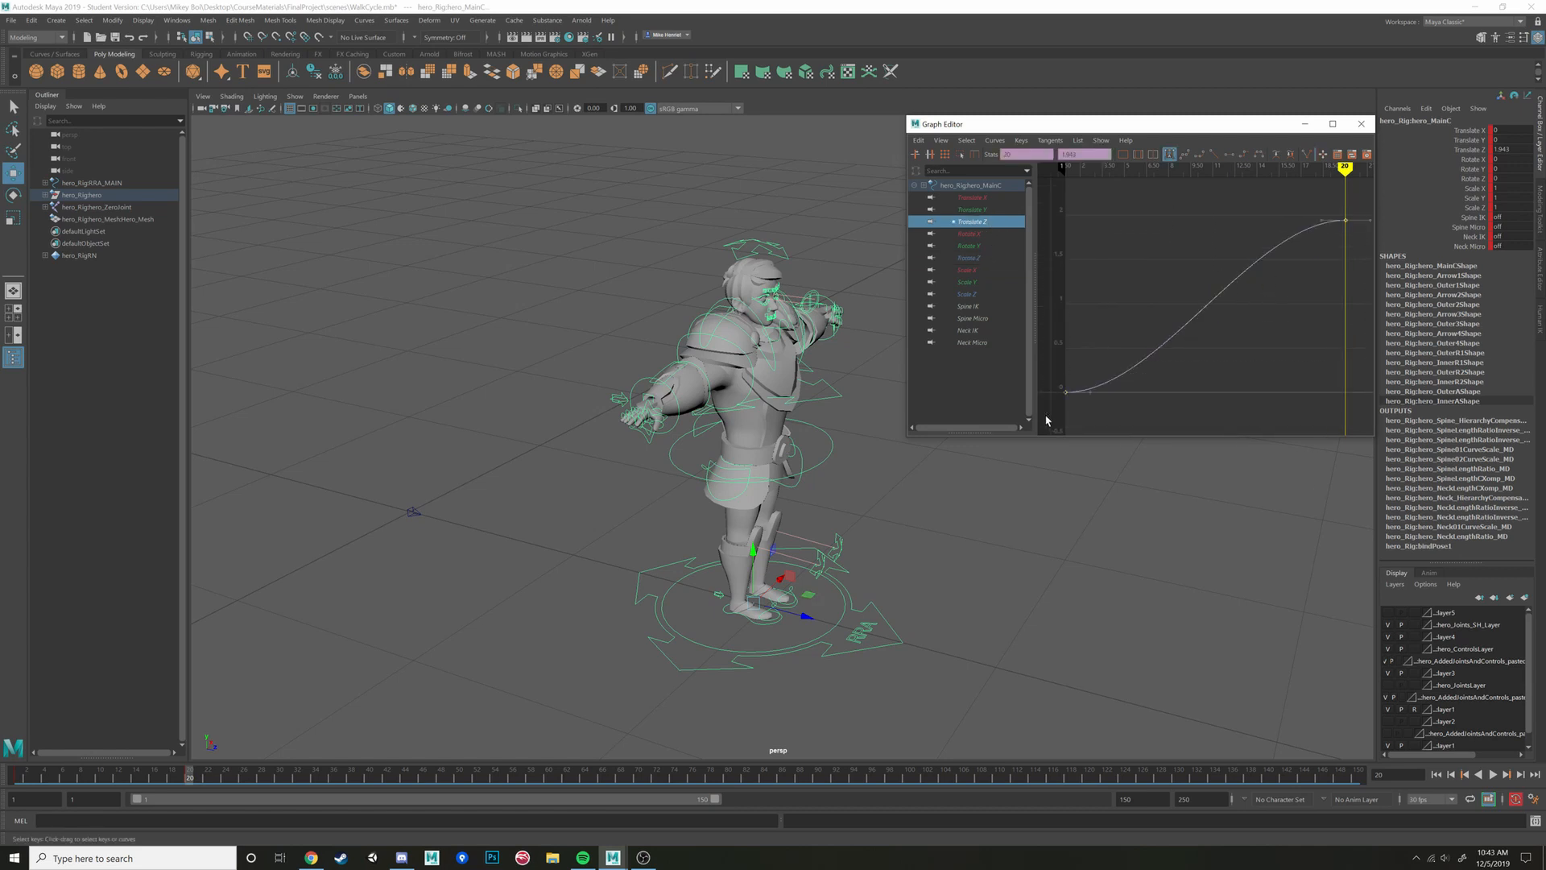
# Play the animation from frame 1, shorten the timeline's end to frame 20, and stop playback
pyautogui.moveTo(190, 775); pyautogui.dragTo(17, 775)
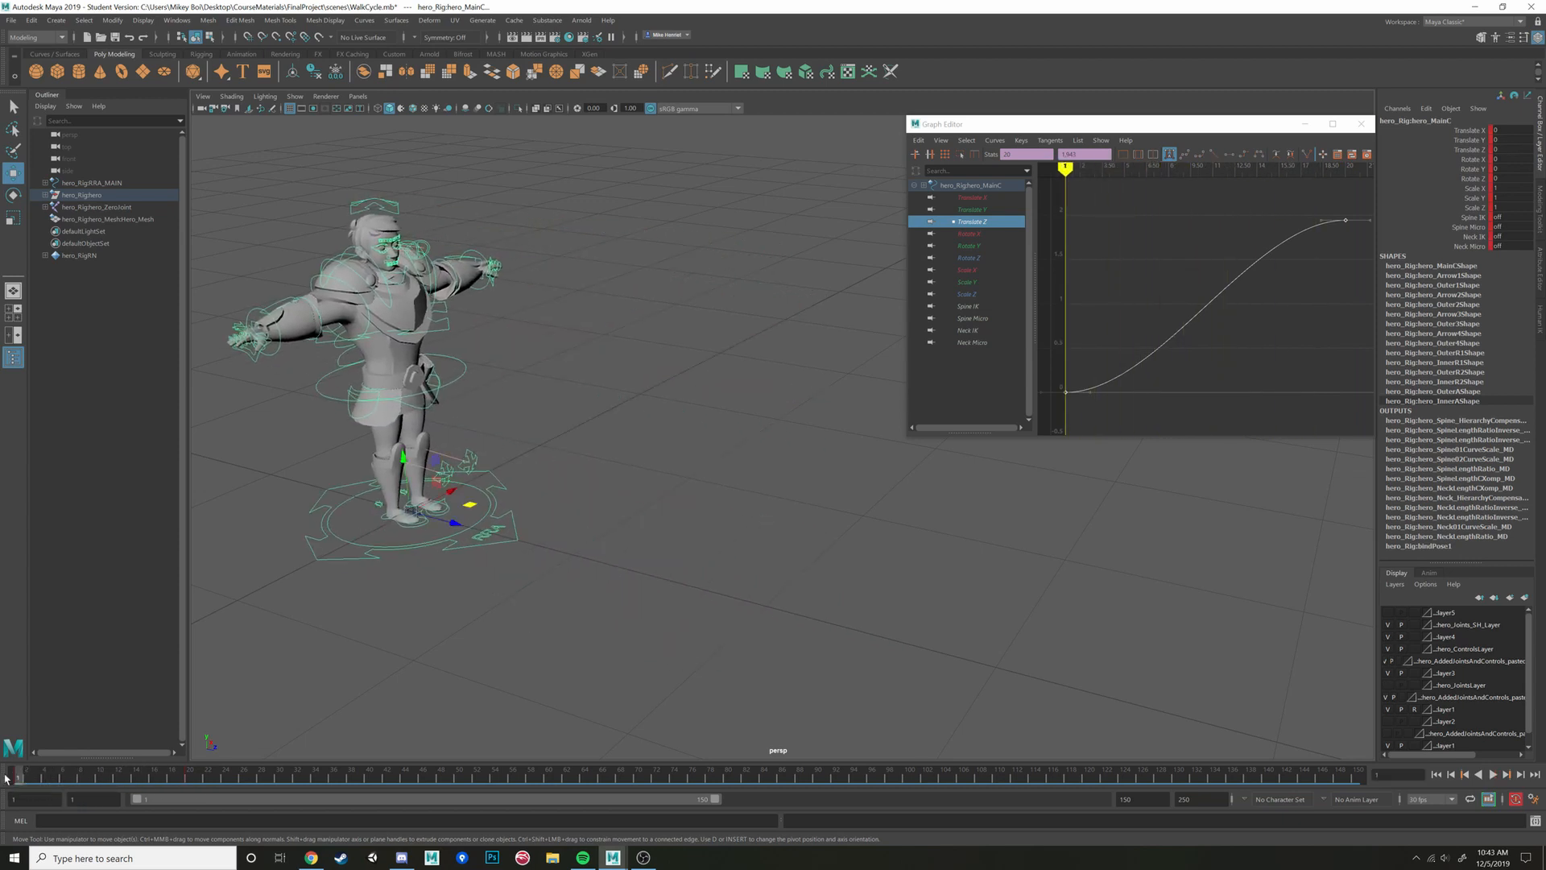
pyautogui.click(1492, 774)
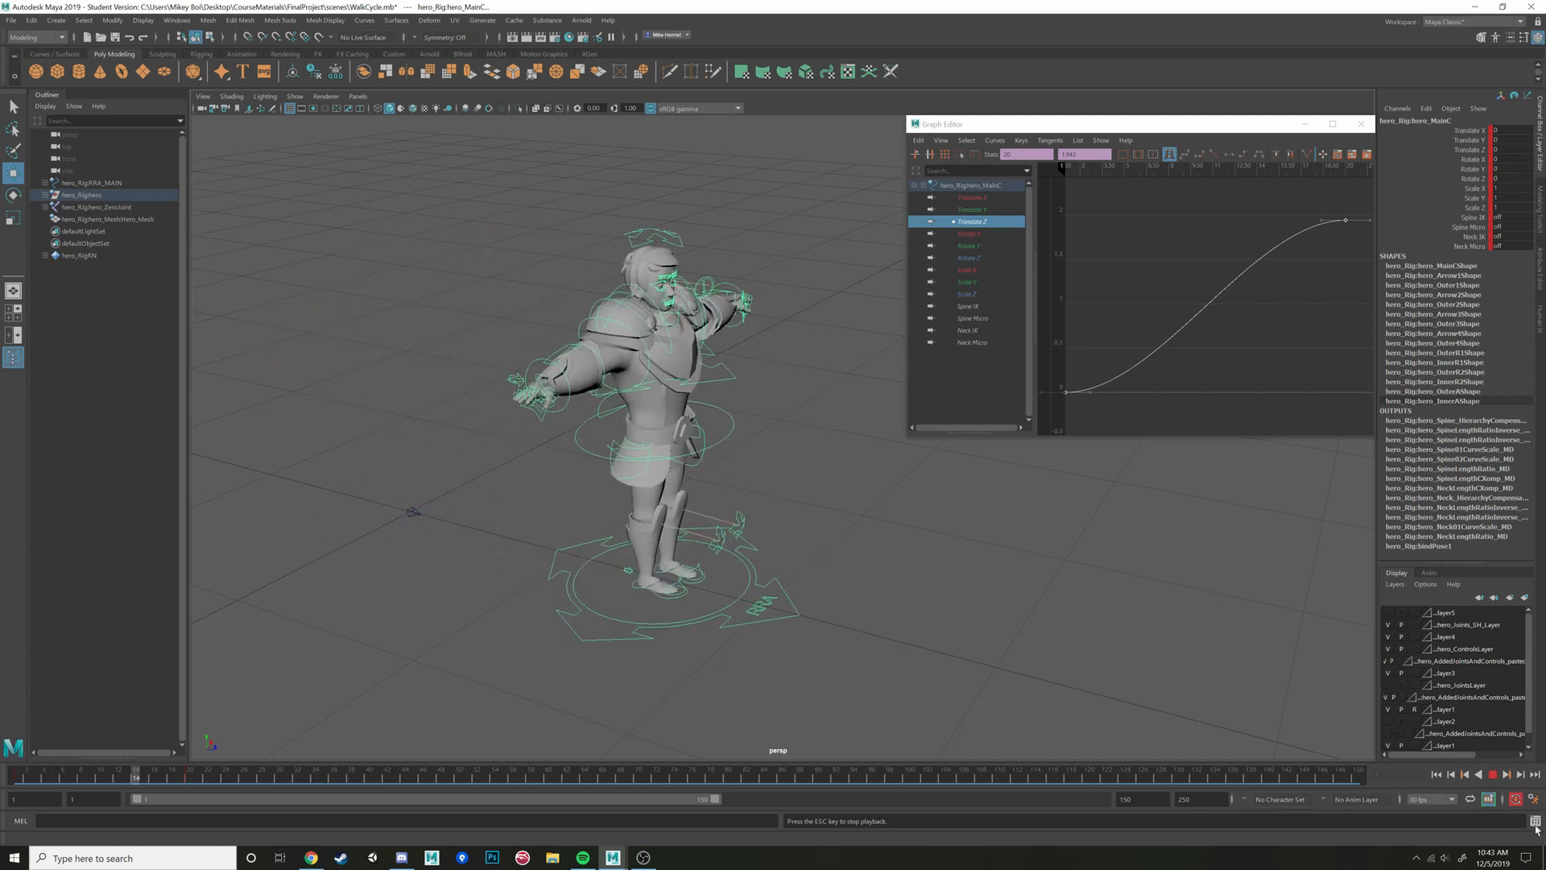
pyautogui.click(1199, 799)
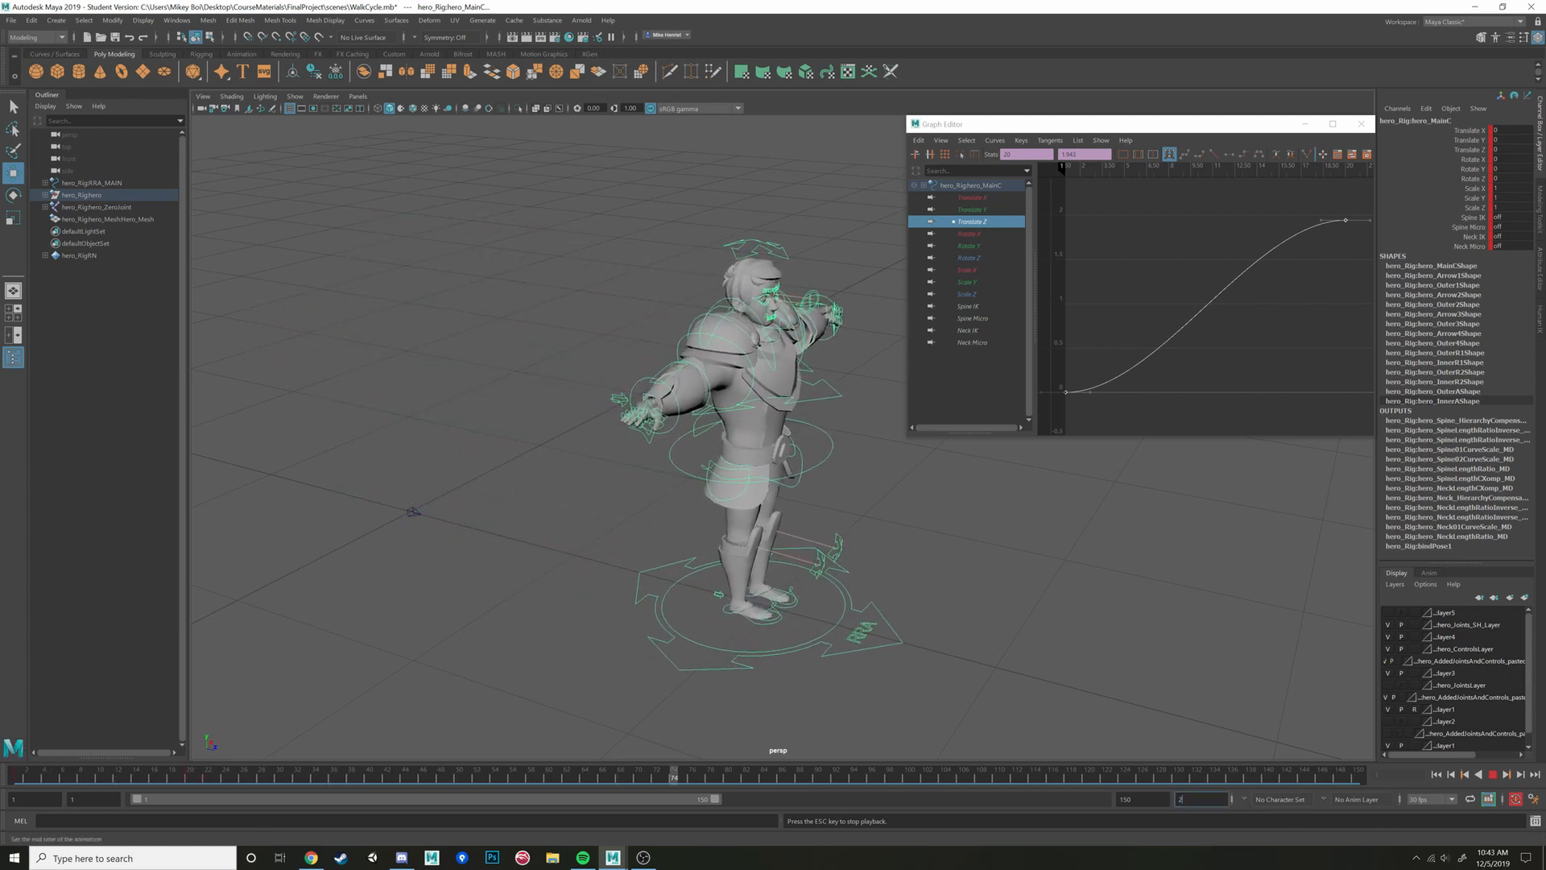
pyautogui.write('20')
pyautogui.press('Return')
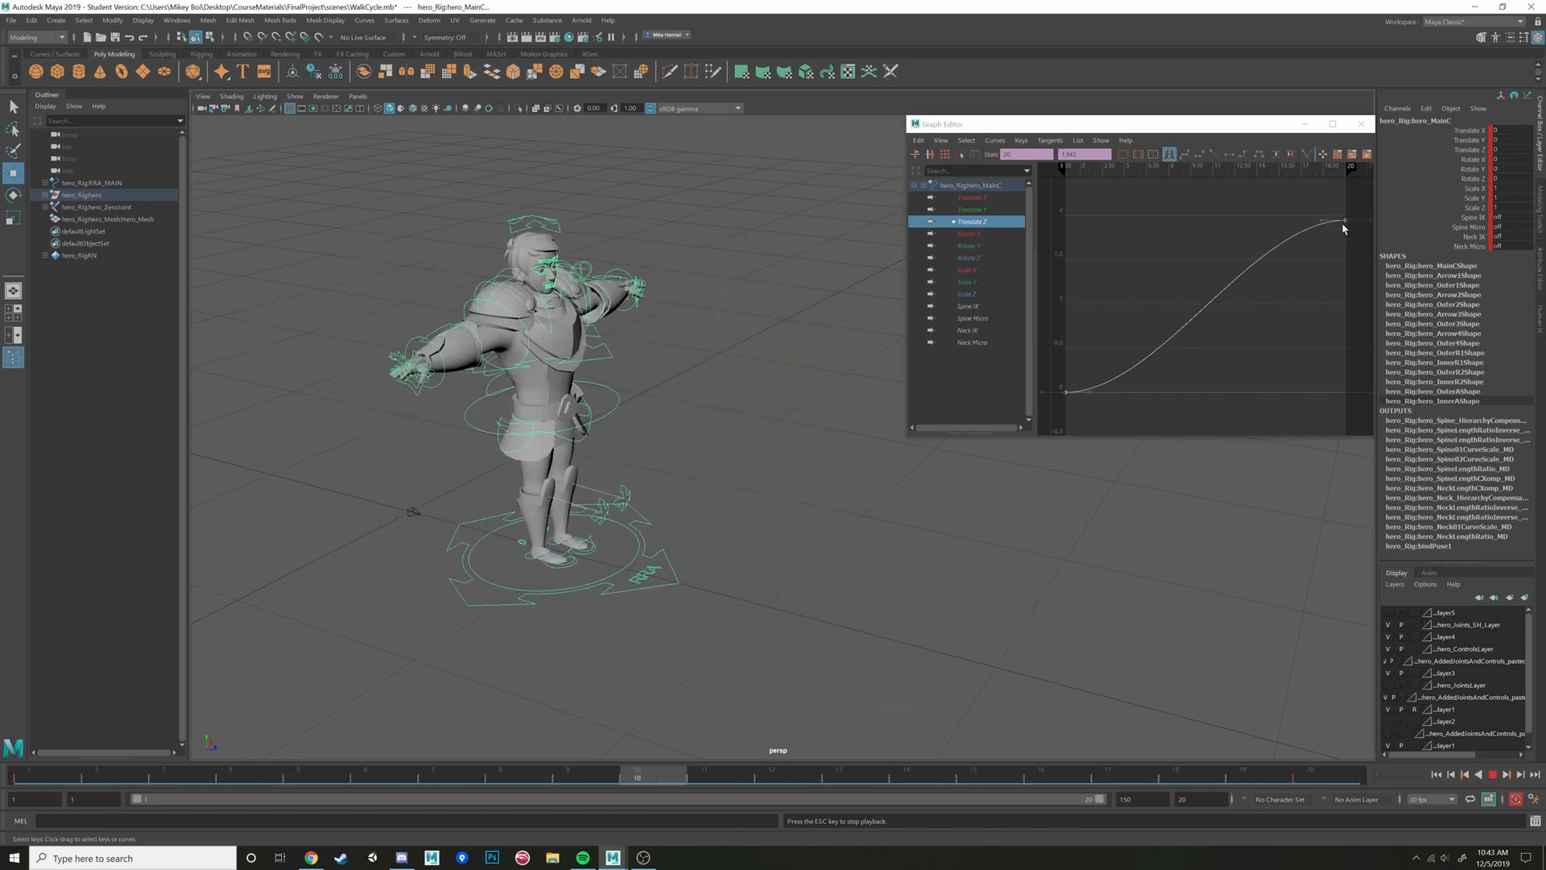
pyautogui.press('Escape')
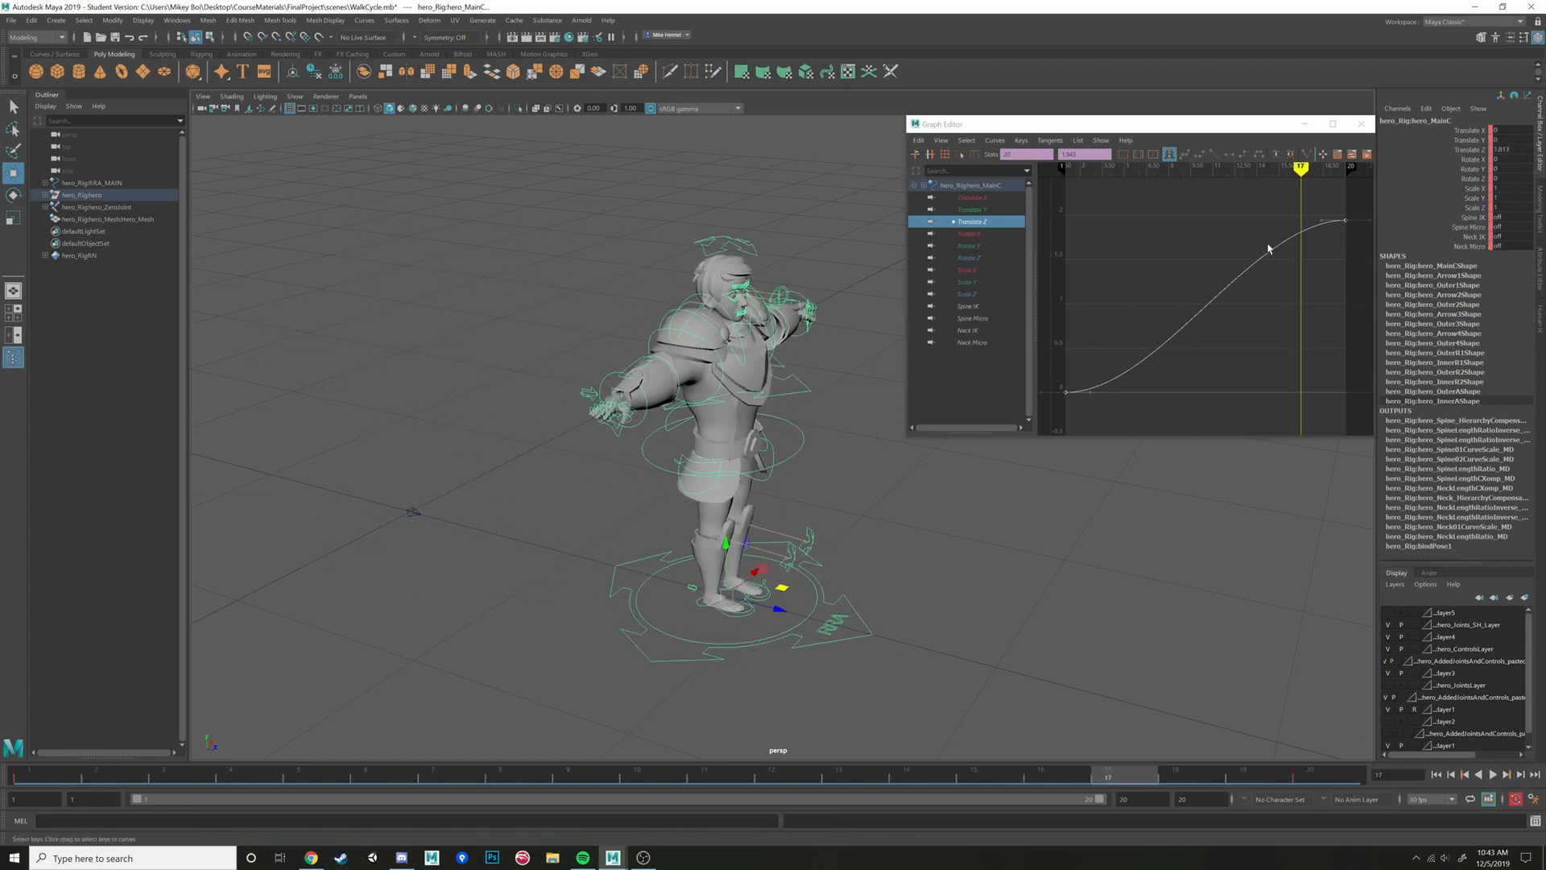
# Select all Translate Z keys in the Graph Editor, switch their tangents between linear and auto, and leave them linear
pyautogui.moveTo(1358, 200); pyautogui.dragTo(1054, 410)
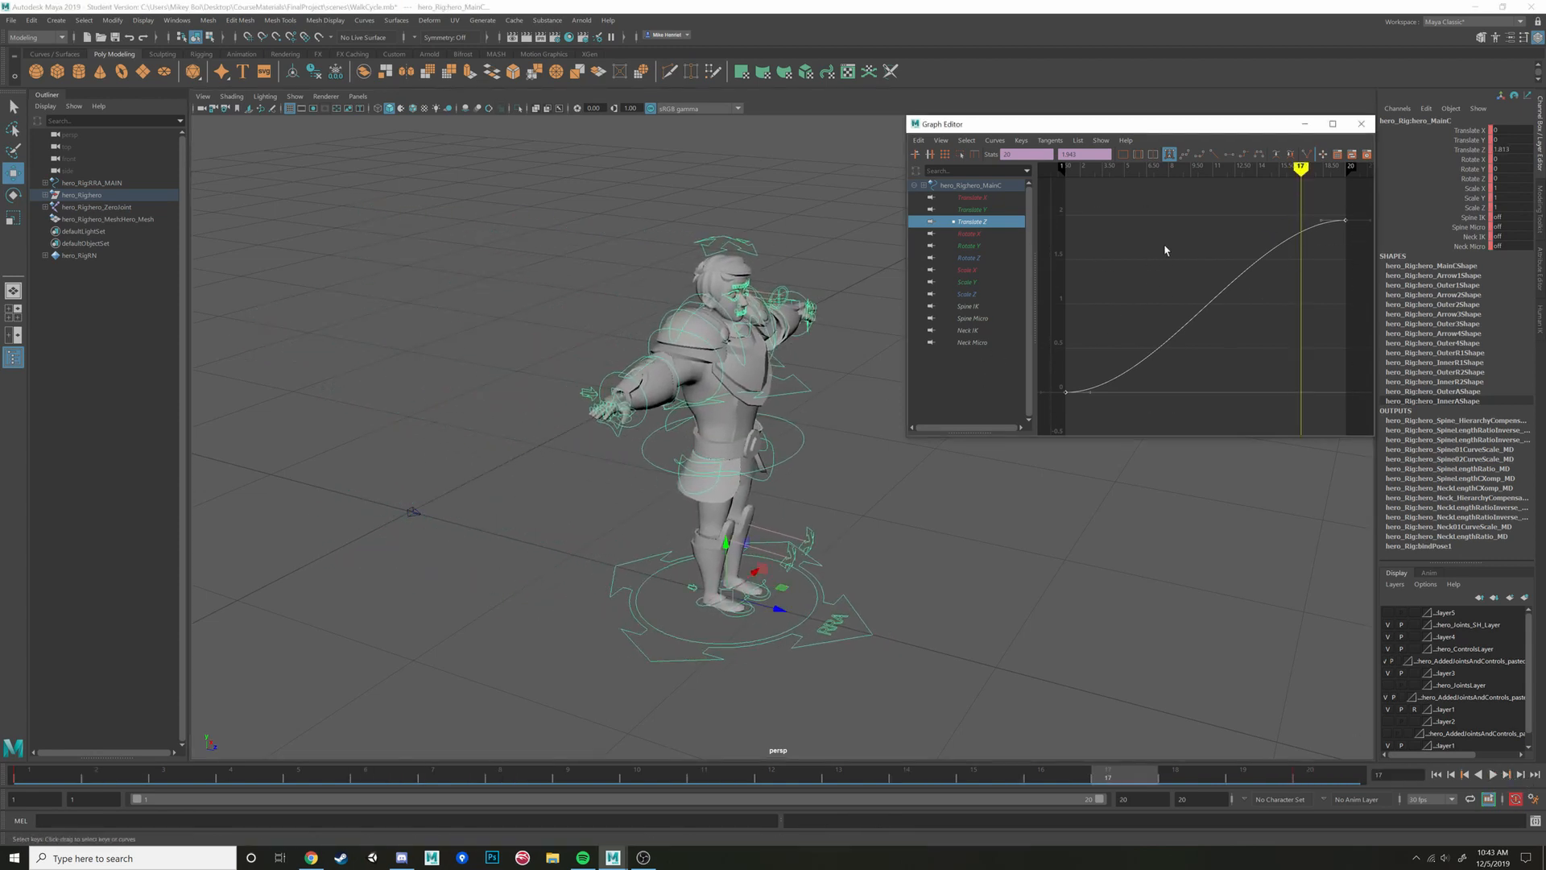
pyautogui.click(1216, 155)
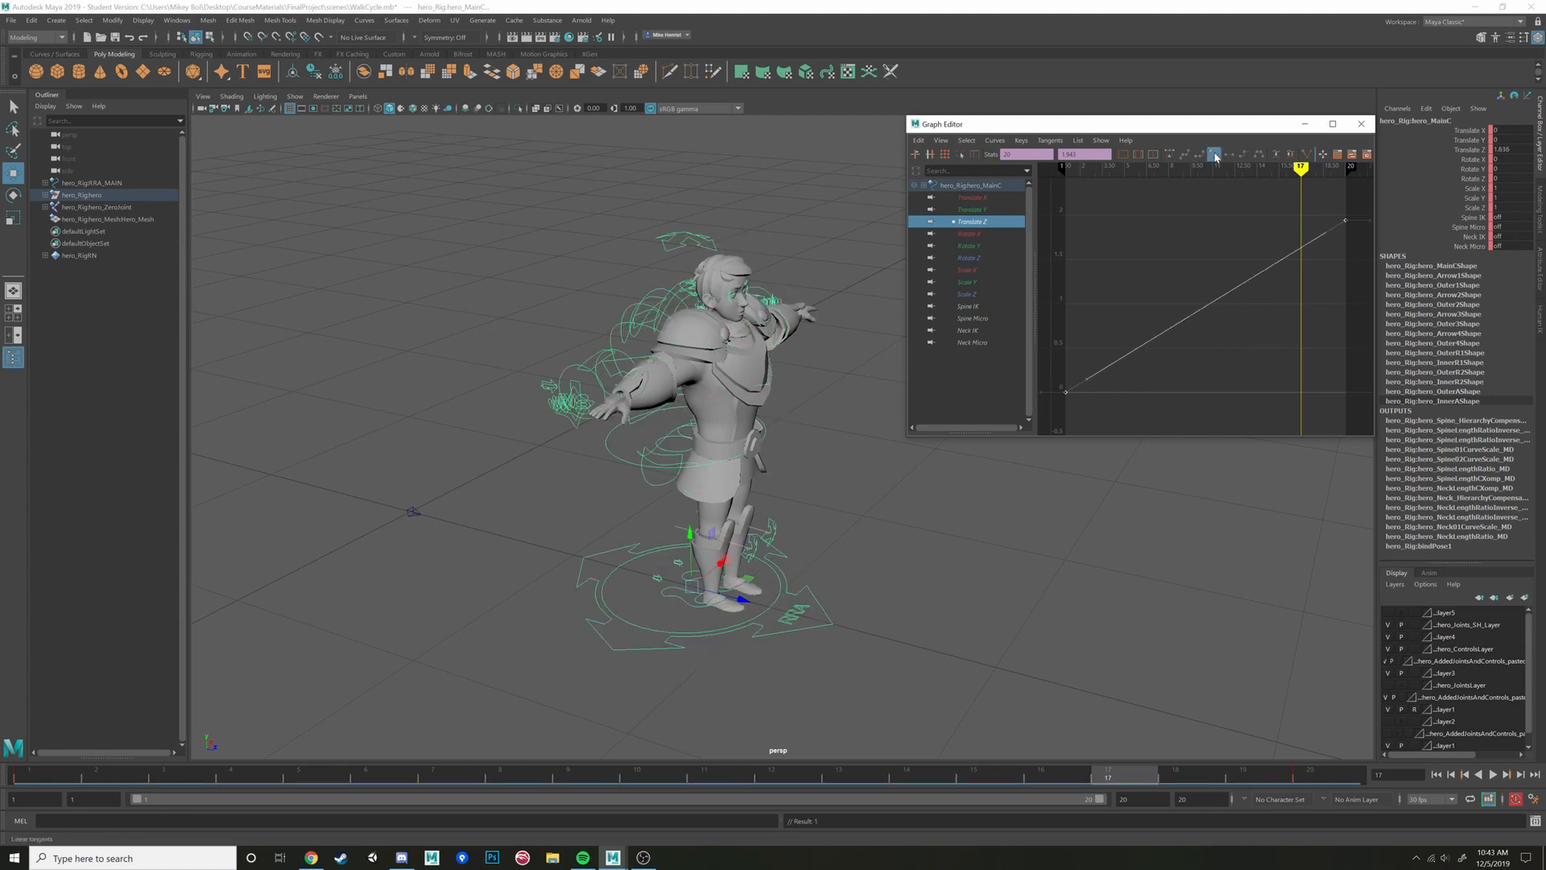
pyautogui.click(1169, 155)
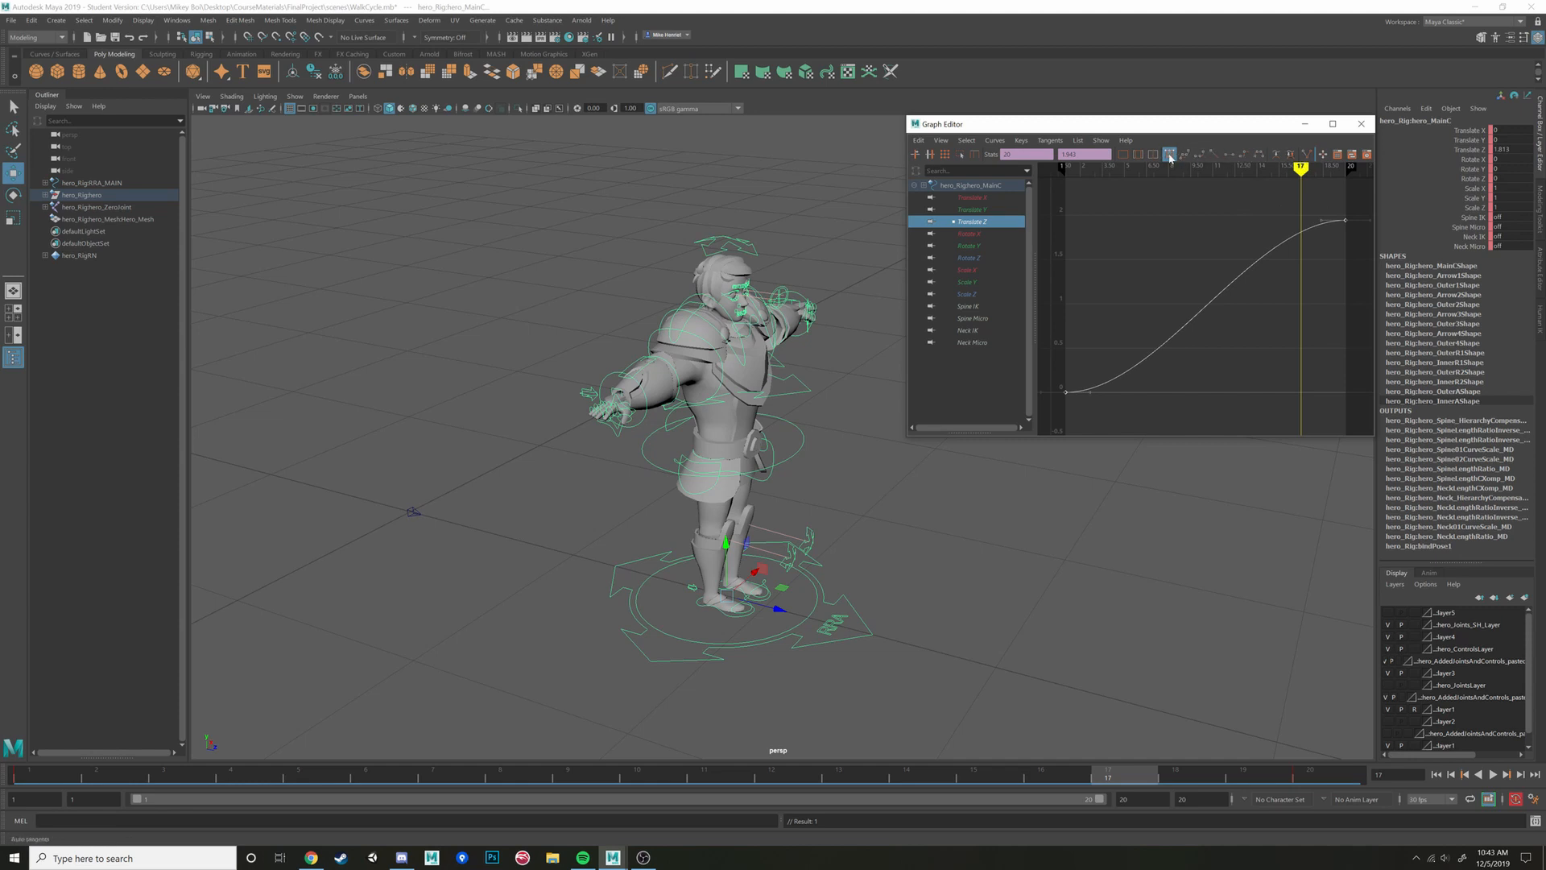
pyautogui.click(1214, 155)
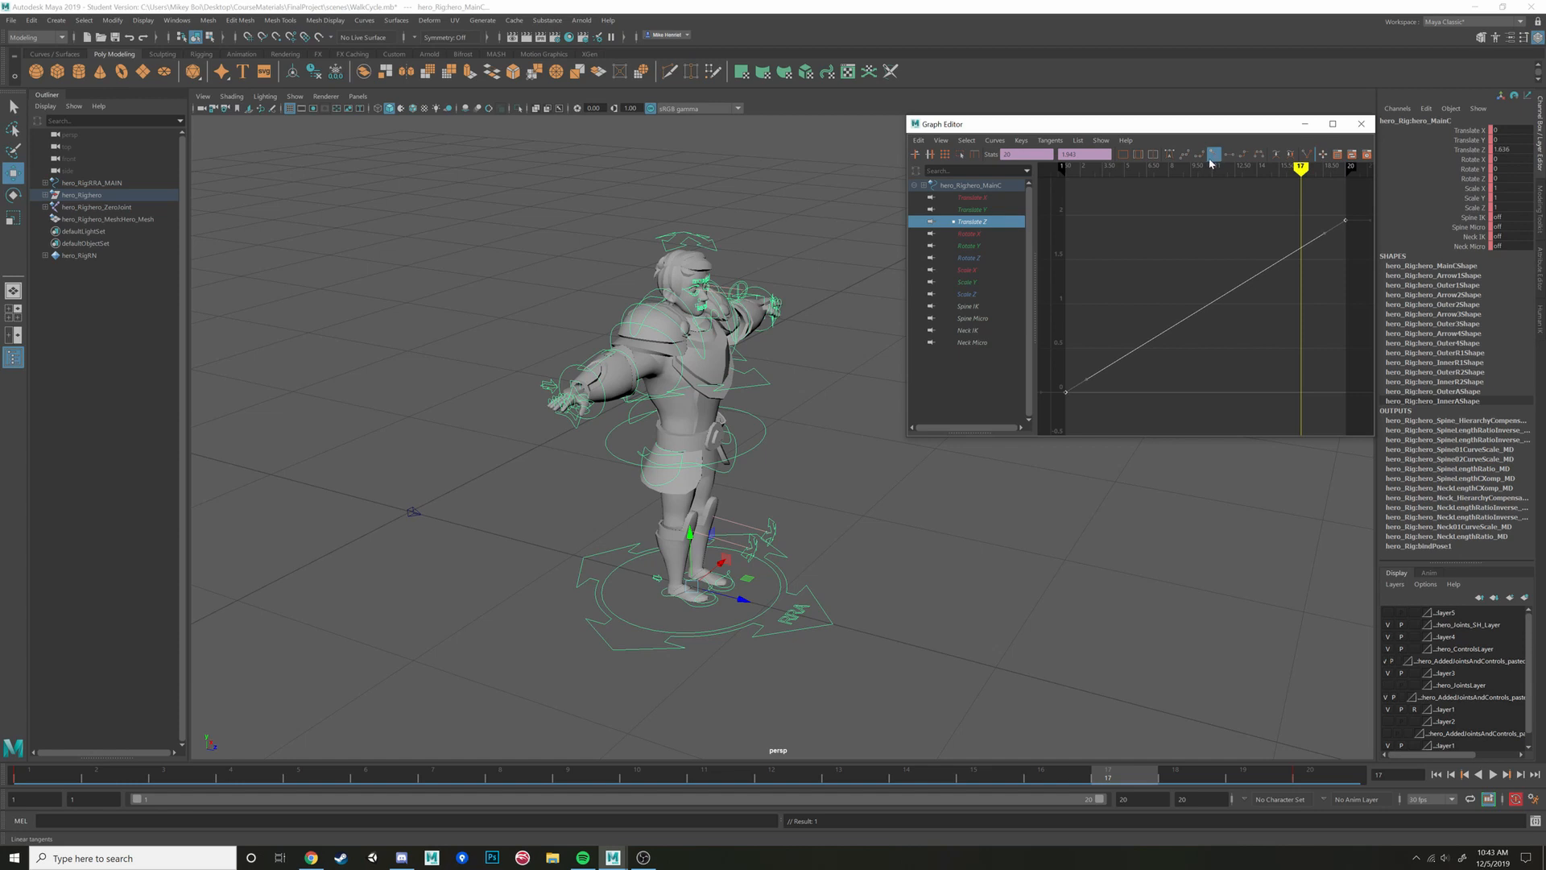
# Play the walk from frame 1, comparing auto and linear tangents on the Translate Z curve, and stop playback
pyautogui.click(46, 776)
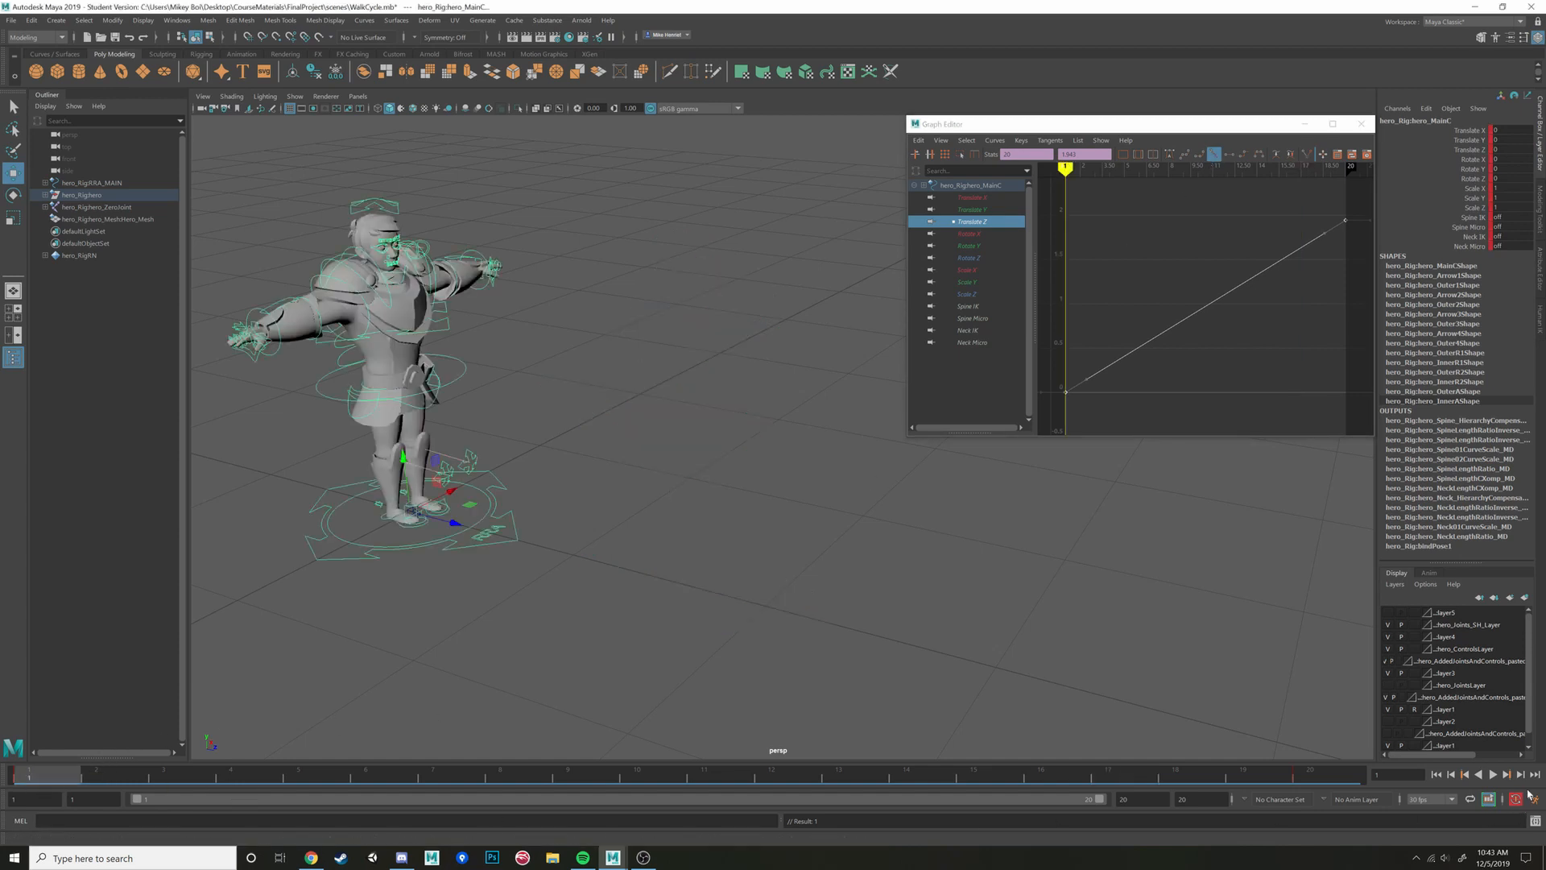
pyautogui.click(1492, 774)
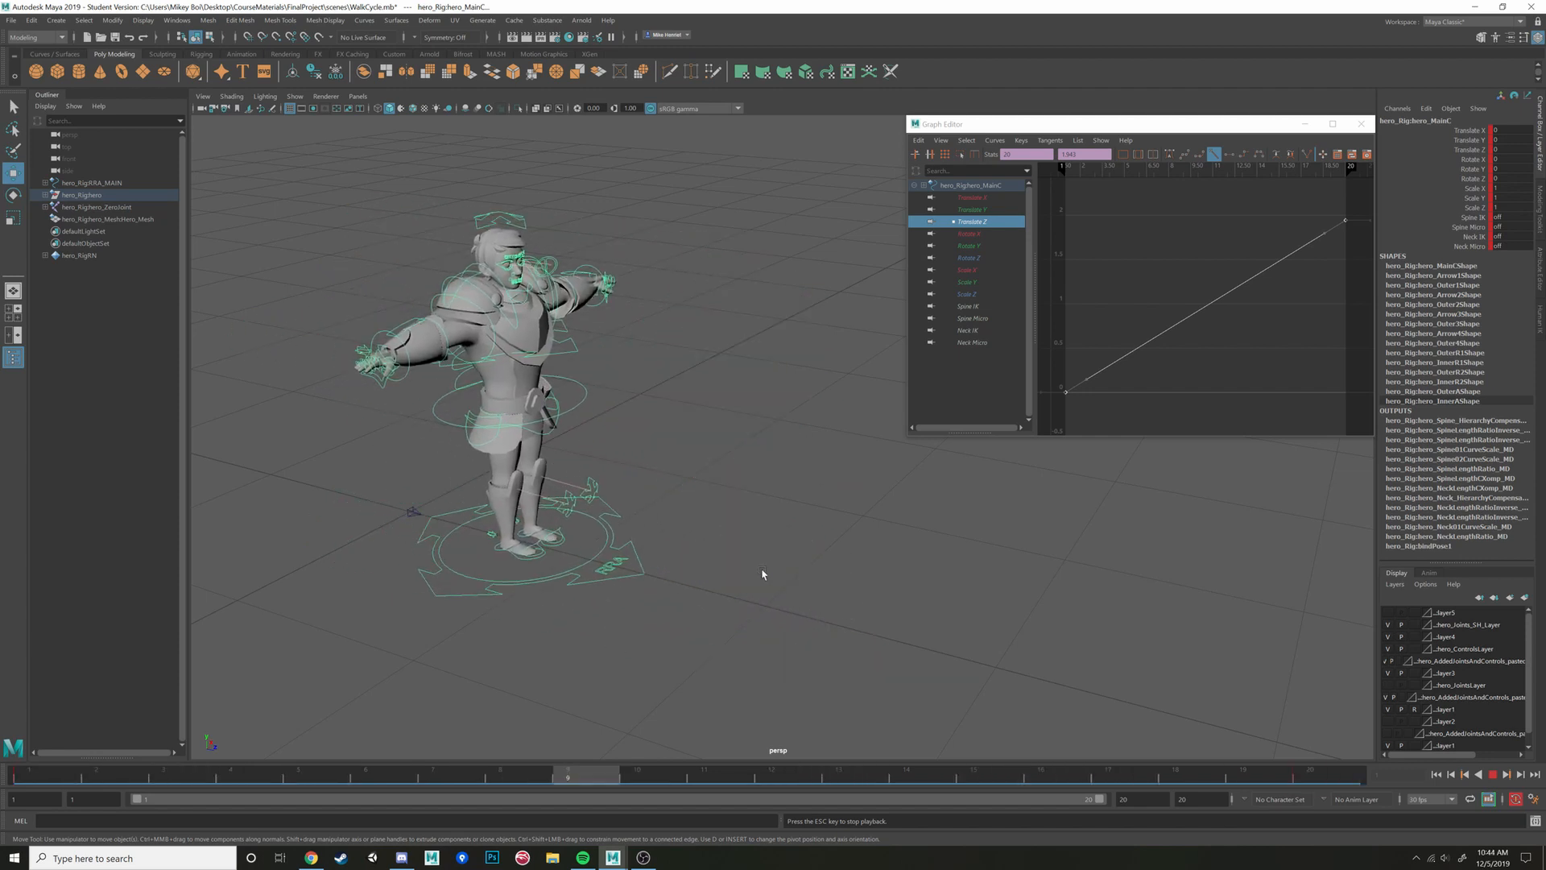
pyautogui.click(1170, 154)
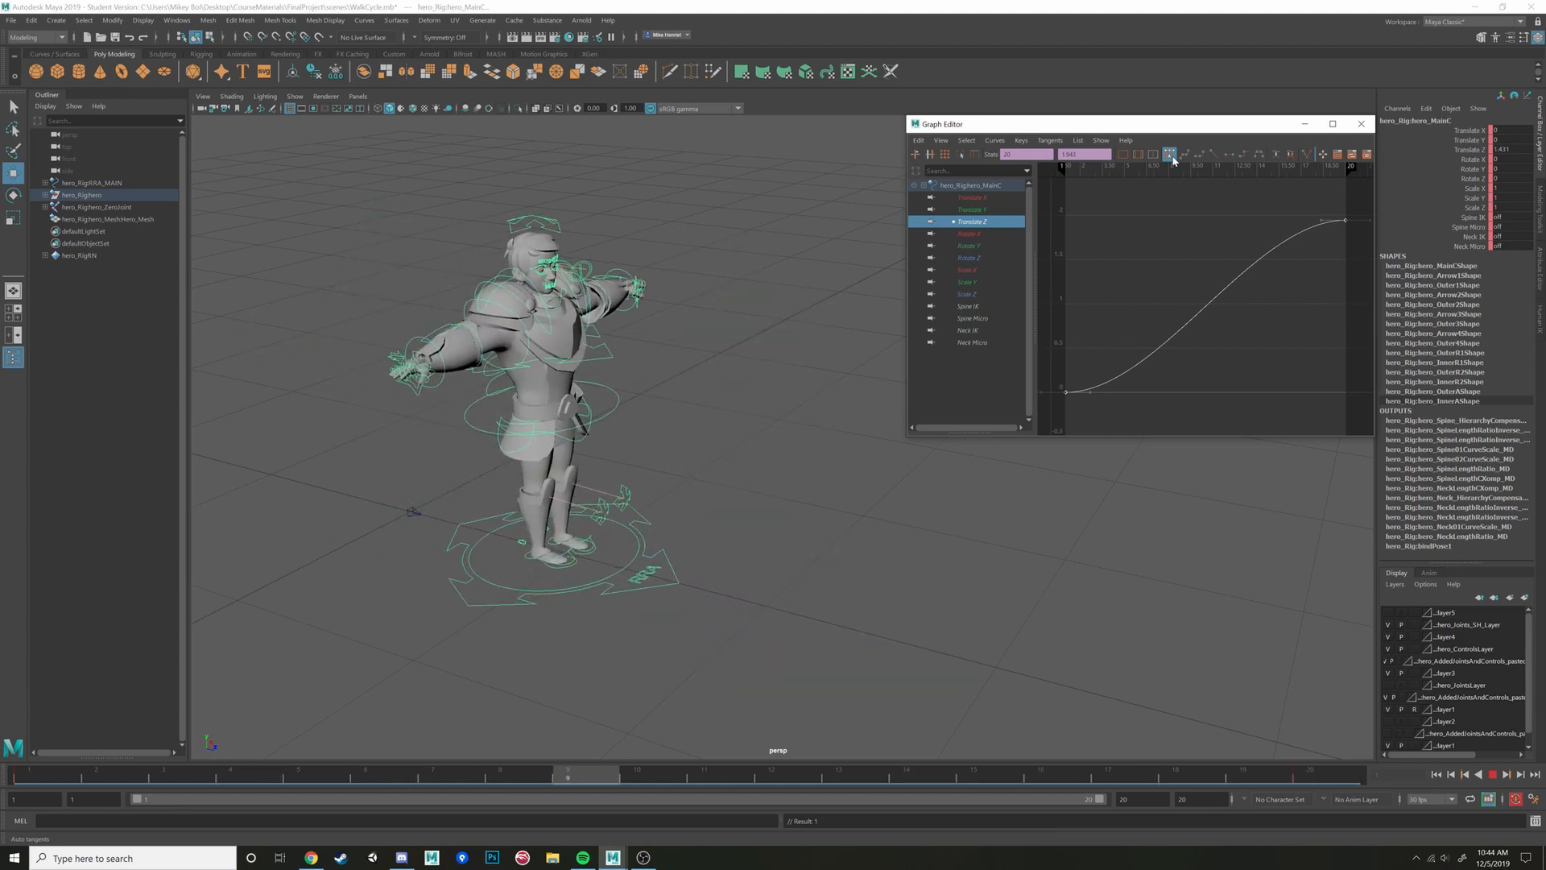
pyautogui.click(1214, 154)
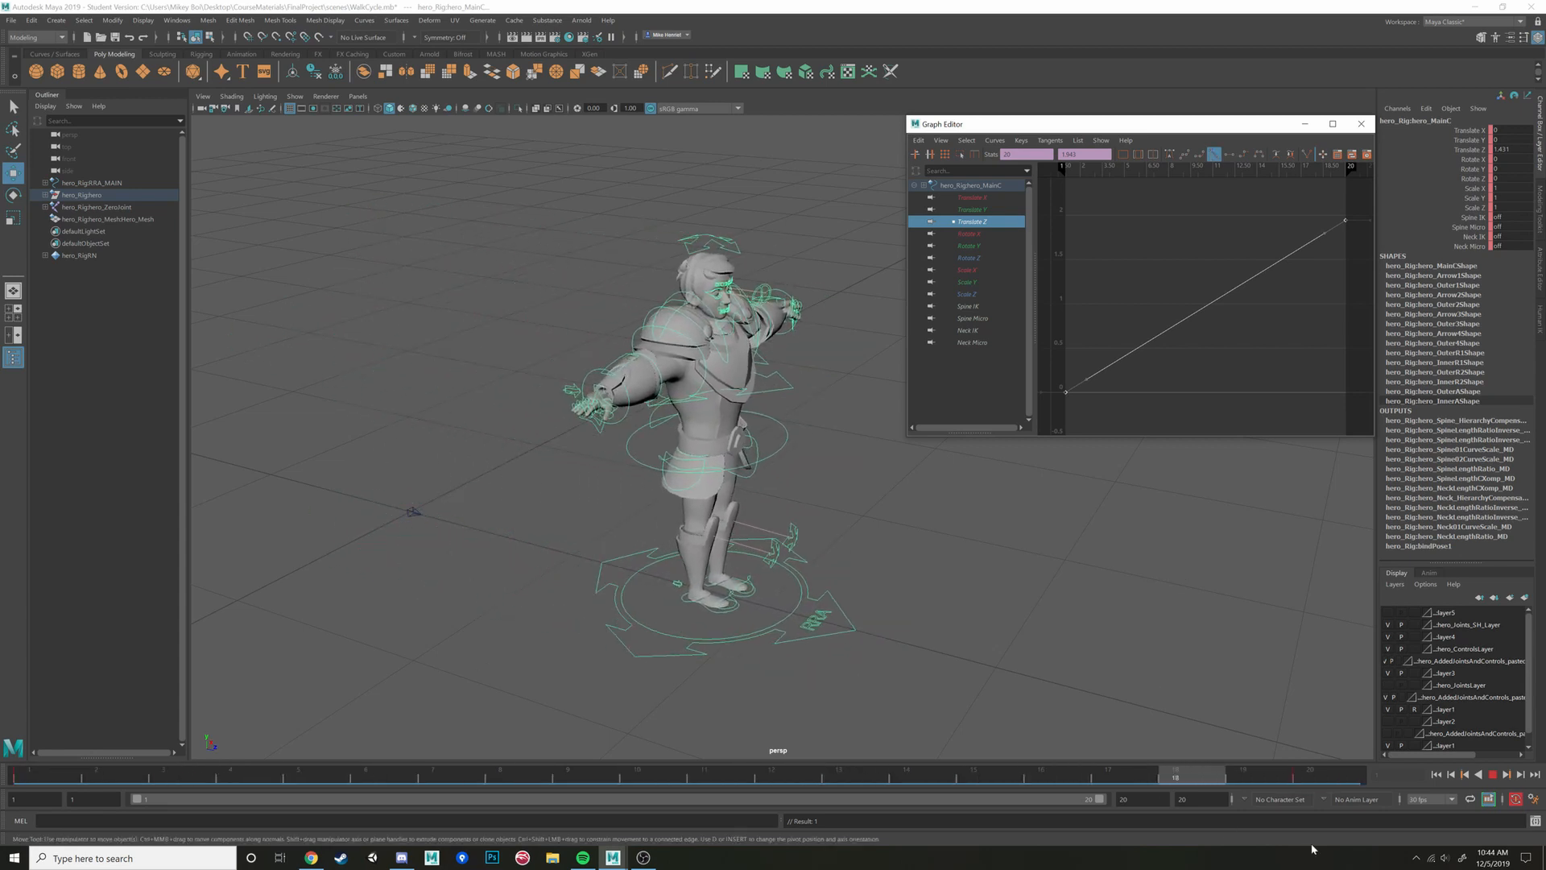
pyautogui.click(1492, 778)
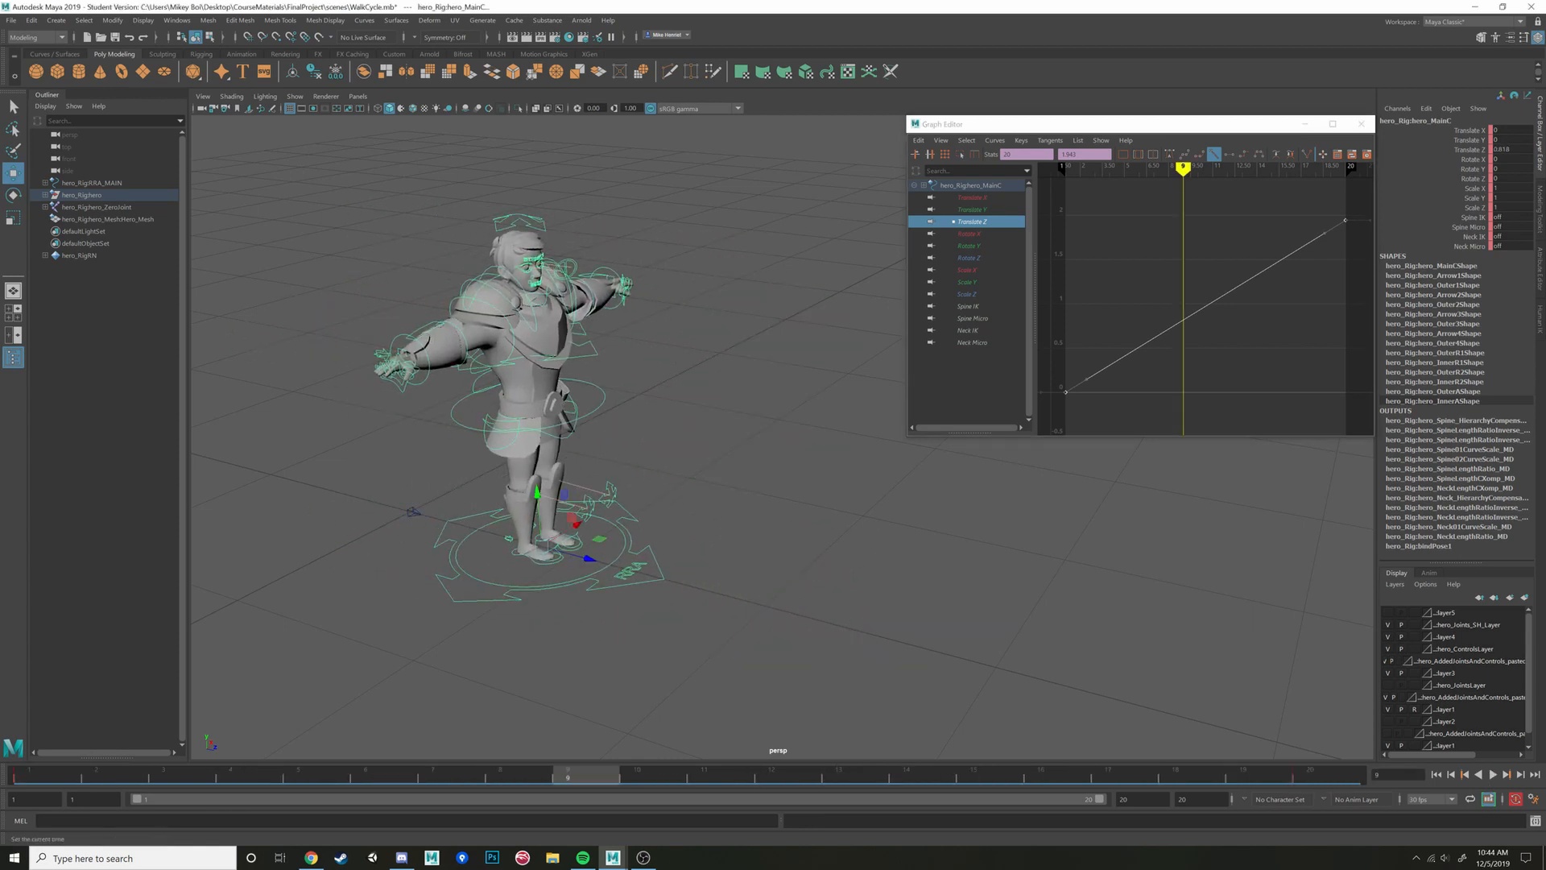
# Delete the main control's keys at frame 20 on the timeline
pyautogui.moveTo(1305, 777); pyautogui.dragTo(0, 612)
pyautogui.click(1311, 775)
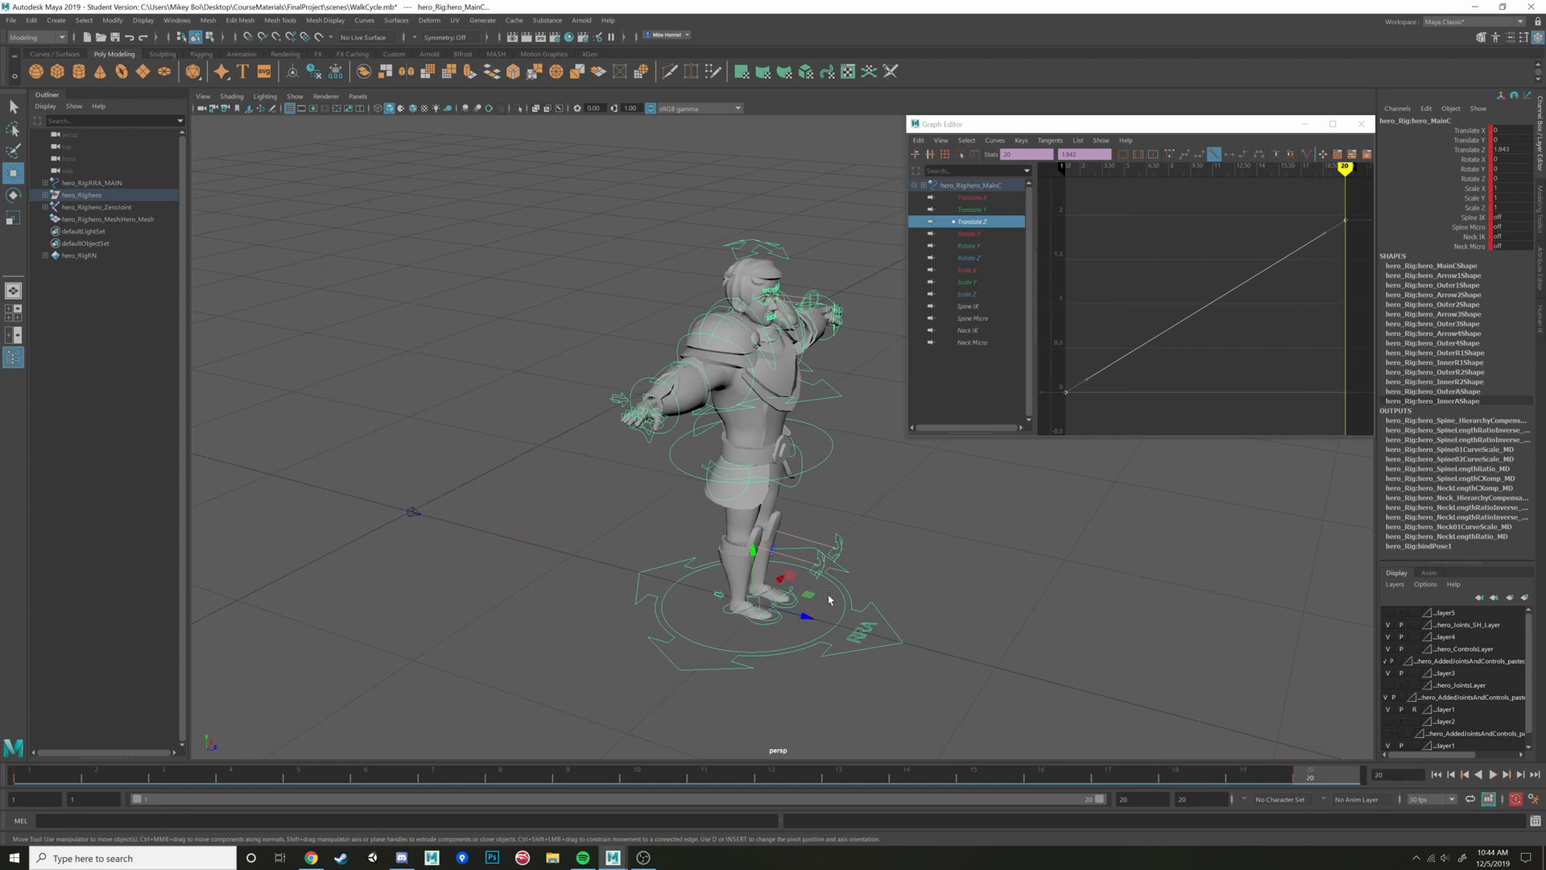
pyautogui.rightClick(1314, 777)
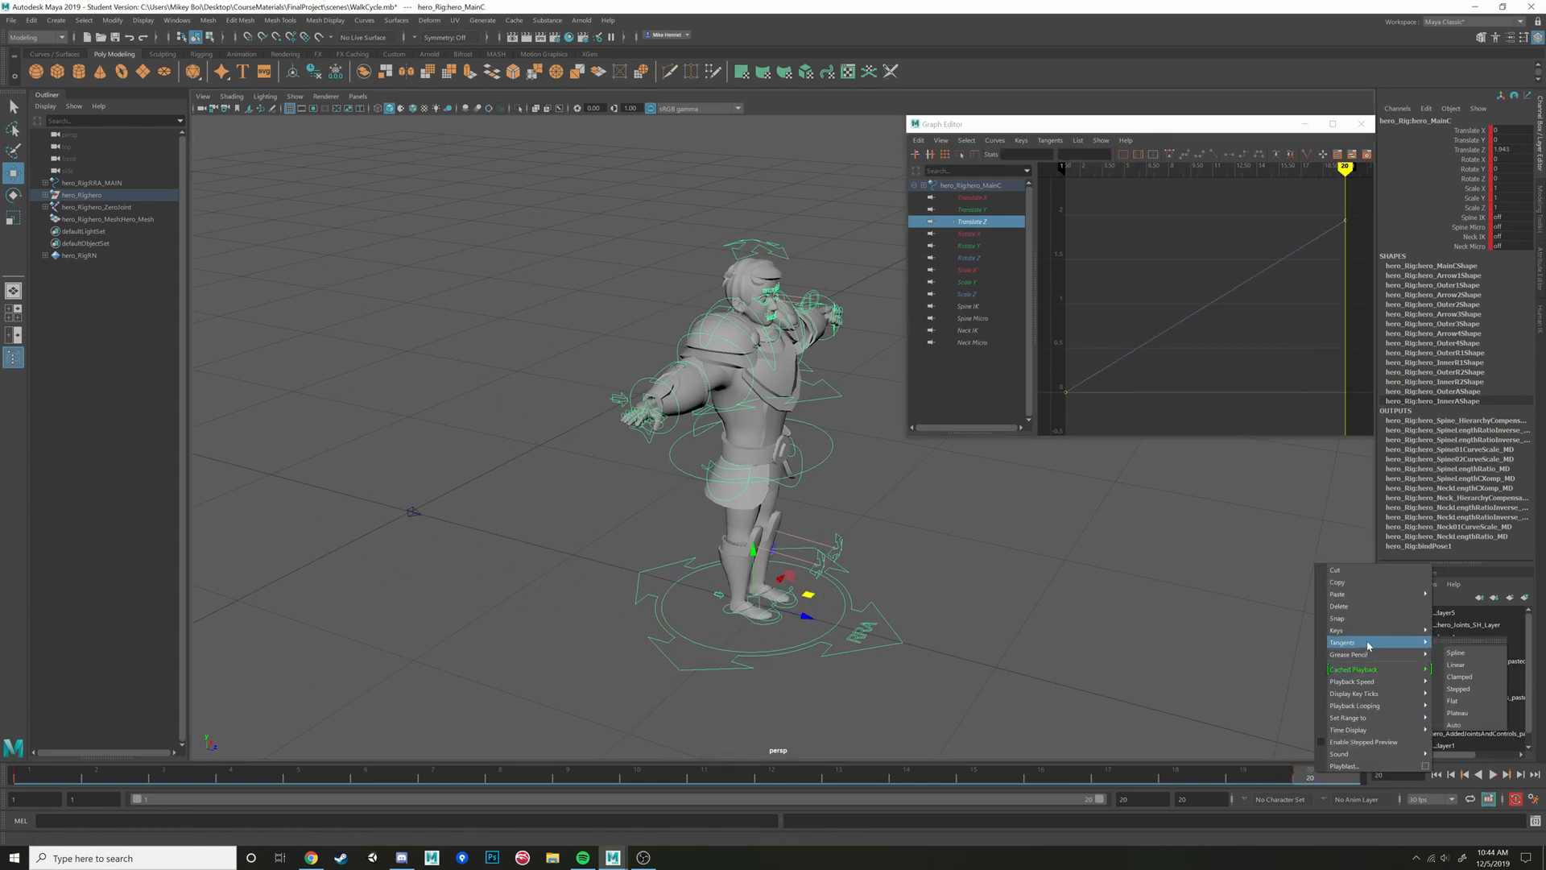
pyautogui.click(1367, 608)
pyautogui.keyDown('alt'); pyautogui.moveTo(630, 564); pyautogui.dragTo(908, 640, button='middle'); pyautogui.keyUp('alt')
pyautogui.scroll(3, 895, 506)
pyautogui.keyDown('alt'); pyautogui.moveTo(907, 641); pyautogui.dragTo(604, 466); pyautogui.keyUp('alt')
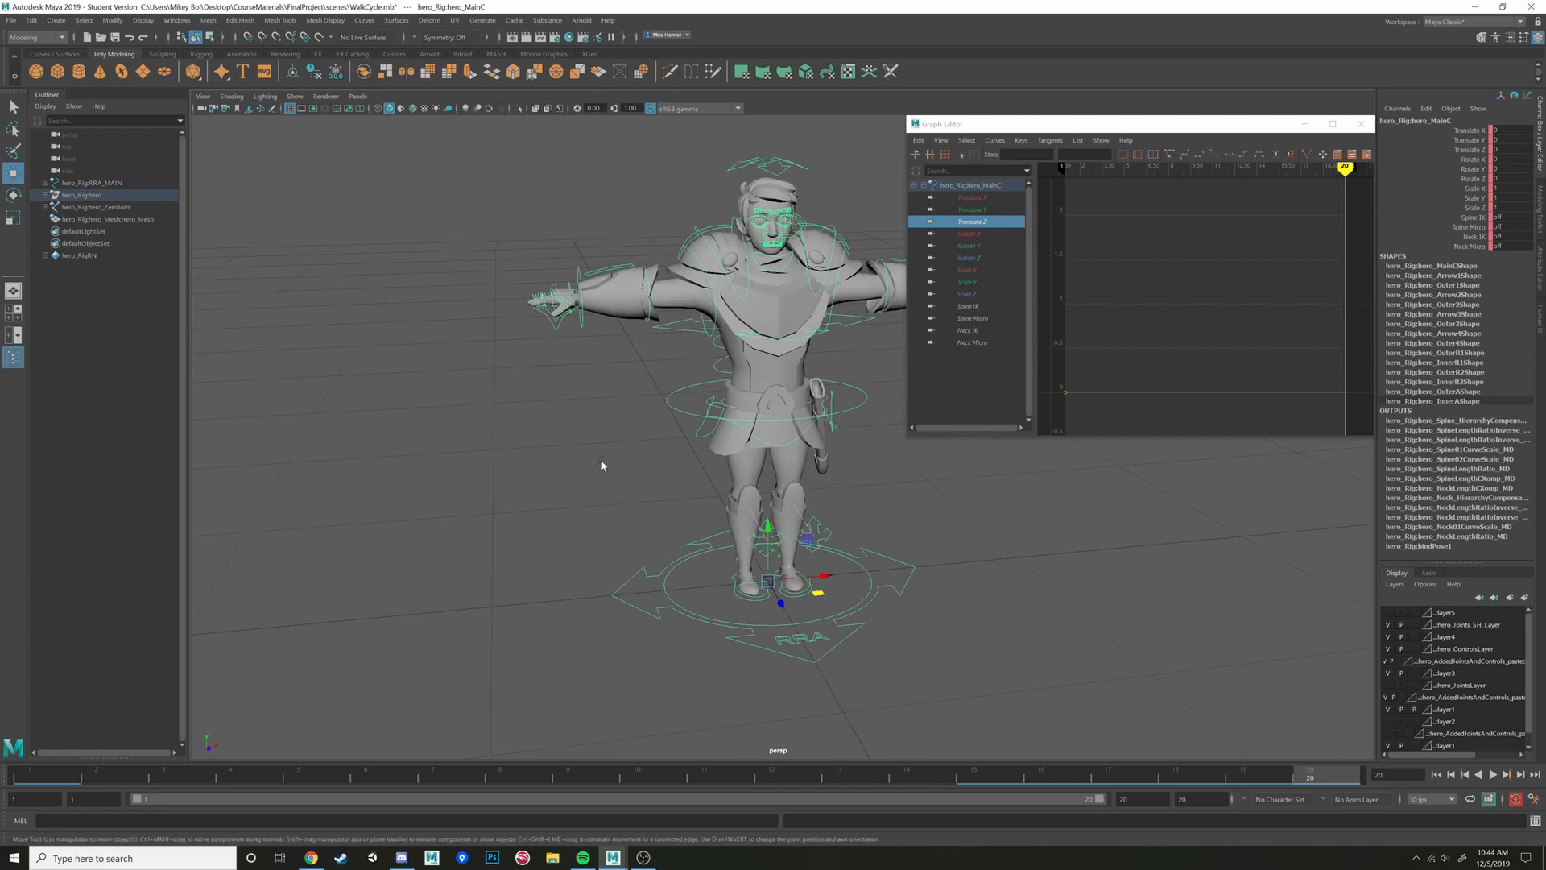
# Move the Graph Editor clear of the hero and set the right arm switch control's Switch Ik Fk to 0
pyautogui.click(709, 290)
pyautogui.press('f')
pyautogui.moveTo(1106, 115); pyautogui.dragTo(1263, 371)
pyautogui.keyDown('alt'); pyautogui.moveTo(845, 265); pyautogui.dragTo(569, 508); pyautogui.keyUp('alt')
pyautogui.click(572, 501)
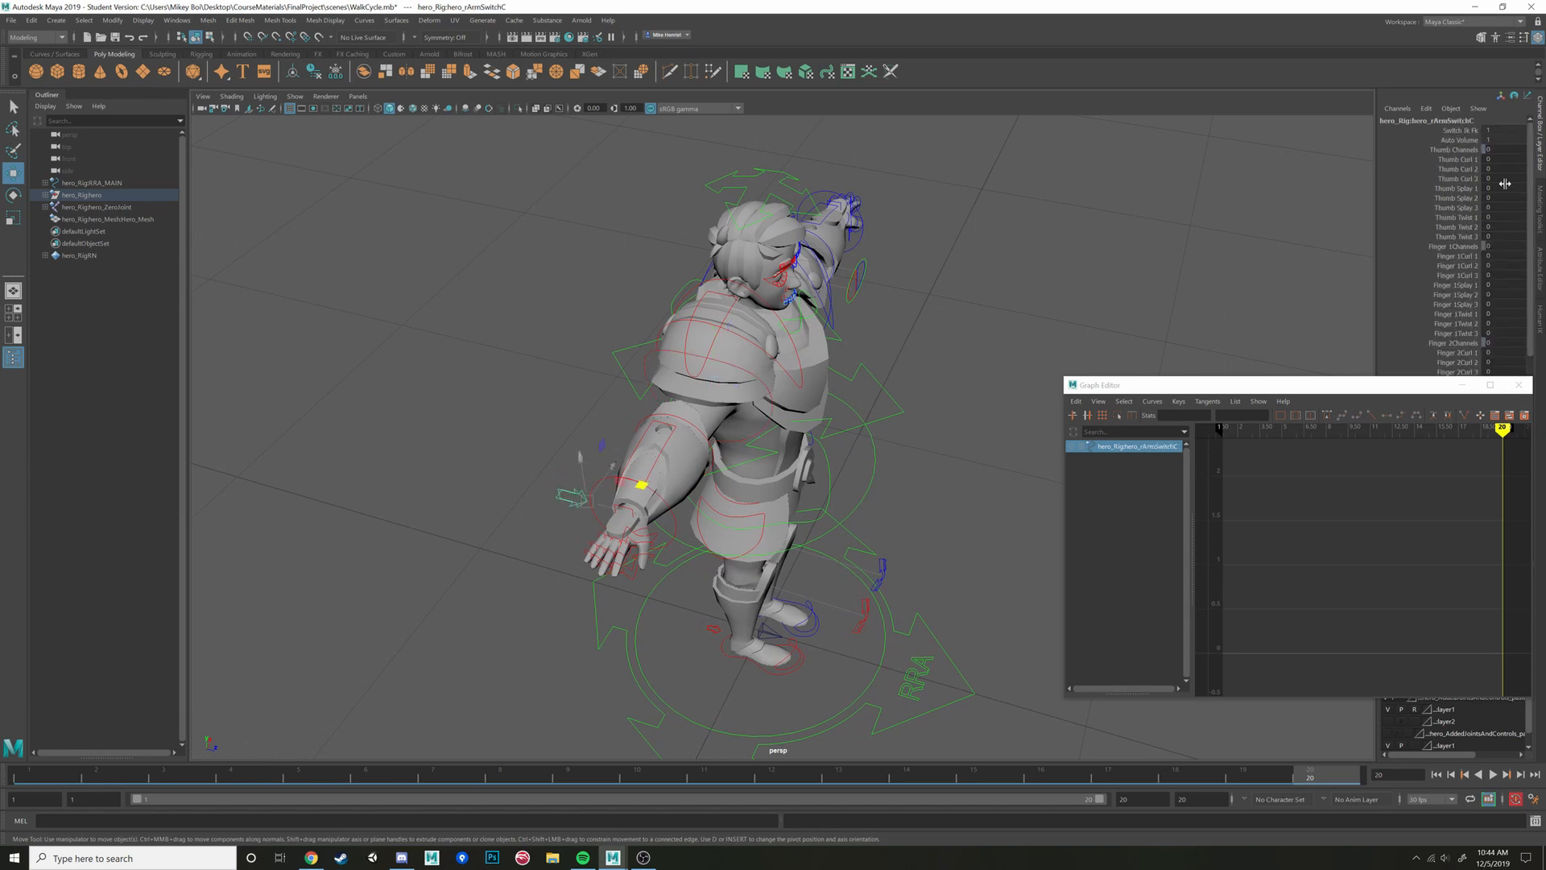
pyautogui.keyDown('alt'); pyautogui.moveTo(863, 352); pyautogui.dragTo(807, 342); pyautogui.keyUp('alt')
pyautogui.doubleClick(1500, 132)
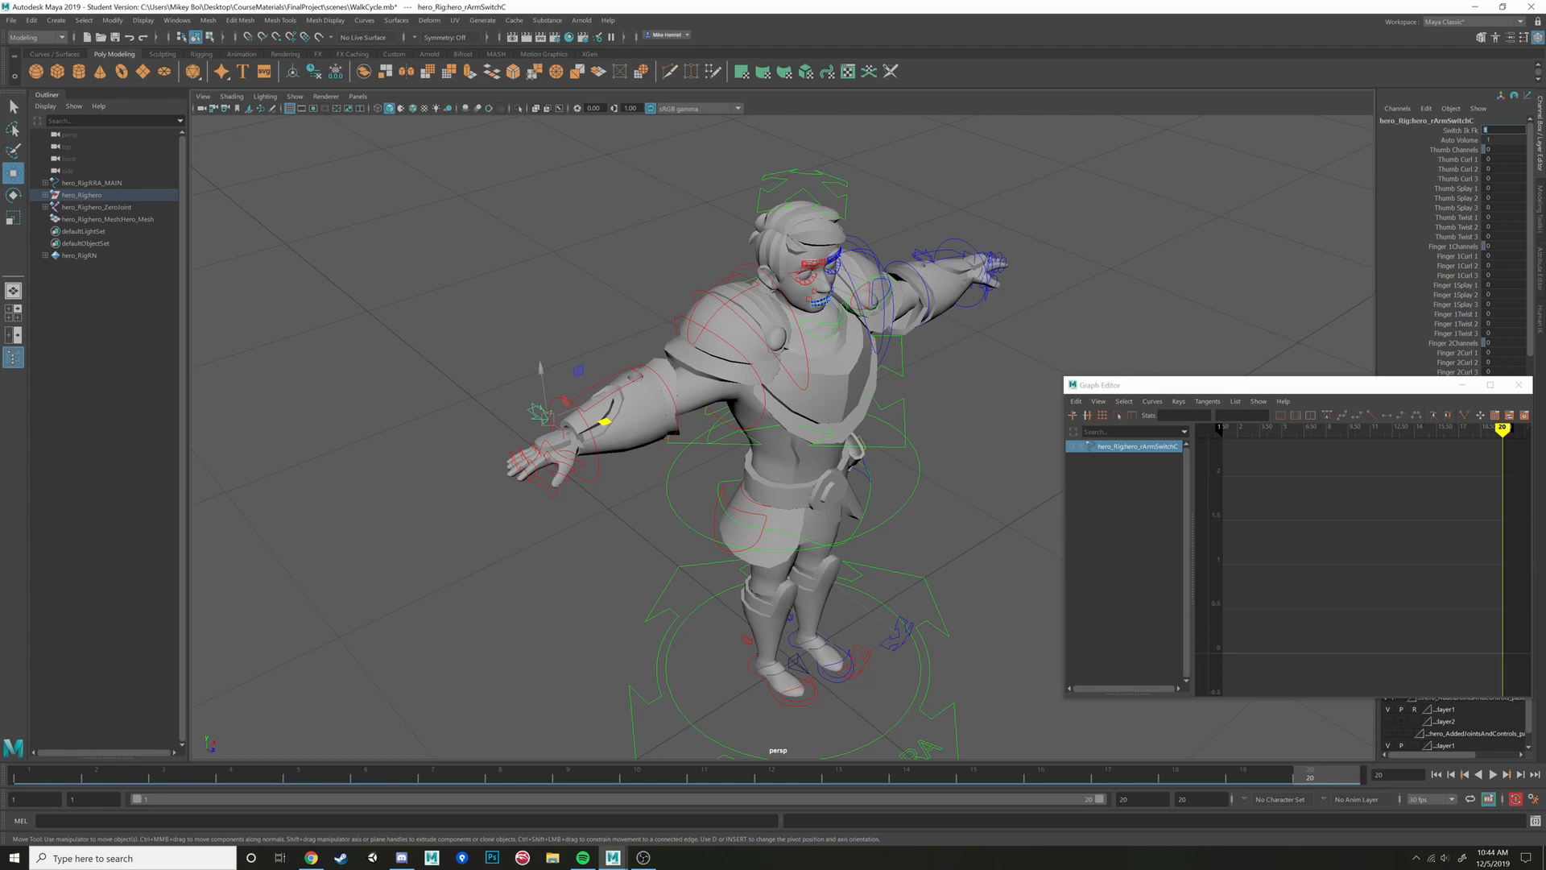
pyautogui.press('Return')
# Try moving the hero's right wrist IK control, and undo the move
pyautogui.click(480, 473)
pyautogui.moveTo(573, 435); pyautogui.dragTo(620, 375)
pyautogui.hotkey('ctrl', 'z')
pyautogui.hotkey('ctrl', 'z')
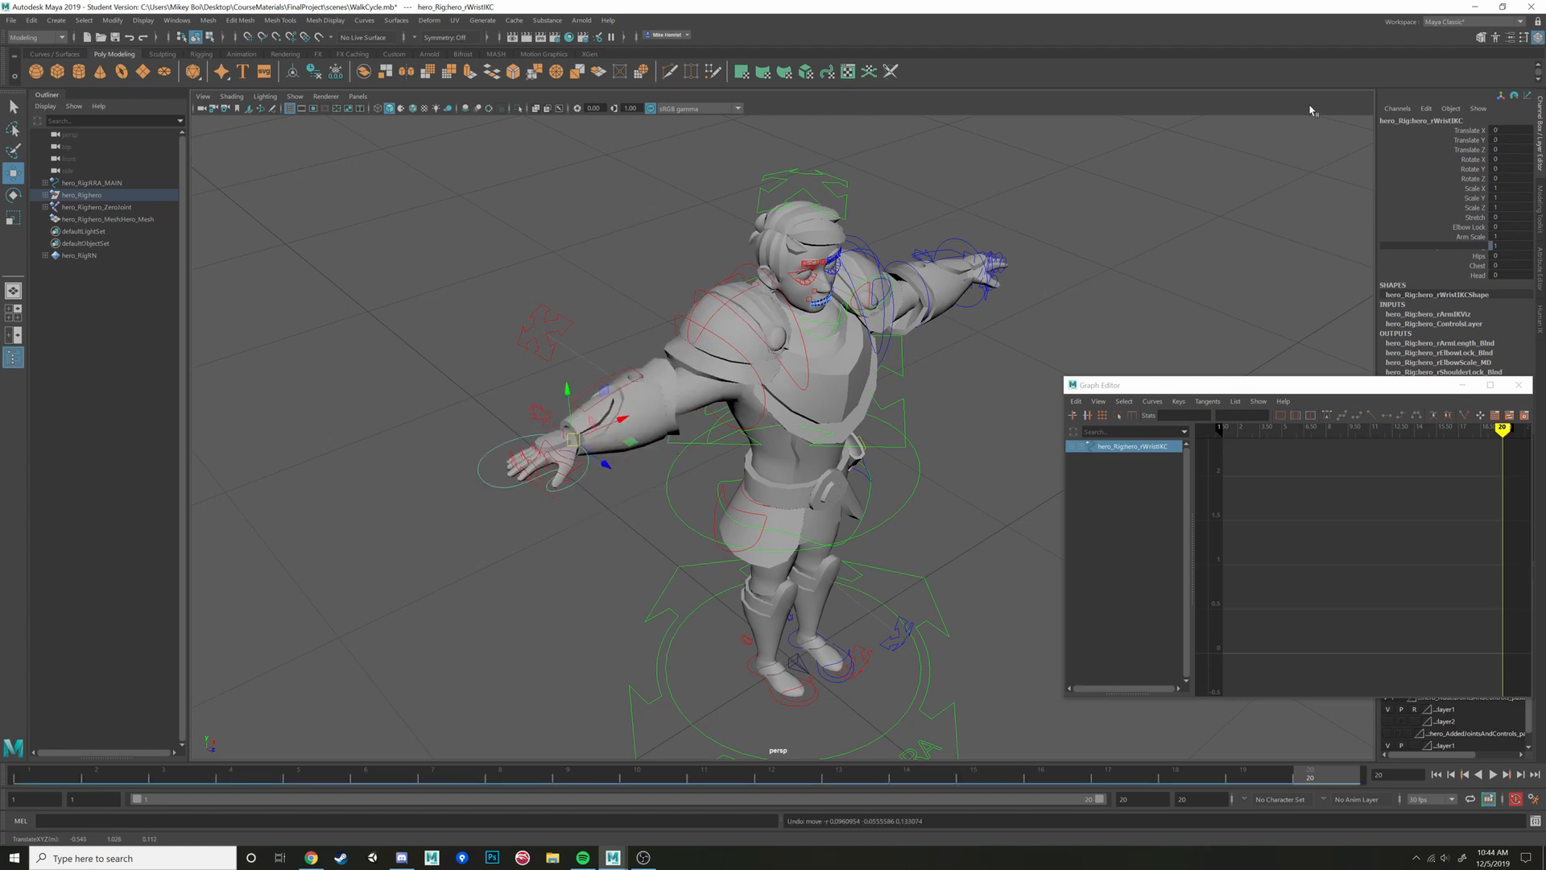
# Select the right arm switch control and set its Switch Ik Fk to 1
pyautogui.moveTo(492, 371); pyautogui.dragTo(567, 449)
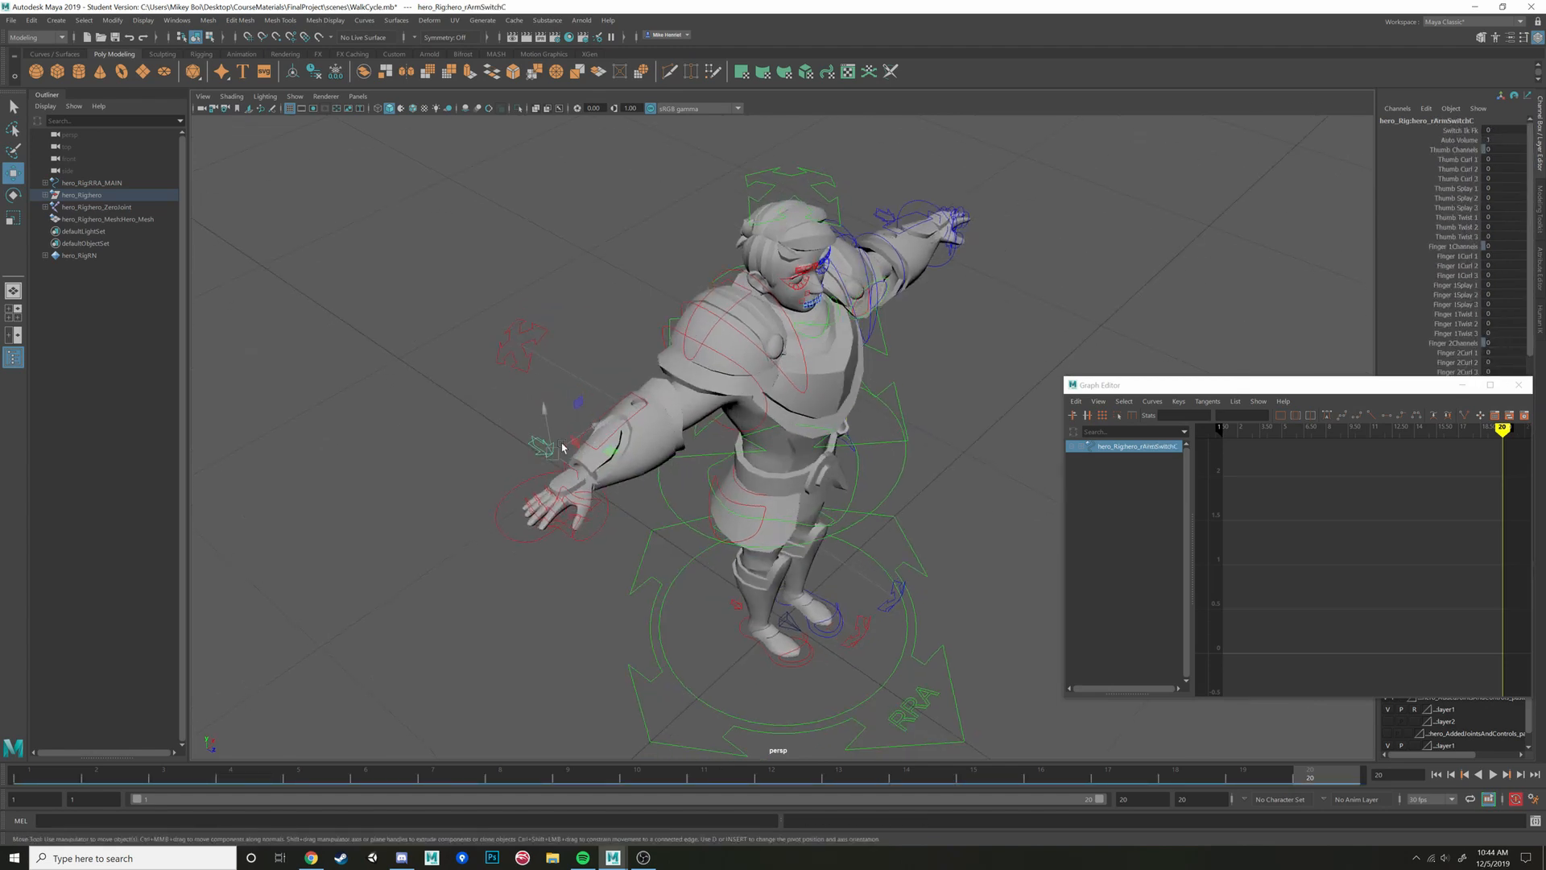
pyautogui.click(1486, 129)
pyautogui.write('1')
pyautogui.press('Return')
# Select the root control around the hero's waist and return to frame 1
pyautogui.click(889, 470)
pyautogui.keyDown('alt'); pyautogui.moveTo(908, 494); pyautogui.dragTo(960, 423); pyautogui.keyUp('alt')
pyautogui.keyDown('alt'); pyautogui.moveTo(960, 423); pyautogui.dragTo(915, 389, button='middle'); pyautogui.keyUp('alt')
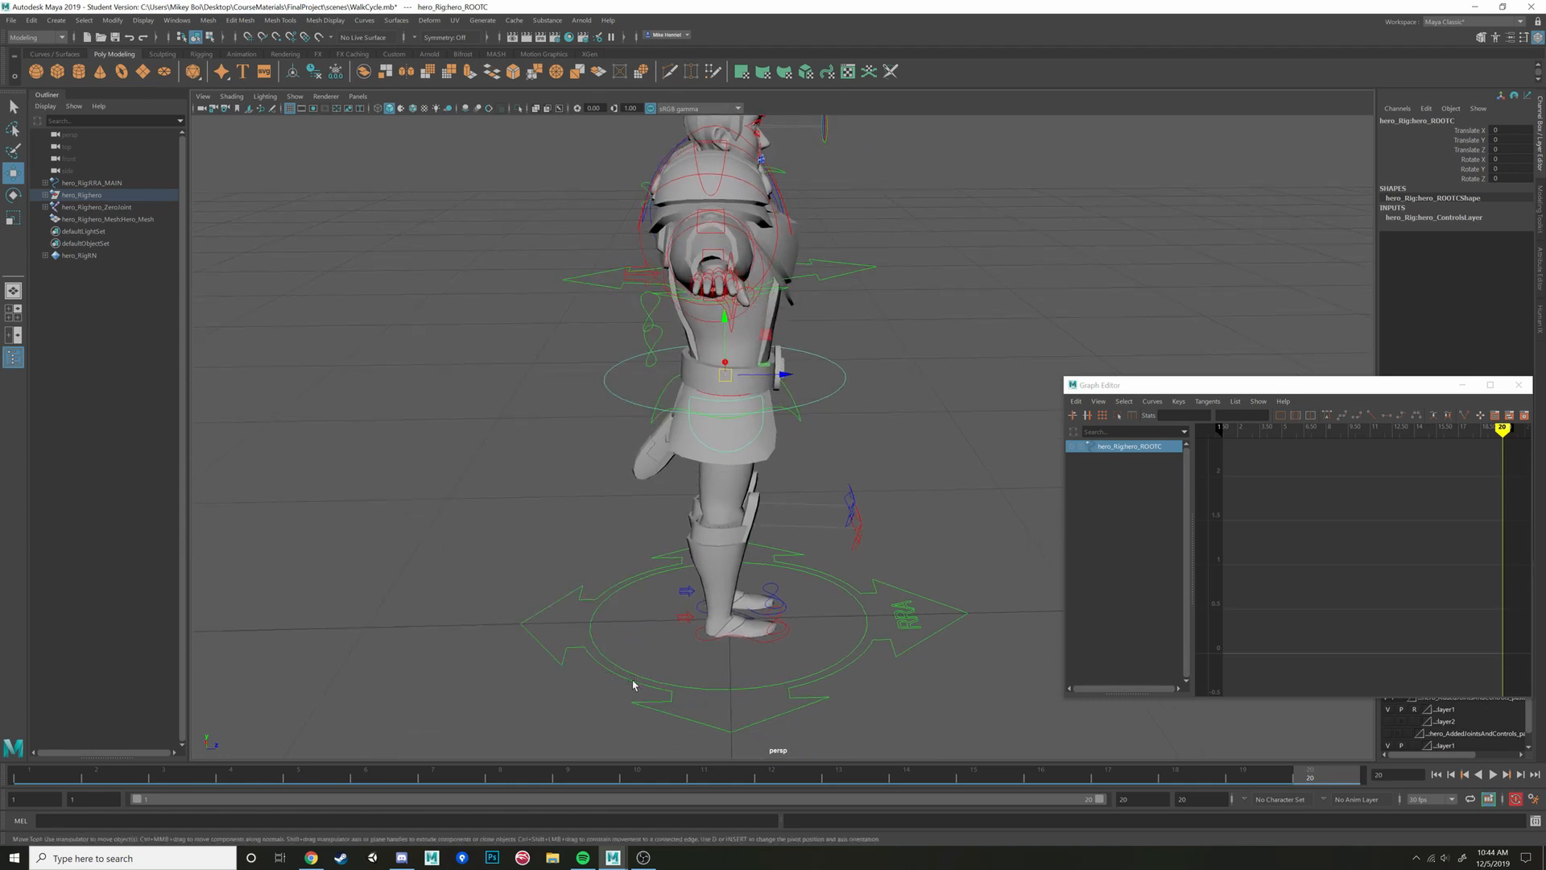
pyautogui.click(24, 777)
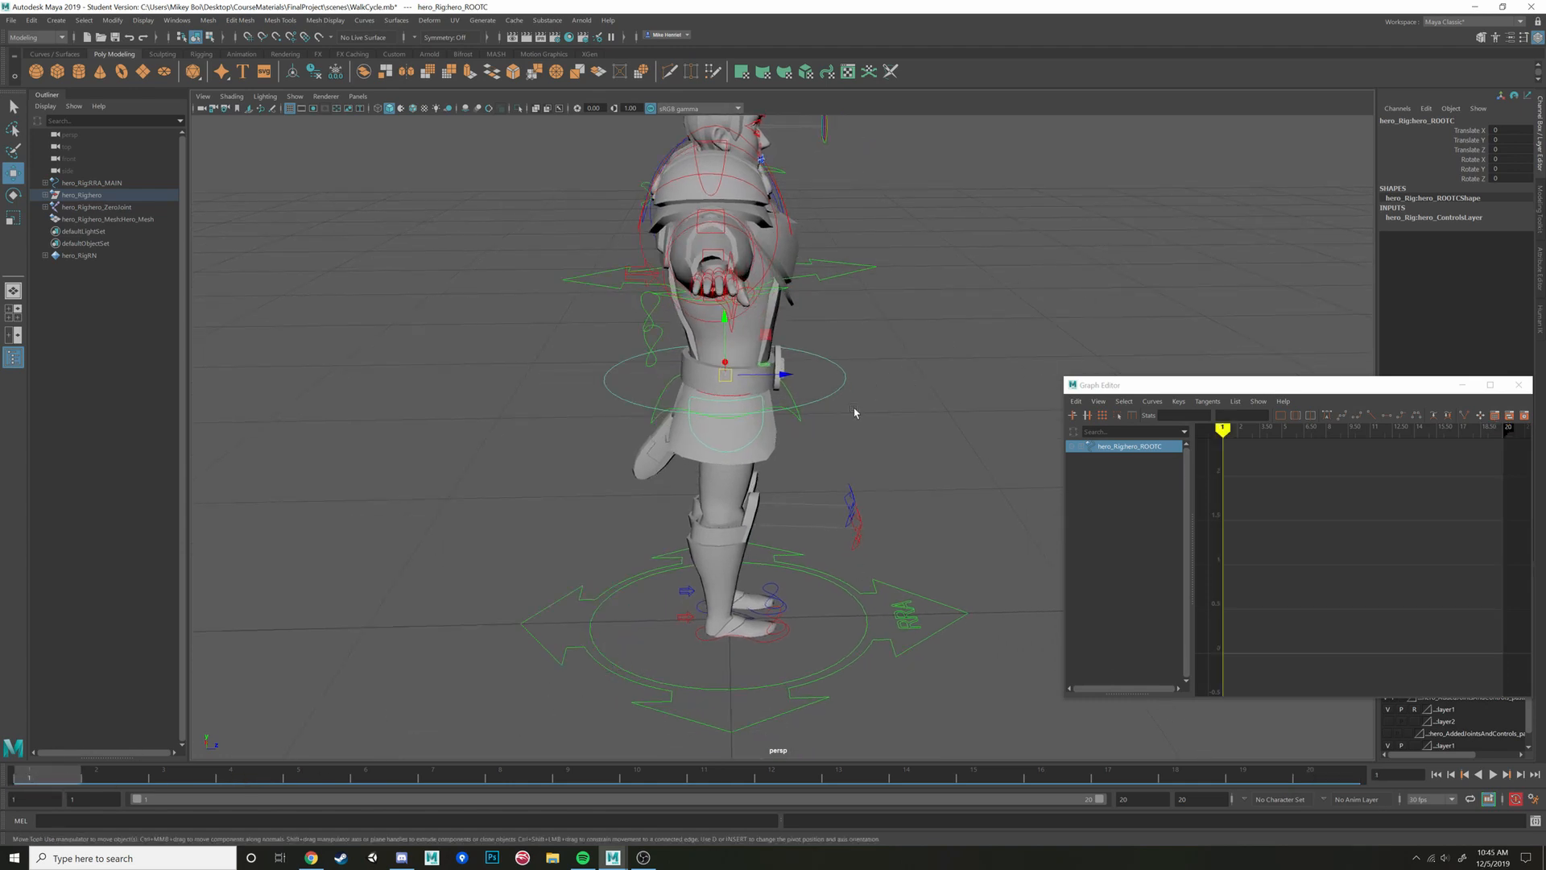
# Try to select all of the hero's controls at once while leaving the mesh out of the selection
pyautogui.keyDown('alt'); pyautogui.moveTo(855, 412); pyautogui.dragTo(787, 420); pyautogui.keyUp('alt')
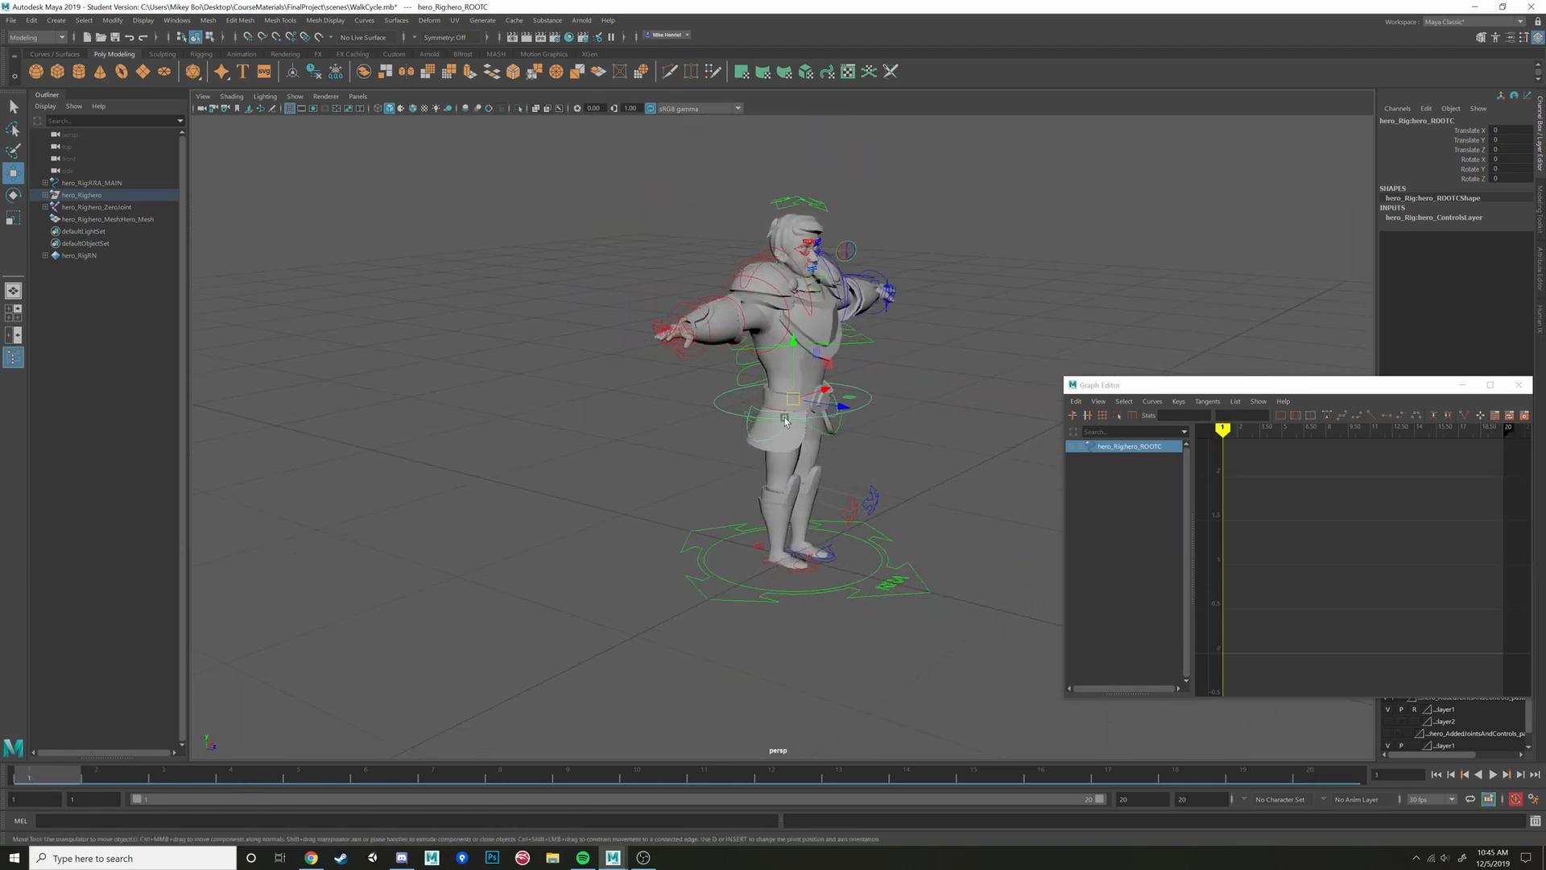
pyautogui.moveTo(553, 161); pyautogui.dragTo(930, 635)
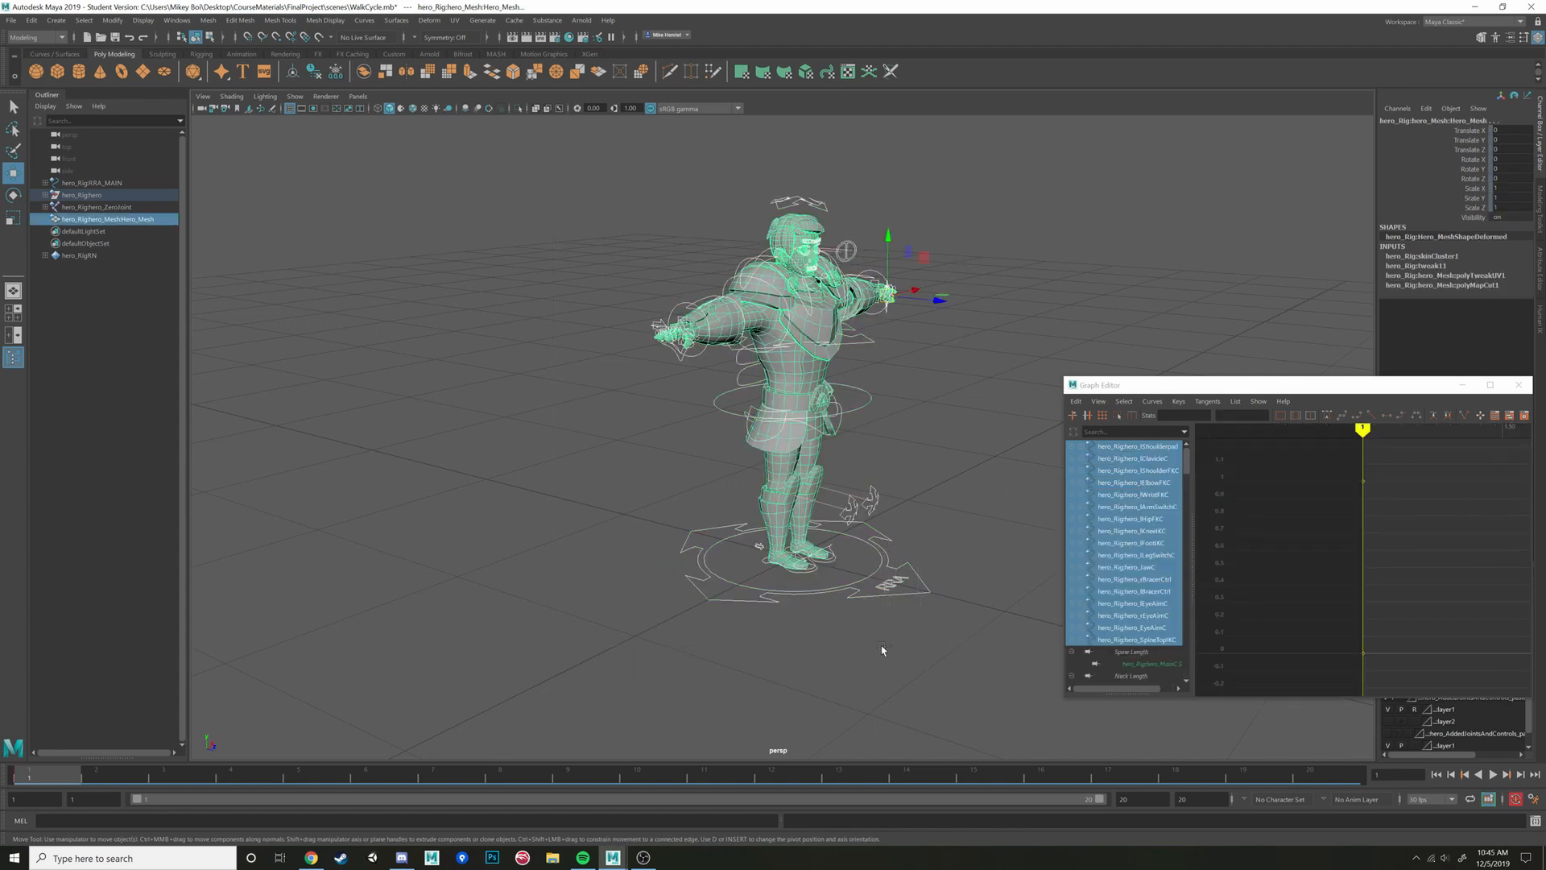
pyautogui.keyDown('shift'); pyautogui.click(819, 342); pyautogui.keyUp('shift')
pyautogui.keyDown('shift'); pyautogui.click(785, 372); pyautogui.keyUp('shift')
pyautogui.keyDown('alt'); pyautogui.moveTo(785, 372); pyautogui.dragTo(831, 371); pyautogui.keyUp('alt')
# Create a display layer from the selected hero mesh and set the layer to Reference
pyautogui.click(819, 362)
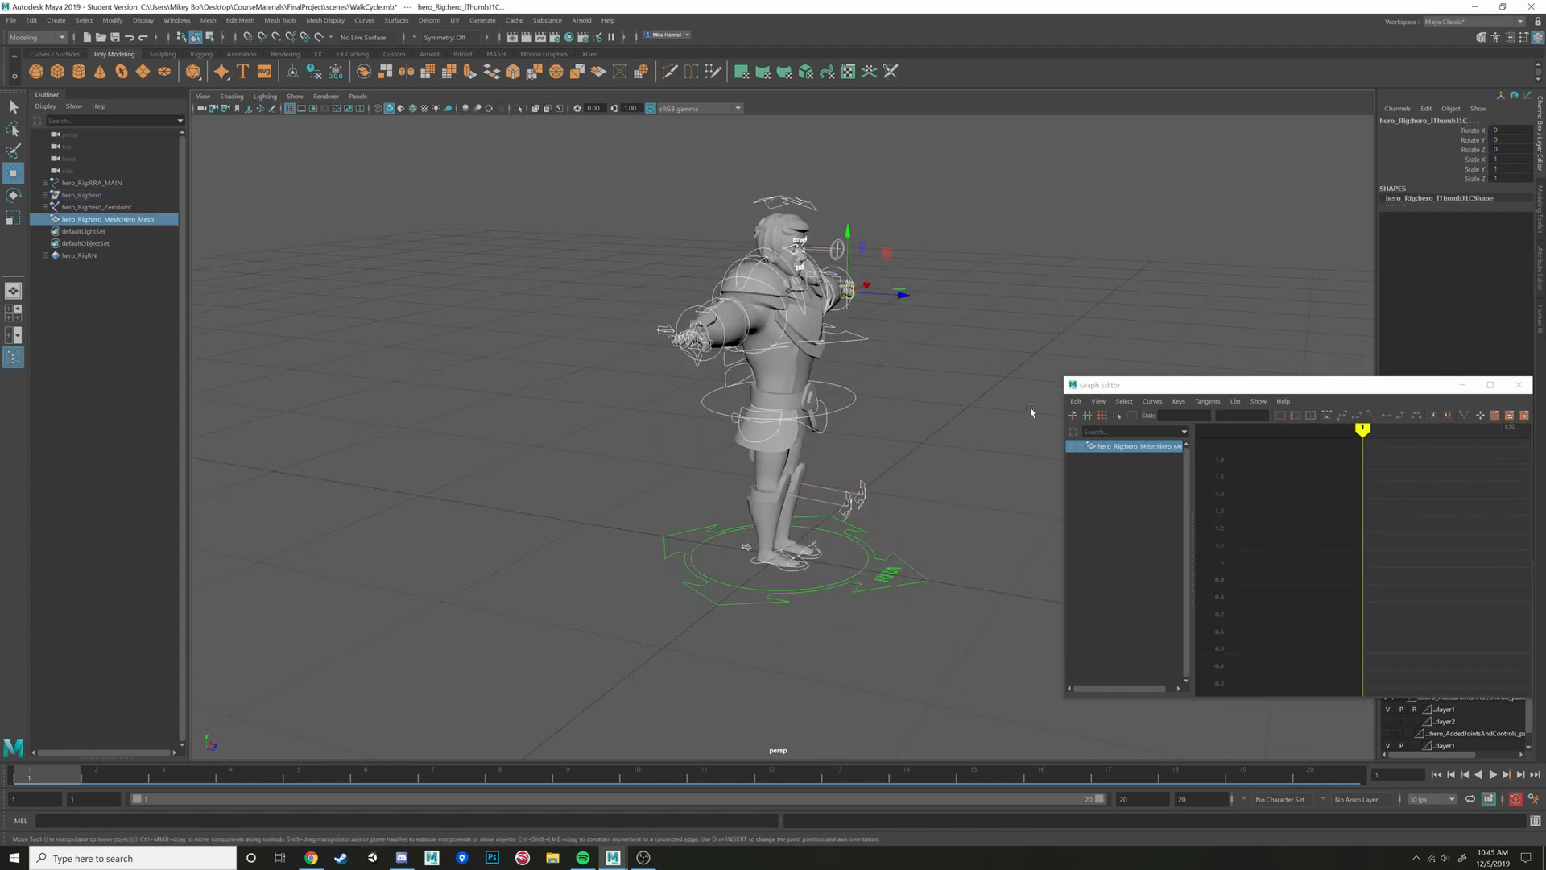
pyautogui.moveTo(1127, 385); pyautogui.dragTo(237, 307)
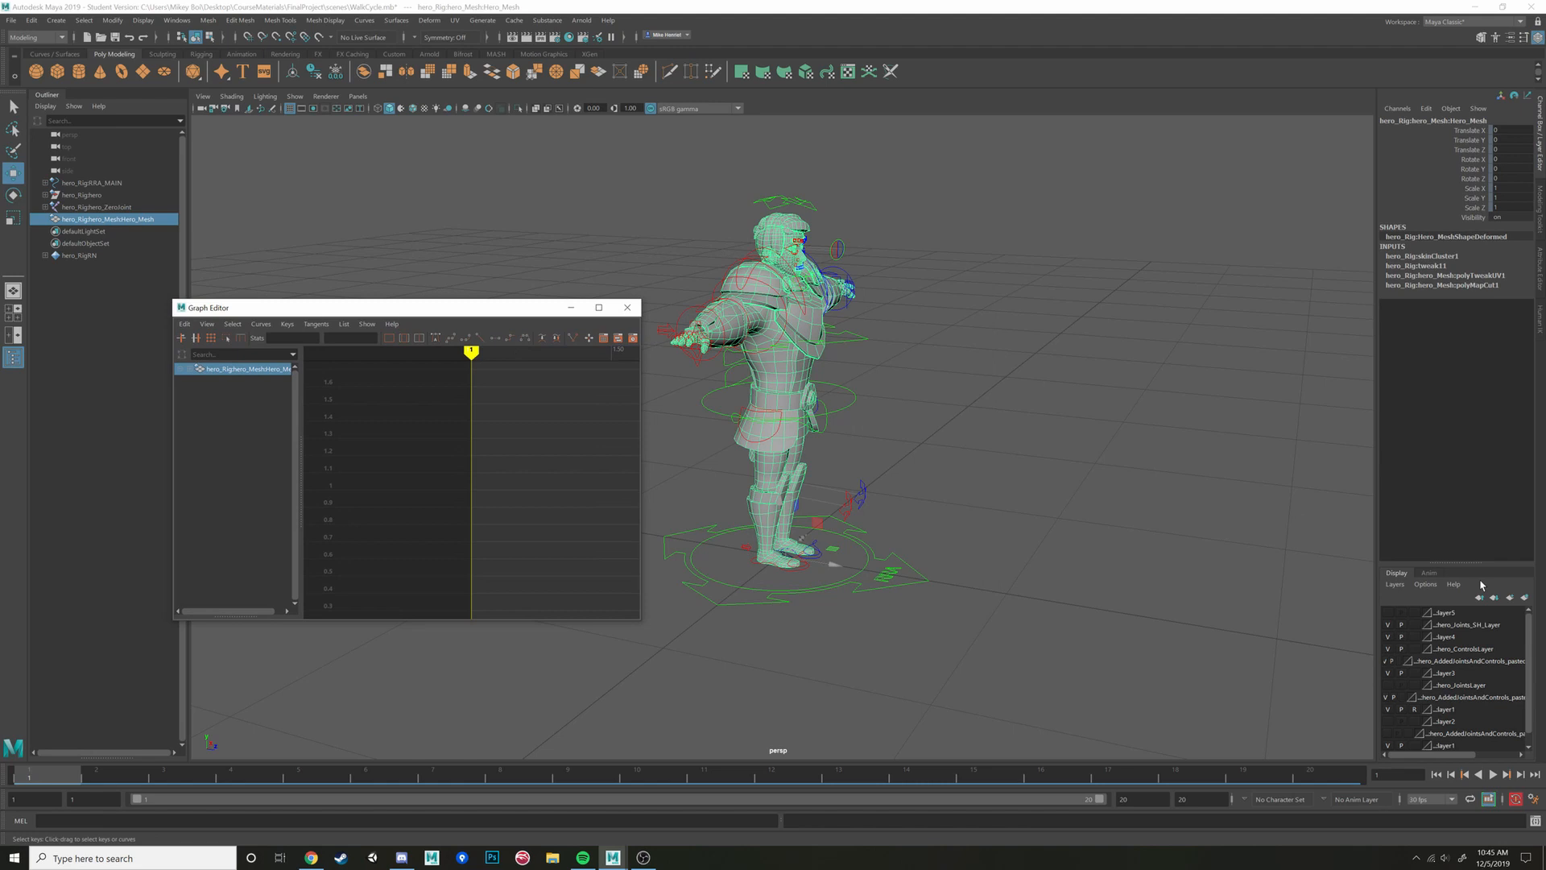
pyautogui.click(1526, 603)
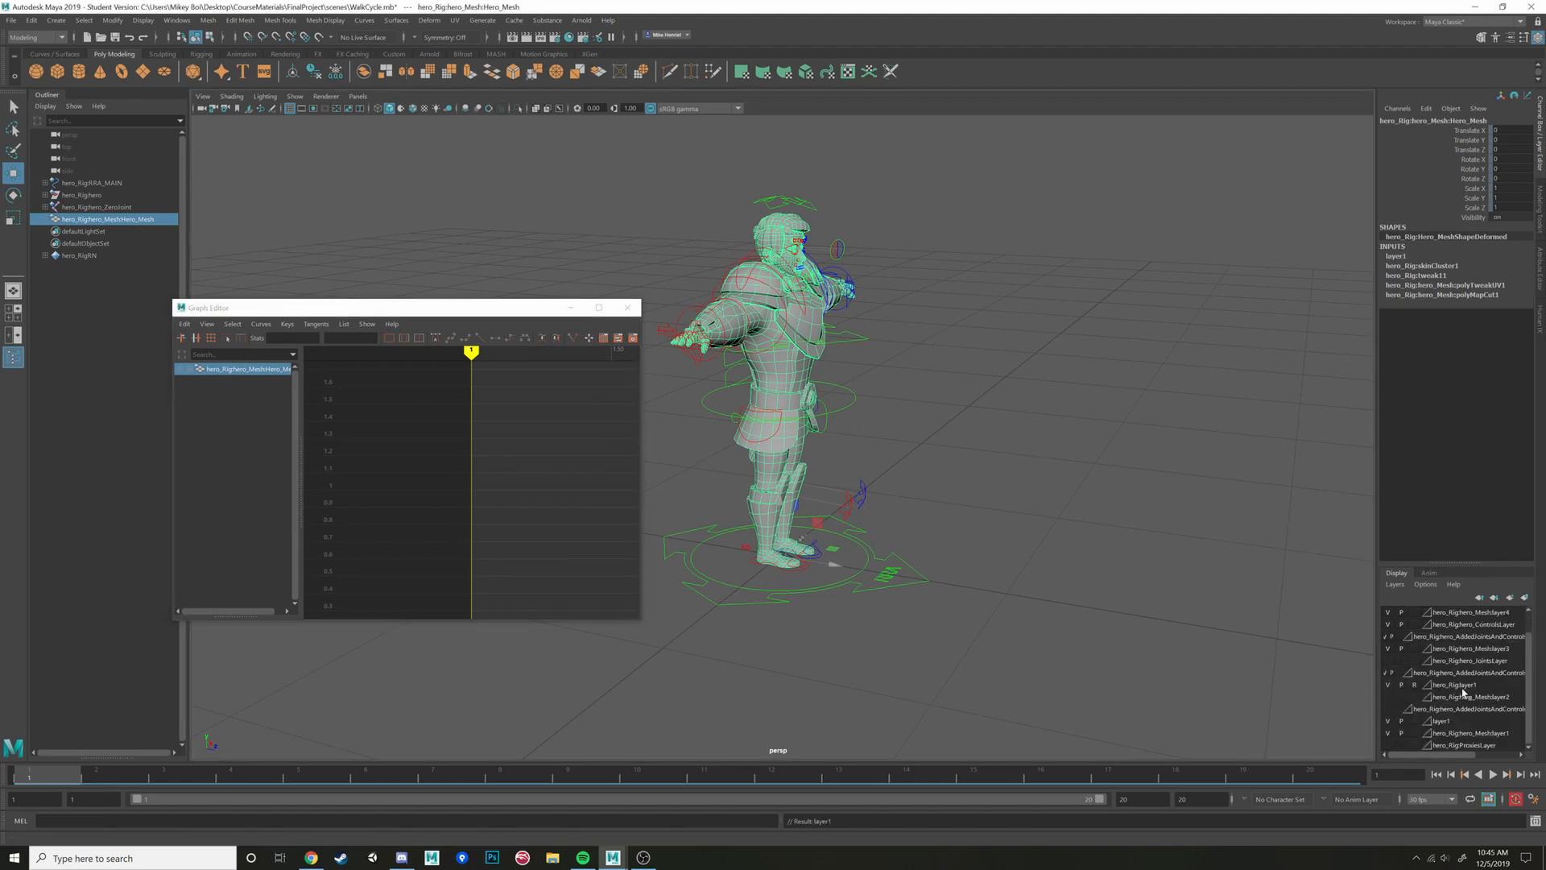
pyautogui.doubleClick(1415, 721)
# Select all of the hero's controls together without the mesh, and move the Graph Editor clear of the hero
pyautogui.click(677, 238)
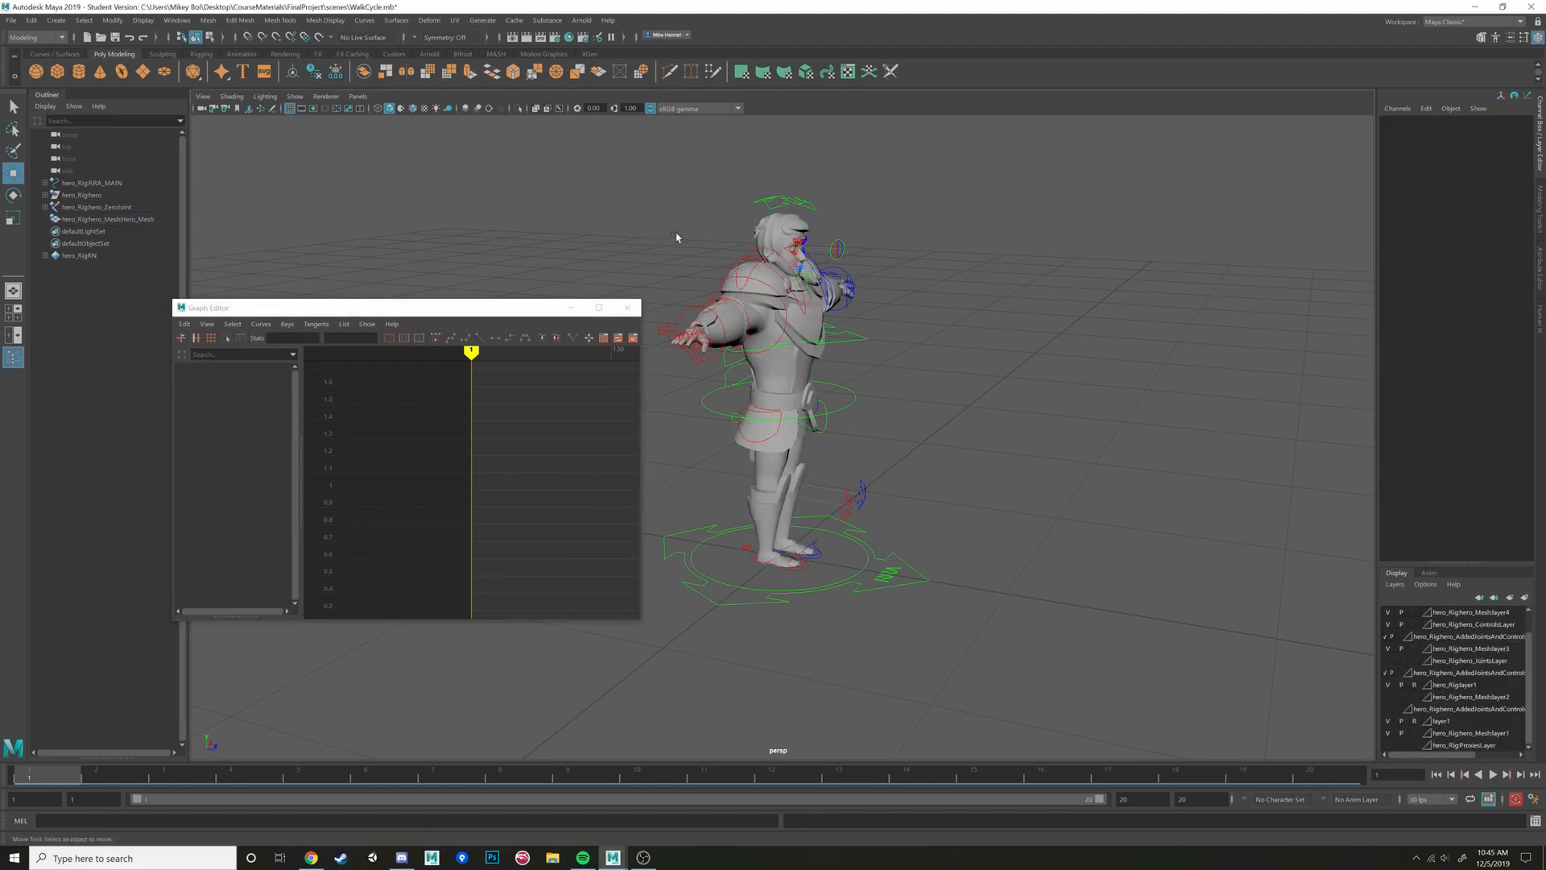
pyautogui.moveTo(1096, 865); pyautogui.dragTo(1096, 862)
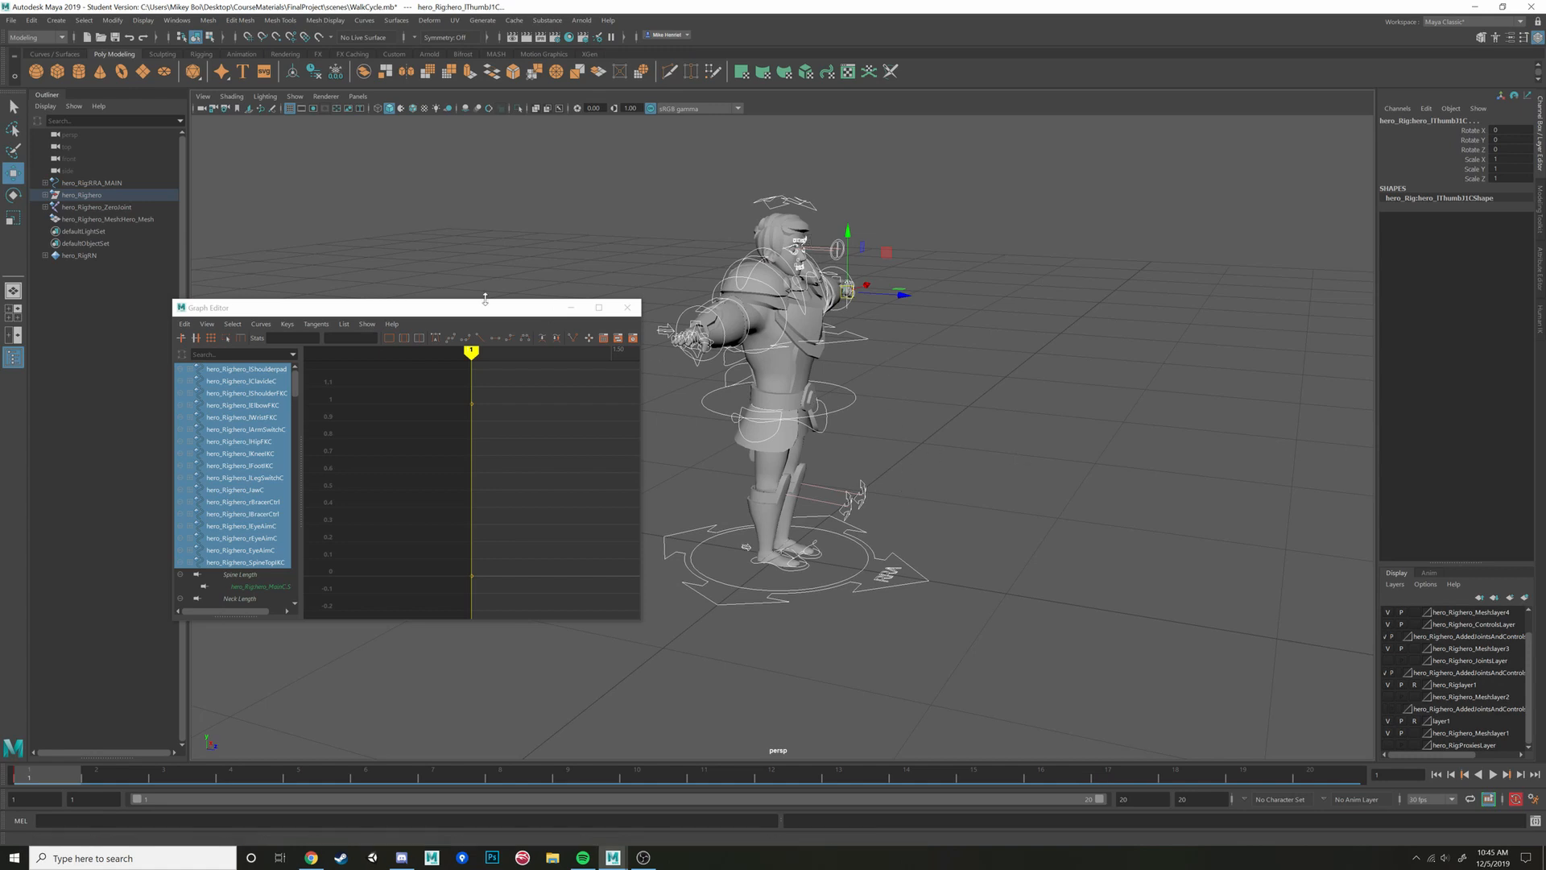
pyautogui.moveTo(461, 308); pyautogui.dragTo(1295, 222)
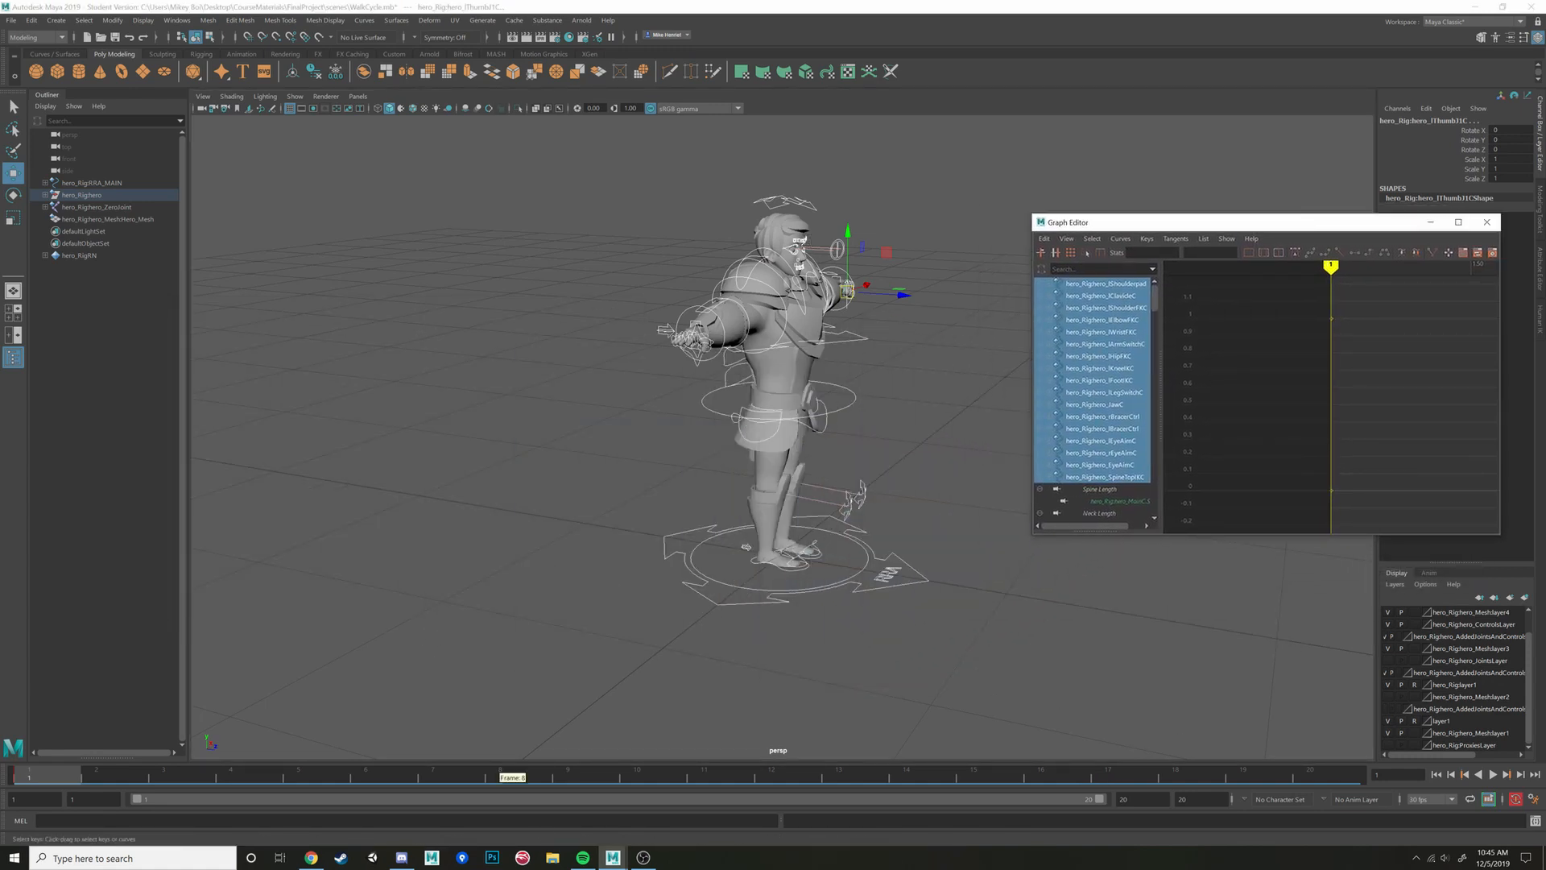
# Switch to Chrome to study the poses in the walk cycle reference image walkreference1.png, and return to Maya
pyautogui.click(311, 858)
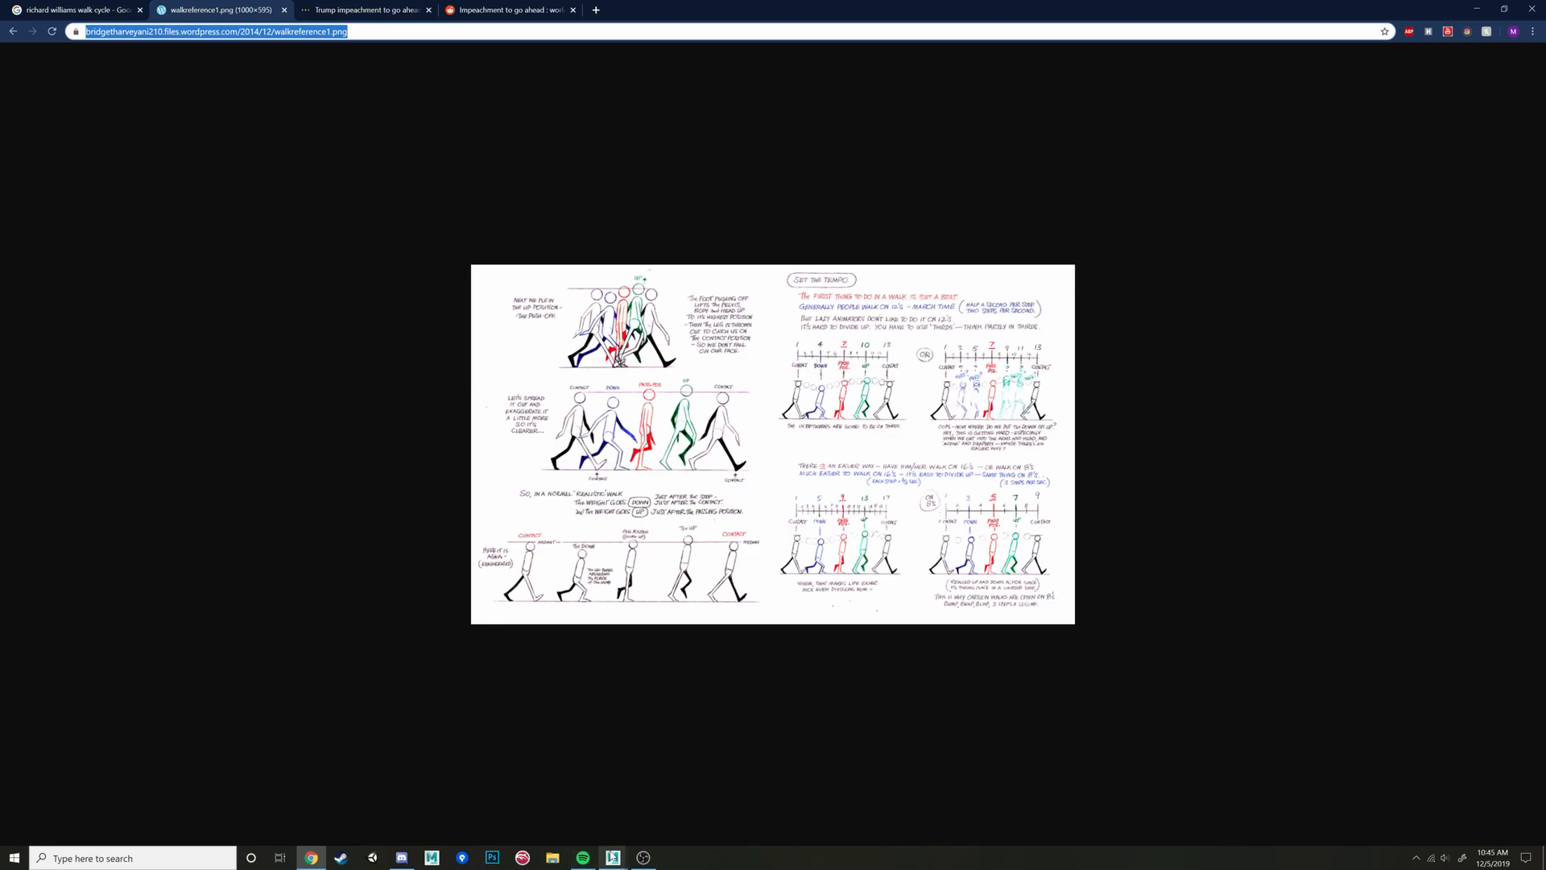
pyautogui.click(621, 843)
pyautogui.keyDown('alt'); pyautogui.moveTo(788, 515); pyautogui.dragTo(830, 542); pyautogui.keyUp('alt')
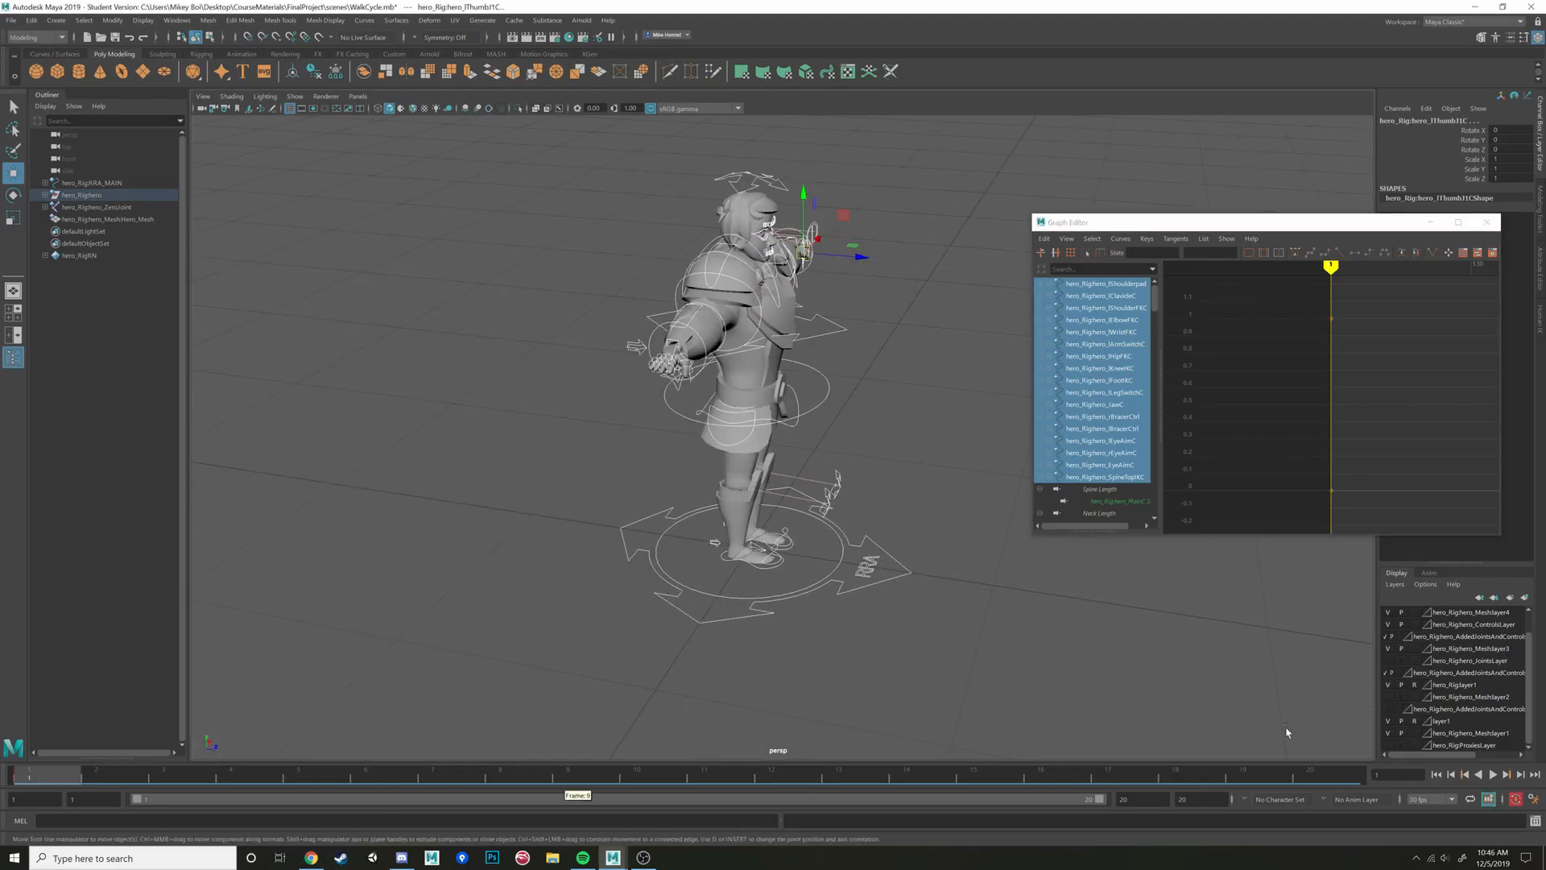
pyautogui.moveTo(313, 860)
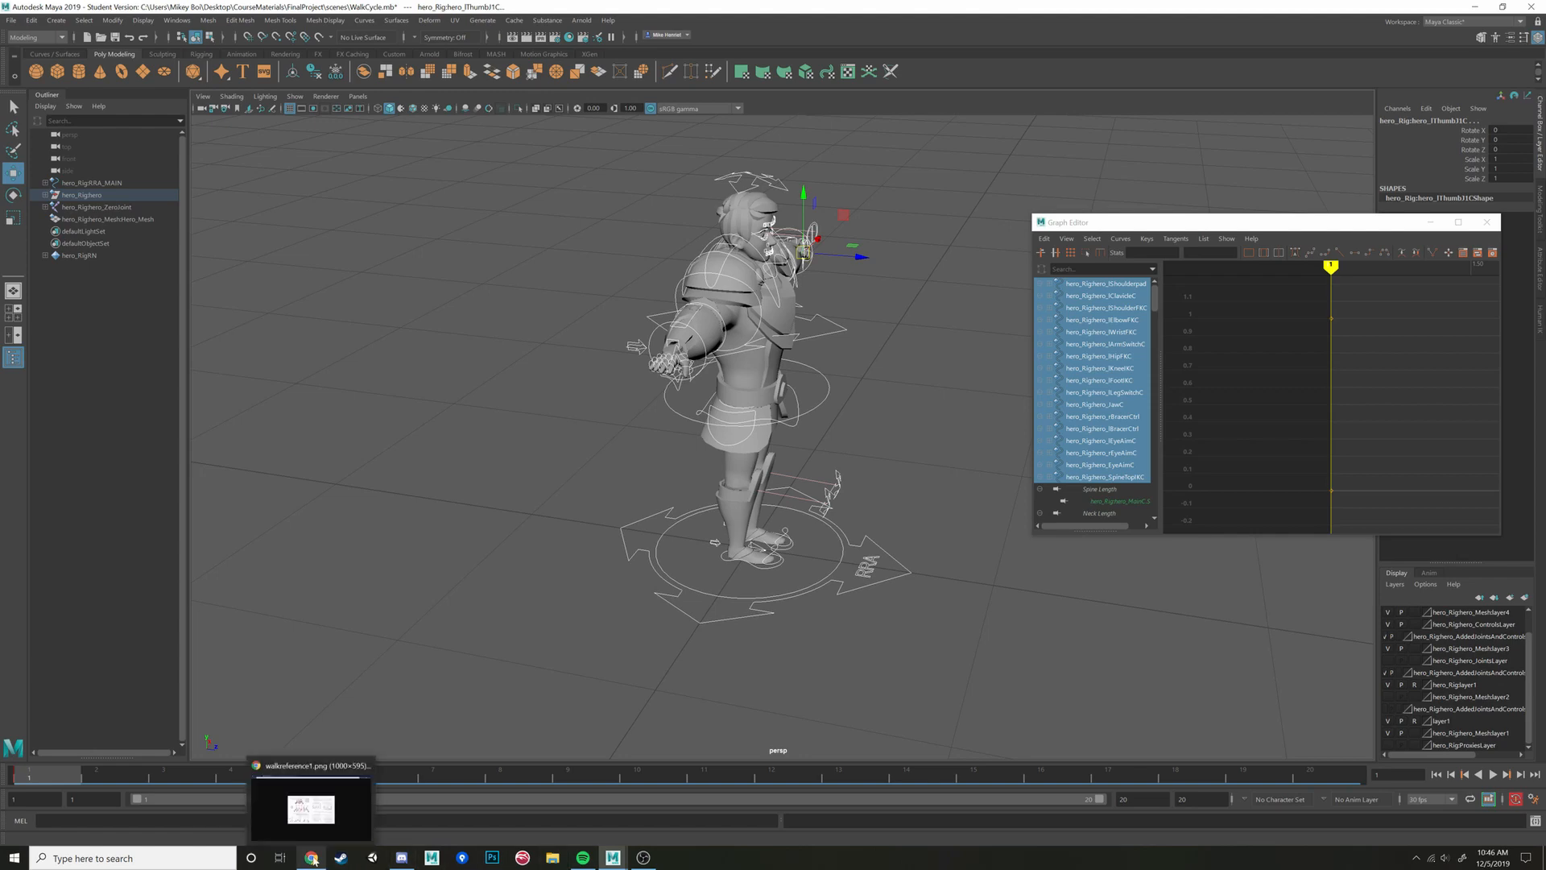
pyautogui.click(313, 859)
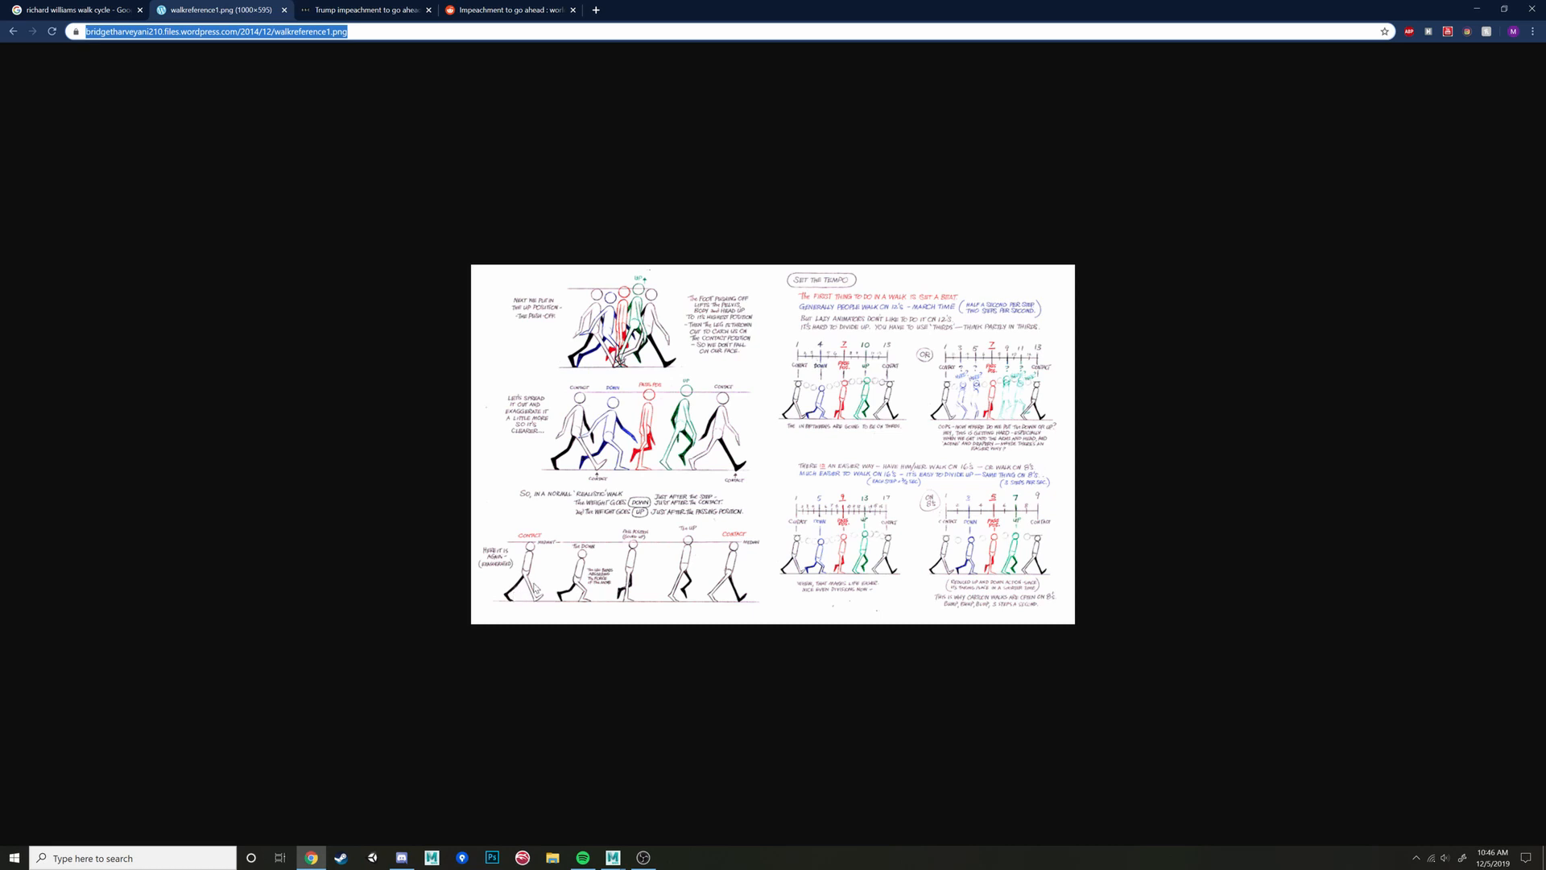
pyautogui.moveTo(613, 858)
pyautogui.click(676, 806)
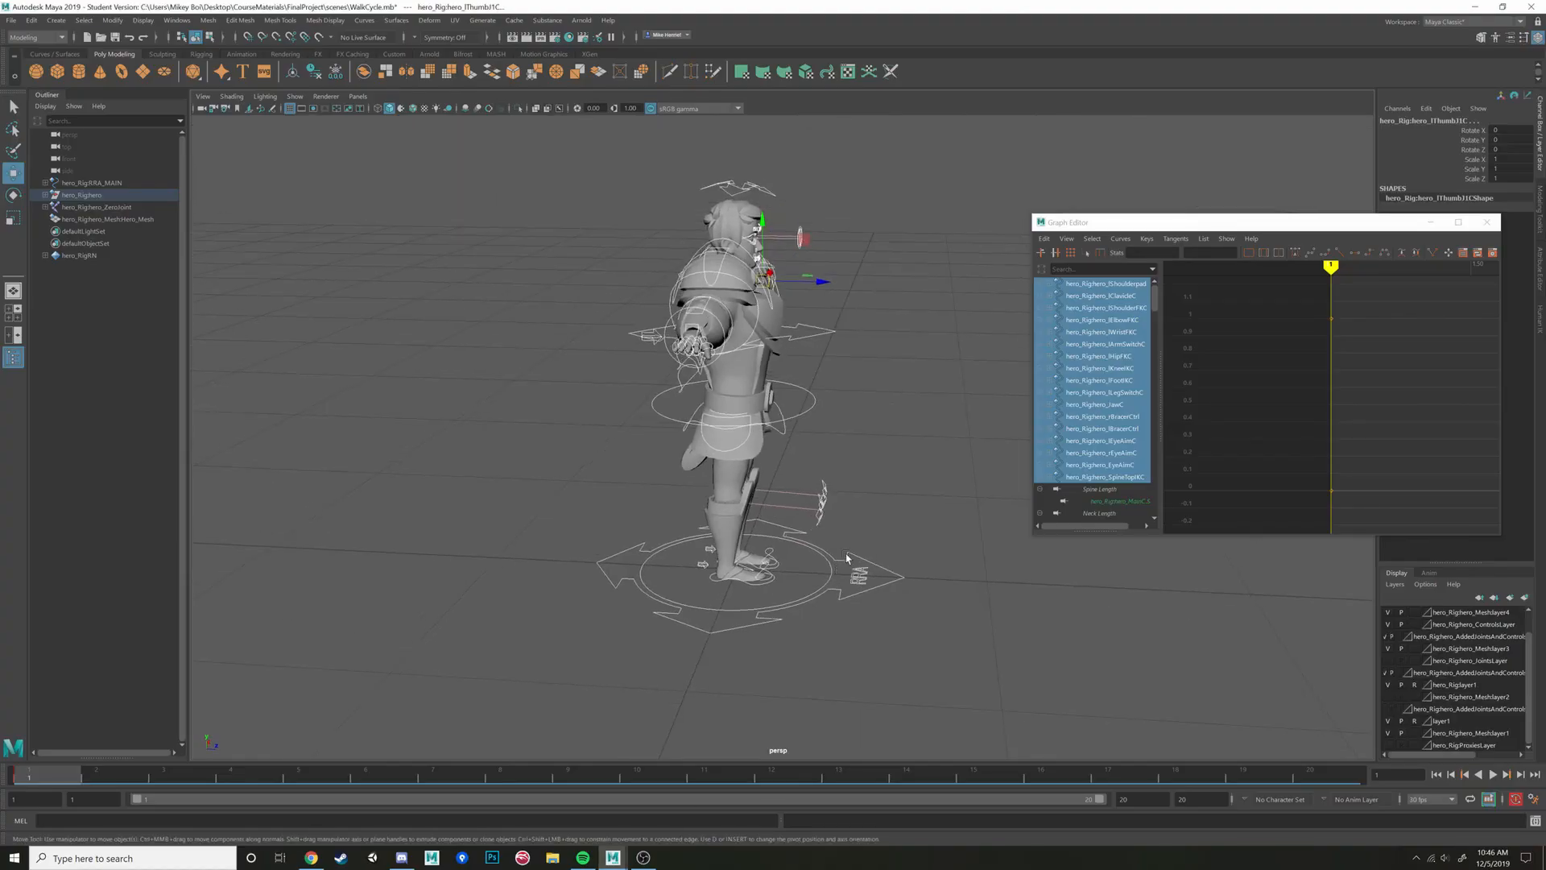
# Move the right foot IK control forward at frame 1, to a Translate Z of about 0.257
pyautogui.scroll(2, 846, 558)
pyautogui.keyDown('alt'); pyautogui.moveTo(751, 628); pyautogui.dragTo(770, 511, button='middle'); pyautogui.keyUp('alt')
pyautogui.click(750, 489)
pyautogui.scroll(2, 777, 471)
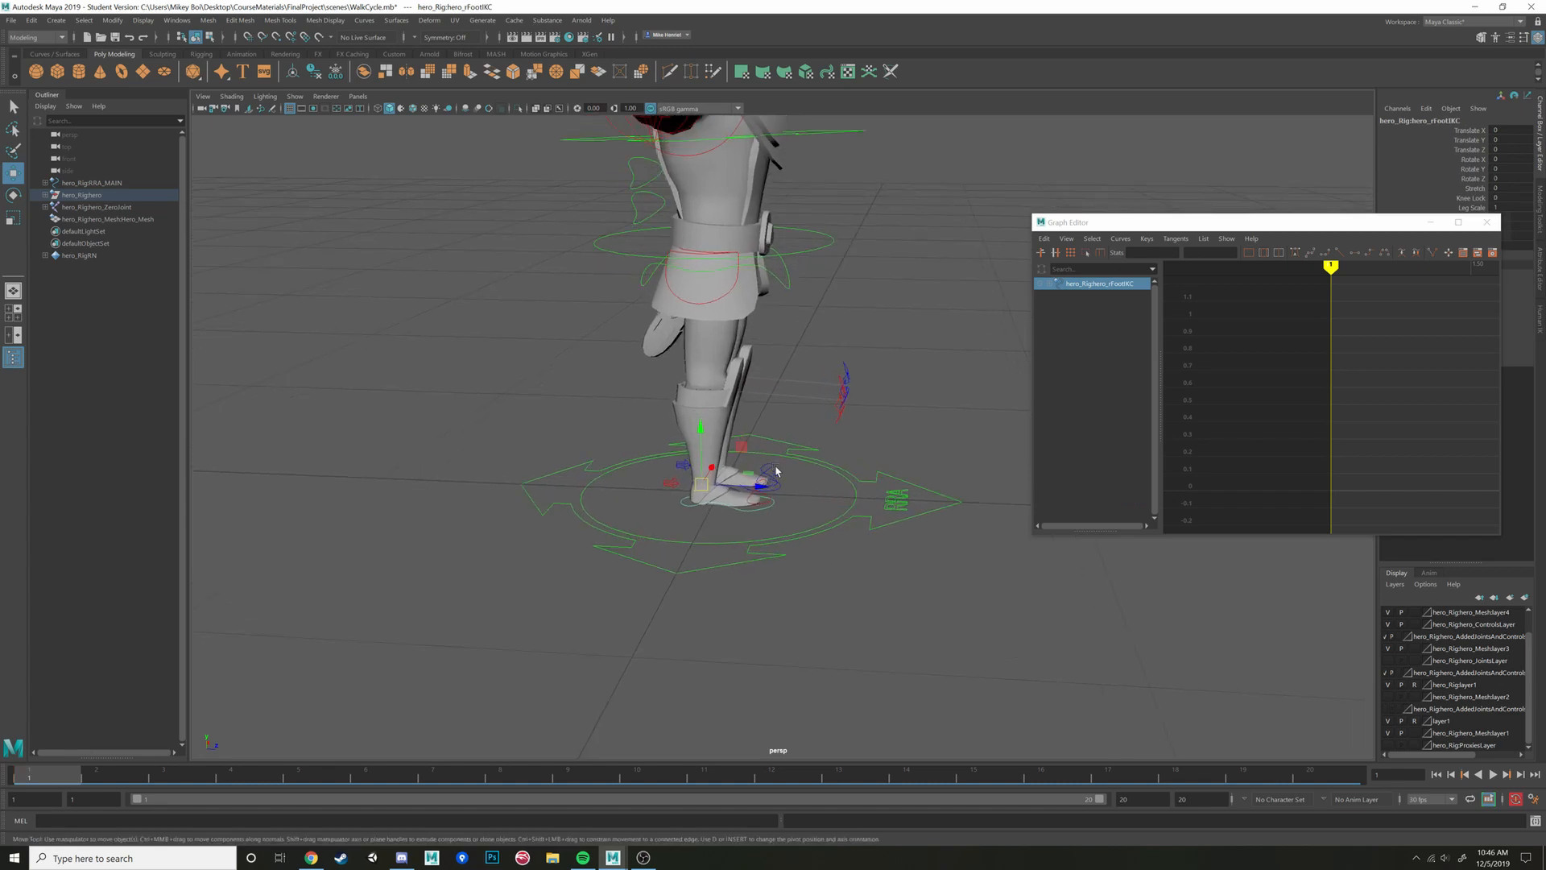
pyautogui.moveTo(741, 448); pyautogui.dragTo(835, 439)
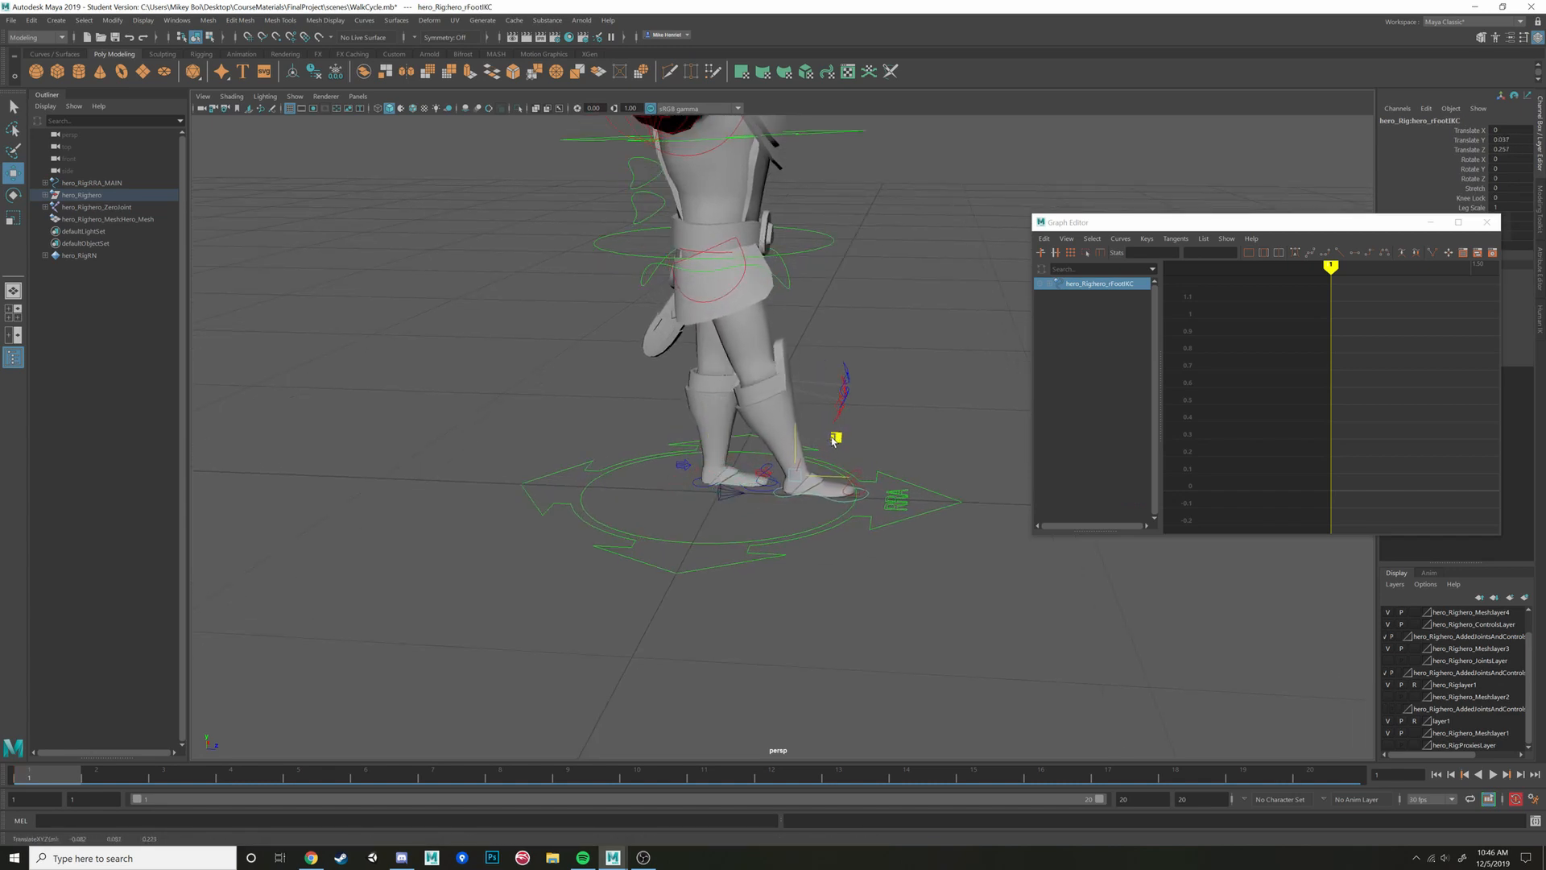
# Lower the hero's root control at frame 1 to a Translate Y of about -0.021
pyautogui.click(833, 244)
pyautogui.moveTo(711, 178); pyautogui.dragTo(713, 195)
pyautogui.keyDown('alt'); pyautogui.moveTo(753, 448); pyautogui.dragTo(790, 423); pyautogui.keyUp('alt')
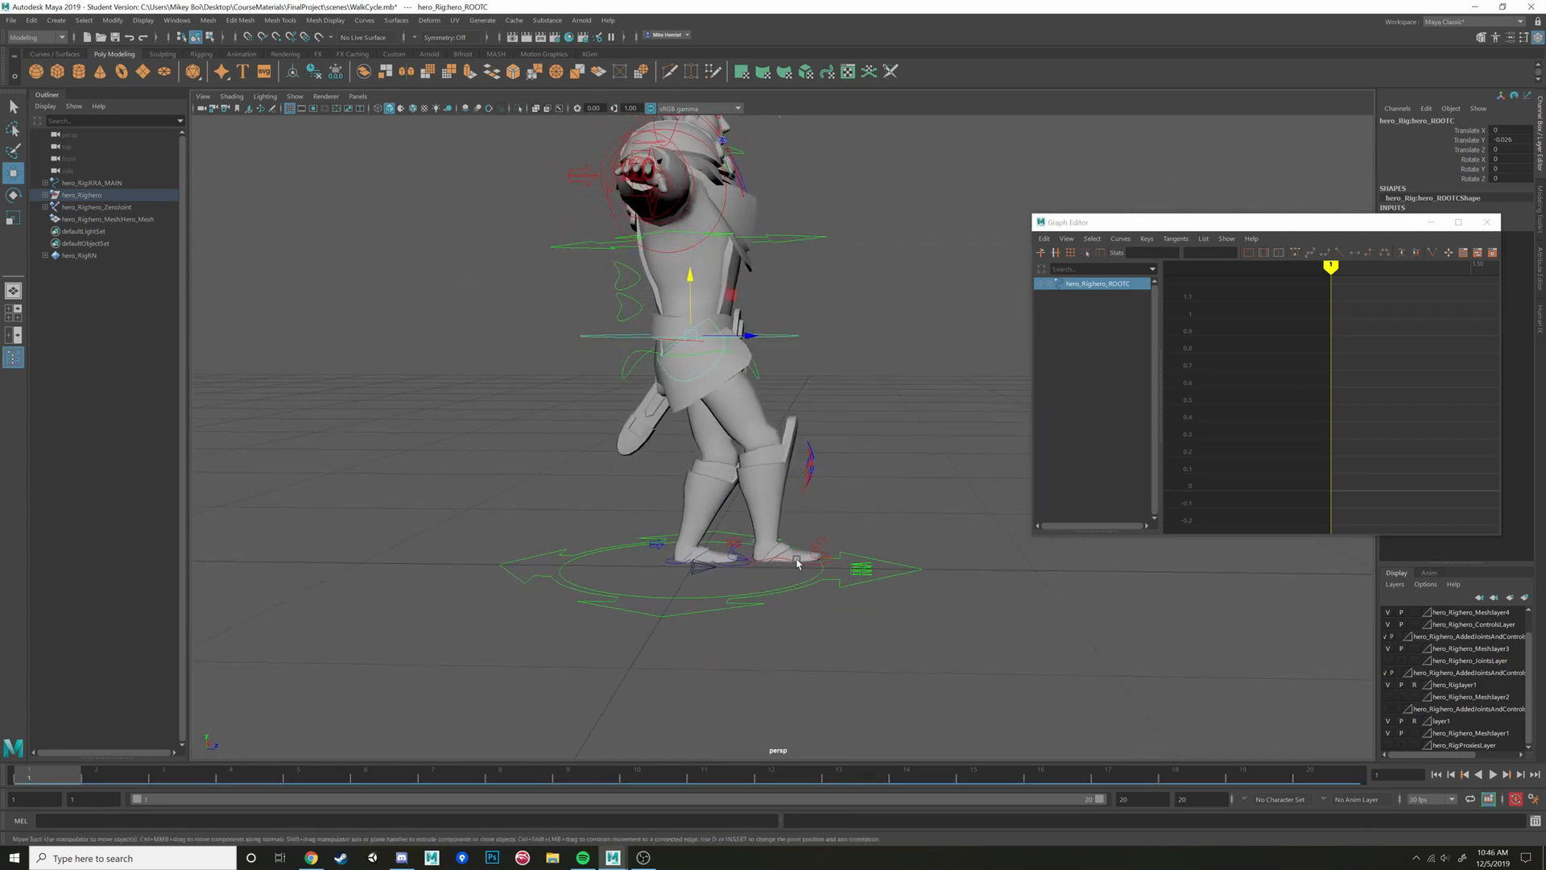
pyautogui.moveTo(690, 275); pyautogui.dragTo(691, 272)
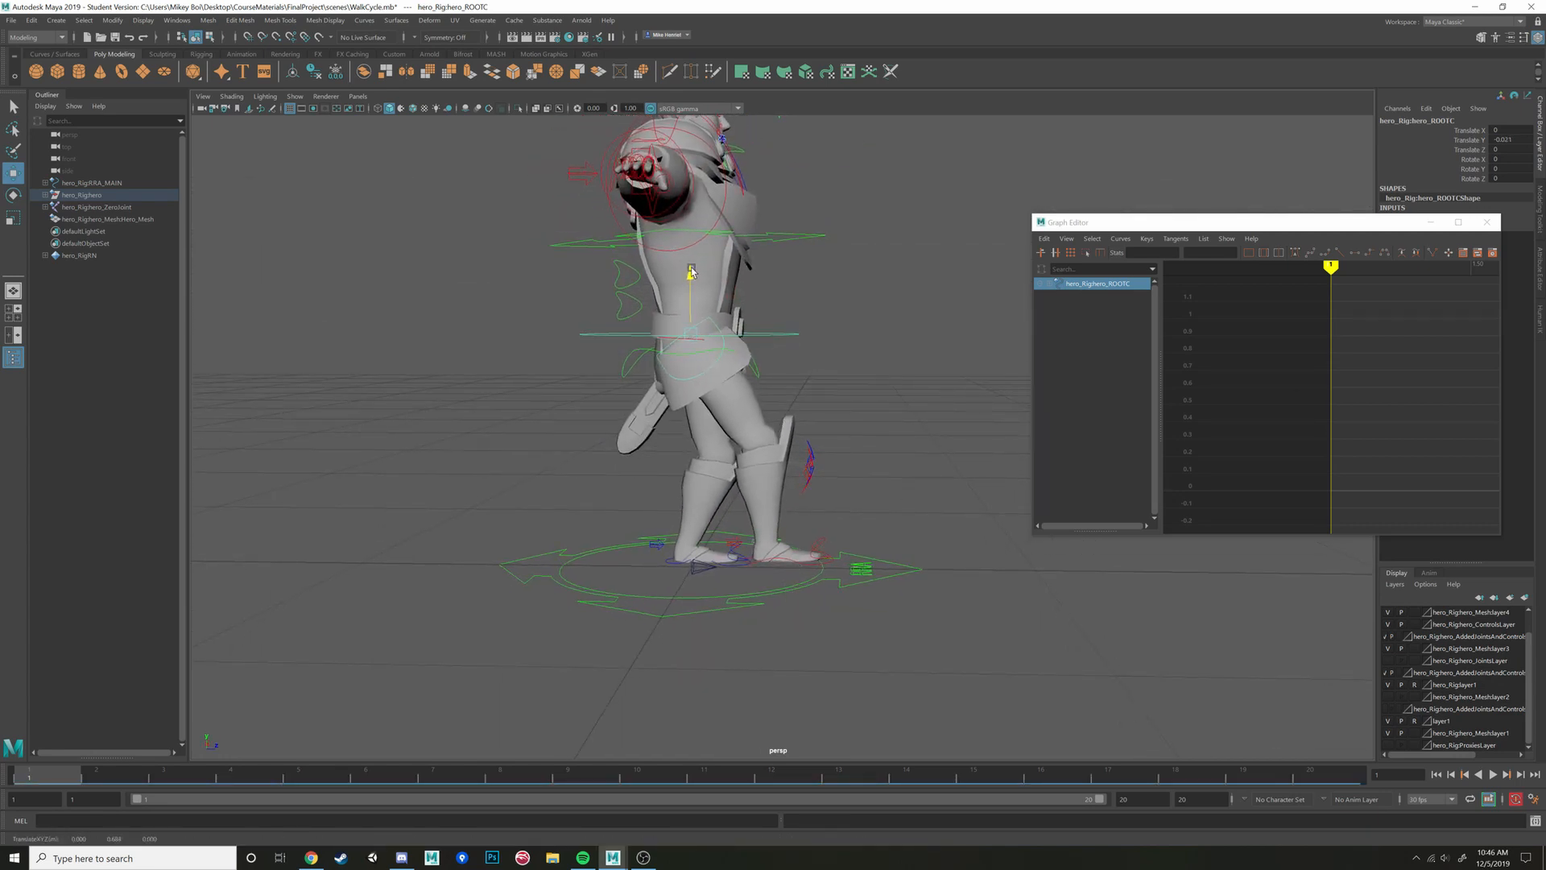
# Lower the right foot IK control to the ground at frame 1, and lower the root control further to bend the knees
pyautogui.click(781, 562)
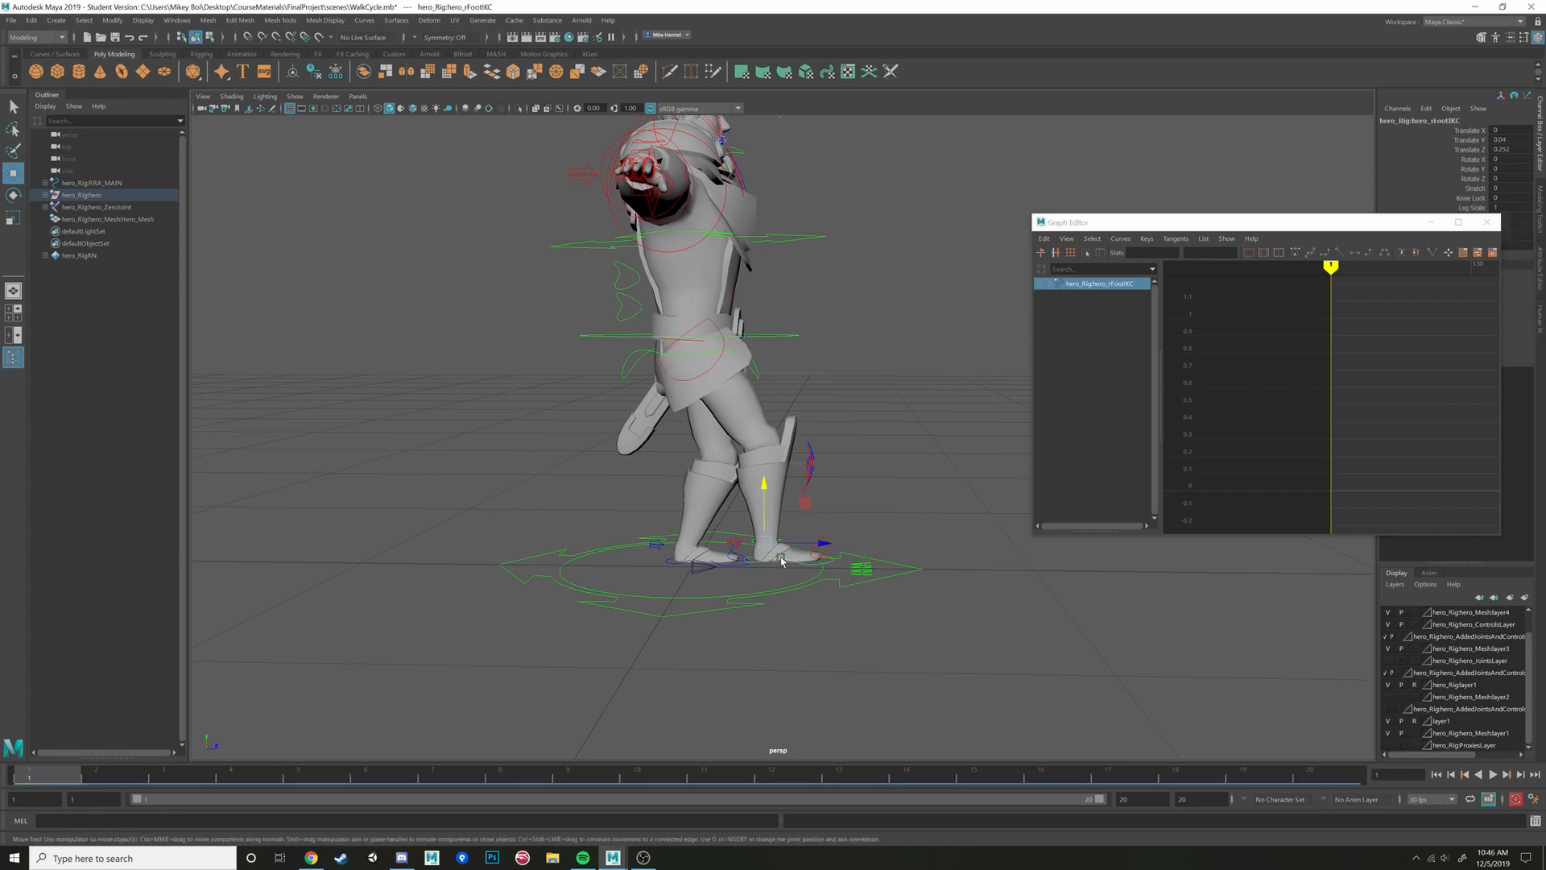
pyautogui.moveTo(804, 503)
pyautogui.mouseDown()
pyautogui.moveTo(815, 511)
pyautogui.moveTo(798, 511)
pyautogui.mouseUp()
pyautogui.click(783, 342)
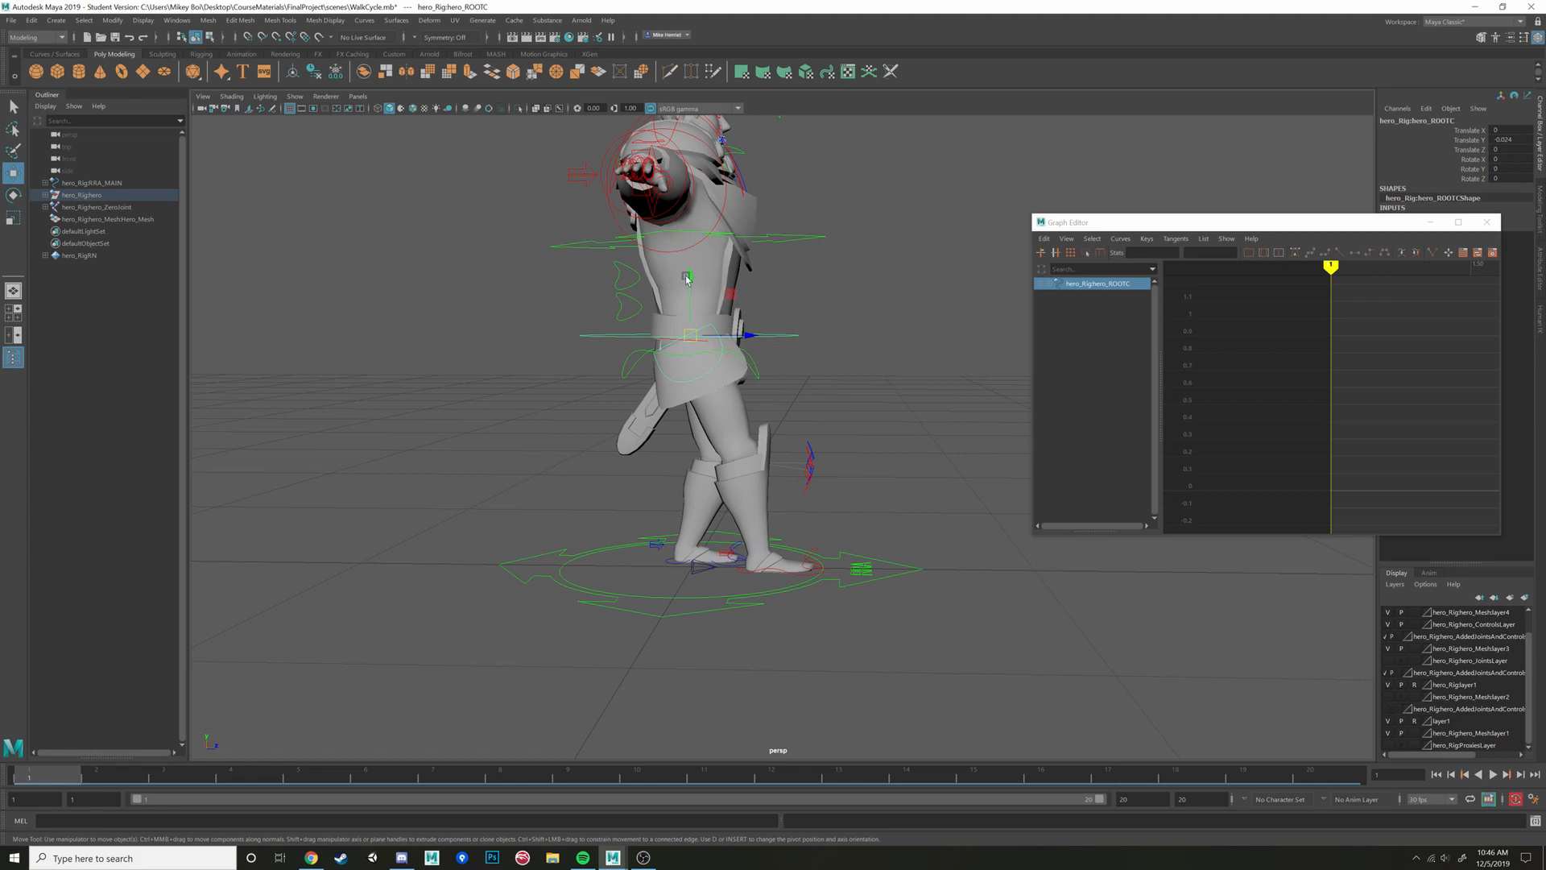
pyautogui.moveTo(687, 278); pyautogui.dragTo(688, 291)
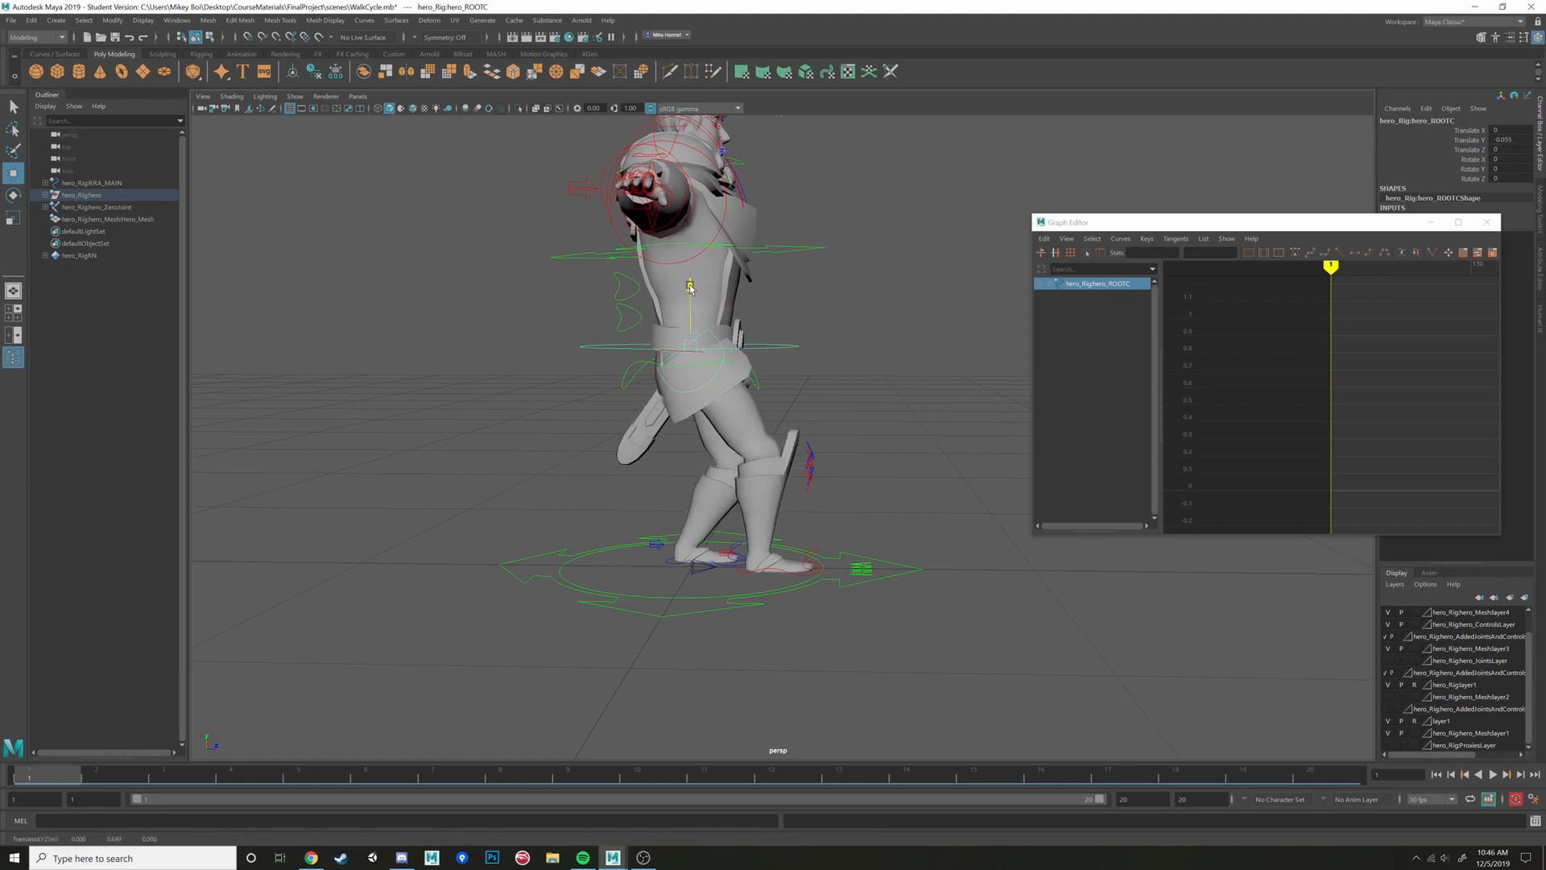
# Move the right foot IK control further forward and rotate it about -20 degrees on X so the toes lift off the ground
pyautogui.click(794, 572)
pyautogui.moveTo(807, 556); pyautogui.dragTo(838, 555)
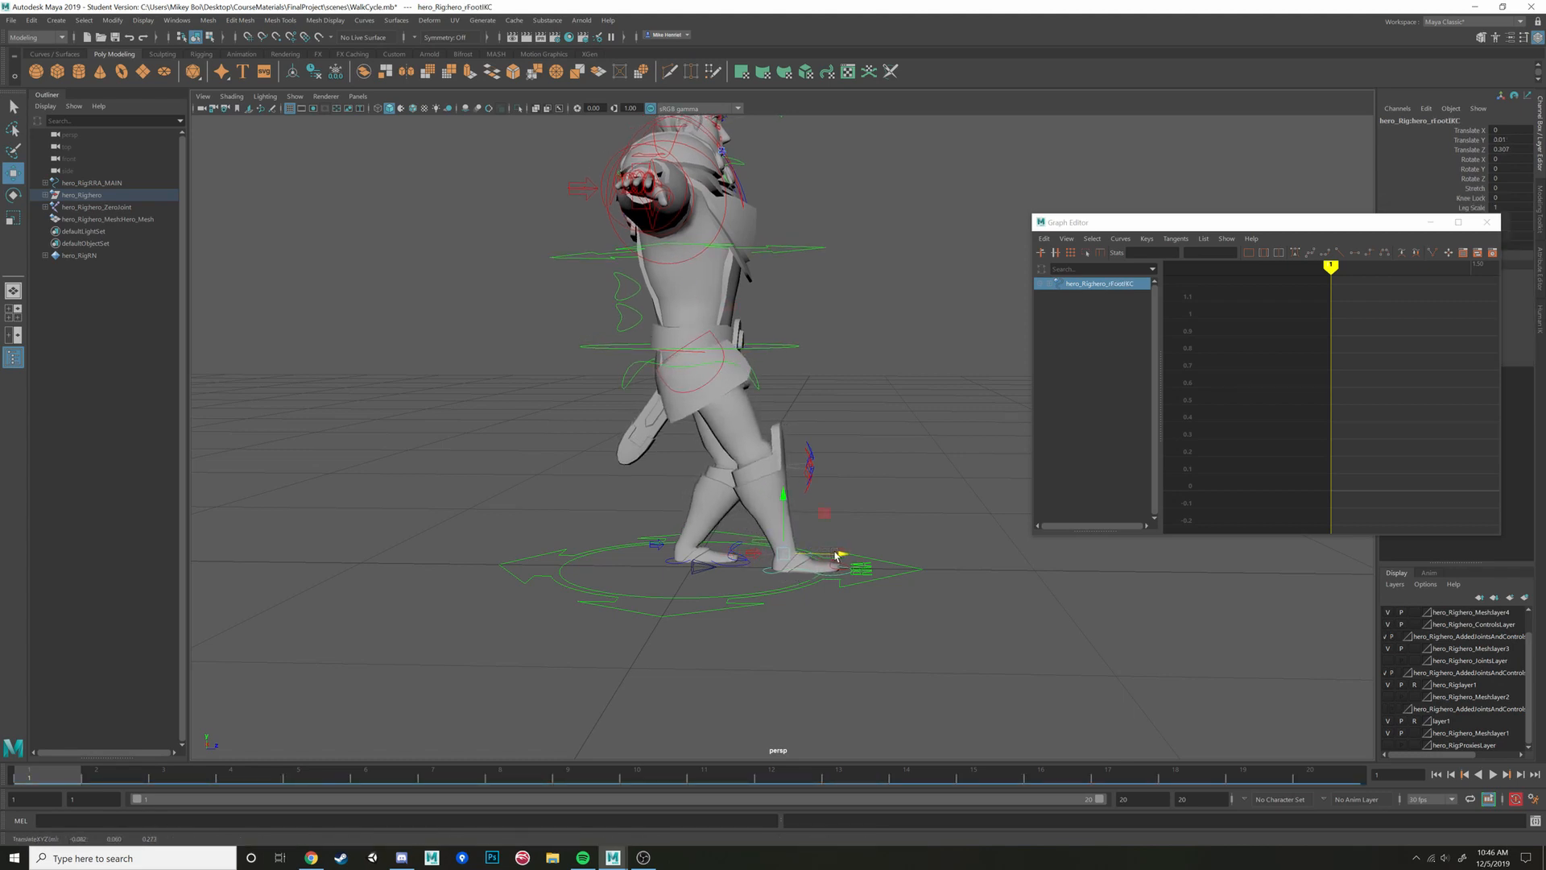
pyautogui.press('e')
pyautogui.moveTo(803, 502); pyautogui.dragTo(784, 436)
pyautogui.press('w')
pyautogui.keyDown('alt'); pyautogui.moveTo(785, 437); pyautogui.dragTo(783, 463); pyautogui.keyUp('alt')
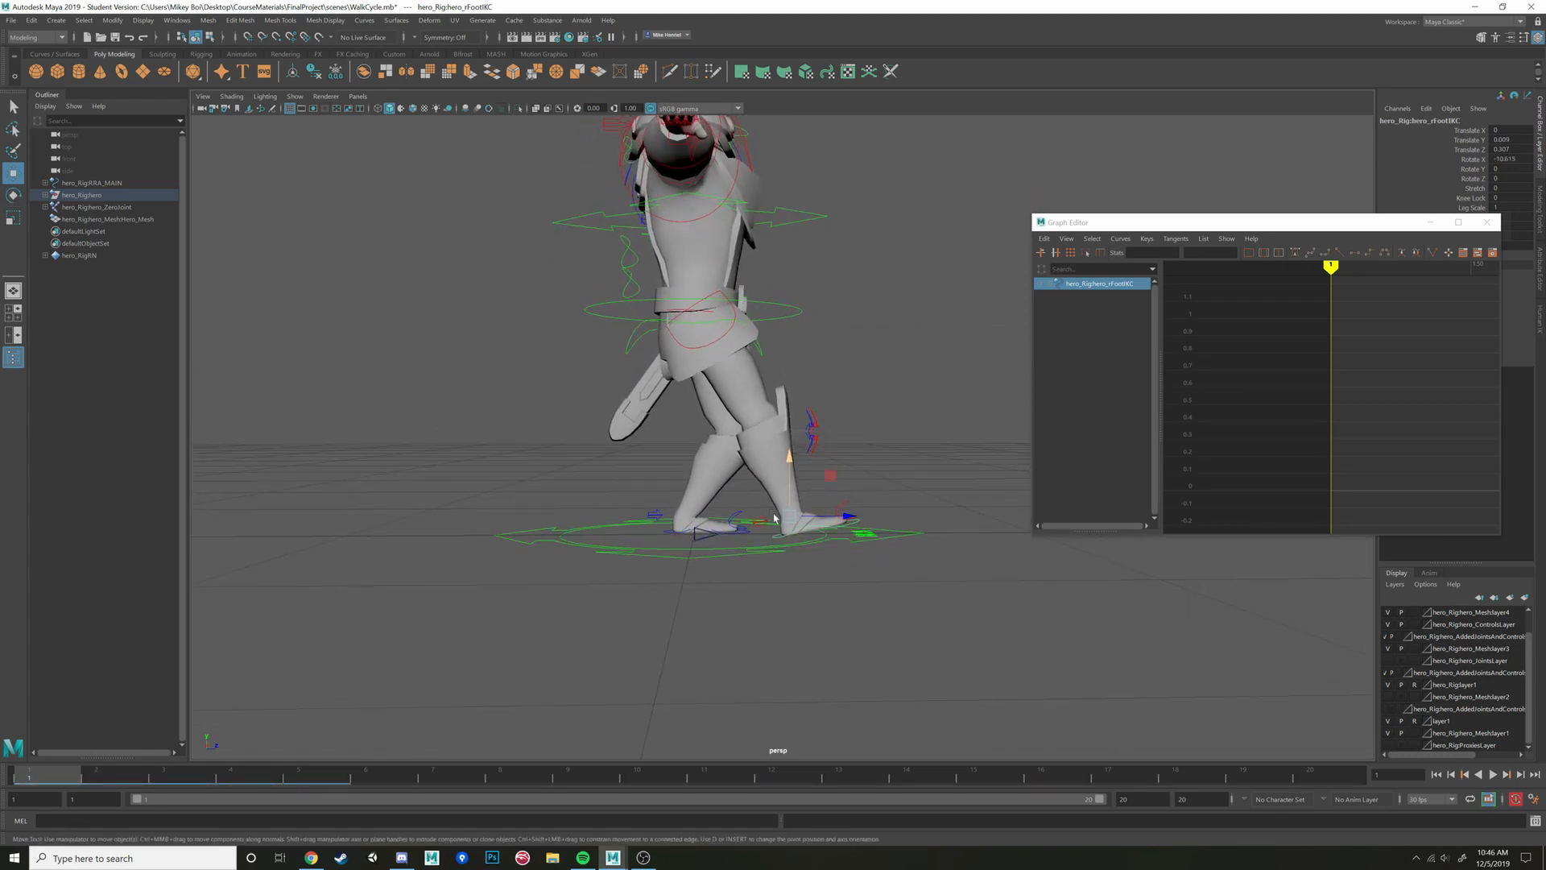
# Move the left foot IK control back to a Translate Z of about -0.224, and compare the pose with the walk reference in Chrome
pyautogui.click(666, 533)
pyautogui.moveTo(740, 514); pyautogui.dragTo(663, 519)
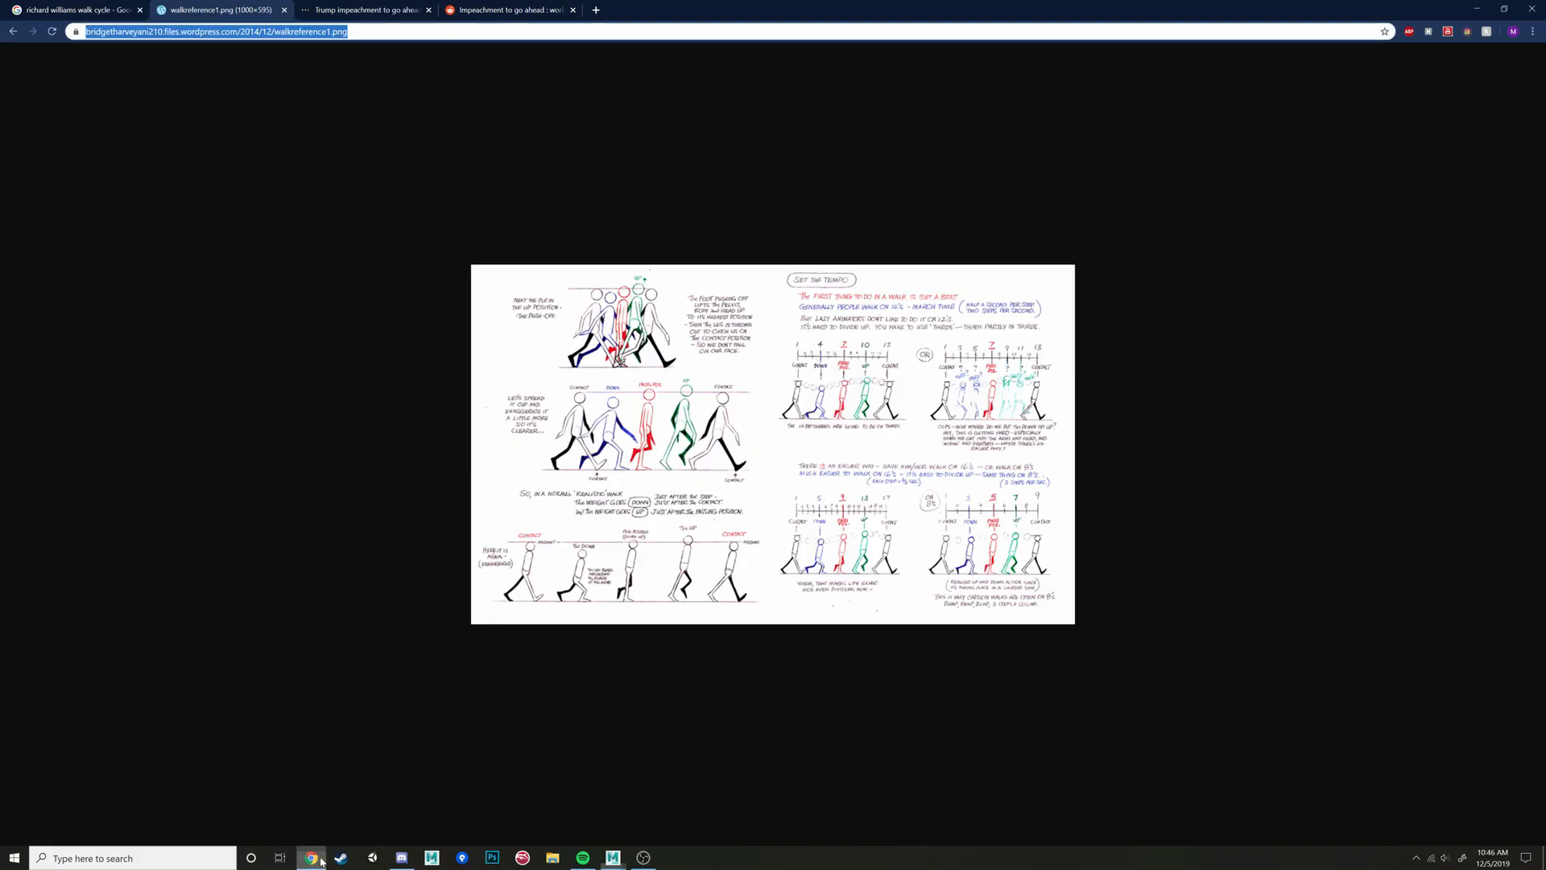
pyautogui.click(311, 857)
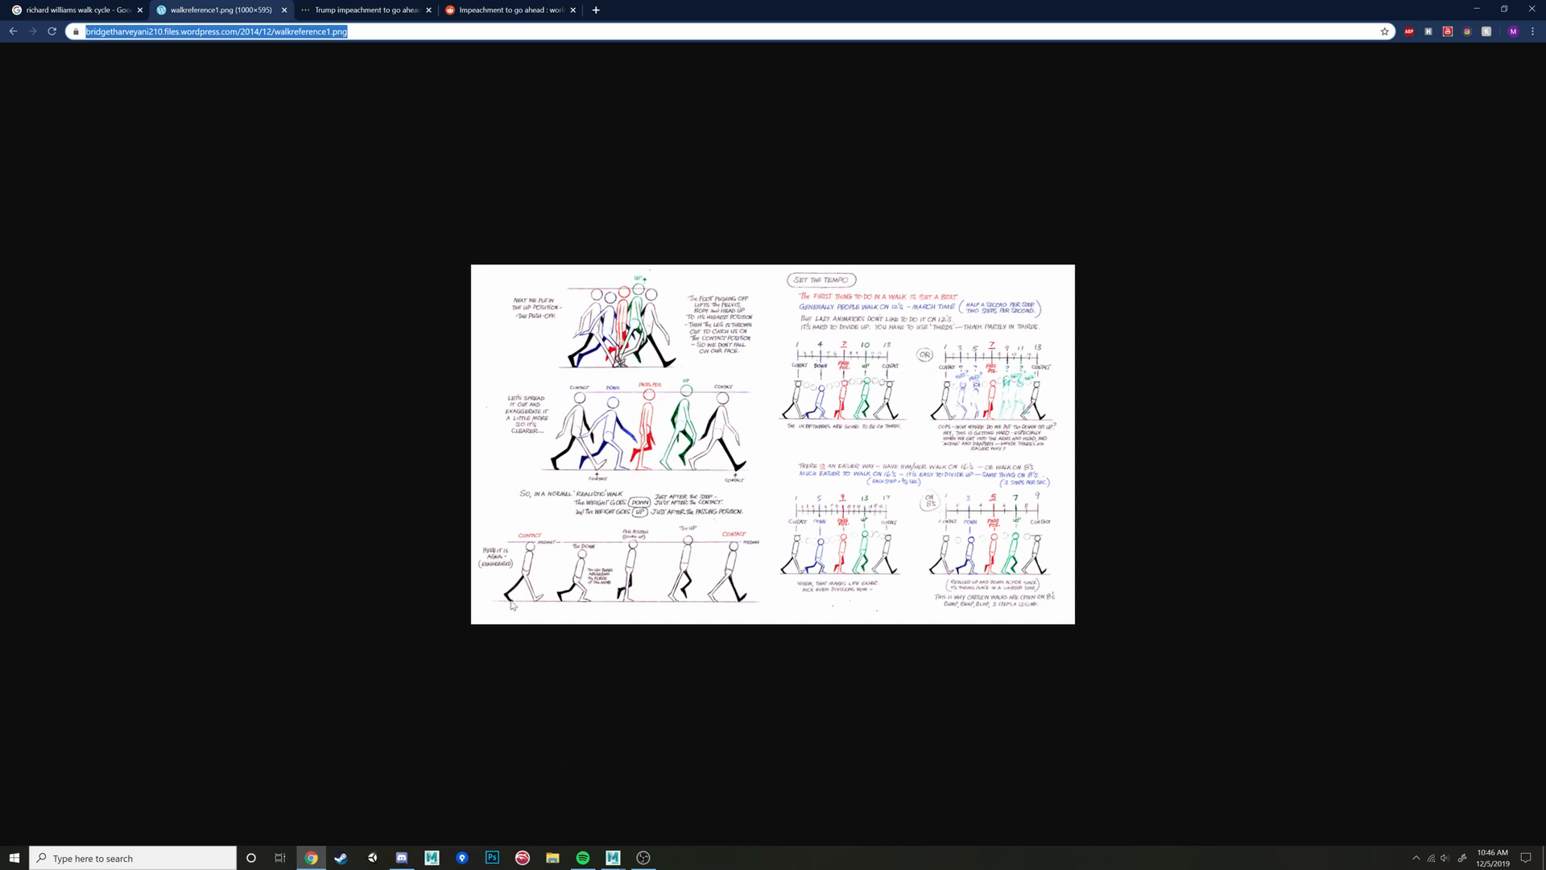
pyautogui.click(613, 857)
pyautogui.click(677, 806)
# Move the Graph Editor clear of the channel values and set the left foot's Heel Ball to 4
pyautogui.moveTo(1442, 222); pyautogui.dragTo(1359, 376)
pyautogui.click(1474, 227)
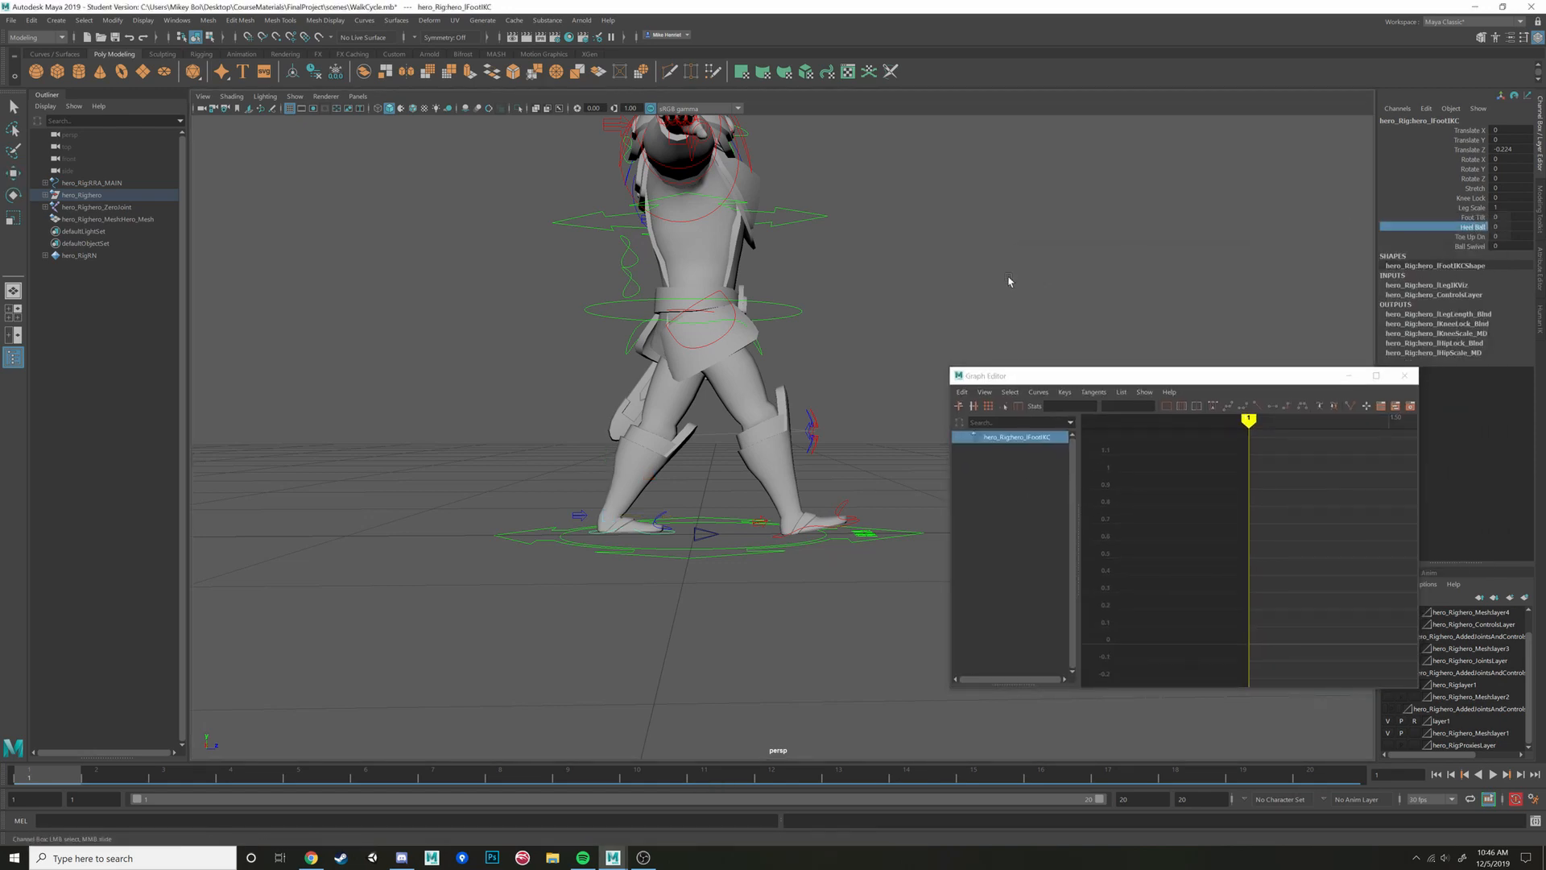
pyautogui.moveTo(1010, 281); pyautogui.dragTo(1029, 279, button='middle')
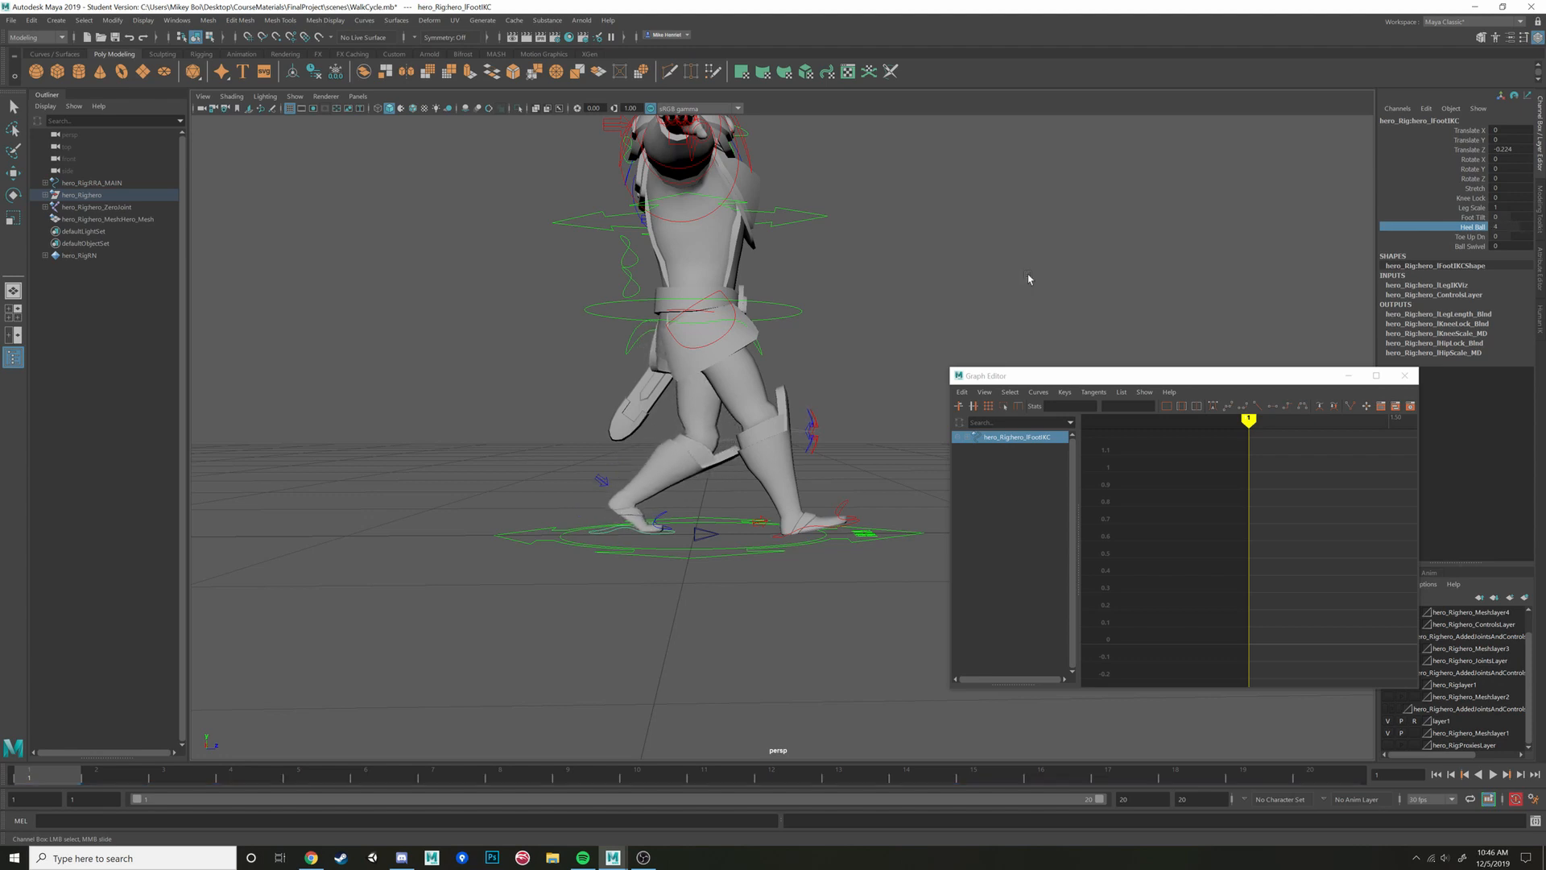
# Move the left foot IK control further back to a Translate Z of about -0.341, checking the walk reference in Chrome
pyautogui.press('w')
pyautogui.moveTo(669, 520)
pyautogui.mouseDown()
pyautogui.moveTo(625, 528)
pyautogui.moveTo(743, 421)
pyautogui.moveTo(713, 507)
pyautogui.moveTo(661, 502)
pyautogui.moveTo(673, 498)
pyautogui.mouseUp()
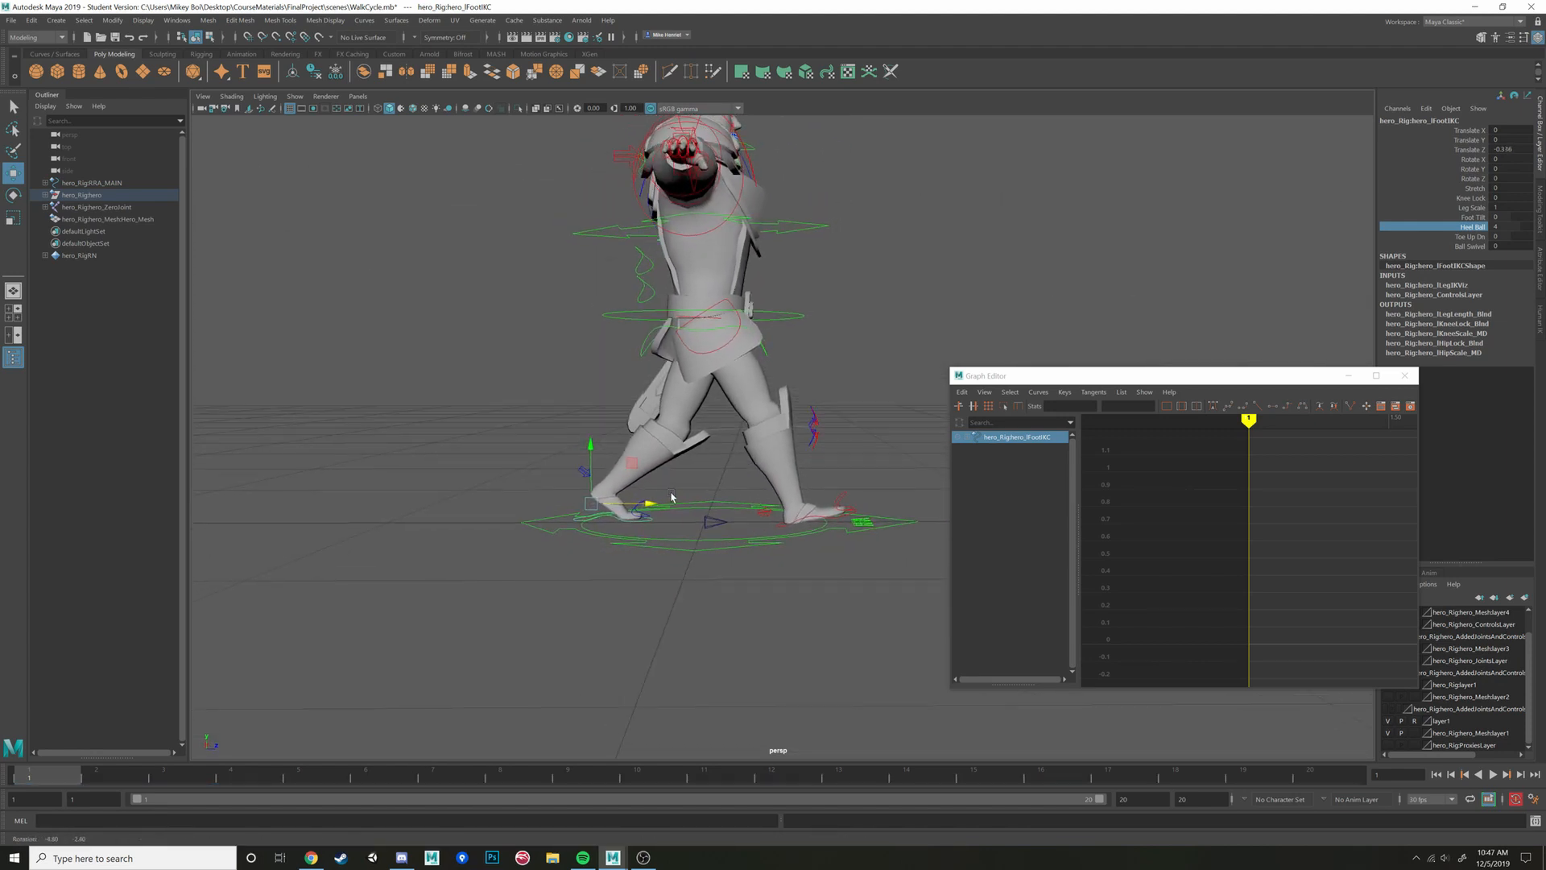
pyautogui.keyDown('alt'); pyautogui.moveTo(673, 499); pyautogui.dragTo(717, 485, button='middle'); pyautogui.keyUp('alt')
pyautogui.click(311, 857)
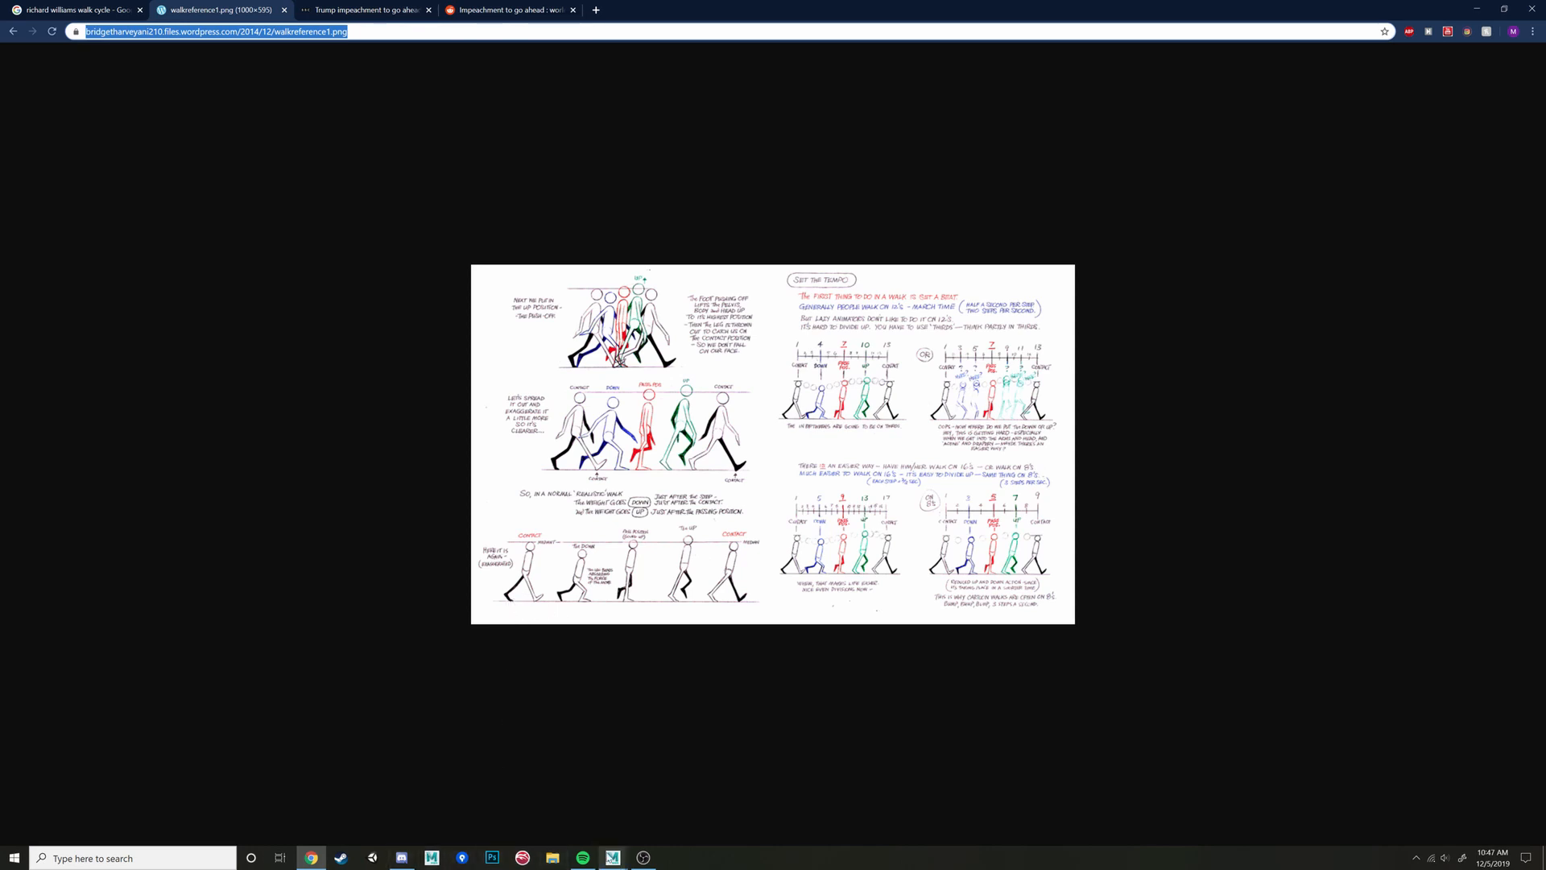
pyautogui.moveTo(613, 857)
pyautogui.click(682, 805)
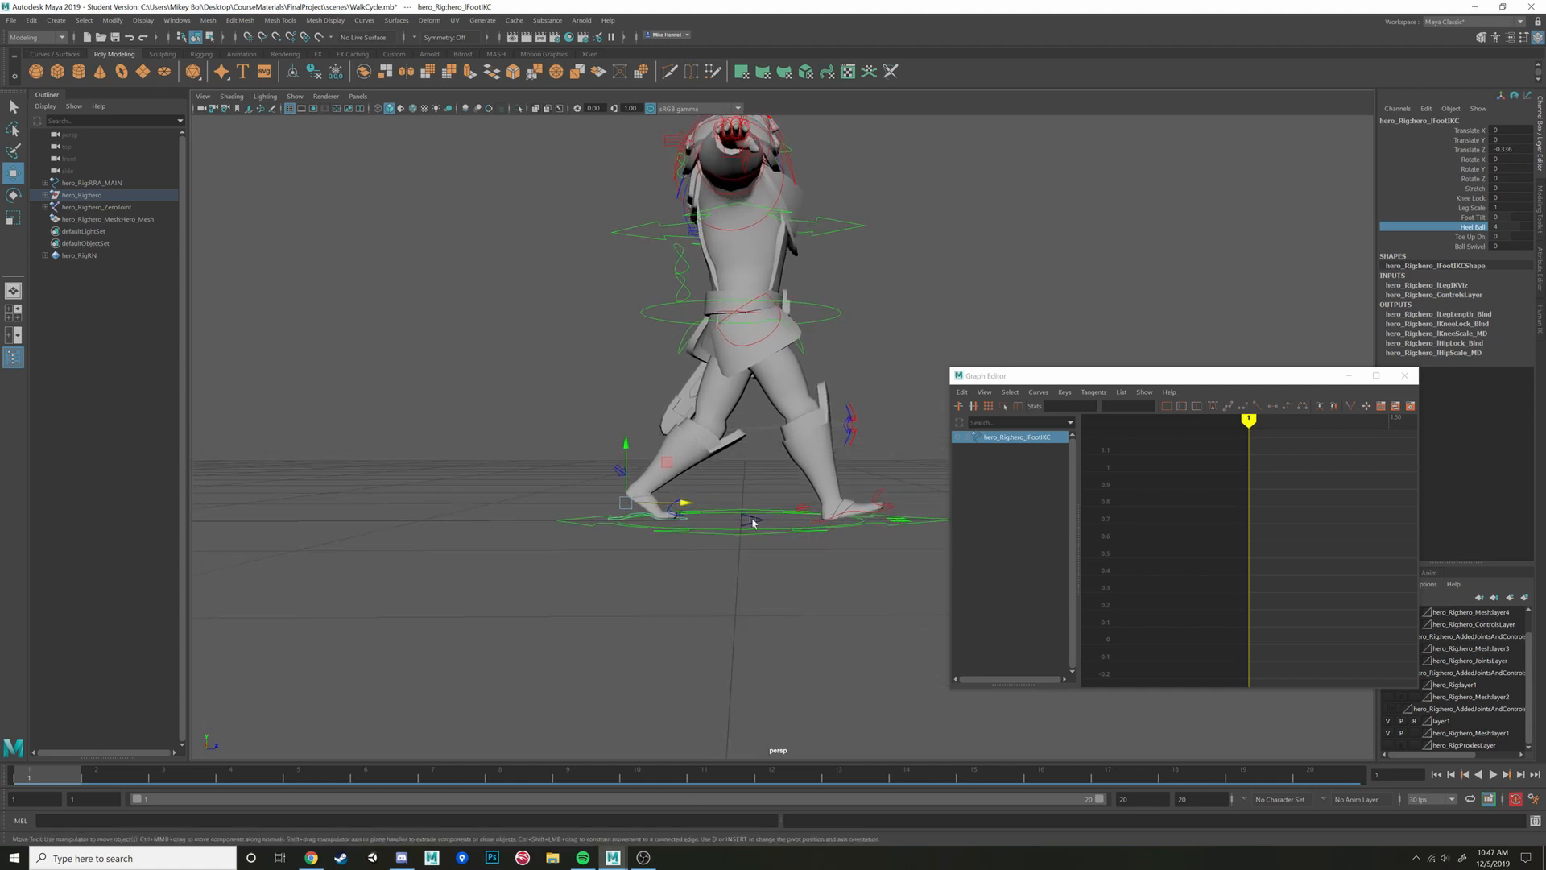
pyautogui.moveTo(684, 509); pyautogui.dragTo(682, 509)
# Select all of the hero's controls together and set a key on them at frame 1
pyautogui.keyDown('alt'); pyautogui.moveTo(845, 320); pyautogui.dragTo(712, 254); pyautogui.keyUp('alt')
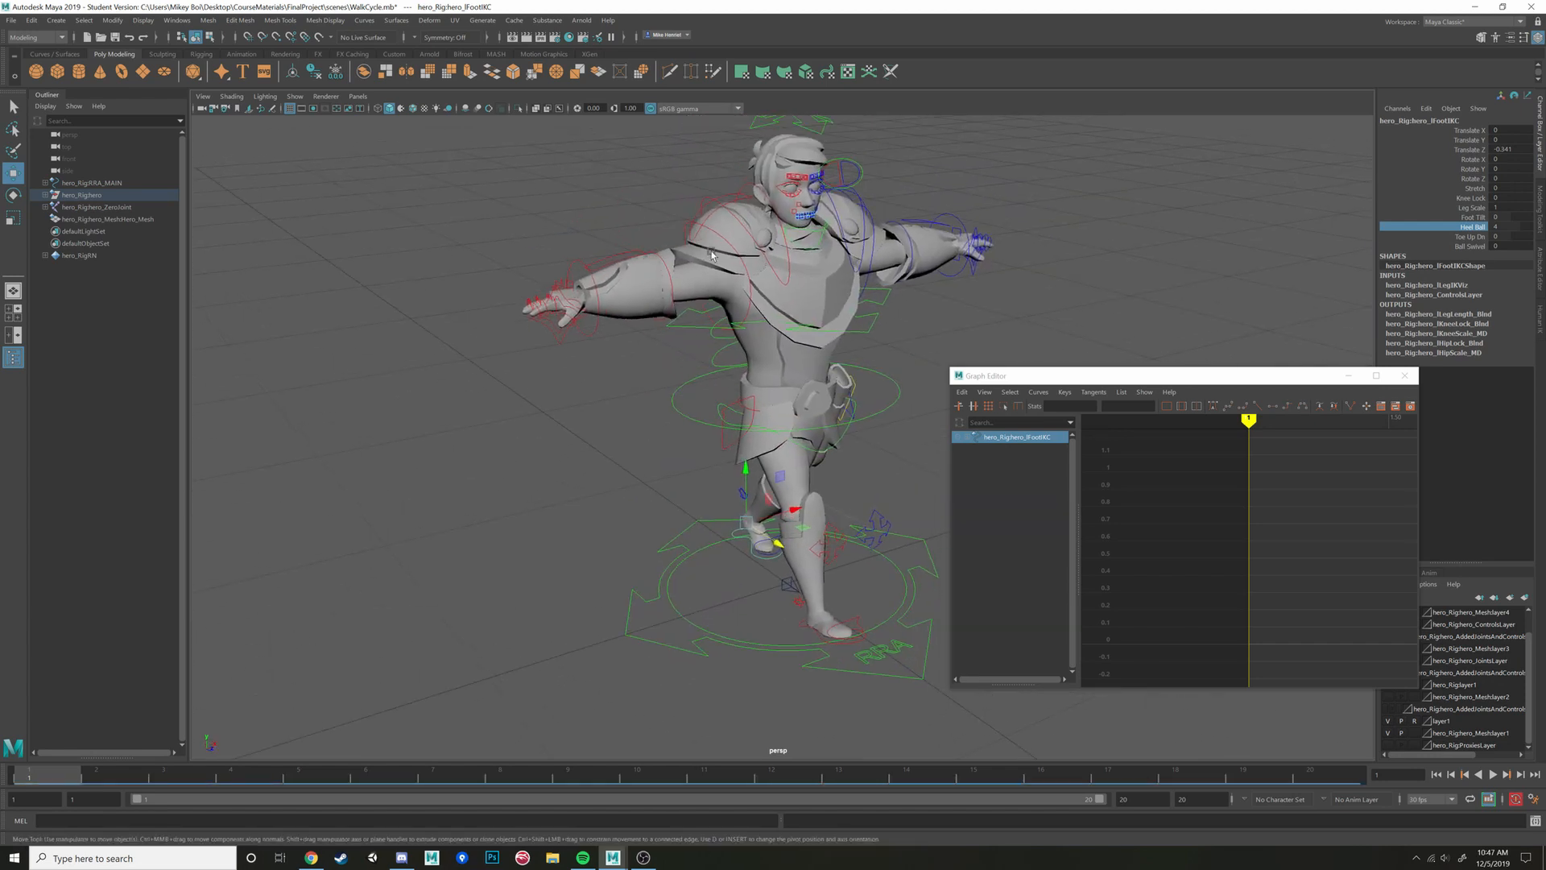
pyautogui.click(723, 264)
pyautogui.scroll(-5, 723, 264)
pyautogui.keyDown('alt'); pyautogui.moveTo(636, 287); pyautogui.dragTo(930, 631); pyautogui.keyUp('alt')
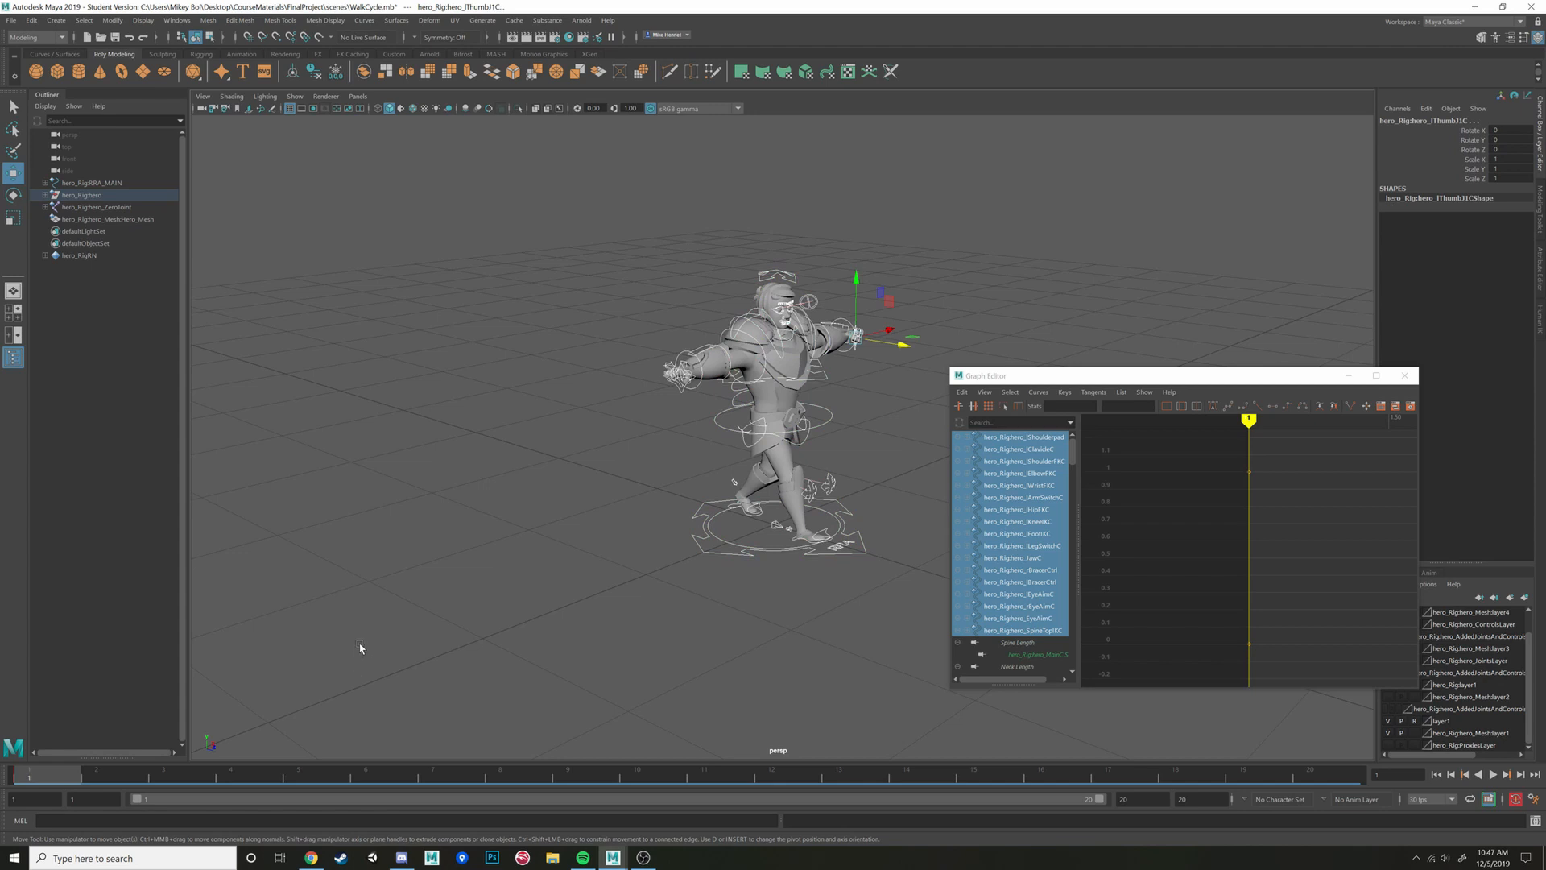
pyautogui.press('s')
pyautogui.keyDown('alt'); pyautogui.moveTo(387, 666); pyautogui.dragTo(434, 672); pyautogui.keyUp('alt')
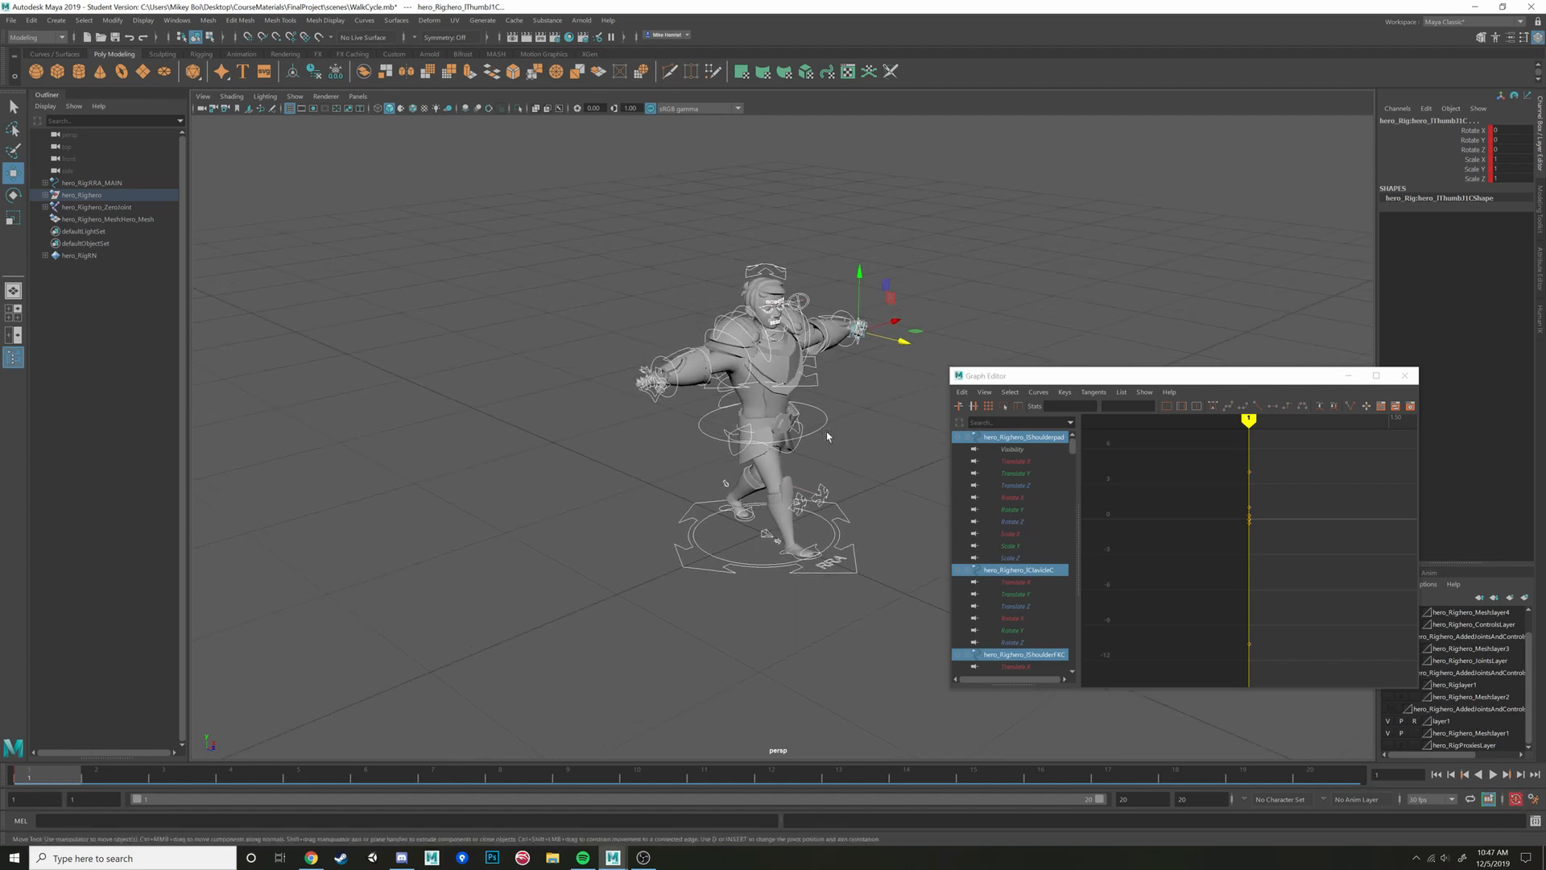
# Select the right shoulder FK control and save the scene, accepting the Student Version notice
pyautogui.scroll(5, 715, 398)
pyautogui.keyDown('alt'); pyautogui.moveTo(714, 398); pyautogui.dragTo(420, 234); pyautogui.keyUp('alt')
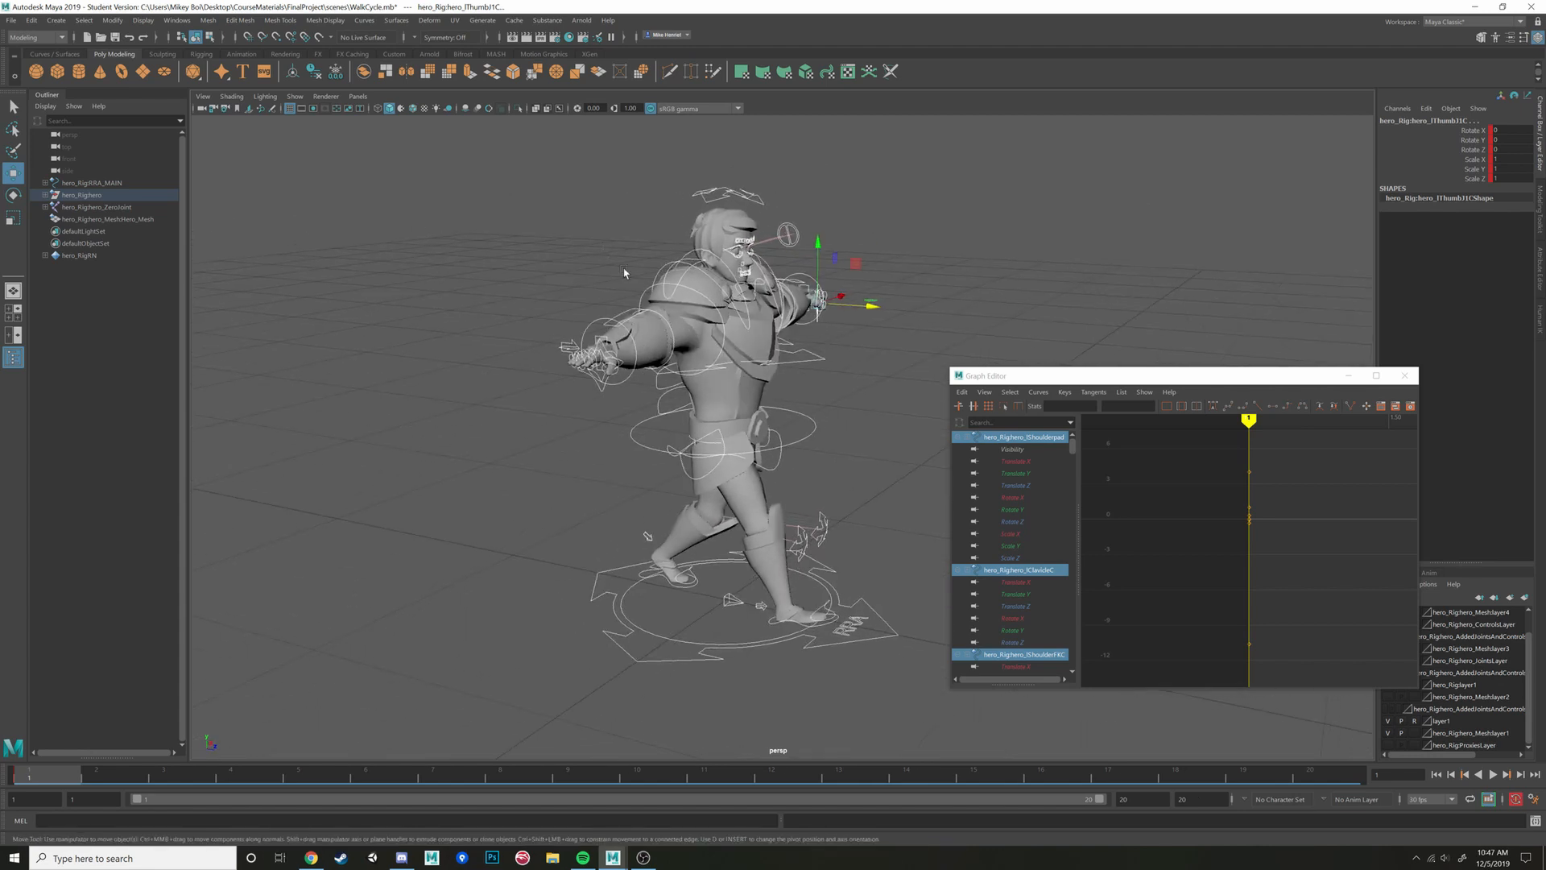
pyautogui.click(648, 292)
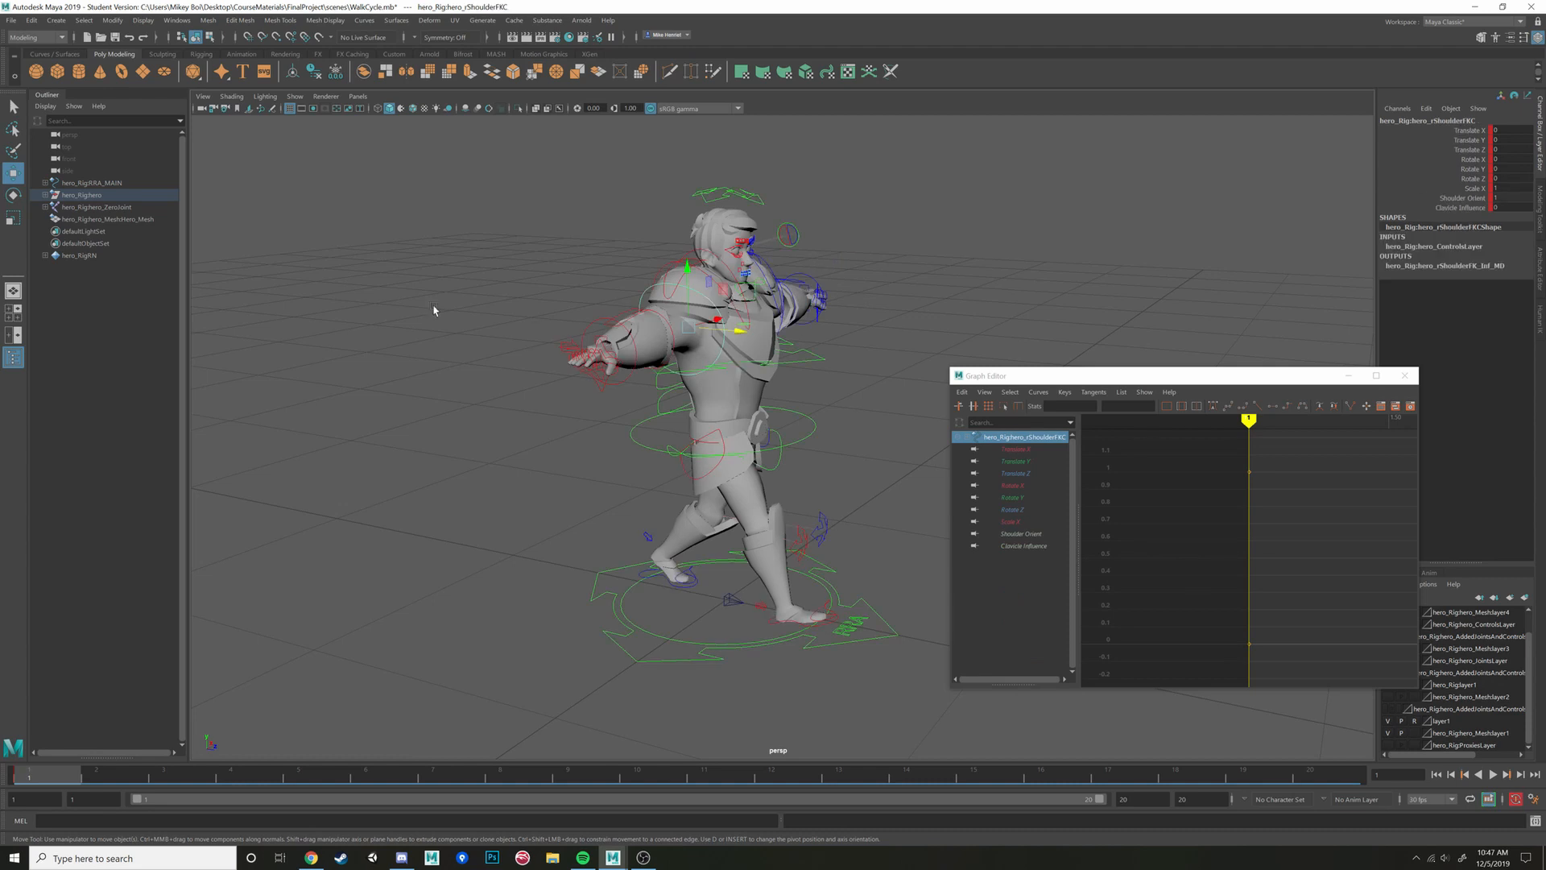
pyautogui.press('q')
pyautogui.hotkey('ctrl', 's')
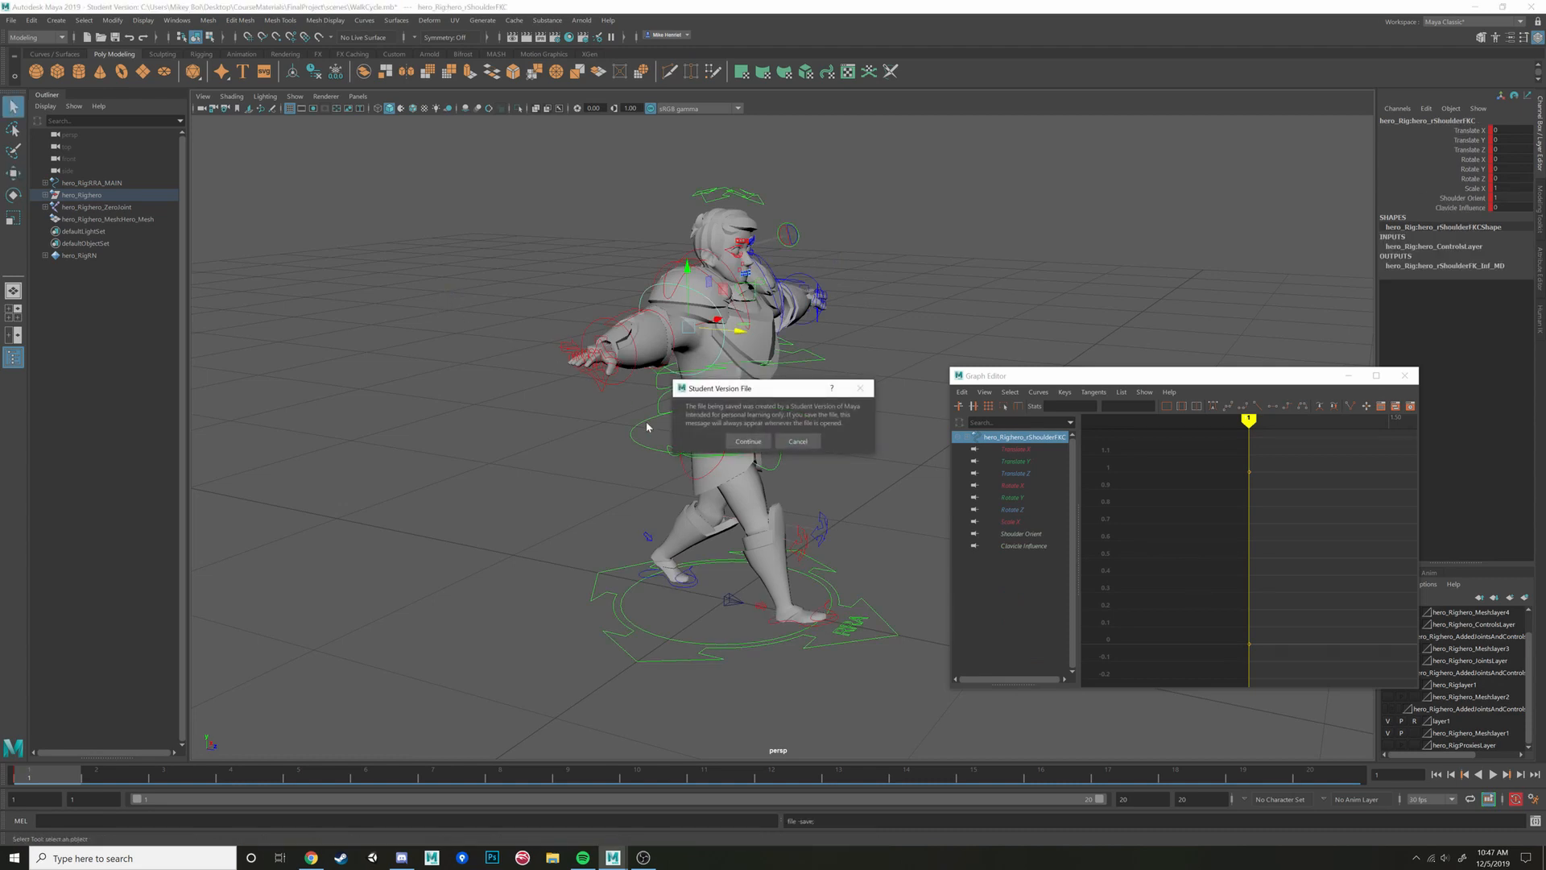
pyautogui.keyDown('alt'); pyautogui.moveTo(729, 419); pyautogui.dragTo(797, 425); pyautogui.keyUp('alt')
# Rotate the right shoulder FK control to bring the right arm down beside the body
pyautogui.press('e')
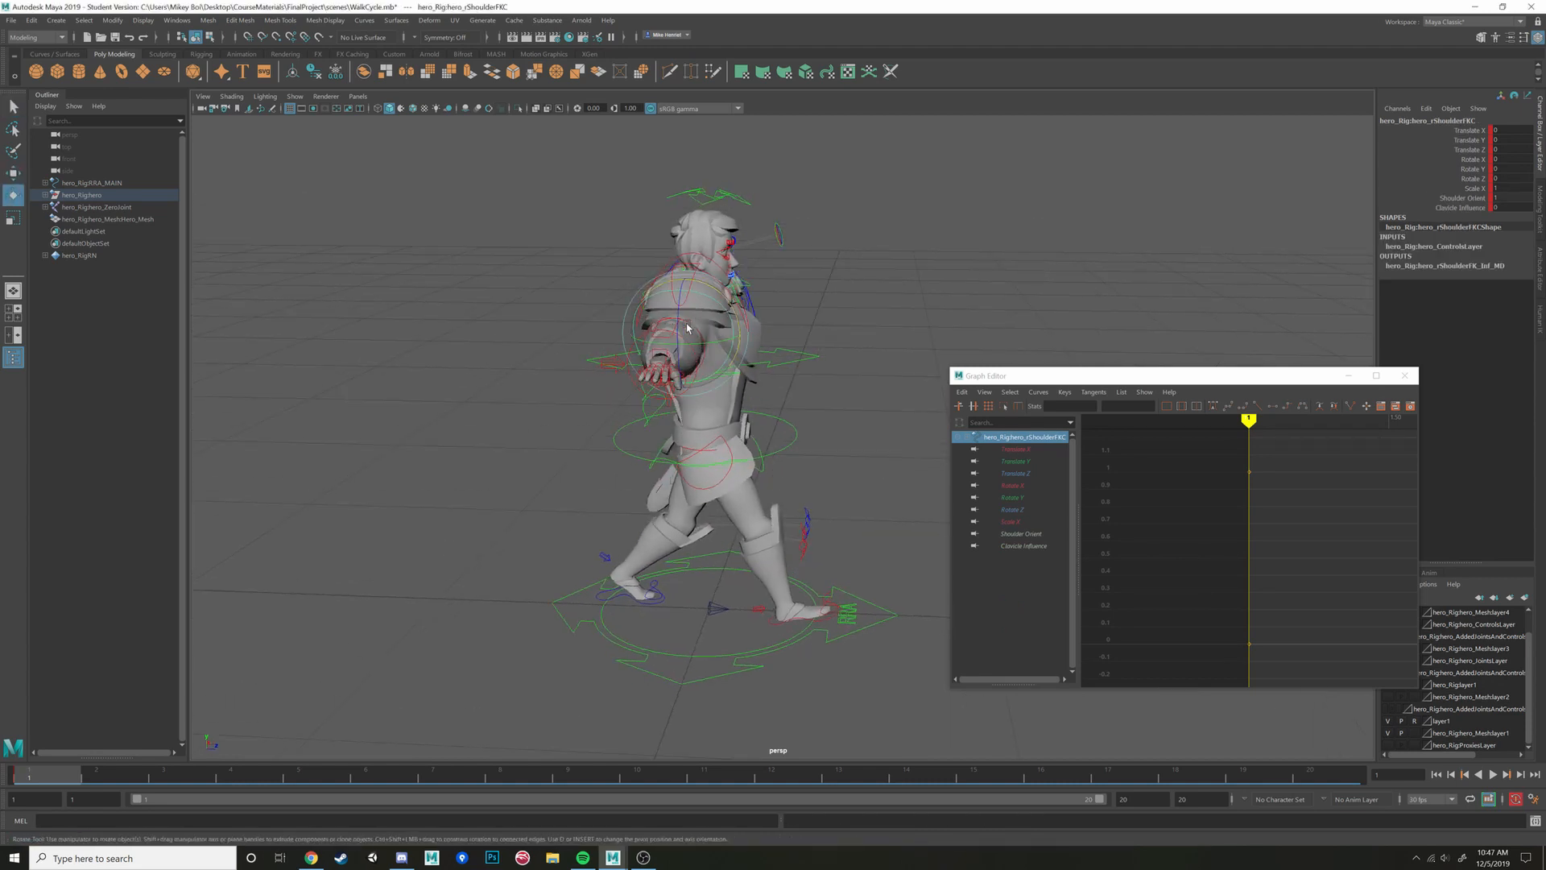
pyautogui.moveTo(689, 327); pyautogui.dragTo(840, 432)
pyautogui.moveTo(737, 296); pyautogui.dragTo(751, 303)
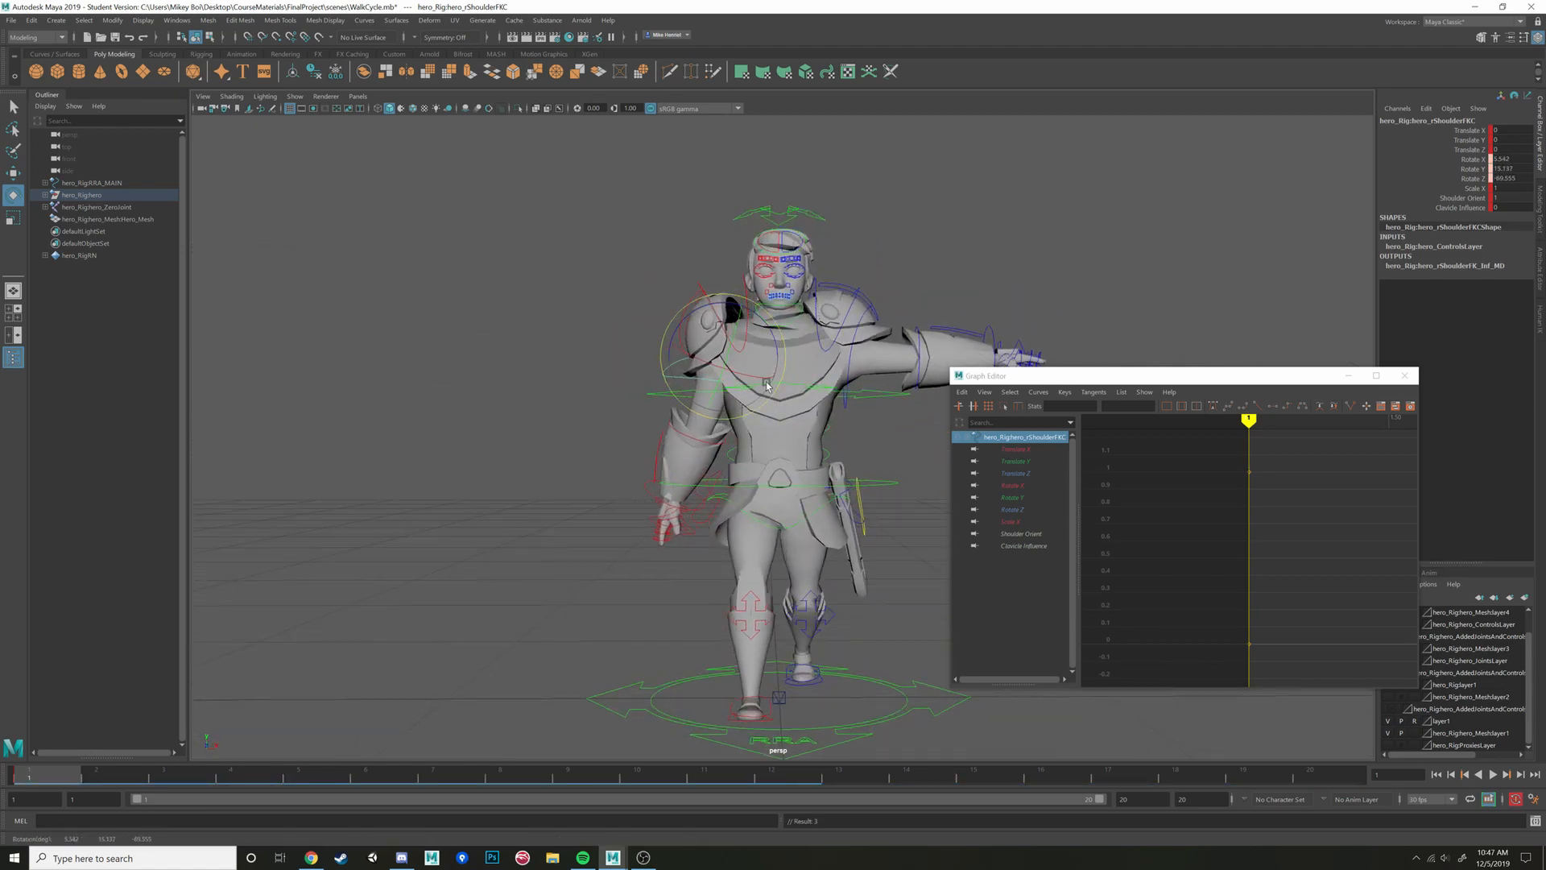
# Reposition and rotate the right shoulder pad control so the pad sits over the lowered arm
pyautogui.scroll(3, 762, 367)
pyautogui.keyDown('alt'); pyautogui.moveTo(762, 366); pyautogui.dragTo(791, 474, button='middle'); pyautogui.keyUp('alt')
pyautogui.keyDown('alt'); pyautogui.moveTo(791, 472); pyautogui.dragTo(702, 334); pyautogui.keyUp('alt')
pyautogui.keyDown('alt'); pyautogui.moveTo(743, 430); pyautogui.dragTo(883, 346); pyautogui.keyUp('alt')
pyautogui.click(655, 308)
pyautogui.press('w')
pyautogui.press('e')
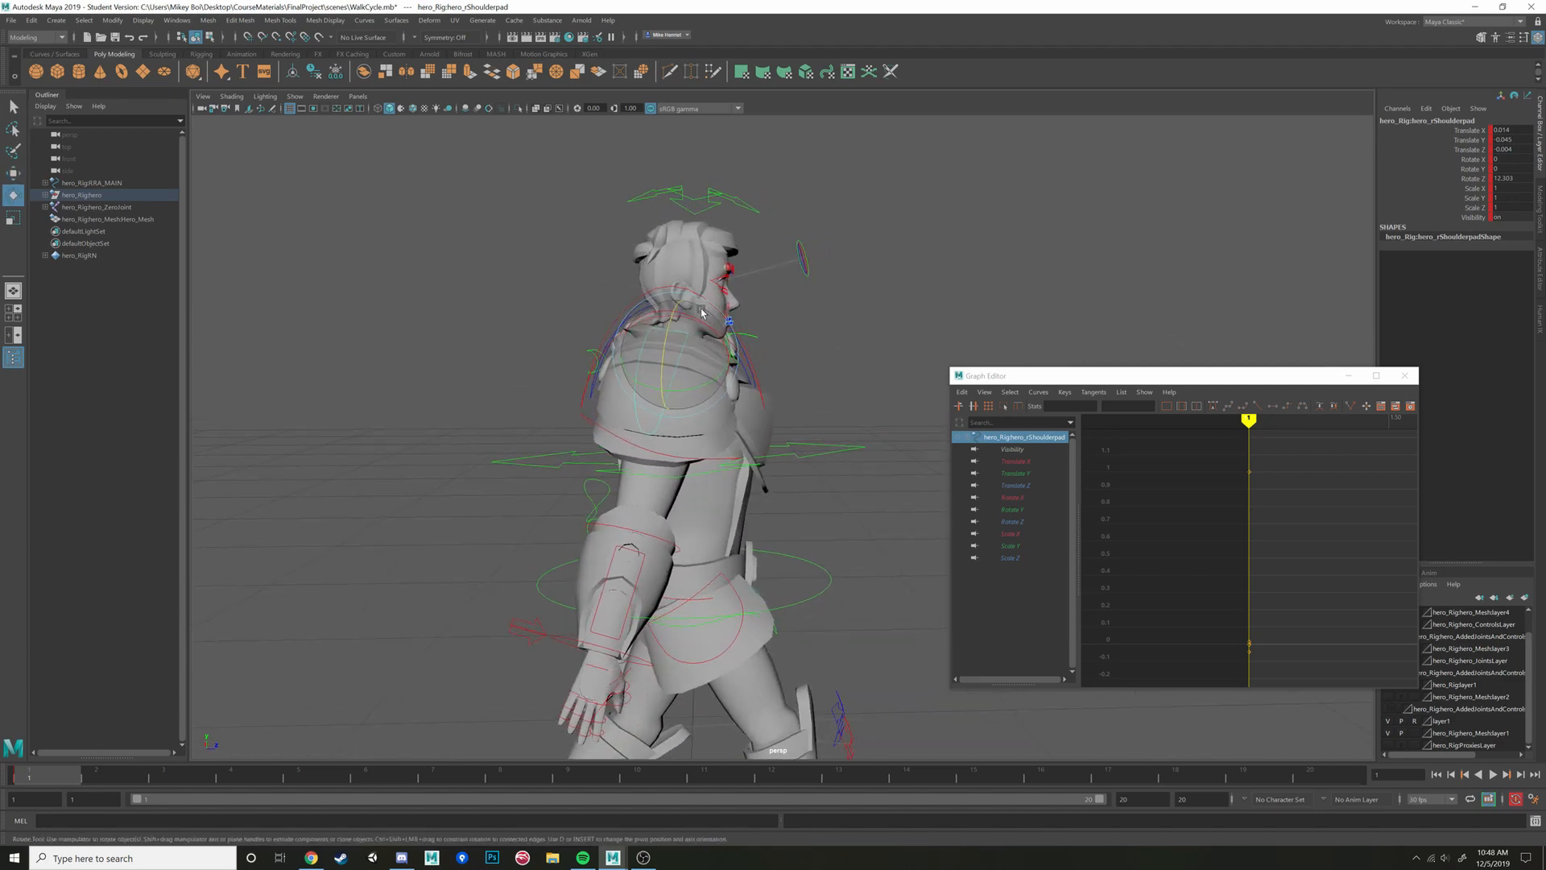
pyautogui.moveTo(702, 312); pyautogui.dragTo(649, 348)
# Refine the right shoulder FK control's rotation to about 24 degrees on Y and -71 degrees on Z
pyautogui.keyDown('alt'); pyautogui.moveTo(689, 532); pyautogui.dragTo(747, 457, button='middle'); pyautogui.keyUp('alt')
pyautogui.keyDown('alt'); pyautogui.moveTo(747, 458); pyautogui.dragTo(694, 315); pyautogui.keyUp('alt')
pyautogui.click(695, 485)
pyautogui.click(697, 460)
pyautogui.click(845, 335)
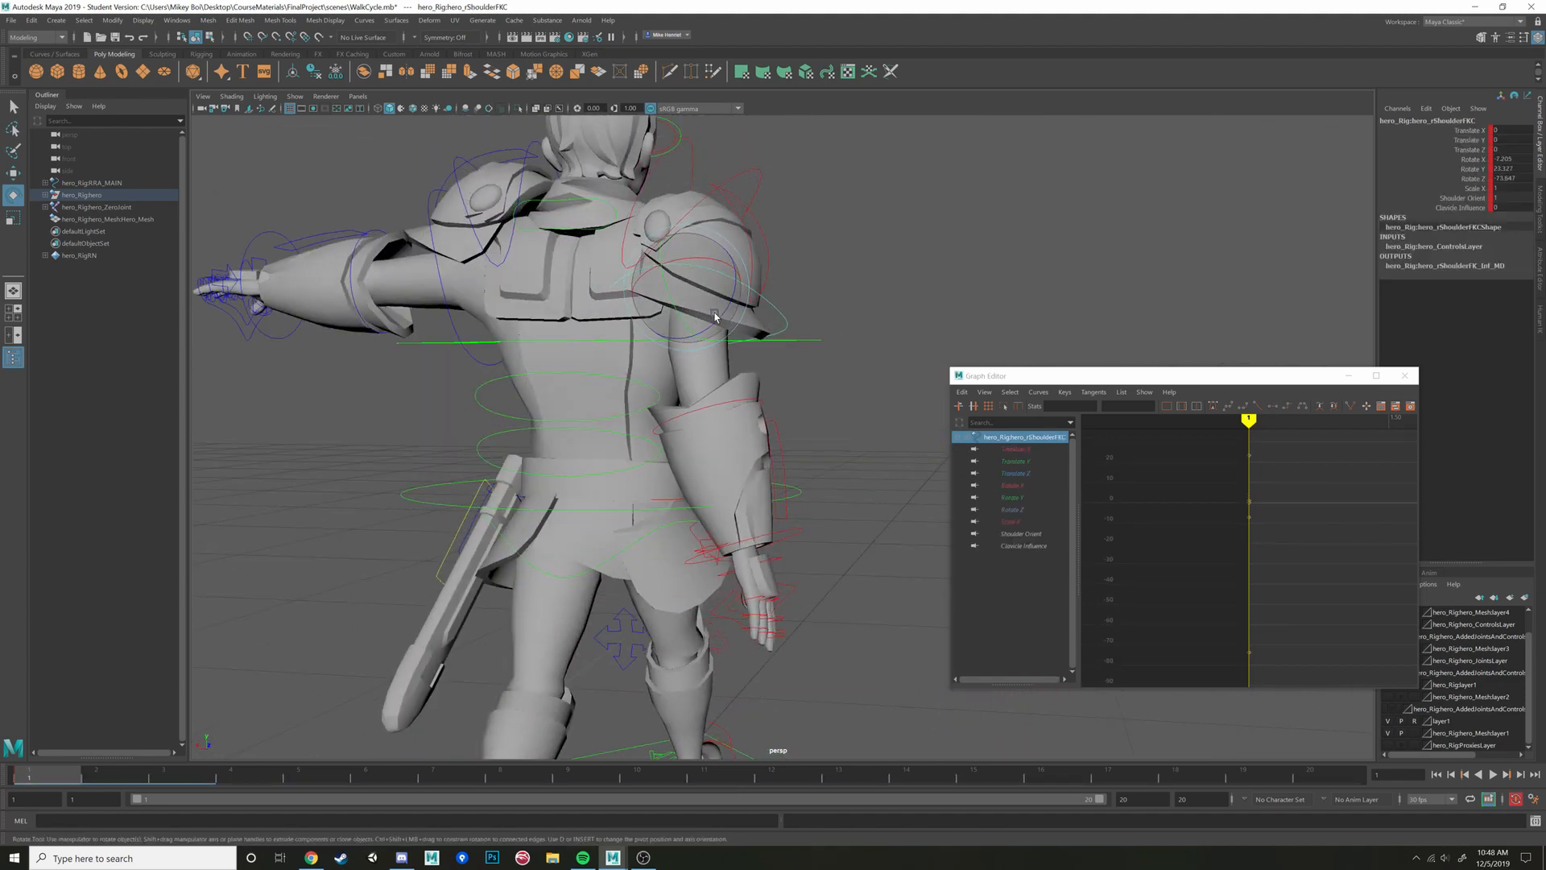
pyautogui.moveTo(709, 240)
pyautogui.keyDown('alt'); pyautogui.mouseDown()
pyautogui.moveTo(745, 251)
pyautogui.moveTo(706, 229)
pyautogui.mouseUp(); pyautogui.keyUp('alt')
pyautogui.scroll(-5, 709, 241)
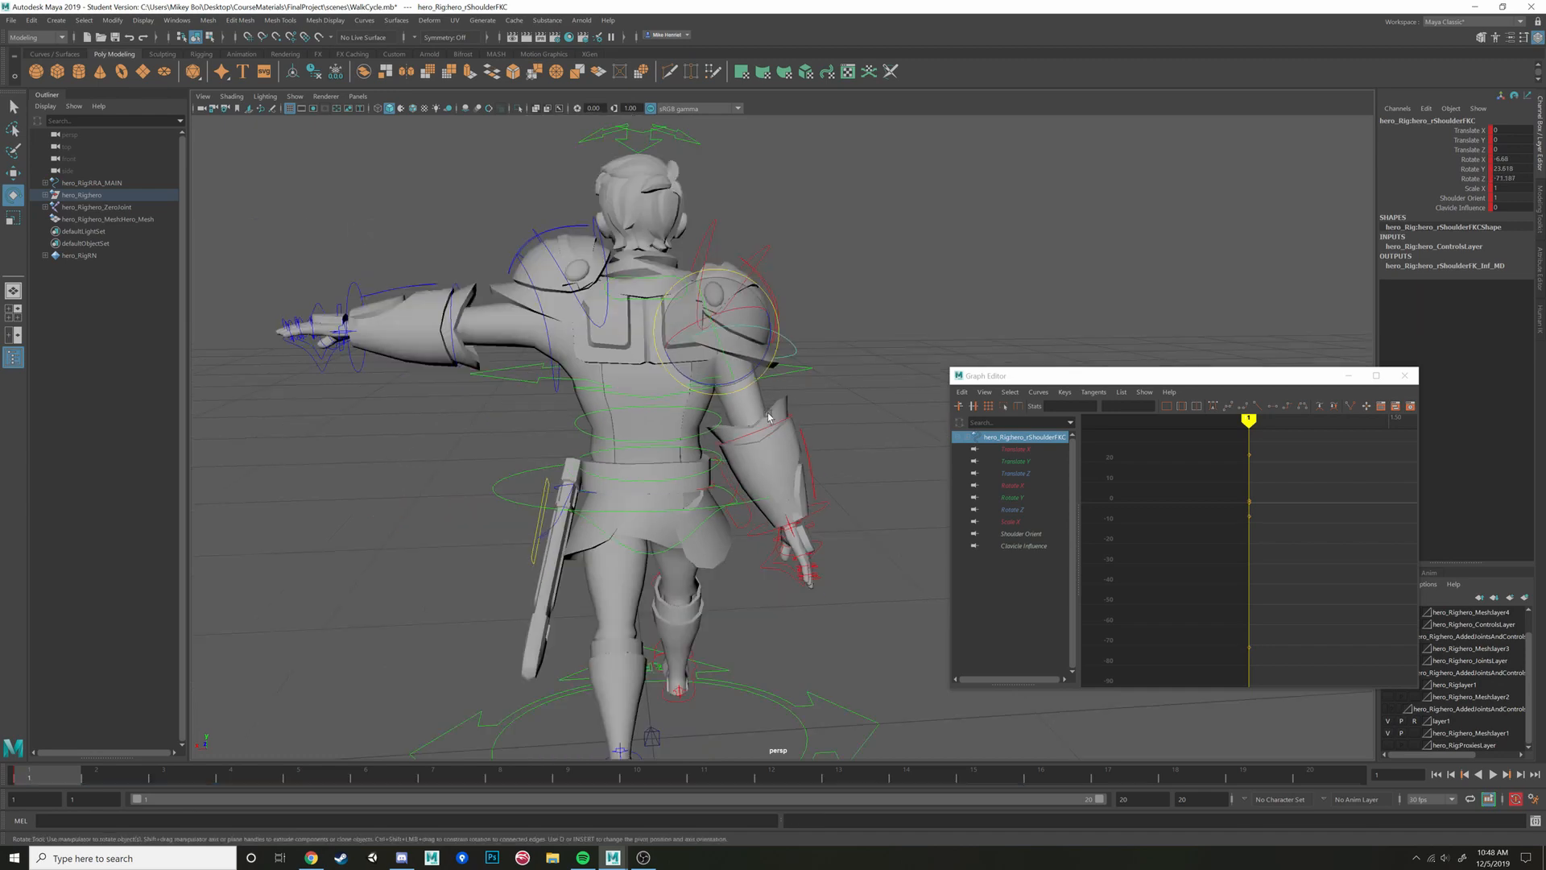
pyautogui.keyDown('alt'); pyautogui.moveTo(894, 318); pyautogui.dragTo(808, 335); pyautogui.keyUp('alt')
pyautogui.keyDown('alt'); pyautogui.moveTo(800, 440); pyautogui.dragTo(687, 469); pyautogui.keyUp('alt')
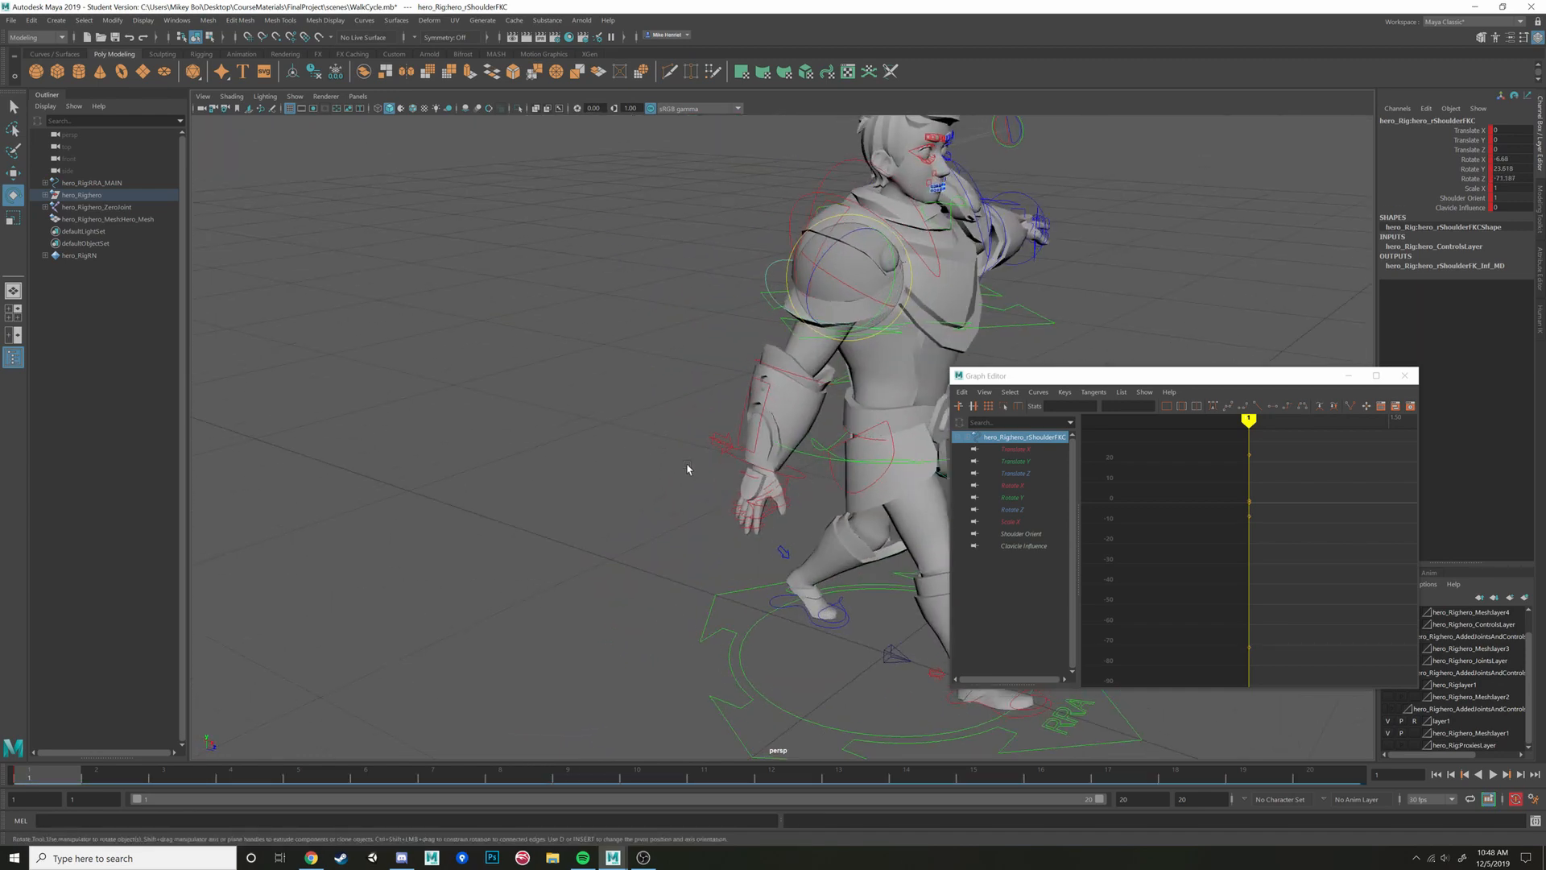
# Bend the right elbow FK control to a Rotate Y of about -16 degrees
pyautogui.click(740, 465)
pyautogui.moveTo(739, 466)
pyautogui.keyDown('alt'); pyautogui.mouseDown()
pyautogui.moveTo(575, 400)
pyautogui.moveTo(717, 412)
pyautogui.moveTo(728, 446)
pyautogui.mouseUp(); pyautogui.keyUp('alt')
pyautogui.scroll(1, 575, 401)
pyautogui.scroll(4, 743, 432)
pyautogui.scroll(-5, 745, 433)
pyautogui.keyDown('alt'); pyautogui.moveTo(729, 446); pyautogui.dragTo(680, 515, button='middle'); pyautogui.keyUp('alt')
# Rotate the left shoulder FK control to about -22 degrees on Z, and check the arm pose in the Chrome walk reference
pyautogui.scroll(2, 692, 499)
pyautogui.keyDown('alt'); pyautogui.moveTo(729, 443); pyautogui.dragTo(635, 349); pyautogui.keyUp('alt')
pyautogui.click(723, 240)
pyautogui.scroll(3, 790, 315)
pyautogui.keyDown('alt'); pyautogui.moveTo(790, 314); pyautogui.dragTo(710, 410); pyautogui.keyUp('alt')
pyautogui.moveTo(601, 380); pyautogui.dragTo(626, 394)
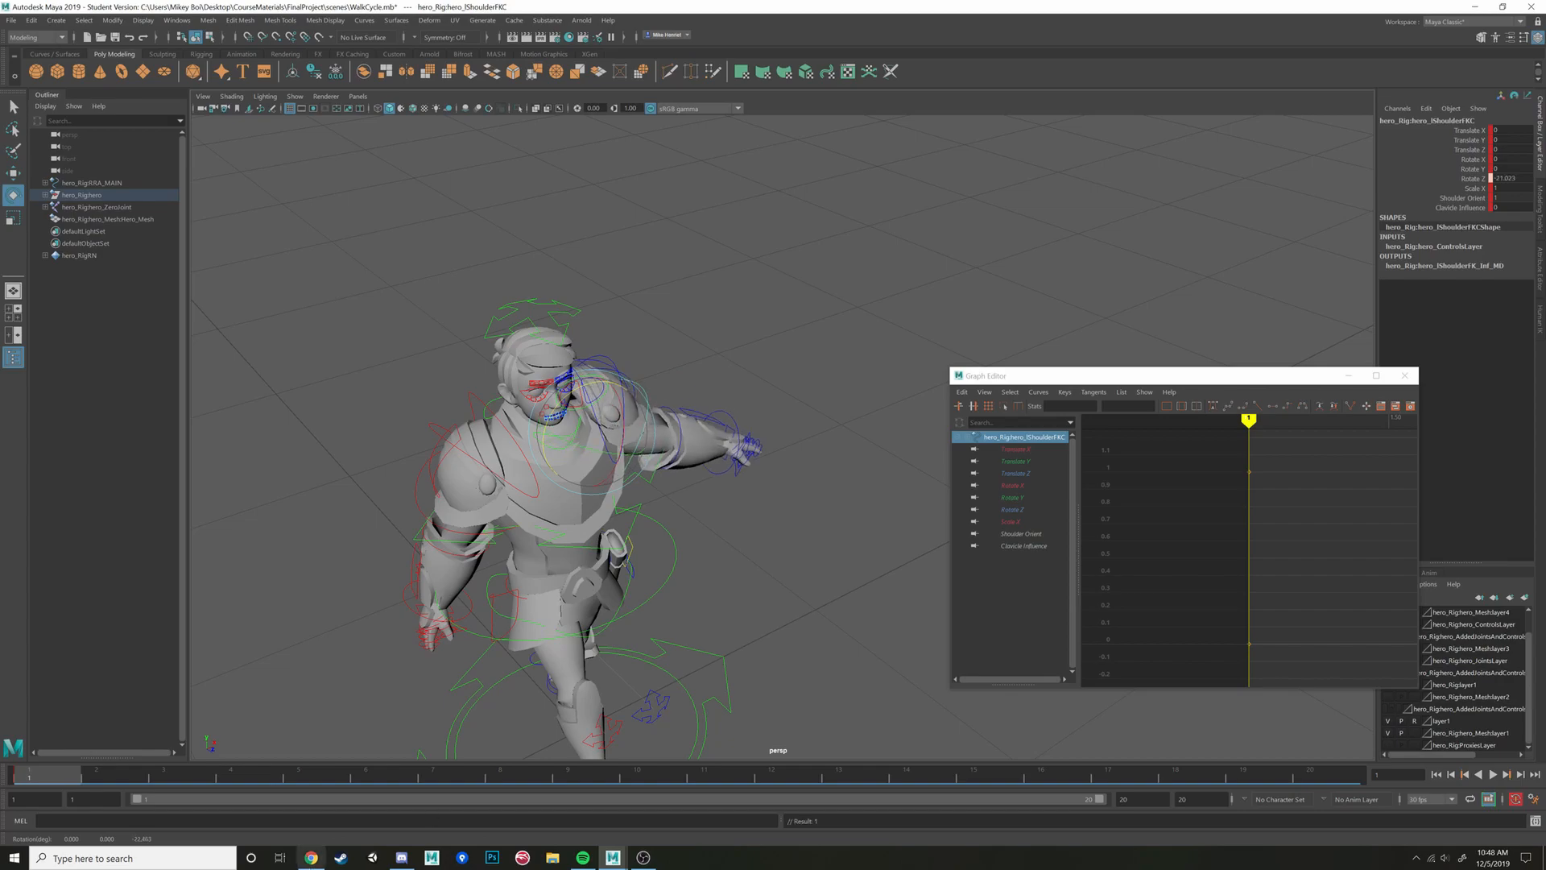
pyautogui.hotkey('alt', 'Tab')
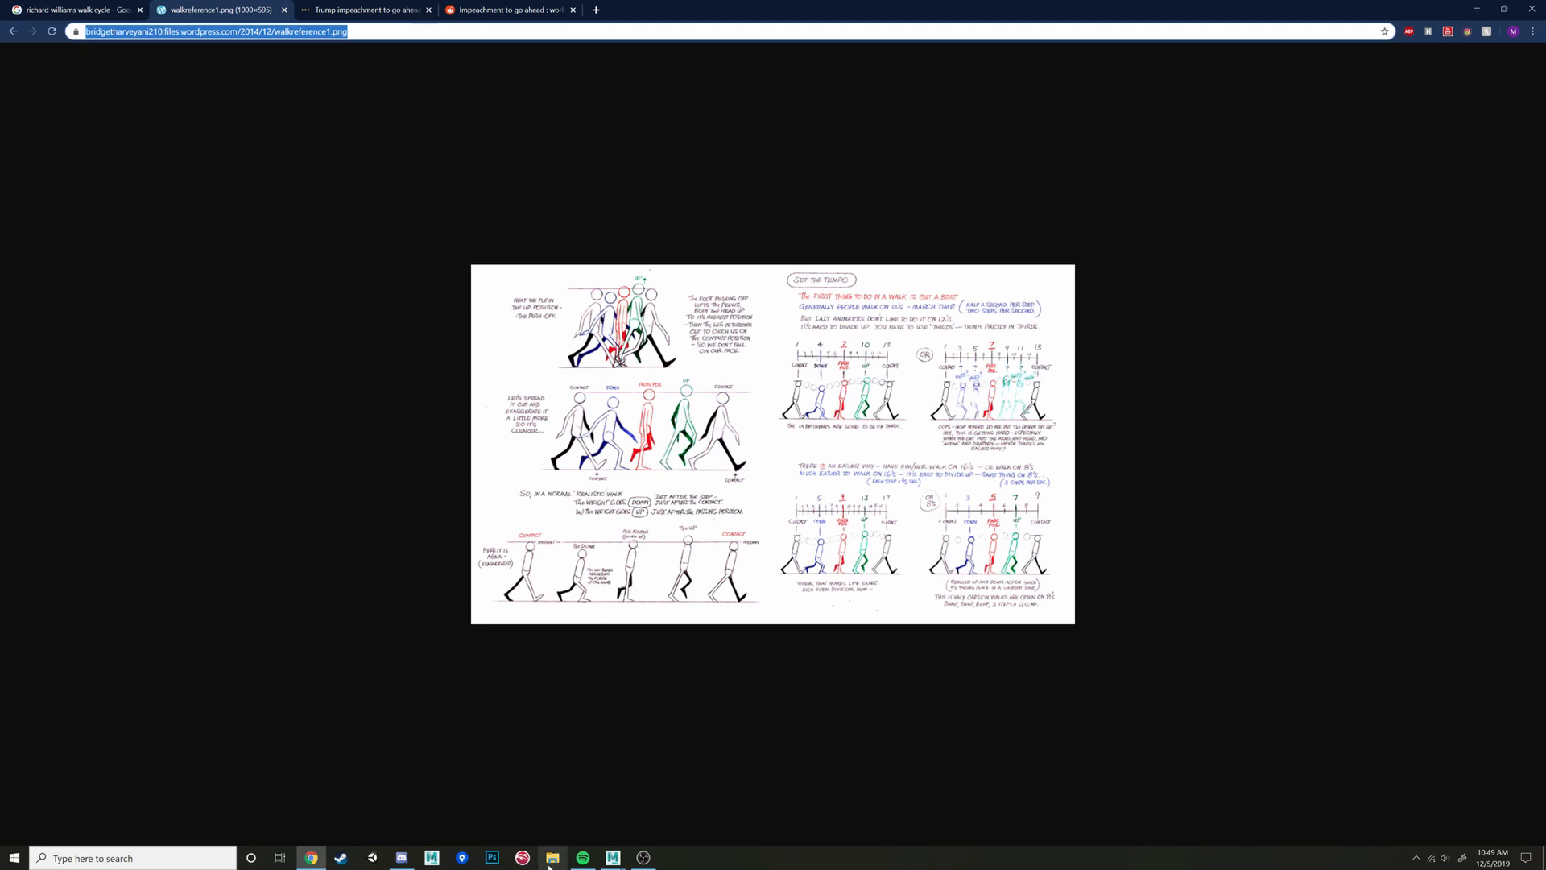
pyautogui.click(677, 797)
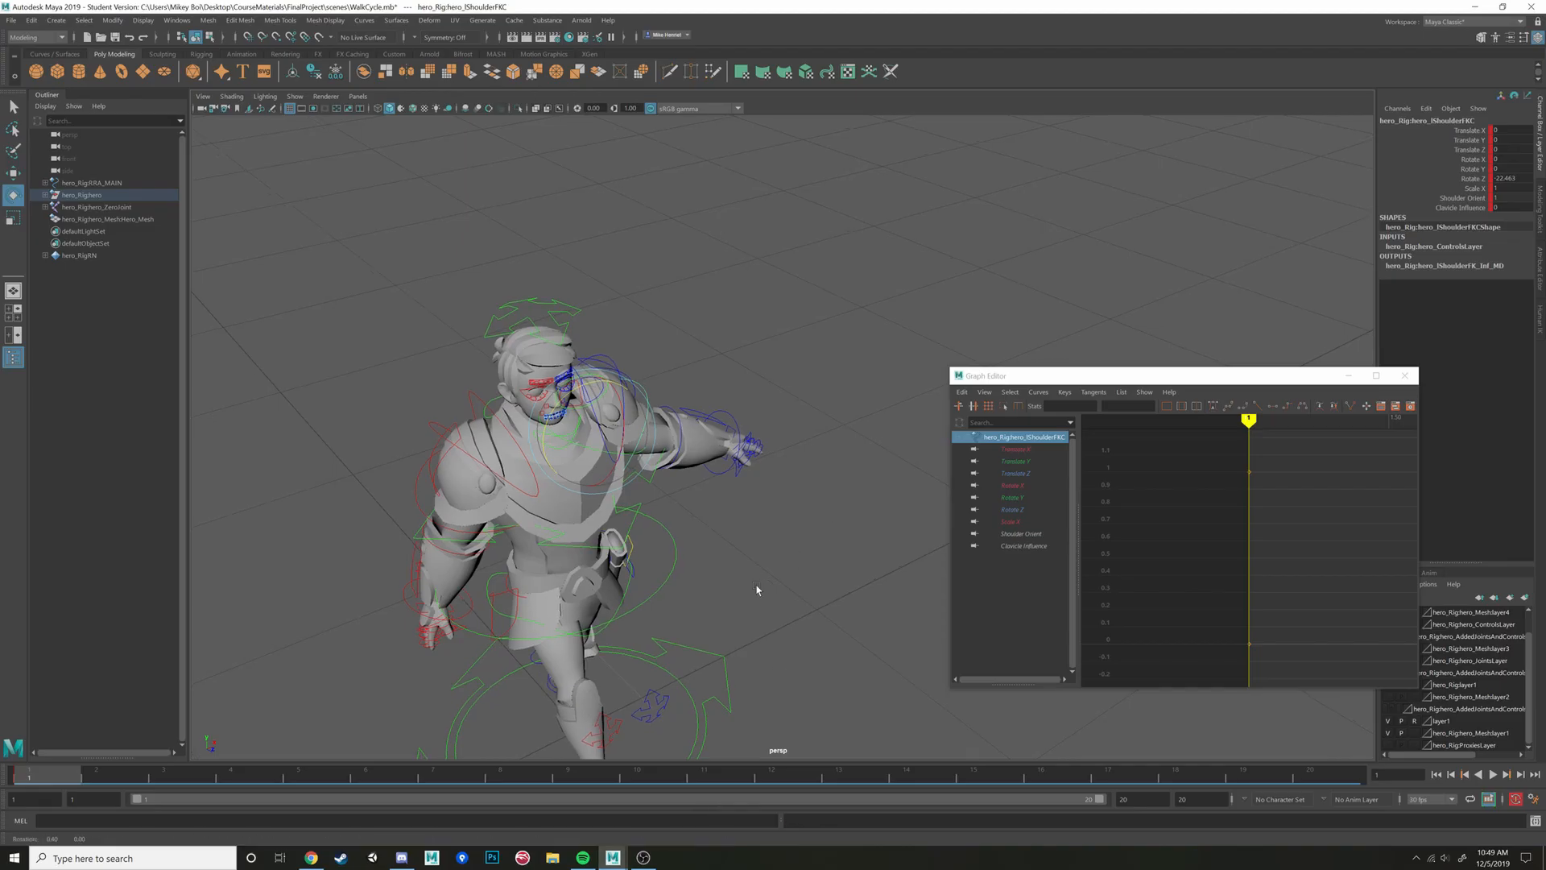
# Lower the left arm to the hero's side with the left shoulder FK control and swing it forward
pyautogui.keyDown('alt'); pyautogui.moveTo(632, 567); pyautogui.dragTo(708, 560); pyautogui.keyUp('alt')
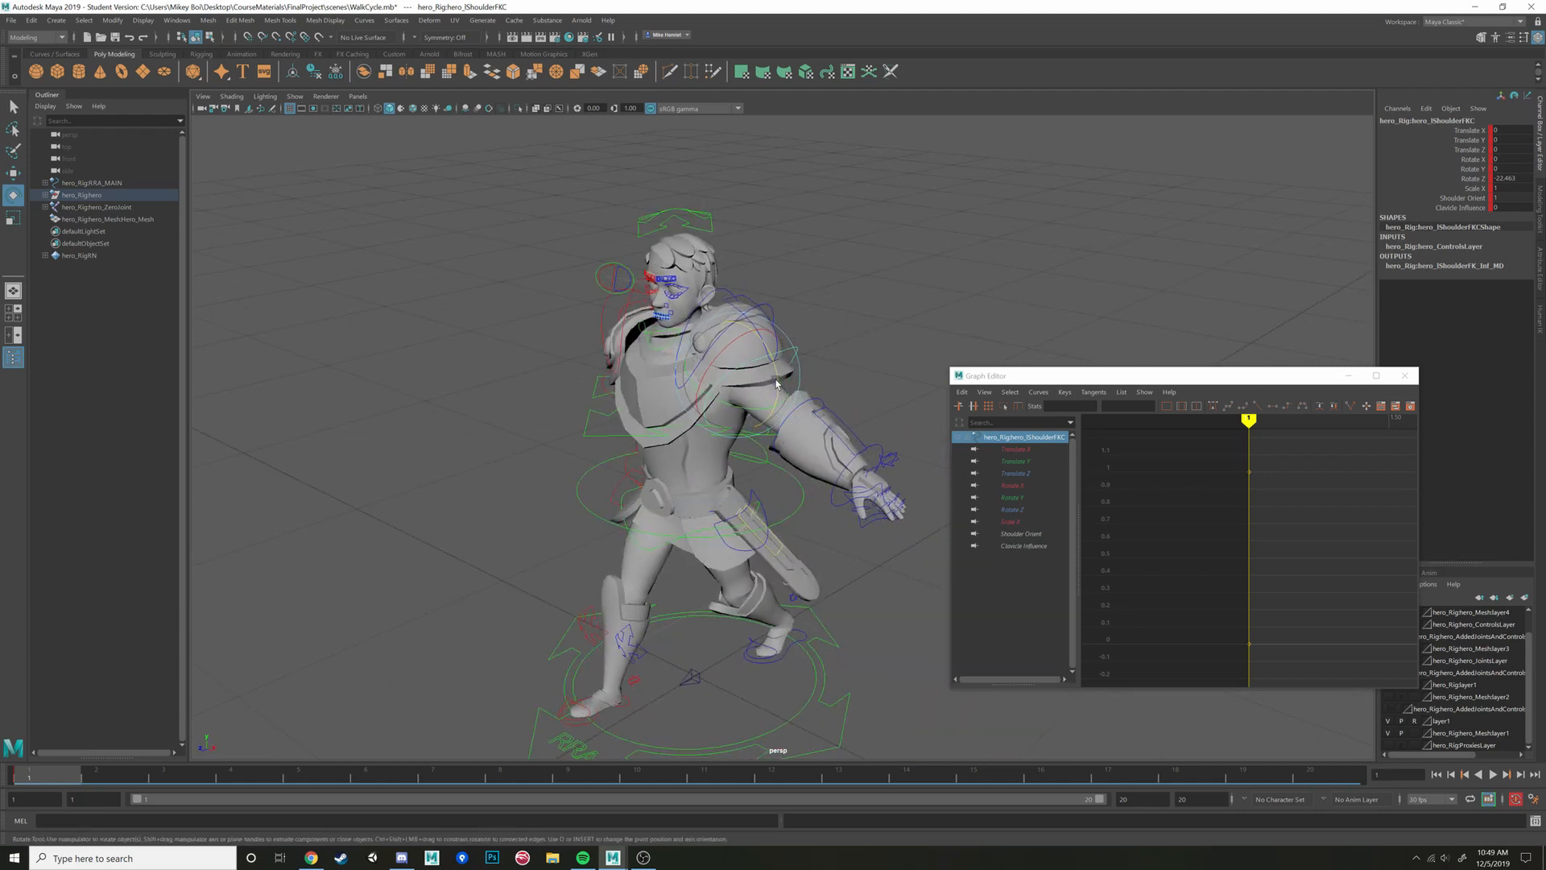
pyautogui.moveTo(775, 383); pyautogui.dragTo(758, 433)
pyautogui.keyDown('alt'); pyautogui.moveTo(854, 447); pyautogui.dragTo(652, 422); pyautogui.keyUp('alt')
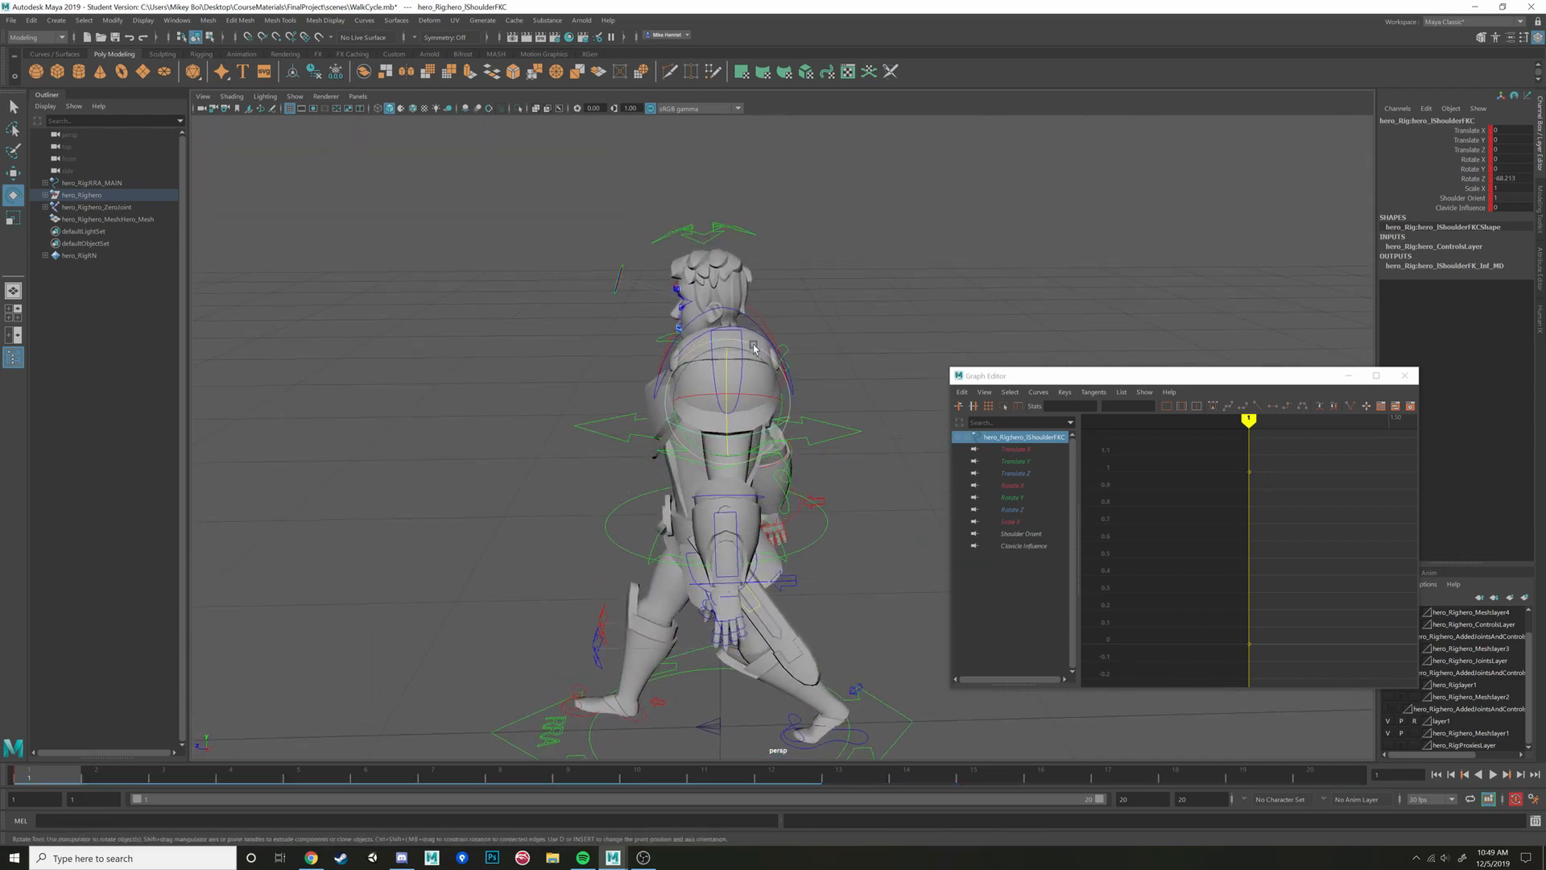
pyautogui.moveTo(754, 348)
pyautogui.mouseDown()
pyautogui.moveTo(778, 407)
pyautogui.moveTo(758, 375)
pyautogui.mouseUp()
# Rotate the left clavicle control slightly to settle the left shoulder
pyautogui.keyDown('alt'); pyautogui.moveTo(757, 375); pyautogui.dragTo(793, 362, button='right'); pyautogui.keyUp('alt')
pyautogui.press('w')
pyautogui.click(782, 349)
pyautogui.press('e')
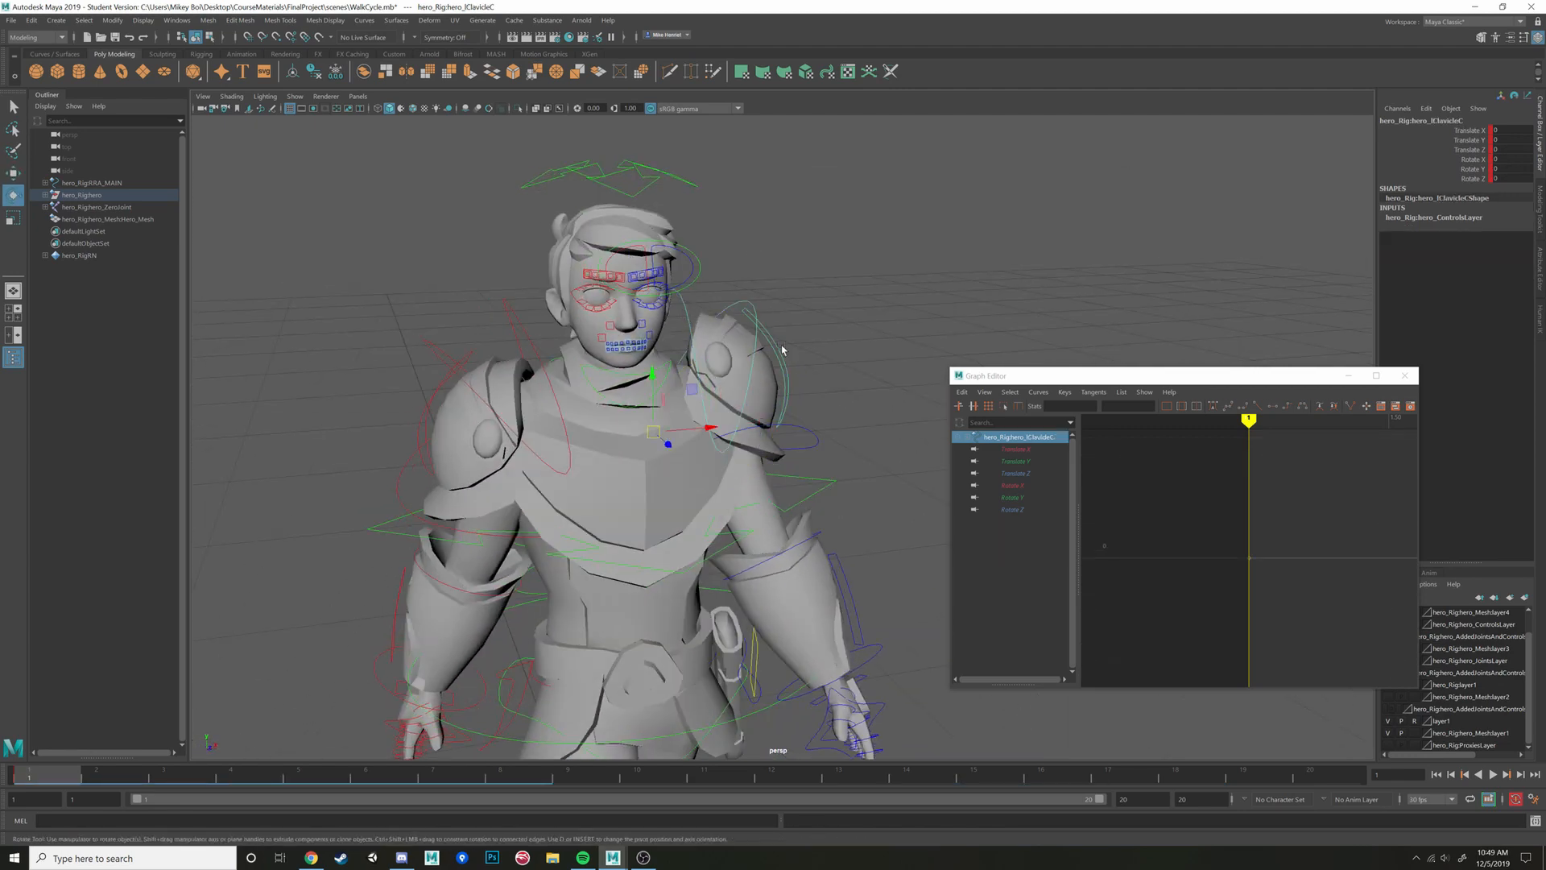
pyautogui.moveTo(643, 381); pyautogui.dragTo(661, 381)
pyautogui.press('w')
pyautogui.keyDown('alt'); pyautogui.moveTo(789, 319); pyautogui.dragTo(793, 403); pyautogui.keyUp('alt')
# Bend the left elbow FK control on Y so the forearm swings forward
pyautogui.click(762, 394)
pyautogui.press('e')
pyautogui.click(803, 468)
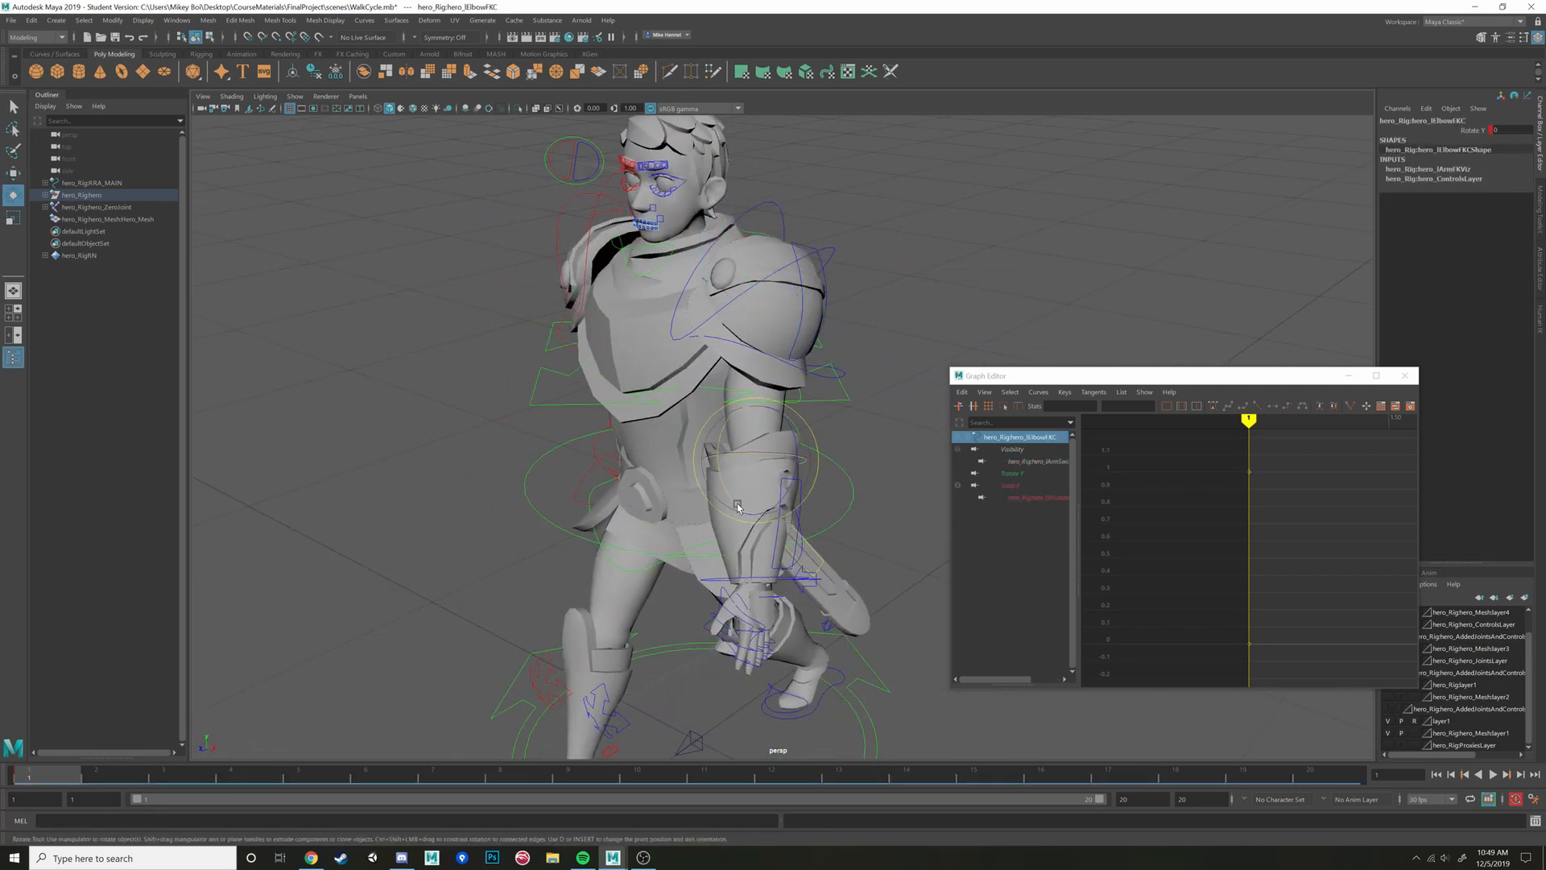
pyautogui.moveTo(739, 507); pyautogui.dragTo(693, 523)
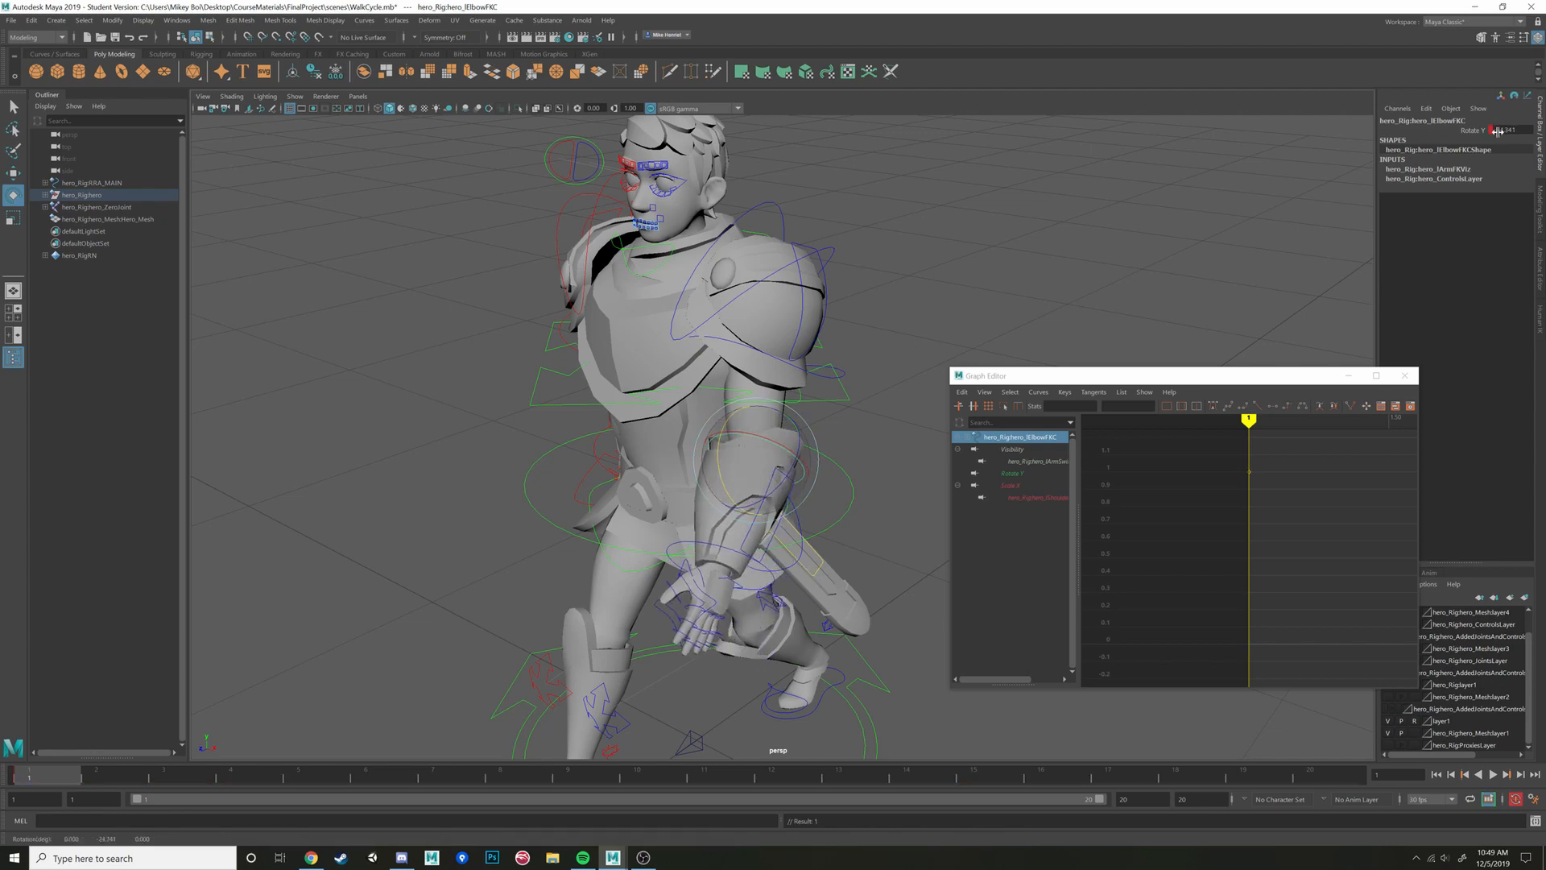
pyautogui.moveTo(792, 483)
pyautogui.keyDown('alt'); pyautogui.mouseDown()
pyautogui.moveTo(540, 427)
pyautogui.moveTo(601, 439)
pyautogui.moveTo(797, 418)
pyautogui.moveTo(809, 489)
pyautogui.moveTo(771, 478)
pyautogui.mouseUp(); pyautogui.keyUp('alt')
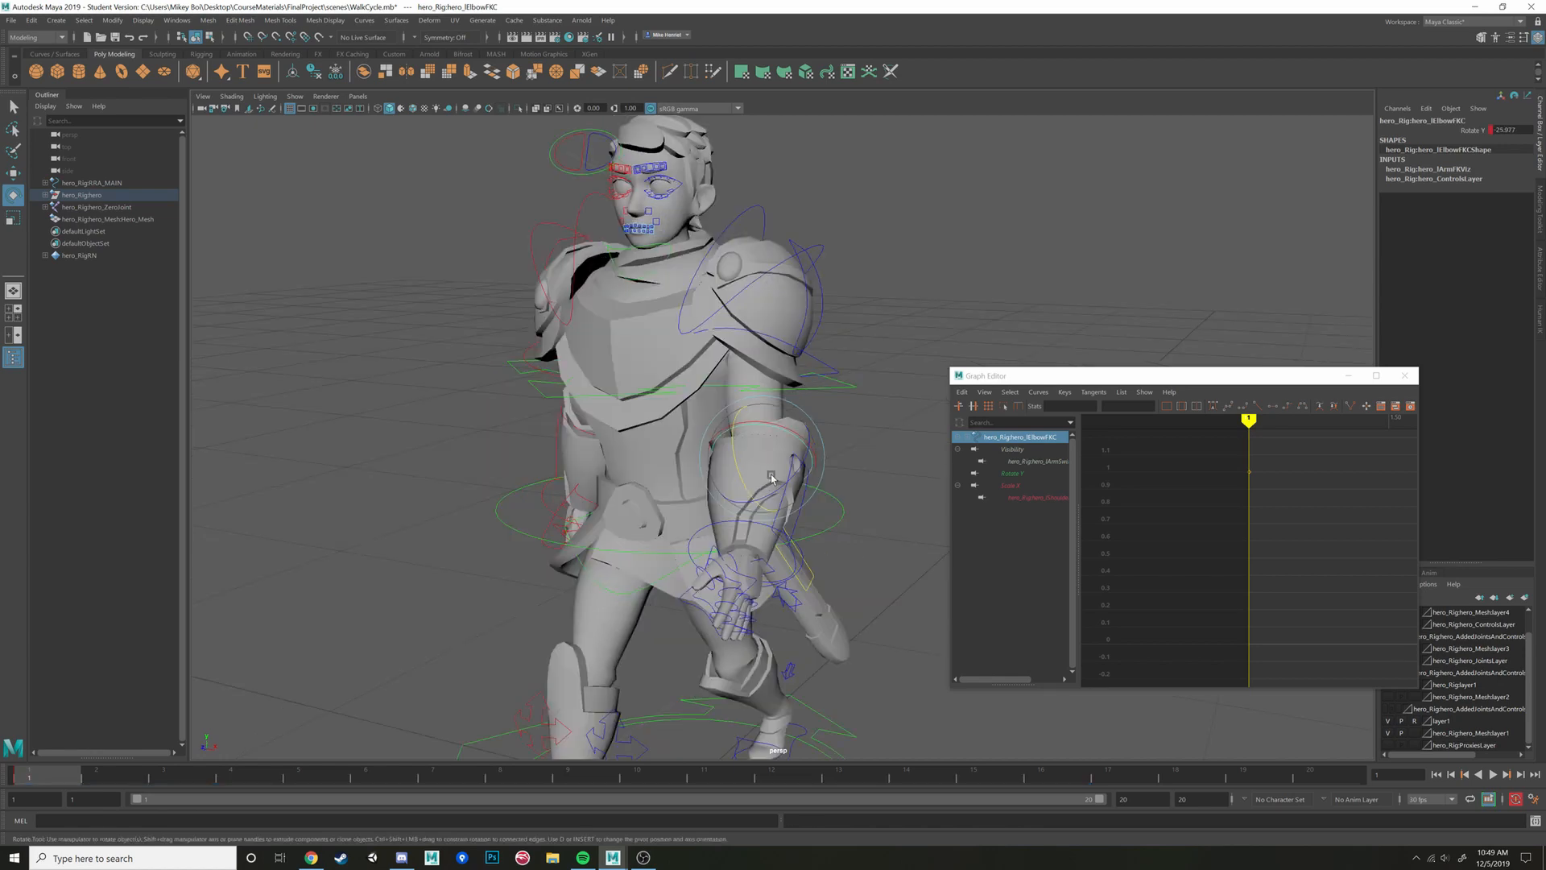
# Swing the left arm further forward with the left shoulder FK control, to a Rotate Z of about -63 degrees
pyautogui.click(769, 342)
pyautogui.moveTo(769, 342)
pyautogui.keyDown('alt'); pyautogui.mouseDown()
pyautogui.moveTo(771, 316)
pyautogui.moveTo(764, 366)
pyautogui.mouseUp(); pyautogui.keyUp('alt')
pyautogui.moveTo(765, 366); pyautogui.dragTo(829, 454)
pyautogui.scroll(-3, 735, 385)
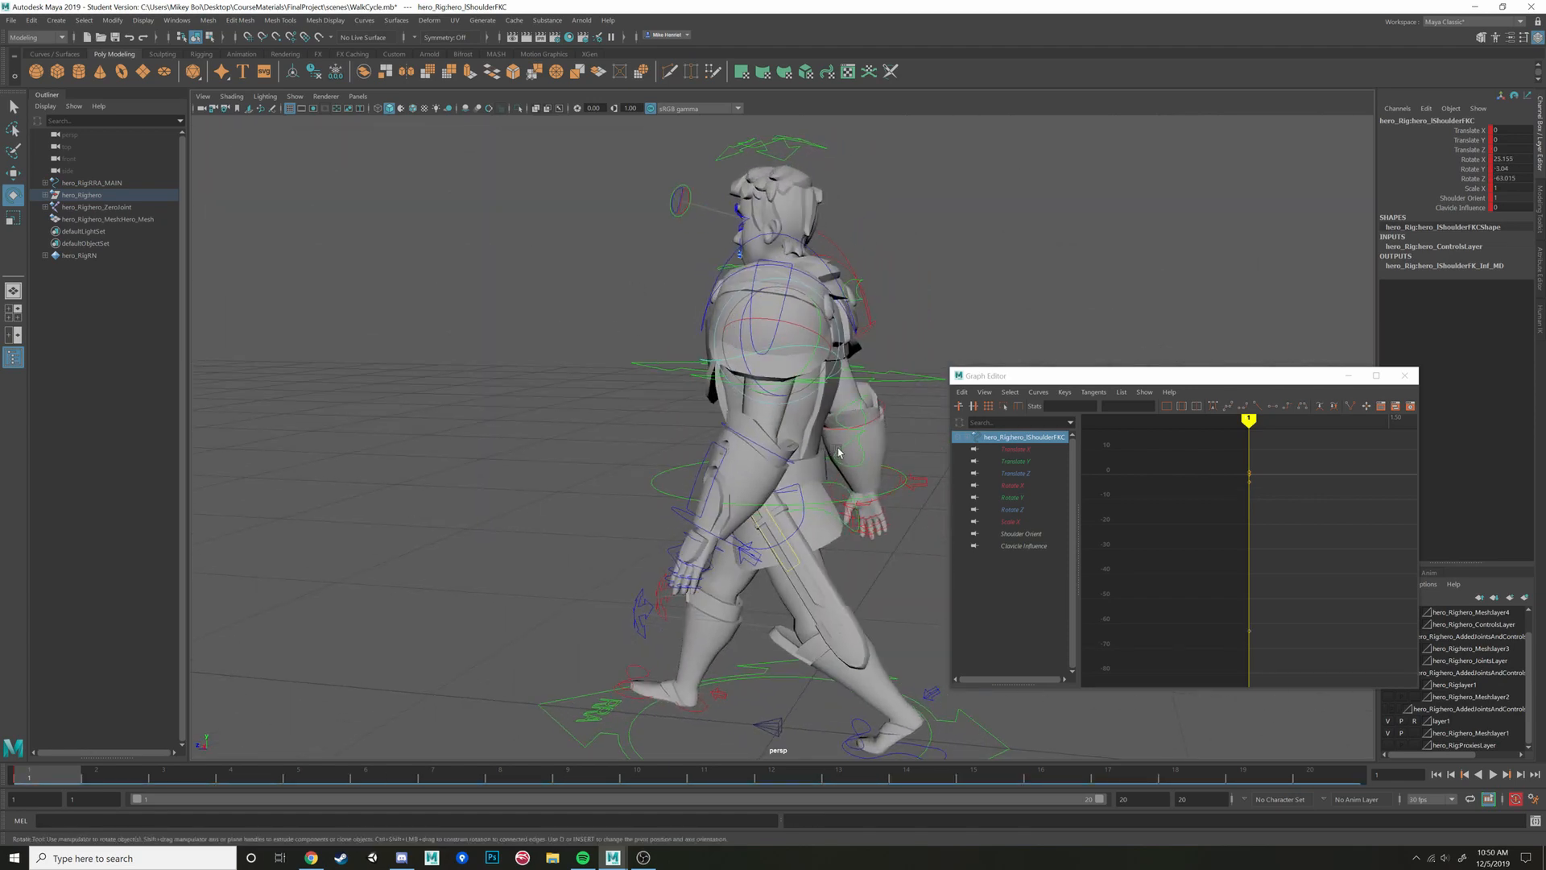
# Lean the hero's torso forward by rotating the Spine01 FK, Spine02 FK and SpineTop IK controls together to a Rotate X of about 2.6 degrees
pyautogui.click(839, 453)
pyautogui.keyDown('shift'); pyautogui.click(853, 407); pyautogui.keyUp('shift')
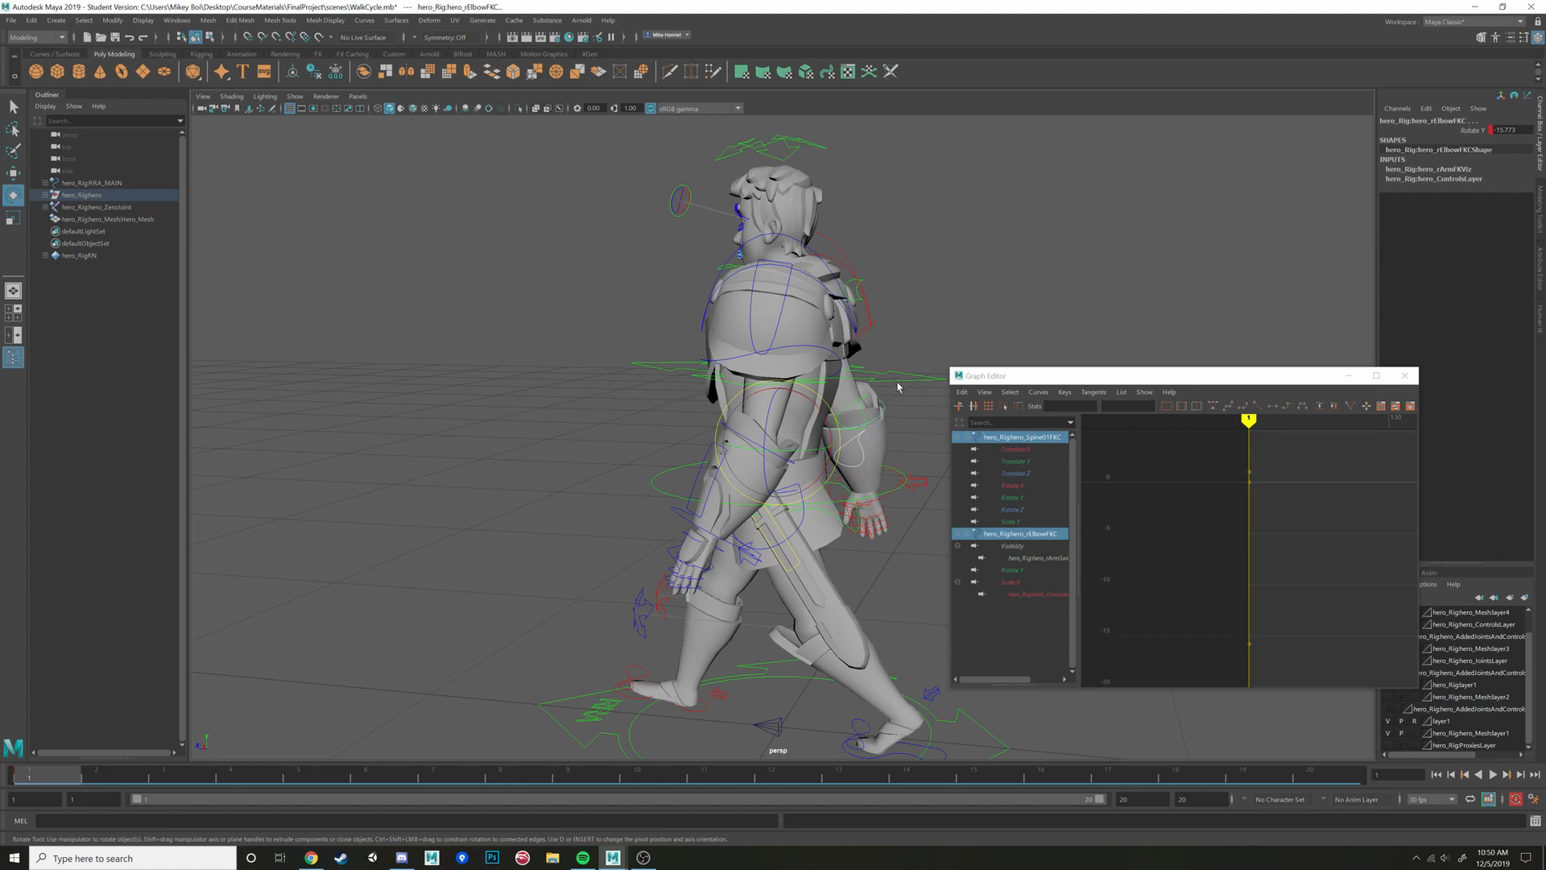
pyautogui.click(853, 442)
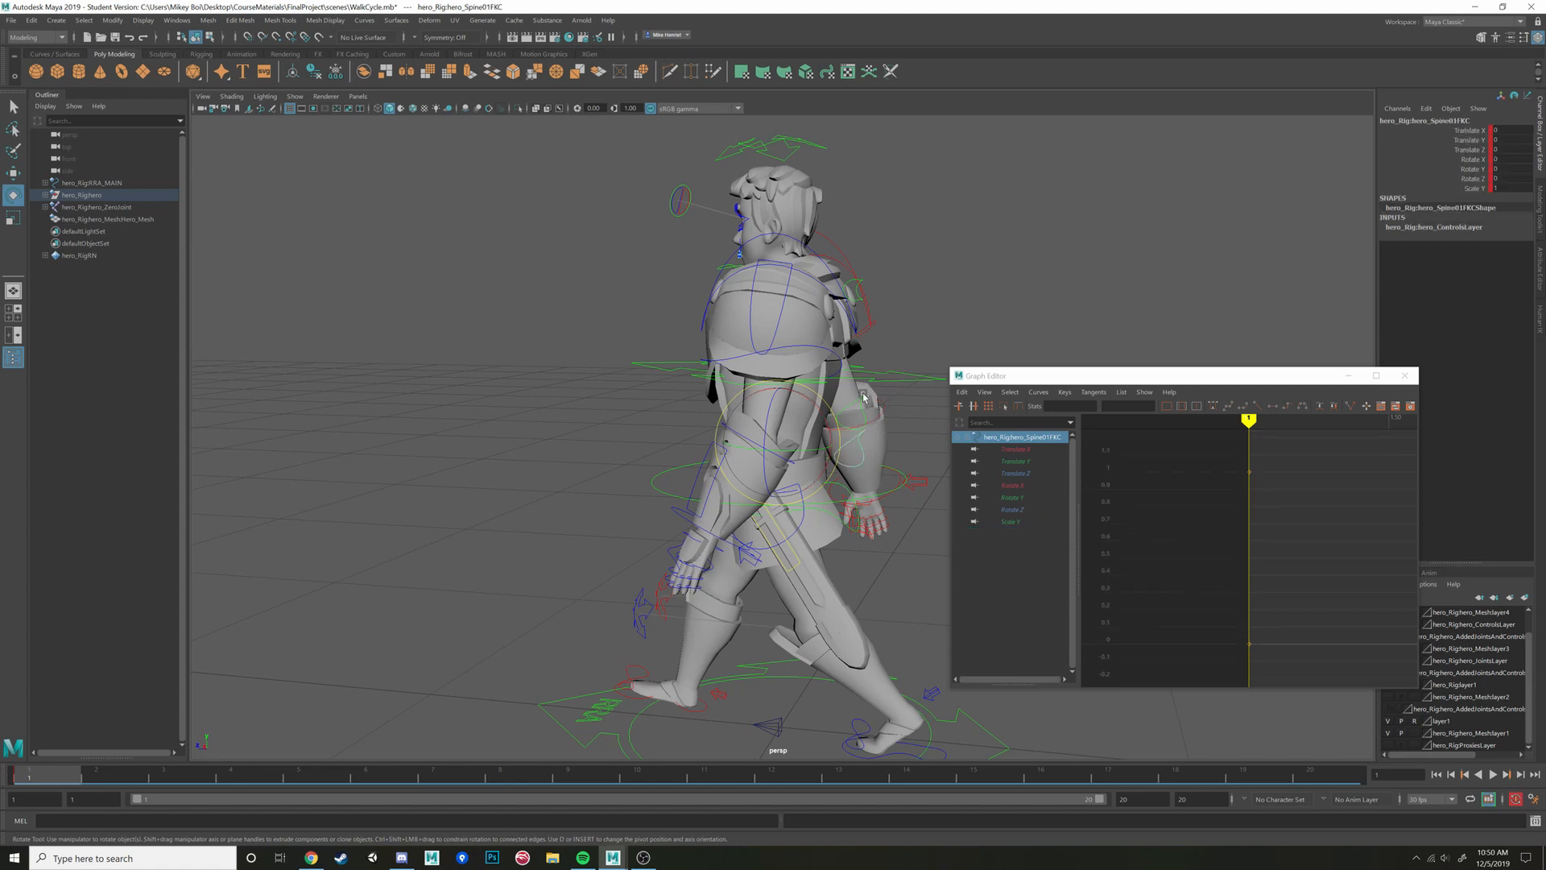
pyautogui.keyDown('shift'); pyautogui.click(863, 397); pyautogui.keyUp('shift')
pyautogui.keyDown('alt'); pyautogui.moveTo(863, 396); pyautogui.dragTo(815, 417); pyautogui.keyUp('alt')
pyautogui.keyDown('shift'); pyautogui.click(892, 380); pyautogui.keyUp('shift')
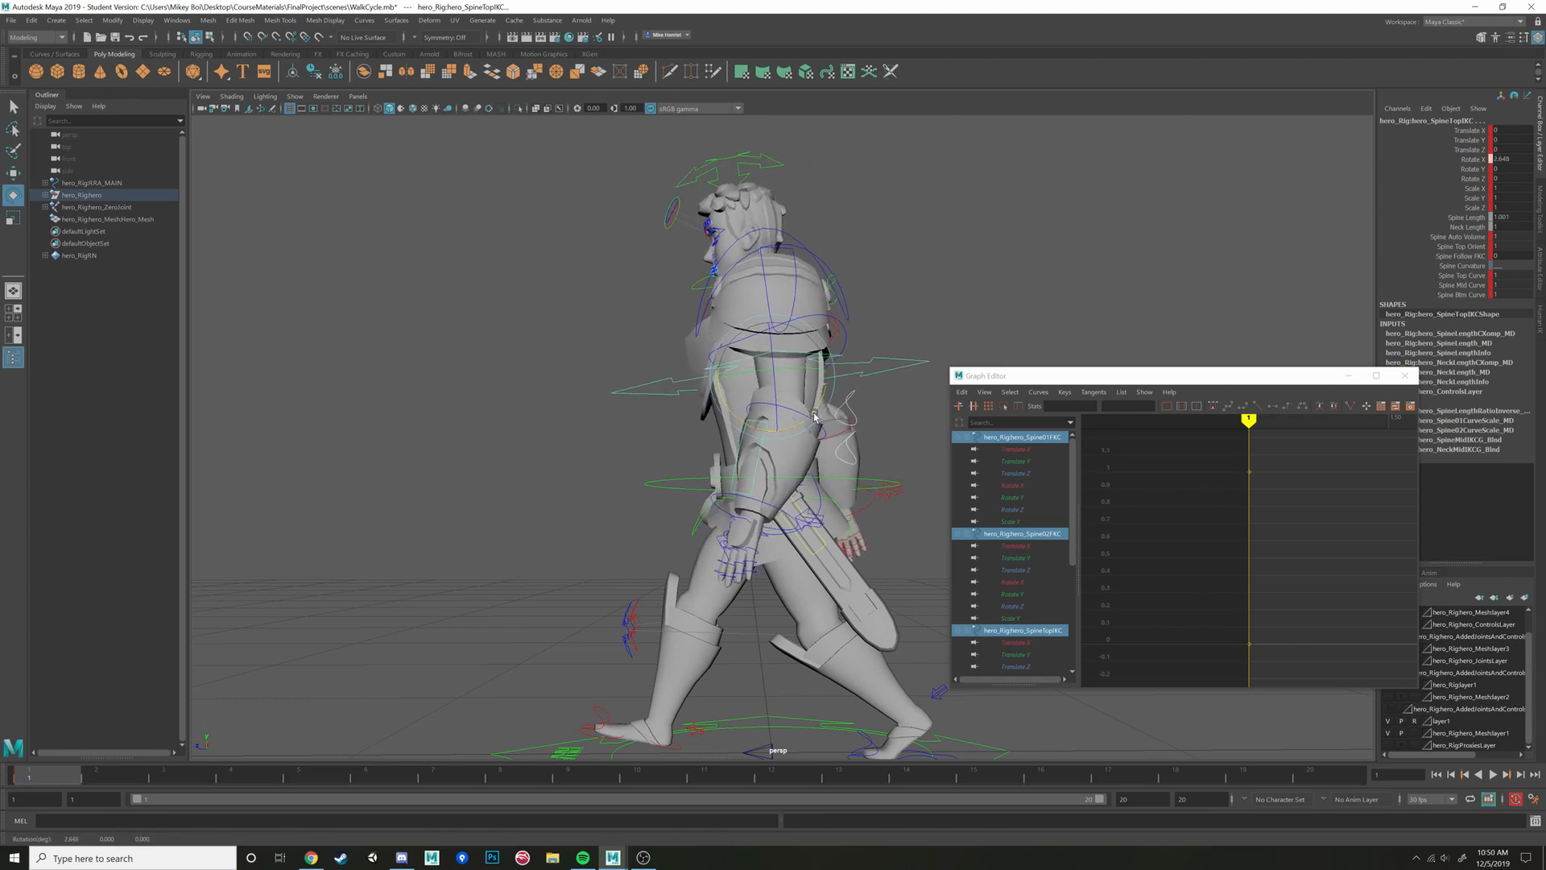
# Check the torso lean against the walk cycle reference in Chrome, return to Maya and fine-tune the rotation of the spine controls
pyautogui.click(311, 858)
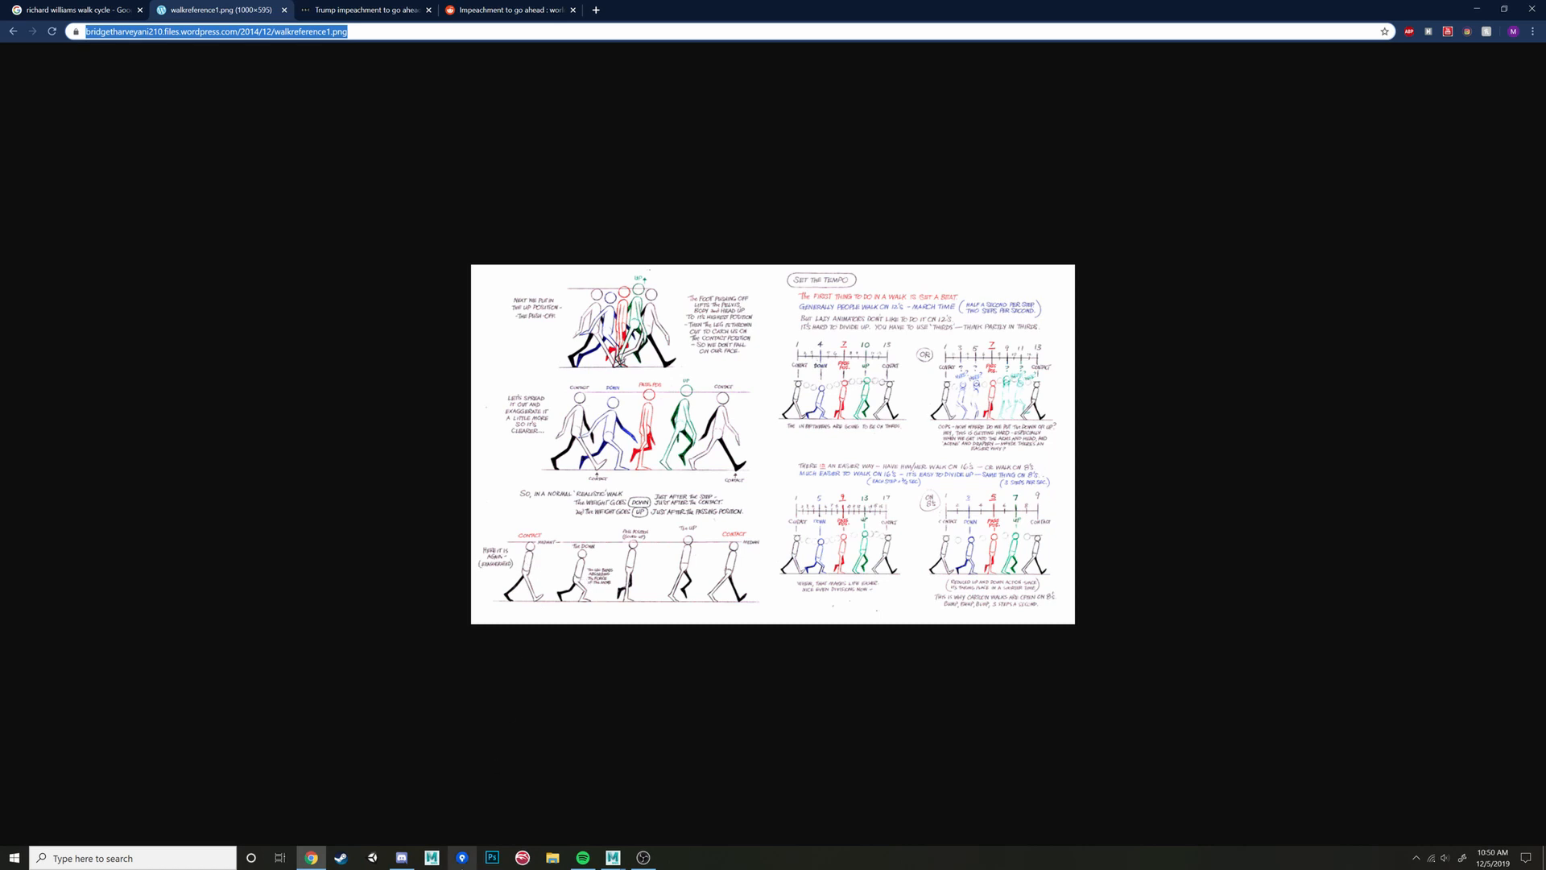
pyautogui.moveTo(612, 858)
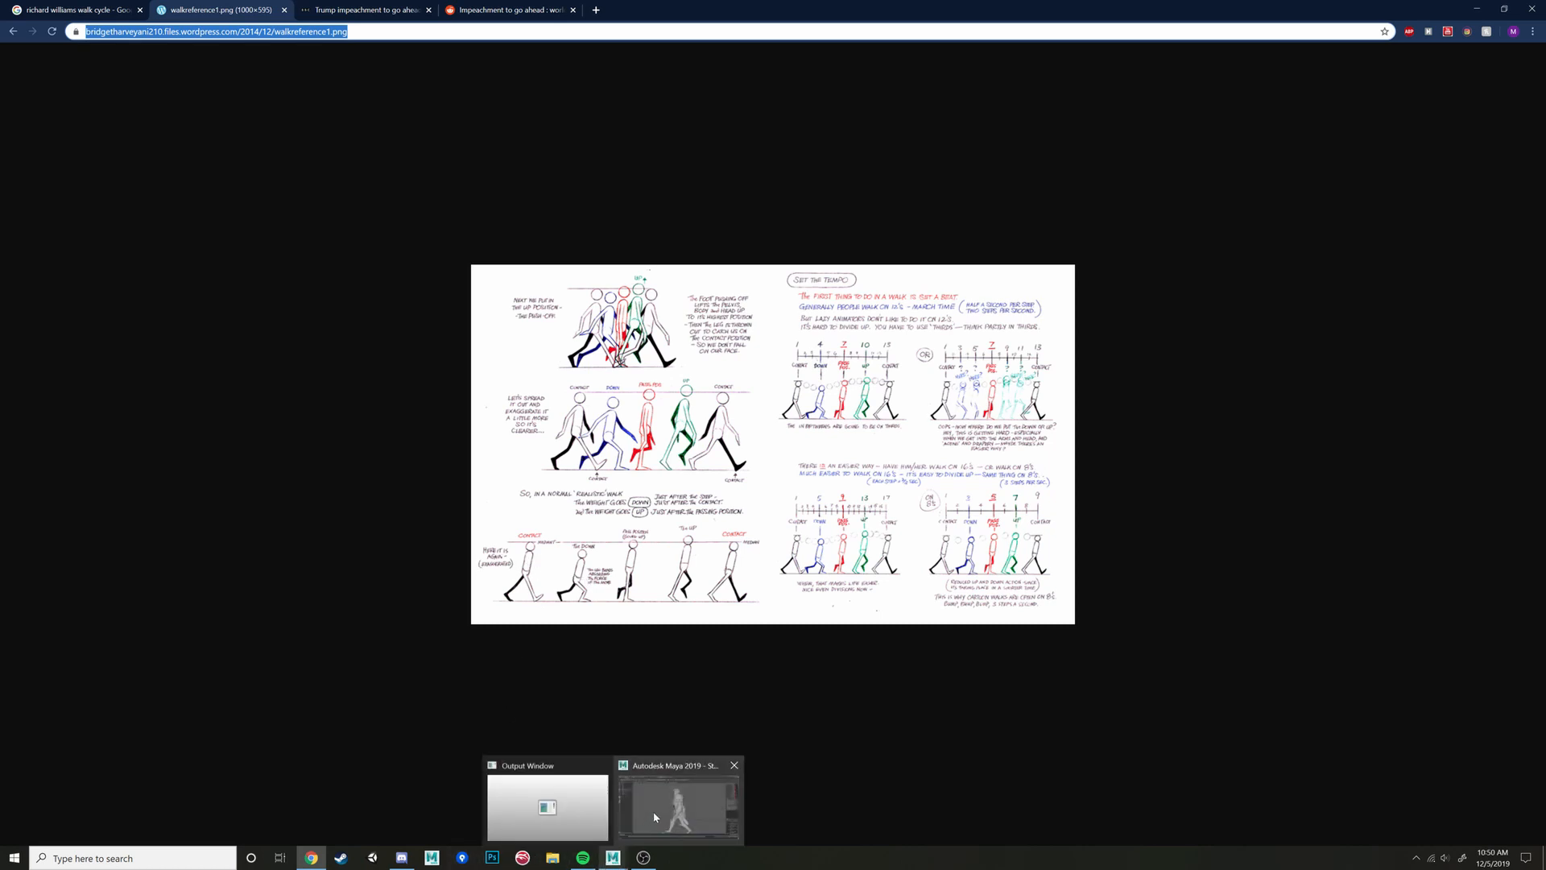
pyautogui.click(654, 811)
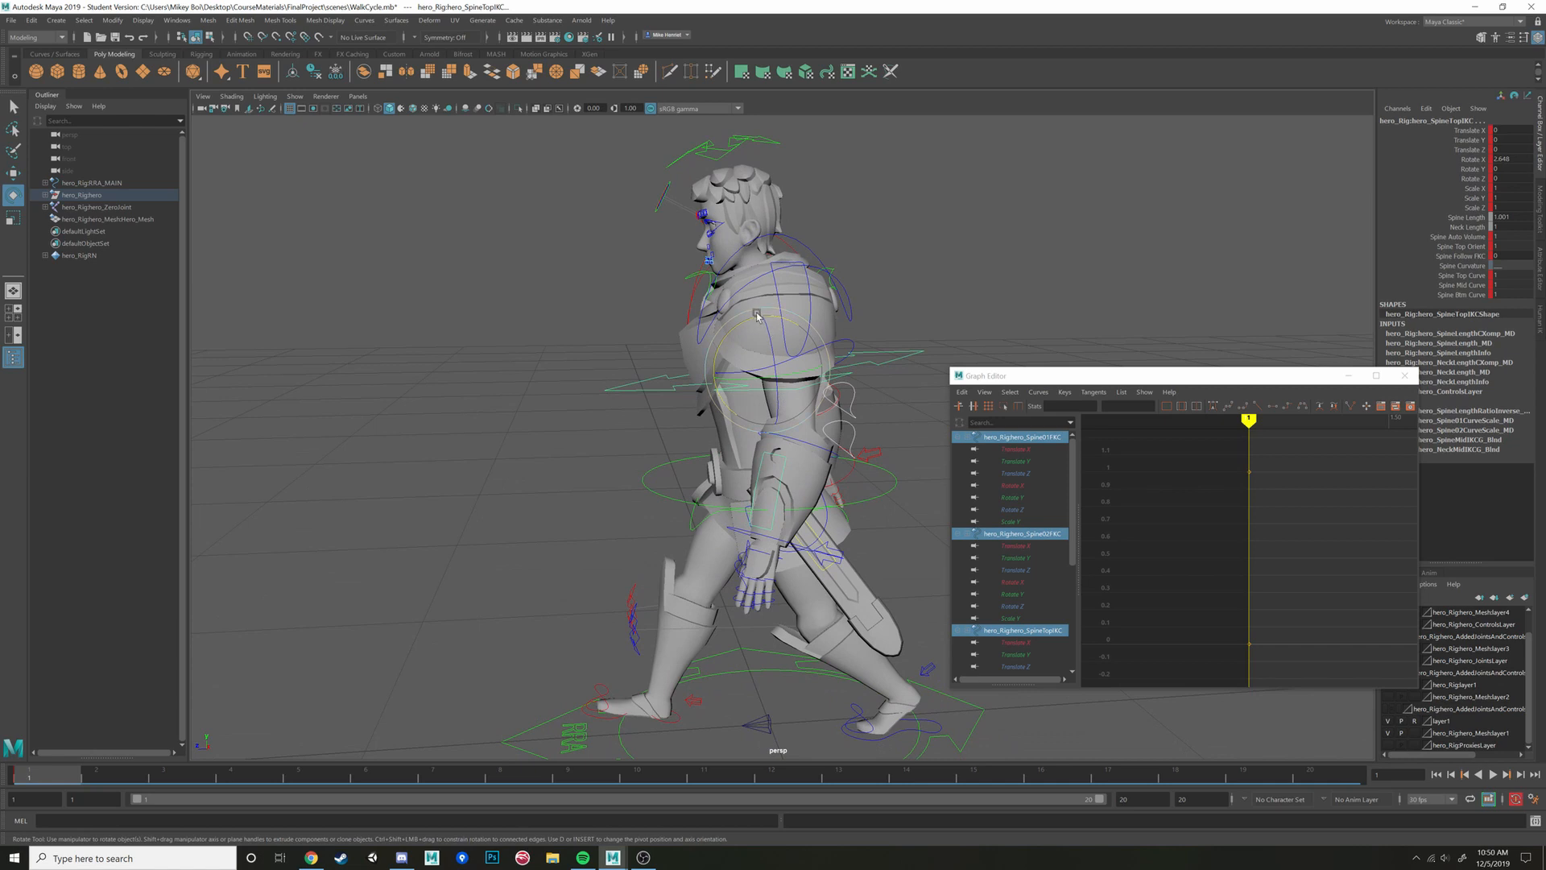
pyautogui.moveTo(757, 315); pyautogui.dragTo(751, 322)
# Raise the hero's gaze by rotating the head control to about -11 degrees on X and moving the eye aim control further out, at eye level
pyautogui.click(700, 145)
pyautogui.moveTo(778, 190)
pyautogui.keyDown('alt'); pyautogui.mouseDown()
pyautogui.moveTo(756, 205)
pyautogui.moveTo(769, 202)
pyautogui.mouseUp(); pyautogui.keyUp('alt')
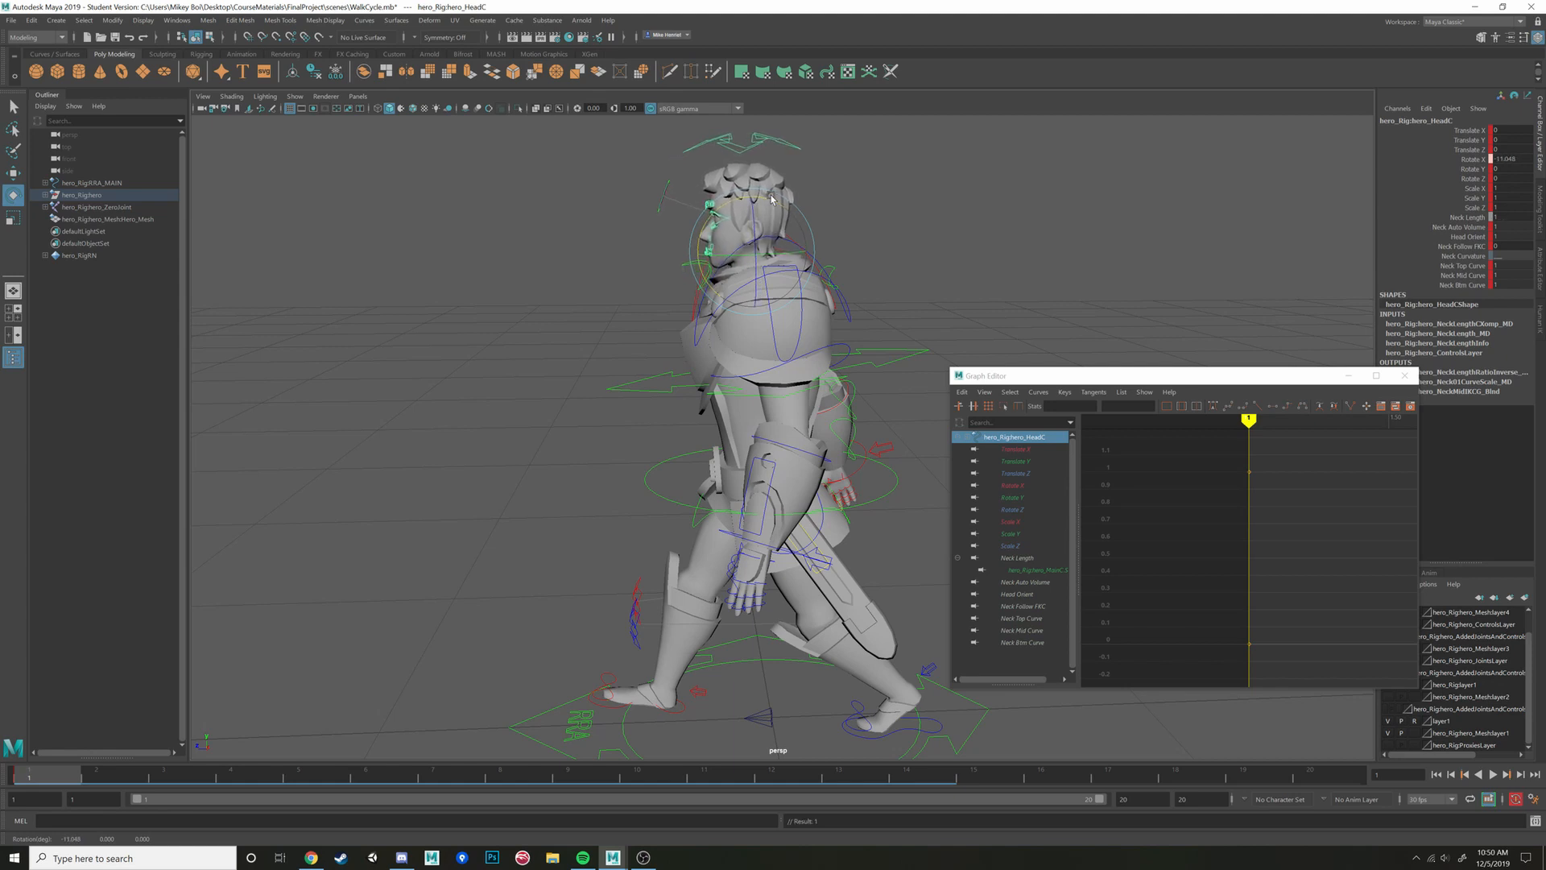
pyautogui.click(672, 182)
pyautogui.press('w')
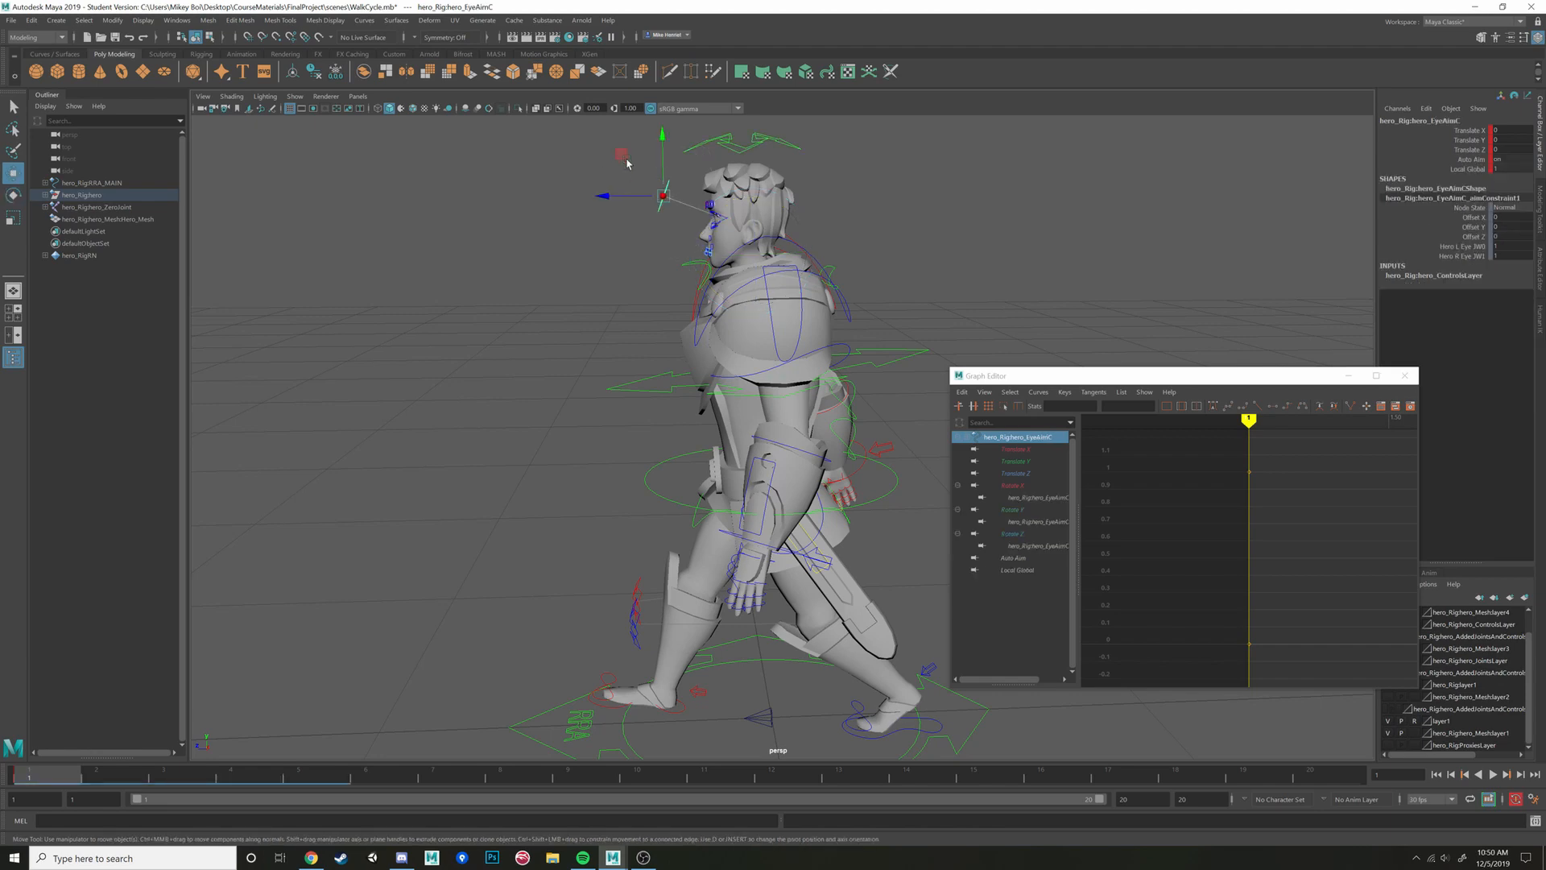
pyautogui.moveTo(627, 164); pyautogui.dragTo(417, 177, button='middle')
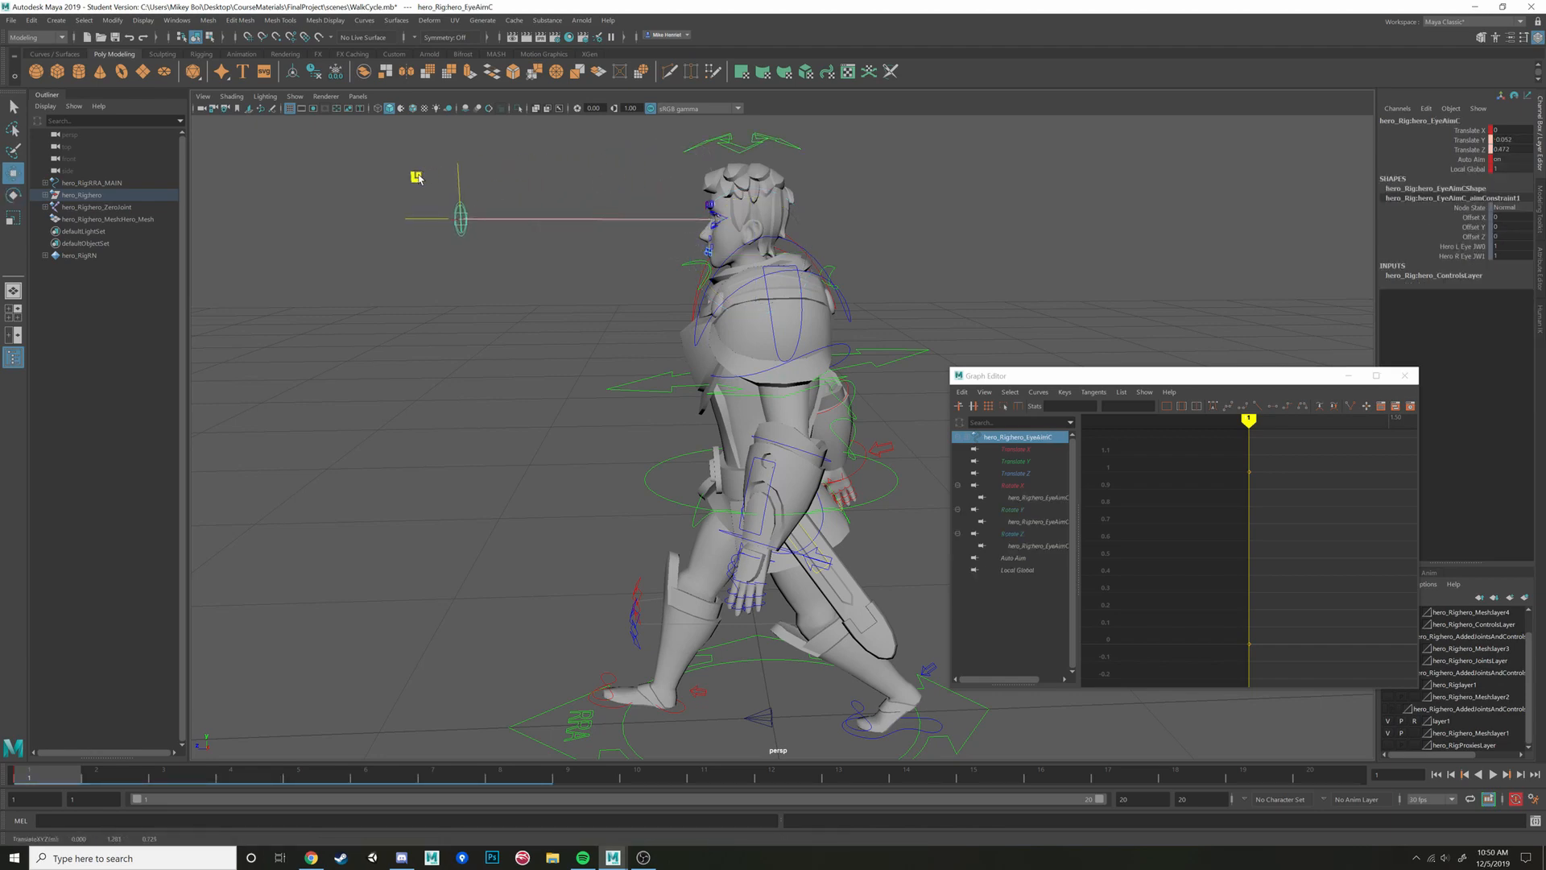
pyautogui.keyDown('alt'); pyautogui.moveTo(416, 177); pyautogui.dragTo(435, 548); pyautogui.keyUp('alt')
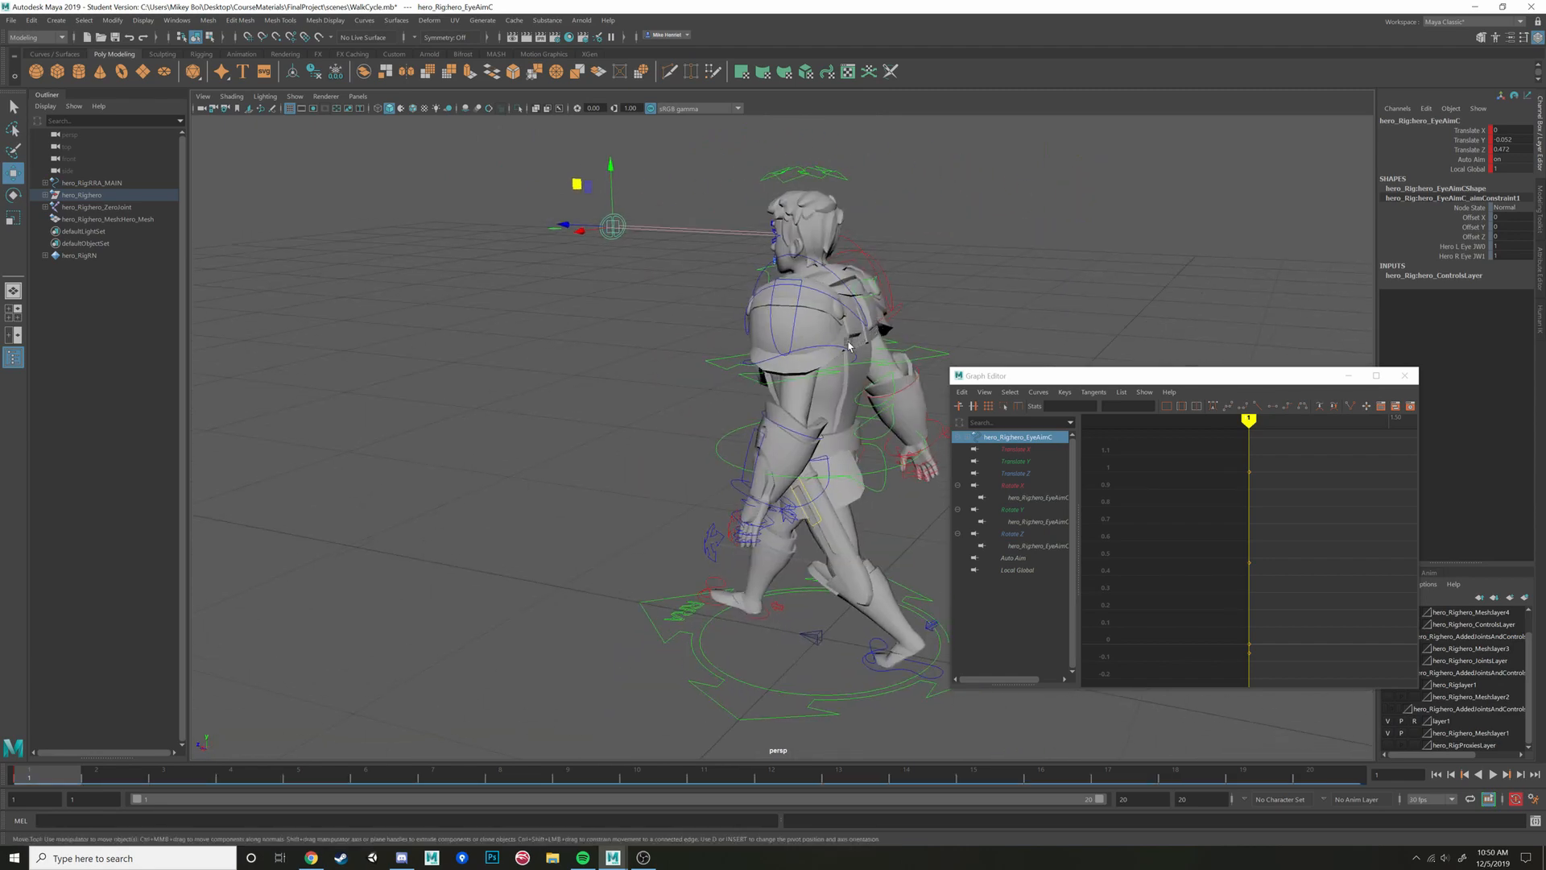
# Review the frame 1 contact pose from the hero's other side, select all the rig controls, and end with only the main control selected
pyautogui.click(851, 351)
pyautogui.keyDown('alt'); pyautogui.moveTo(851, 351); pyautogui.dragTo(758, 377); pyautogui.keyUp('alt')
pyautogui.press('e')
pyautogui.scroll(1, 753, 378)
pyautogui.keyDown('alt'); pyautogui.moveTo(743, 403); pyautogui.dragTo(713, 458, button='middle'); pyautogui.keyUp('alt')
pyautogui.keyDown('alt'); pyautogui.moveTo(712, 457); pyautogui.dragTo(677, 459); pyautogui.keyUp('alt')
pyautogui.scroll(-6, 717, 346)
pyautogui.moveTo(668, 251); pyautogui.dragTo(889, 601)
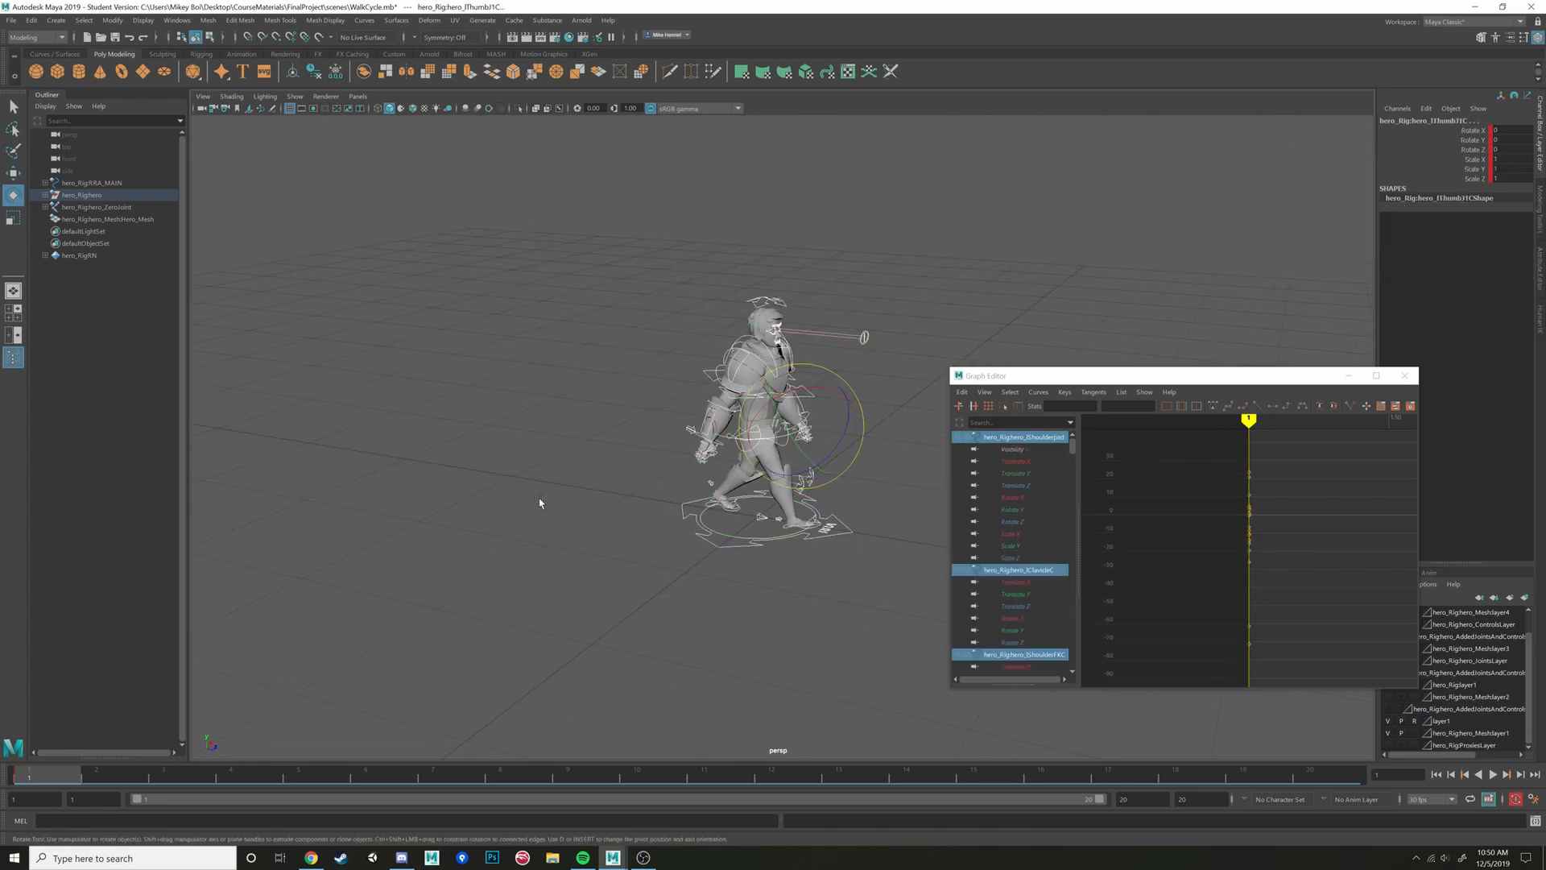
pyautogui.click(741, 534)
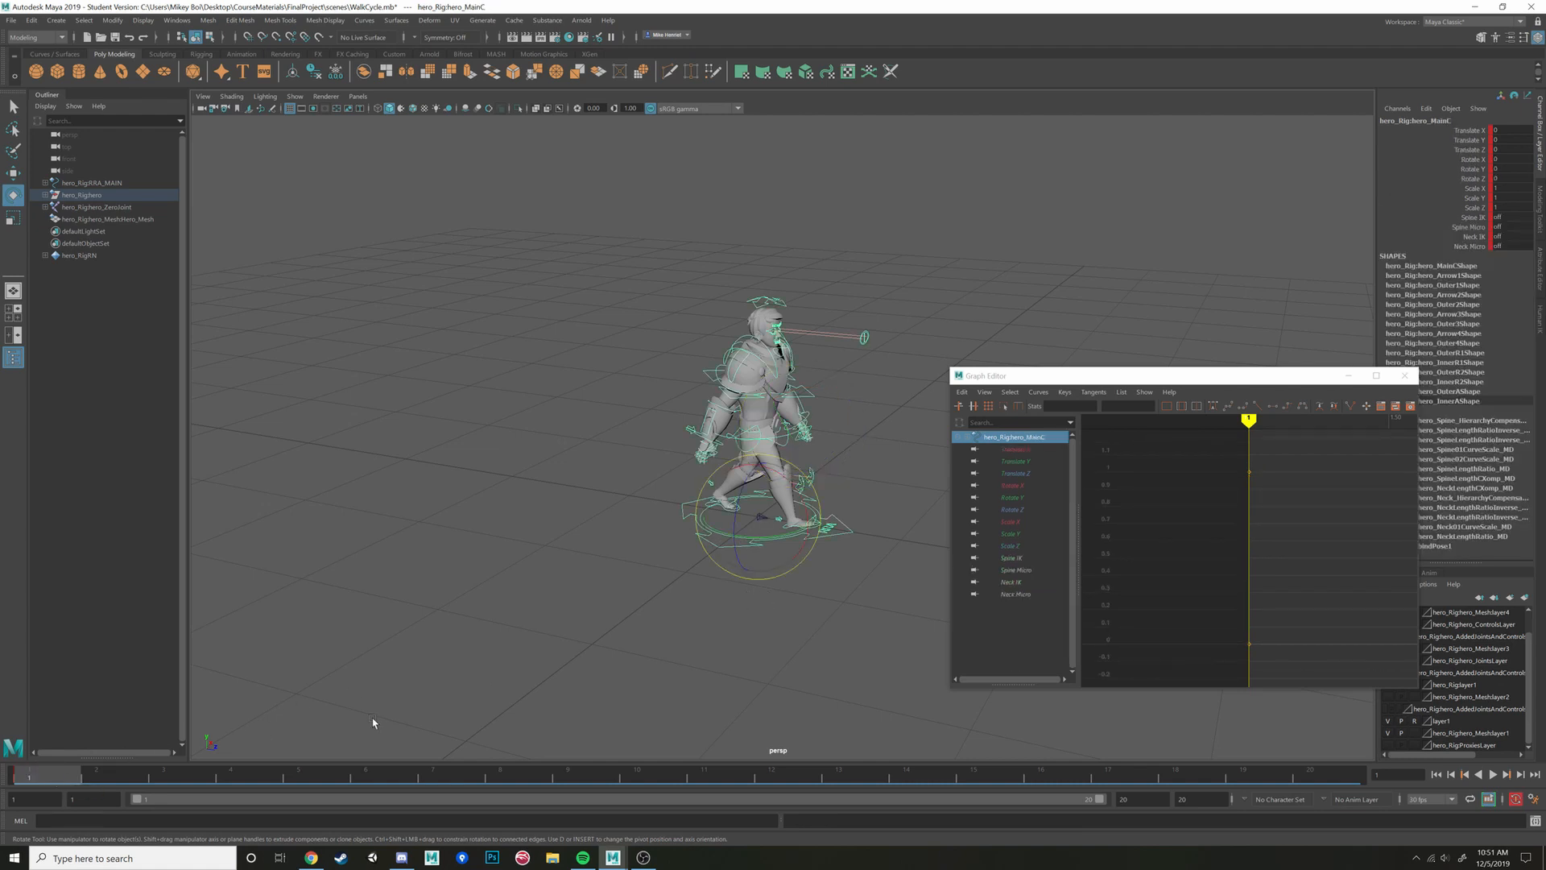
# Set the playback range to end at frame 21 and play the timeline from frame 1 to check the timing
pyautogui.click(1493, 775)
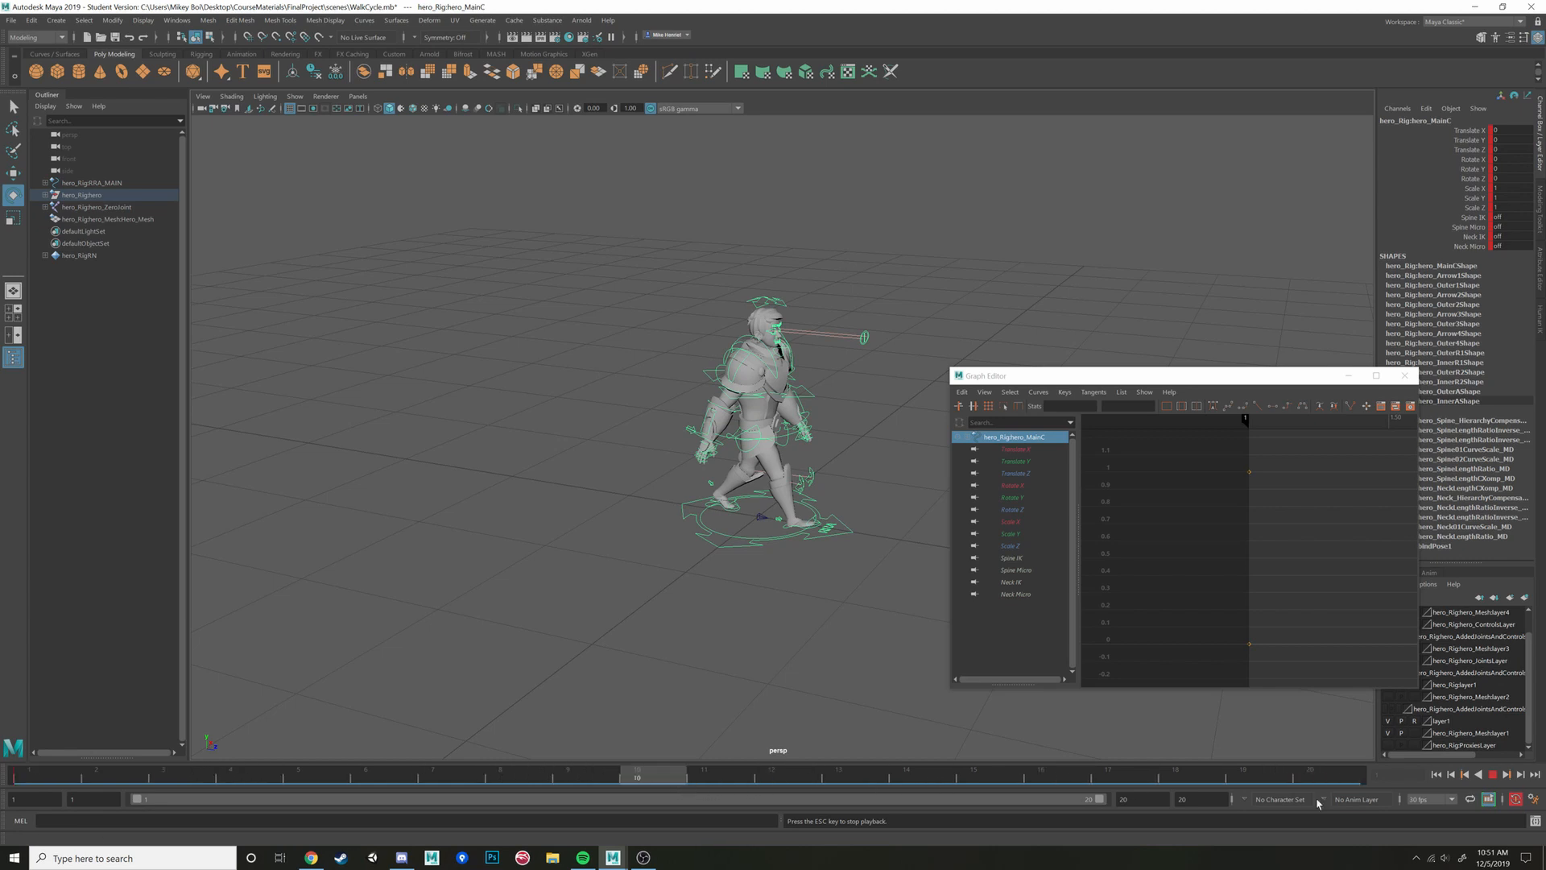
pyautogui.press('Escape')
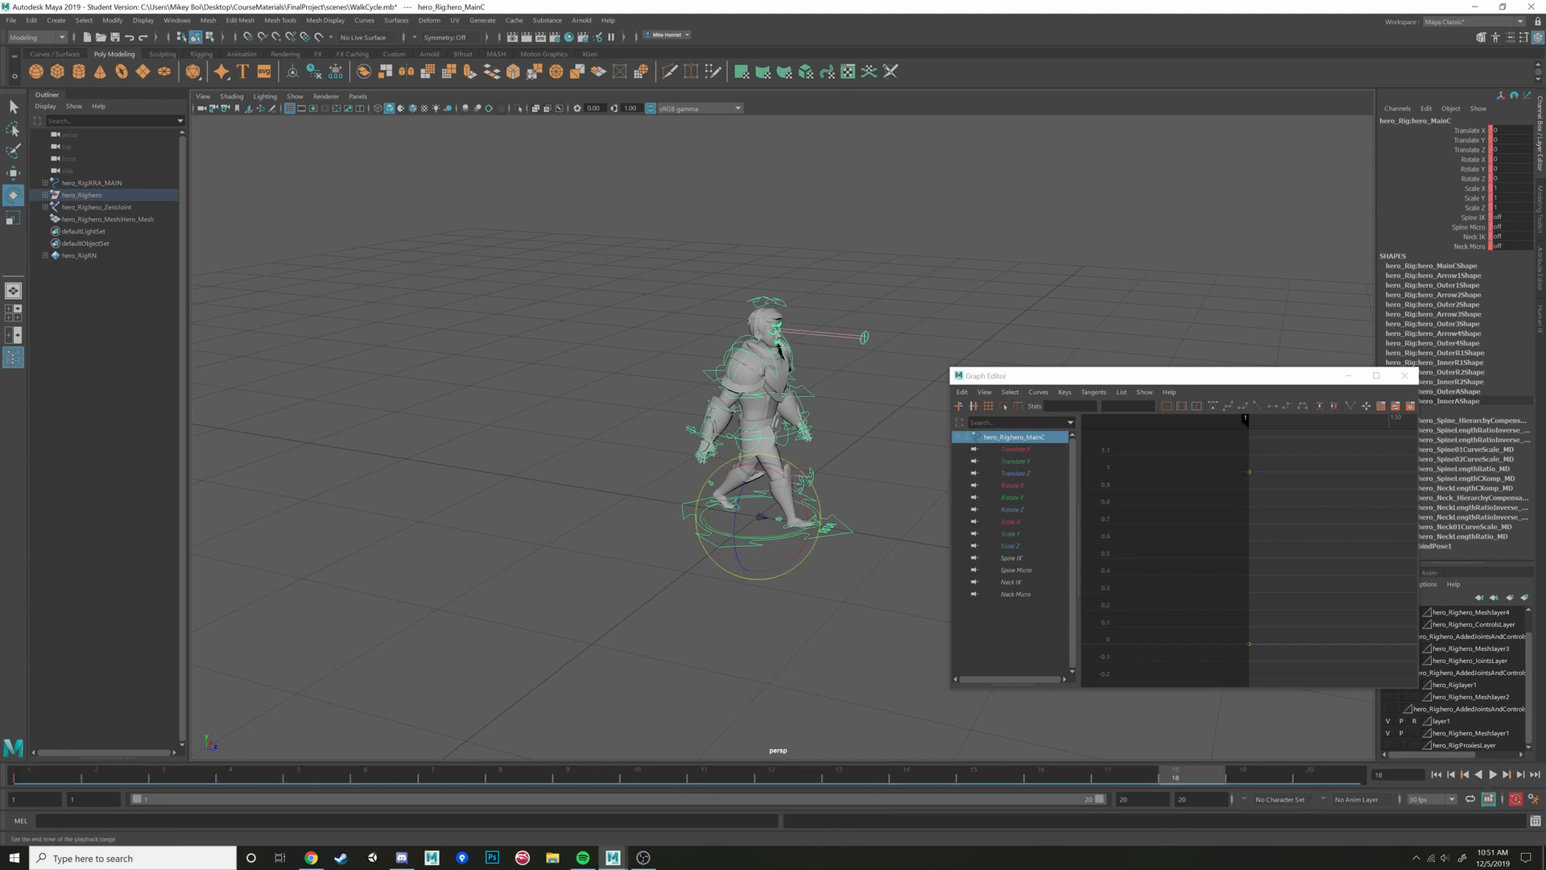
pyautogui.press('Return')
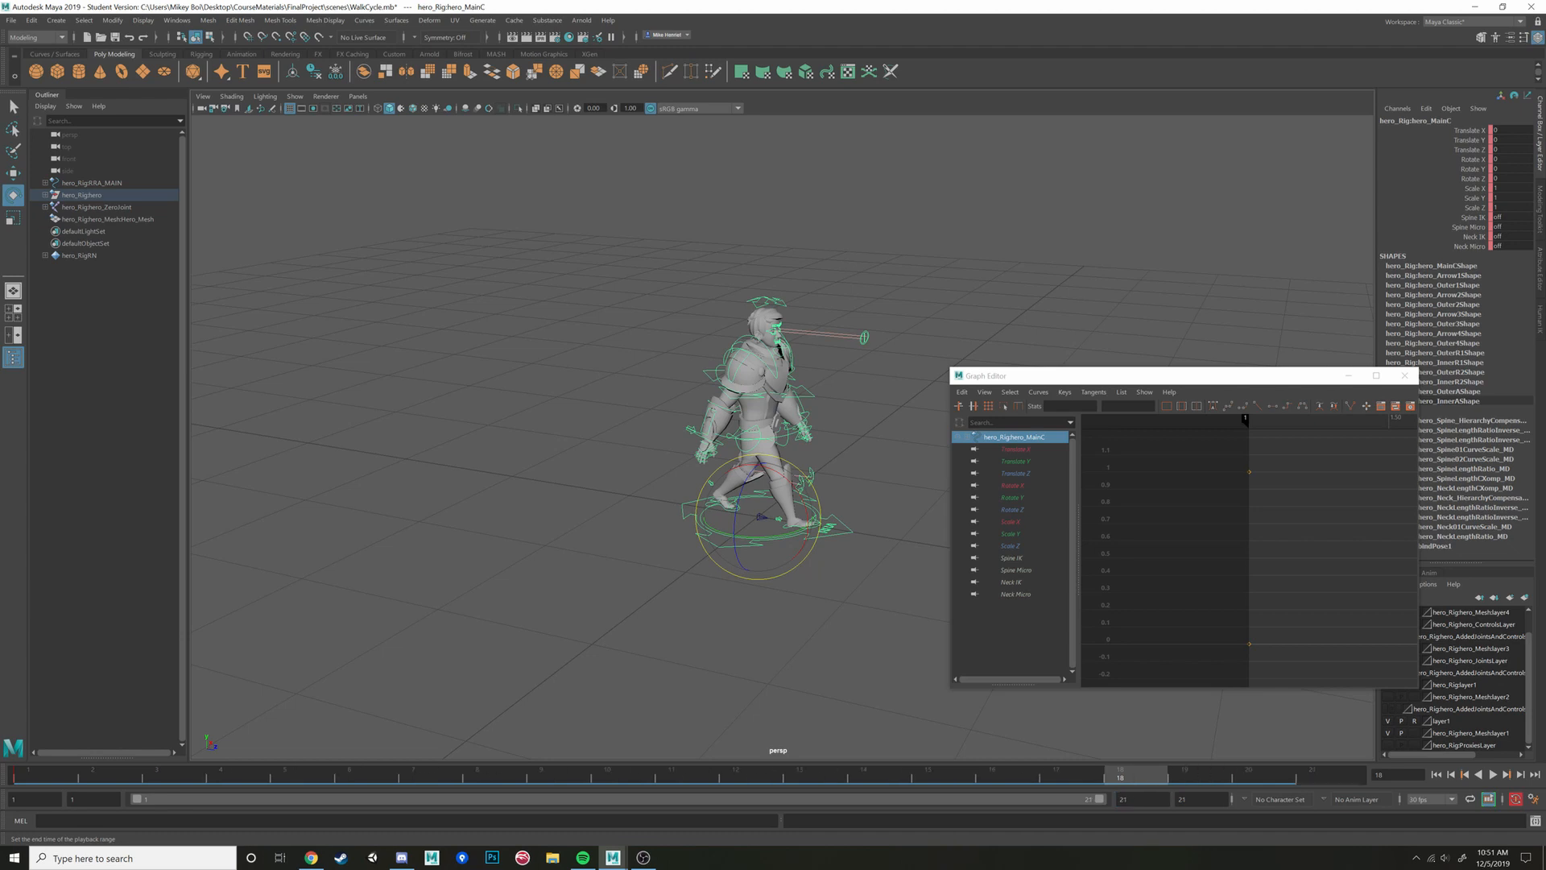
pyautogui.moveTo(1192, 777); pyautogui.dragTo(36, 764)
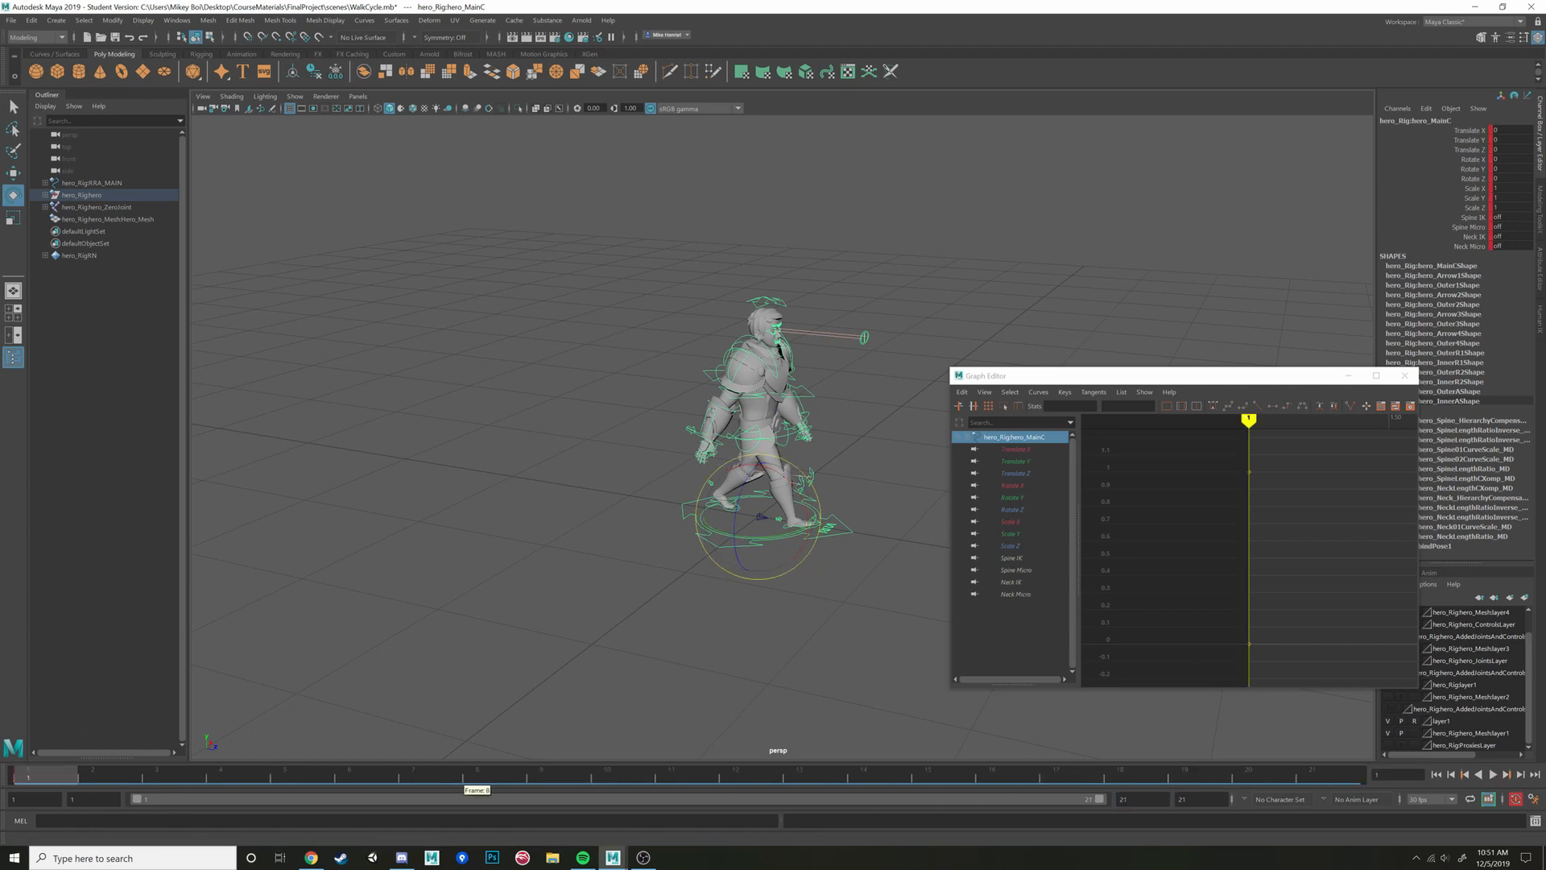
pyautogui.click(1494, 775)
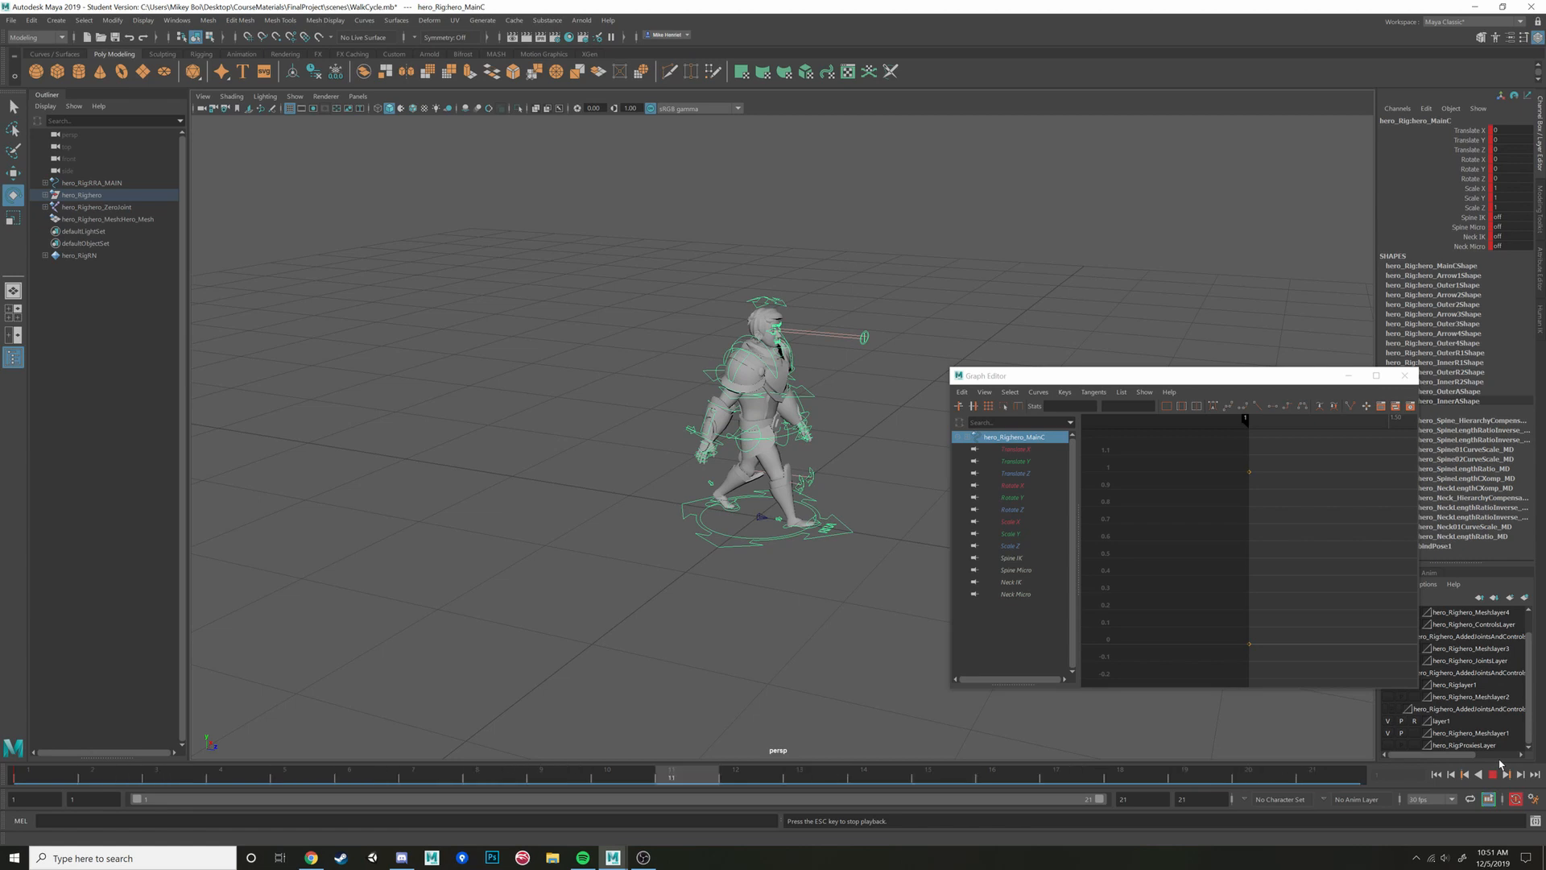
pyautogui.click(1494, 774)
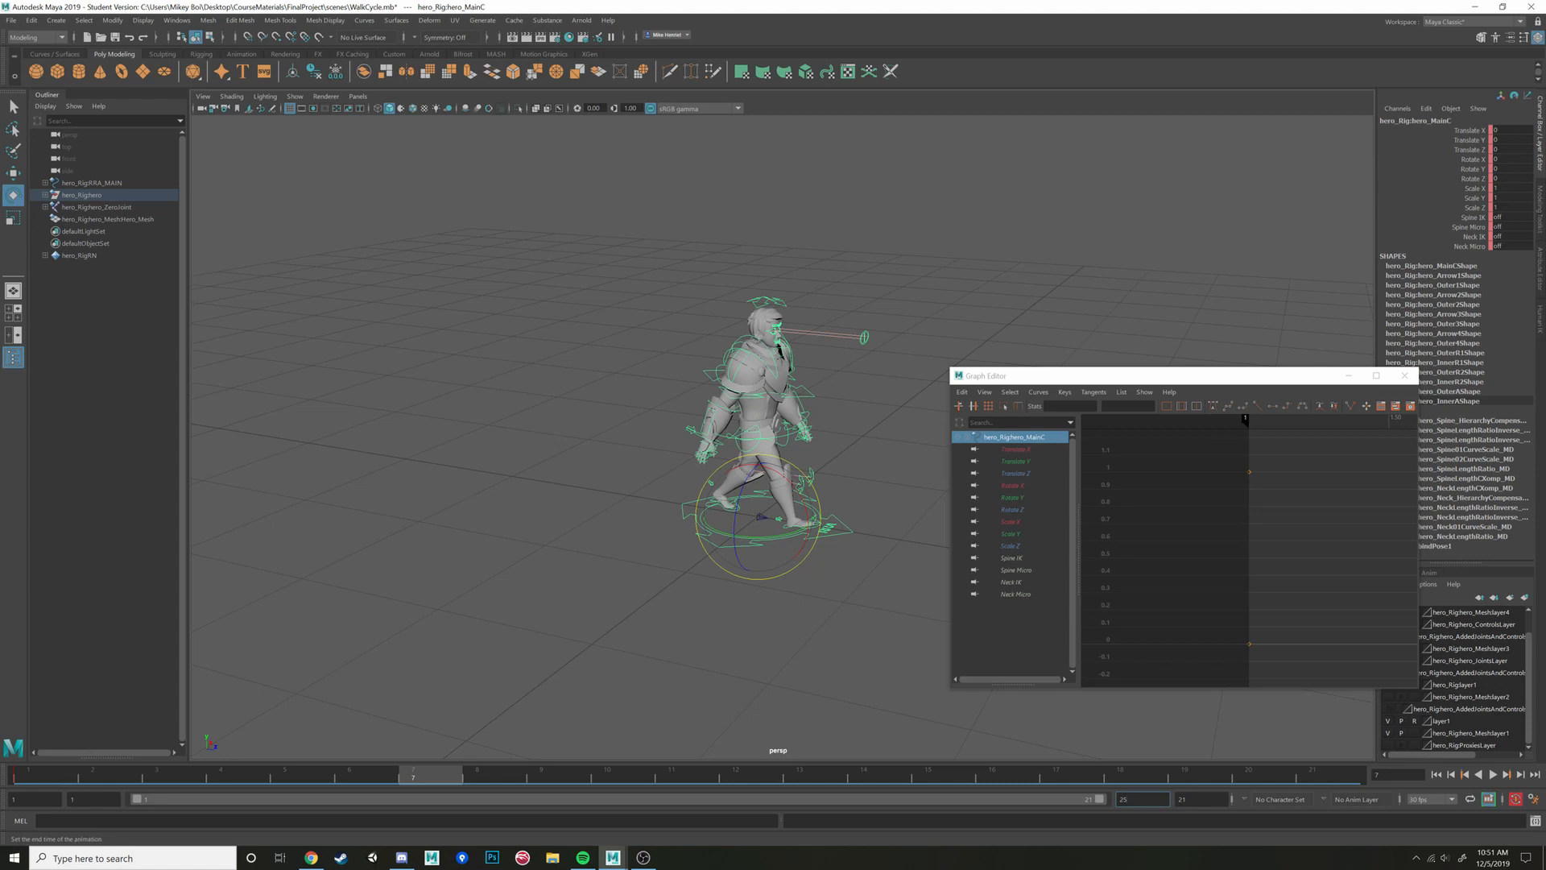
# Extend the animation and playback range to end at frame 25 and play the timeline to check the timing
pyautogui.press('Return')
pyautogui.moveTo(203, 774); pyautogui.dragTo(95, 773)
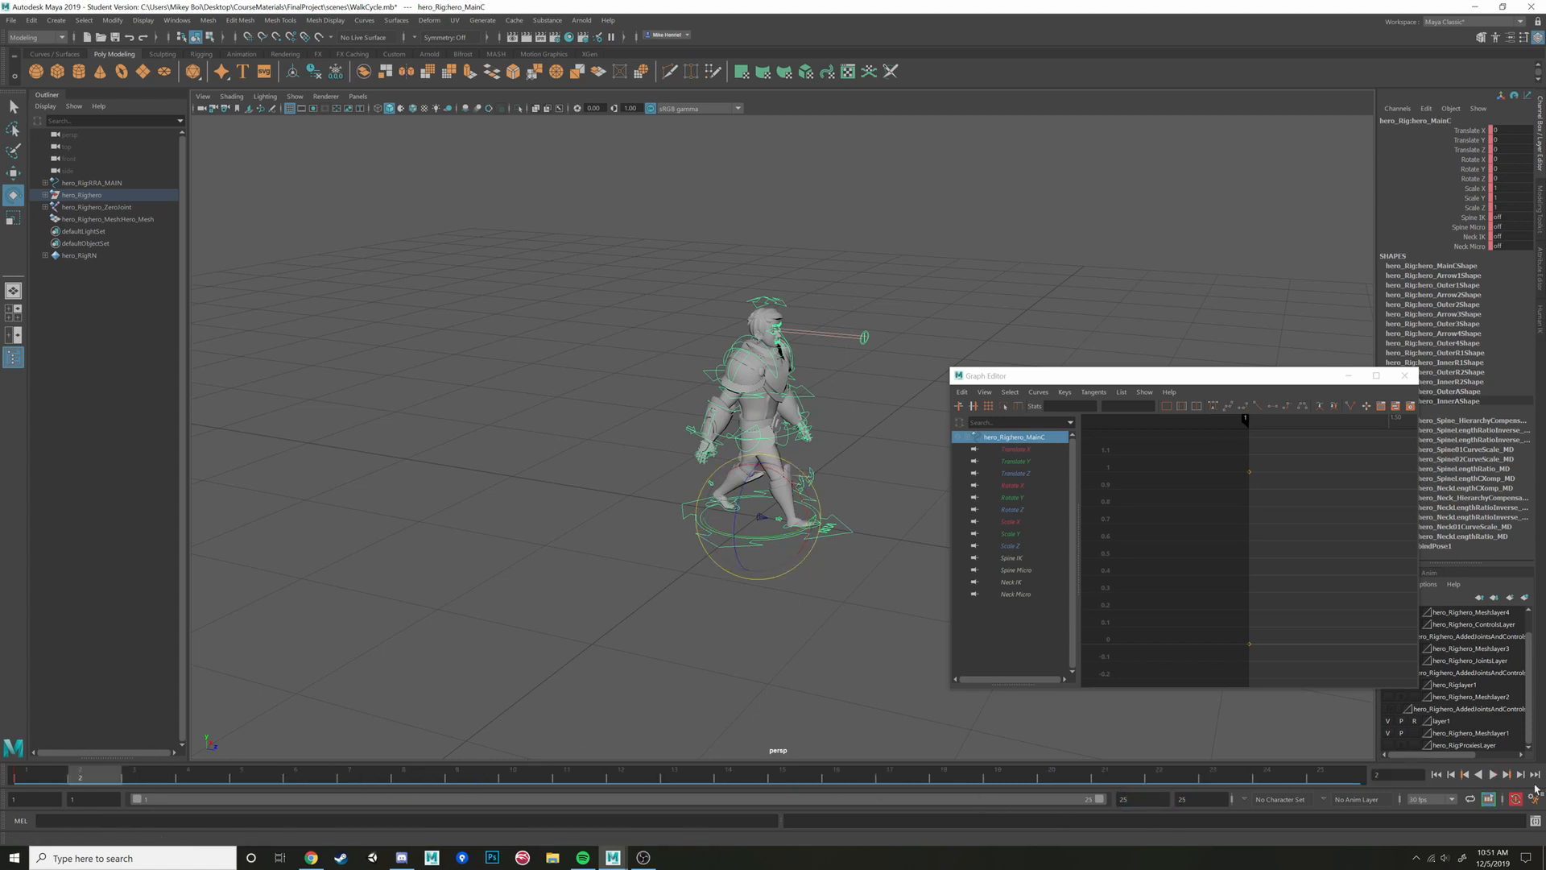
pyautogui.click(1493, 774)
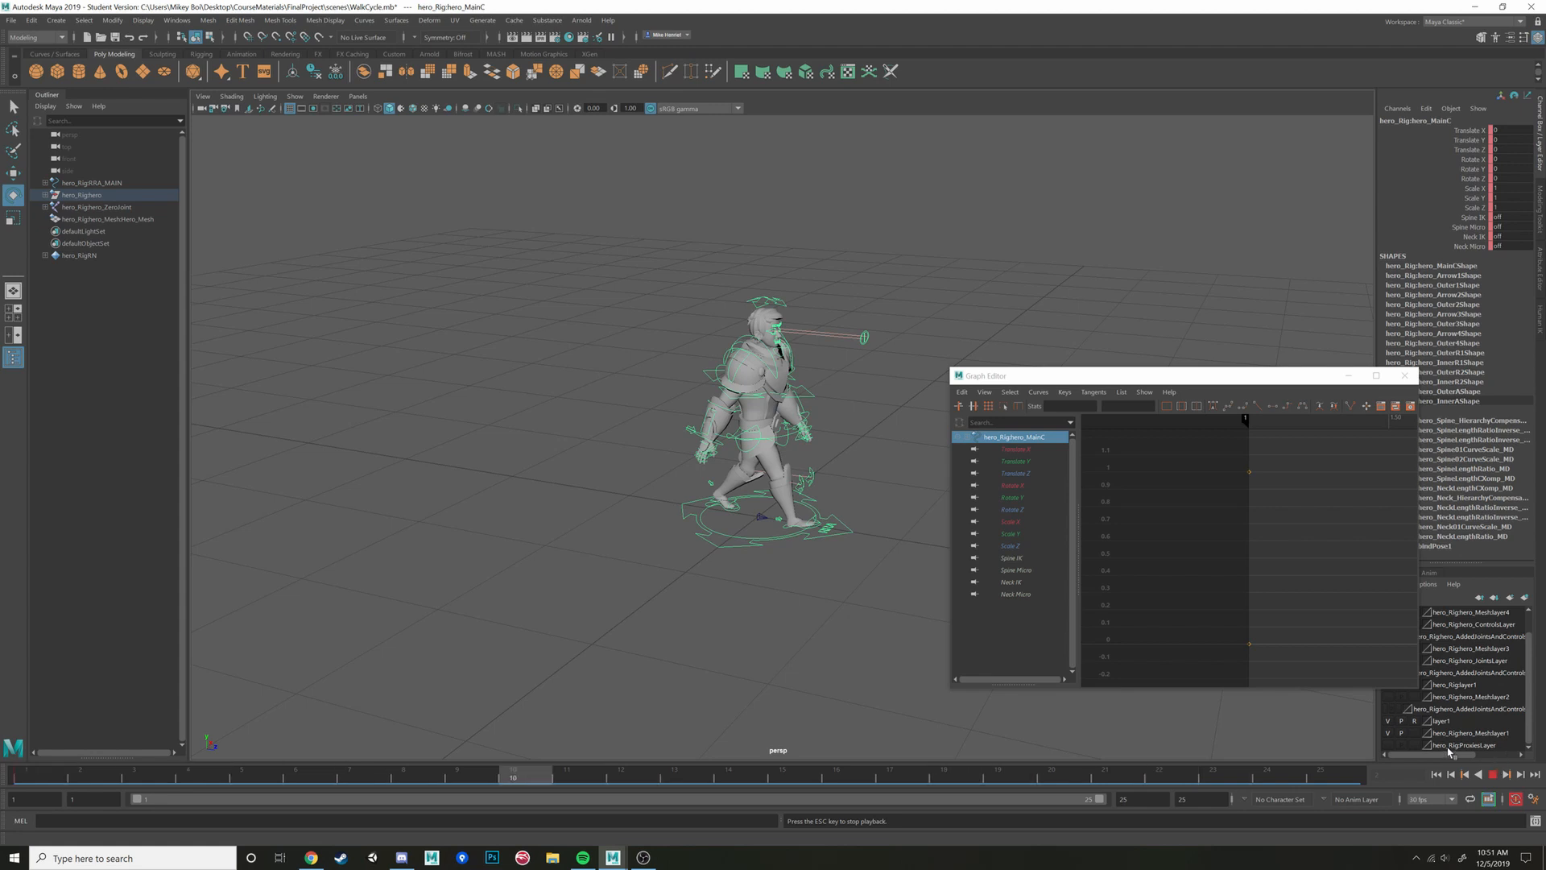
pyautogui.press('Escape')
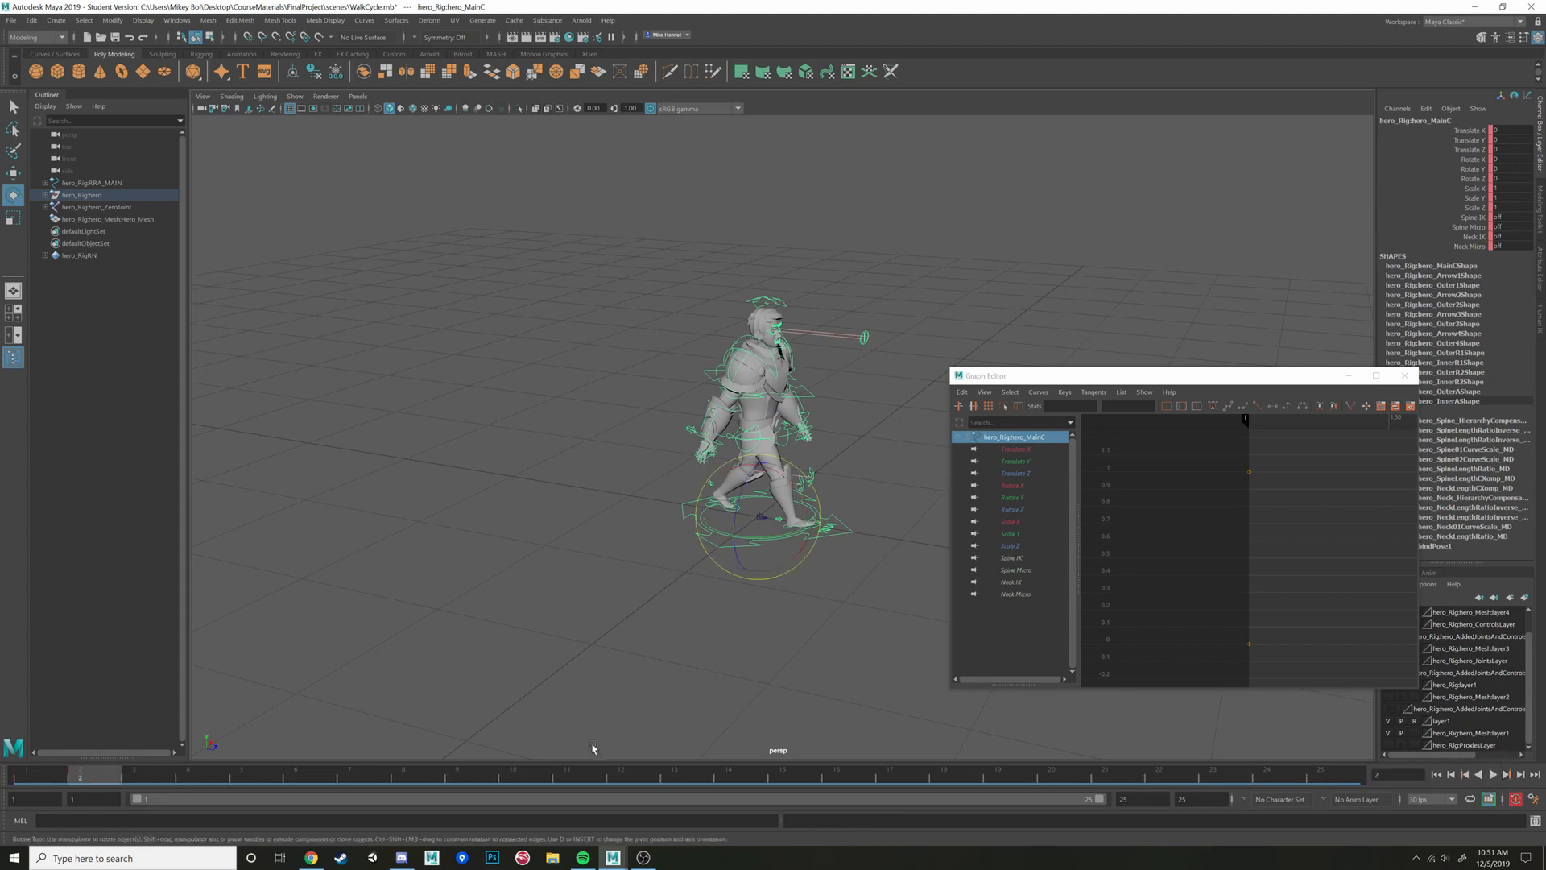
# Move the timeline to frame 13 and bring the whole hero into a side view
pyautogui.click(640, 776)
pyautogui.moveTo(640, 779)
pyautogui.mouseDown()
pyautogui.moveTo(601, 783)
pyautogui.moveTo(628, 778)
pyautogui.mouseUp()
pyautogui.scroll(6, 697, 699)
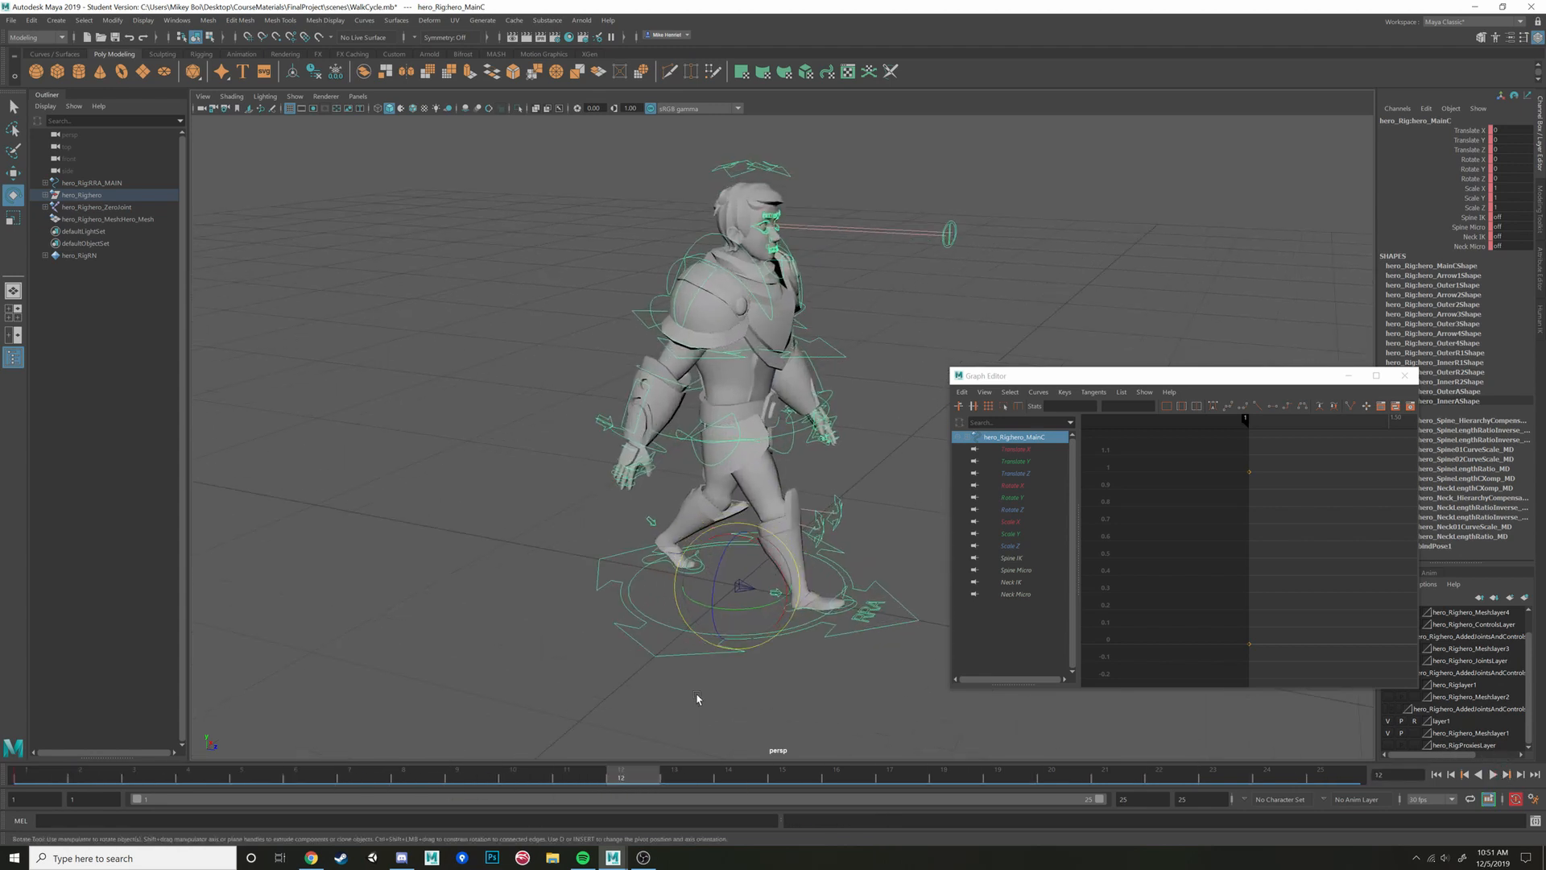
pyautogui.keyDown('alt'); pyautogui.moveTo(697, 699); pyautogui.dragTo(767, 670); pyautogui.keyUp('alt')
pyautogui.keyDown('alt'); pyautogui.moveTo(767, 670); pyautogui.dragTo(785, 626, button='middle'); pyautogui.keyUp('alt')
pyautogui.keyDown('alt'); pyautogui.moveTo(785, 625); pyautogui.dragTo(715, 663); pyautogui.keyUp('alt')
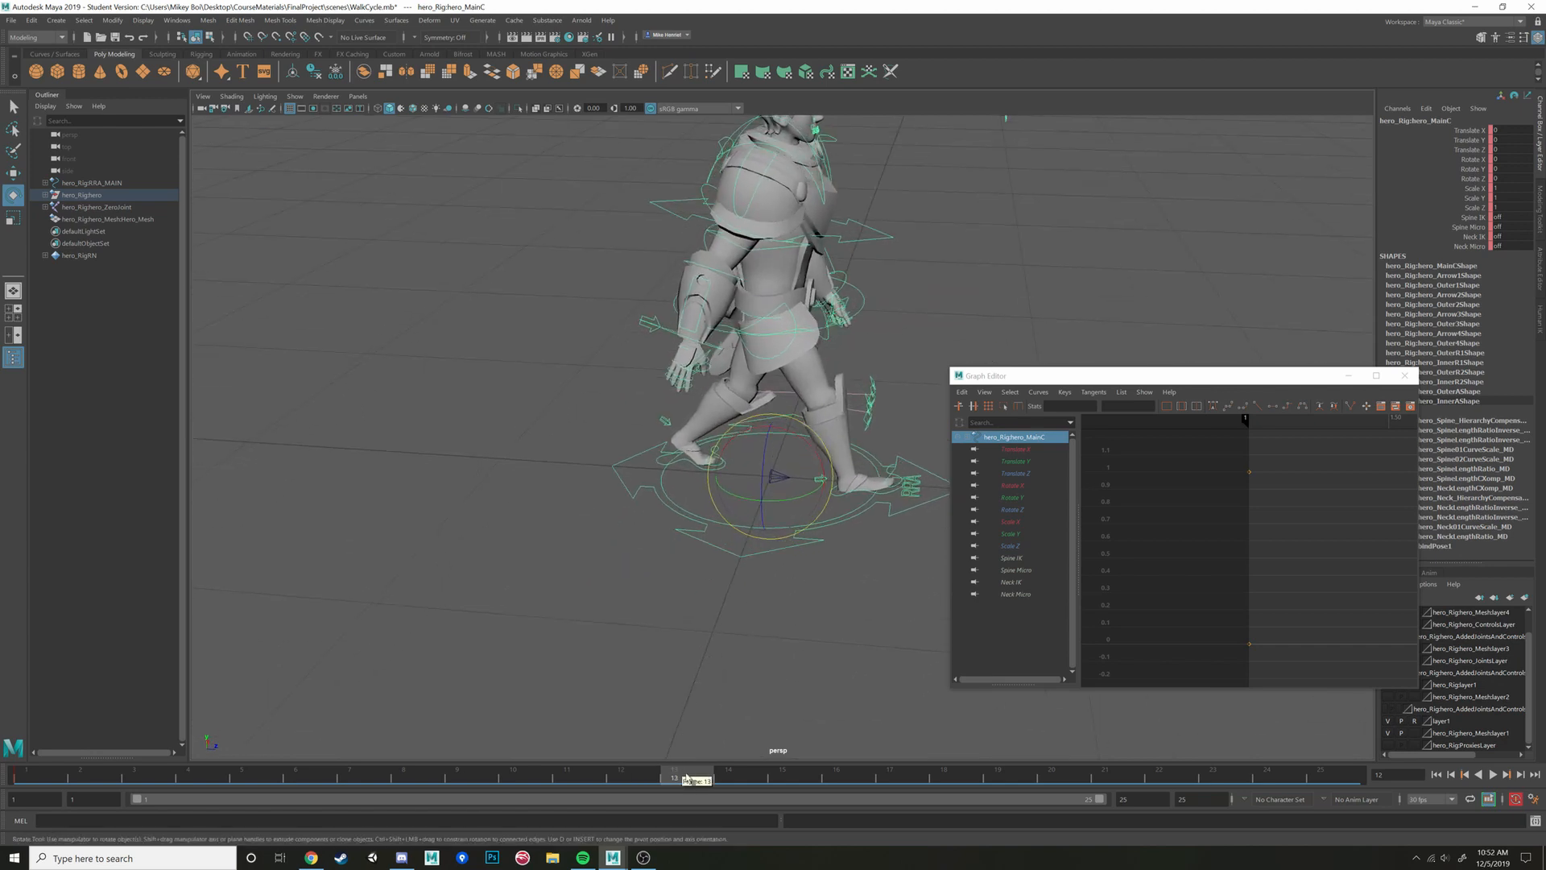
pyautogui.scroll(-2, 839, 499)
pyautogui.keyDown('alt'); pyautogui.moveTo(835, 518); pyautogui.dragTo(804, 516); pyautogui.keyUp('alt')
pyautogui.keyDown('alt'); pyautogui.moveTo(804, 516); pyautogui.dragTo(733, 619, button='middle'); pyautogui.keyUp('alt')
pyautogui.keyDown('alt'); pyautogui.moveTo(763, 470); pyautogui.dragTo(817, 448, button='middle'); pyautogui.keyUp('alt')
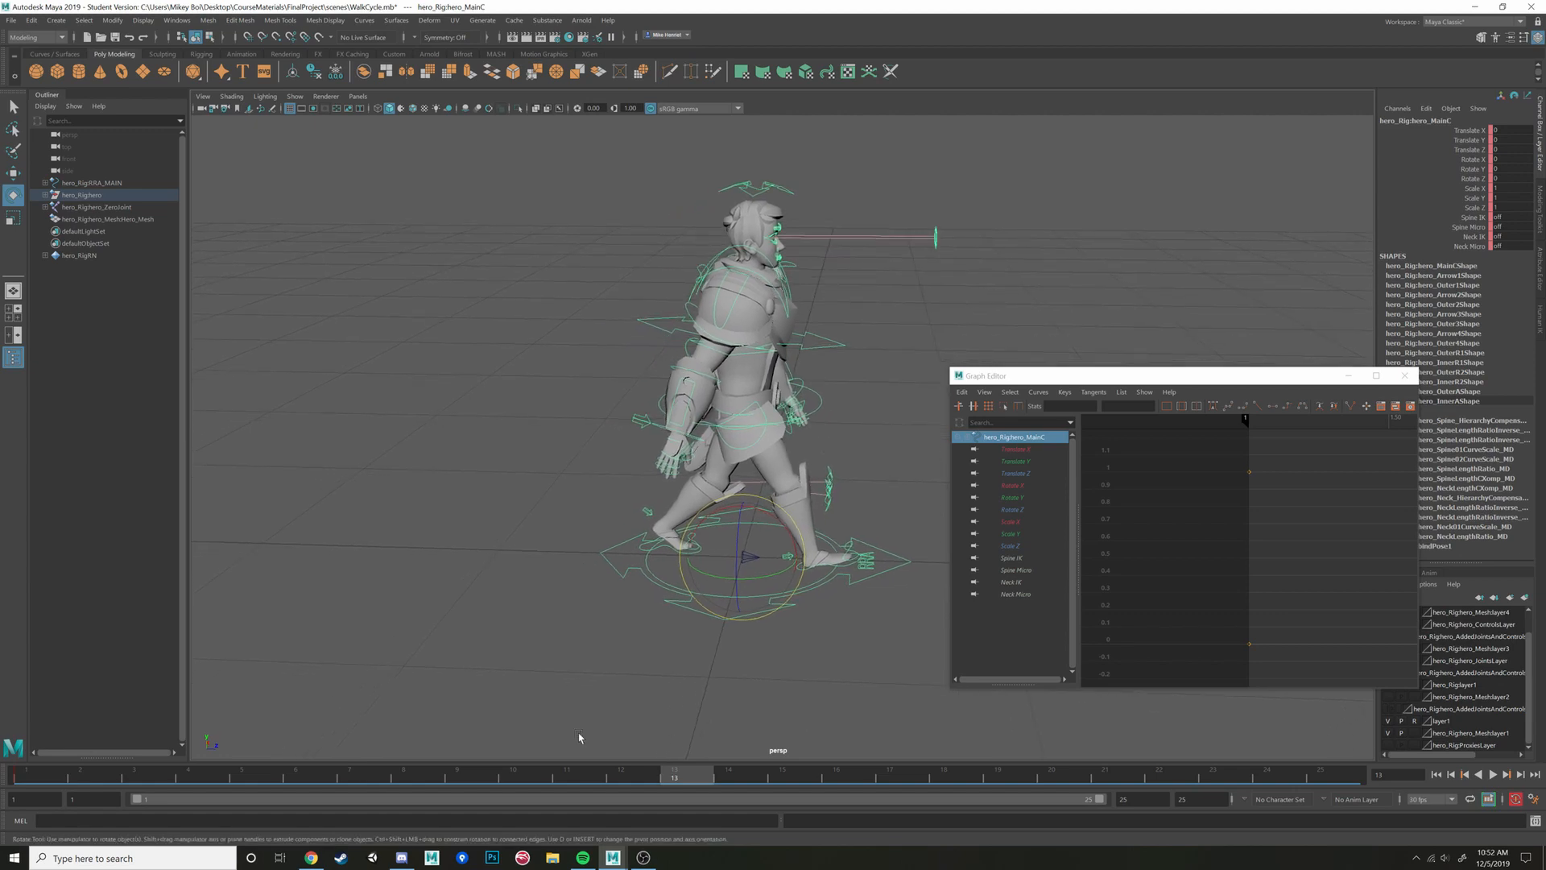
# Compare the opposite contact pose in the walk cycle reference in Chrome, and return to Maya
pyautogui.moveTo(324, 863)
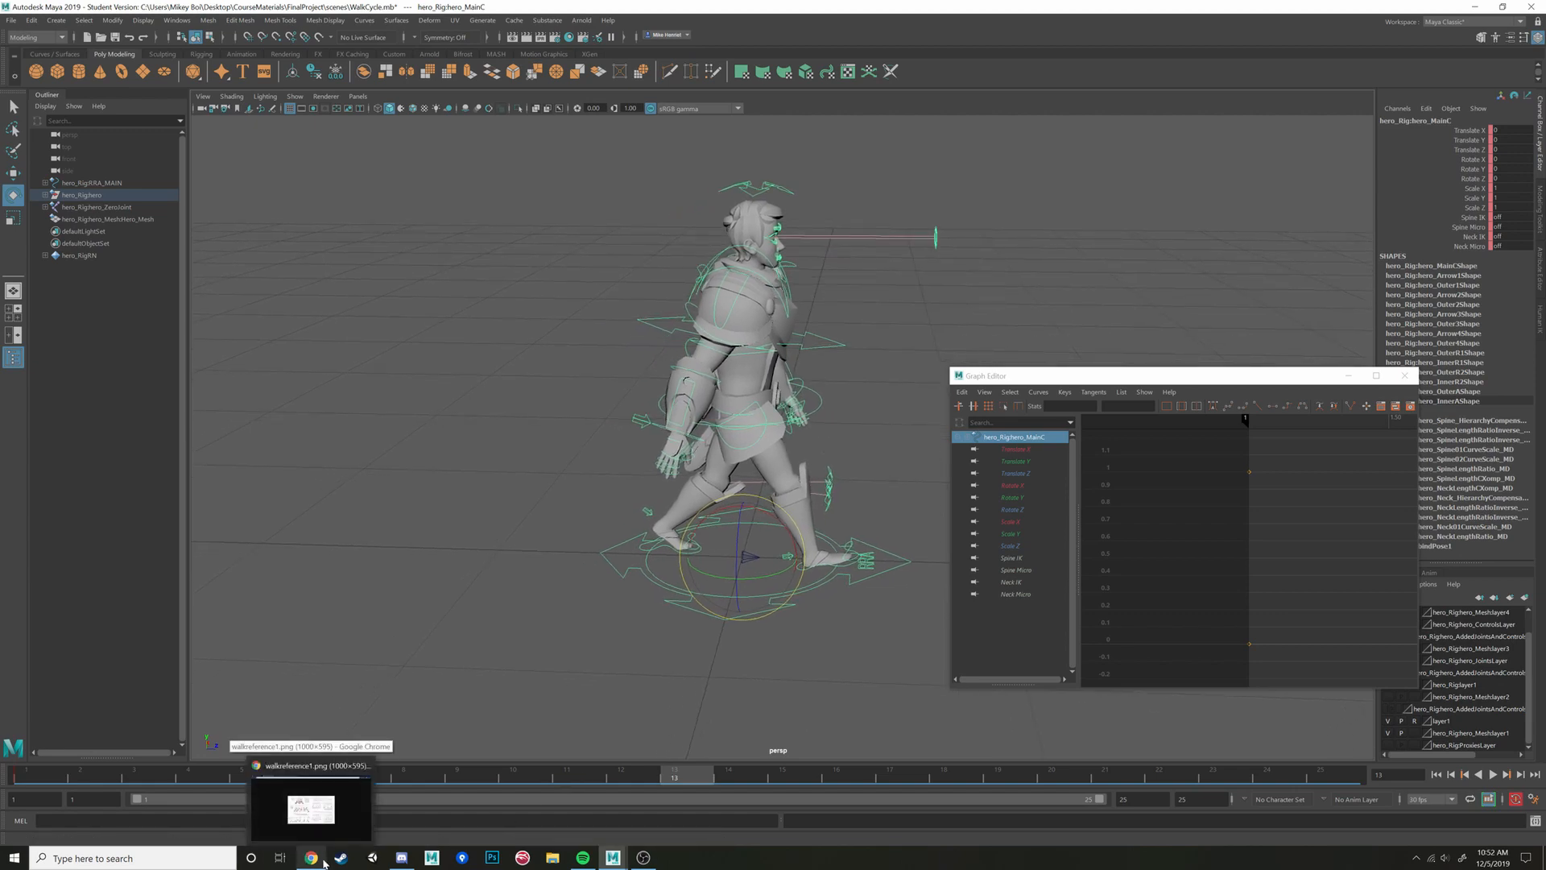
pyautogui.click(310, 820)
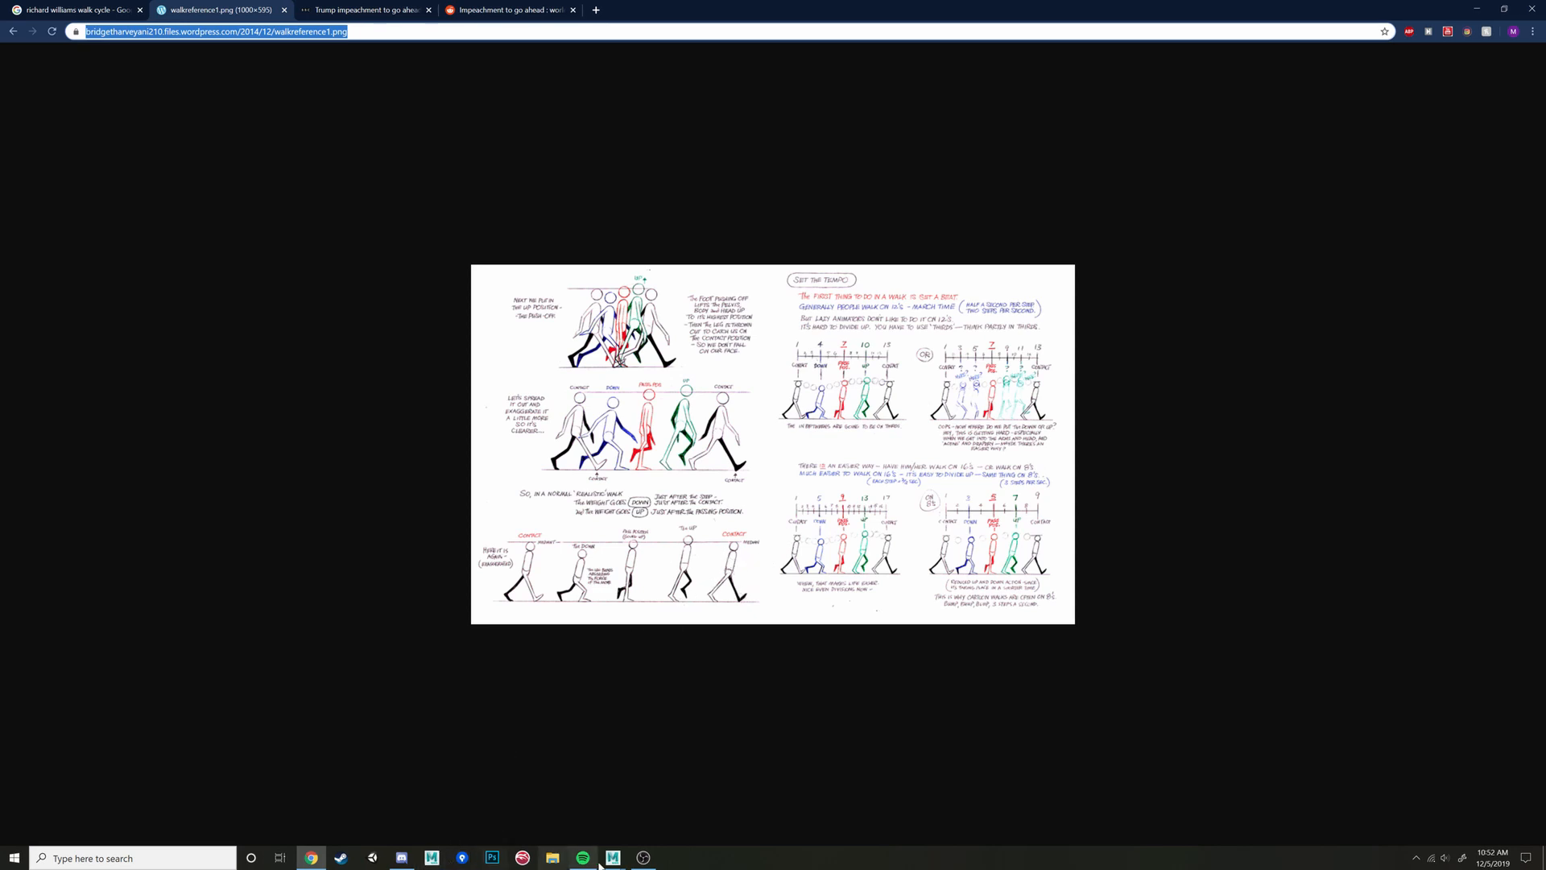
pyautogui.moveTo(612, 863)
pyautogui.click(679, 797)
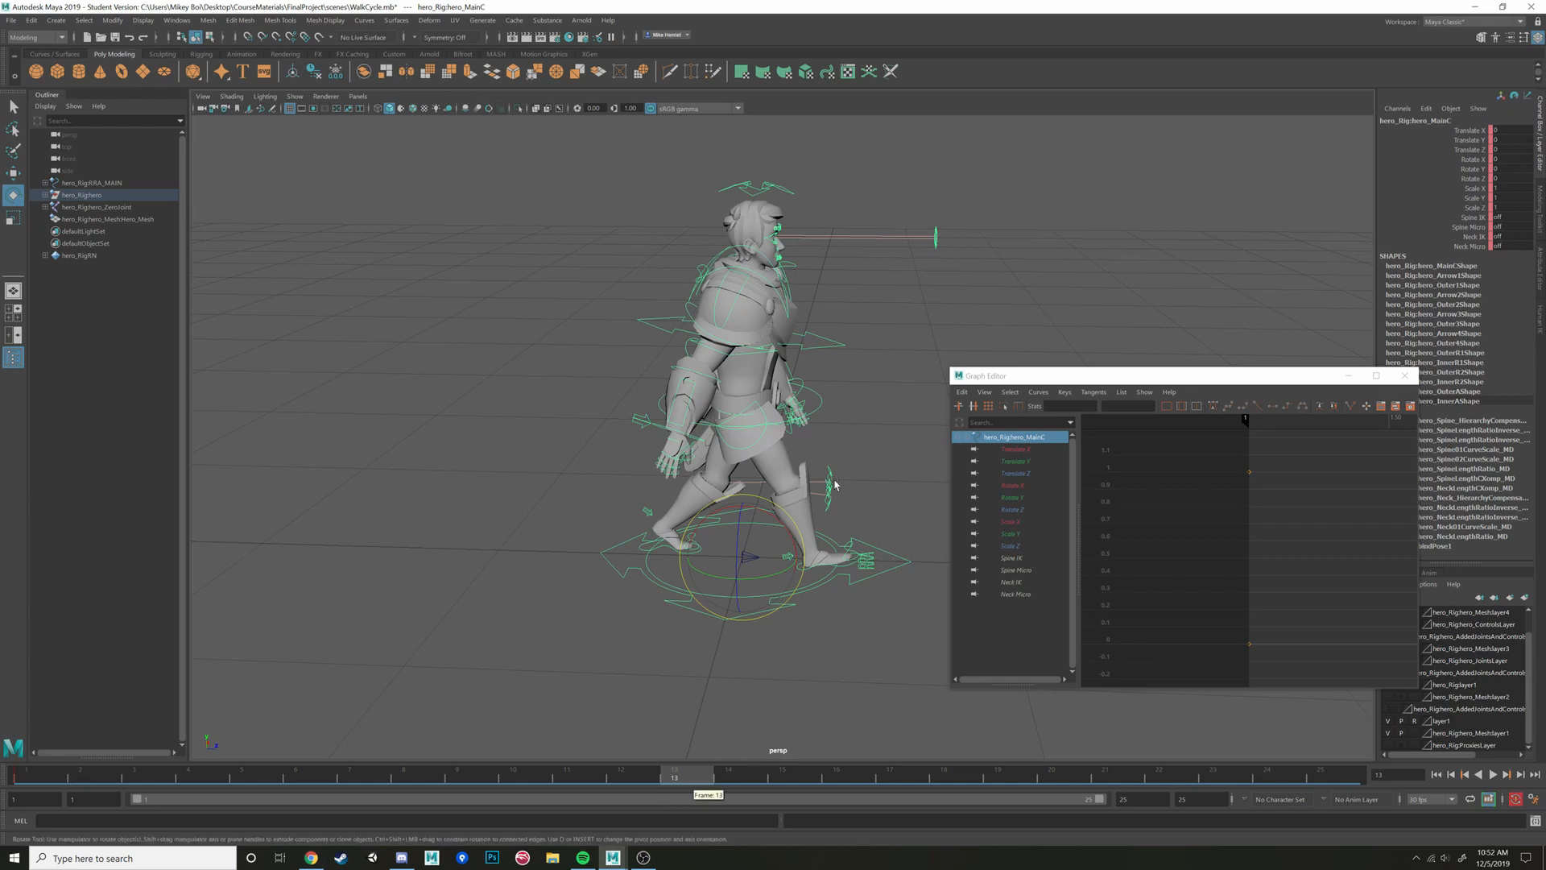
# Key all of the hero's rig controls at frame 13 and frame their curves in the Graph Editor
pyautogui.keyDown('alt'); pyautogui.moveTo(801, 537); pyautogui.dragTo(767, 459); pyautogui.keyUp('alt')
pyautogui.click(820, 571)
pyautogui.keyDown('alt'); pyautogui.moveTo(805, 379); pyautogui.dragTo(781, 412); pyautogui.keyUp('alt')
pyautogui.moveTo(551, 137); pyautogui.dragTo(1032, 590)
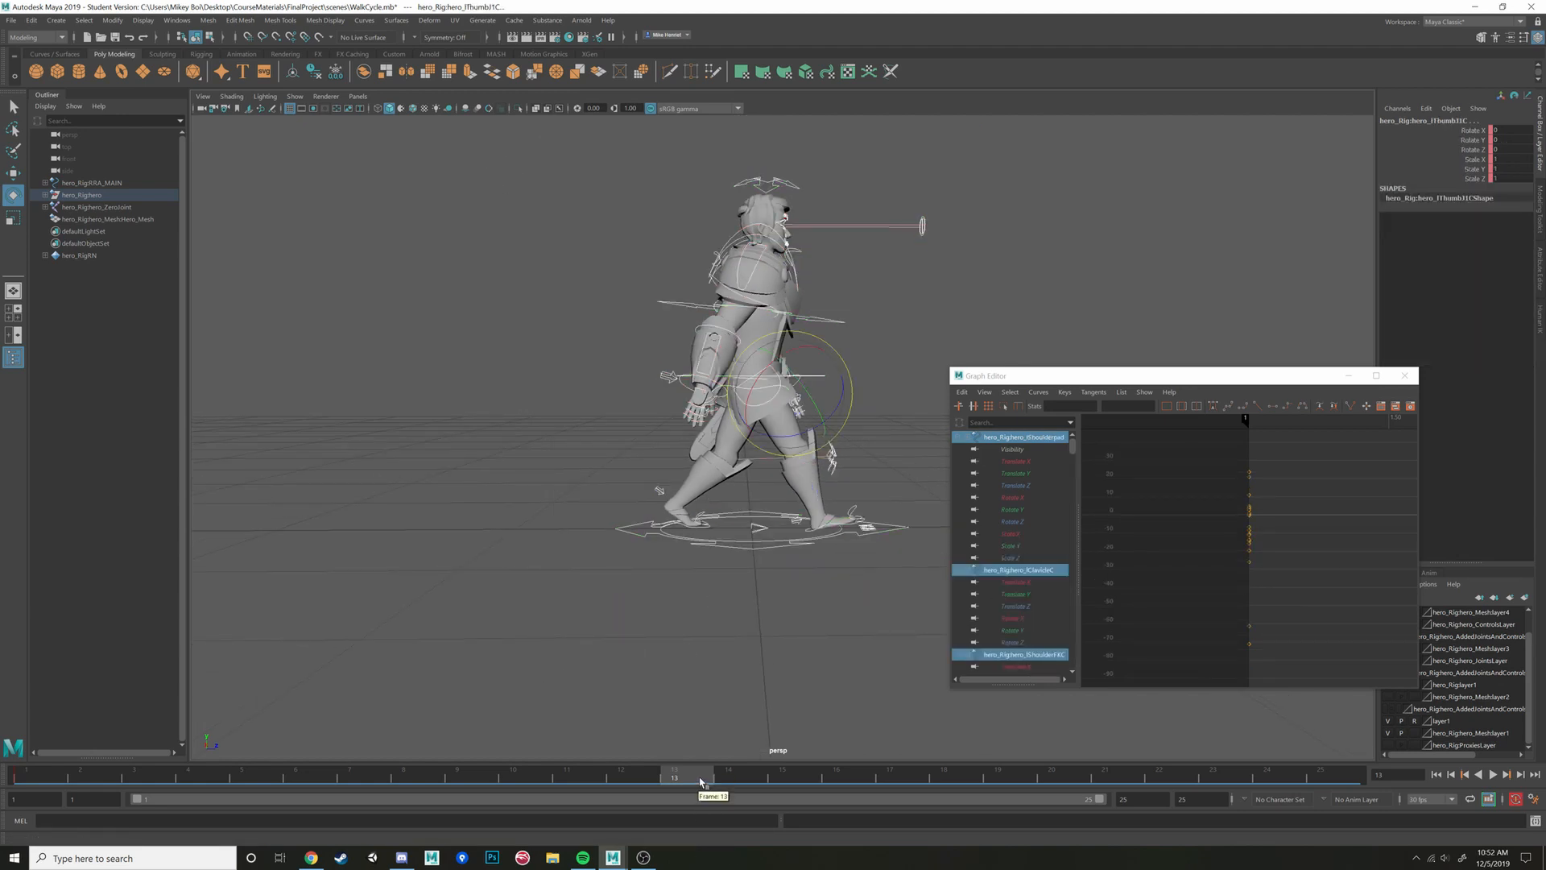
pyautogui.press('s')
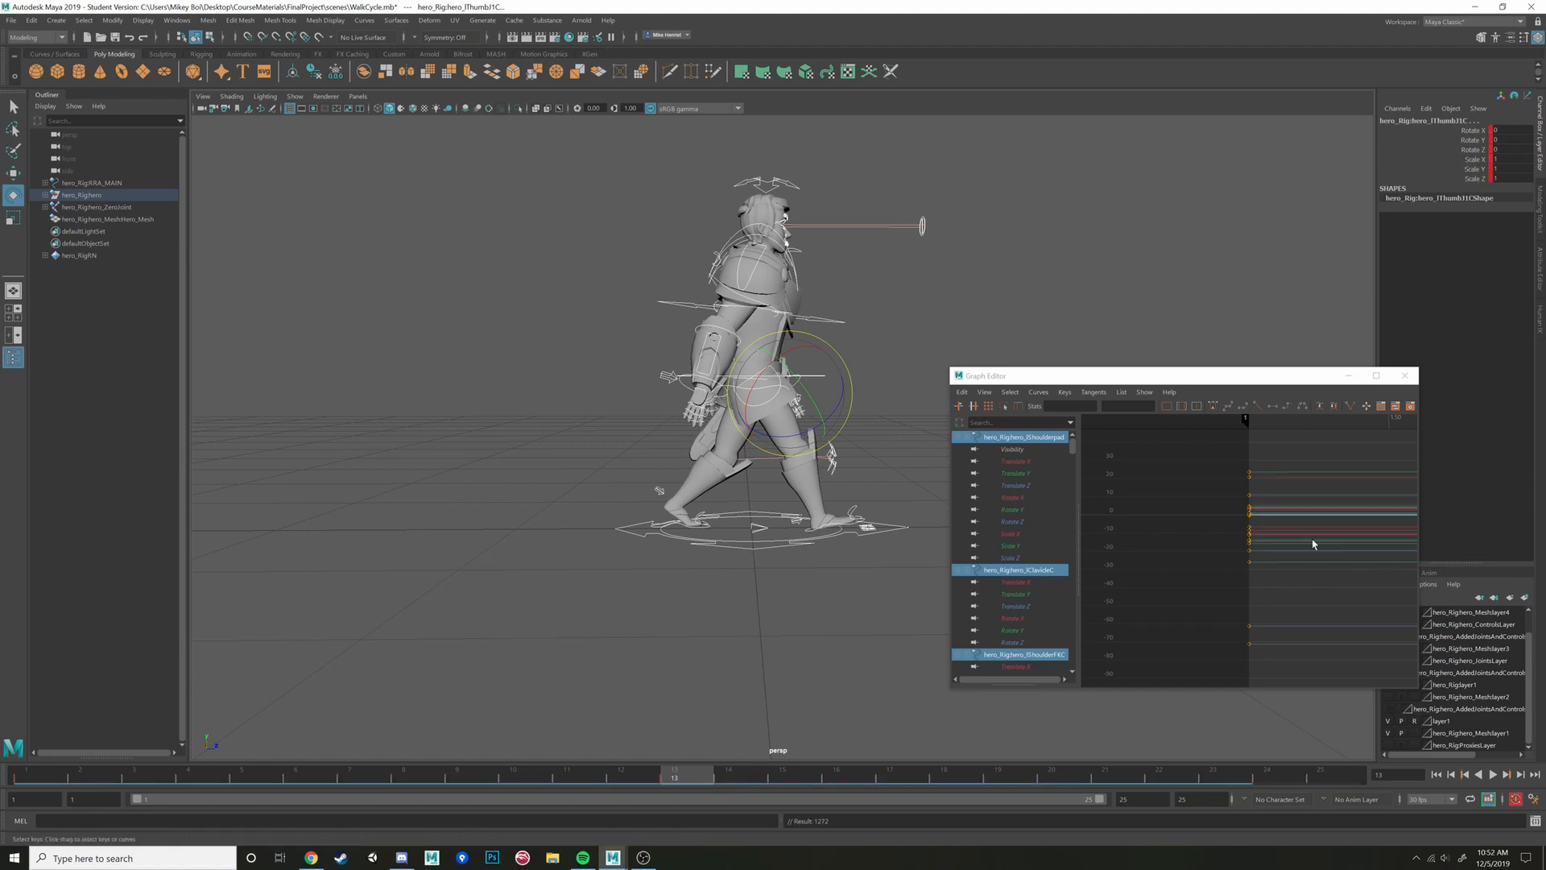
pyautogui.keyDown('alt'); pyautogui.moveTo(1317, 541); pyautogui.dragTo(922, 529, button='middle'); pyautogui.keyUp('alt')
pyautogui.scroll(-8, 1191, 534)
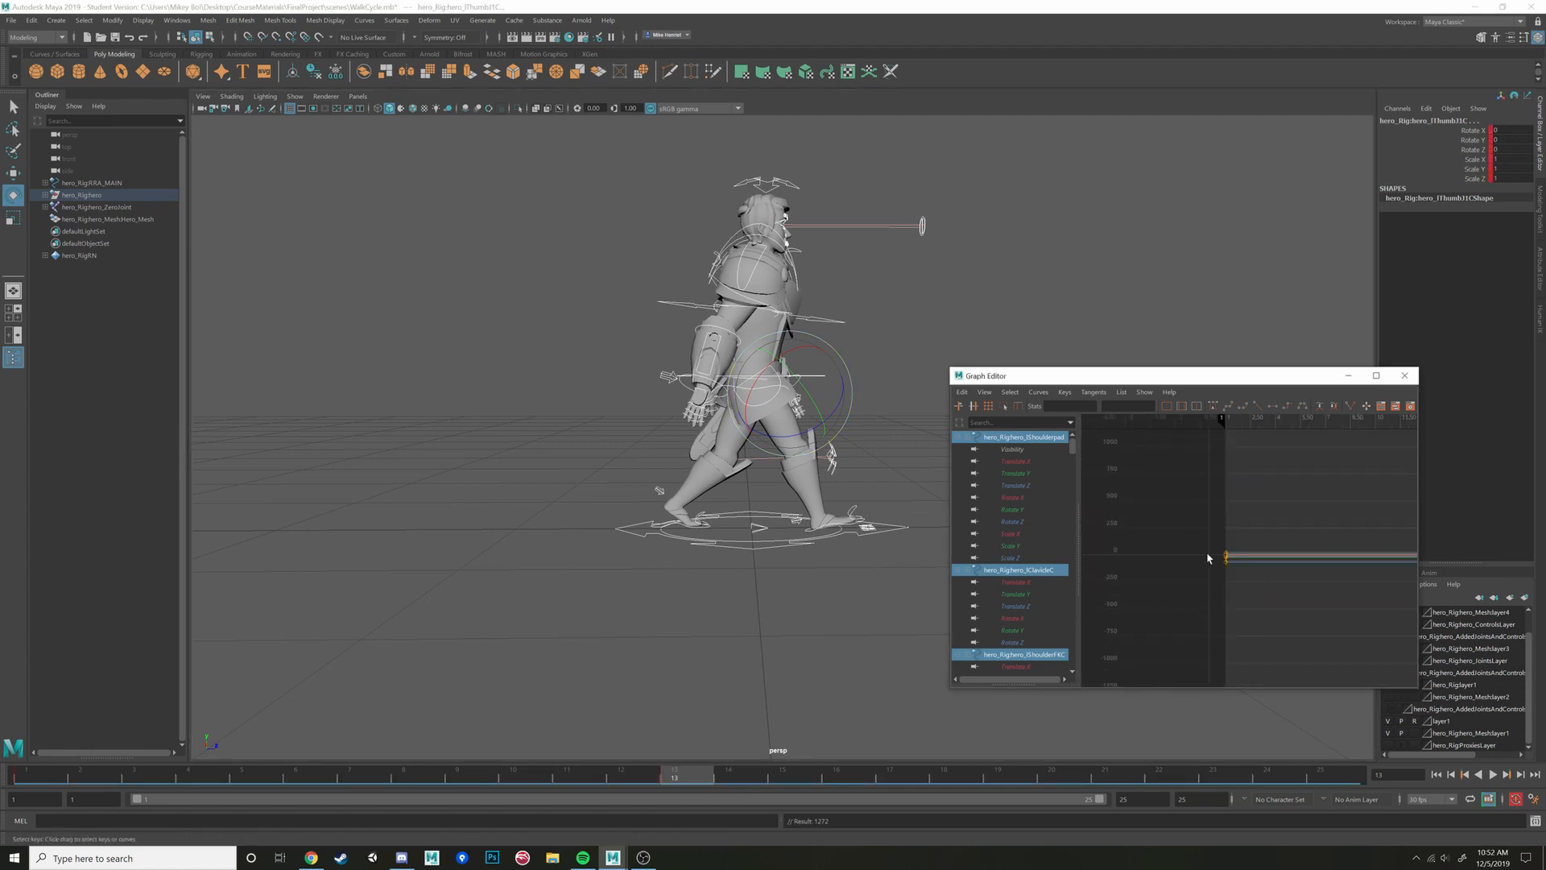
pyautogui.keyDown('alt'); pyautogui.moveTo(1220, 556); pyautogui.dragTo(1298, 532, button='middle'); pyautogui.keyUp('alt')
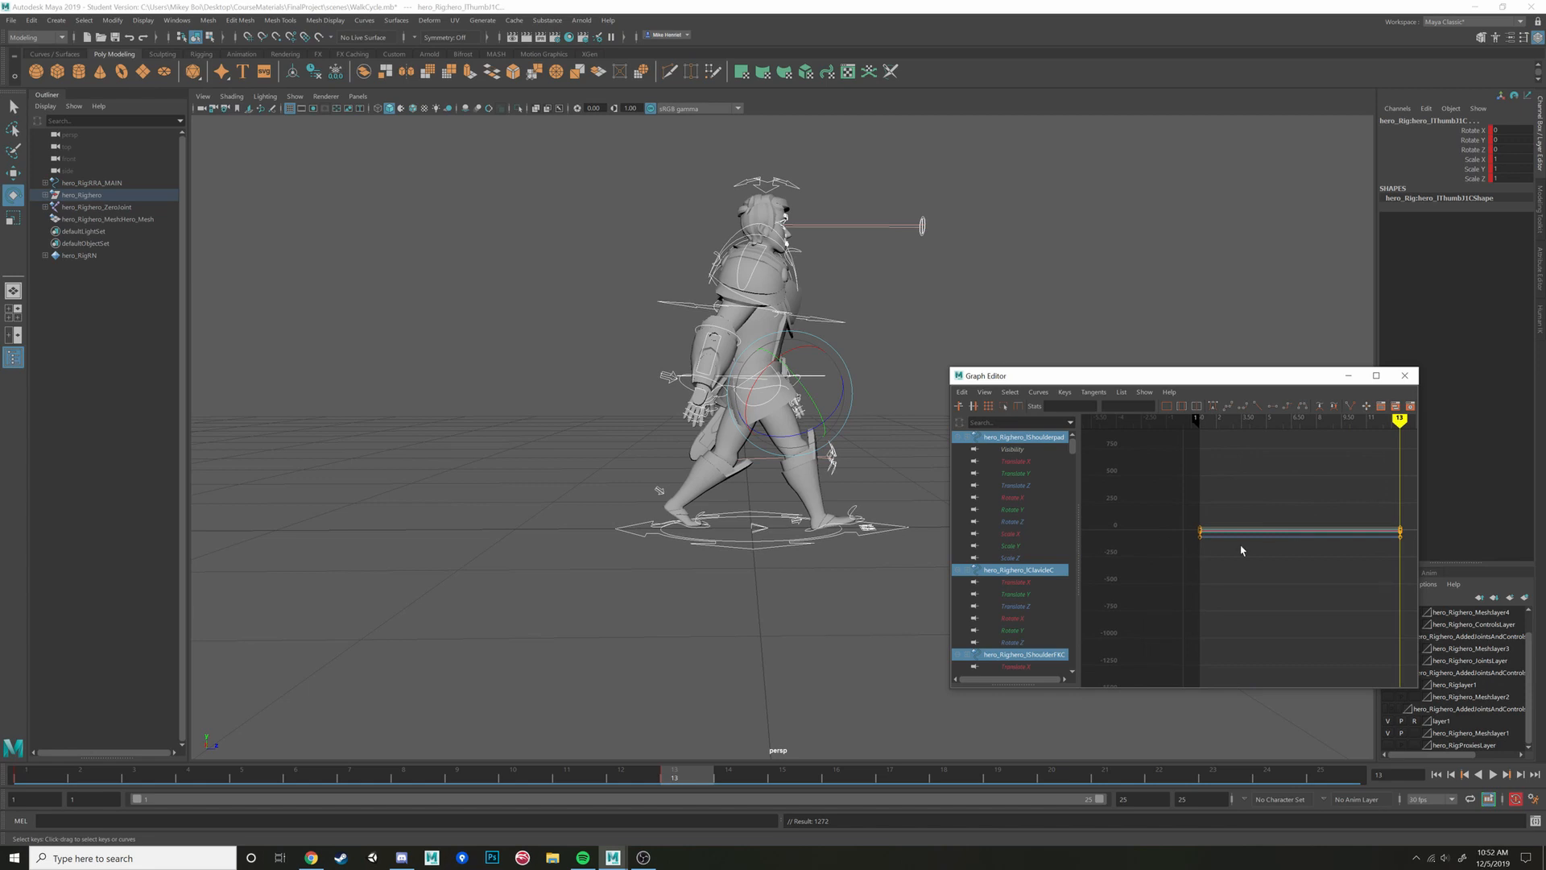
pyautogui.press('f')
# Move the right foot IK control behind the hero at frame 13 and set its Rotate X to 0
pyautogui.keyDown('alt'); pyautogui.moveTo(823, 442); pyautogui.dragTo(833, 577); pyautogui.keyUp('alt')
pyautogui.click(812, 564)
pyautogui.scroll(5, 815, 556)
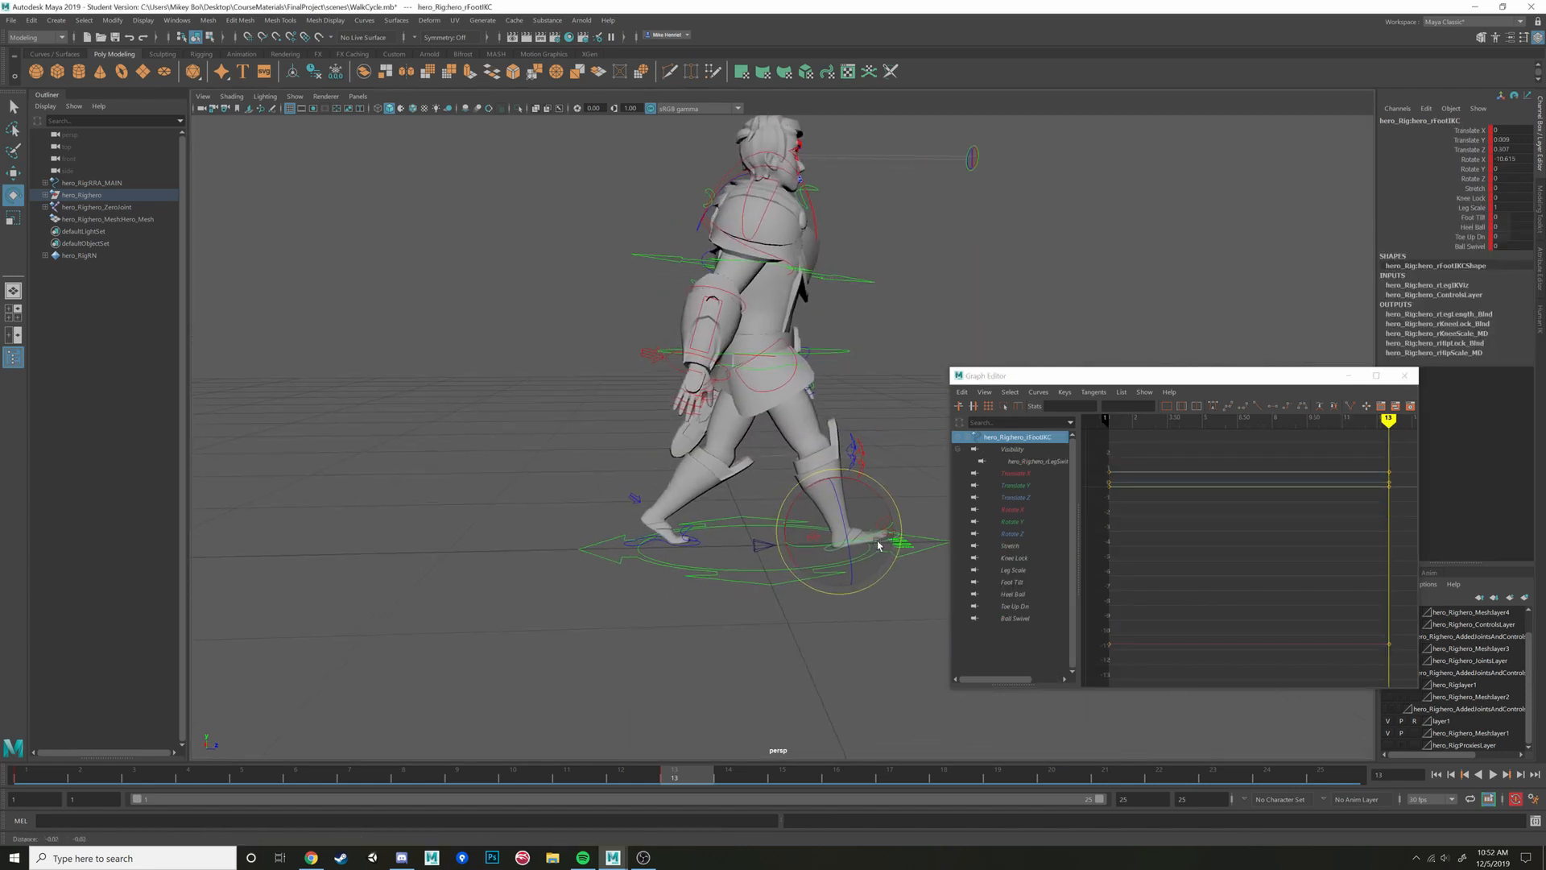
pyautogui.keyDown('alt'); pyautogui.moveTo(819, 545); pyautogui.dragTo(643, 509); pyautogui.keyUp('alt')
pyautogui.press('w')
pyautogui.press('e')
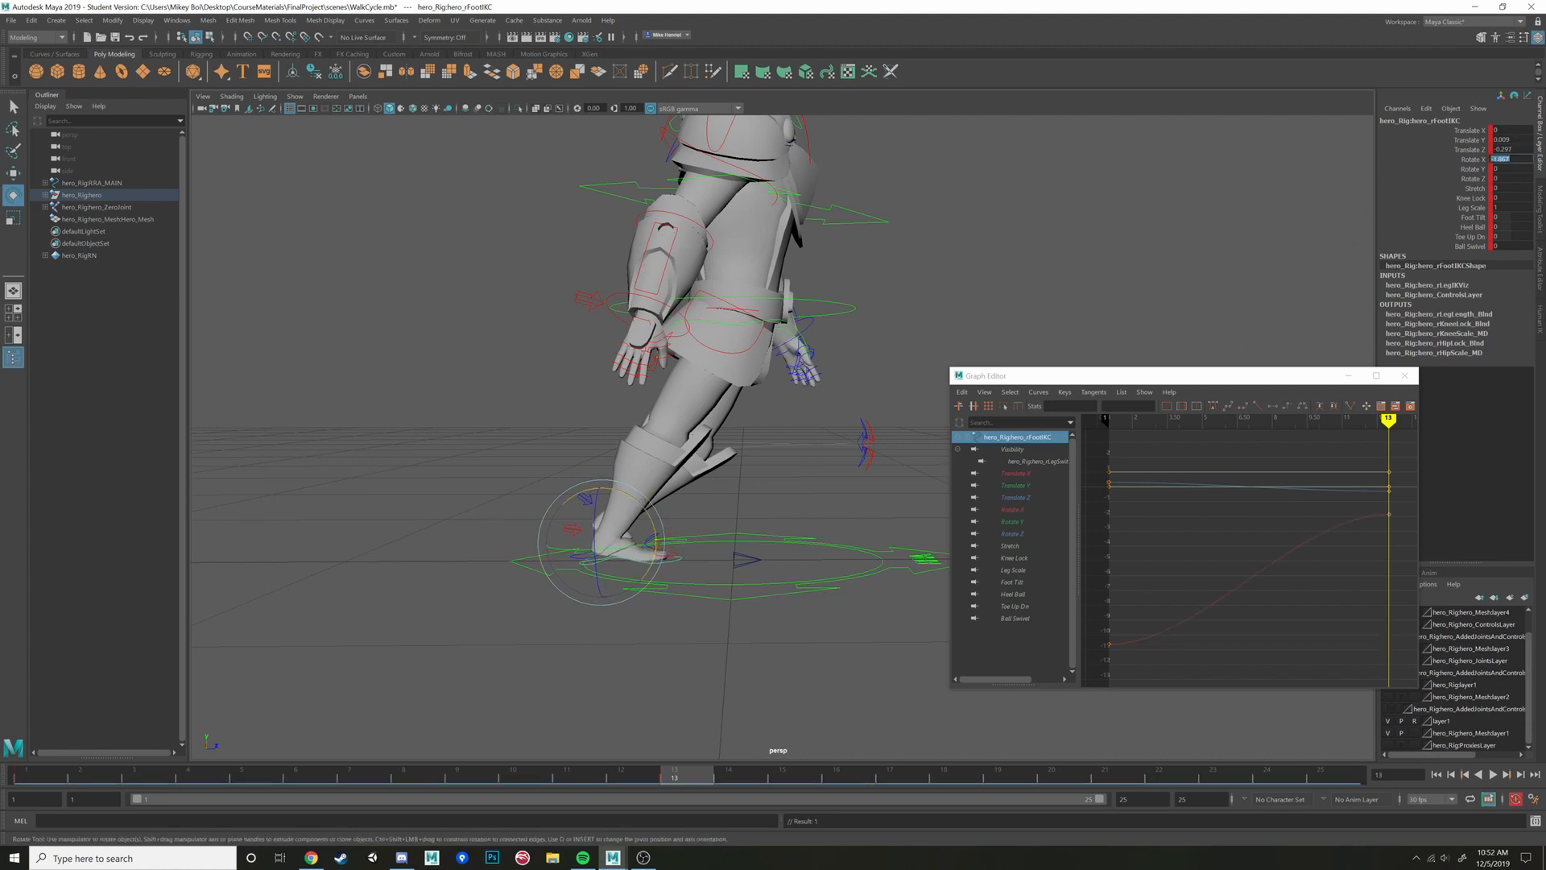
pyautogui.write('0')
pyautogui.press('Return')
# Match the right foot IK control to the left foot's values at frame 13: Heel Ball 4, Translate Y 0, Translate Z -0.341
pyautogui.keyDown('alt'); pyautogui.moveTo(508, 587); pyautogui.dragTo(773, 492); pyautogui.keyUp('alt')
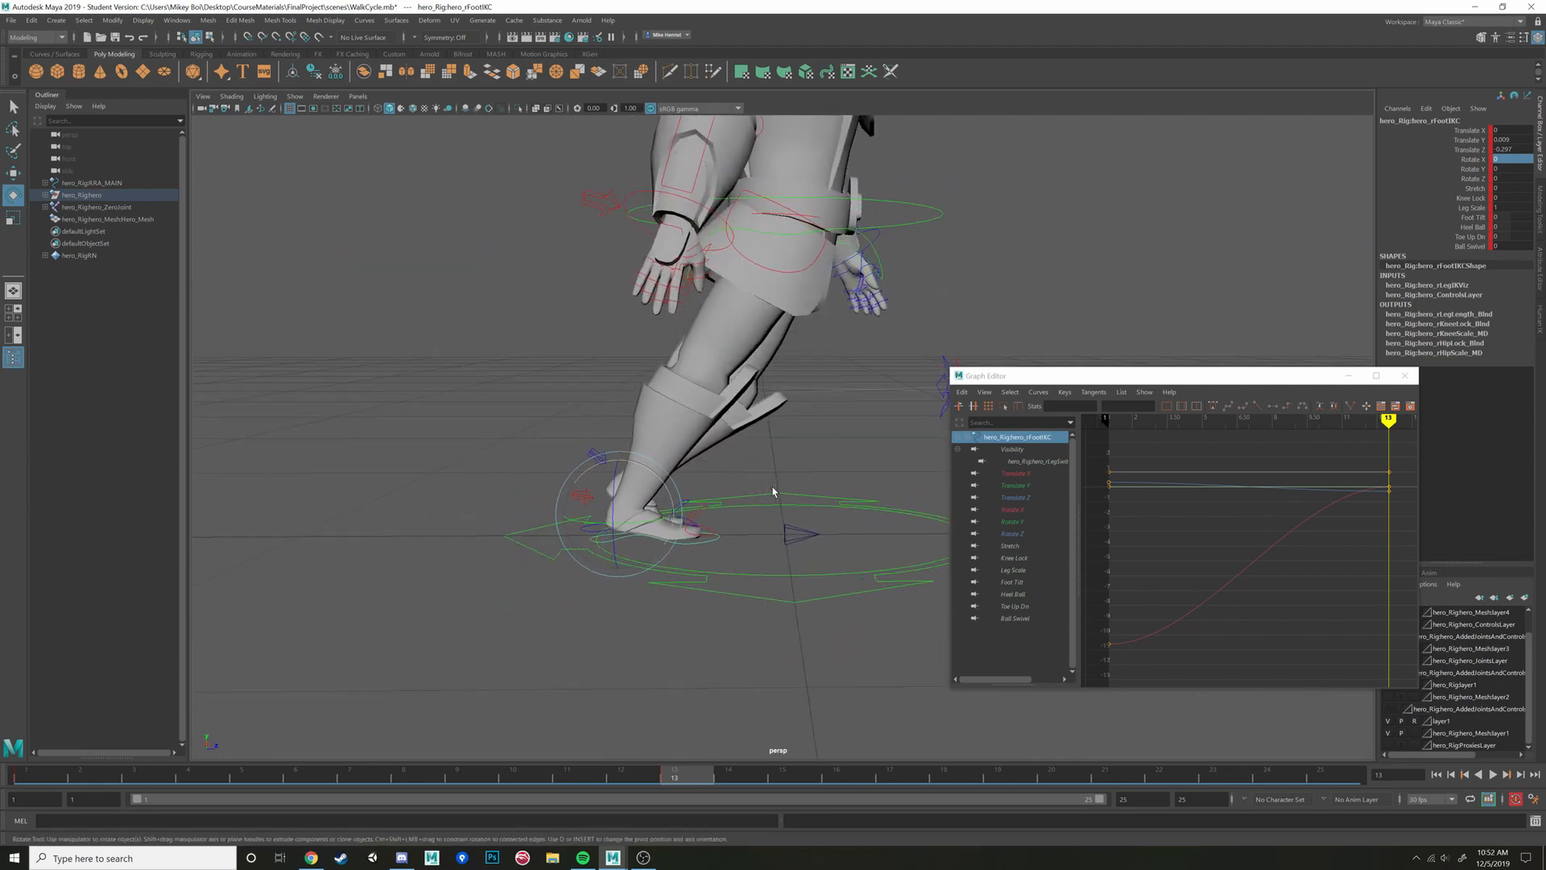
pyautogui.click(1477, 228)
pyautogui.moveTo(425, 507); pyautogui.dragTo(438, 508, button='middle')
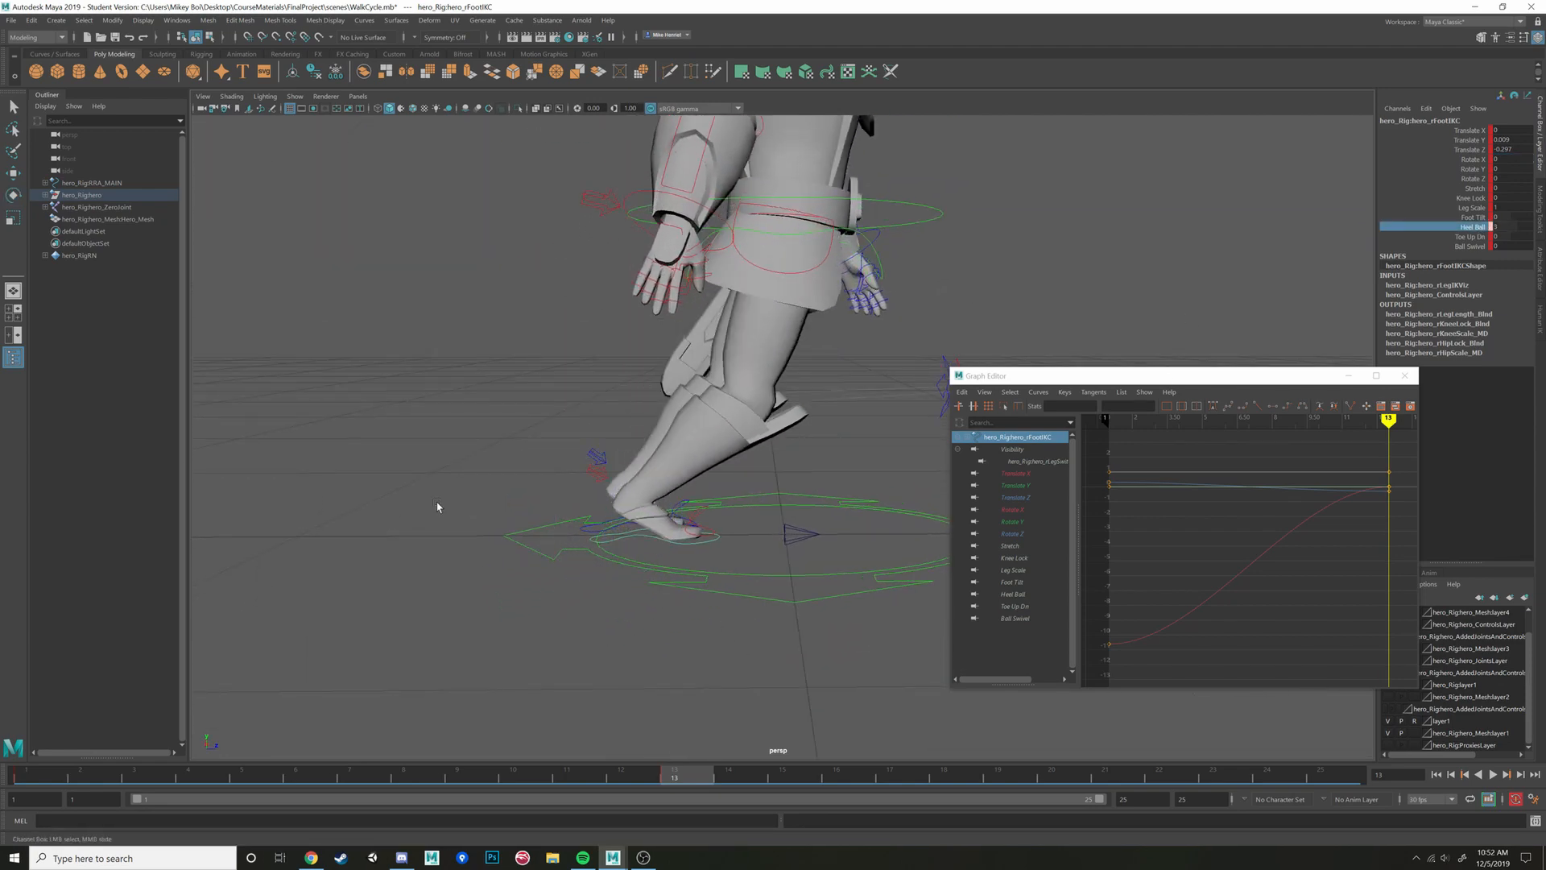
pyautogui.keyDown('alt'); pyautogui.moveTo(438, 508); pyautogui.dragTo(499, 505); pyautogui.keyUp('alt')
pyautogui.press('e')
pyautogui.click(650, 571)
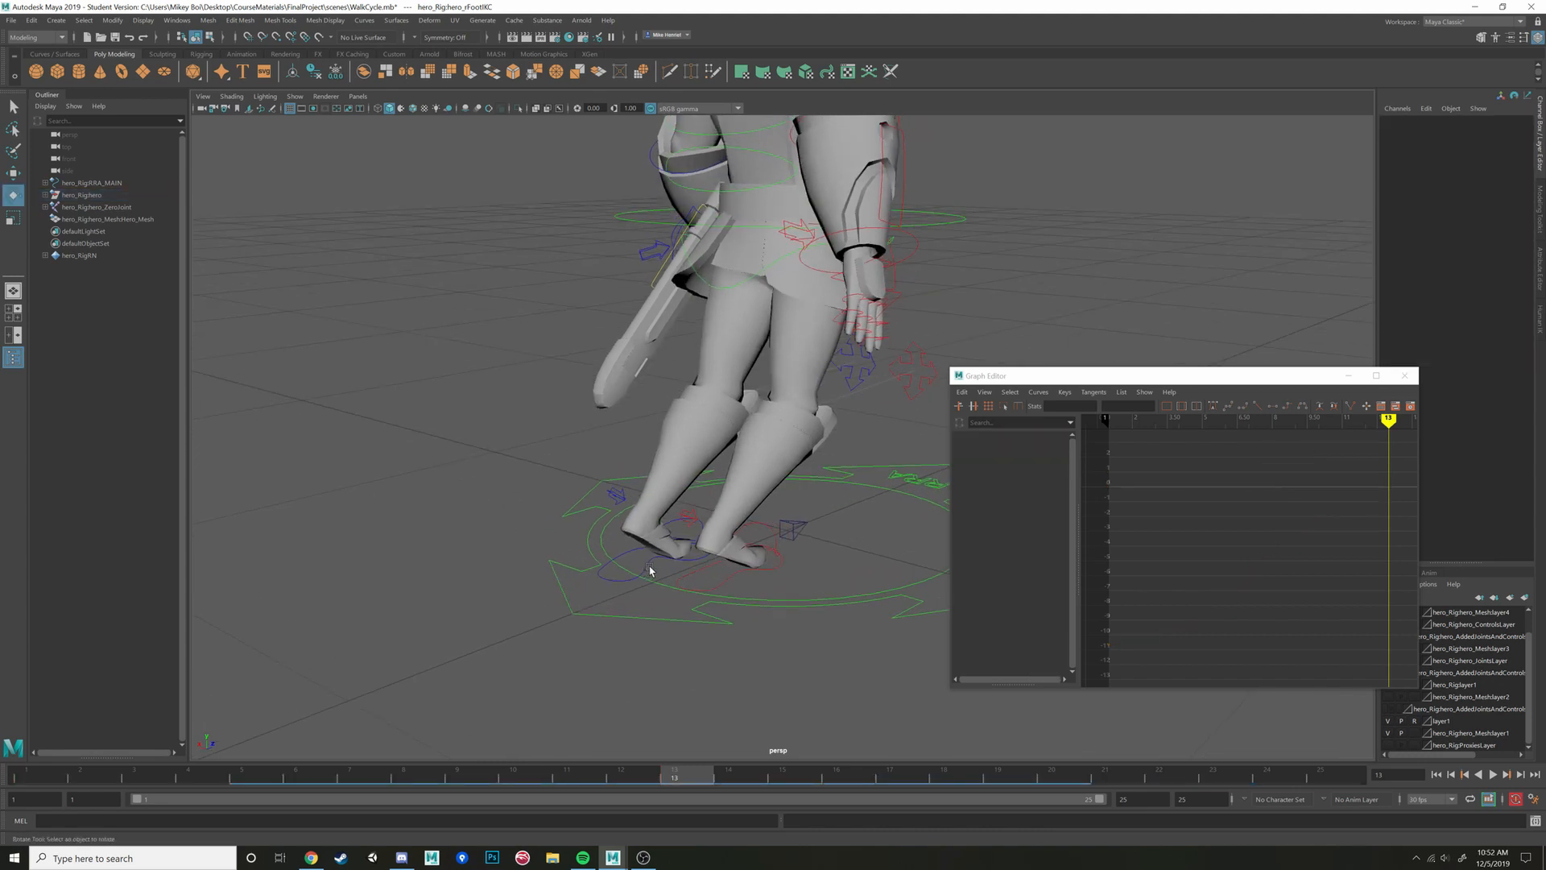
pyautogui.click(647, 562)
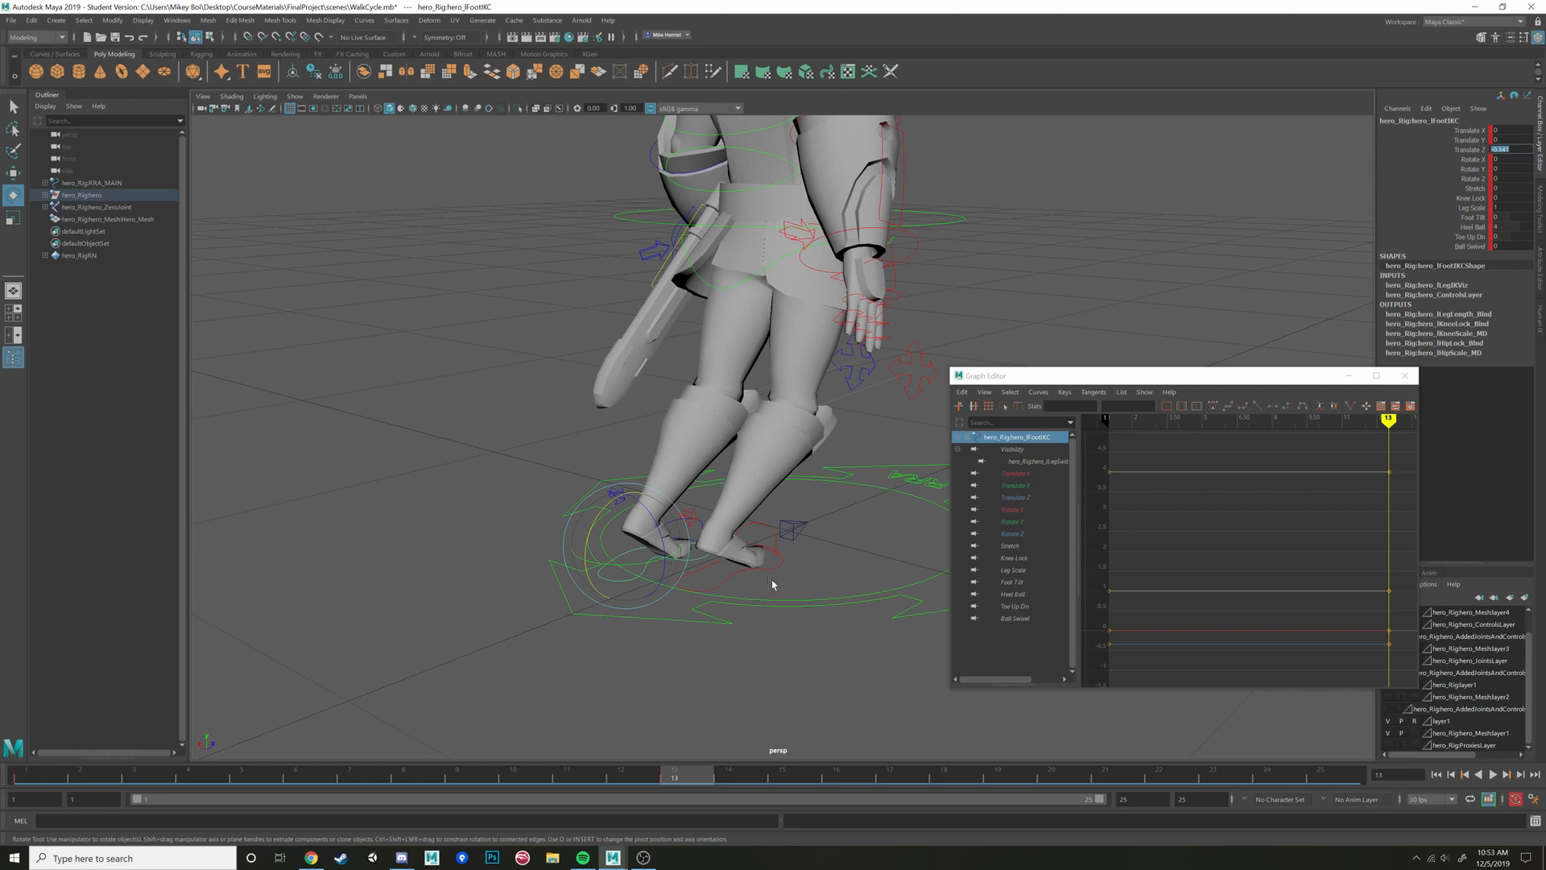
pyautogui.click(785, 580)
pyautogui.click(761, 567)
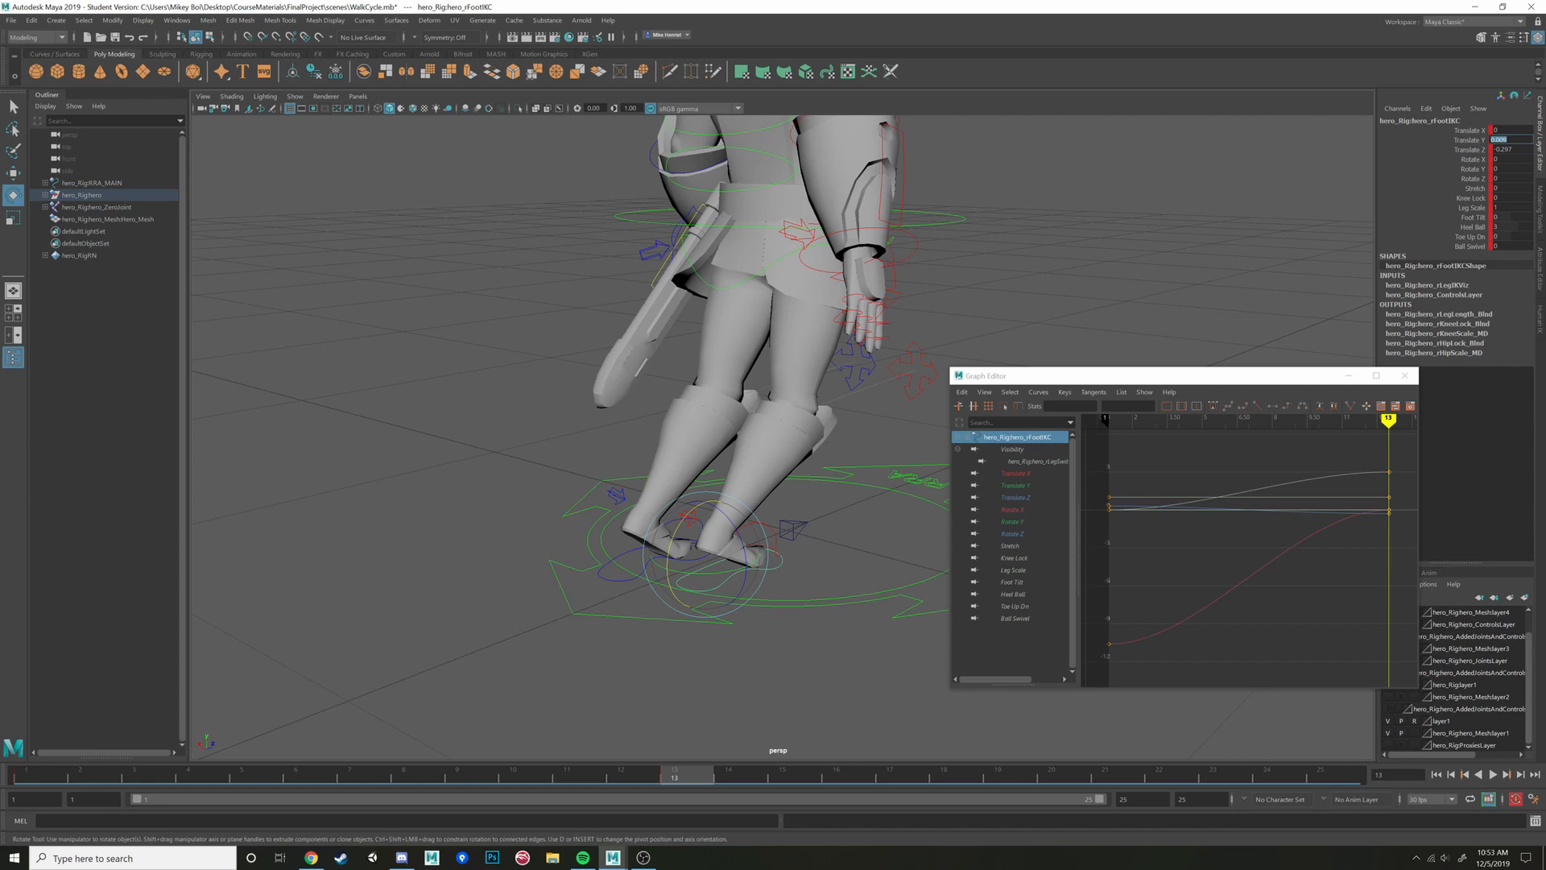
pyautogui.press('Return')
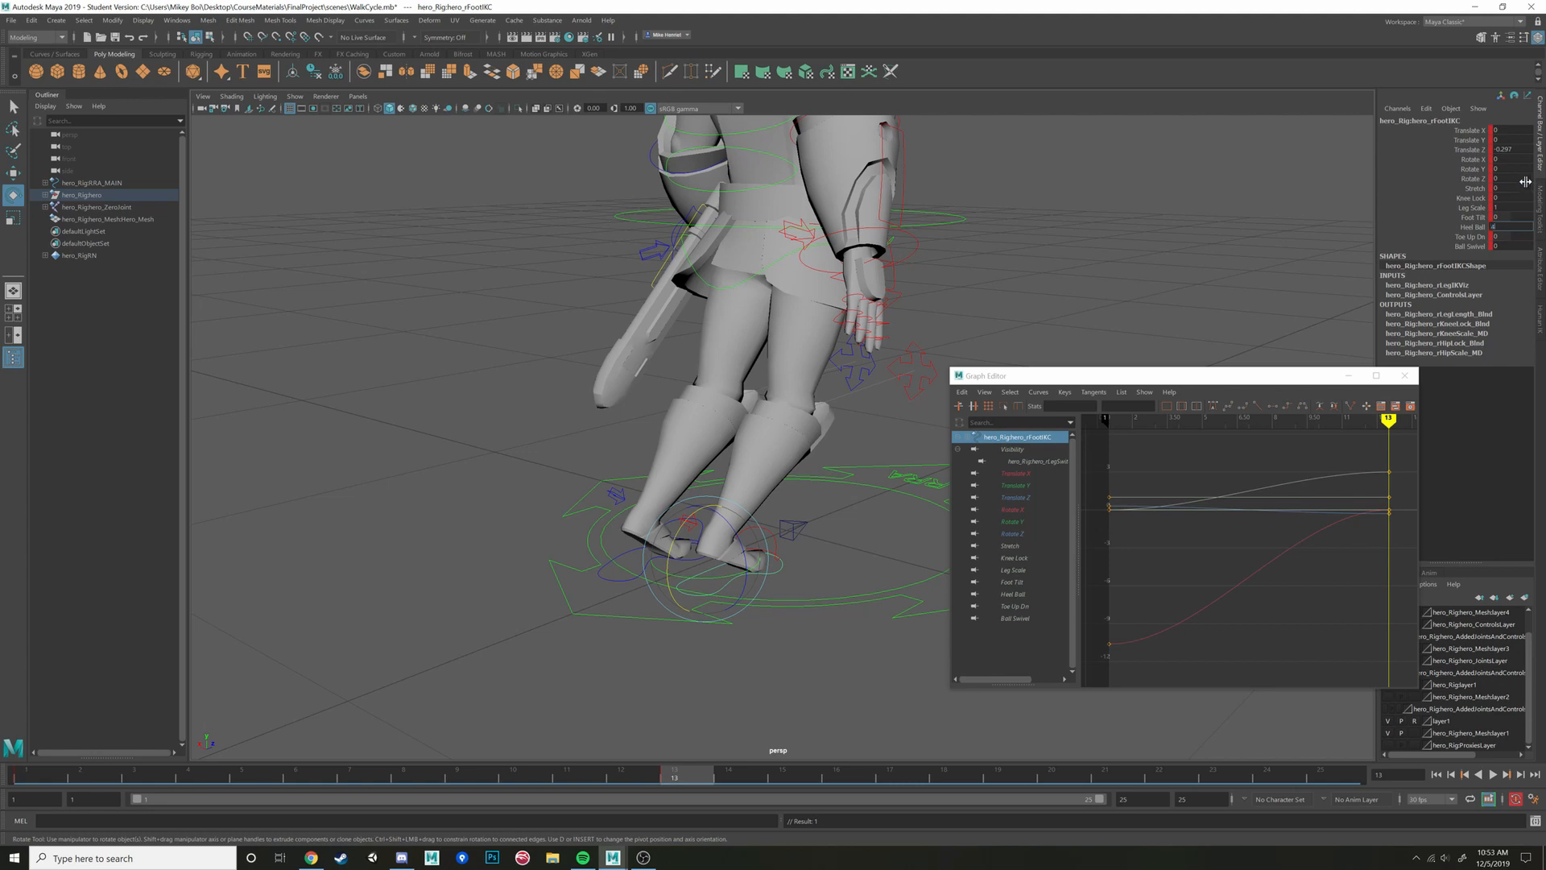
pyautogui.press('Return')
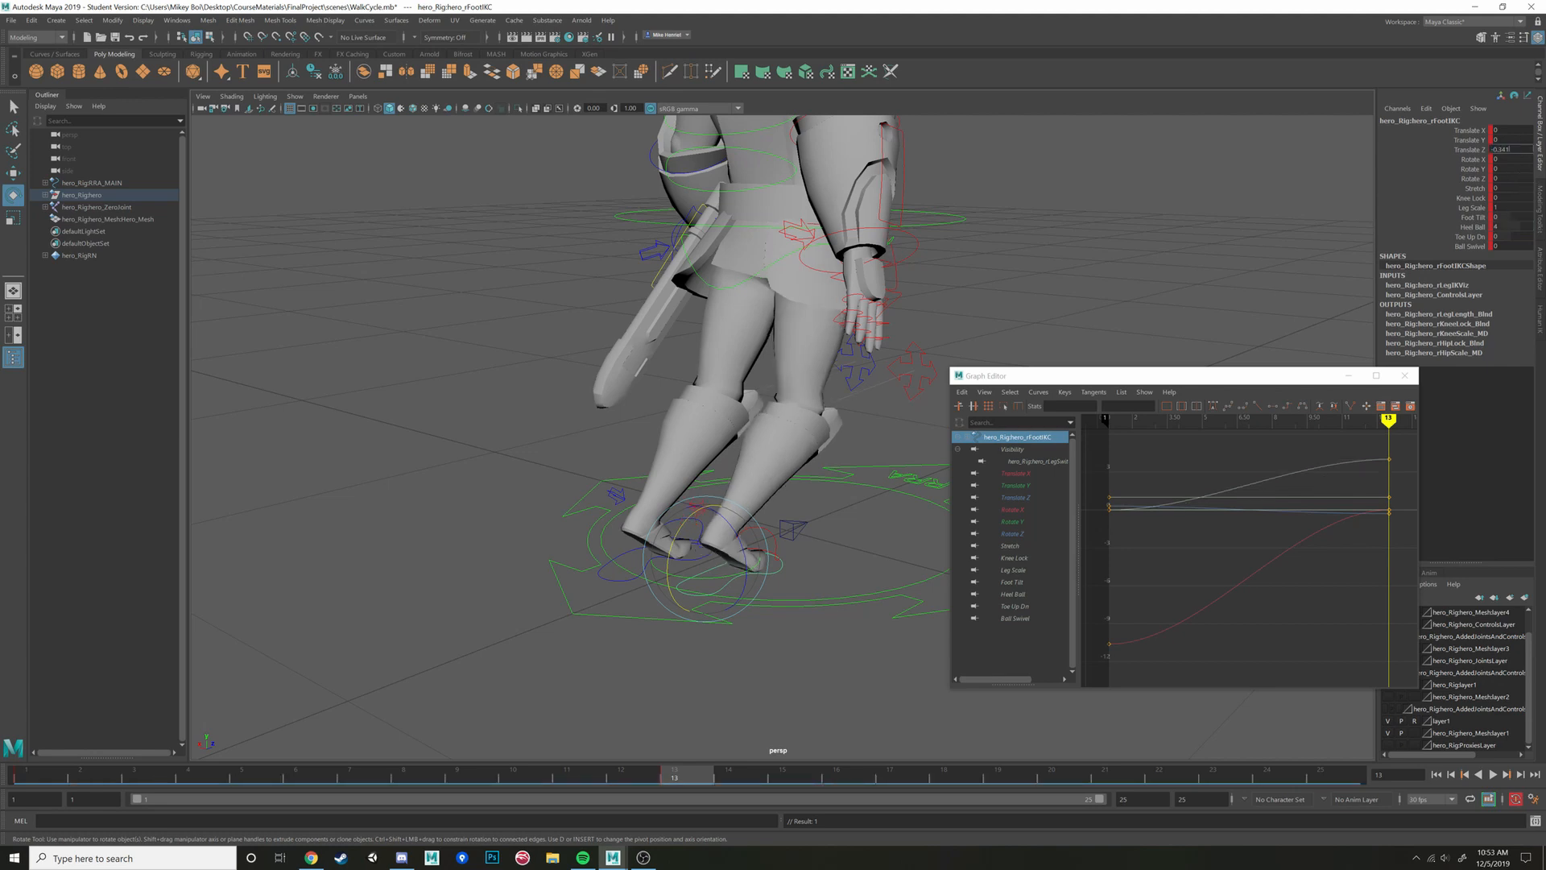
pyautogui.press('Return')
# Copy the right foot IK control's frame 1 key and paste it onto the left foot IK control at frame 13
pyautogui.keyDown('alt'); pyautogui.moveTo(863, 438); pyautogui.dragTo(793, 434); pyautogui.keyUp('alt')
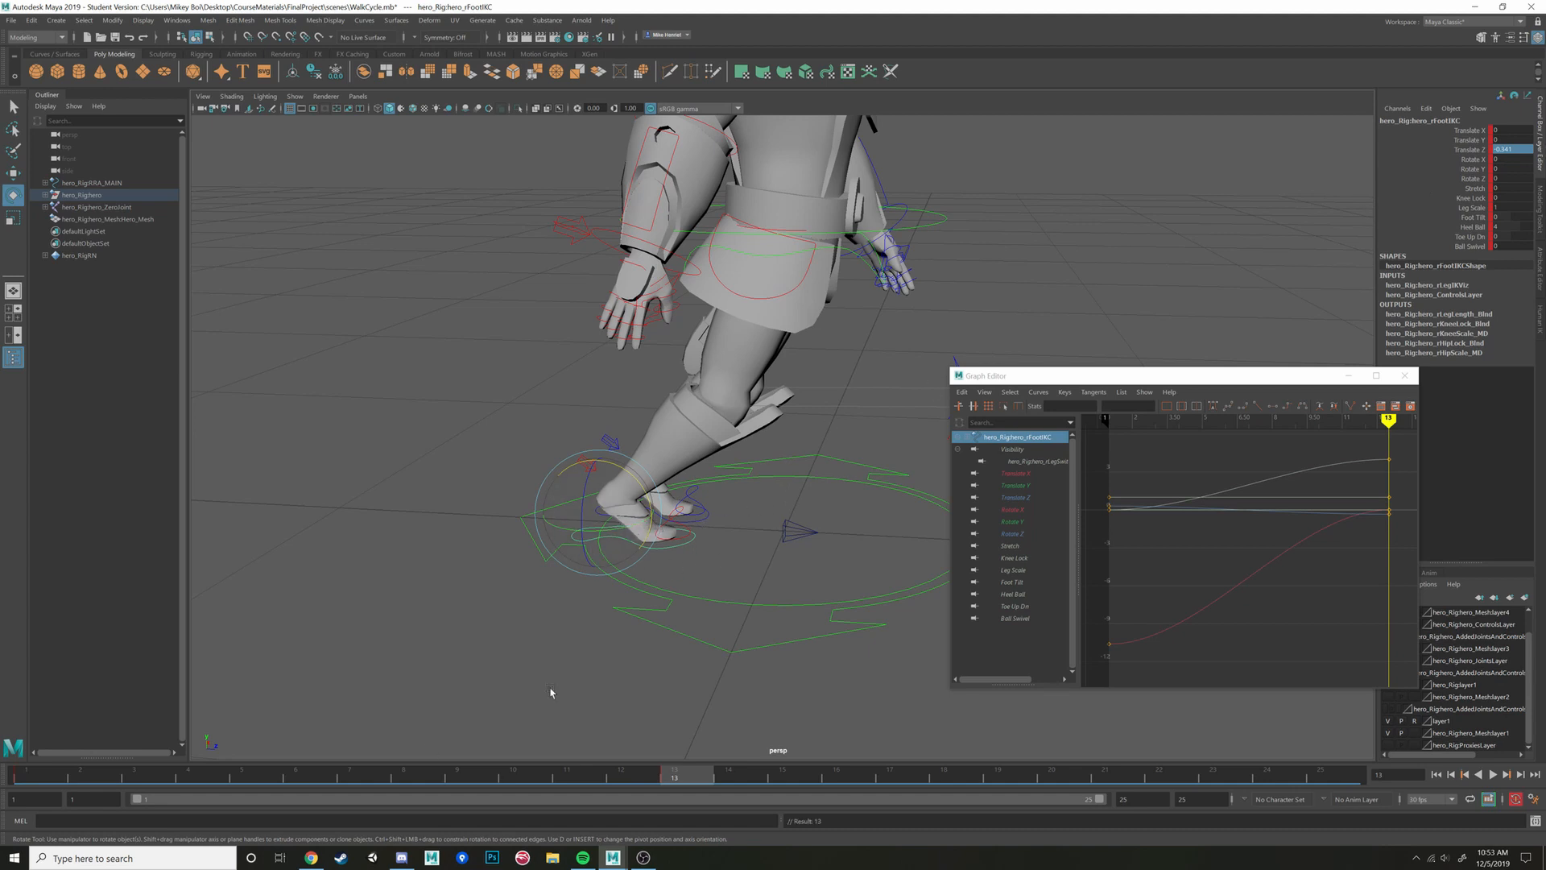
pyautogui.click(42, 778)
pyautogui.keyDown('alt'); pyautogui.moveTo(695, 555); pyautogui.dragTo(728, 519); pyautogui.keyUp('alt')
pyautogui.rightClick(36, 780)
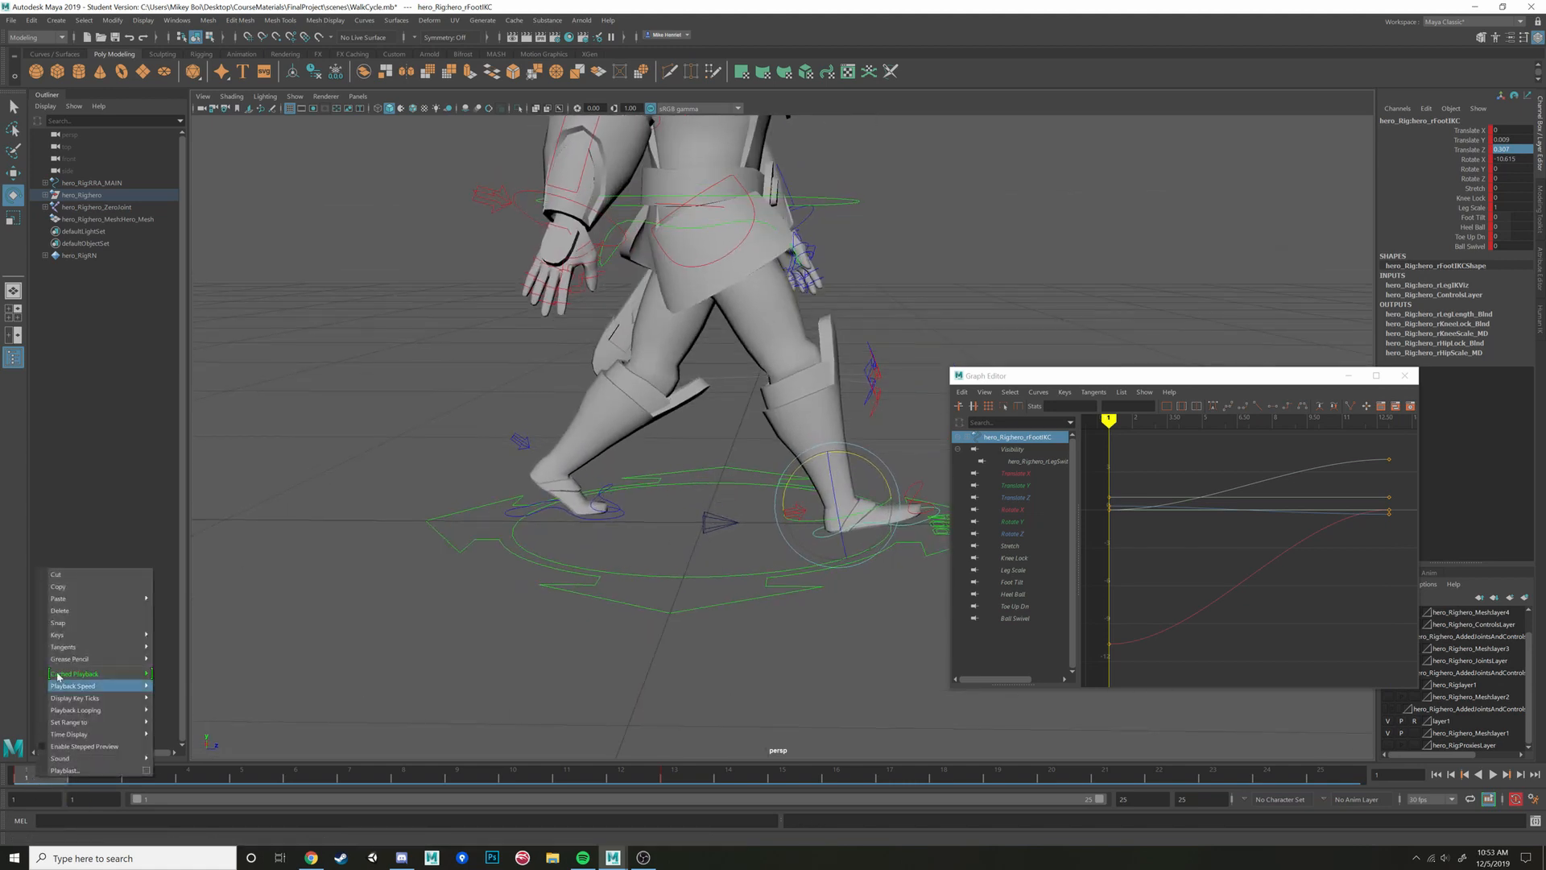
pyautogui.click(90, 587)
pyautogui.click(605, 521)
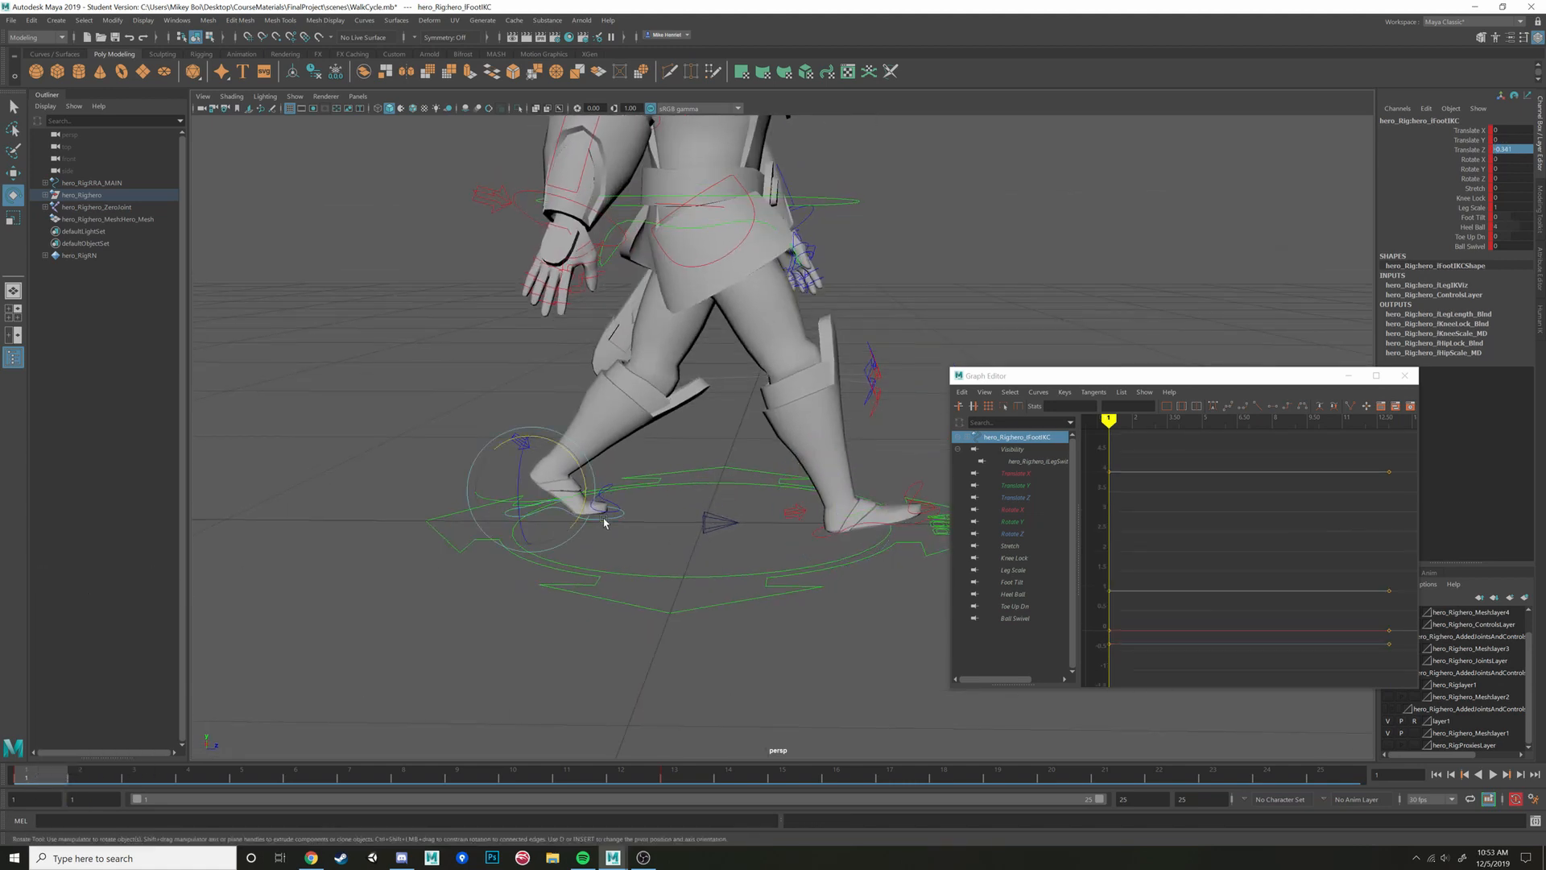
pyautogui.click(674, 778)
pyautogui.rightClick(675, 778)
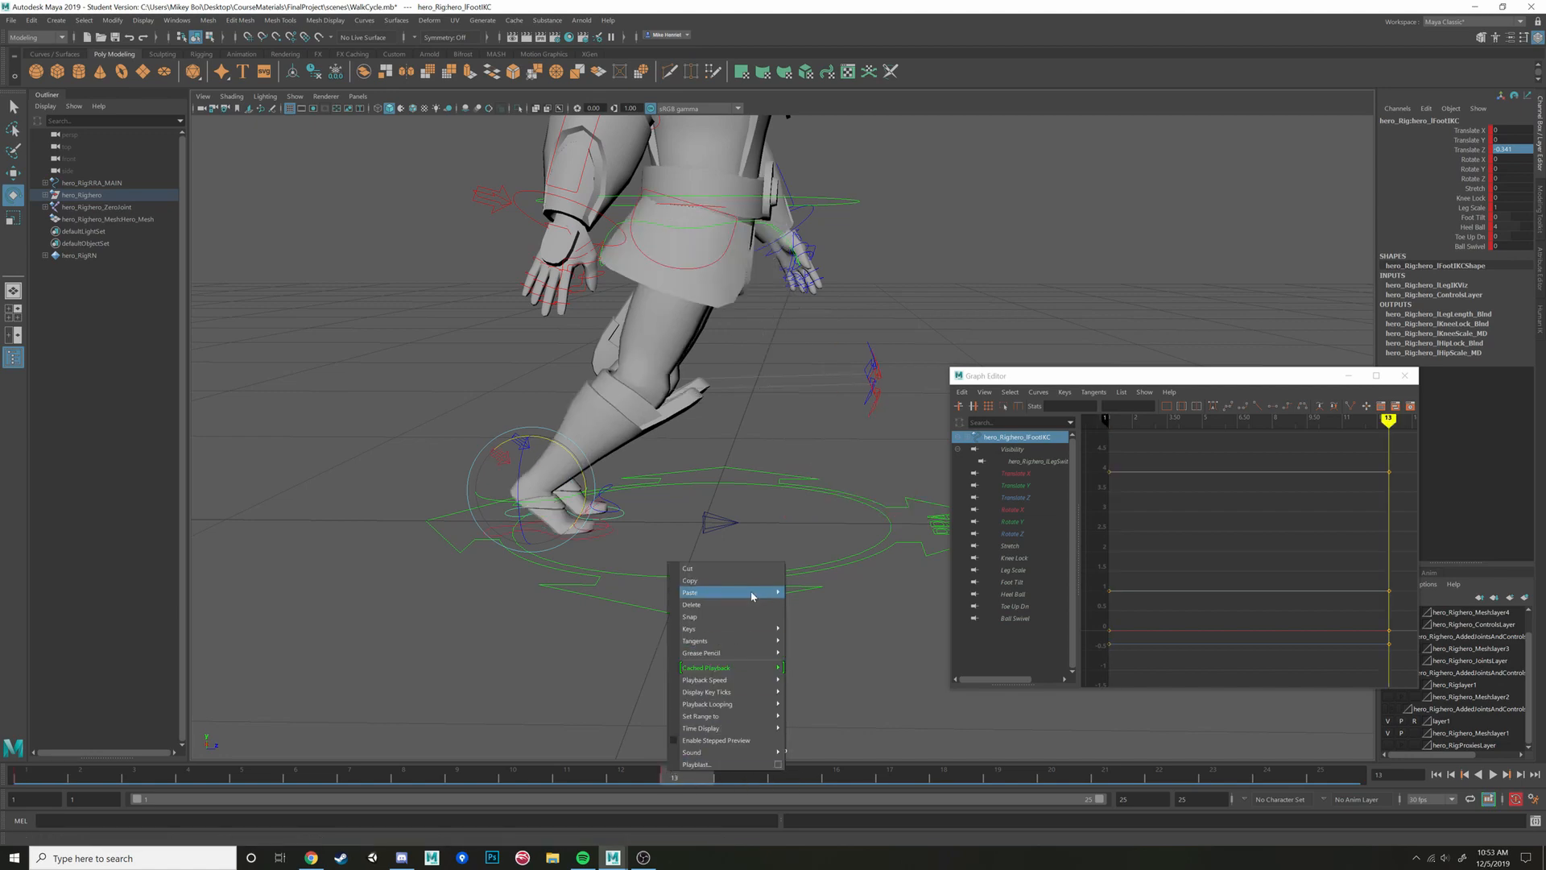
pyautogui.moveTo(709, 596)
pyautogui.click(813, 607)
pyautogui.keyDown('alt'); pyautogui.moveTo(804, 607); pyautogui.dragTo(874, 586); pyautogui.keyUp('alt')
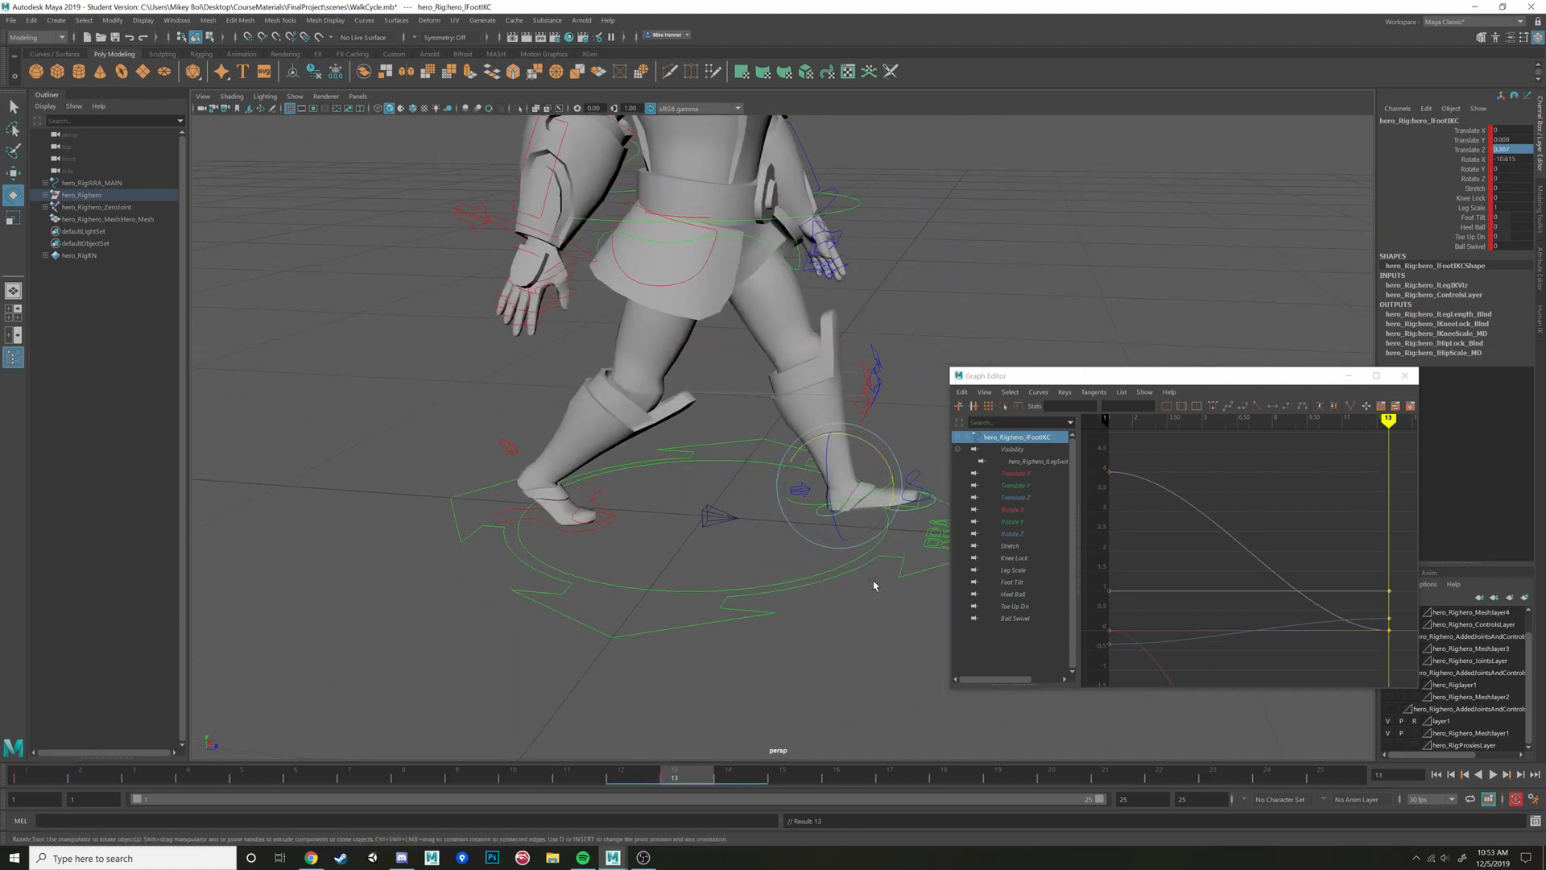
pyautogui.keyDown('alt'); pyautogui.moveTo(784, 598); pyautogui.dragTo(728, 553); pyautogui.keyUp('alt')
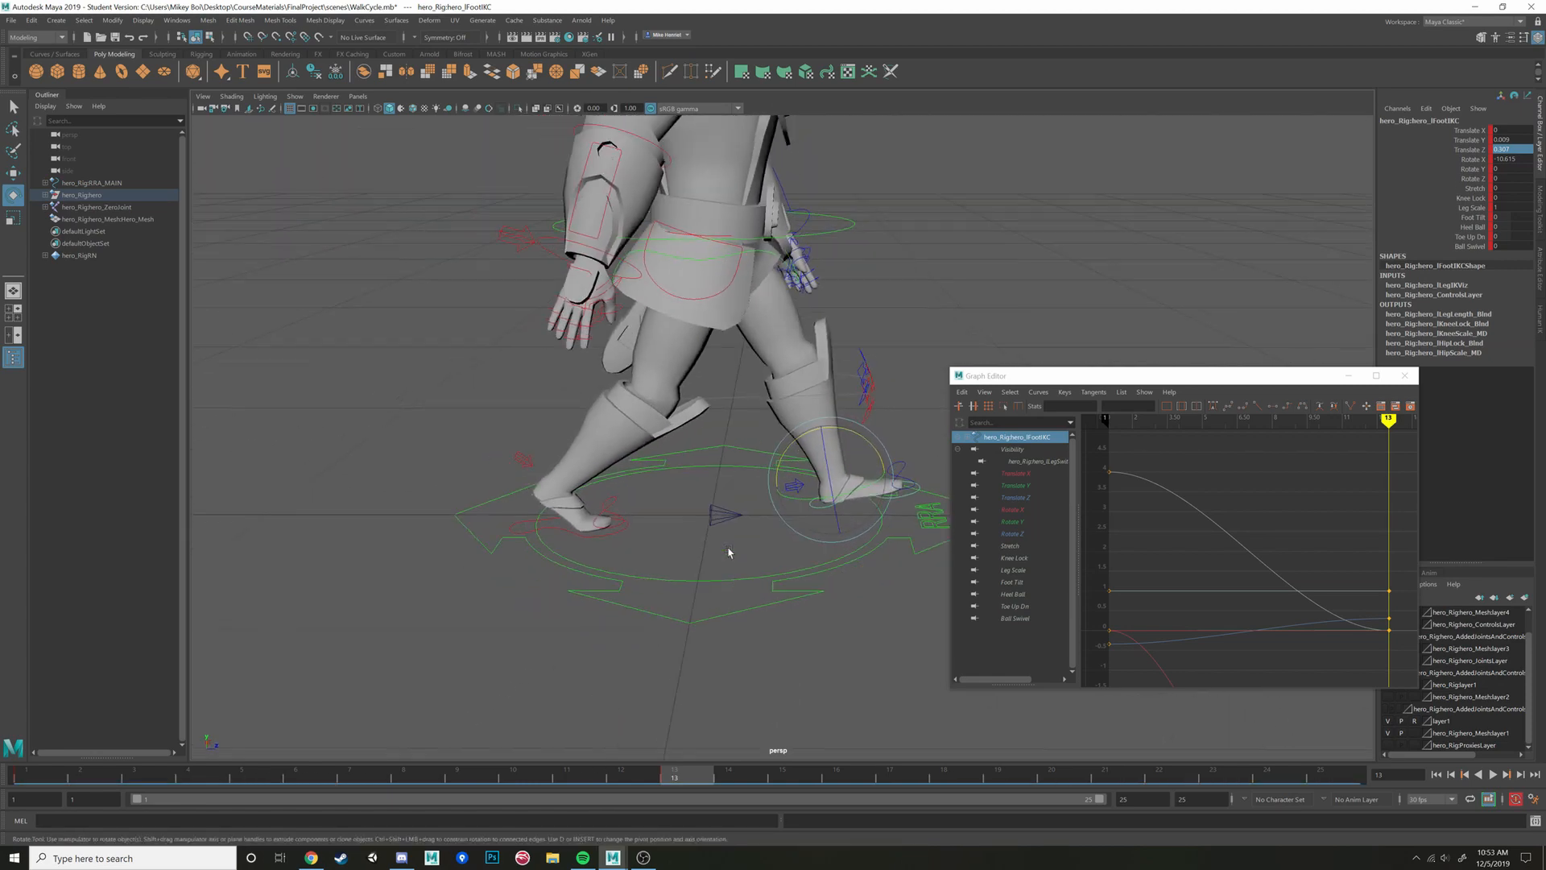
# Copy the frame 1 keys of the right shoulder, elbow and wrist FK controls
pyautogui.keyDown('alt'); pyautogui.moveTo(728, 552); pyautogui.dragTo(818, 391, button='right'); pyautogui.keyUp('alt')
pyautogui.keyDown('alt'); pyautogui.moveTo(818, 391); pyautogui.dragTo(860, 417, button='middle'); pyautogui.keyUp('alt')
pyautogui.keyDown('alt'); pyautogui.moveTo(860, 417); pyautogui.dragTo(630, 436); pyautogui.keyUp('alt')
pyautogui.press('4')
pyautogui.click(594, 371)
pyautogui.click(594, 371)
pyautogui.keyDown('shift'); pyautogui.click(620, 433); pyautogui.keyUp('shift')
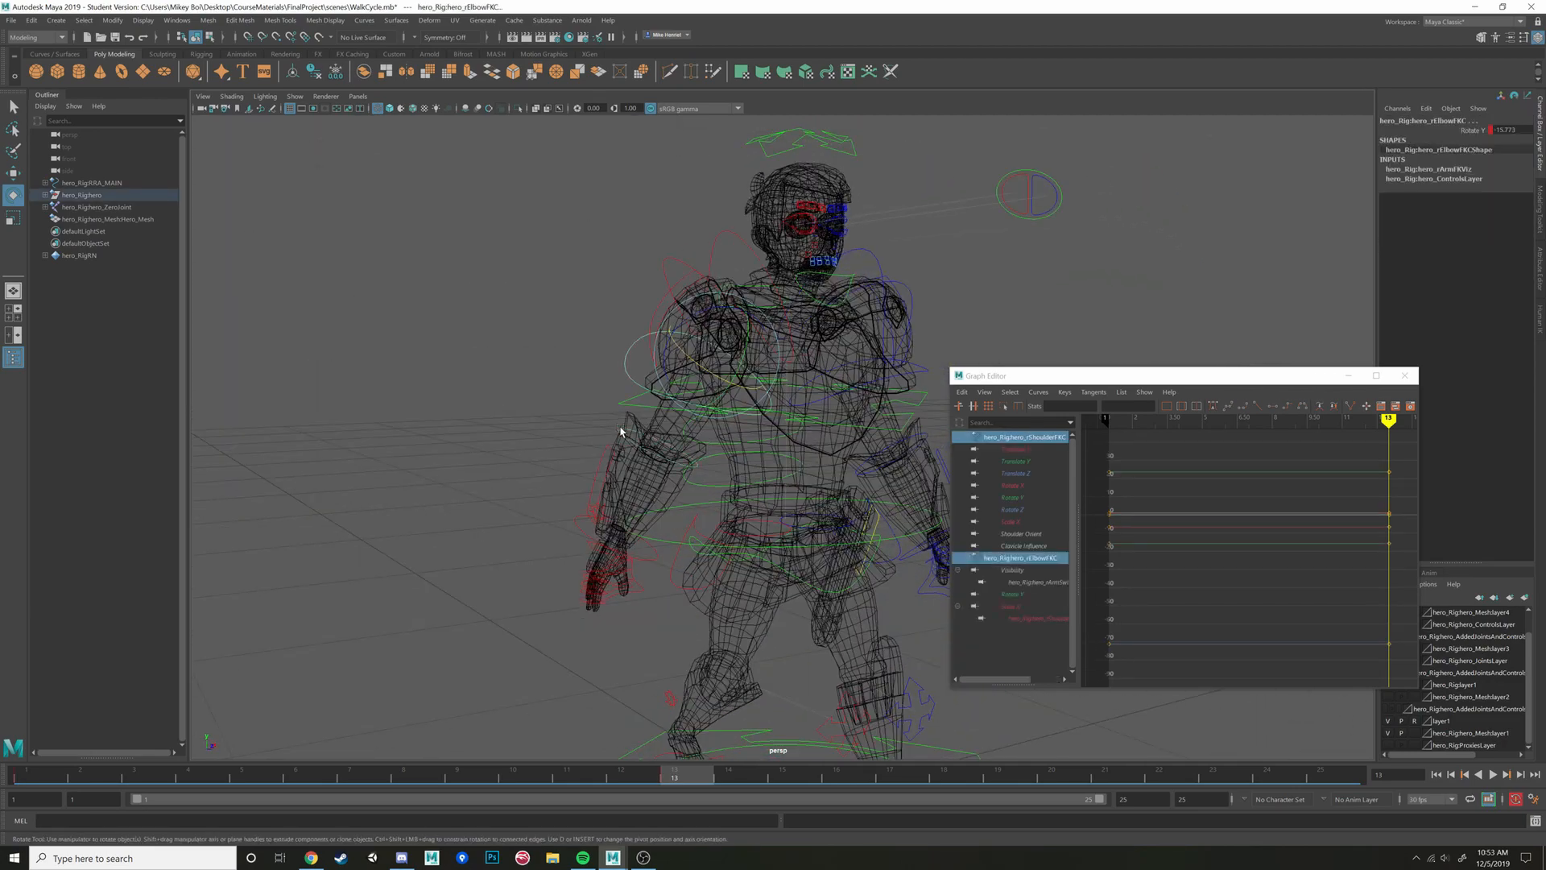
pyautogui.keyDown('alt'); pyautogui.moveTo(799, 422); pyautogui.dragTo(709, 501); pyautogui.keyUp('alt')
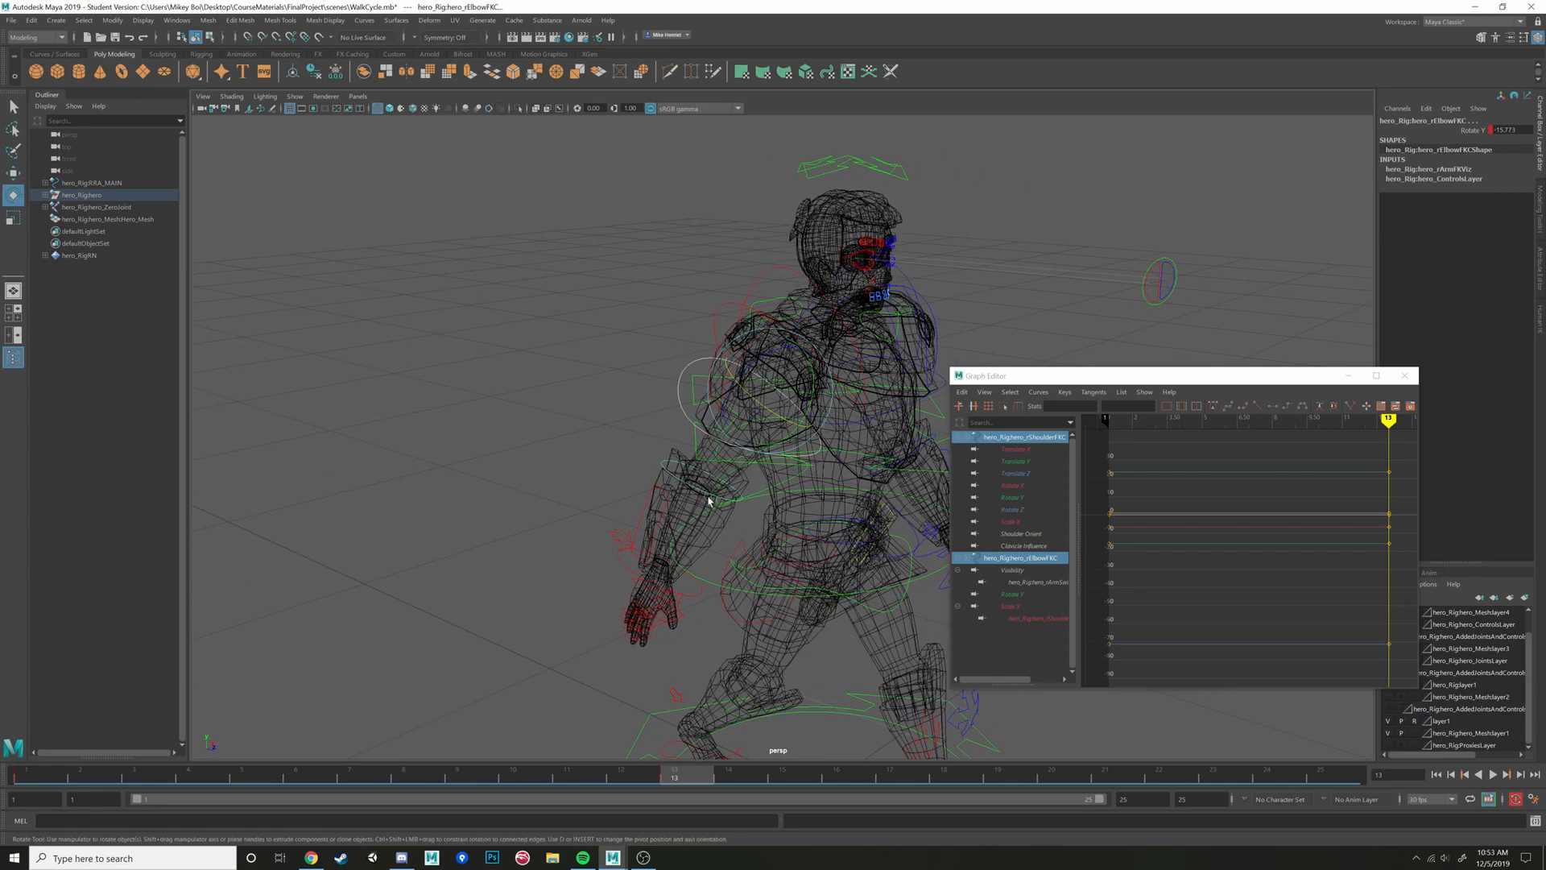
pyautogui.keyDown('shift'); pyautogui.click(623, 570); pyautogui.keyUp('shift')
pyautogui.click(26, 779)
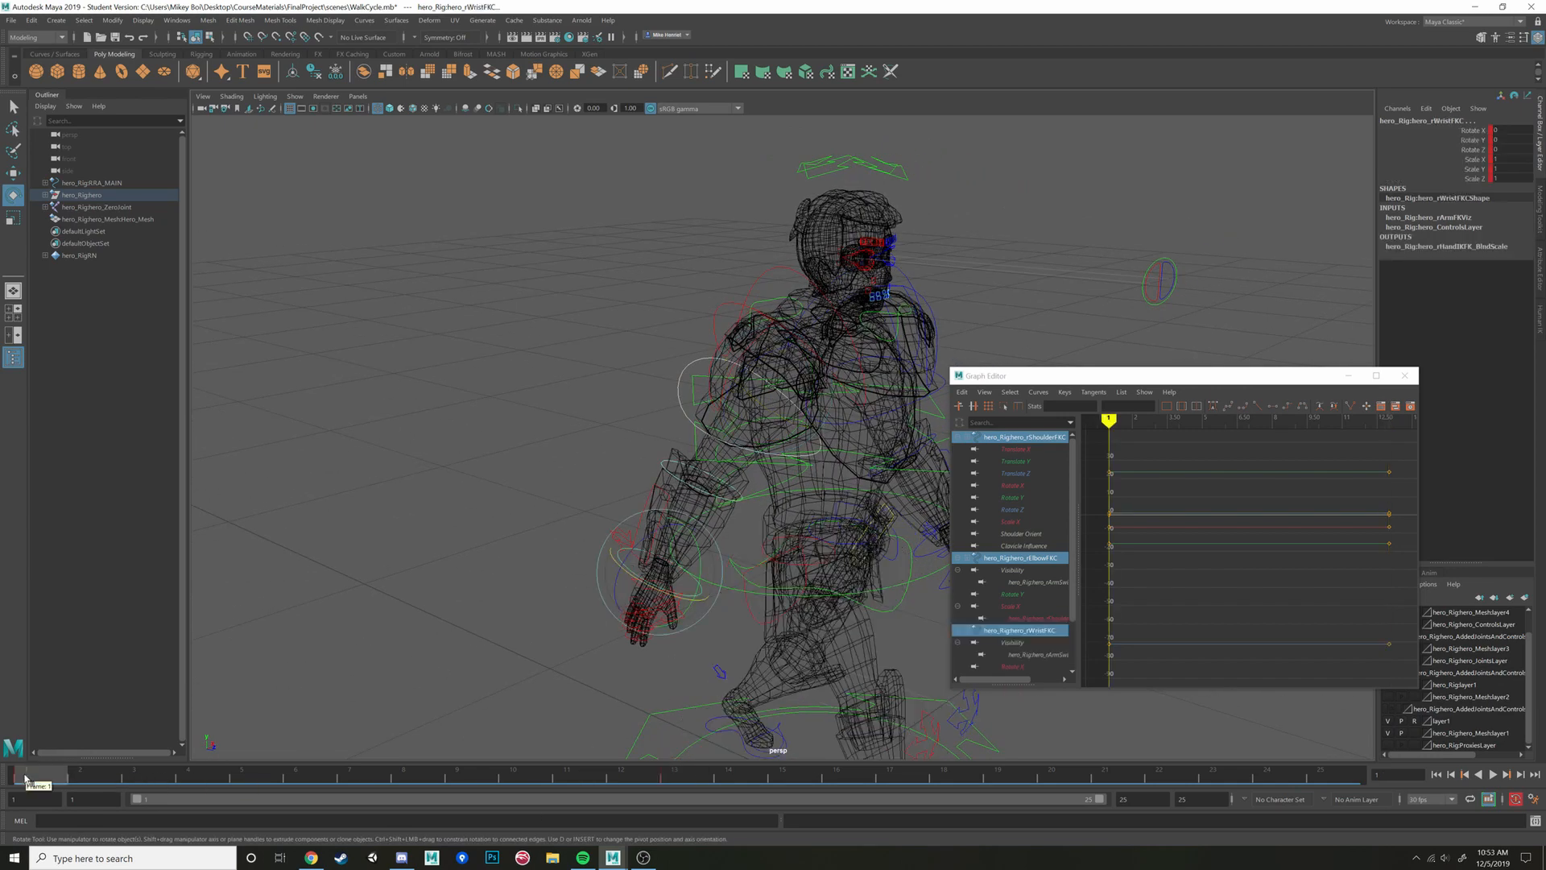
pyautogui.rightClick(26, 778)
pyautogui.click(87, 589)
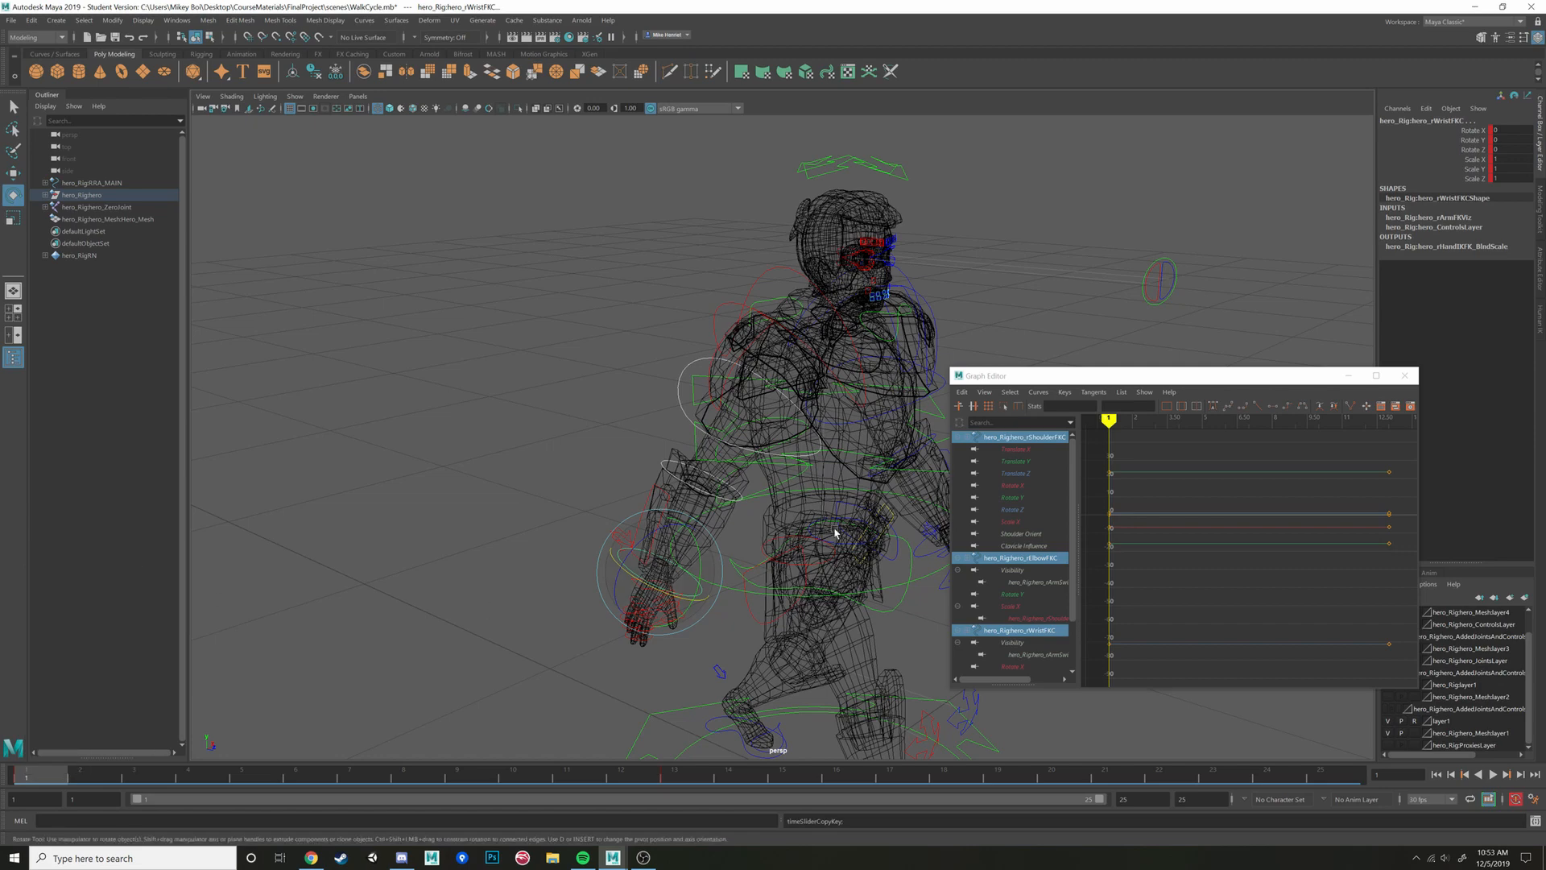
pyautogui.keyDown('alt'); pyautogui.moveTo(830, 535); pyautogui.dragTo(769, 353); pyautogui.keyUp('alt')
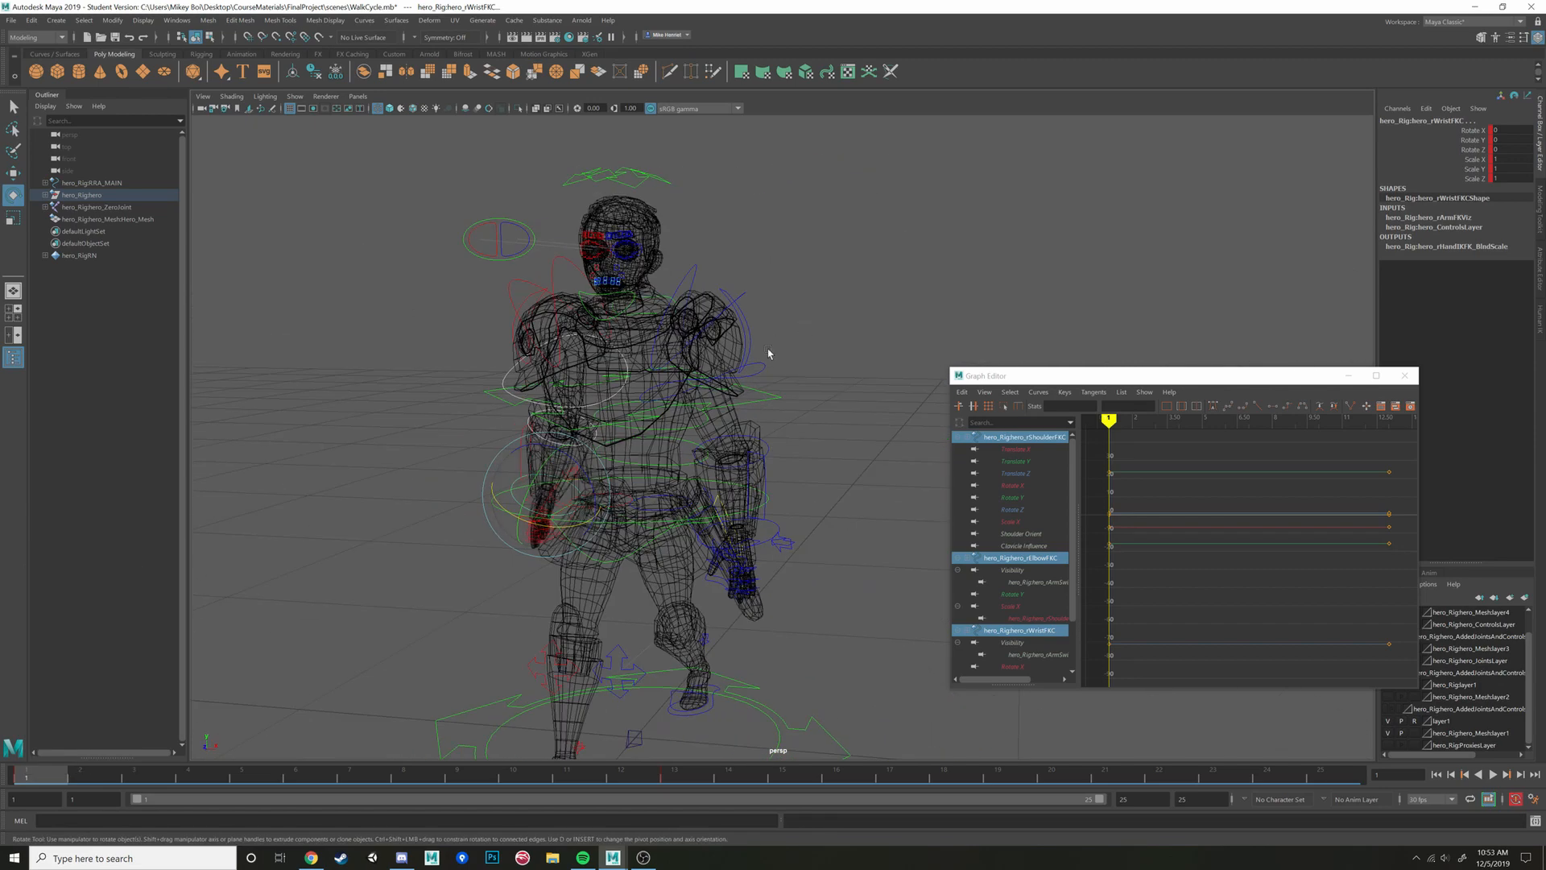
pyautogui.rightClick(58, 776)
pyautogui.click(94, 595)
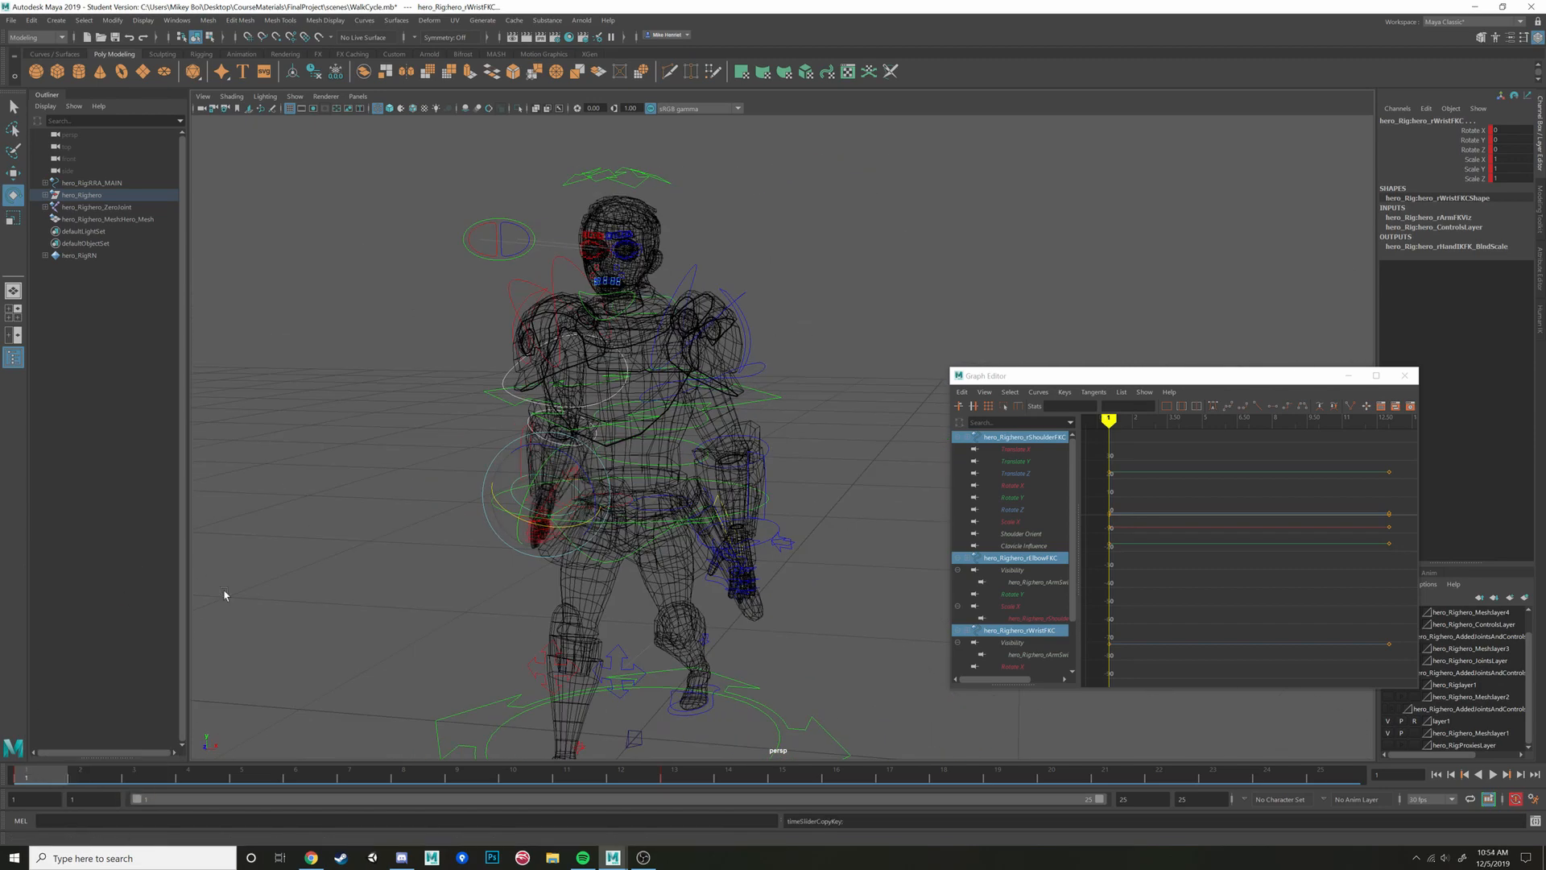
pyautogui.keyDown('alt'); pyautogui.moveTo(224, 593); pyautogui.dragTo(829, 386); pyautogui.keyUp('alt')
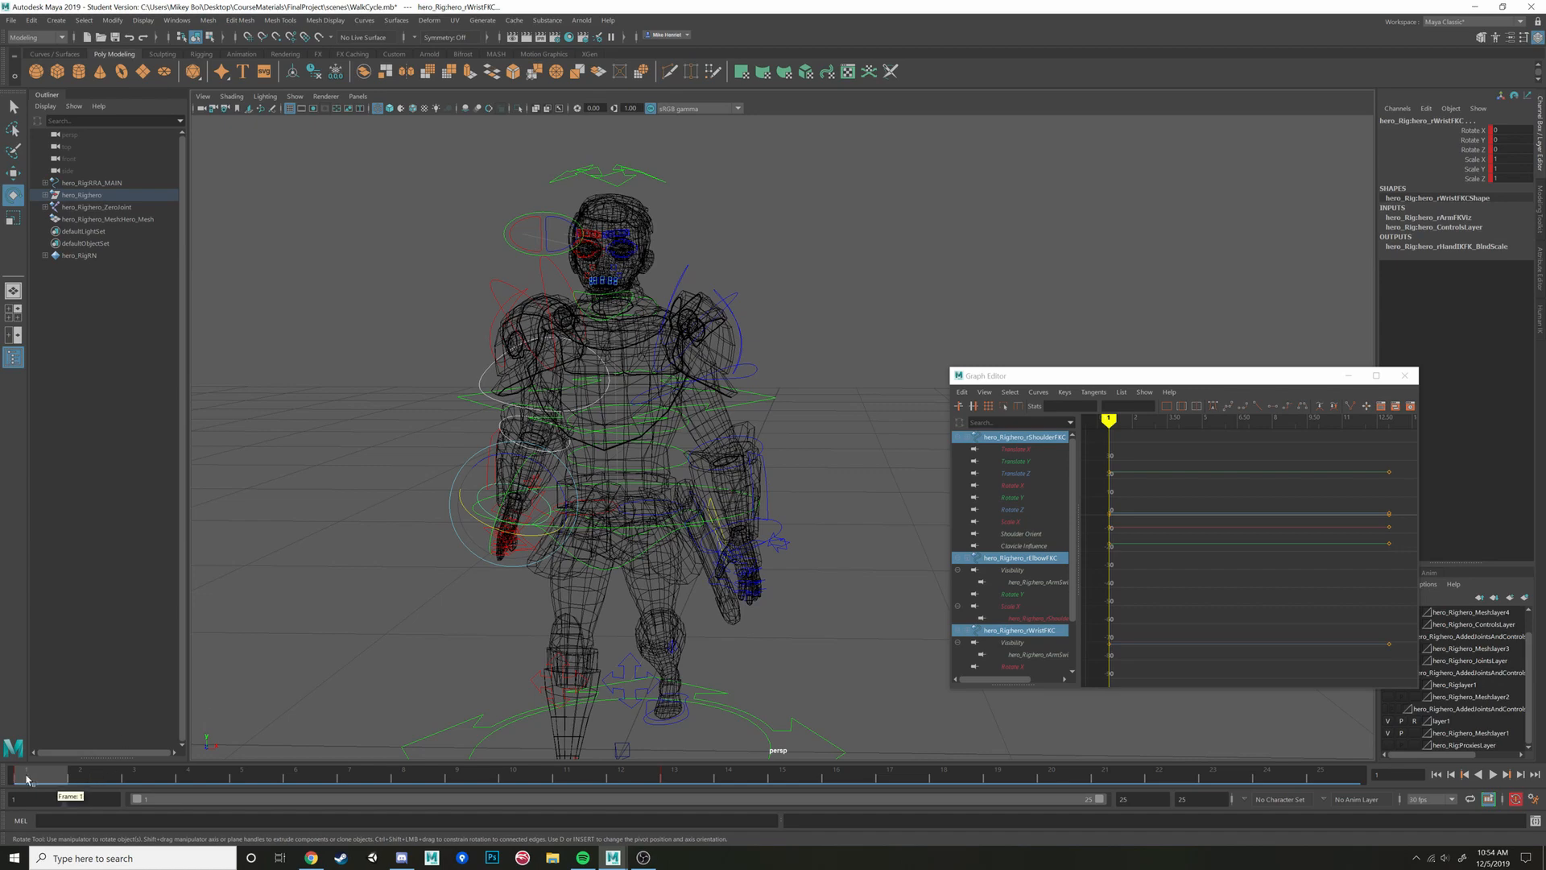
pyautogui.moveTo(35, 779)
pyautogui.keyDown('shift'); pyautogui.mouseDown()
pyautogui.moveTo(653, 777)
pyautogui.moveTo(173, 801)
pyautogui.moveTo(753, 786)
pyautogui.moveTo(648, 786)
pyautogui.moveTo(685, 785)
pyautogui.mouseUp(); pyautogui.keyUp('shift')
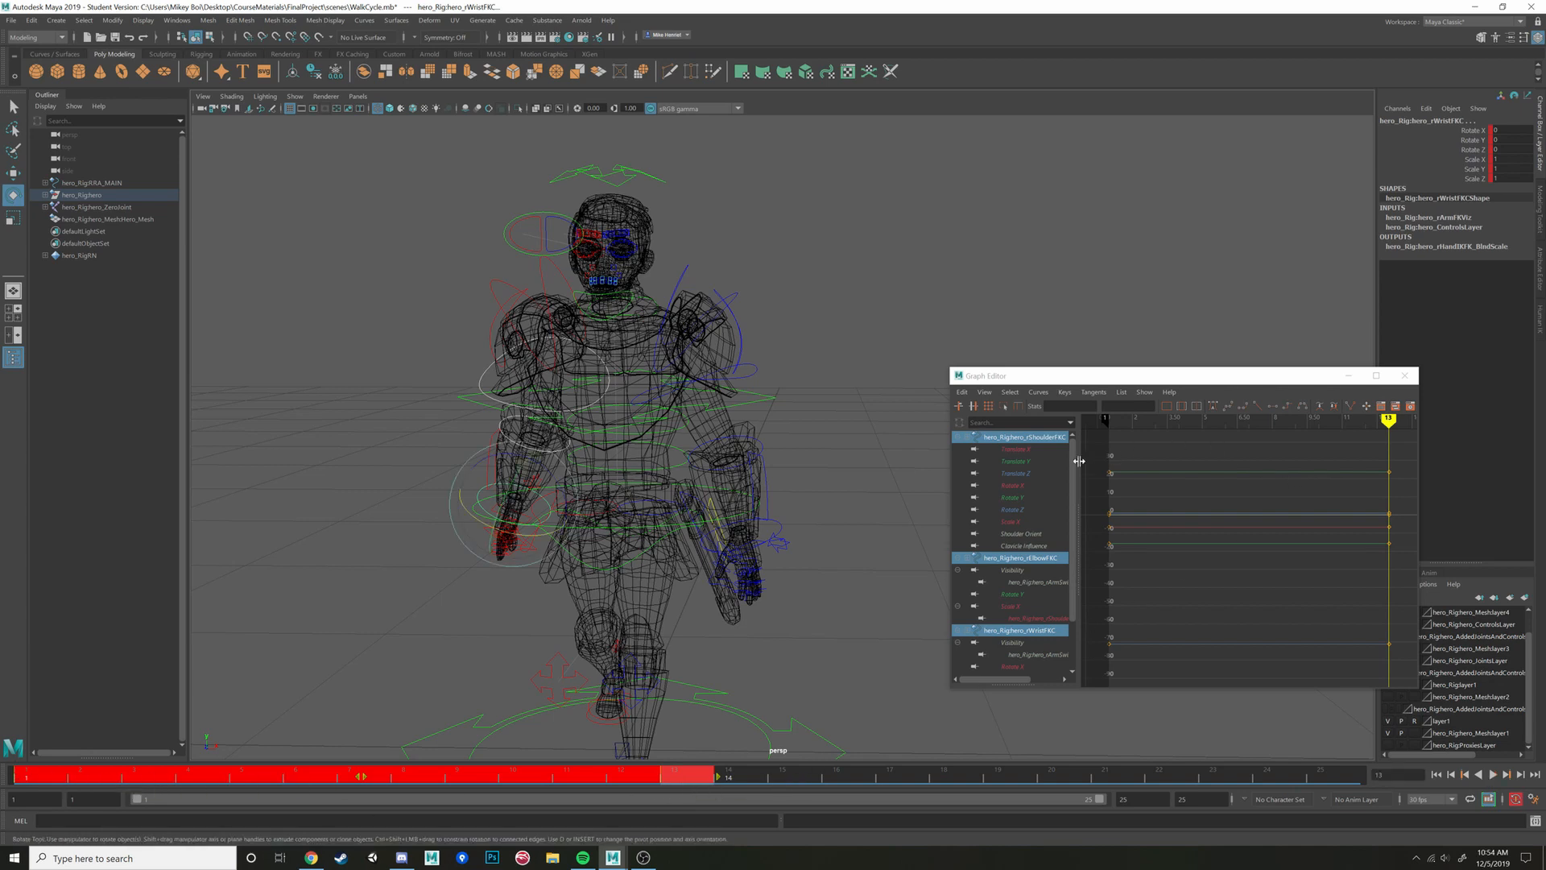
pyautogui.moveTo(1096, 445); pyautogui.dragTo(1402, 670)
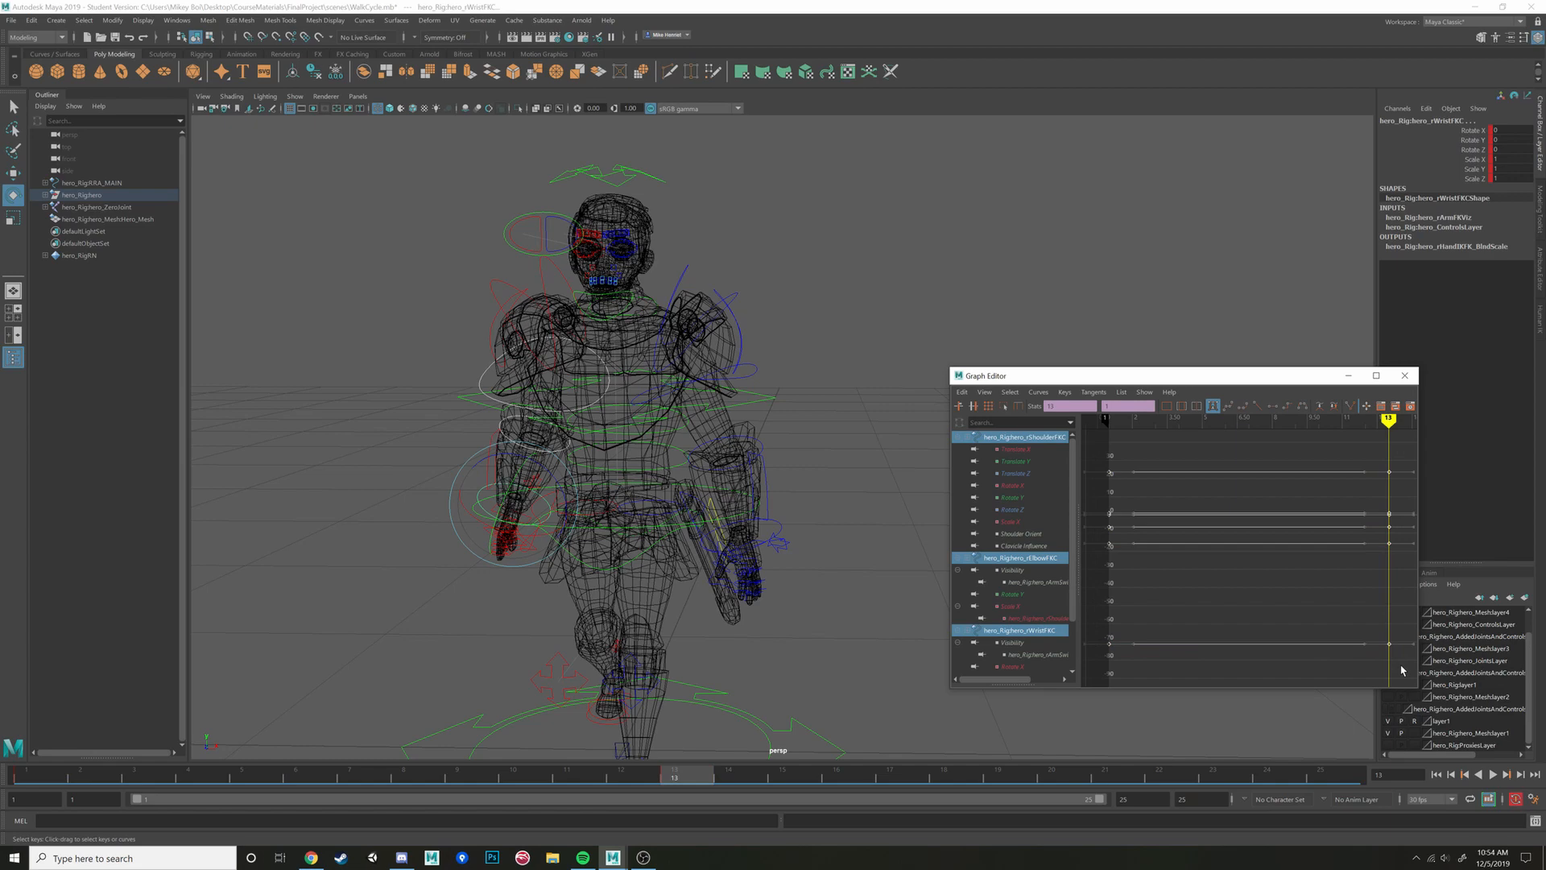
pyautogui.keyDown('shift'); pyautogui.moveTo(676, 778); pyautogui.dragTo(16, 773); pyautogui.keyUp('shift')
pyautogui.rightClick(334, 771)
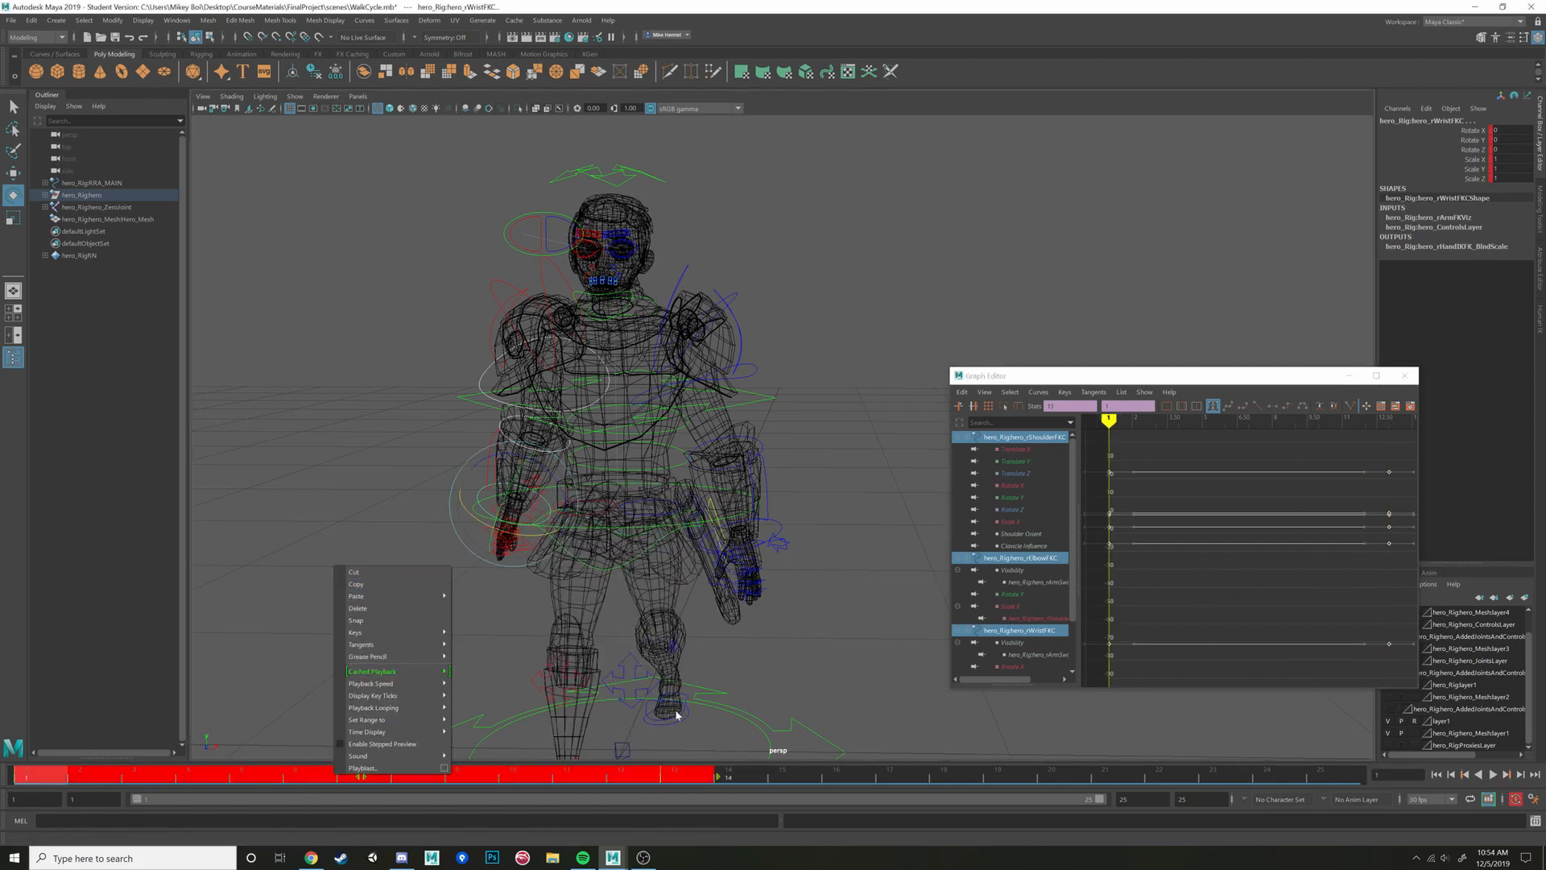
pyautogui.click(779, 774)
pyautogui.rightClick(819, 771)
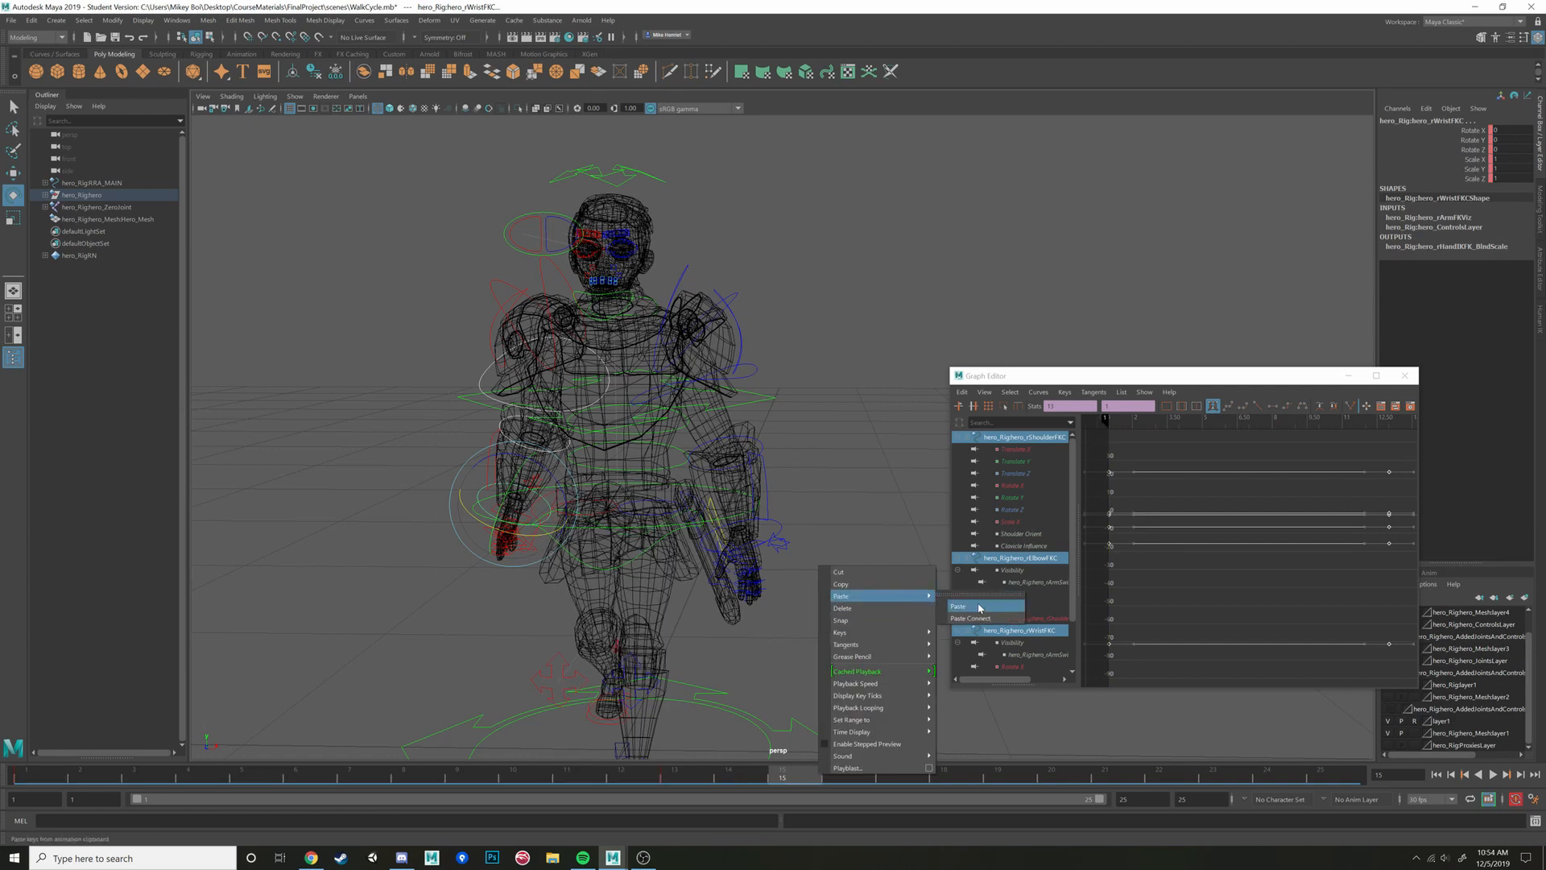
pyautogui.click(649, 438)
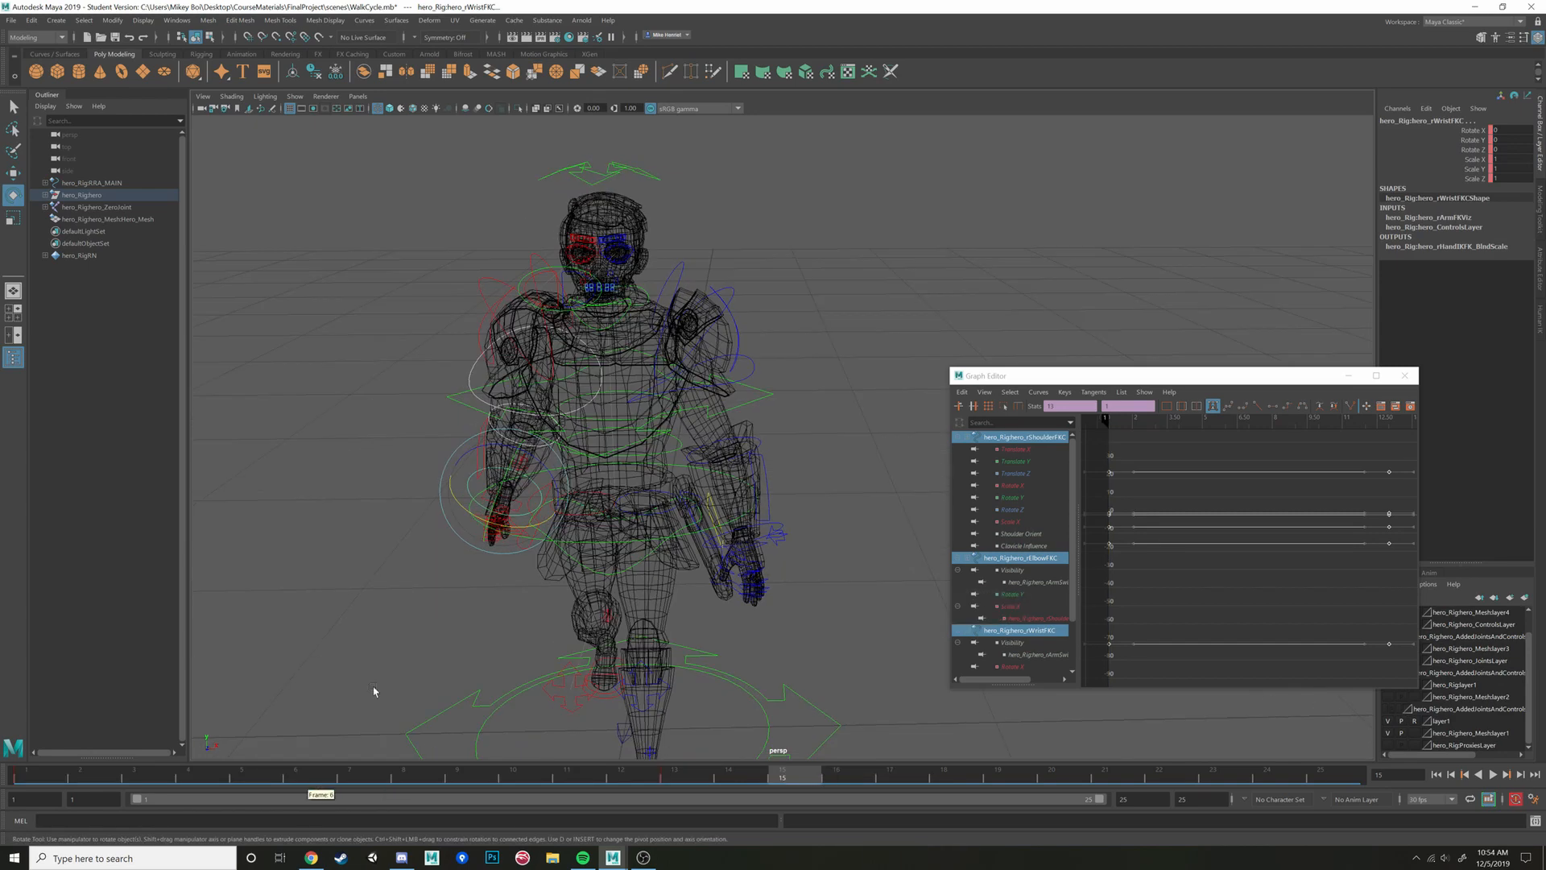
# Return to shaded display and copy the frame 1 keys of the right clavicle, shoulder, elbow and wrist controls together
pyautogui.click(477, 365)
pyautogui.scroll(6, 606, 411)
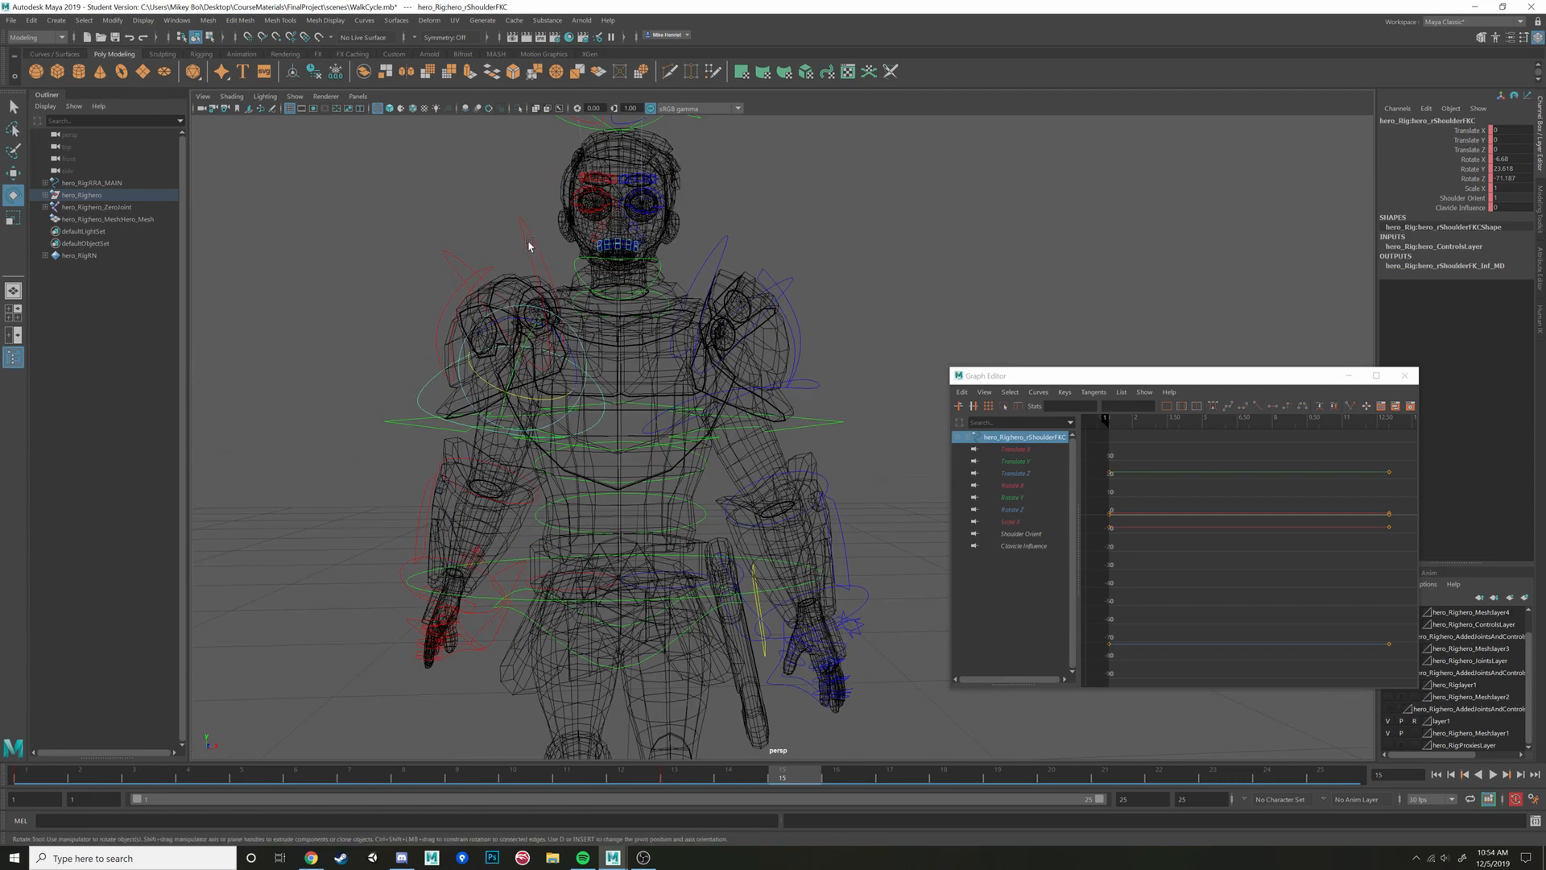
pyautogui.click(530, 247)
pyautogui.press('5')
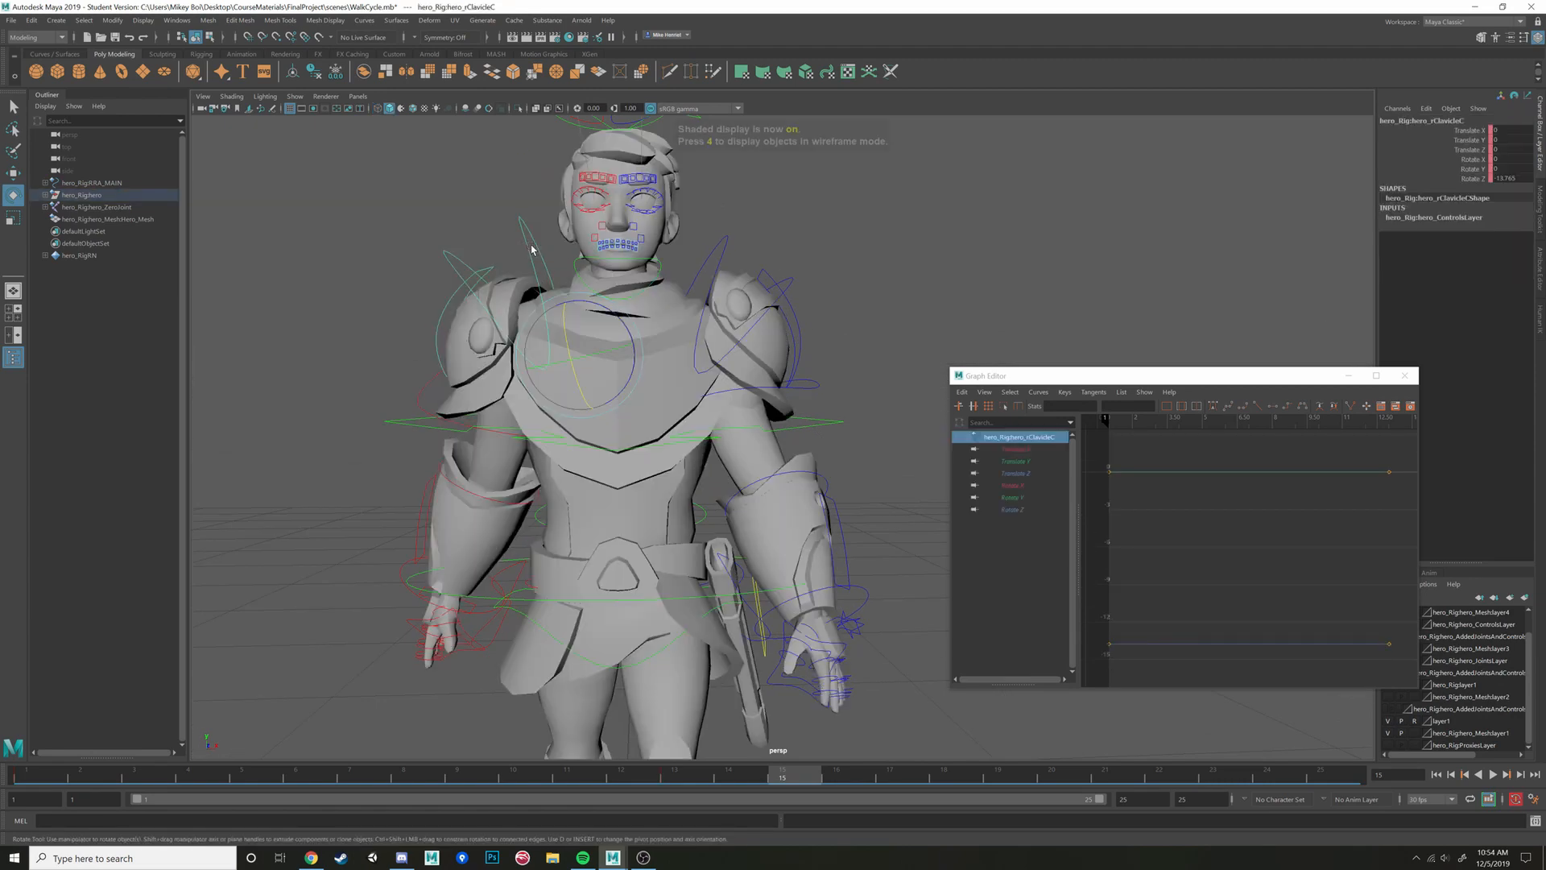
pyautogui.click(525, 235)
pyautogui.click(530, 245)
pyautogui.keyDown('alt'); pyautogui.moveTo(452, 421); pyautogui.dragTo(423, 450); pyautogui.keyUp('alt')
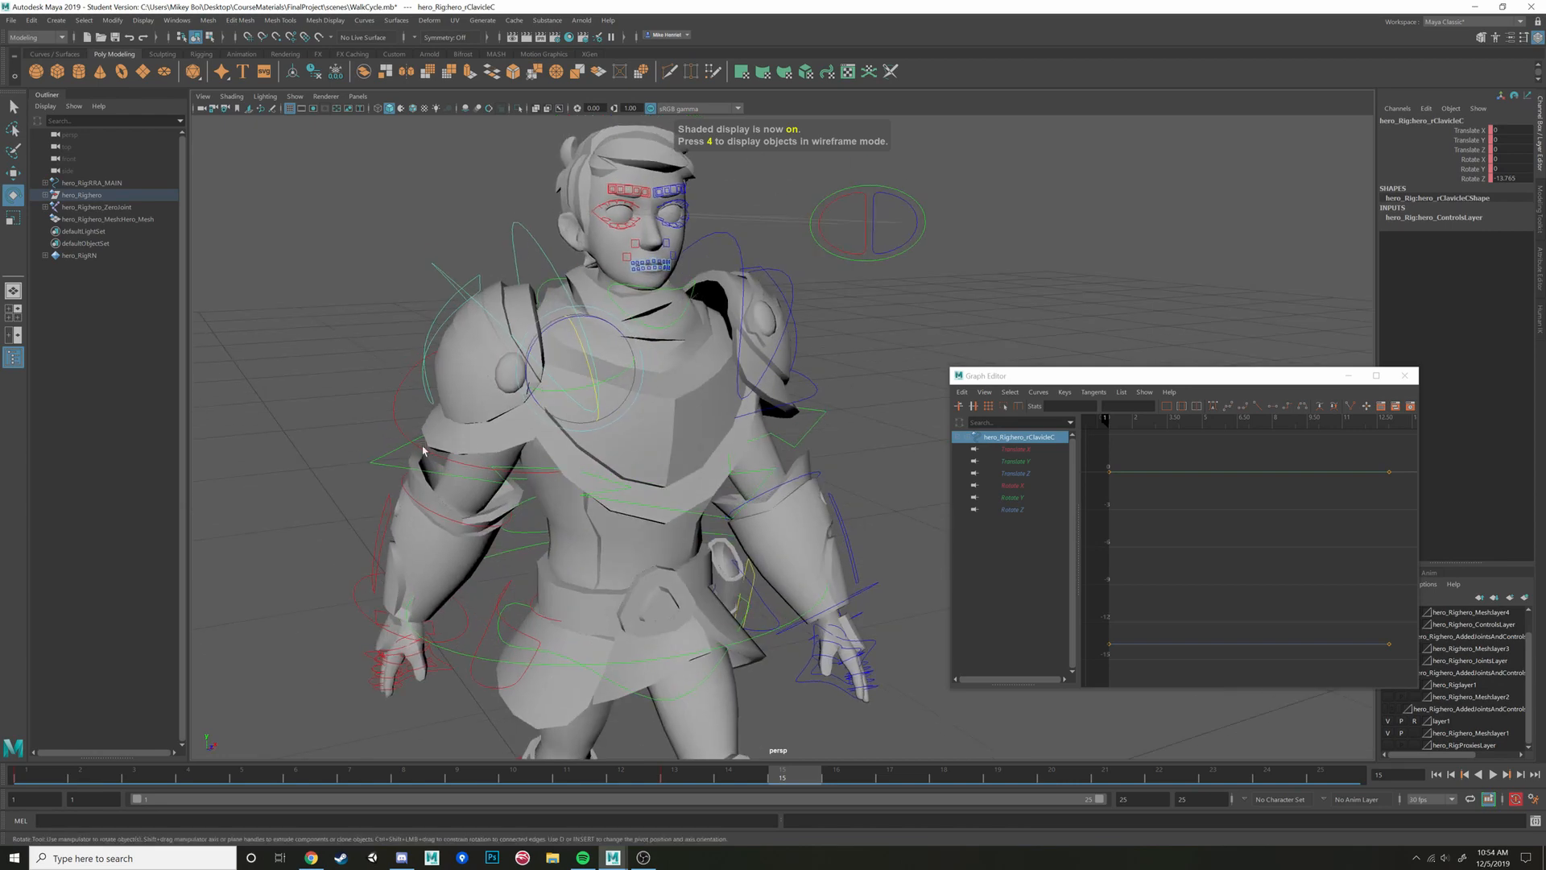
pyautogui.keyDown('shift'); pyautogui.click(422, 449); pyautogui.keyUp('shift')
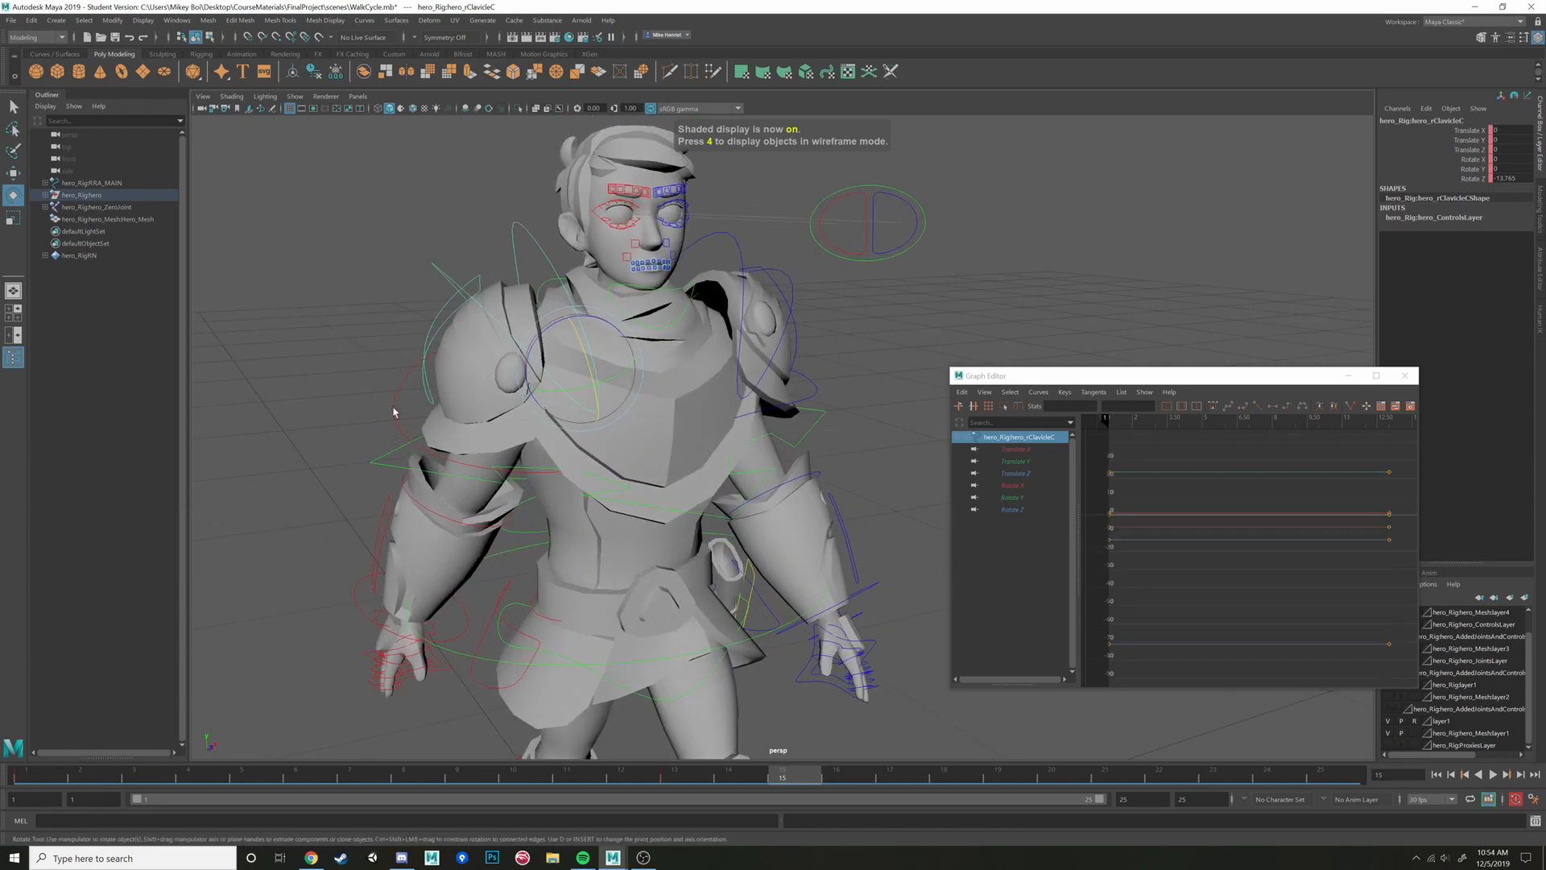
pyautogui.keyDown('shift'); pyautogui.click(401, 484); pyautogui.keyUp('shift')
pyautogui.keyDown('shift'); pyautogui.click(355, 603); pyautogui.keyUp('shift')
pyautogui.click(24, 778)
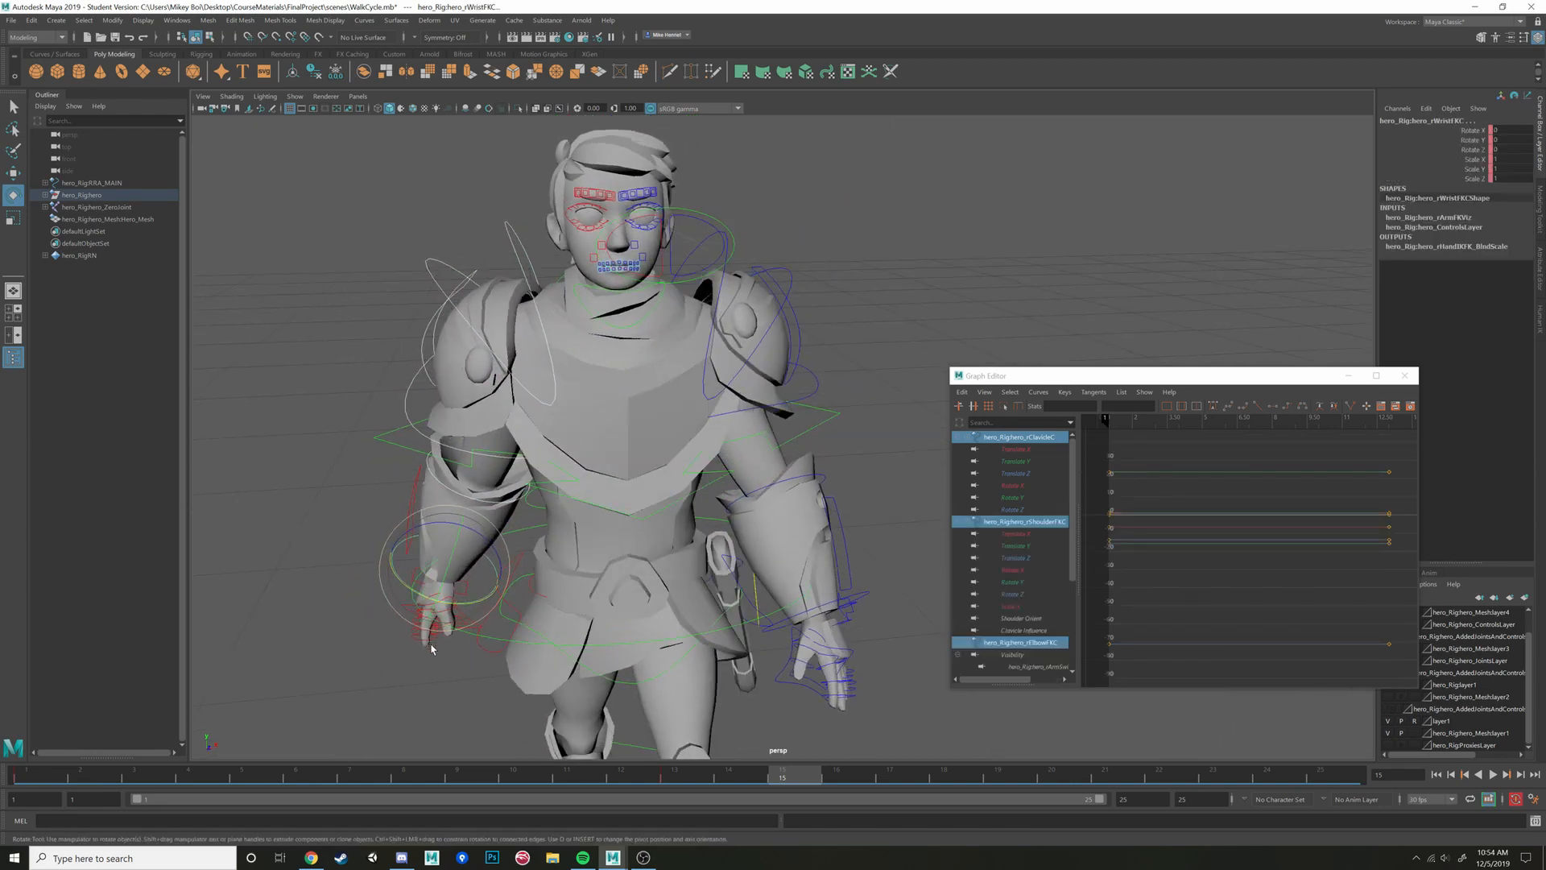
pyautogui.rightClick(24, 778)
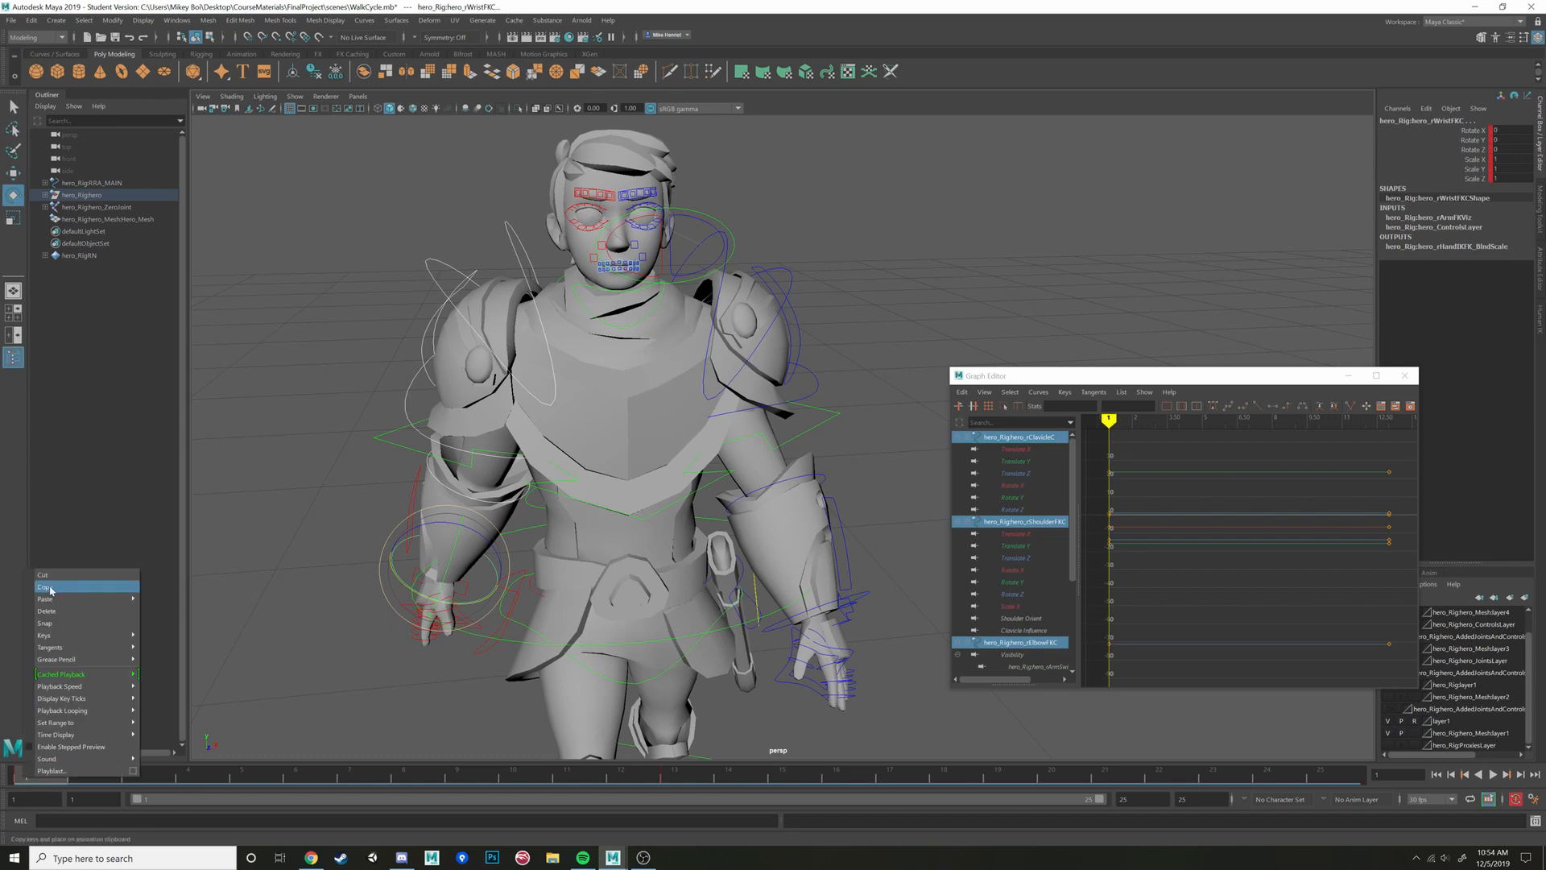
# Paste the copied right arm keys onto the left clavicle, shoulder, elbow and wrist controls at frame 13
pyautogui.keyDown('alt'); pyautogui.moveTo(838, 311); pyautogui.dragTo(729, 298); pyautogui.keyUp('alt')
pyautogui.click(710, 276)
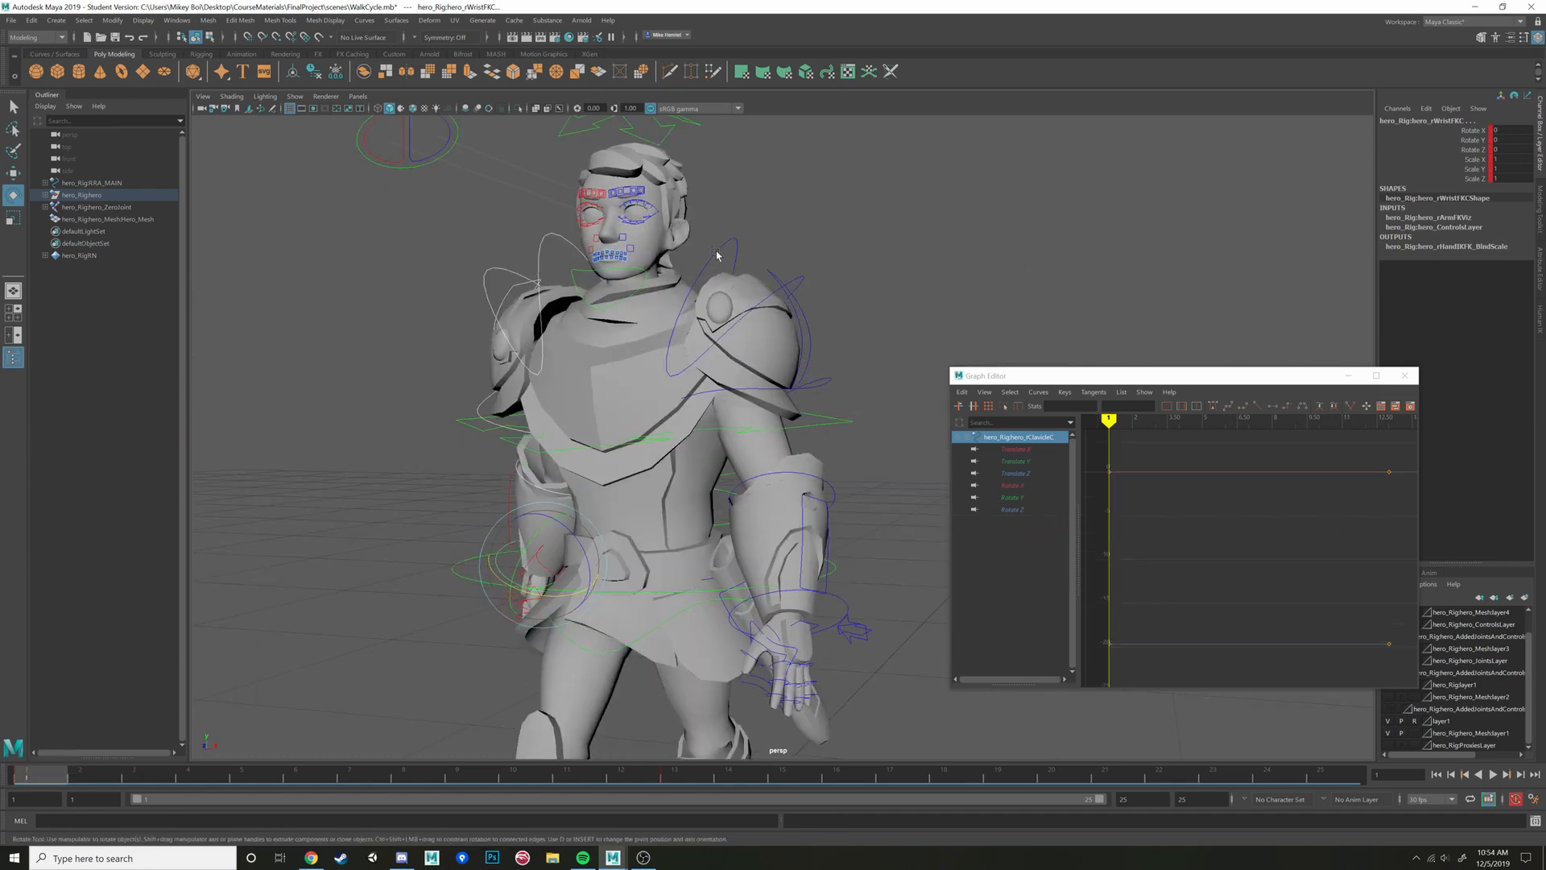
pyautogui.keyDown('shift'); pyautogui.click(820, 382); pyautogui.keyUp('shift')
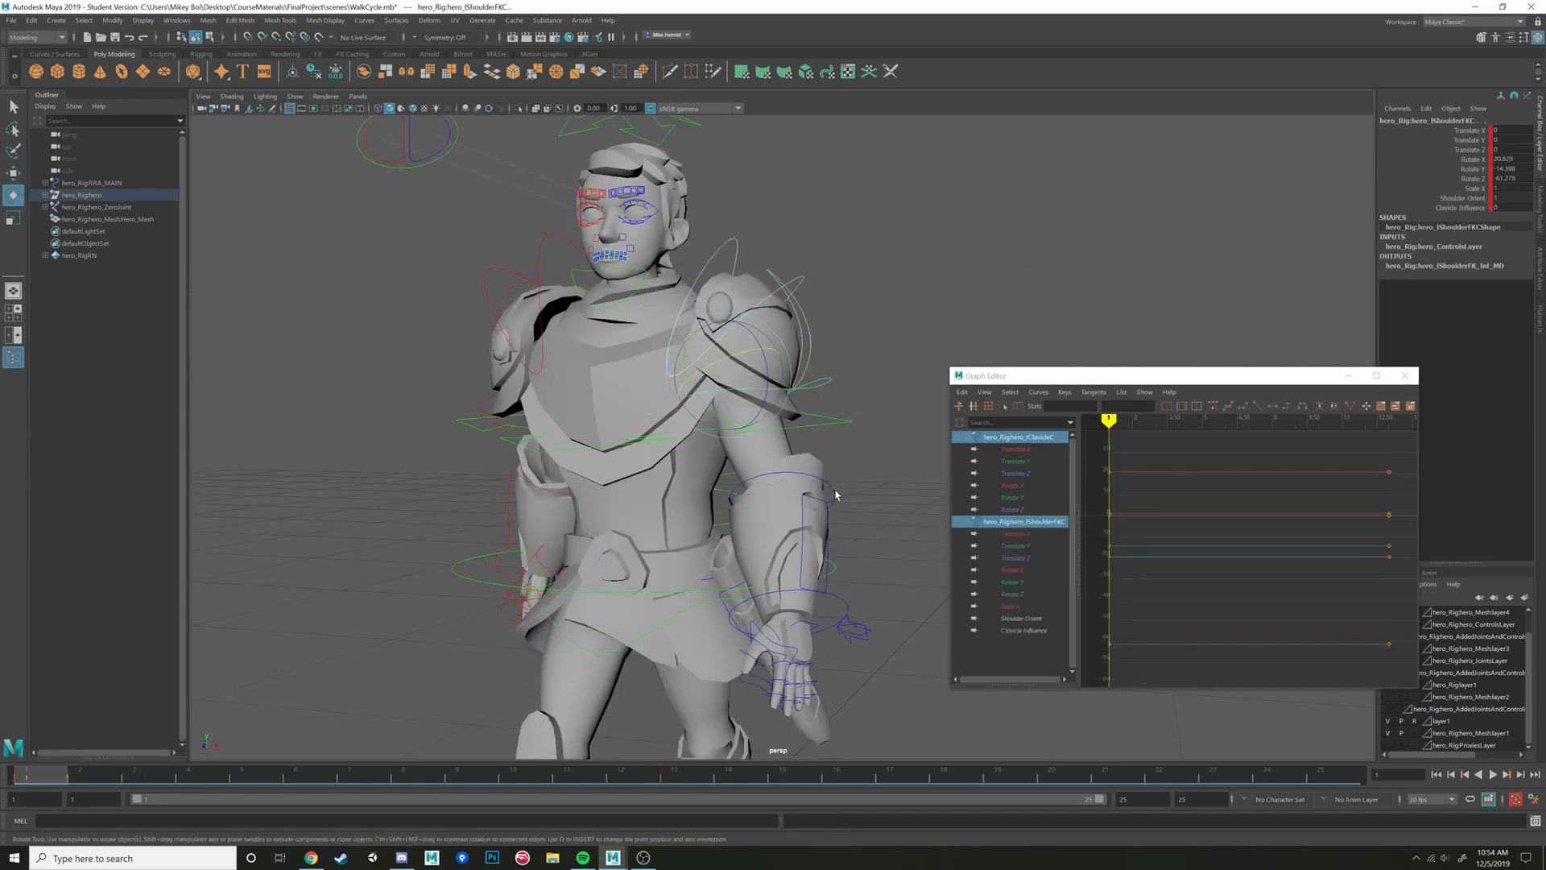
pyautogui.keyDown('shift'); pyautogui.click(833, 620); pyautogui.keyUp('shift')
pyautogui.keyDown('shift'); pyautogui.click(850, 620); pyautogui.keyUp('shift')
pyautogui.click(675, 778)
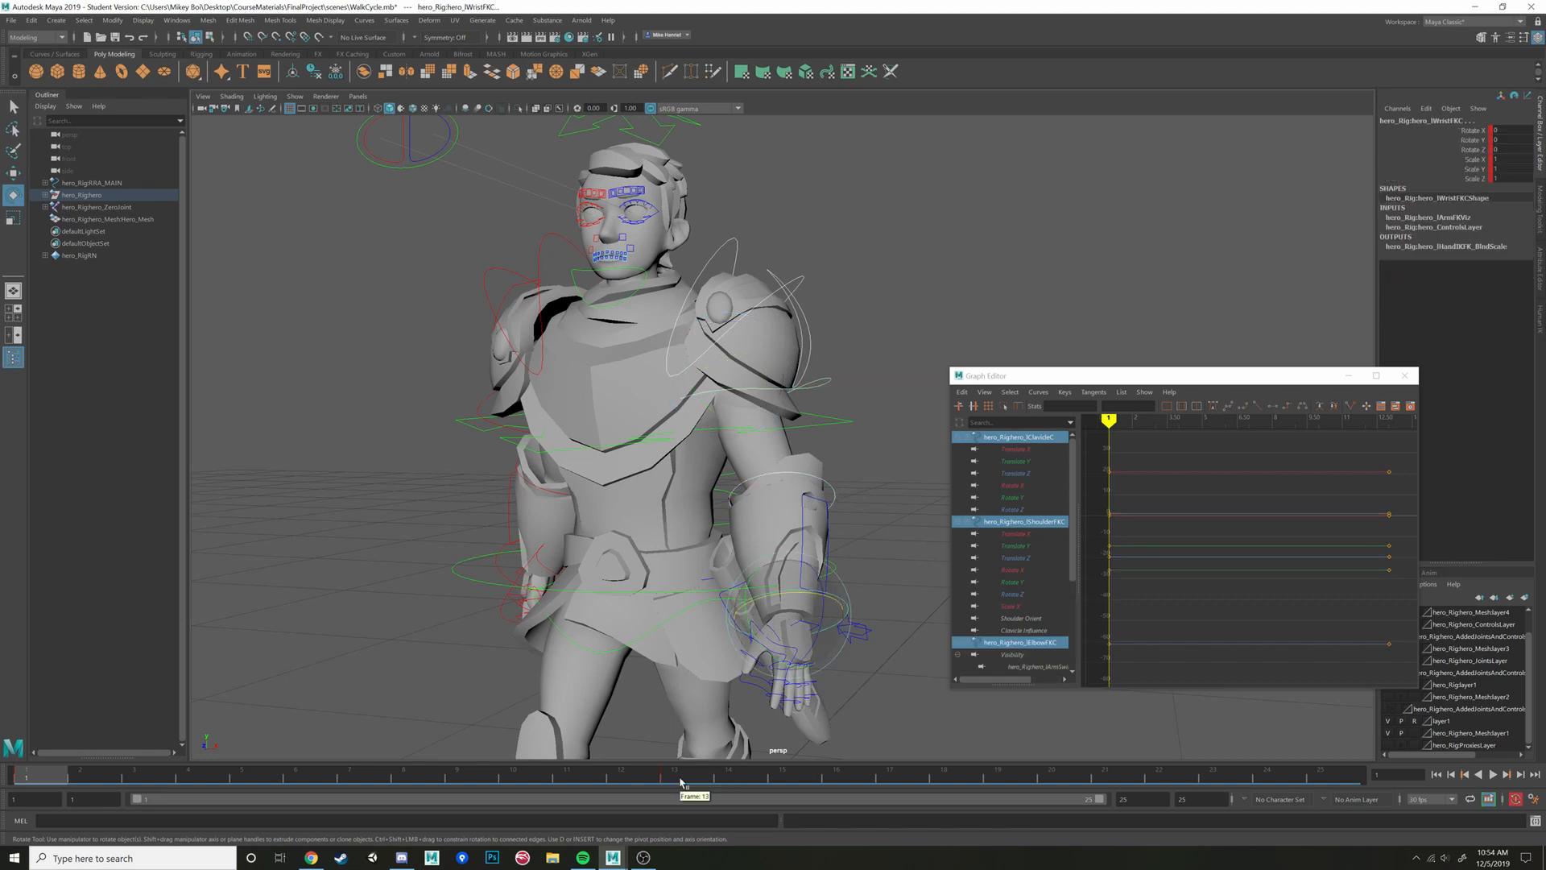
pyautogui.rightClick(680, 775)
pyautogui.moveTo(721, 603)
pyautogui.click(819, 609)
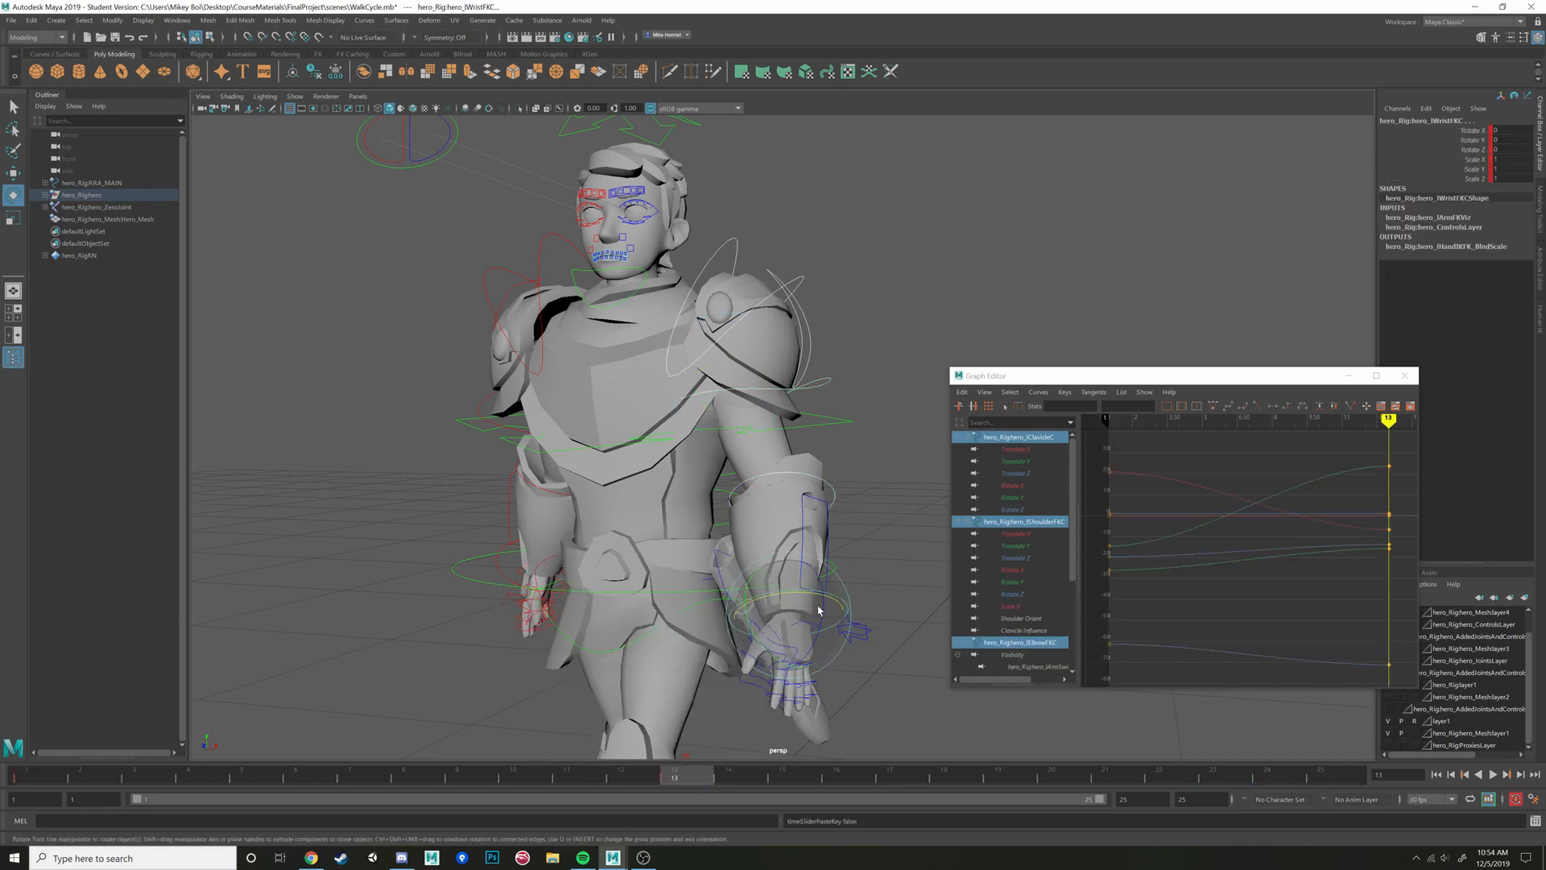
# Play back the walk and compare the arm poses at frames 1 and 13 from the side and front
pyautogui.keyDown('alt'); pyautogui.moveTo(906, 574); pyautogui.dragTo(670, 604); pyautogui.keyUp('alt')
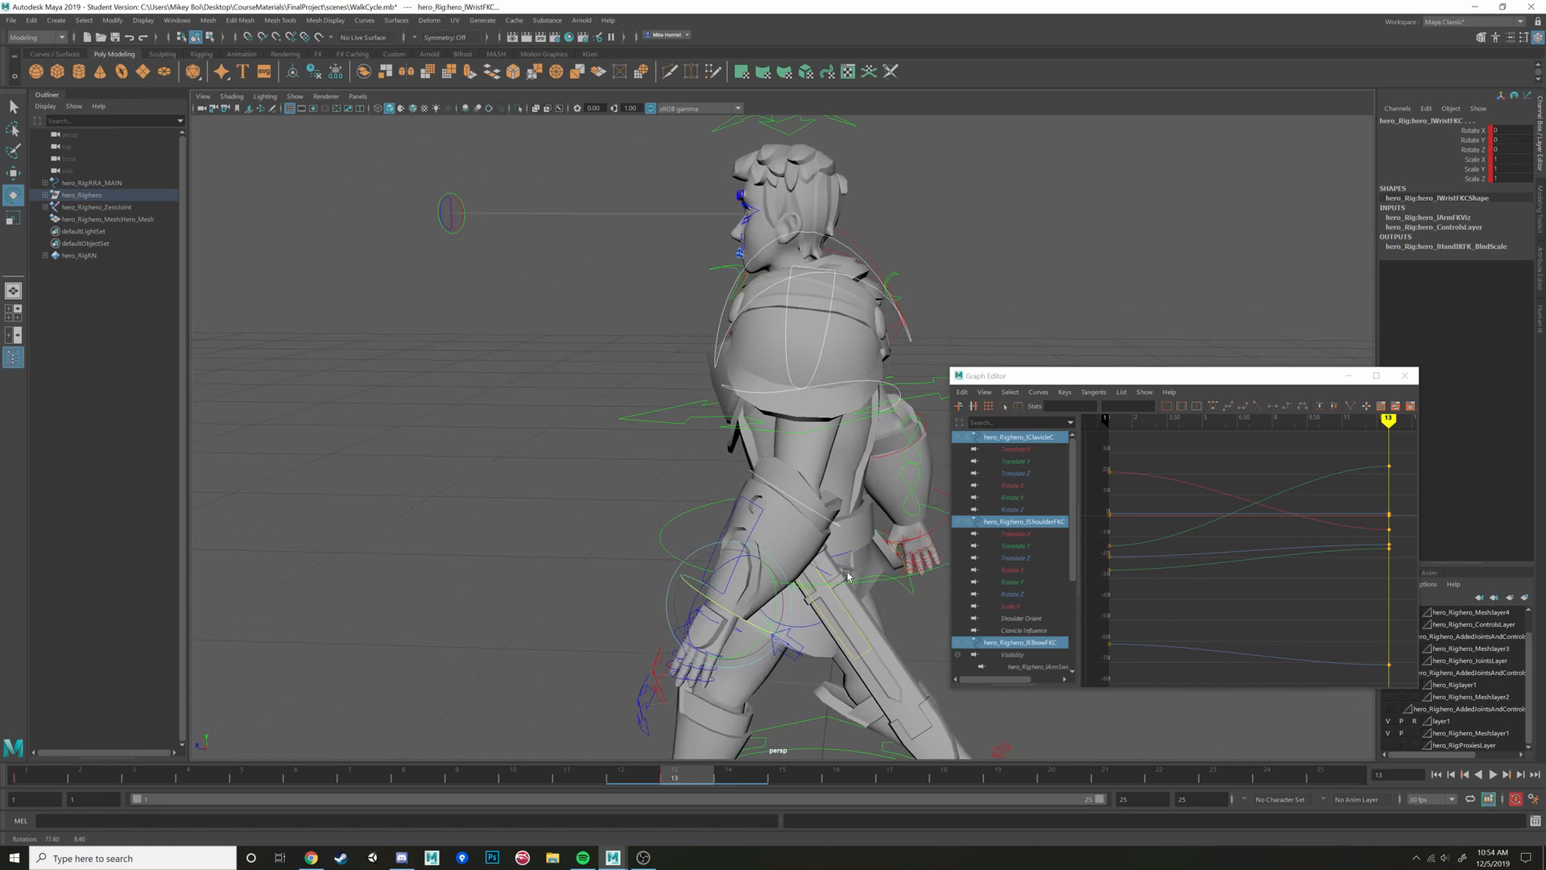
pyautogui.hotkey('alt', 'v')
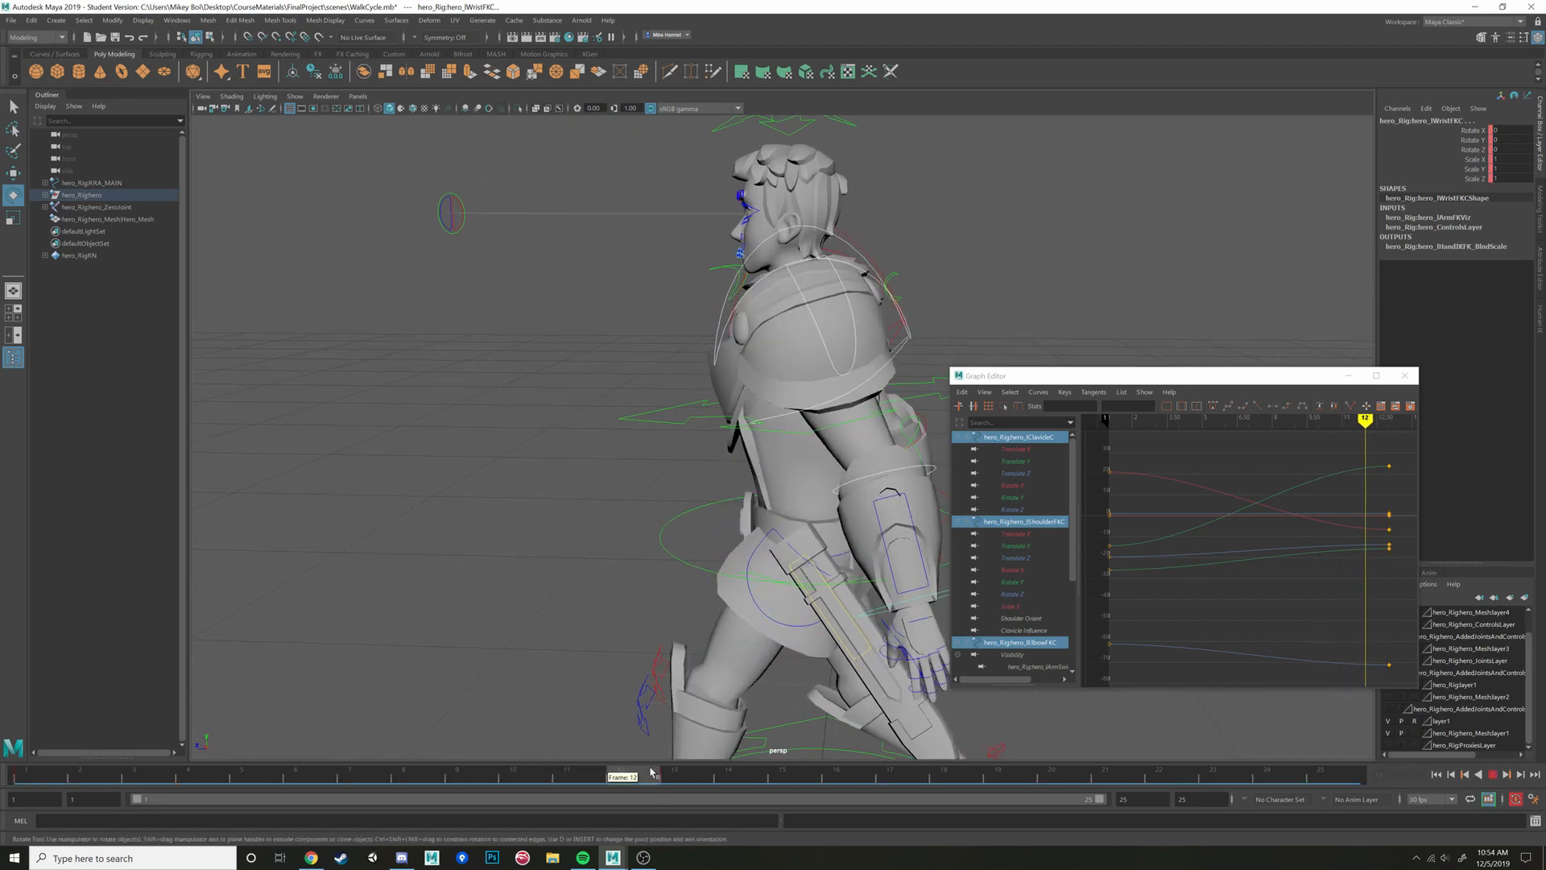
pyautogui.moveTo(722, 778); pyautogui.dragTo(720, 778)
pyautogui.click(703, 779)
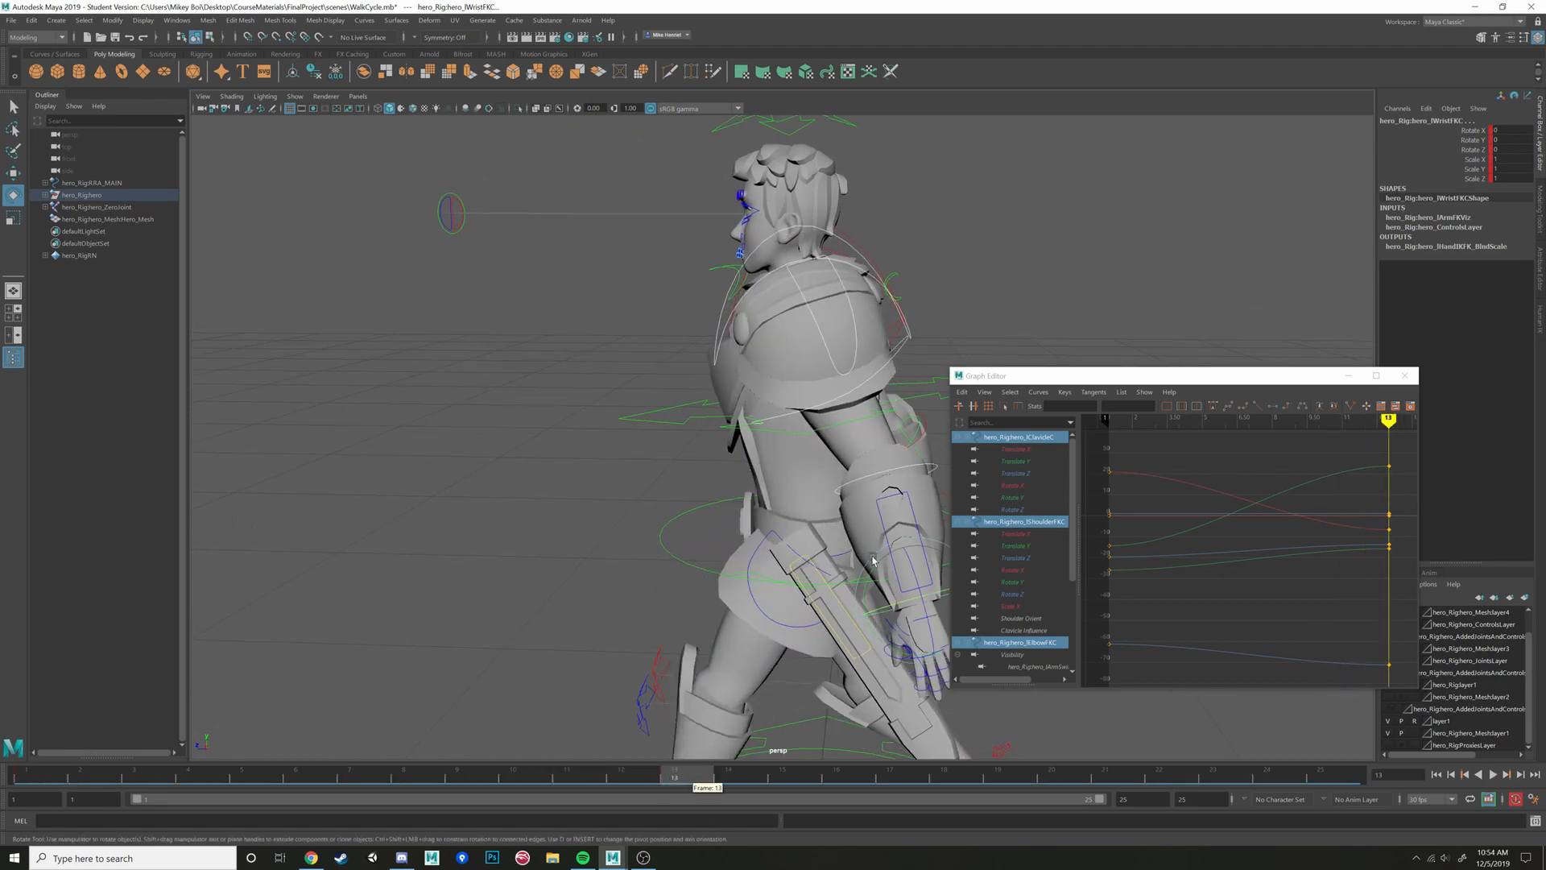
pyautogui.keyDown('alt'); pyautogui.moveTo(830, 596); pyautogui.dragTo(759, 570); pyautogui.keyUp('alt')
pyautogui.click(29, 778)
pyautogui.keyDown('alt'); pyautogui.moveTo(548, 569); pyautogui.dragTo(797, 576); pyautogui.keyUp('alt')
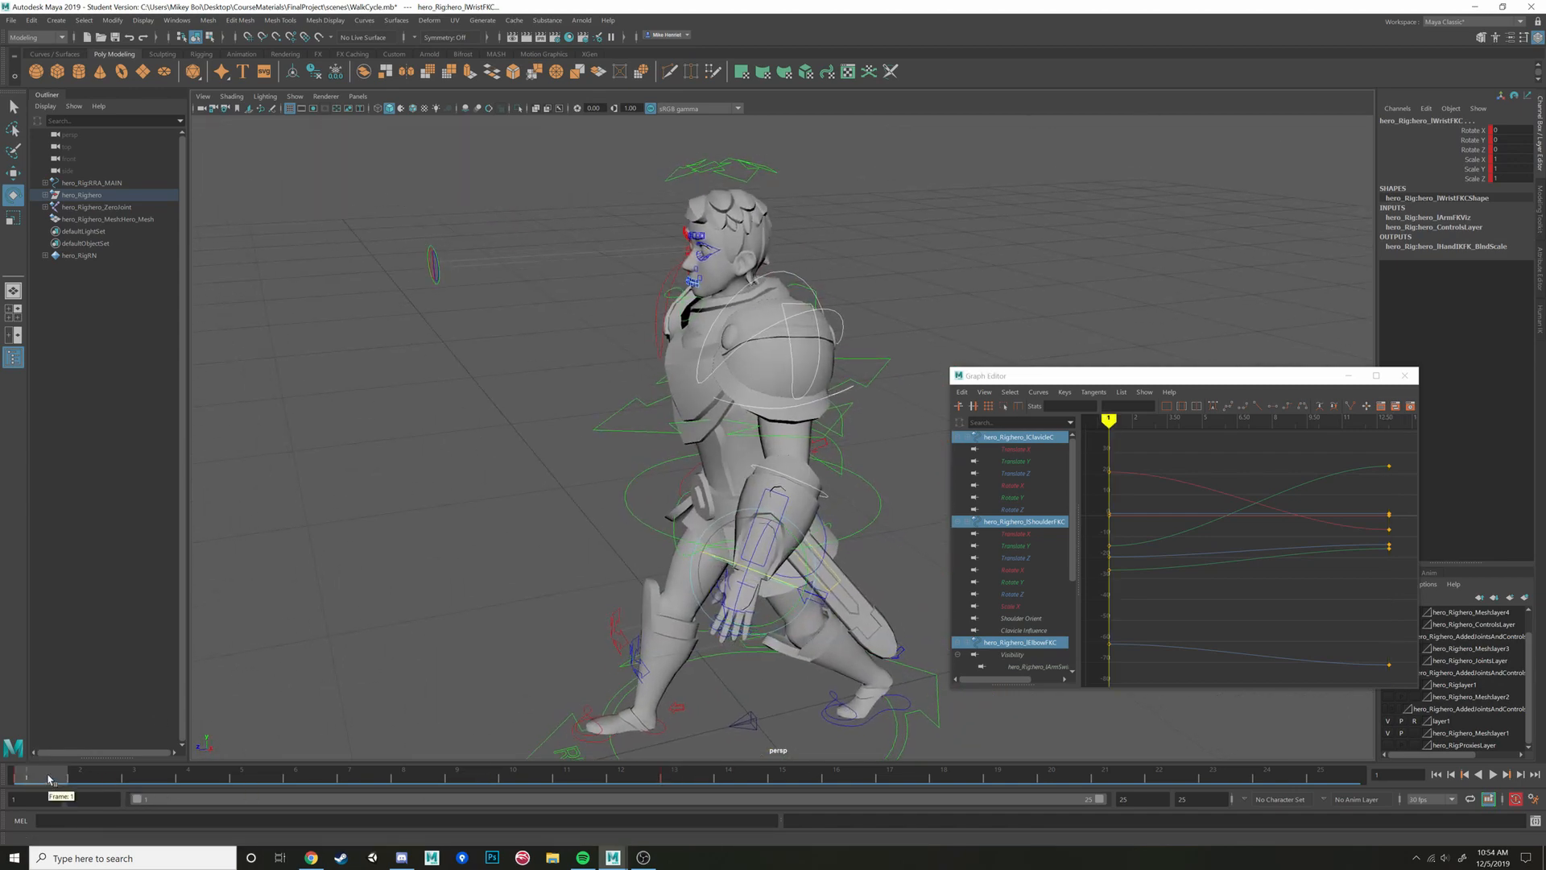
pyautogui.keyDown('alt'); pyautogui.moveTo(516, 609); pyautogui.dragTo(702, 472); pyautogui.keyUp('alt')
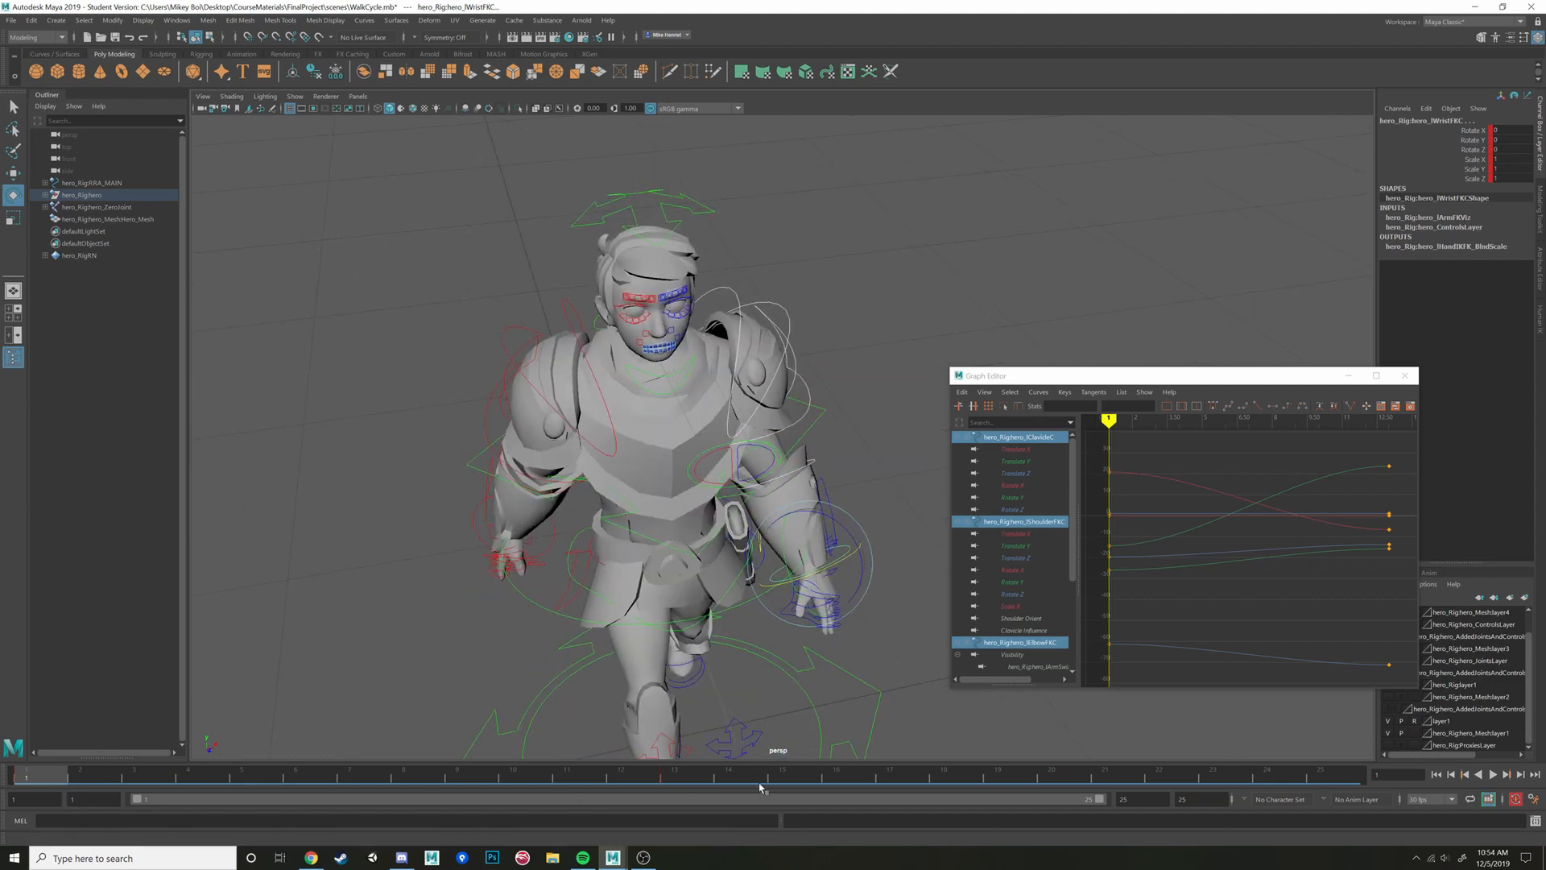
pyautogui.click(683, 778)
pyautogui.keyDown('alt'); pyautogui.moveTo(695, 561); pyautogui.dragTo(784, 444, button='middle'); pyautogui.keyUp('alt')
pyautogui.keyDown('alt'); pyautogui.moveTo(783, 445); pyautogui.dragTo(727, 392); pyautogui.keyUp('alt')
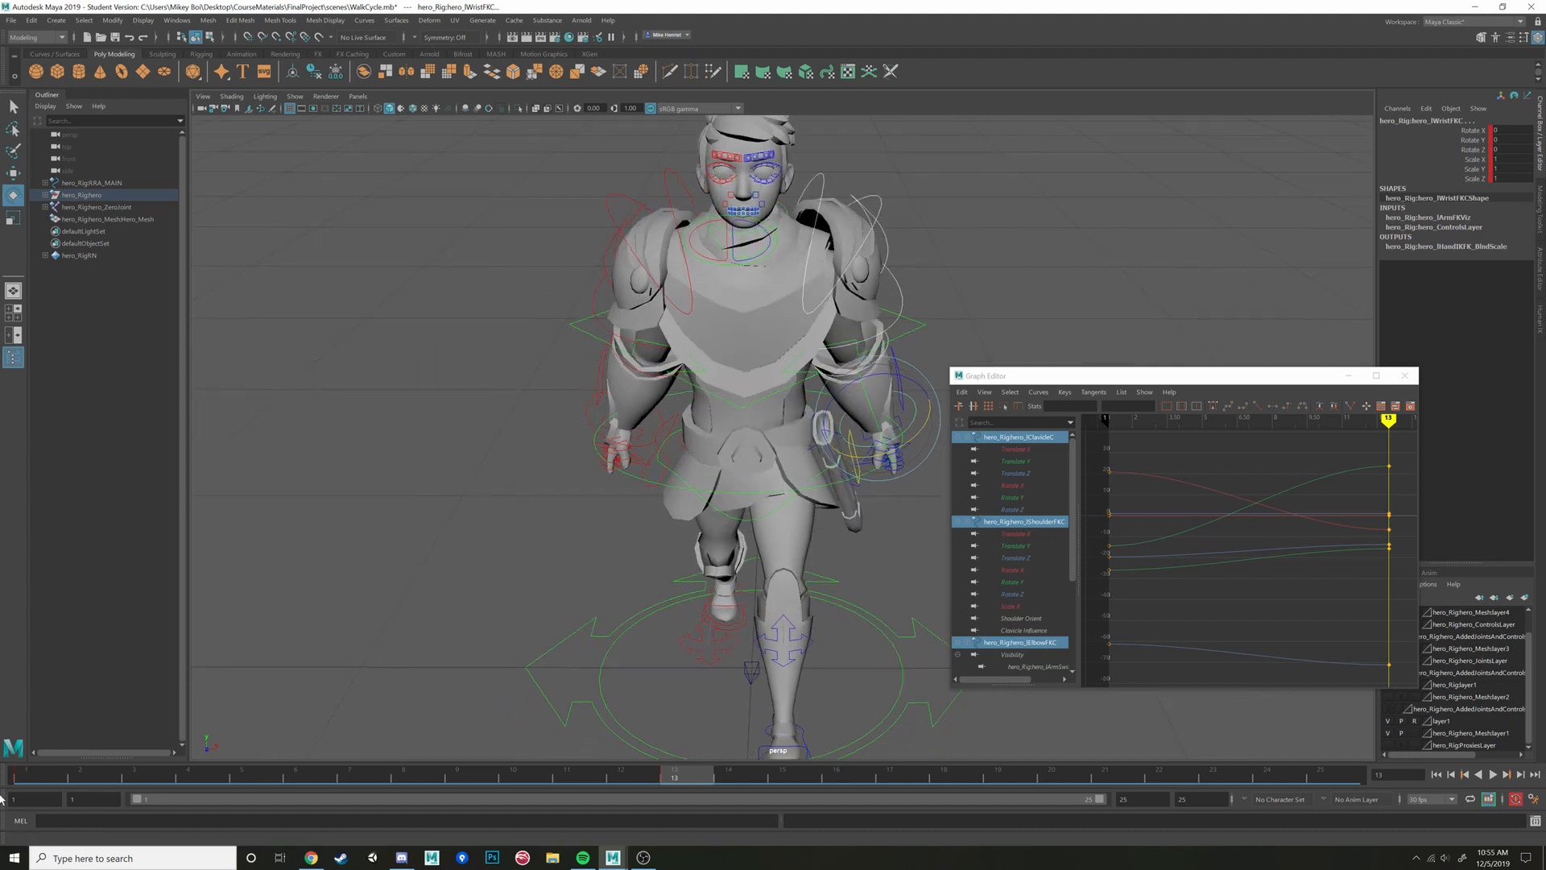
# Copy the frame 1 keys of the left clavicle, shoulder, elbow and wrist FK controls
pyautogui.click(31, 779)
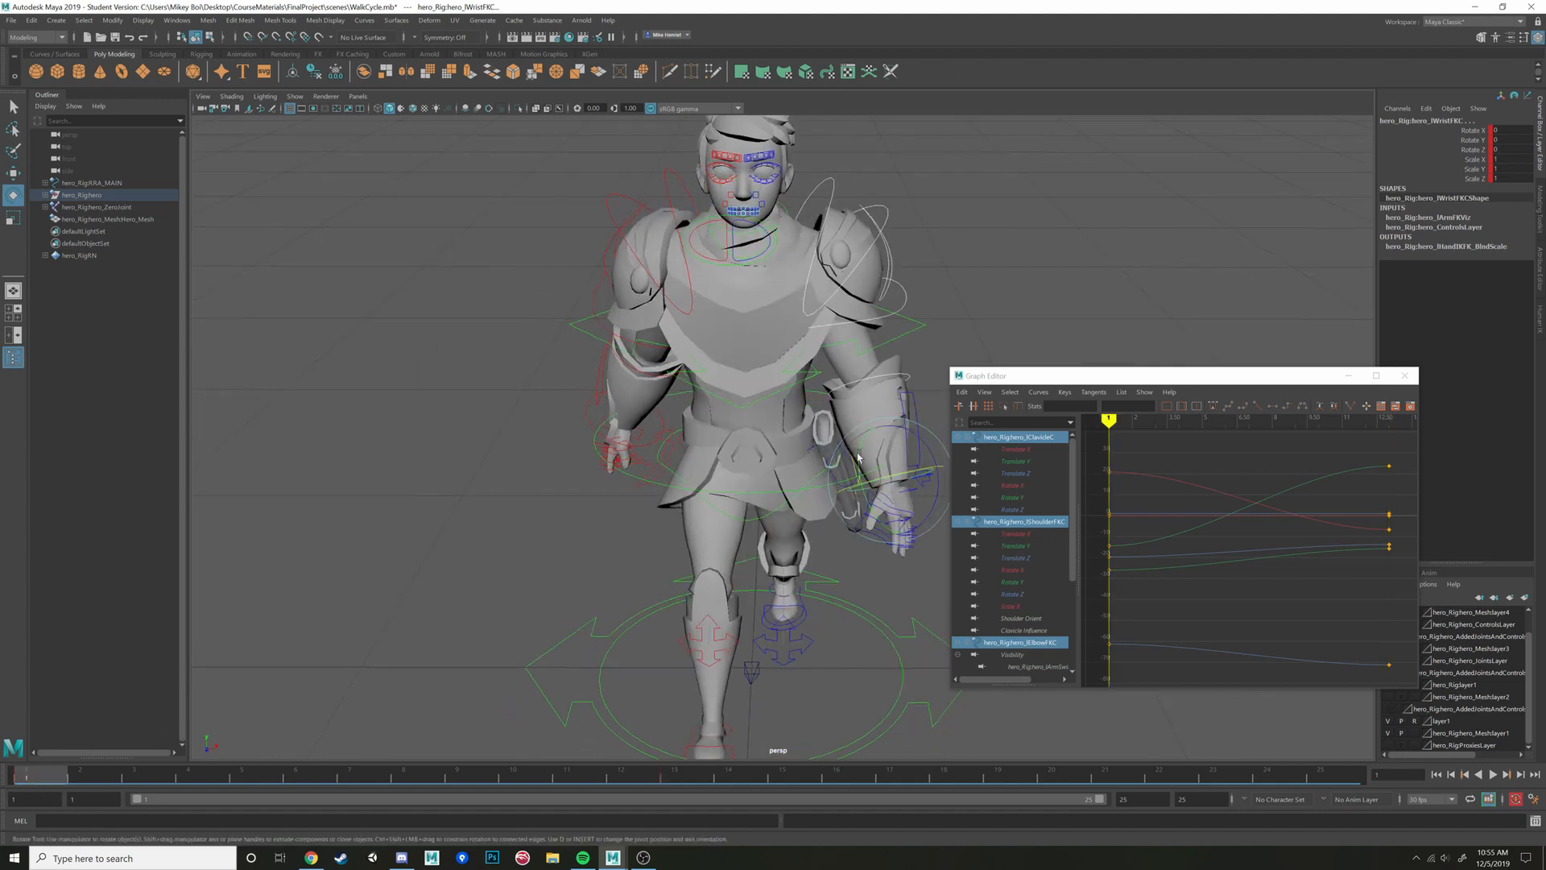
pyautogui.rightClick(31, 777)
pyautogui.click(72, 591)
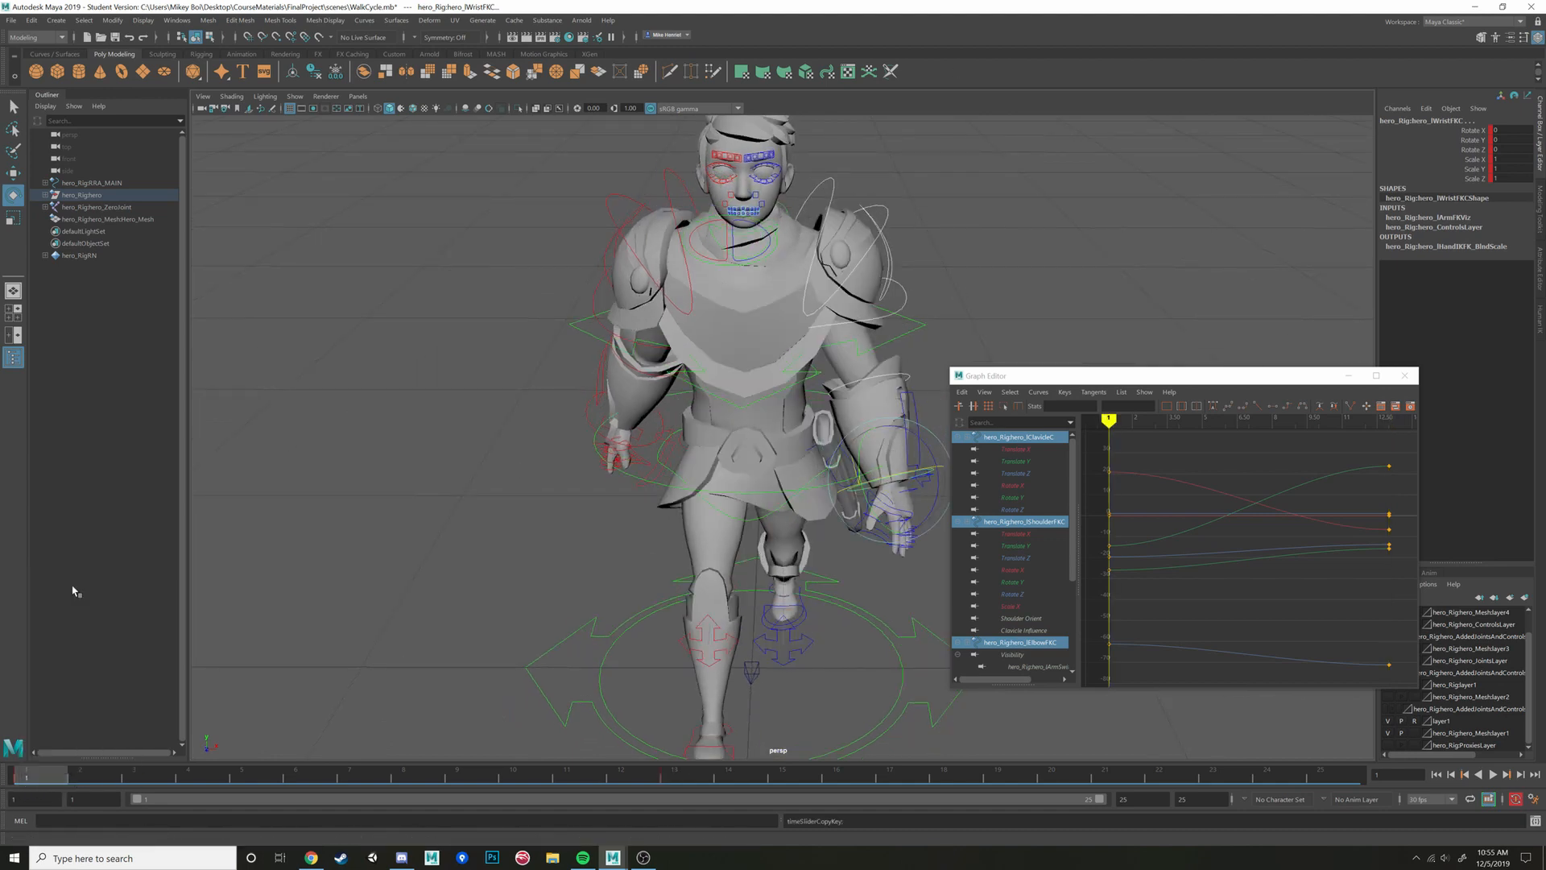
# Paste the copied left arm keys onto the right clavicle, shoulder, elbow and wrist FK controls at frame 13
pyautogui.click(675, 777)
pyautogui.keyDown('alt'); pyautogui.moveTo(688, 612); pyautogui.dragTo(737, 512); pyautogui.keyUp('alt')
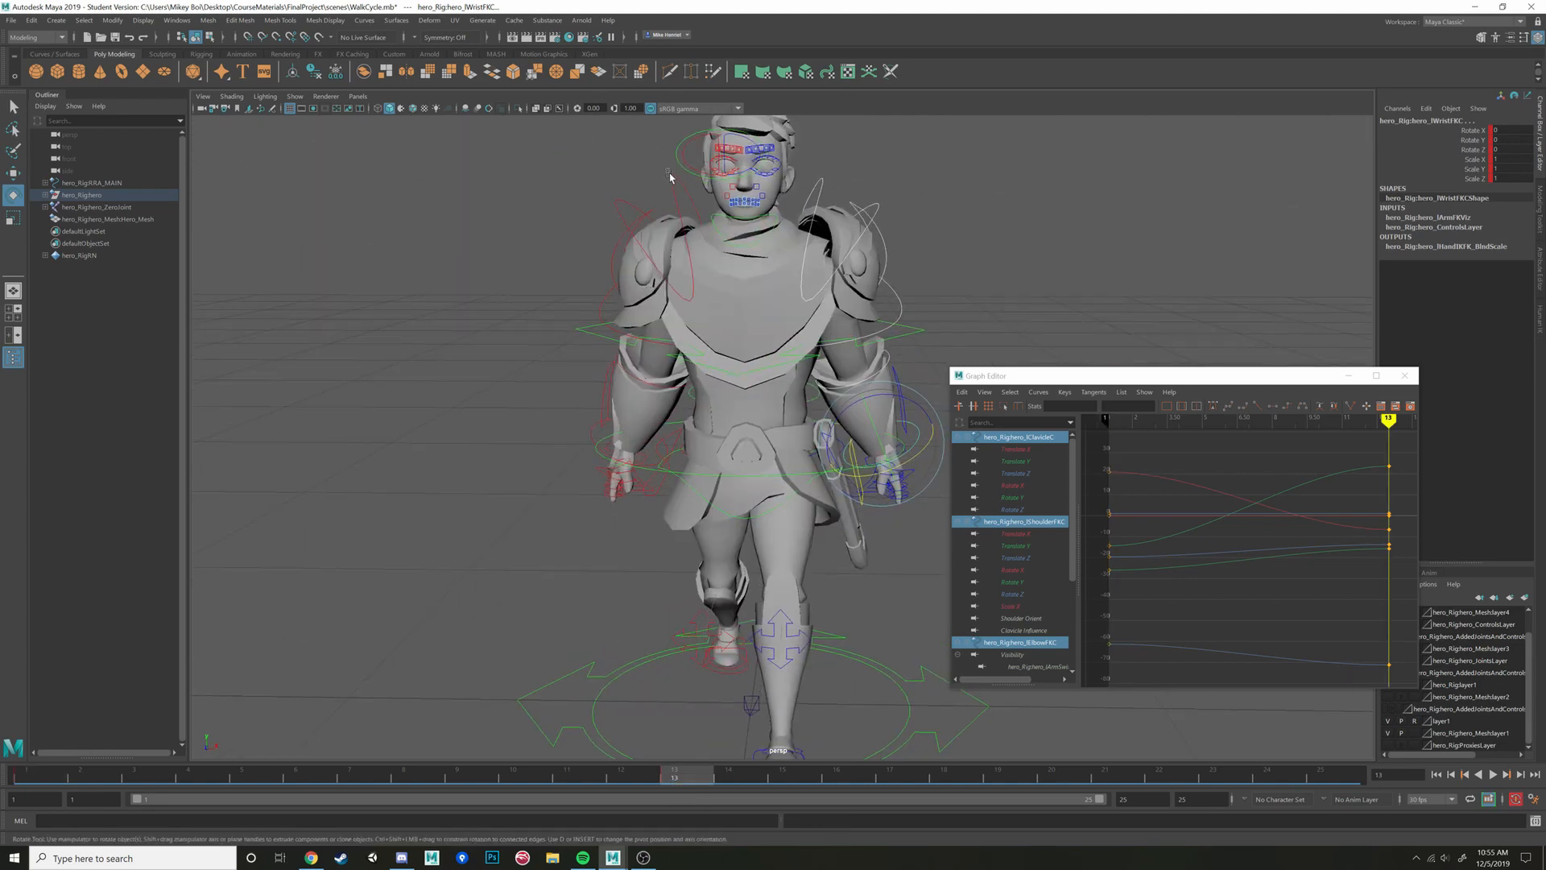
pyautogui.click(631, 292)
pyautogui.keyDown('shift'); pyautogui.click(596, 300); pyautogui.keyUp('shift')
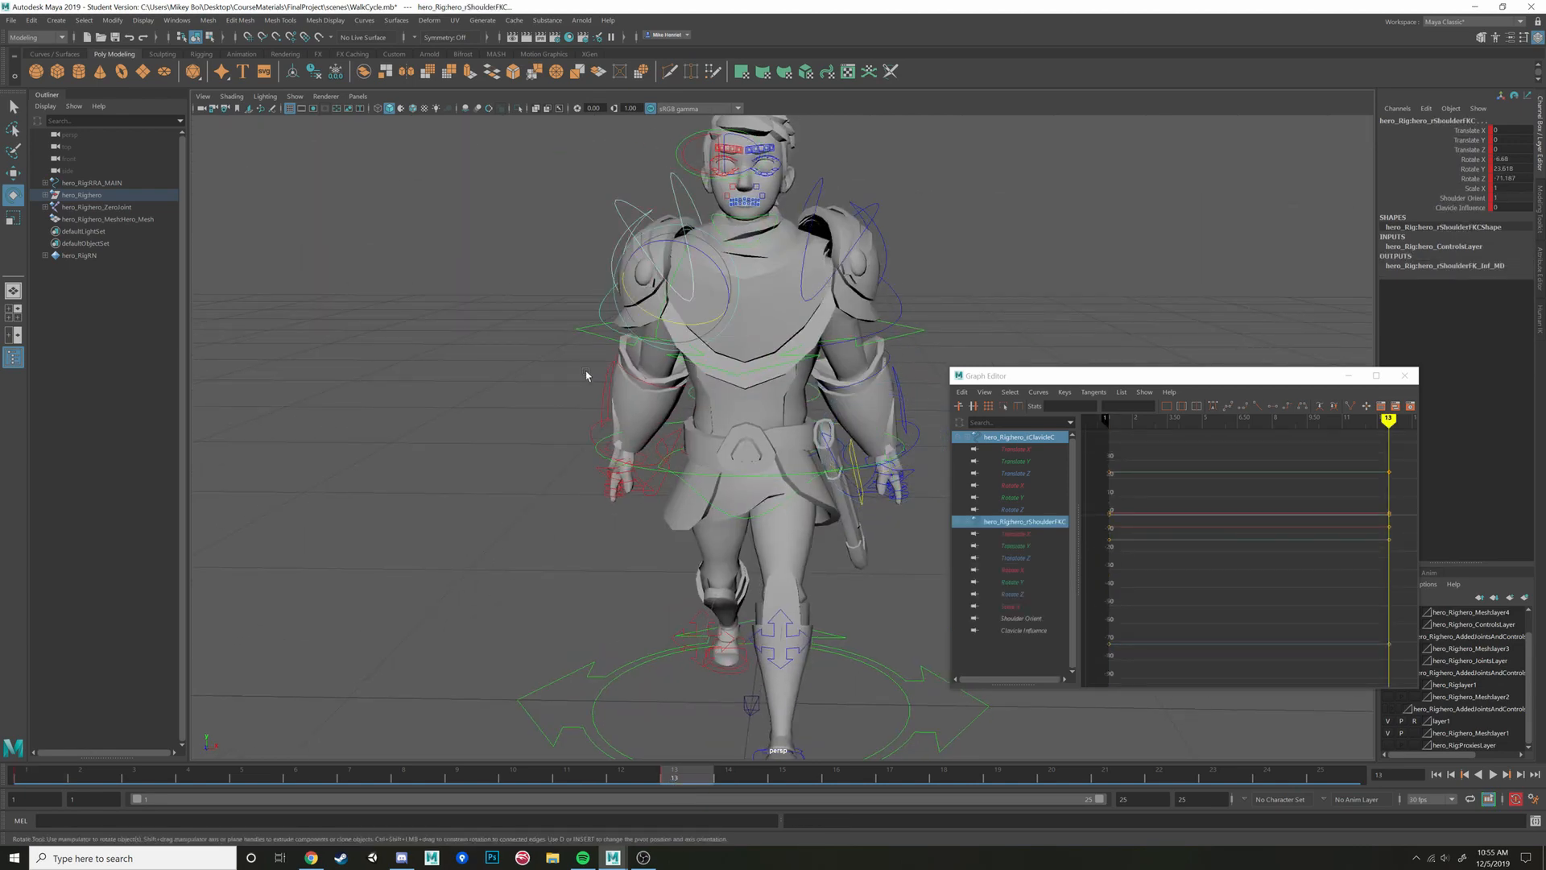
pyautogui.keyDown('alt'); pyautogui.moveTo(581, 372); pyautogui.dragTo(615, 369); pyautogui.keyUp('alt')
pyautogui.keyDown('shift'); pyautogui.click(561, 484); pyautogui.keyUp('shift')
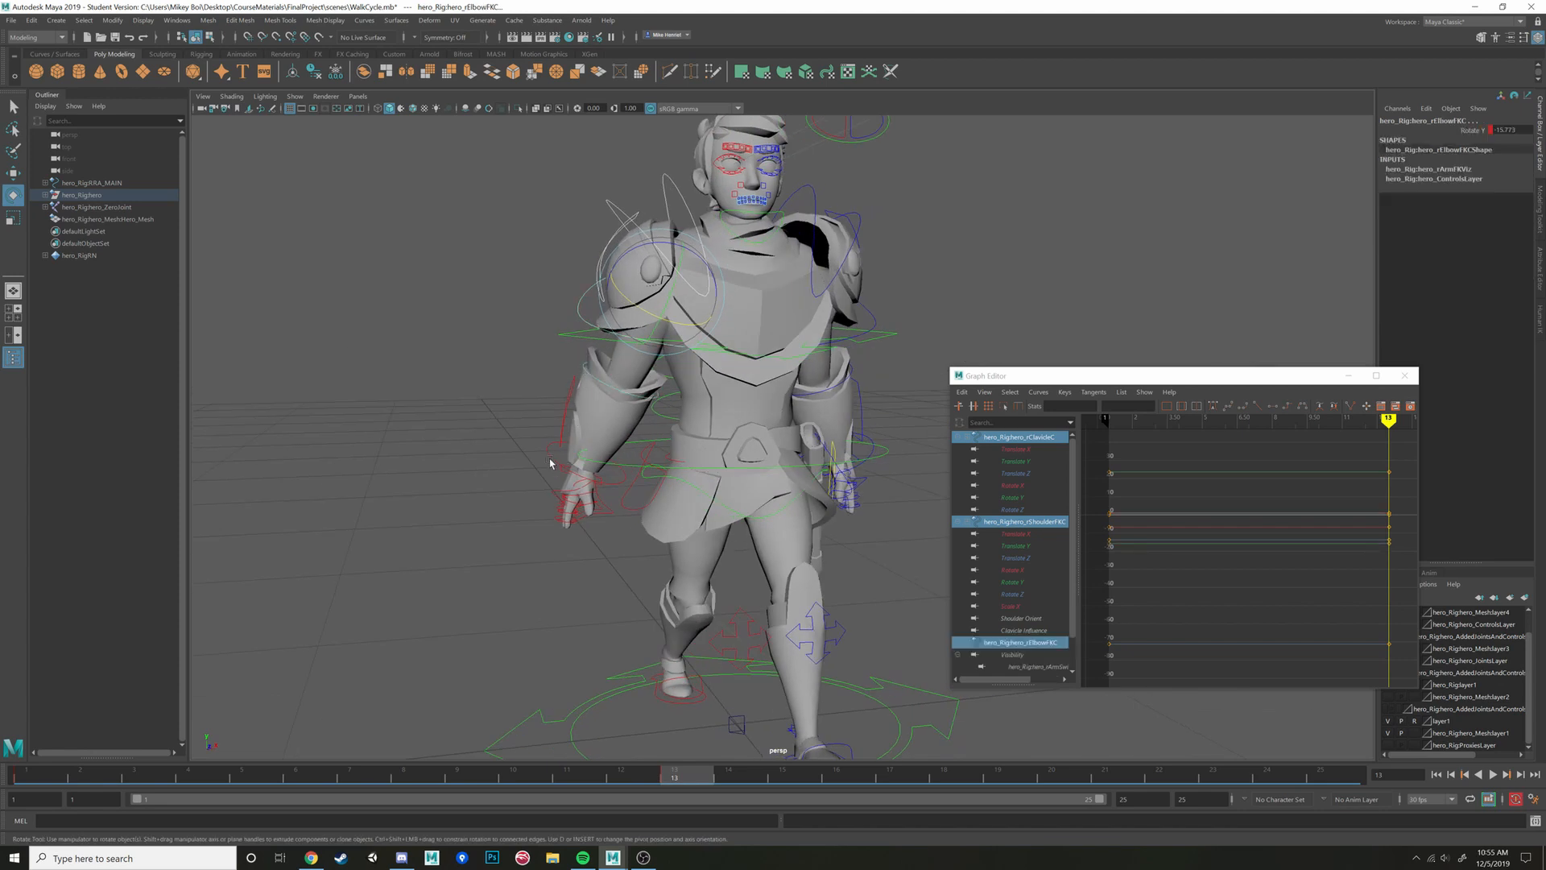
pyautogui.keyDown('shift'); pyautogui.click(550, 460); pyautogui.keyUp('shift')
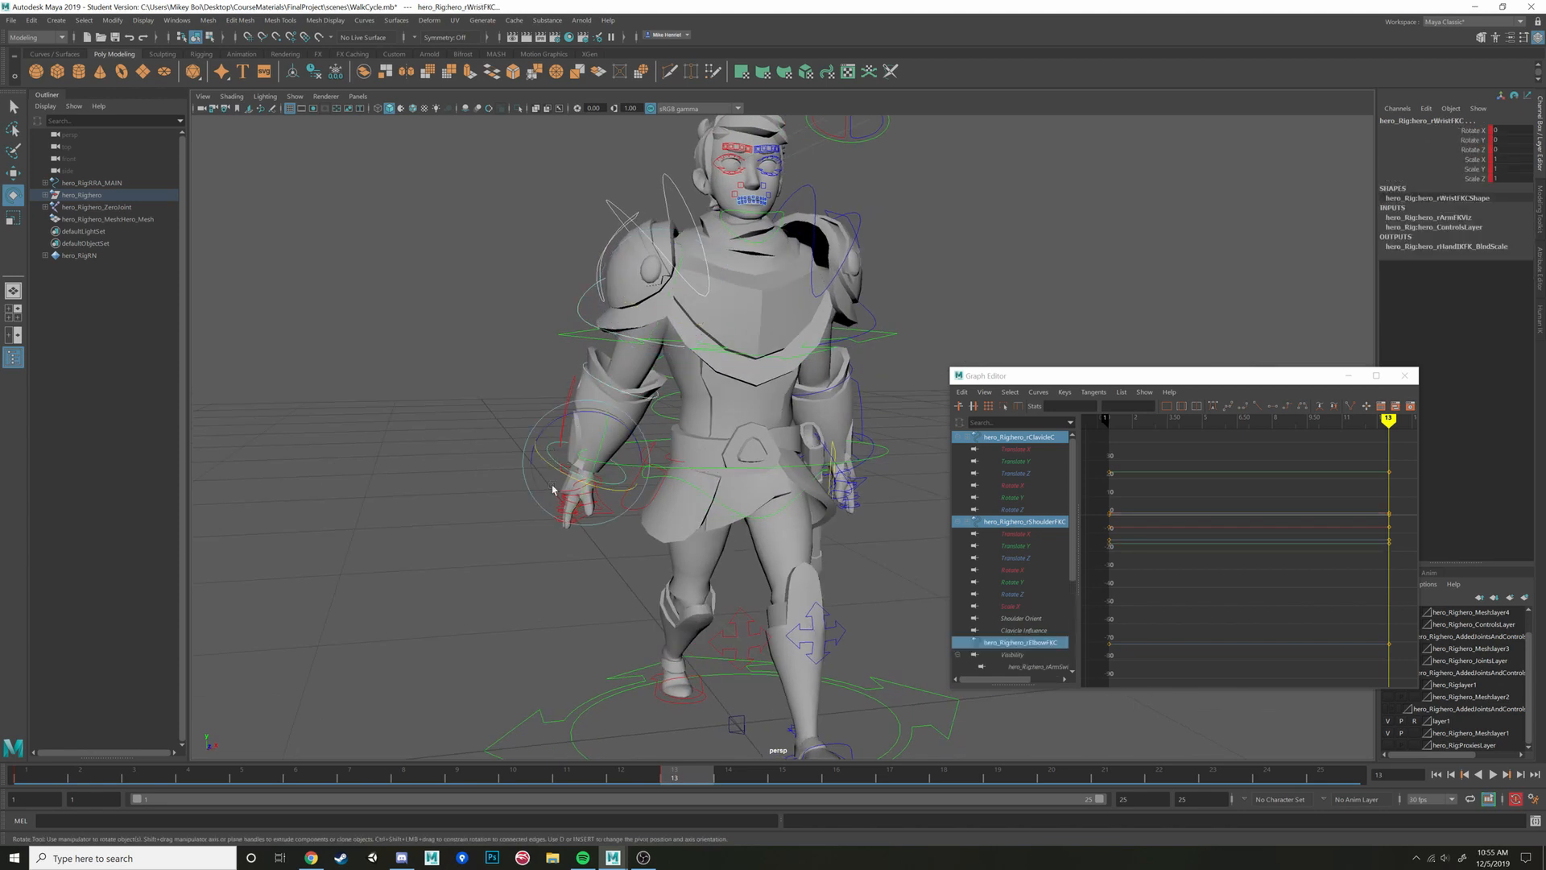
pyautogui.rightClick(673, 778)
pyautogui.click(805, 596)
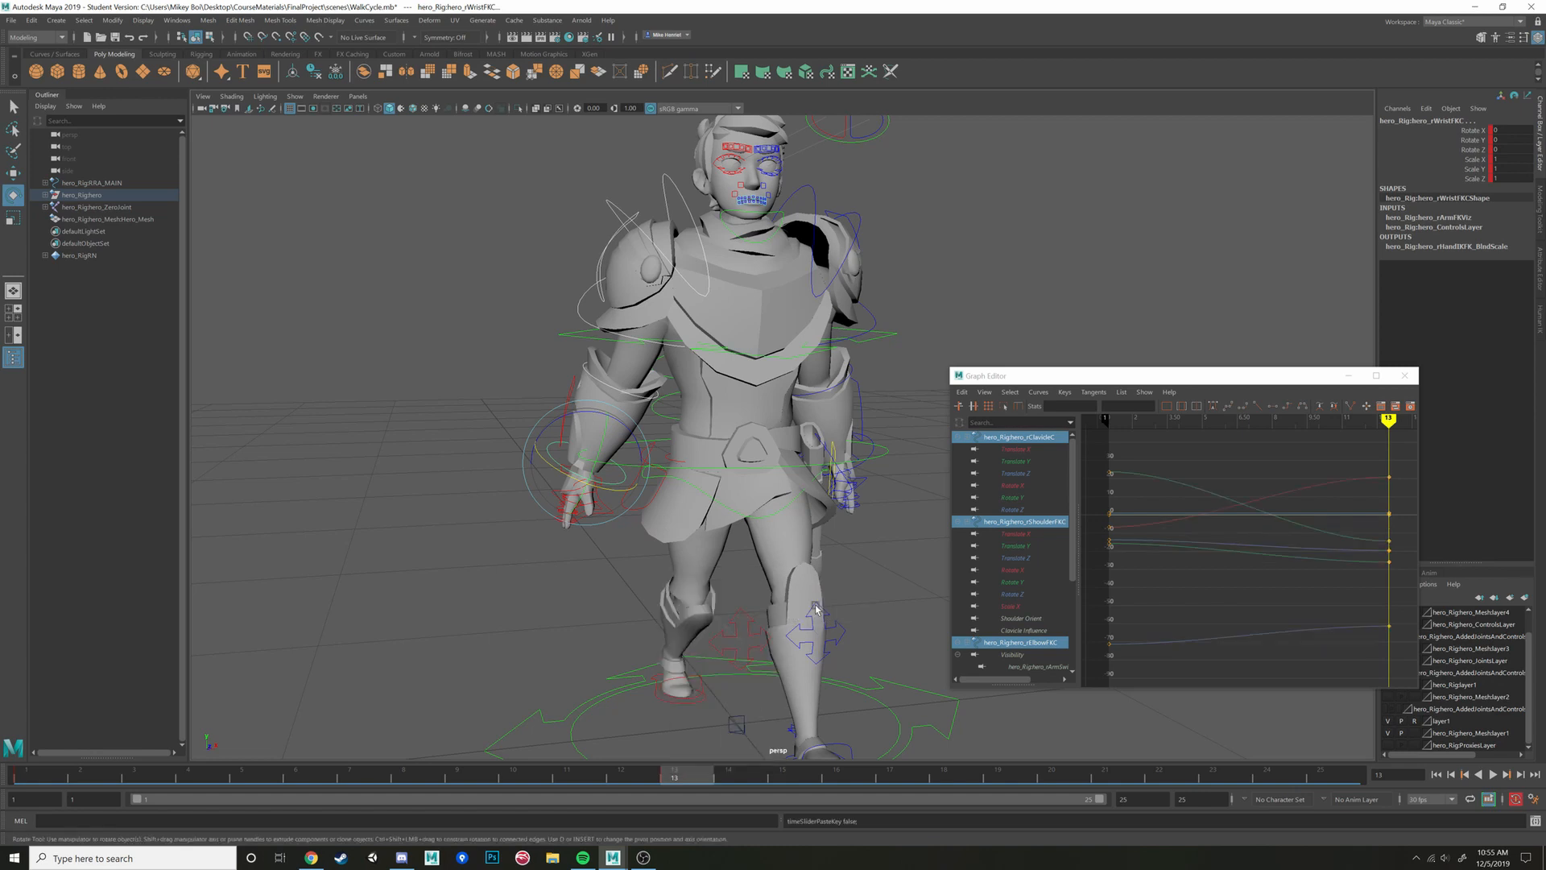
# Scrub back to frame 1 and play the animation from the side to check the mirrored arm swing
pyautogui.moveTo(667, 784); pyautogui.dragTo(53, 743)
pyautogui.keyDown('alt'); pyautogui.moveTo(419, 580); pyautogui.dragTo(628, 580); pyautogui.keyUp('alt')
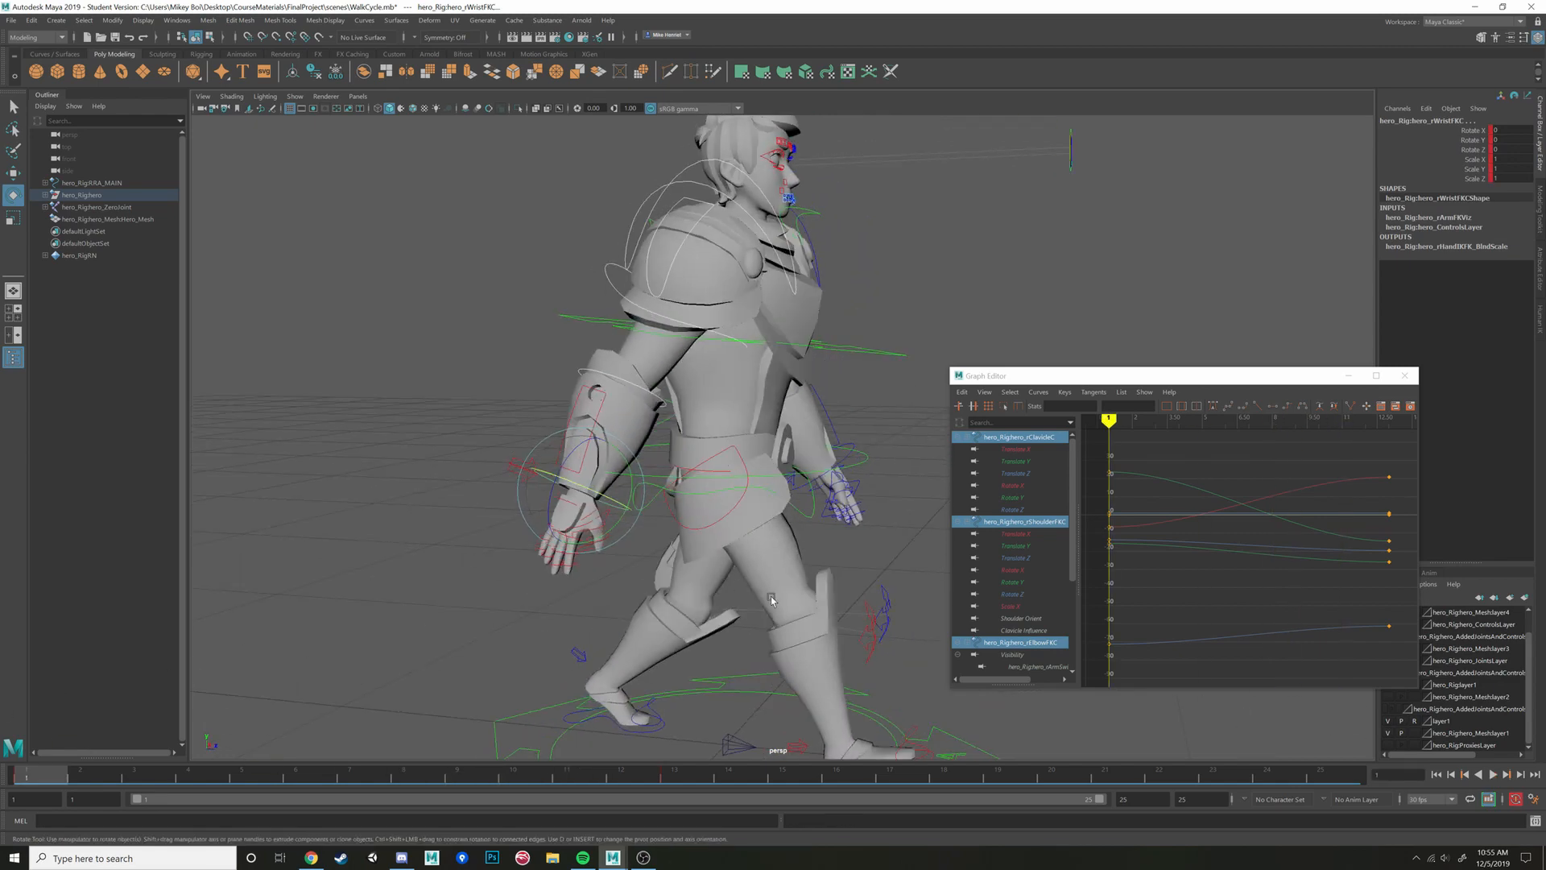
pyautogui.click(1490, 777)
pyautogui.scroll(-6, 877, 661)
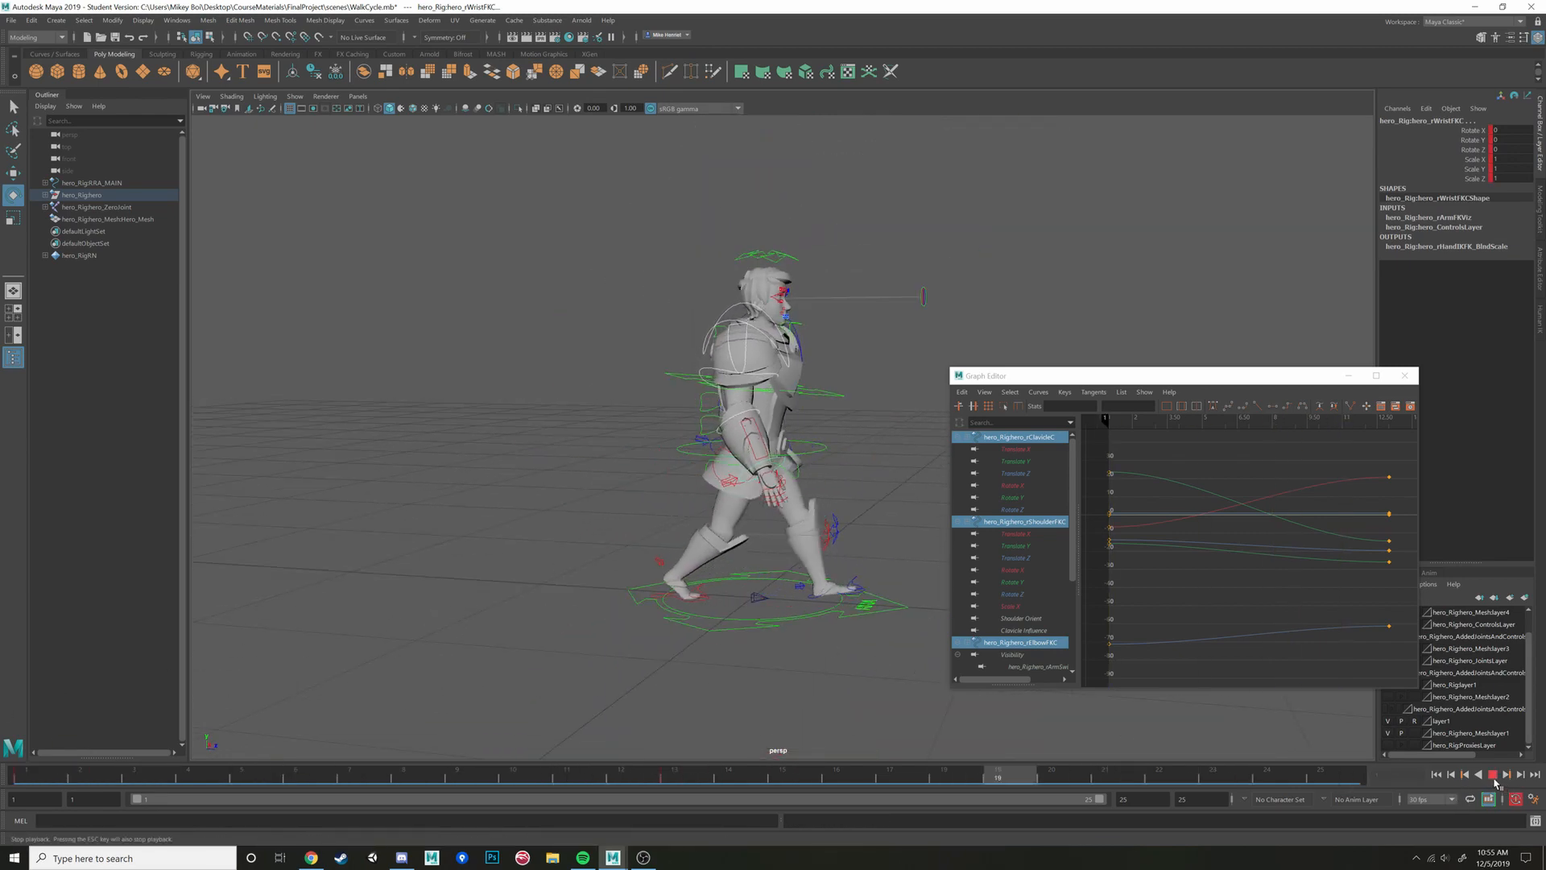
pyautogui.press('Escape')
# Copy the frame 1 keys of all the hero's rig controls and paste them at frame 25
pyautogui.moveTo(587, 194); pyautogui.dragTo(934, 667)
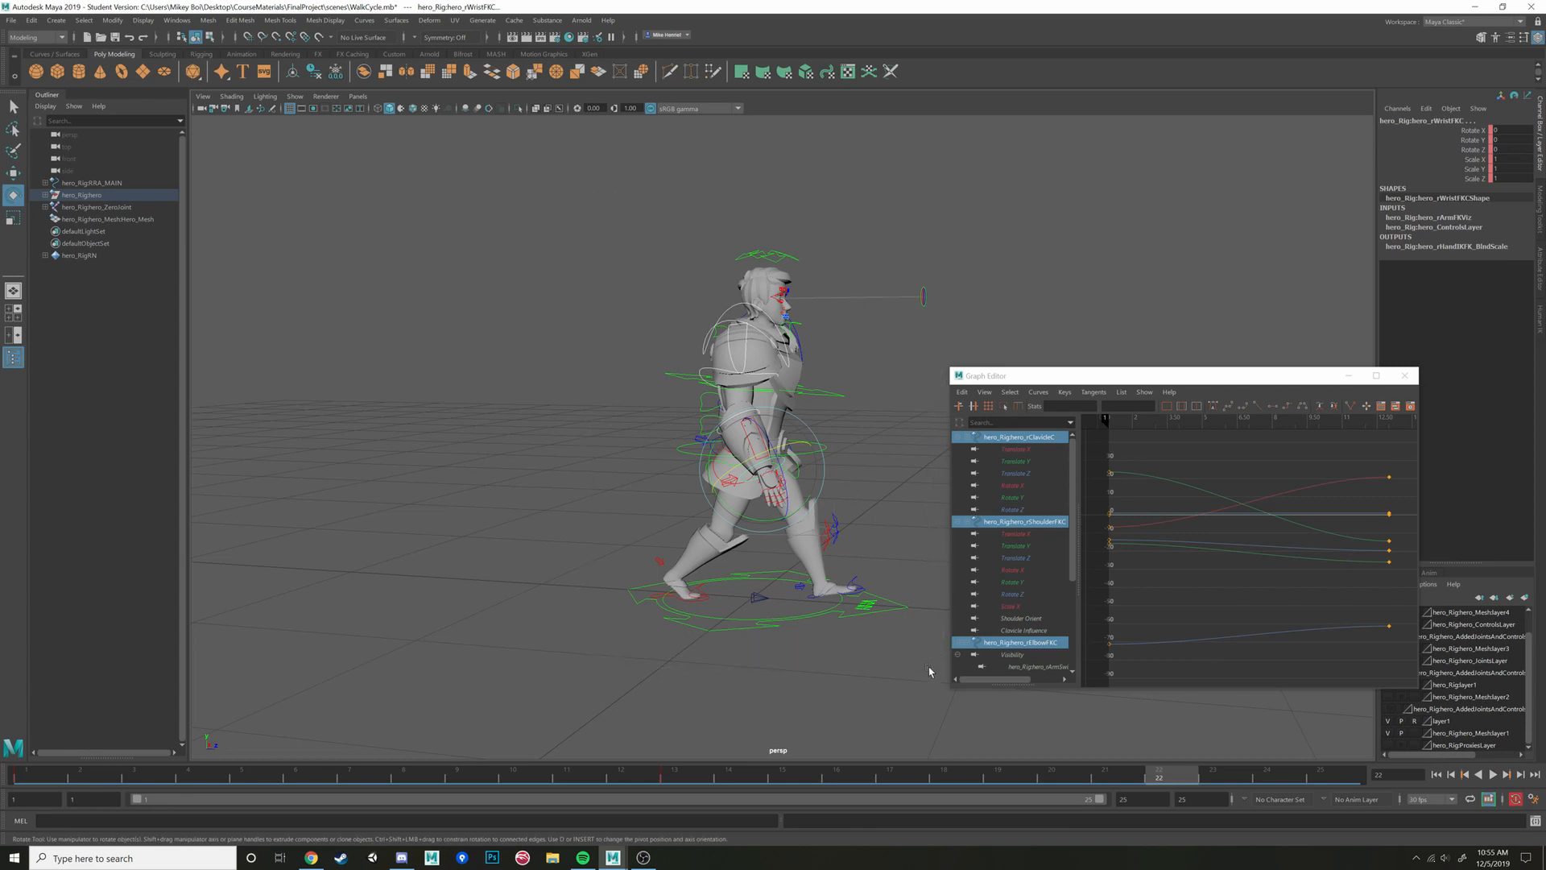
pyautogui.click(24, 775)
pyautogui.rightClick(33, 775)
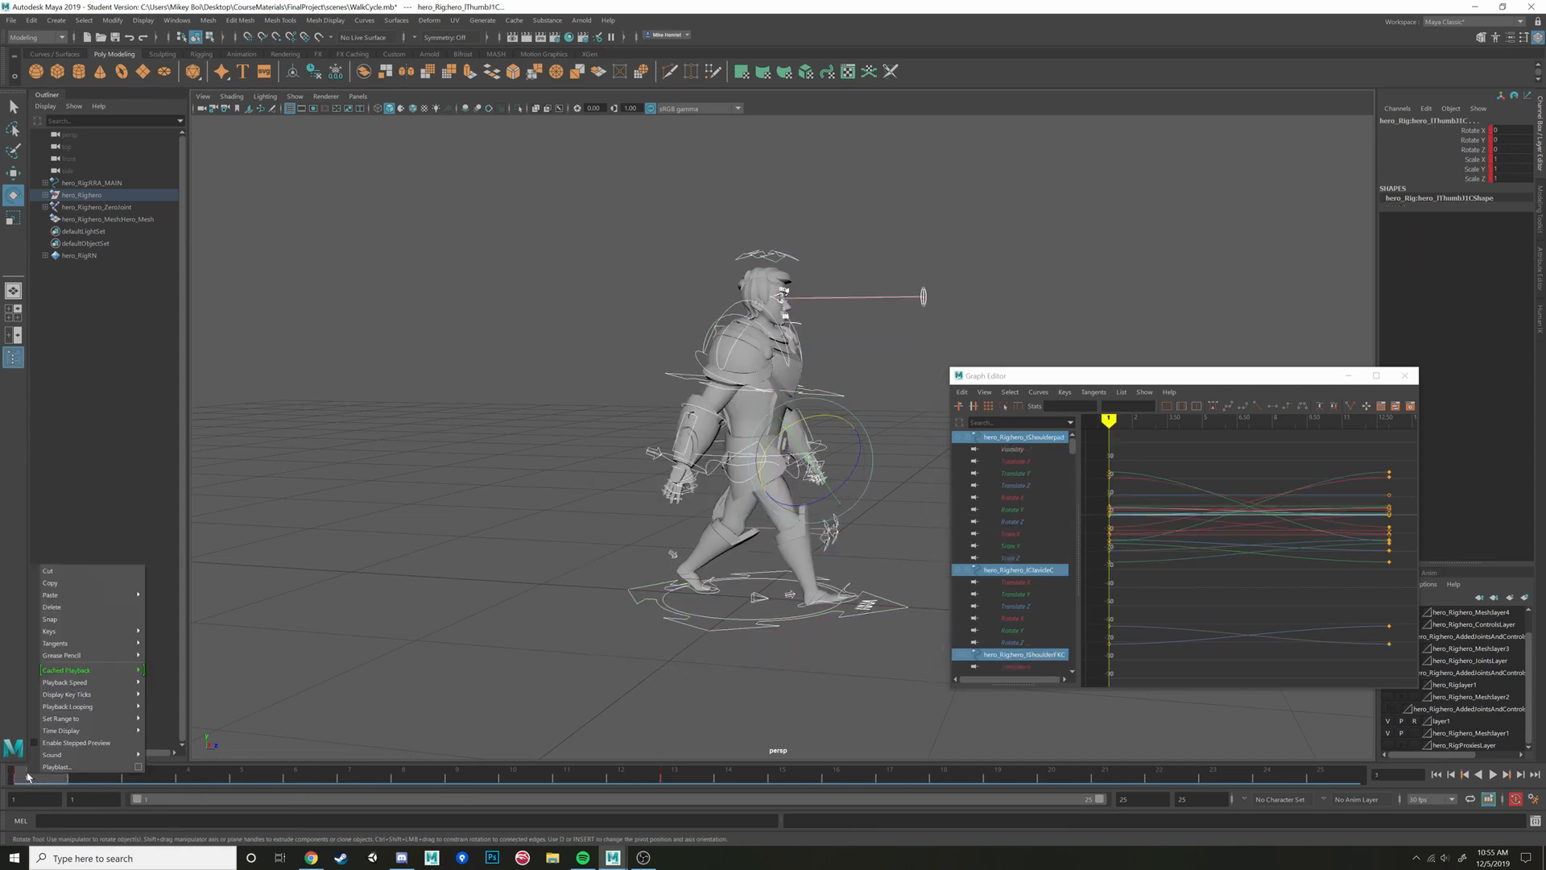
pyautogui.click(85, 584)
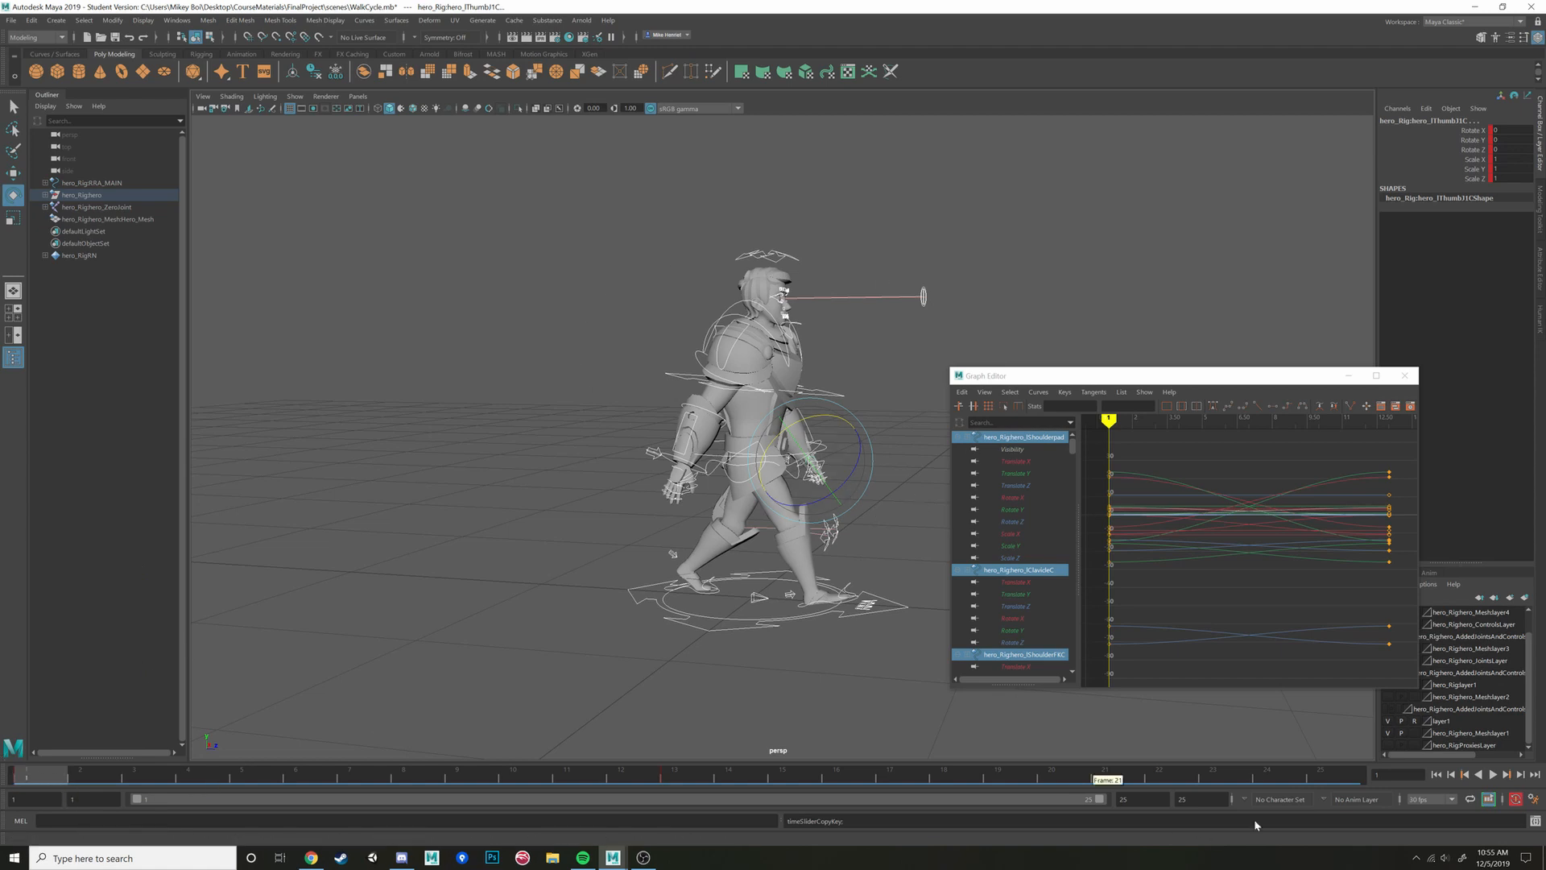
pyautogui.click(1337, 779)
pyautogui.rightClick(1333, 779)
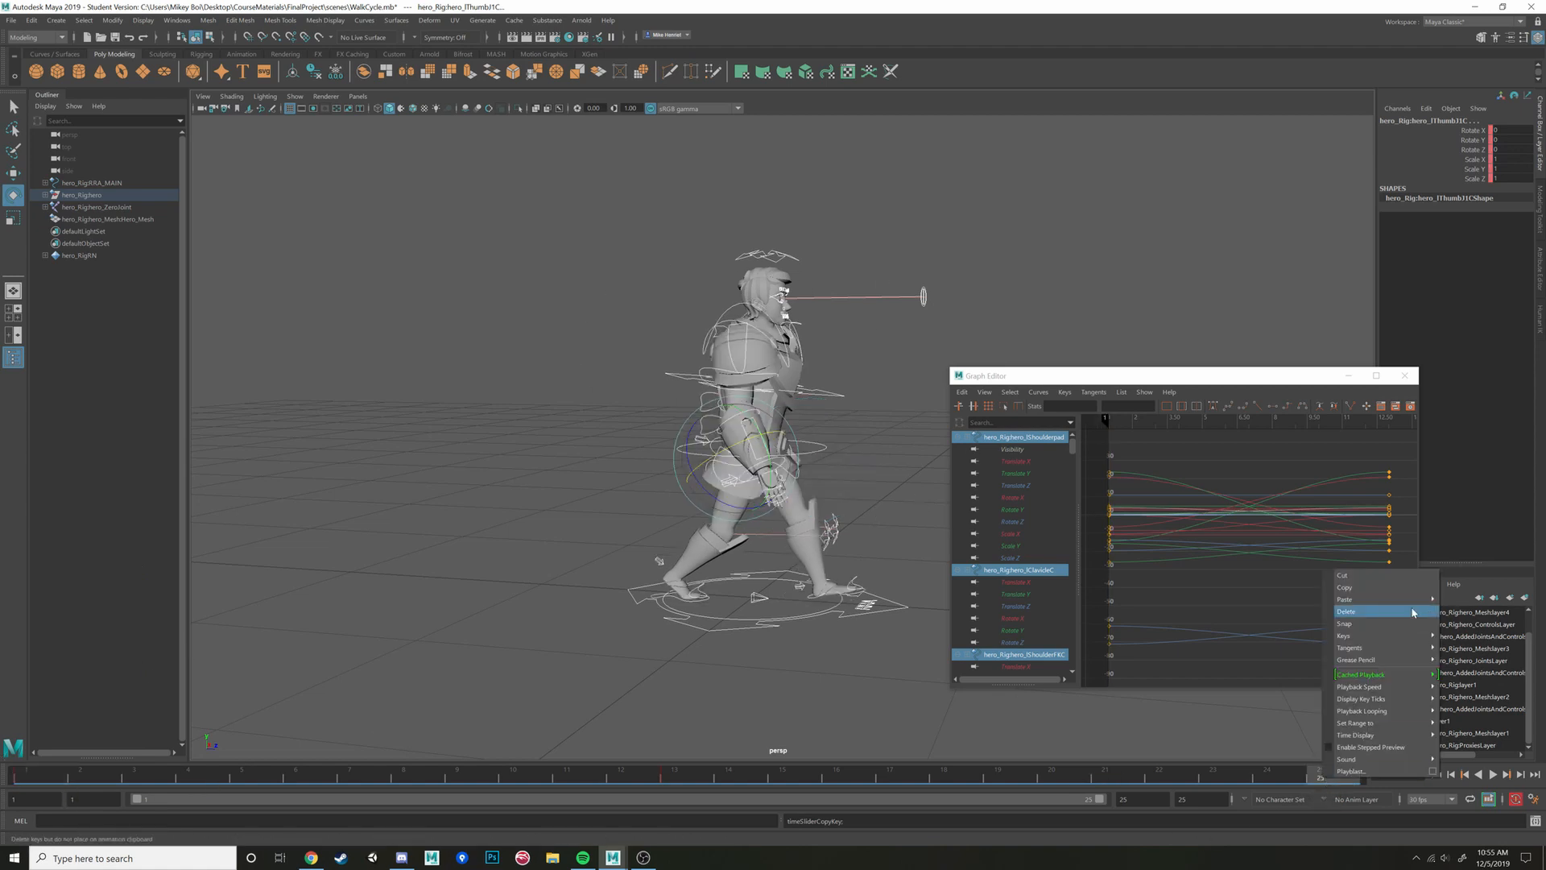
pyautogui.moveTo(1386, 599)
pyautogui.click(1465, 610)
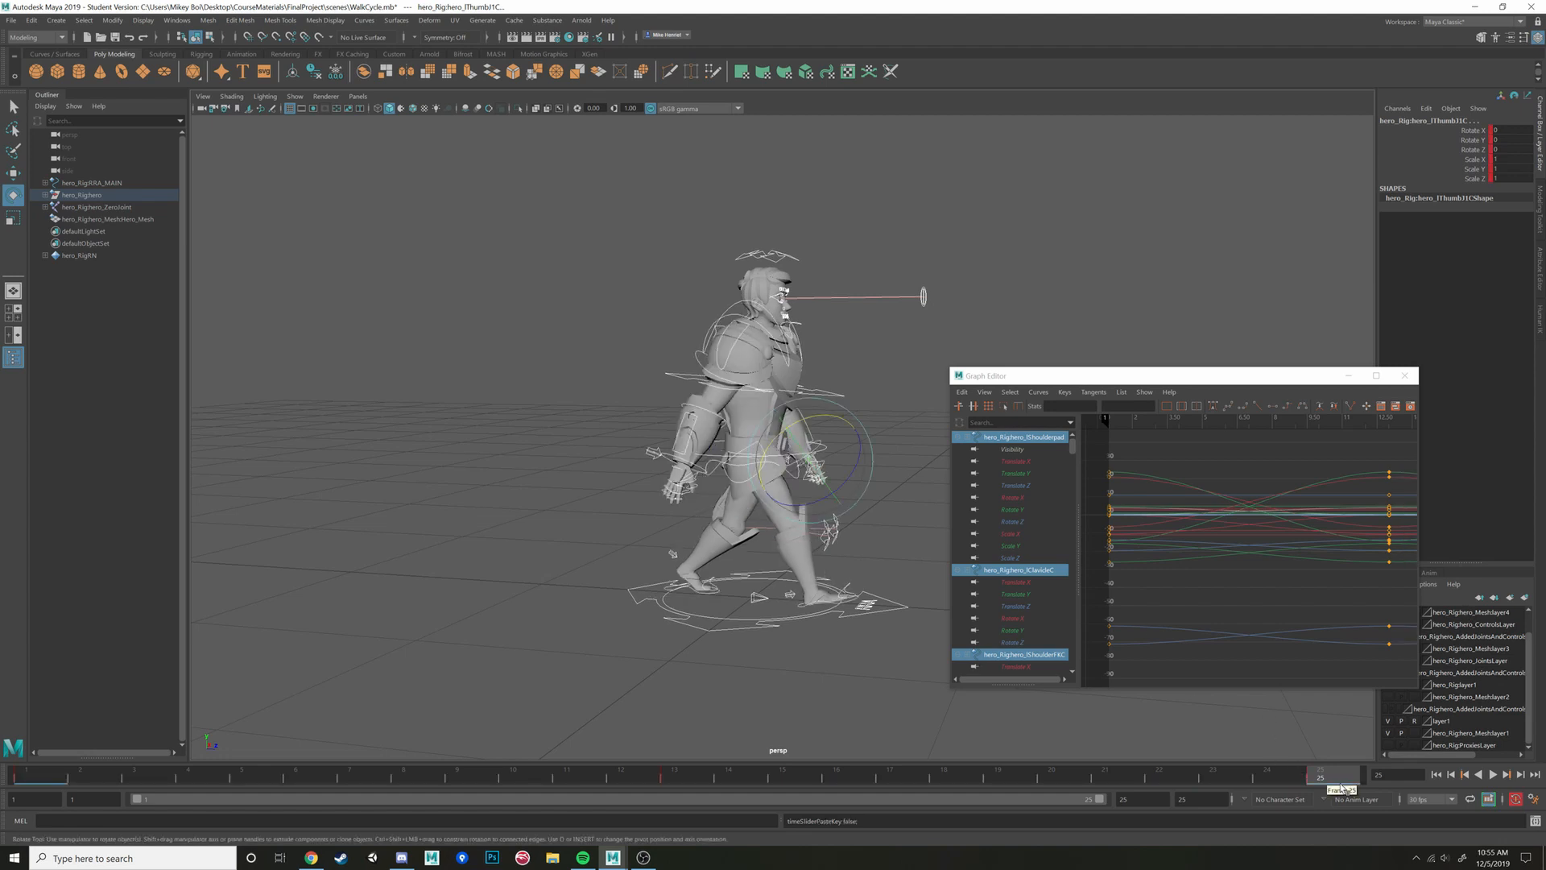
# Scrub from frame 25 back to frame 1 and play the full walk cycle to check the loop
pyautogui.moveTo(1307, 782); pyautogui.dragTo(36, 745)
pyautogui.hotkey('alt', 'v')
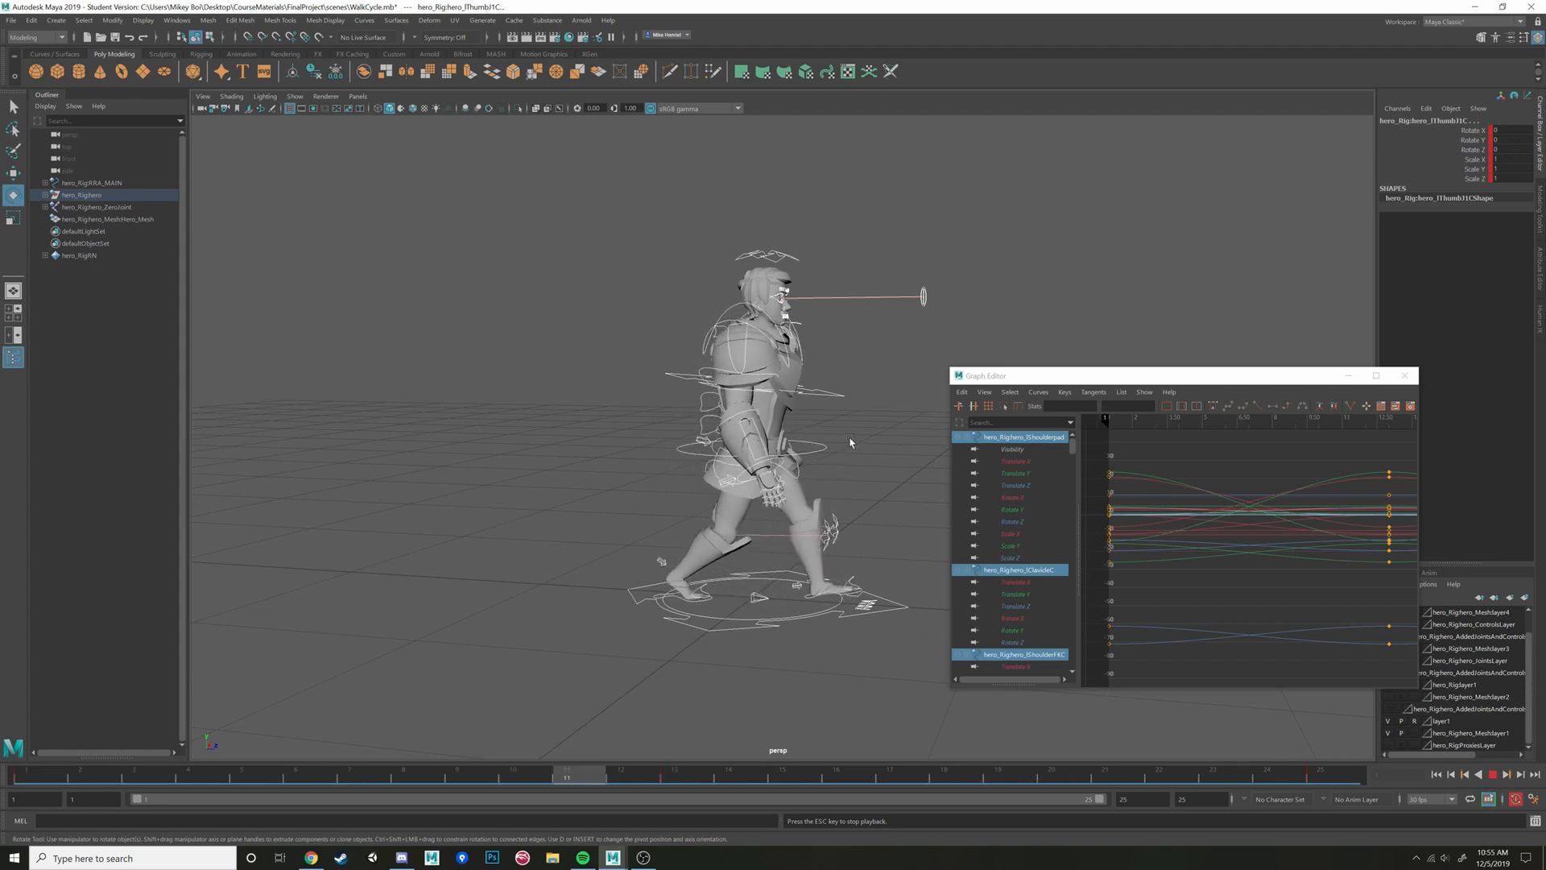
pyautogui.keyDown('alt'); pyautogui.moveTo(817, 454); pyautogui.dragTo(850, 480); pyautogui.keyUp('alt')
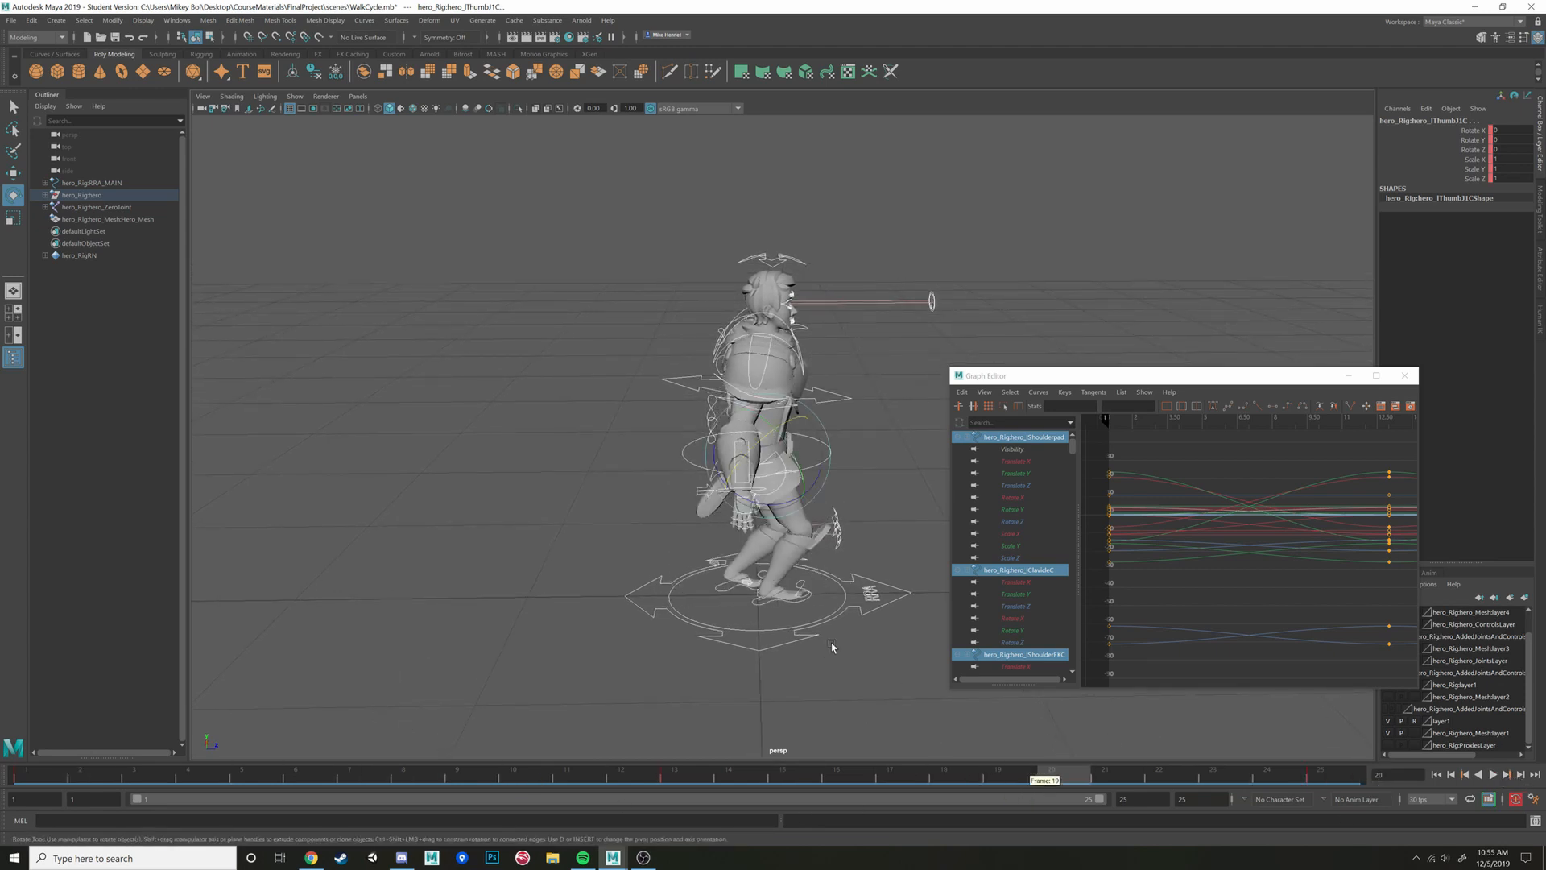
# Select all the hero's rig controls except the main ground control and show their full curves in the Graph Editor
pyautogui.click(814, 624)
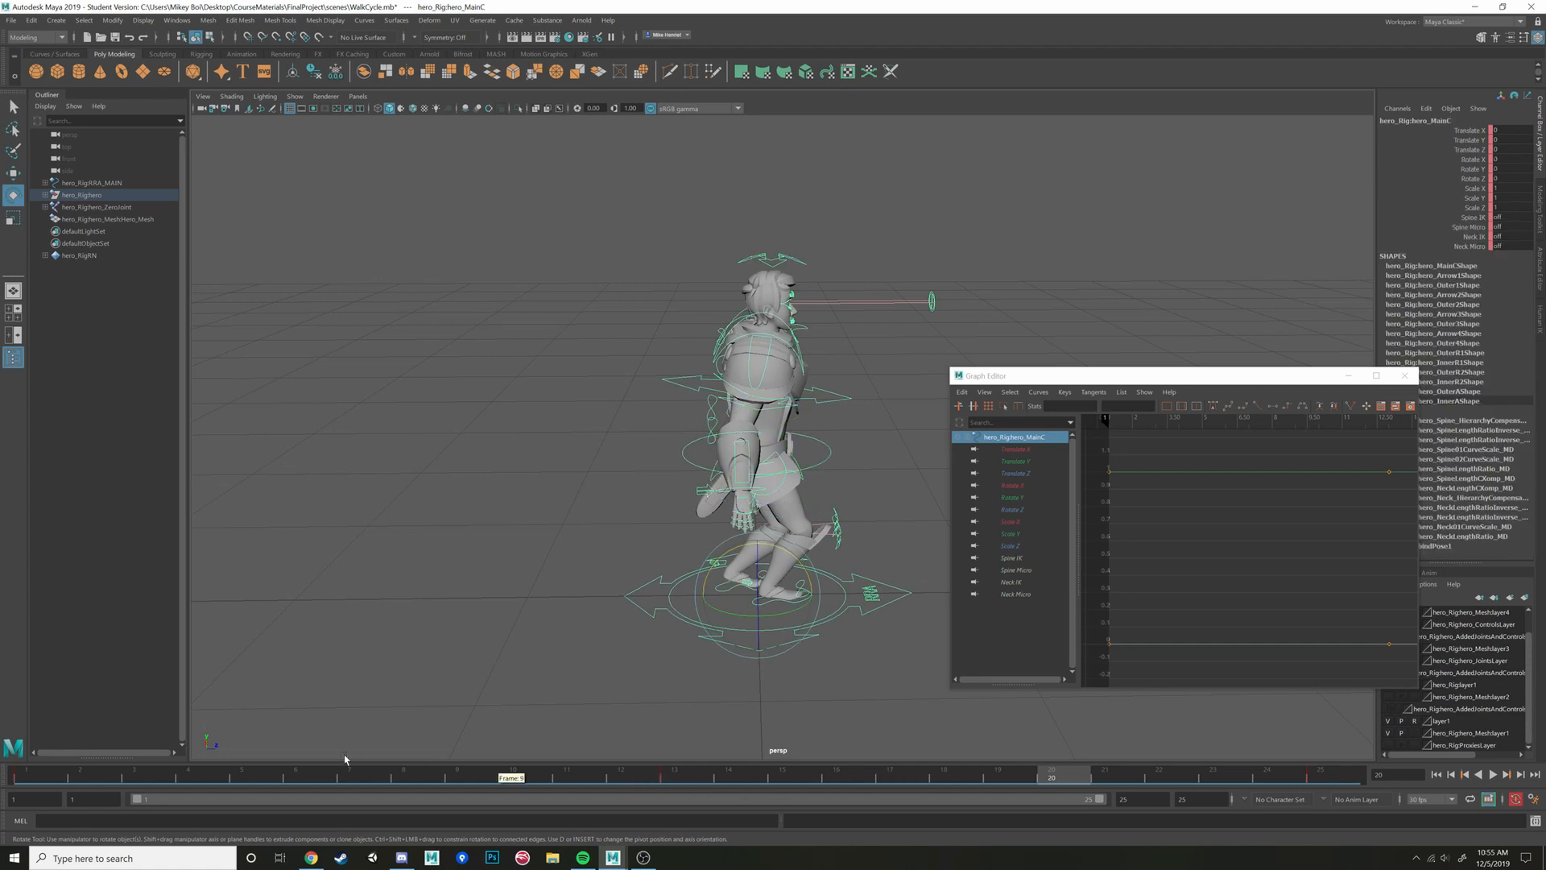
pyautogui.keyDown('alt'); pyautogui.moveTo(884, 543); pyautogui.dragTo(826, 552, button='right'); pyautogui.keyUp('alt')
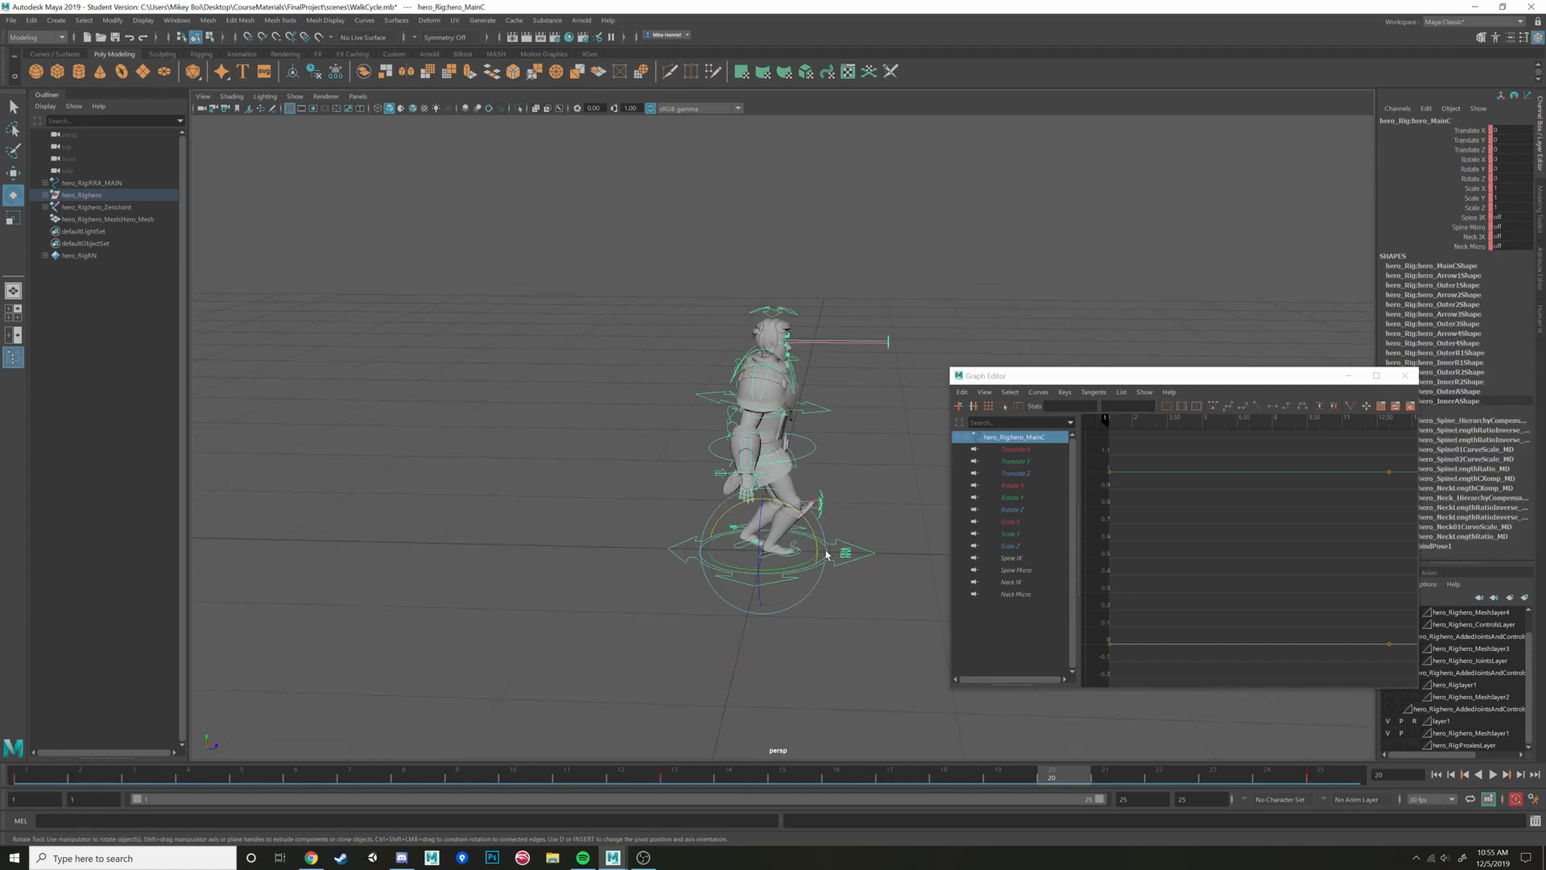
pyautogui.keyDown('alt'); pyautogui.moveTo(826, 552); pyautogui.dragTo(753, 503); pyautogui.keyUp('alt')
pyautogui.moveTo(588, 267); pyautogui.dragTo(939, 625)
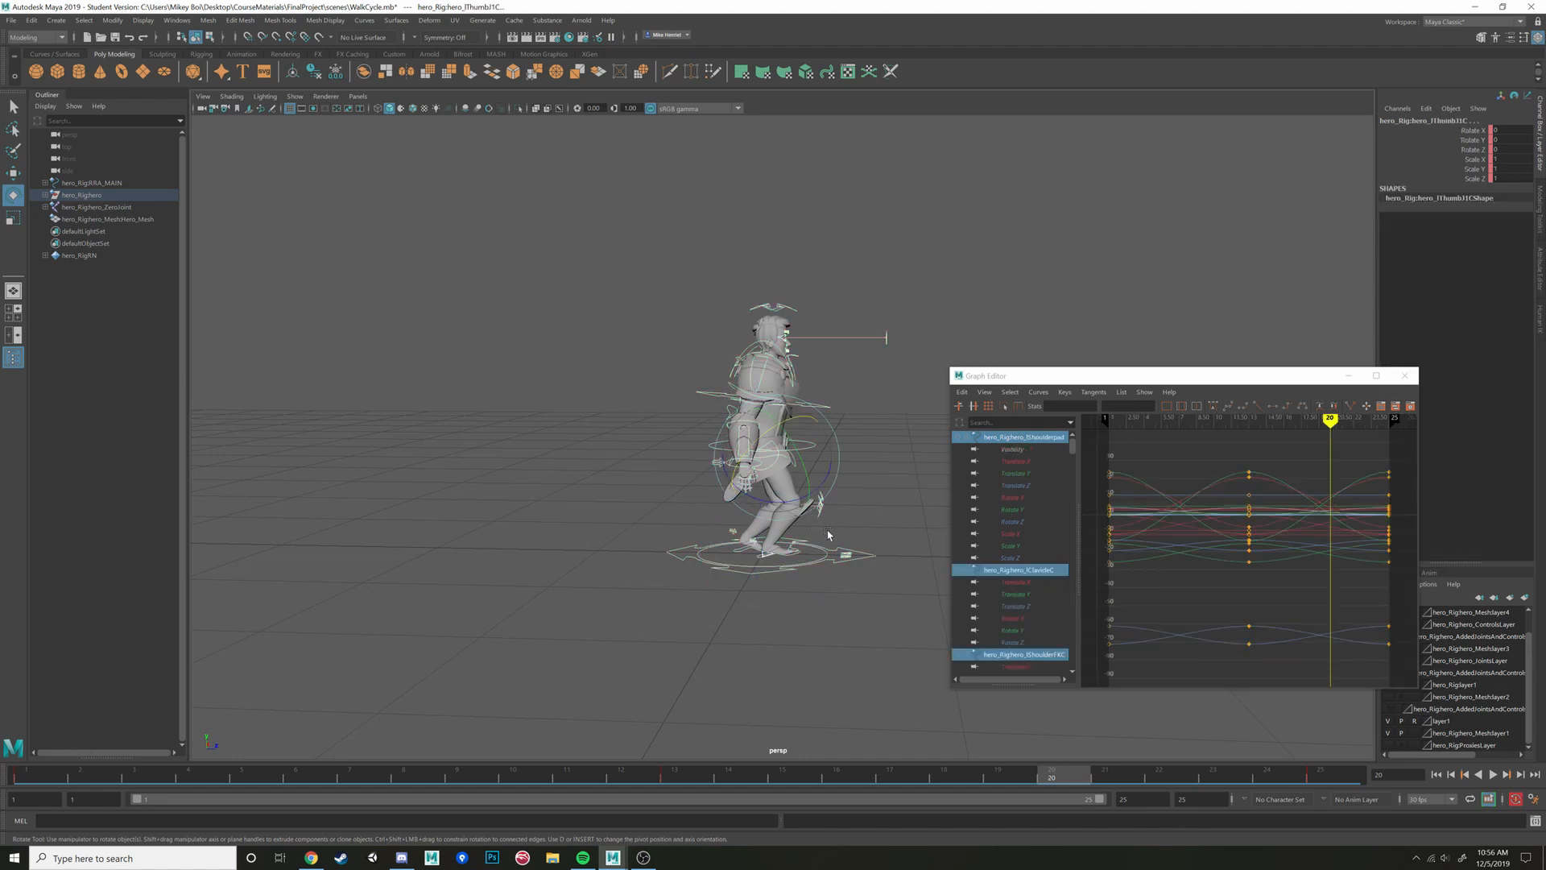
pyautogui.keyDown('ctrl'); pyautogui.moveTo(856, 526); pyautogui.dragTo(875, 603); pyautogui.keyUp('ctrl')
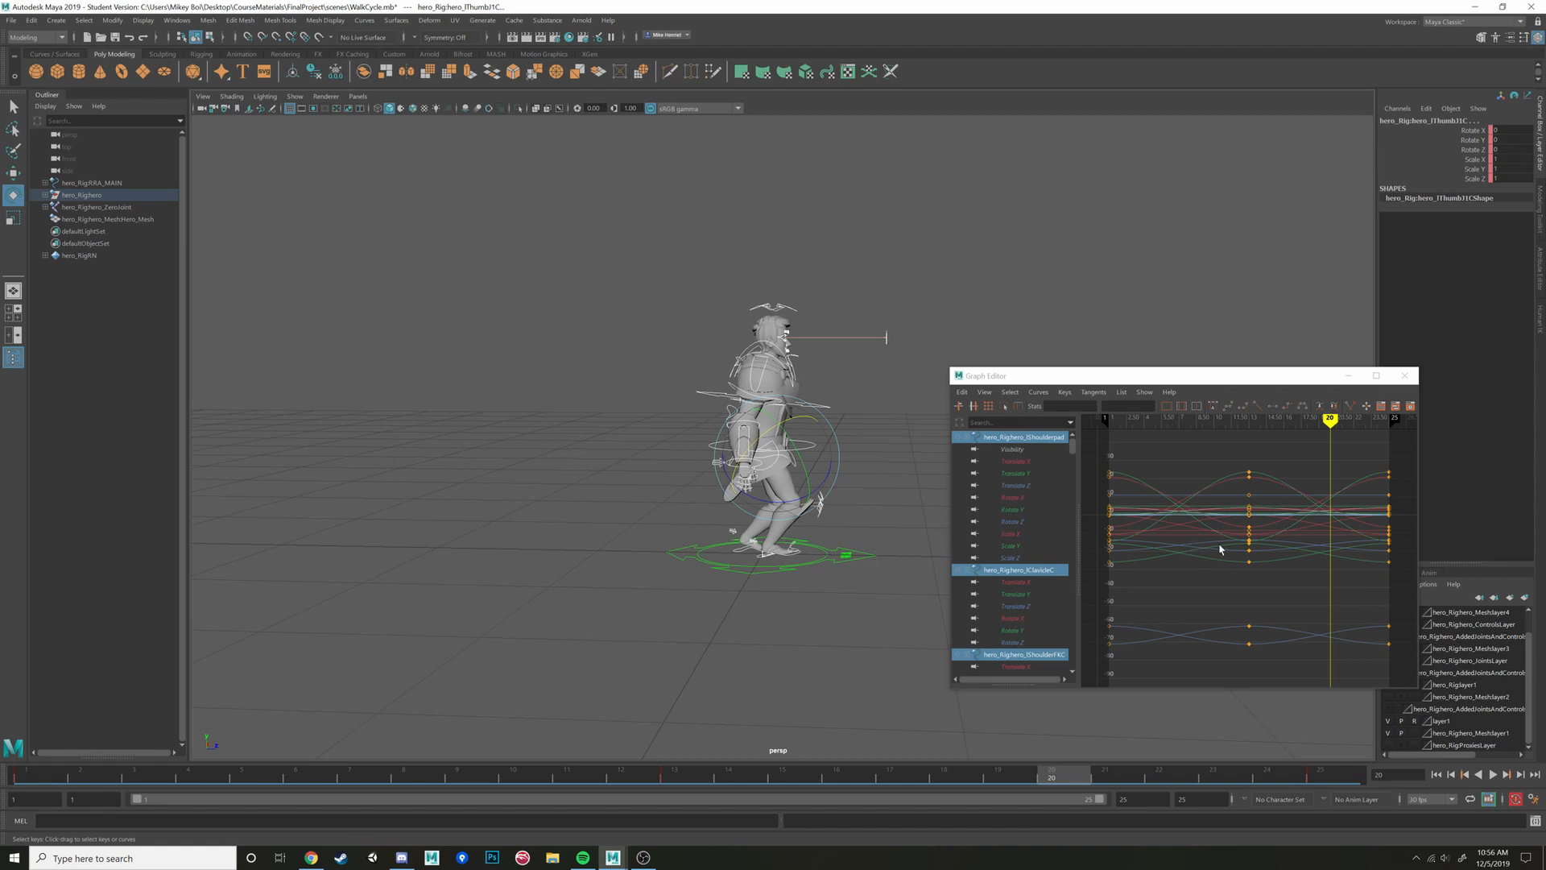
pyautogui.scroll(-4, 1220, 549)
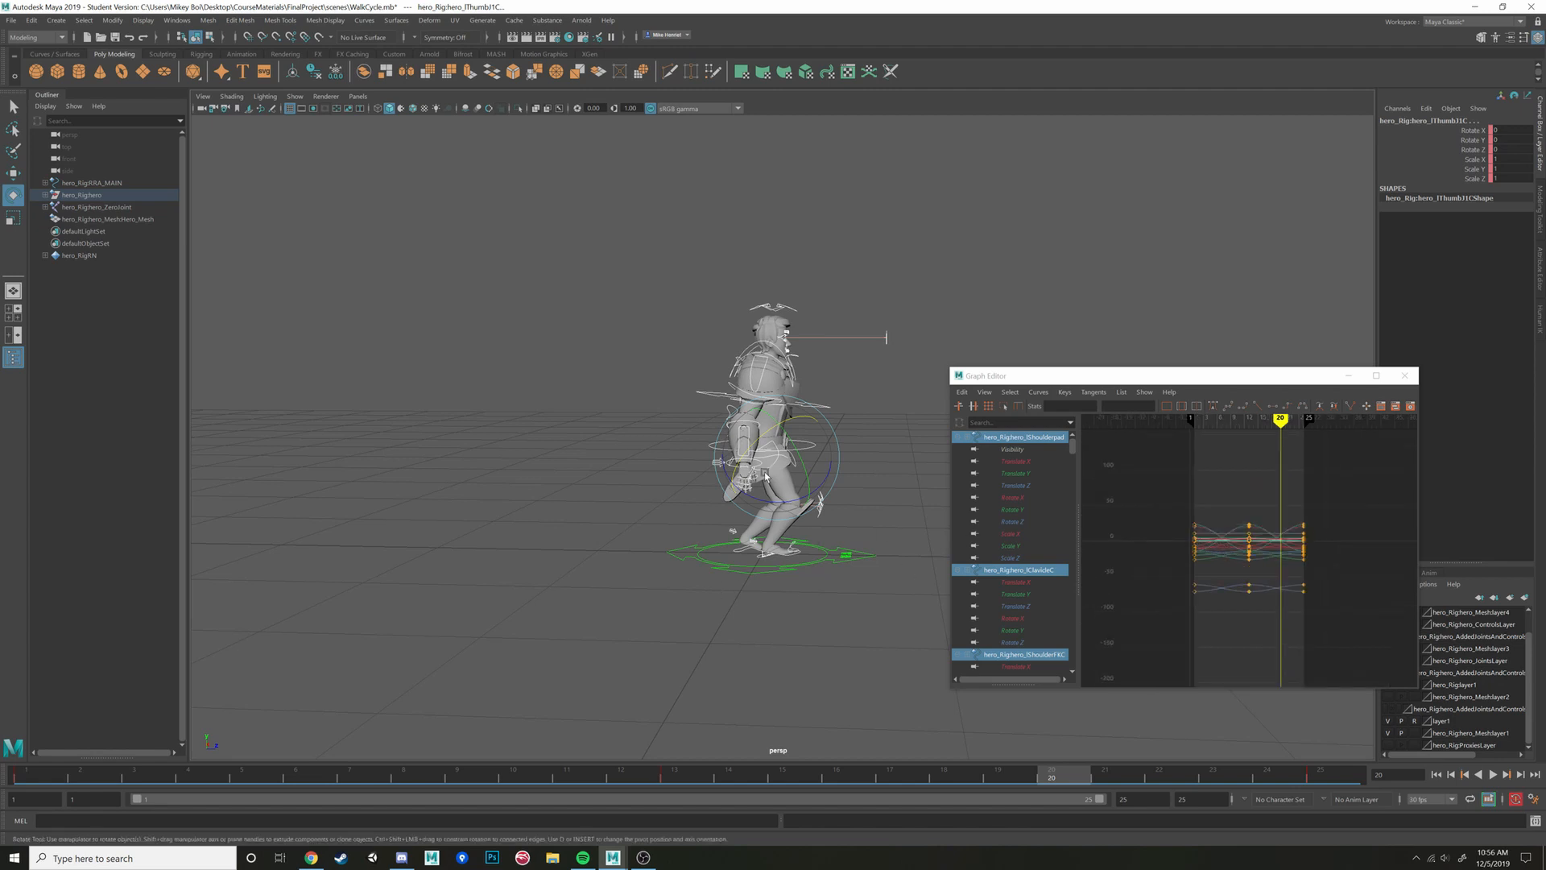
pyautogui.keyDown('alt'); pyautogui.moveTo(866, 554); pyautogui.dragTo(849, 577); pyautogui.keyUp('alt')
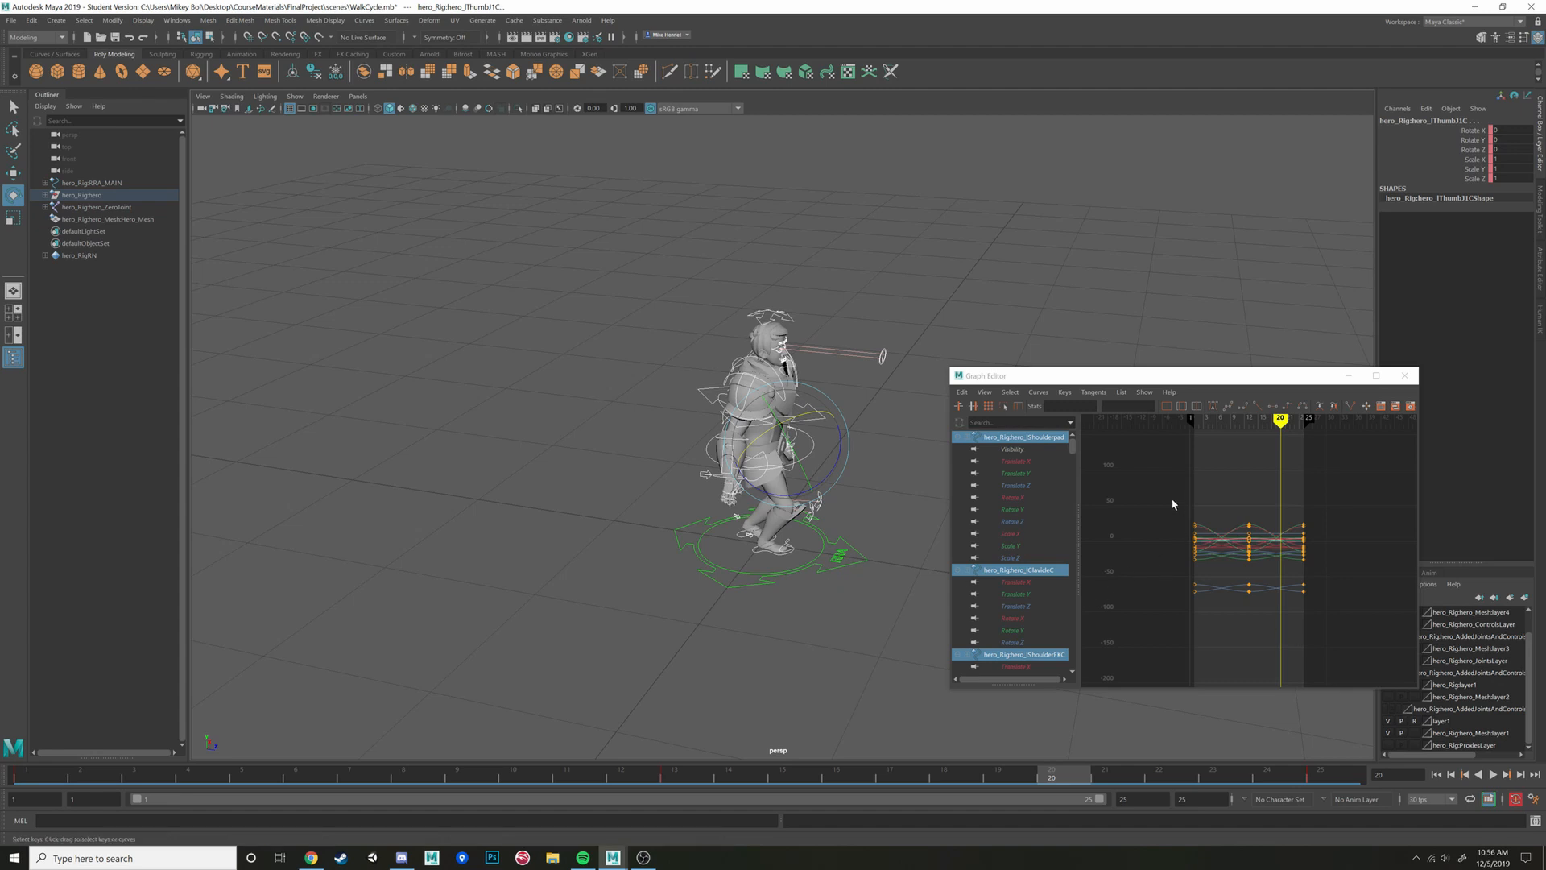
# Review the controls' curves in the Graph Editor while playing the walk, and return to frame 1
pyautogui.moveTo(1173, 504); pyautogui.dragTo(1344, 622)
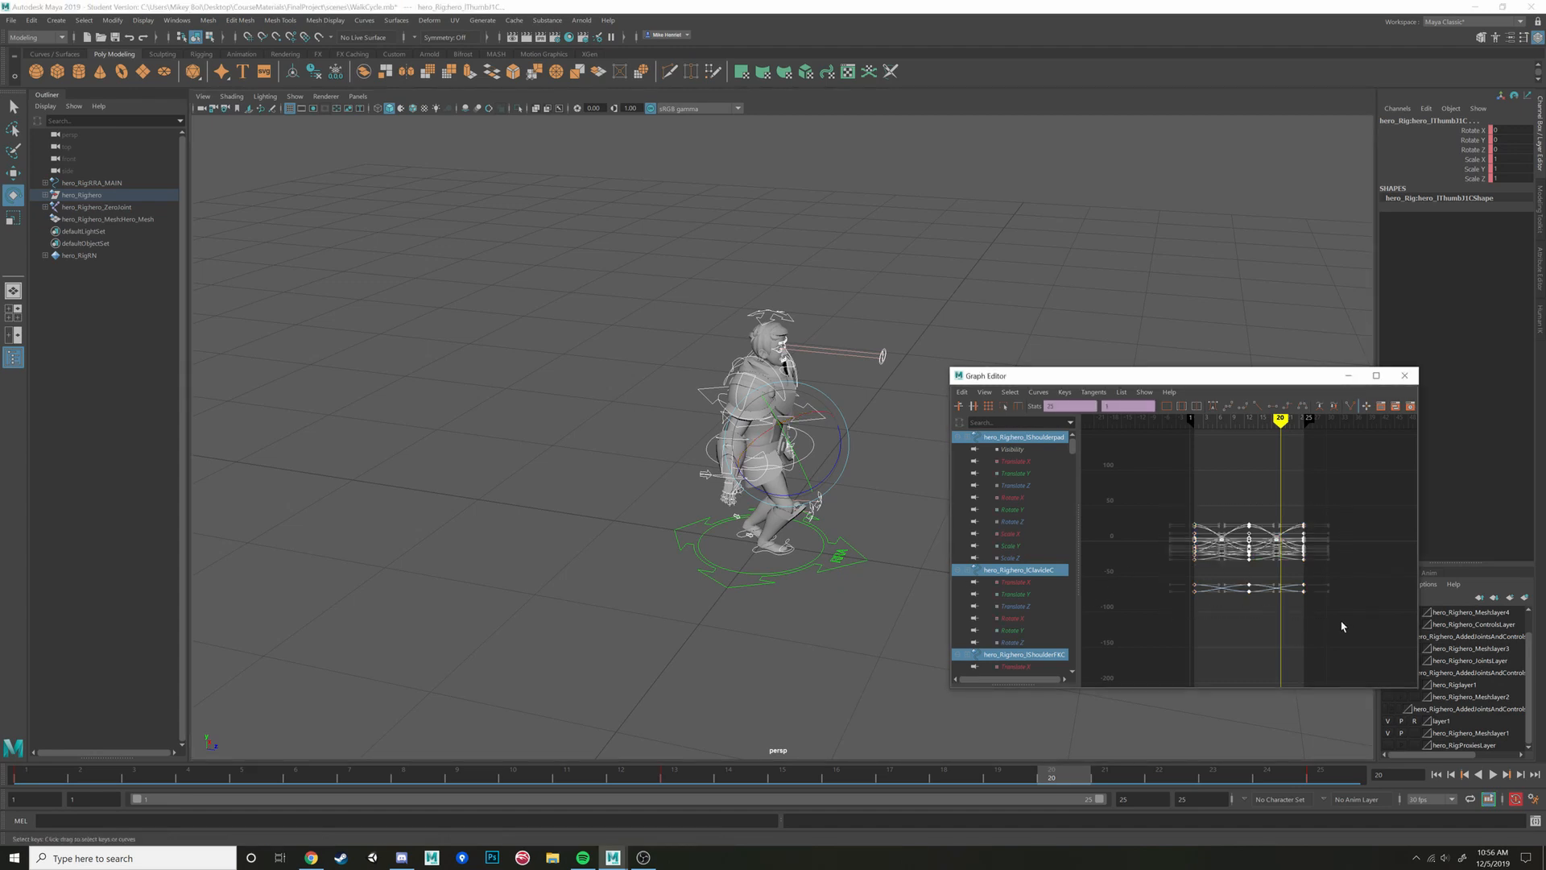
pyautogui.click(1149, 426)
pyautogui.click(1254, 474)
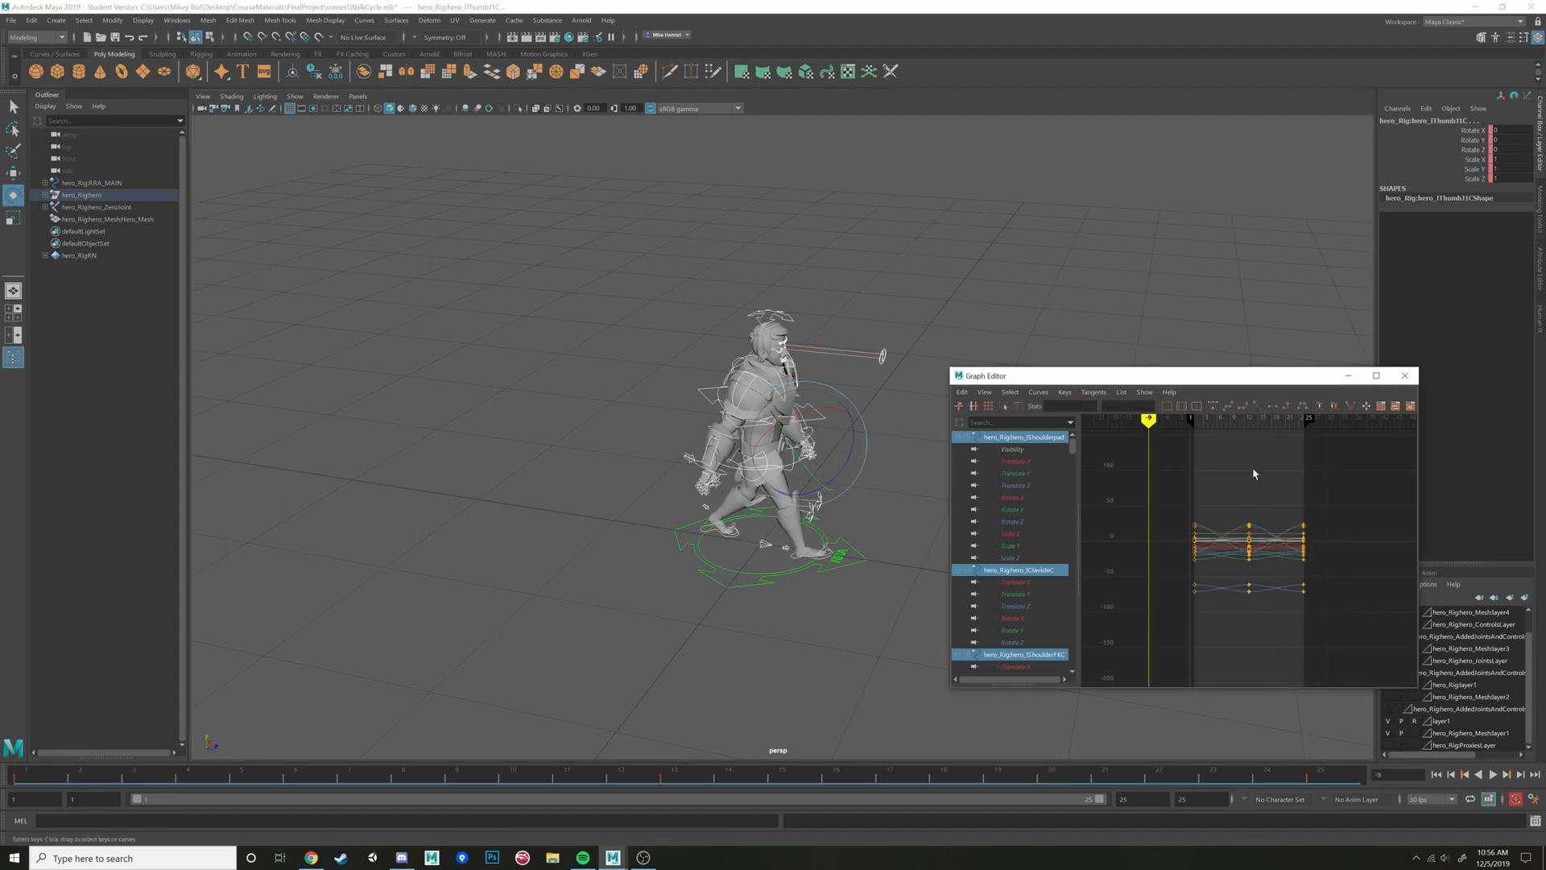
pyautogui.moveTo(1149, 421); pyautogui.dragTo(1195, 432)
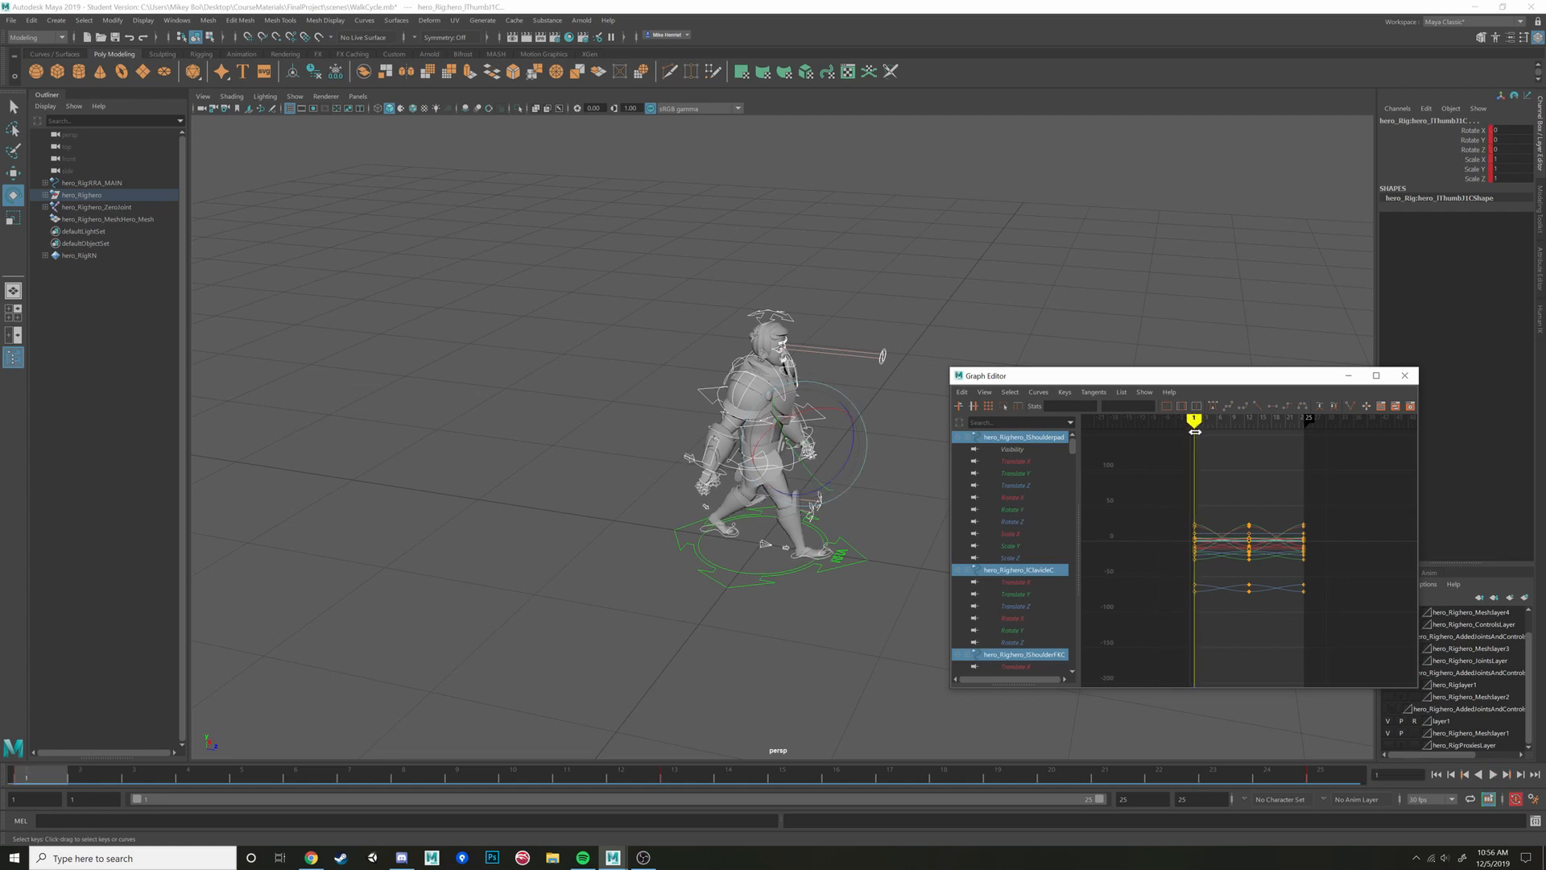
pyautogui.hotkey('alt', 'v')
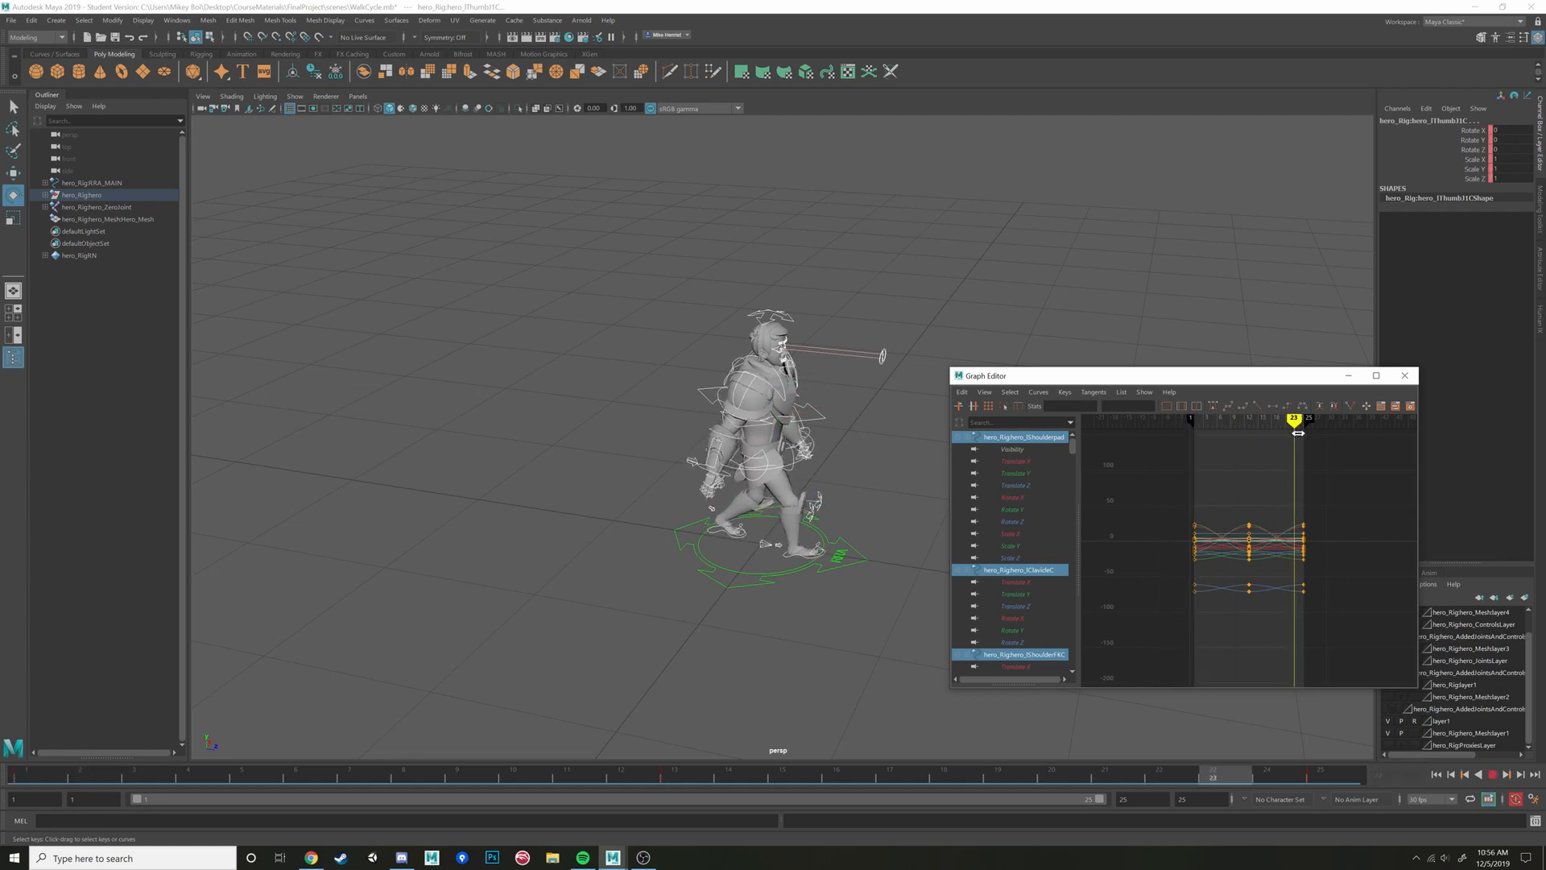
pyautogui.moveTo(1286, 436); pyautogui.dragTo(1196, 448)
# Turn on the infinity display in the Graph Editor and set the rig controls' curves to Cycle for post infinity
pyautogui.click(1030, 394)
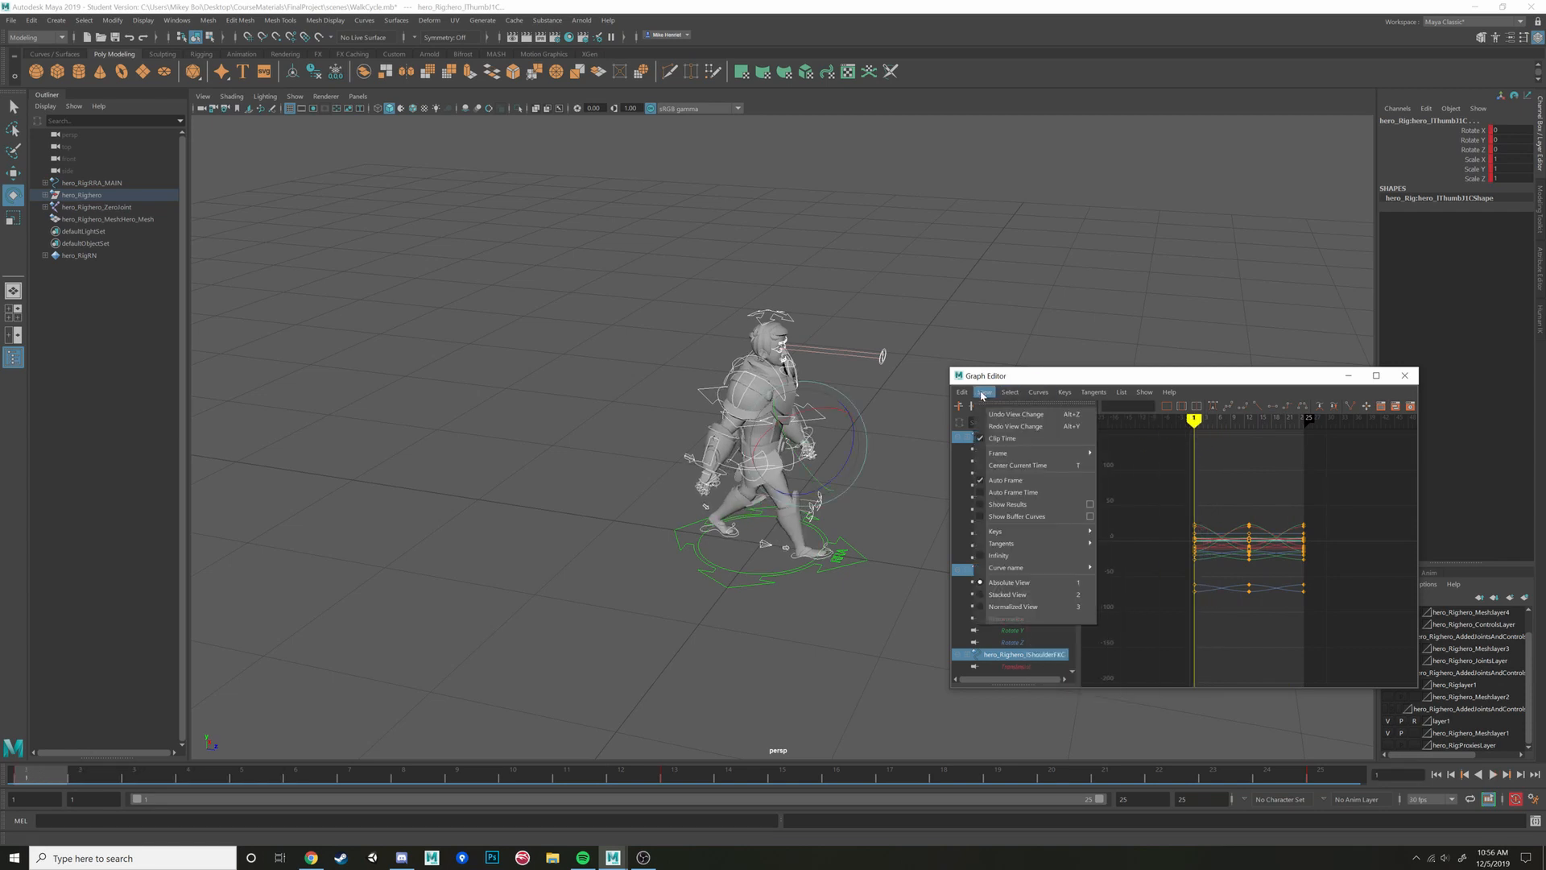
pyautogui.click(982, 560)
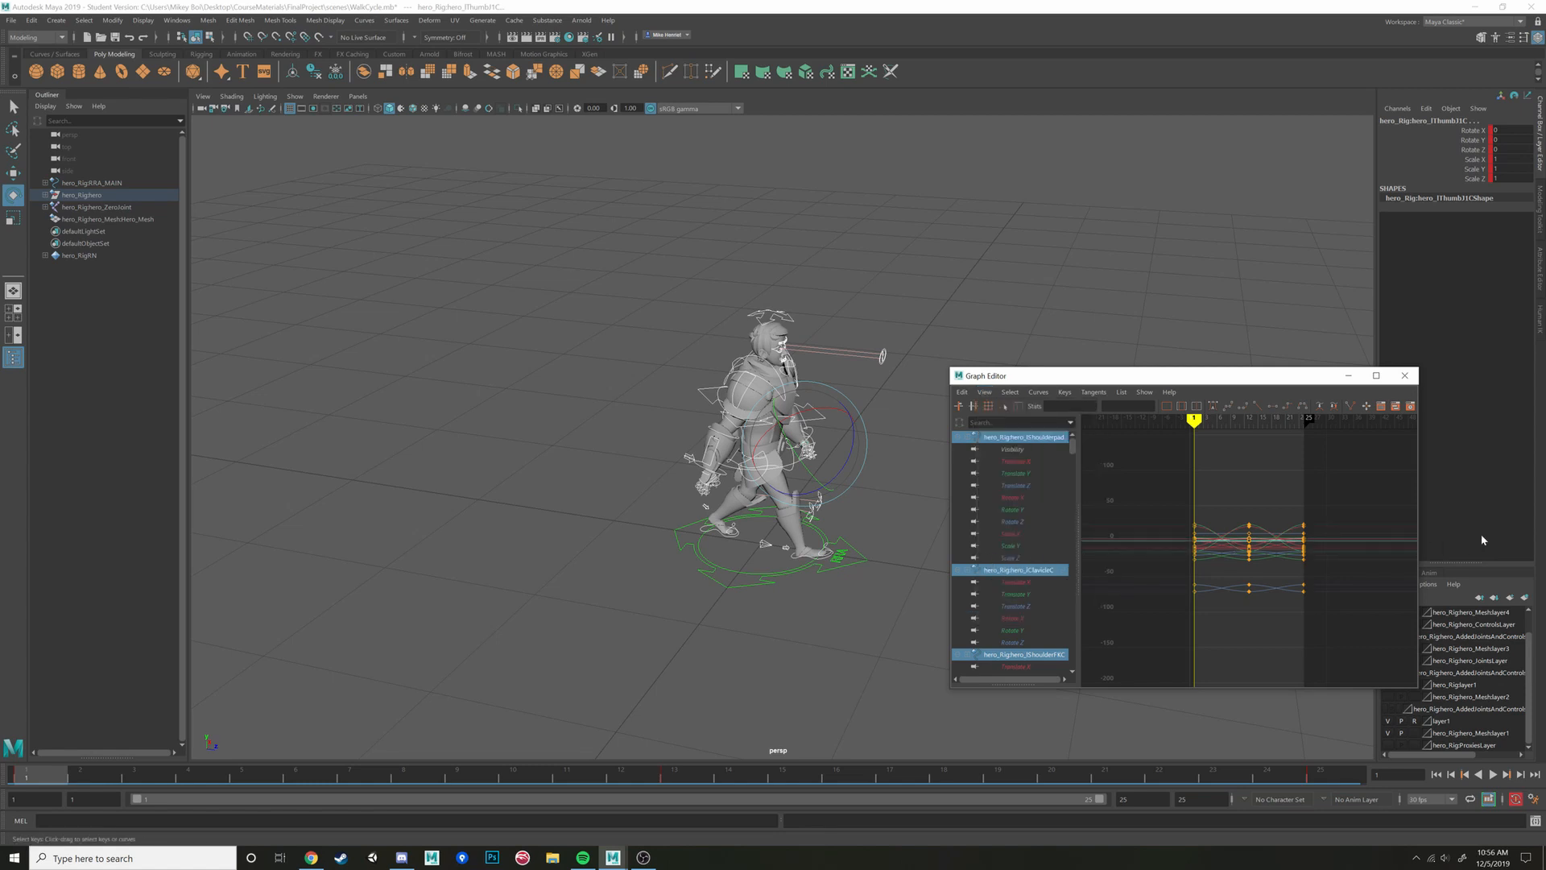
pyautogui.click(1040, 392)
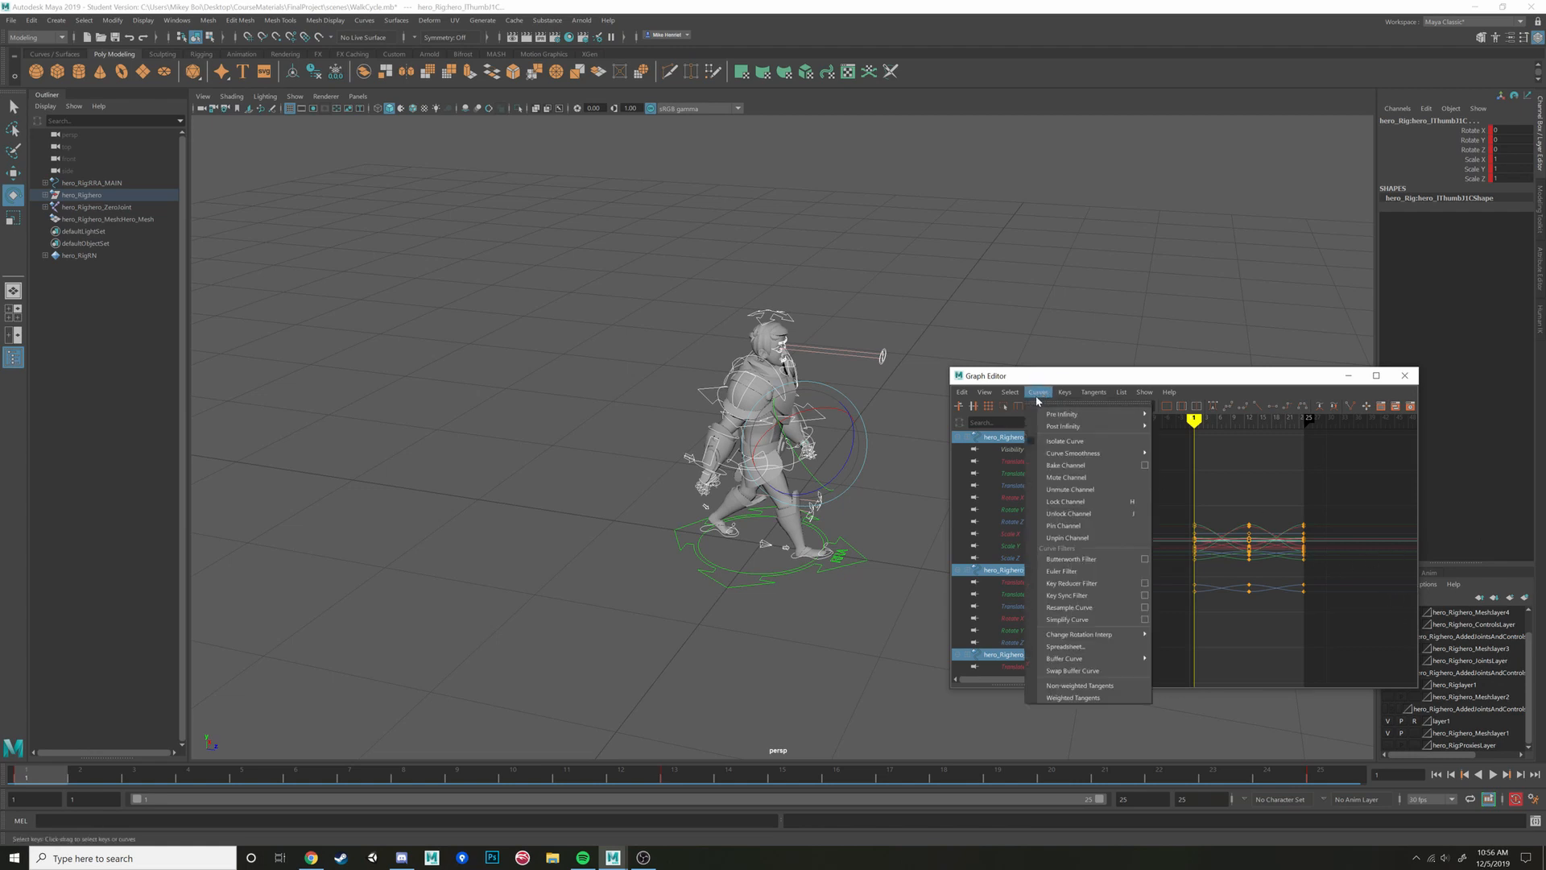
pyautogui.moveTo(1080, 426)
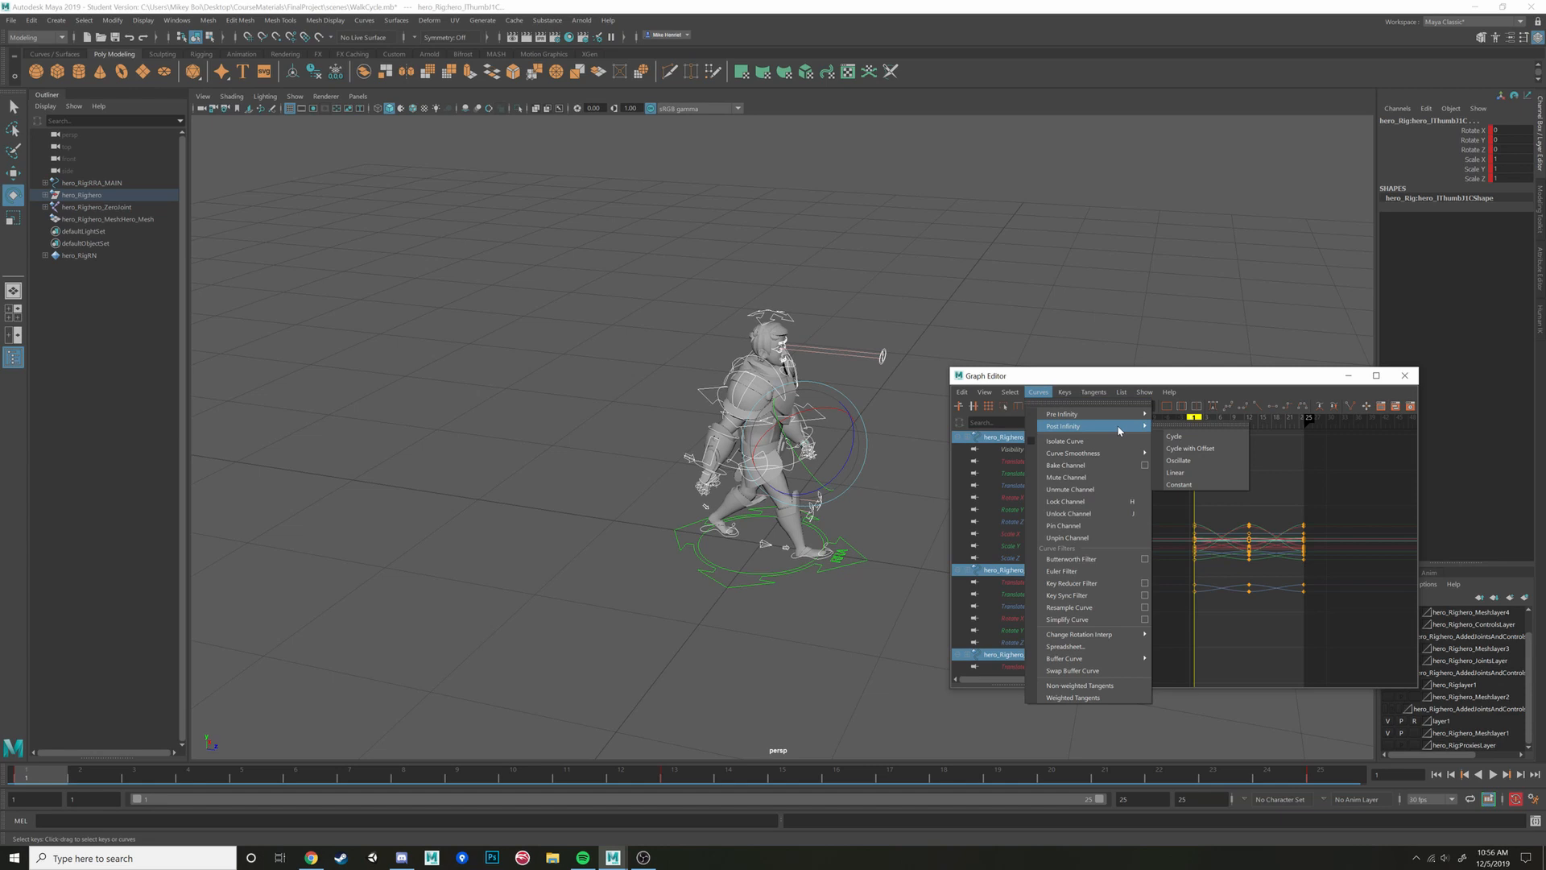
pyautogui.click(1197, 439)
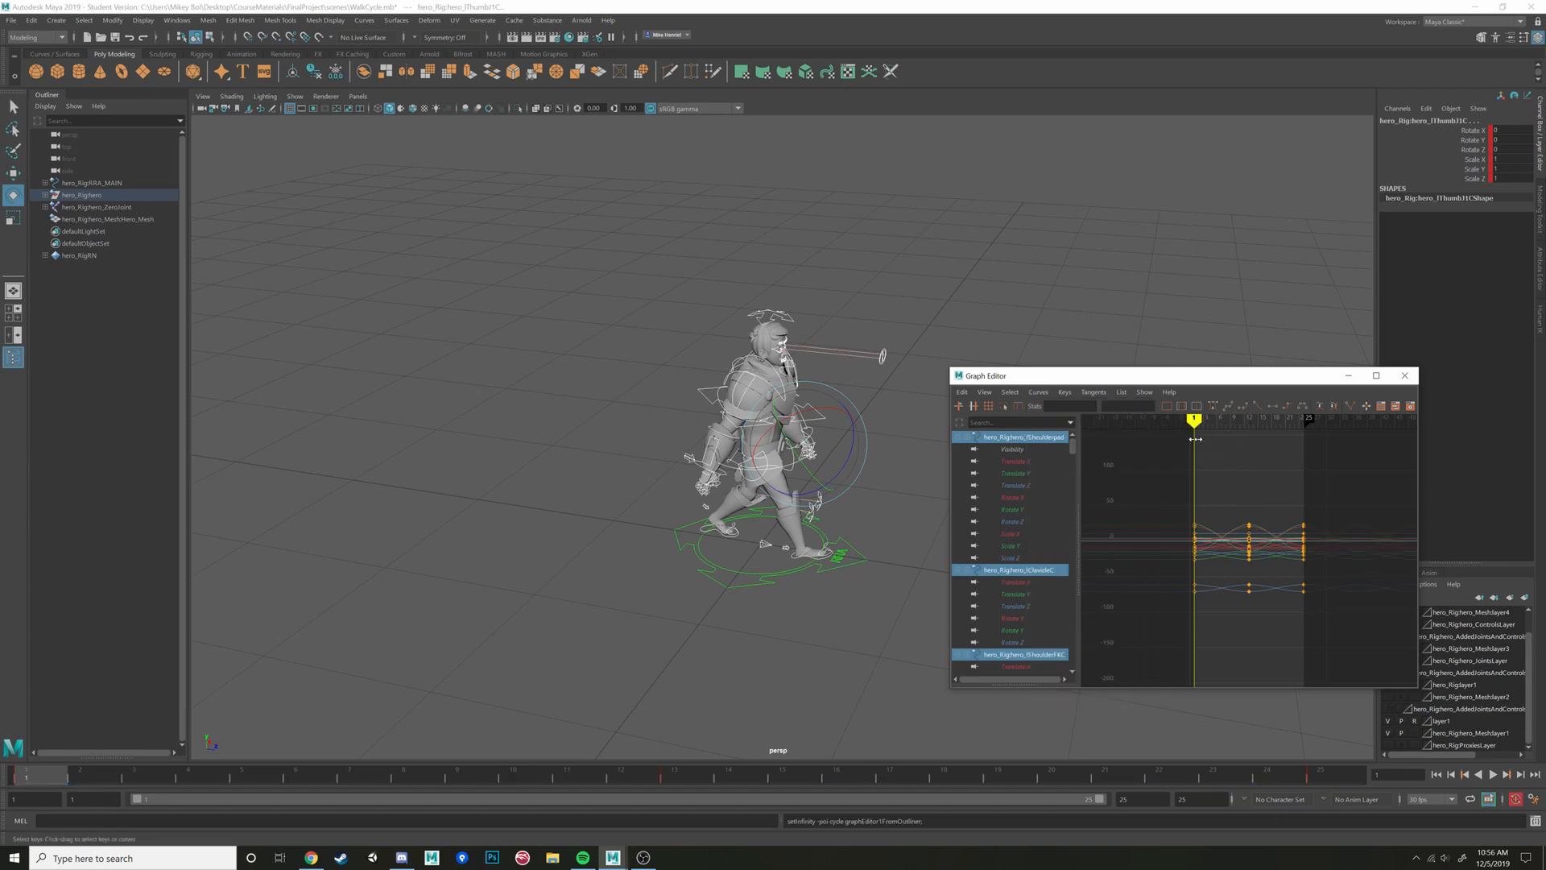
pyautogui.scroll(3, 1125, 555)
pyautogui.keyDown('alt'); pyautogui.moveTo(1287, 577); pyautogui.dragTo(1431, 621, button='middle'); pyautogui.keyUp('alt')
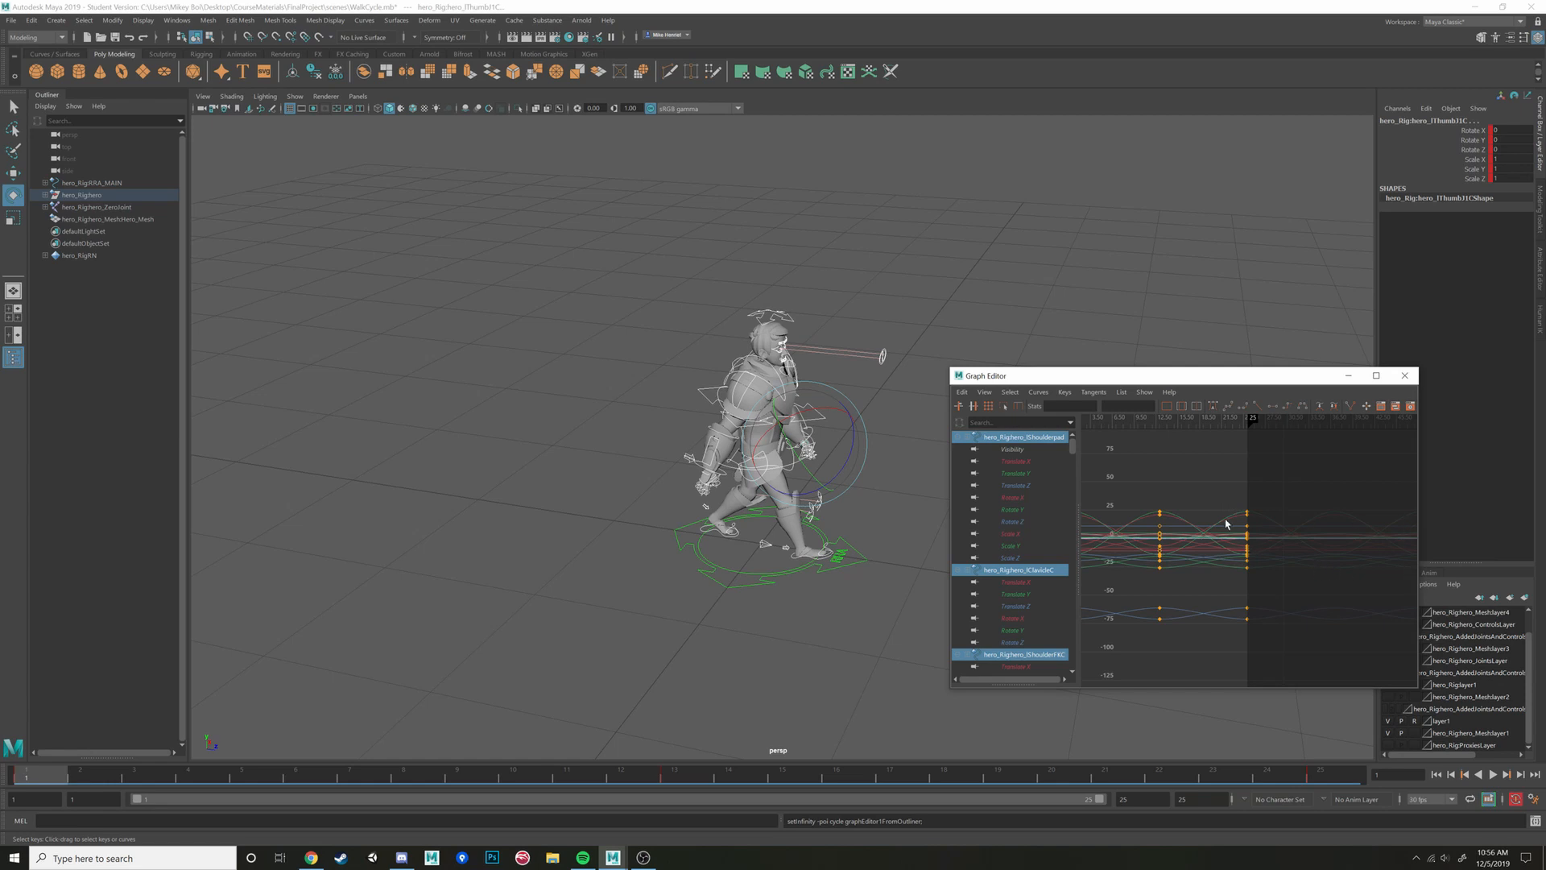
# Set the rig controls' curves to Cycle for pre infinity
pyautogui.click(1038, 391)
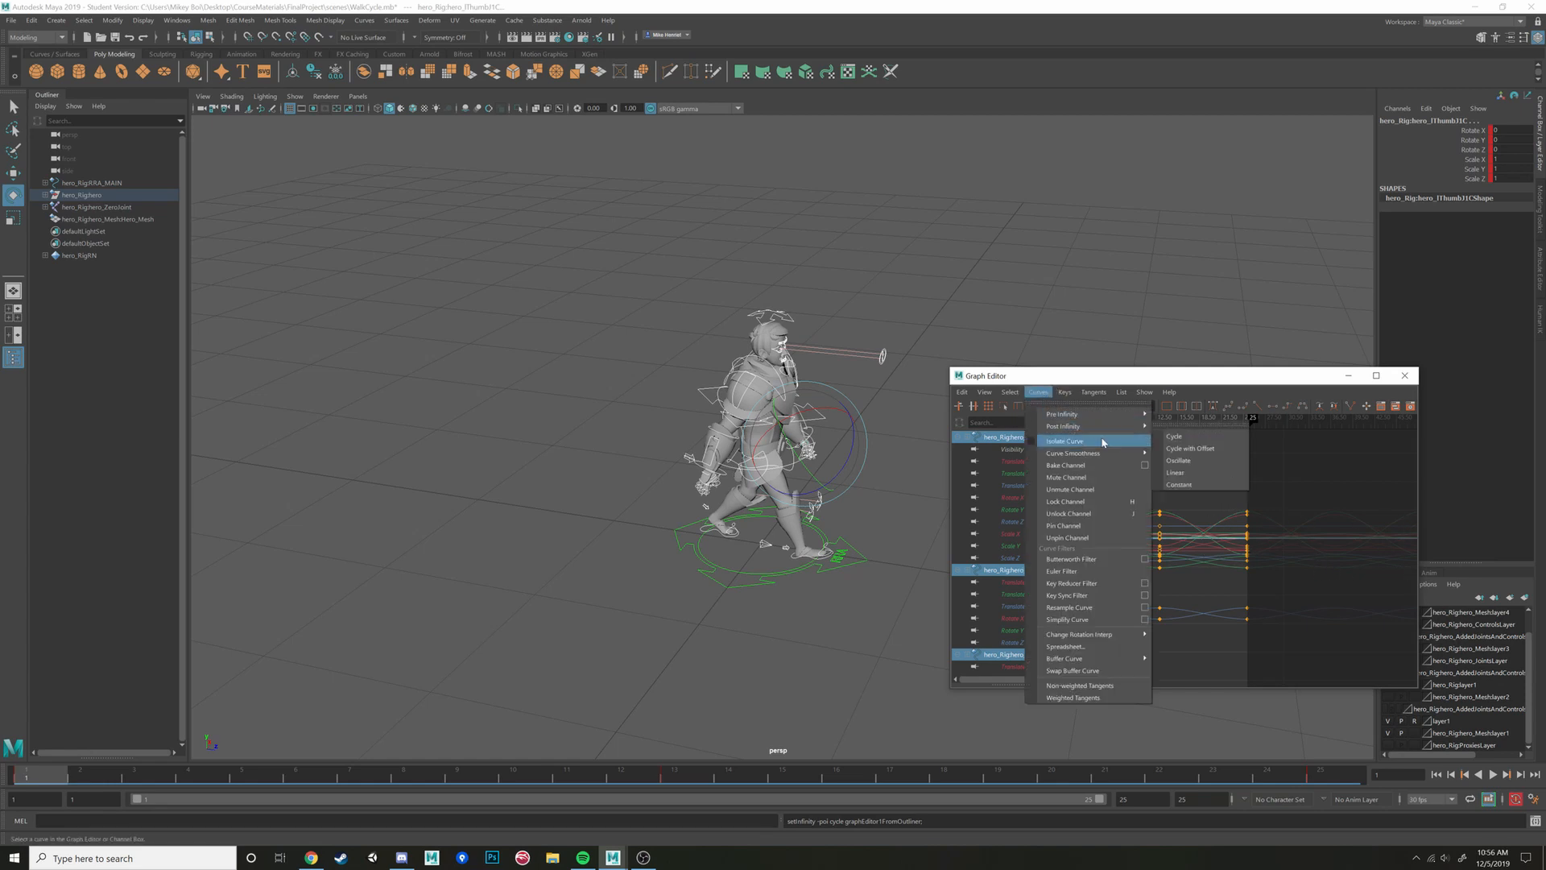
pyautogui.keyDown('alt'); pyautogui.moveTo(1224, 535); pyautogui.dragTo(1338, 484, button='middle'); pyautogui.keyUp('alt')
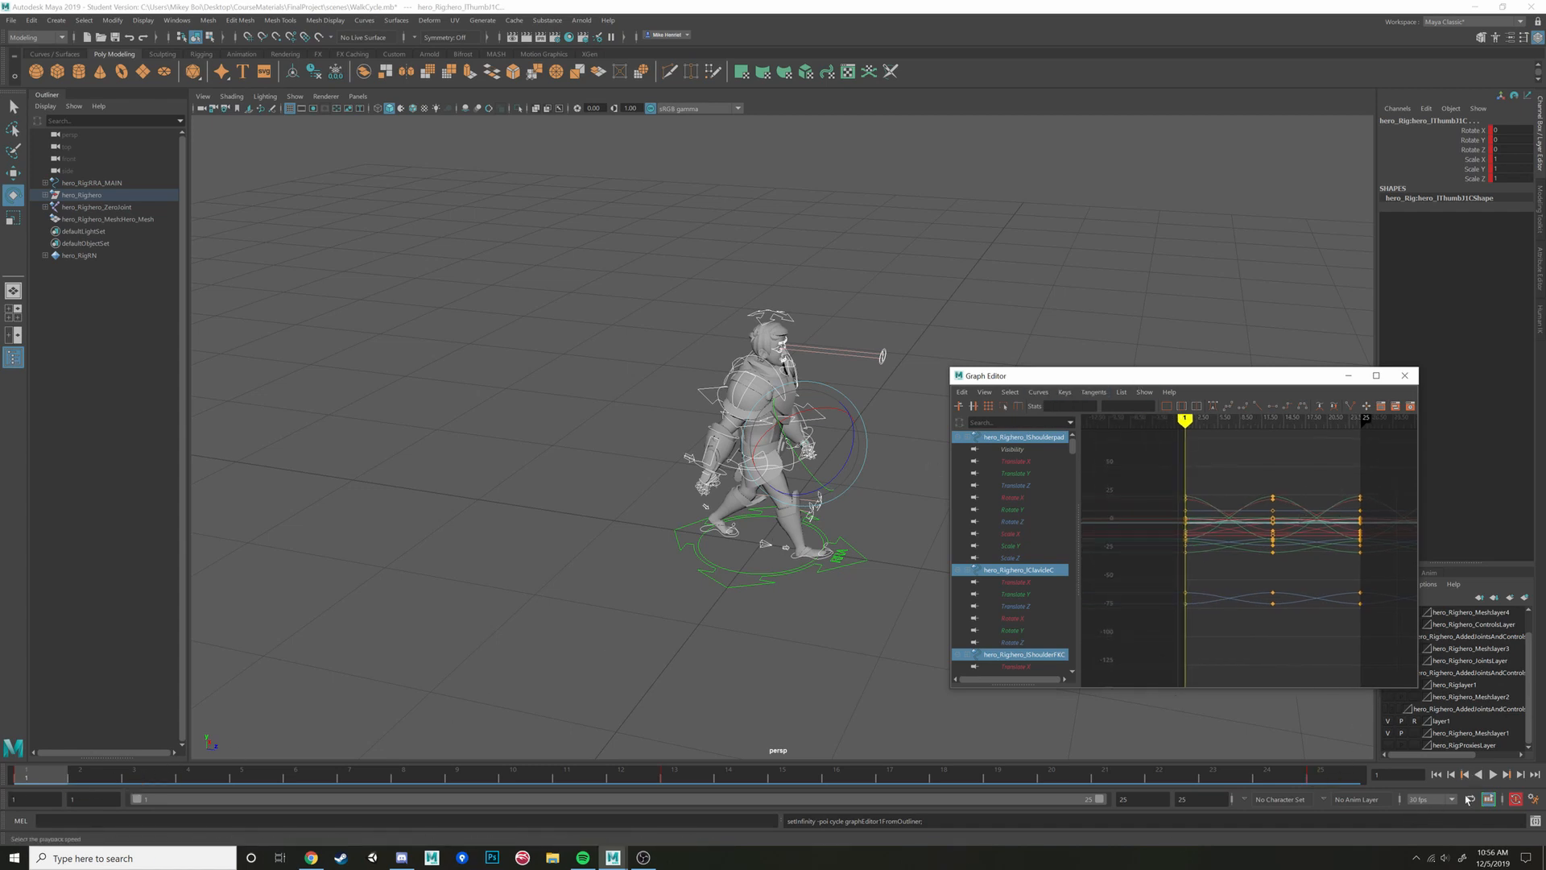
pyautogui.click(1038, 392)
pyautogui.moveTo(1087, 419)
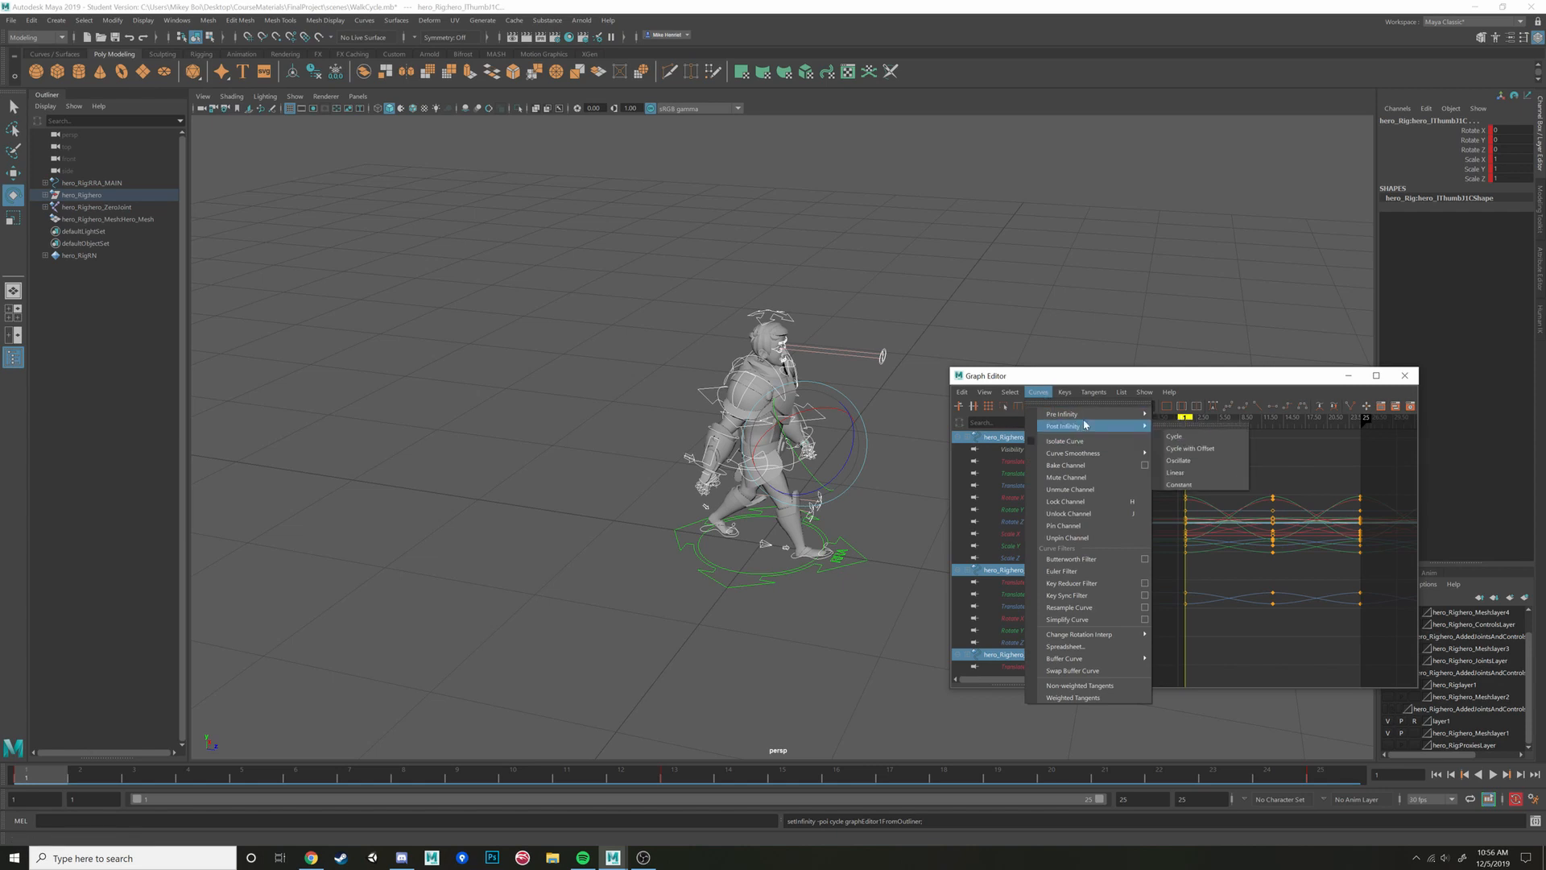
pyautogui.click(1174, 425)
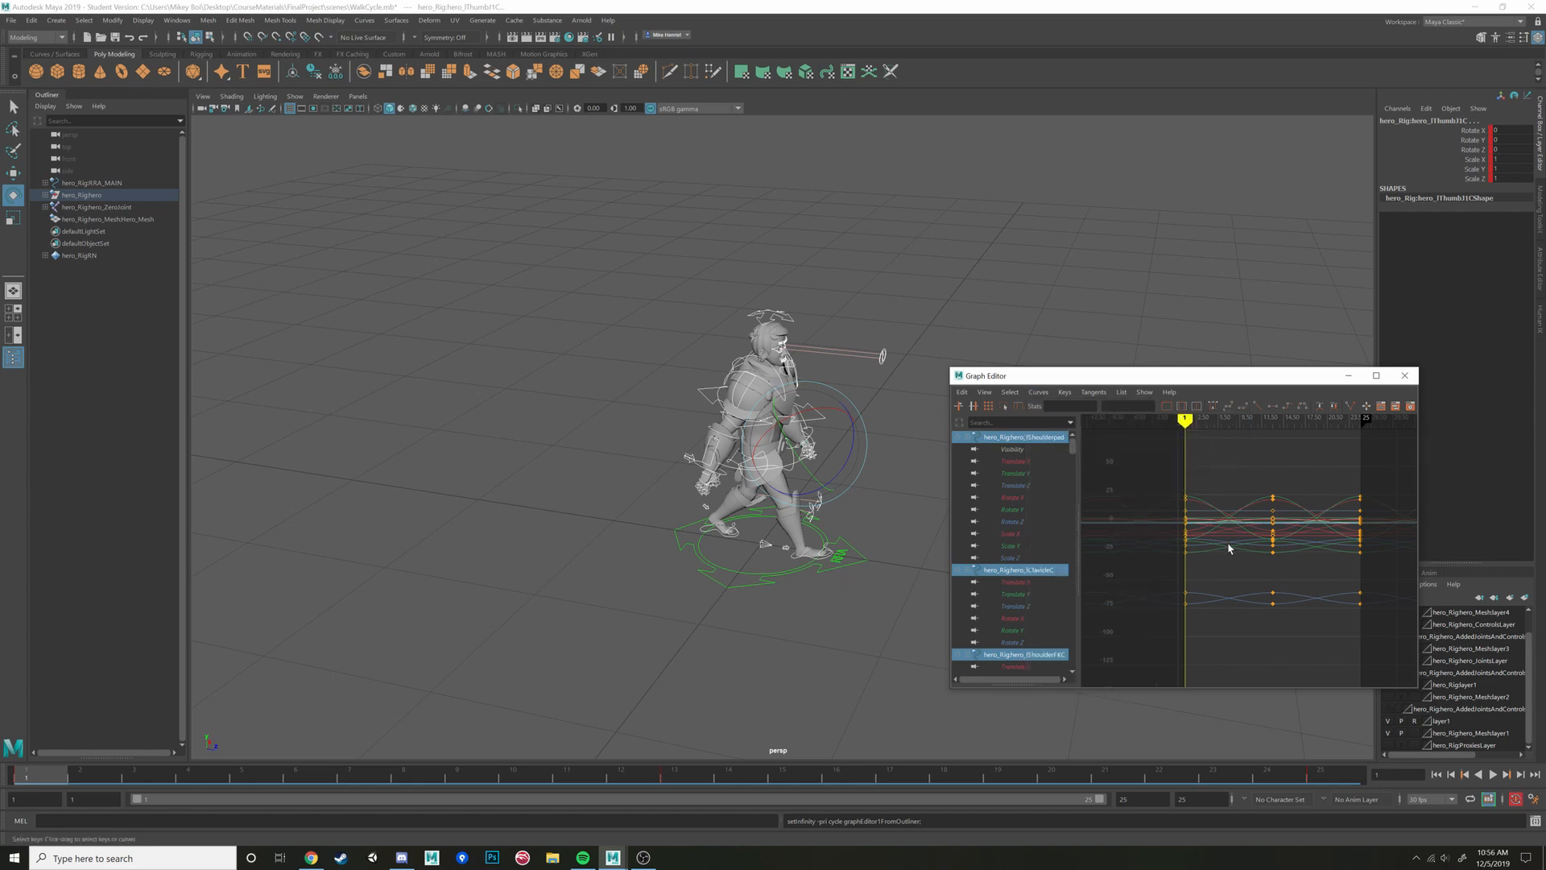
# Play the walk, frame the curves and scrub to before frame 1 to check that the motion cycles outside the keyed range
pyautogui.scroll(-5, 1233, 548)
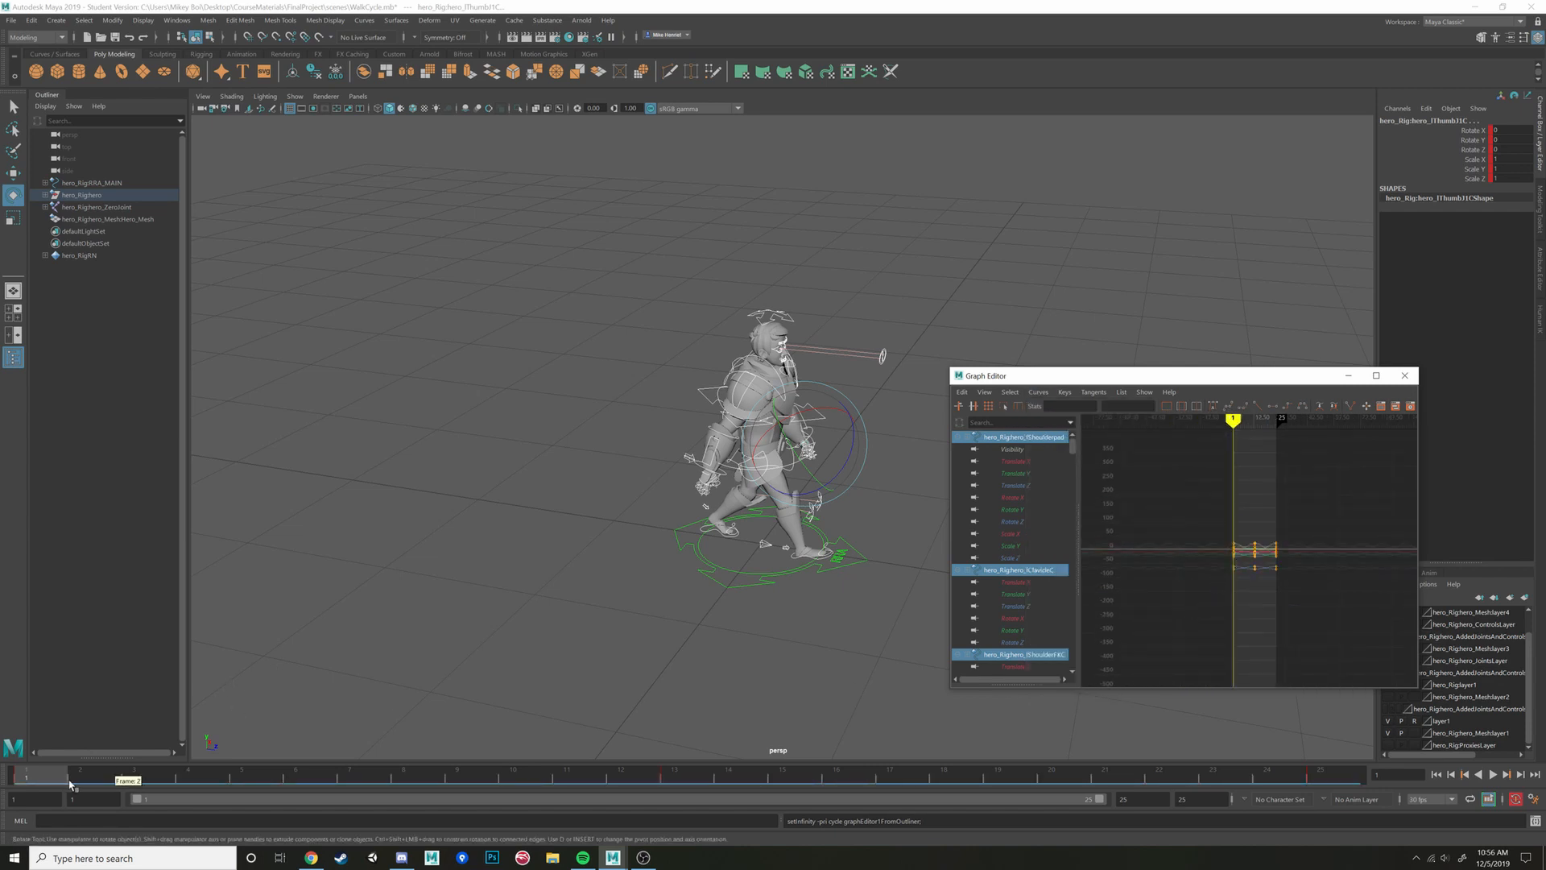
pyautogui.hotkey('alt', 'v')
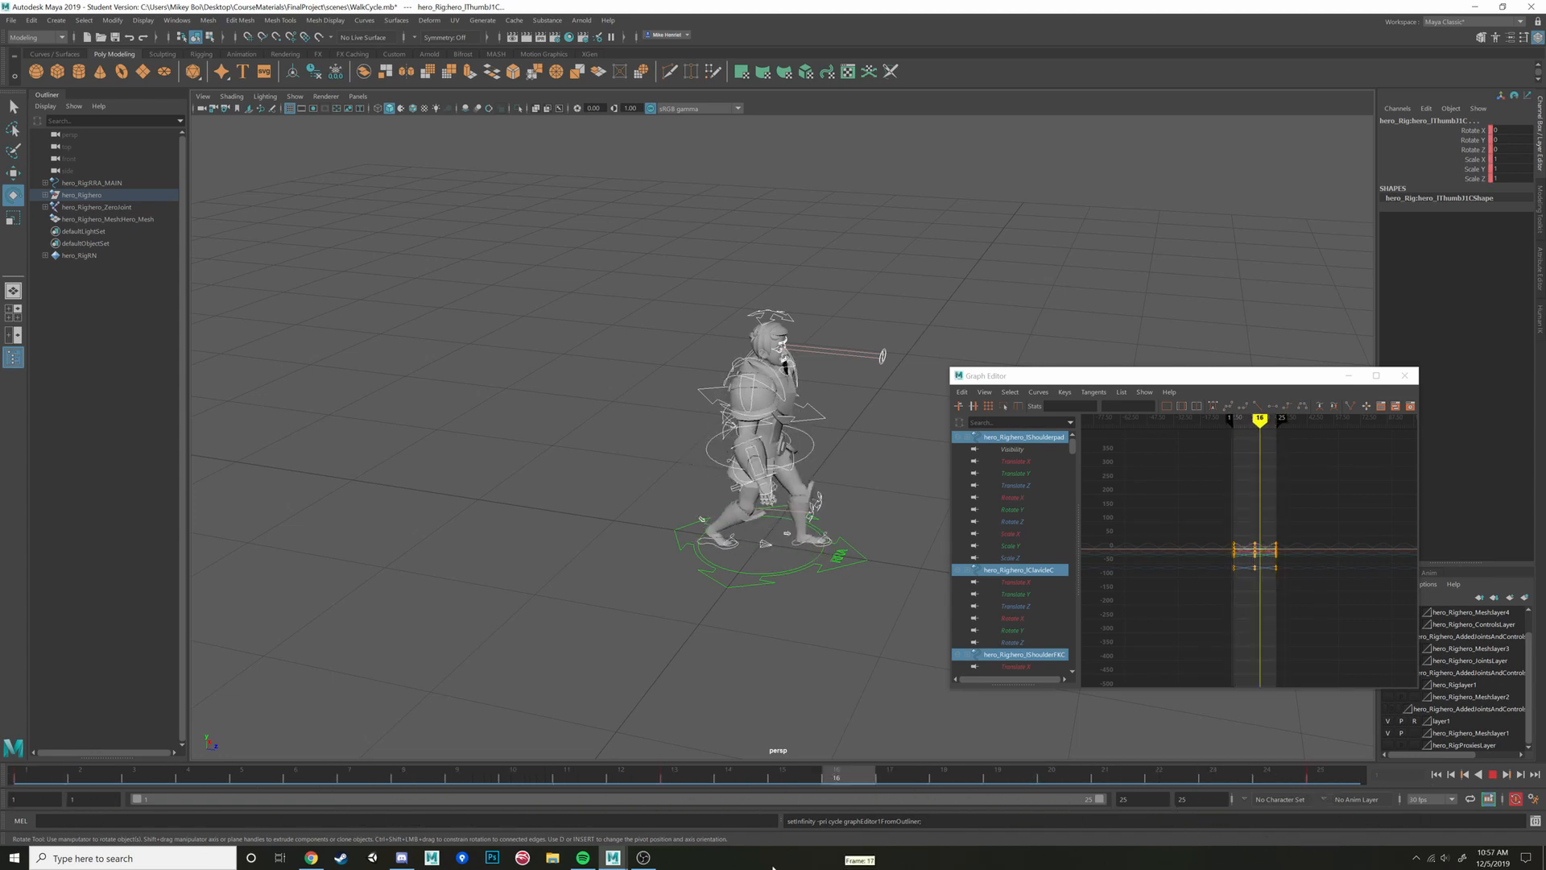
pyautogui.hotkey('alt', 'v')
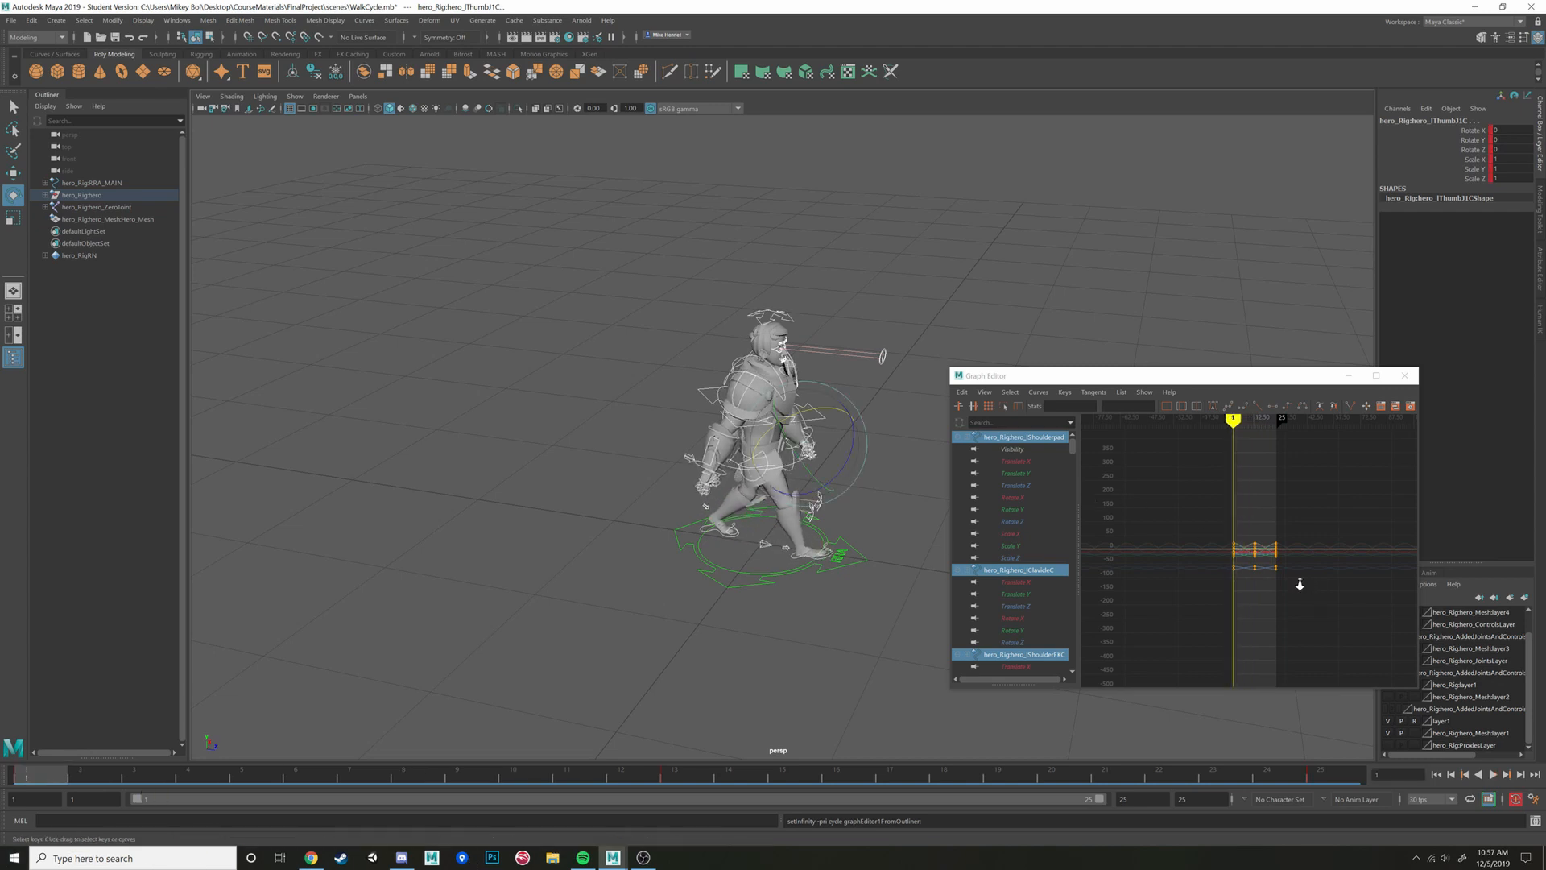
pyautogui.press('f')
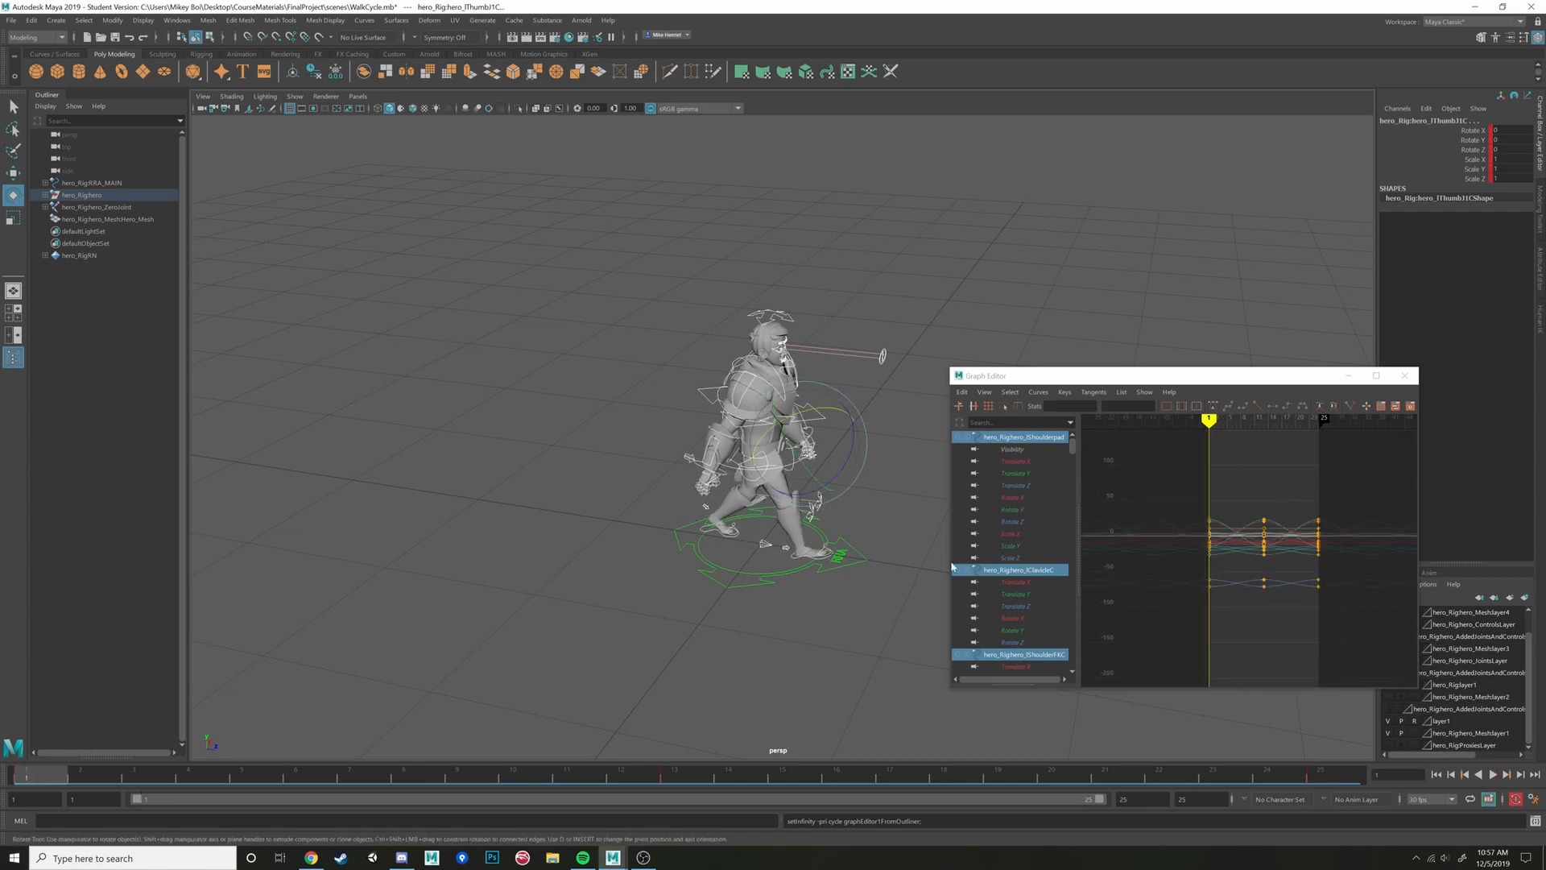
pyautogui.moveTo(1209, 420); pyautogui.dragTo(1181, 435)
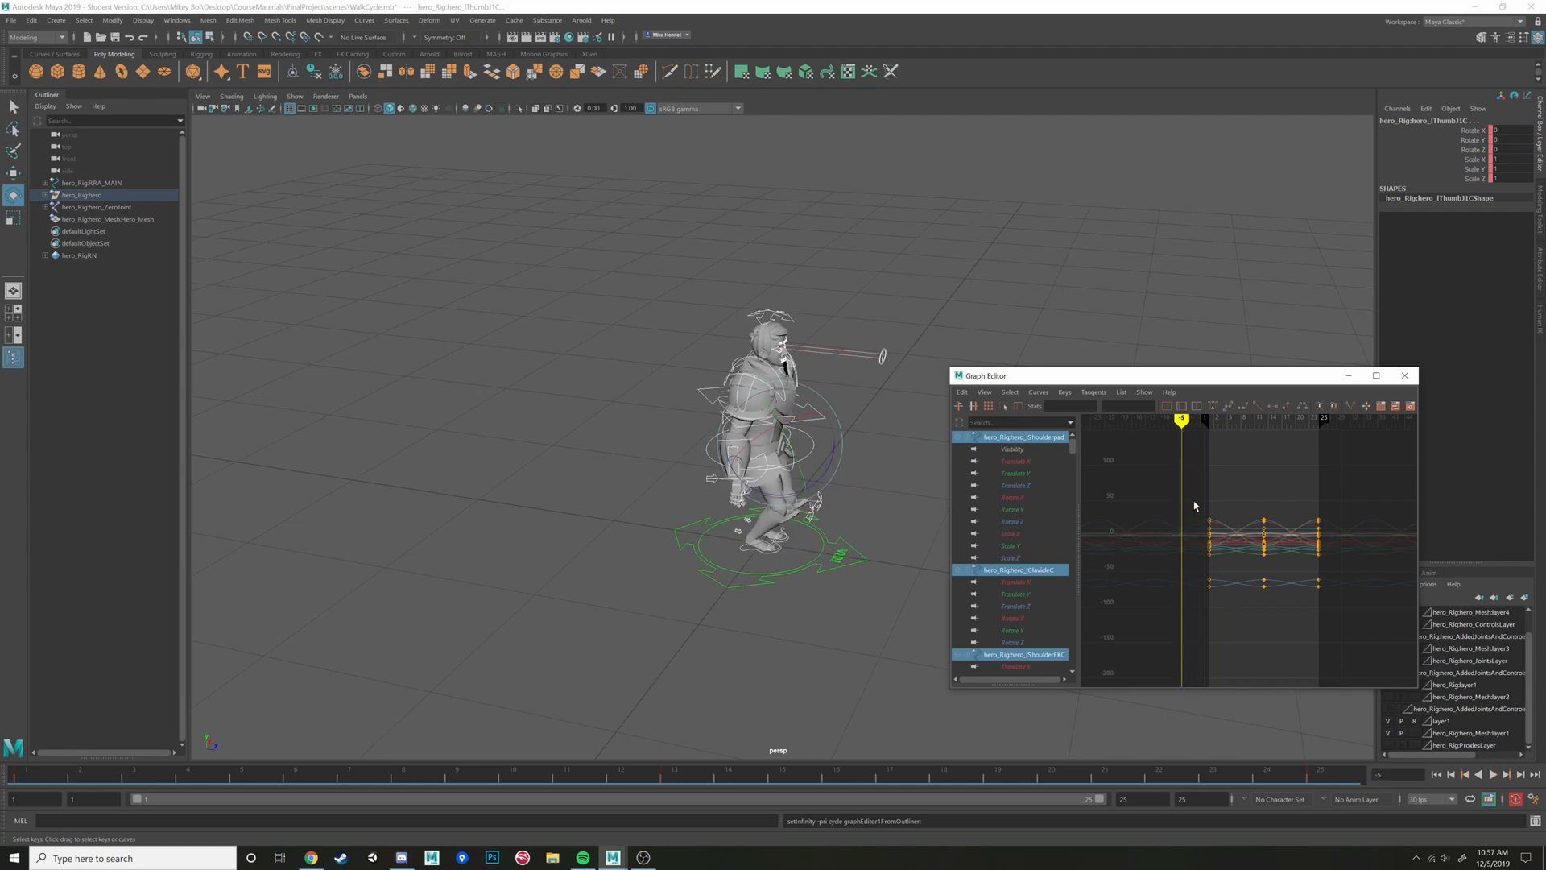
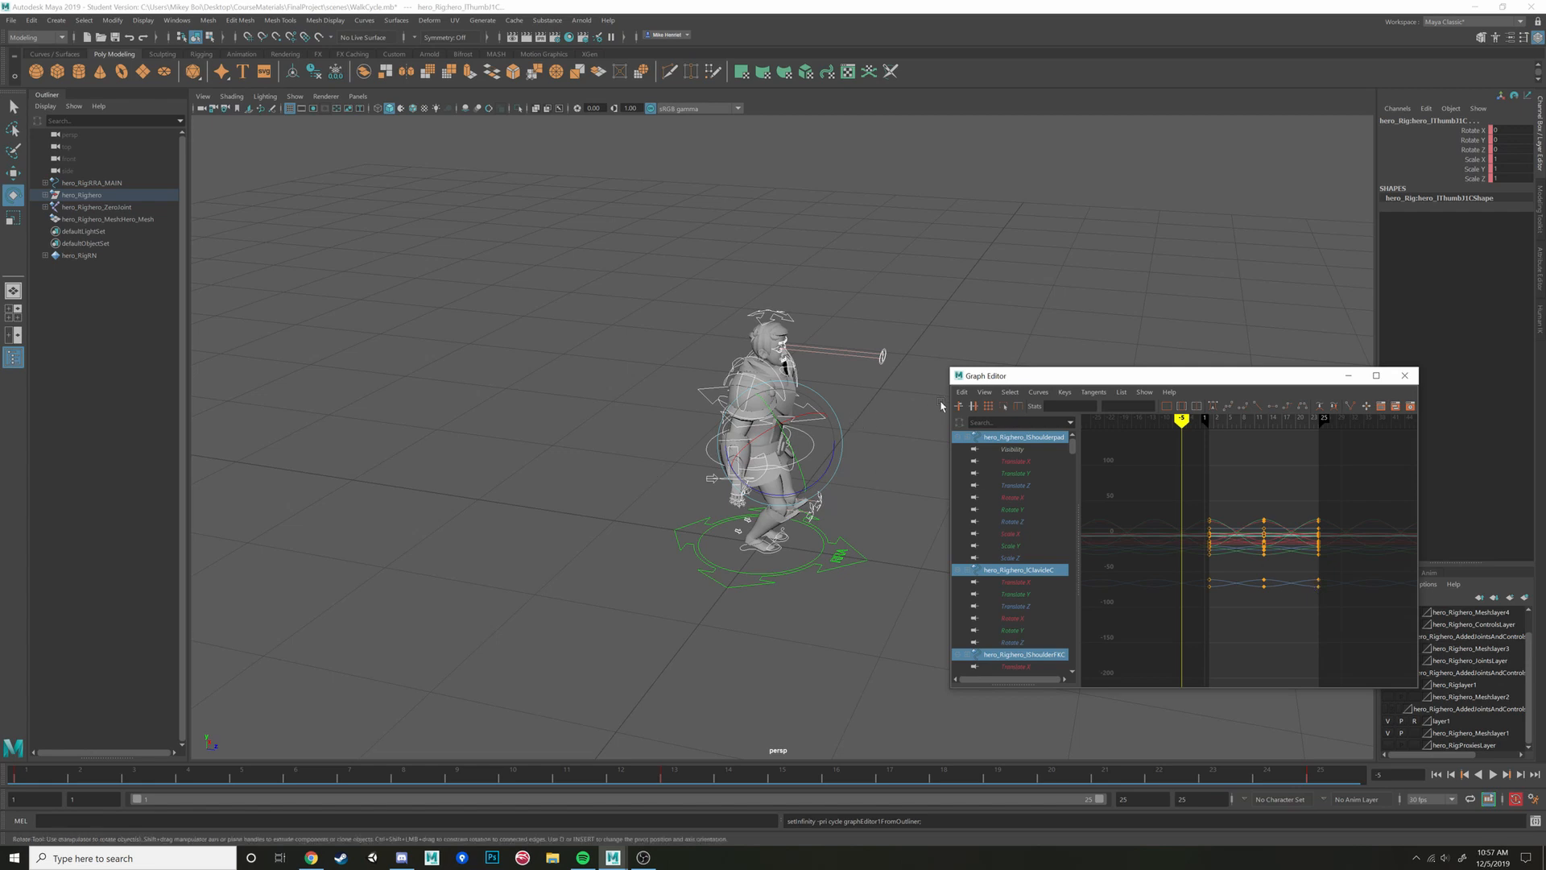
# Select the hero's main ground control and try deleting its key at frame 13
pyautogui.click(830, 588)
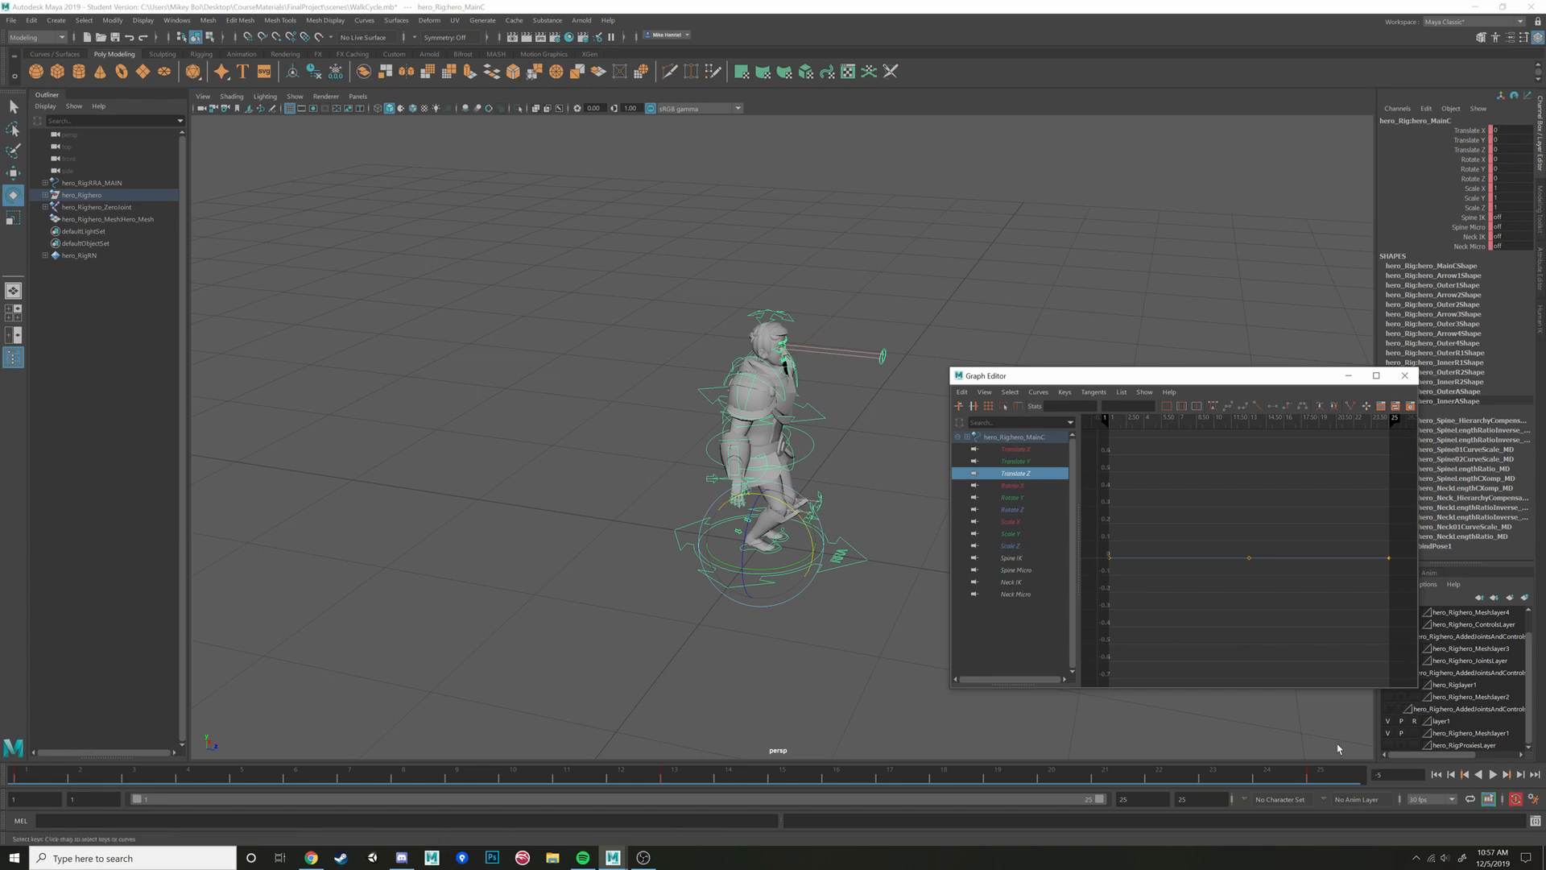
pyautogui.click(675, 785)
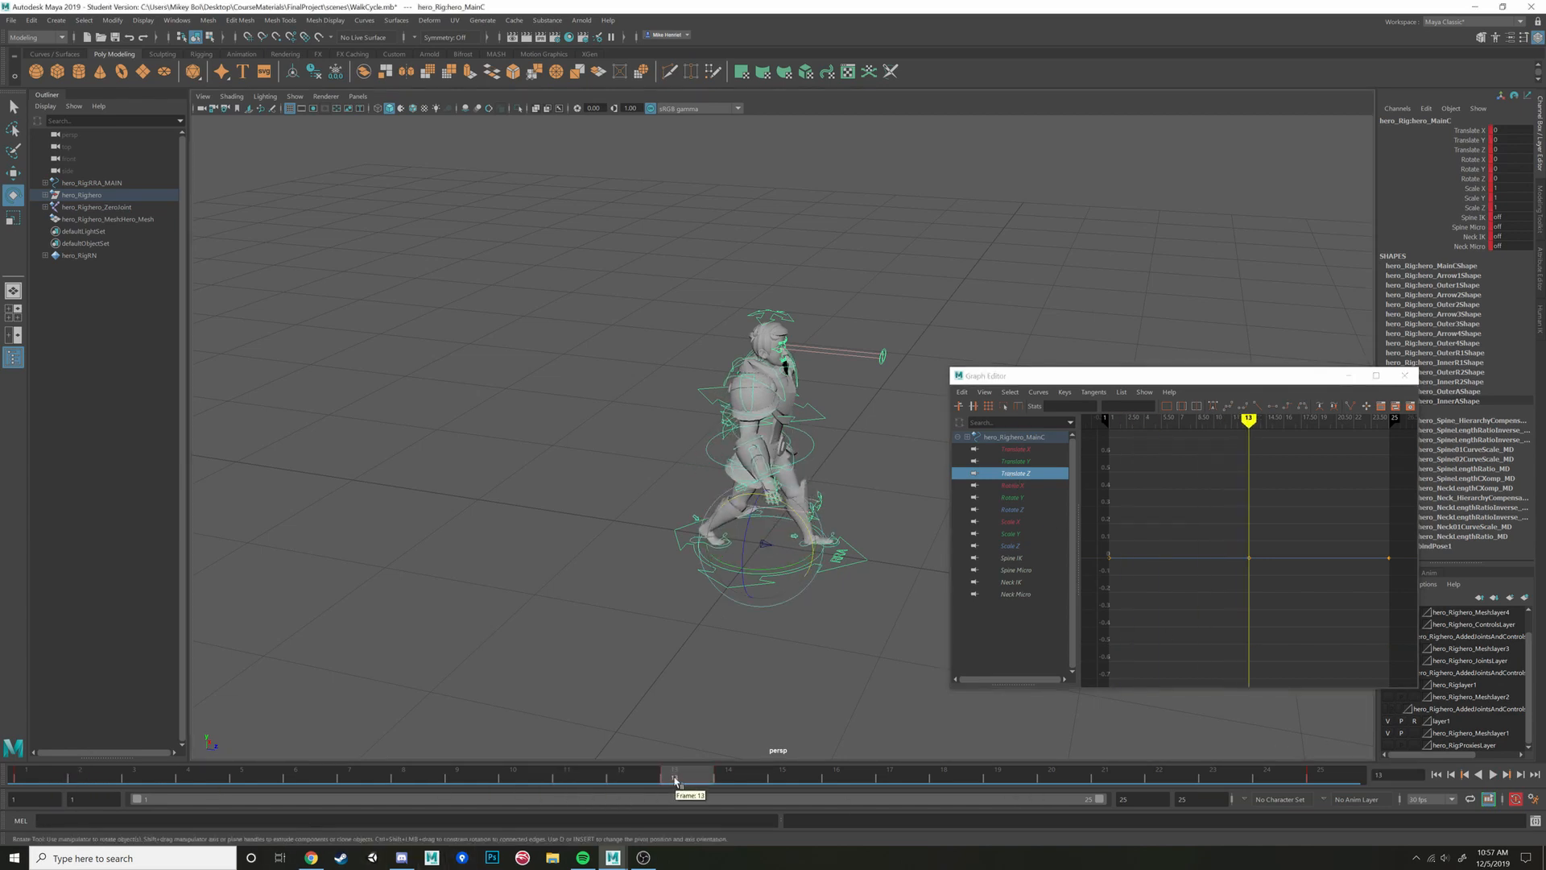
pyautogui.rightClick(675, 779)
pyautogui.click(713, 624)
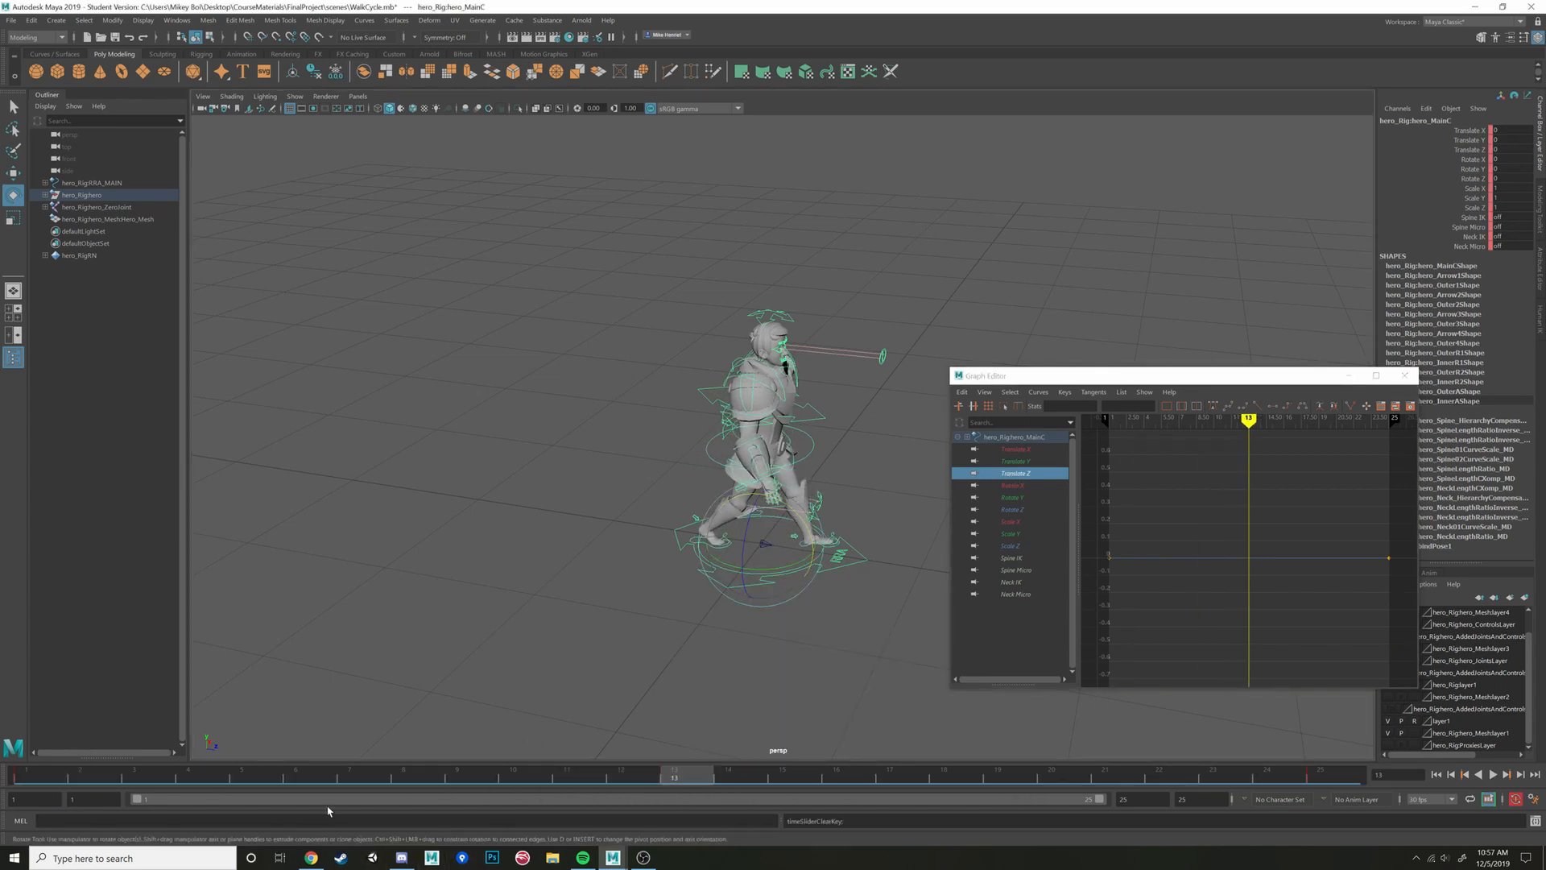
pyautogui.click(50, 785)
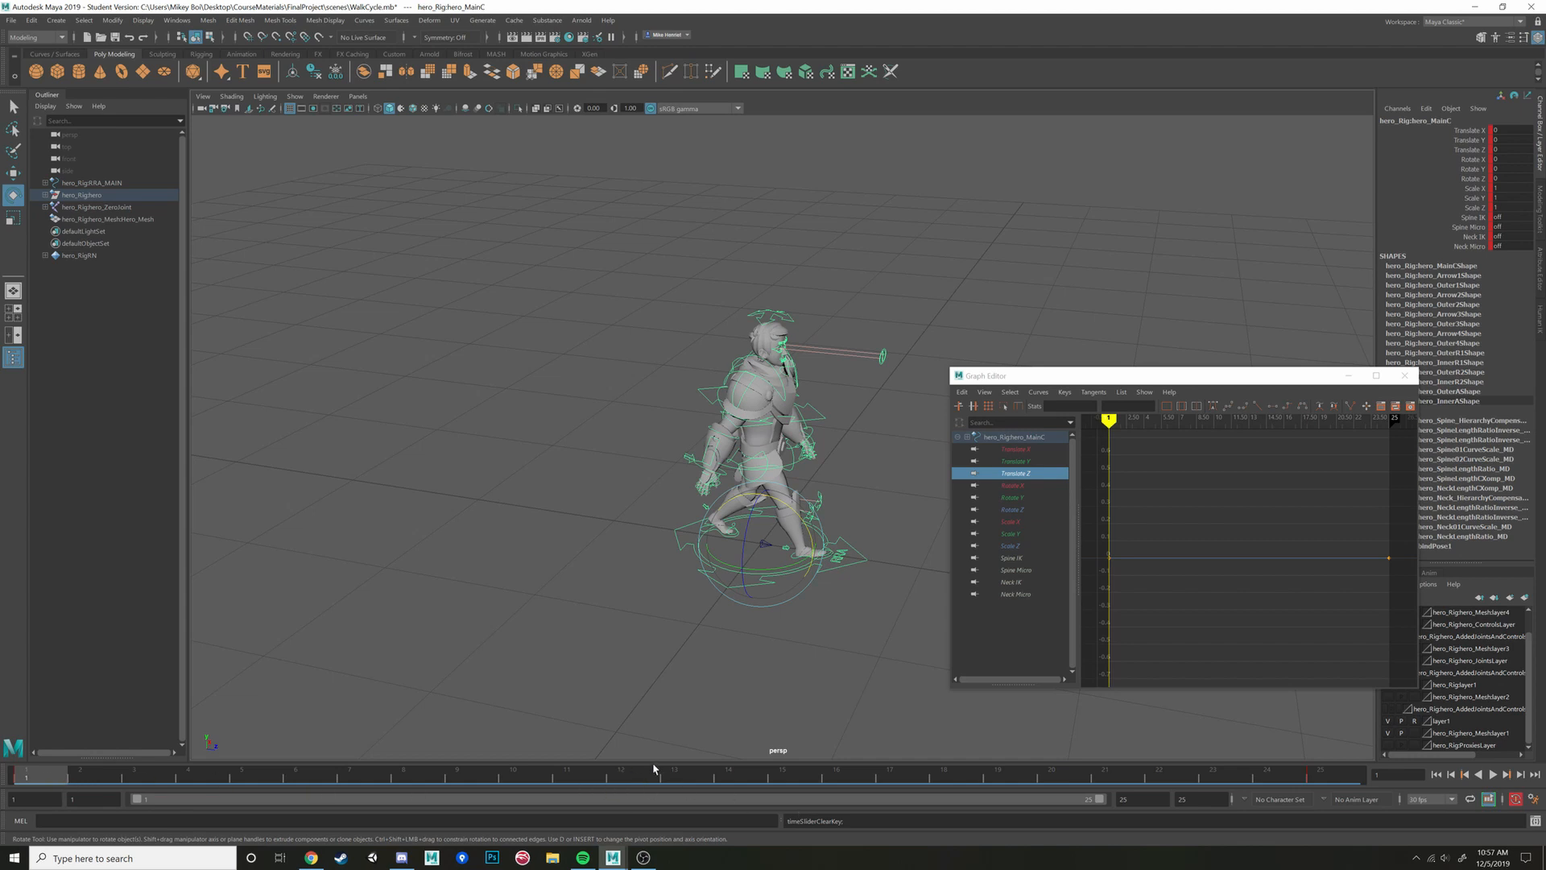
pyautogui.click(676, 775)
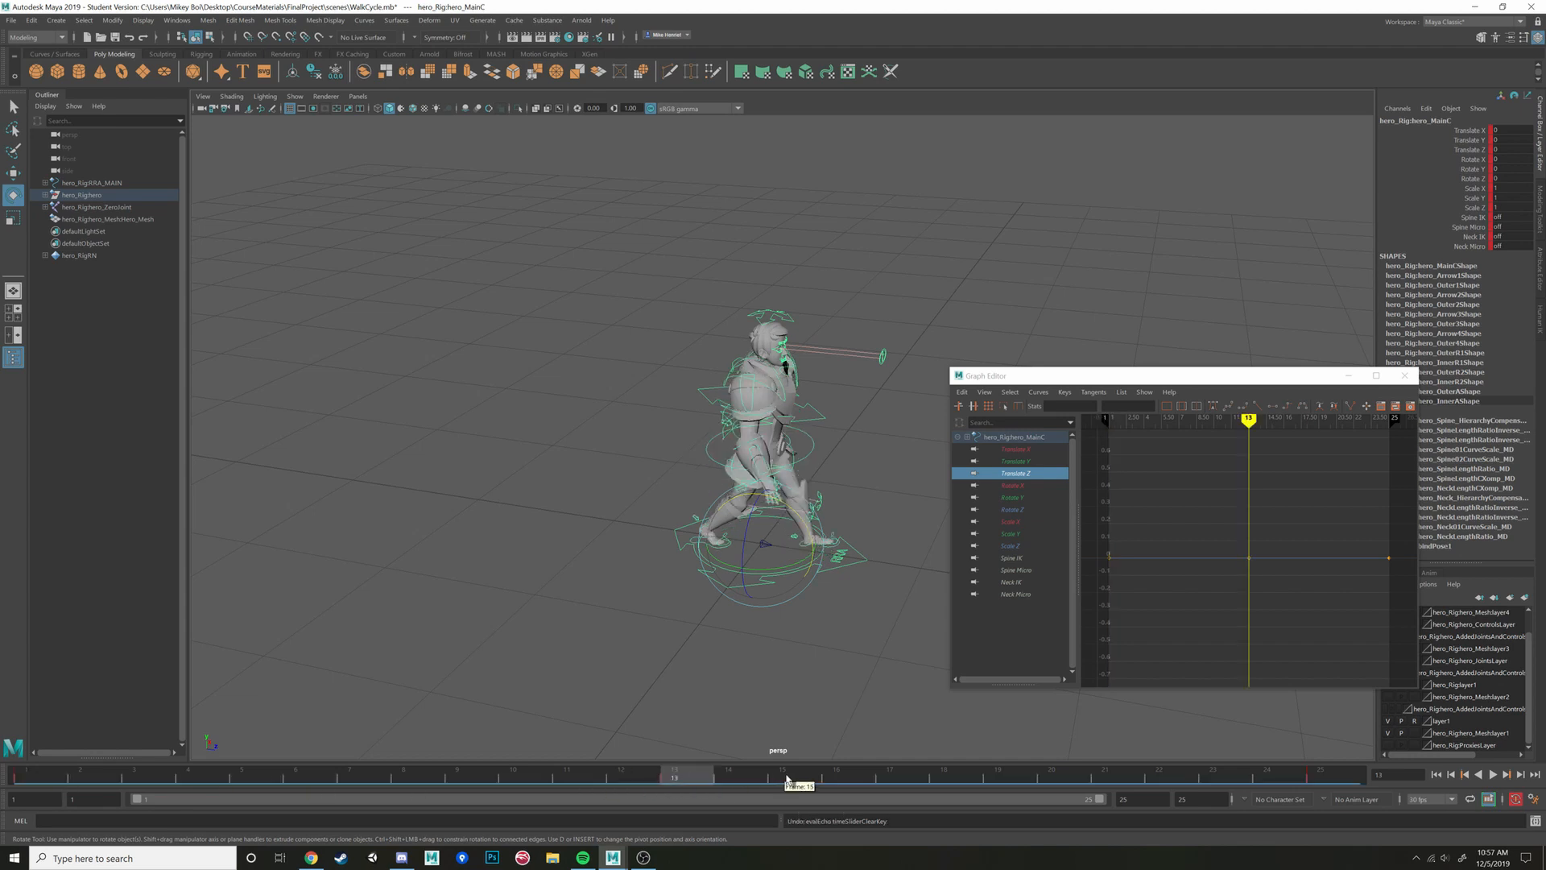
# Undo the frame 13 key deletion and move the main control forward to about 1.21 in Translate Z at frame 25
pyautogui.click(1321, 776)
pyautogui.hotkey('ctrl', 'z')
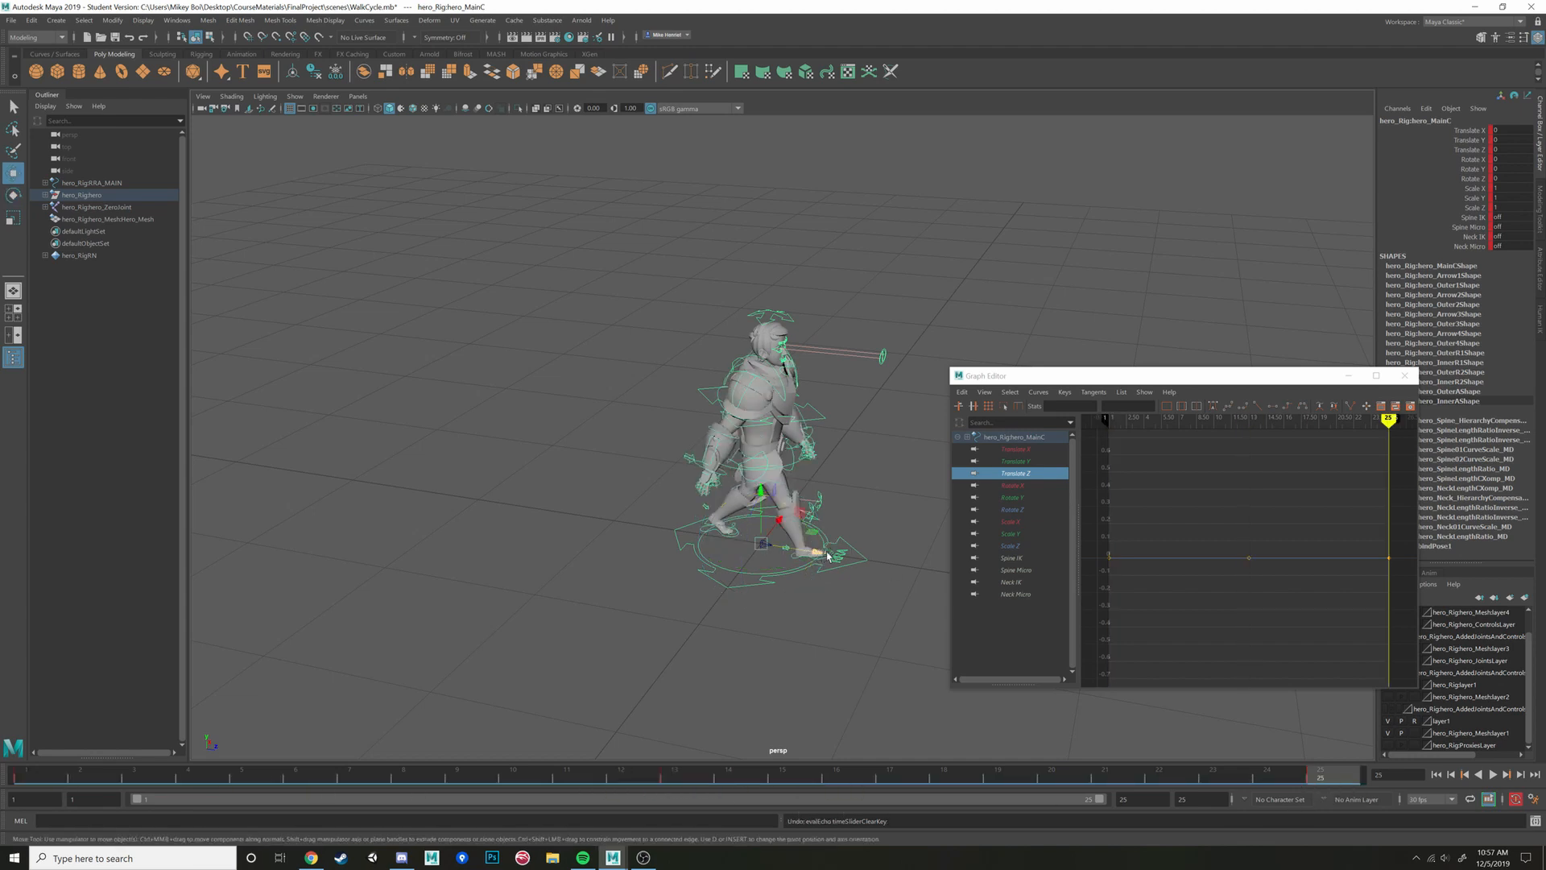
pyautogui.moveTo(827, 556); pyautogui.dragTo(1023, 596)
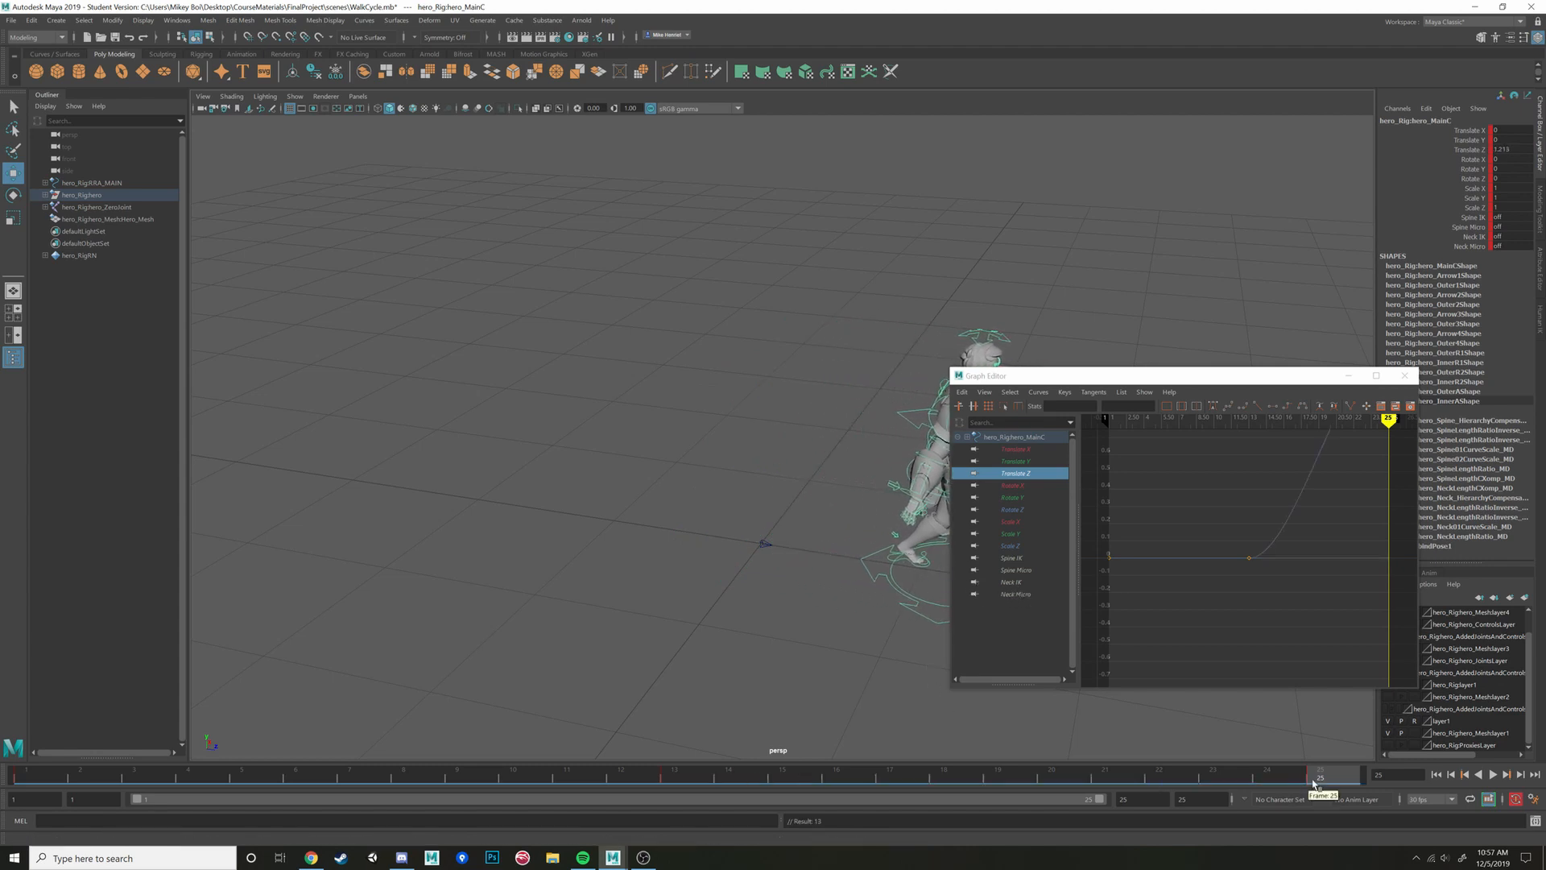
# Scrub back to frame 1 and briefly play the walk to check the main control's forward travel
pyautogui.moveTo(1319, 775); pyautogui.dragTo(133, 775)
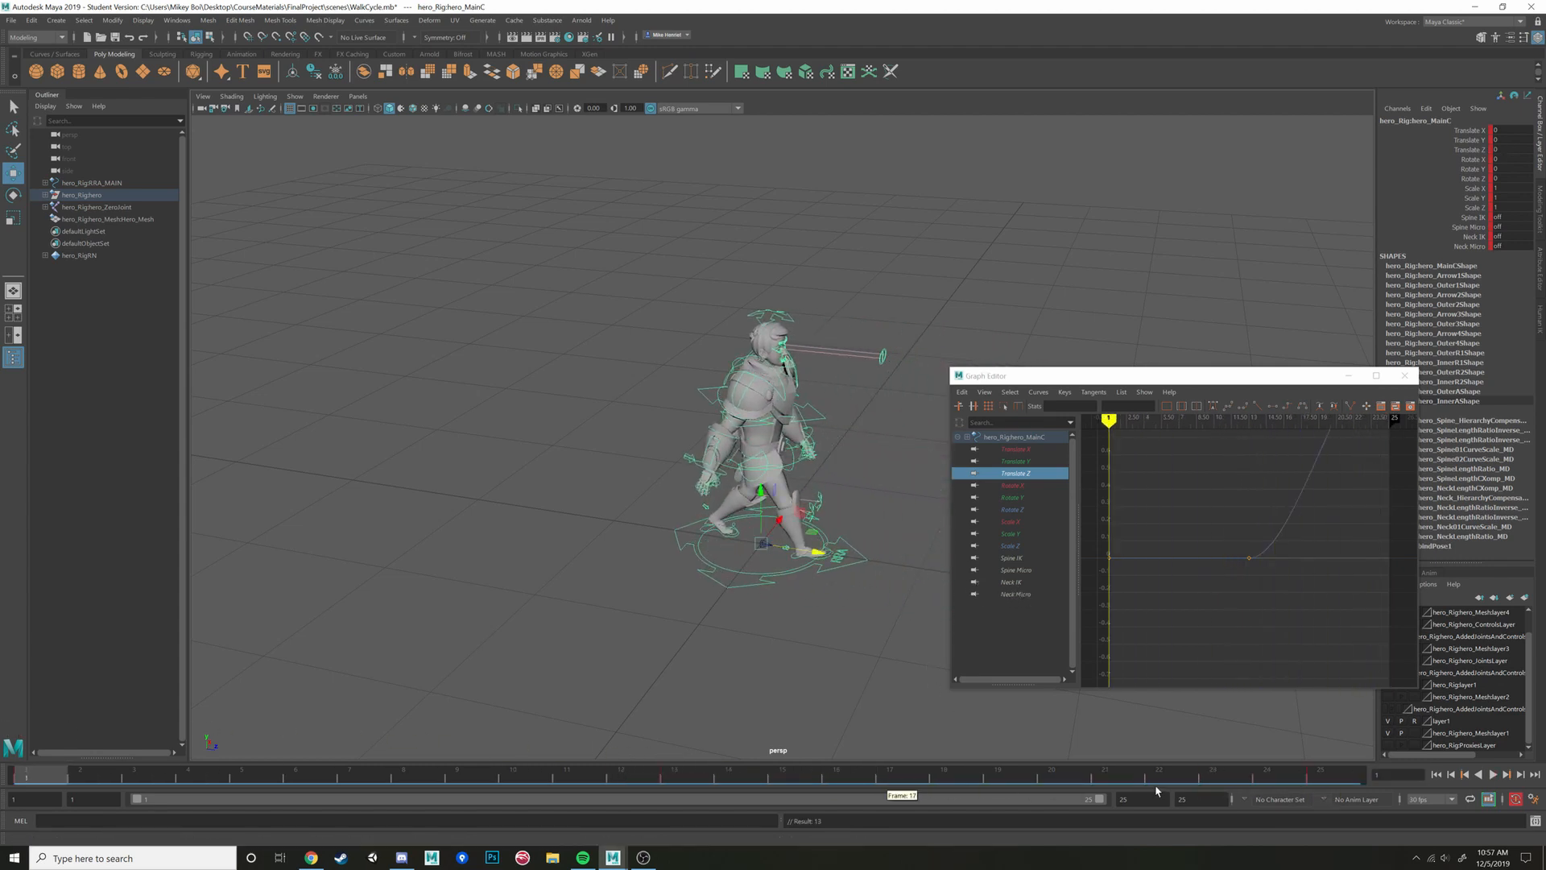
pyautogui.click(1497, 775)
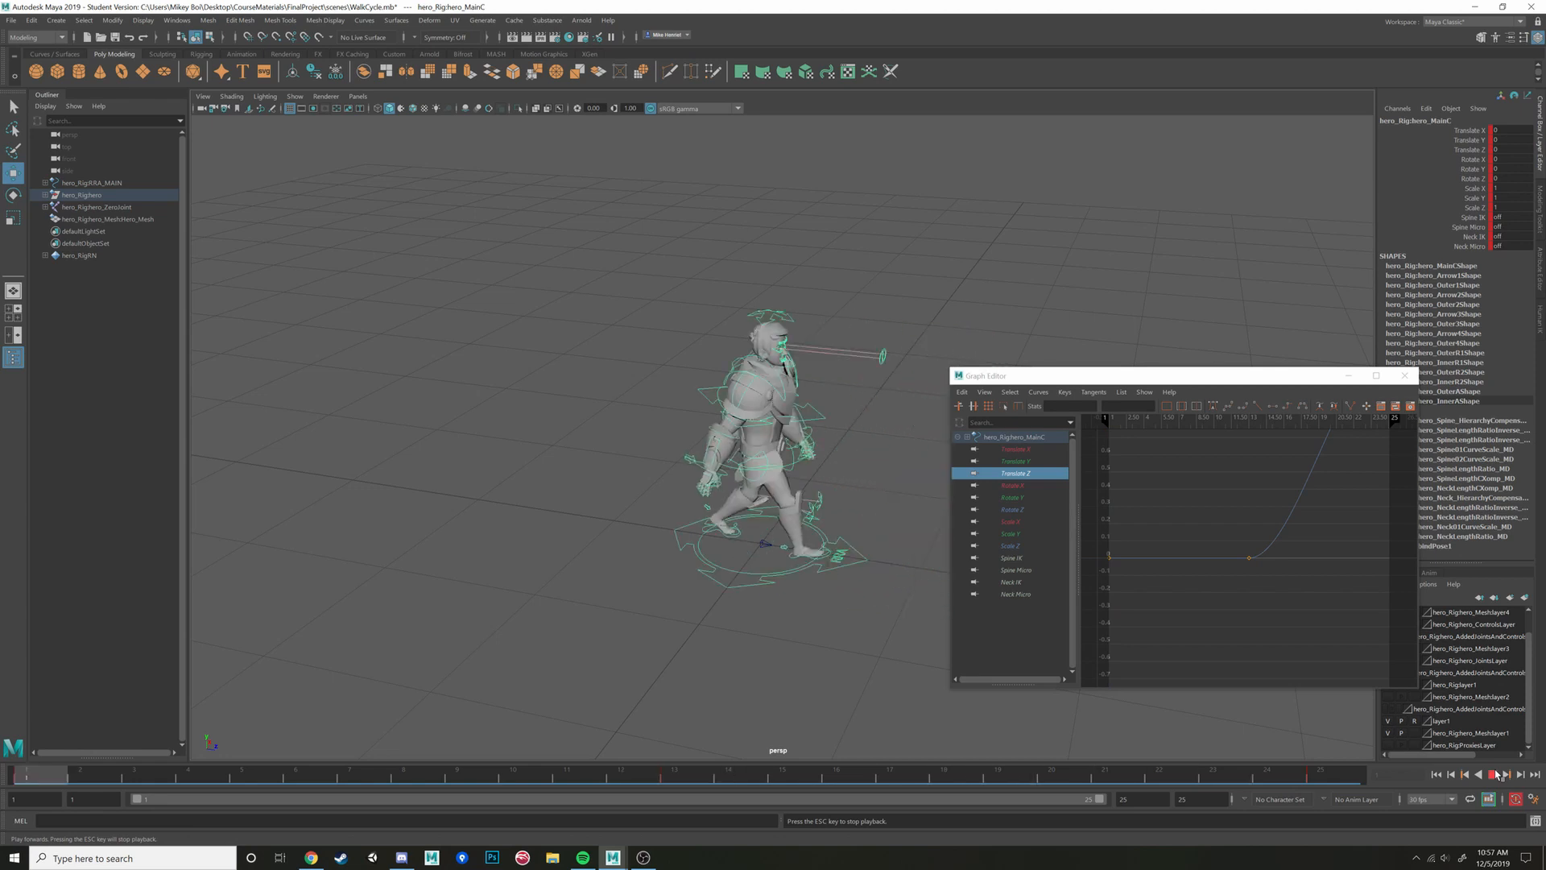
pyautogui.press('Escape')
# Isolate the main control's Translate Z curve in the Graph Editor and delete its frame 13 key
pyautogui.rightClick(670, 779)
pyautogui.click(671, 779)
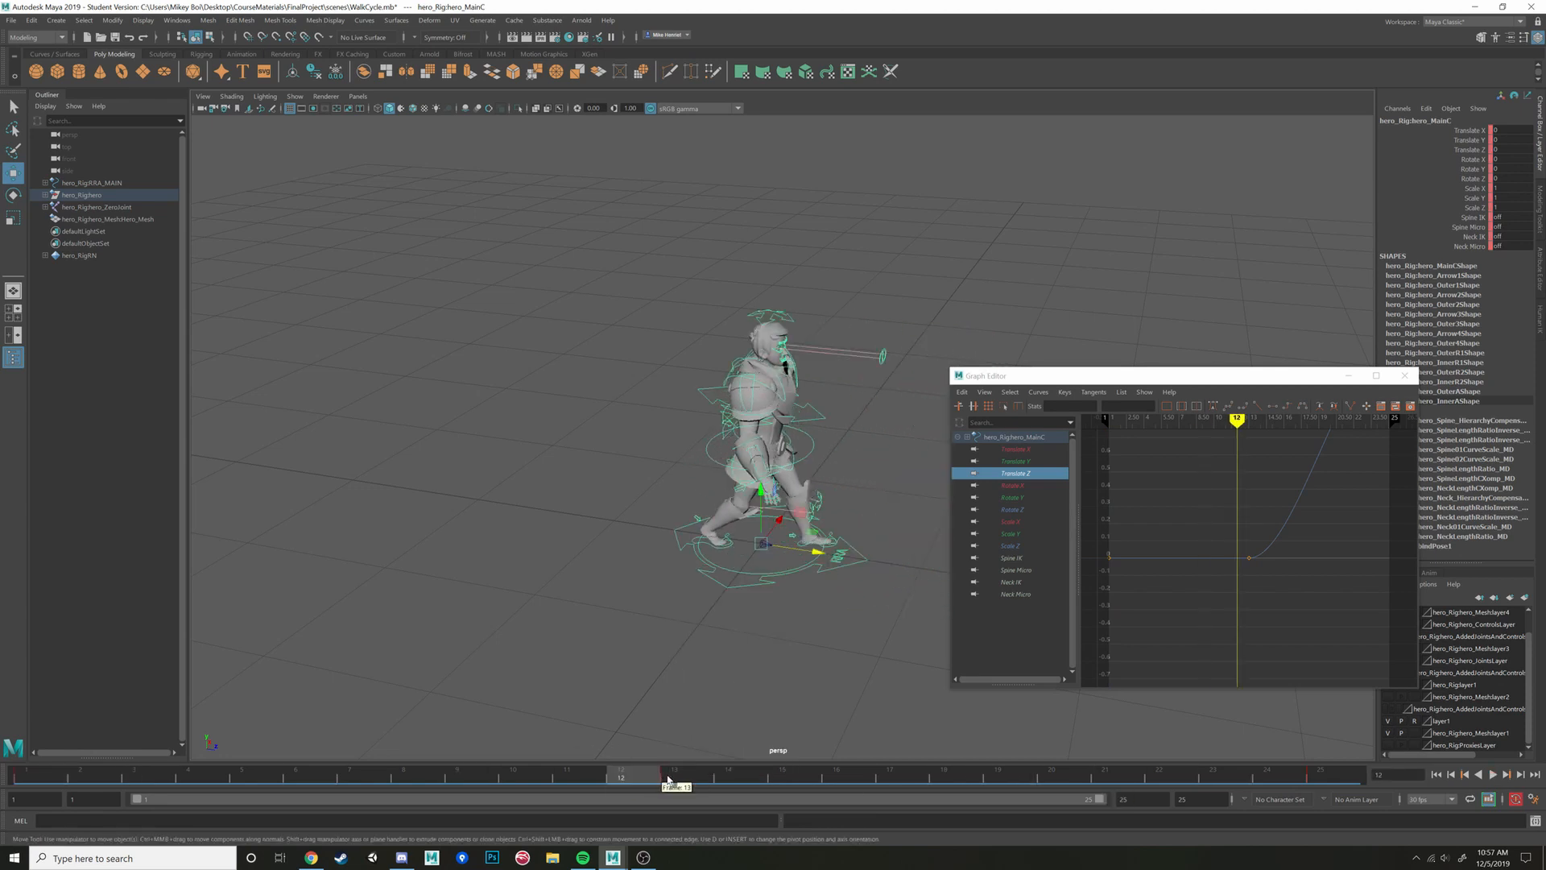
pyautogui.click(1018, 449)
pyautogui.click(1019, 473)
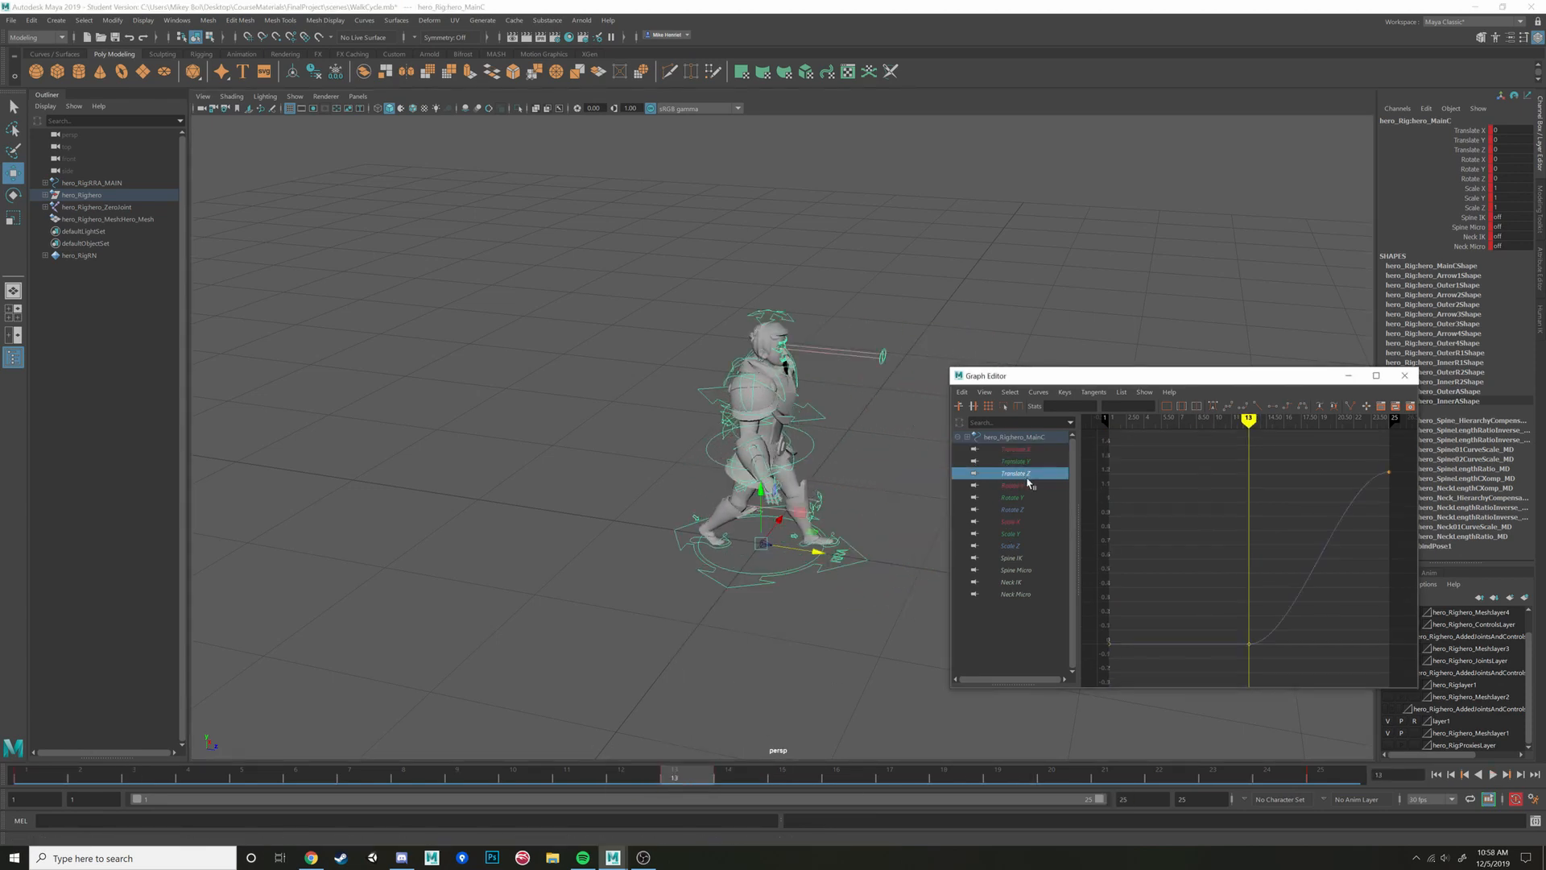
pyautogui.press('f')
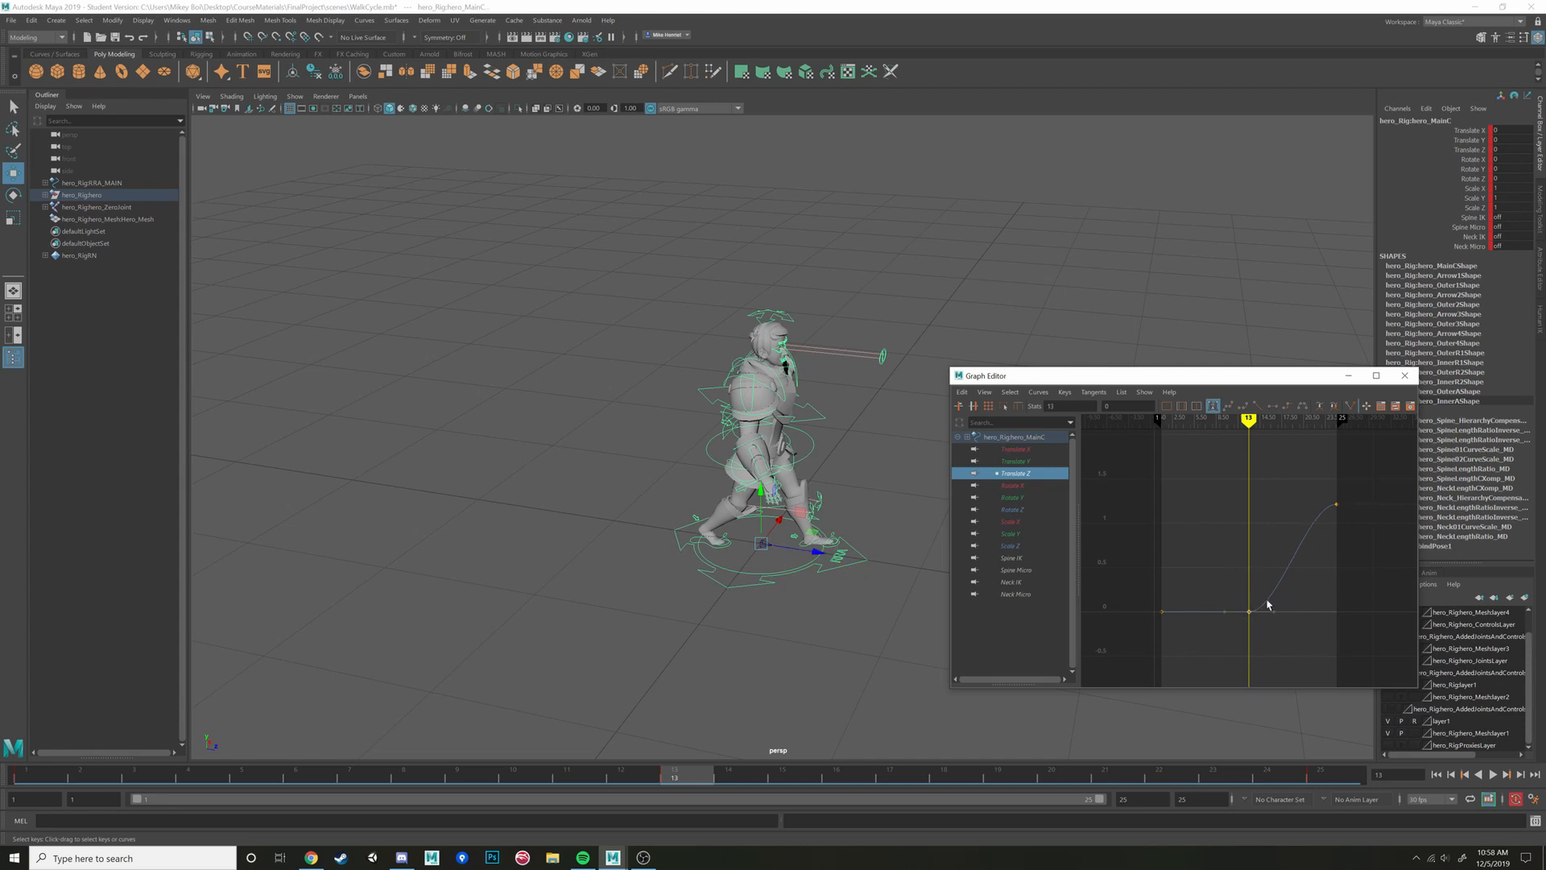
pyautogui.click(1007, 461)
pyautogui.click(1018, 485)
pyautogui.click(1020, 475)
pyautogui.press('Delete')
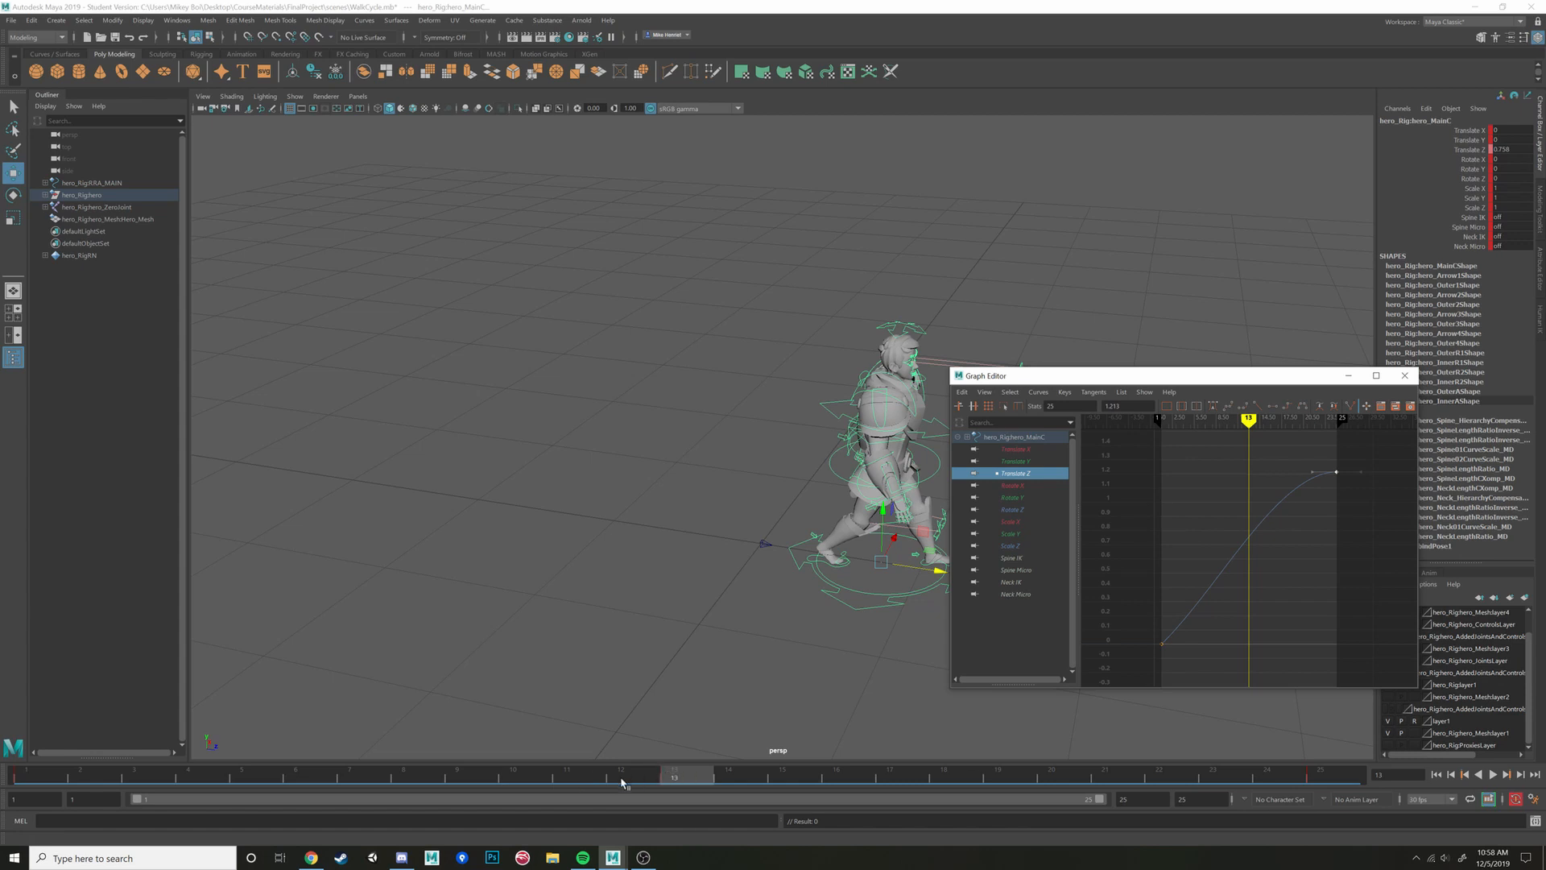
# Play the walk, make the main control's Translate Z curve linear and move the Graph Editor clear of the character
pyautogui.click(1492, 774)
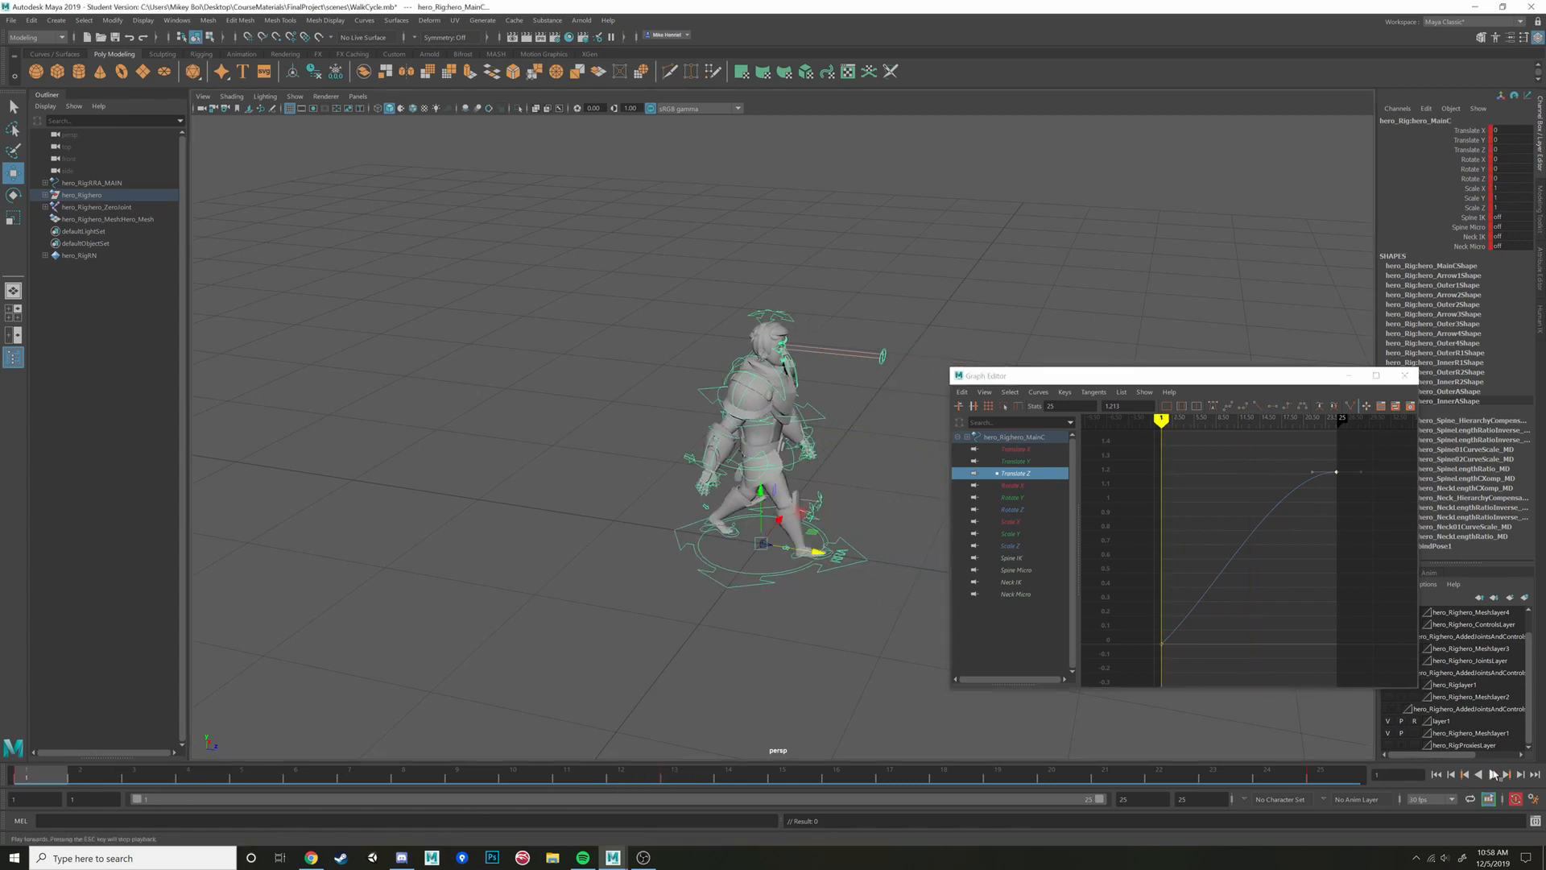
pyautogui.moveTo(1157, 376); pyautogui.dragTo(1104, 318)
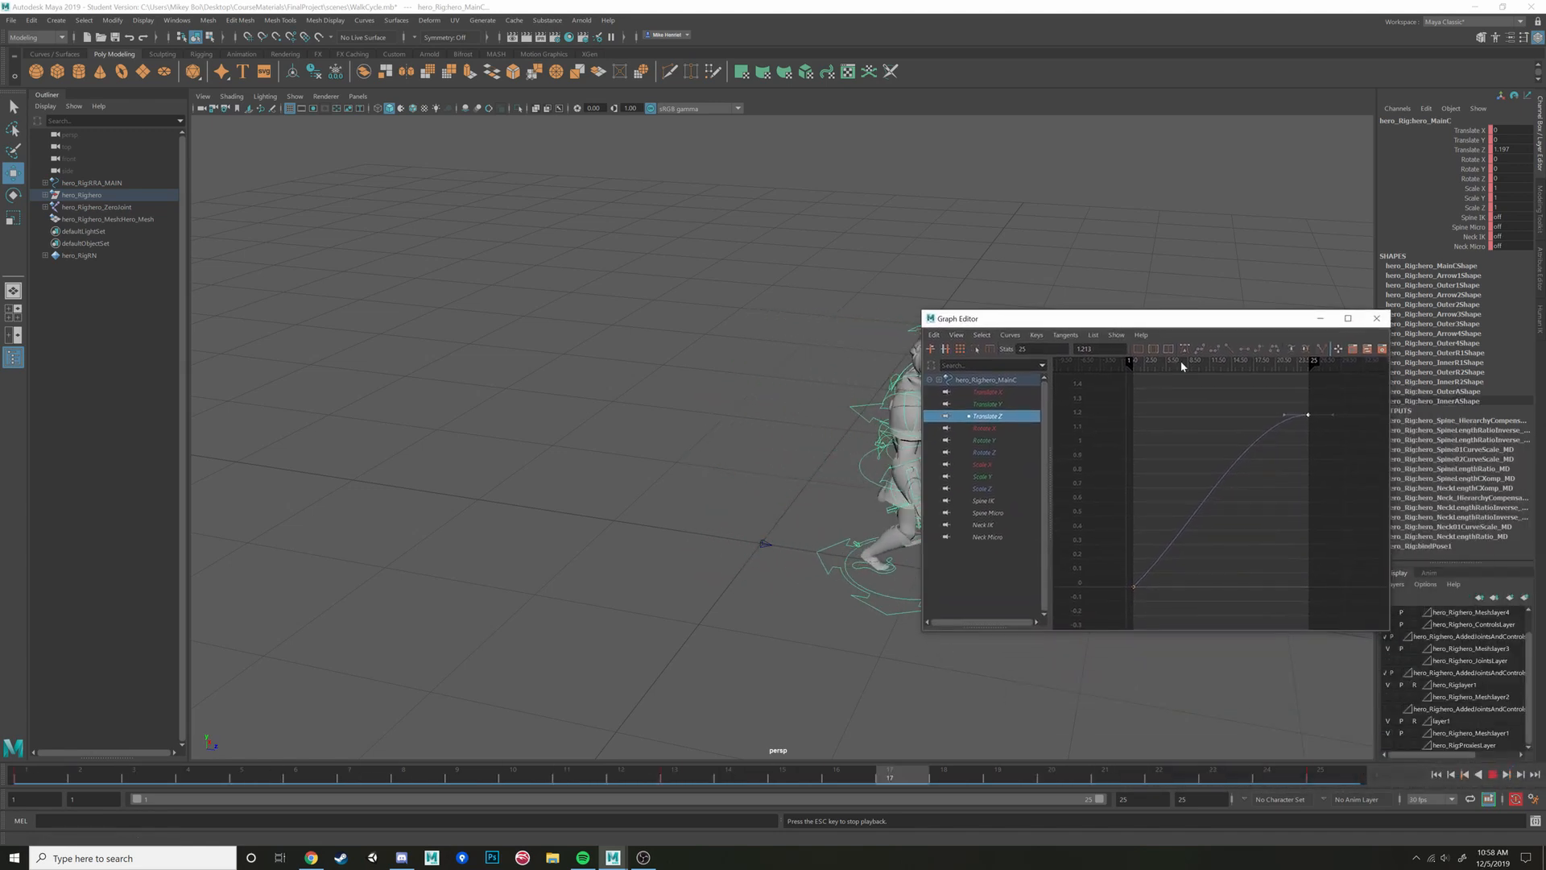
pyautogui.click(1228, 351)
pyautogui.moveTo(1224, 337); pyautogui.dragTo(540, 166)
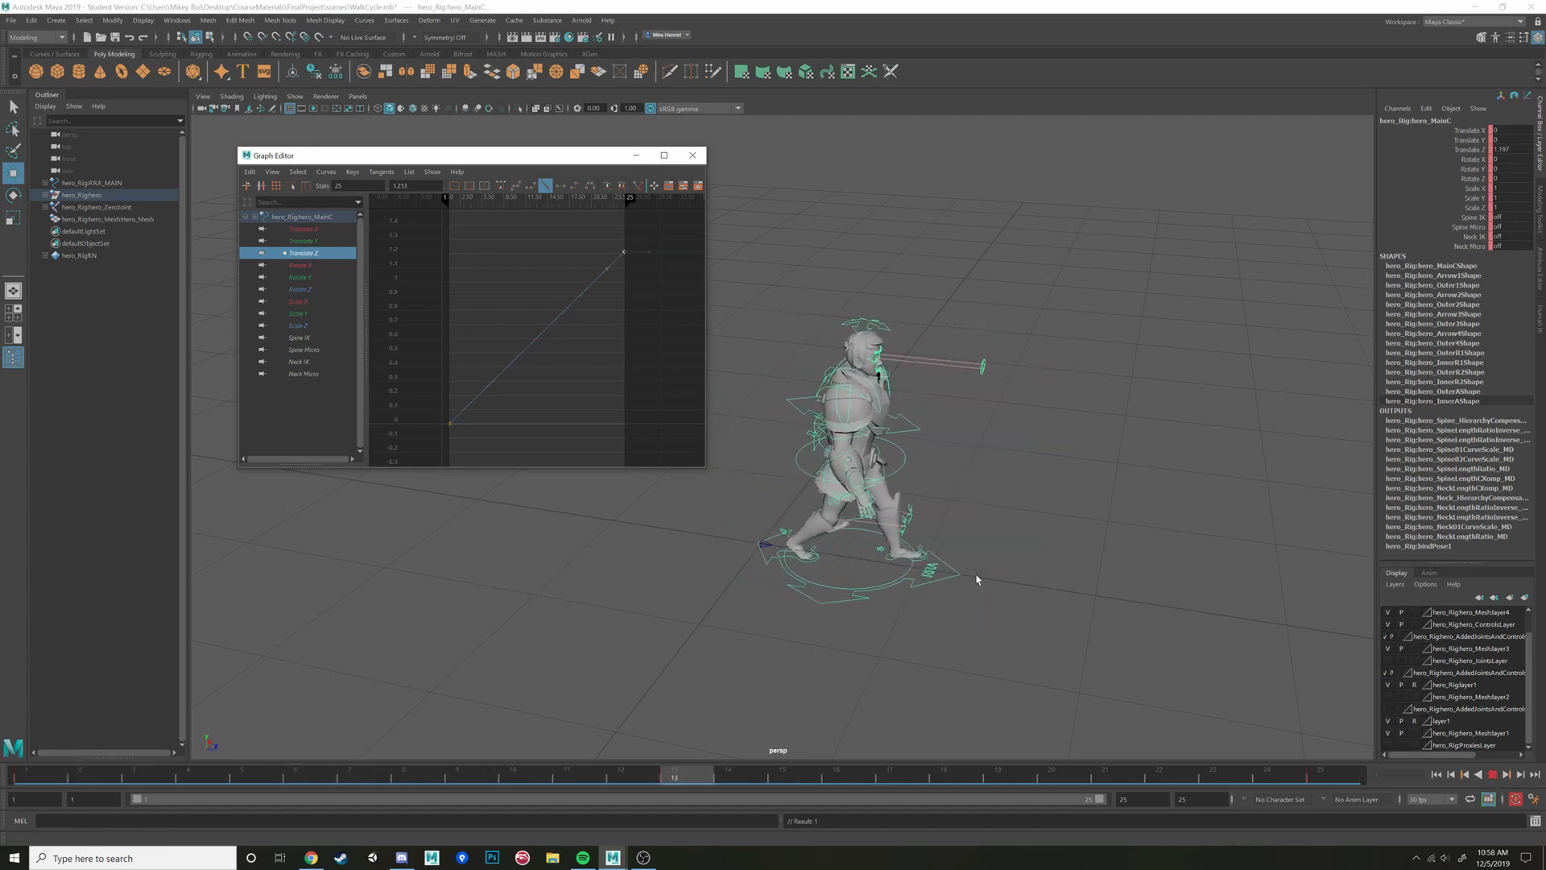
# Stop playback and scrub between frames 16 and 23 to check the planted foot against the forward travel
pyautogui.click(1491, 780)
pyautogui.moveTo(944, 777); pyautogui.dragTo(890, 777)
pyautogui.moveTo(922, 722); pyautogui.dragTo(838, 711)
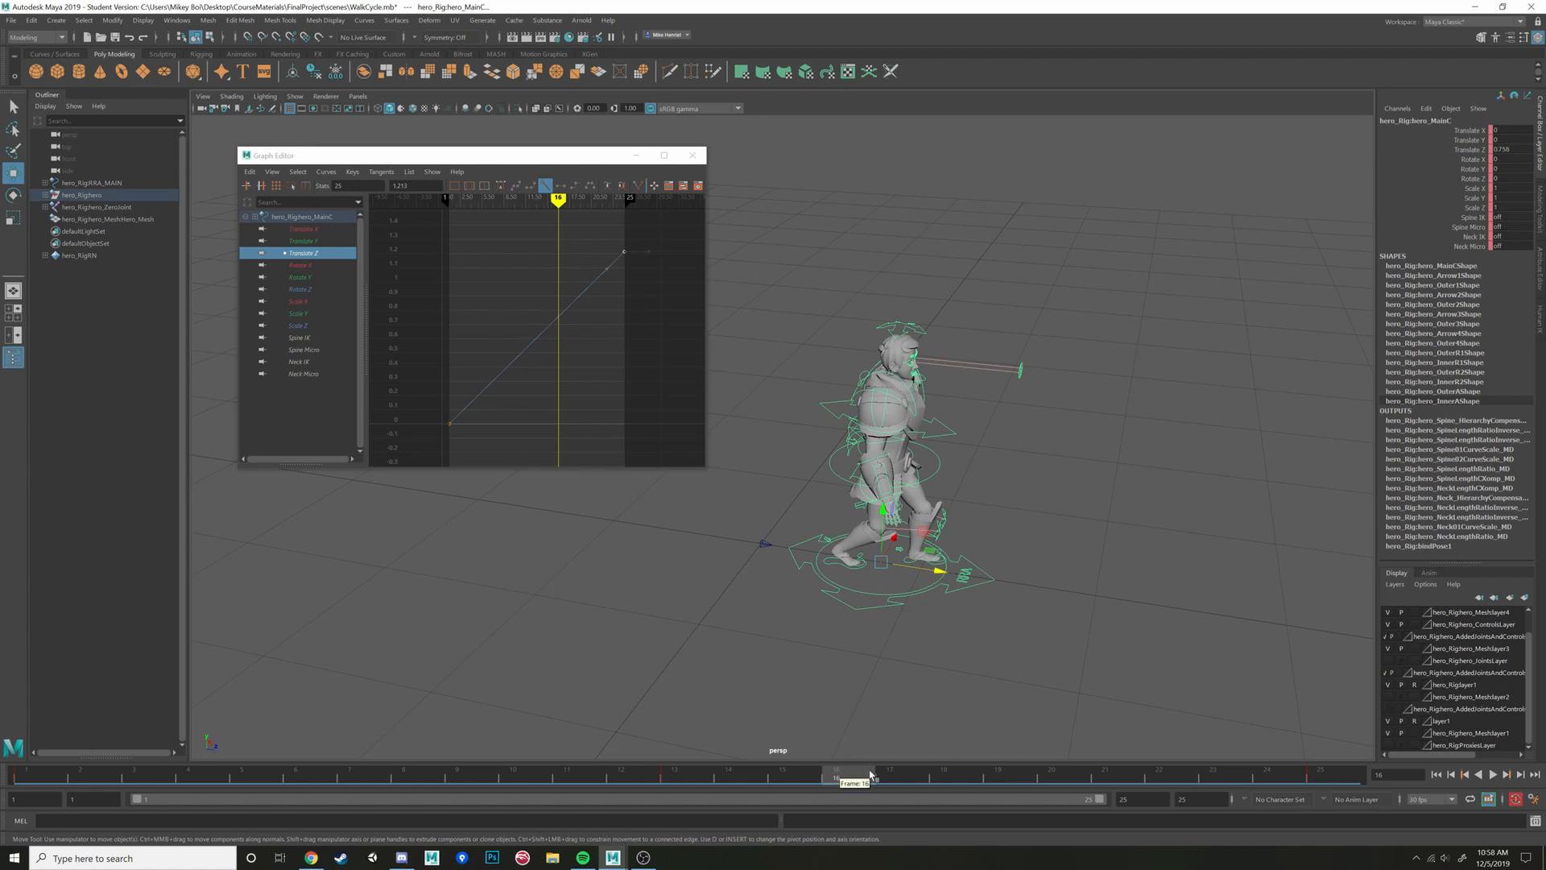
pyautogui.moveTo(871, 775); pyautogui.dragTo(1222, 805)
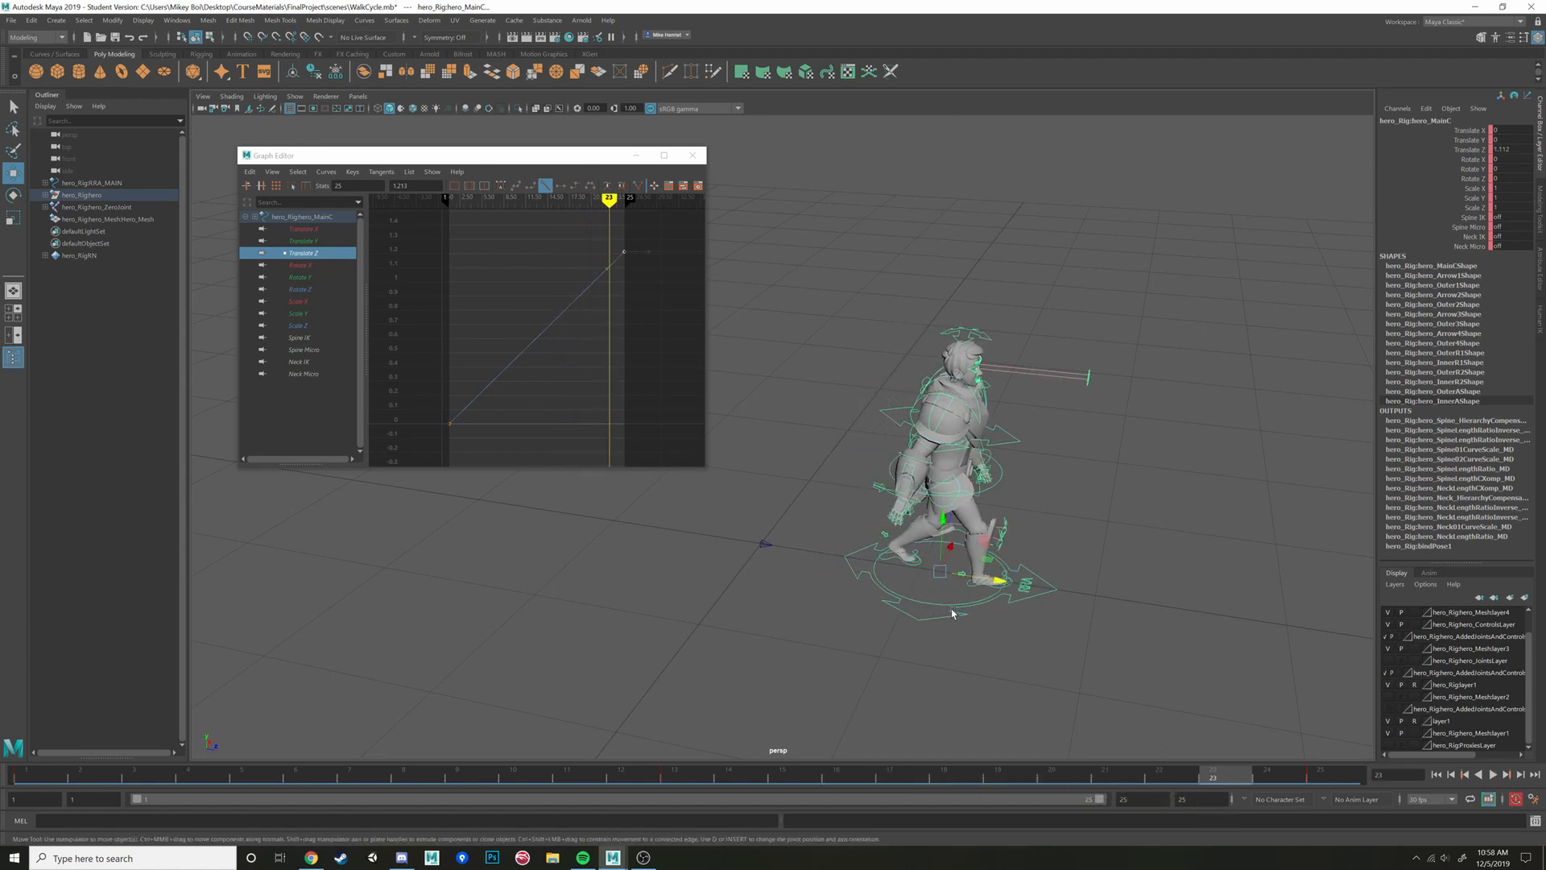
pyautogui.click(655, 310)
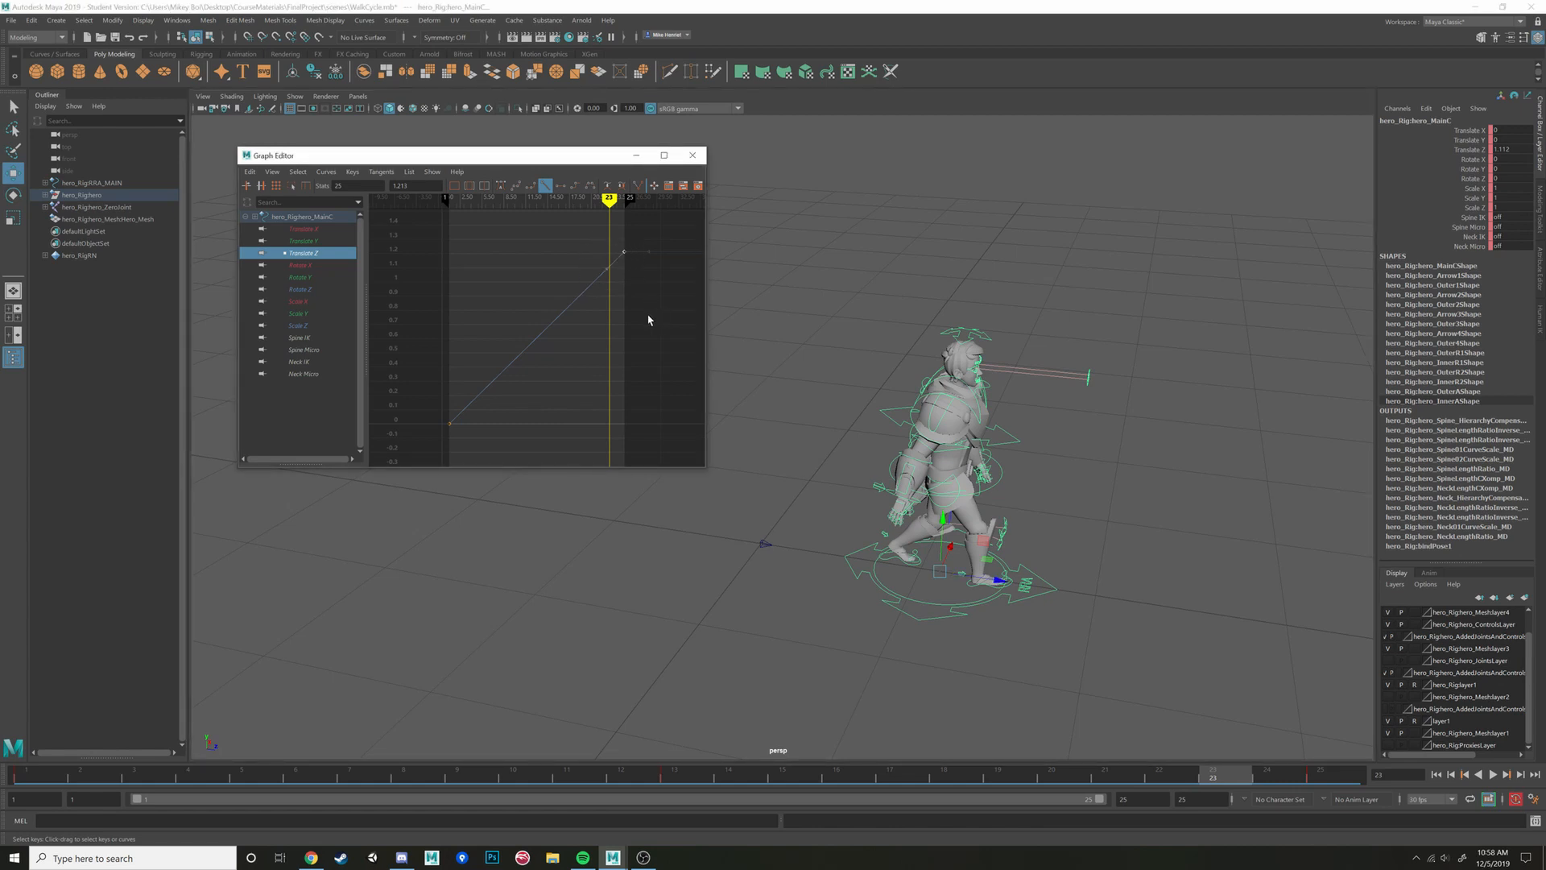
# Raise the main control's Translate Z key at frame 25 to about 1.445 and replay the walk to check the foot sliding
pyautogui.scroll(-3, 647, 315)
pyautogui.keyDown('alt'); pyautogui.moveTo(638, 326); pyautogui.dragTo(604, 408, button='middle'); pyautogui.keyUp('alt')
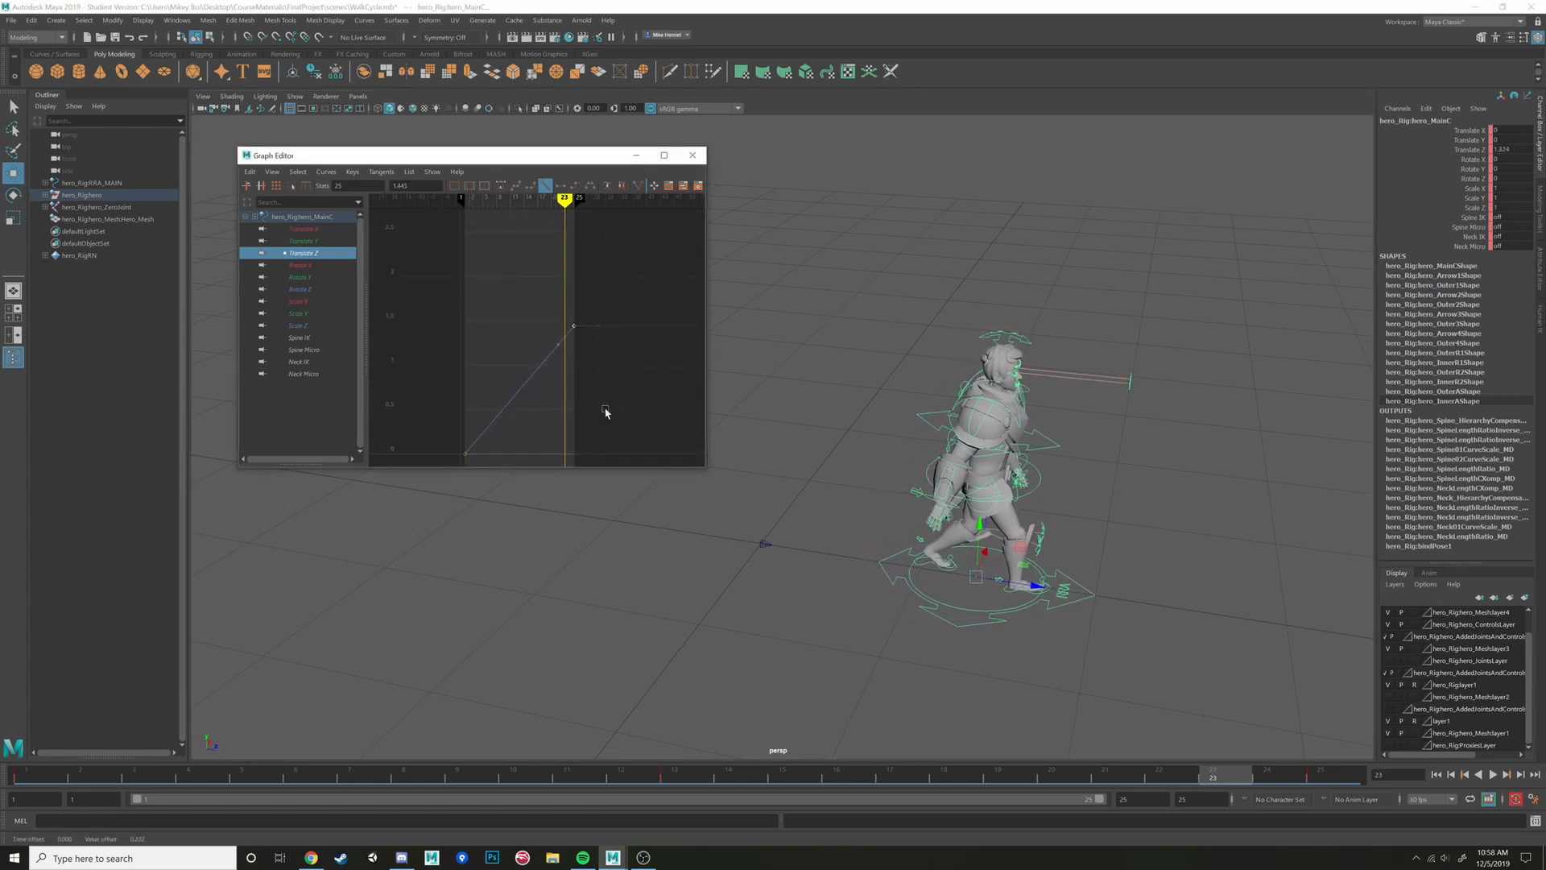
pyautogui.moveTo(1224, 776); pyautogui.dragTo(710, 737)
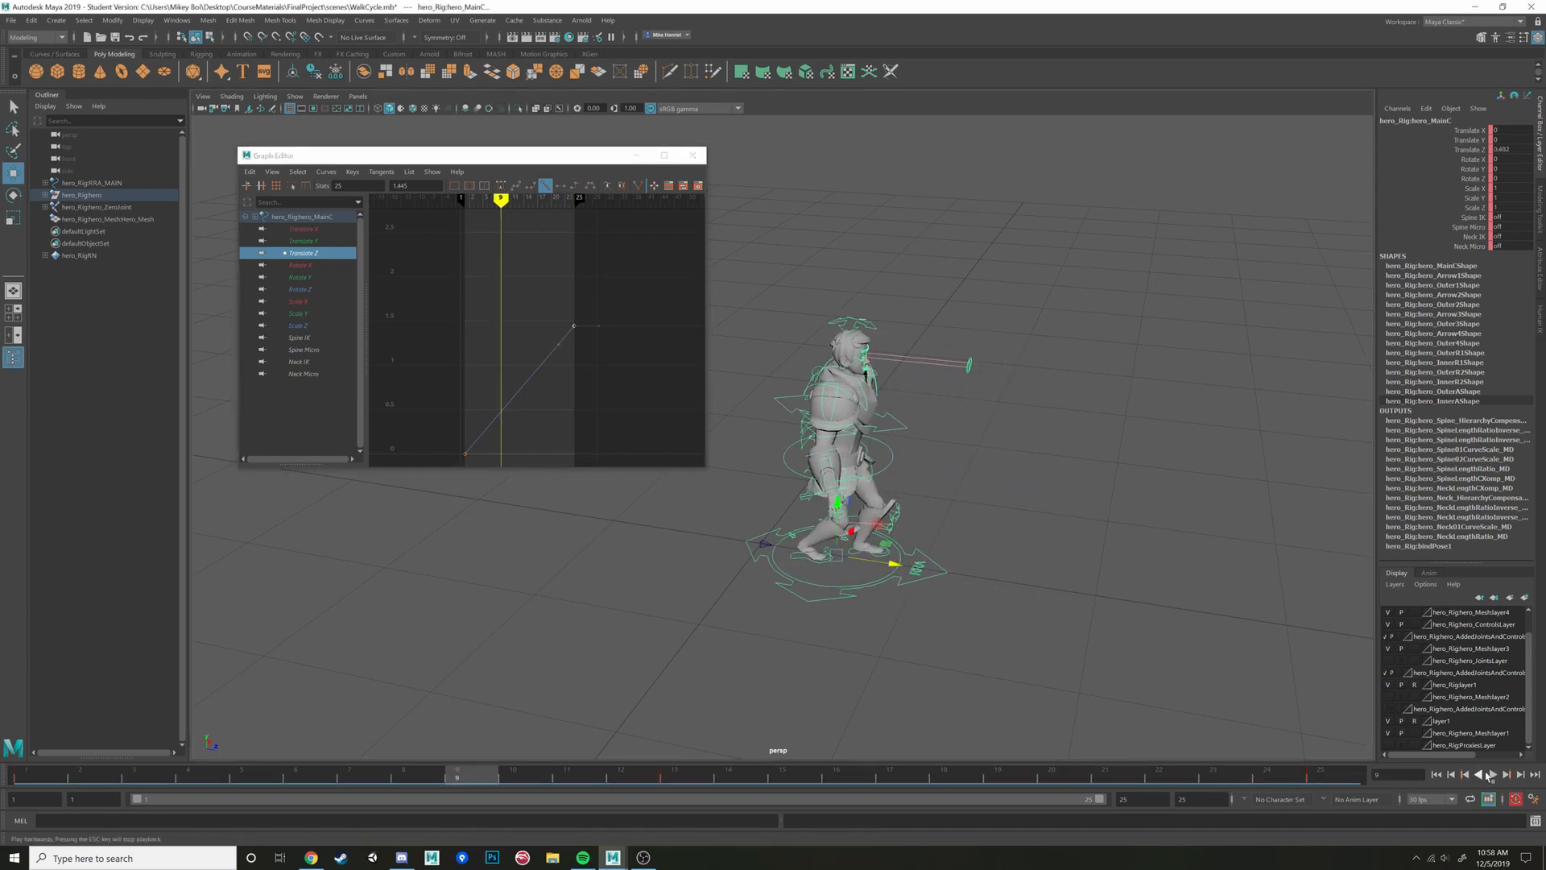
pyautogui.click(1492, 774)
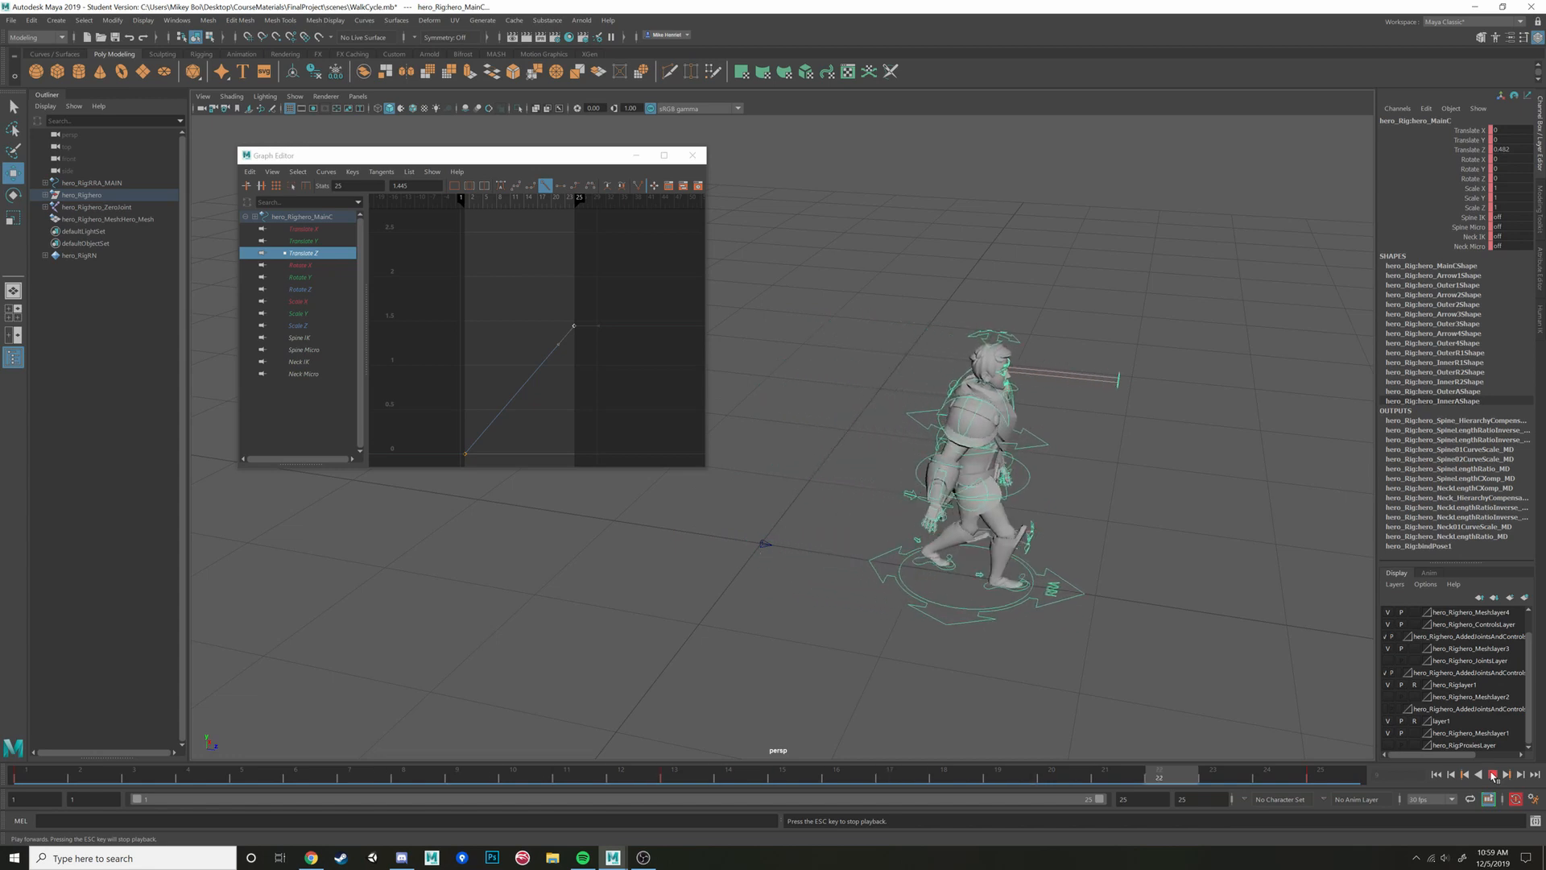
pyautogui.click(1494, 775)
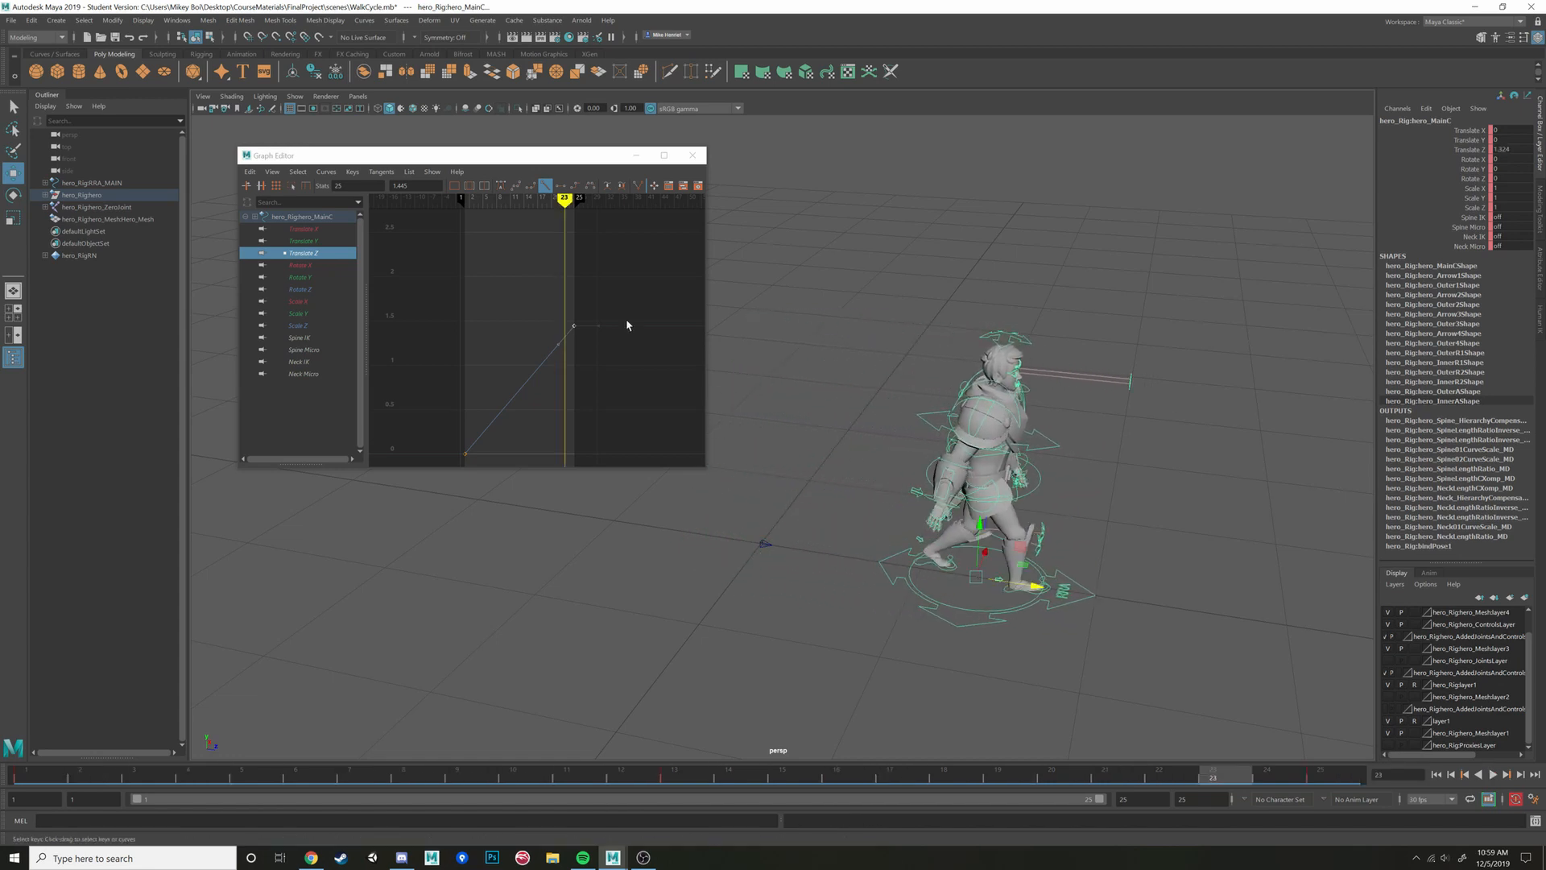
# Raise the frame 25 Translate Z key to about 1.79 and play the walk again
pyautogui.moveTo(570, 372); pyautogui.dragTo(570, 341, button='middle')
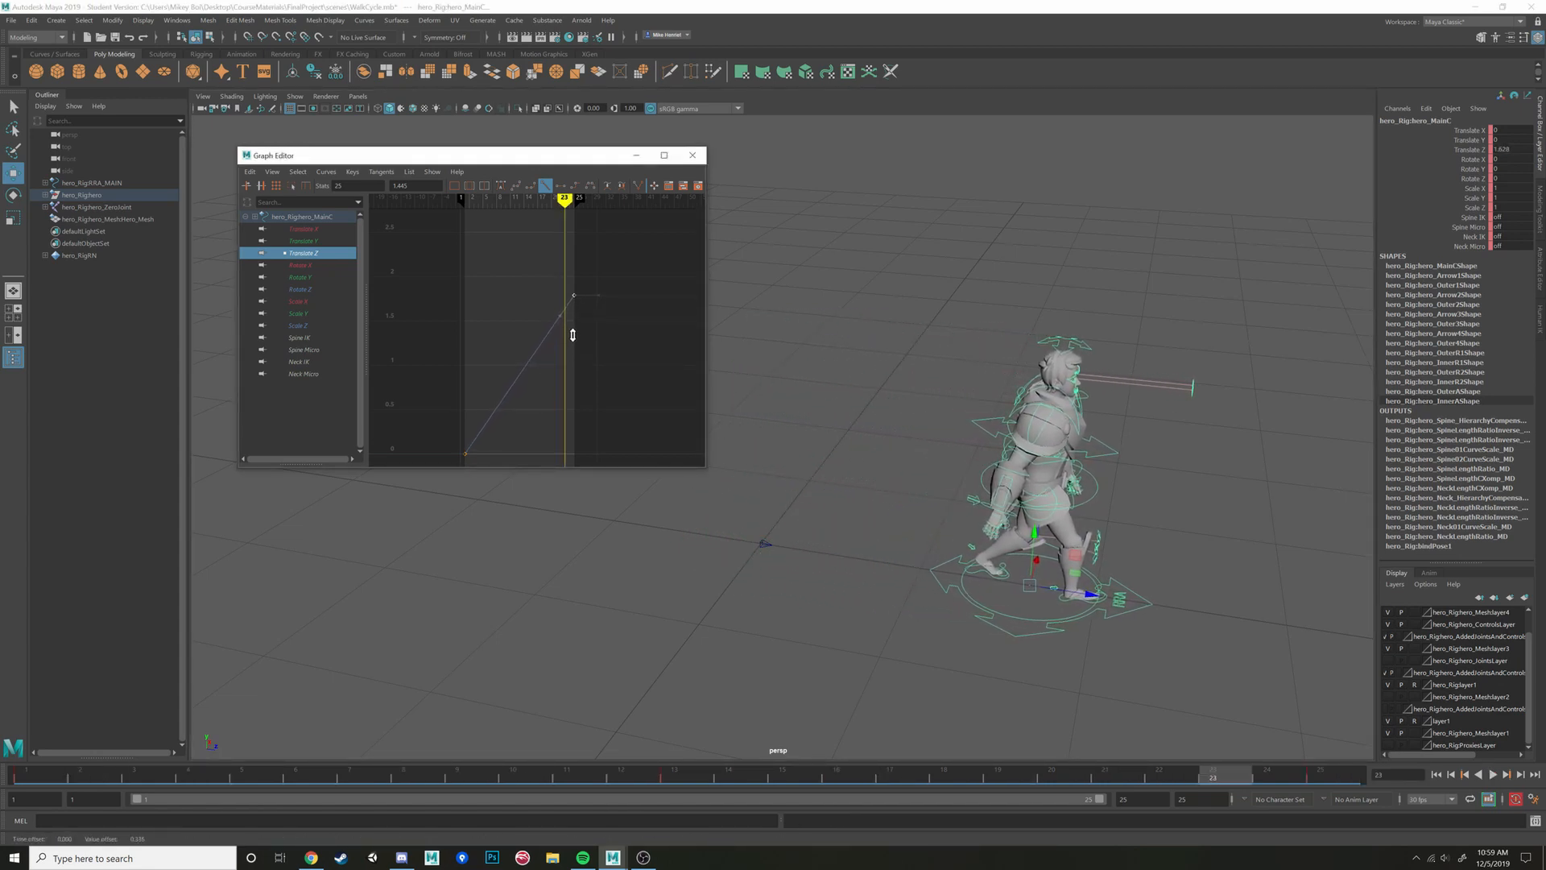
pyautogui.hotkey('alt', 'v')
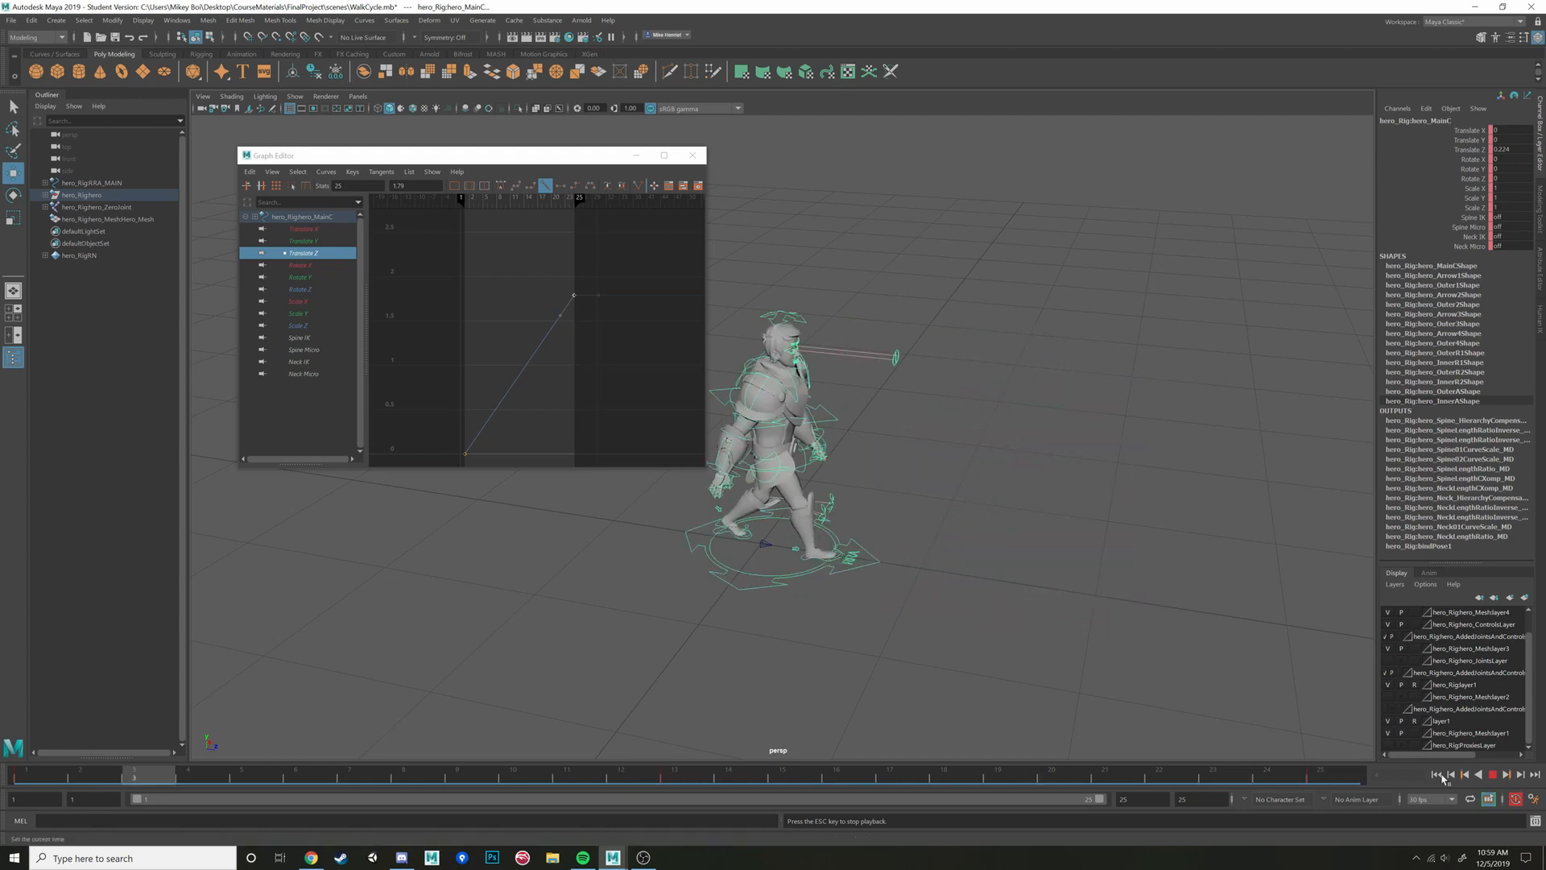
pyautogui.press('Escape')
pyautogui.hotkey('alt', 'v')
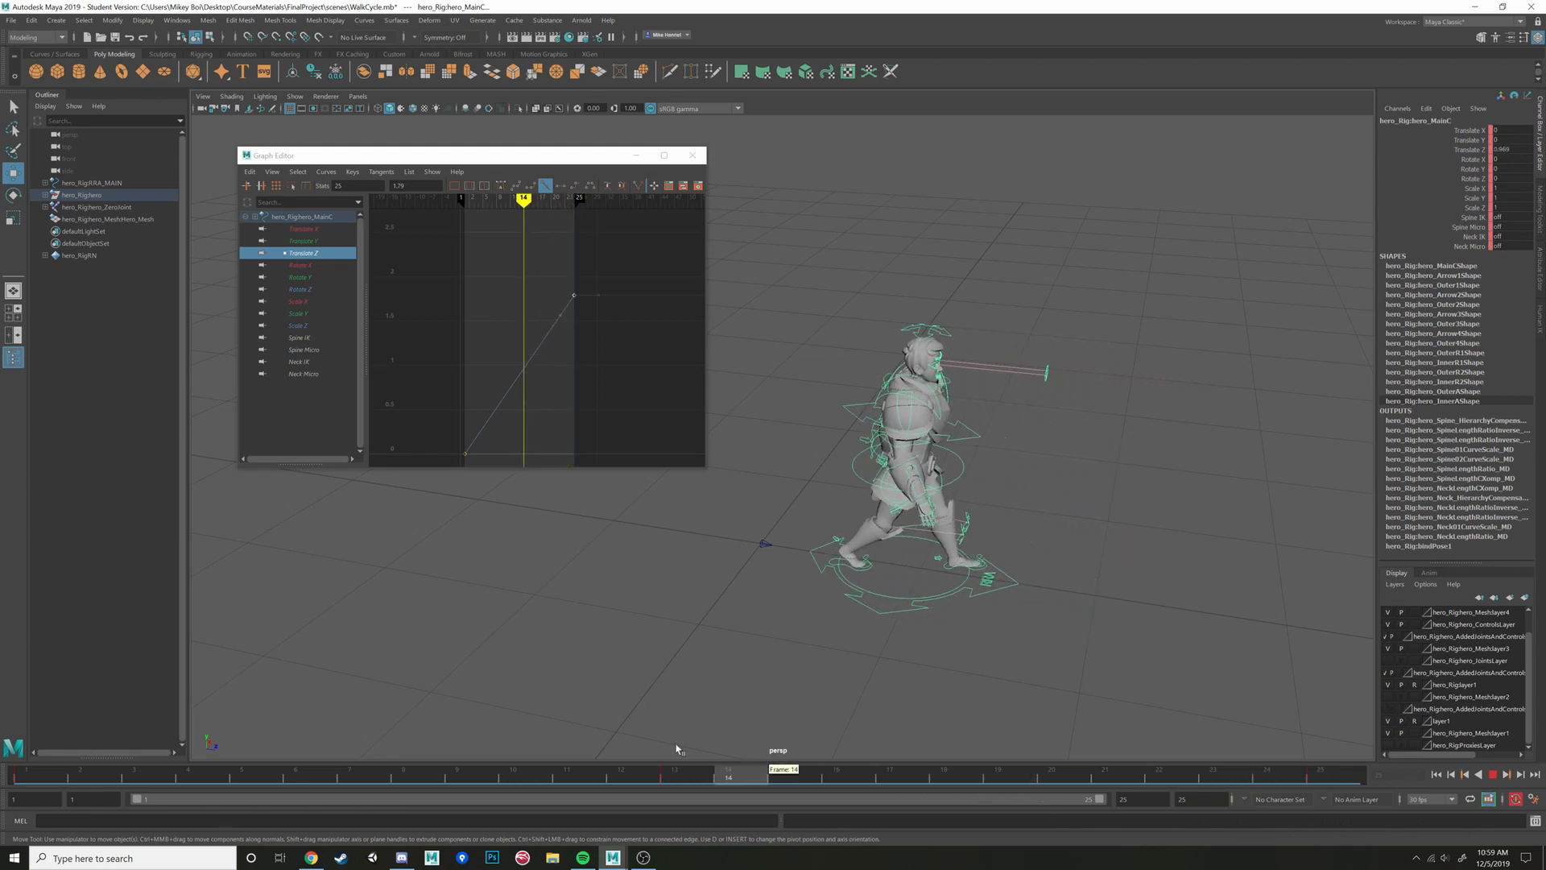
# Lower the frame 25 Translate Z key to about 1.717 and scrub the last frames to check the planted foot
pyautogui.moveTo(1369, 771); pyautogui.dragTo(1368, 770)
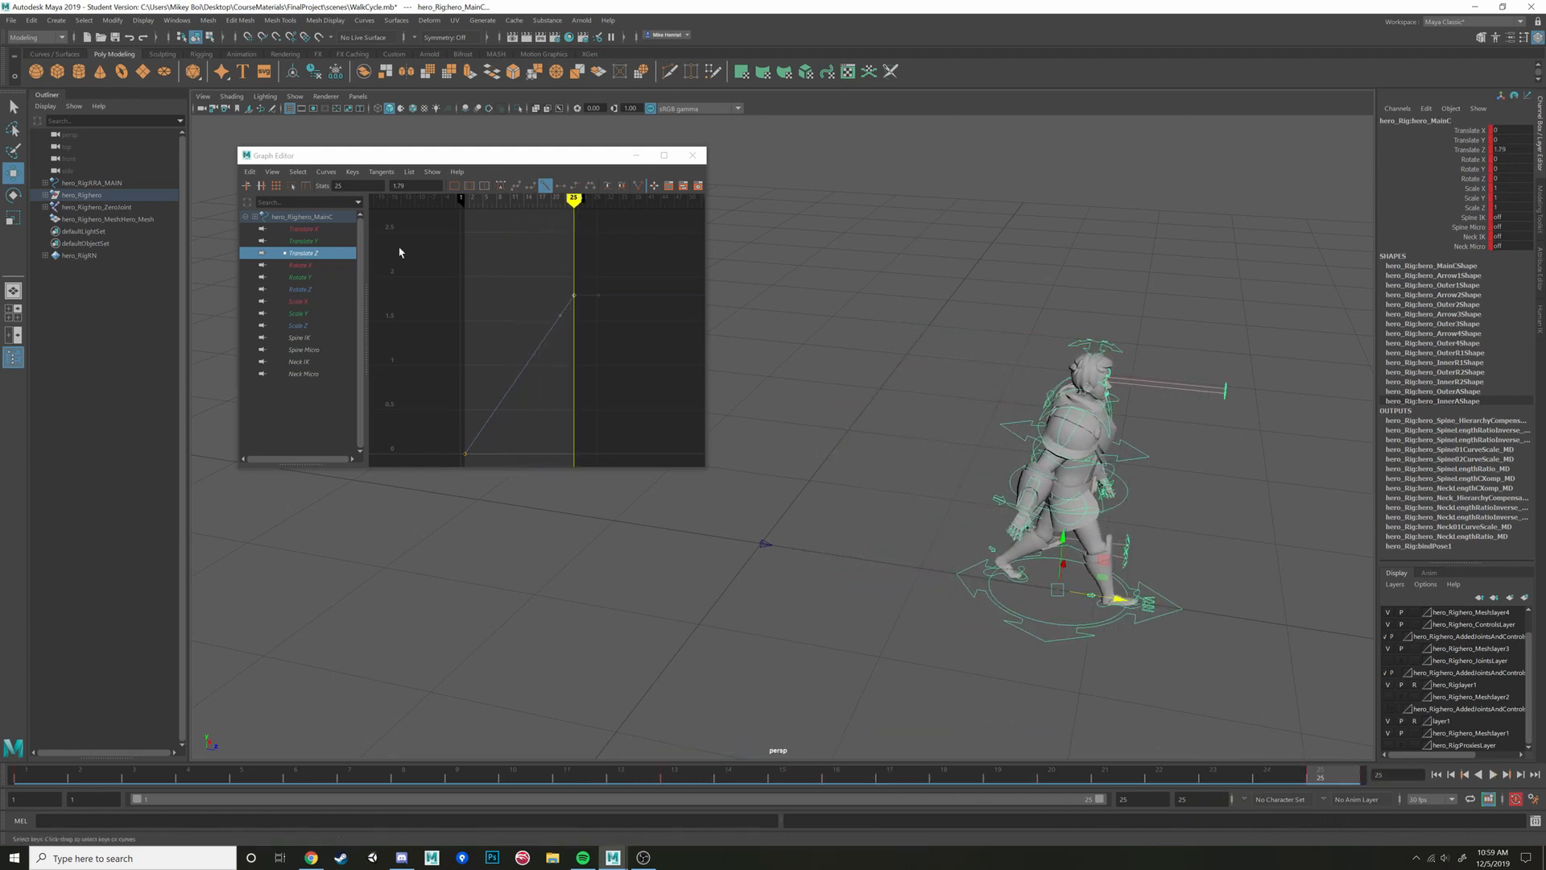
pyautogui.moveTo(574, 338); pyautogui.dragTo(570, 345, button='middle')
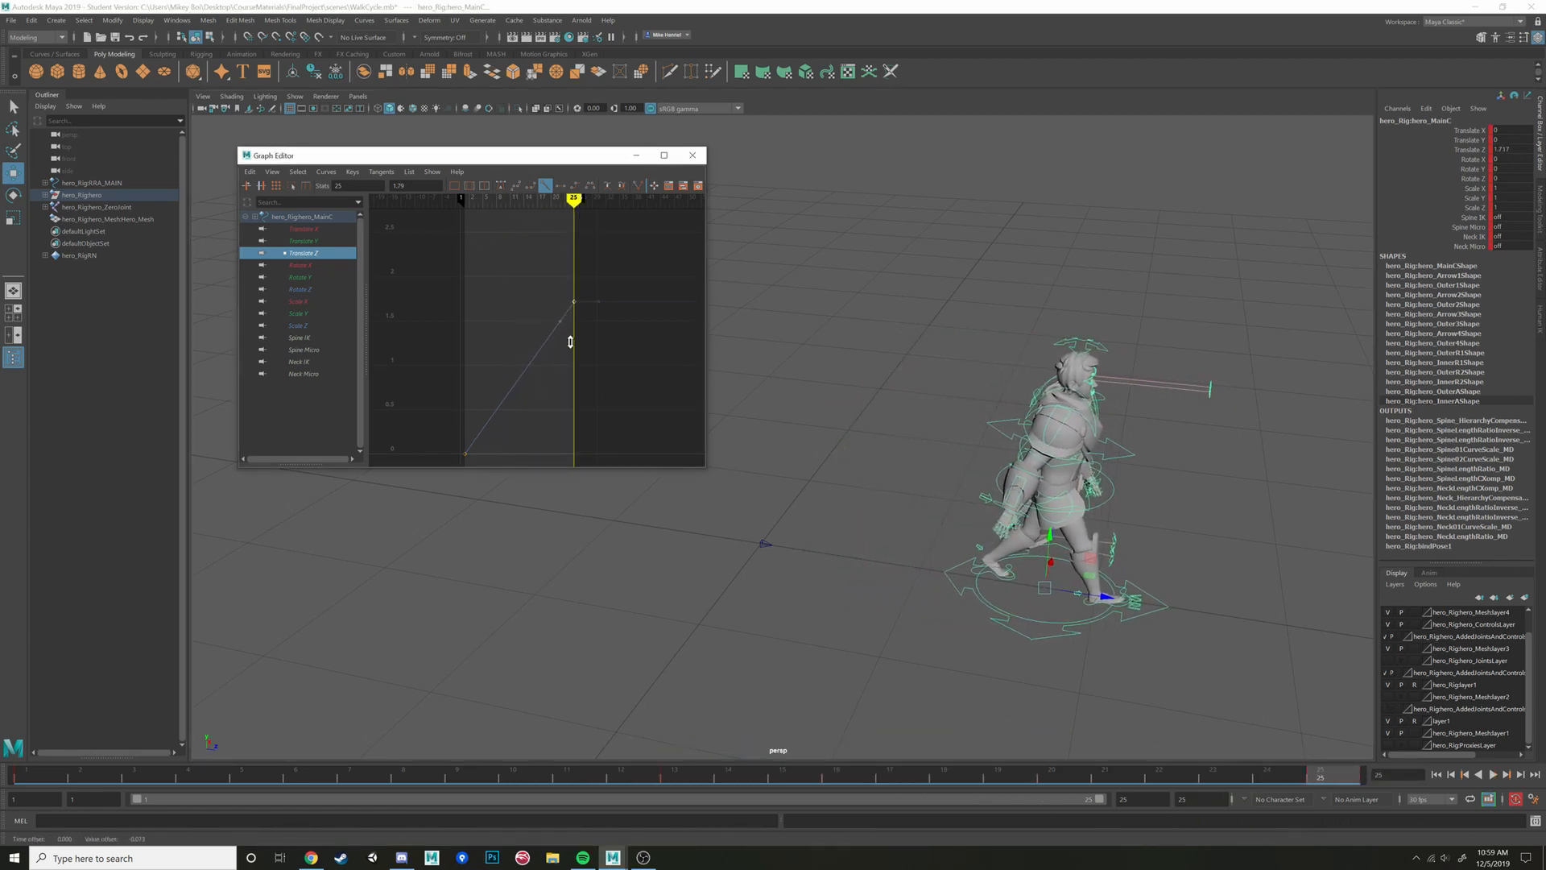
pyautogui.moveTo(1283, 781); pyautogui.dragTo(1240, 699)
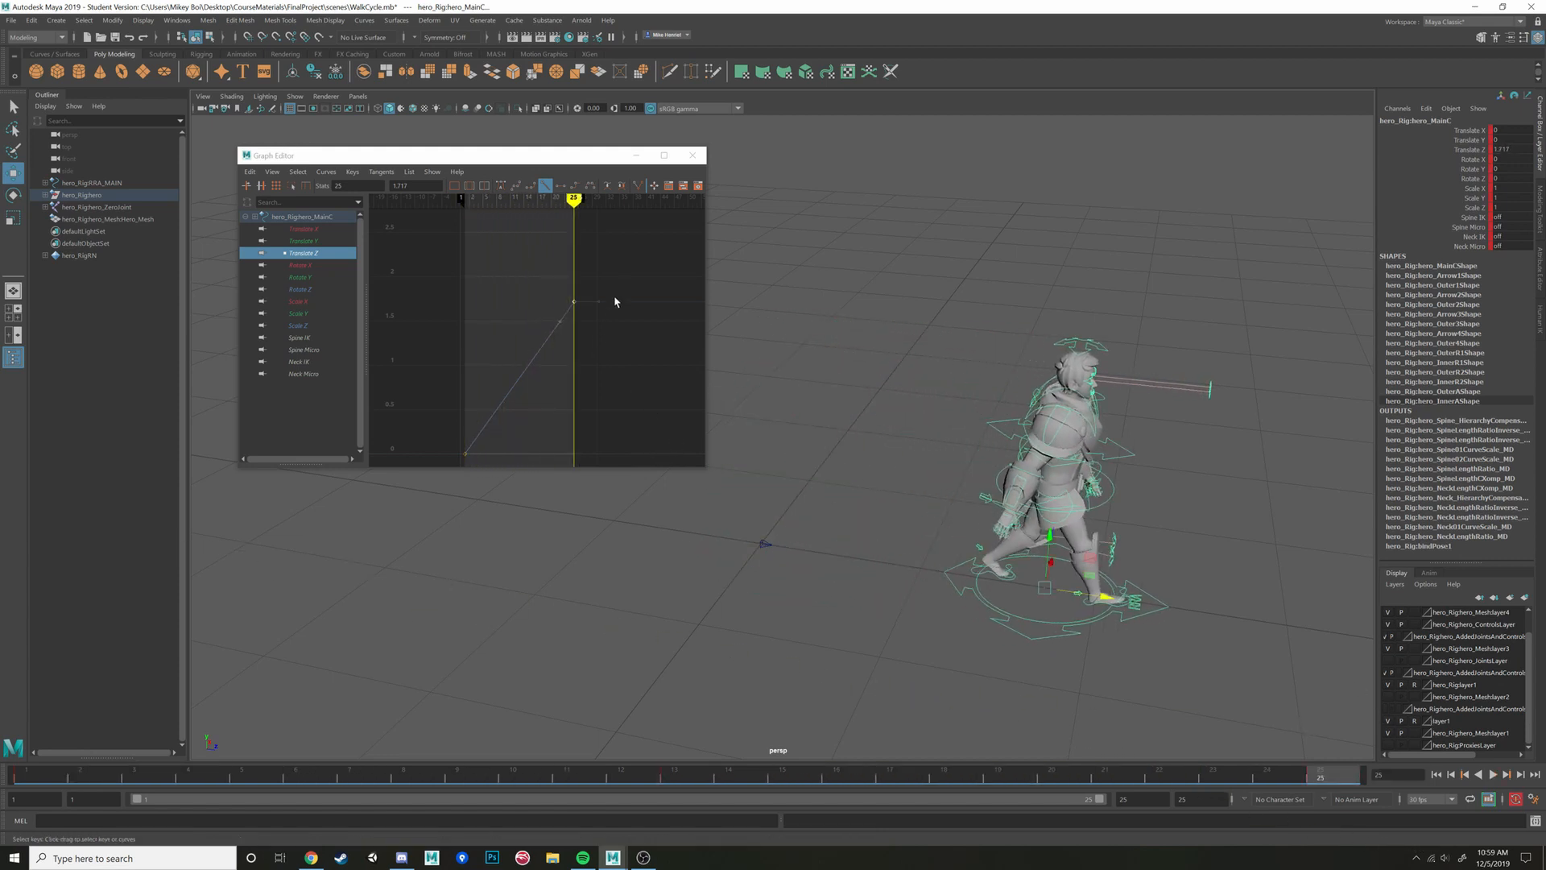
# Delete the main control's Translate Z key at frame 25 and move the Graph Editor away from the character
pyautogui.moveTo(612, 285); pyautogui.dragTo(565, 336)
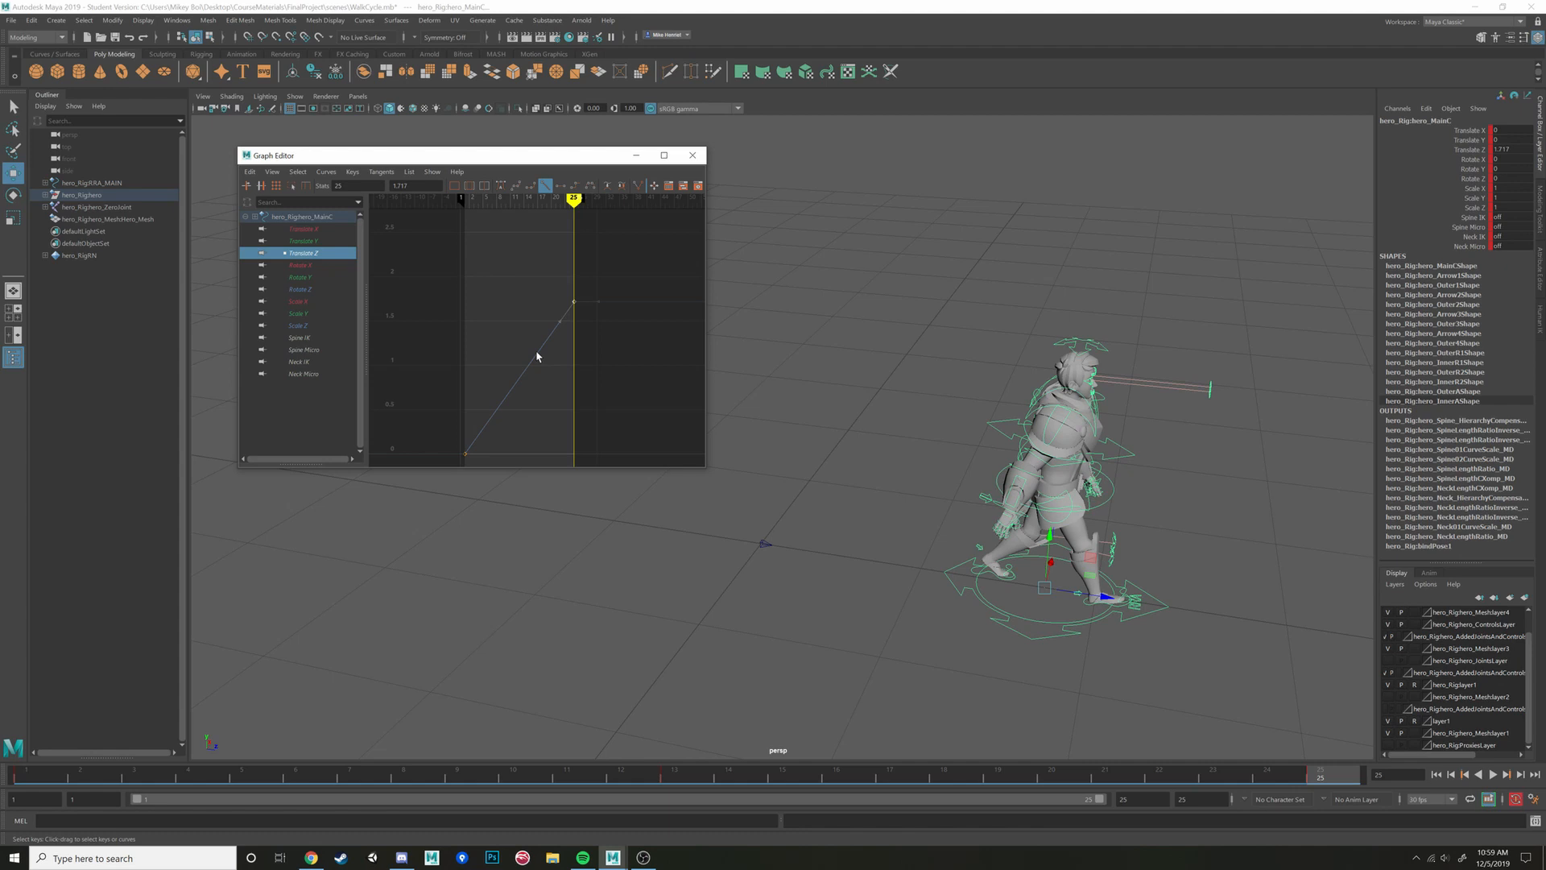
pyautogui.press('Delete')
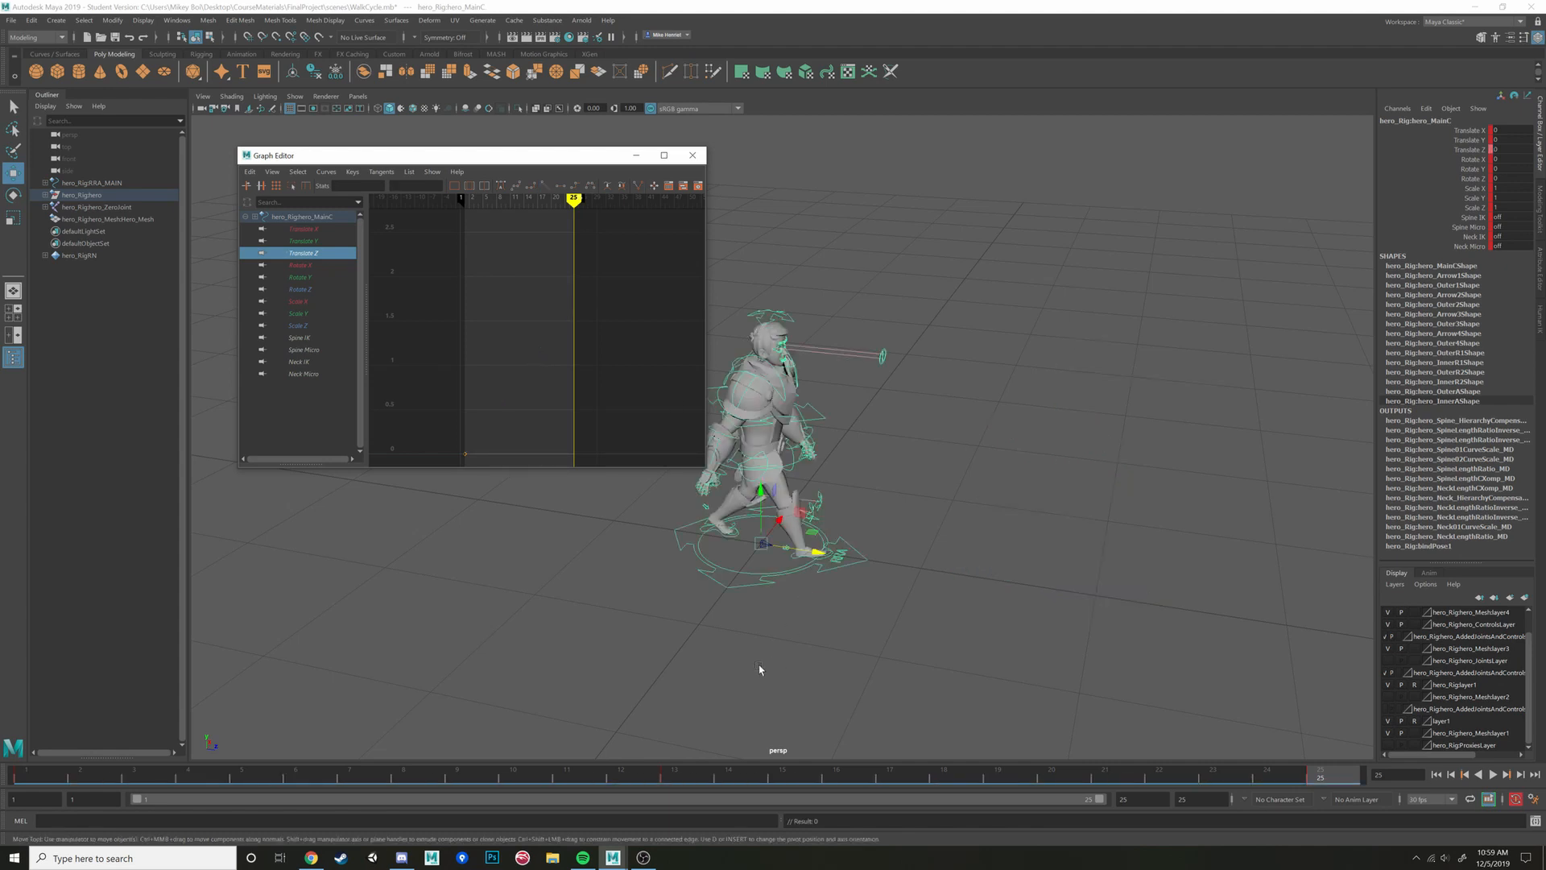
pyautogui.keyDown('alt'); pyautogui.moveTo(759, 670); pyautogui.dragTo(794, 653); pyautogui.keyUp('alt')
pyautogui.keyDown('alt'); pyautogui.moveTo(794, 653); pyautogui.dragTo(827, 628, button='middle'); pyautogui.keyUp('alt')
pyautogui.scroll(2, 832, 612)
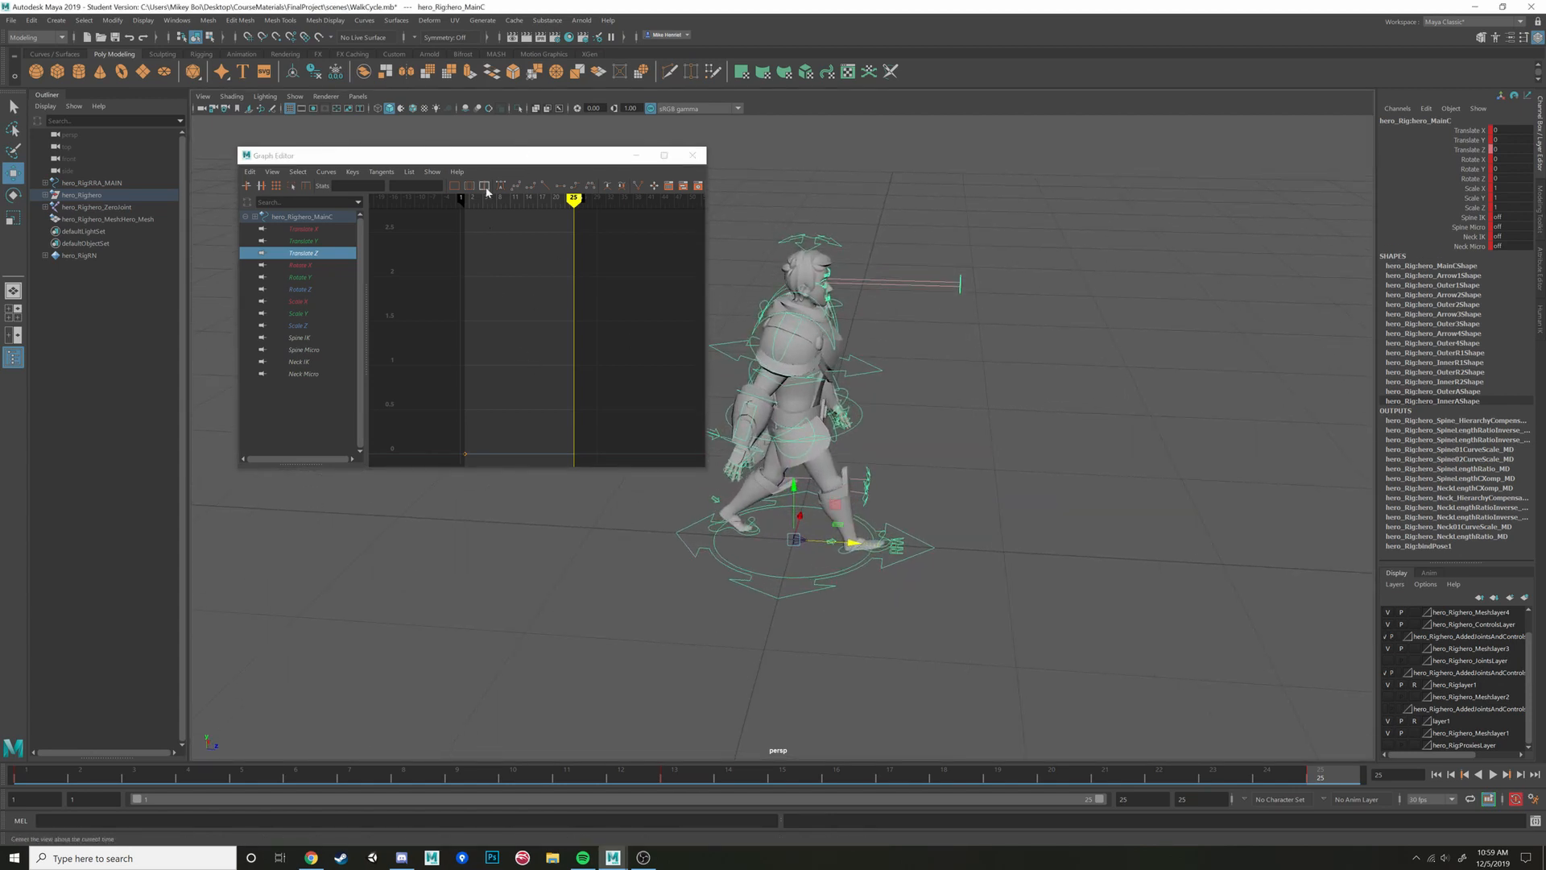
pyautogui.moveTo(462, 156); pyautogui.dragTo(282, 151)
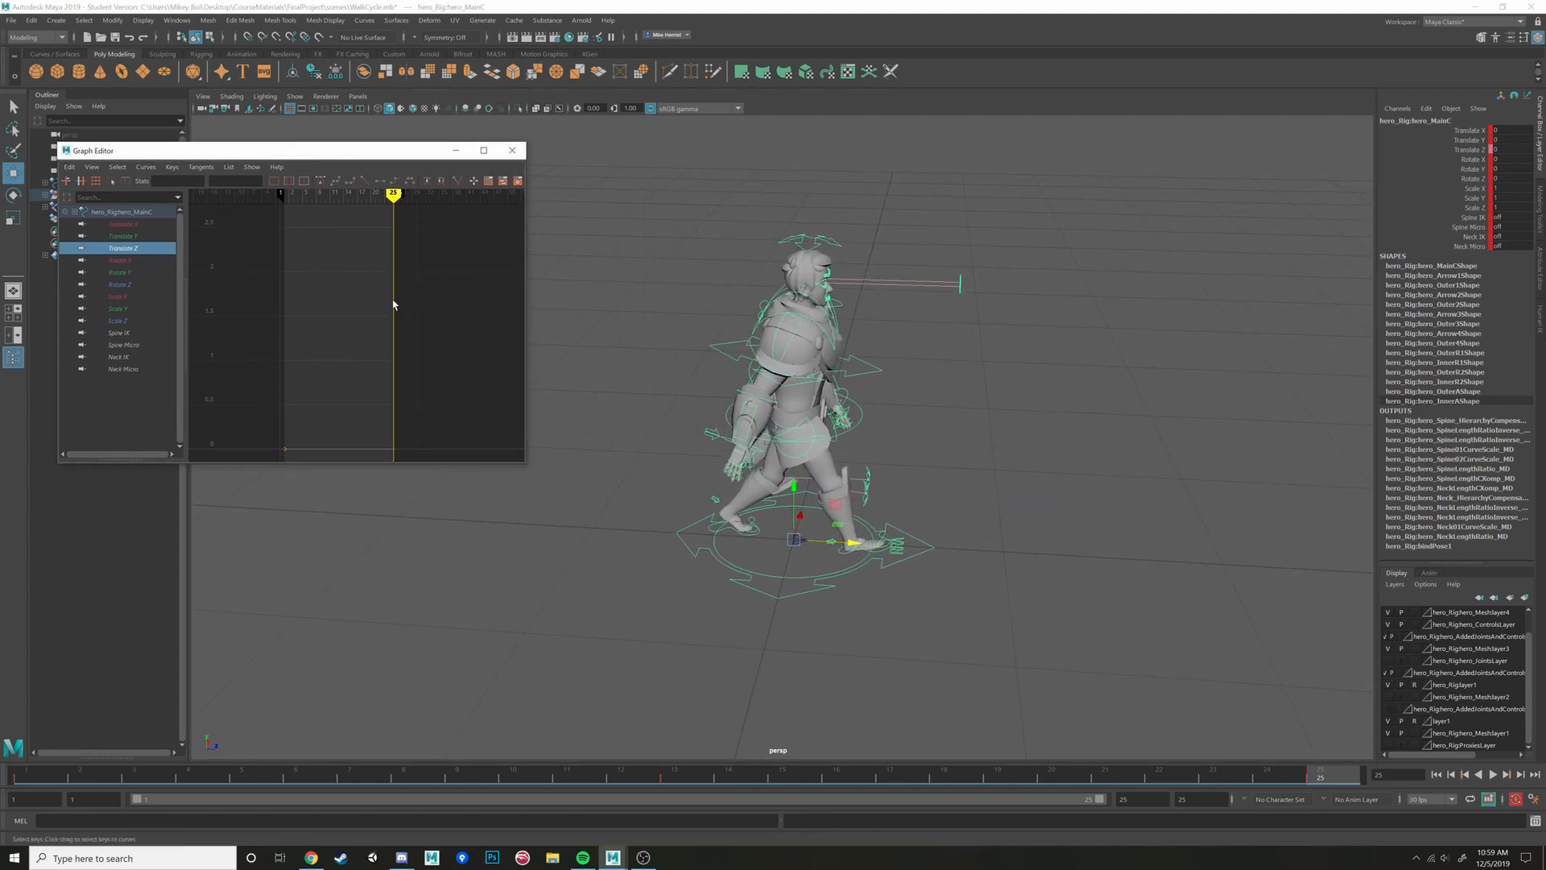
# View the walk reference image in Chrome and compare it with the hero's poses at frames 1, 13 and 7 in Maya
pyautogui.click(311, 856)
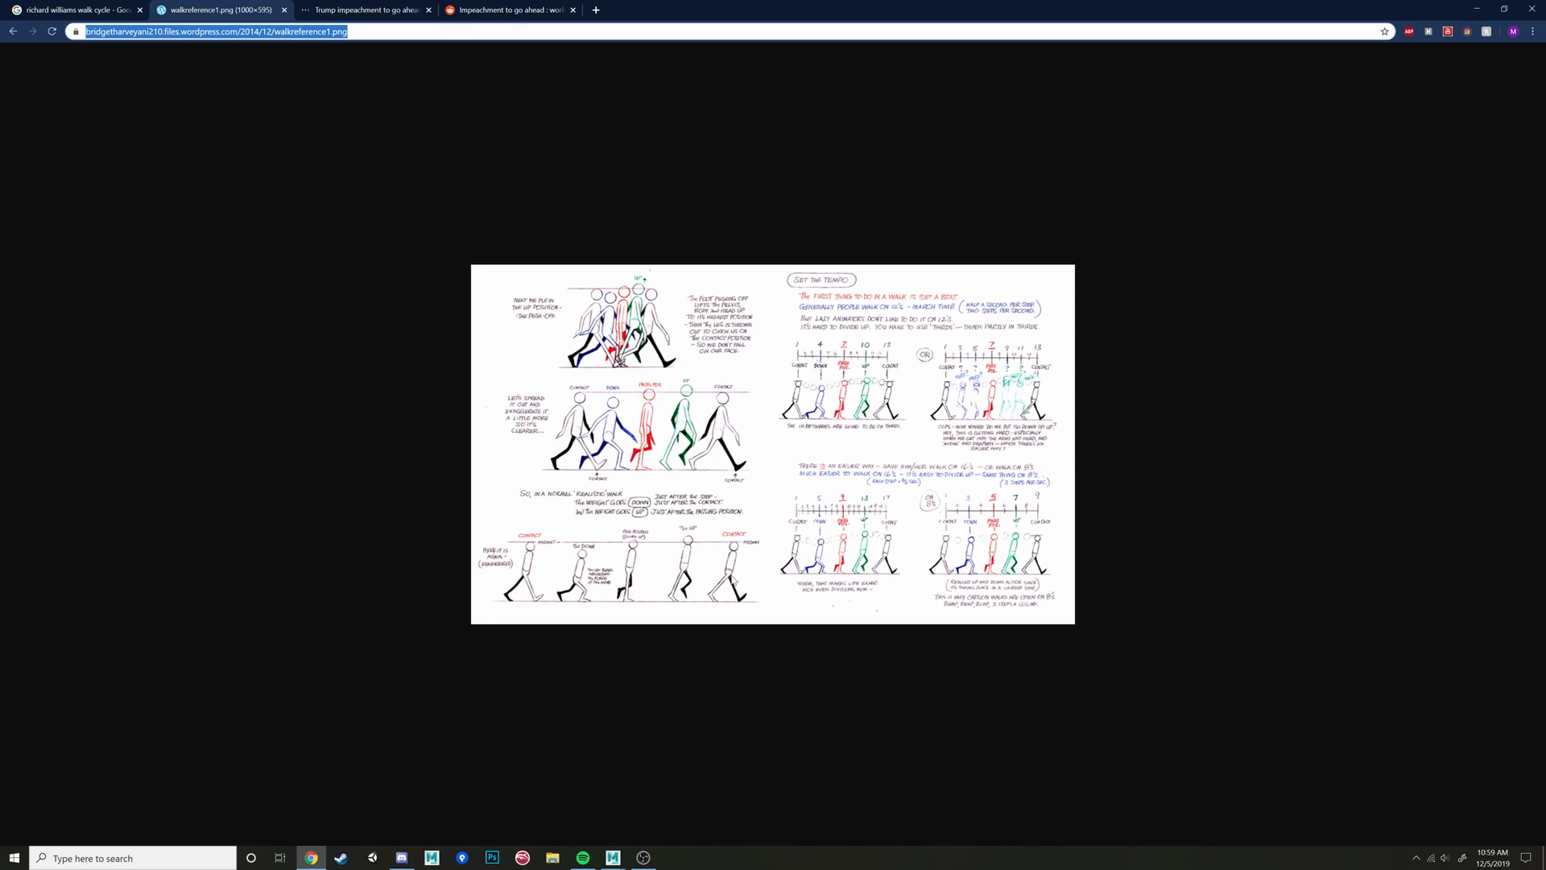
pyautogui.click(603, 860)
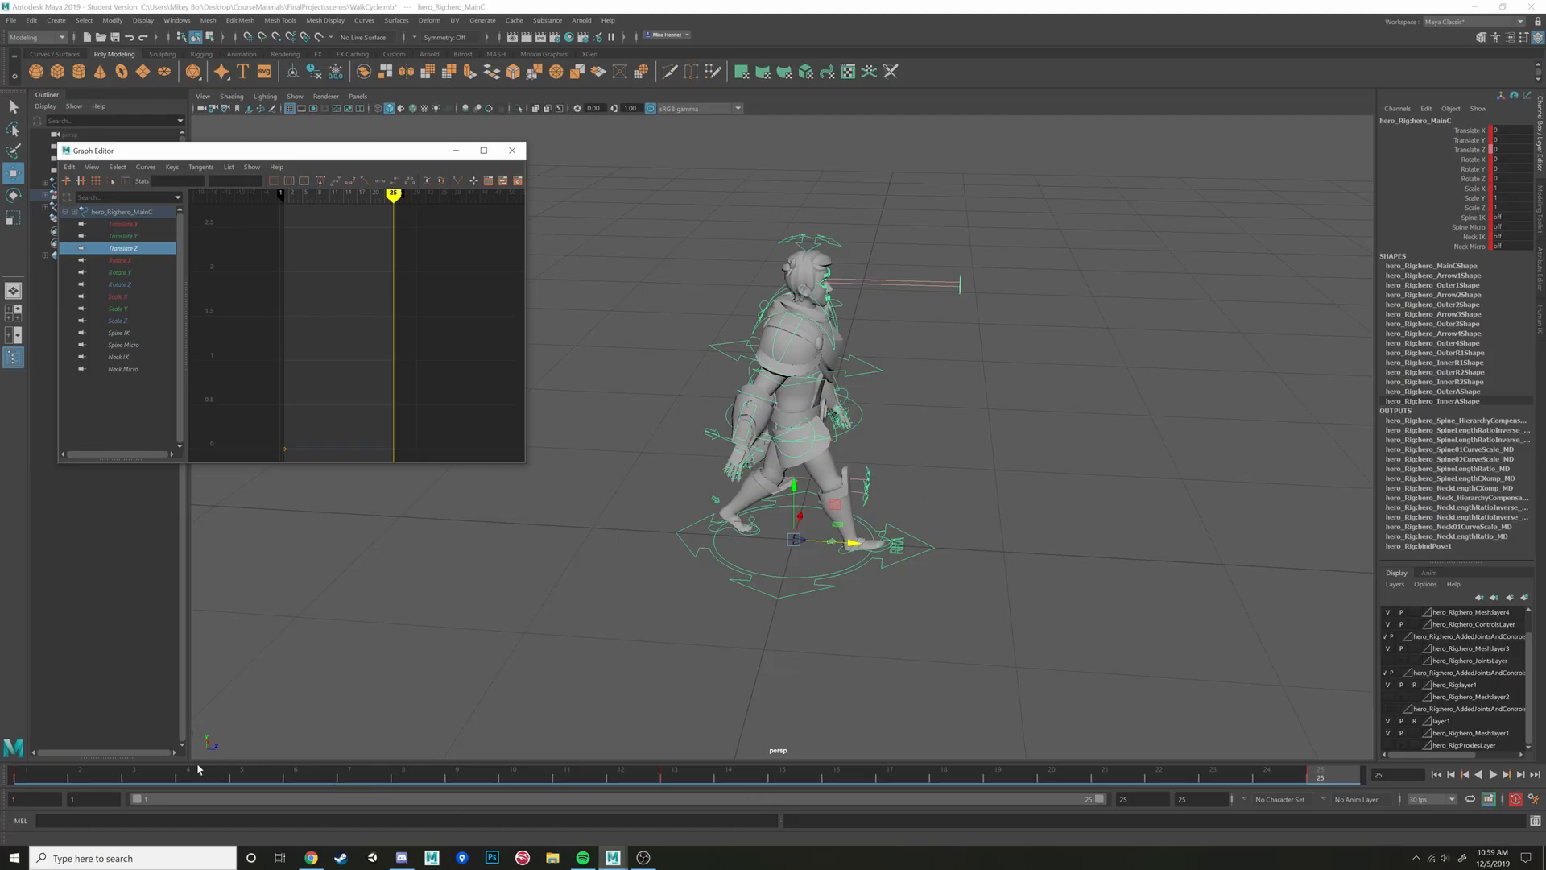
pyautogui.click(39, 785)
pyautogui.click(669, 785)
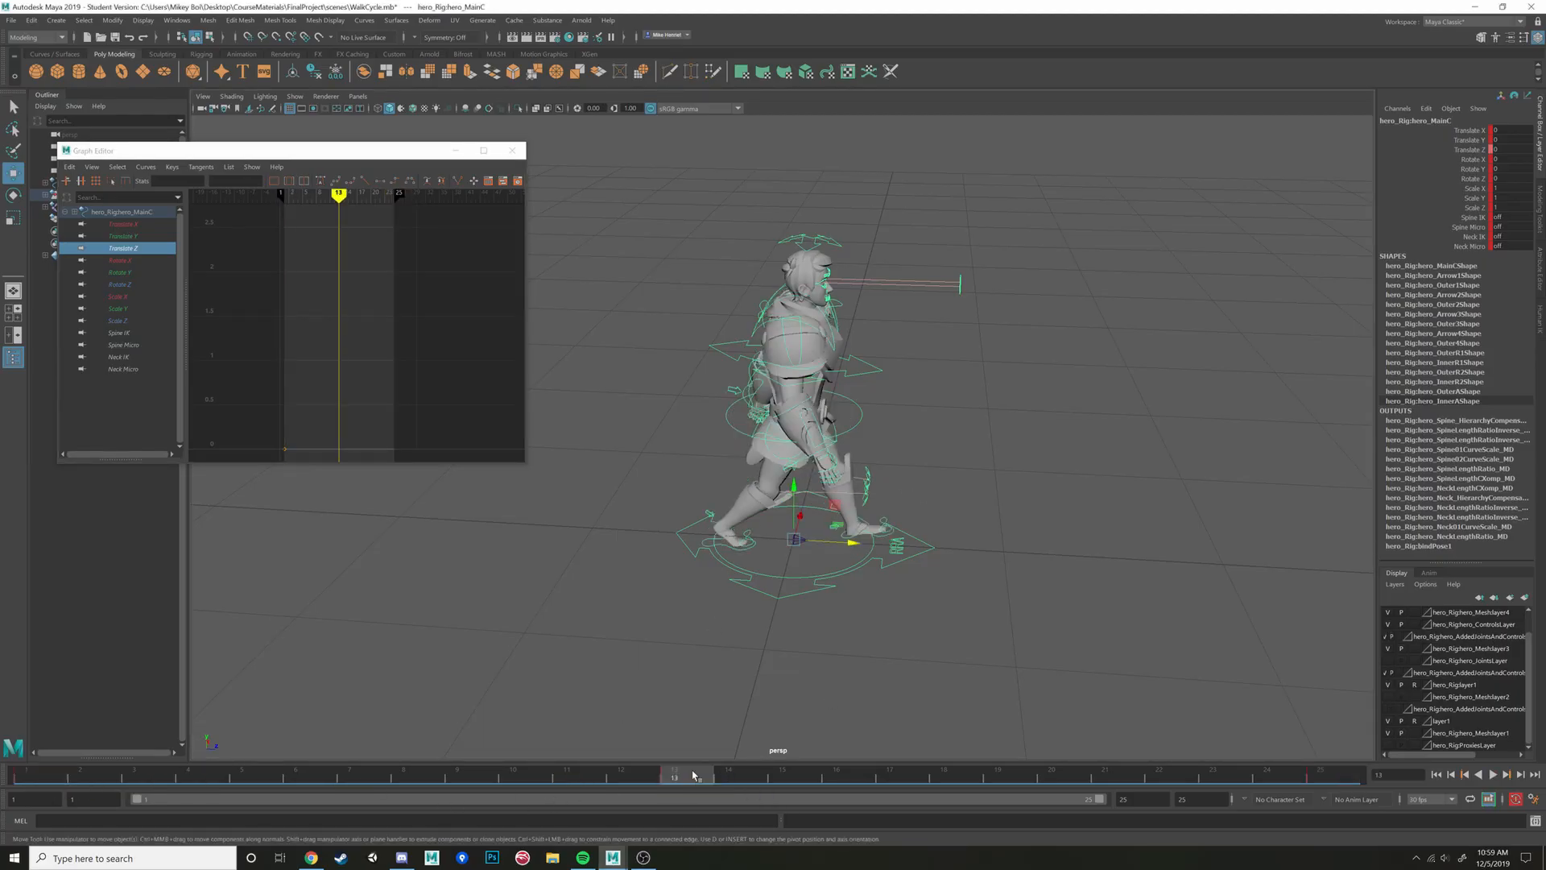
pyautogui.click(3, 775)
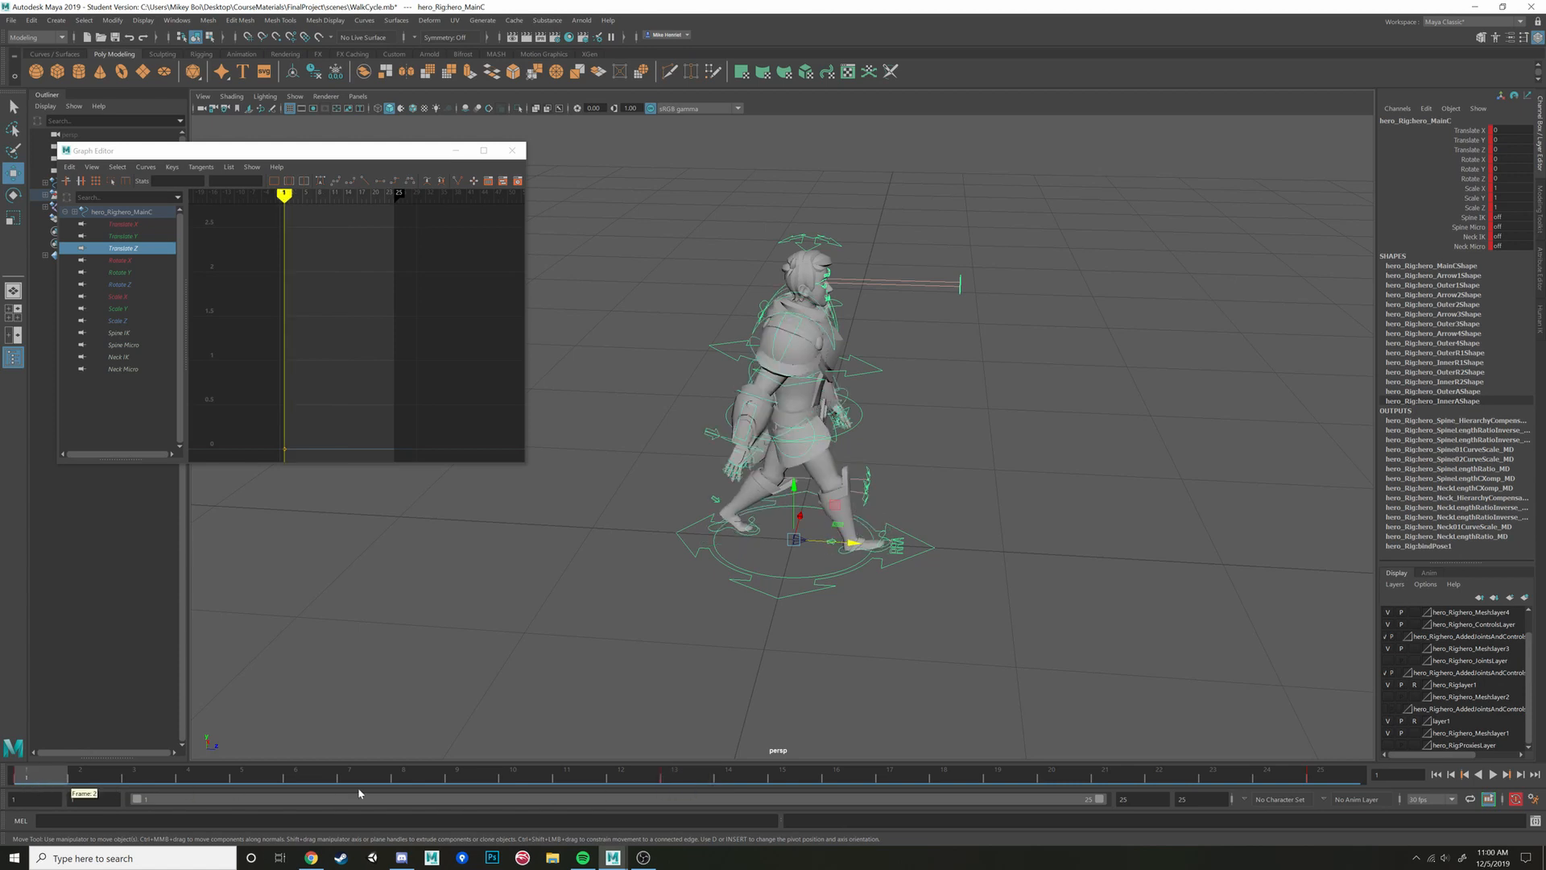
pyautogui.click(686, 779)
pyautogui.click(39, 781)
pyautogui.click(686, 777)
pyautogui.click(349, 785)
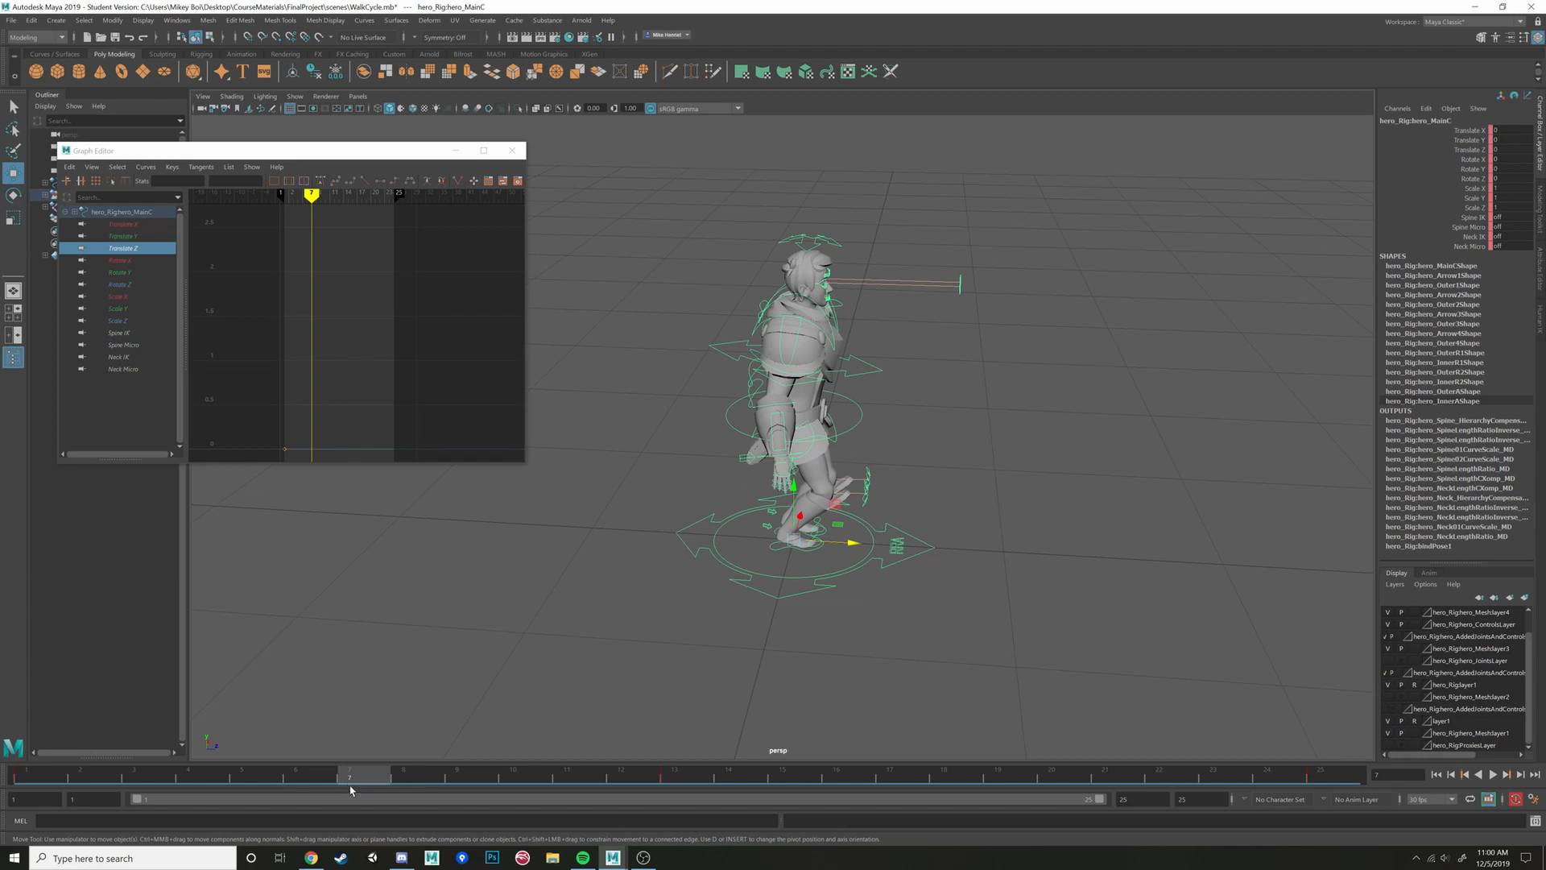
# Examine the planted foot at frame 7 up close for contact with the ground, with the main control deselected
pyautogui.keyDown('alt'); pyautogui.moveTo(881, 465); pyautogui.dragTo(834, 583); pyautogui.keyUp('alt')
pyautogui.scroll(6, 807, 536)
pyautogui.scroll(5, 834, 584)
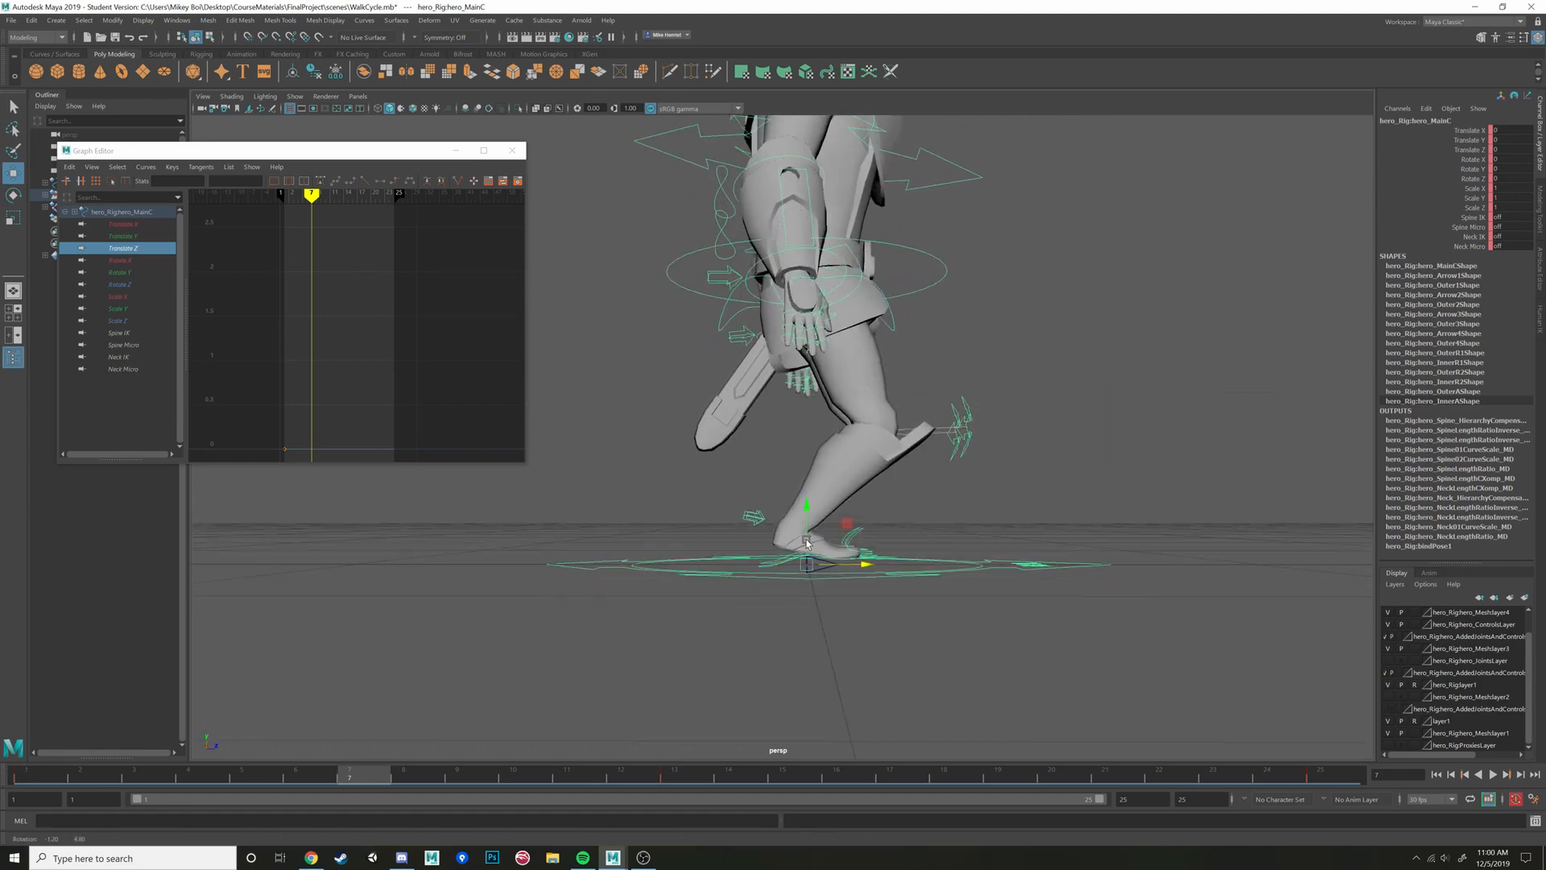
pyautogui.keyDown('alt'); pyautogui.moveTo(800, 495); pyautogui.dragTo(712, 500); pyautogui.keyUp('alt')
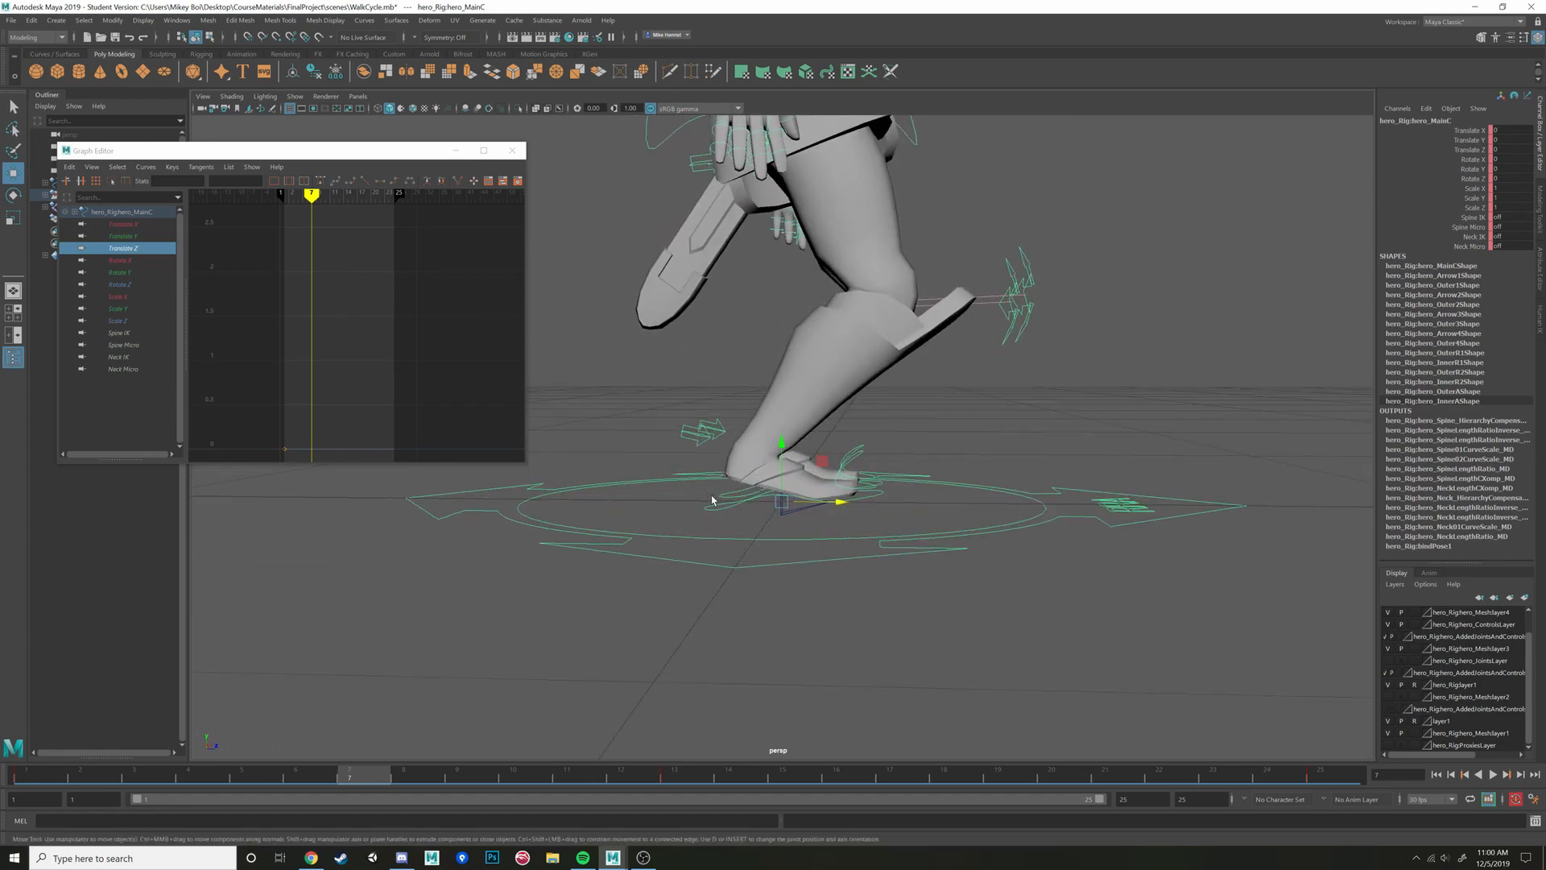
pyautogui.click(742, 511)
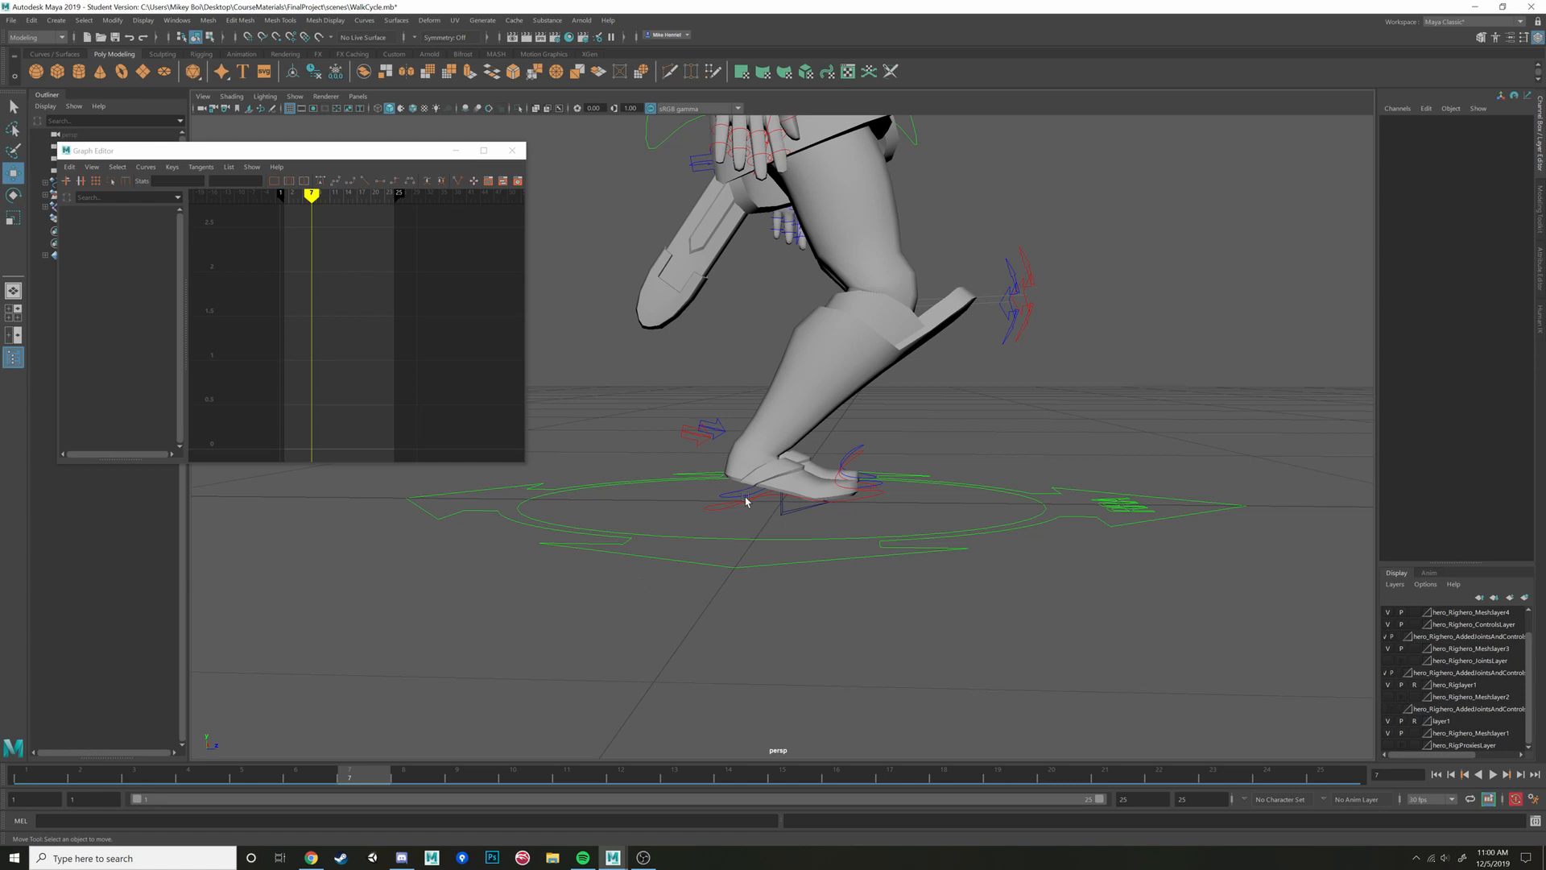
pyautogui.moveTo(745, 501)
pyautogui.keyDown('alt'); pyautogui.mouseDown()
pyautogui.moveTo(787, 487)
pyautogui.moveTo(746, 509)
pyautogui.mouseUp(); pyautogui.keyUp('alt')
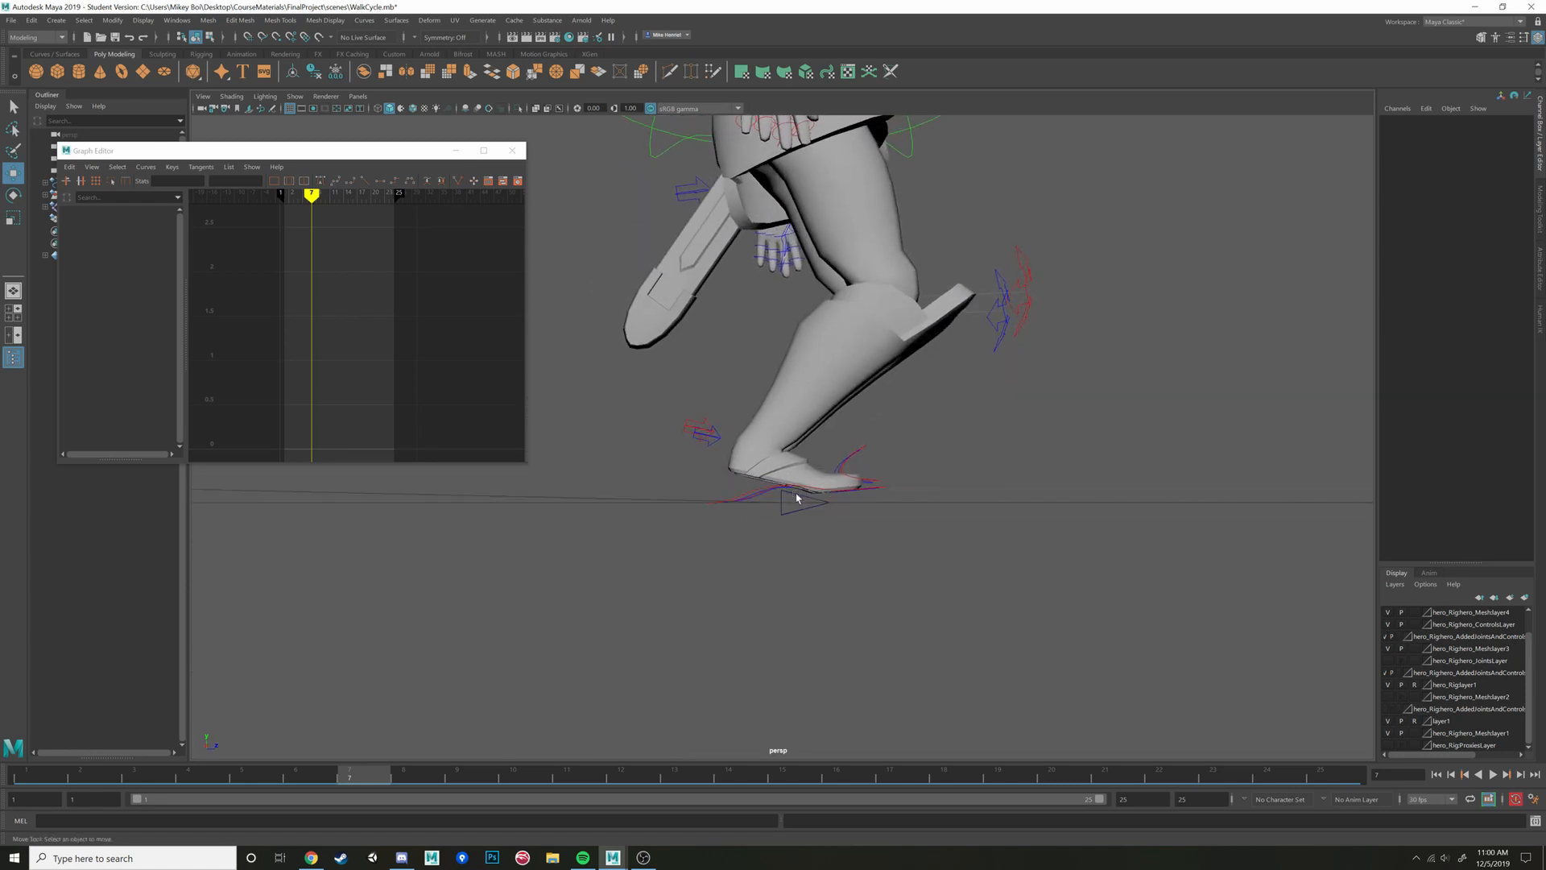
pyautogui.keyDown('alt'); pyautogui.moveTo(957, 419); pyautogui.dragTo(931, 313, button='right'); pyautogui.keyUp('alt')
pyautogui.keyDown('alt'); pyautogui.moveTo(909, 308); pyautogui.dragTo(898, 326); pyautogui.keyUp('alt')
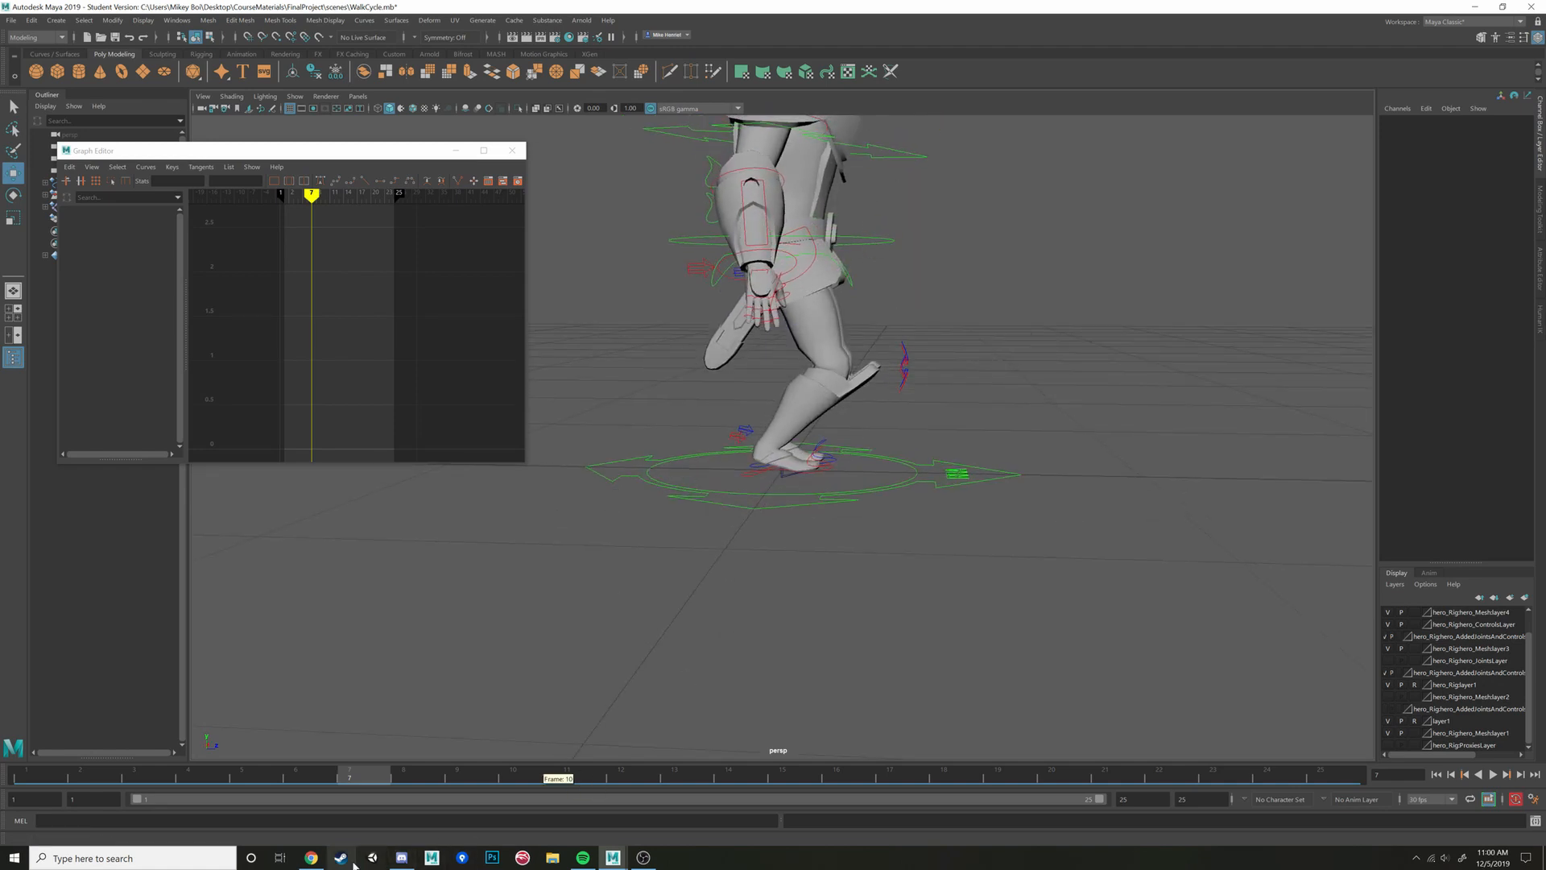
# Check the passing pose on the walk reference image in Chrome and return to Maya
pyautogui.click(320, 852)
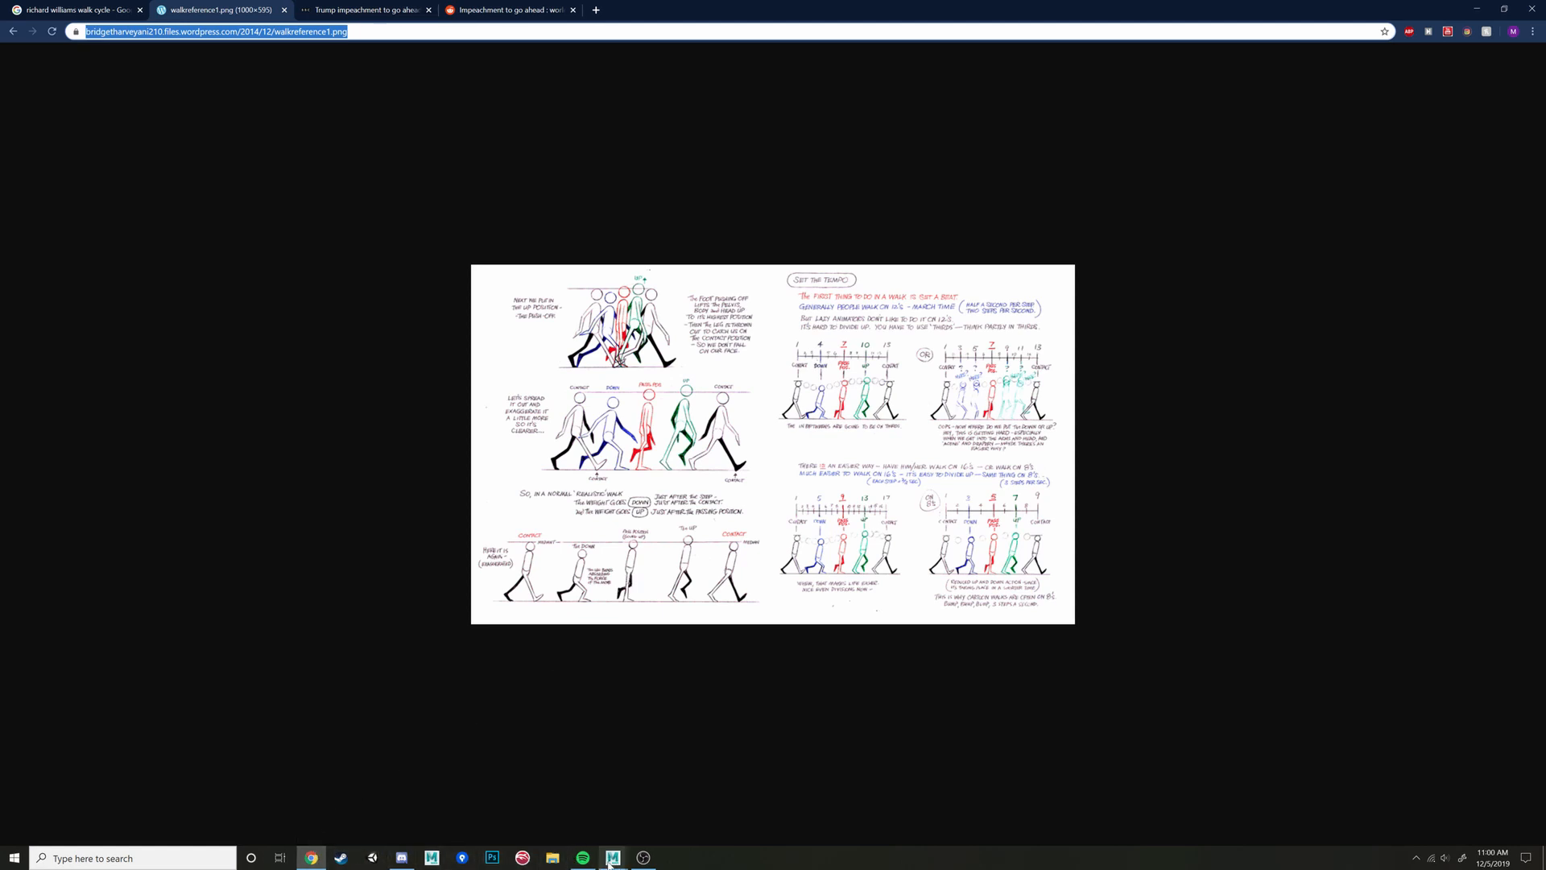
pyautogui.moveTo(610, 863)
pyautogui.click(545, 812)
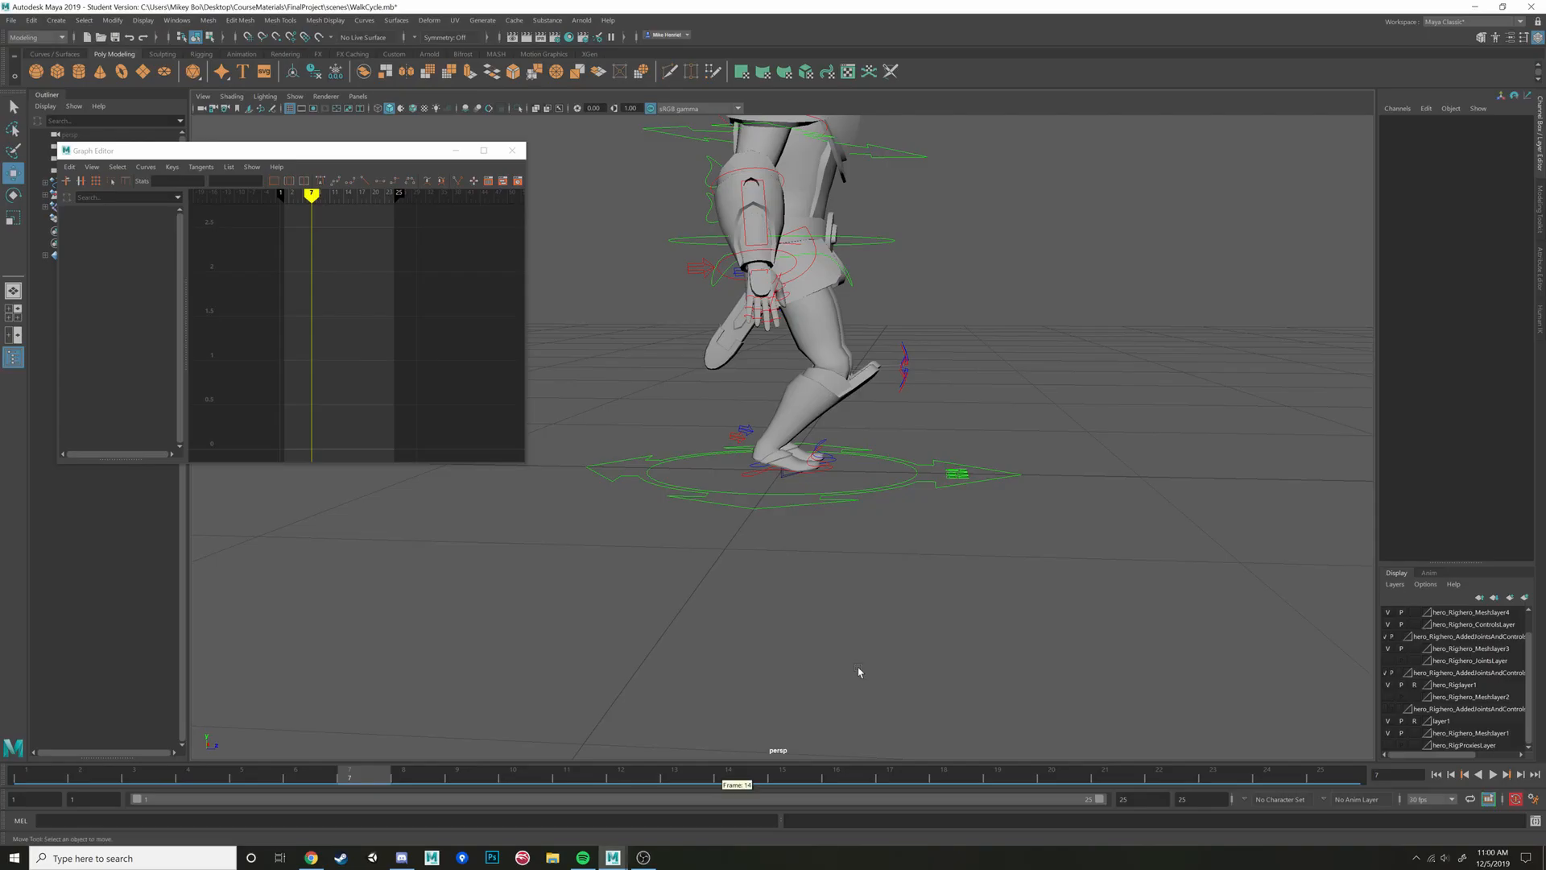
# Lower the right foot IK control at frame 7 to about -0.009 in Translate Y and key it
pyautogui.click(36, 778)
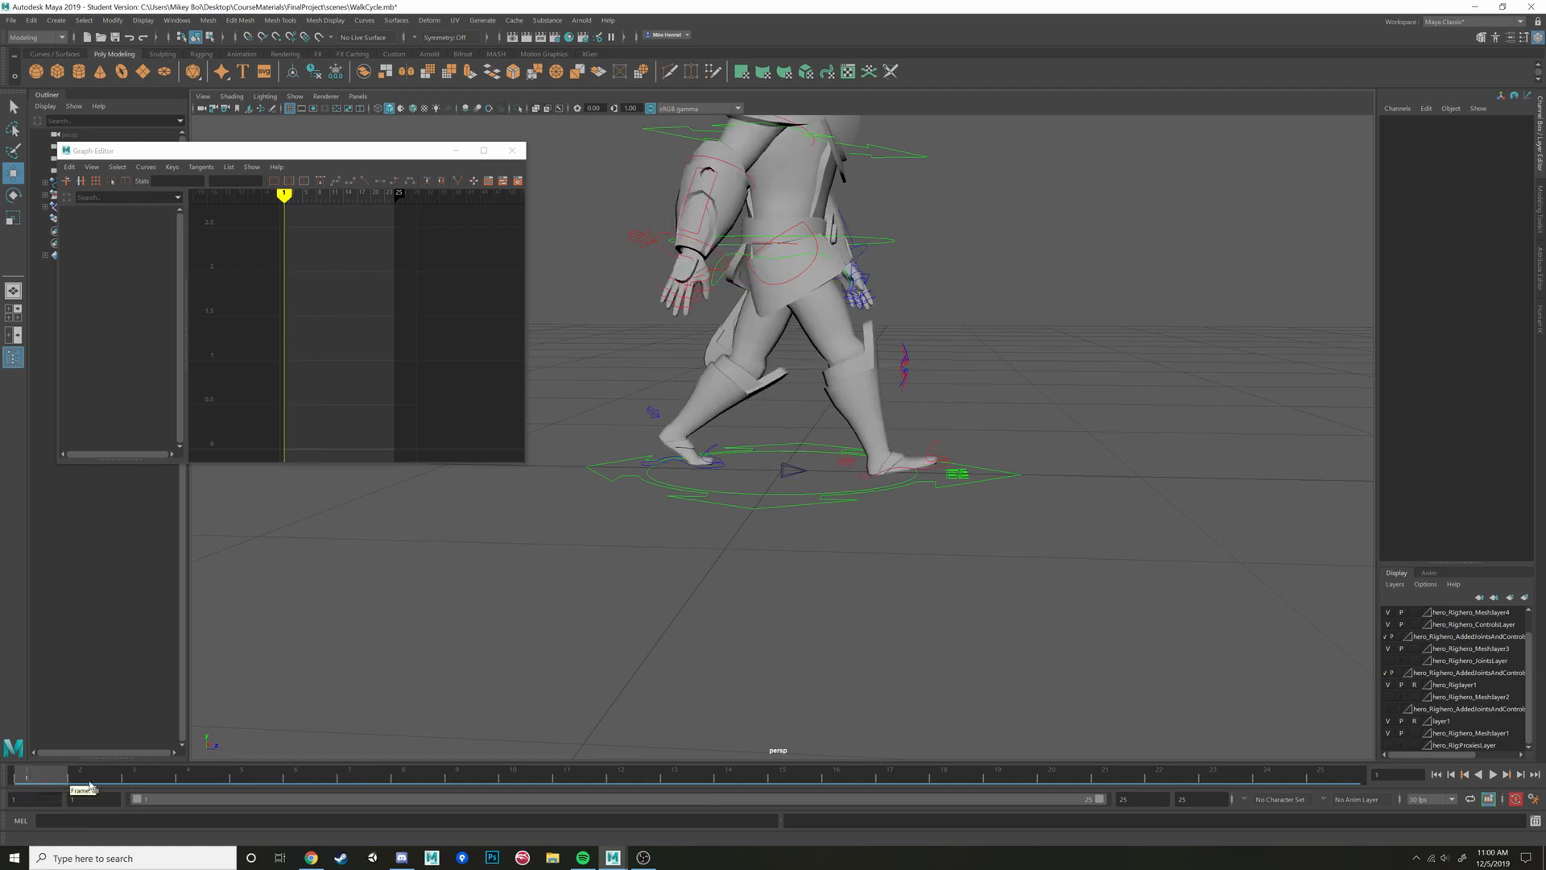
pyautogui.click(900, 472)
pyautogui.keyDown('alt'); pyautogui.moveTo(891, 510); pyautogui.dragTo(752, 380); pyautogui.keyUp('alt')
pyautogui.hotkey('ctrl', 'z')
pyautogui.click(349, 771)
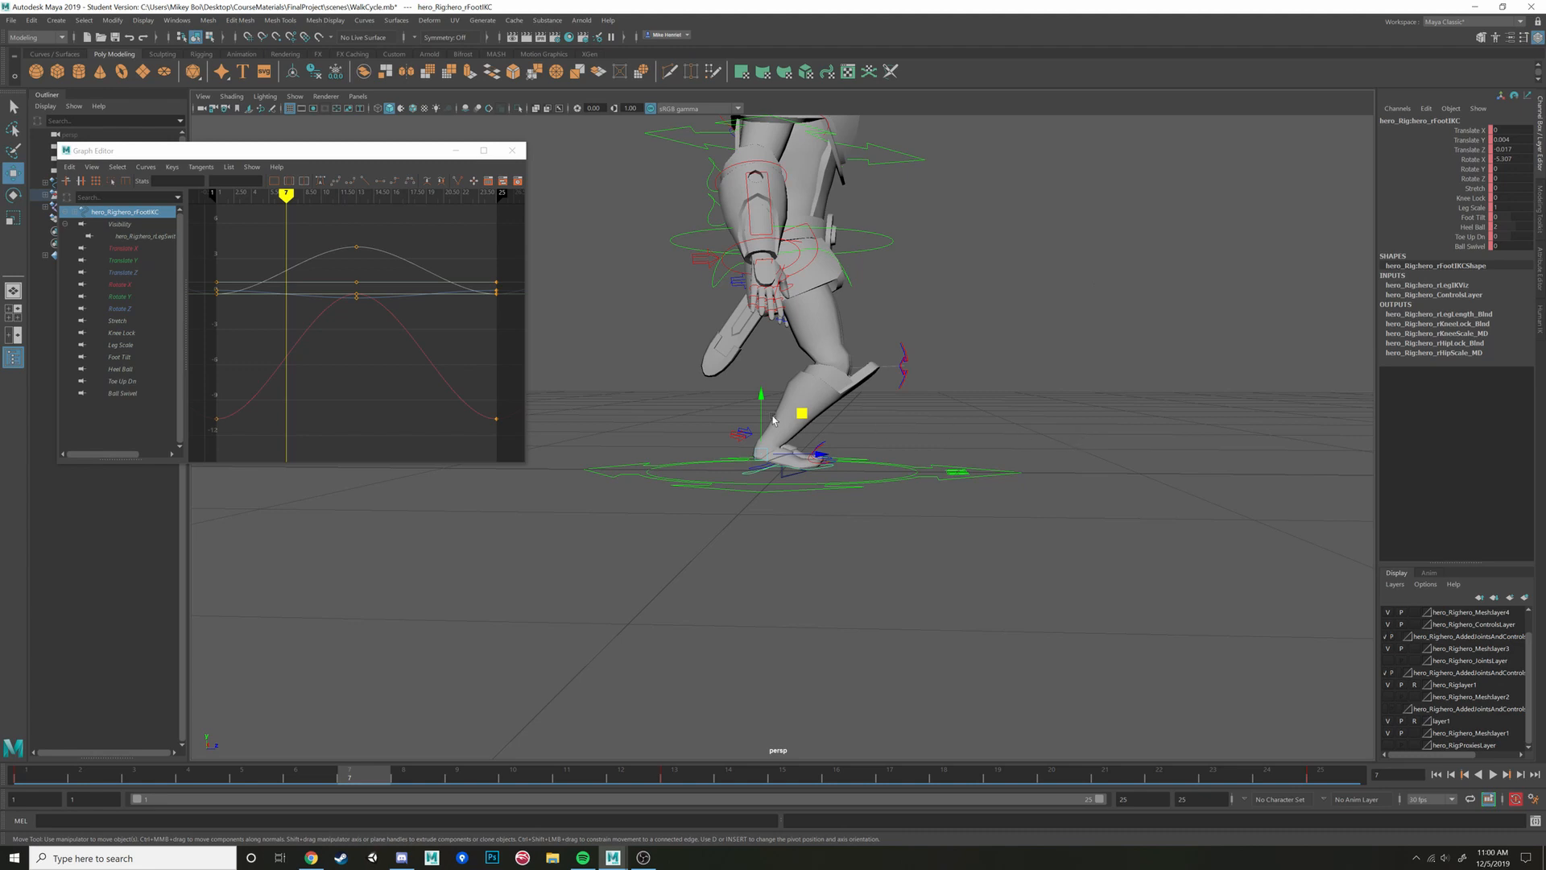
pyautogui.moveTo(760, 400); pyautogui.dragTo(767, 397)
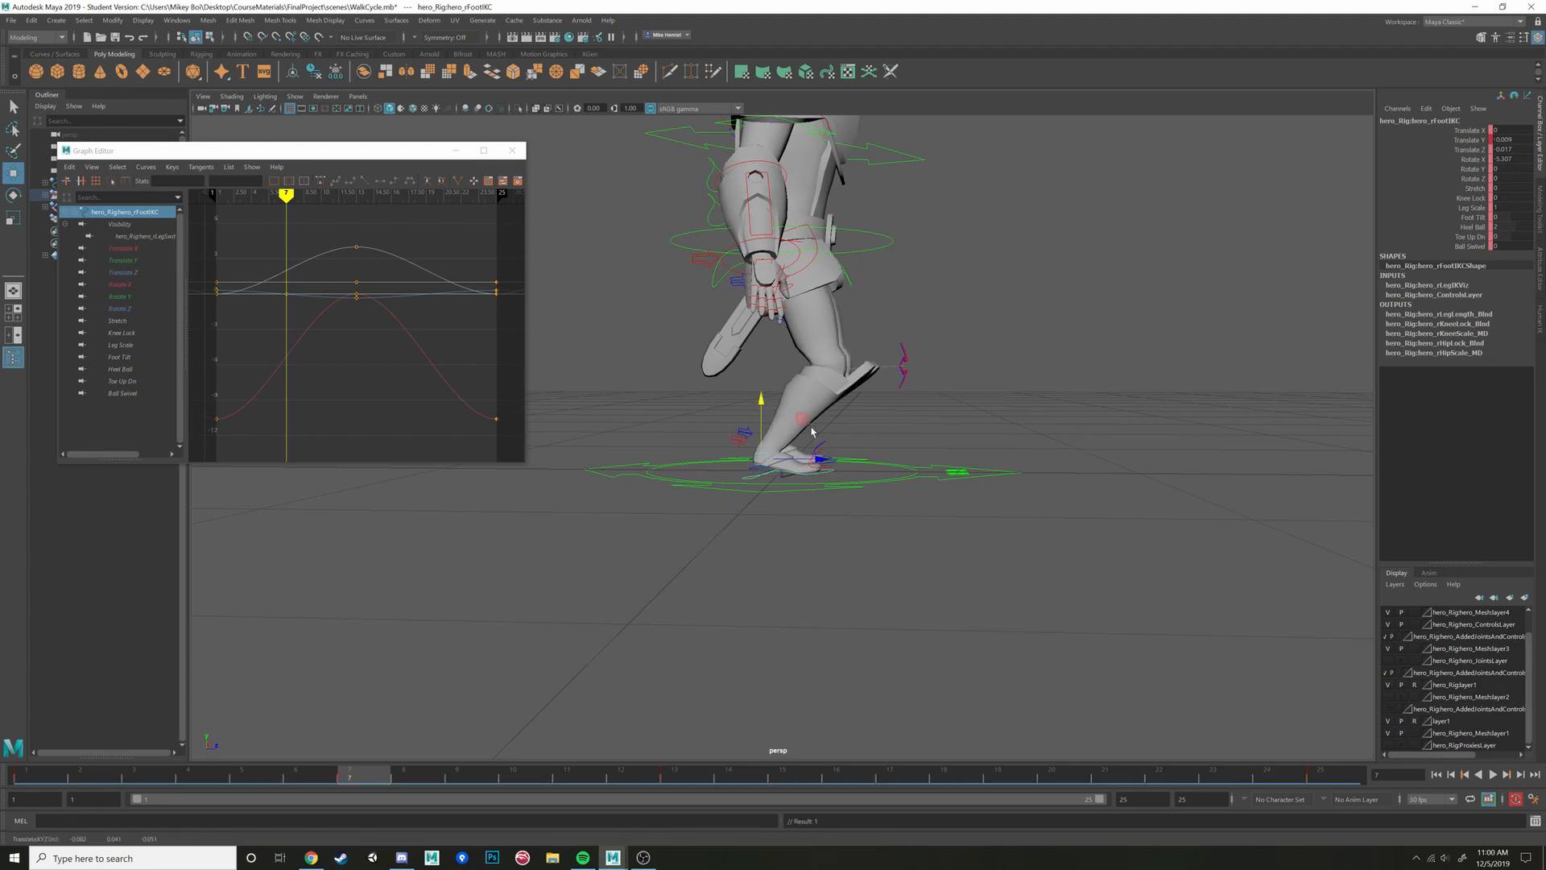
pyautogui.keyDown('alt'); pyautogui.moveTo(812, 432); pyautogui.dragTo(868, 418, button='middle'); pyautogui.keyUp('alt')
pyautogui.scroll(4, 868, 417)
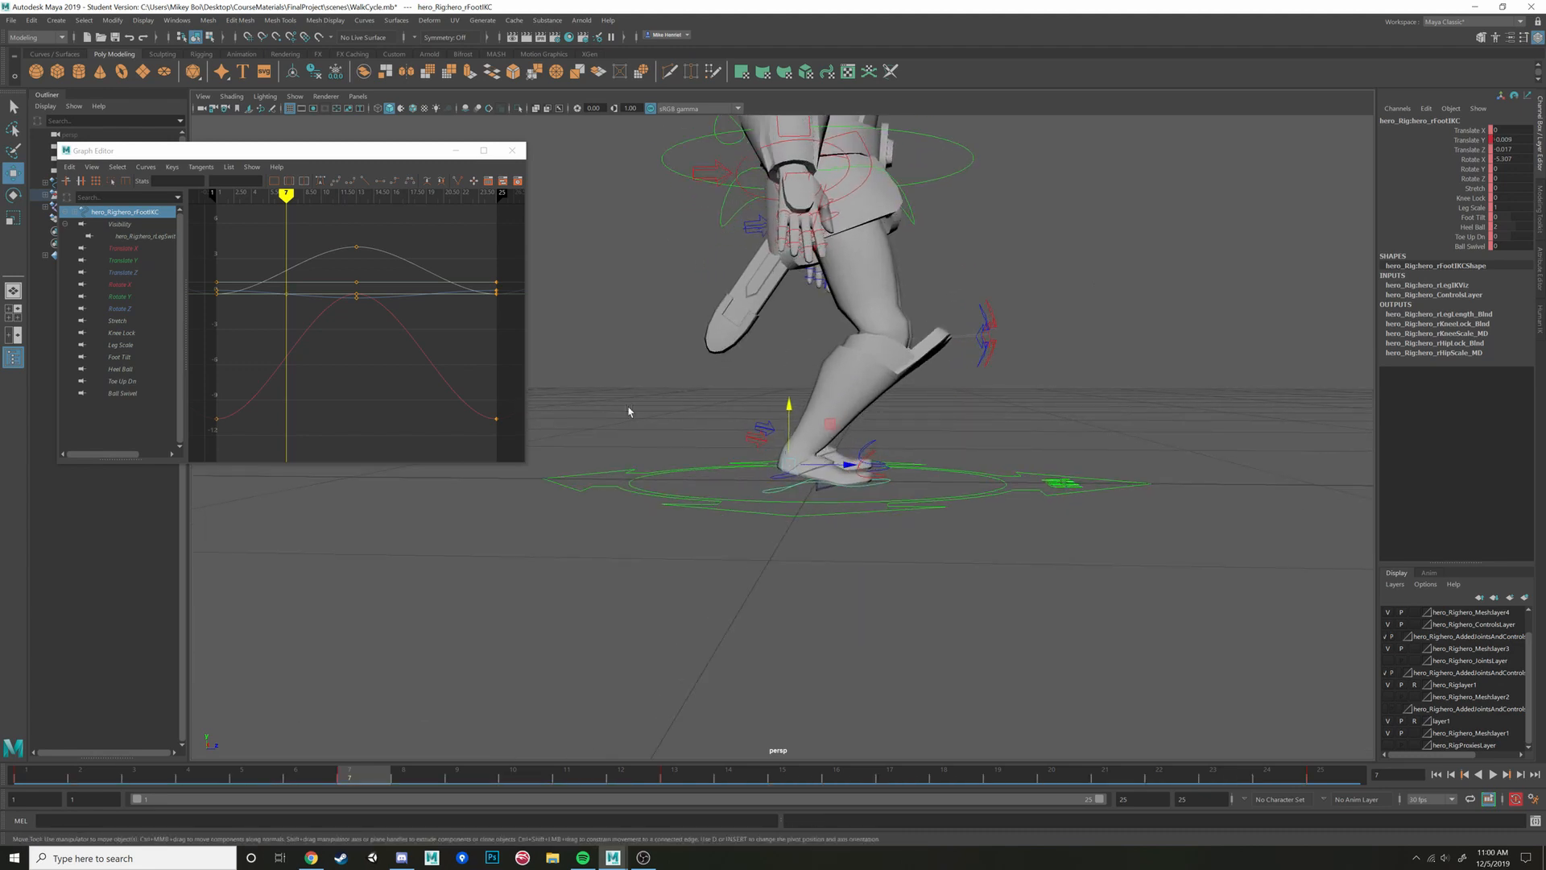
pyautogui.press('s')
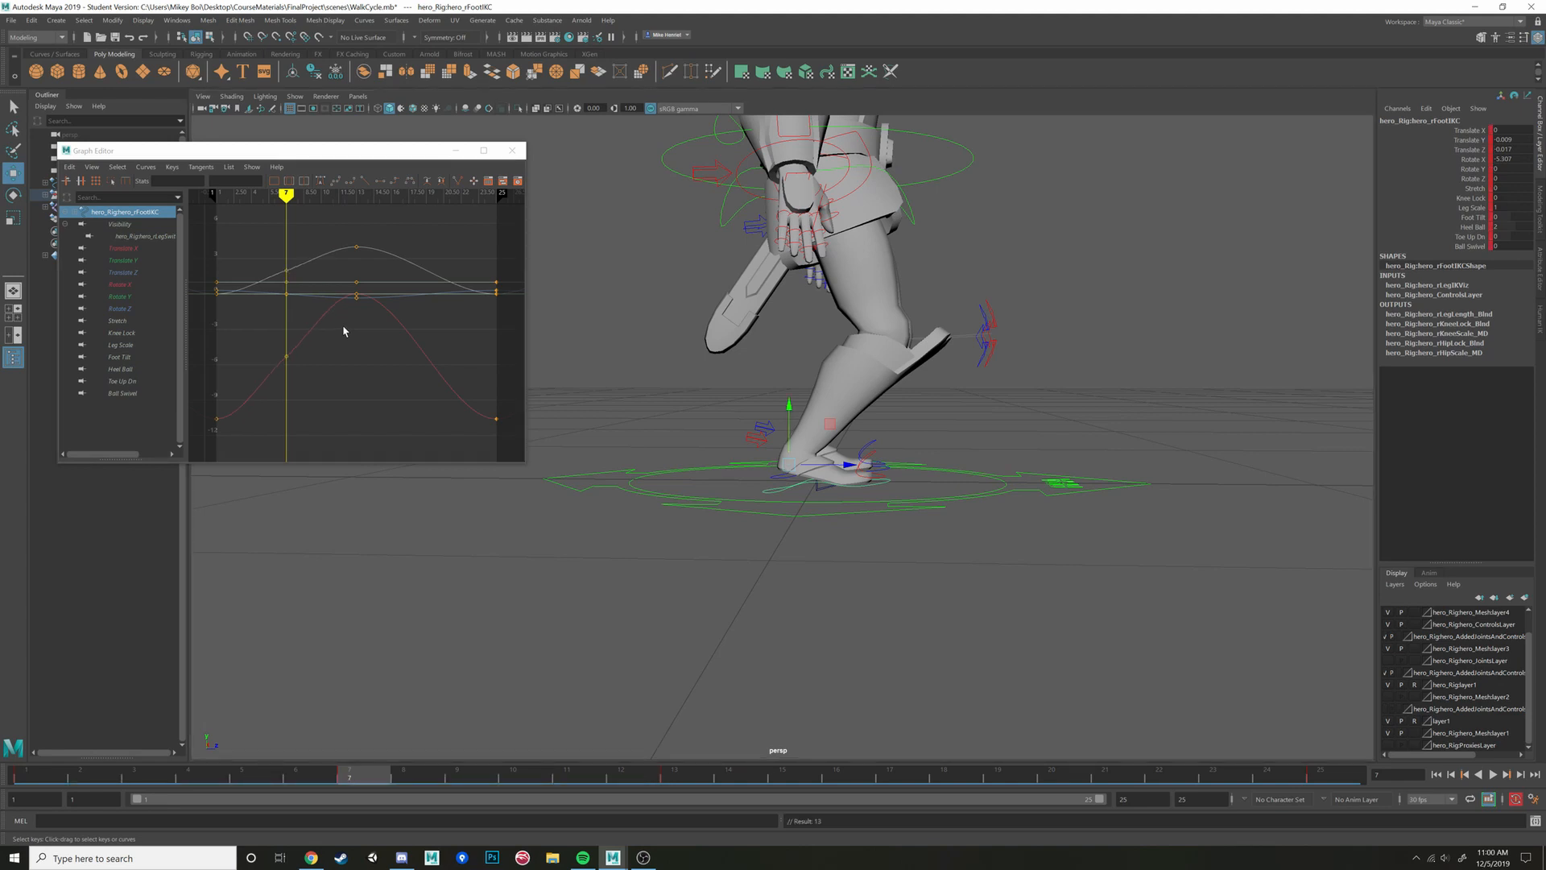
# Isolate the right foot control's Translate Y curve and set its frame 7 key to 0
pyautogui.moveTo(129, 248); pyautogui.dragTo(132, 272)
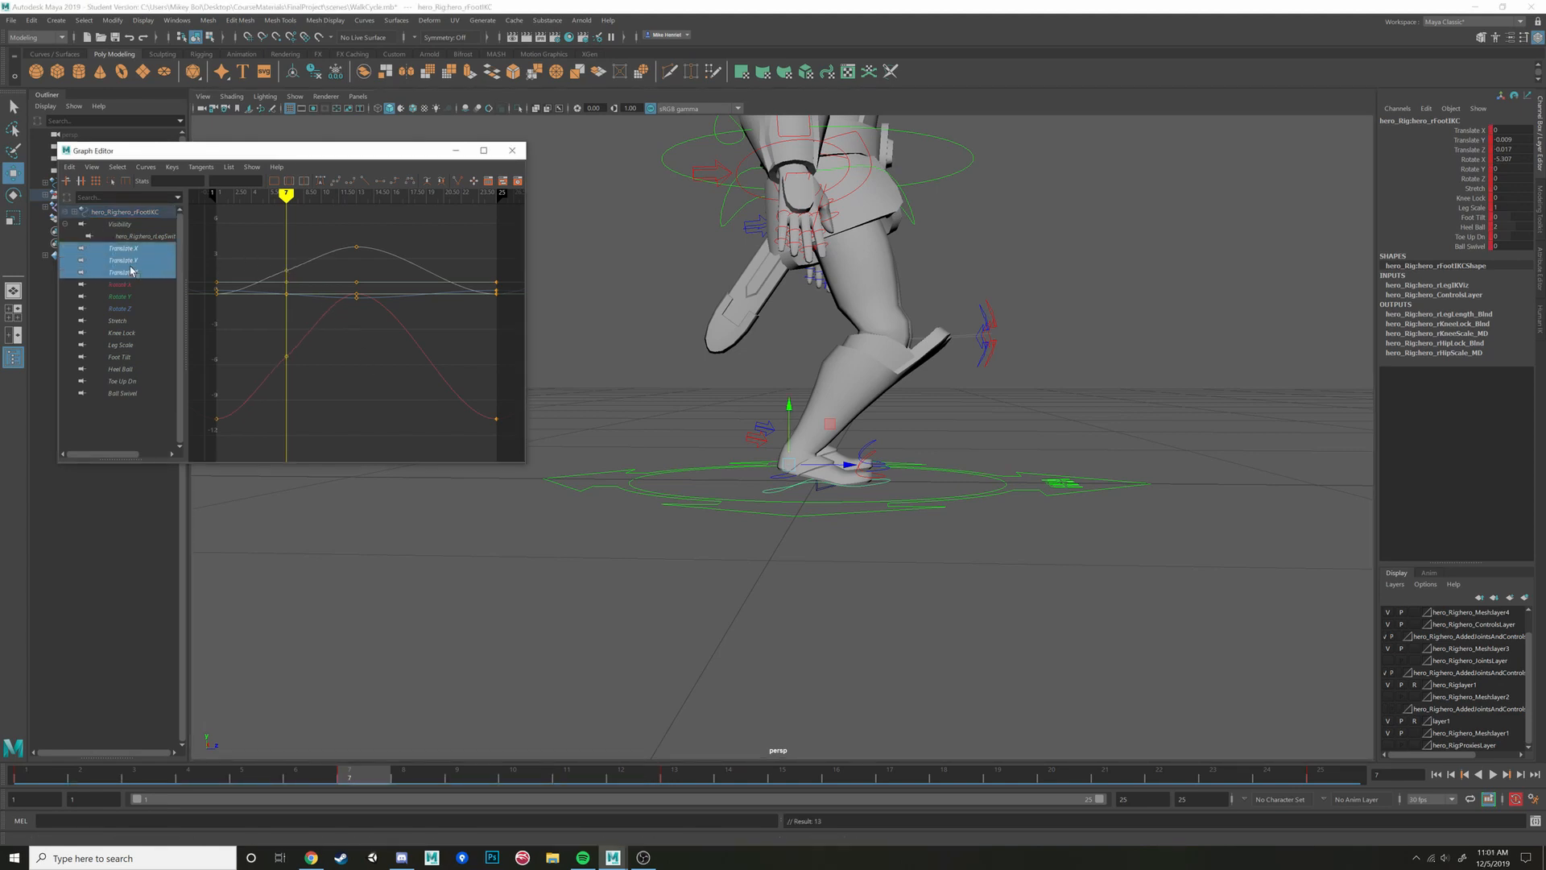
pyautogui.click(125, 262)
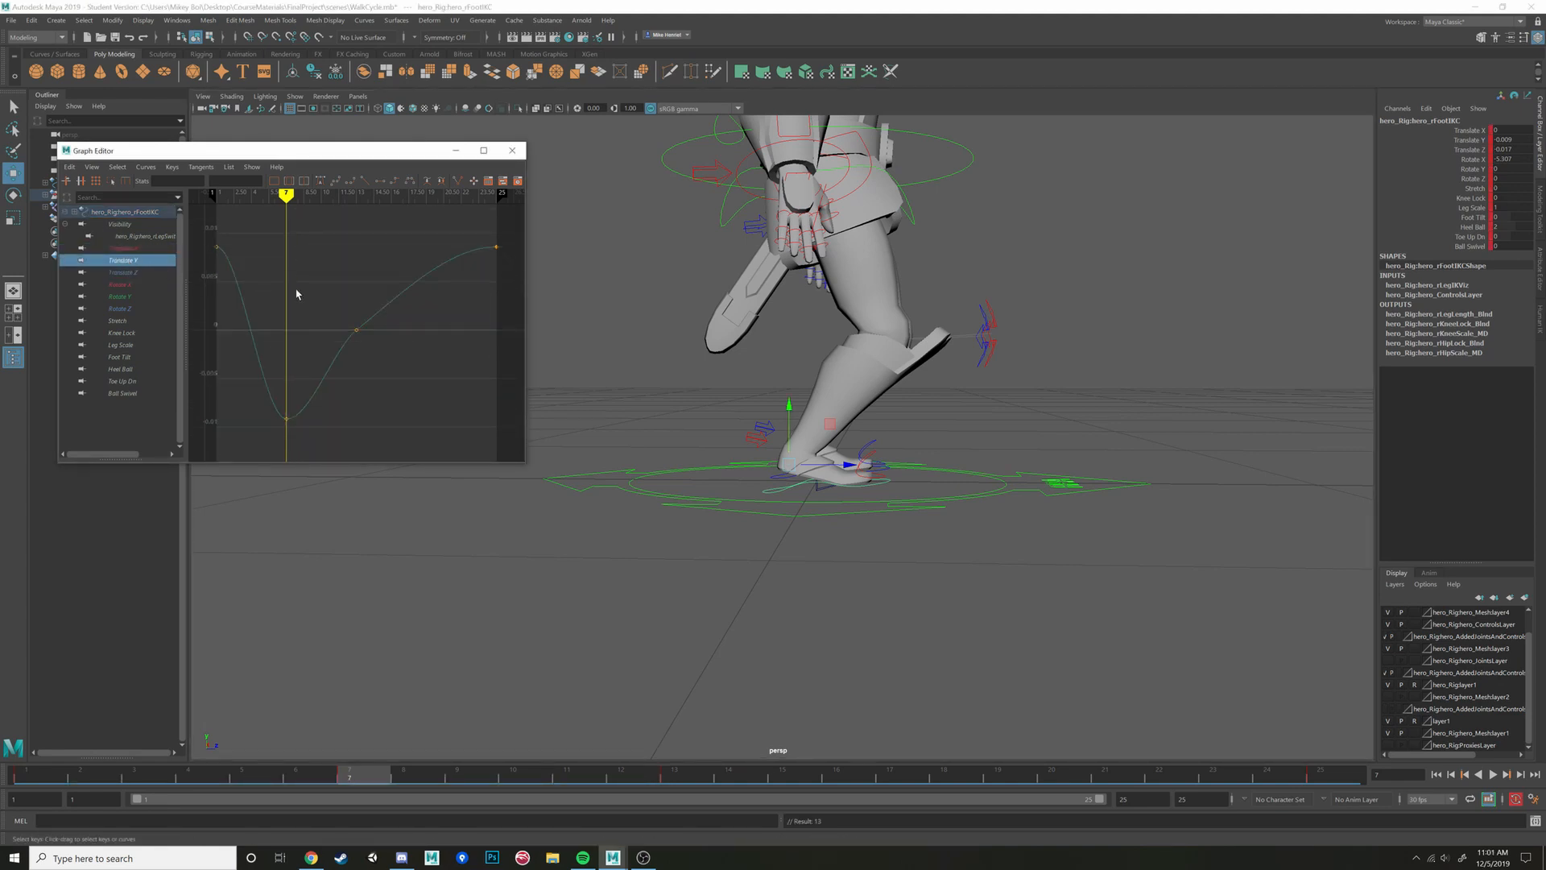
pyautogui.moveTo(274, 399); pyautogui.dragTo(297, 431)
pyautogui.moveTo(271, 431)
pyautogui.keyDown('shift'); pyautogui.mouseDown(button='middle')
pyautogui.moveTo(293, 249)
pyautogui.moveTo(265, 571)
pyautogui.moveTo(290, 274)
pyautogui.moveTo(278, 323)
pyautogui.moveTo(293, 419)
pyautogui.mouseUp(button='middle'); pyautogui.keyUp('shift')
pyautogui.press('Return')
# Isolate the right foot control's Rotate X curve and set its frame 7 key to 0
pyautogui.click(127, 284)
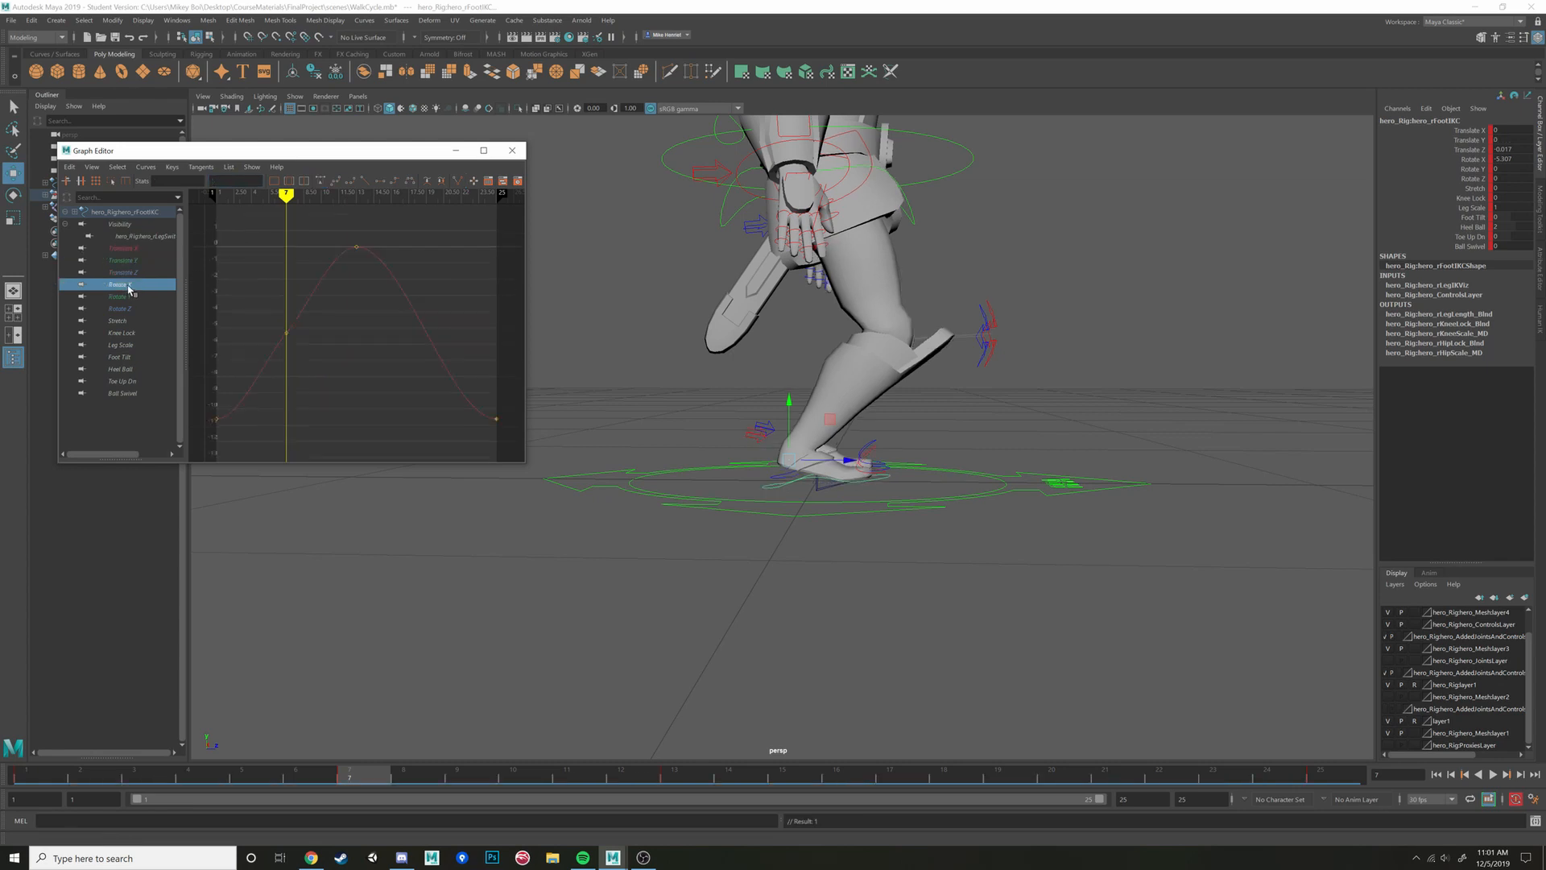
pyautogui.keyDown('shift'); pyautogui.click(129, 307); pyautogui.keyUp('shift')
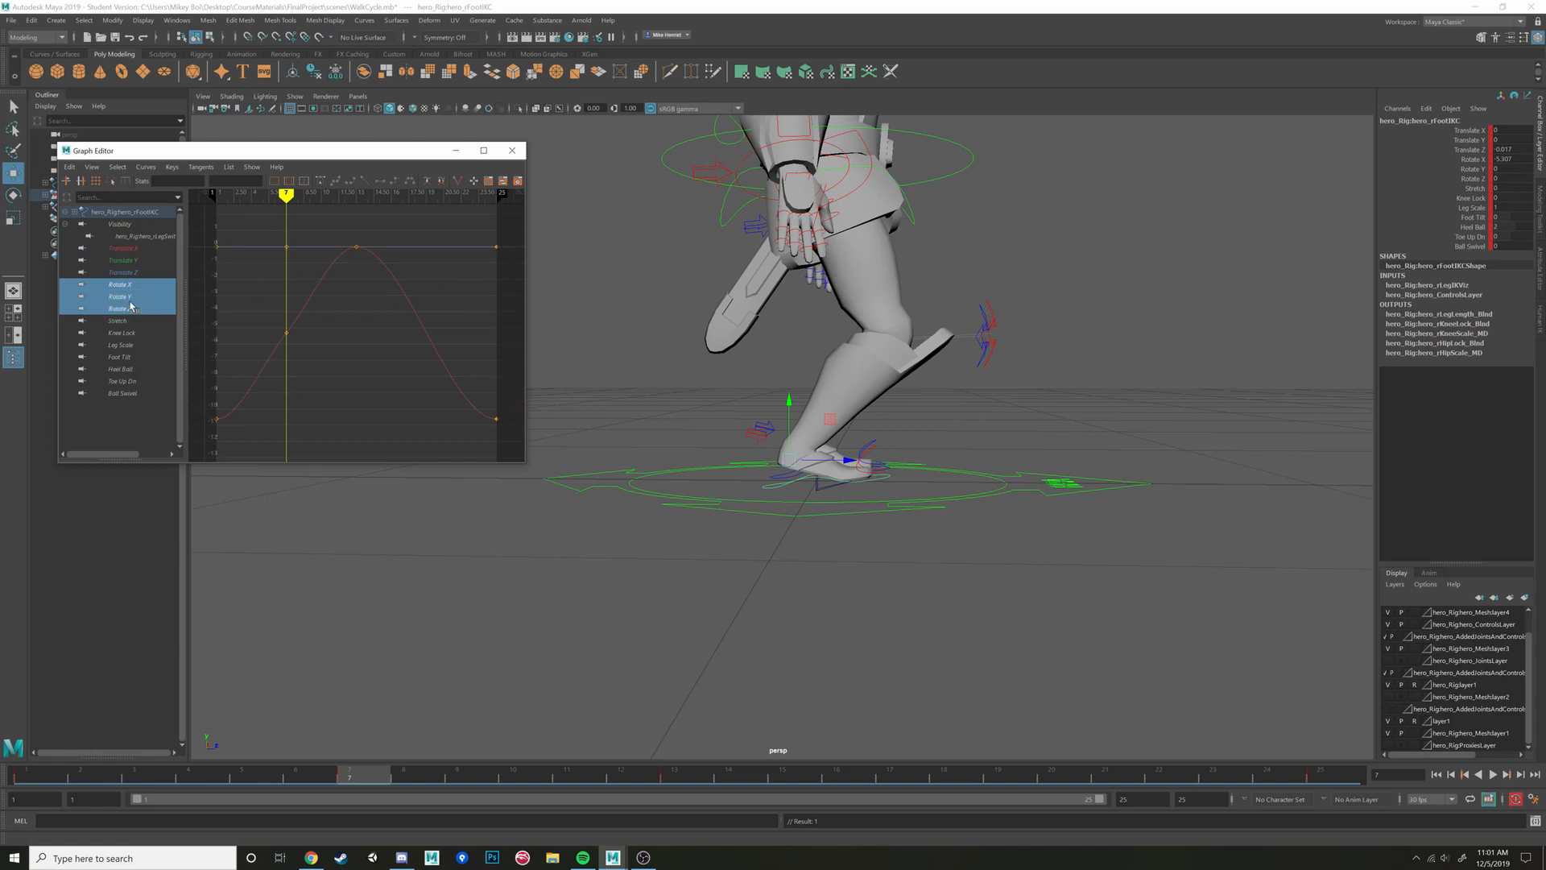
pyautogui.click(132, 297)
pyautogui.click(129, 285)
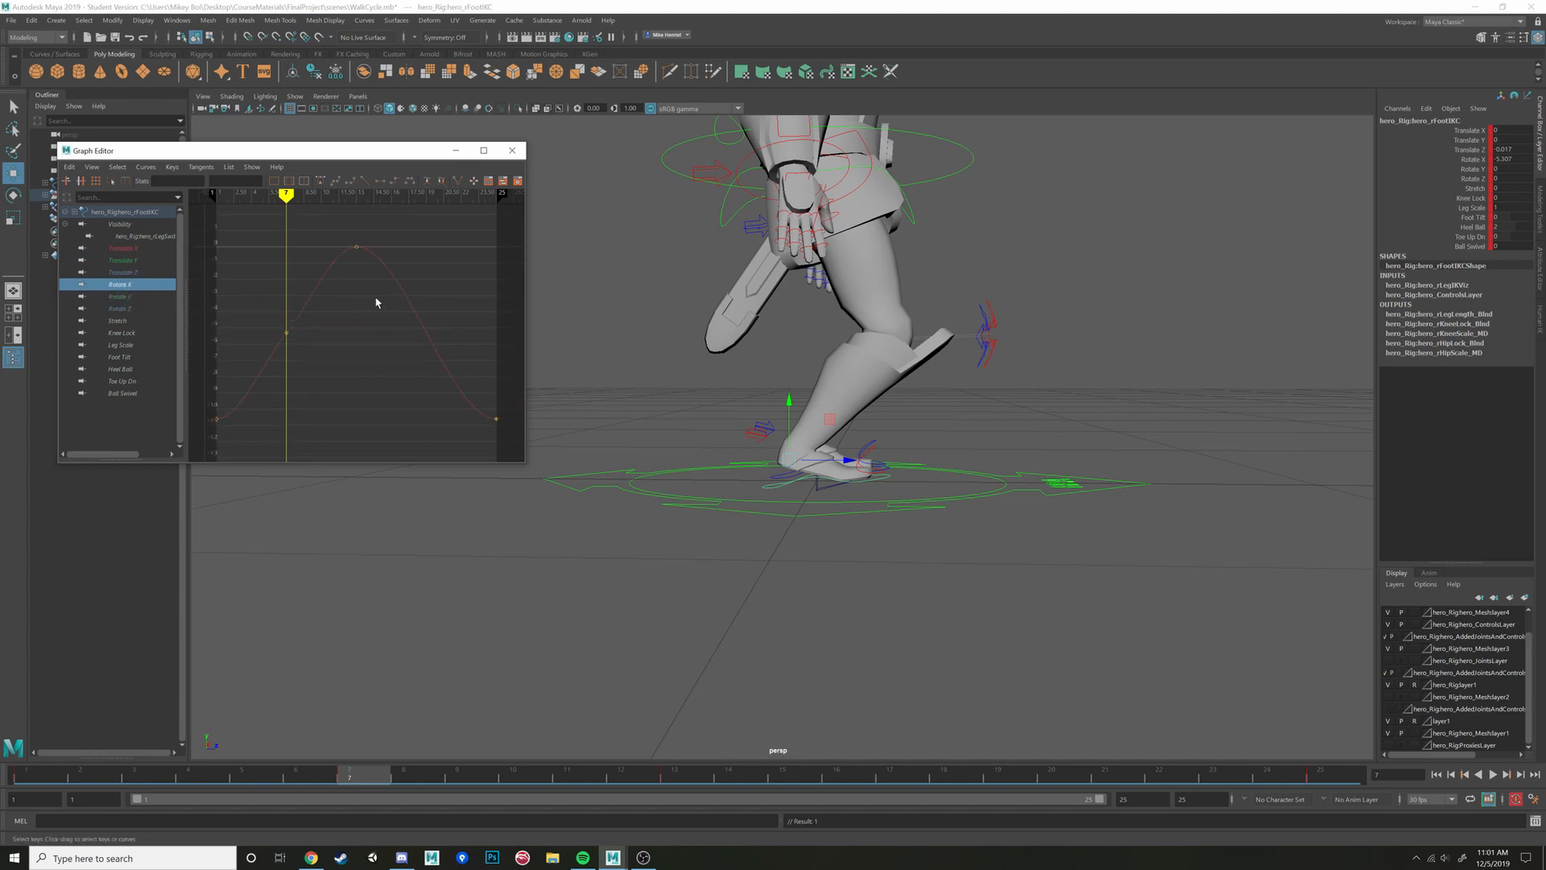
pyautogui.moveTo(324, 389); pyautogui.dragTo(325, 388)
pyautogui.write('0')
pyautogui.press('Return')
pyautogui.keyDown('alt'); pyautogui.moveTo(839, 466); pyautogui.dragTo(809, 494); pyautogui.keyUp('alt')
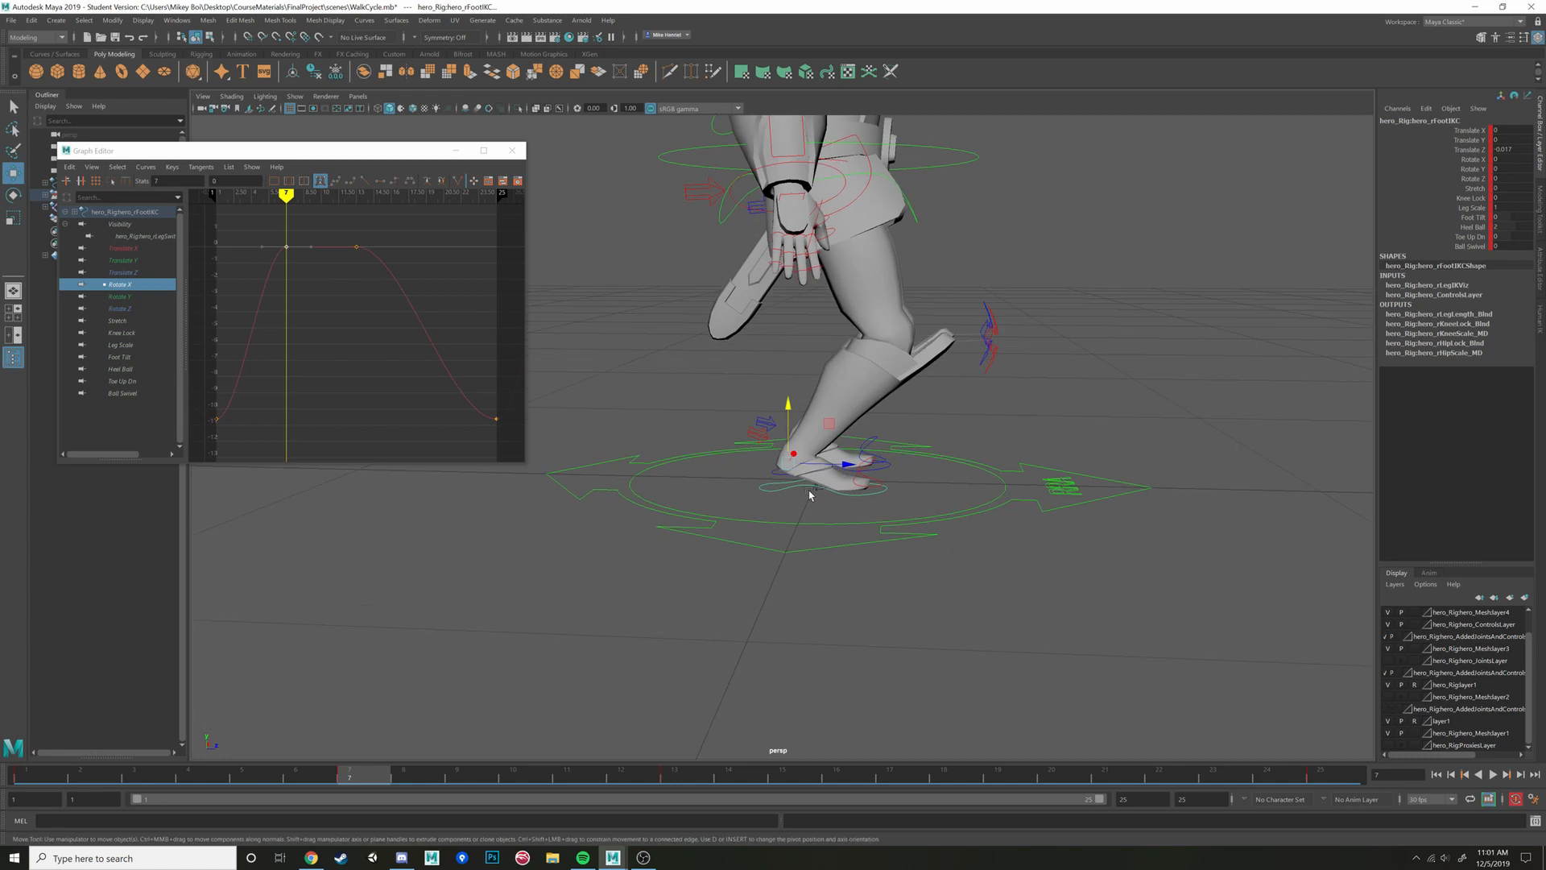
# Set the frame 7 key of the right foot control's Heel Ball curve to 0
pyautogui.click(121, 369)
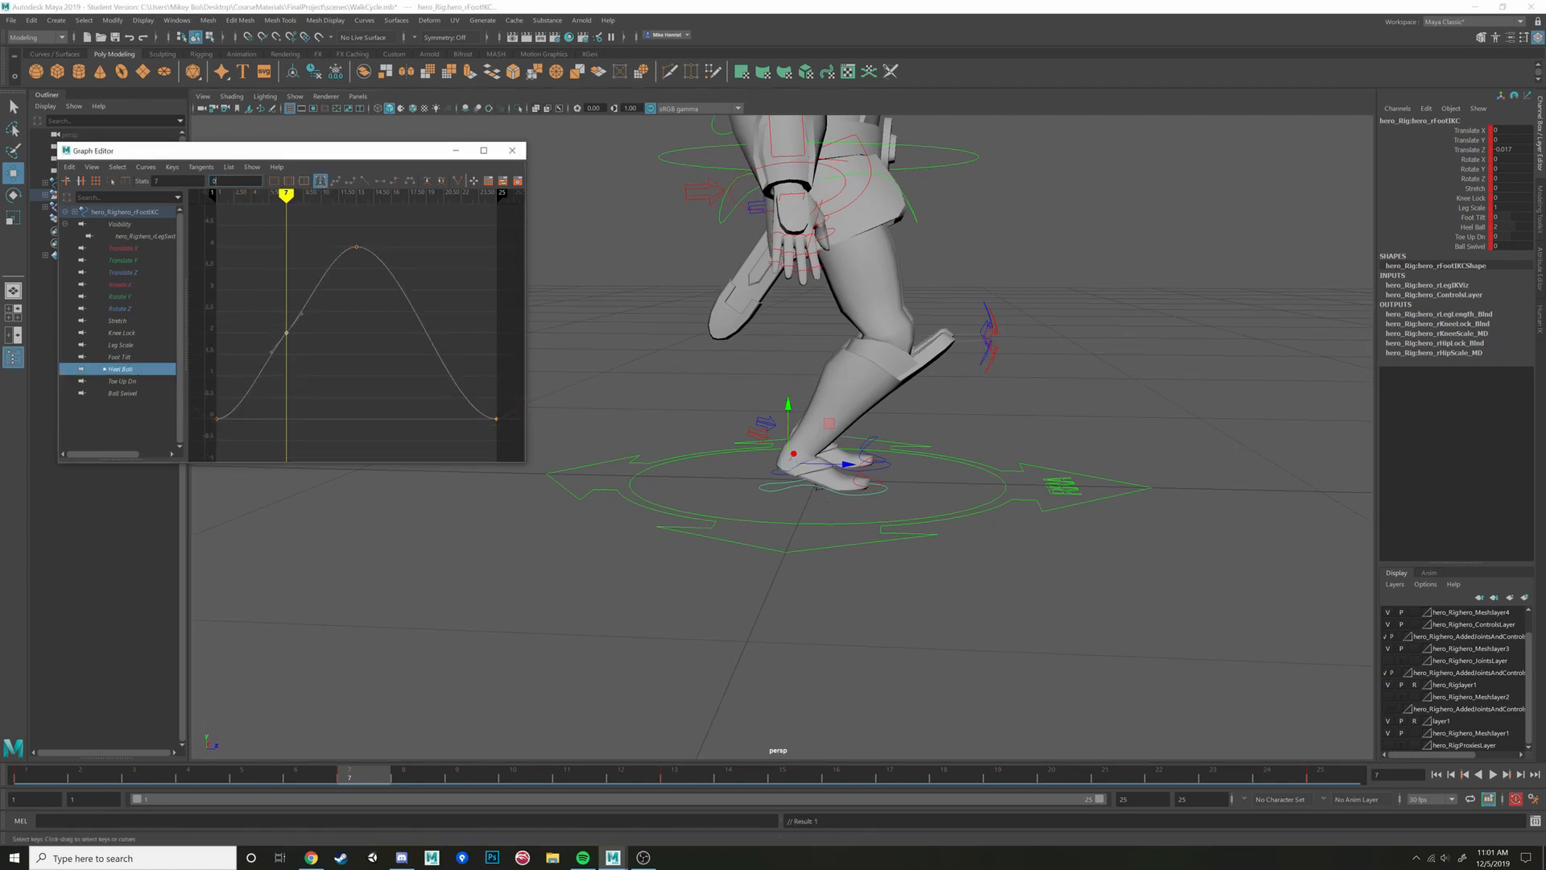
pyautogui.write('0')
pyautogui.press('Return')
pyautogui.keyDown('alt'); pyautogui.moveTo(817, 471); pyautogui.dragTo(821, 450); pyautogui.keyUp('alt')
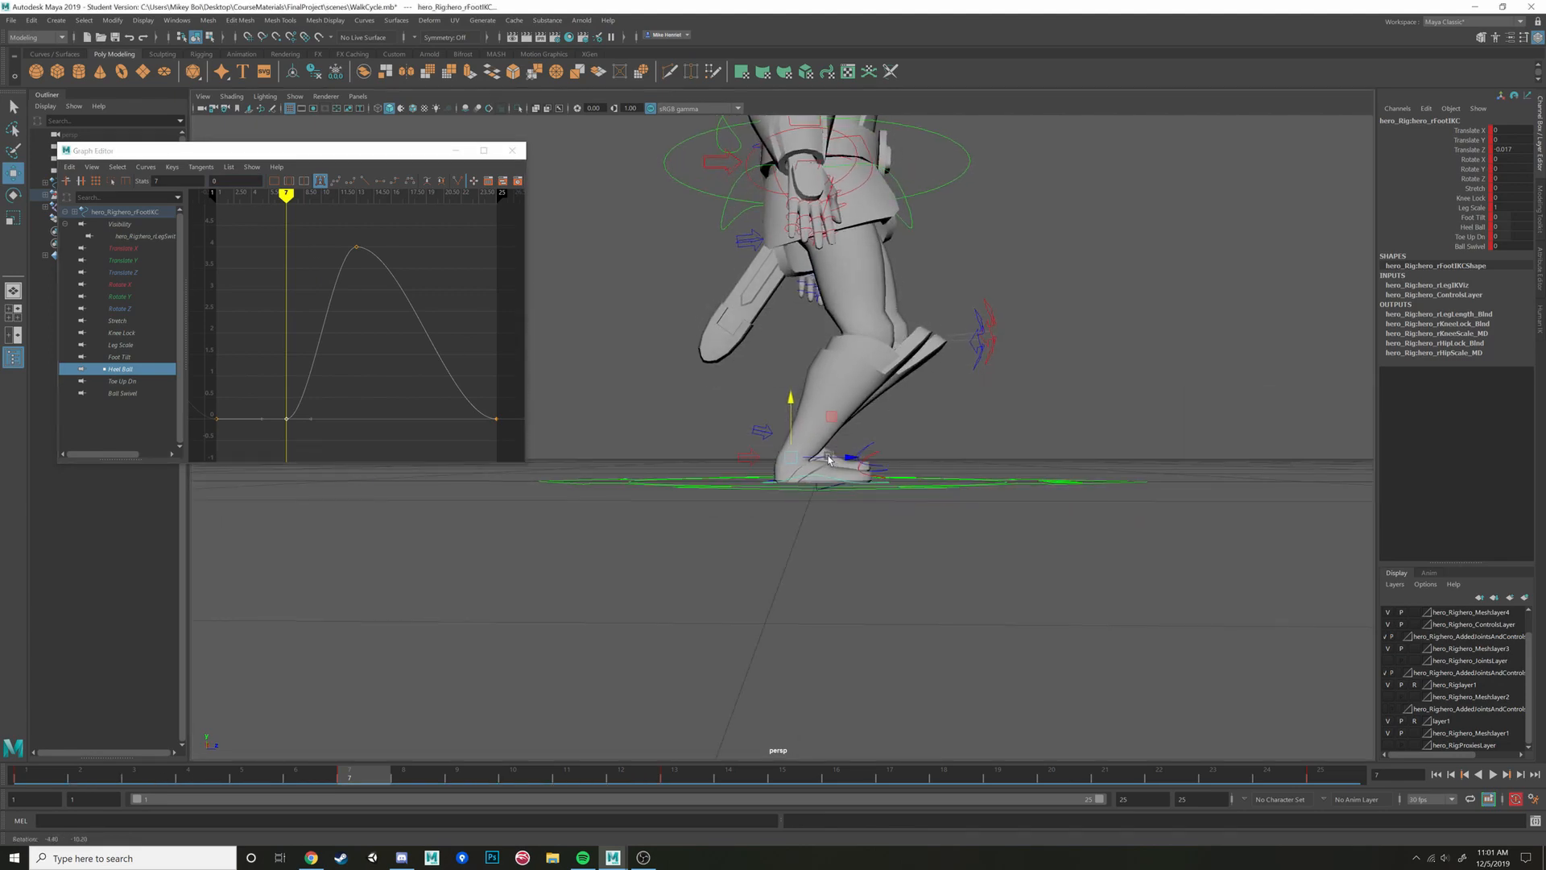
# Compare the frame 7 pose with the passing position on the walk reference image in Chrome and return to Maya
pyautogui.click(310, 857)
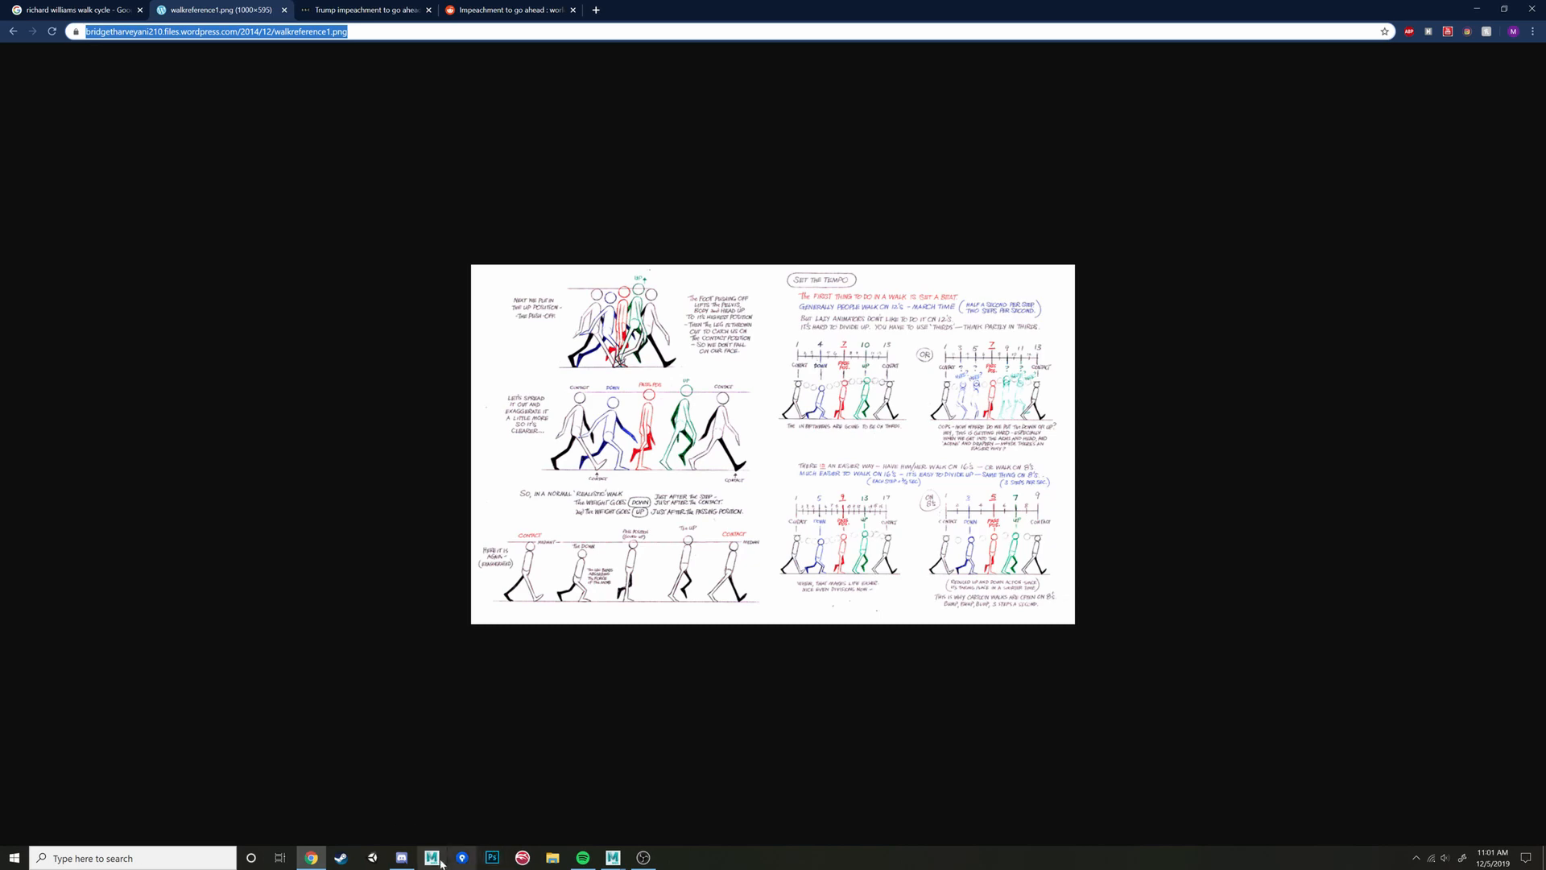
pyautogui.moveTo(613, 862)
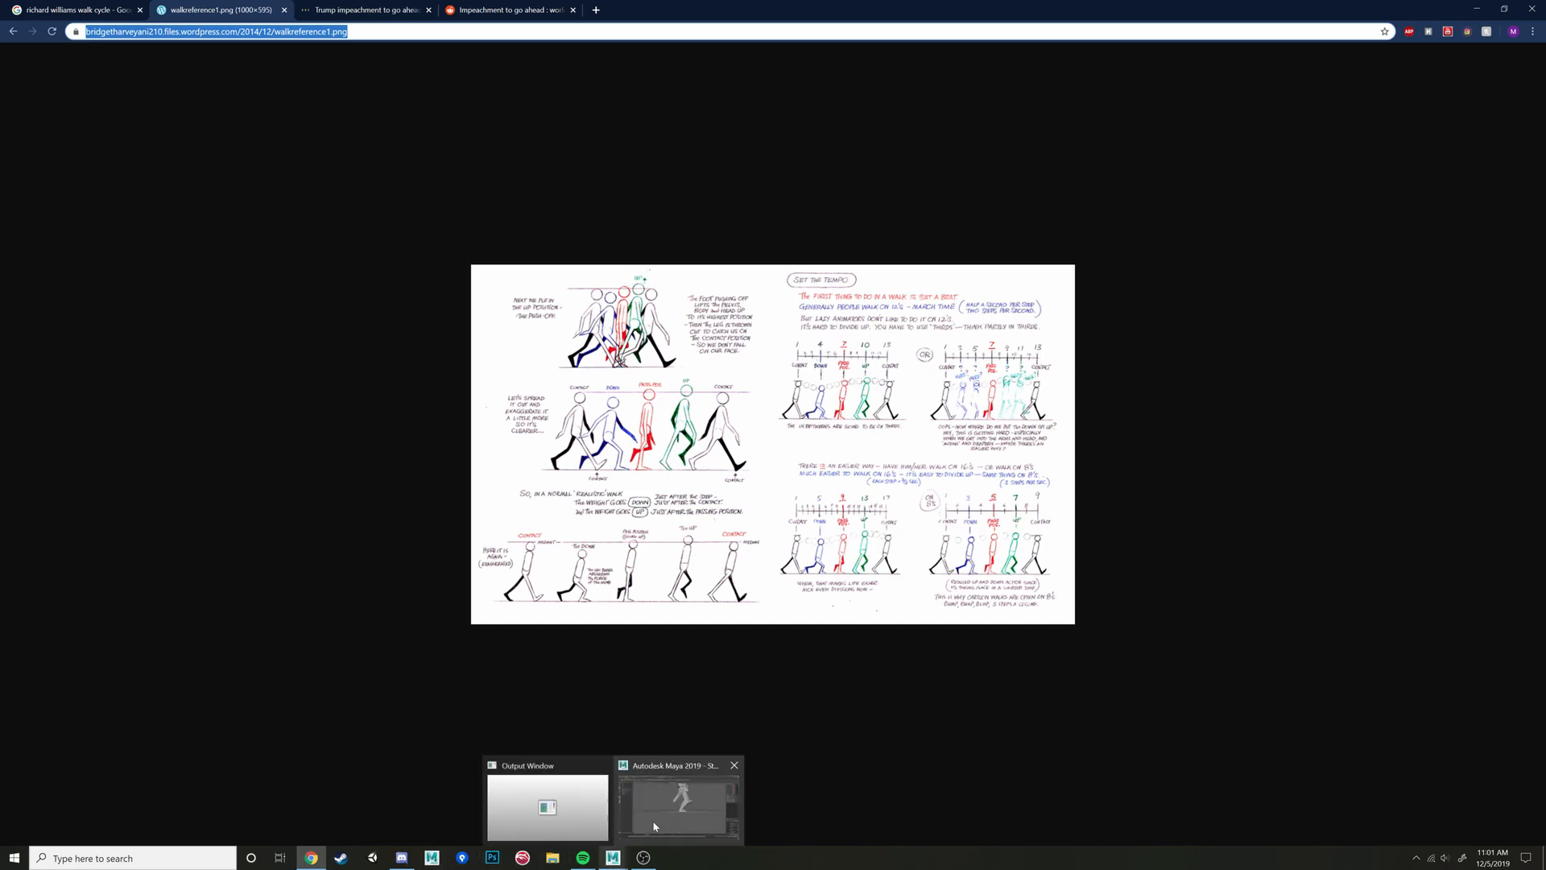
pyautogui.click(679, 799)
pyautogui.click(311, 858)
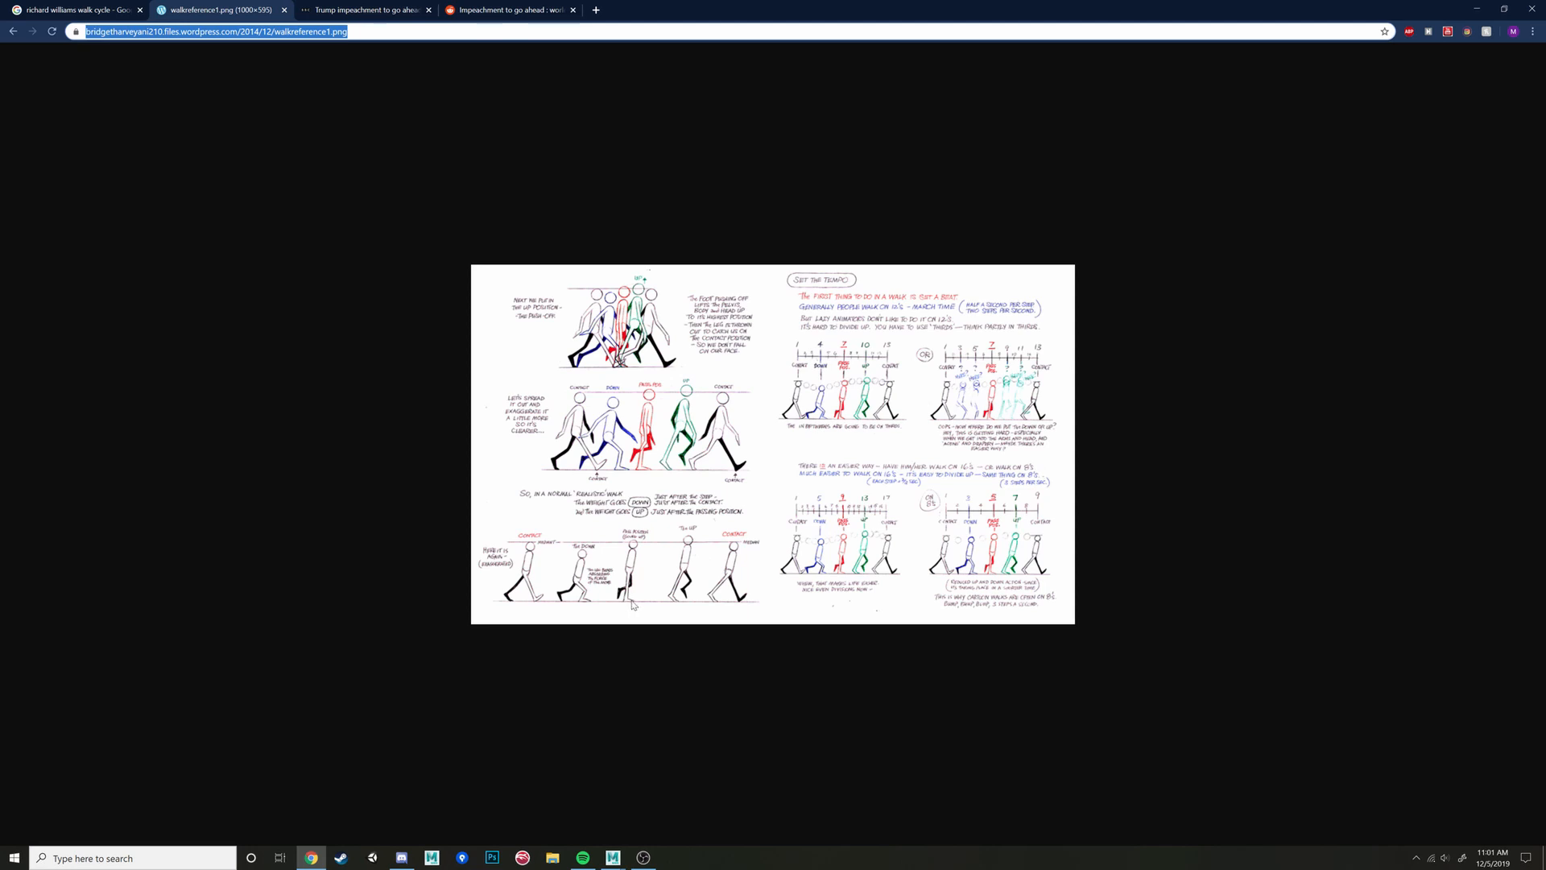
pyautogui.click(615, 857)
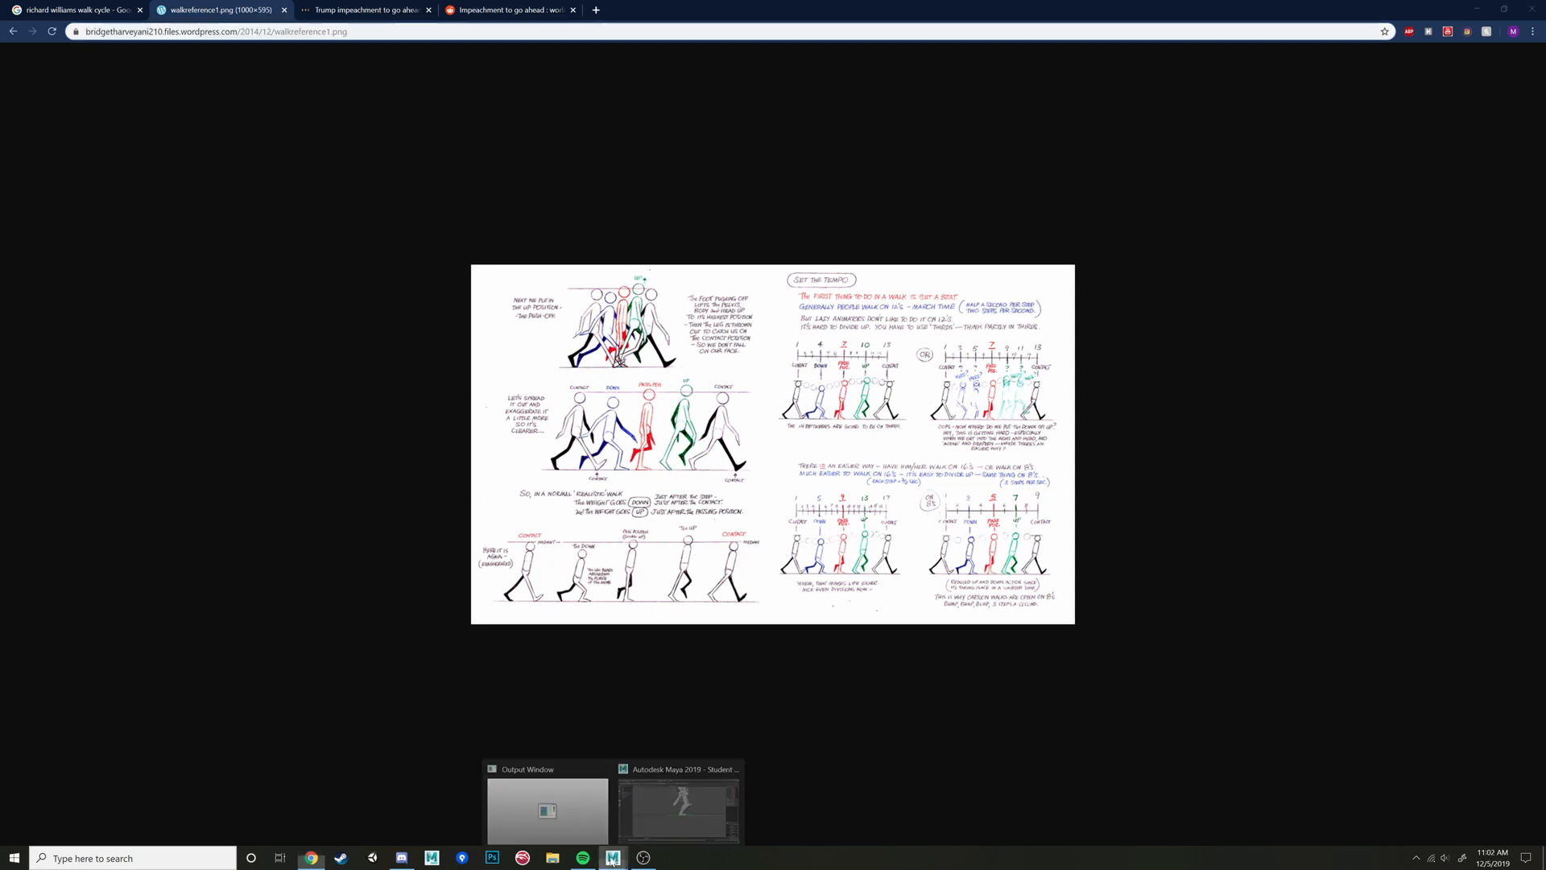
pyautogui.click(689, 798)
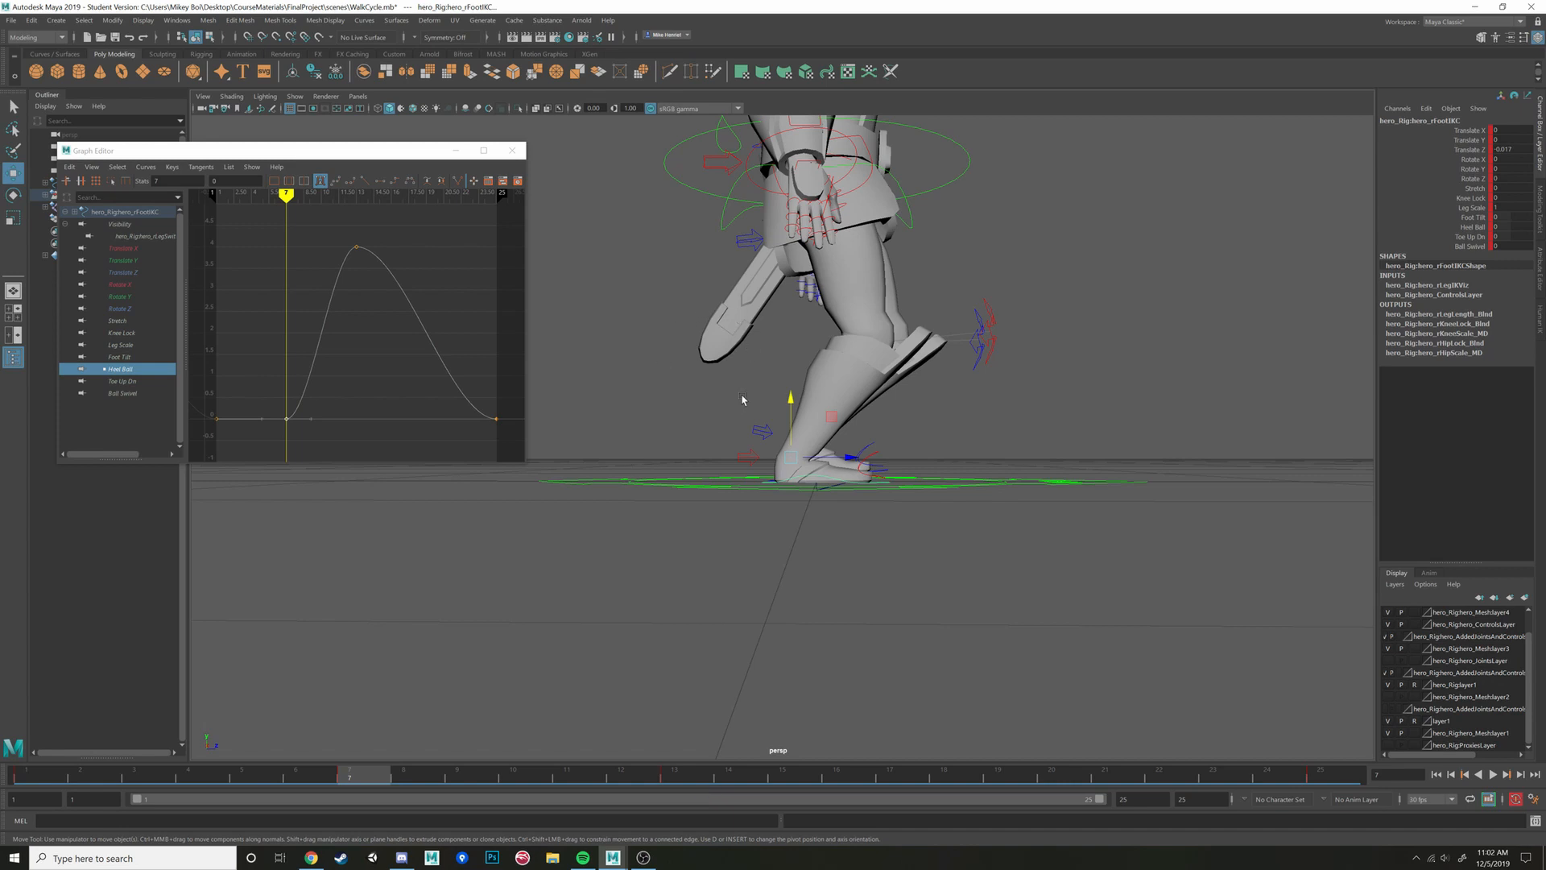
# Play the walk cycle and examine the bent legs and planted right foot at frame 7 from several angles
pyautogui.keyDown('alt'); pyautogui.moveTo(743, 400); pyautogui.dragTo(674, 464); pyautogui.keyUp('alt')
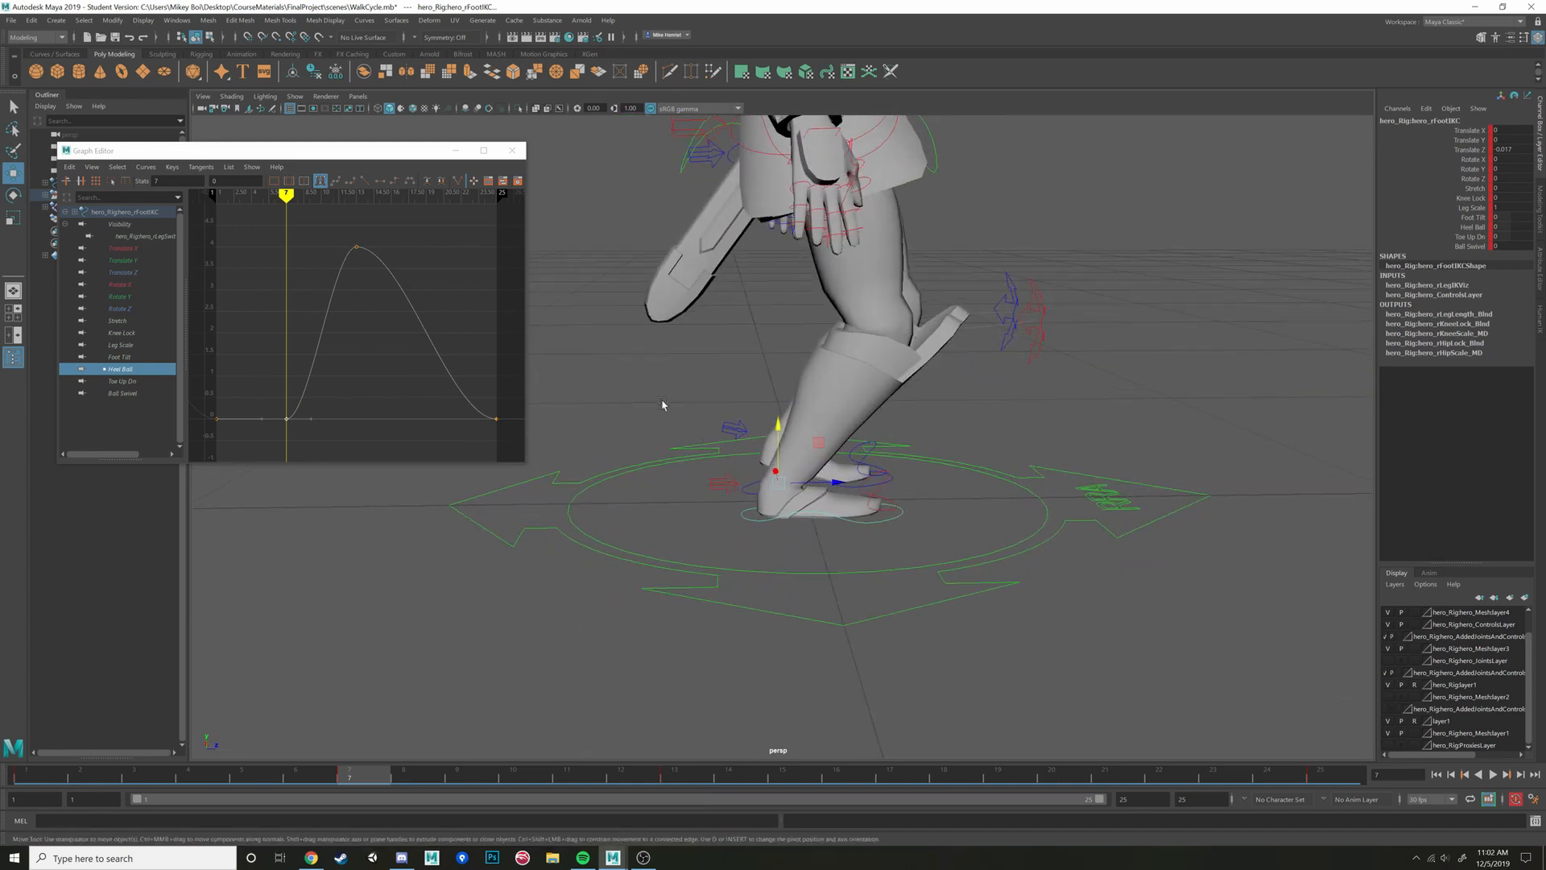
pyautogui.scroll(-5, 448, 370)
pyautogui.scroll(5, 372, 346)
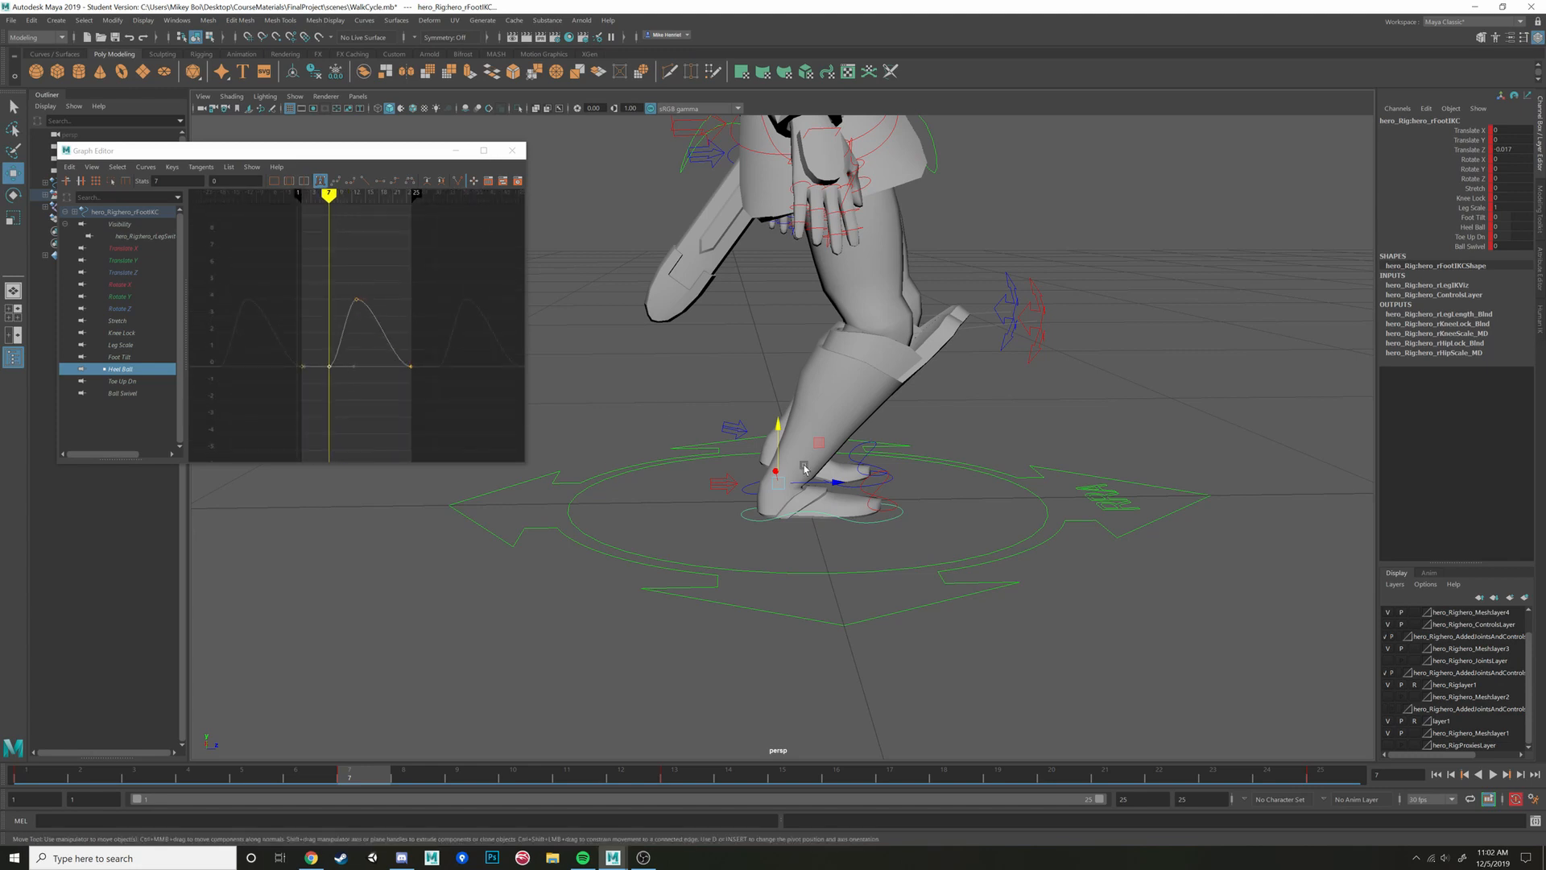
pyautogui.keyDown('alt'); pyautogui.moveTo(860, 546); pyautogui.dragTo(809, 561); pyautogui.keyUp('alt')
pyautogui.hotkey('alt', 'v')
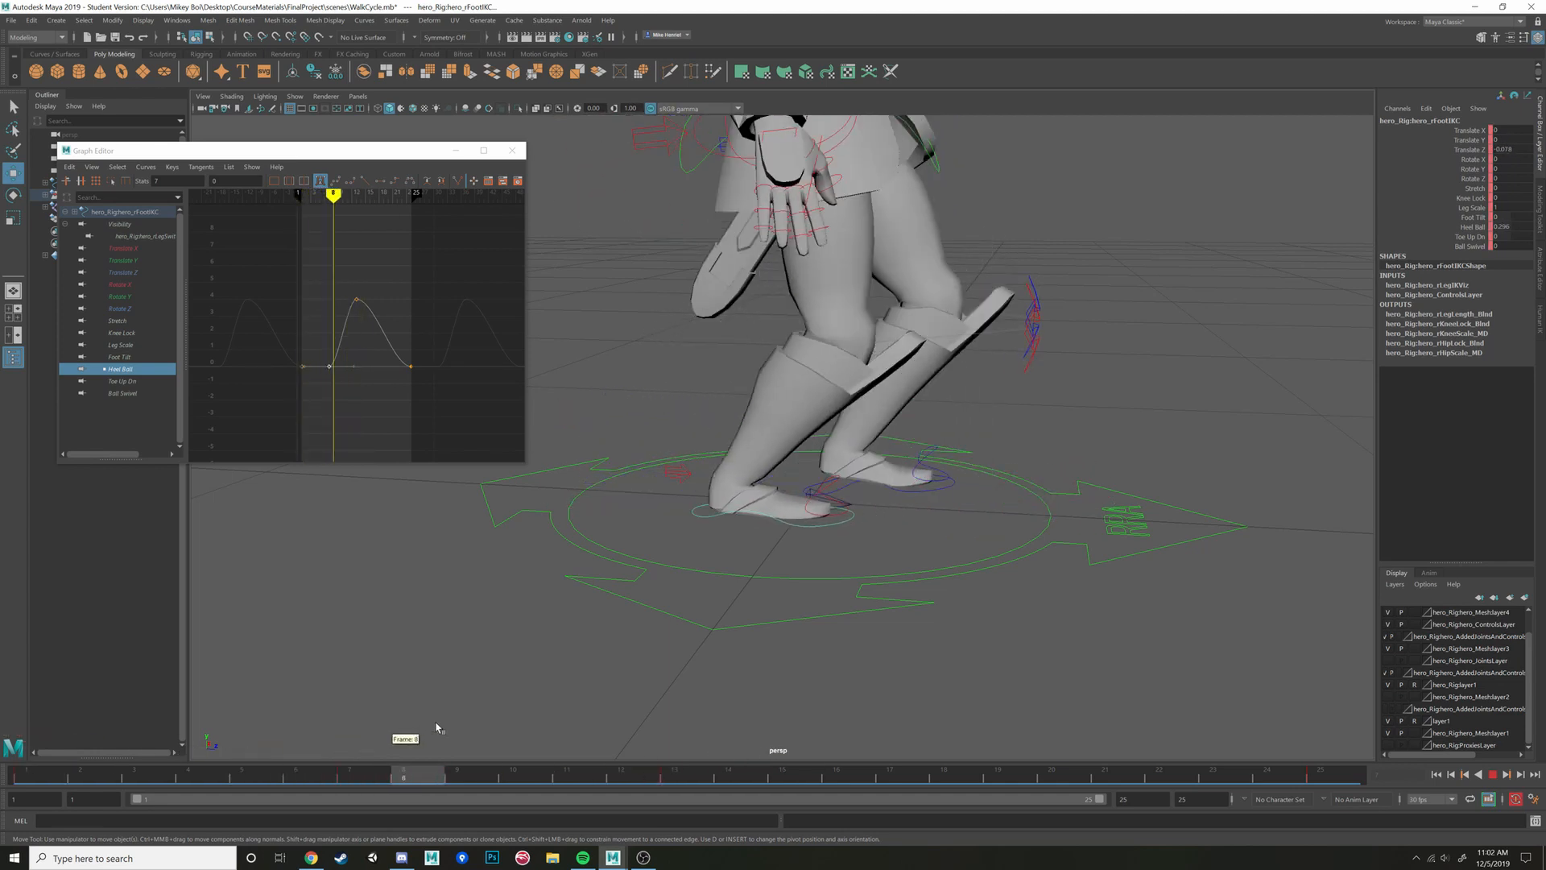
pyautogui.hotkey('alt', 'v')
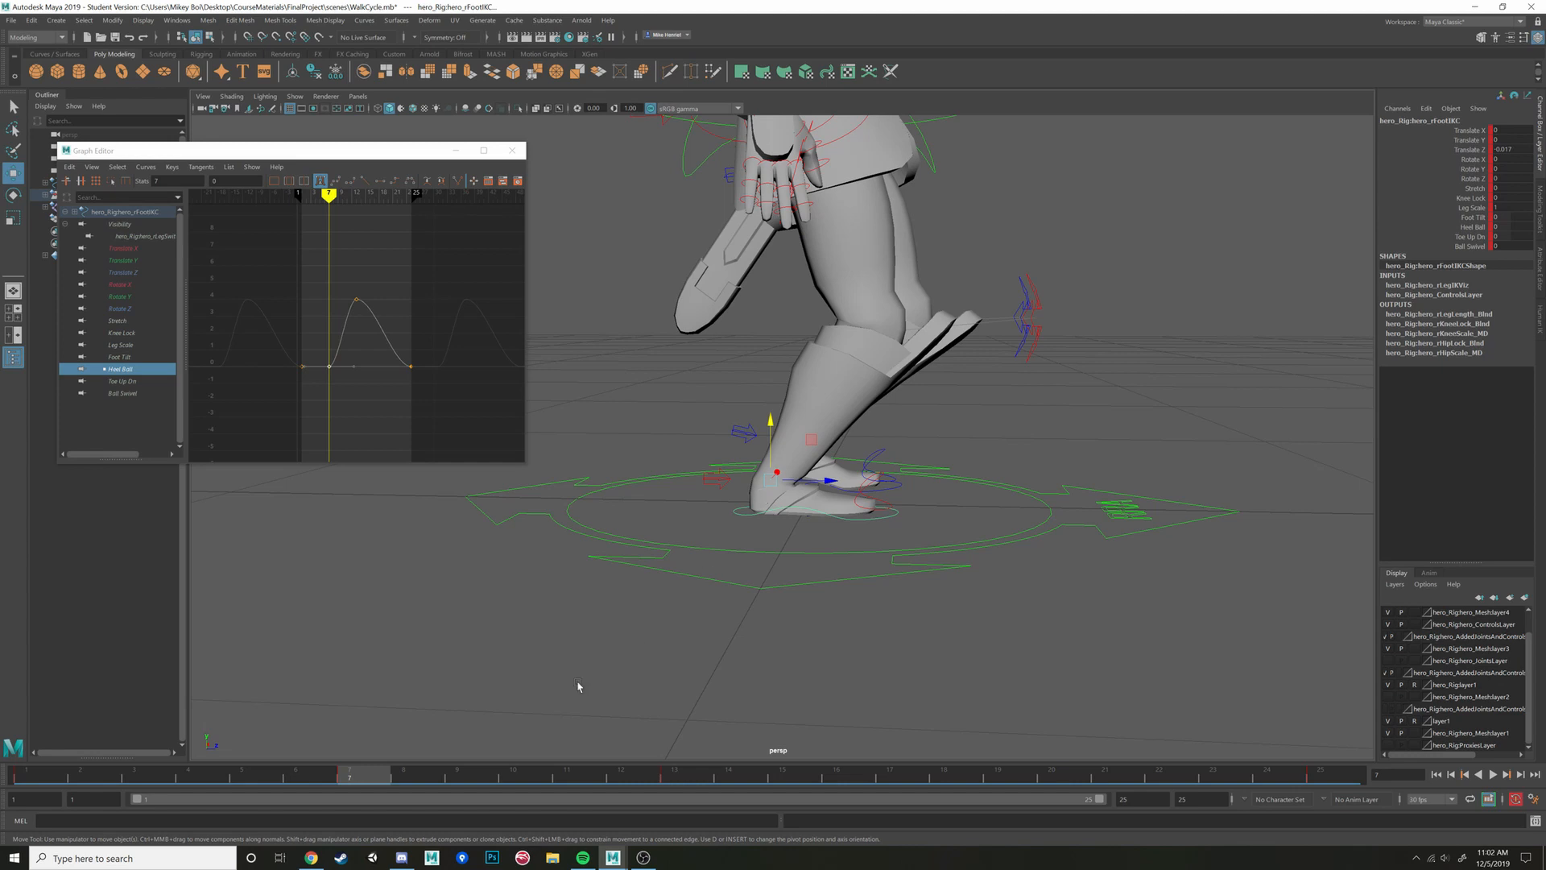
pyautogui.keyDown('alt'); pyautogui.moveTo(921, 437); pyautogui.dragTo(667, 668); pyautogui.keyUp('alt')
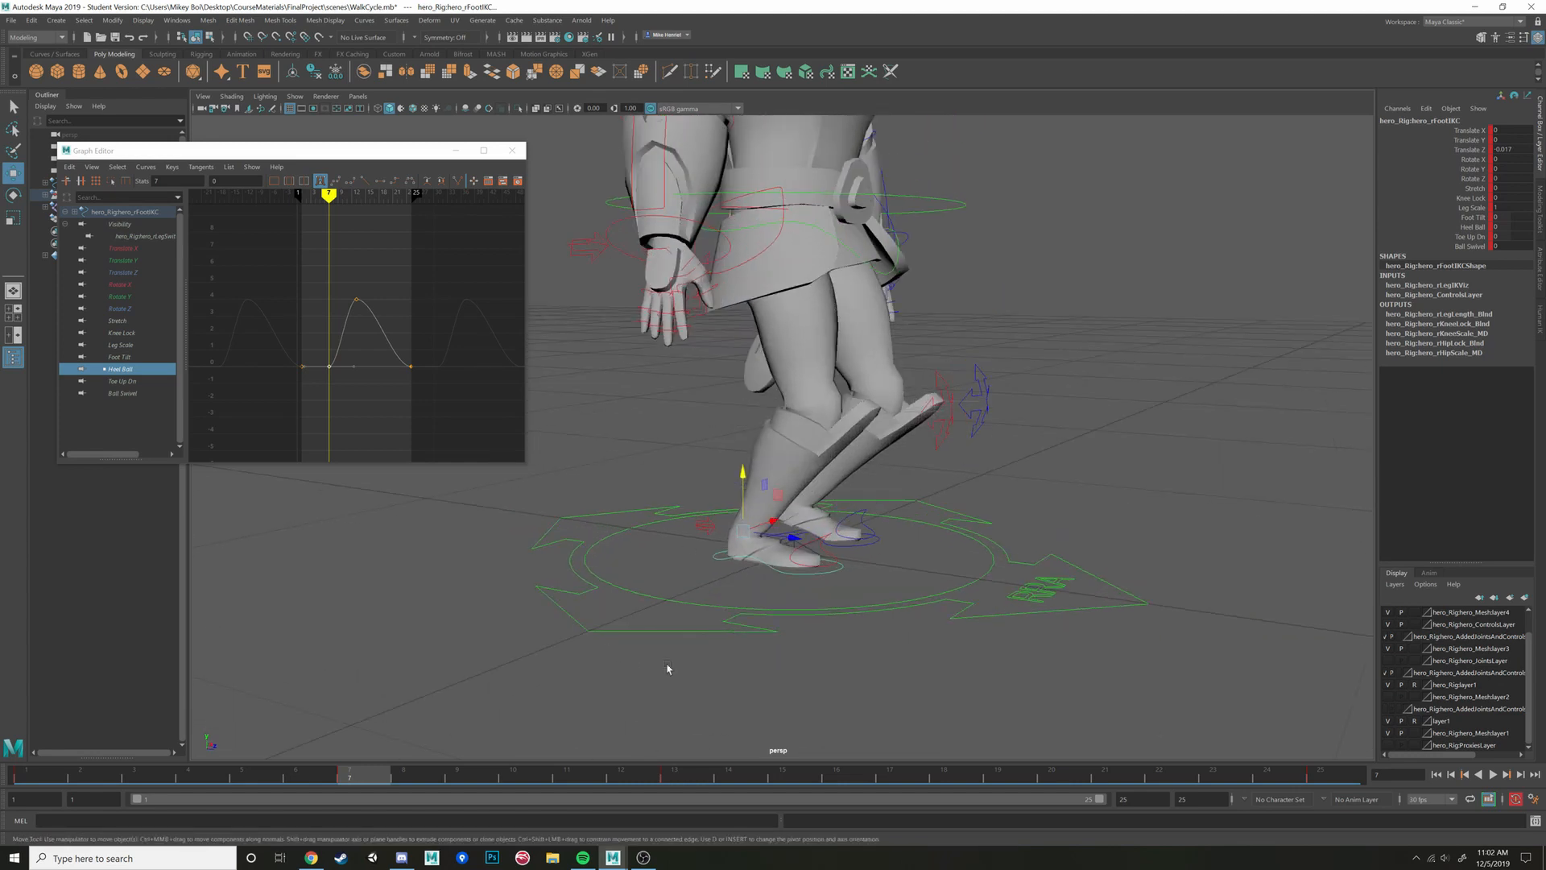
pyautogui.keyDown('alt'); pyautogui.moveTo(798, 559); pyautogui.dragTo(864, 519); pyautogui.keyUp('alt')
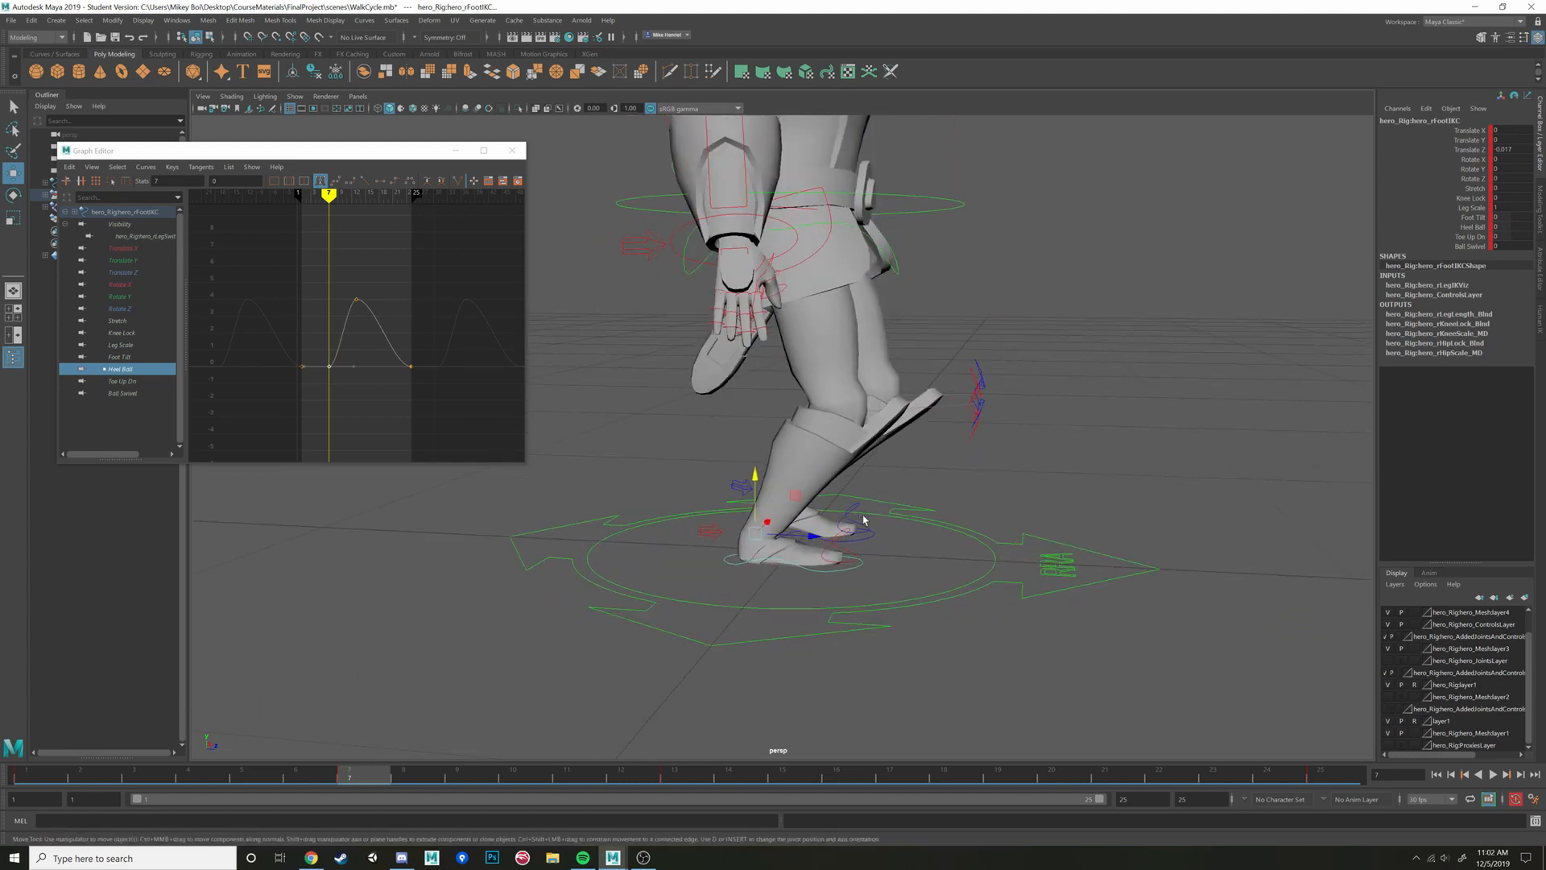
# Raise the hero's root control at frame 7 to about -0.006 in Translate Y and key it
pyautogui.click(942, 201)
pyautogui.keyDown('alt'); pyautogui.moveTo(997, 242); pyautogui.dragTo(908, 360); pyautogui.keyUp('alt')
pyautogui.moveTo(781, 301); pyautogui.dragTo(784, 280)
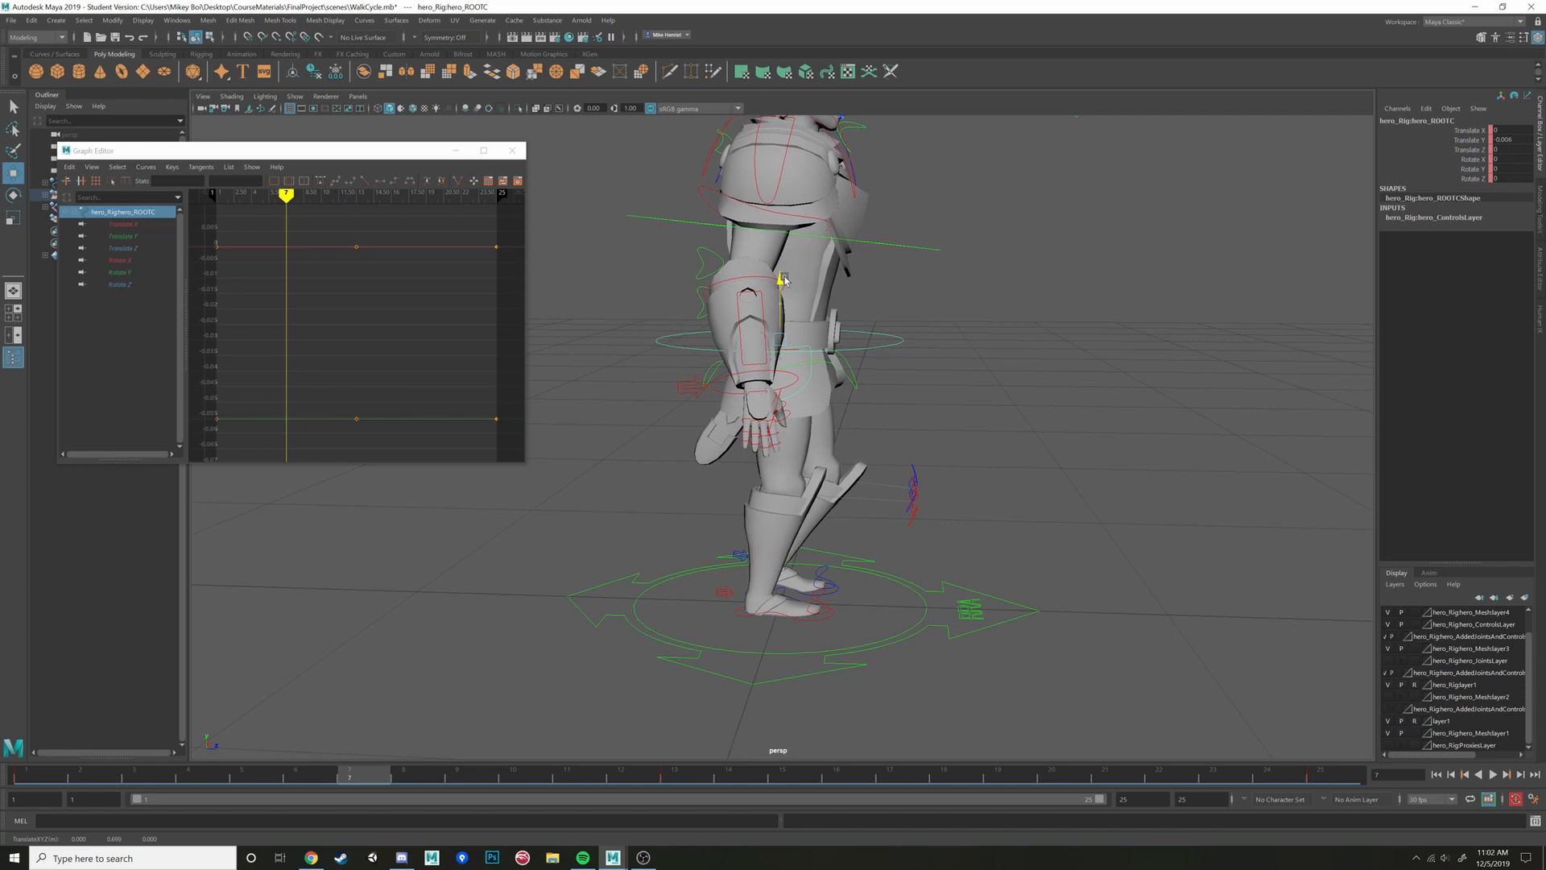
pyautogui.moveTo(784, 279)
pyautogui.mouseDown()
pyautogui.moveTo(784, 266)
pyautogui.moveTo(775, 280)
pyautogui.mouseUp()
pyautogui.press('s')
pyautogui.press('s')
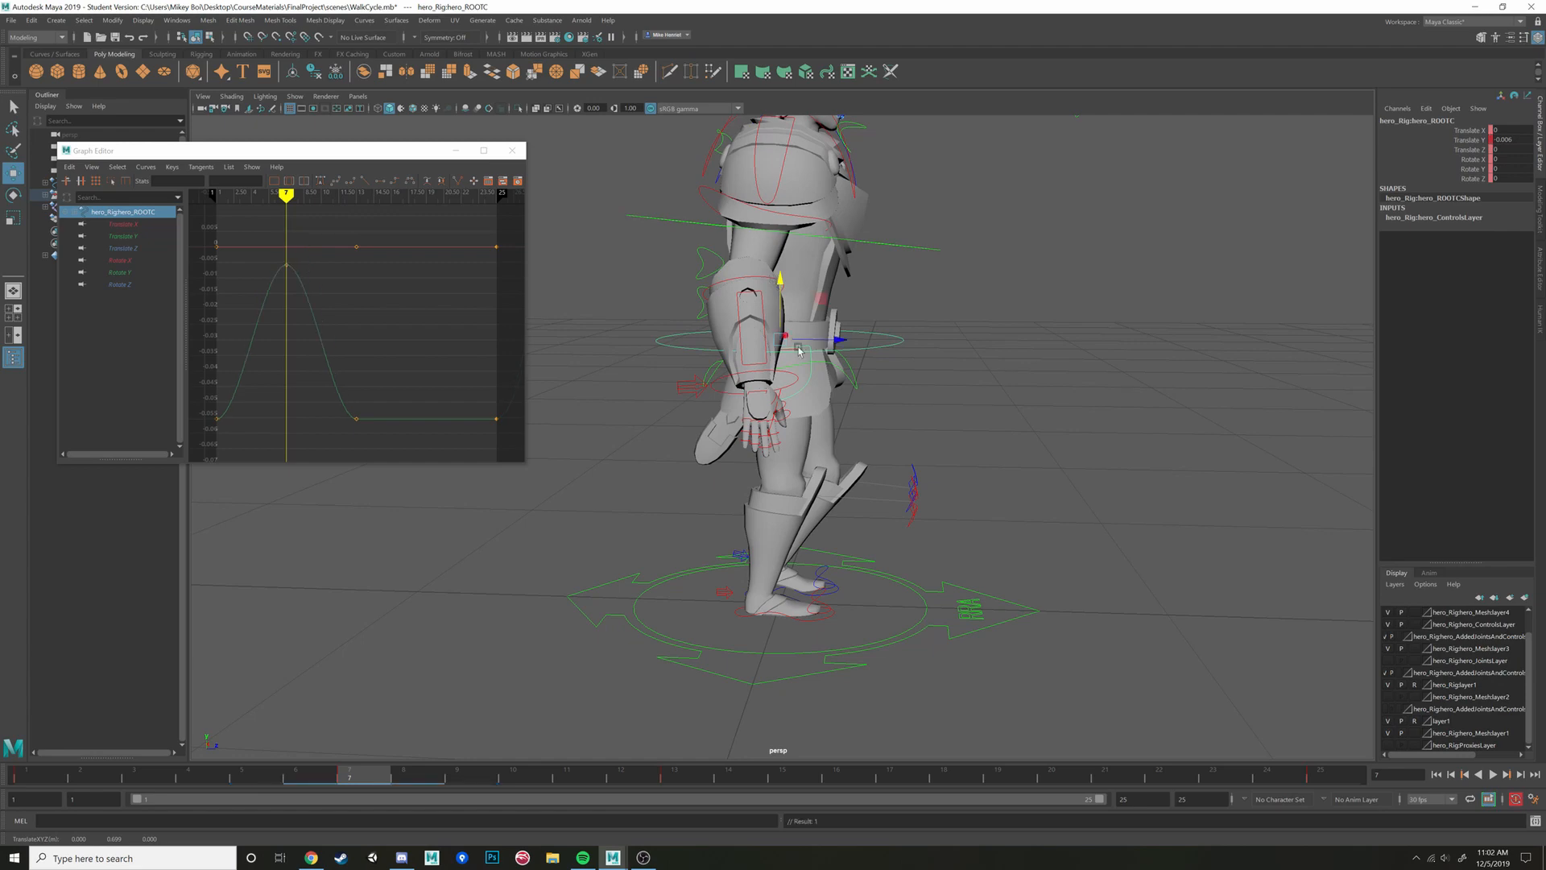
# Review the body's rise between frames 1 and 7 from the side
pyautogui.keyDown('alt'); pyautogui.moveTo(800, 350); pyautogui.dragTo(766, 524); pyautogui.keyUp('alt')
pyautogui.keyDown('alt'); pyautogui.moveTo(677, 568); pyautogui.dragTo(713, 576); pyautogui.keyUp('alt')
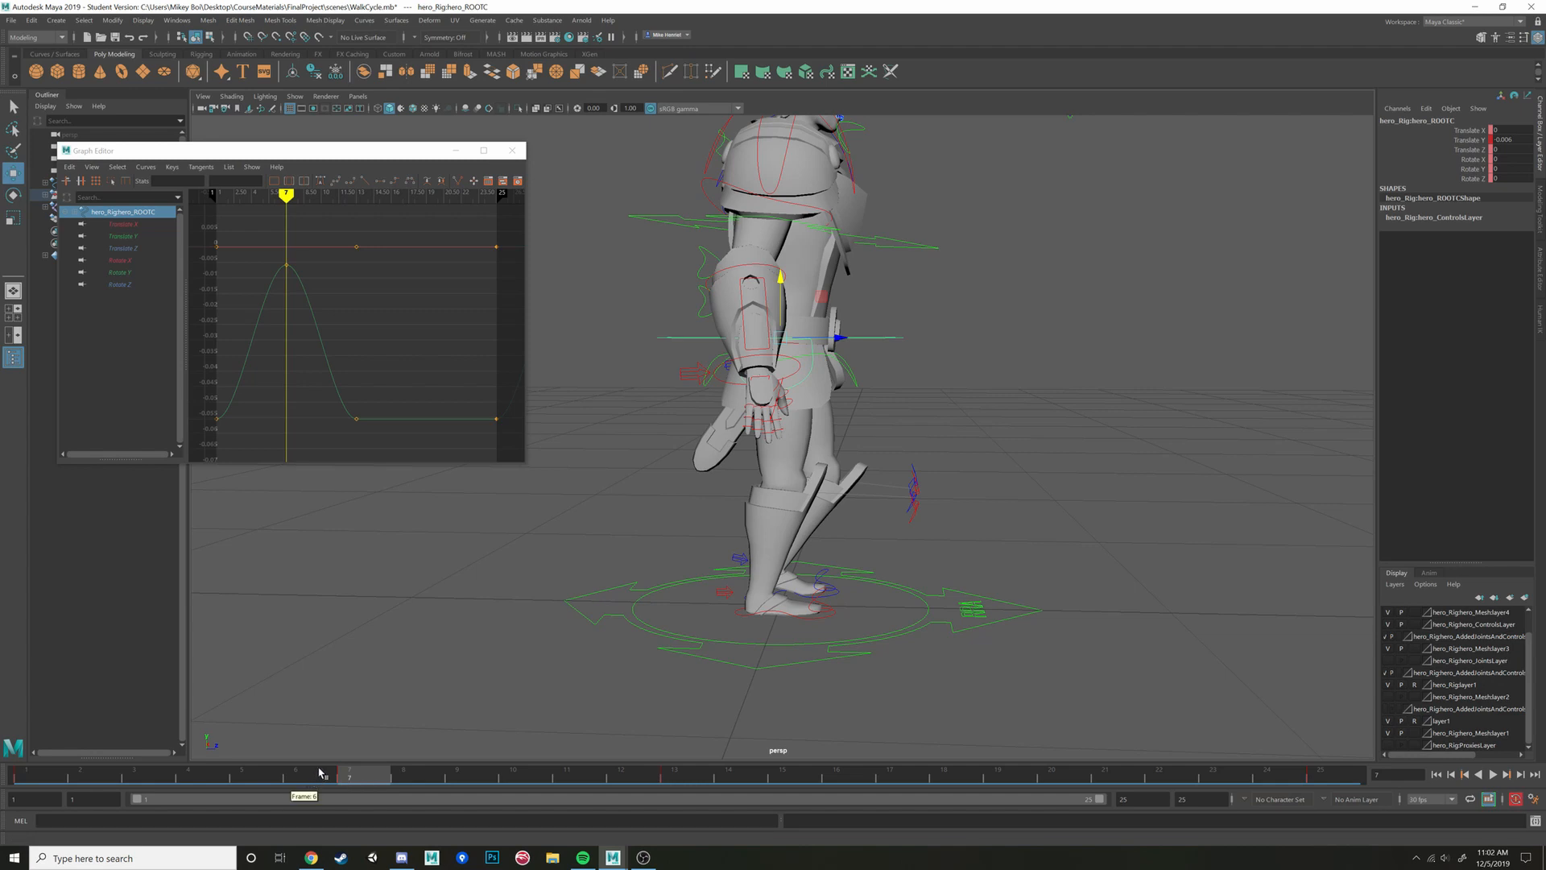
pyautogui.hotkey('alt', 'v')
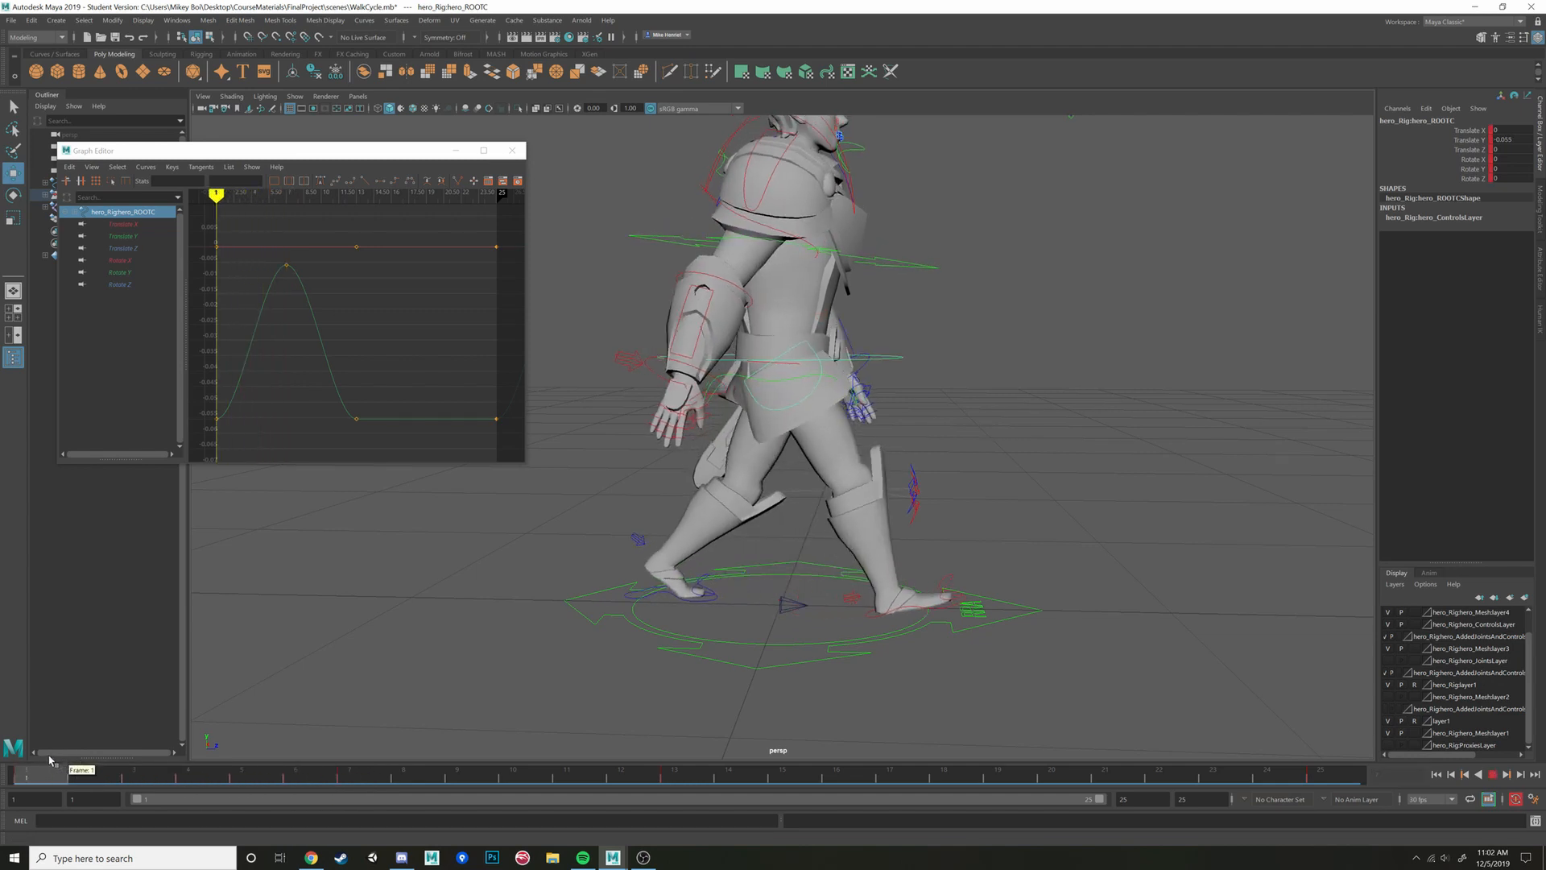
pyautogui.moveTo(263, 755)
pyautogui.mouseDown()
pyautogui.moveTo(486, 741)
pyautogui.moveTo(794, 797)
pyautogui.moveTo(78, 797)
pyautogui.moveTo(349, 796)
pyautogui.mouseUp()
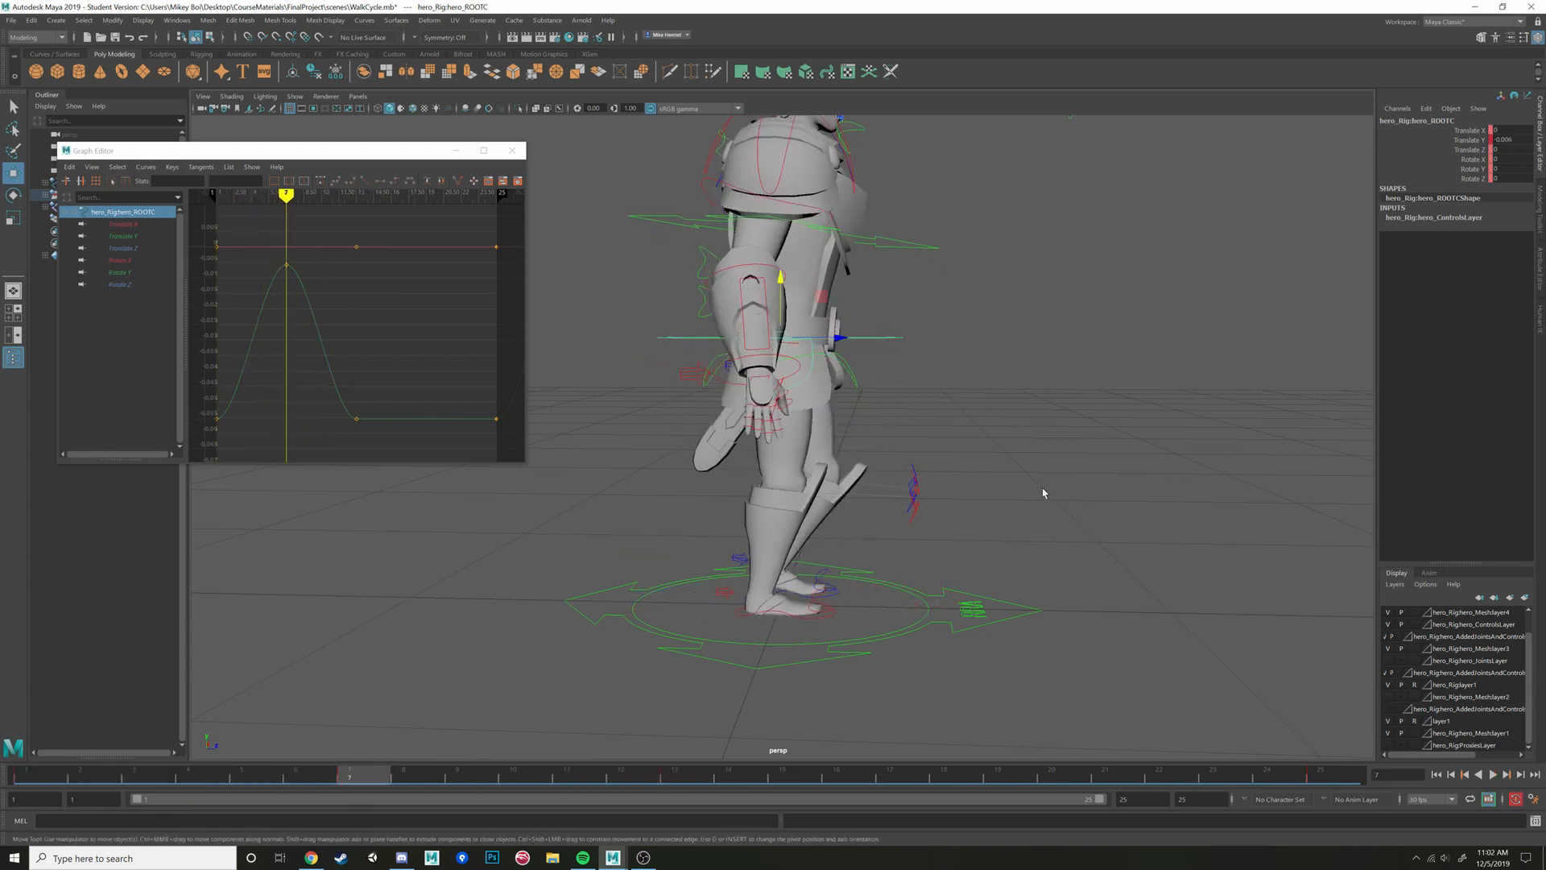
# Select the left foot IK control at frame 7 and rotate it so the toes point downward
pyautogui.keyDown('alt'); pyautogui.moveTo(1042, 490); pyautogui.dragTo(739, 570); pyautogui.keyUp('alt')
pyautogui.click(805, 611)
pyautogui.scroll(2, 741, 566)
pyautogui.press('e')
pyautogui.moveTo(762, 509); pyautogui.dragTo(794, 472)
pyautogui.press('w')
pyautogui.press('e')
pyautogui.press('w')
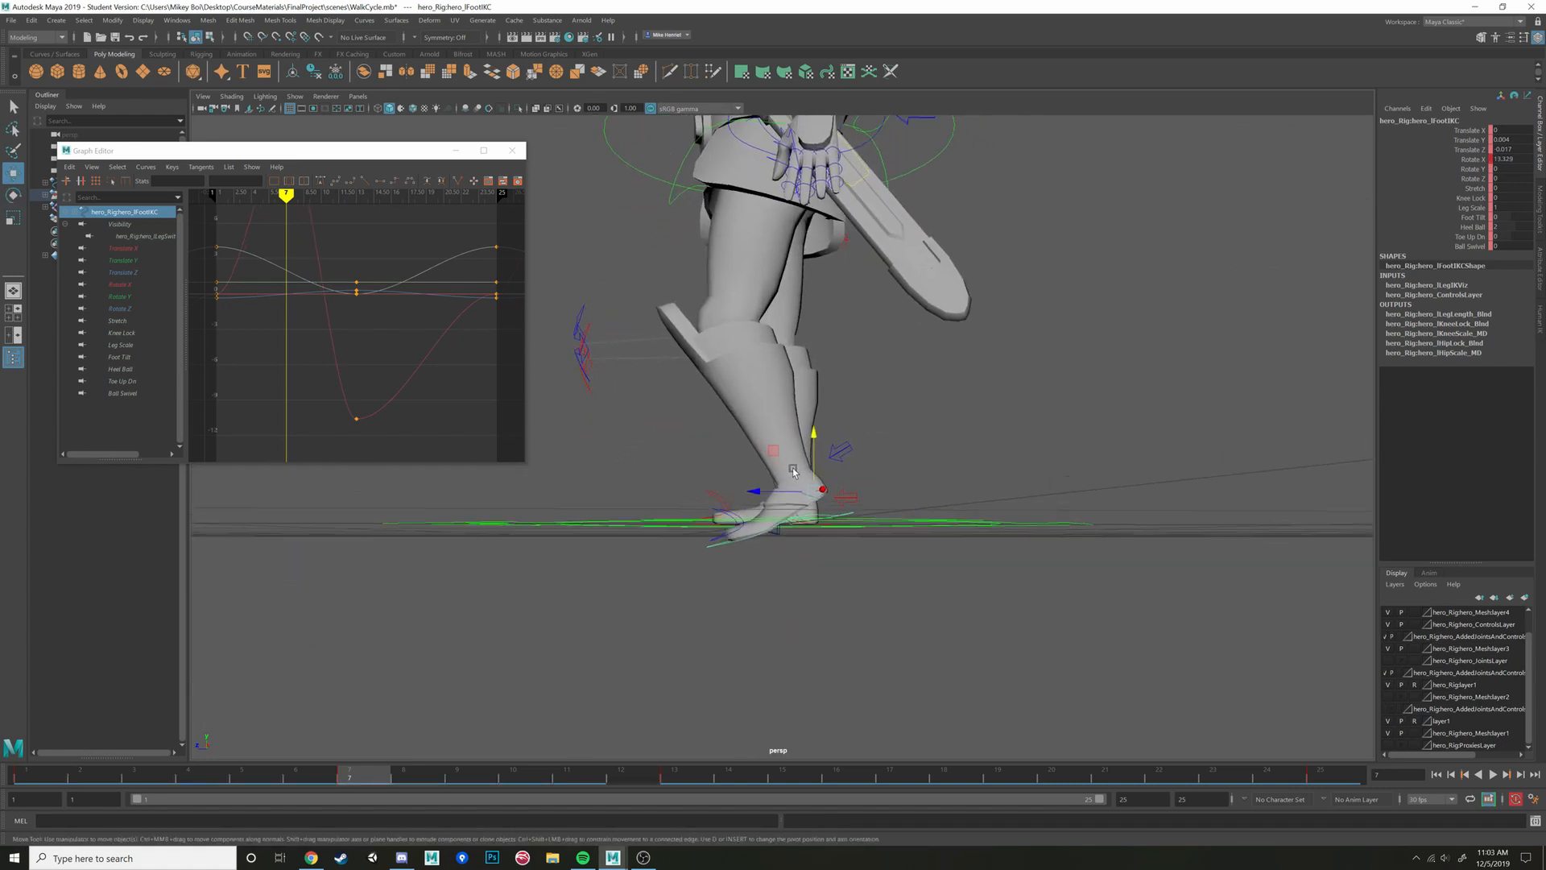
# Raise the left foot IK control at frame 7 to about 0.073 in Translate Y
pyautogui.keyDown('alt'); pyautogui.moveTo(794, 472); pyautogui.dragTo(763, 511, button='right'); pyautogui.keyUp('alt')
pyautogui.keyDown('alt'); pyautogui.moveTo(762, 511); pyautogui.dragTo(742, 500); pyautogui.keyUp('alt')
pyautogui.keyDown('alt'); pyautogui.moveTo(741, 500); pyautogui.dragTo(734, 514, button='middle'); pyautogui.keyUp('alt')
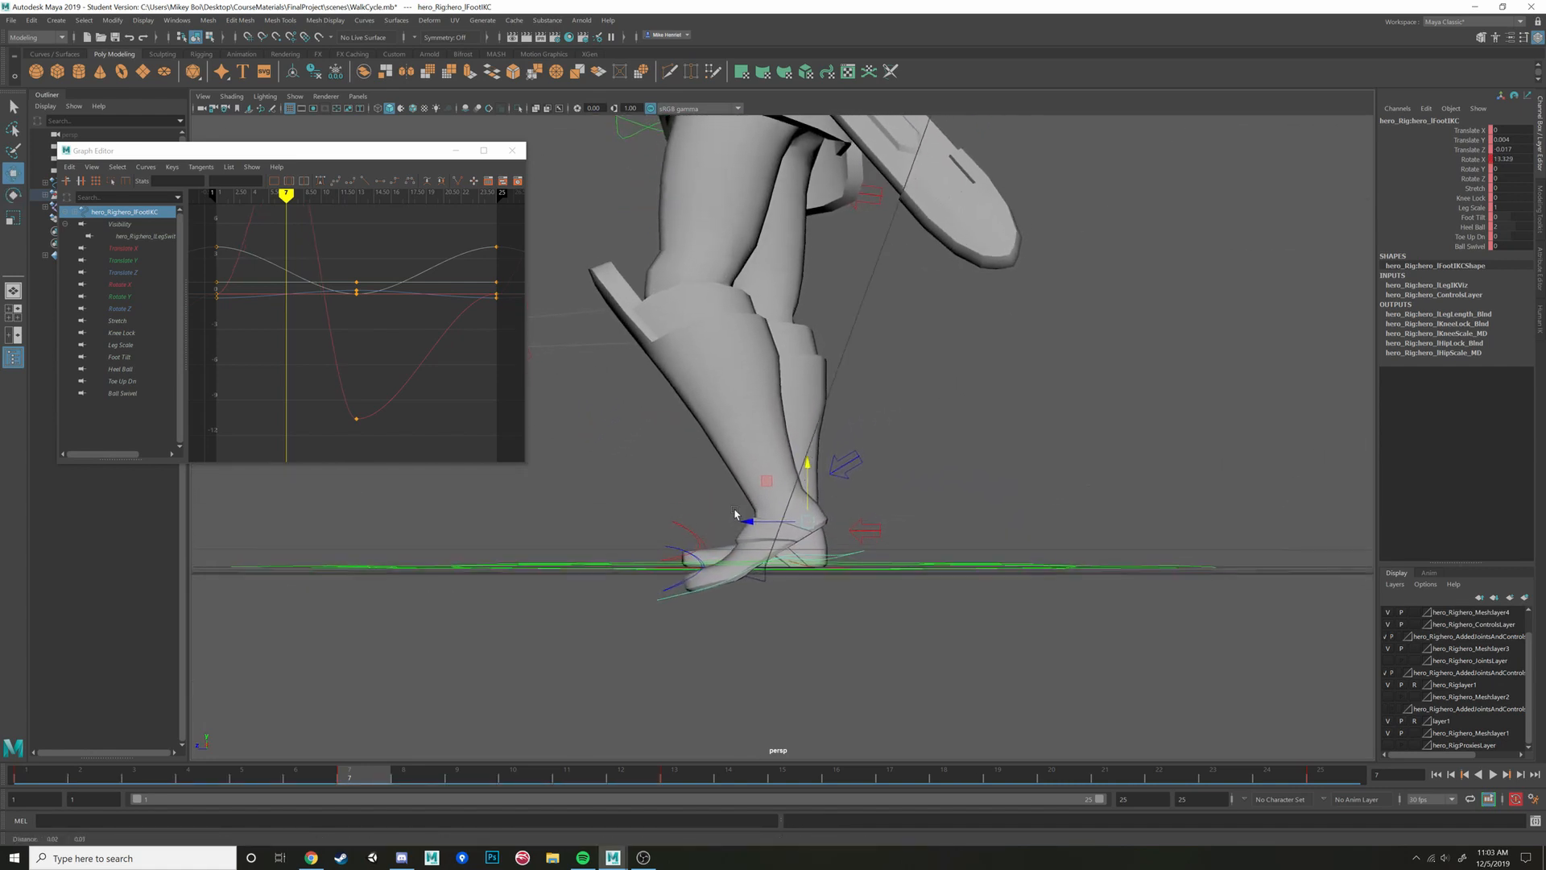
pyautogui.keyDown('alt'); pyautogui.moveTo(735, 513); pyautogui.dragTo(734, 521); pyautogui.keyUp('alt')
pyautogui.moveTo(809, 476); pyautogui.dragTo(804, 421)
pyautogui.keyDown('alt'); pyautogui.moveTo(805, 421); pyautogui.dragTo(788, 429, button='right'); pyautogui.keyUp('alt')
pyautogui.keyDown('alt'); pyautogui.moveTo(788, 428); pyautogui.dragTo(783, 452); pyautogui.keyUp('alt')
# Set the left foot control's Heel Ball to 0 at frame 7
pyautogui.press('e')
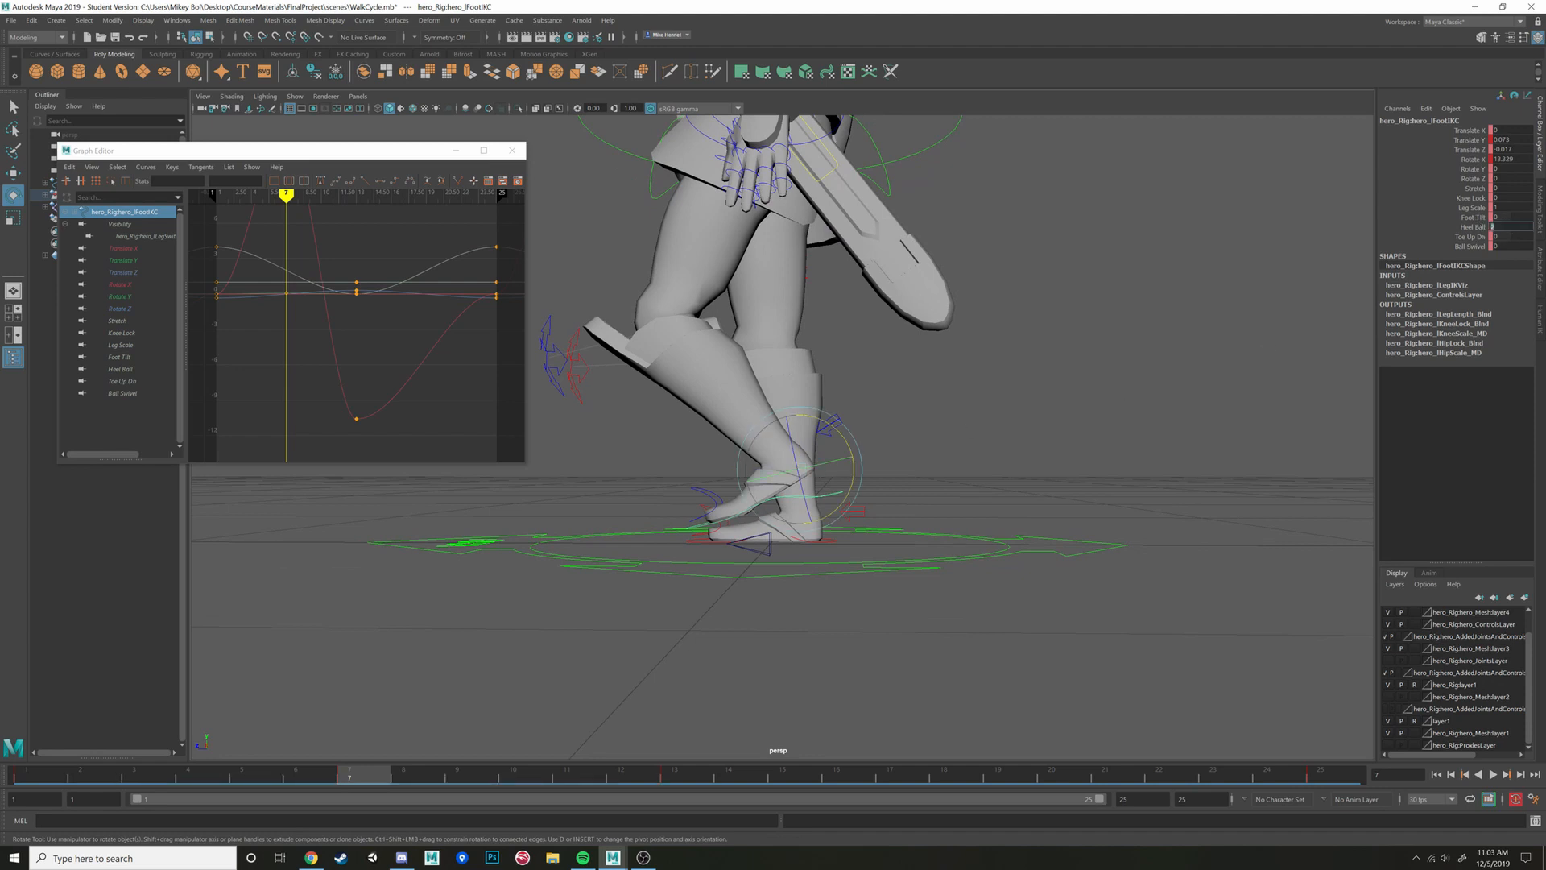
pyautogui.write('0')
pyautogui.press('Return')
# Rotate the left foot control to about 32.6 in Rotate X and raise it to about 0.089 in Translate Y
pyautogui.moveTo(823, 431); pyautogui.dragTo(864, 451)
pyautogui.press('w')
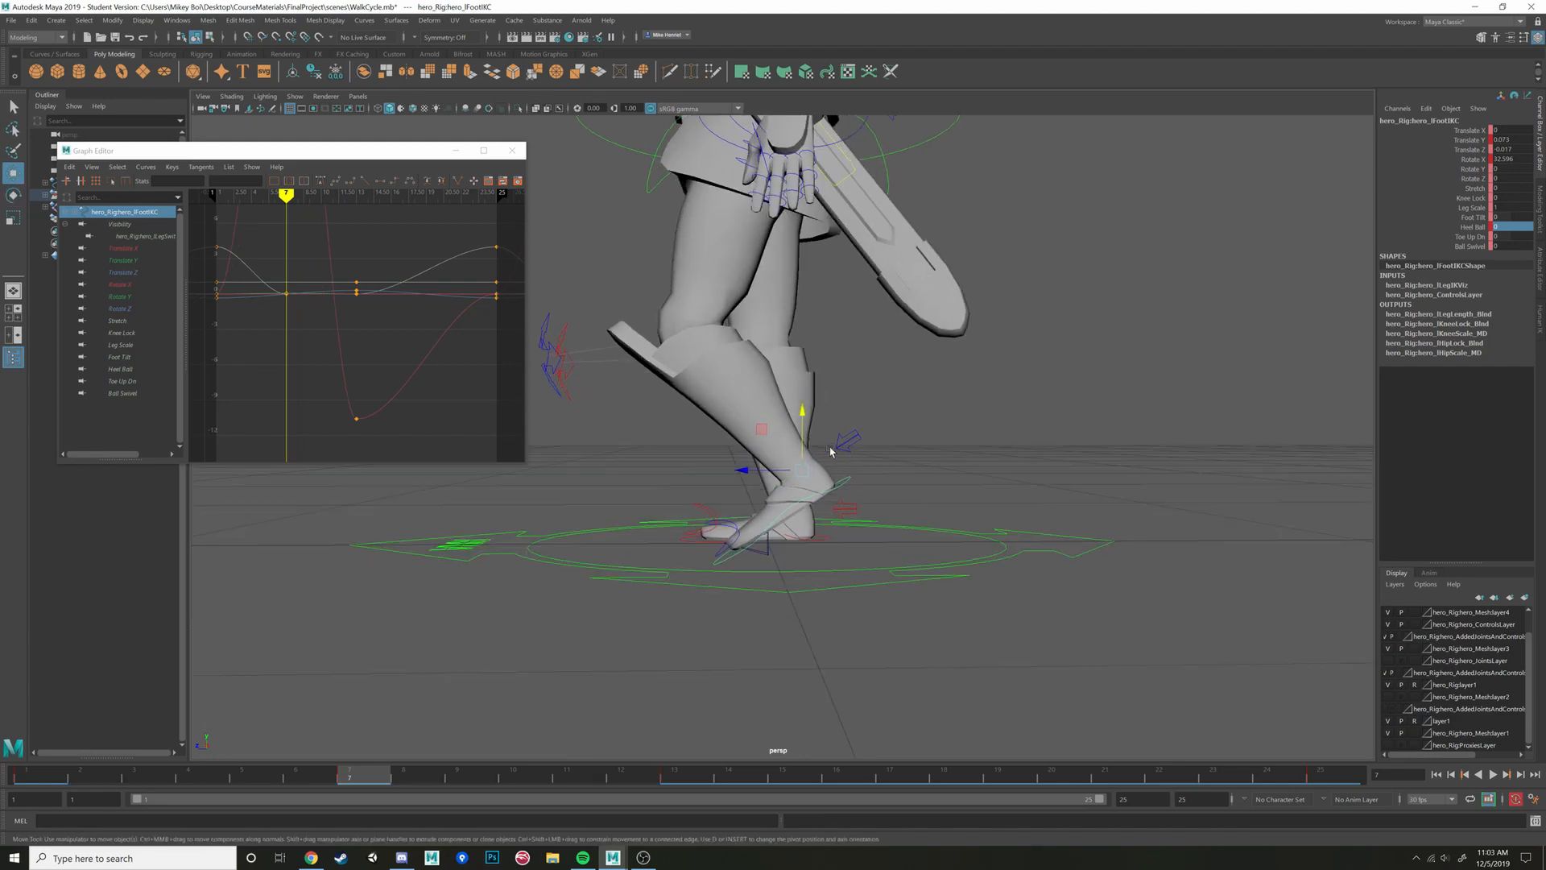
pyautogui.moveTo(758, 430); pyautogui.dragTo(762, 420)
# Check the lifted foot in the passing pose on the Chrome walk reference and return to Maya
pyautogui.click(311, 857)
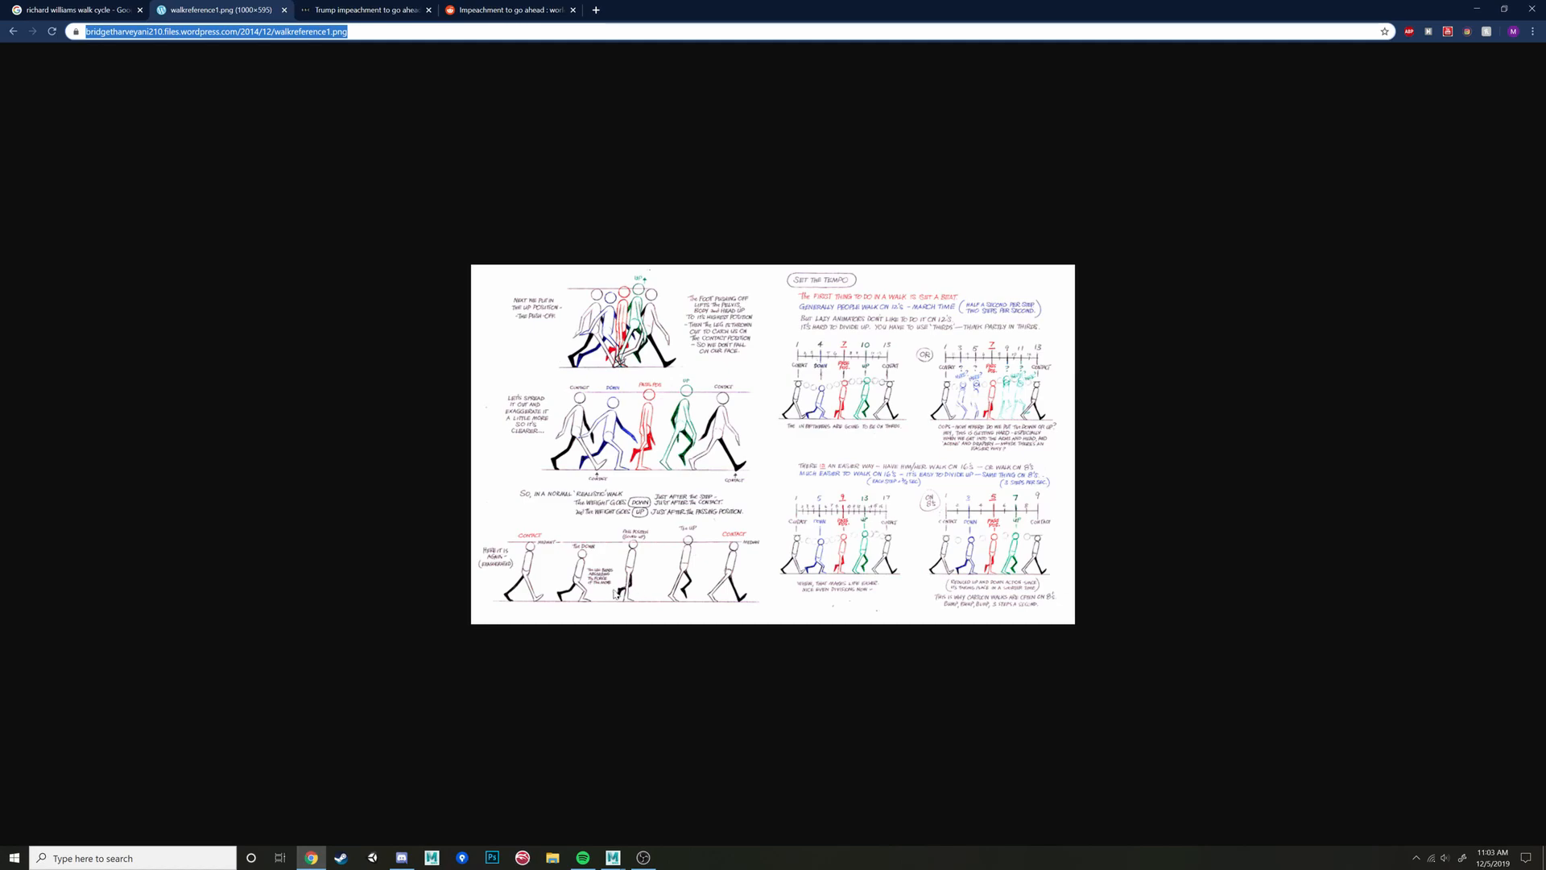
pyautogui.moveTo(613, 857)
pyautogui.click(683, 803)
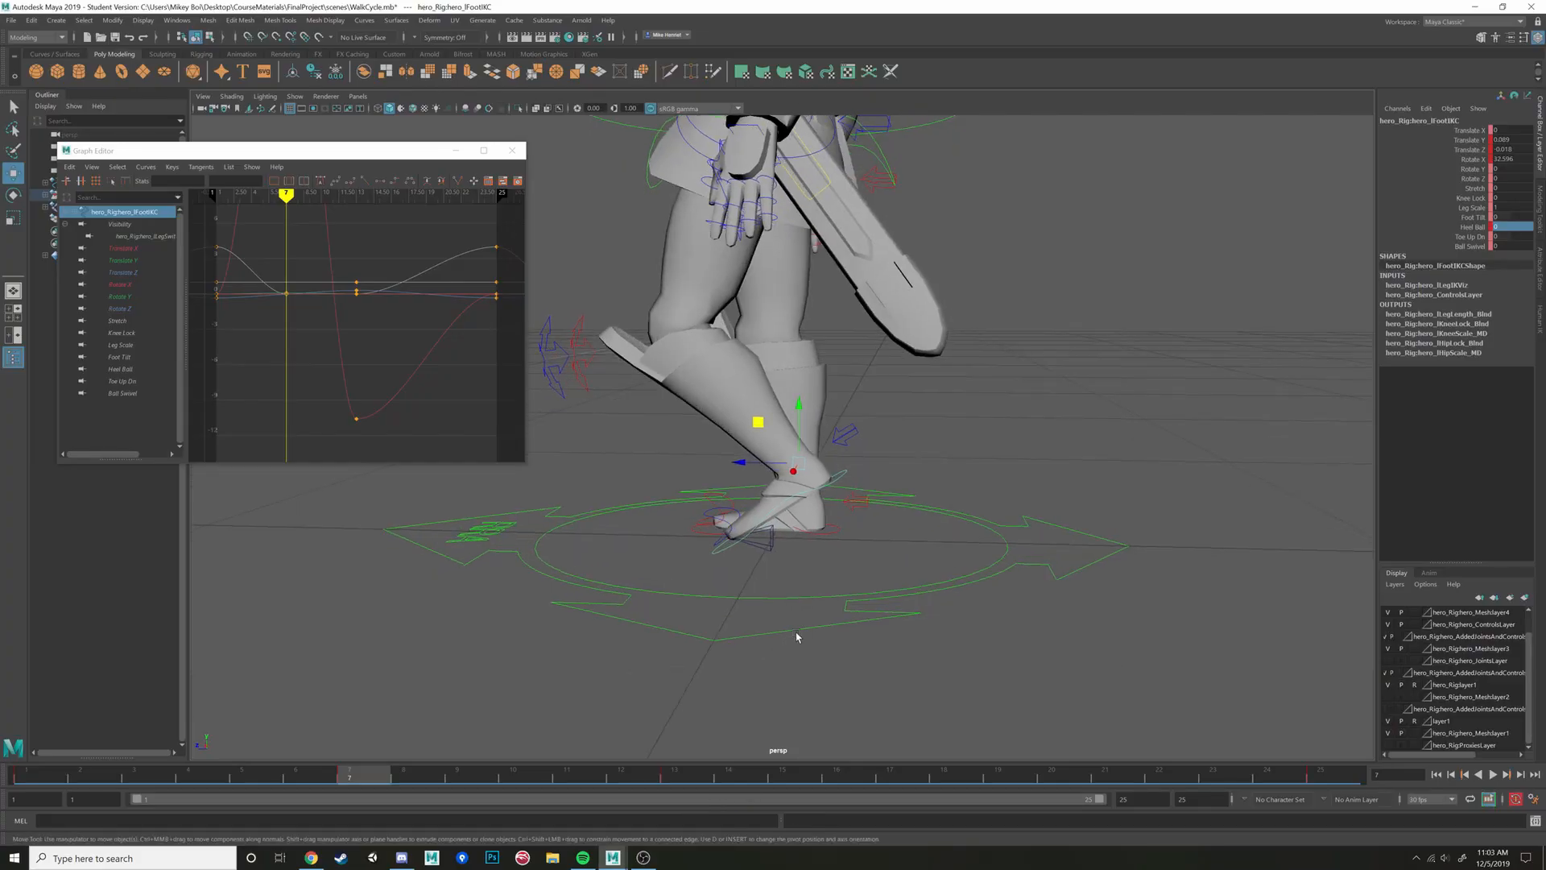
# Rotate the left foot control to about 51 in Rotate X and move it back and up to about 0.11 in Translate Y
pyautogui.scroll(-3, 796, 637)
pyautogui.keyDown('alt'); pyautogui.moveTo(796, 637); pyautogui.dragTo(846, 470); pyautogui.keyUp('alt')
pyautogui.press('e')
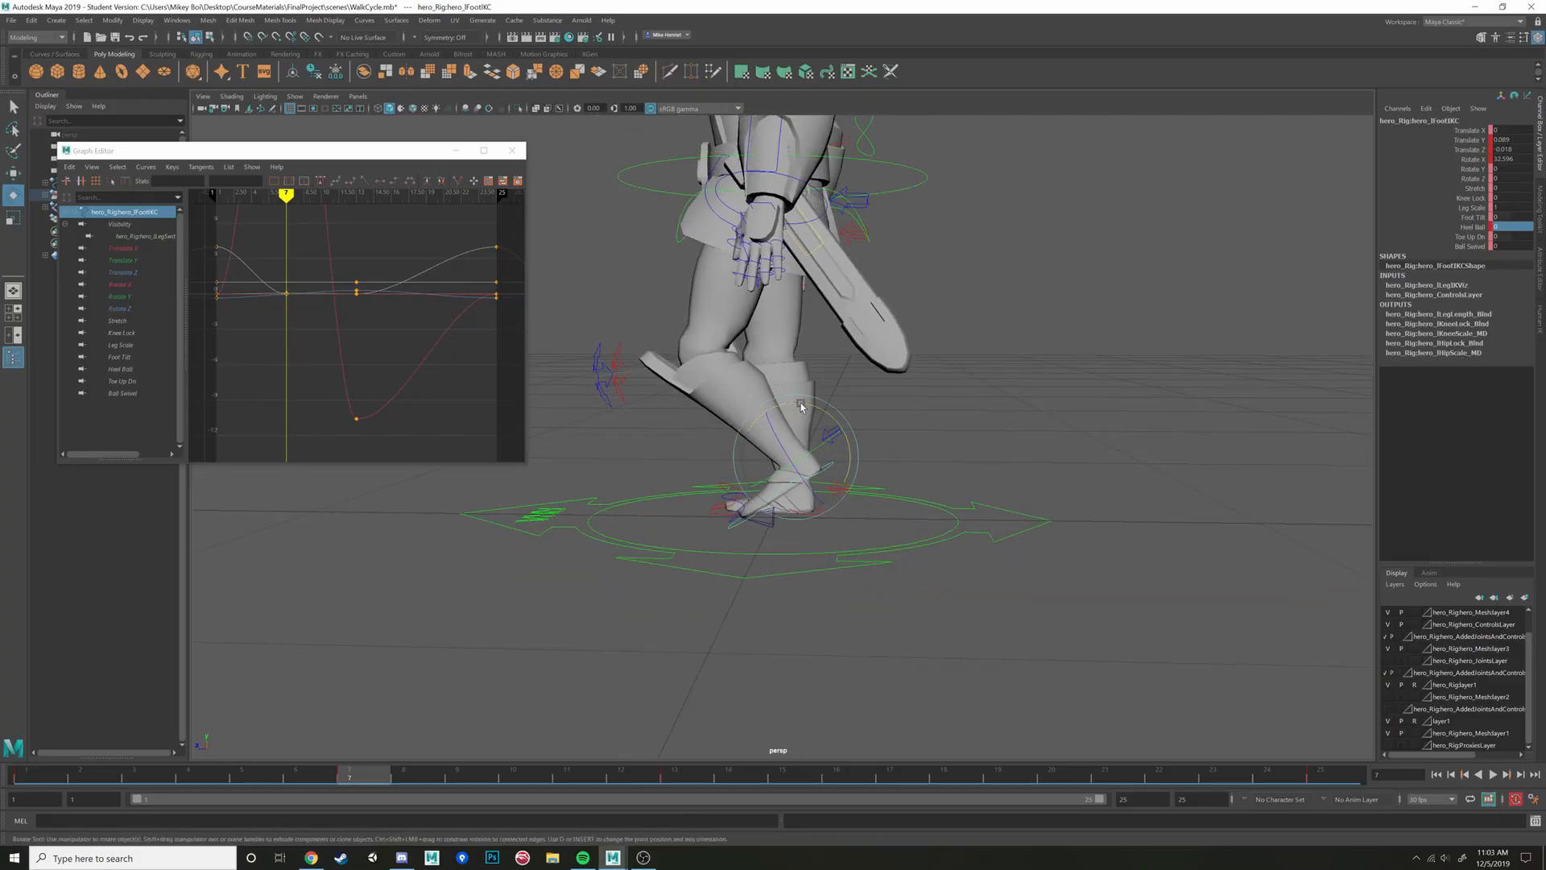
pyautogui.moveTo(802, 407); pyautogui.dragTo(656, 532)
pyautogui.press('w')
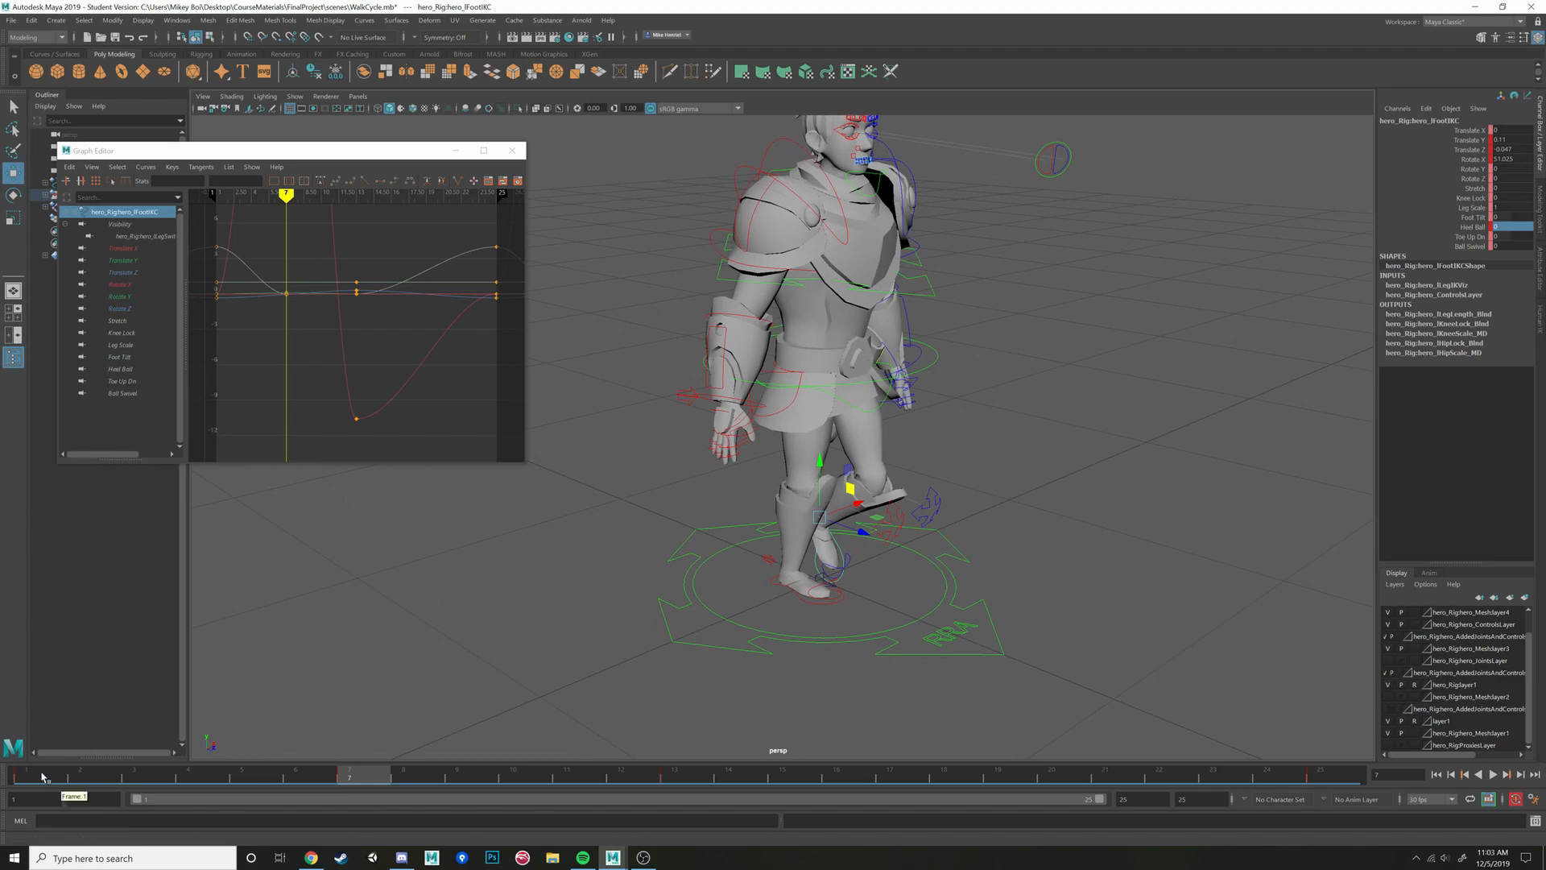
# Scrub between frames 1 and 7 and examine the left leg's passing pose from several sides
pyautogui.moveTo(42, 777); pyautogui.dragTo(349, 778)
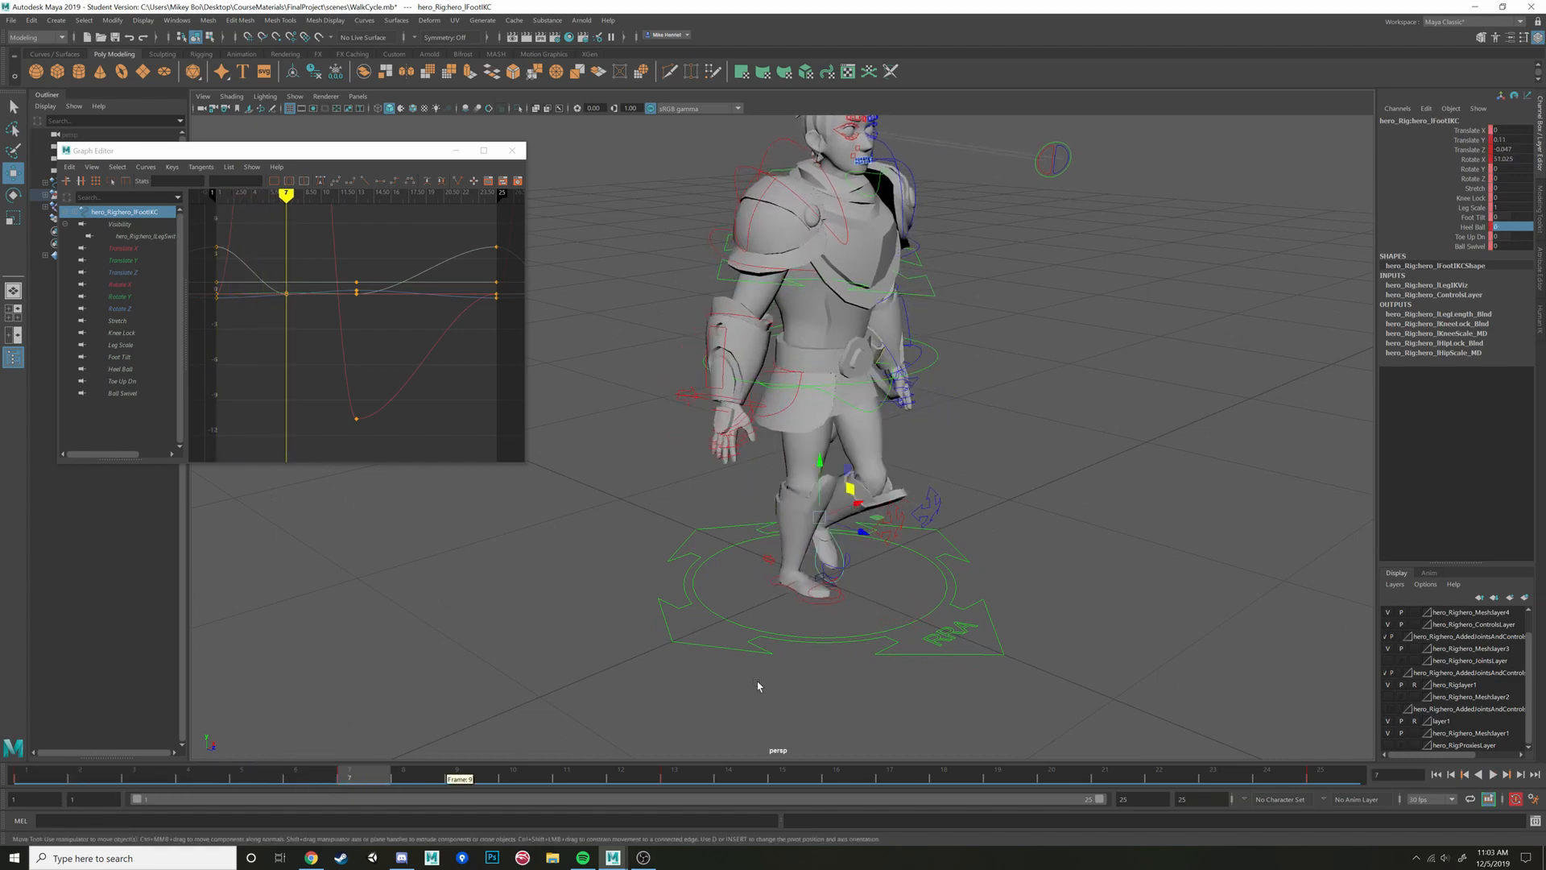
pyautogui.keyDown('alt'); pyautogui.moveTo(564, 644); pyautogui.dragTo(630, 654); pyautogui.keyUp('alt')
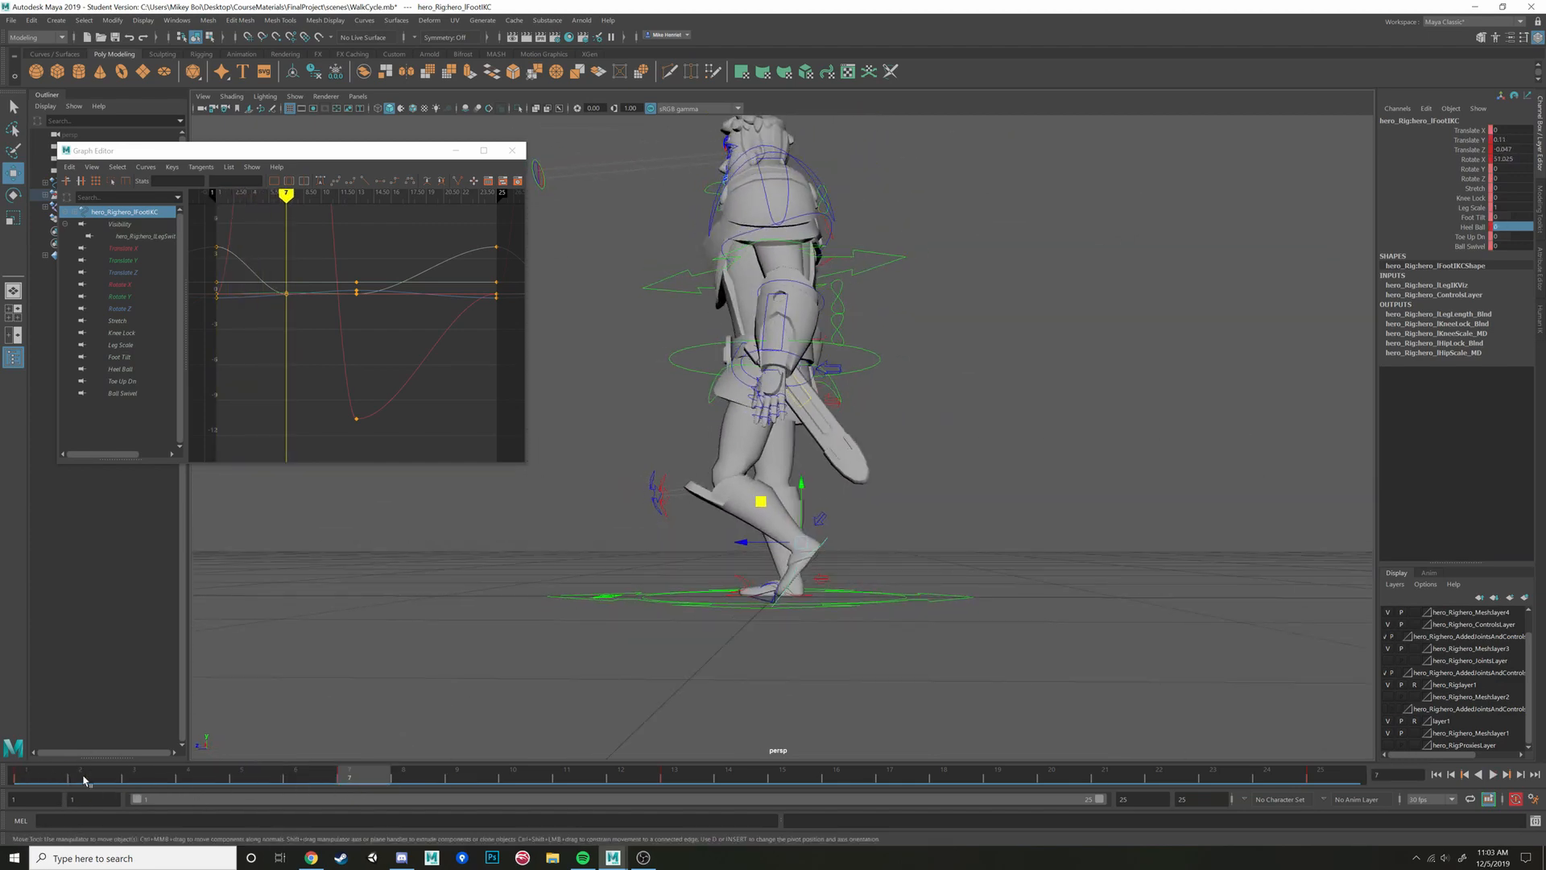
pyautogui.moveTo(61, 777)
pyautogui.mouseDown()
pyautogui.moveTo(1070, 860)
pyautogui.moveTo(1224, 845)
pyautogui.moveTo(579, 818)
pyautogui.moveTo(4, 765)
pyautogui.moveTo(483, 814)
pyautogui.moveTo(745, 822)
pyautogui.moveTo(3, 838)
pyautogui.moveTo(489, 805)
pyautogui.moveTo(377, 783)
pyautogui.mouseUp()
pyautogui.scroll(-4, 912, 181)
pyautogui.keyDown('alt'); pyautogui.moveTo(878, 266); pyautogui.dragTo(818, 402); pyautogui.keyUp('alt')
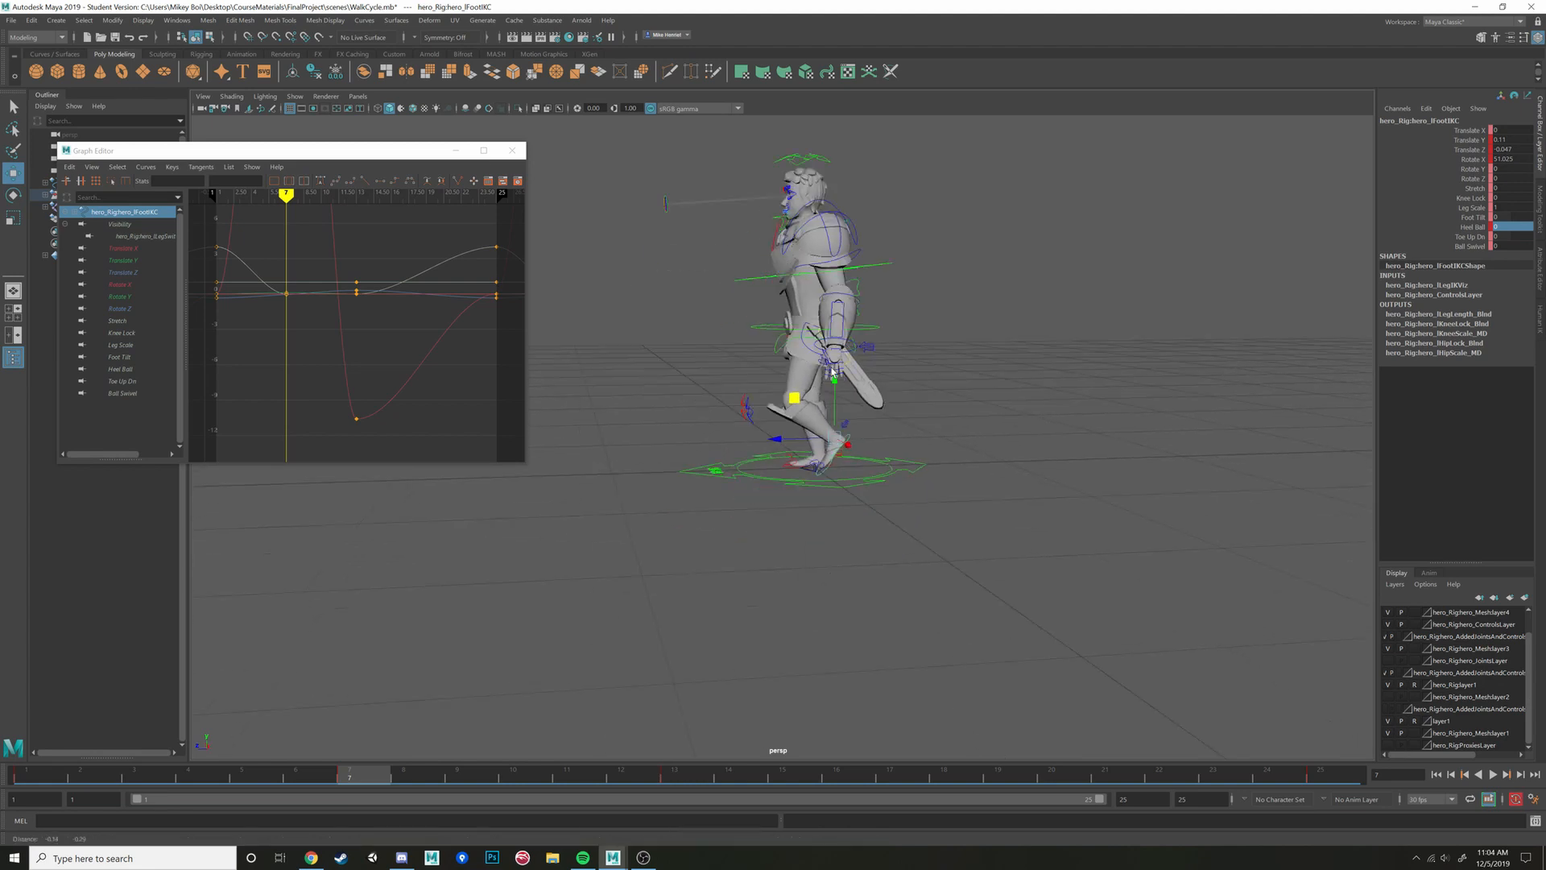
pyautogui.scroll(4, 798, 373)
pyautogui.keyDown('alt'); pyautogui.moveTo(785, 451); pyautogui.dragTo(772, 418, button='middle'); pyautogui.keyUp('alt')
pyautogui.scroll(3, 772, 418)
pyautogui.keyDown('alt'); pyautogui.moveTo(771, 418); pyautogui.dragTo(731, 469); pyautogui.keyUp('alt')
pyautogui.scroll(-3, 731, 469)
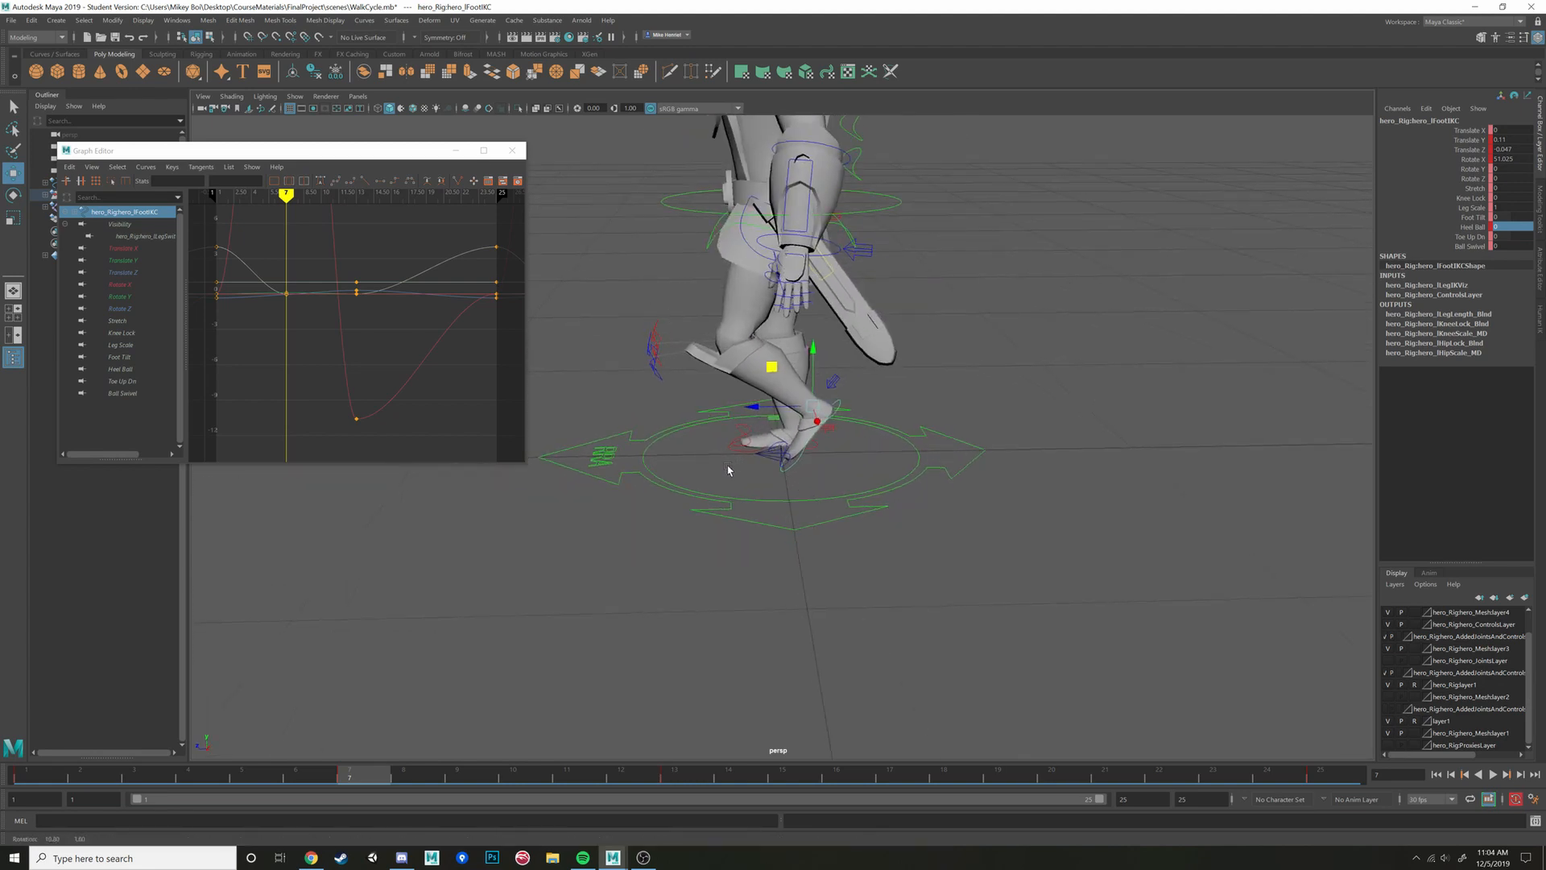
pyautogui.keyDown('alt'); pyautogui.moveTo(731, 470); pyautogui.dragTo(703, 586, button='middle'); pyautogui.keyUp('alt')
pyautogui.keyDown('alt'); pyautogui.moveTo(703, 587); pyautogui.dragTo(517, 725); pyautogui.keyUp('alt')
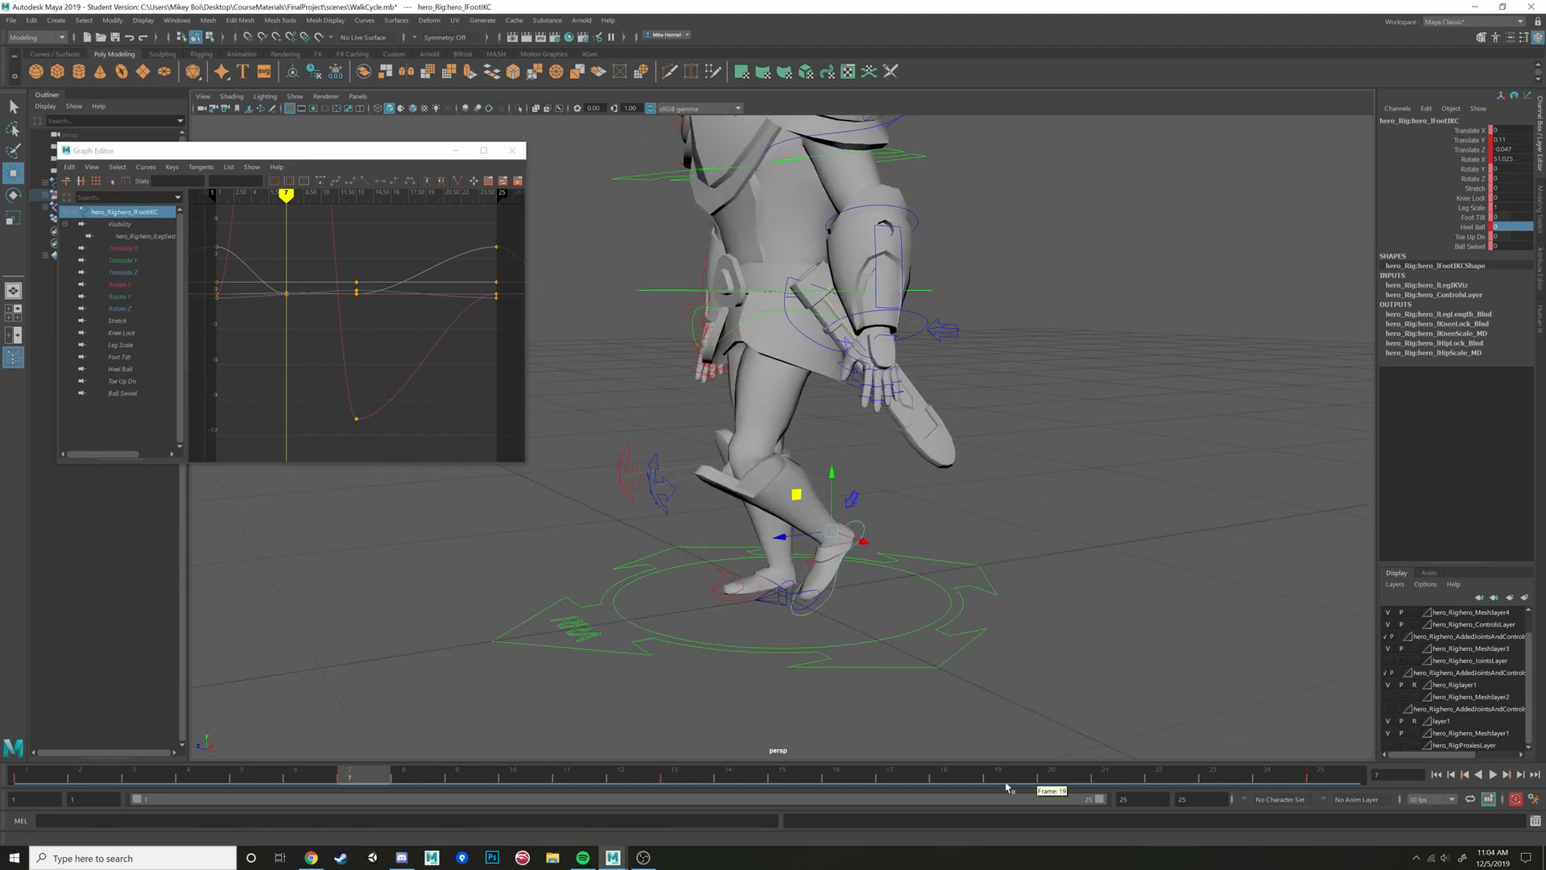
# Scrub between frames 1 and 7 and compare the contact pose with the passing pose
pyautogui.moveTo(338, 773)
pyautogui.mouseDown()
pyautogui.moveTo(33, 762)
pyautogui.moveTo(141, 779)
pyautogui.moveTo(403, 778)
pyautogui.moveTo(84, 781)
pyautogui.moveTo(350, 783)
pyautogui.mouseUp()
pyautogui.click(47, 779)
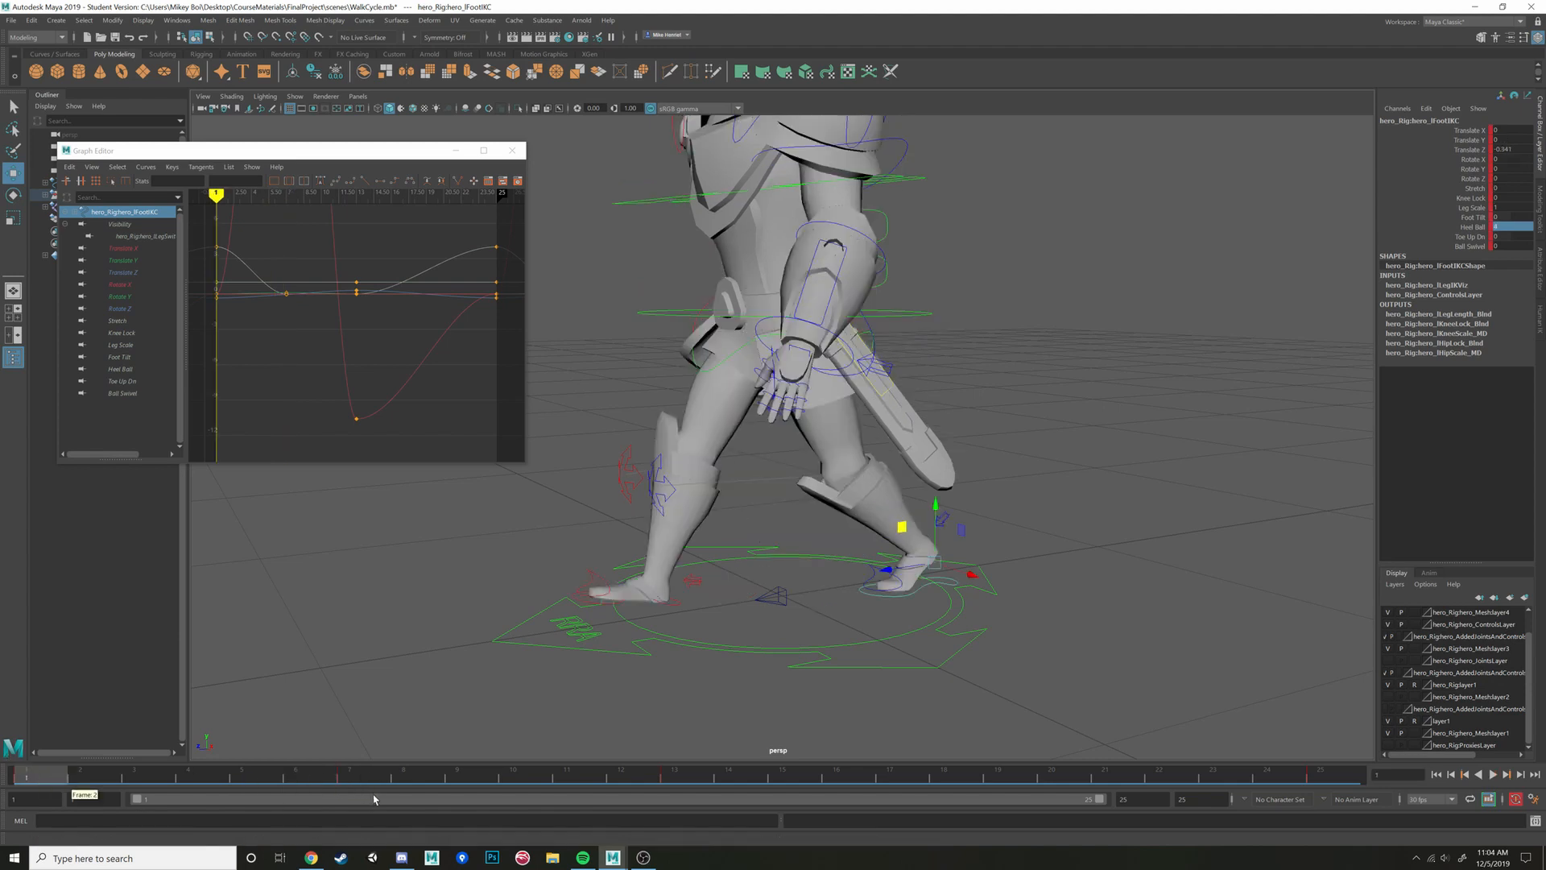
pyautogui.click(366, 779)
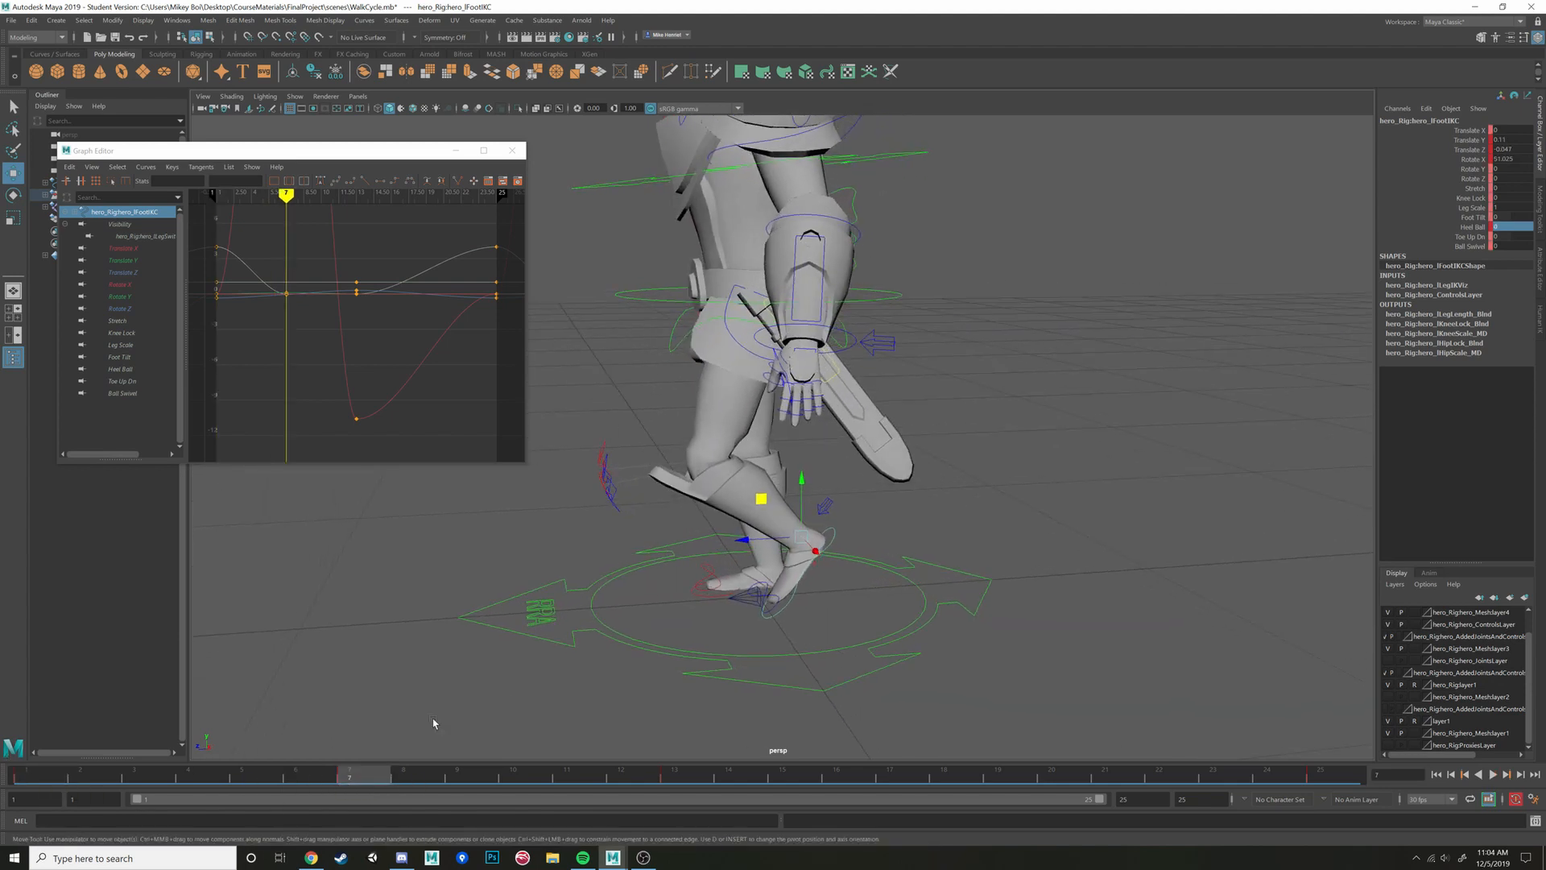
pyautogui.moveTo(364, 777); pyautogui.dragTo(171, 769)
pyautogui.click(90, 778)
# Select all of the hero's rig controls at frame 19 and key them there
pyautogui.click(693, 777)
pyautogui.moveTo(693, 777); pyautogui.dragTo(998, 777)
pyautogui.keyDown('alt'); pyautogui.moveTo(808, 656); pyautogui.dragTo(802, 589); pyautogui.keyUp('alt')
pyautogui.scroll(-8, 801, 589)
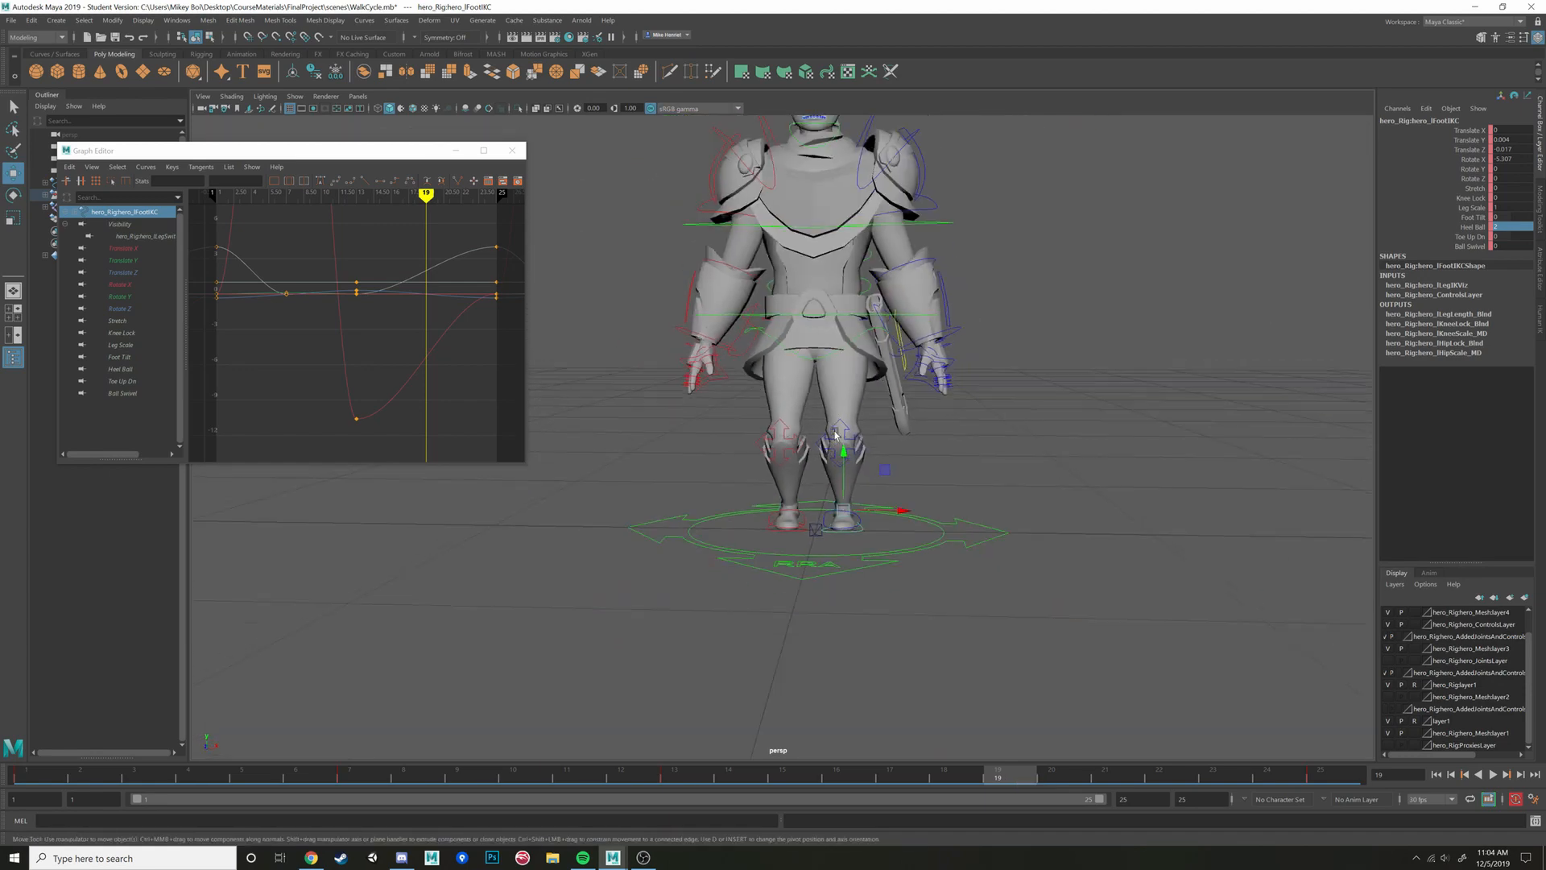
pyautogui.moveTo(646, 180); pyautogui.dragTo(1024, 607)
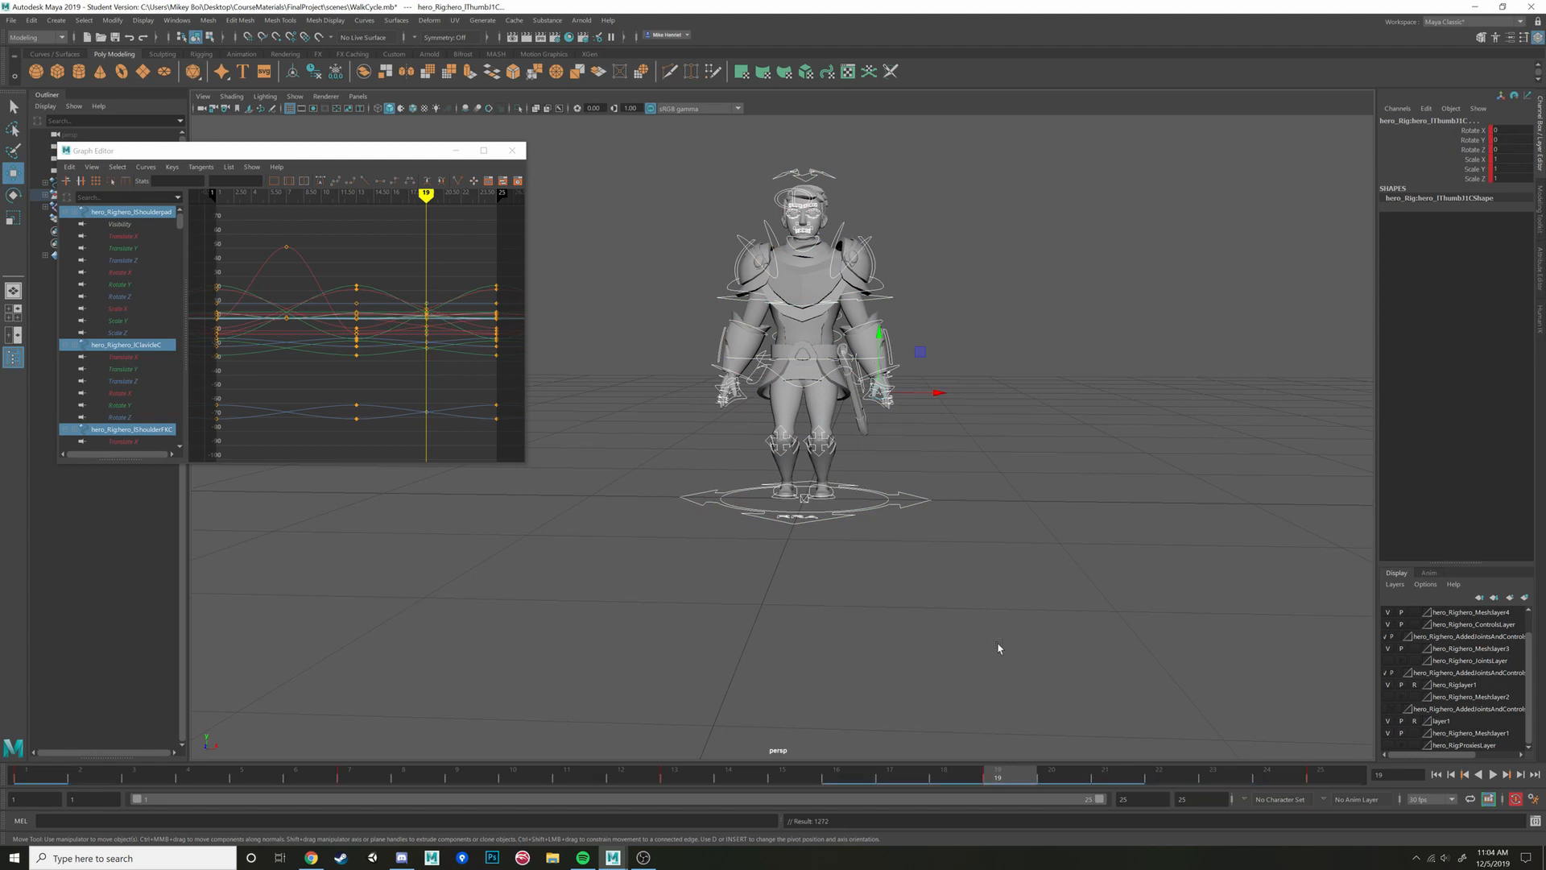
# Copy the left foot control's key from the frame 7 passing pose
pyautogui.click(349, 771)
pyautogui.keyDown('alt'); pyautogui.moveTo(731, 533); pyautogui.dragTo(663, 546); pyautogui.keyUp('alt')
pyautogui.keyDown('alt'); pyautogui.moveTo(663, 546); pyautogui.dragTo(683, 511, button='middle'); pyautogui.keyUp('alt')
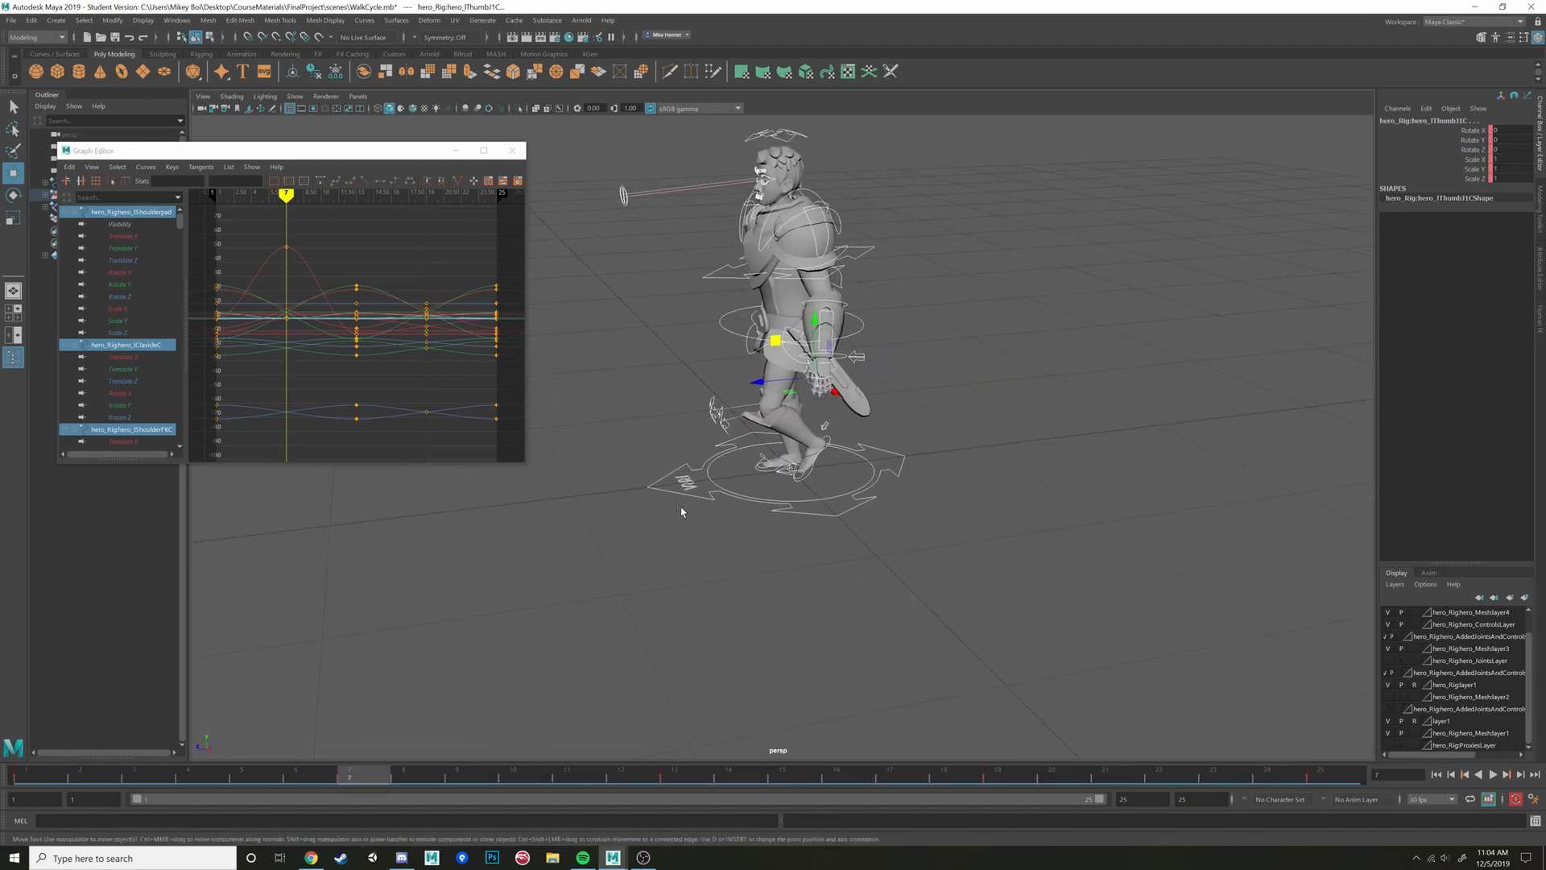
pyautogui.keyDown('alt'); pyautogui.moveTo(683, 511); pyautogui.dragTo(711, 491, button='right'); pyautogui.keyUp('alt')
pyautogui.keyDown('alt'); pyautogui.moveTo(711, 491); pyautogui.dragTo(775, 466); pyautogui.keyUp('alt')
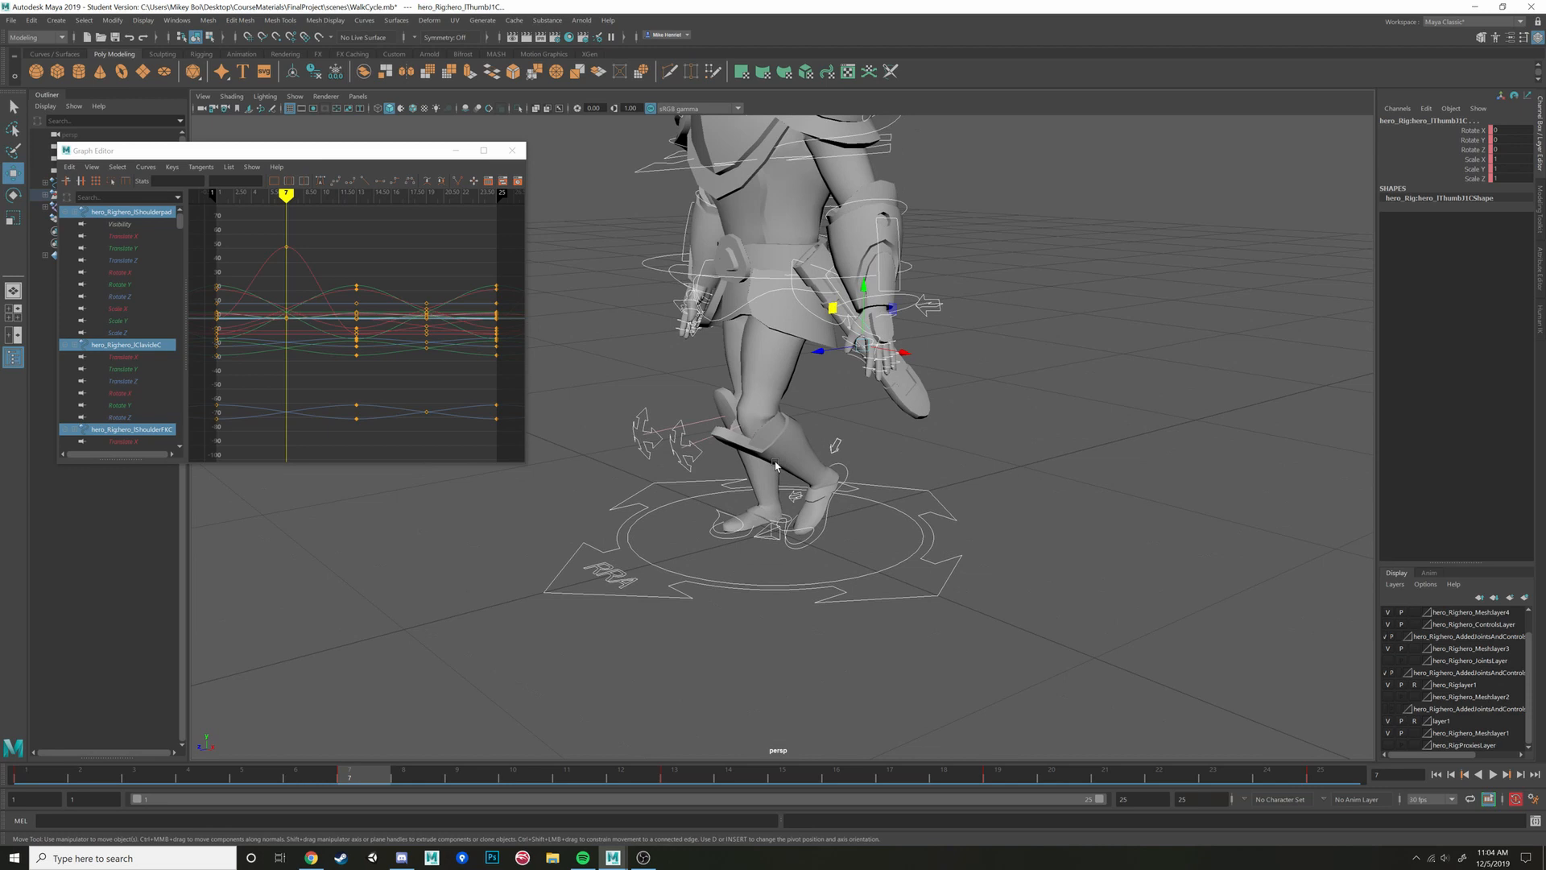
pyautogui.click(848, 475)
pyautogui.rightClick(352, 778)
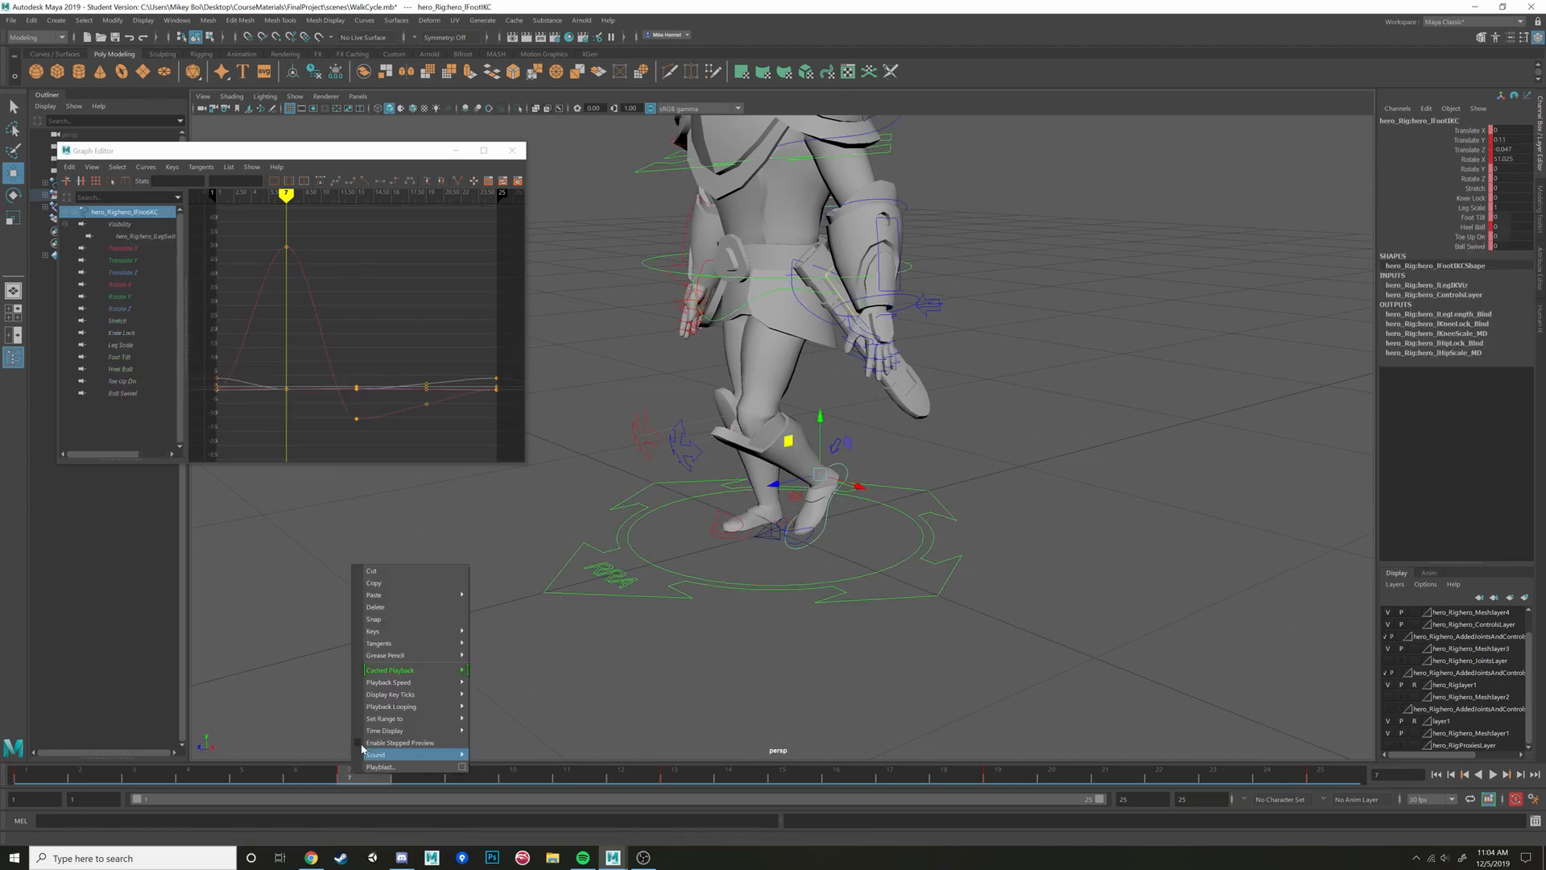
pyautogui.click(384, 589)
# Paste the copied left foot key onto the right foot control at frame 19
pyautogui.click(998, 773)
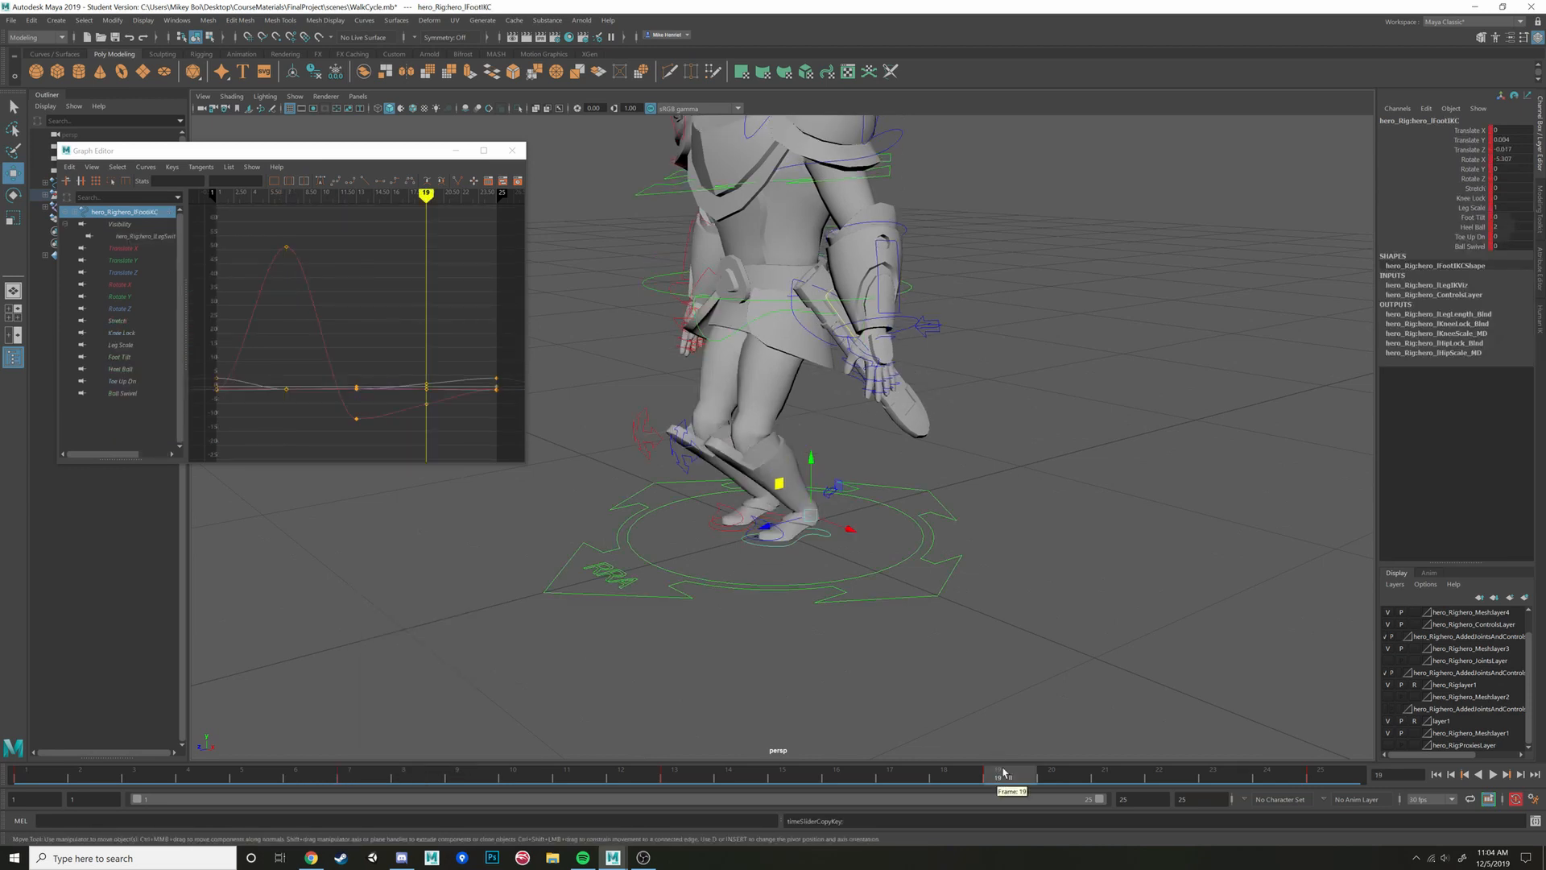
pyautogui.rightClick(1001, 778)
pyautogui.click(727, 528)
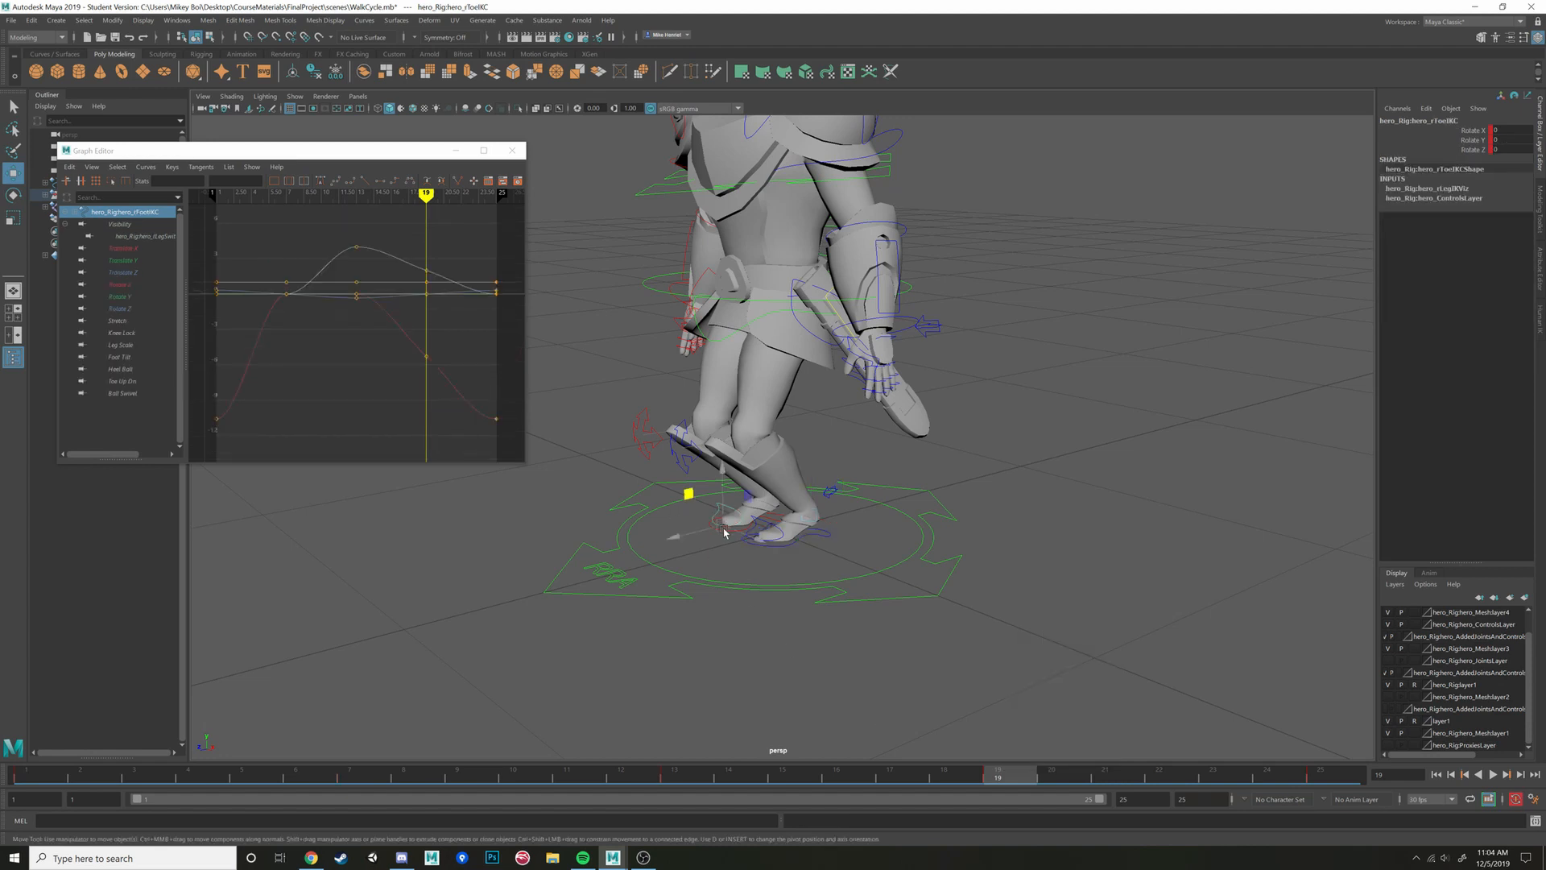
pyautogui.click(722, 530)
pyautogui.click(338, 779)
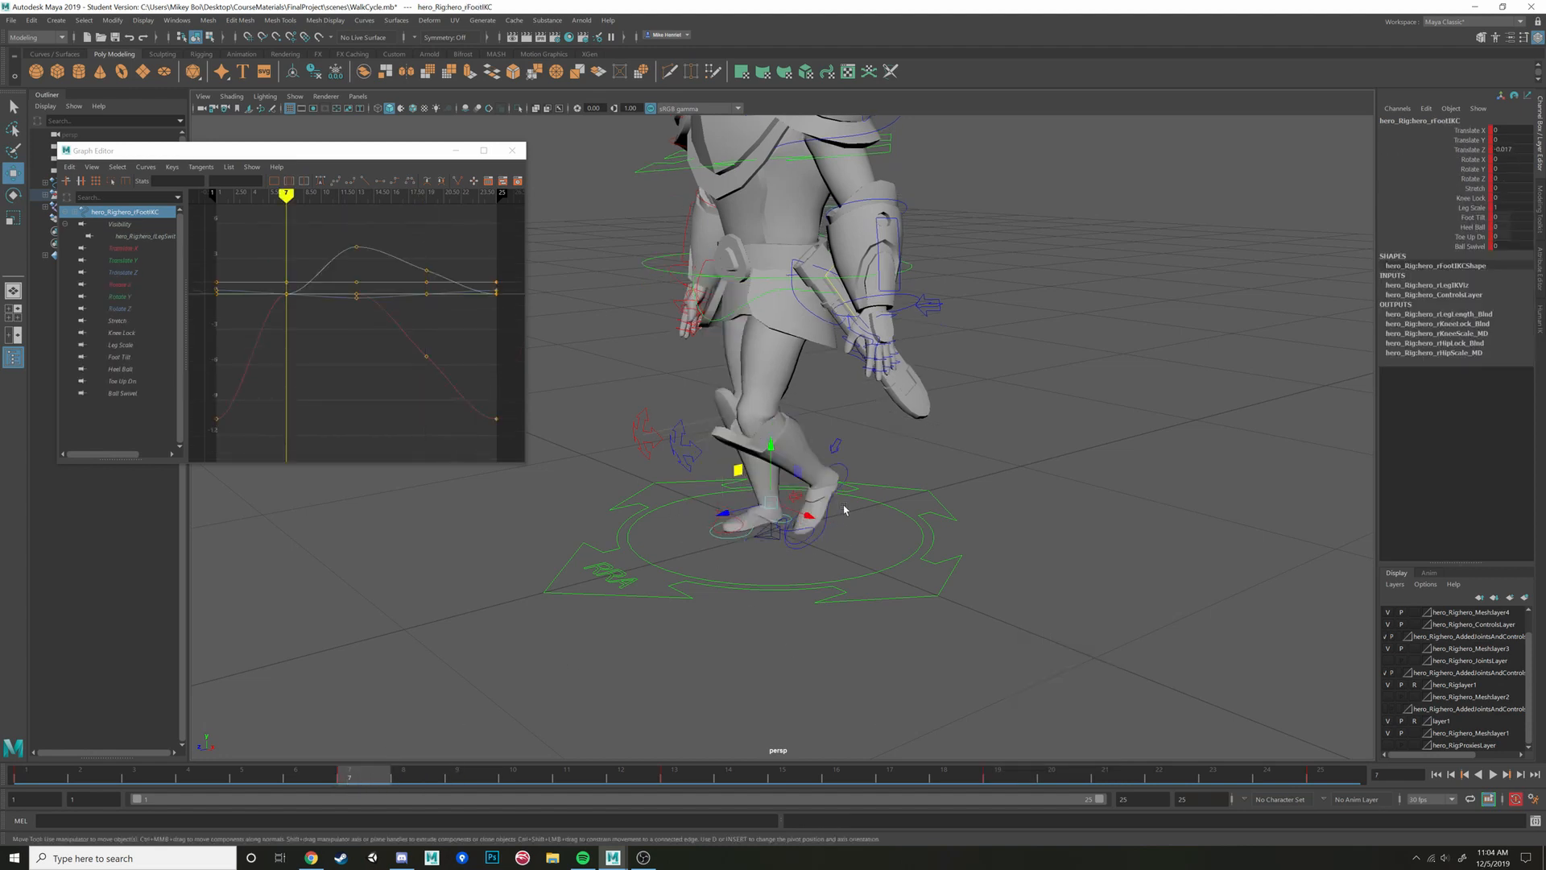
pyautogui.keyDown('alt'); pyautogui.moveTo(826, 515); pyautogui.dragTo(736, 538); pyautogui.keyUp('alt')
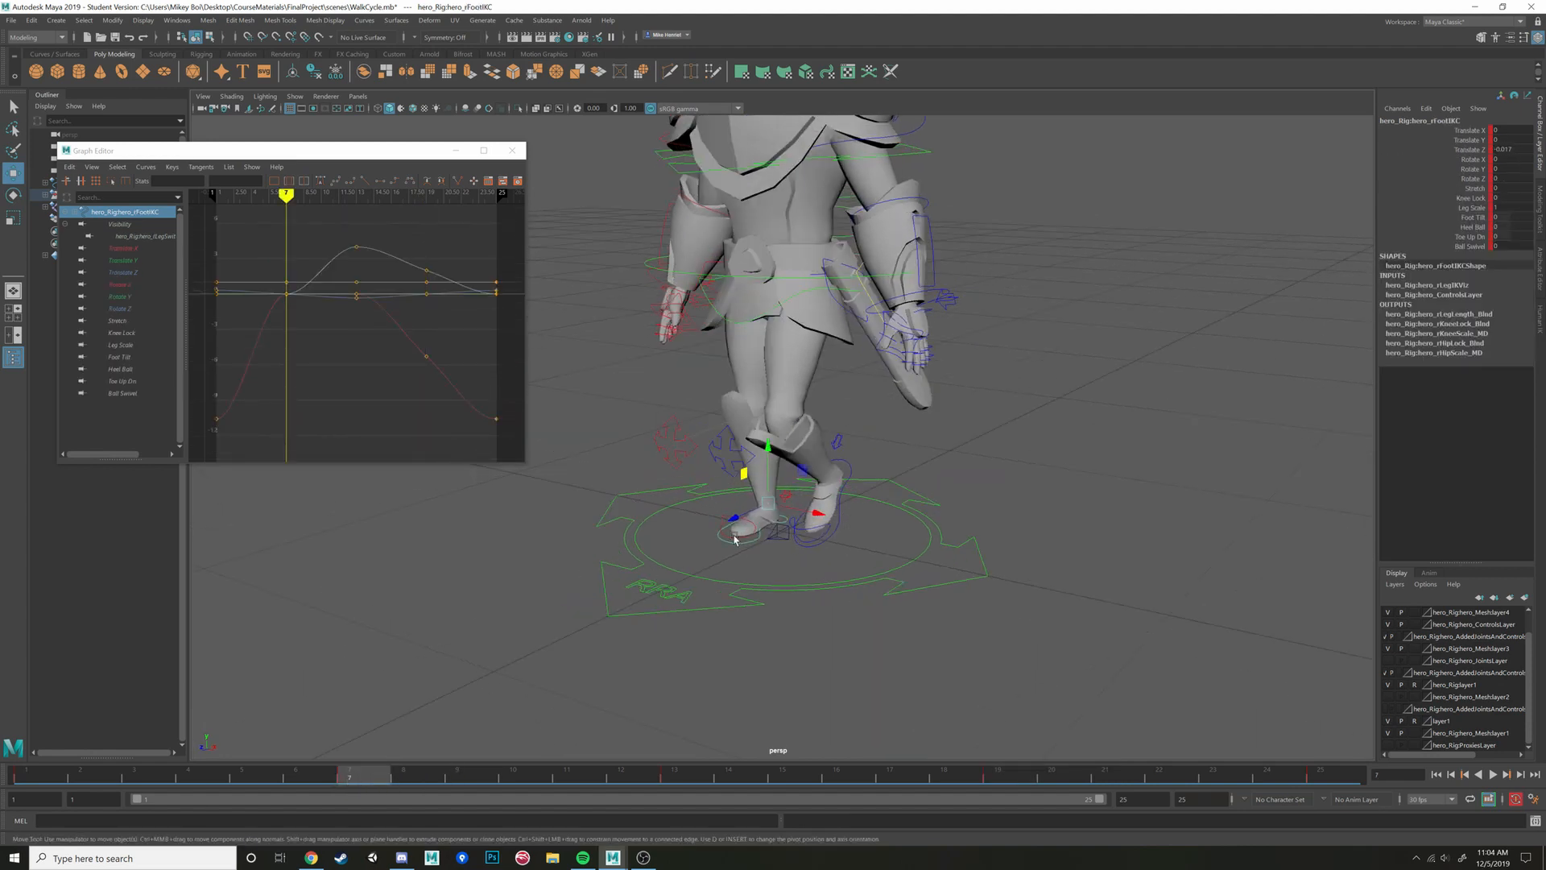
pyautogui.click(997, 776)
pyautogui.rightClick(1003, 776)
pyautogui.moveTo(1063, 591)
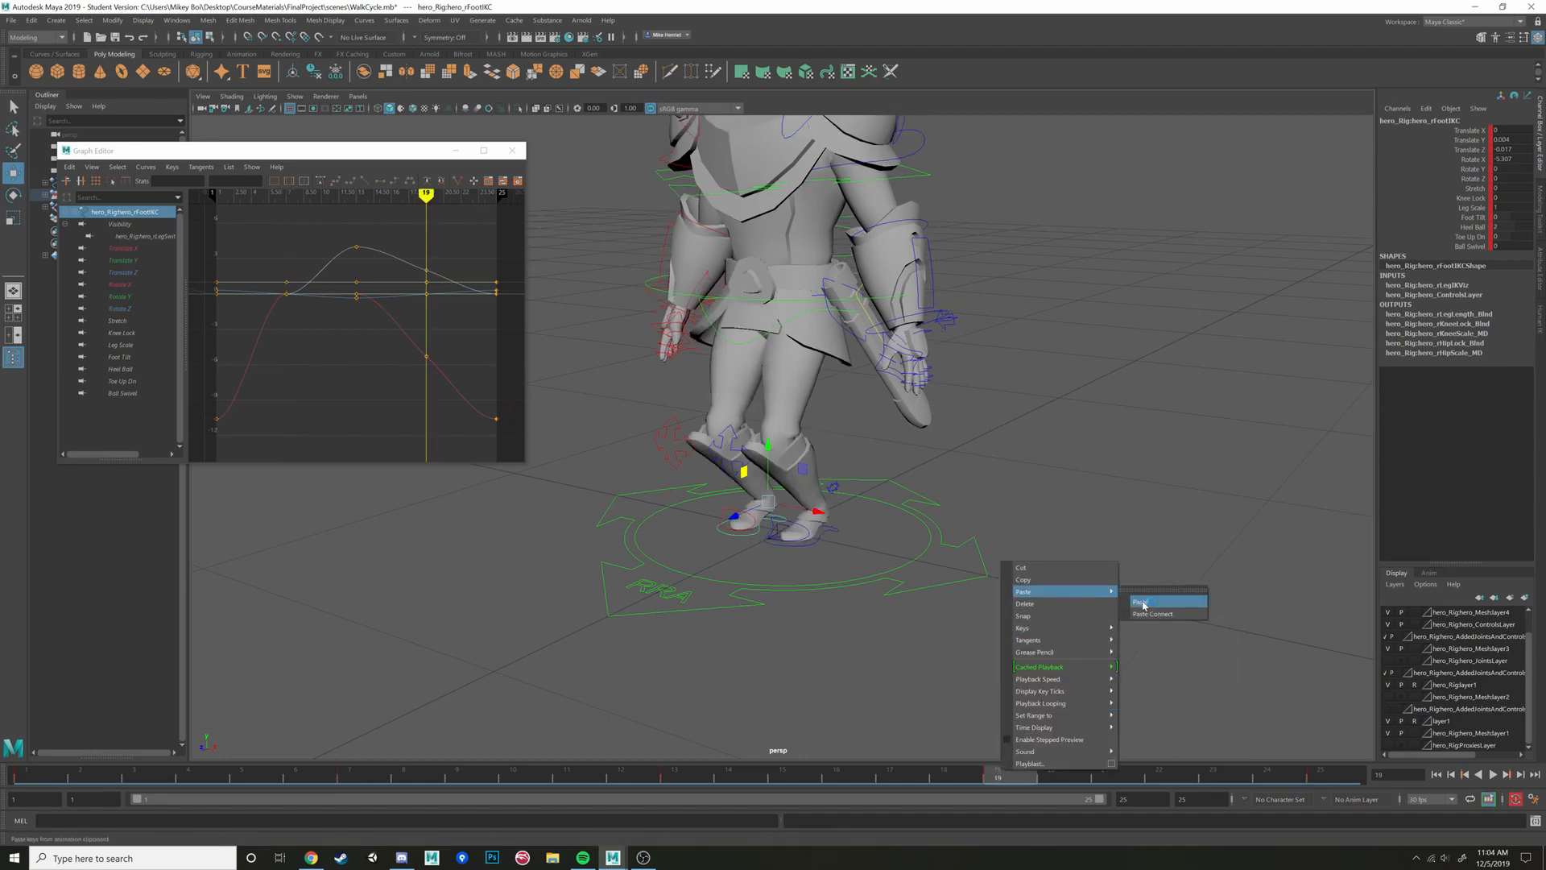
pyautogui.click(1143, 602)
# Examine the right foot's lifted pose at frame 19 from several sides
pyautogui.keyDown('alt'); pyautogui.moveTo(749, 542); pyautogui.dragTo(880, 555); pyautogui.keyUp('alt')
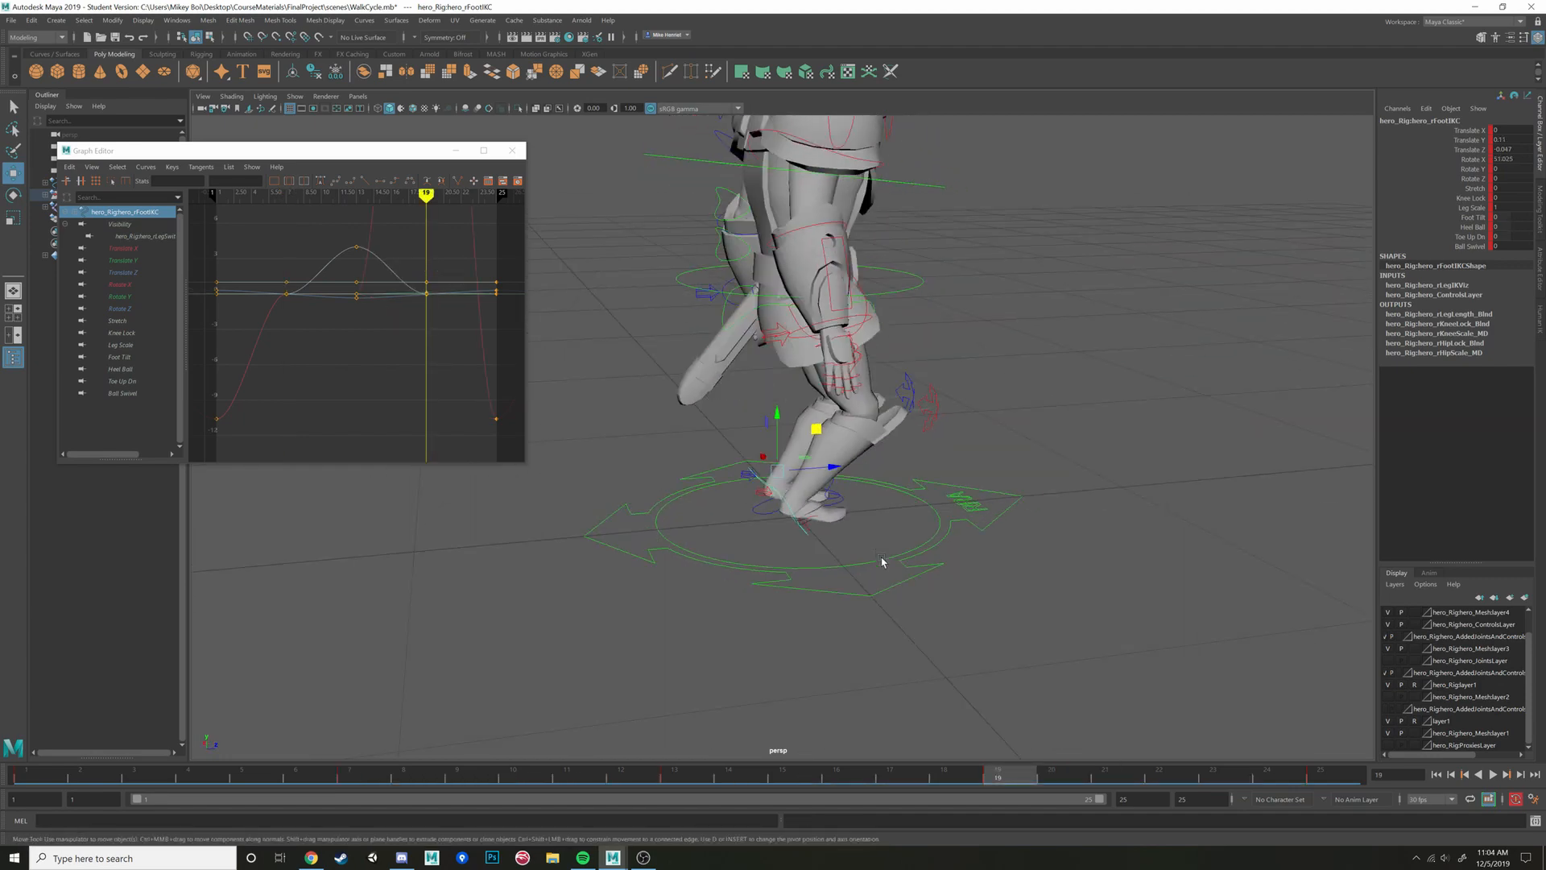
pyautogui.press('f')
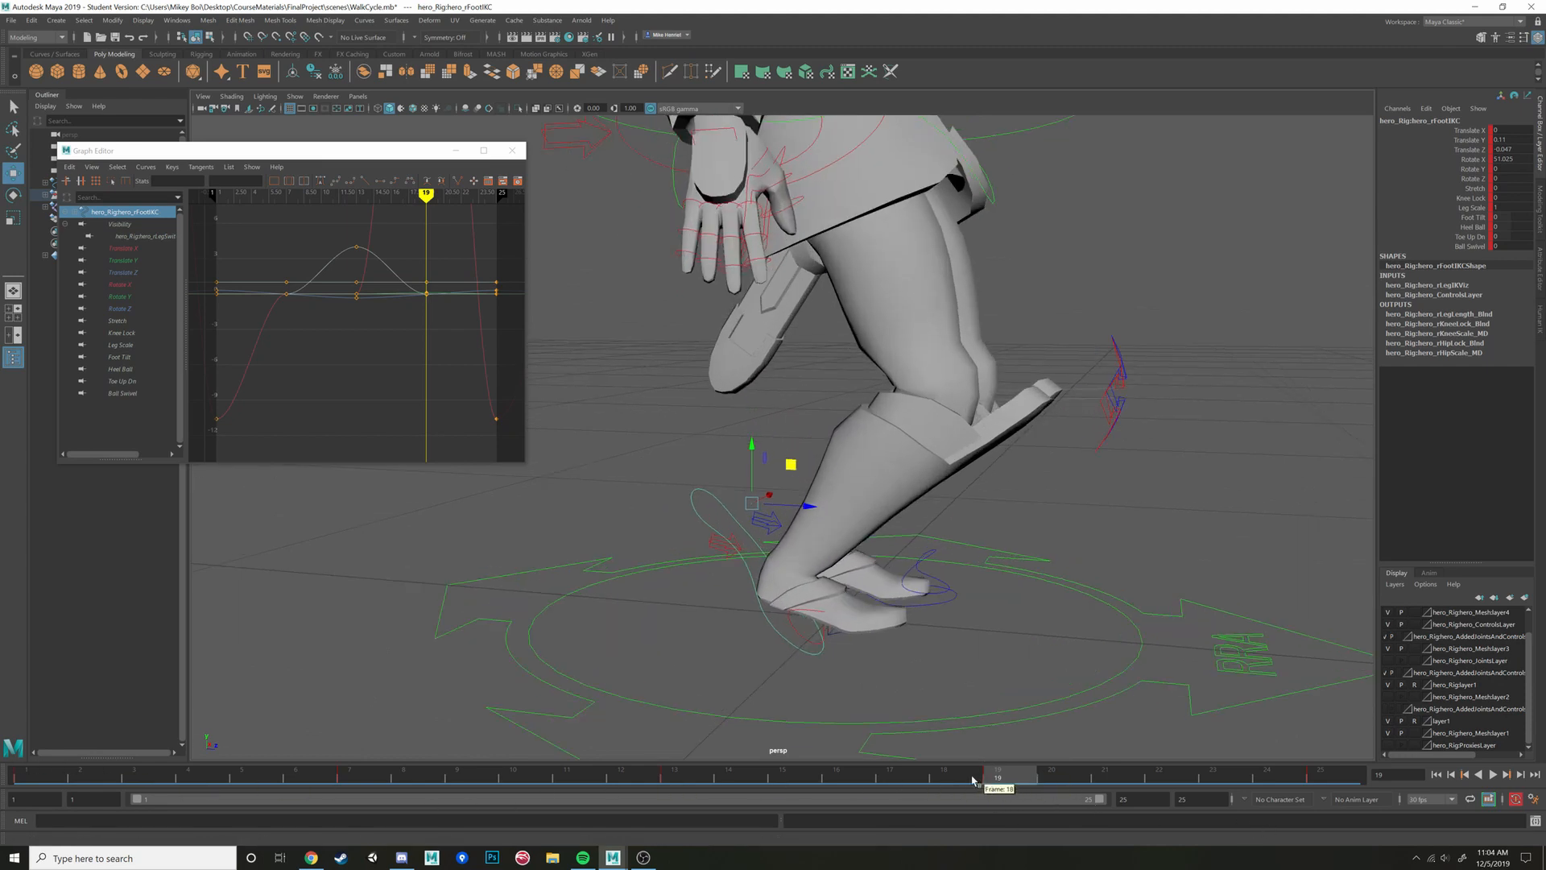
pyautogui.moveTo(991, 778)
pyautogui.mouseDown()
pyautogui.moveTo(884, 775)
pyautogui.moveTo(1083, 780)
pyautogui.moveTo(950, 804)
pyautogui.moveTo(999, 805)
pyautogui.moveTo(342, 782)
pyautogui.moveTo(1018, 788)
pyautogui.mouseUp()
pyautogui.scroll(-4, 1027, 603)
pyautogui.keyDown('alt'); pyautogui.moveTo(1028, 603); pyautogui.dragTo(821, 590); pyautogui.keyUp('alt')
pyautogui.keyDown('alt'); pyautogui.moveTo(754, 549); pyautogui.dragTo(846, 571); pyautogui.keyUp('alt')
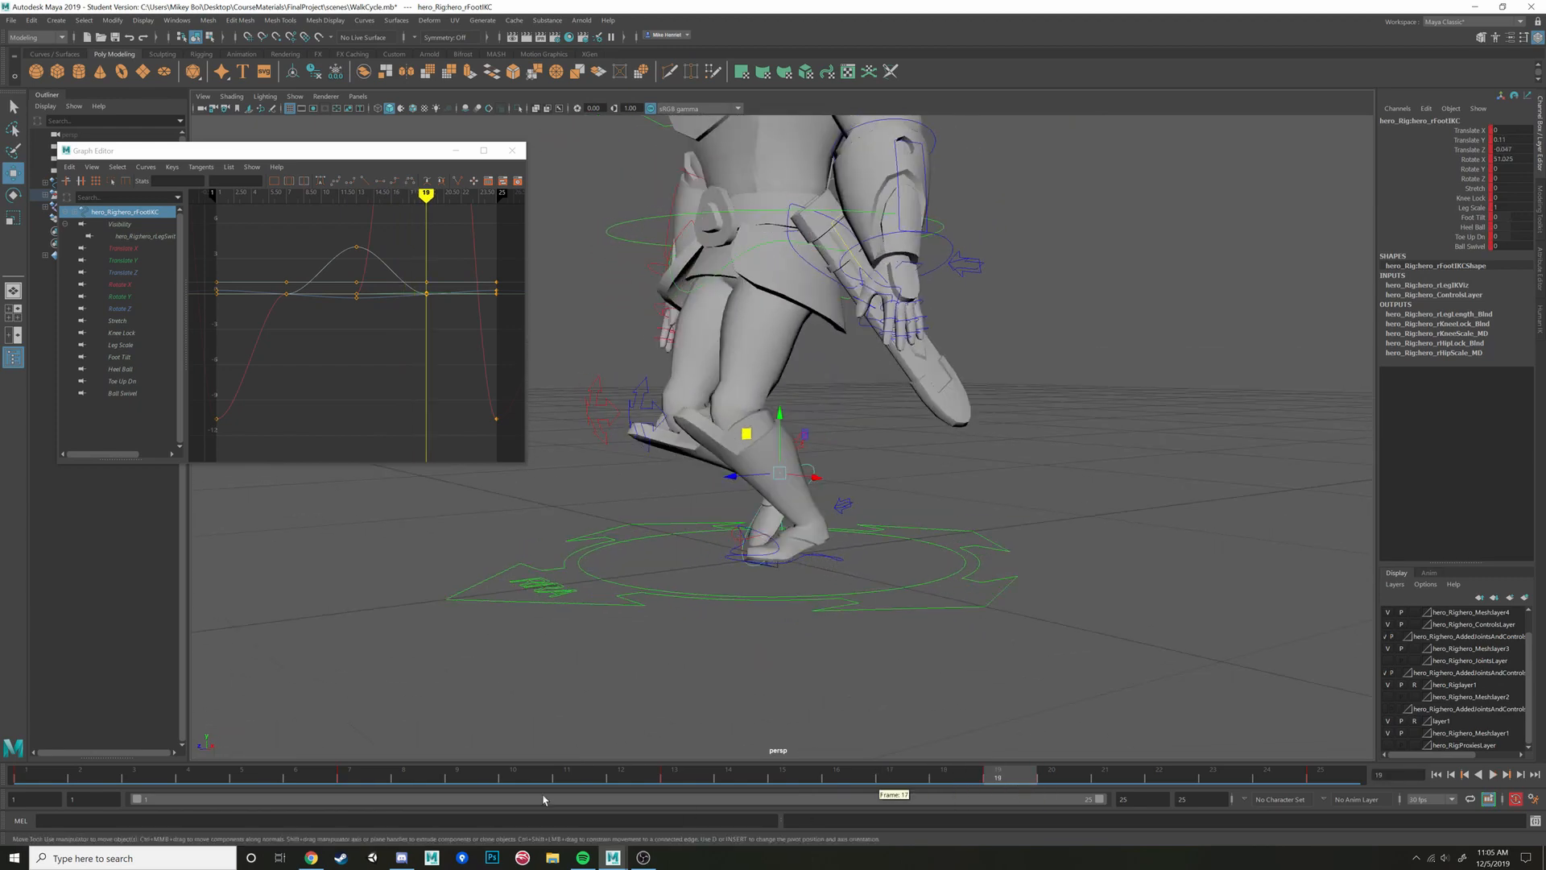
# Copy the planted right foot control's key at frame 7
pyautogui.click(364, 779)
pyautogui.keyDown('alt'); pyautogui.moveTo(722, 556); pyautogui.dragTo(791, 568); pyautogui.keyUp('alt')
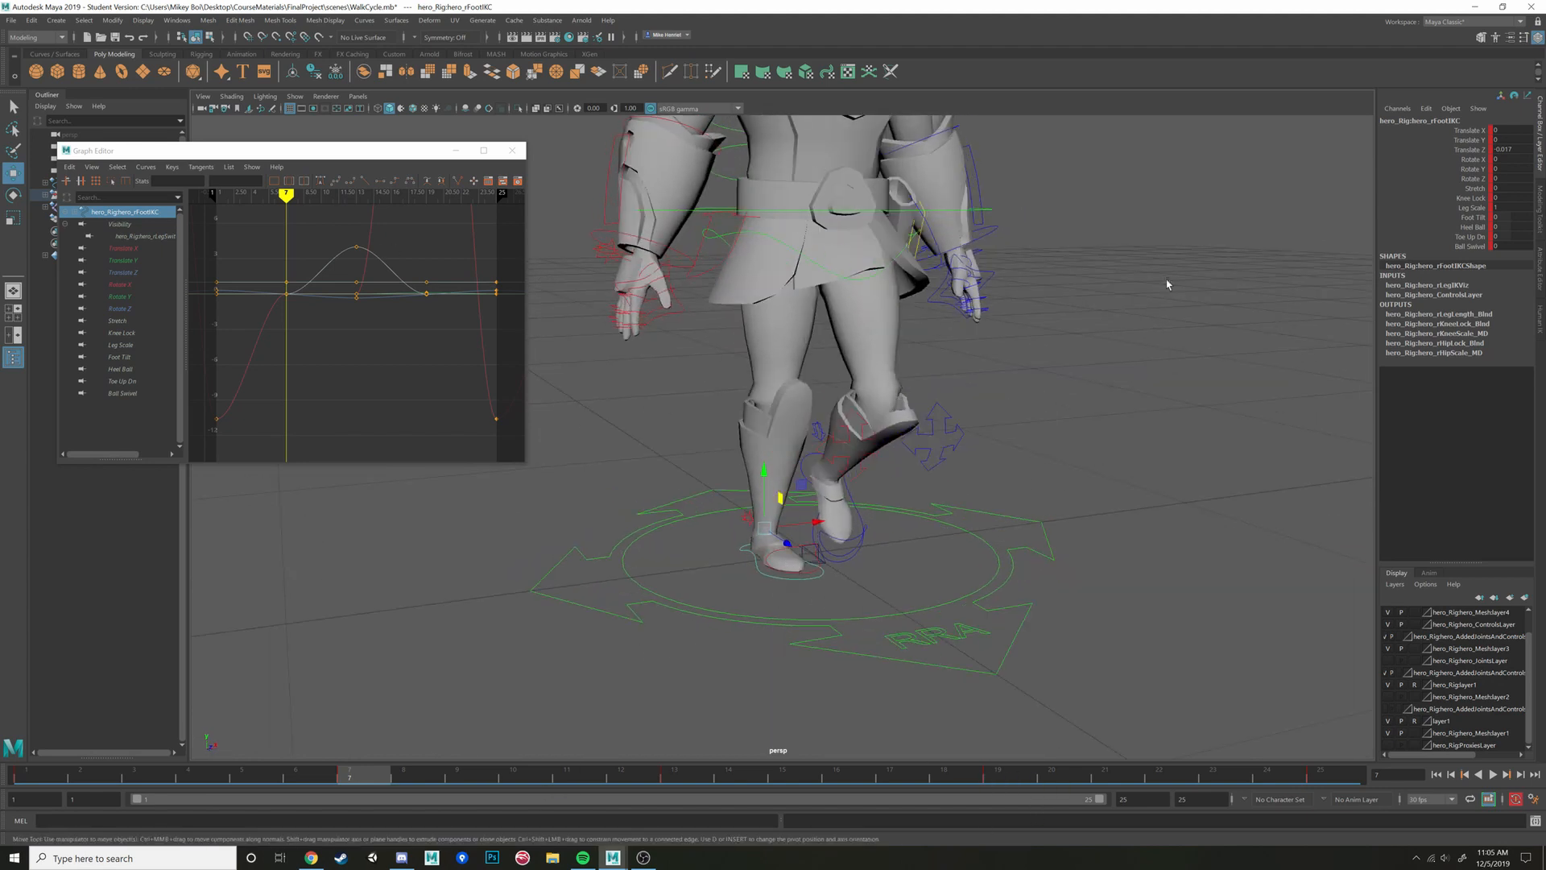
pyautogui.rightClick(358, 778)
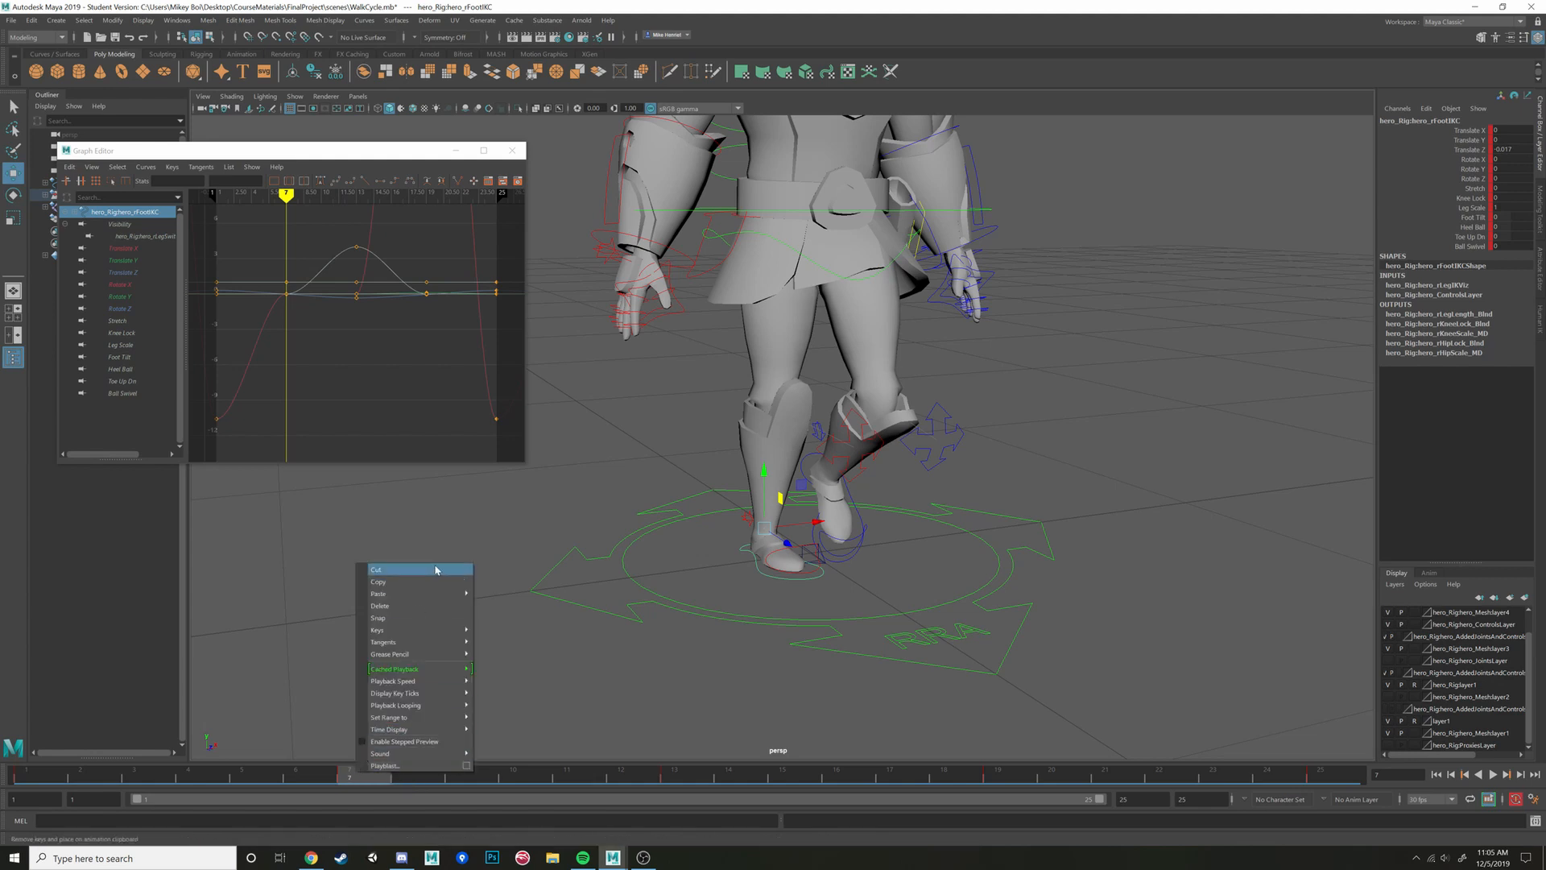
pyautogui.moveTo(435, 595)
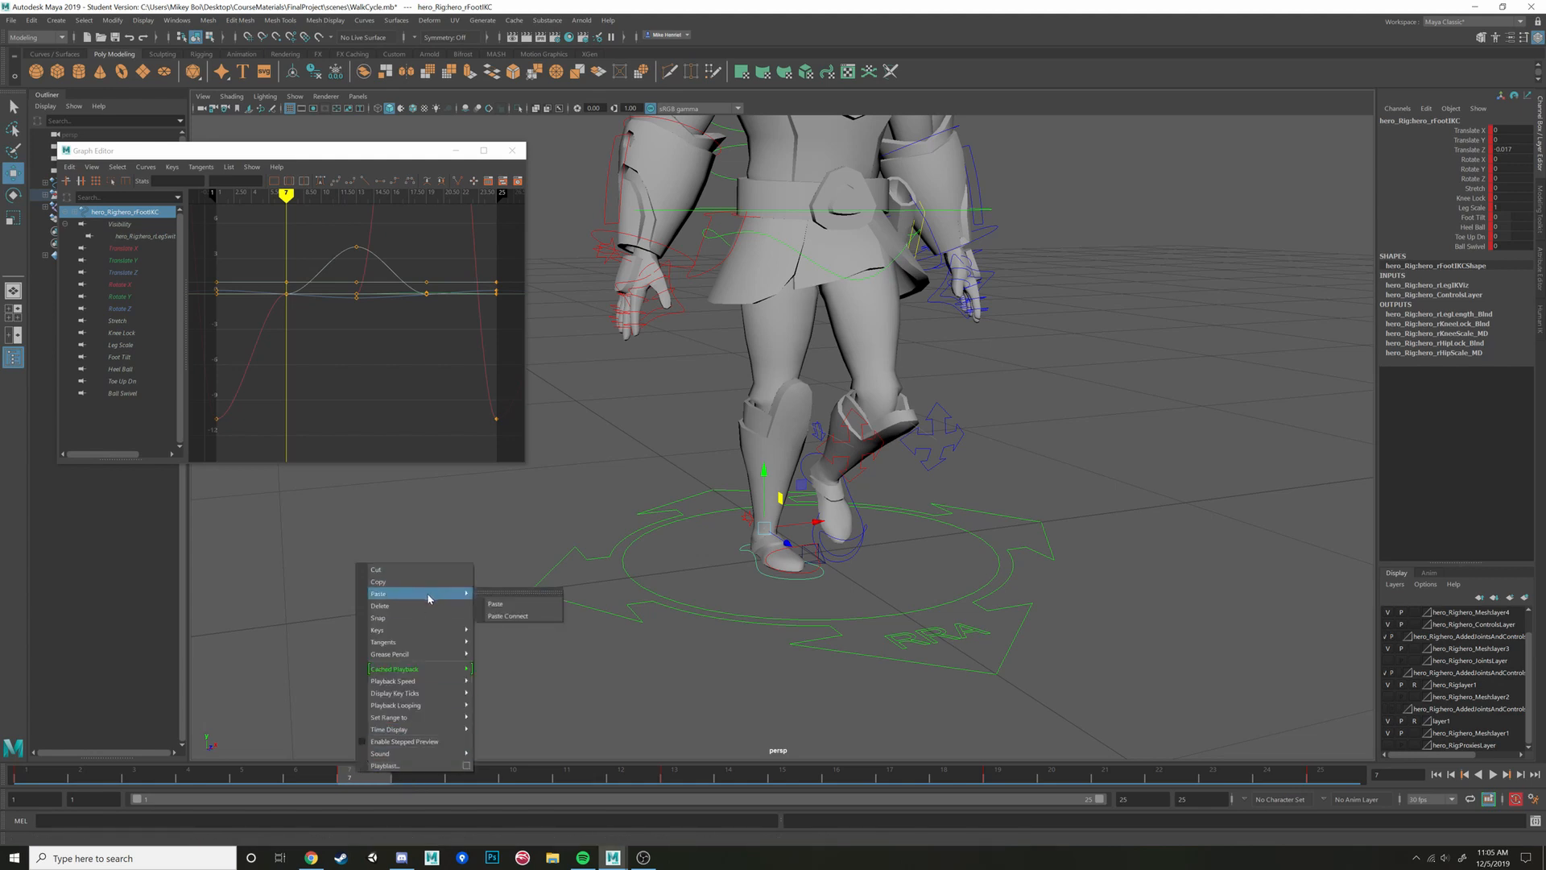
# Paste the copied right foot key onto the left foot control at frame 19
pyautogui.click(852, 586)
pyautogui.click(845, 566)
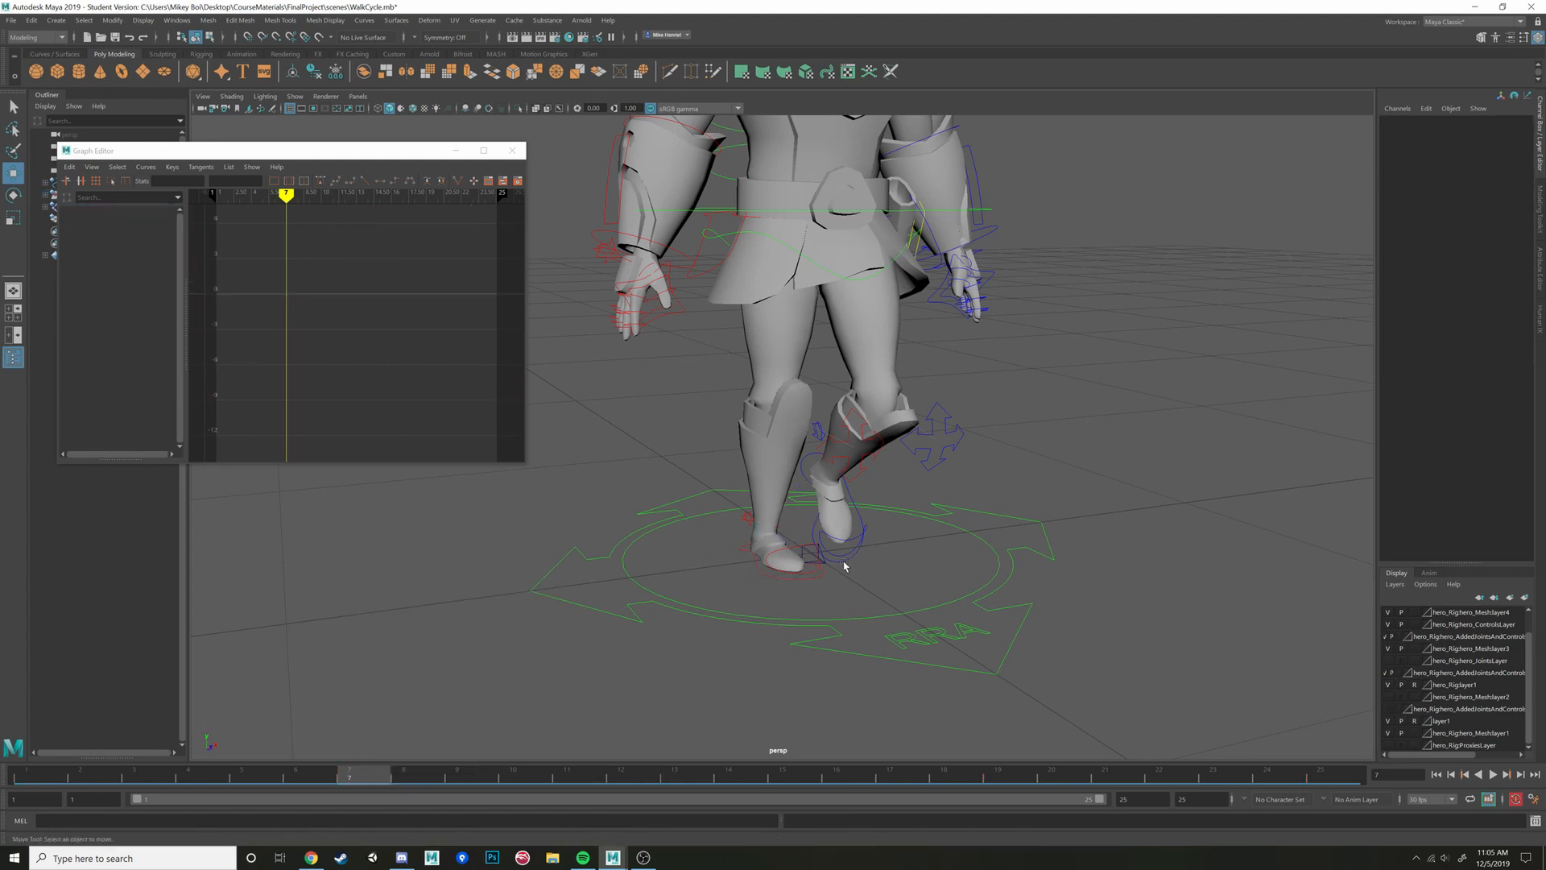
pyautogui.click(842, 554)
pyautogui.click(998, 775)
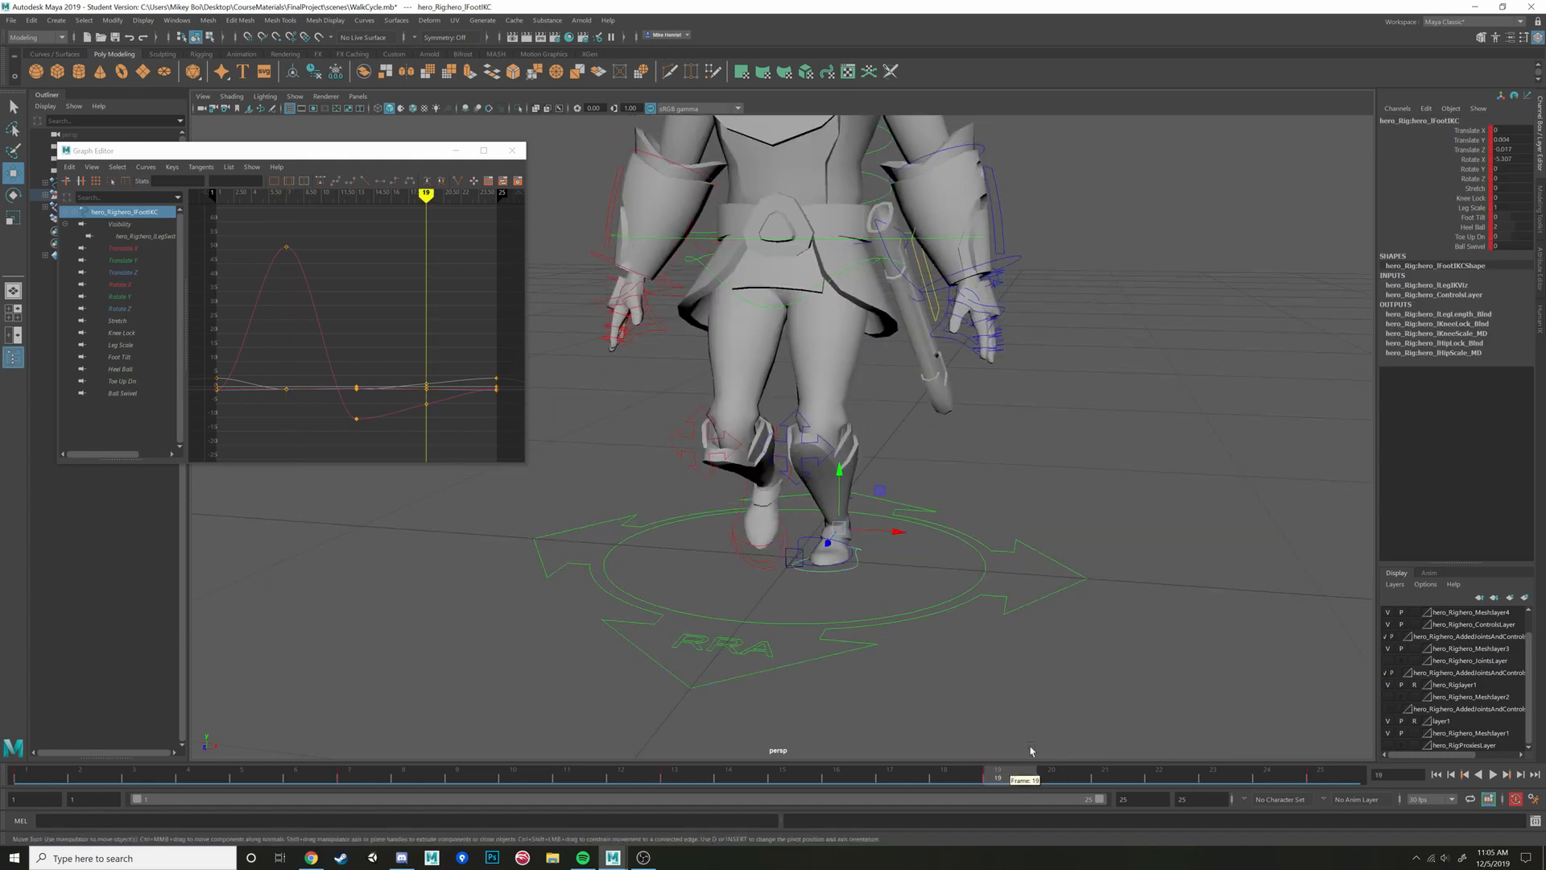
pyautogui.keyDown('alt'); pyautogui.moveTo(1031, 751); pyautogui.dragTo(991, 753); pyautogui.keyUp('alt')
pyautogui.rightClick(1013, 776)
pyautogui.moveTo(1071, 597)
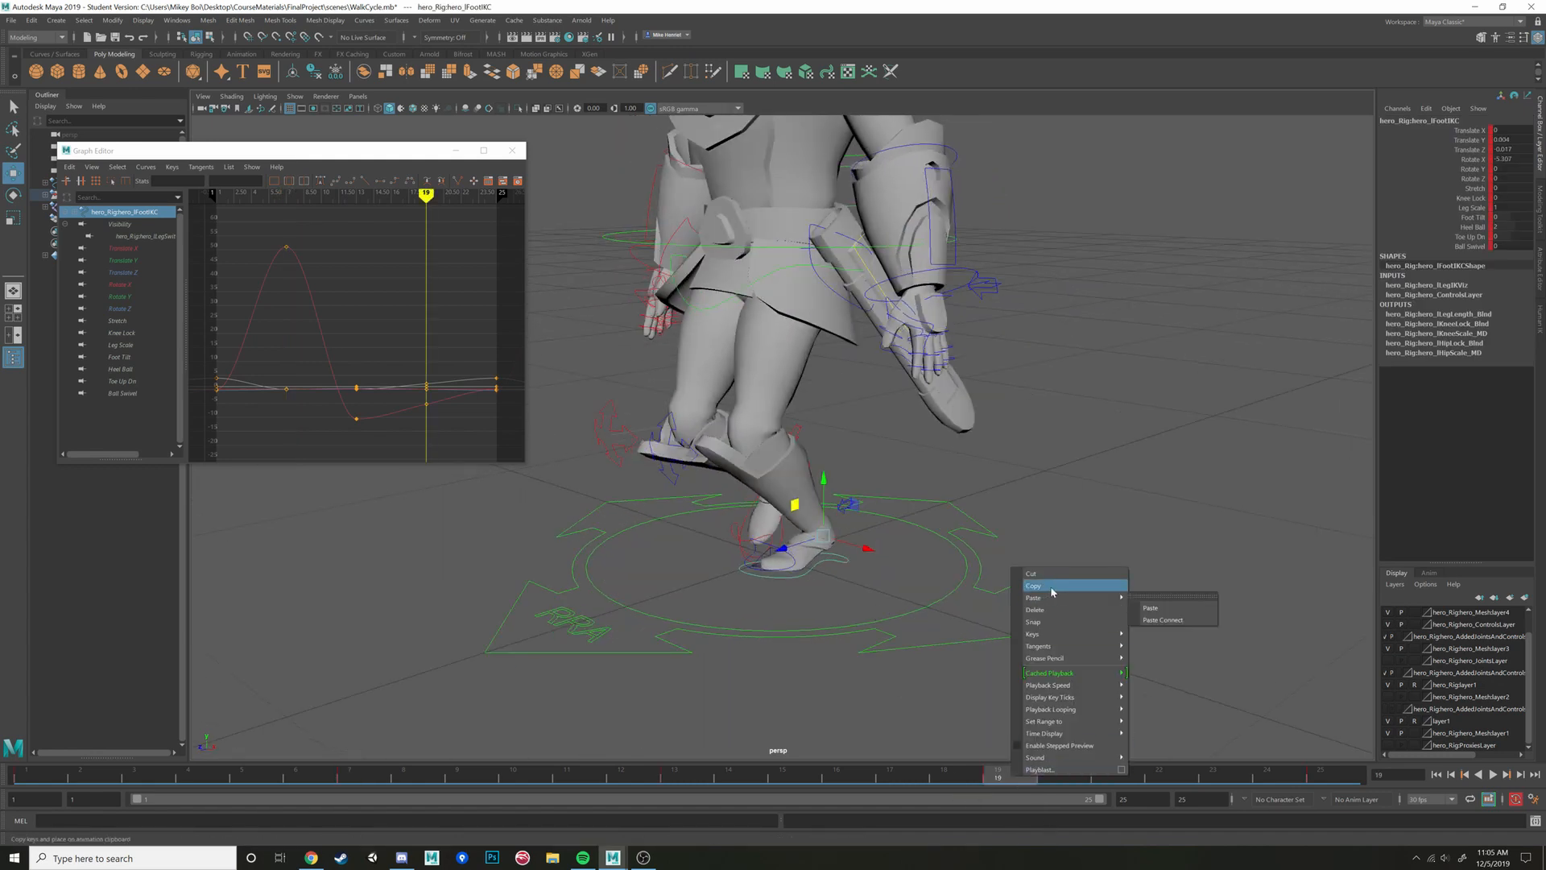
pyautogui.click(1172, 611)
# Play back the walk to check the mirrored foot poses and return to frame 19
pyautogui.keyDown('alt'); pyautogui.moveTo(932, 611); pyautogui.dragTo(883, 701); pyautogui.keyUp('alt')
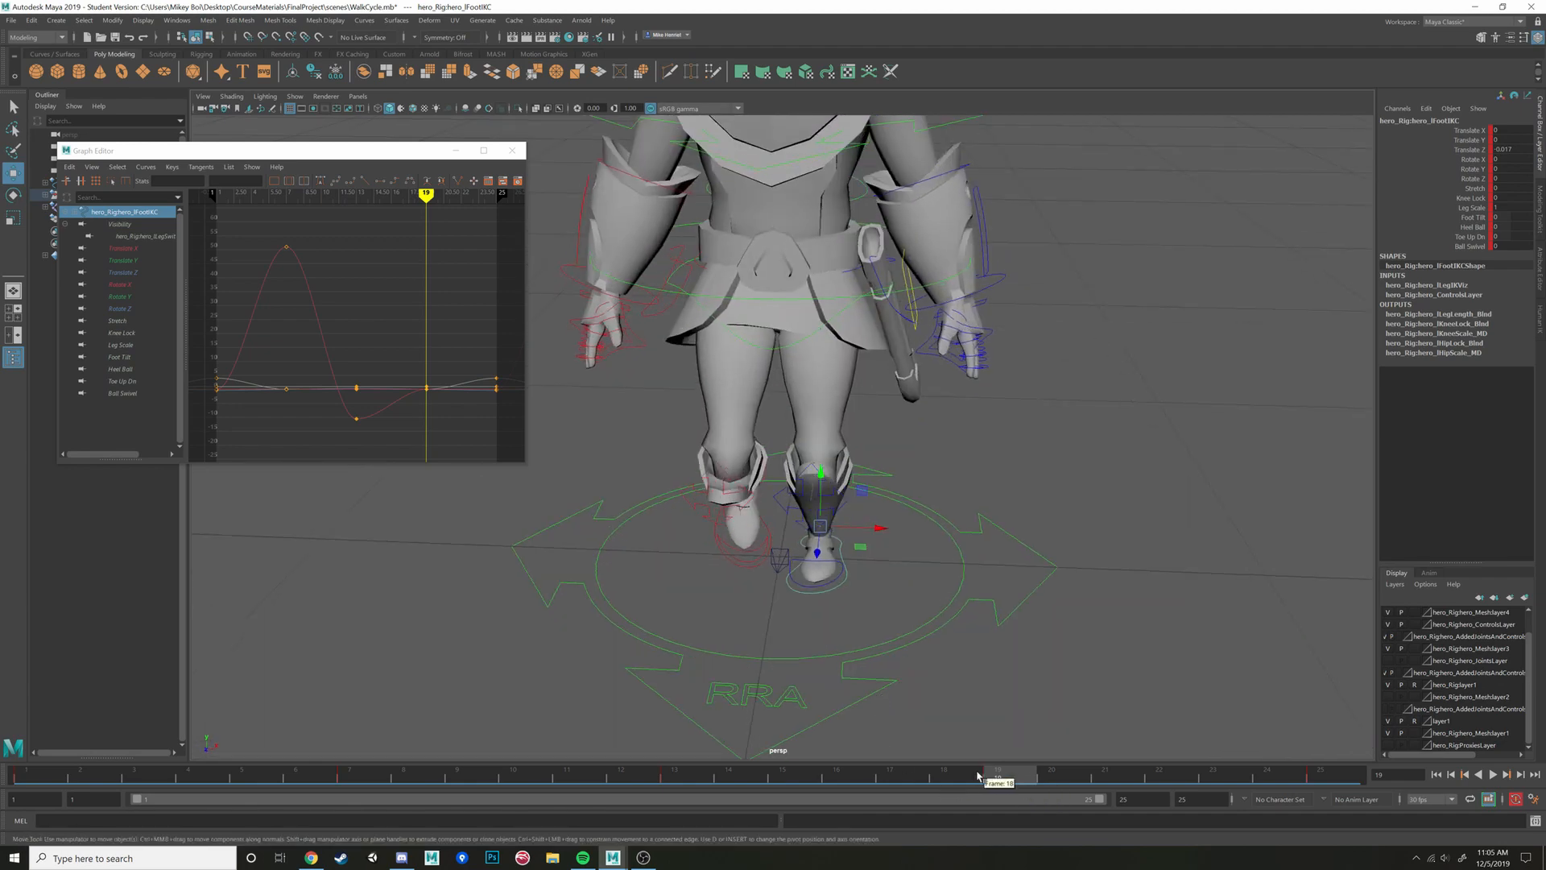
pyautogui.hotkey('alt', 'v')
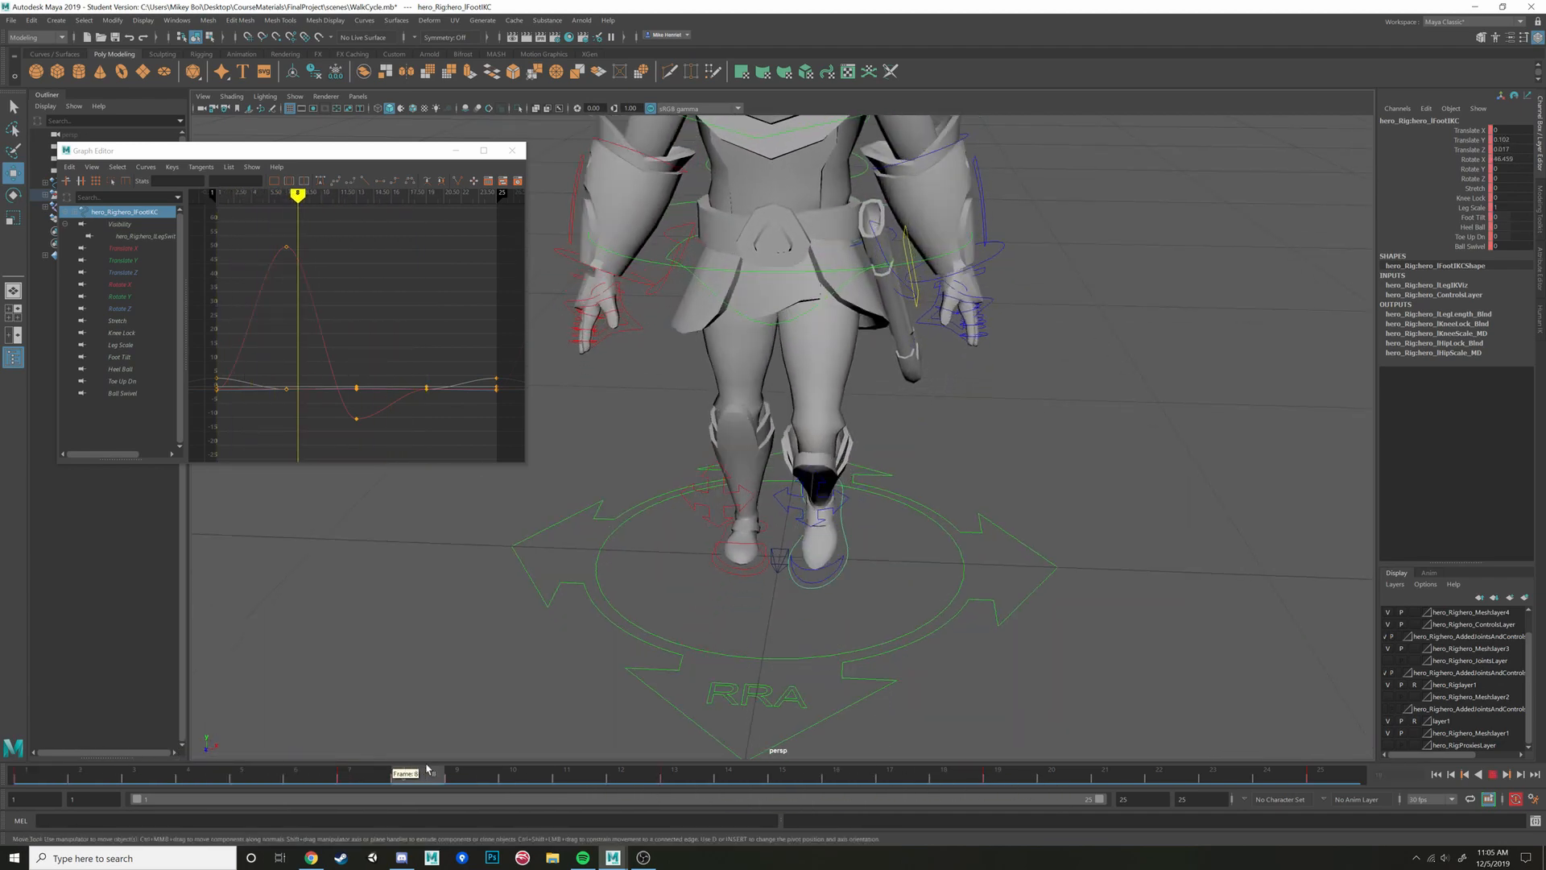
pyautogui.moveTo(427, 769)
pyautogui.mouseDown()
pyautogui.moveTo(779, 766)
pyautogui.moveTo(1052, 711)
pyautogui.moveTo(952, 625)
pyautogui.moveTo(988, 621)
pyautogui.mouseUp()
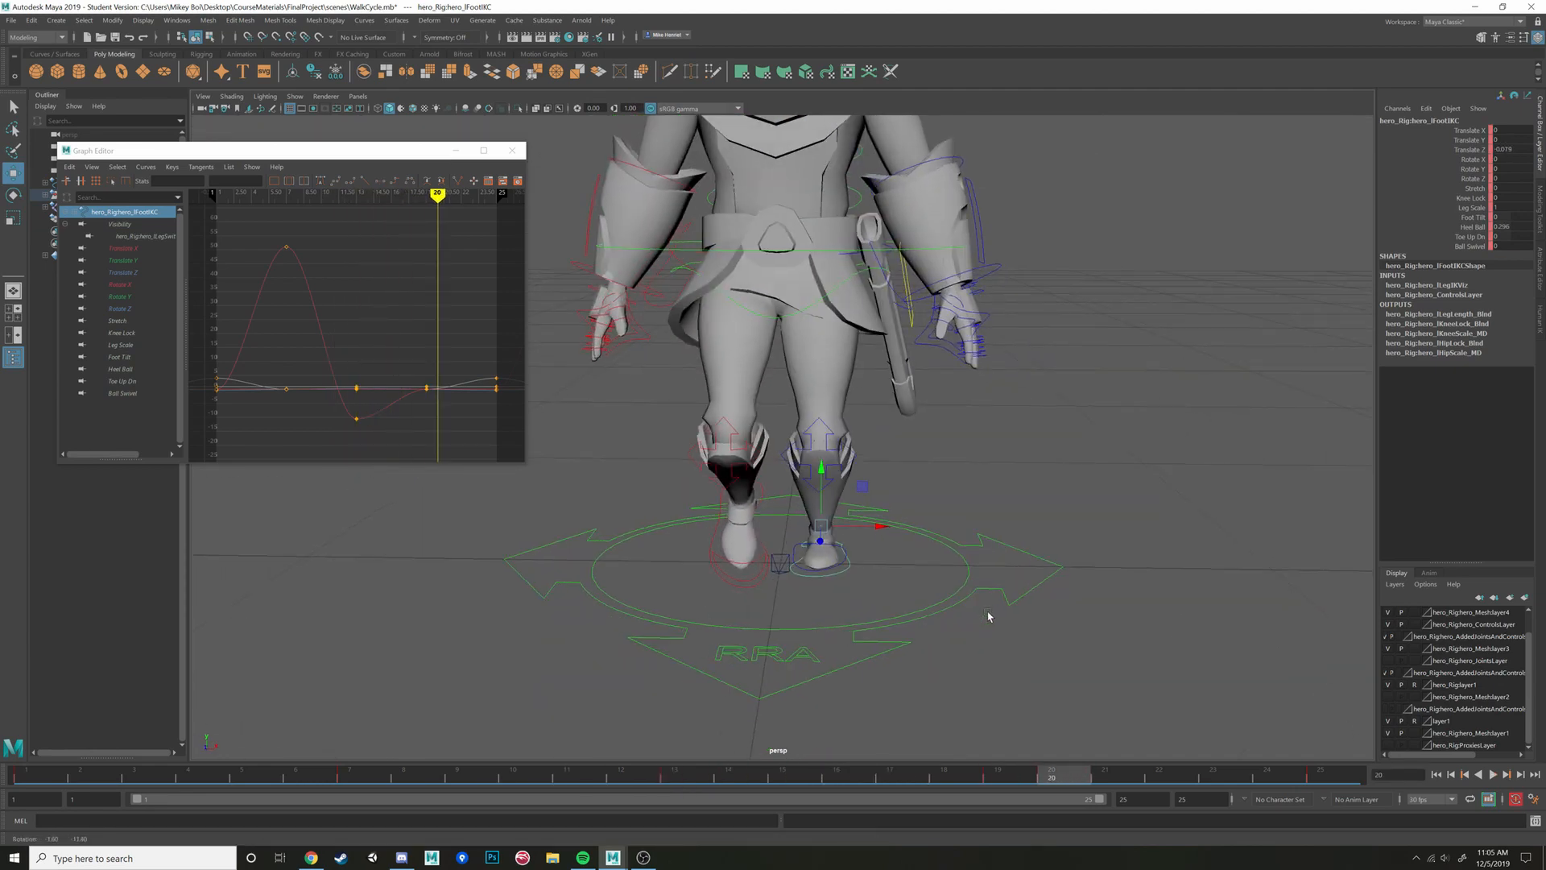
pyautogui.click(1019, 778)
# At frame 19, shift the left foot outward to about 0.09 and the right foot inward to about 0.154 in Translate X
pyautogui.moveTo(877, 534); pyautogui.dragTo(921, 536)
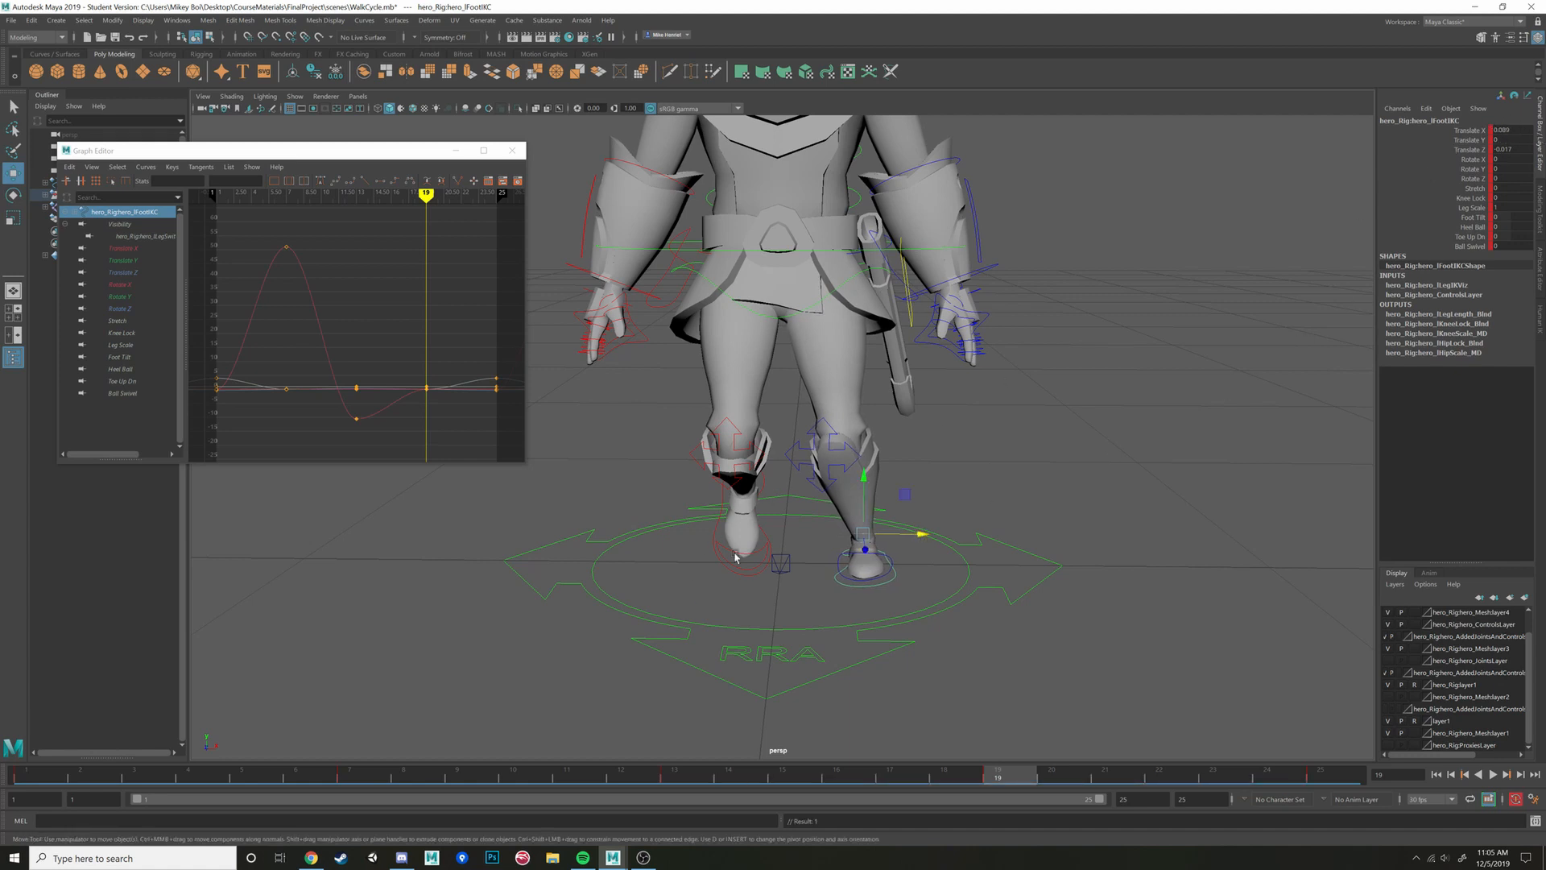
pyautogui.click(762, 535)
pyautogui.moveTo(808, 482); pyautogui.dragTo(881, 482)
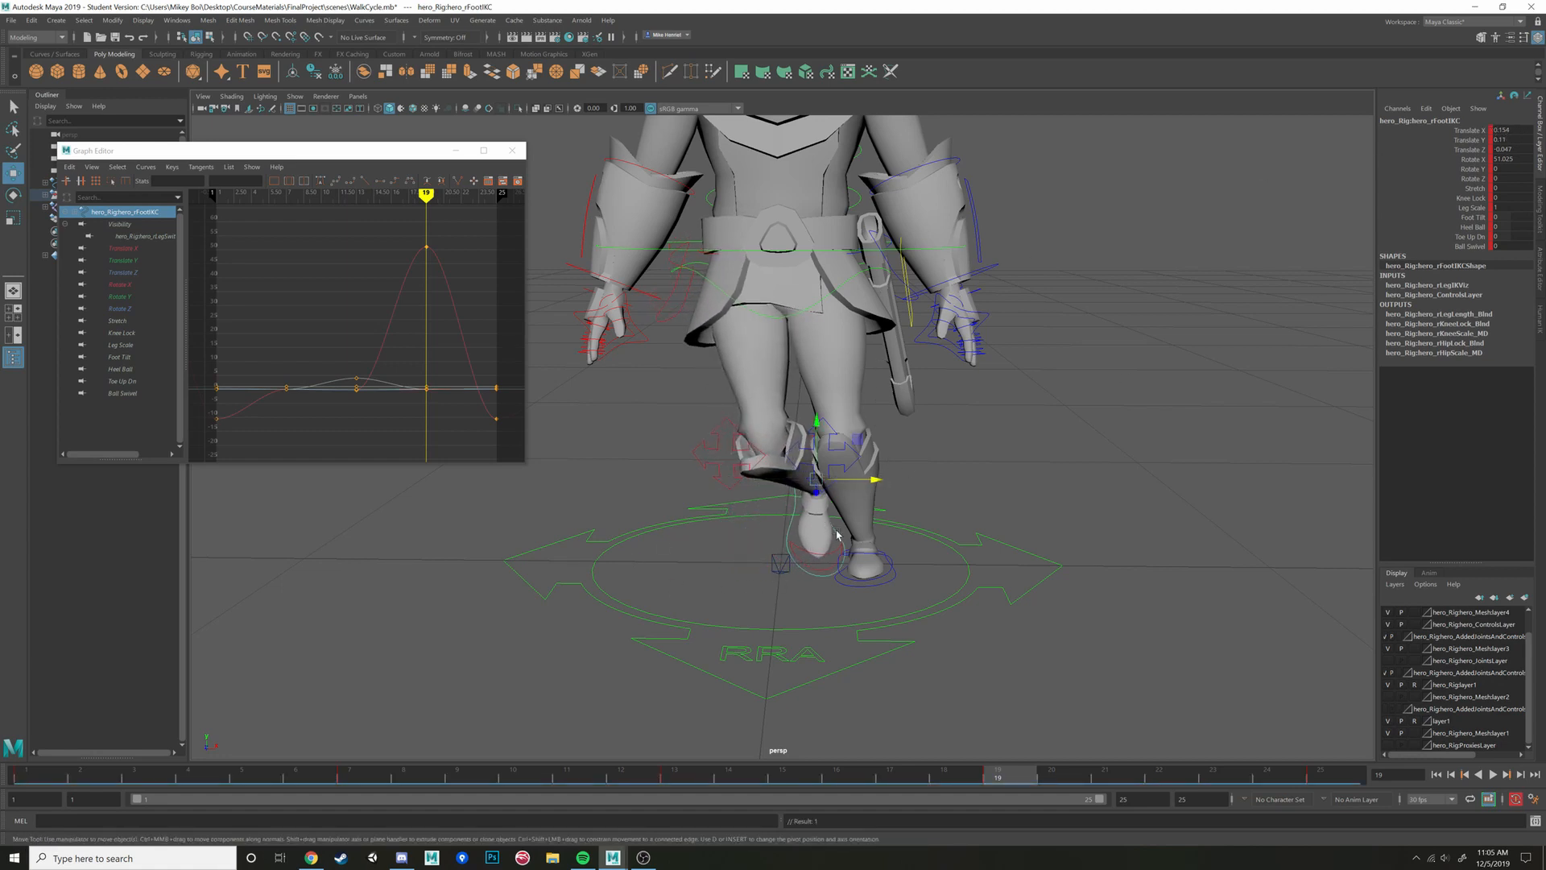
# Undo the last sideways move of the right foot control at frame 19
pyautogui.hotkey('ctrl', 'z')
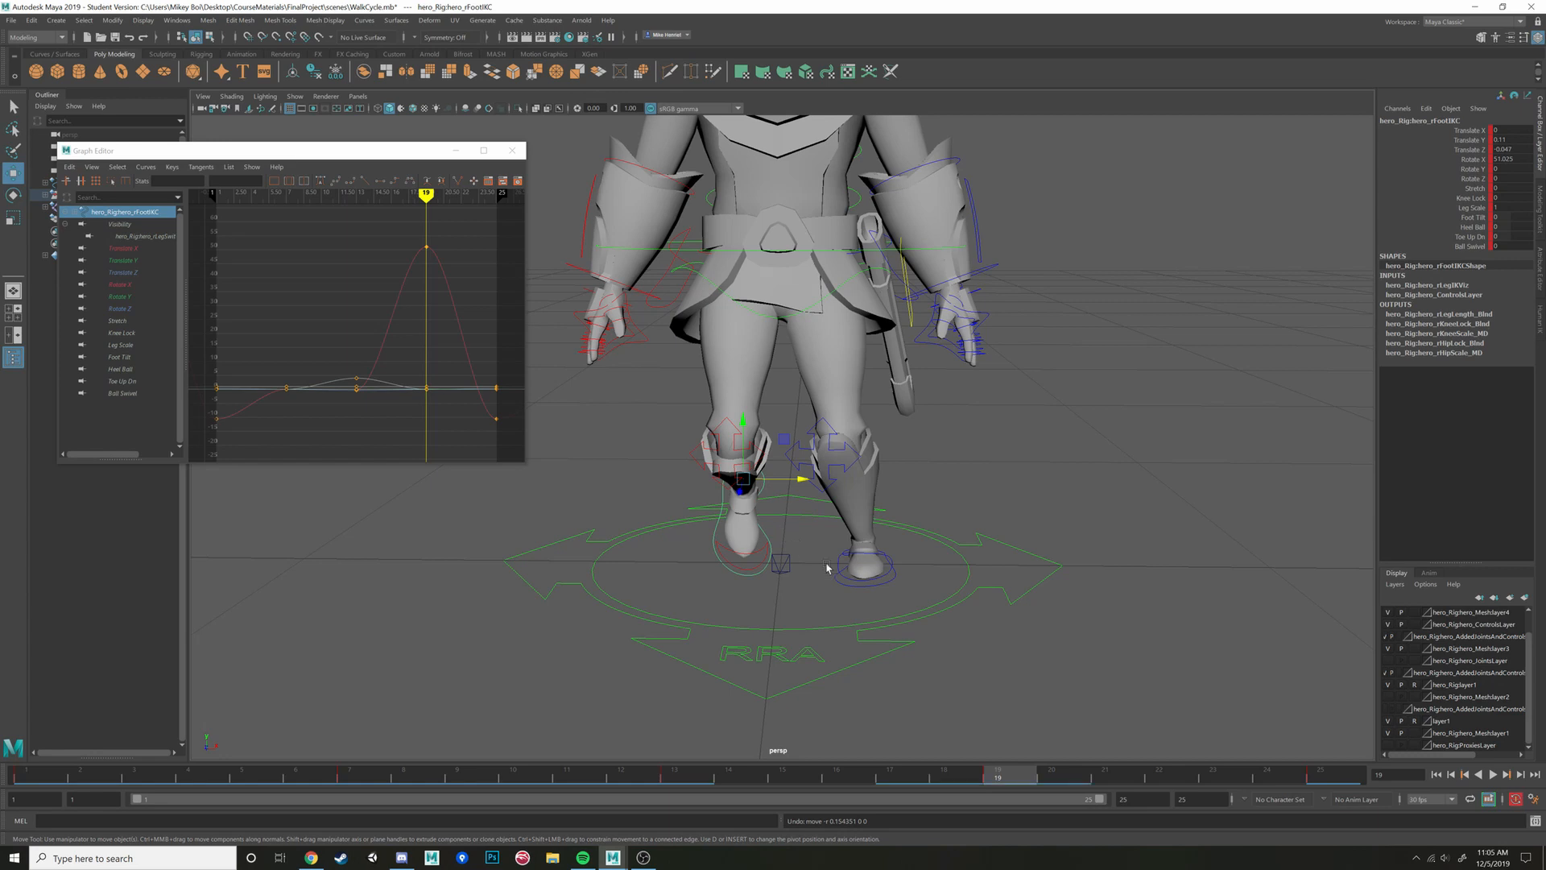
# Copy the left foot control's key at frame 19 and paste it onto the right foot control
pyautogui.click(890, 583)
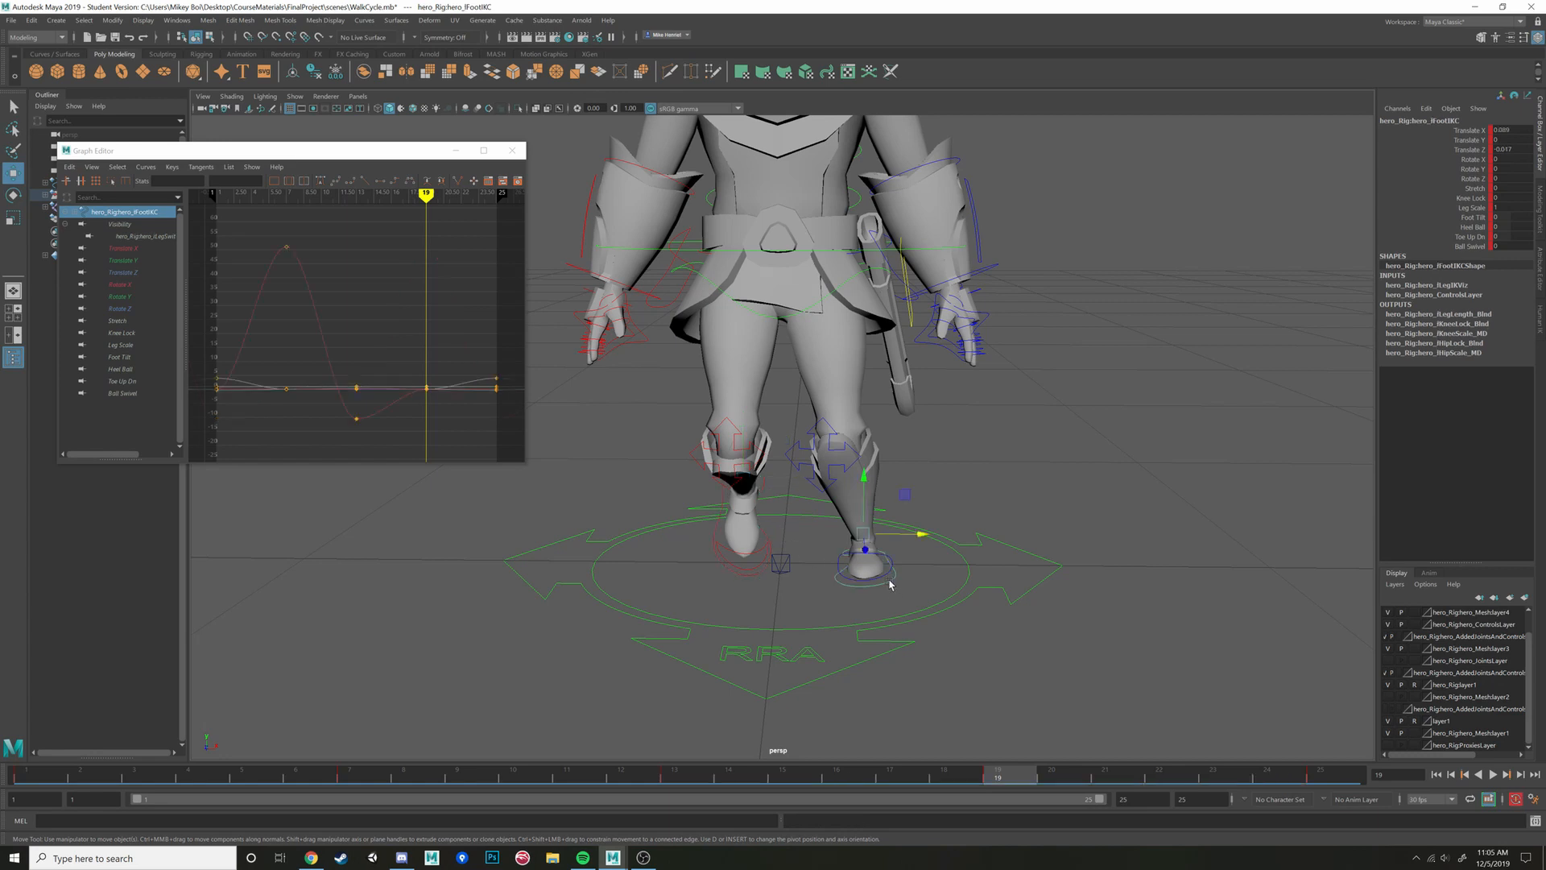
pyautogui.rightClick(1012, 779)
pyautogui.click(1047, 586)
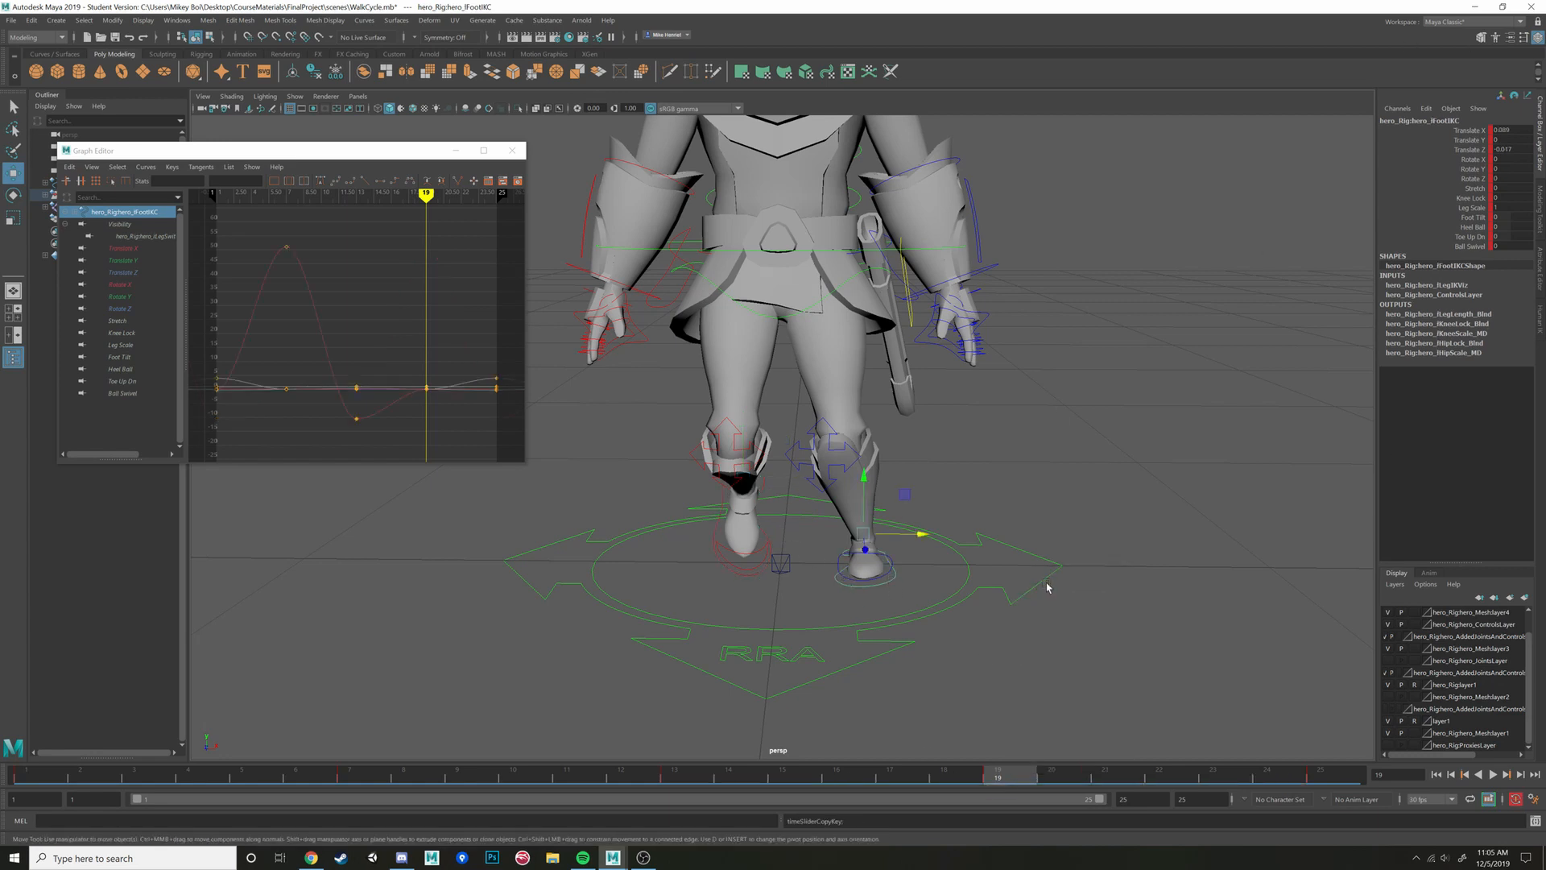
pyautogui.click(764, 538)
pyautogui.rightClick(1051, 780)
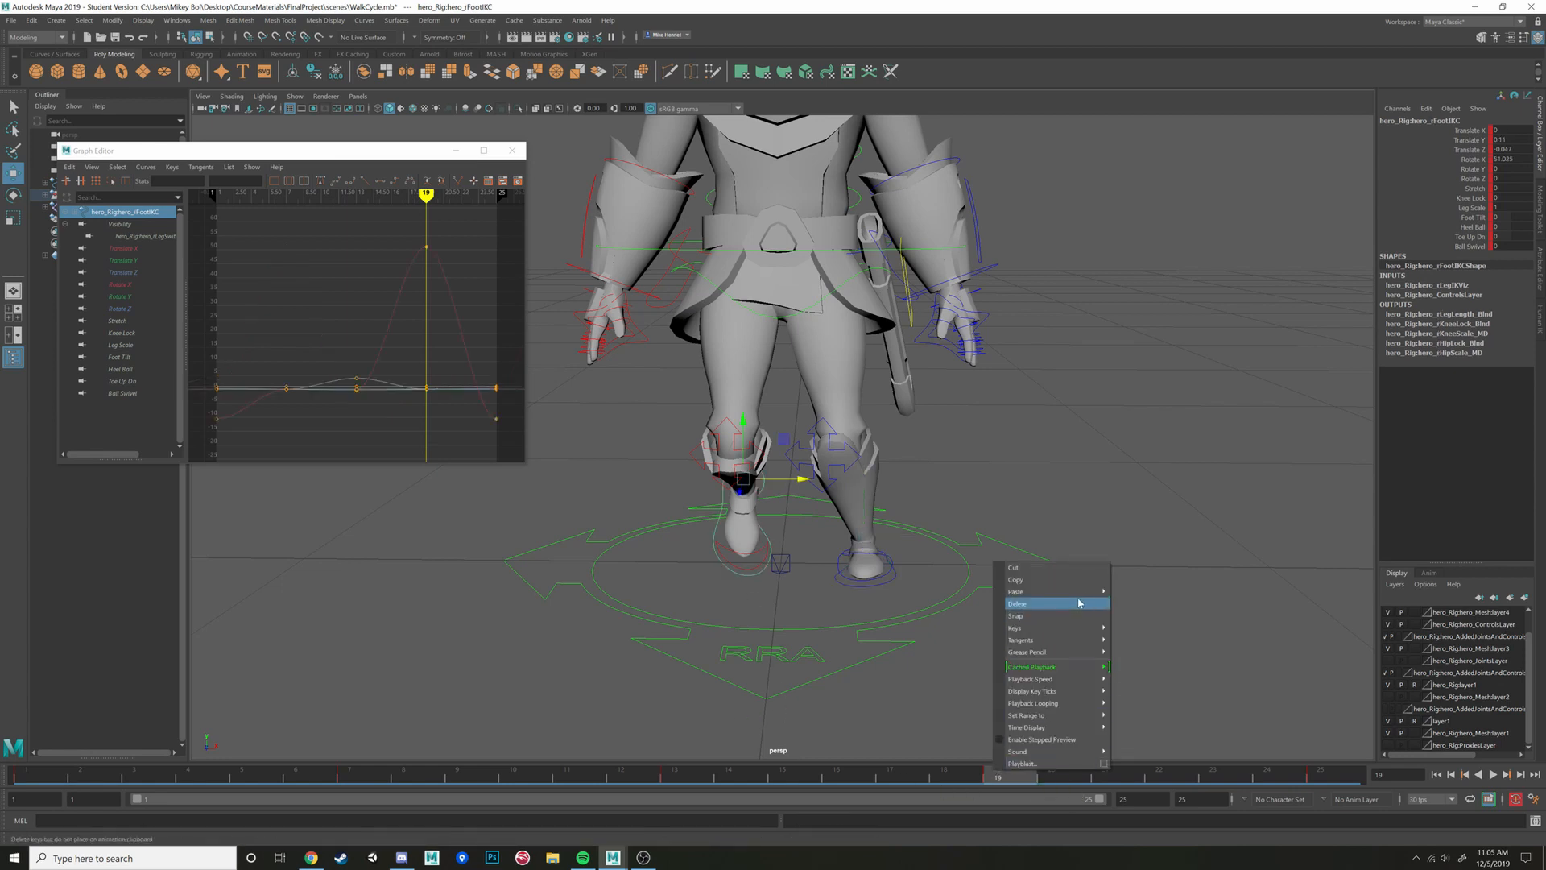
pyautogui.click(1134, 602)
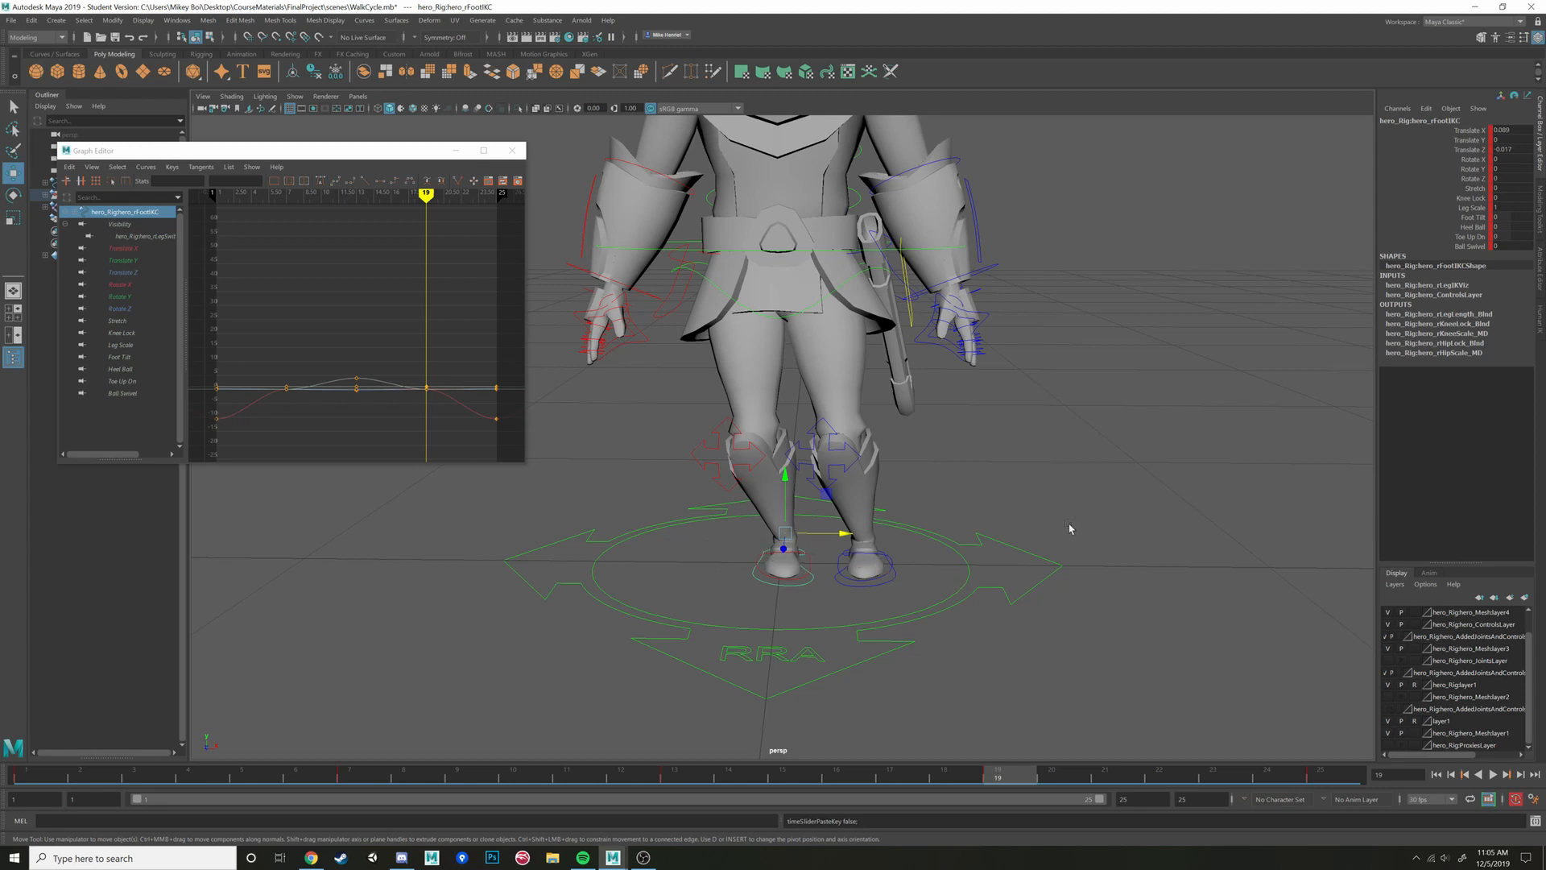
# Try to mirror the right foot's position by setting its Translate X to -0.089
pyautogui.doubleClick(1514, 130)
pyautogui.keyDown('alt'); pyautogui.moveTo(805, 619); pyautogui.dragTo(841, 621); pyautogui.keyUp('alt')
pyautogui.doubleClick(1527, 130)
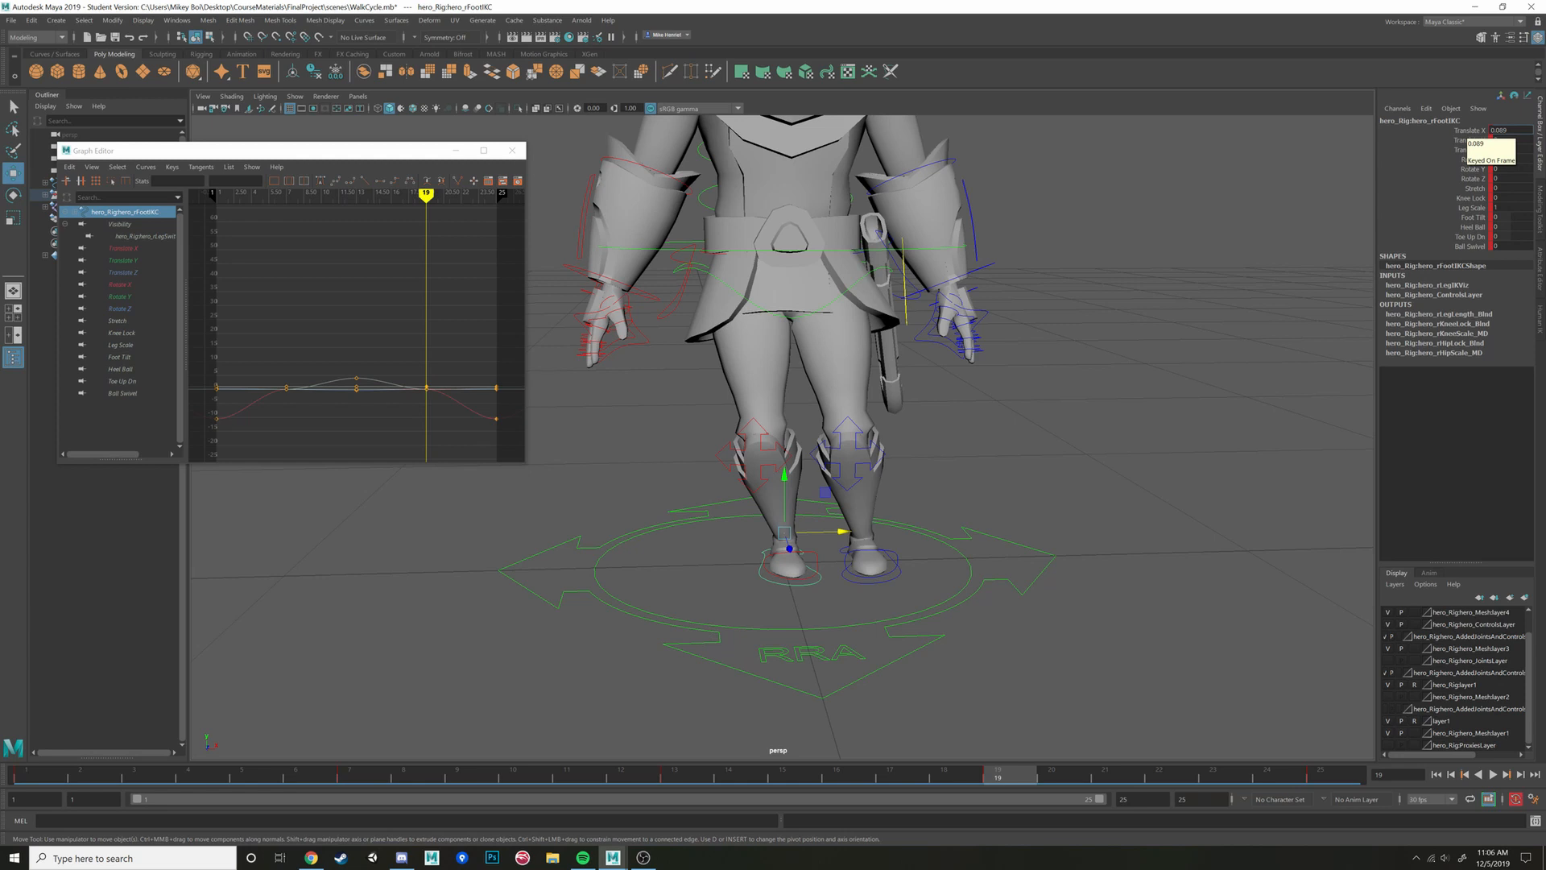
pyautogui.click(1494, 197)
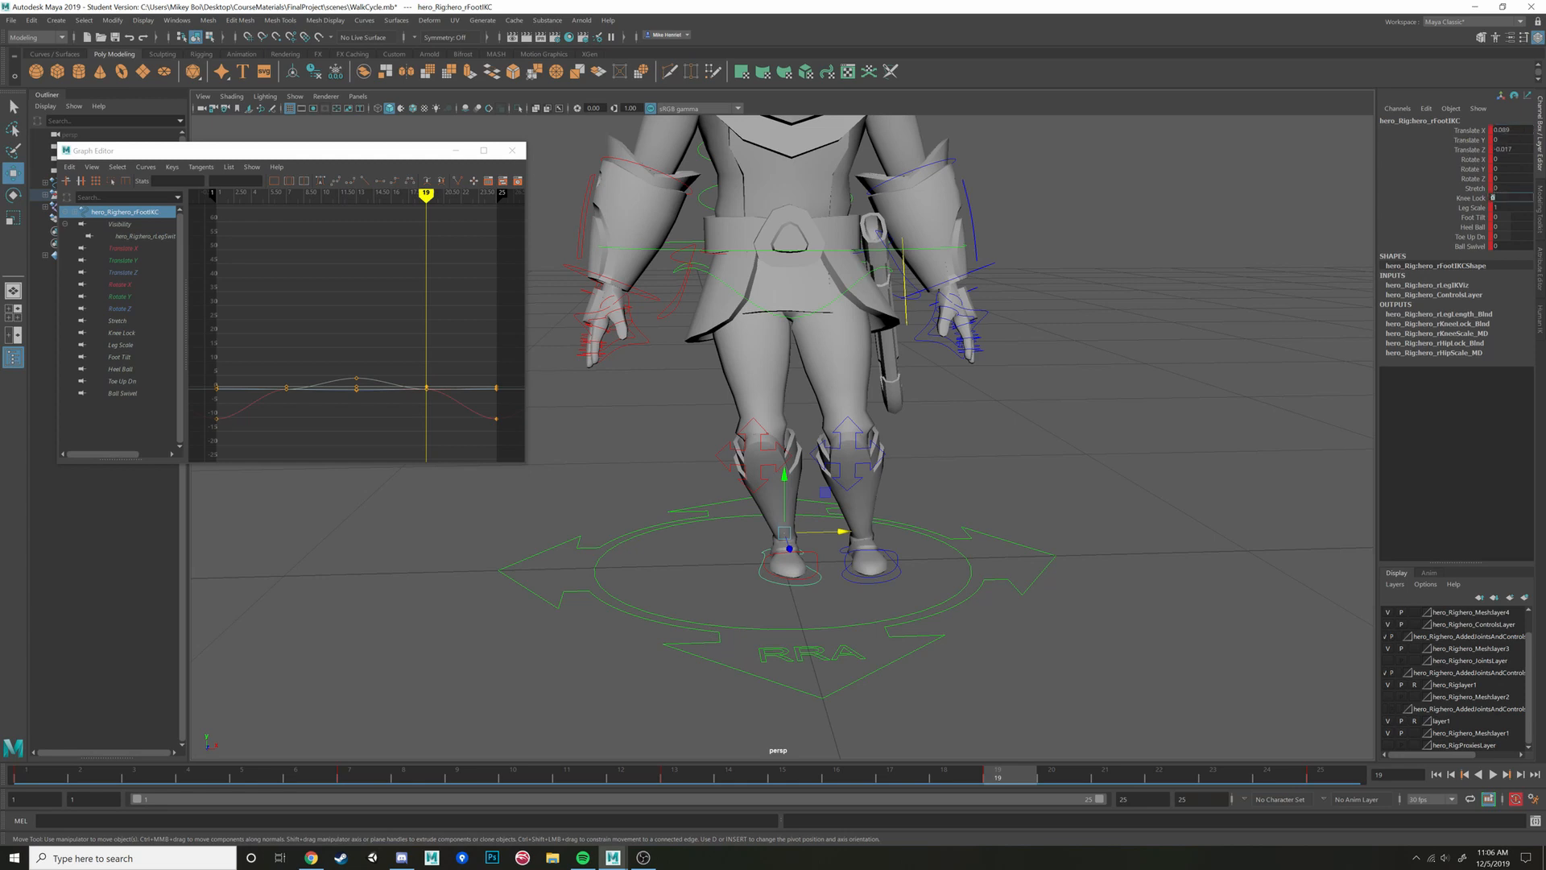
pyautogui.doubleClick(1514, 130)
pyautogui.press('Return')
pyautogui.keyDown('alt'); pyautogui.moveTo(564, 586); pyautogui.dragTo(526, 612); pyautogui.keyUp('alt')
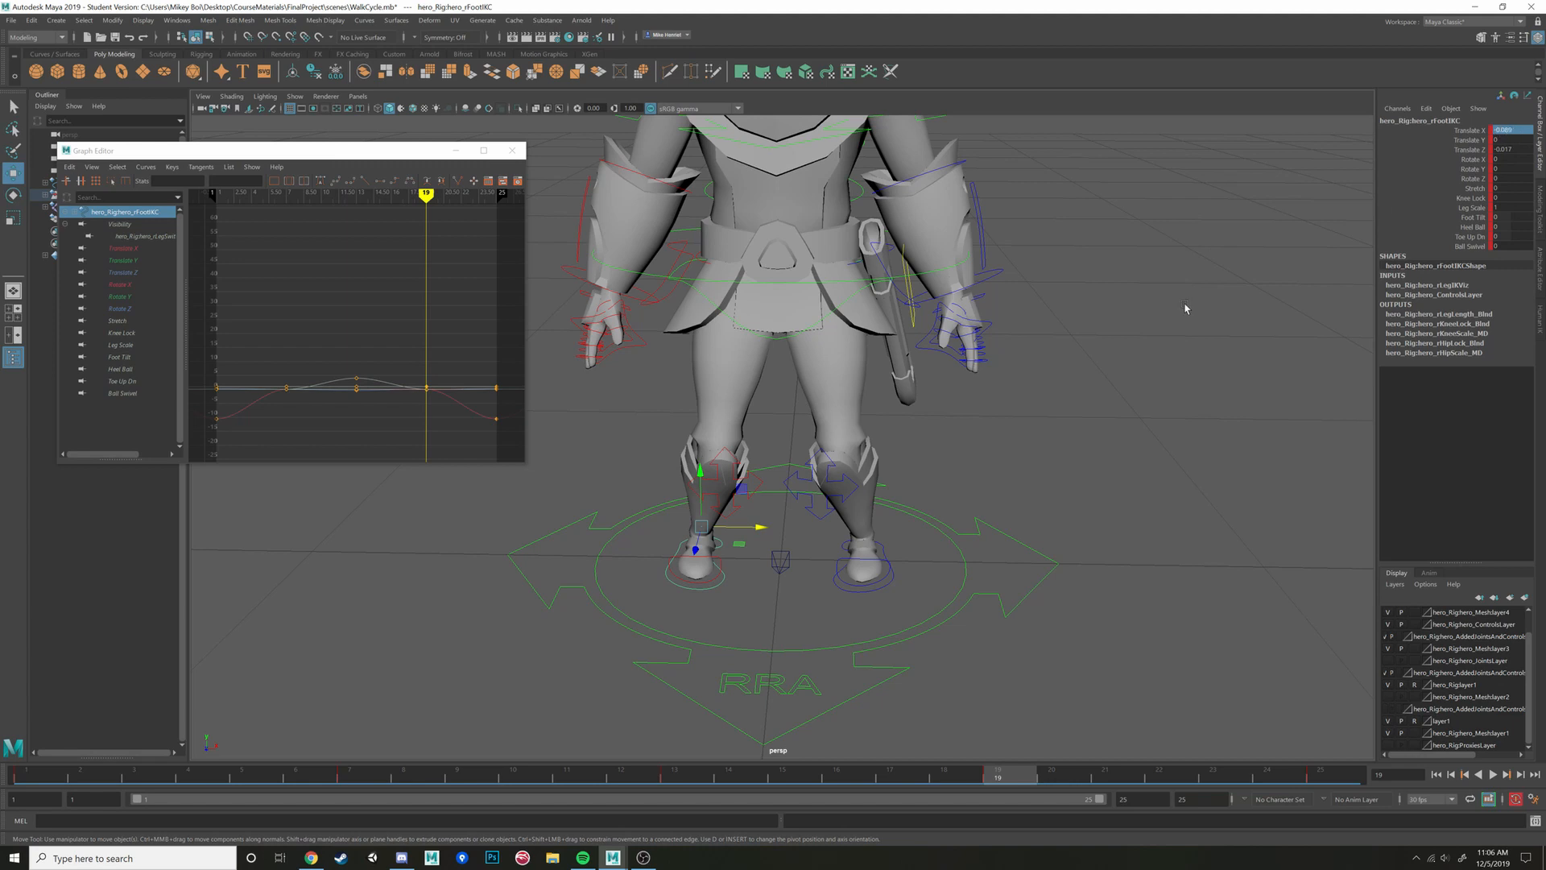
pyautogui.hotkey('ctrl', 'z')
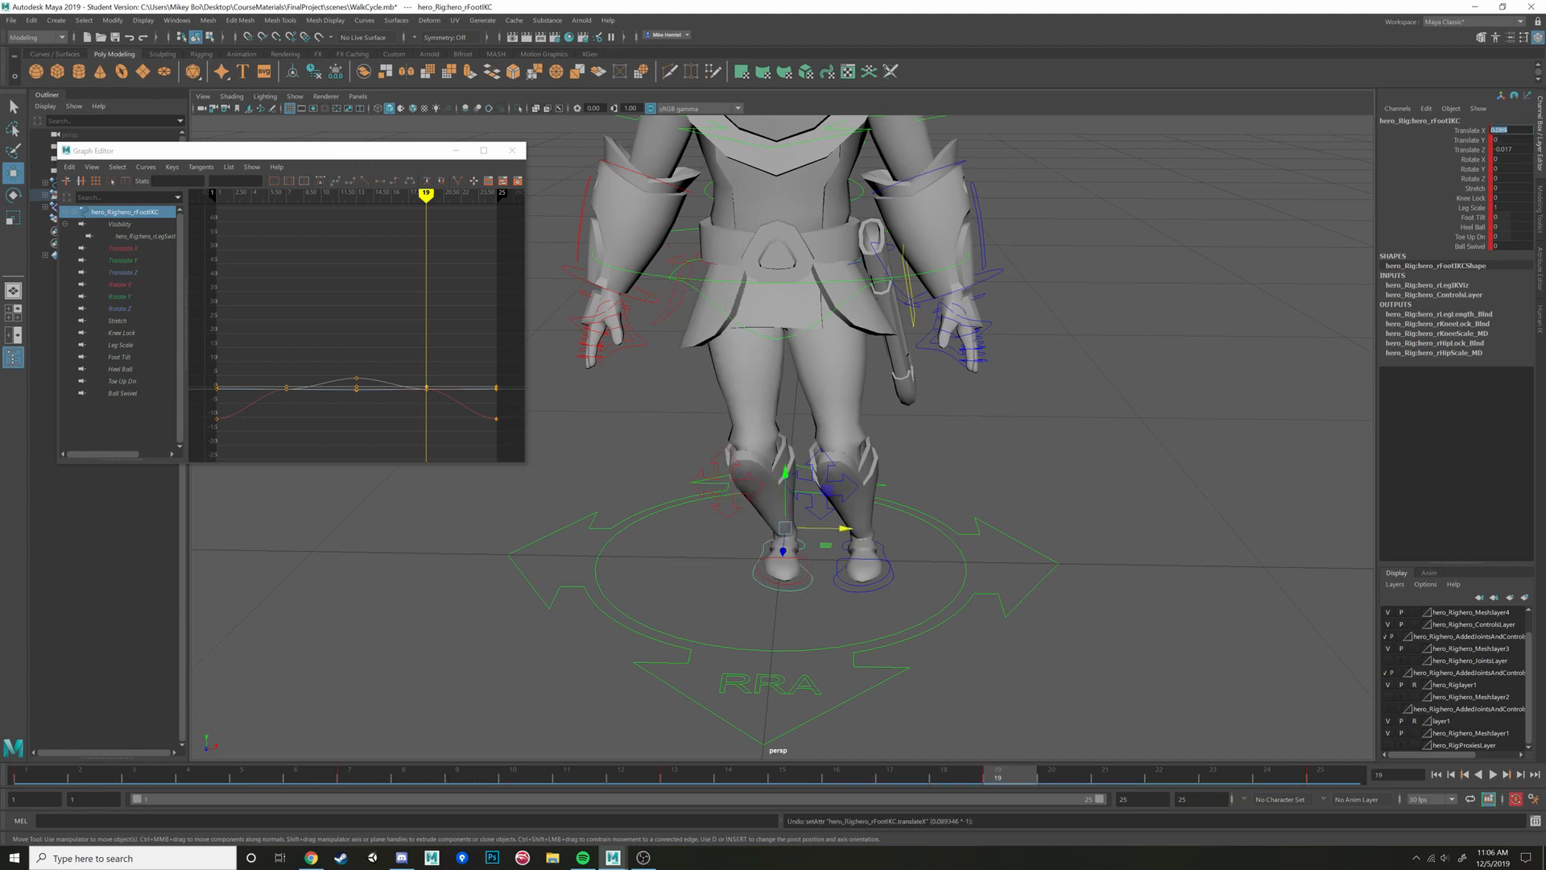
pyautogui.click(1522, 134)
pyautogui.write('-')
pyautogui.press('Return')
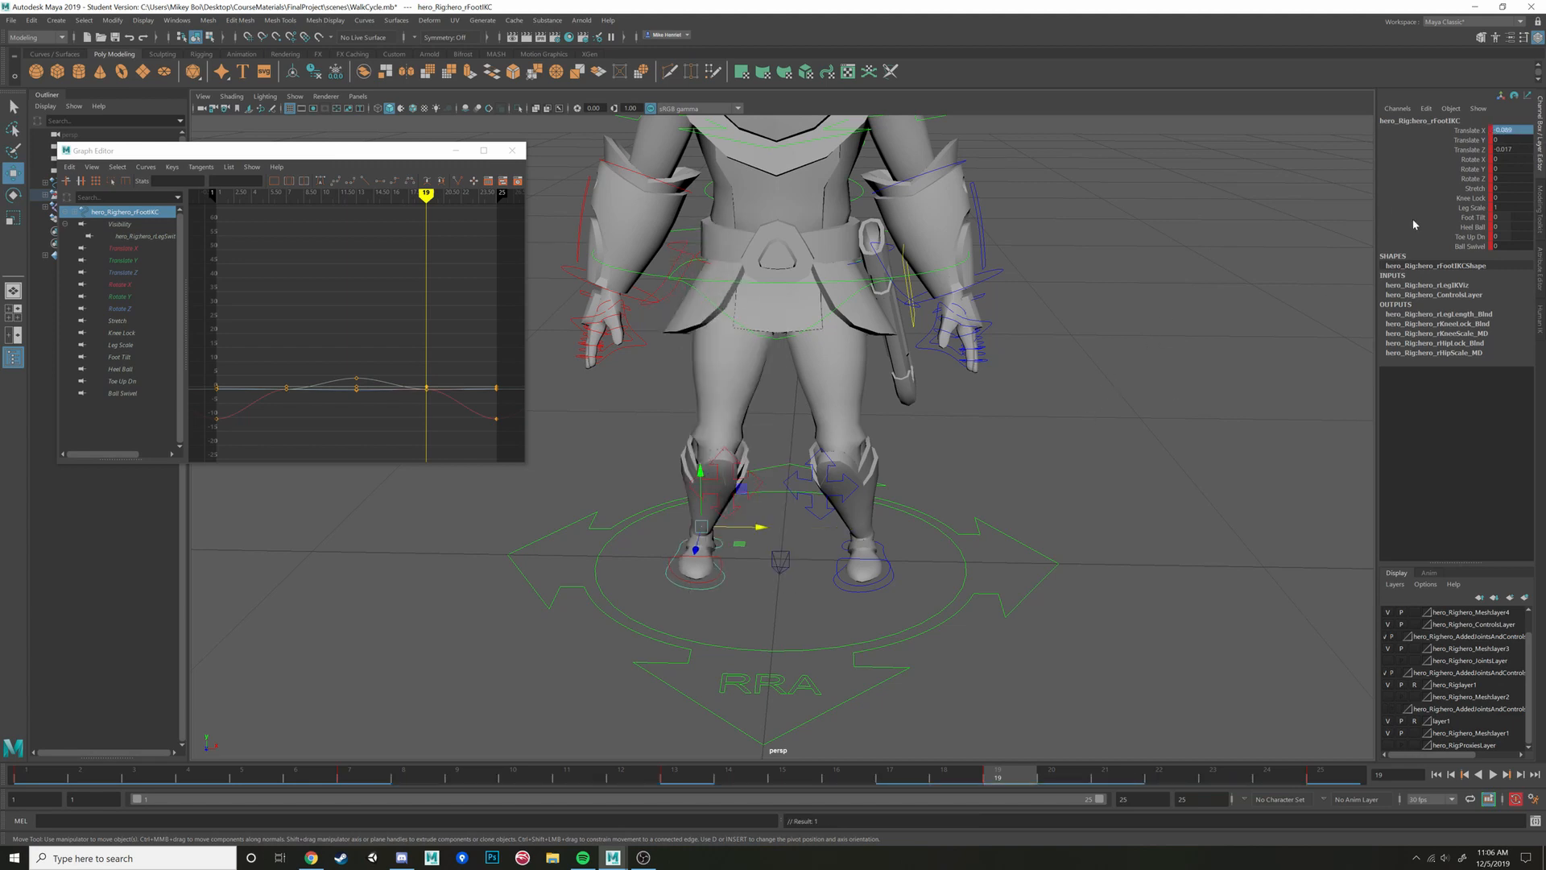
# Undo the right foot's Translate X change, the pasted key and the left foot's earlier sideways move
pyautogui.hotkey('ctrl', 'z')
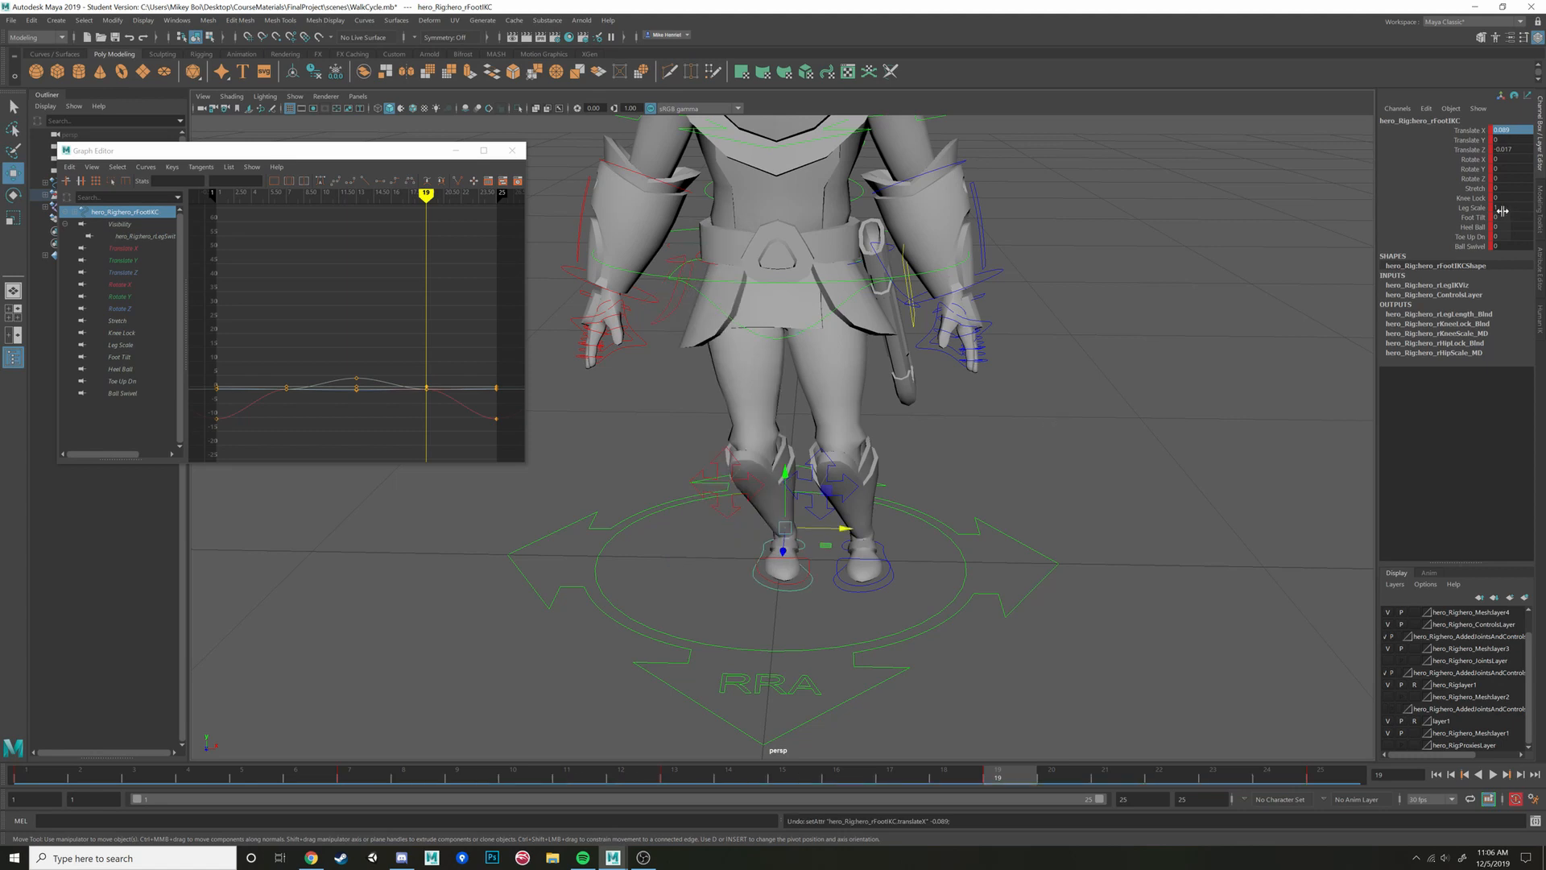
pyautogui.hotkey('ctrl', 'z')
pyautogui.hotkey('ctrl', 'z')
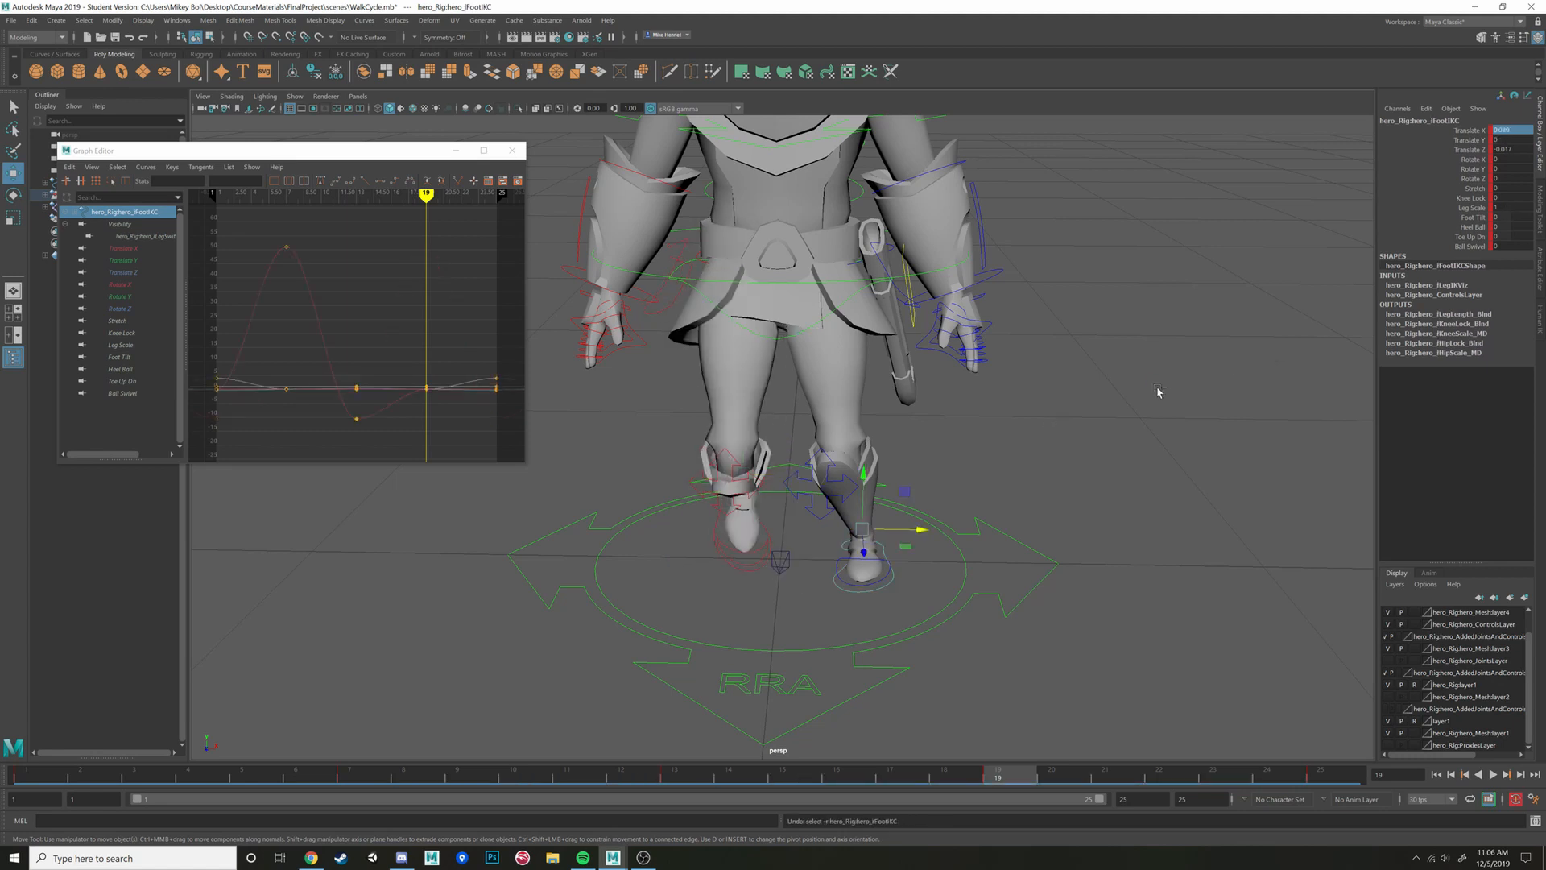
pyautogui.hotkey('ctrl', 'z')
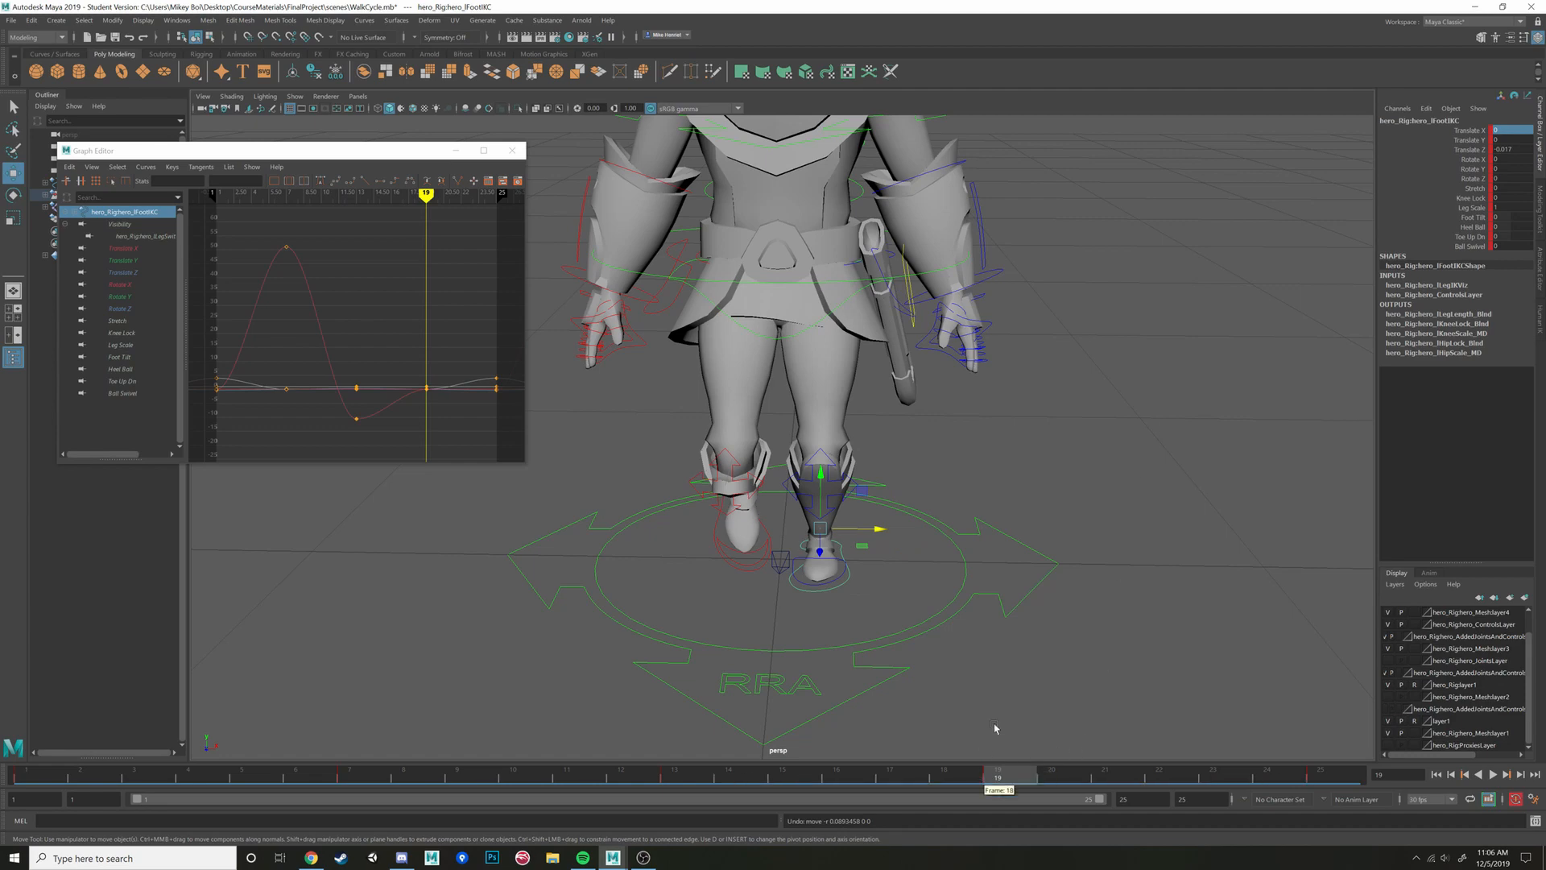
# Play back the walk cycle viewed from the side and go to frame 7
pyautogui.keyDown('alt'); pyautogui.moveTo(997, 728); pyautogui.dragTo(915, 704); pyautogui.keyUp('alt')
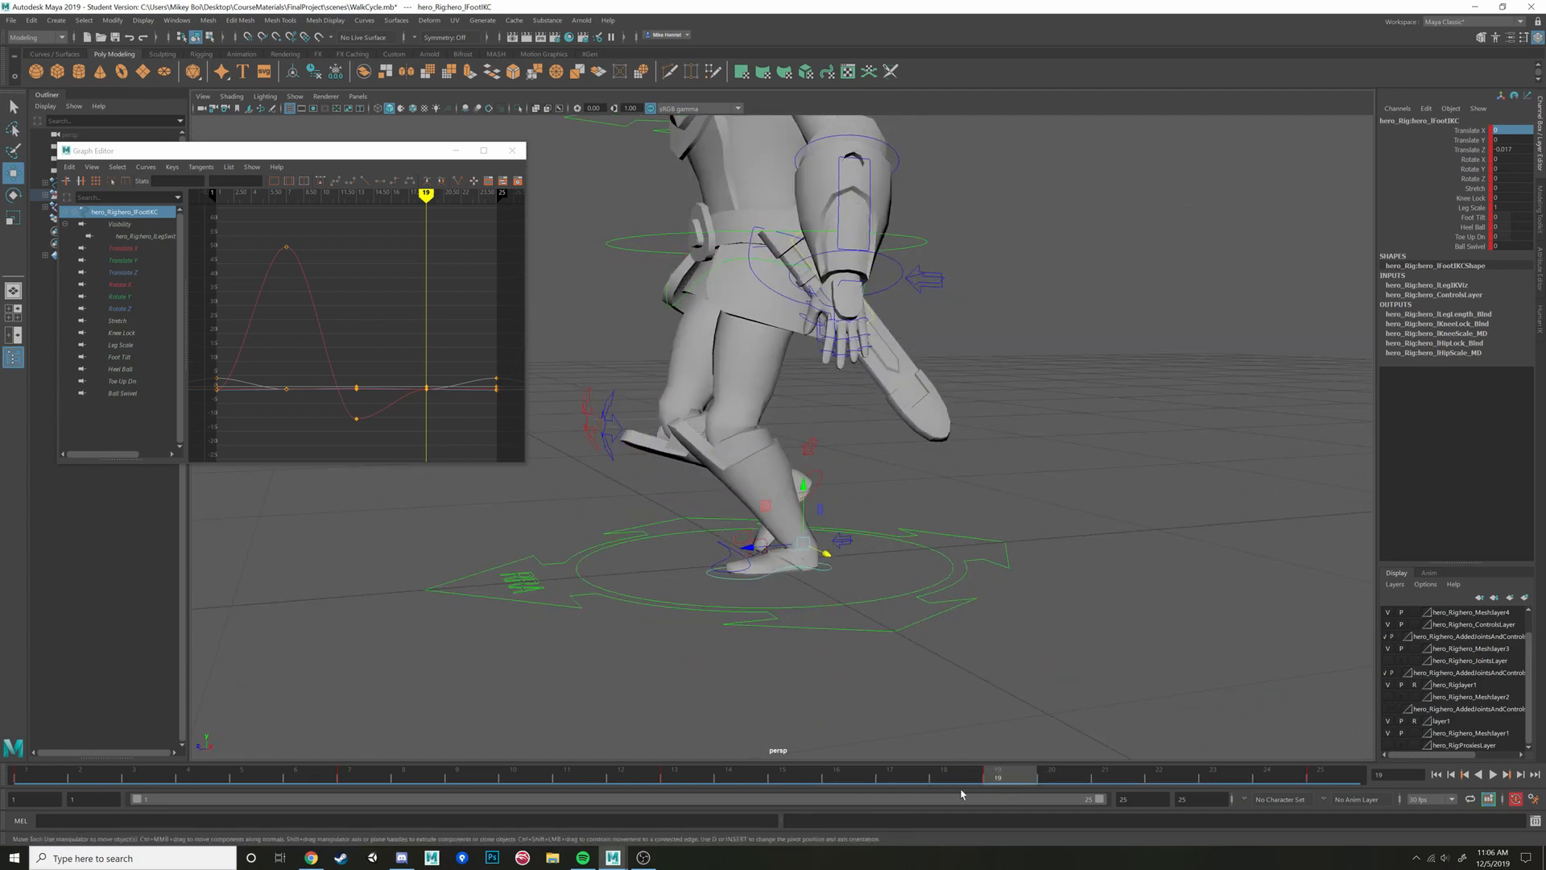
pyautogui.hotkey('alt', 'v')
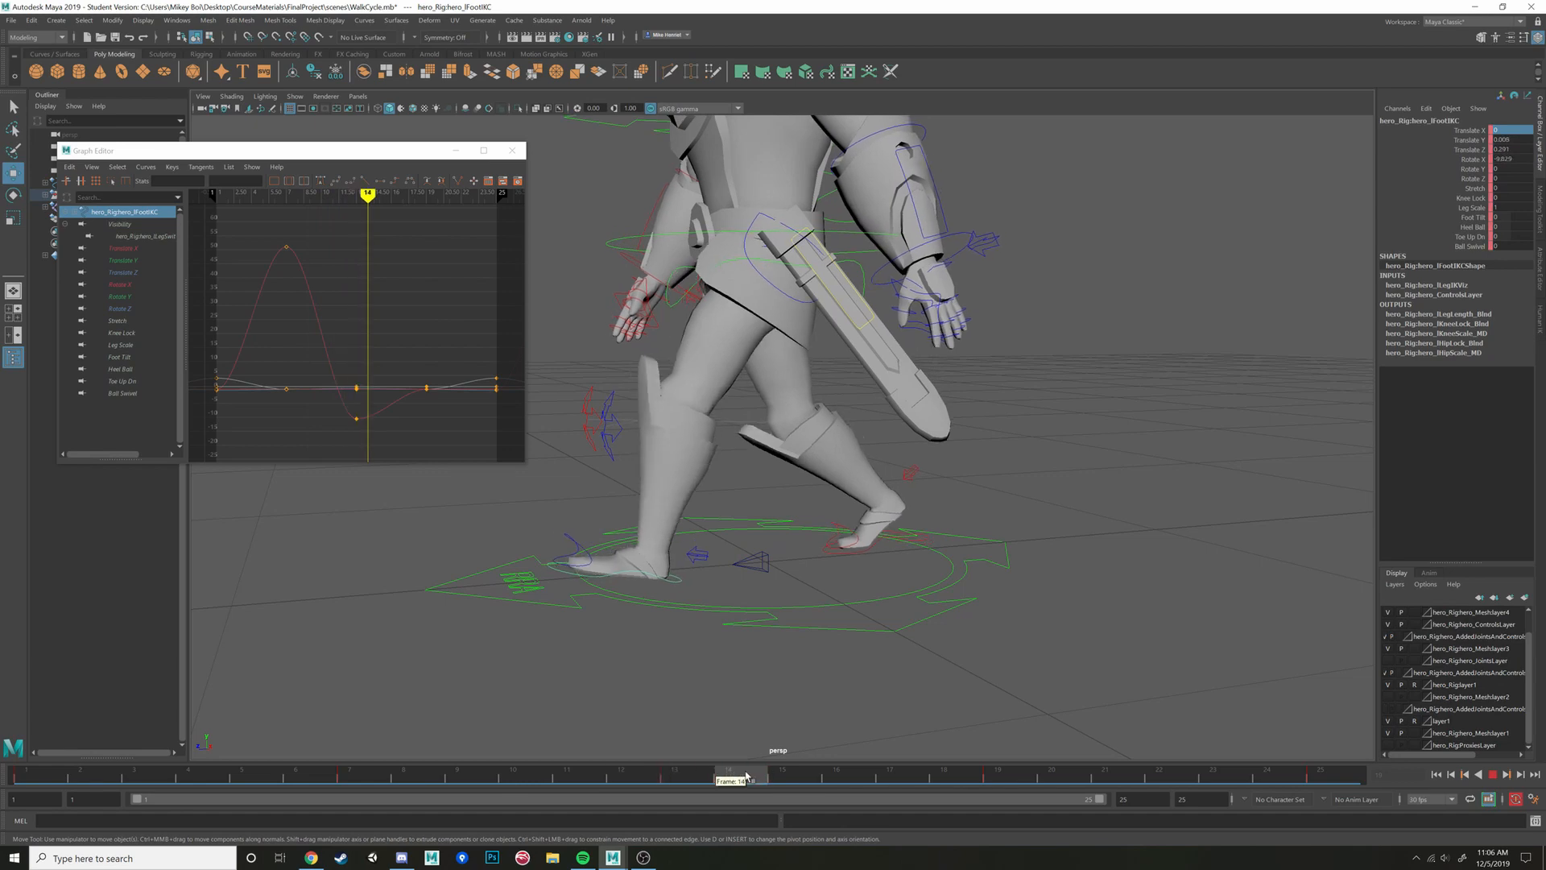
pyautogui.hotkey('alt', 'v')
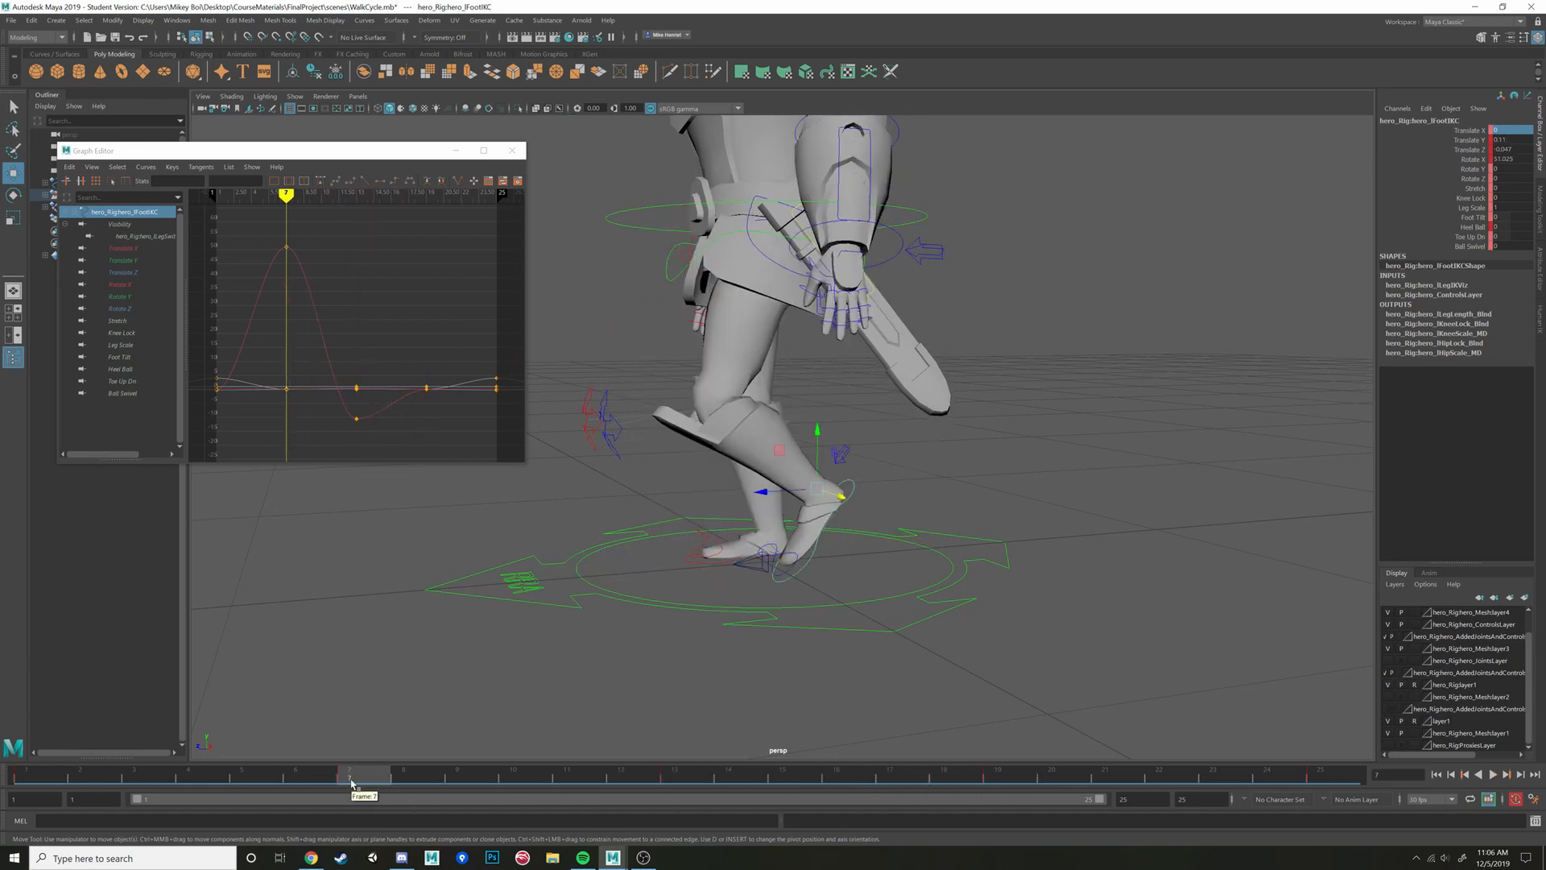
# Raise the root control's Translate Y key at frame 19 to about -0.005, level with the frame 7 peak
pyautogui.click(644, 203)
pyautogui.moveTo(659, 278)
pyautogui.keyDown('alt'); pyautogui.mouseDown()
pyautogui.moveTo(636, 314)
pyautogui.moveTo(735, 303)
pyautogui.moveTo(664, 302)
pyautogui.mouseUp(); pyautogui.keyUp('alt')
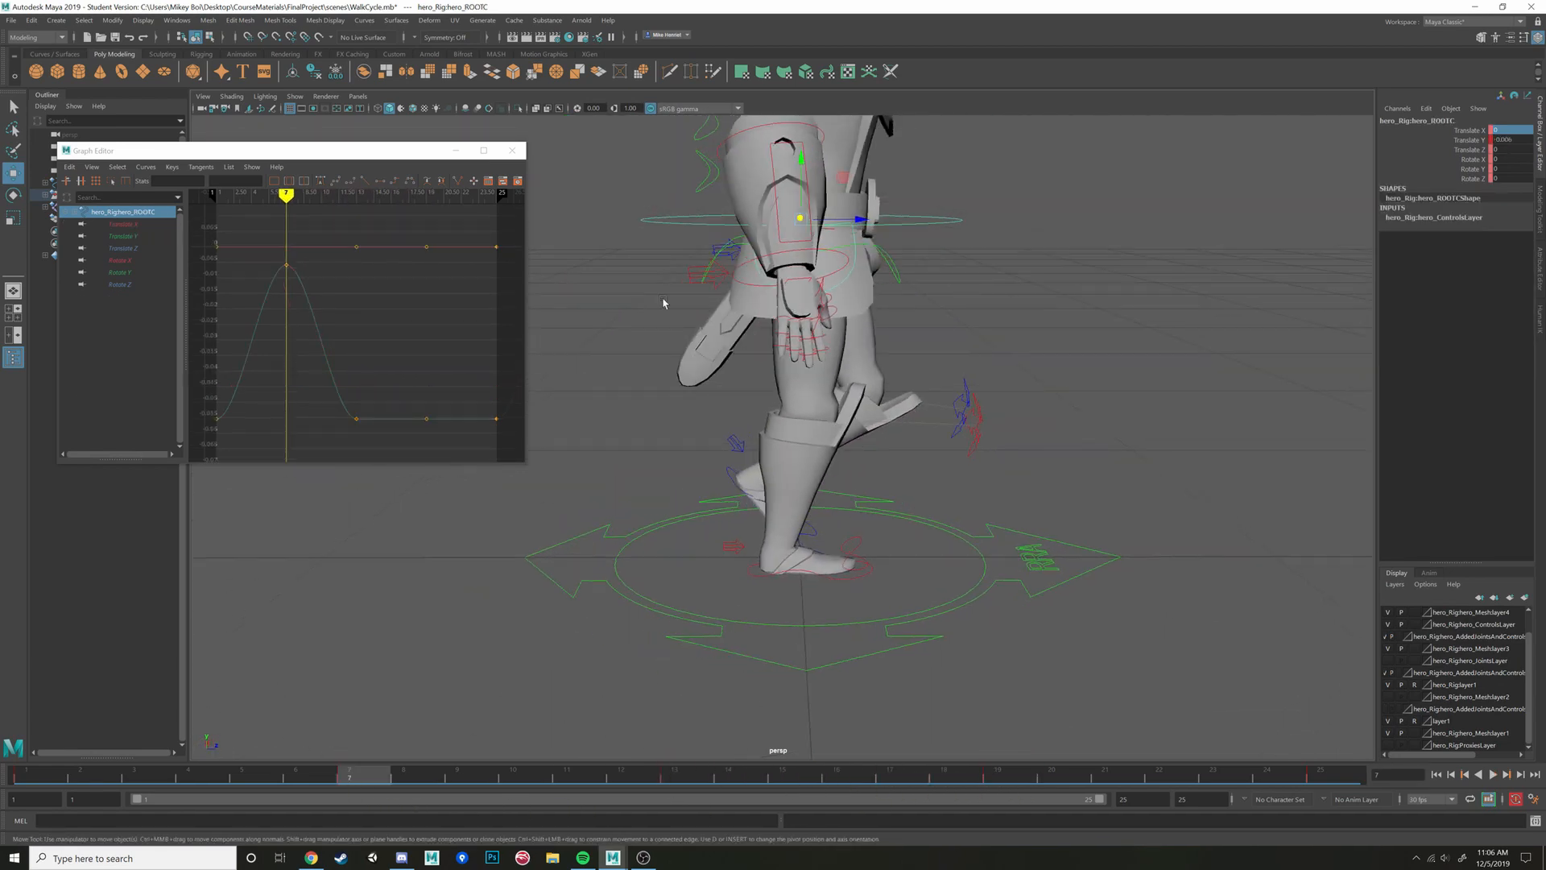
pyautogui.moveTo(294, 256); pyautogui.dragTo(274, 274)
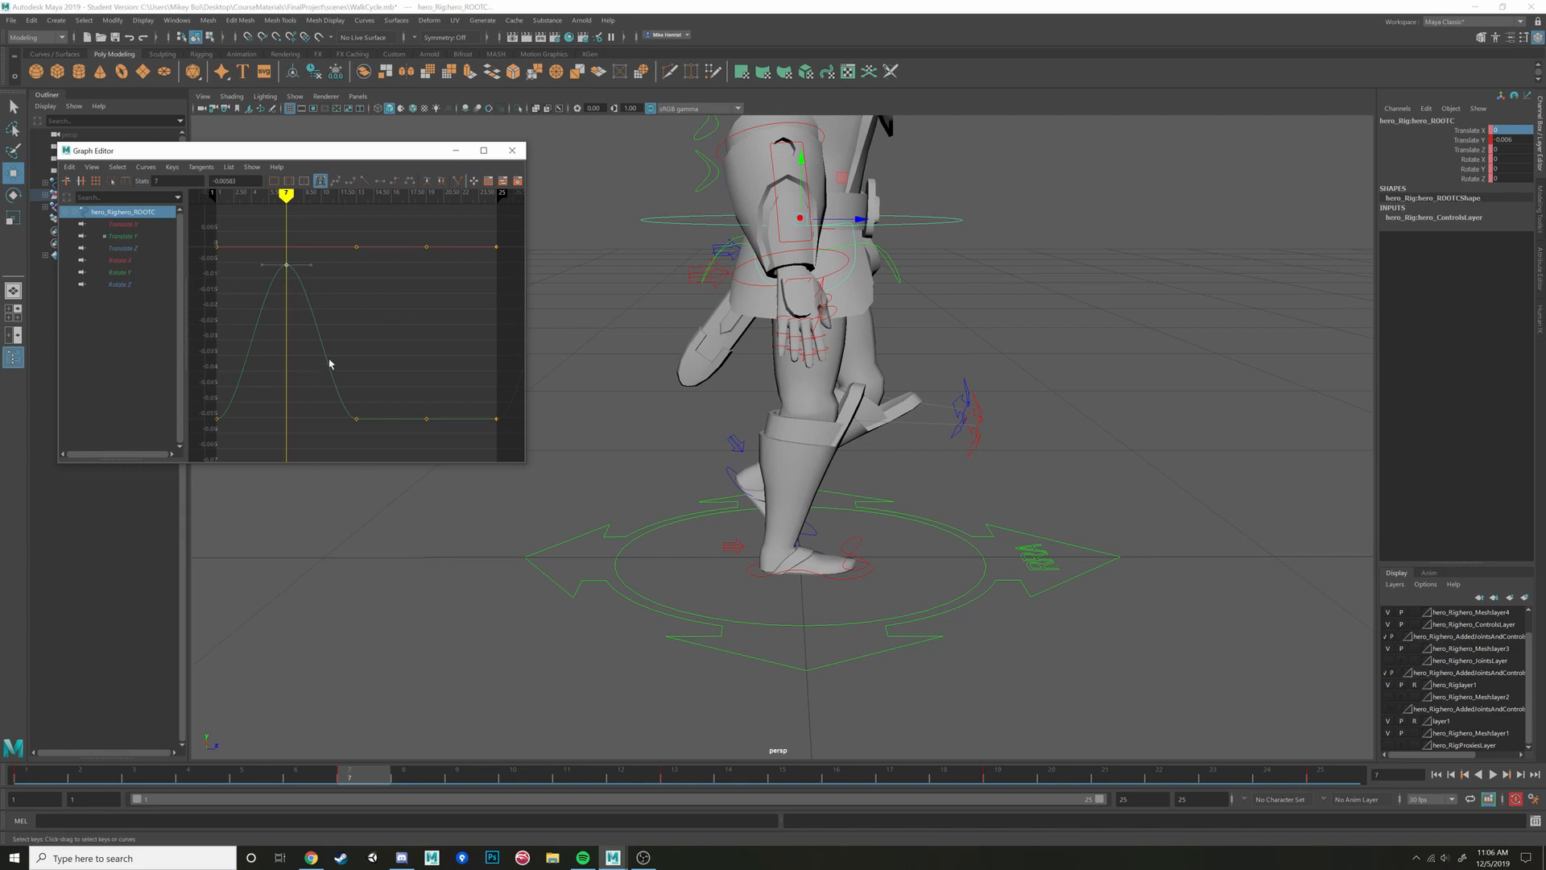
pyautogui.moveTo(418, 412); pyautogui.dragTo(437, 426)
pyautogui.moveTo(282, 202)
pyautogui.mouseDown()
pyautogui.moveTo(240, 206)
pyautogui.moveTo(418, 242)
pyautogui.moveTo(425, 198)
pyautogui.mouseUp()
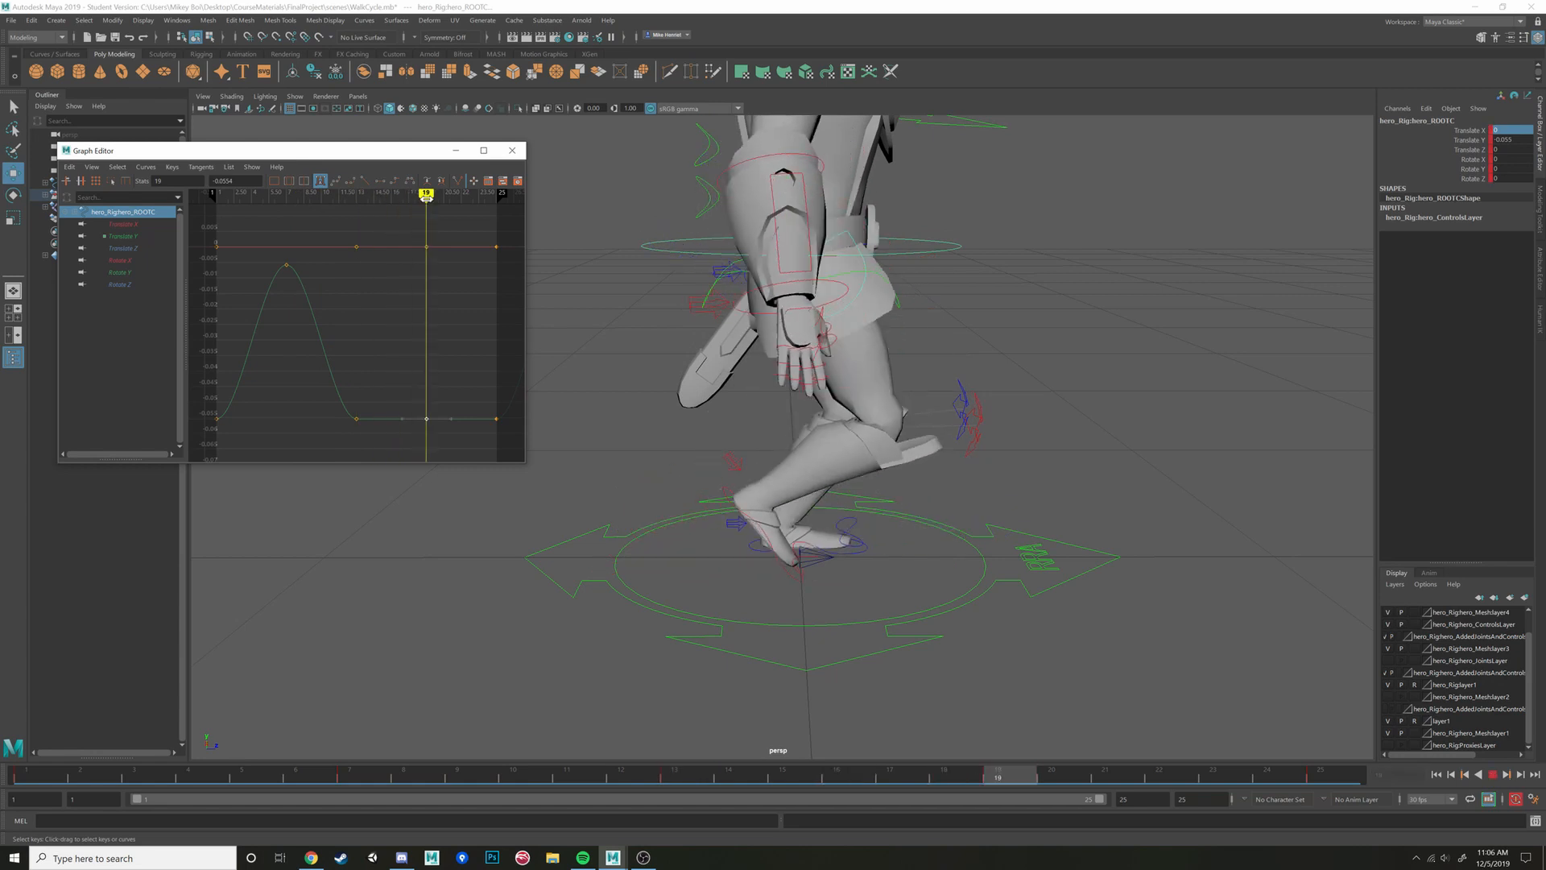
pyautogui.keyDown('shift'); pyautogui.moveTo(425, 419); pyautogui.dragTo(436, 358, button='middle'); pyautogui.keyUp('shift')
pyautogui.hotkey('ctrl', 'z')
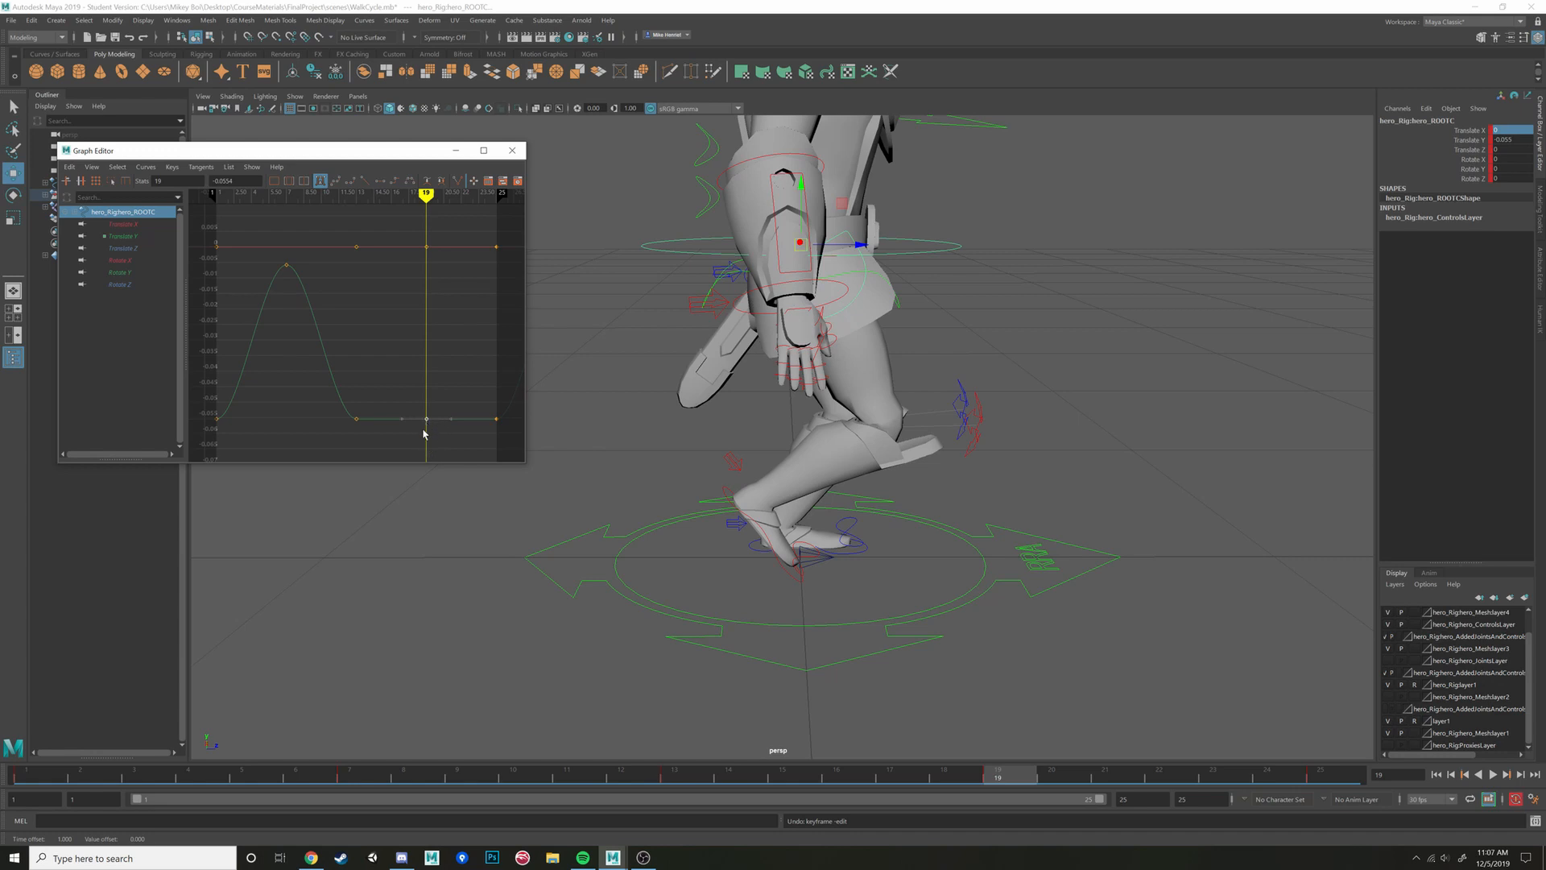
pyautogui.keyDown('shift'); pyautogui.moveTo(424, 430); pyautogui.dragTo(425, 278, button='middle'); pyautogui.keyUp('shift')
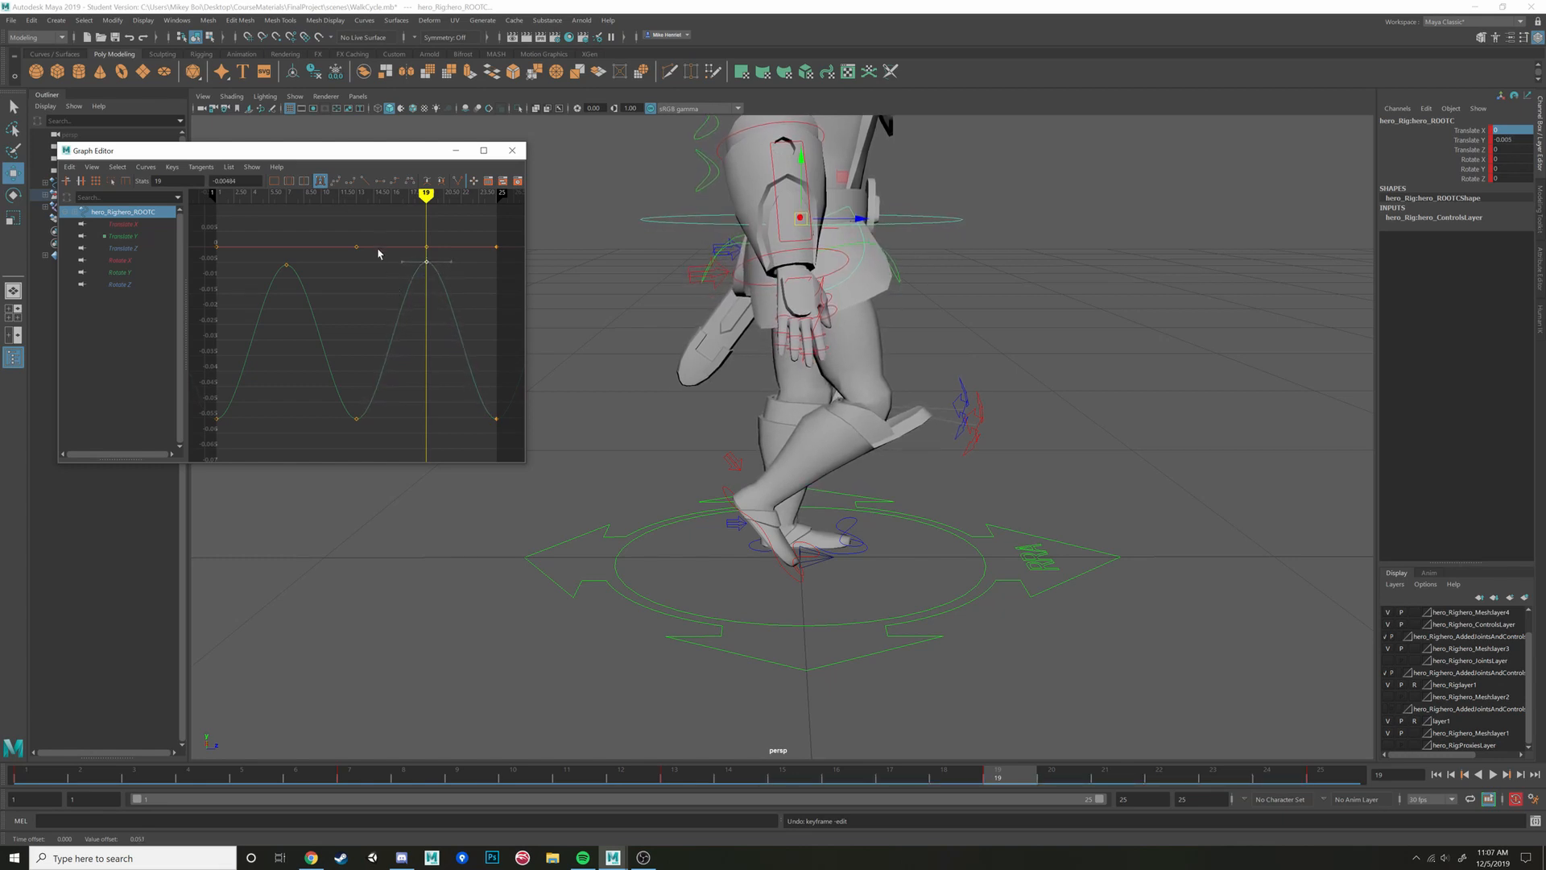
# Try to scale the root control's Translate Y keys at frames 13 and 19, and undo the scaling
pyautogui.moveTo(343, 258); pyautogui.dragTo(463, 440)
pyautogui.press('r')
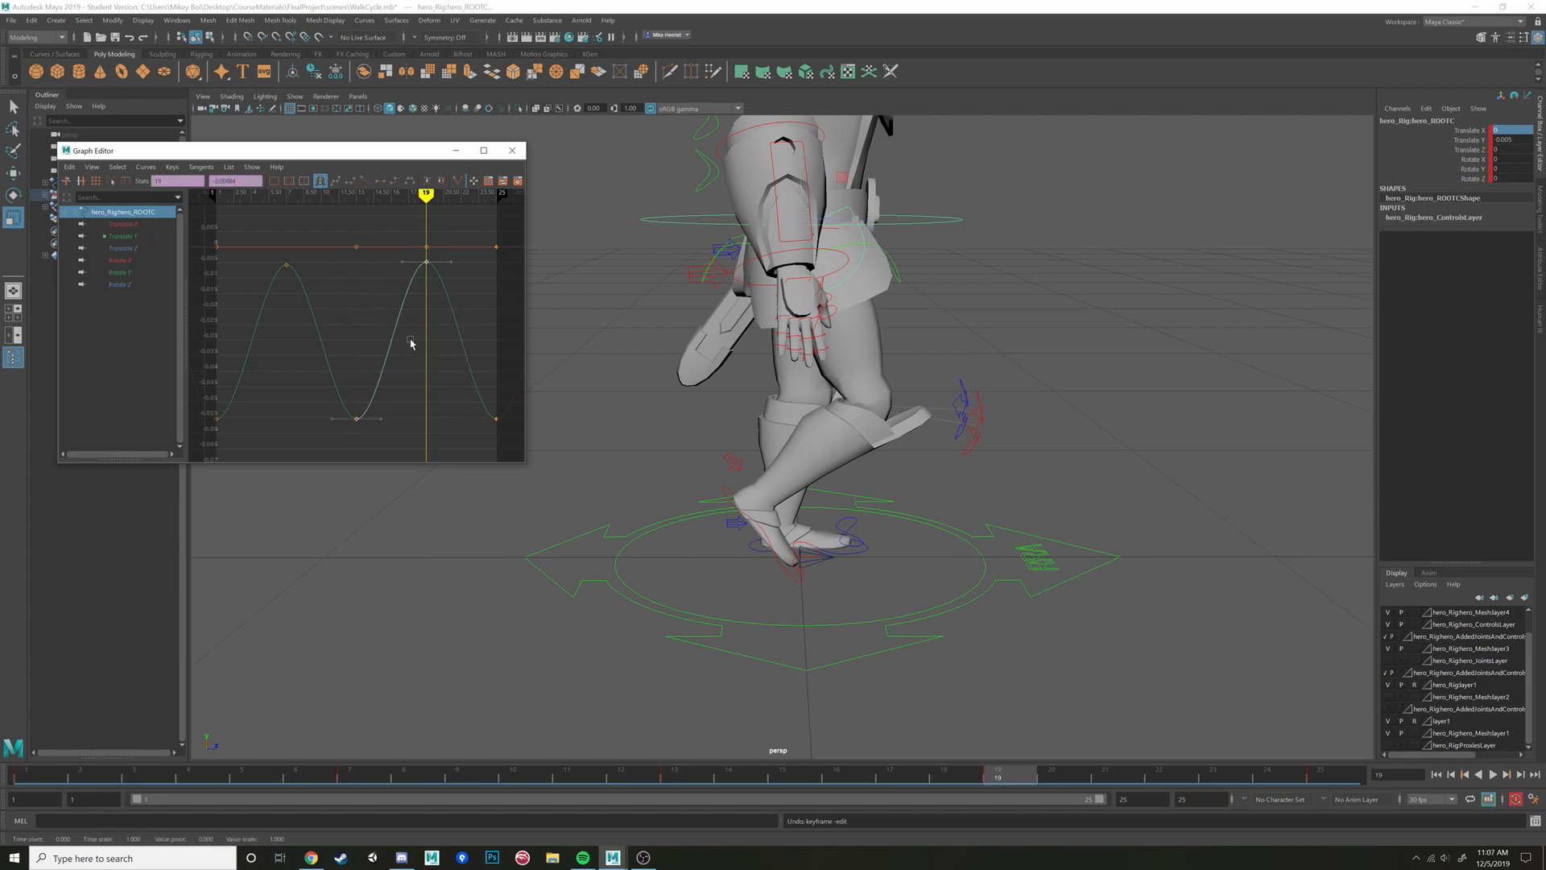
pyautogui.moveTo(410, 329); pyautogui.dragTo(408, 353, button='middle')
pyautogui.hotkey('ctrl', 'z')
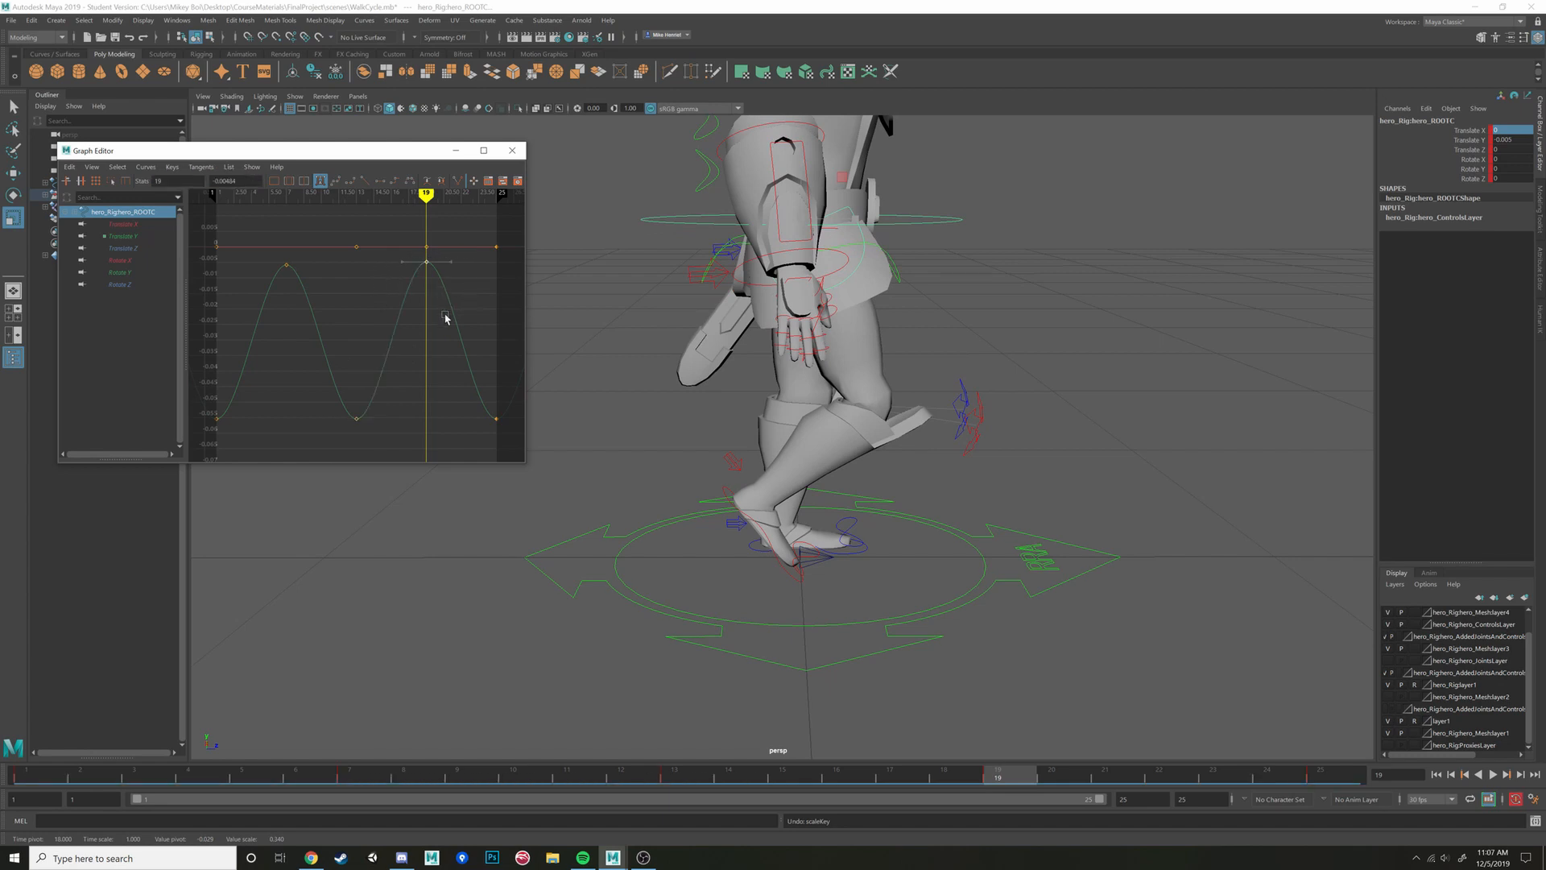
pyautogui.scroll(-4, 446, 318)
pyautogui.scroll(4, 446, 319)
pyautogui.scroll(-3, 447, 318)
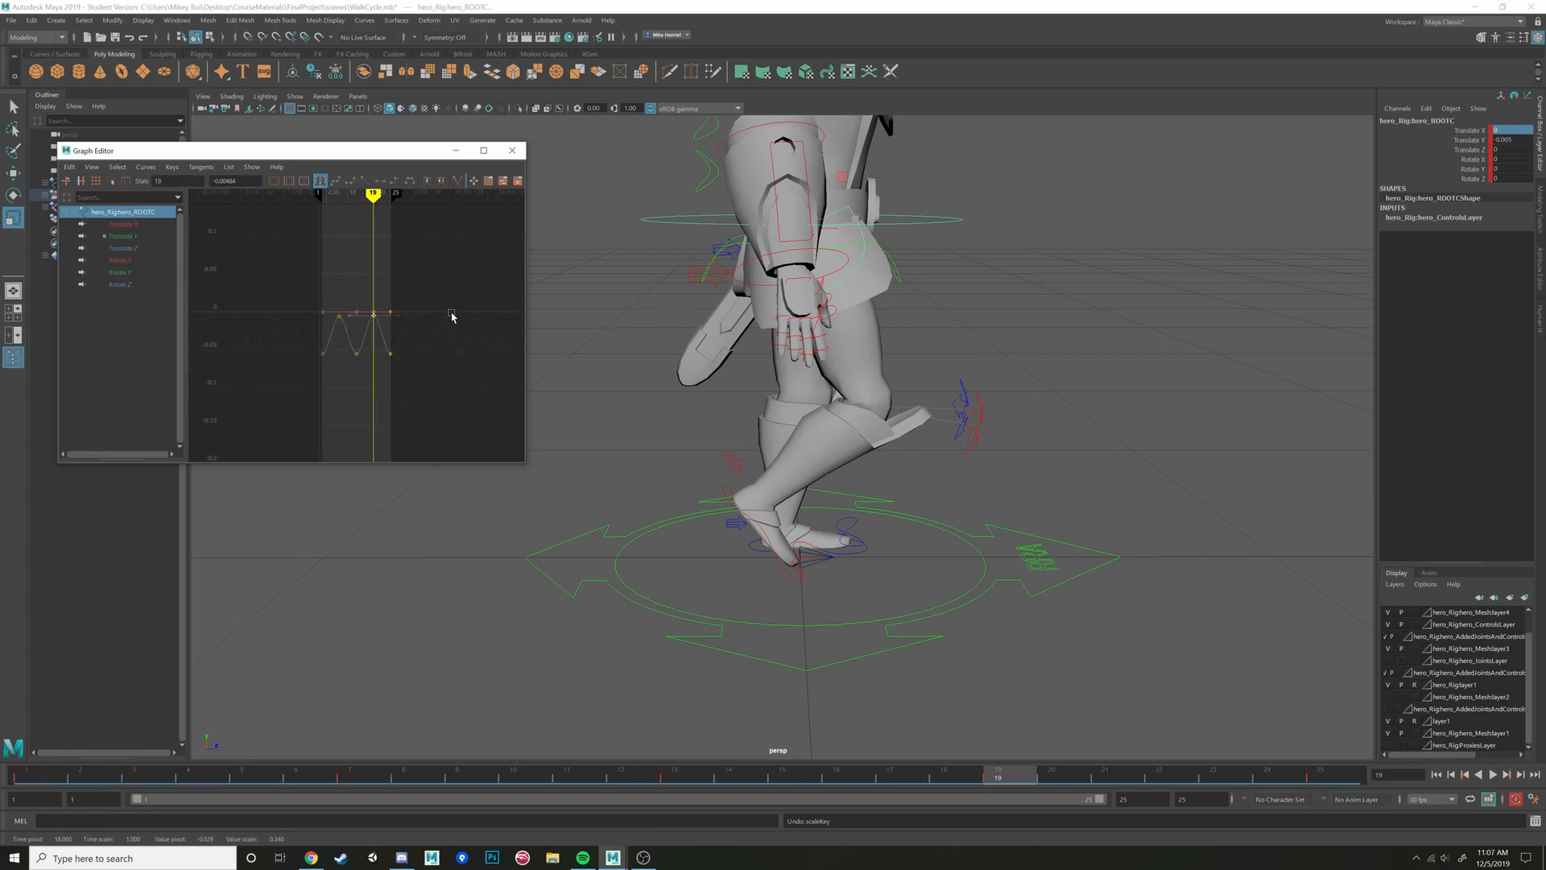
pyautogui.scroll(1, 456, 318)
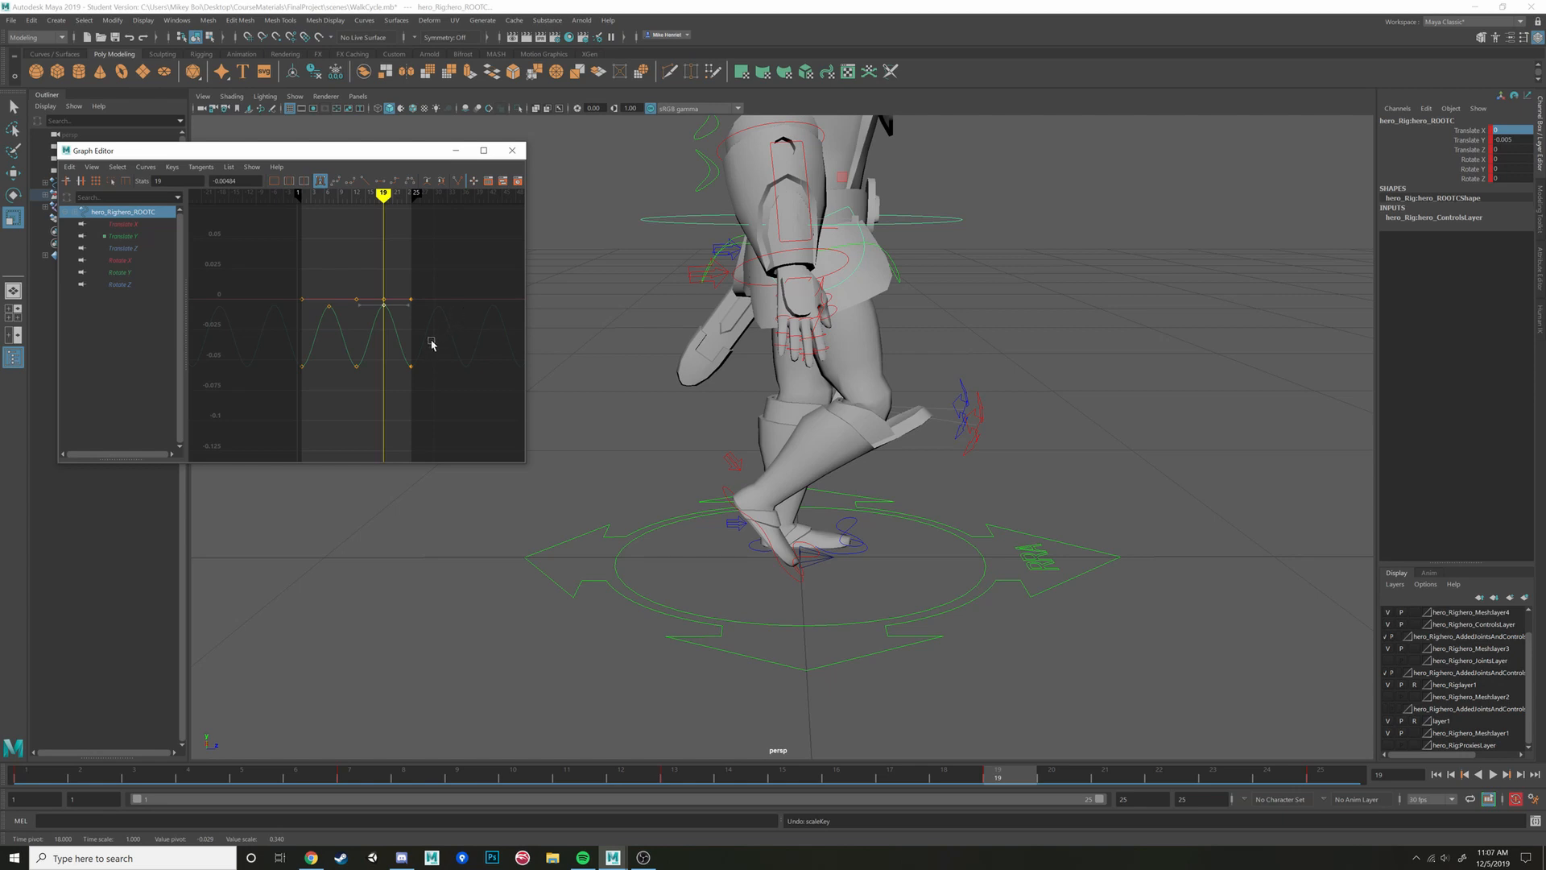
pyautogui.moveTo(426, 280); pyautogui.dragTo(287, 408)
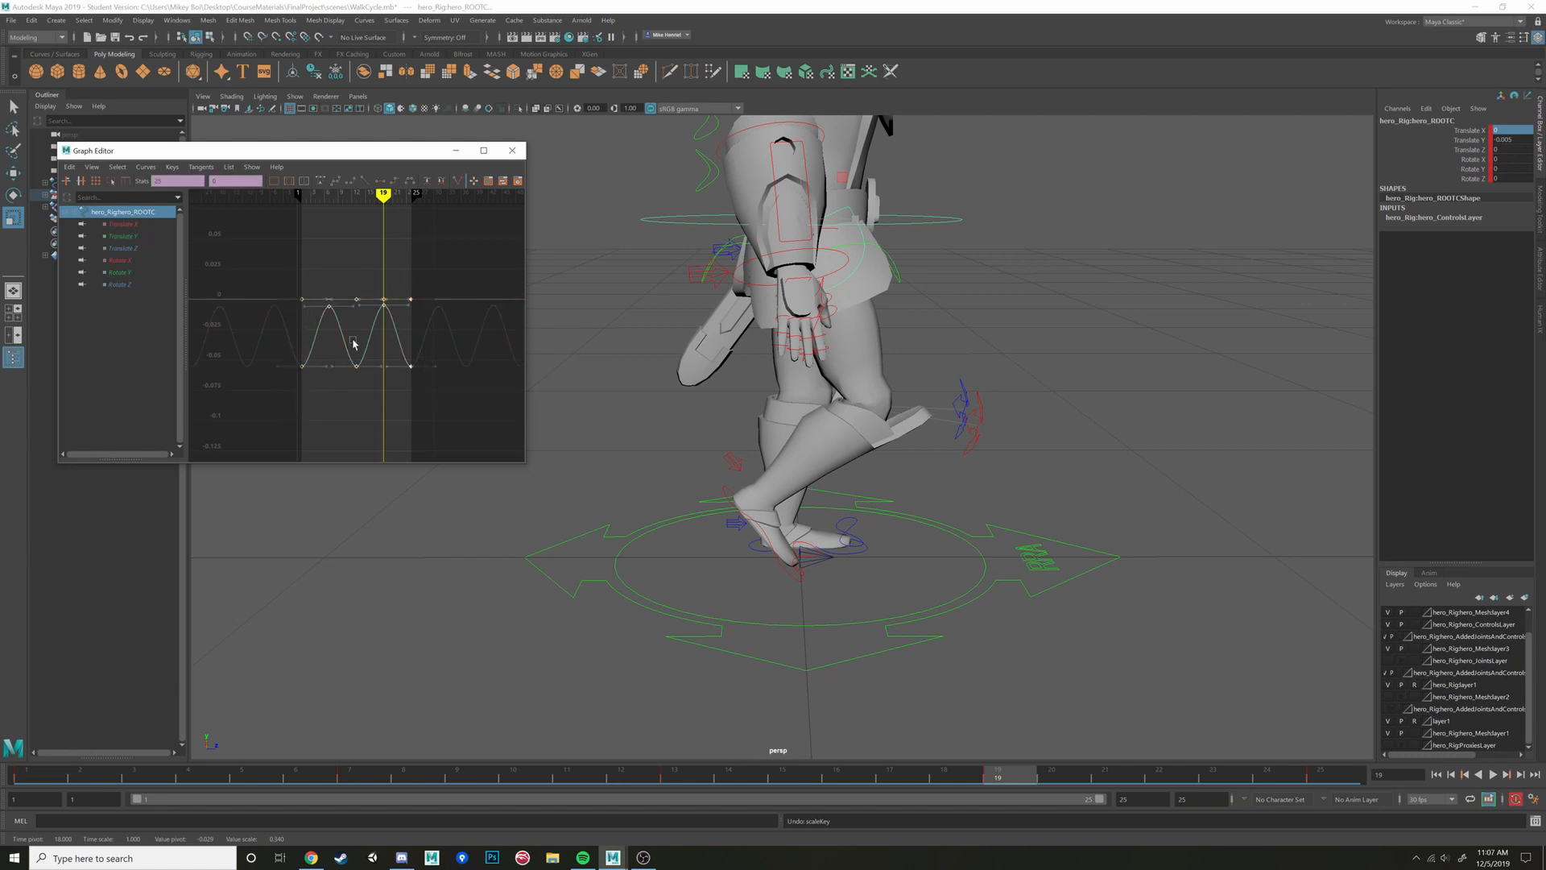
# Select all of the character's rig controls and save the scene
pyautogui.scroll(-7, 713, 358)
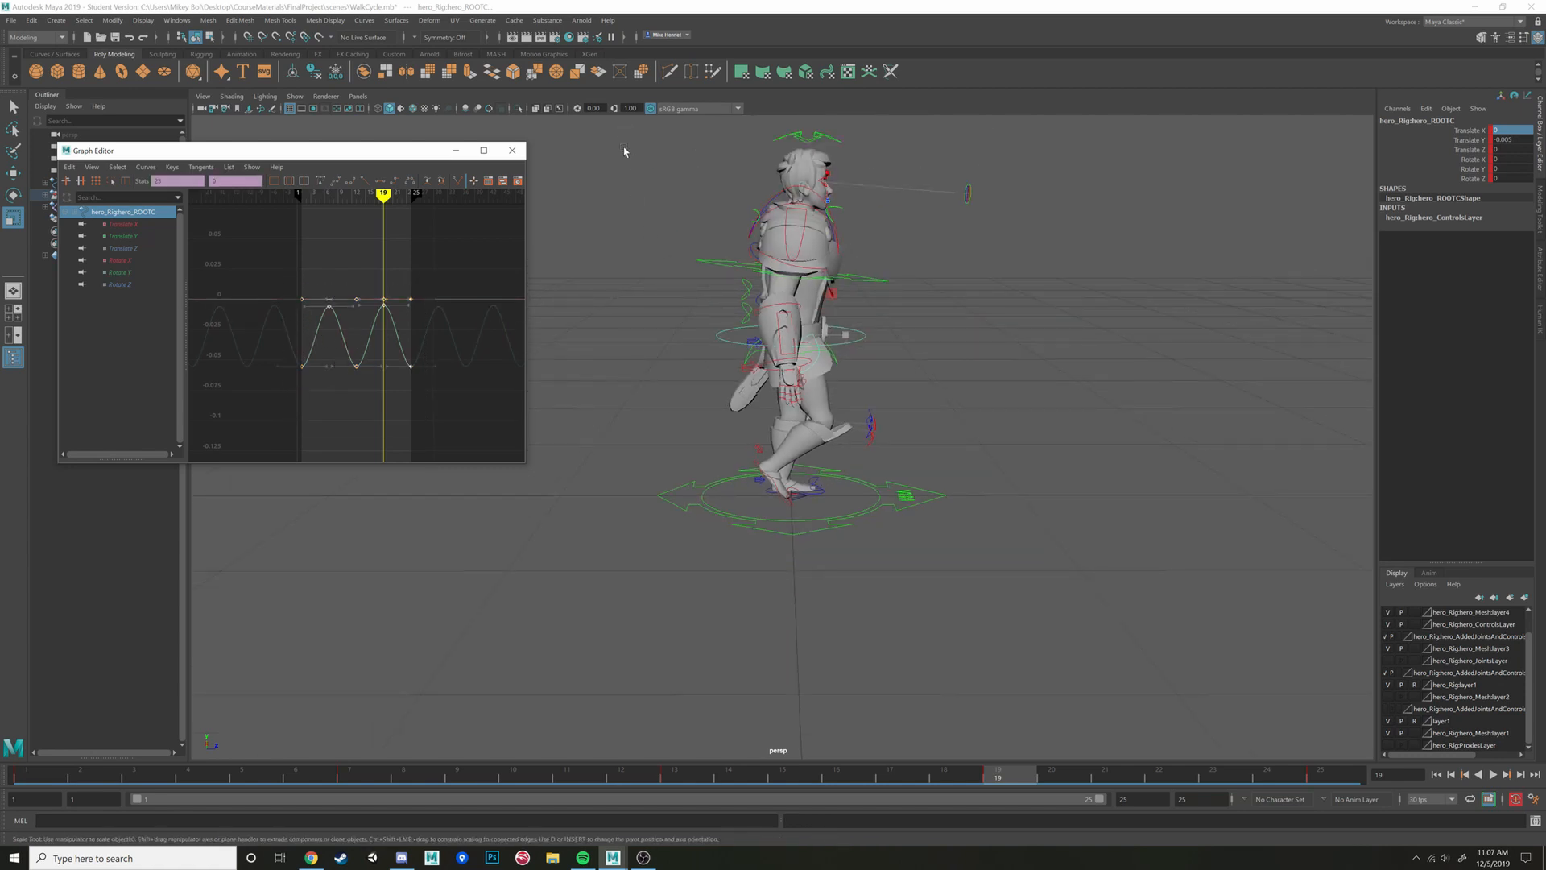
pyautogui.moveTo(636, 167); pyautogui.dragTo(985, 498)
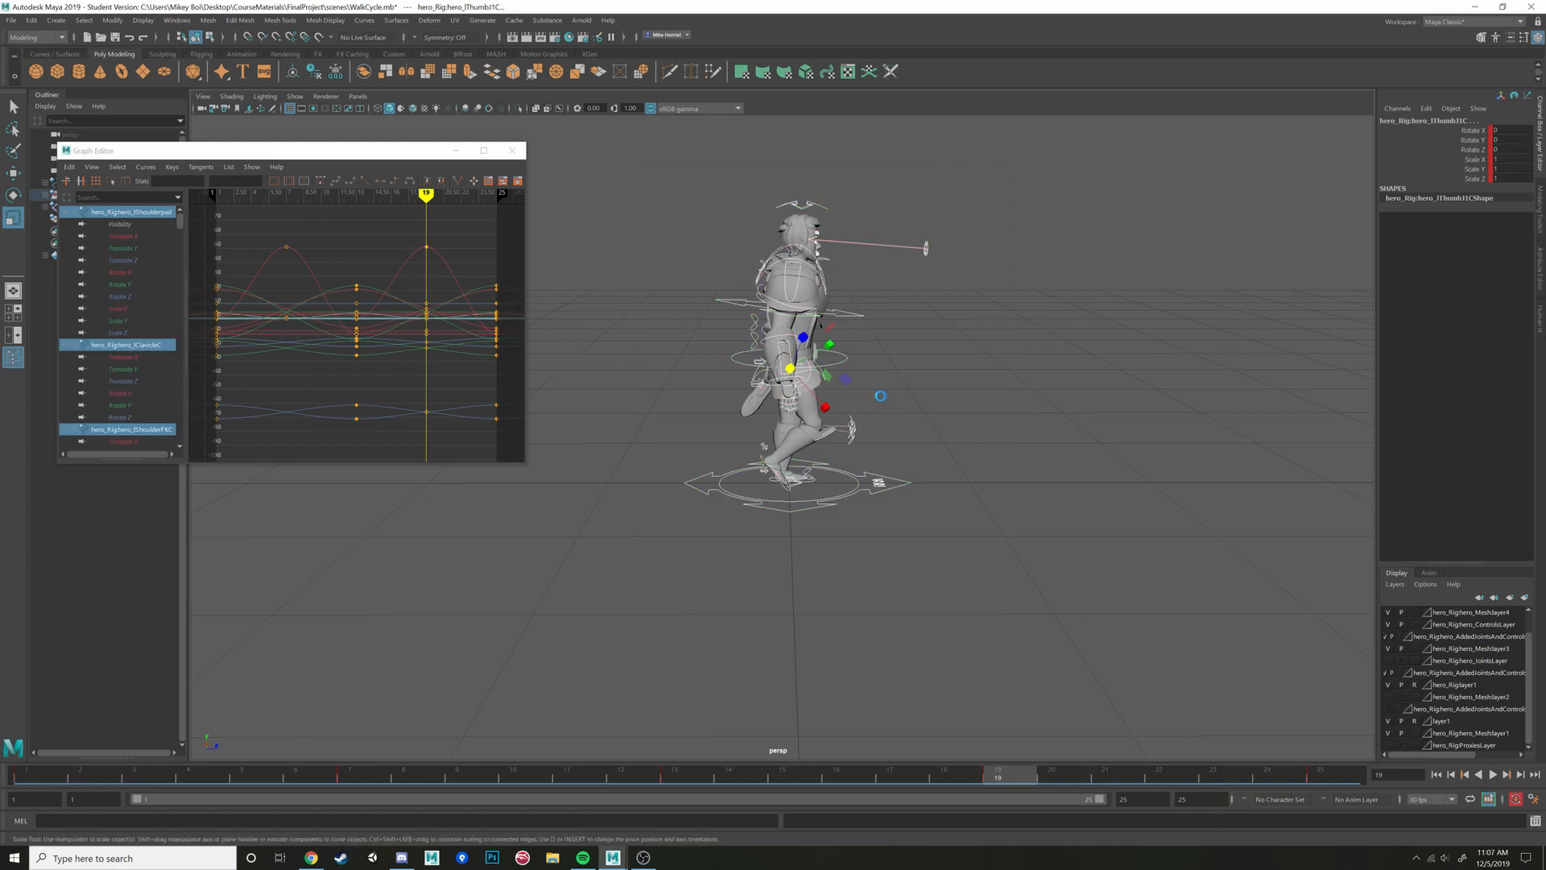
pyautogui.hotkey('ctrl', 's')
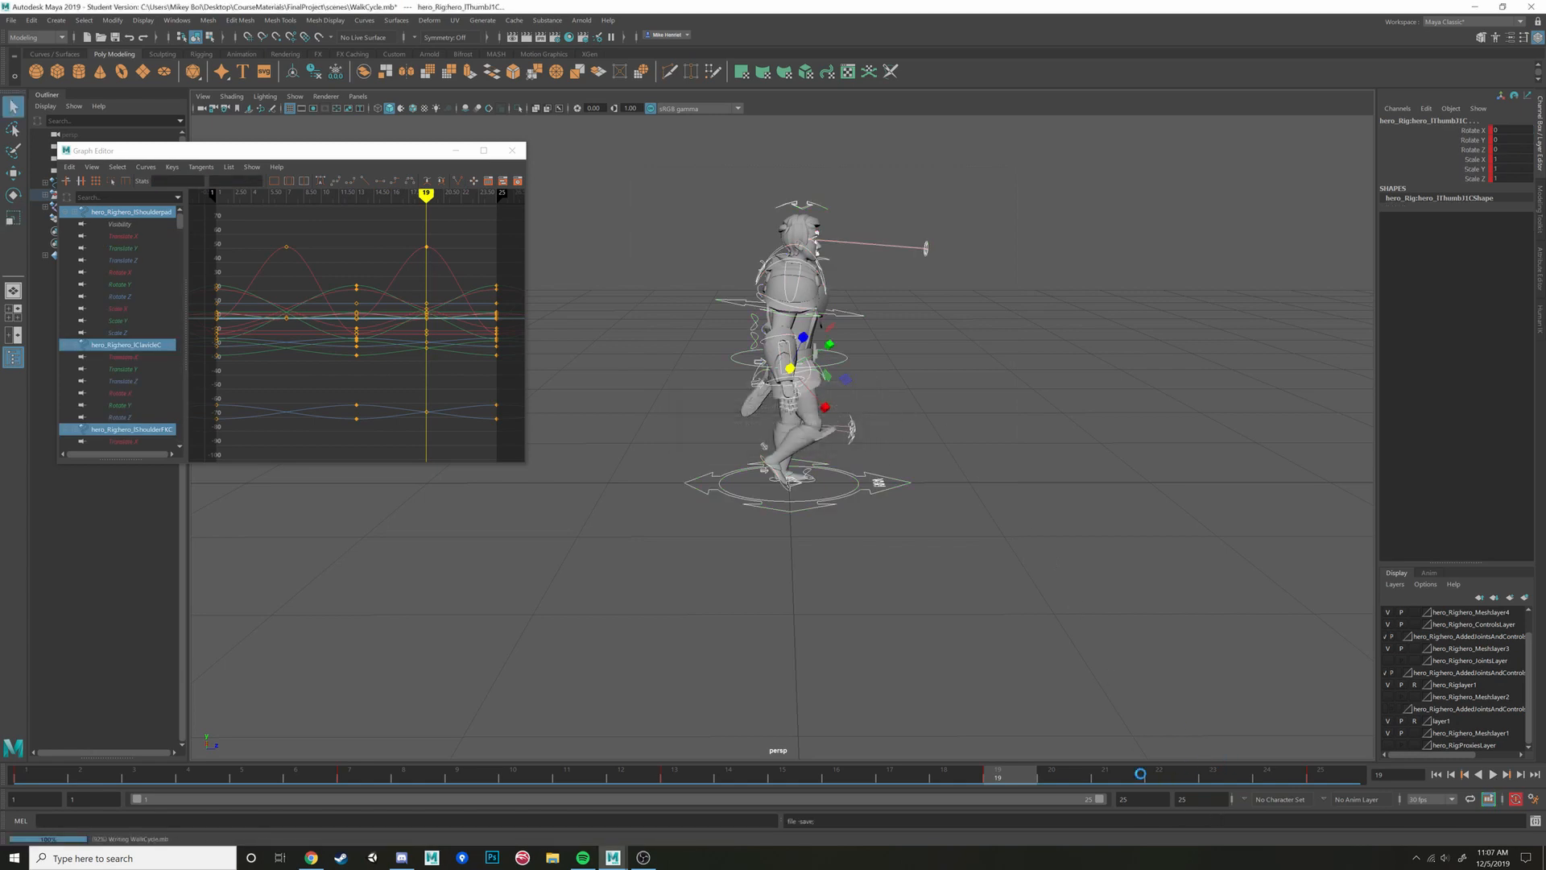
# Extend the playback range to frame 40 and stretch all the controls' animation keys in time by about 1.78
pyautogui.doubleClick(1127, 799)
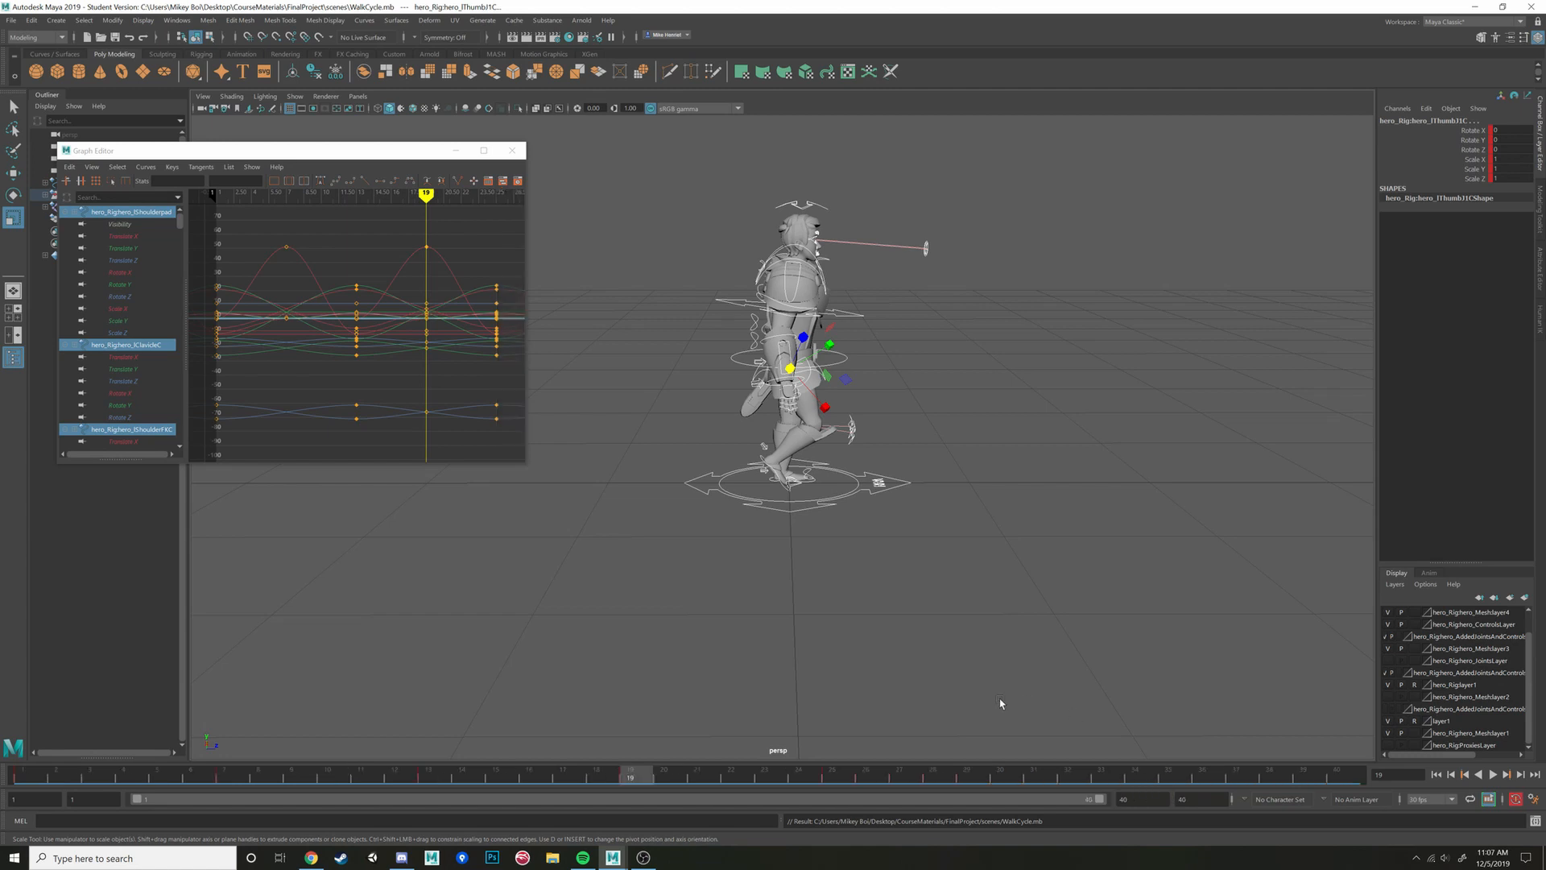
pyautogui.scroll(-3, 427, 337)
pyautogui.moveTo(281, 281); pyautogui.dragTo(450, 447)
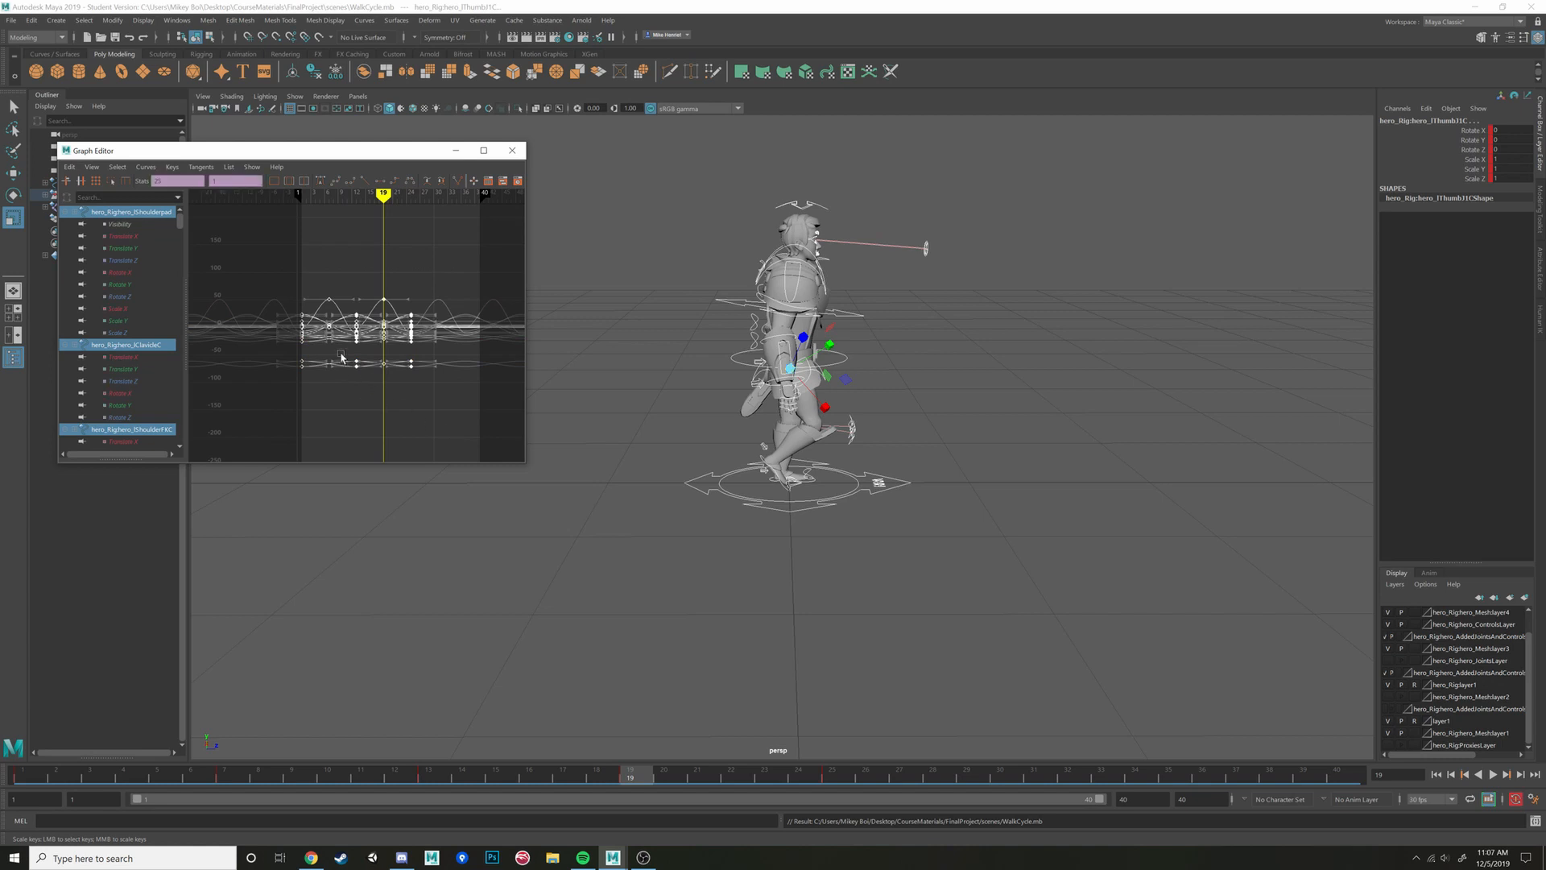
pyautogui.moveTo(334, 337); pyautogui.dragTo(235, 409, button='middle')
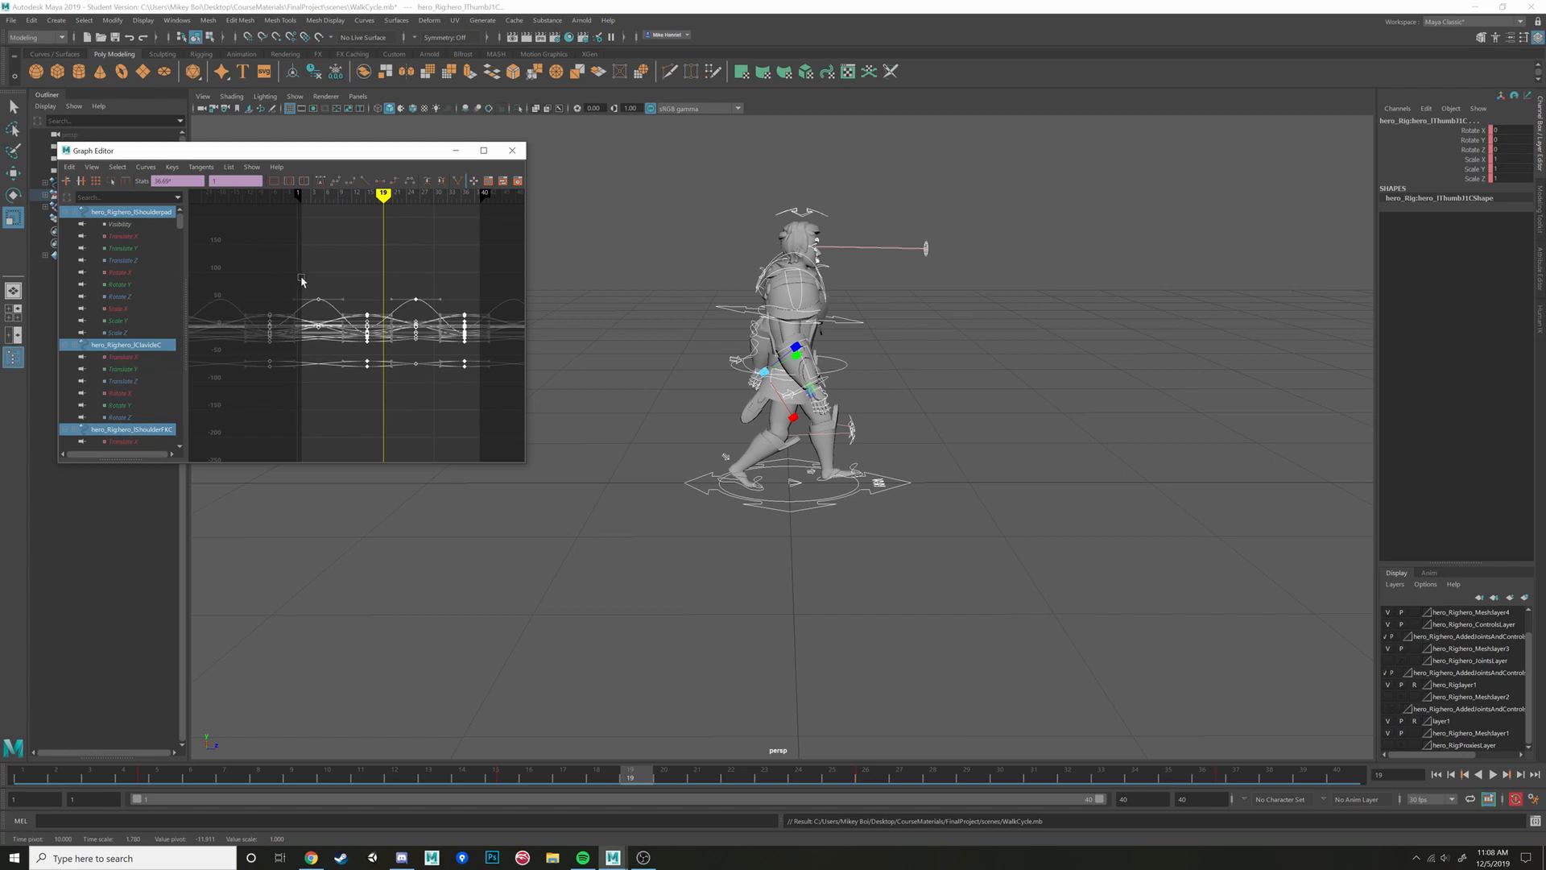
# Play back the stretched walk cycle from frame 1 to check its timing, and stop it
pyautogui.moveTo(623, 781); pyautogui.dragTo(22, 773)
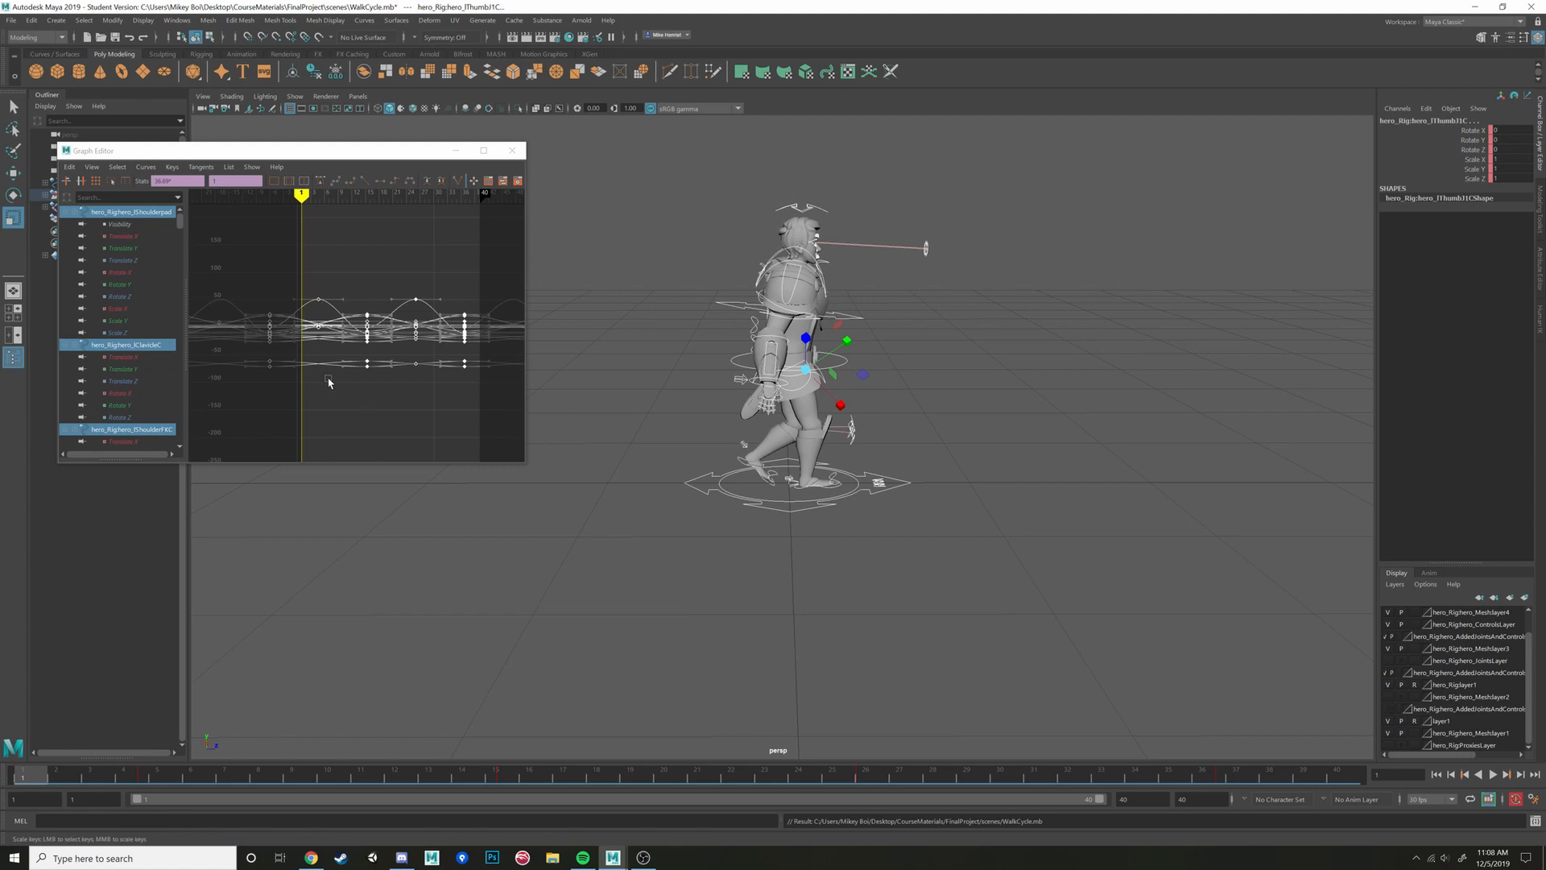
pyautogui.click(1492, 775)
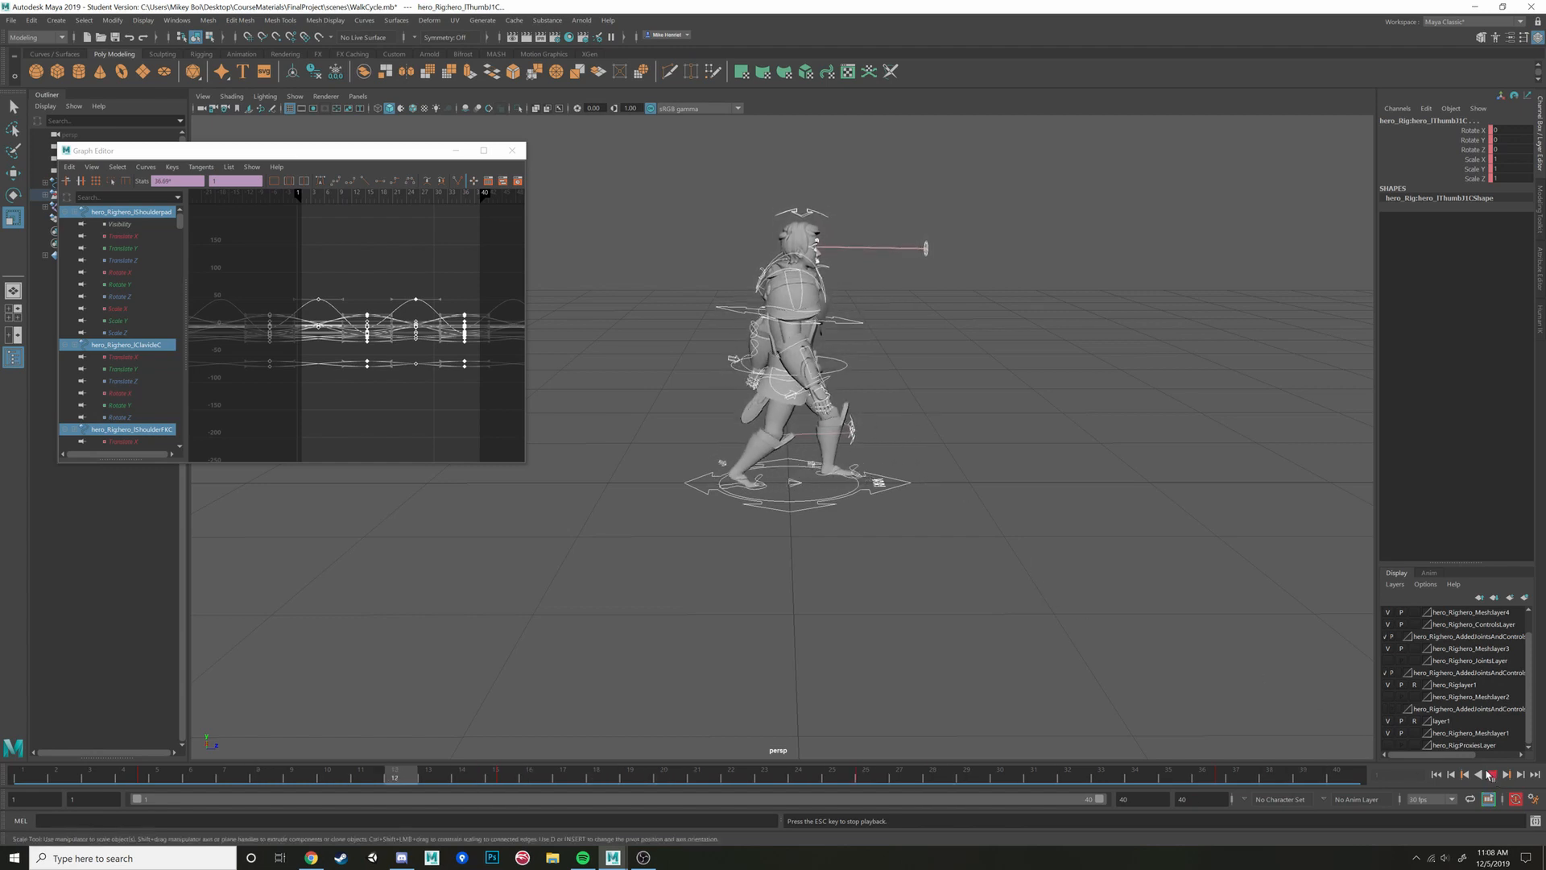
pyautogui.press('Escape')
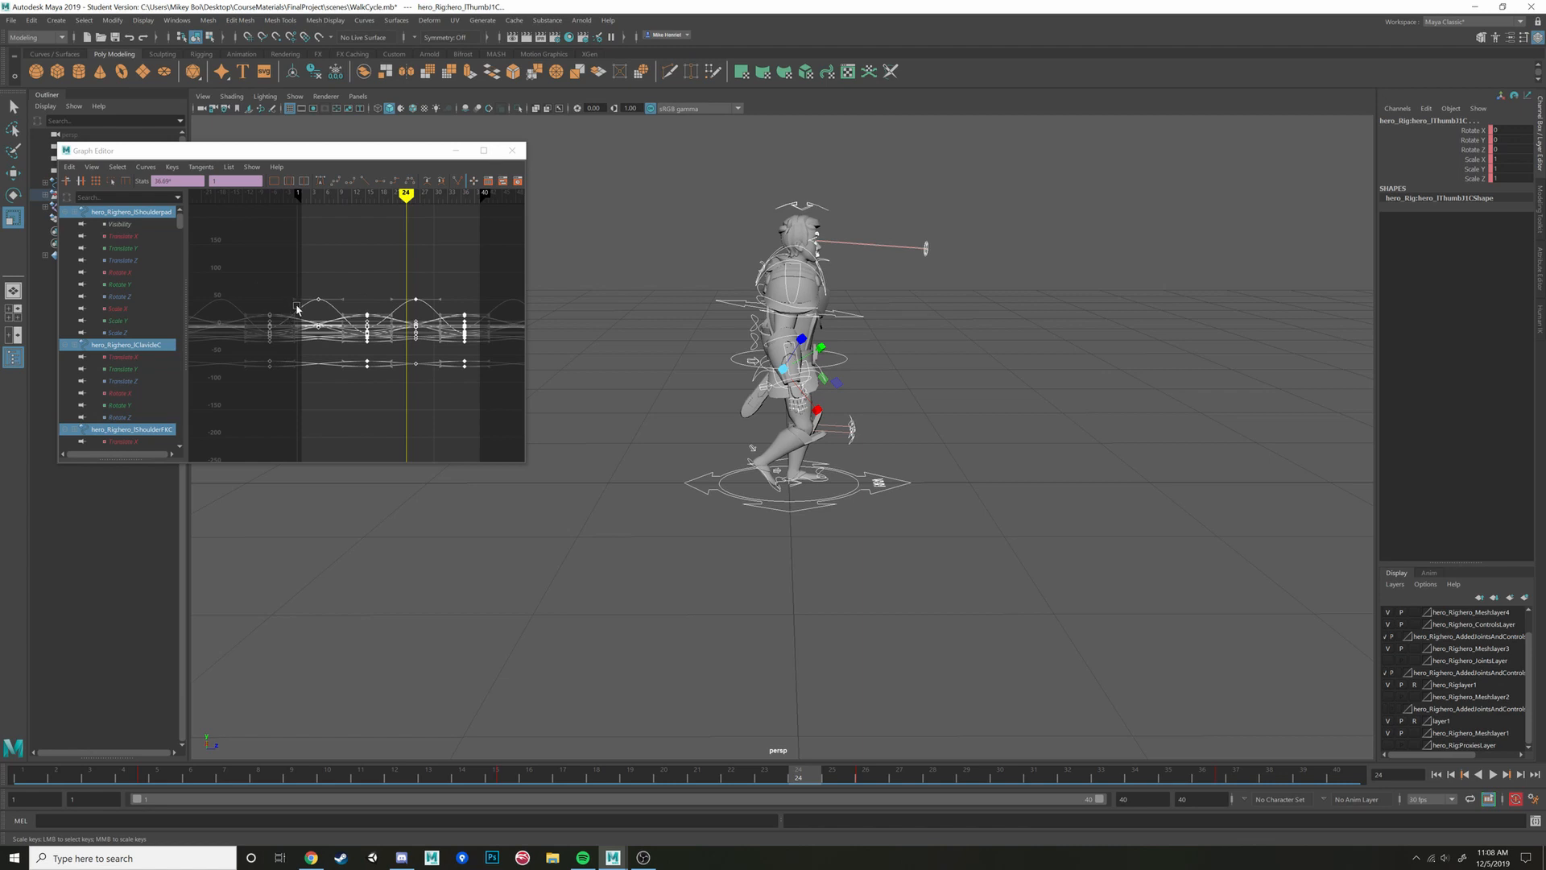
# Shift all the rig controls' selected keys later in time so the walk cycle runs from frame 1 to frame 44
pyautogui.moveTo(395, 194); pyautogui.dragTo(302, 198)
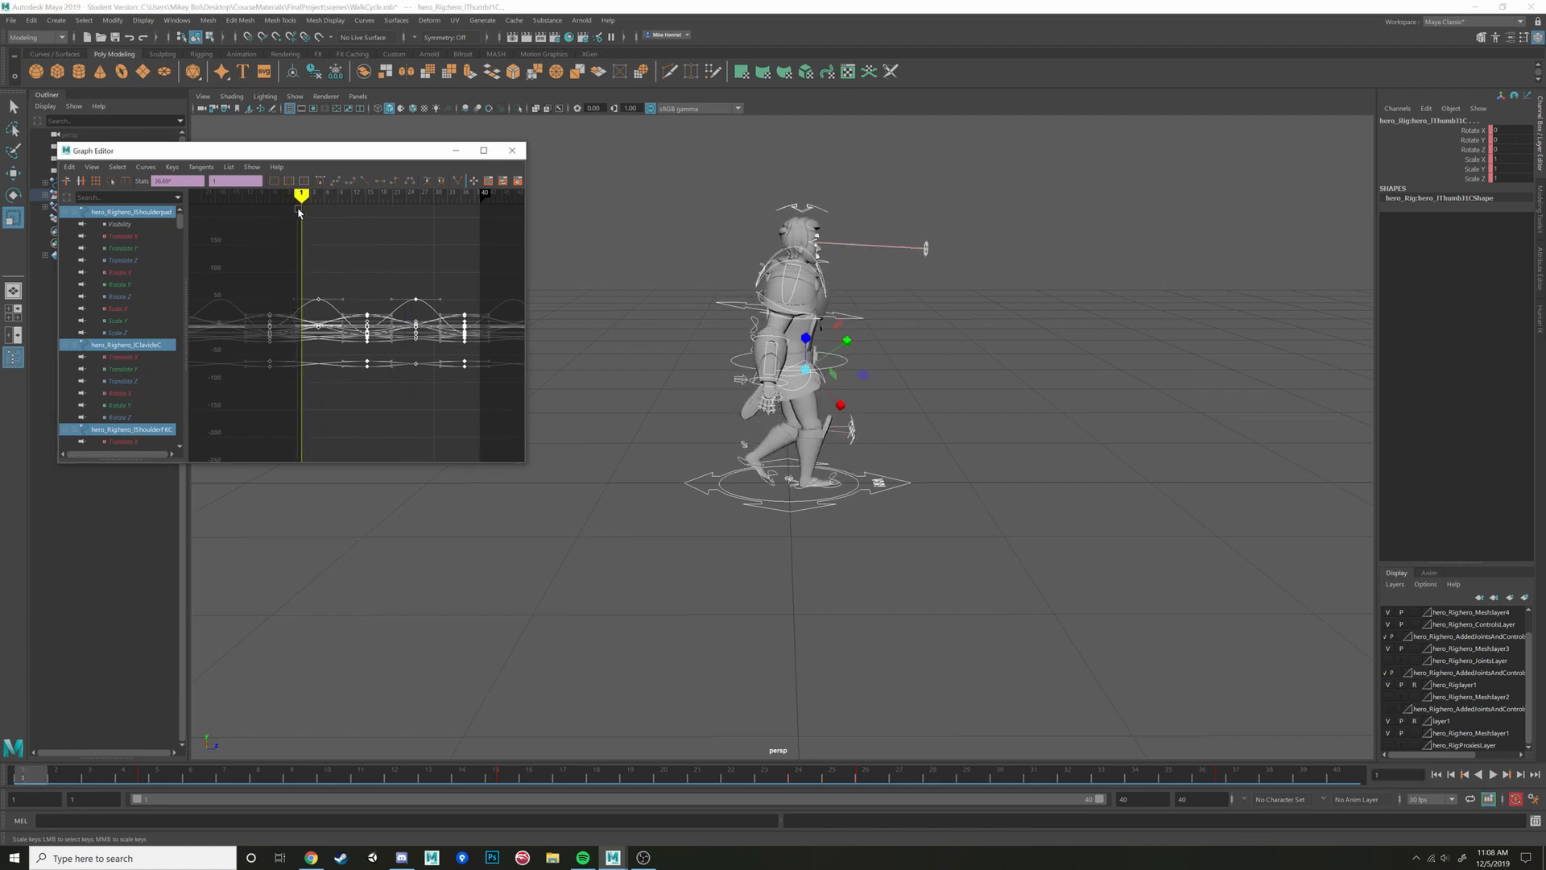
pyautogui.moveTo(298, 211)
pyautogui.mouseDown()
pyautogui.moveTo(484, 232)
pyautogui.moveTo(267, 214)
pyautogui.mouseUp()
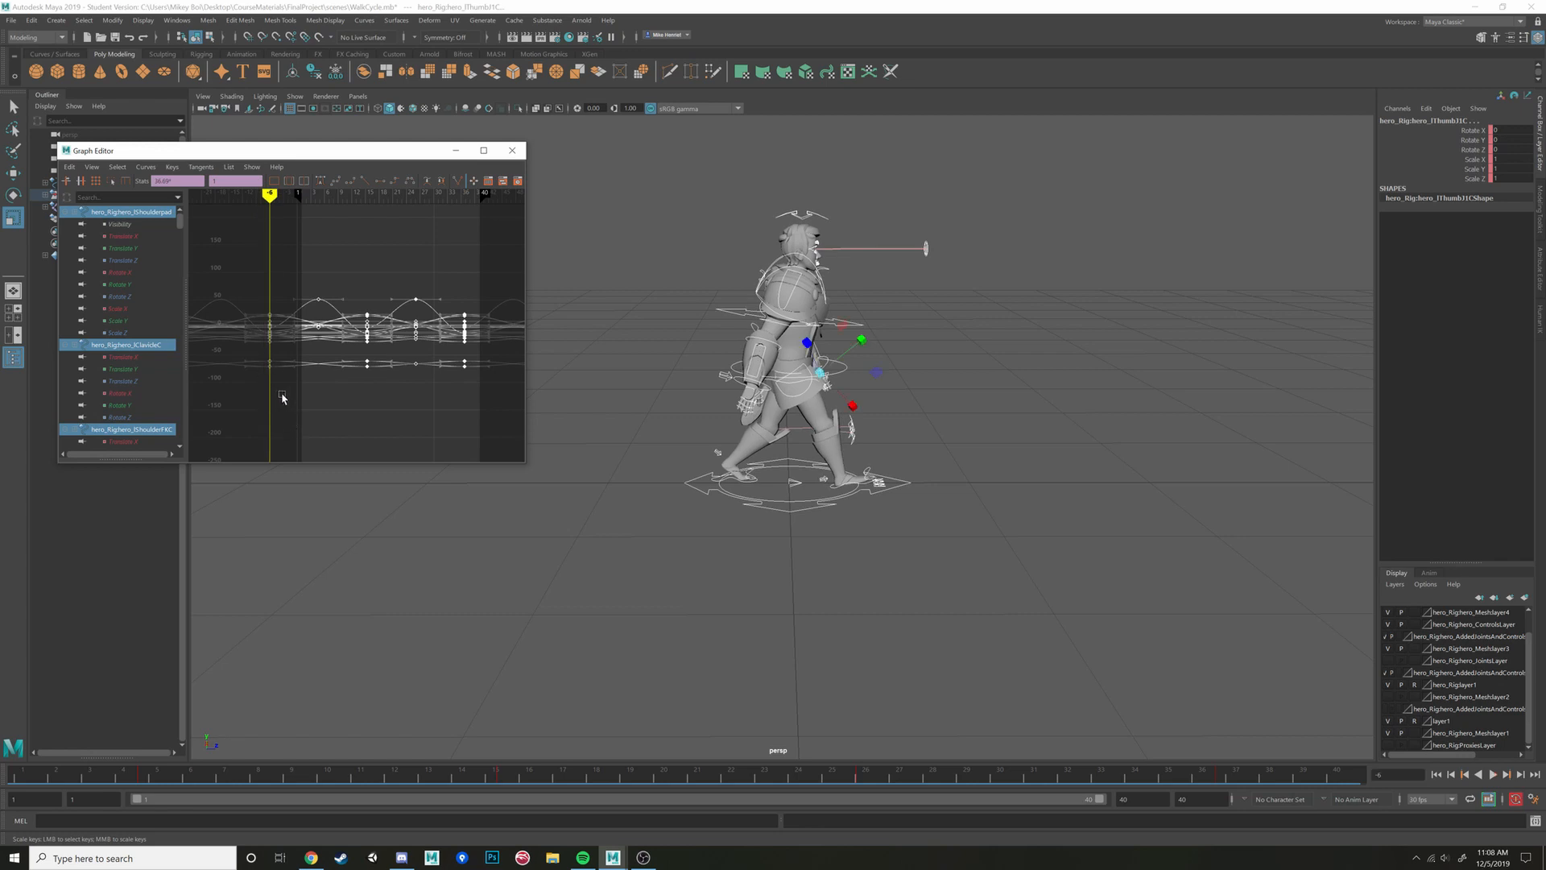
pyautogui.press('w')
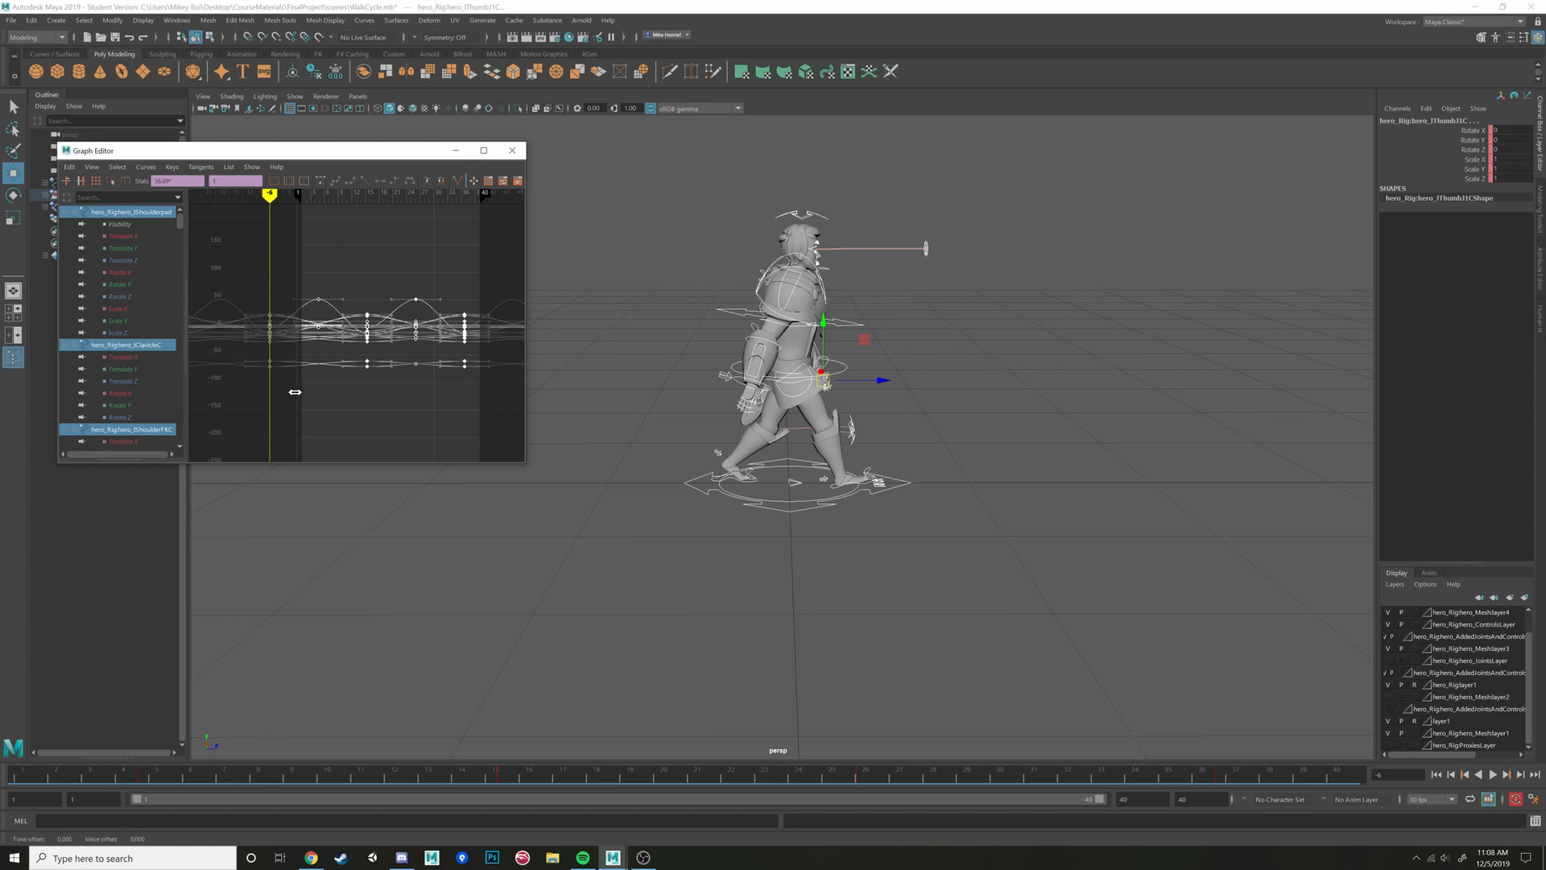
pyautogui.moveTo(294, 391); pyautogui.dragTo(315, 392)
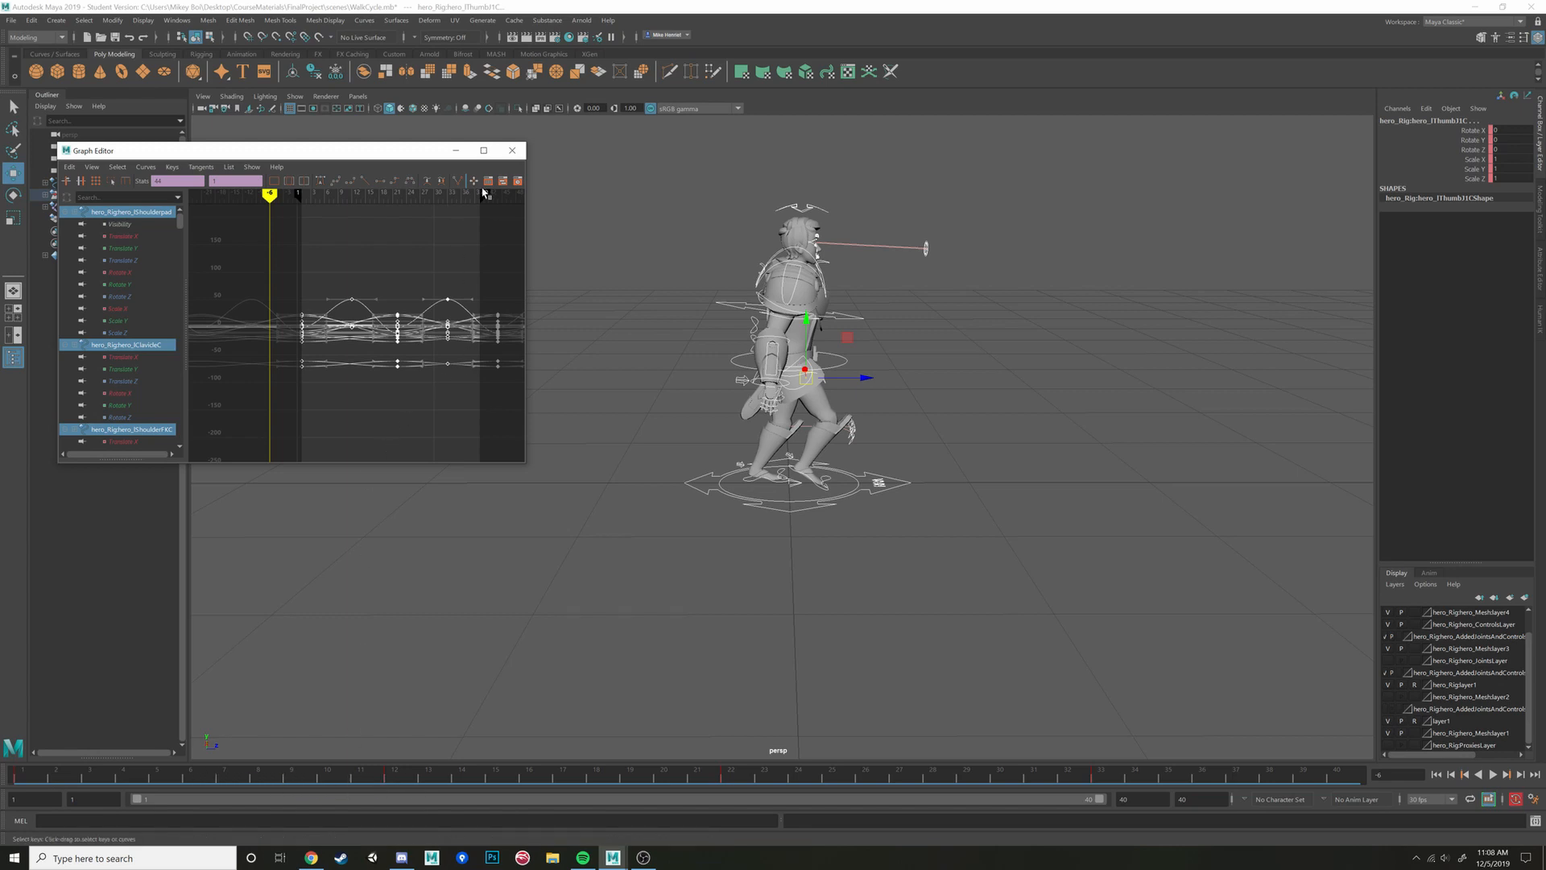
# Preview the shifted cycle with the playback range ending at frame 39, and extend the range to frame 44
pyautogui.moveTo(482, 195)
pyautogui.mouseDown()
pyautogui.moveTo(499, 193)
pyautogui.moveTo(481, 194)
pyautogui.mouseUp()
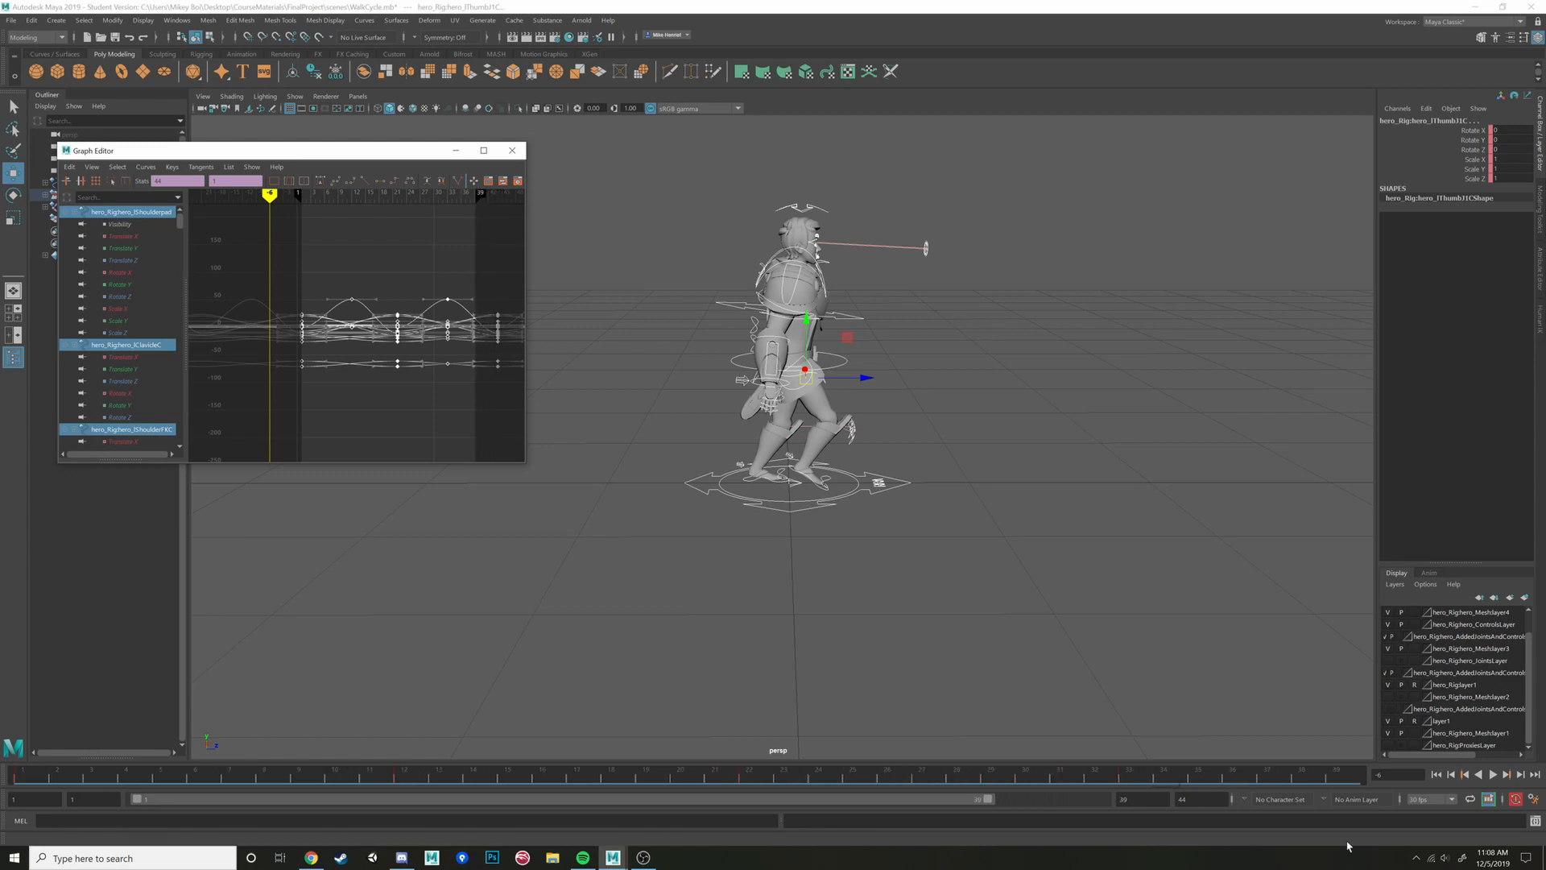
pyautogui.click(1494, 775)
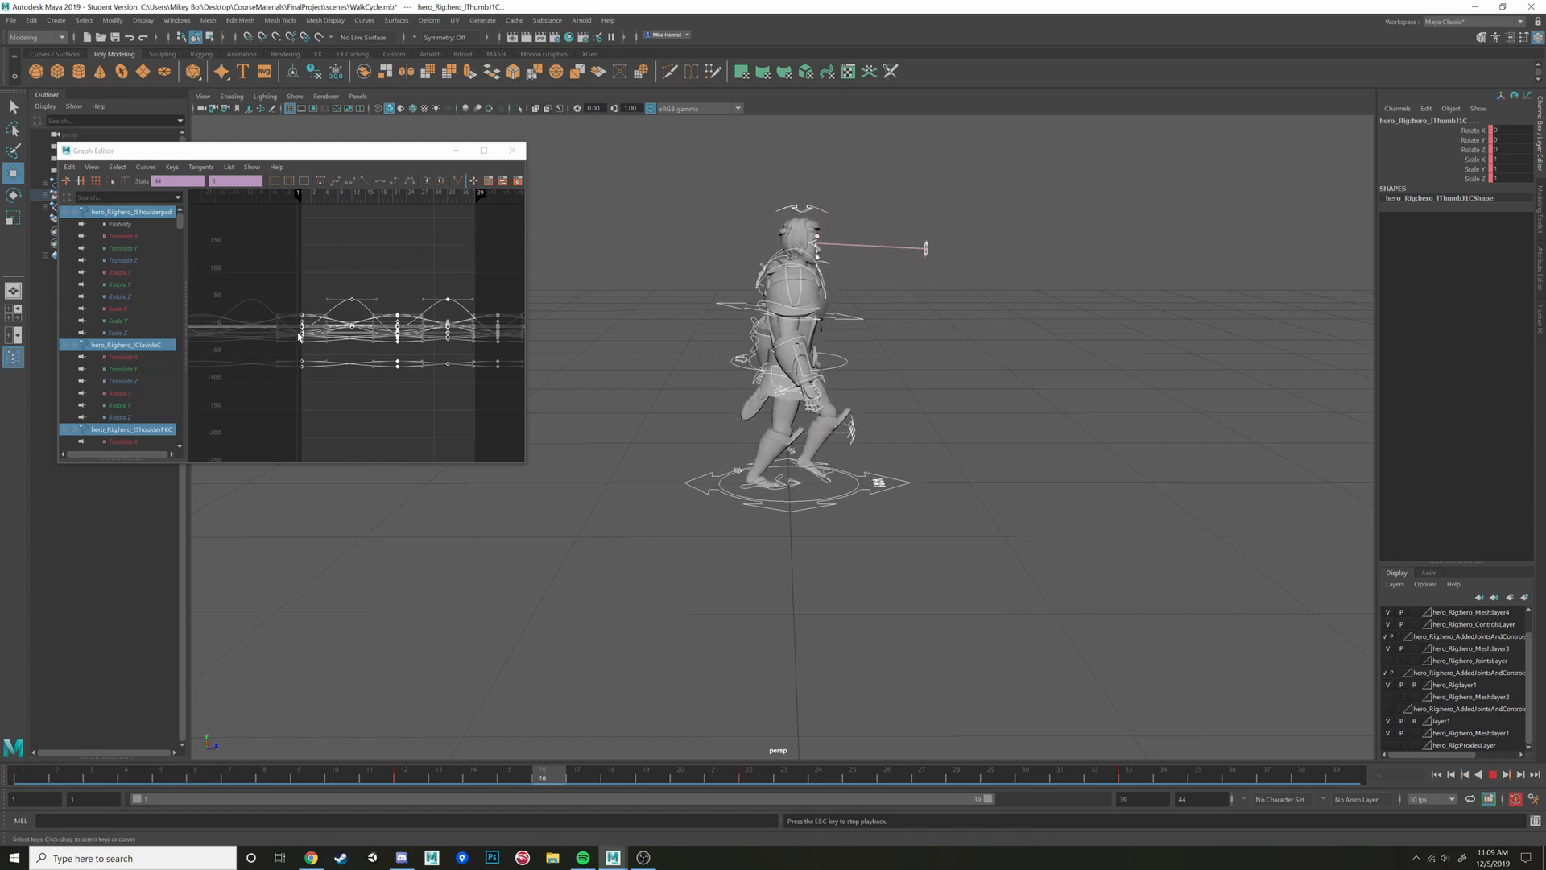
pyautogui.press('Escape')
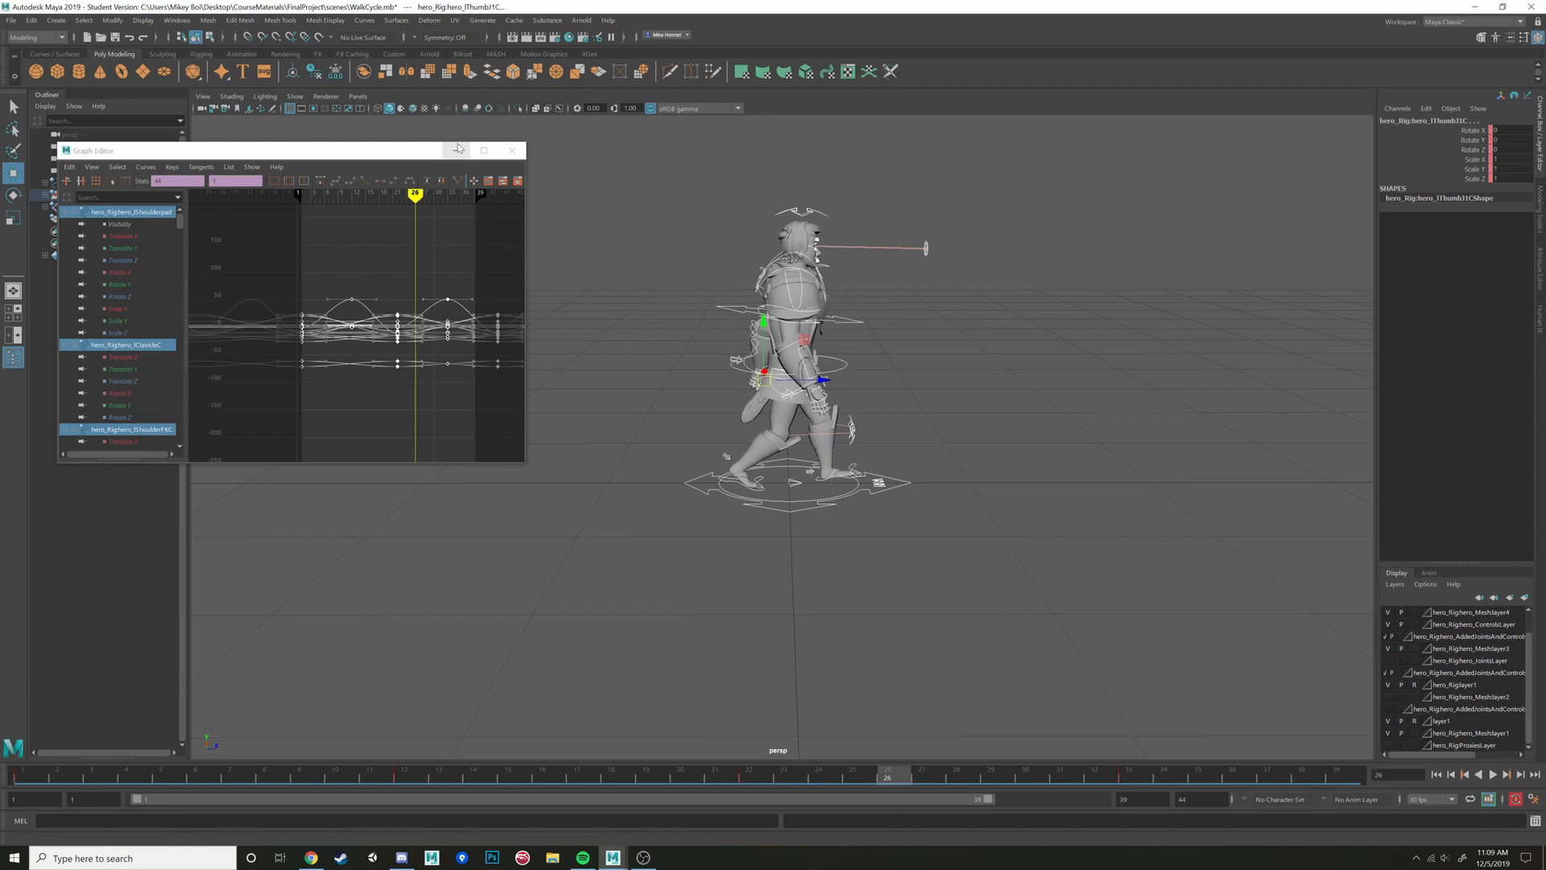
pyautogui.moveTo(480, 195)
pyautogui.mouseDown()
pyautogui.moveTo(500, 195)
pyautogui.moveTo(302, 207)
pyautogui.mouseUp()
# Play back the 44-frame walk cycle, examining the character from several angles, and stop it
pyautogui.hotkey('alt', 'v')
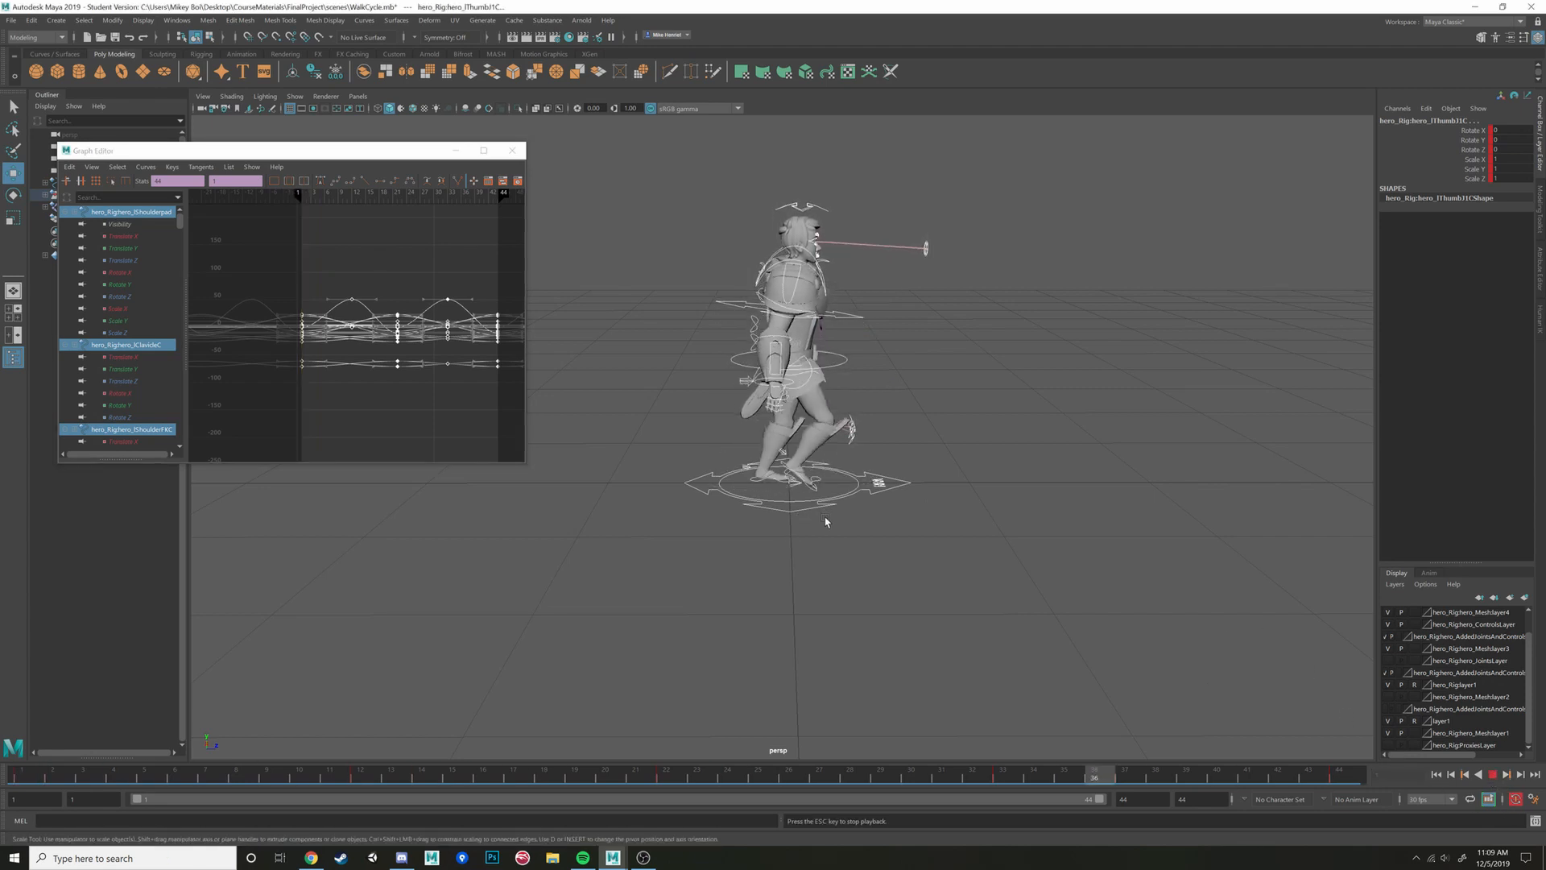
pyautogui.keyDown('alt'); pyautogui.moveTo(822, 542); pyautogui.dragTo(753, 535); pyautogui.keyUp('alt')
pyautogui.scroll(6, 745, 535)
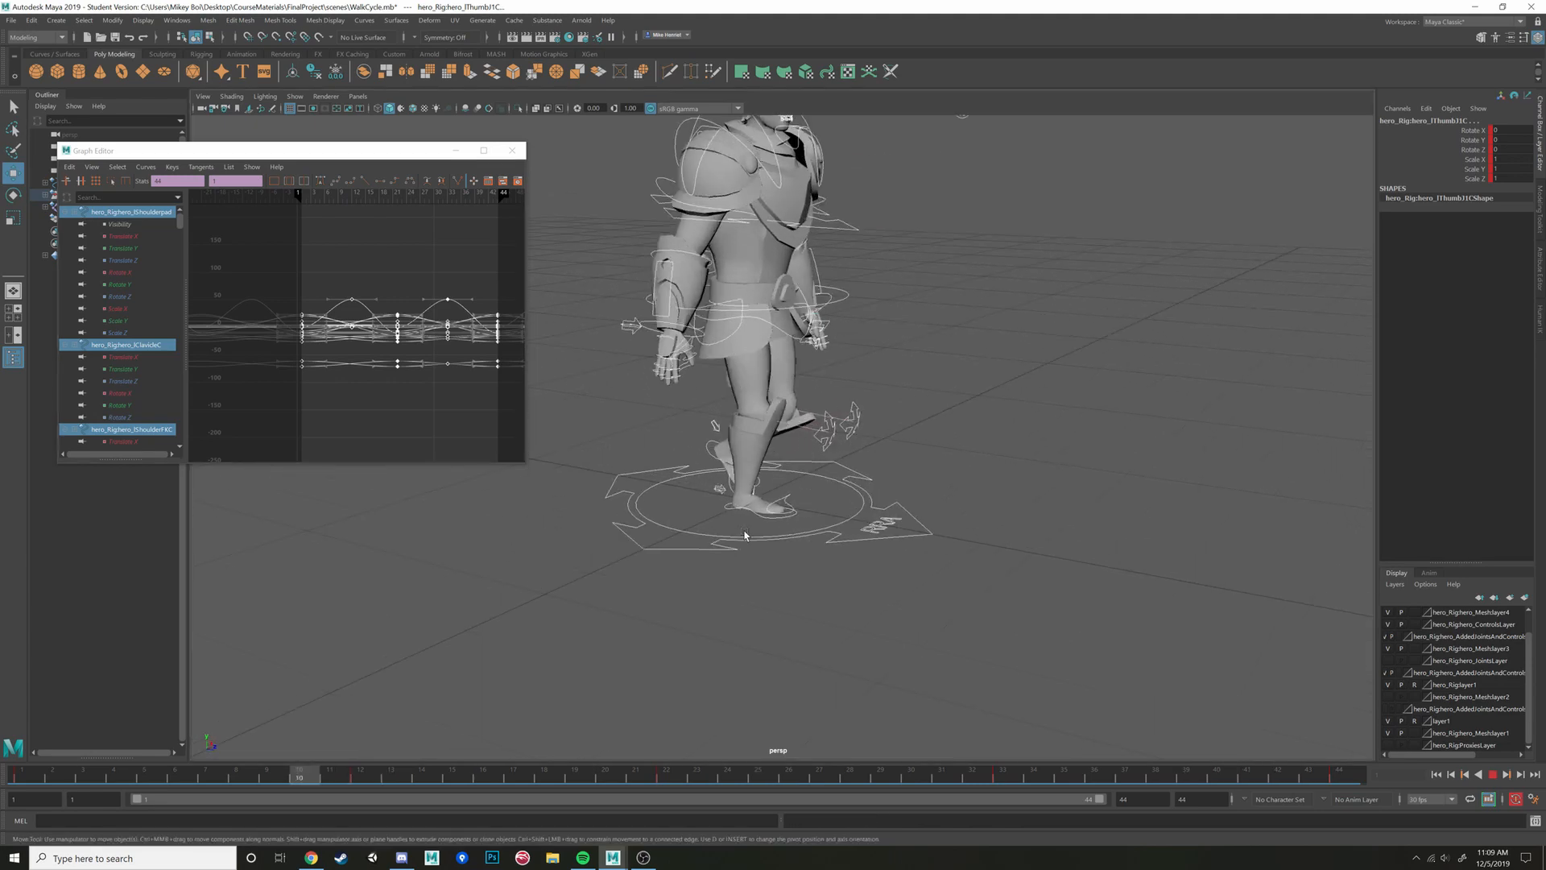
pyautogui.scroll(-4, 746, 535)
pyautogui.keyDown('alt'); pyautogui.moveTo(778, 534); pyautogui.dragTo(778, 632, button='middle'); pyautogui.keyUp('alt')
pyautogui.keyDown('alt'); pyautogui.moveTo(778, 631); pyautogui.dragTo(890, 547); pyautogui.keyUp('alt')
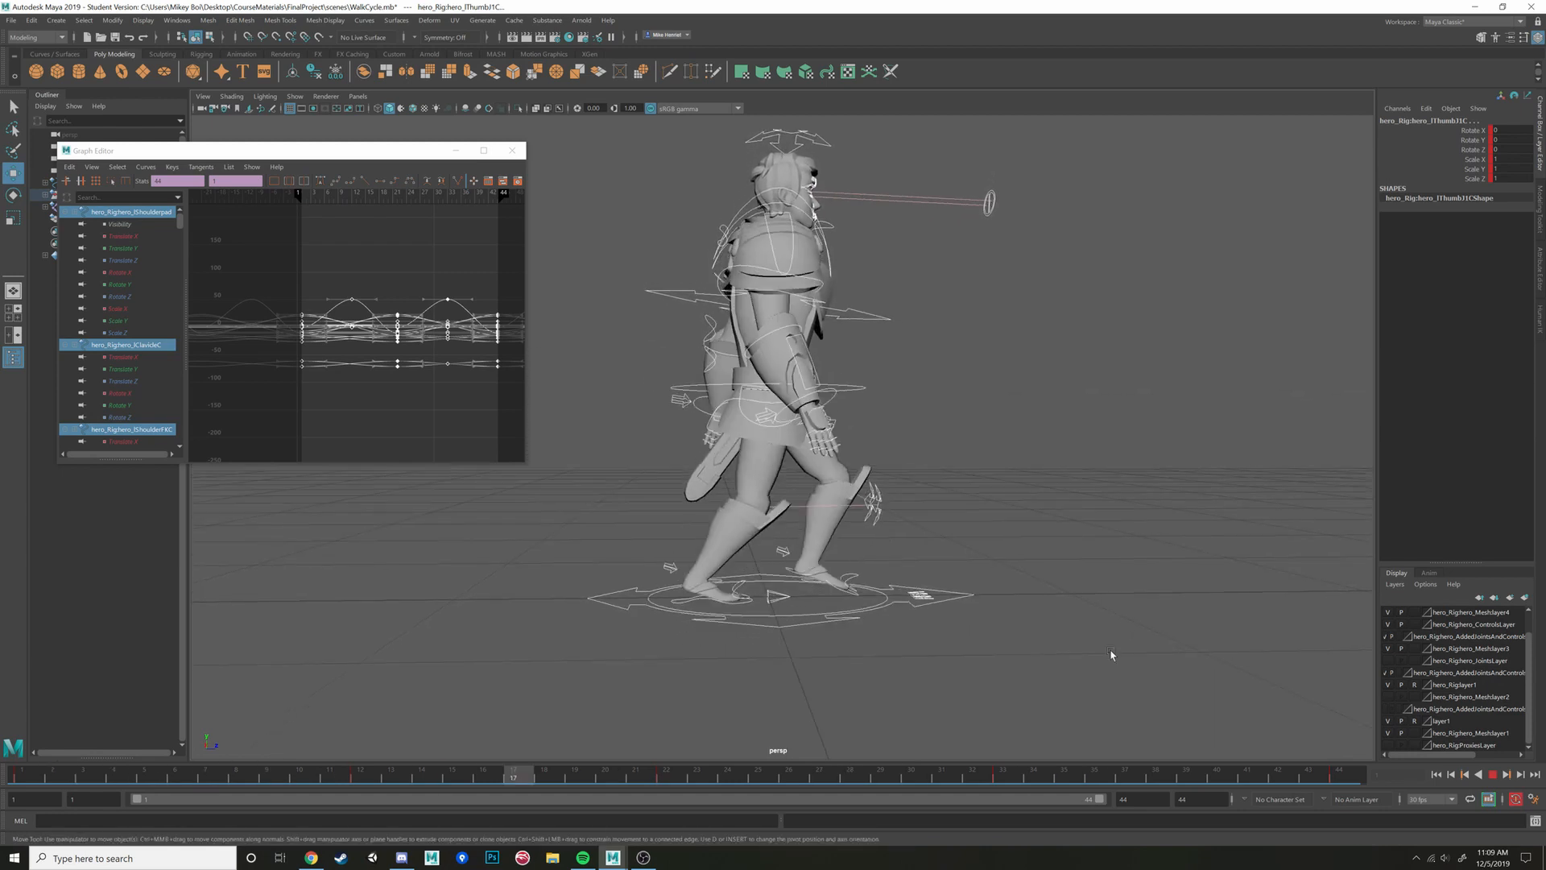
pyautogui.click(1493, 776)
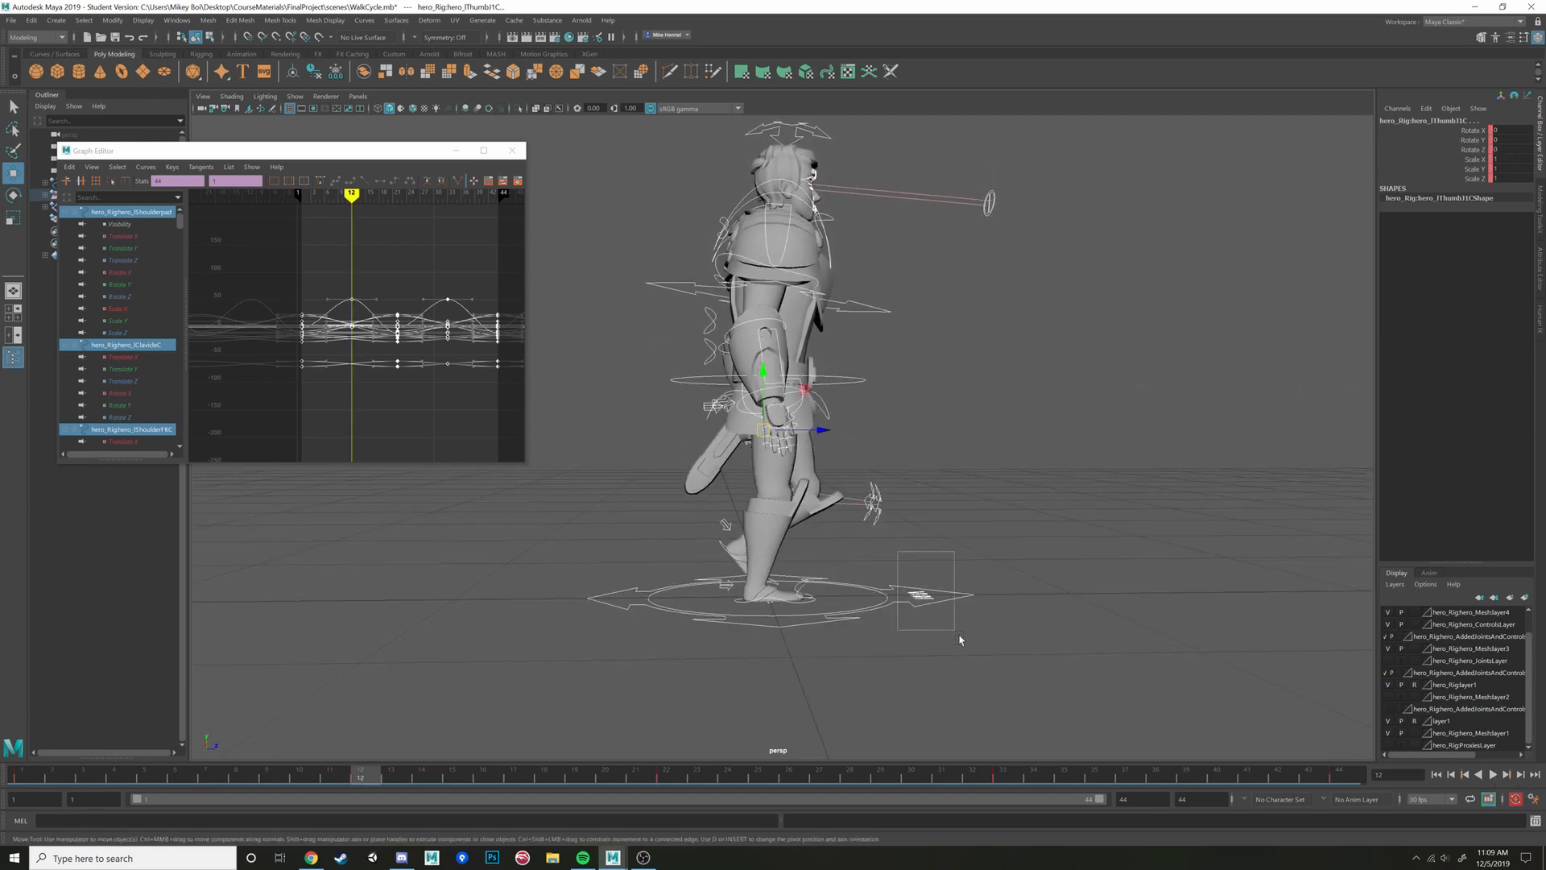
pyautogui.moveTo(960, 640); pyautogui.dragTo(980, 648)
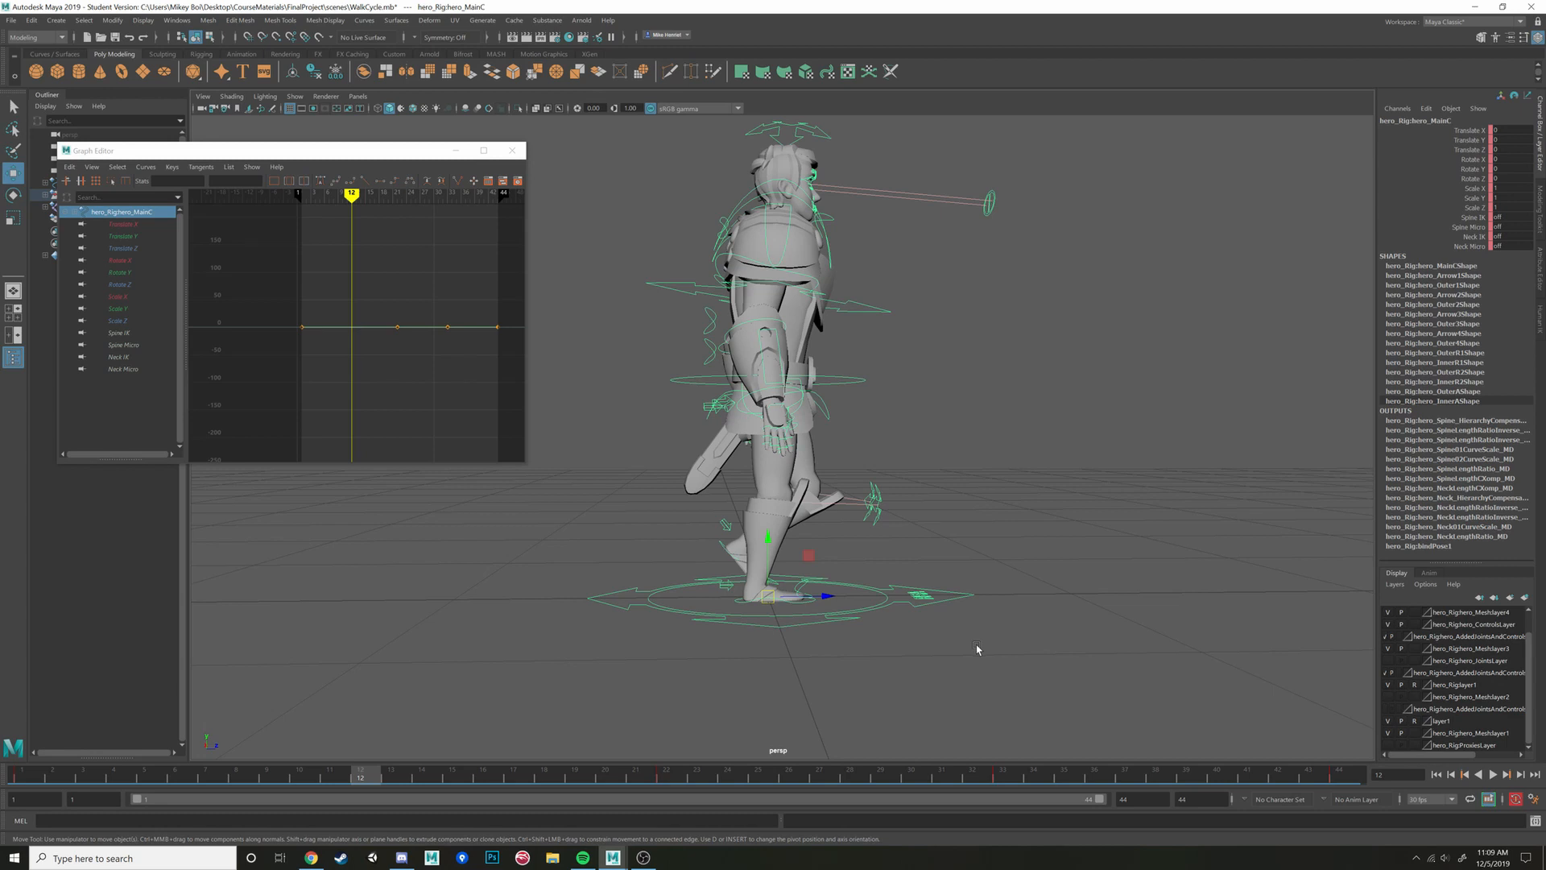
pyautogui.click(644, 858)
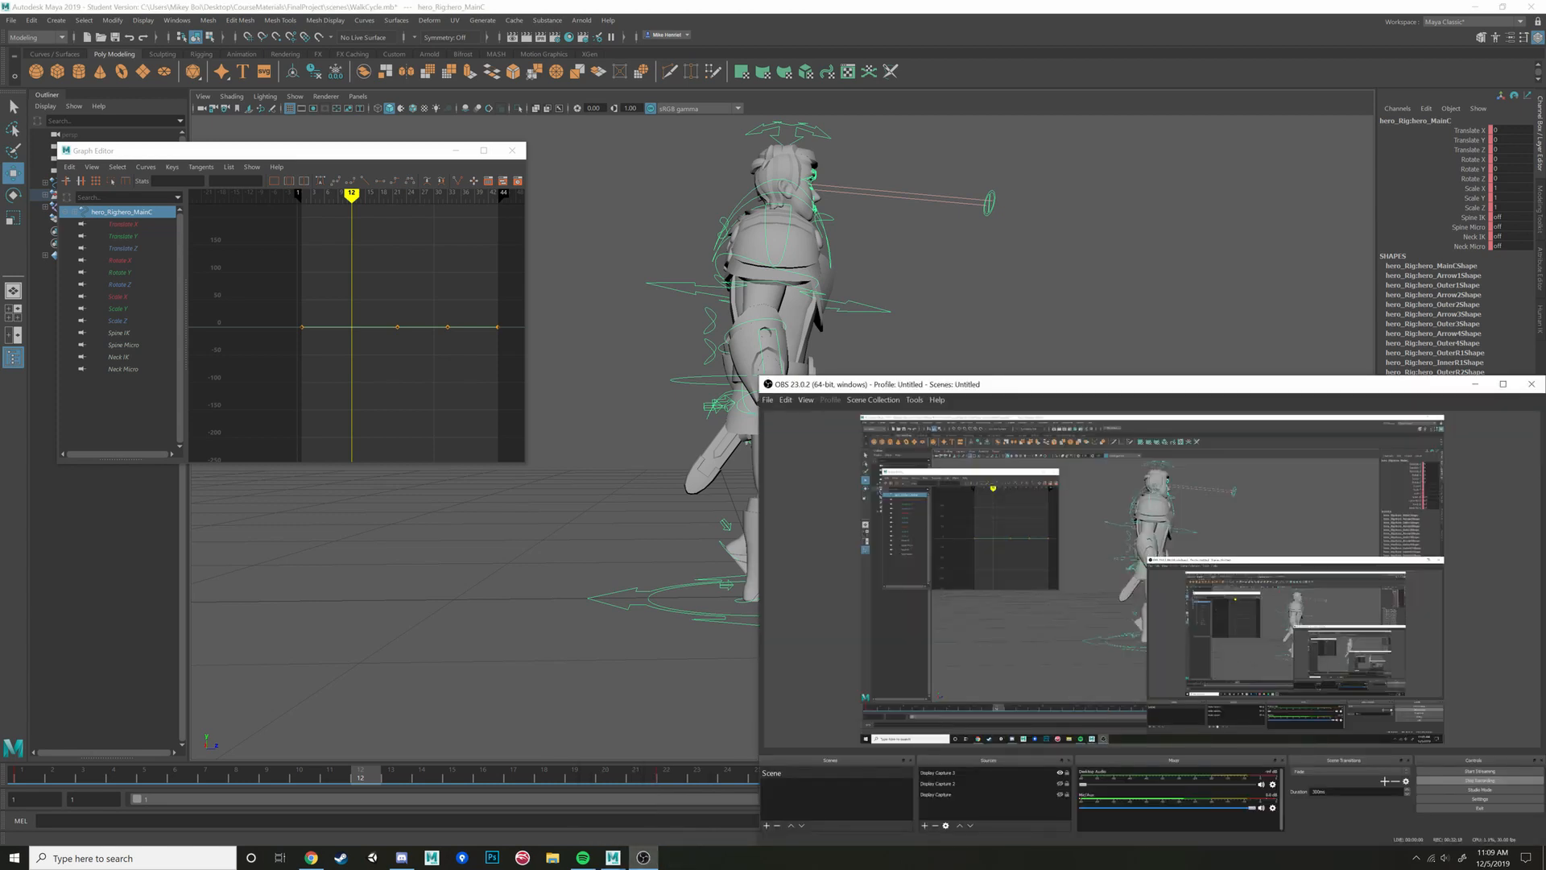
pyautogui.click(1099, 22)
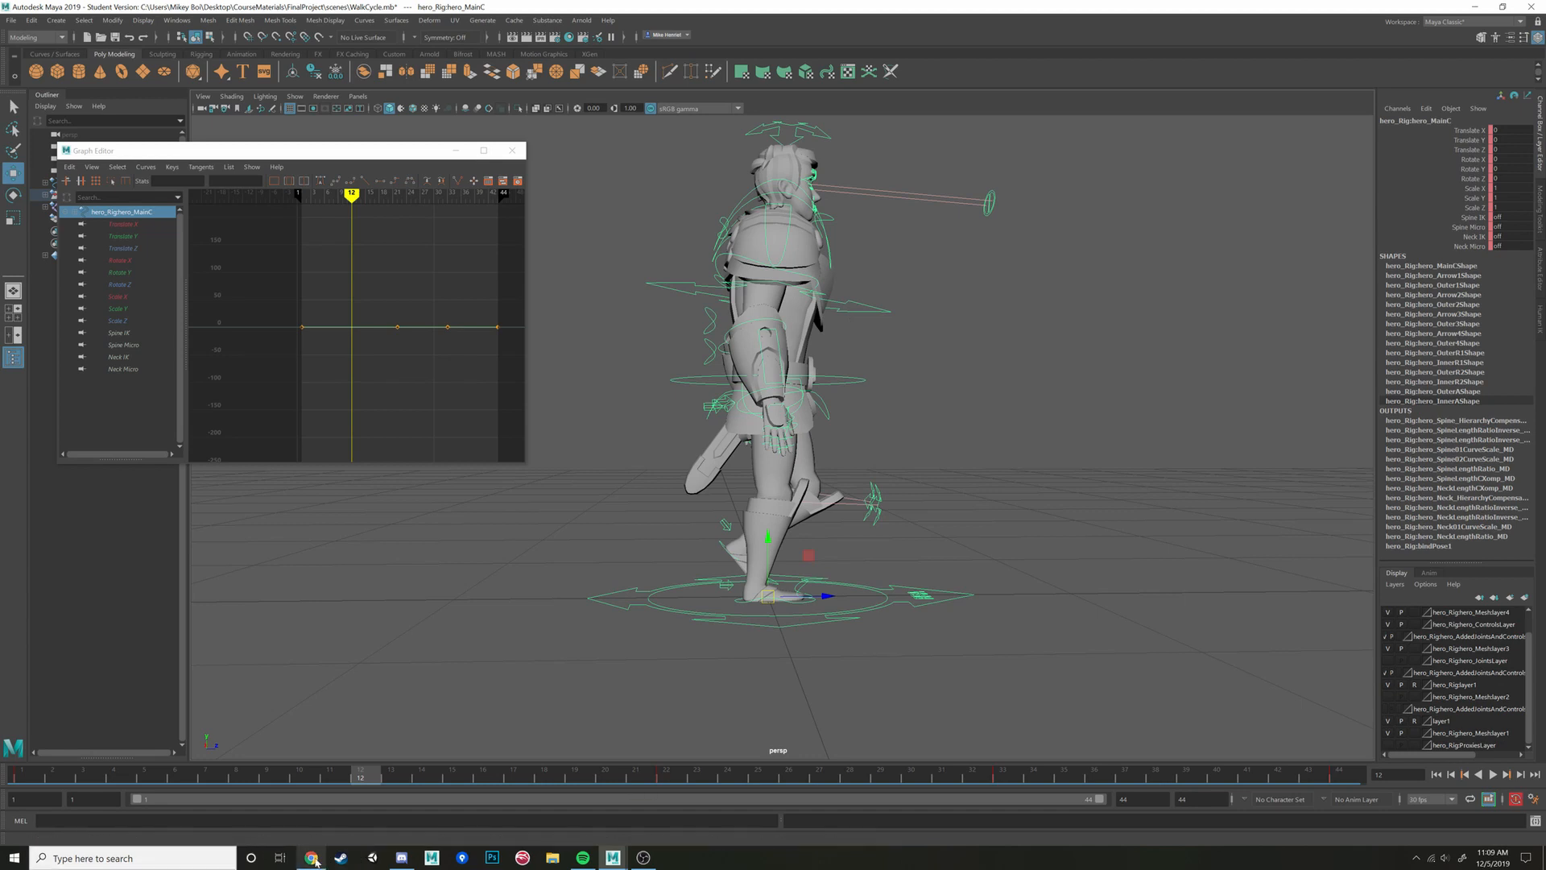
# Select all of the character's rig controls and frame their animation curves in the Graph Editor
pyautogui.scroll(-3, 683, 443)
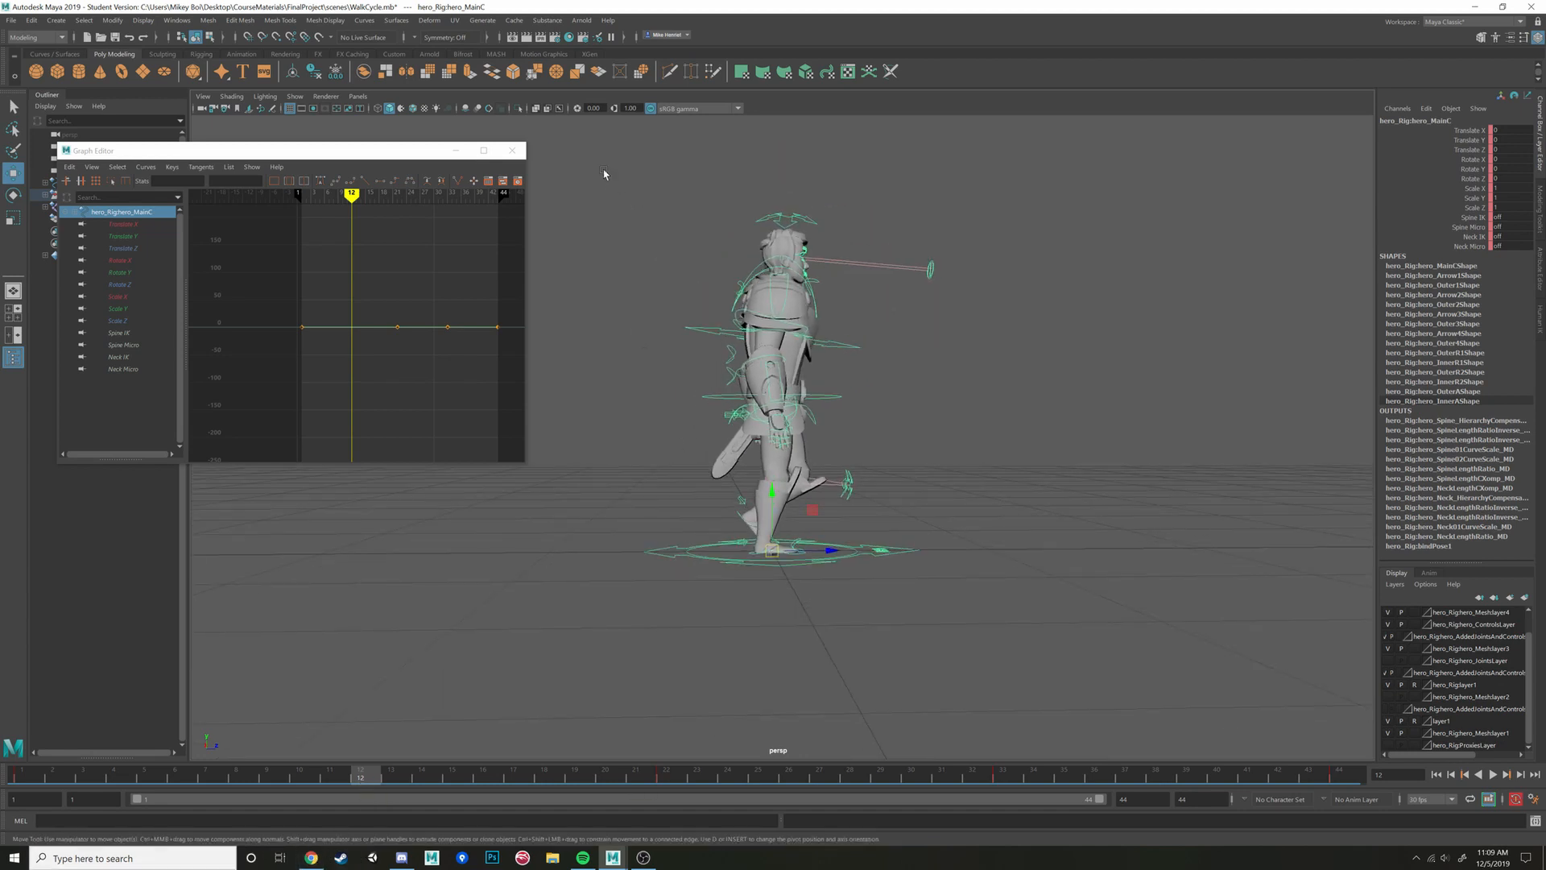
pyautogui.moveTo(604, 174); pyautogui.dragTo(991, 623)
pyautogui.press('f')
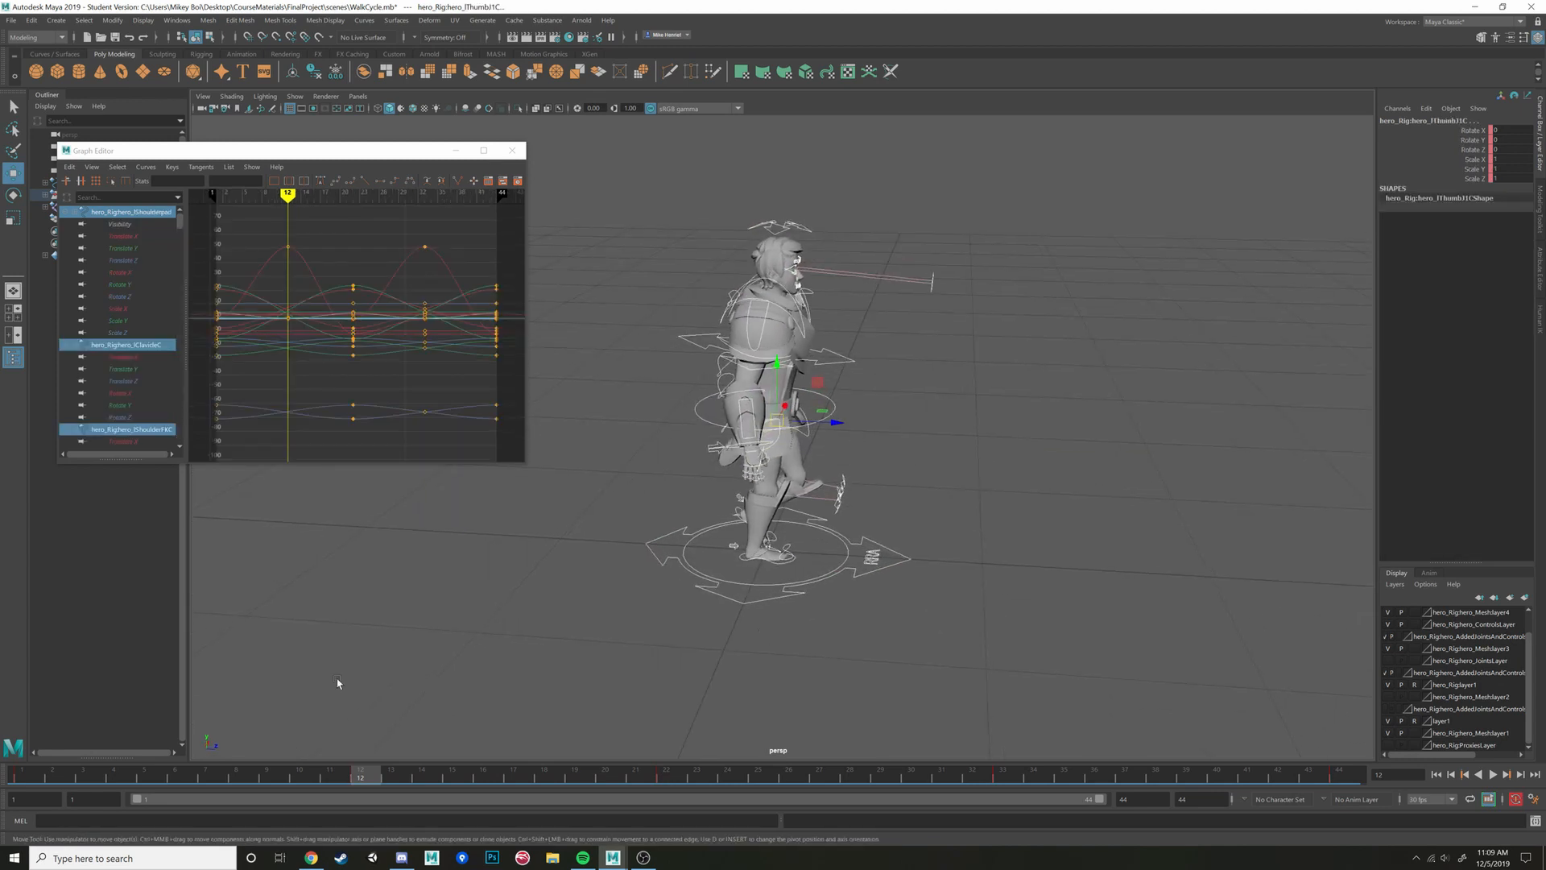
# Rotate the lower spine FK control to a Rotate Y of about 0.414 at frame 22 and about -1.224 at frame 1
pyautogui.moveTo(328, 778)
pyautogui.mouseDown()
pyautogui.moveTo(78, 770)
pyautogui.moveTo(402, 789)
pyautogui.moveTo(1186, 778)
pyautogui.moveTo(85, 778)
pyautogui.moveTo(528, 759)
pyautogui.moveTo(504, 778)
pyautogui.moveTo(353, 787)
pyautogui.moveTo(666, 780)
pyautogui.mouseUp()
pyautogui.keyDown('alt'); pyautogui.moveTo(880, 337); pyautogui.dragTo(891, 380); pyautogui.keyUp('alt')
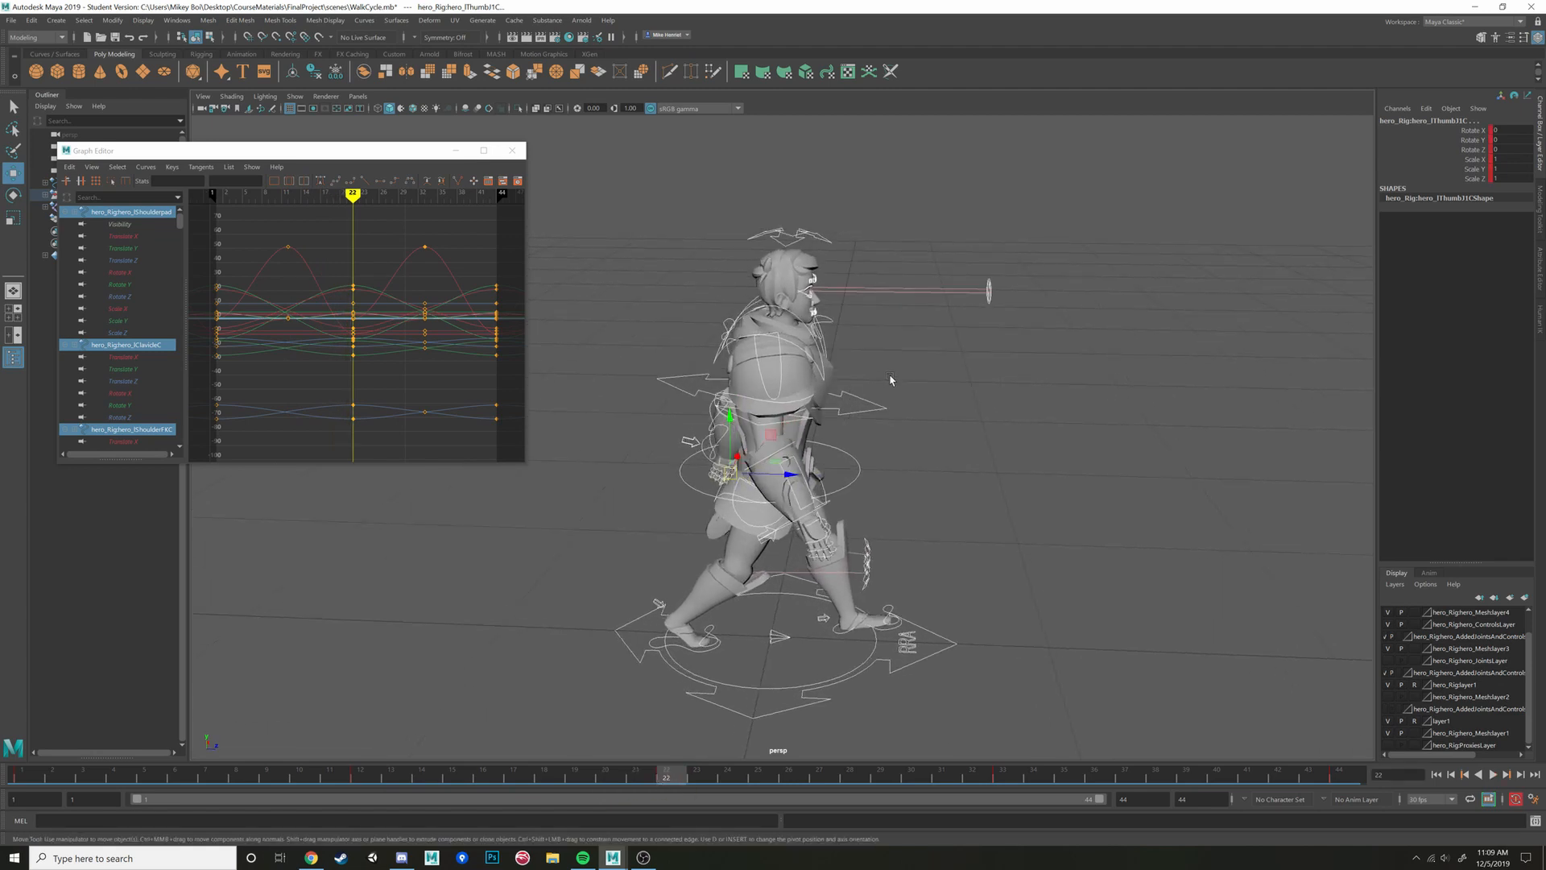
pyautogui.click(864, 407)
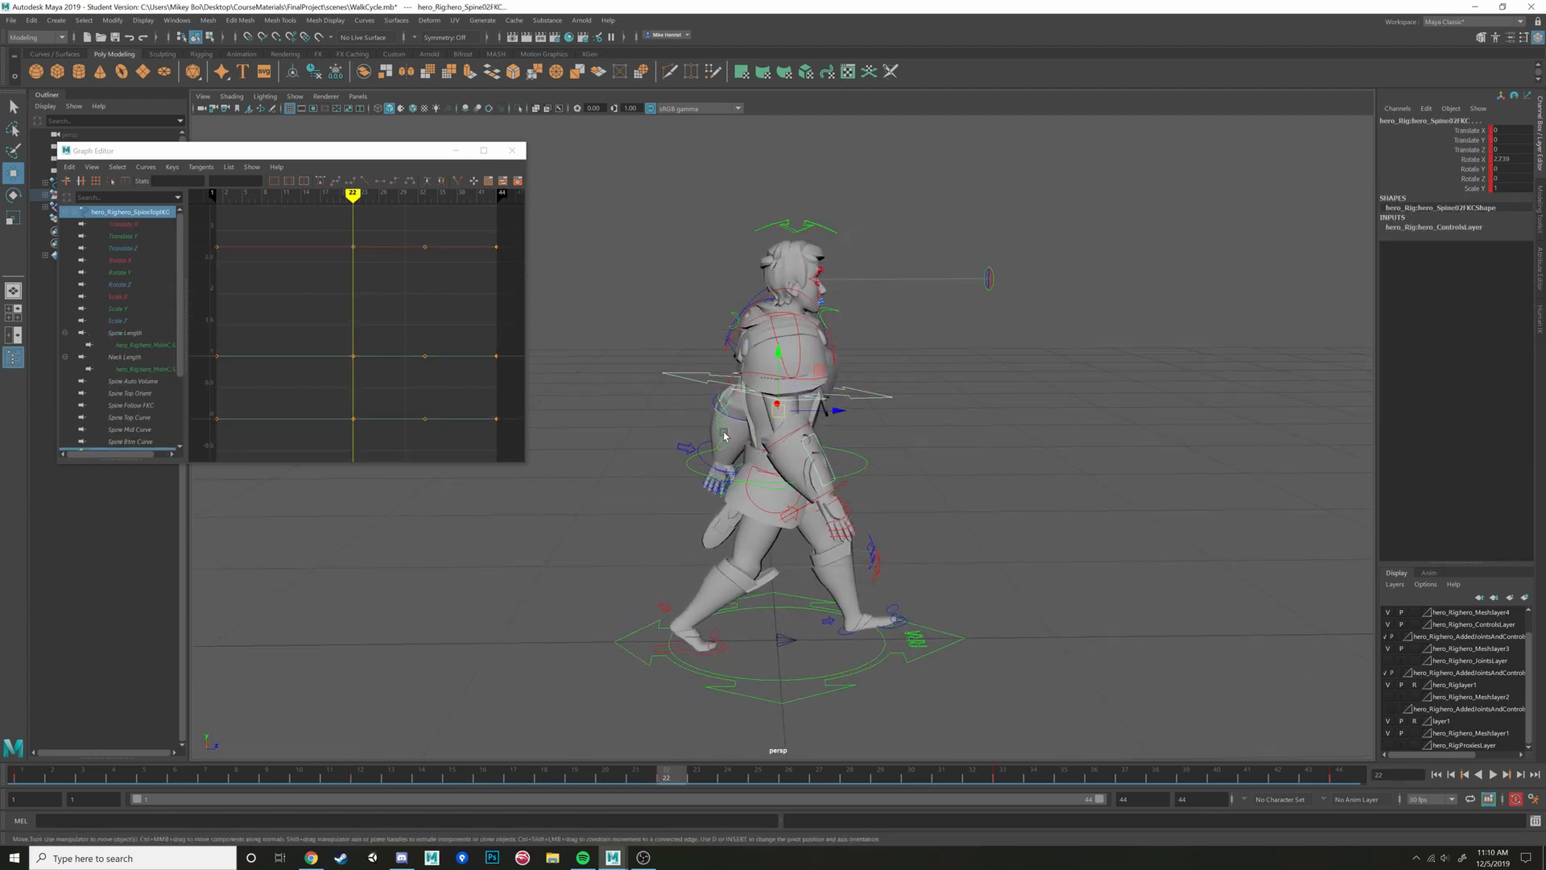
pyautogui.keyDown('alt'); pyautogui.moveTo(799, 473); pyautogui.dragTo(793, 459); pyautogui.keyUp('alt')
pyautogui.press('e')
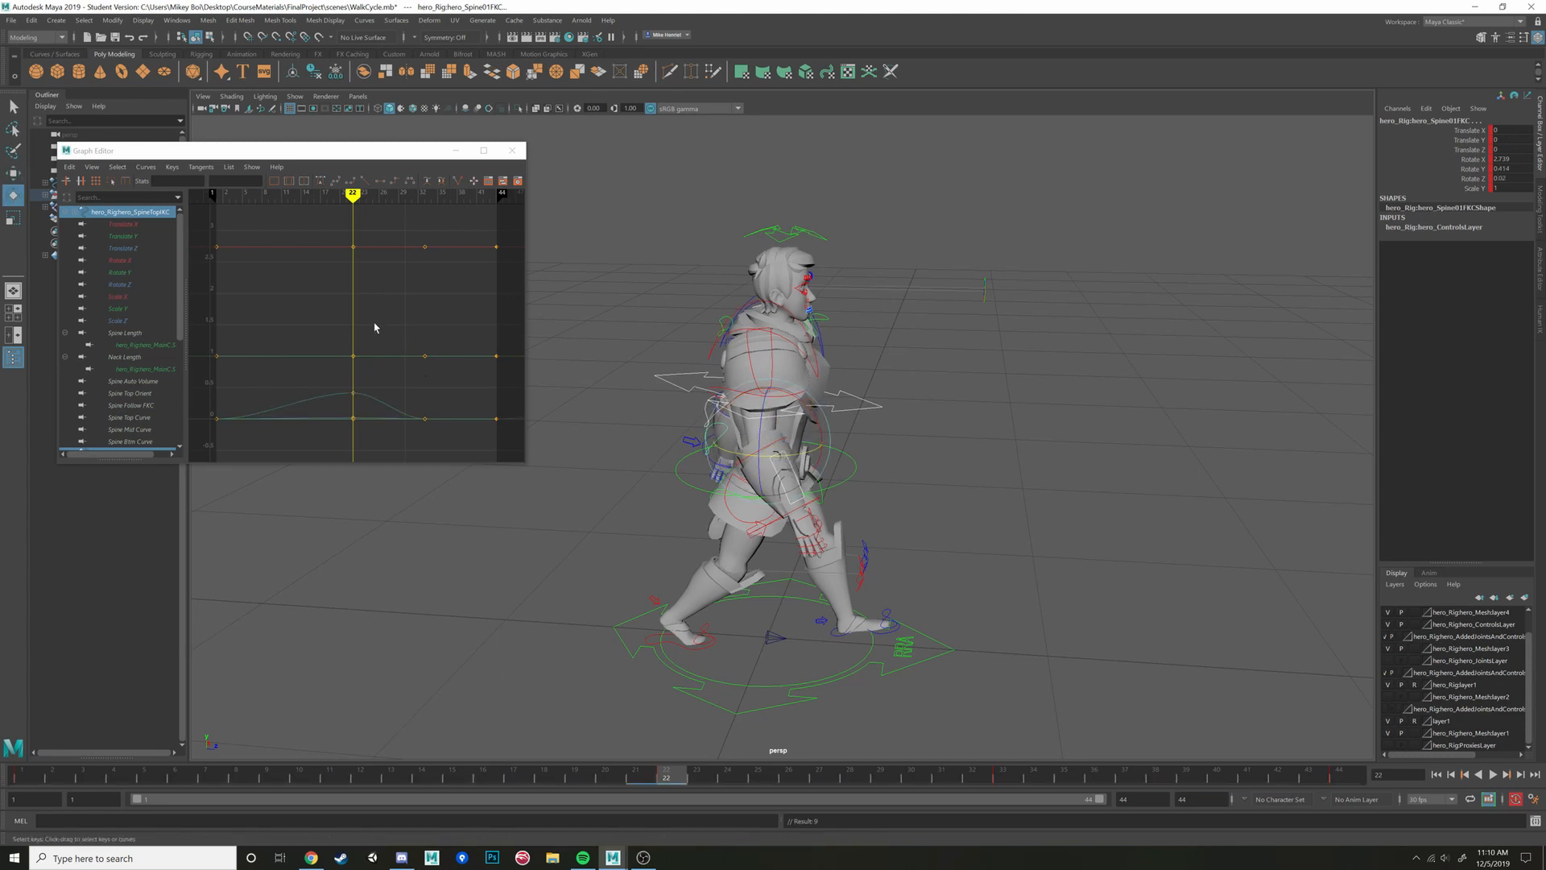
pyautogui.hotkey('alt', 'shift', 'v')
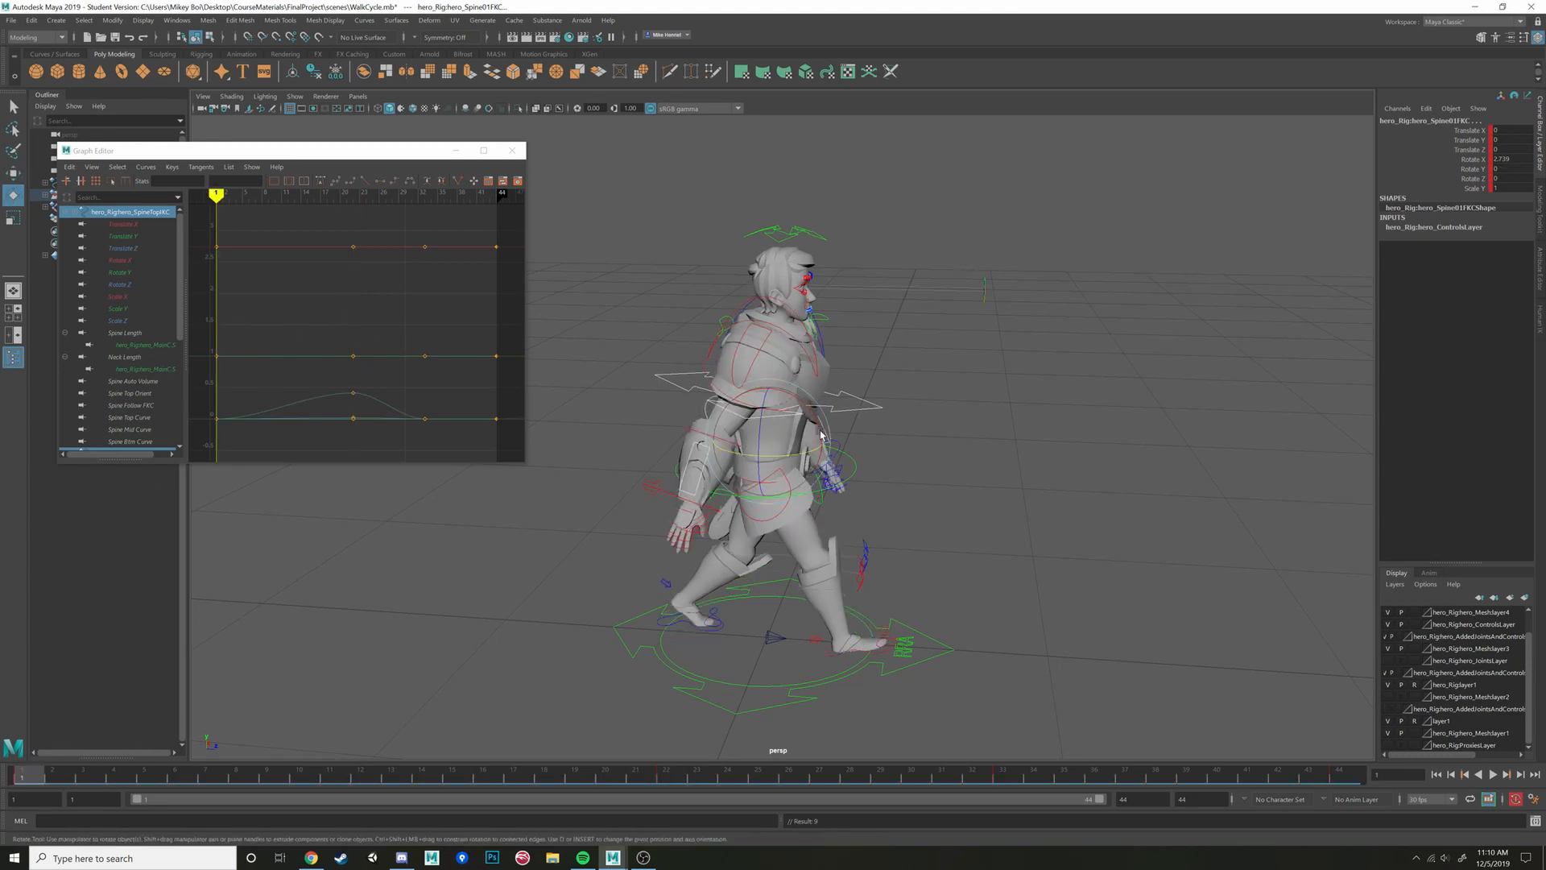
pyautogui.moveTo(778, 456); pyautogui.dragTo(776, 457)
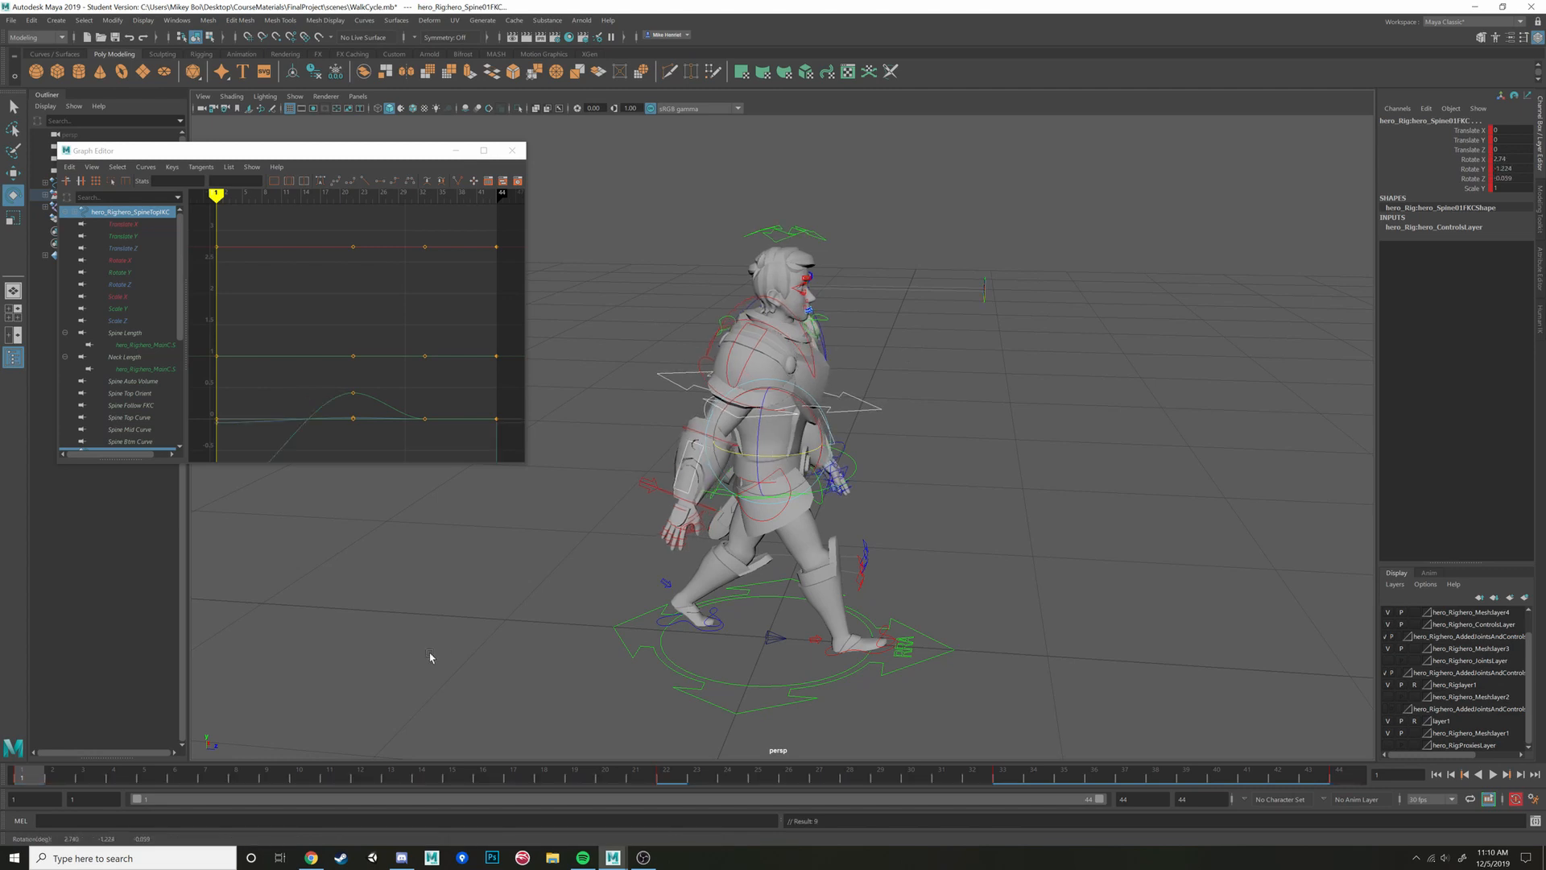
# Copy the lower spine control's key from frame 1 and paste it at frame 44
pyautogui.rightClick(64, 775)
pyautogui.click(91, 582)
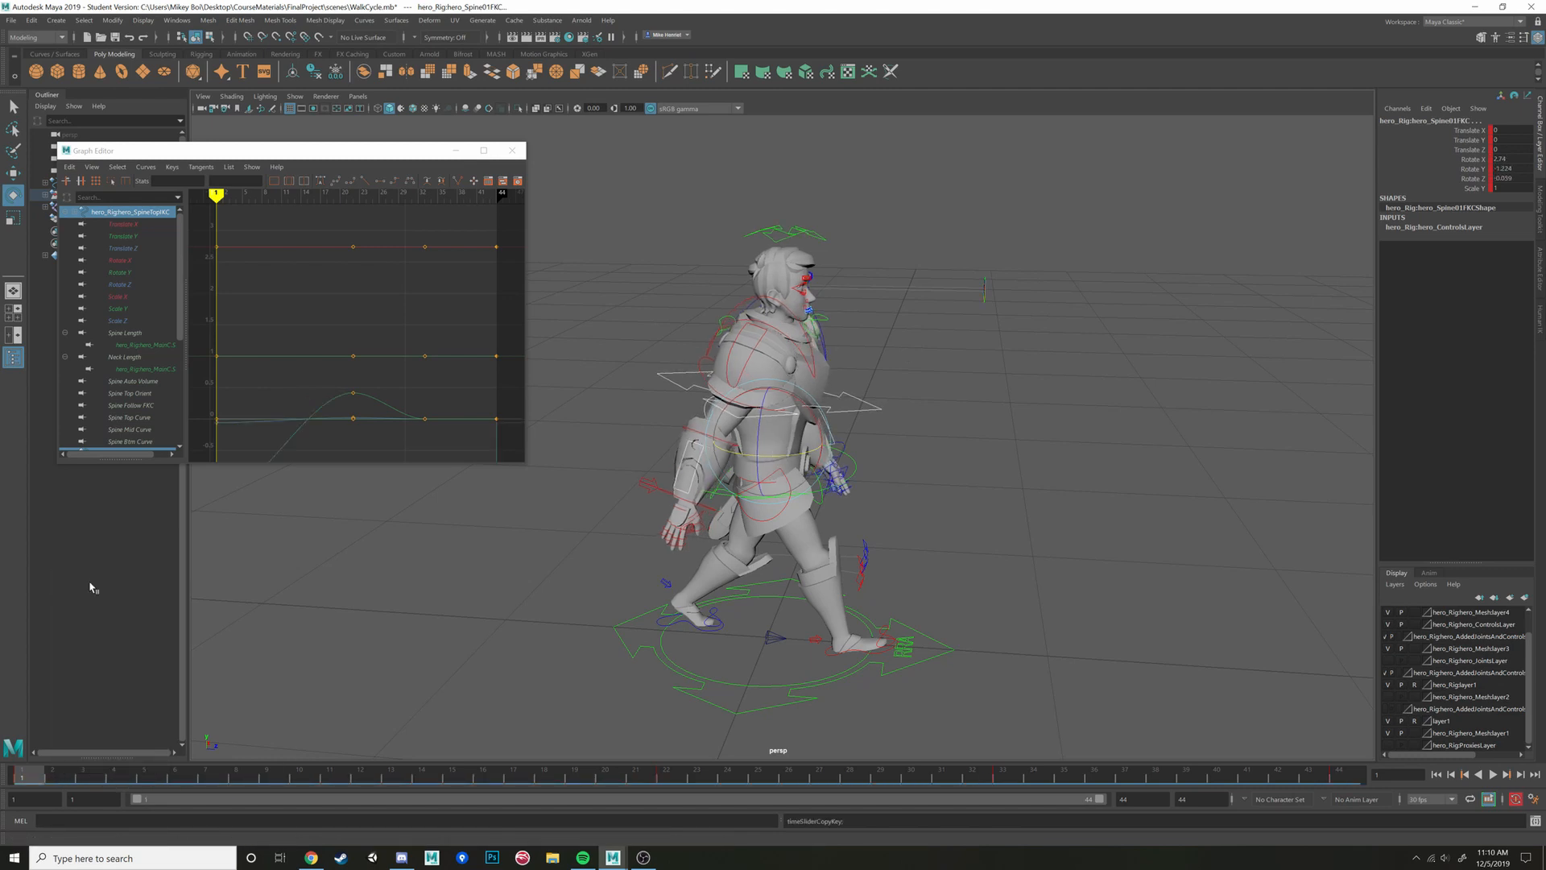
pyautogui.click(1359, 775)
pyautogui.rightClick(1359, 776)
pyautogui.moveTo(1386, 596)
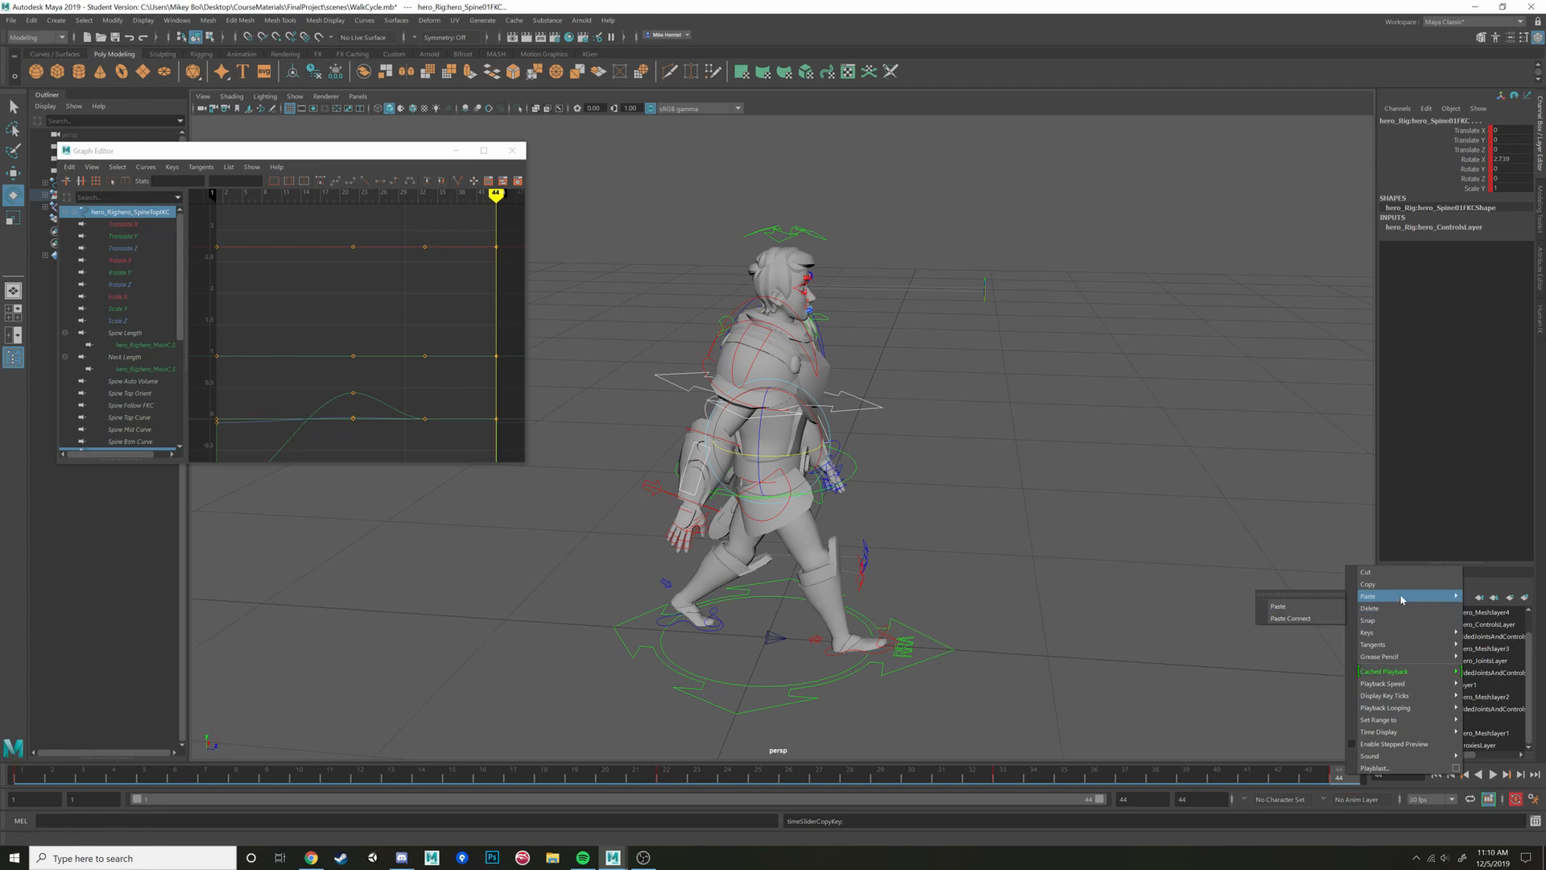
pyautogui.click(1289, 607)
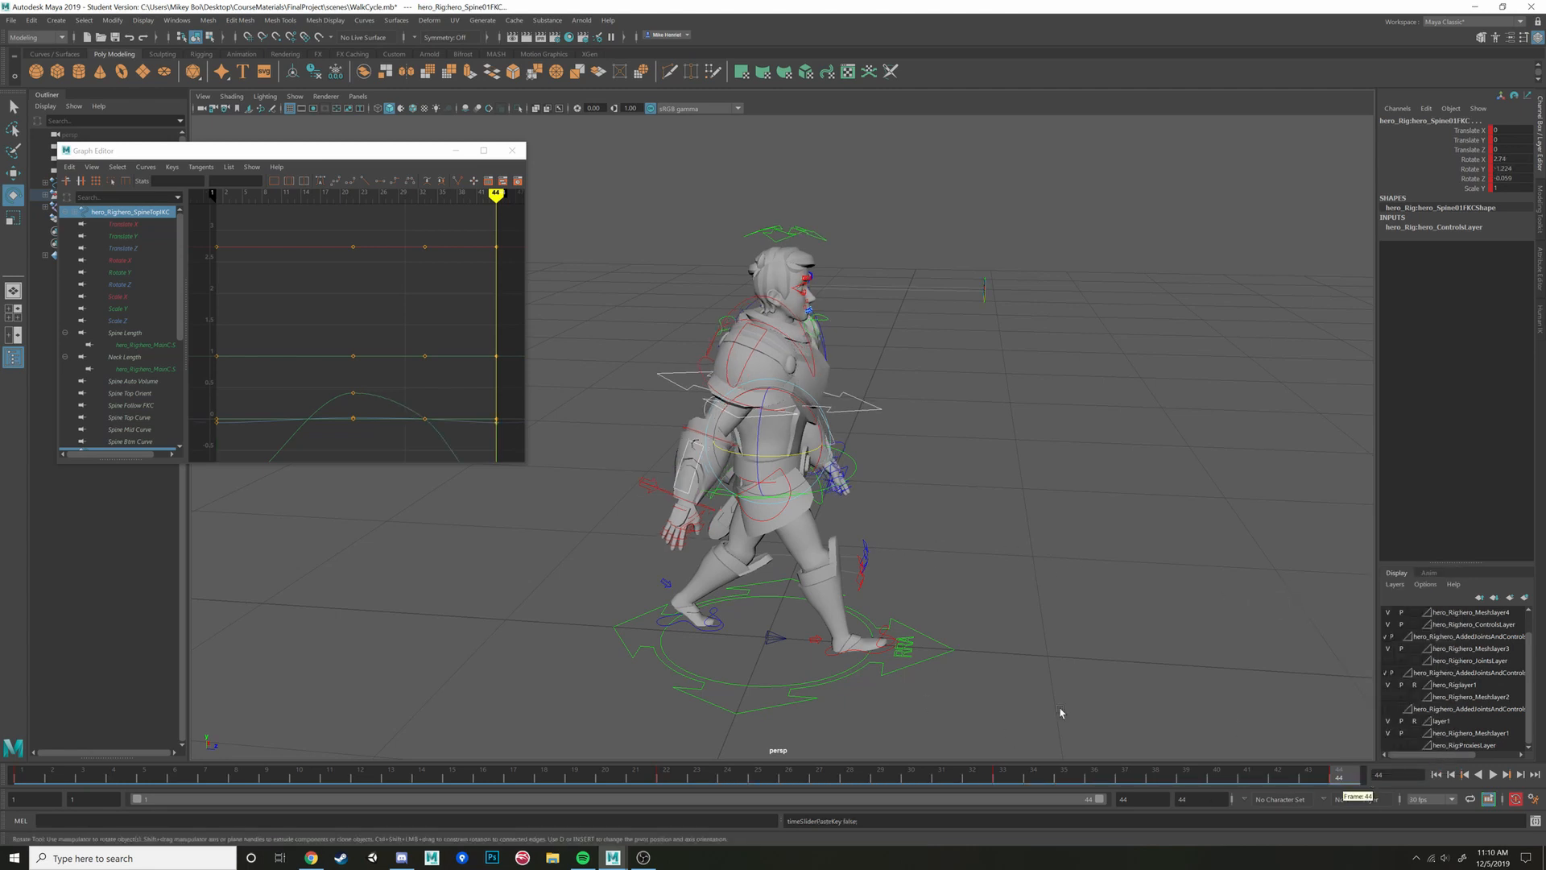
# Play back the walk cycle with the spine rotation, checking it from the front, and stop it
pyautogui.click(1494, 775)
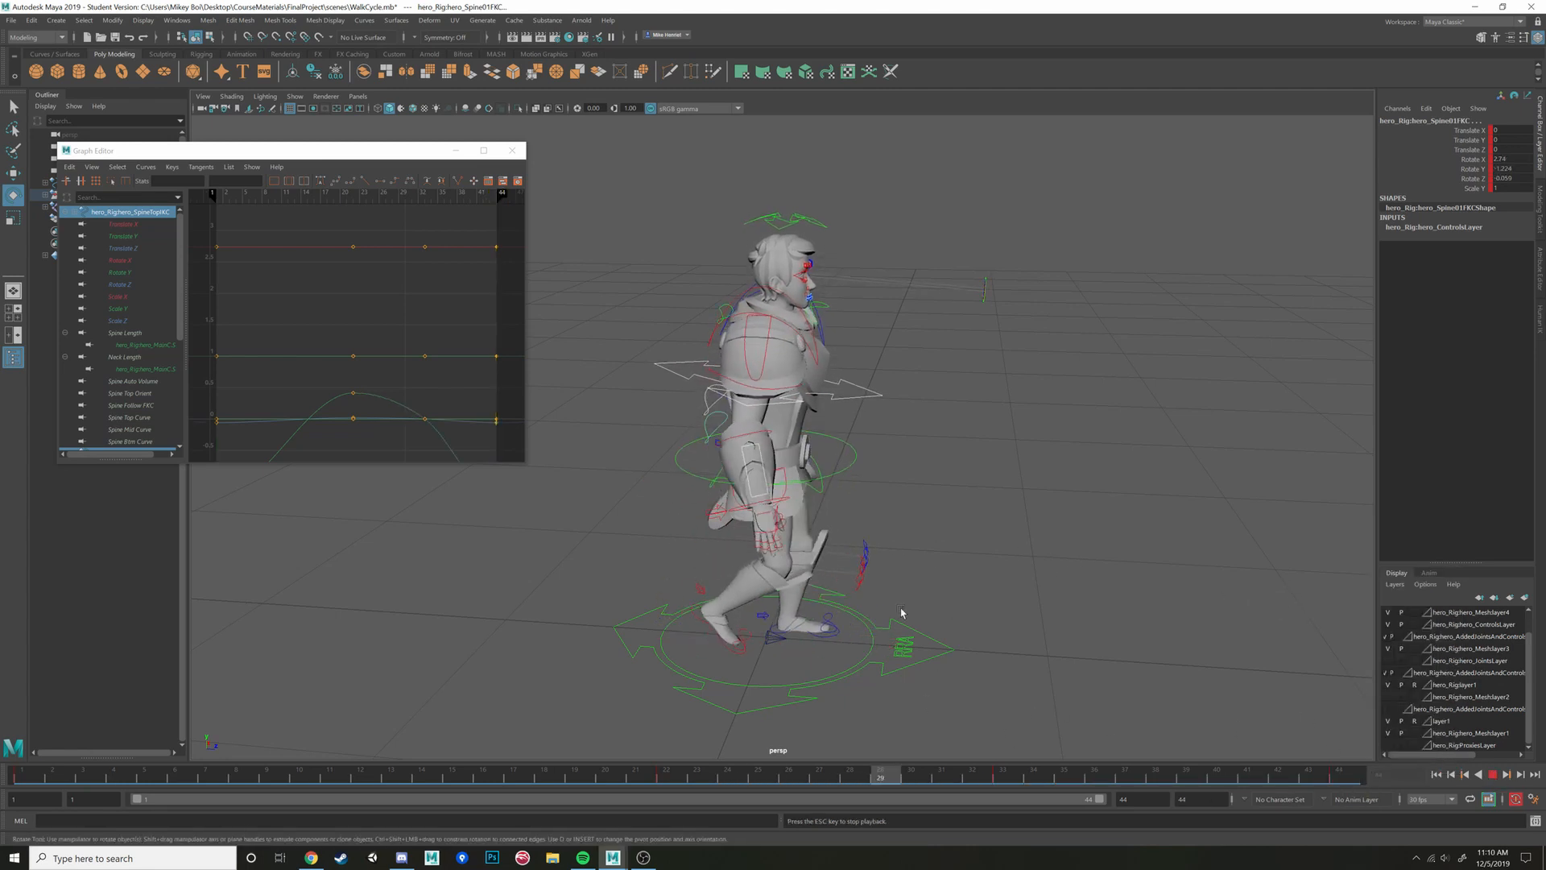
pyautogui.moveTo(921, 563)
pyautogui.keyDown('alt'); pyautogui.mouseDown()
pyautogui.moveTo(900, 591)
pyautogui.moveTo(836, 597)
pyautogui.moveTo(838, 565)
pyautogui.moveTo(897, 512)
pyautogui.mouseUp(); pyautogui.keyUp('alt')
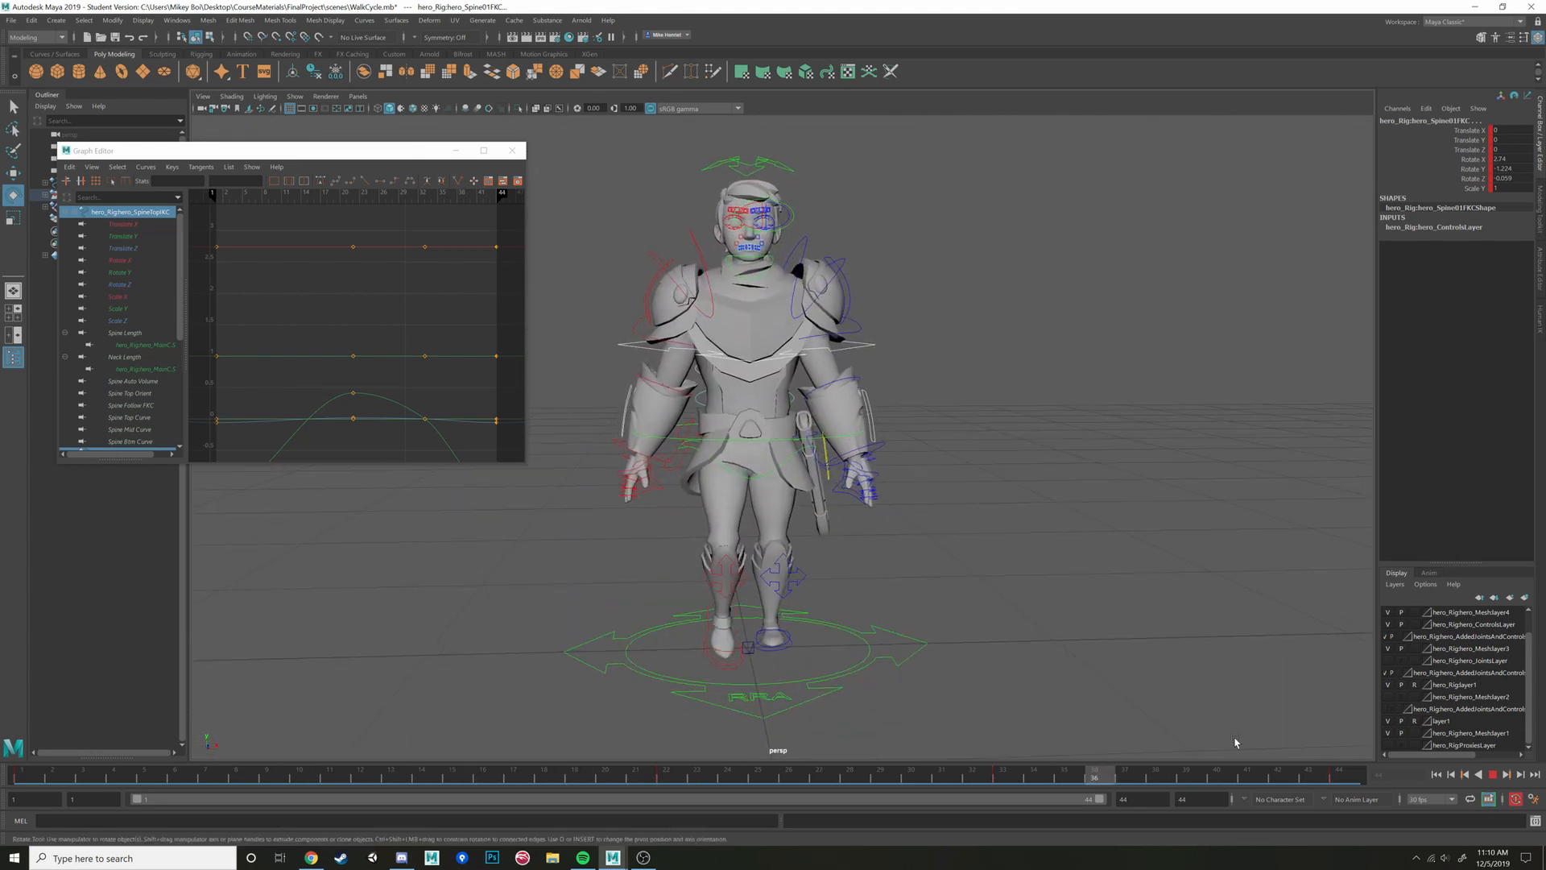
pyautogui.click(1494, 775)
# Try to rotate the main hip control at frame 14, and undo the rotation
pyautogui.click(695, 451)
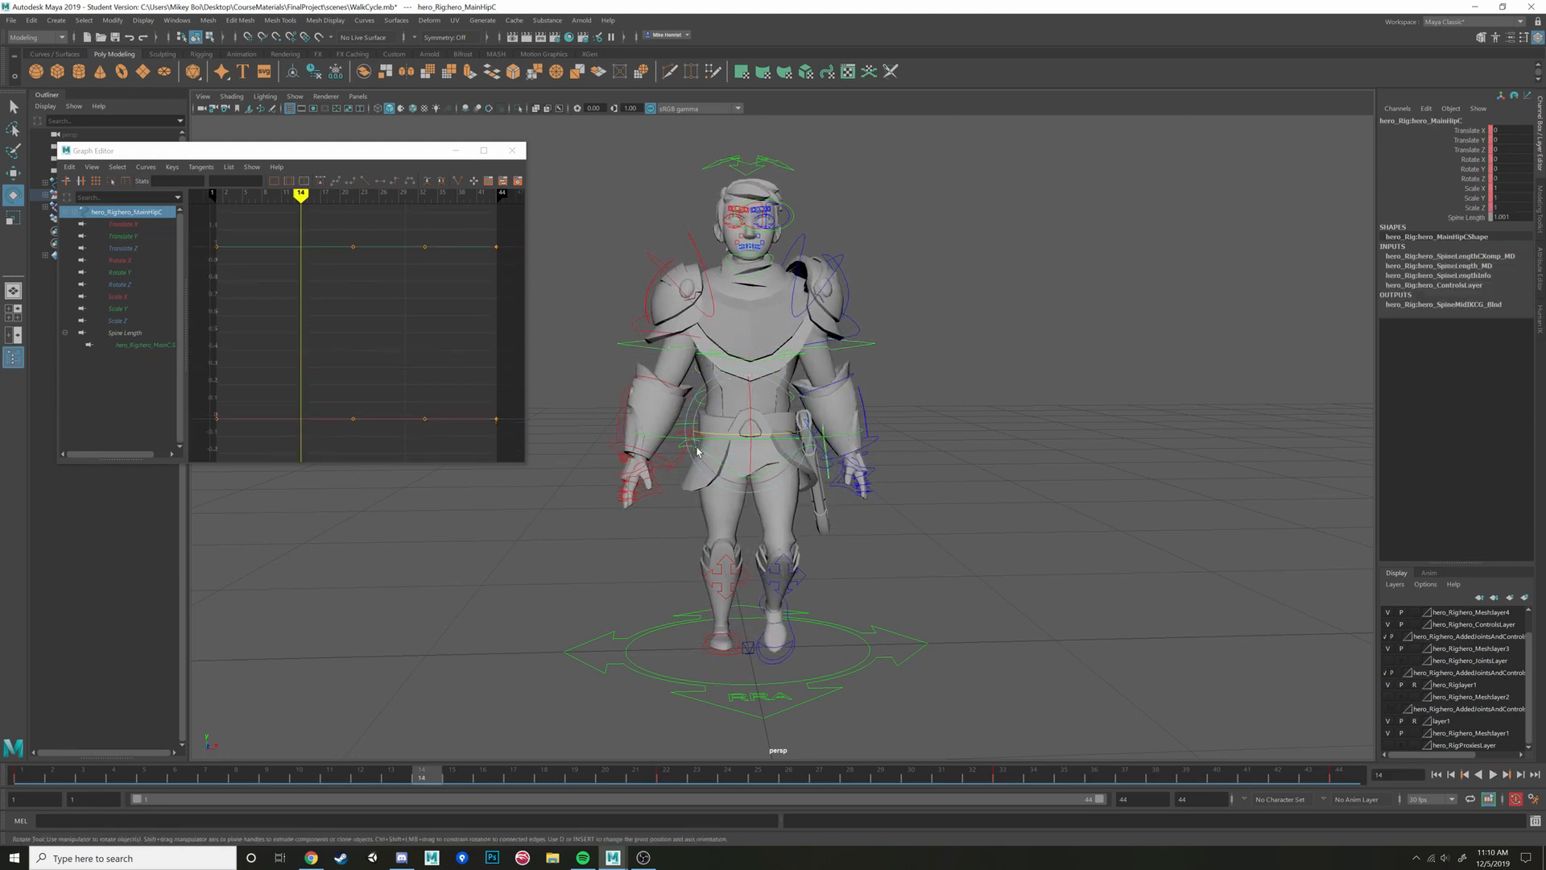
pyautogui.moveTo(723, 384); pyautogui.dragTo(721, 402)
pyautogui.hotkey('ctrl', 'z')
pyautogui.hotkey('ctrl', 'z')
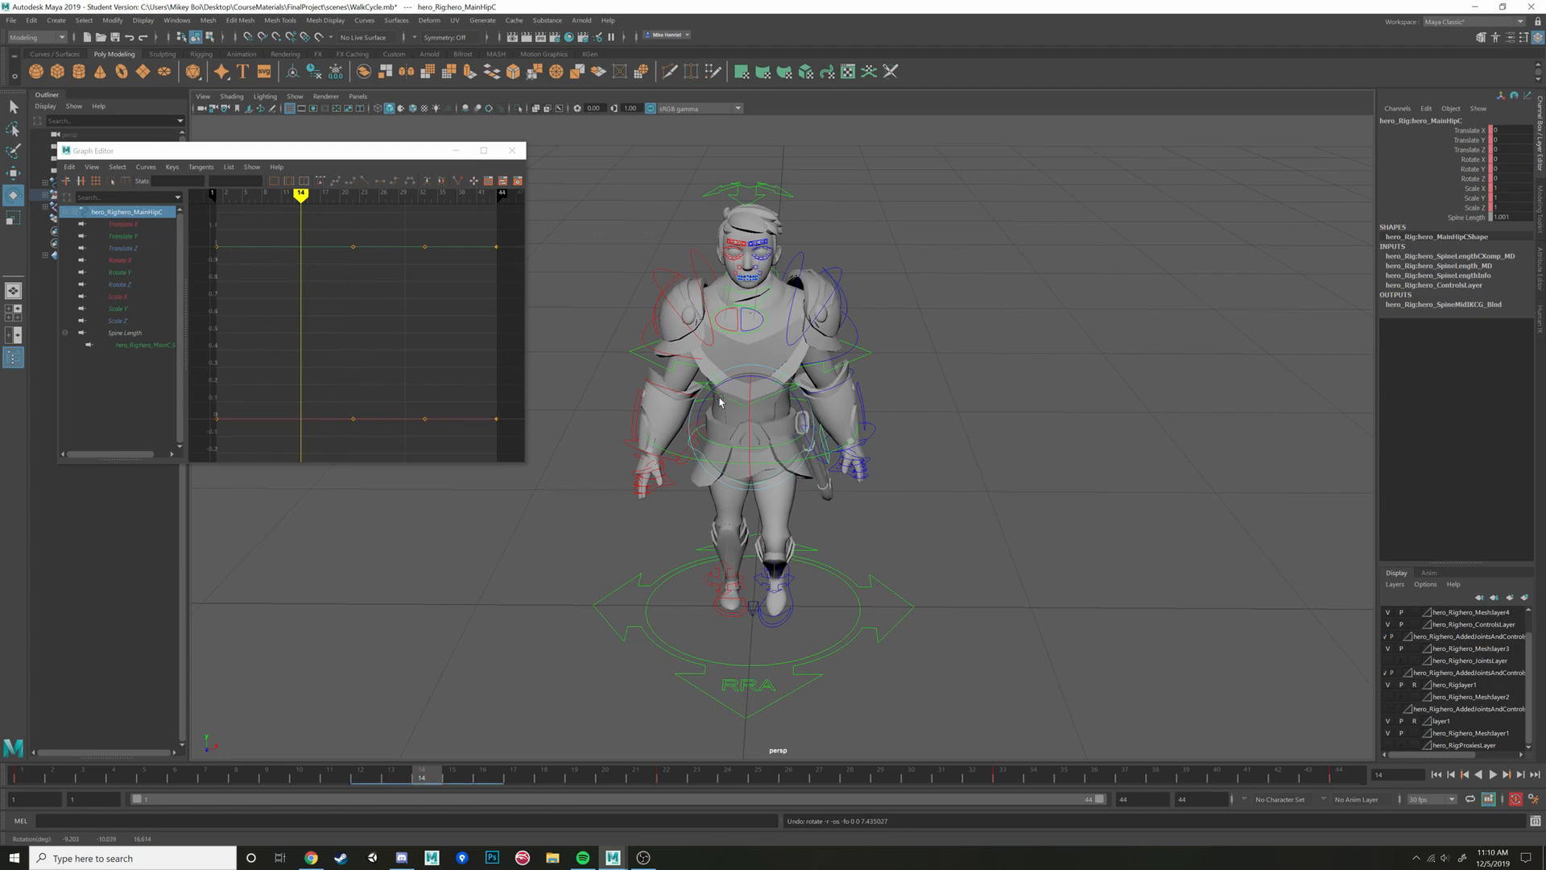
# Select all of the rig controls from a side view and examine the time span of their keys in the Graph Editor
pyautogui.keyDown('alt'); pyautogui.moveTo(1116, 307); pyautogui.dragTo(964, 658); pyautogui.keyUp('alt')
pyautogui.click(916, 584)
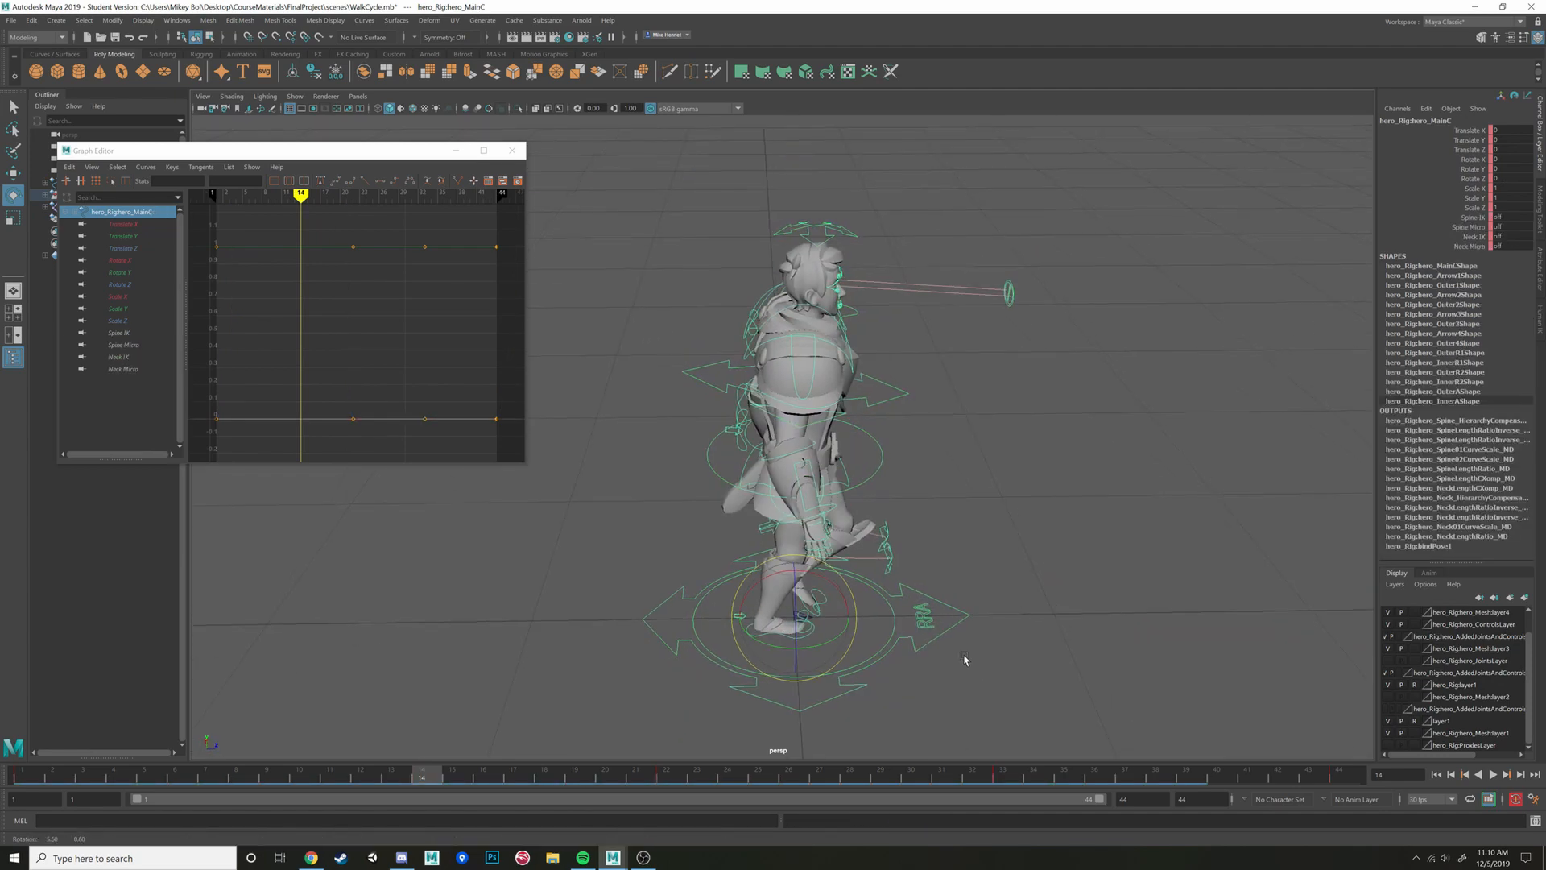
pyautogui.scroll(-5, 965, 657)
pyautogui.keyDown('alt'); pyautogui.moveTo(965, 656); pyautogui.dragTo(790, 651, button='middle'); pyautogui.keyUp('alt')
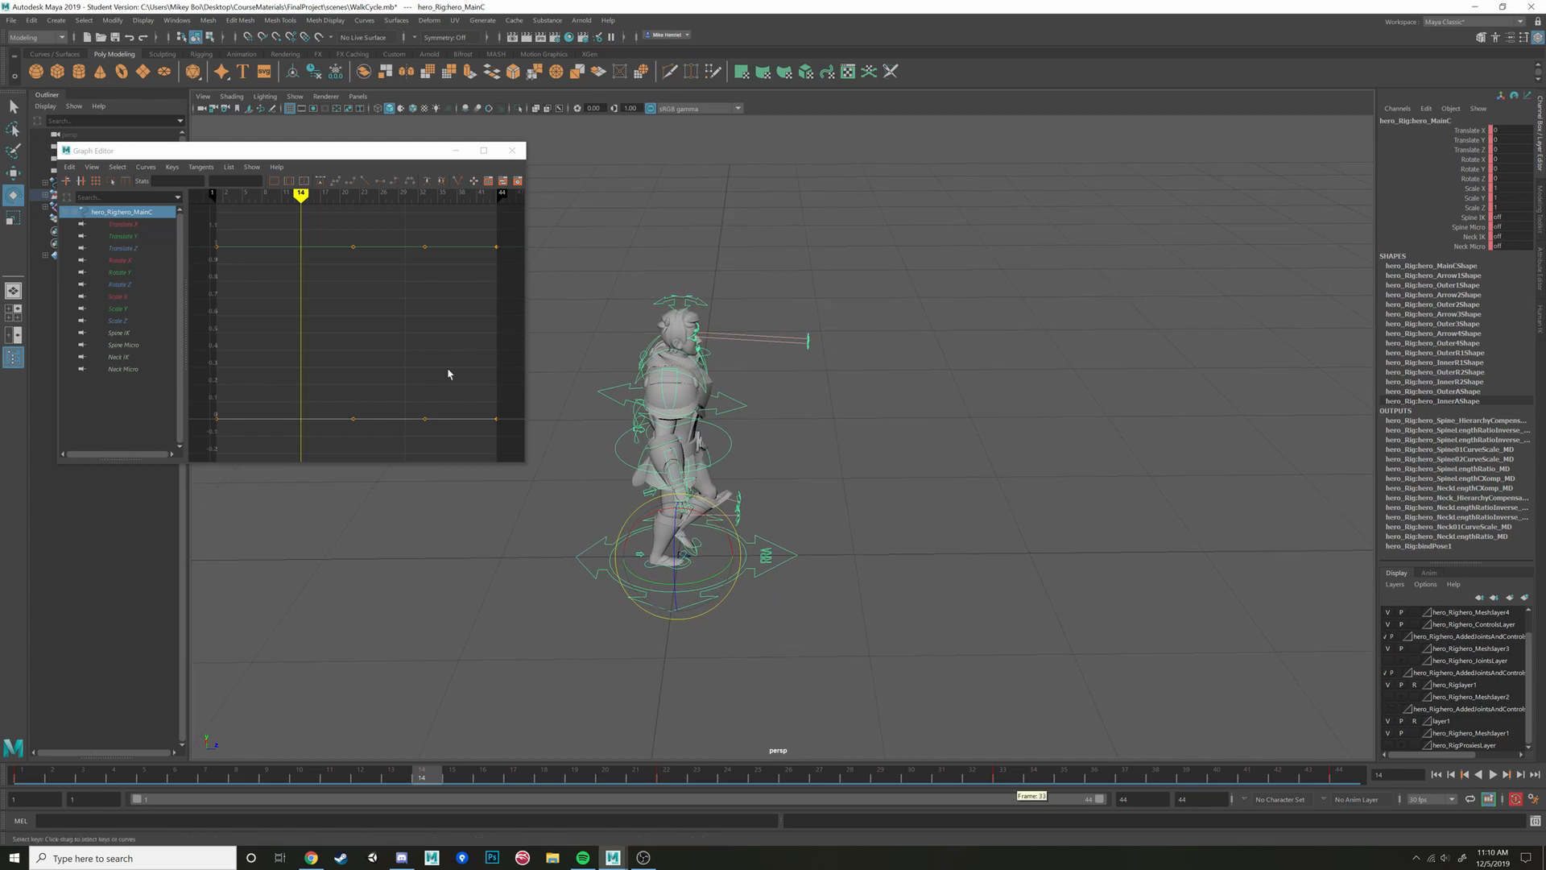
pyautogui.moveTo(583, 249); pyautogui.dragTo(841, 587)
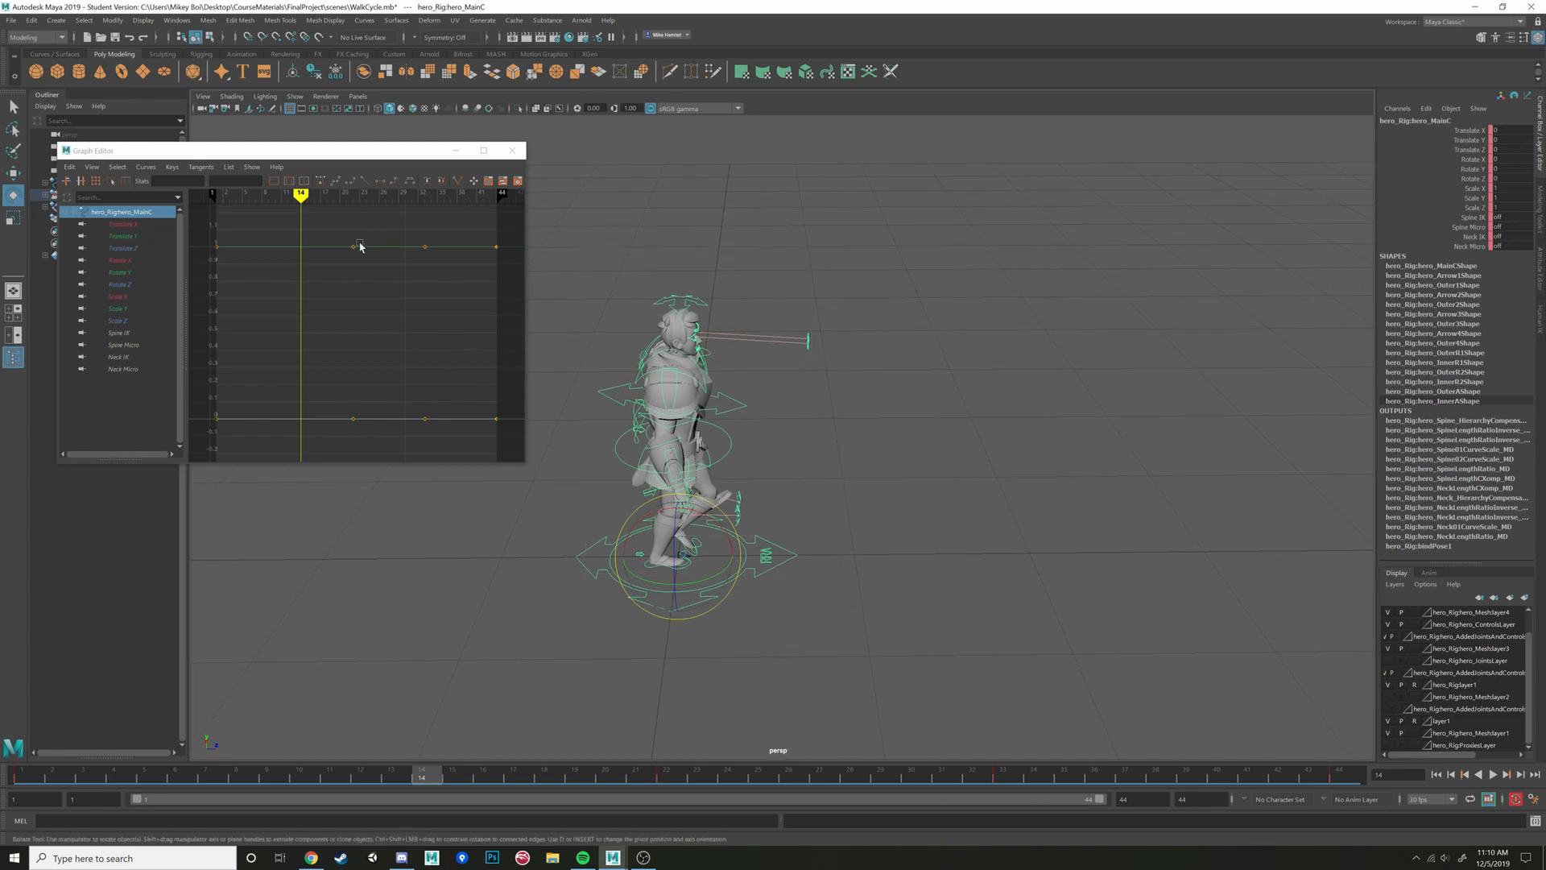
pyautogui.scroll(-6, 330, 326)
pyautogui.scroll(4, 384, 320)
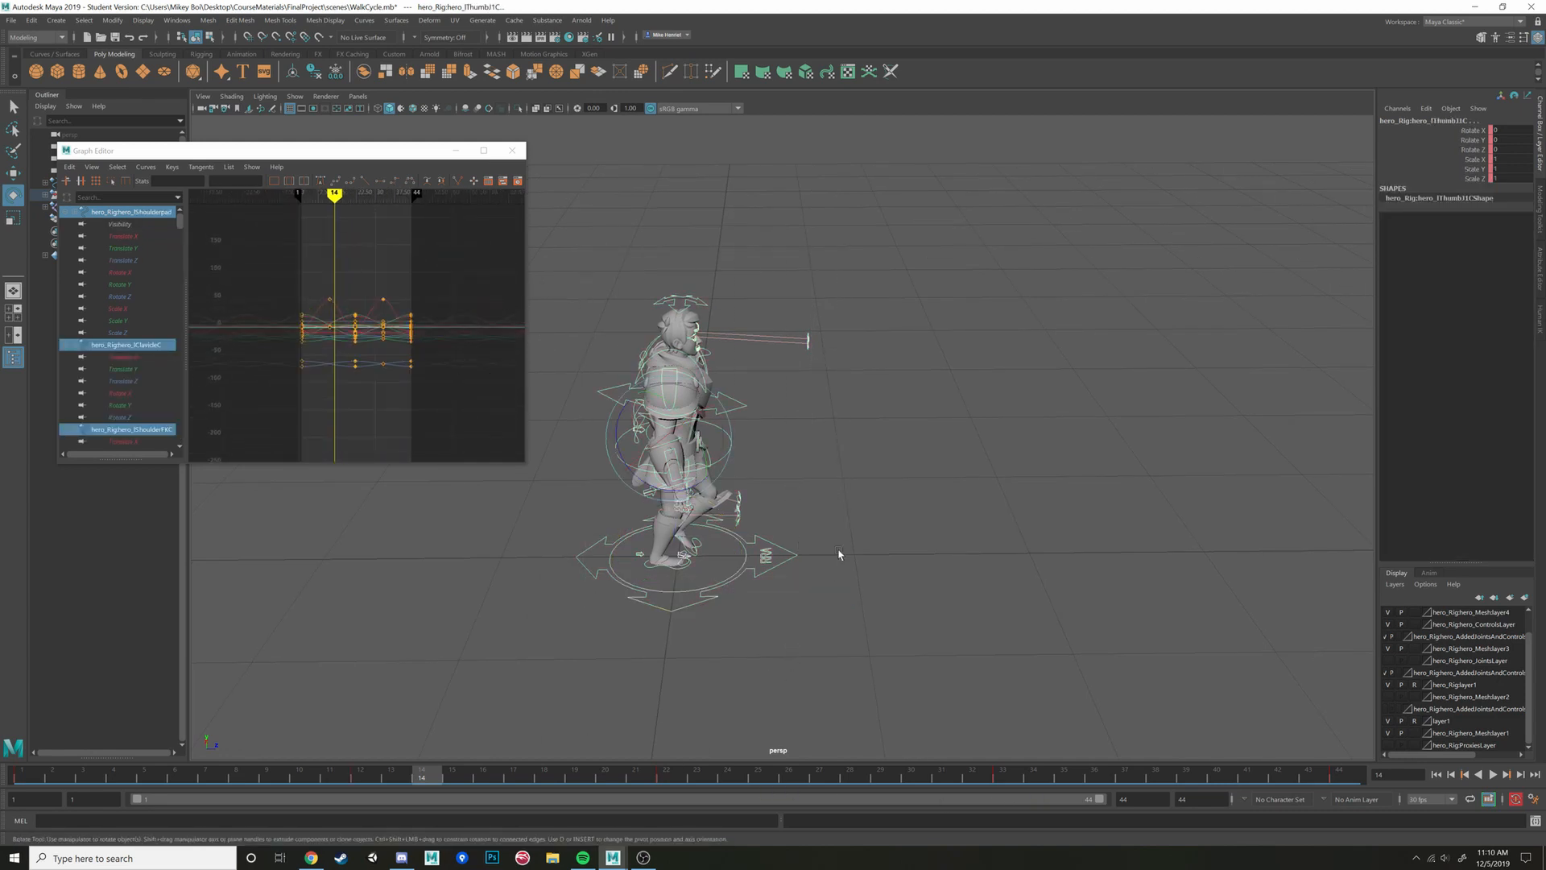
# Select the character's main control, extend the playback range to frame 88, and go to frame 1
pyautogui.click(792, 558)
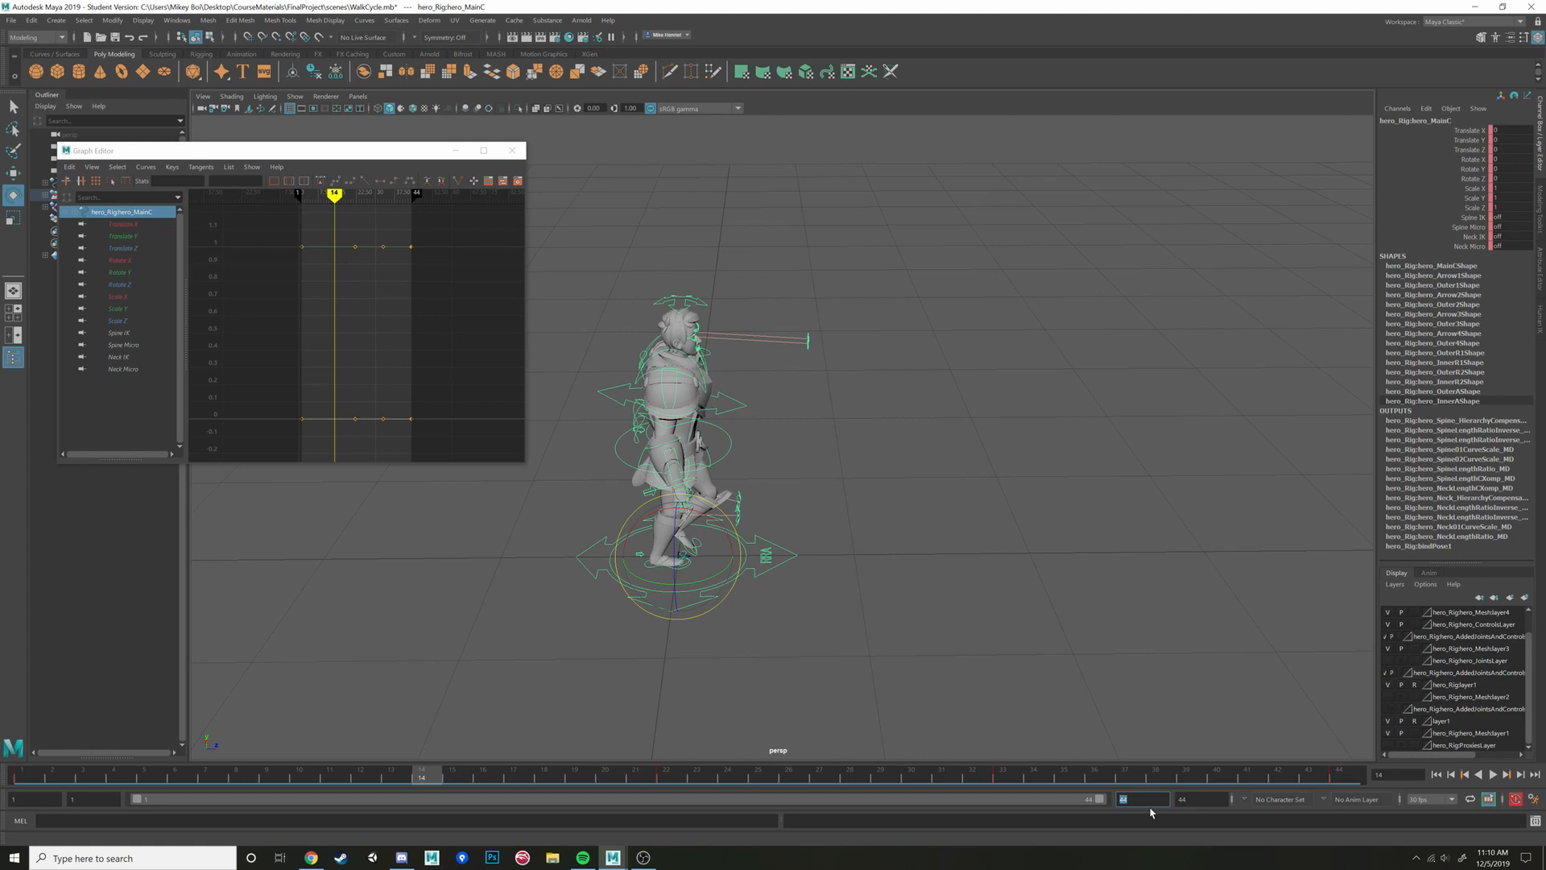
pyautogui.press('Return')
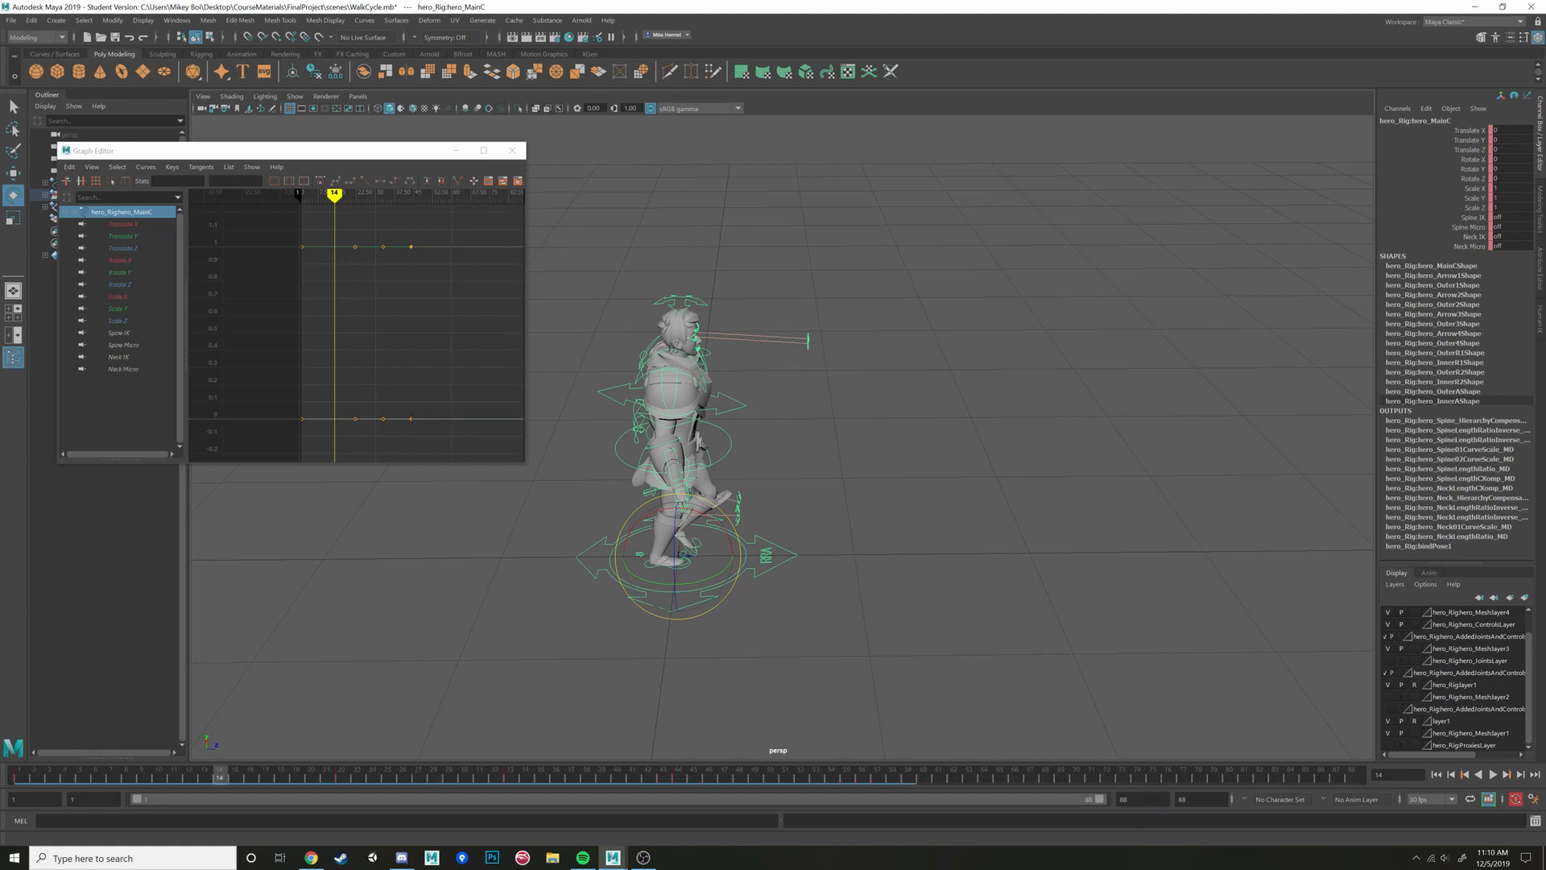
pyautogui.click(20, 778)
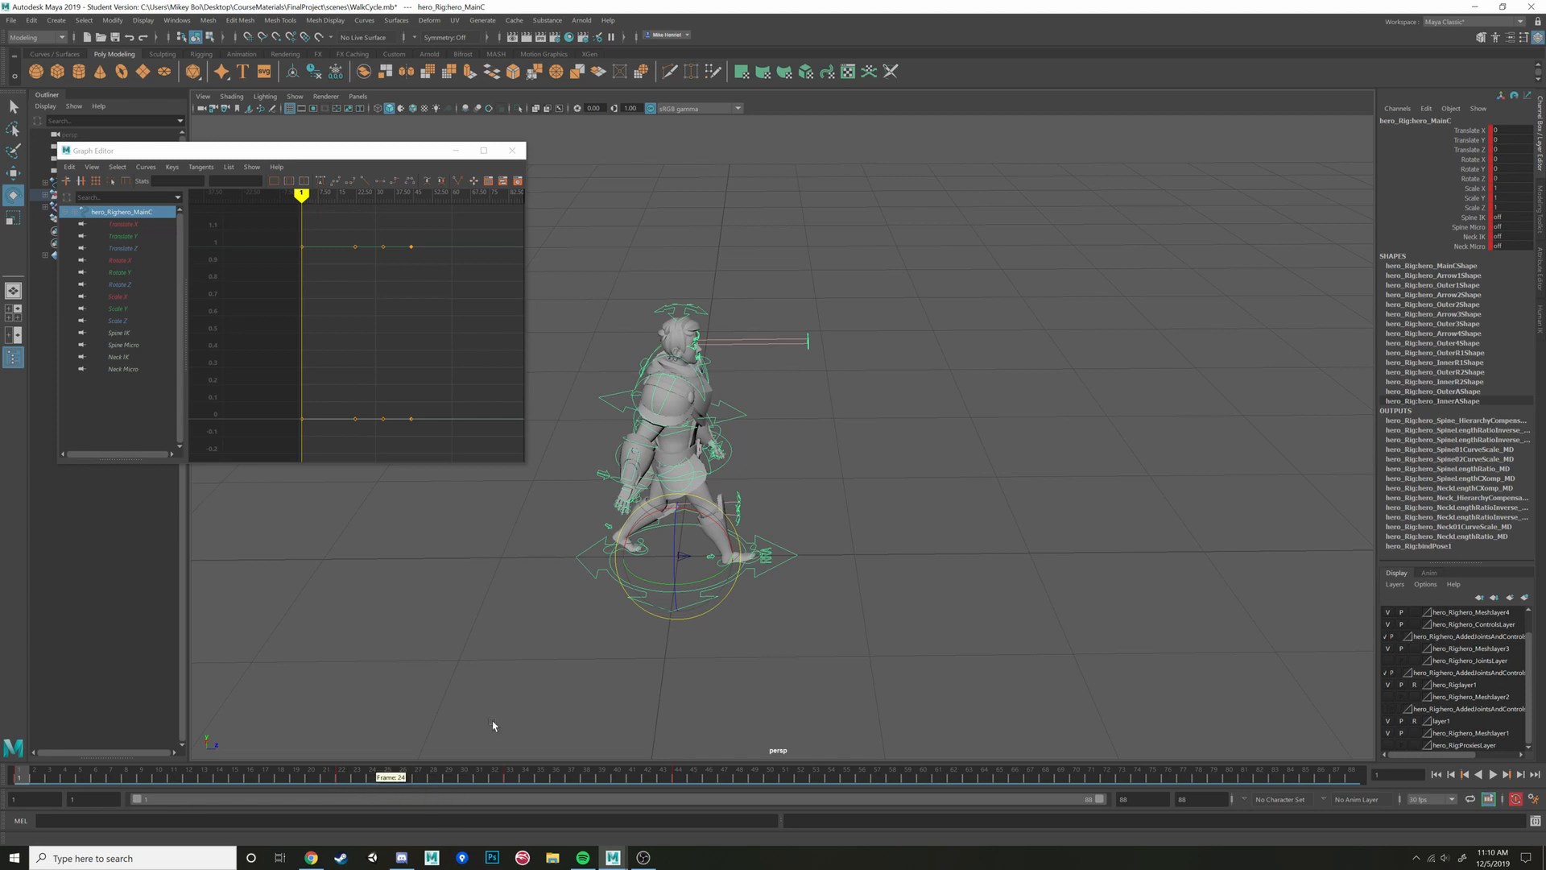
# Delete all of the main control's keys after frame 1 in the Graph Editor
pyautogui.click(798, 535)
pyautogui.click(792, 557)
pyautogui.click(808, 542)
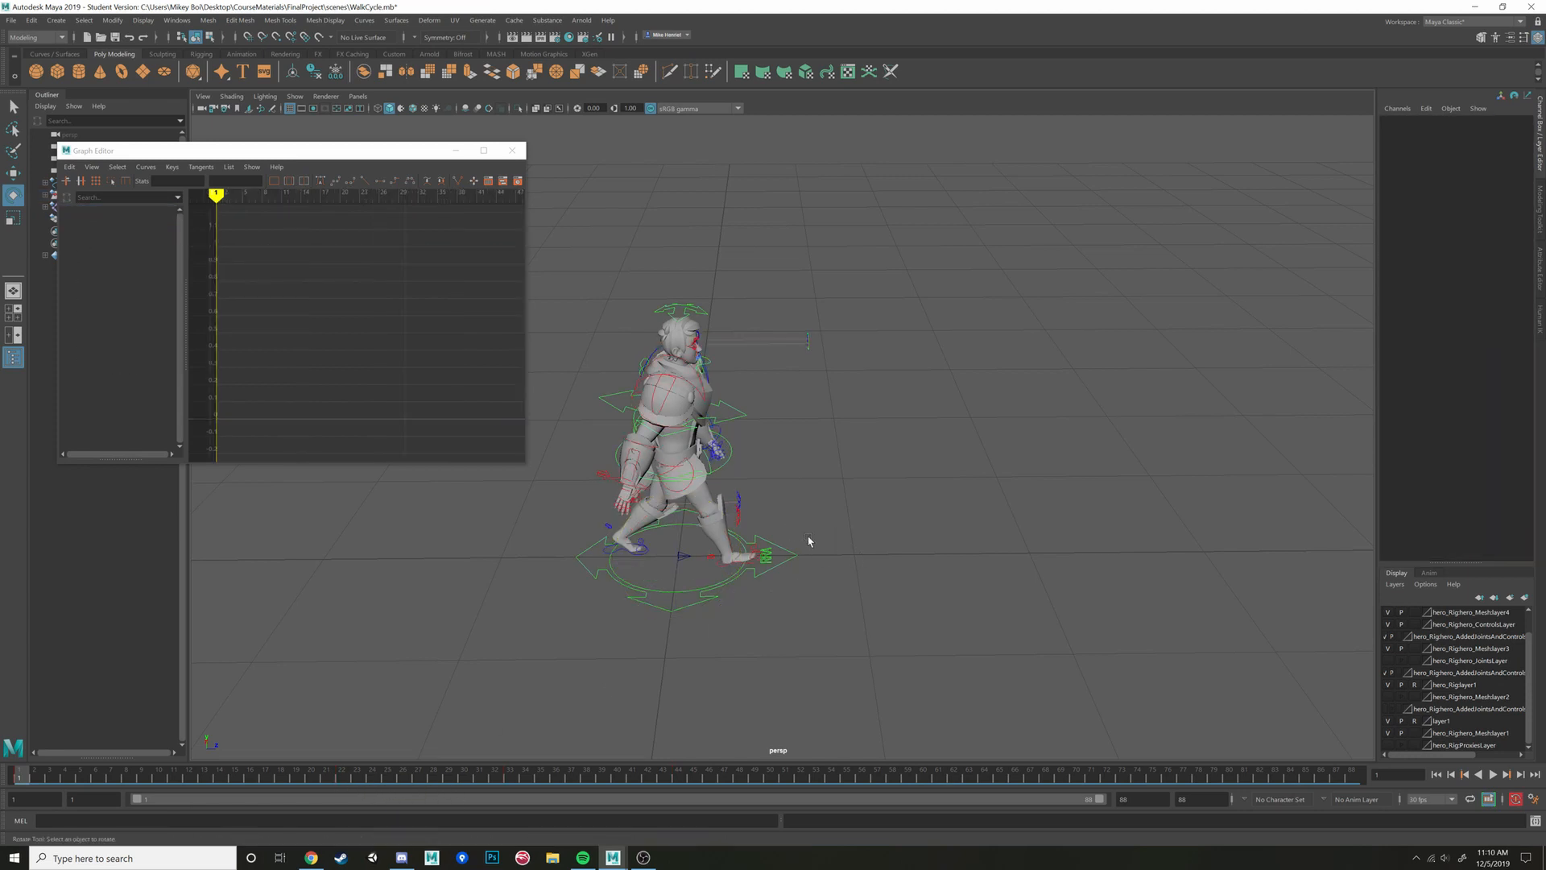
pyautogui.click(798, 560)
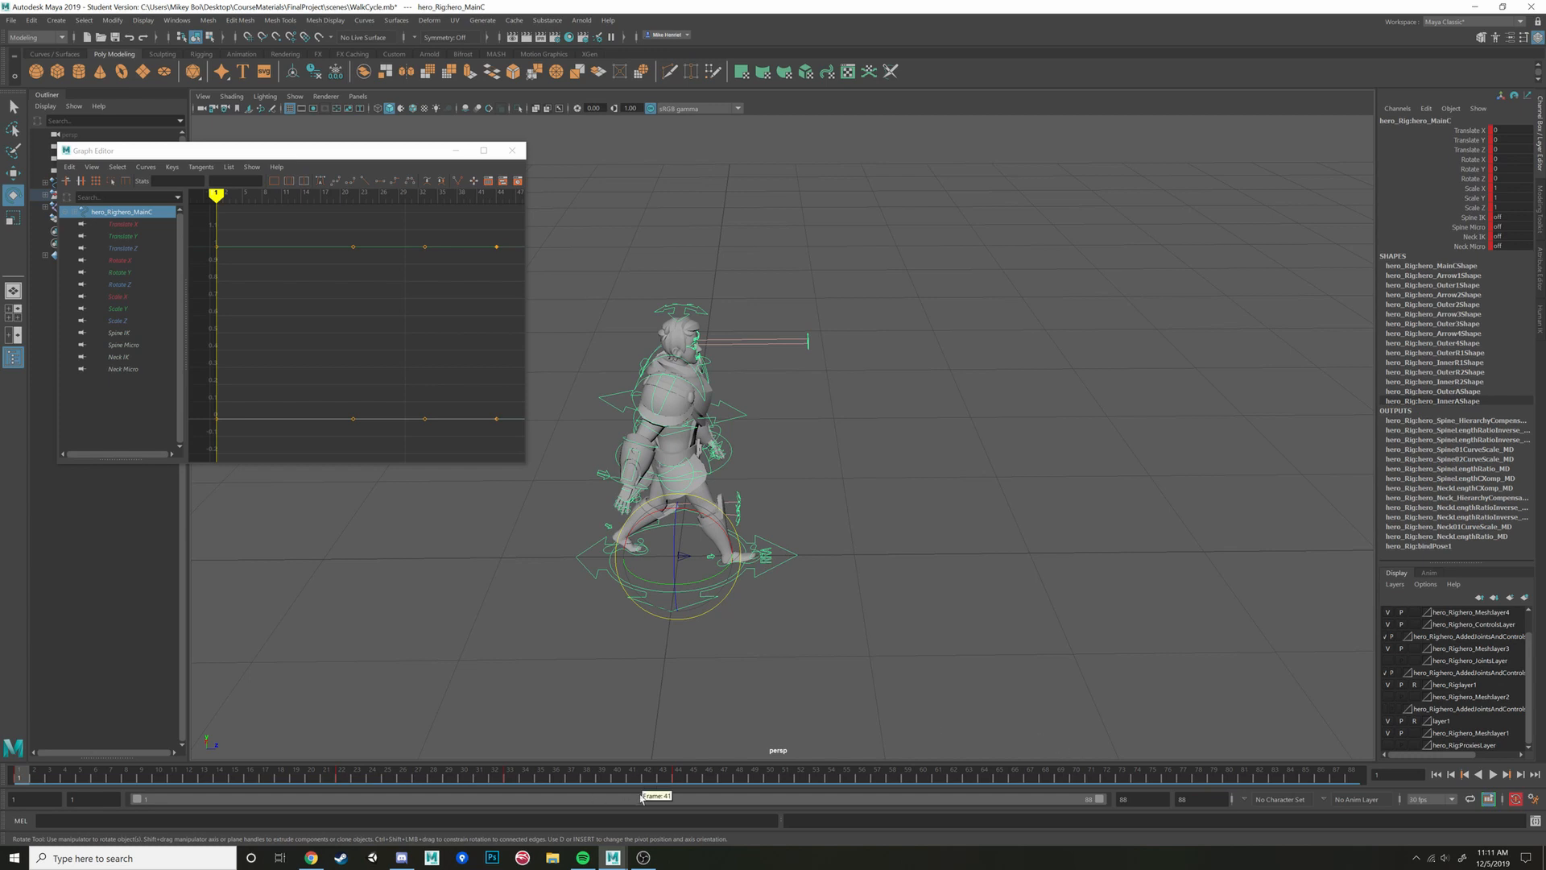
pyautogui.moveTo(281, 217); pyautogui.dragTo(511, 451)
pyautogui.press('Delete')
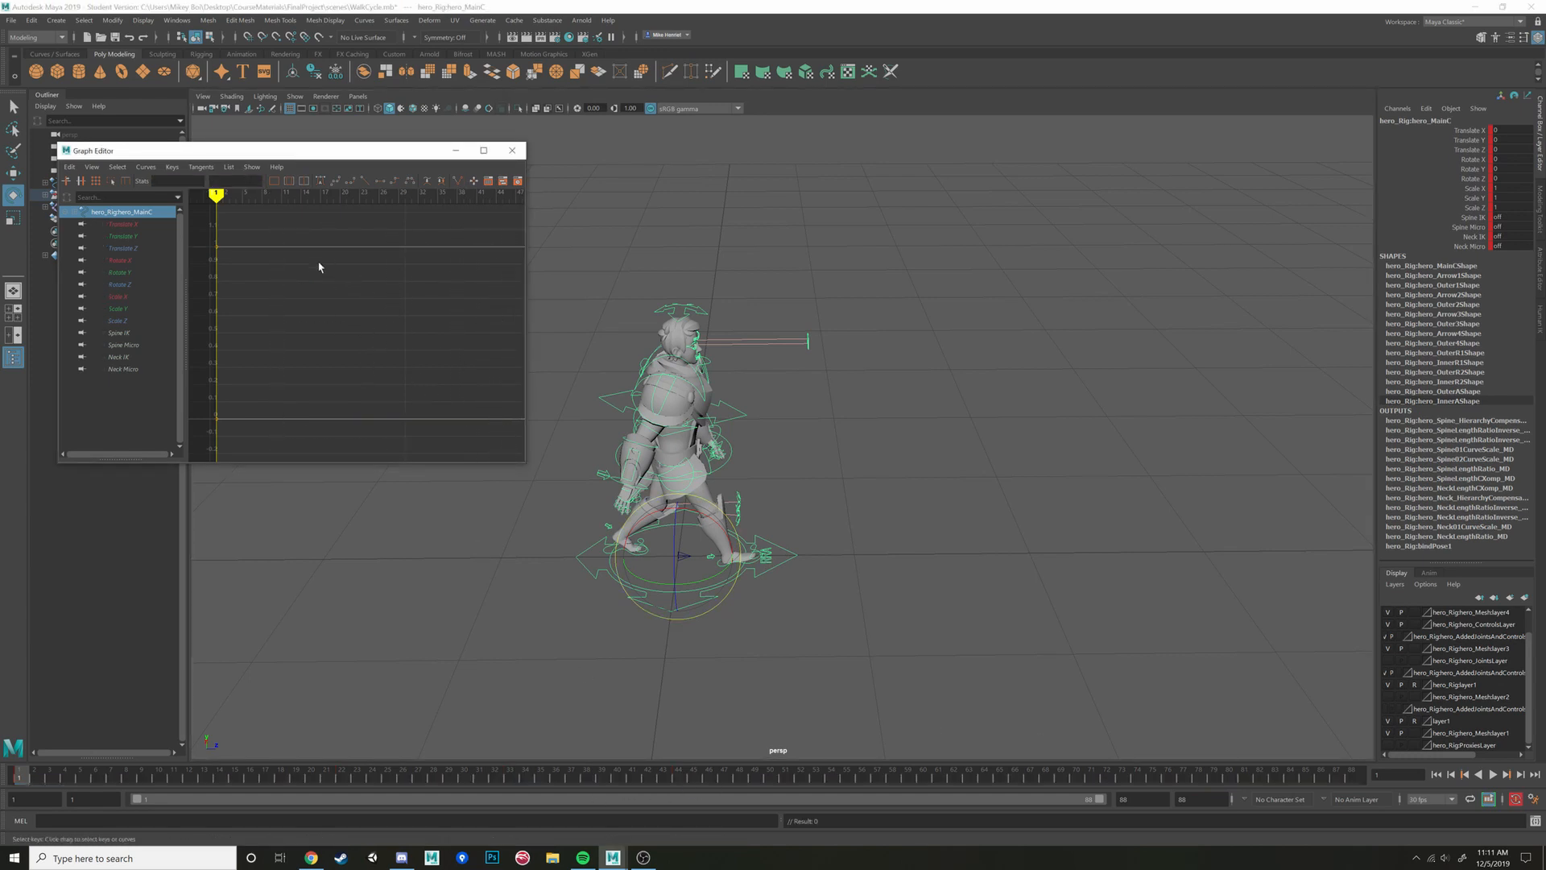
# Key the main control at frame 88 and raise its Translate Z key there to about 1.792
pyautogui.click(1354, 780)
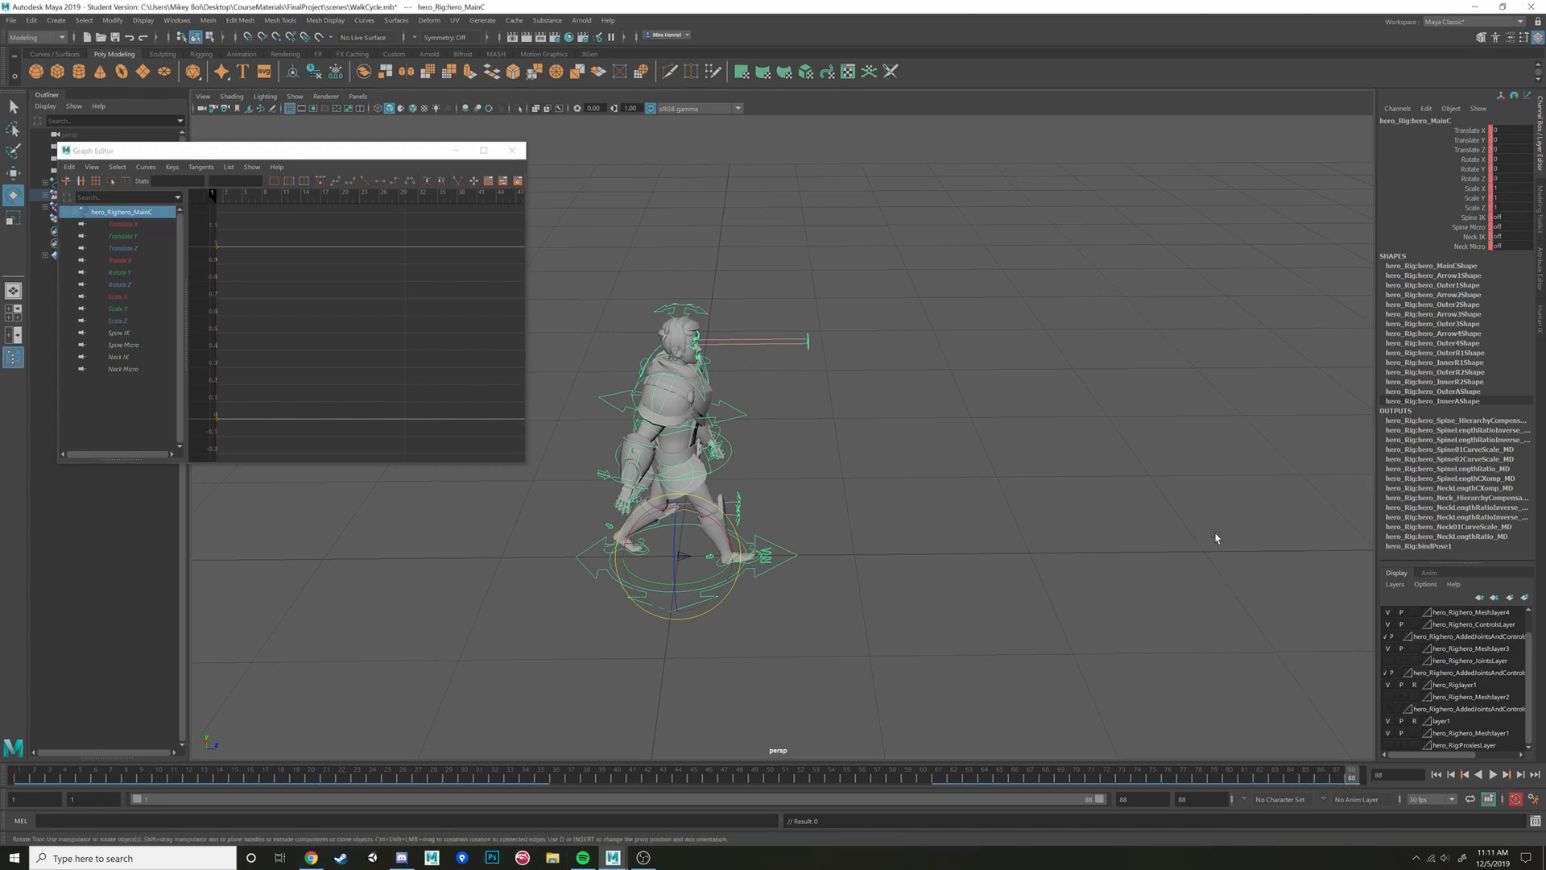
pyautogui.press('s')
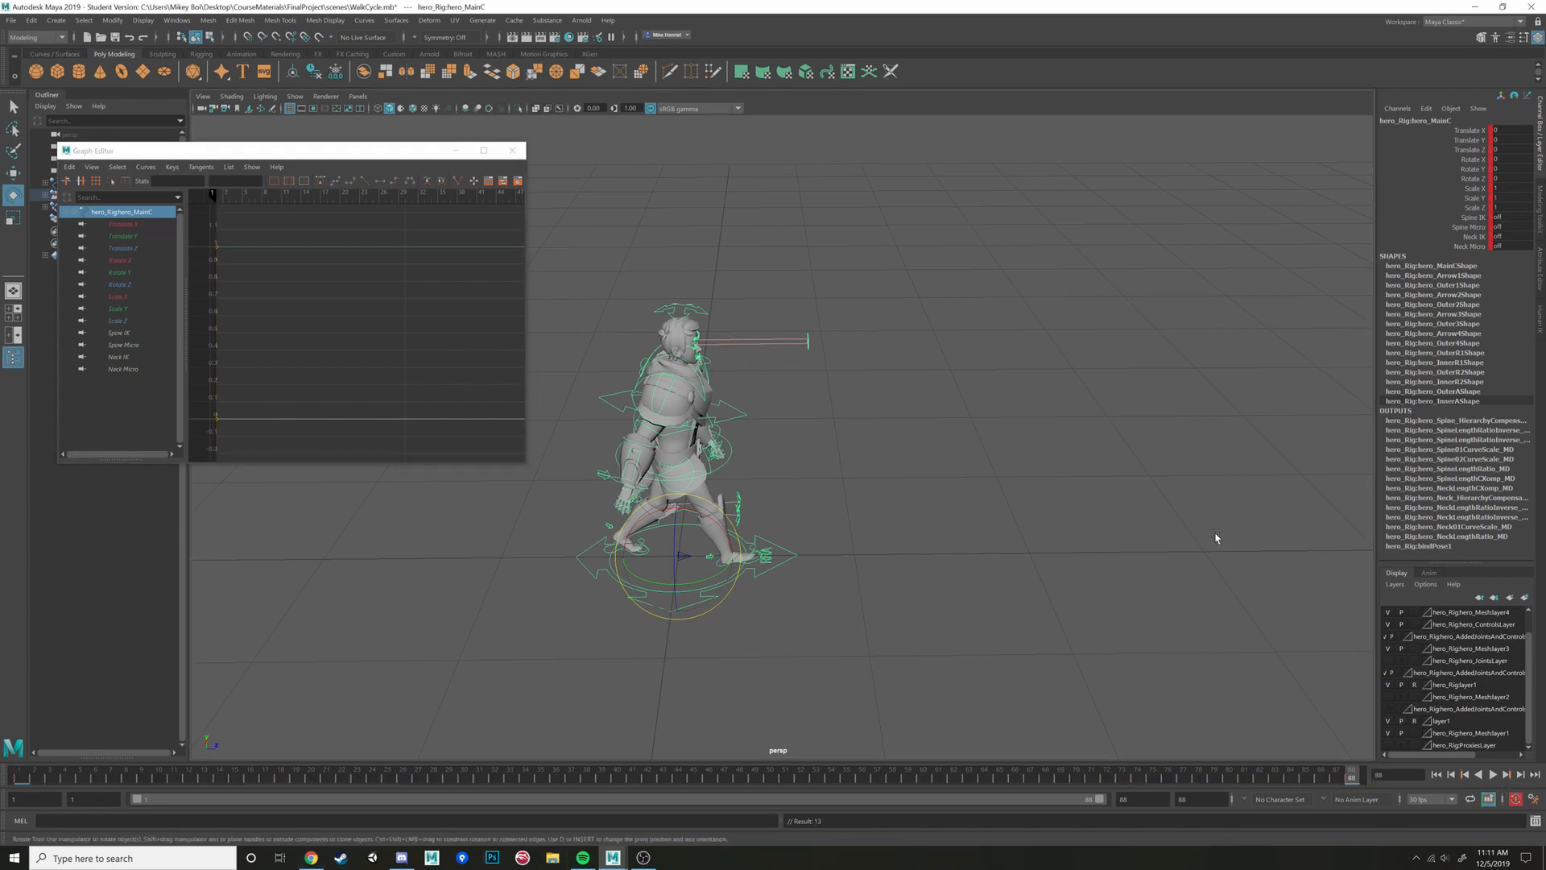
pyautogui.click(125, 249)
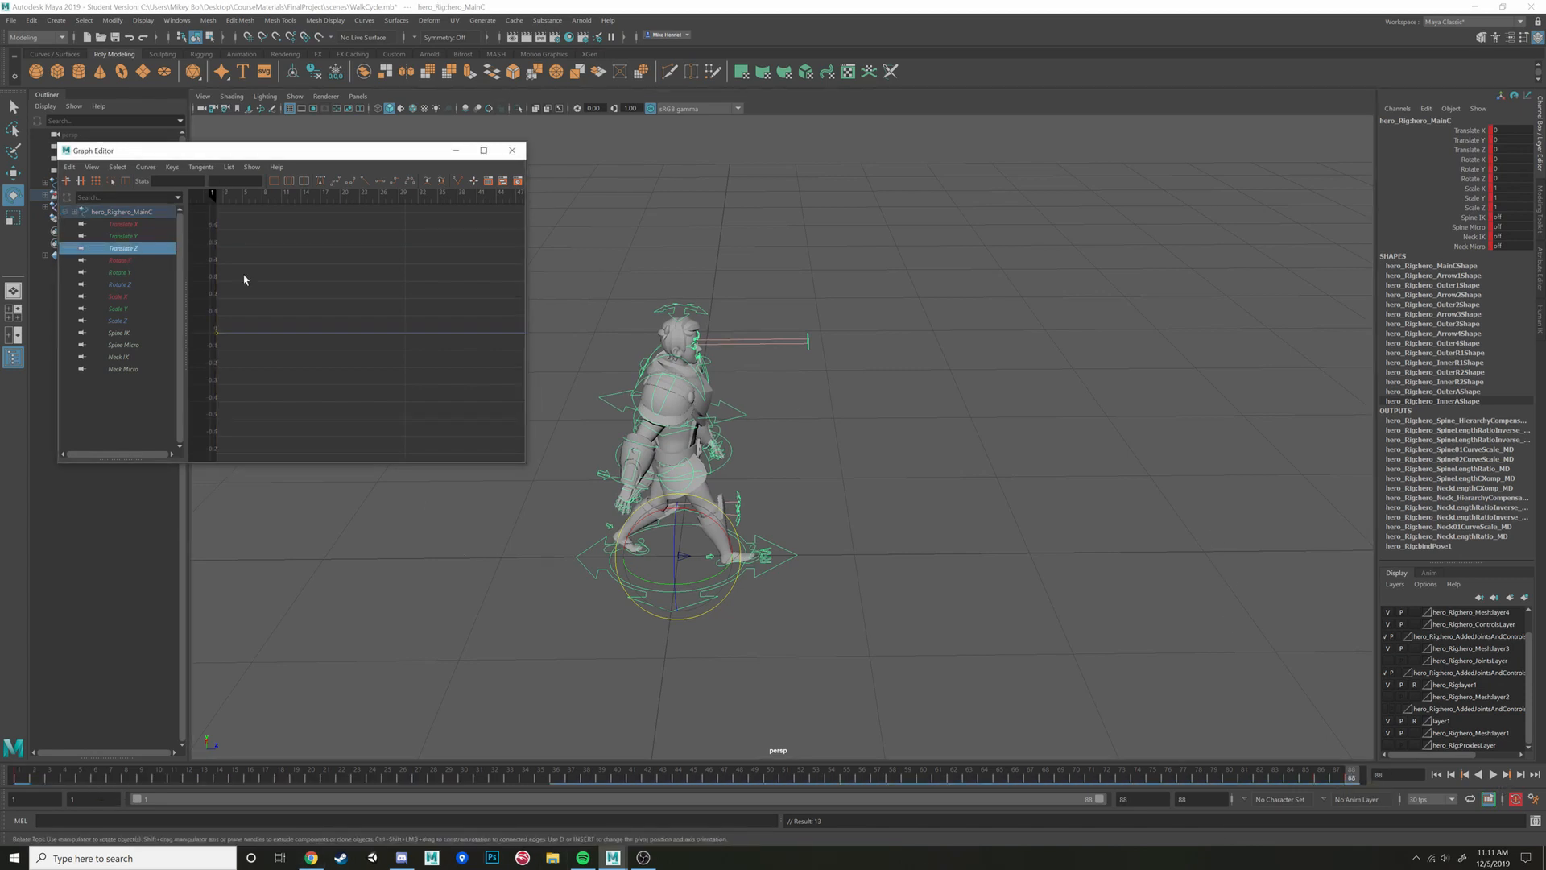
pyautogui.scroll(-5, 414, 331)
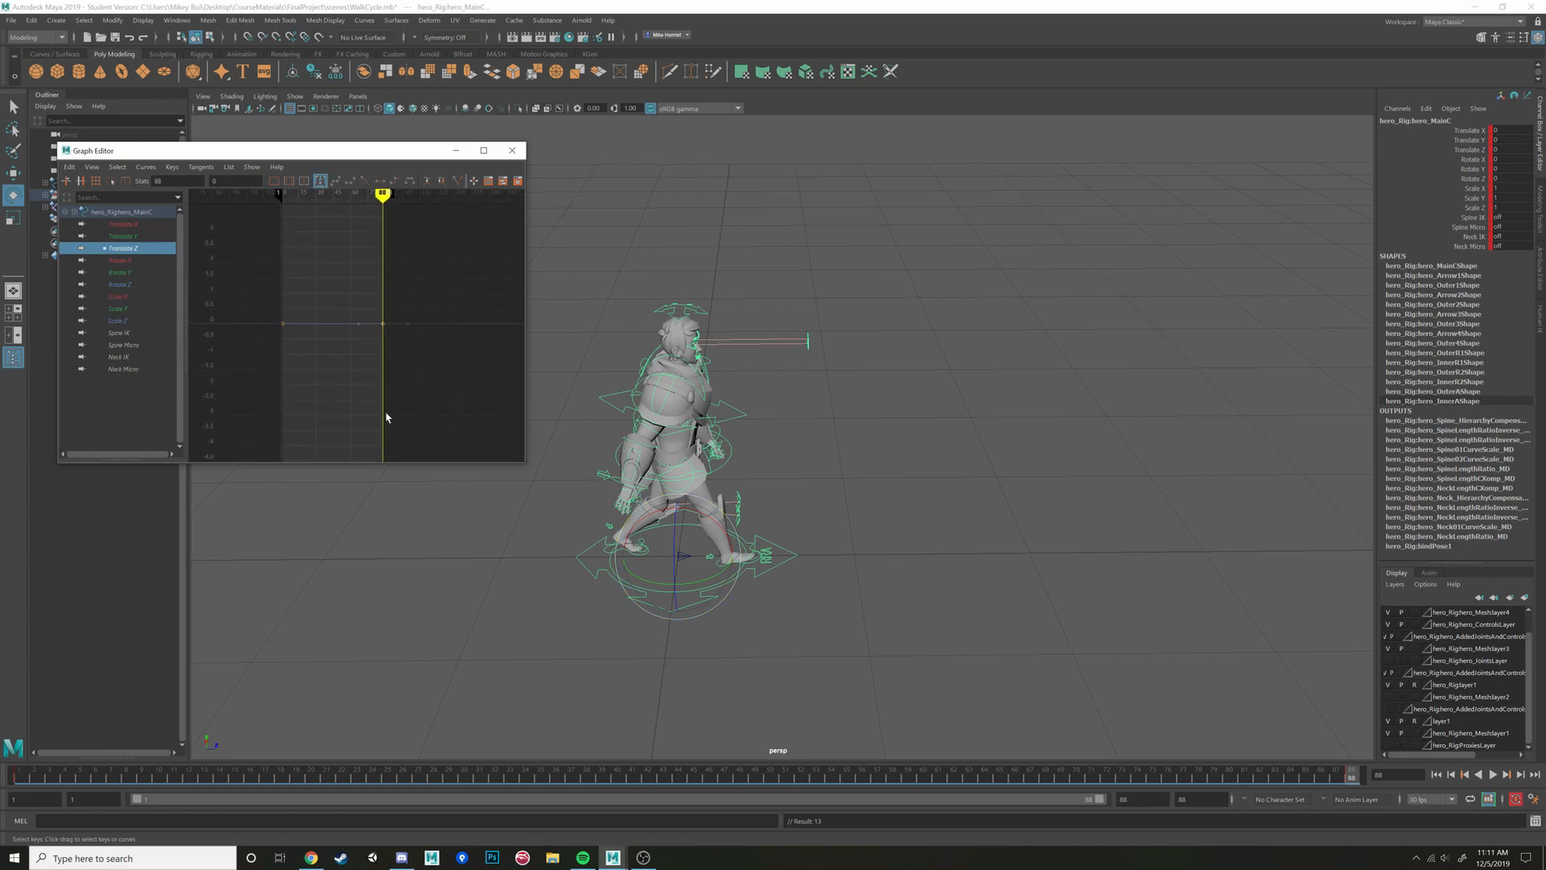
pyautogui.keyDown('alt'); pyautogui.moveTo(386, 412); pyautogui.dragTo(376, 362, button='middle'); pyautogui.keyUp('alt')
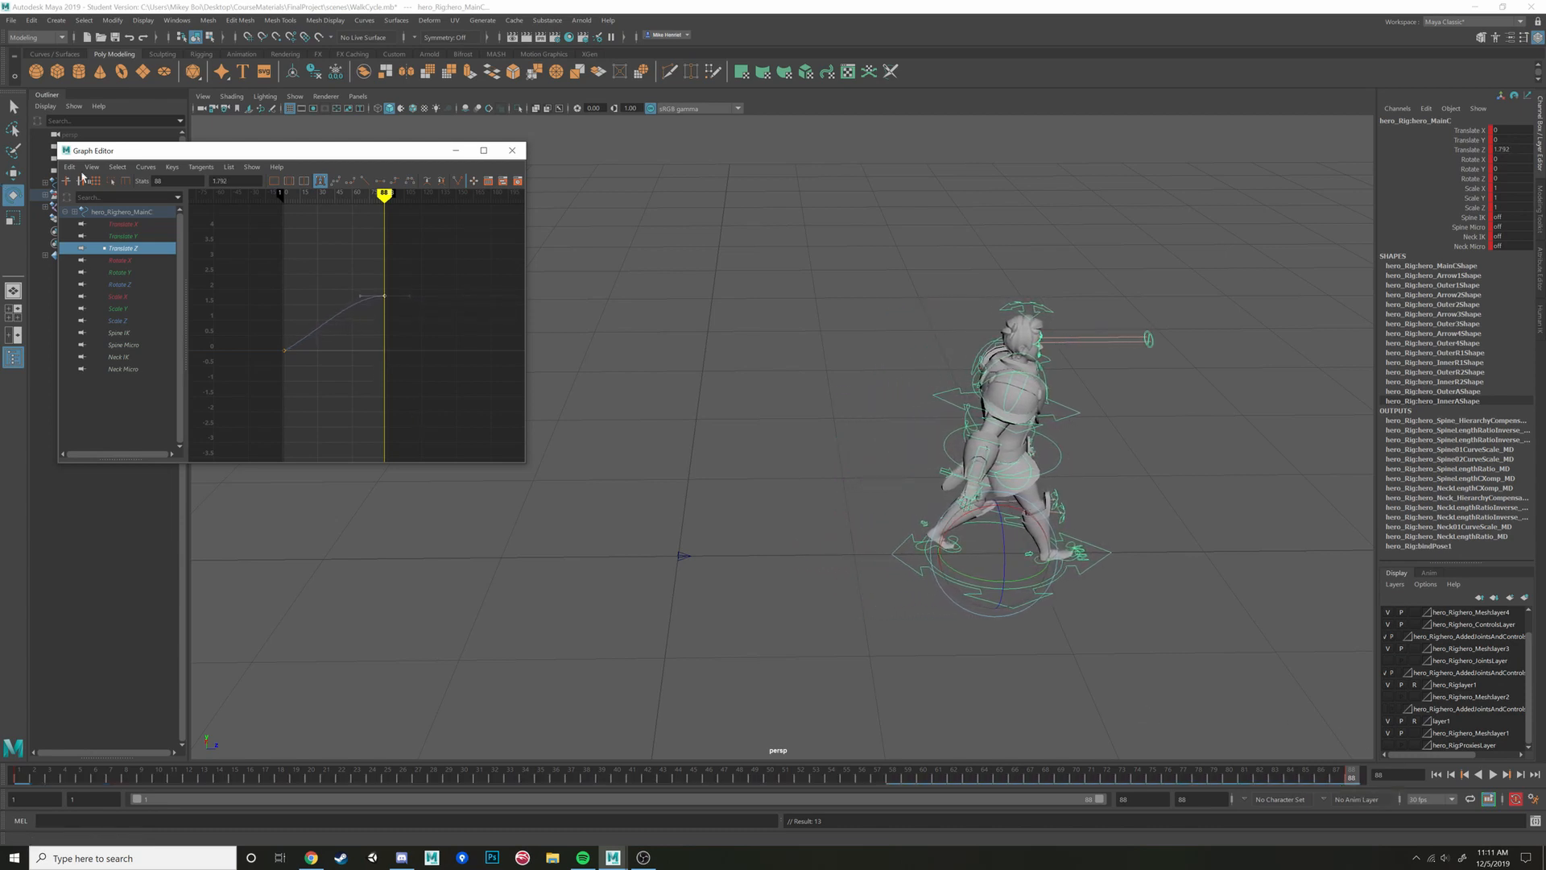
# Make the main control's Translate Z curve linear between frames 1 and 88, comparing it with auto tangents
pyautogui.click(361, 182)
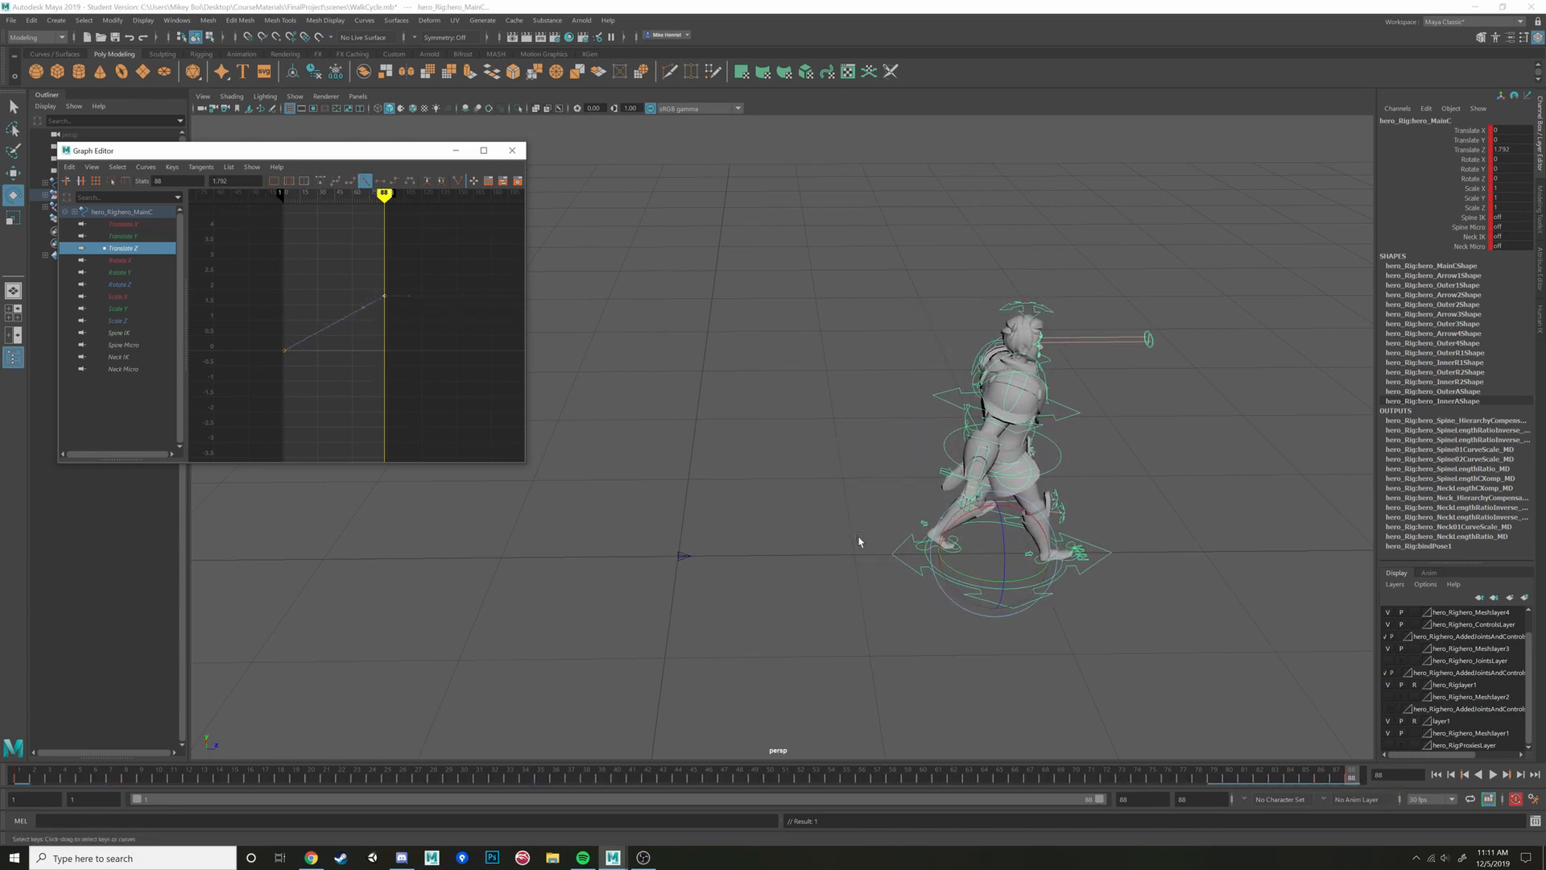
pyautogui.moveTo(1337, 777); pyautogui.dragTo(3, 683)
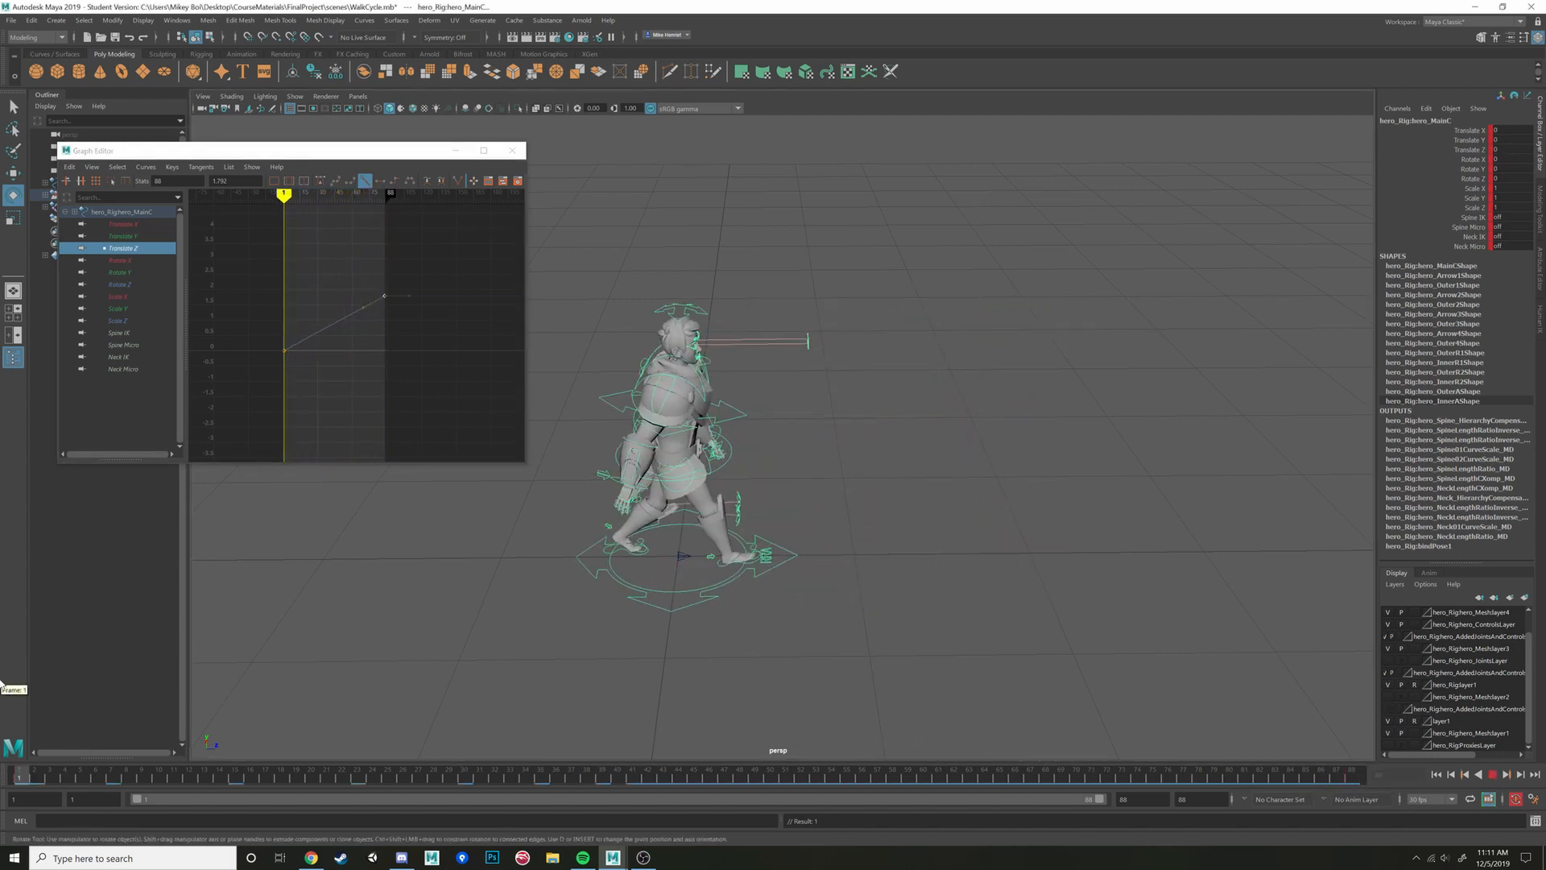
pyautogui.moveTo(253, 229); pyautogui.dragTo(474, 459)
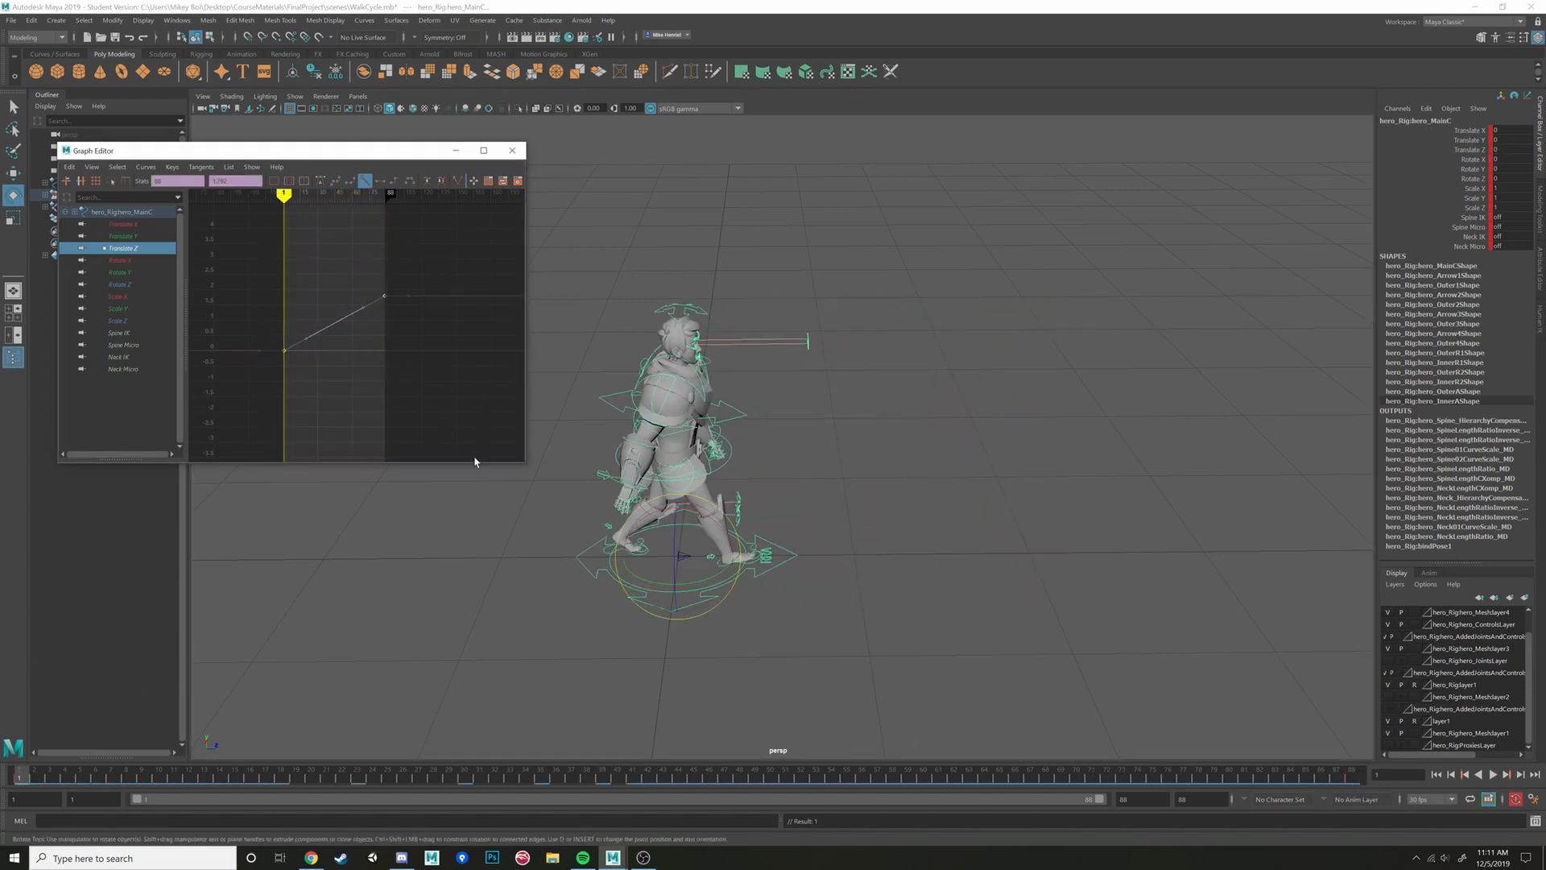
pyautogui.click(321, 181)
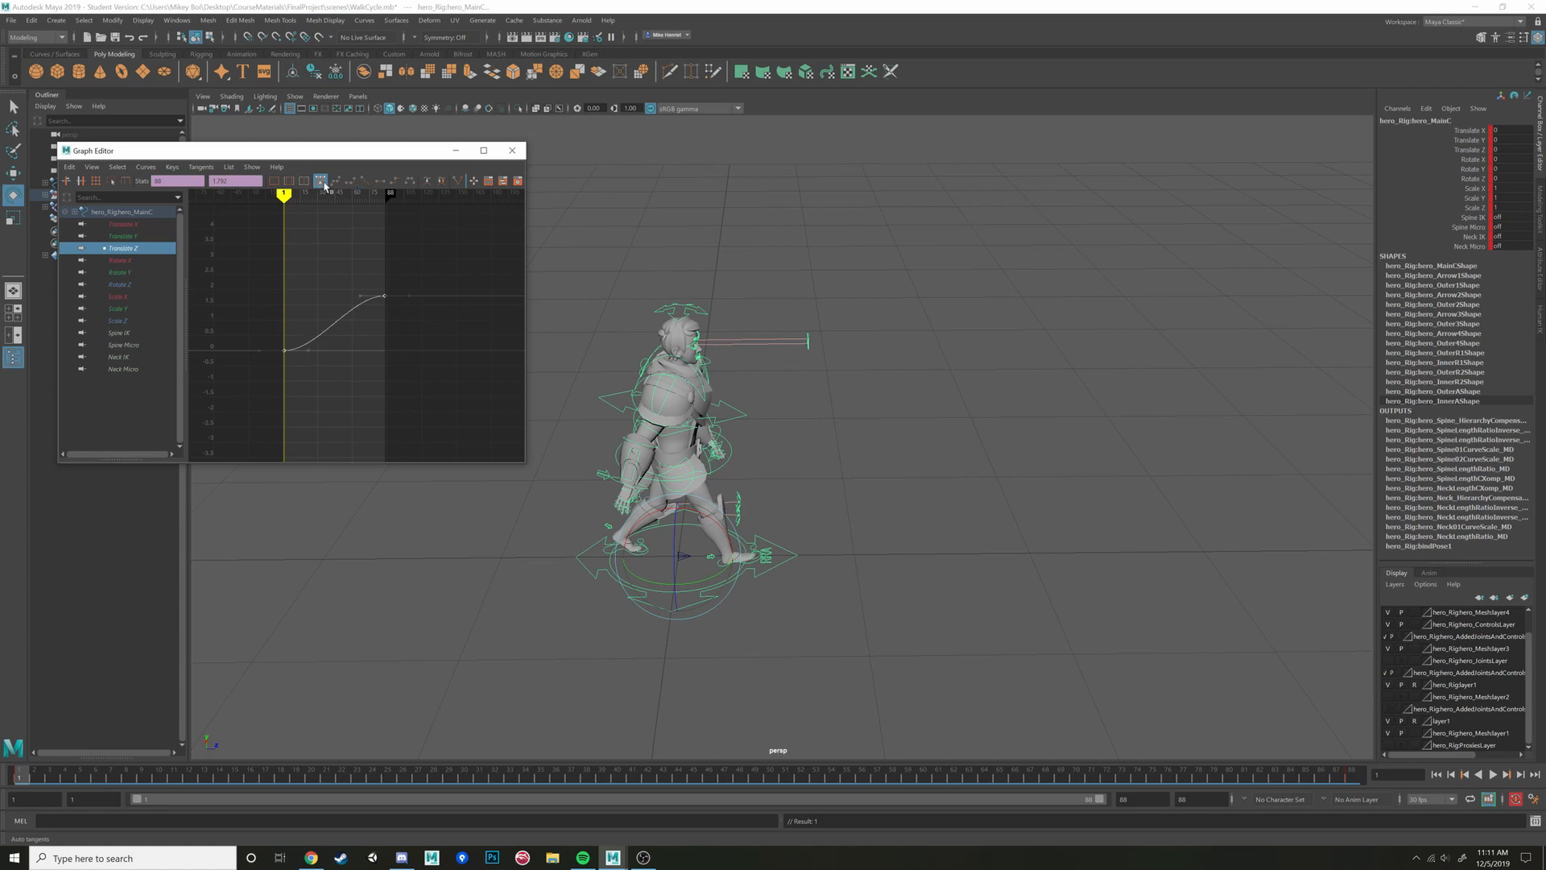
pyautogui.click(365, 183)
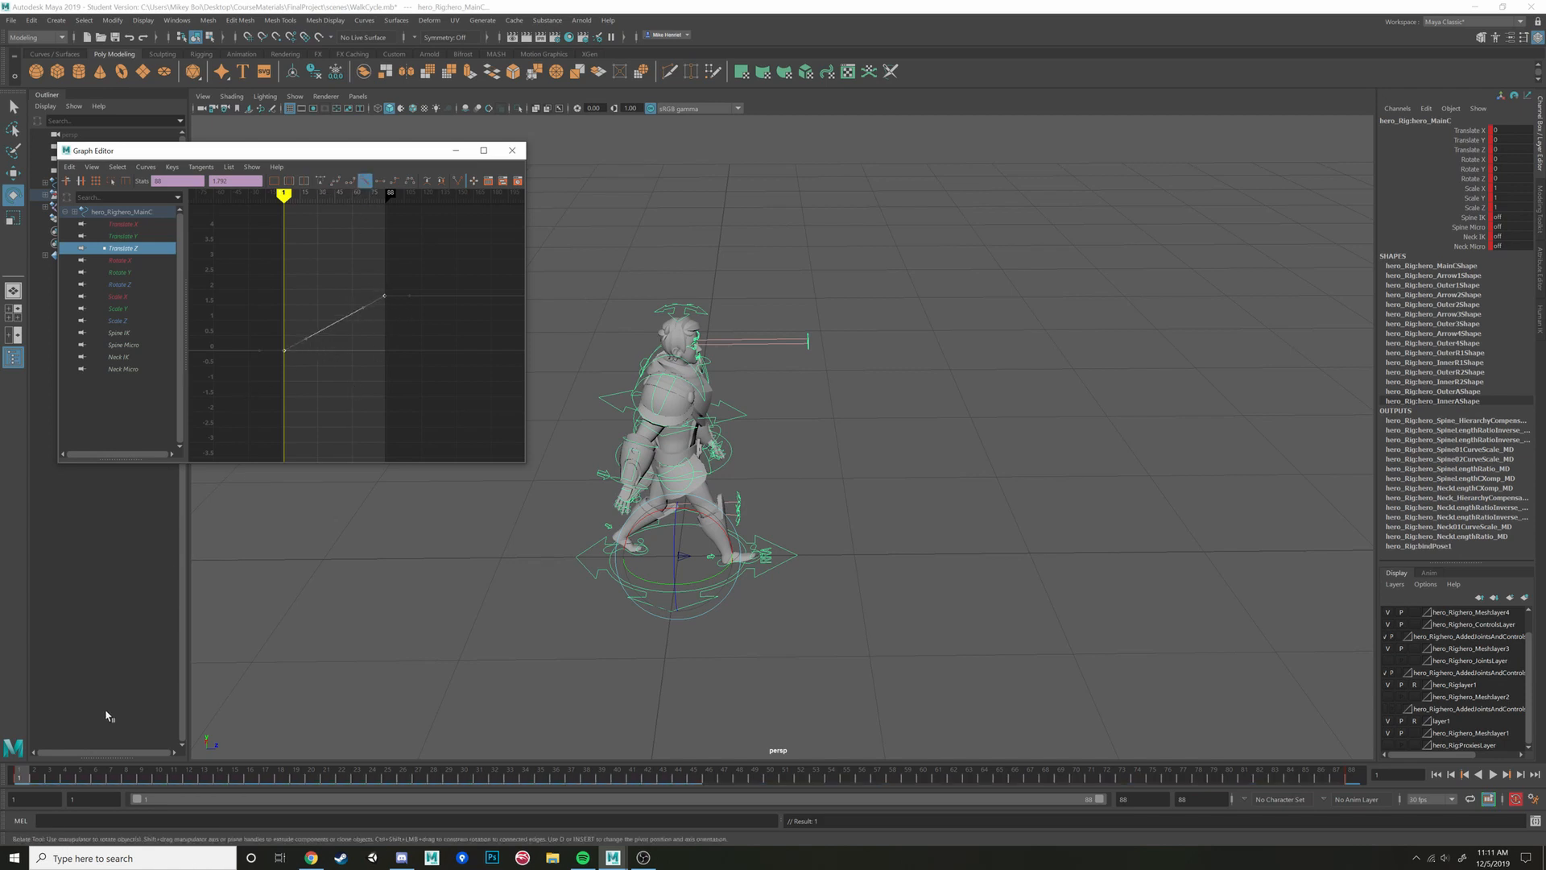
# Play back the forward walk from frame 1 to check the foot sliding, and stop it
pyautogui.hotkey('alt', 'v')
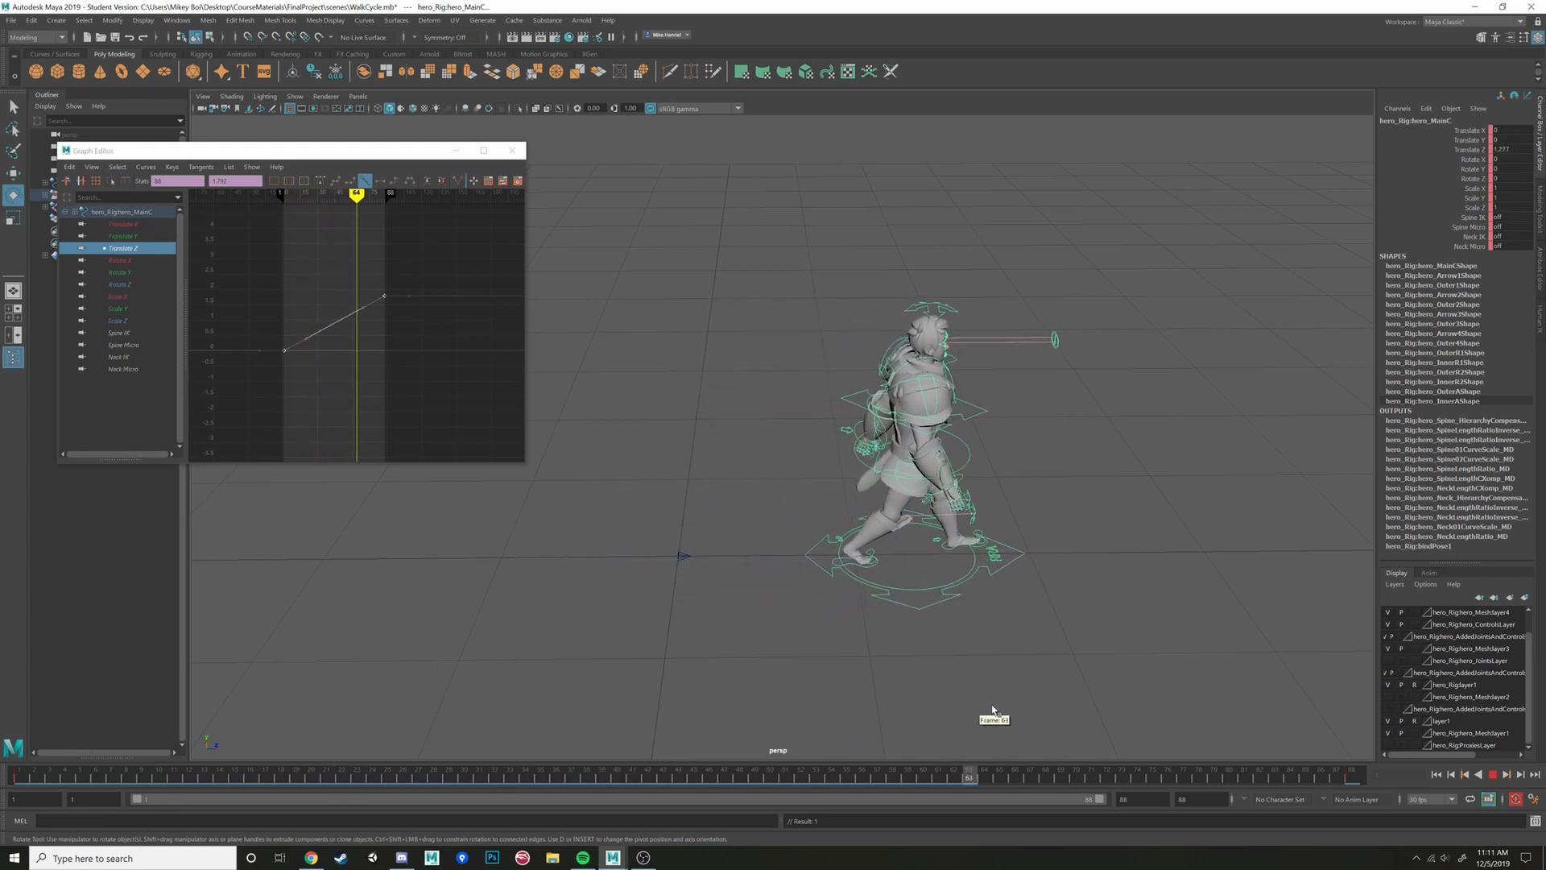
pyautogui.moveTo(1347, 694); pyautogui.dragTo(19, 689)
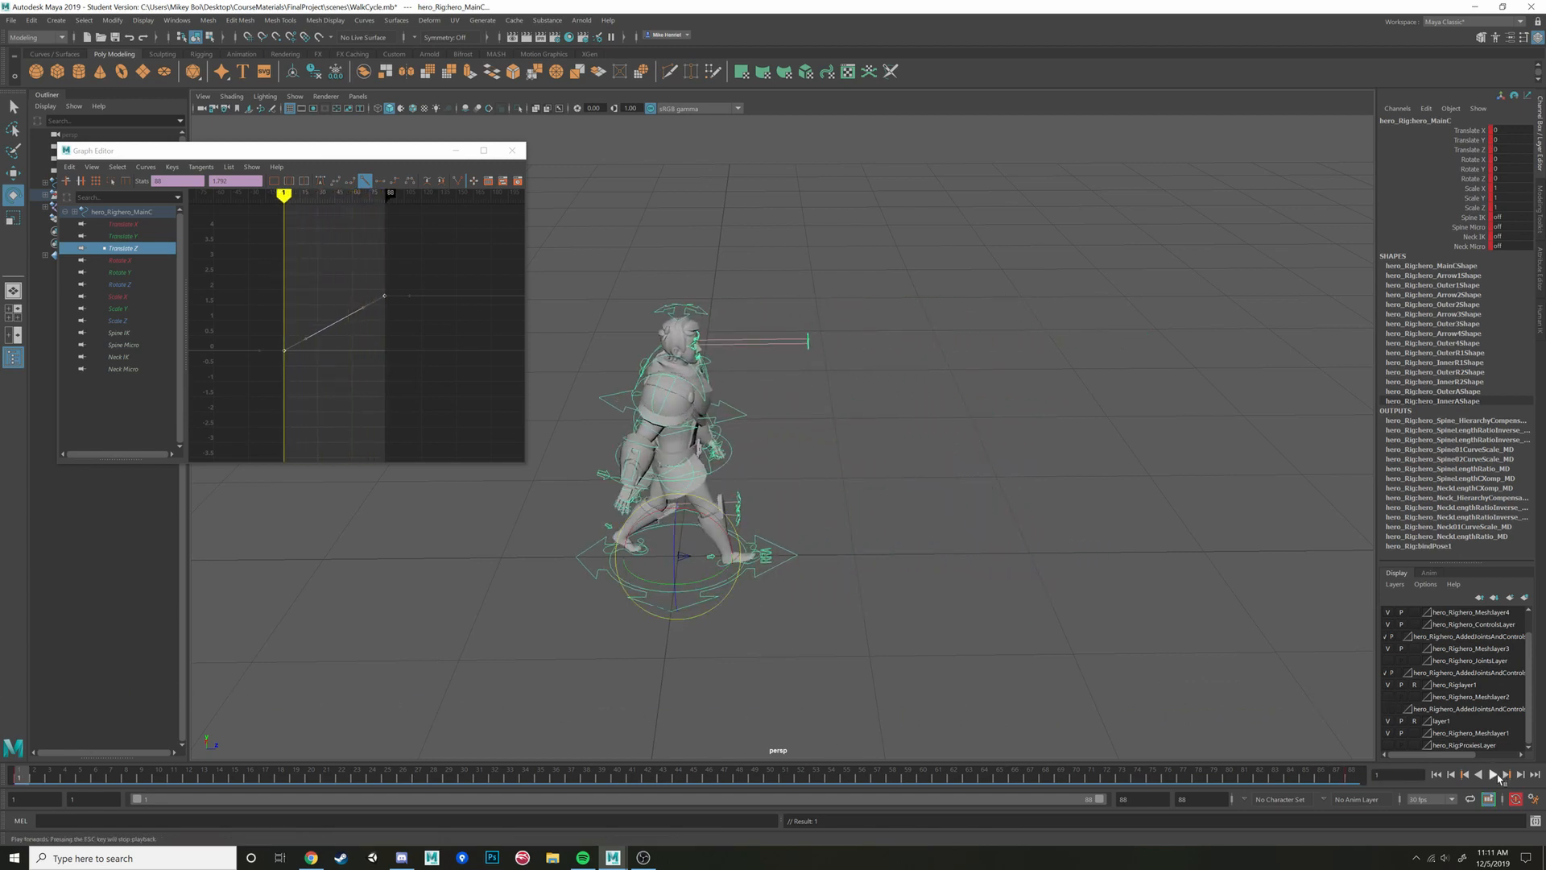
pyautogui.click(1492, 774)
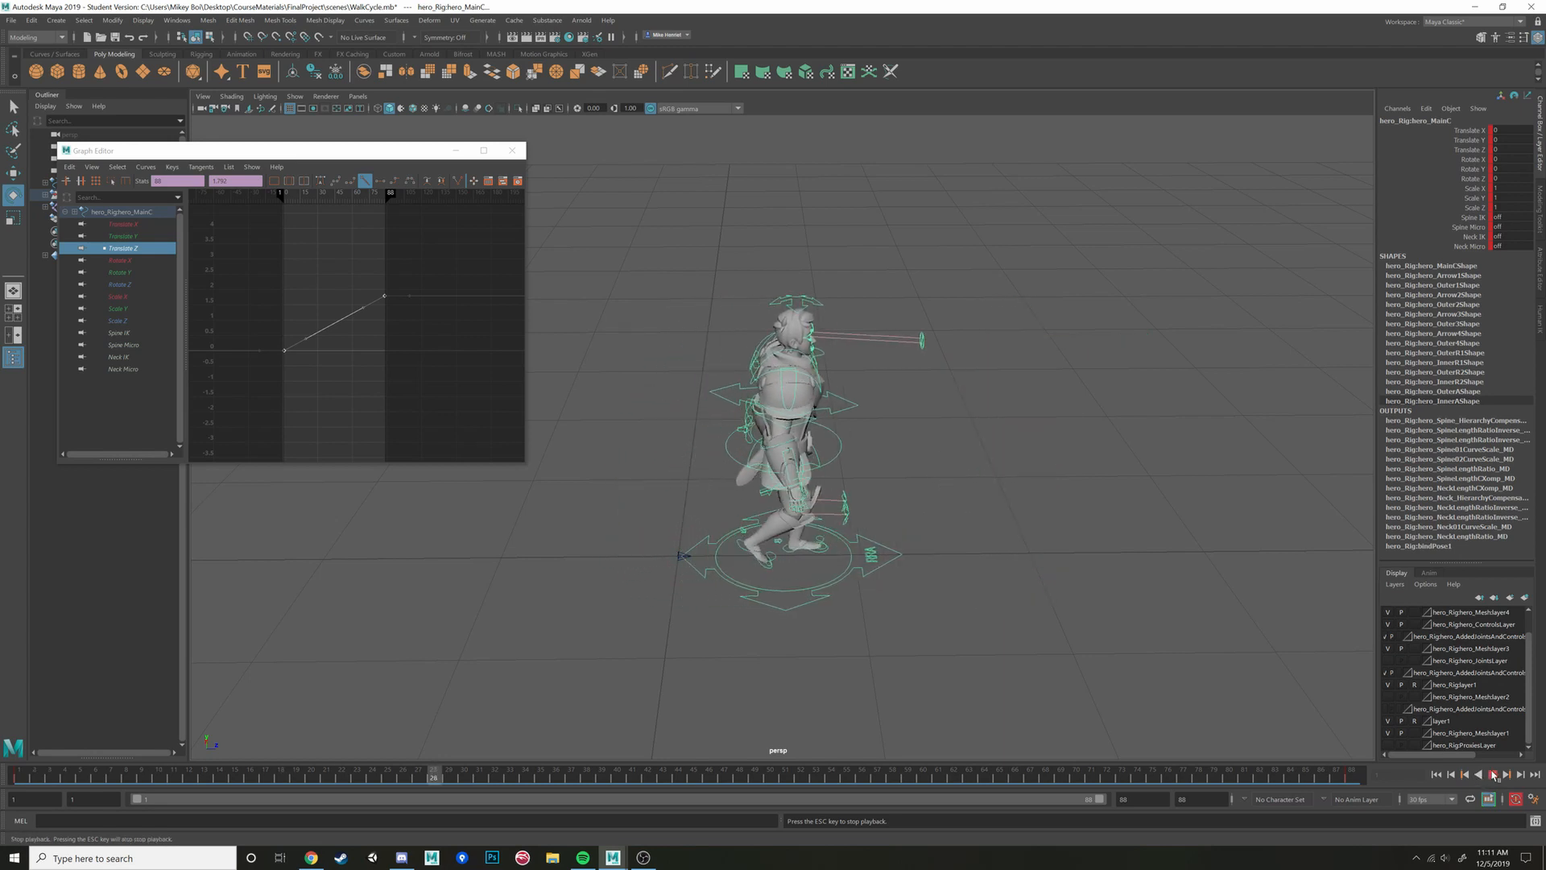
pyautogui.press('Escape')
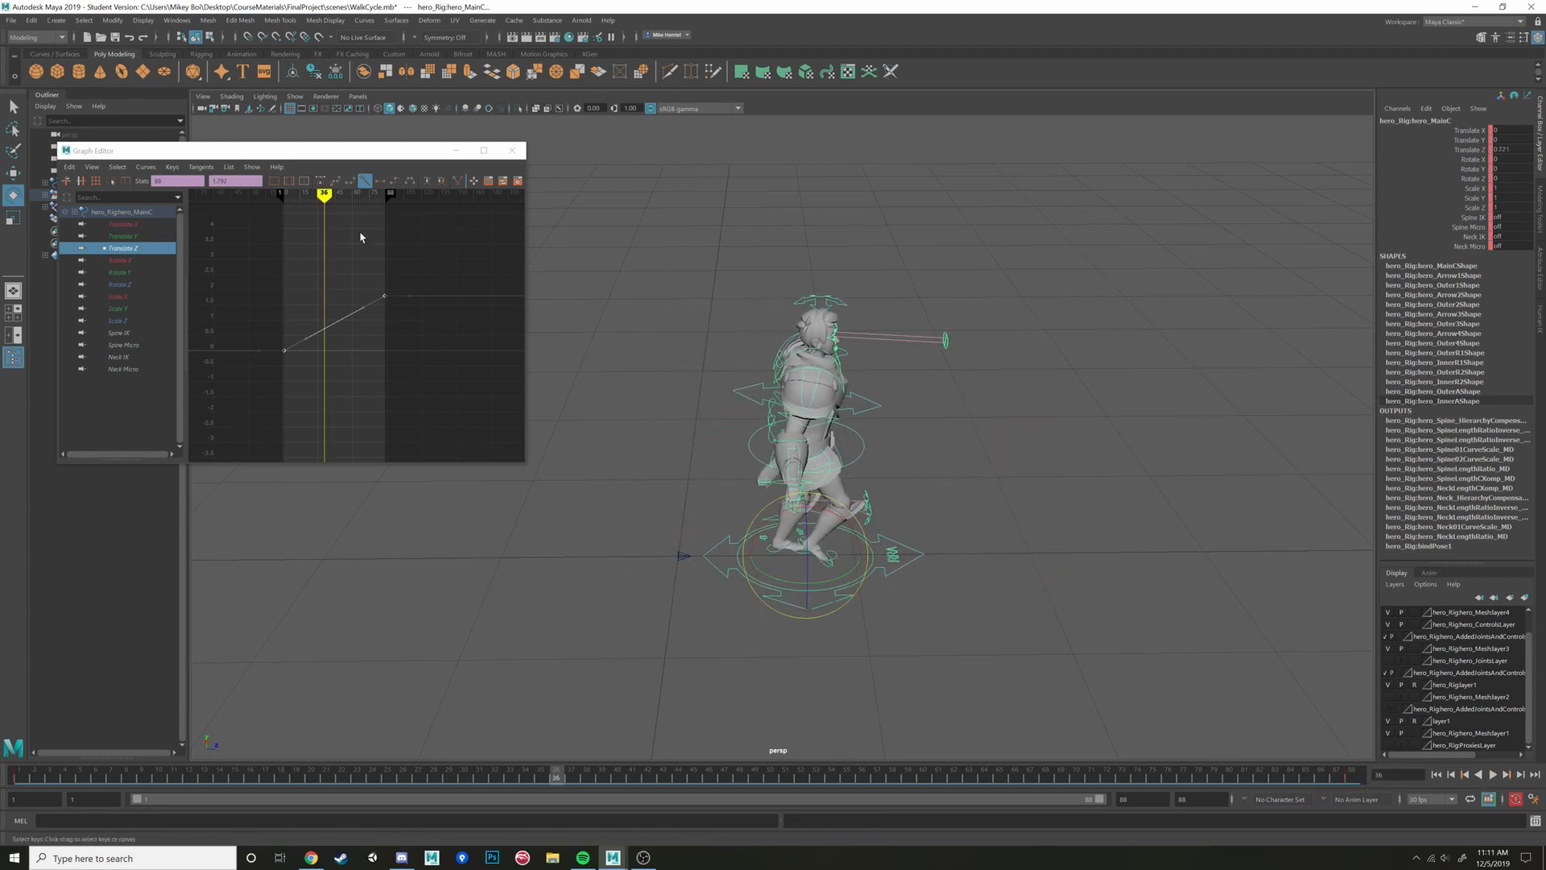
# Raise the main control's frame-88 Translate Z key to about 2.61, and play back the walk from a low side view
pyautogui.moveTo(367, 286); pyautogui.dragTo(400, 358)
pyautogui.keyDown('shift'); pyautogui.moveTo(394, 359); pyautogui.dragTo(397, 332, button='middle'); pyautogui.keyUp('shift')
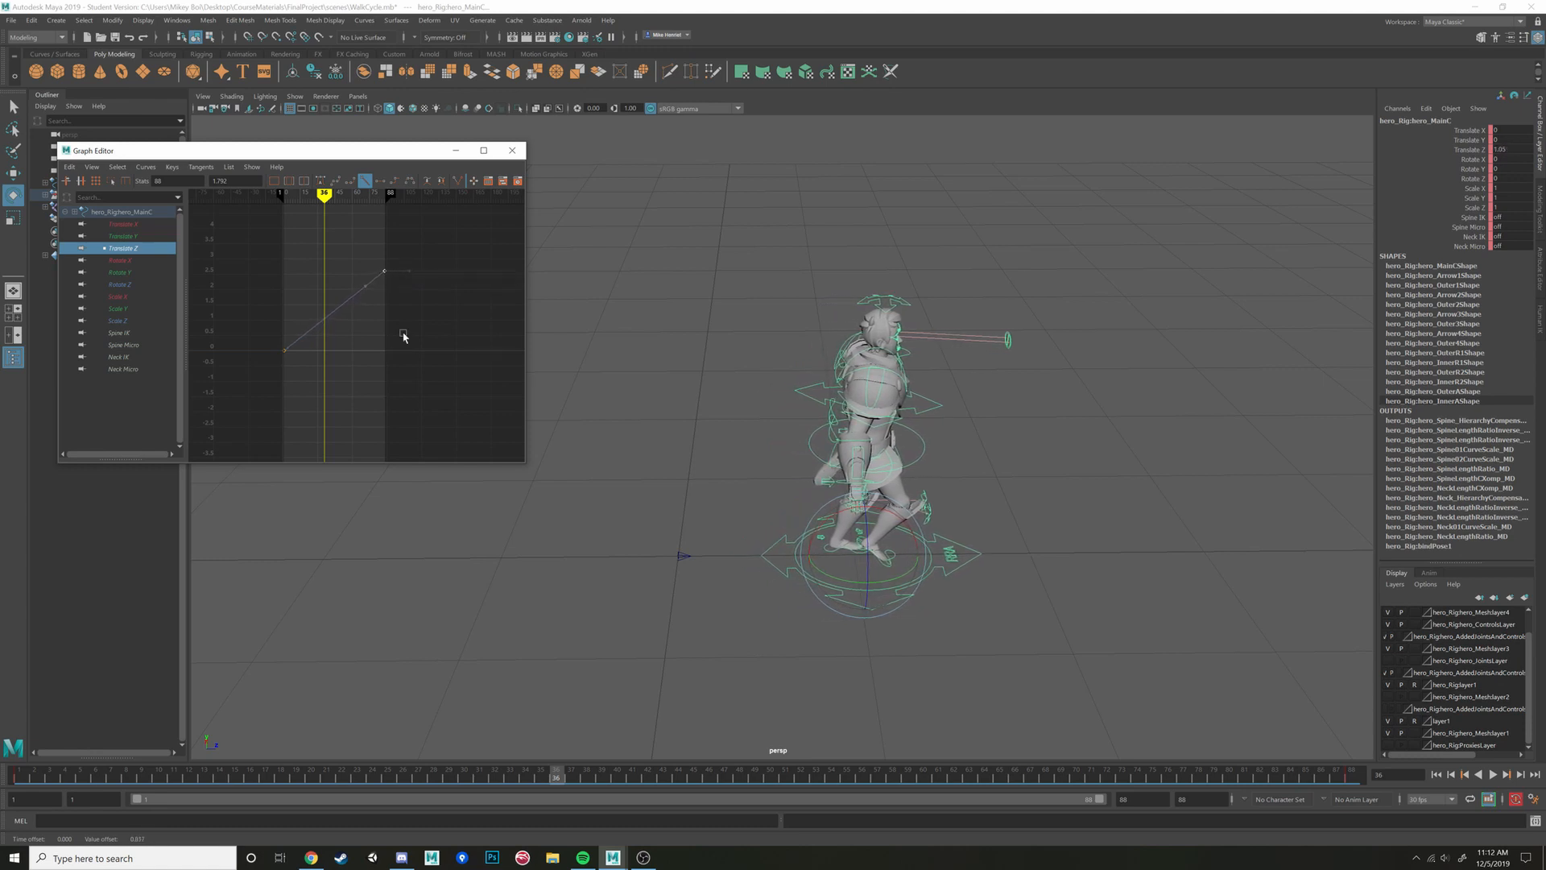
pyautogui.moveTo(555, 774); pyautogui.dragTo(19, 775)
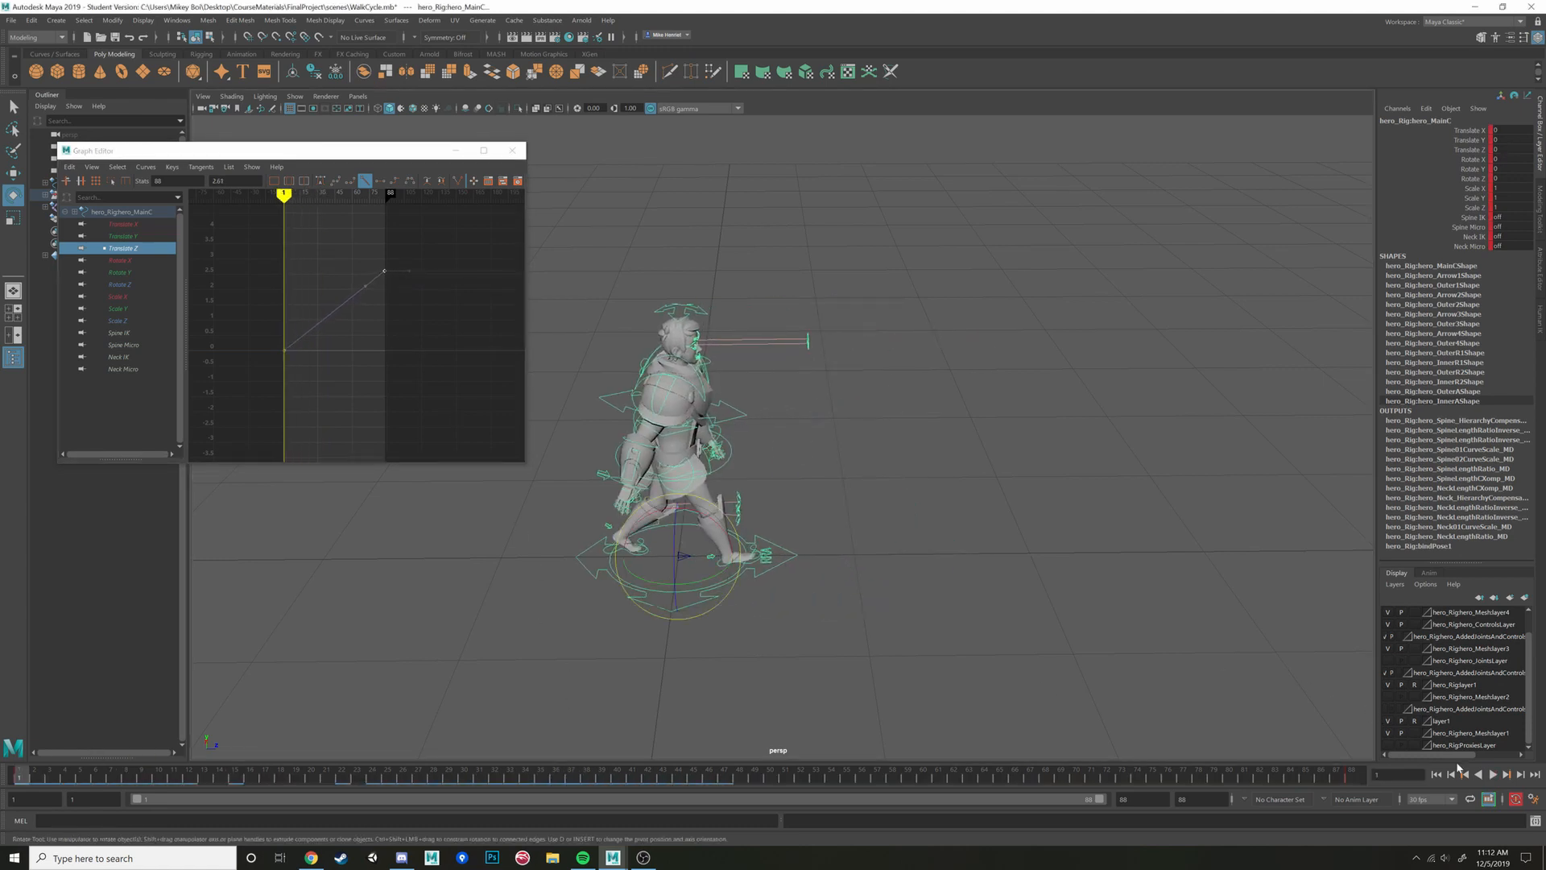
pyautogui.click(1495, 775)
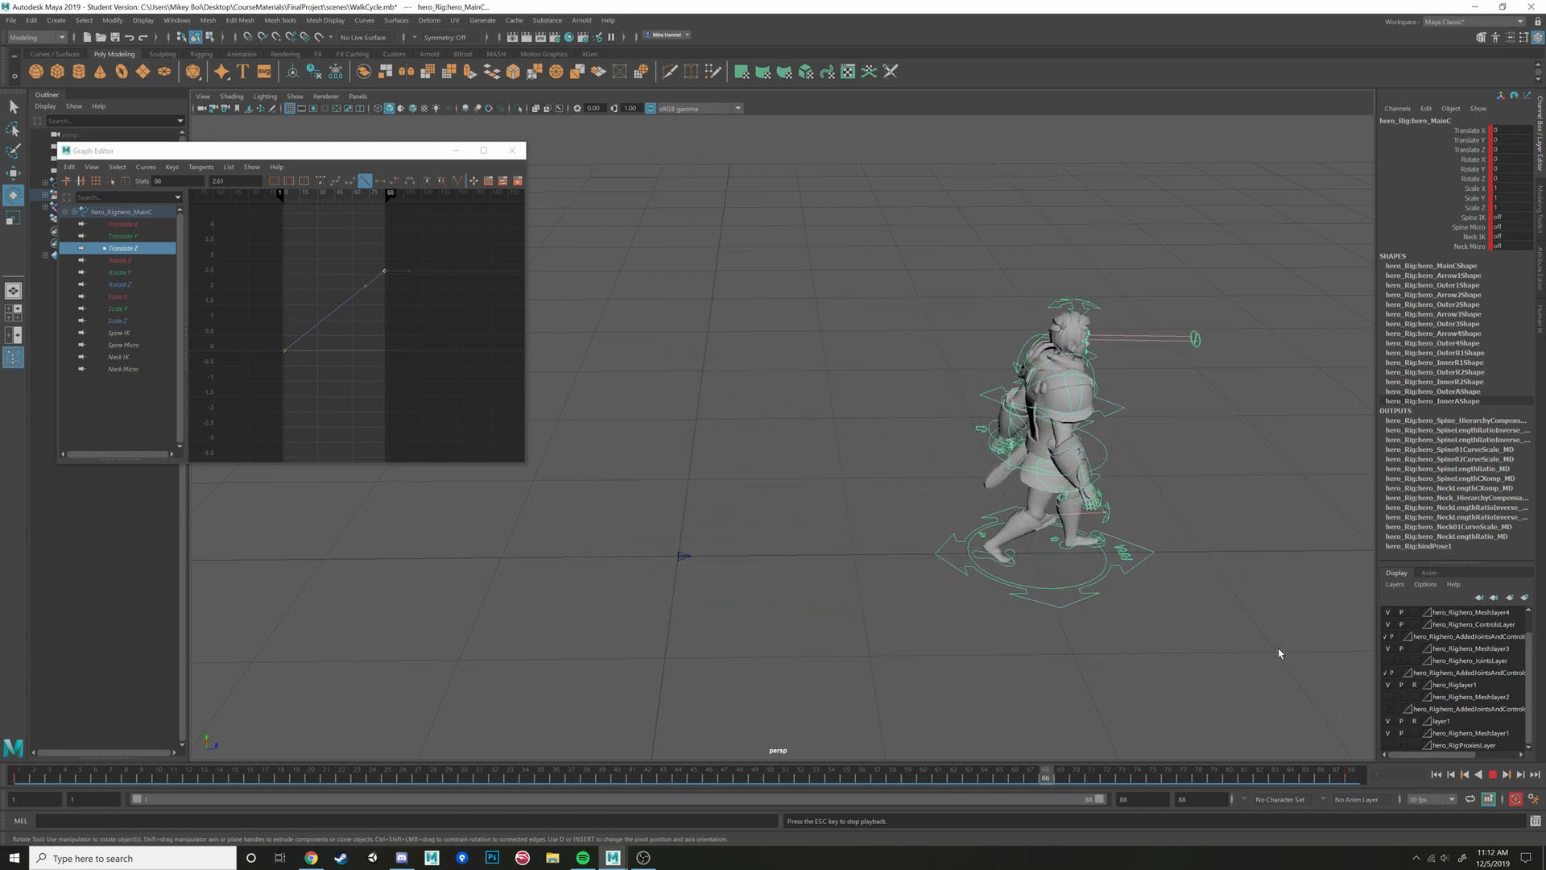
pyautogui.keyDown('alt'); pyautogui.moveTo(1111, 589); pyautogui.dragTo(959, 549); pyautogui.keyUp('alt')
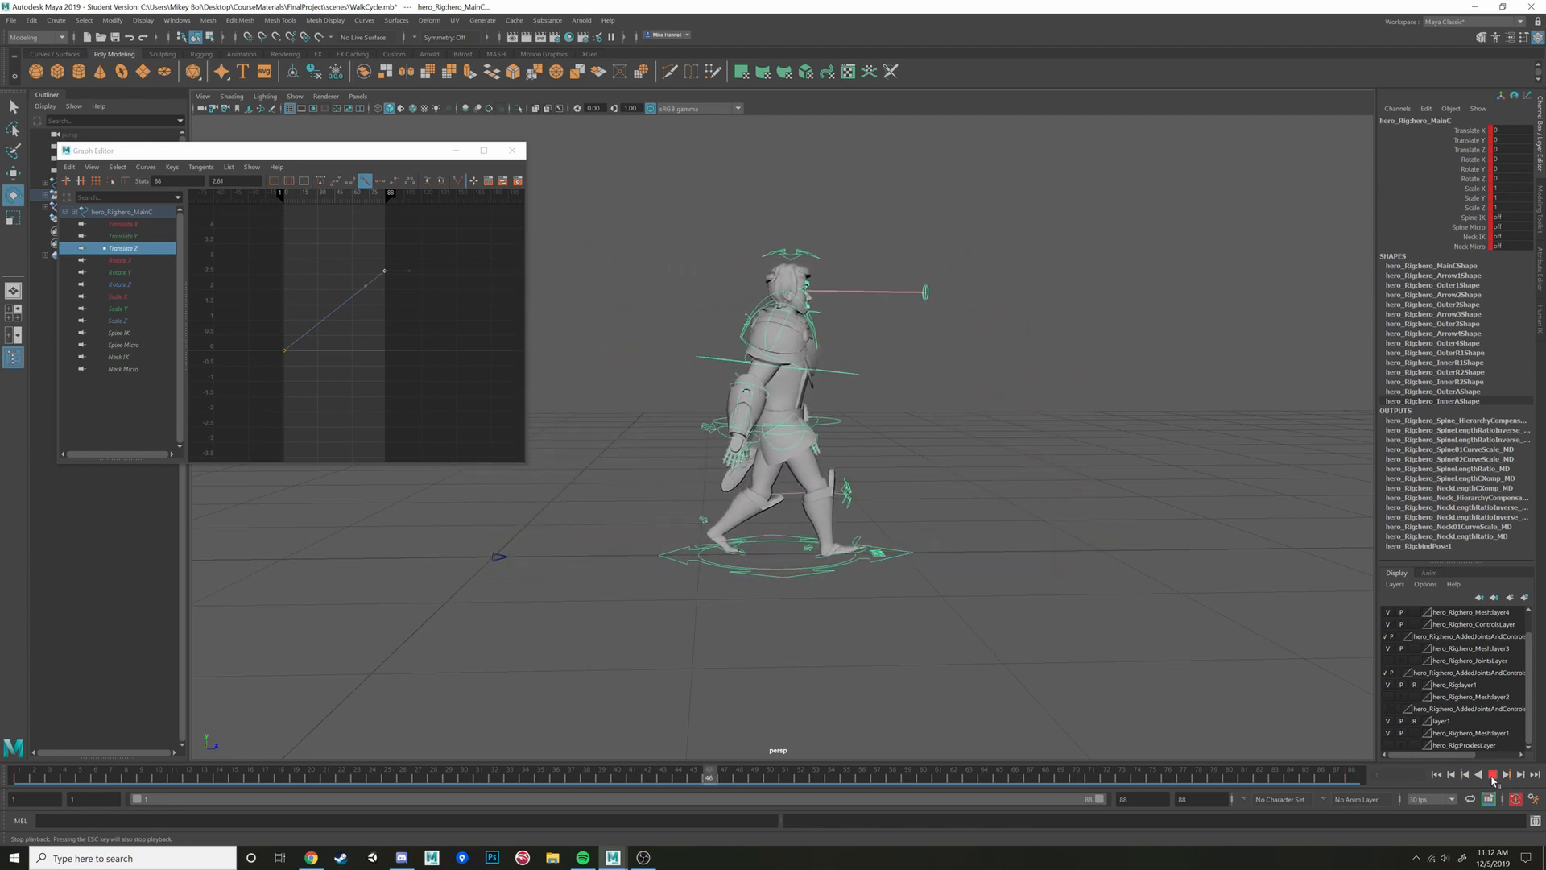
pyautogui.press('Escape')
# Inspect the right foot IK control's curves and the main control's Translate Z curve in the Graph Editor
pyautogui.press('w')
pyautogui.click(846, 573)
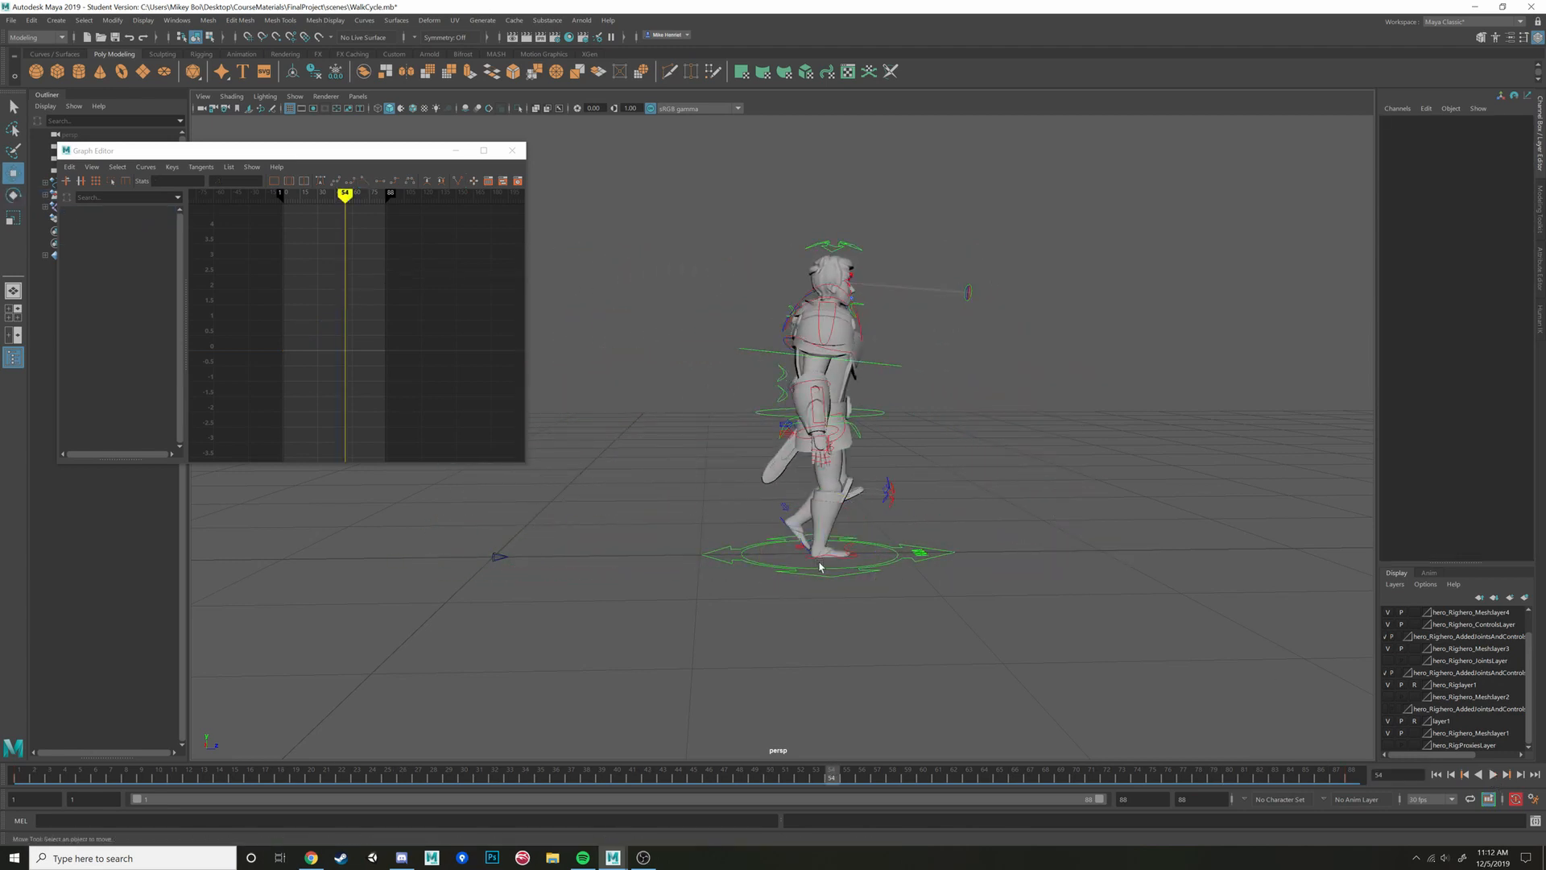
pyautogui.click(842, 562)
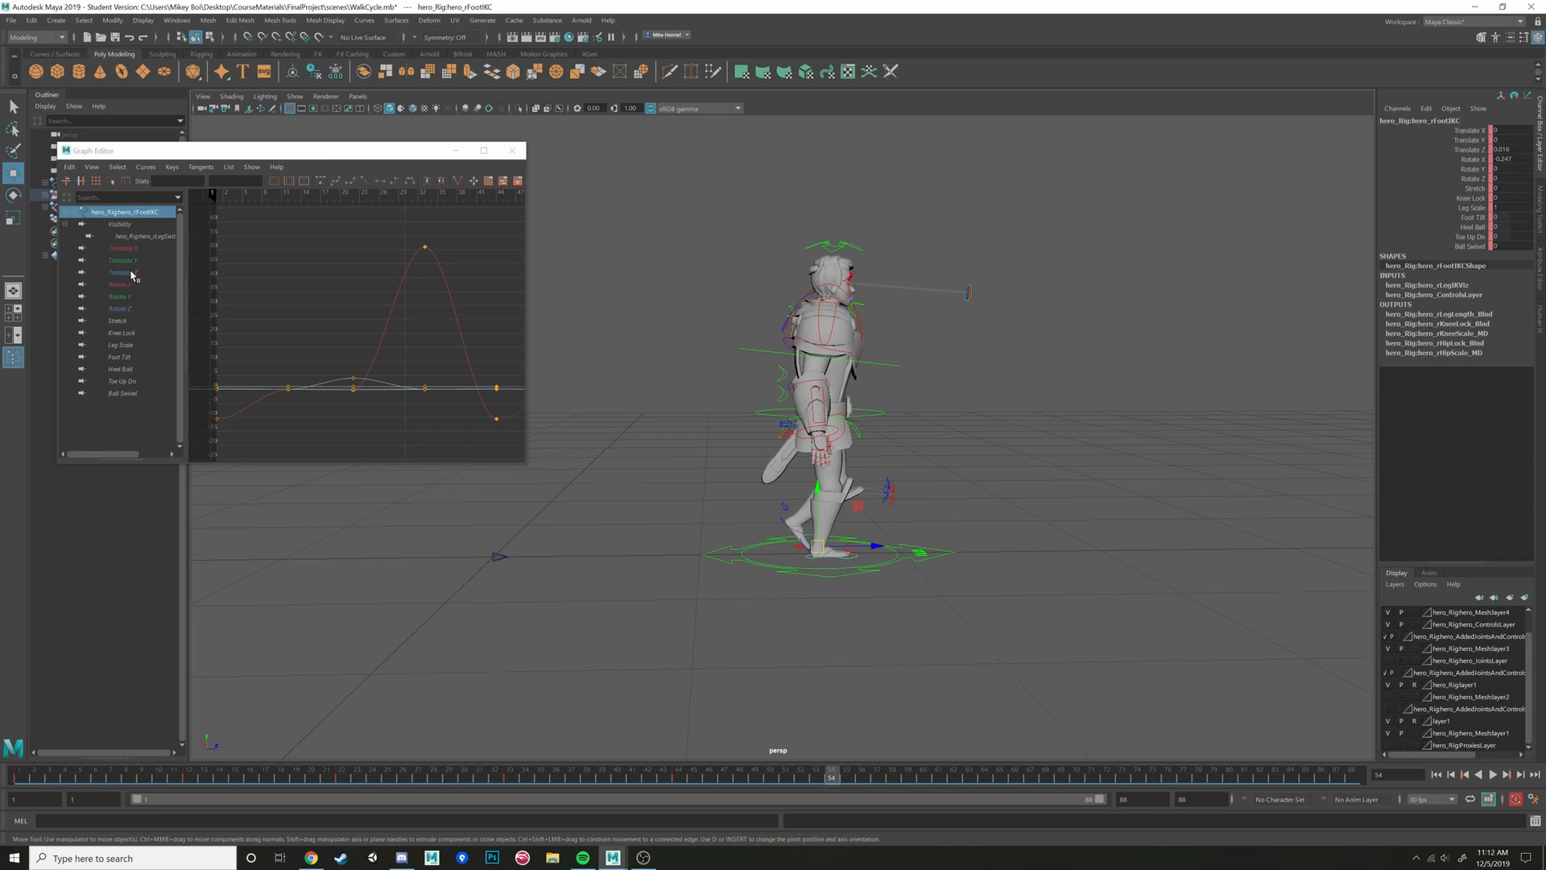
pyautogui.keyDown('alt'); pyautogui.moveTo(878, 578); pyautogui.dragTo(858, 595); pyautogui.keyUp('alt')
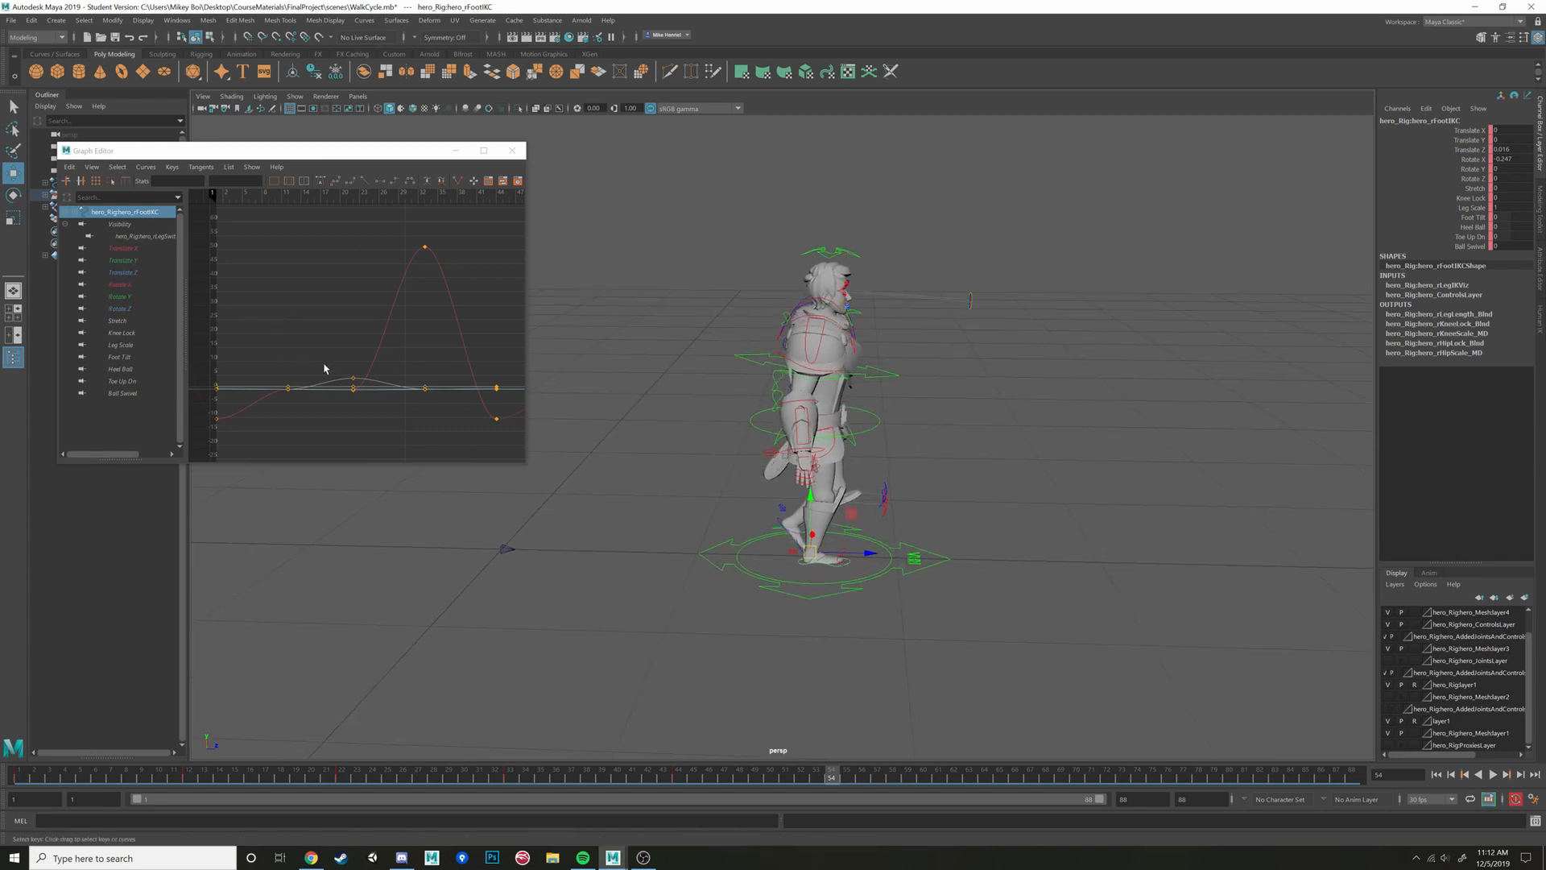
pyautogui.moveTo(943, 531); pyautogui.dragTo(934, 598)
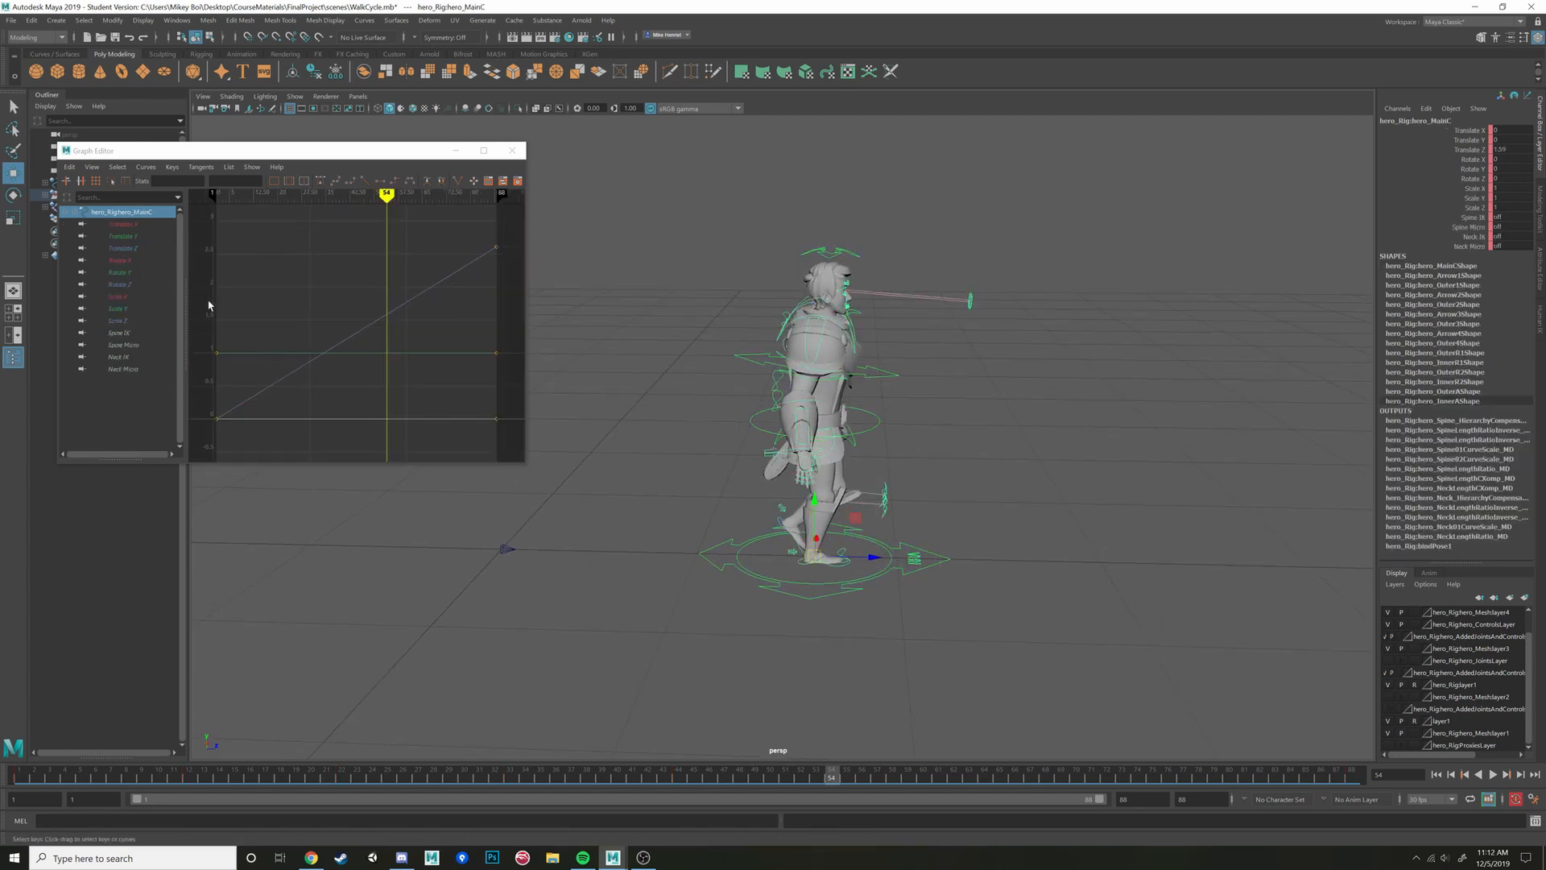
pyautogui.click(123, 248)
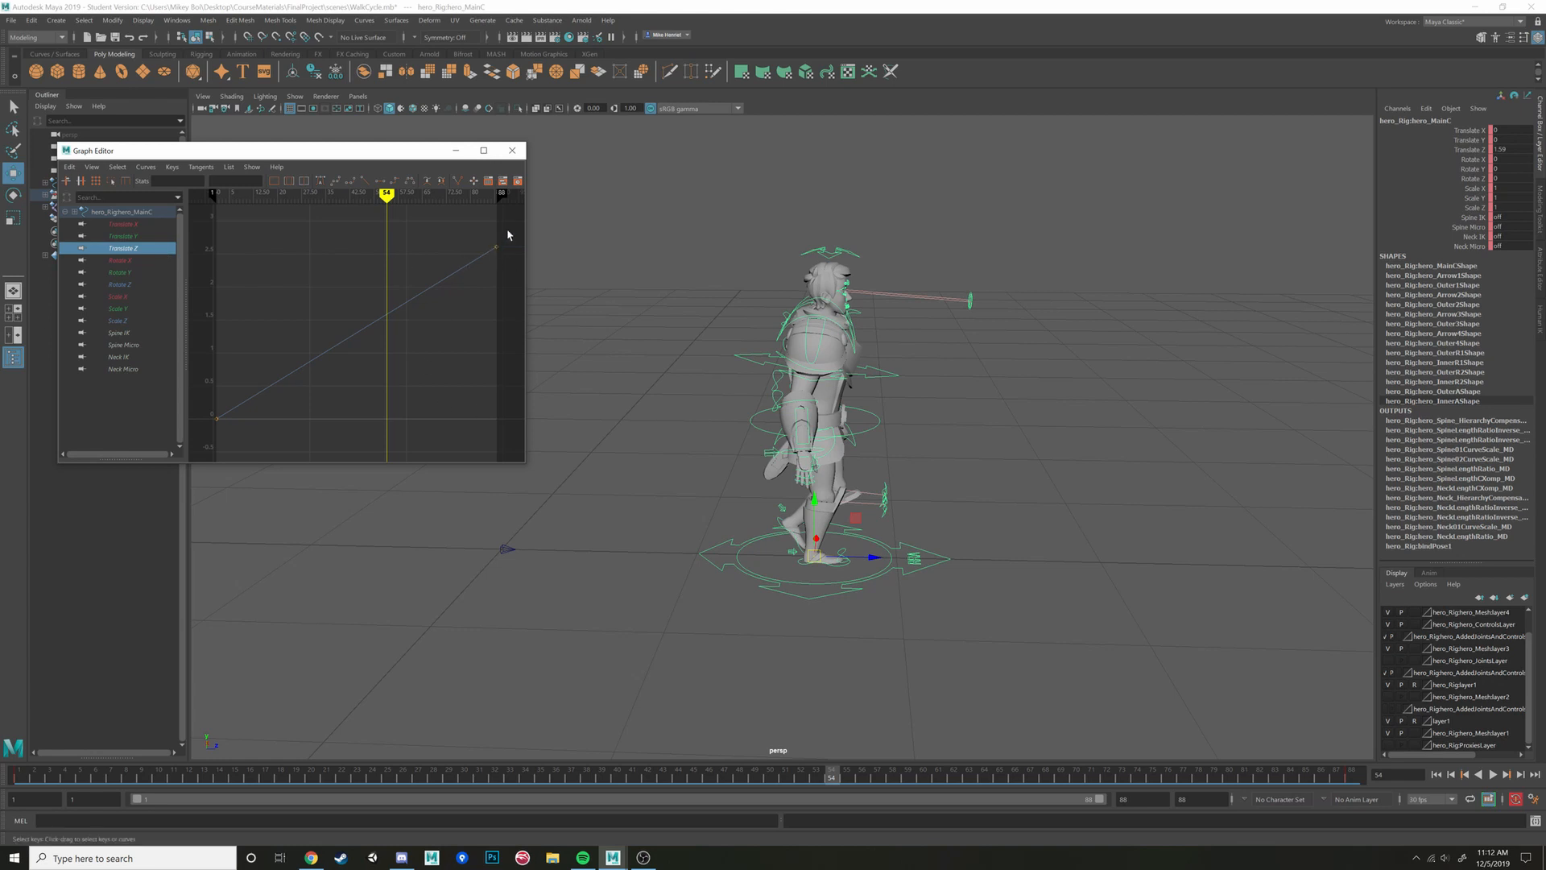
pyautogui.moveTo(508, 235); pyautogui.dragTo(211, 437)
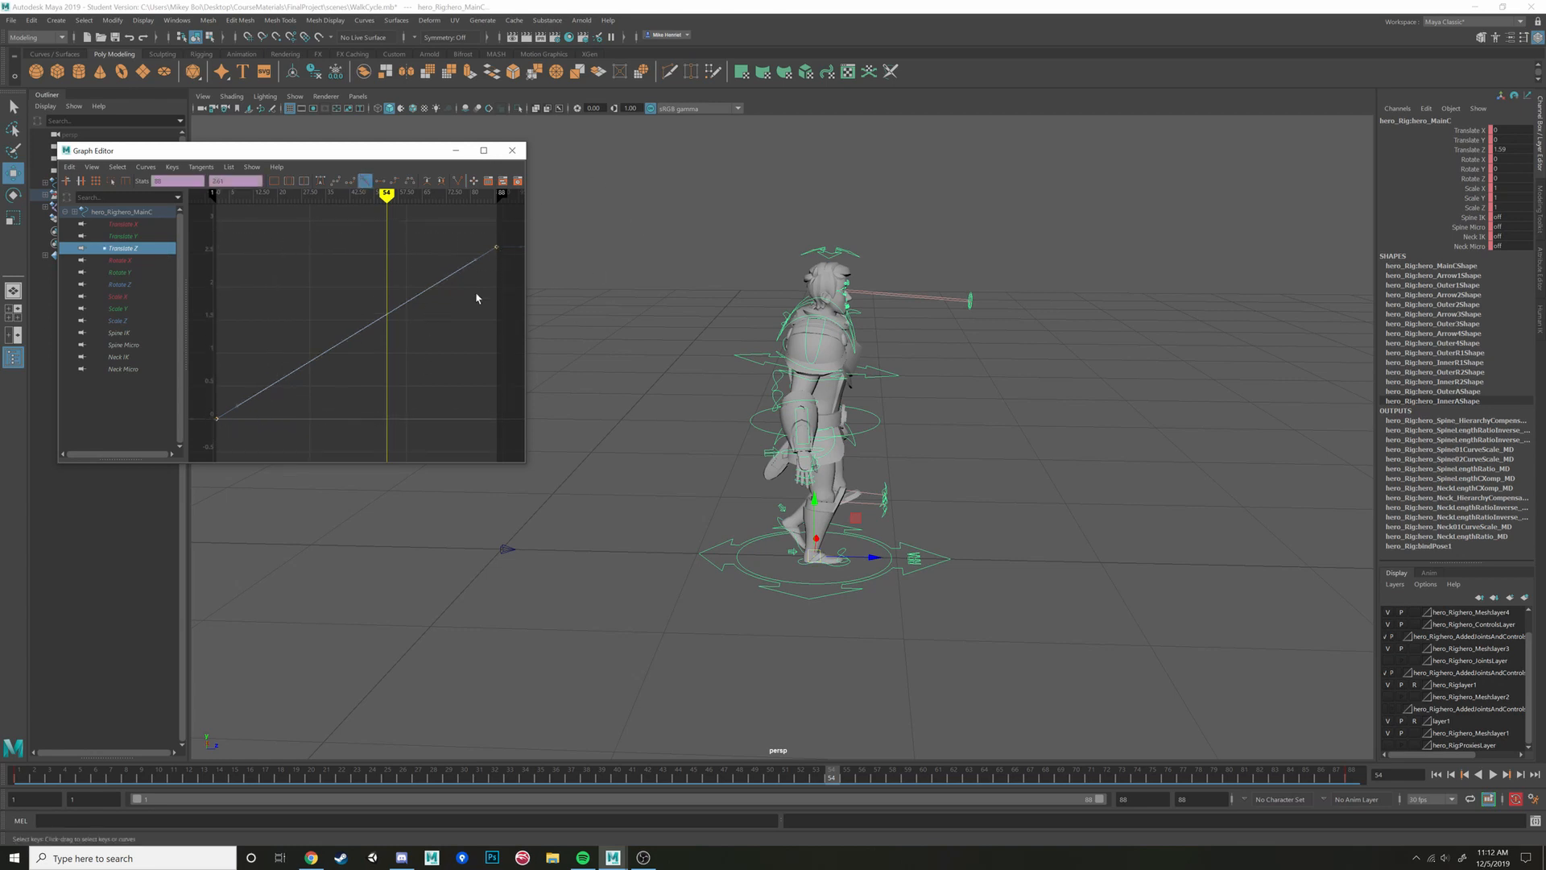
# Isolate the right foot IK control's Translate Z curve and scrub along it to examine the foot's backward travel
pyautogui.click(948, 642)
pyautogui.click(827, 566)
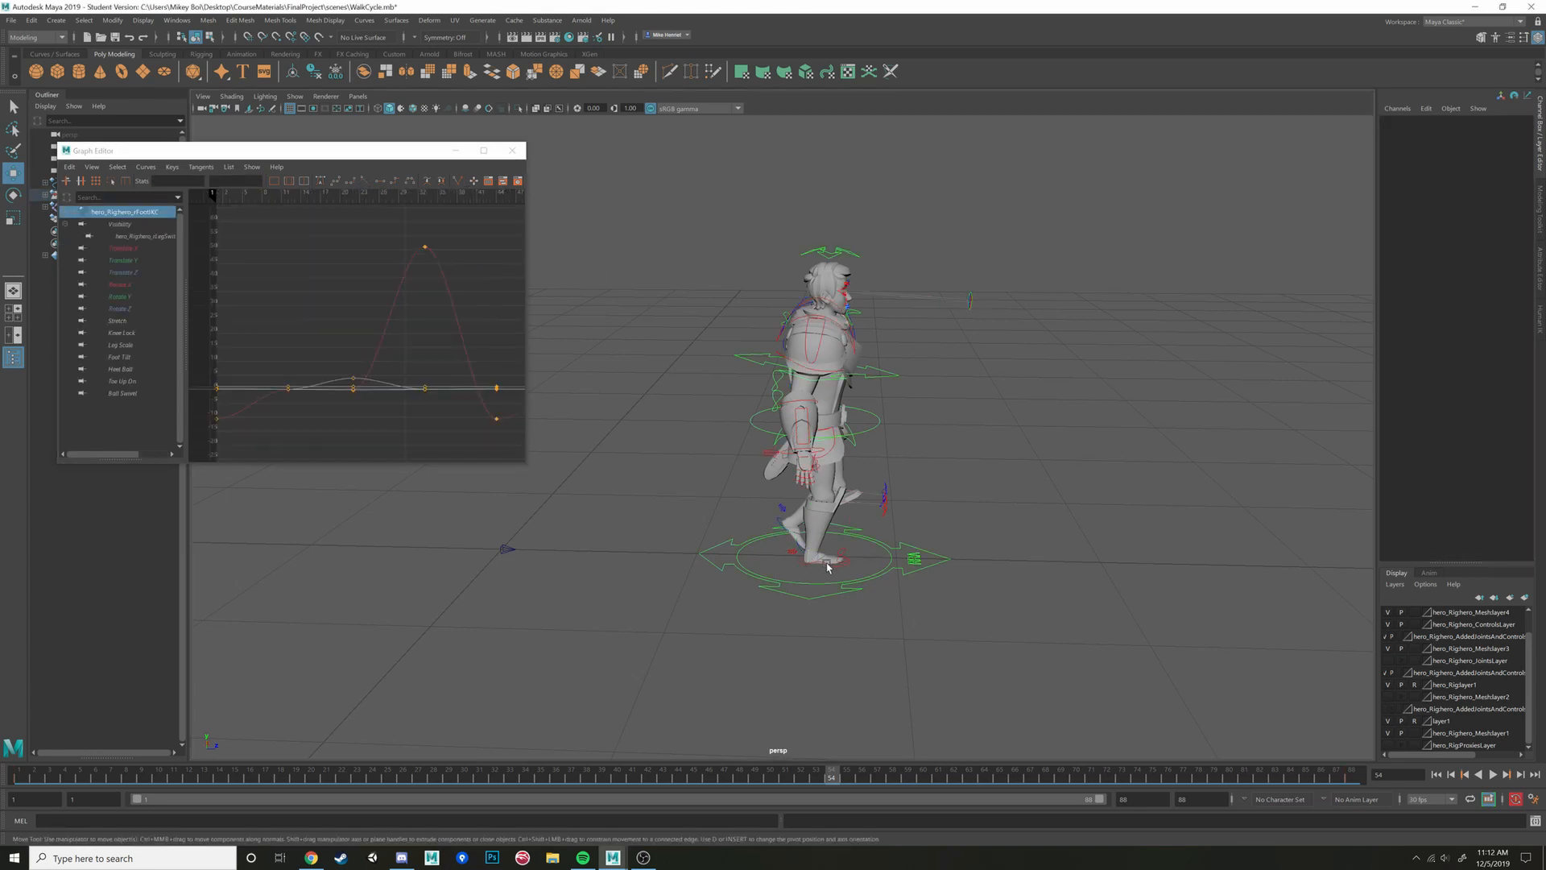
pyautogui.click(129, 273)
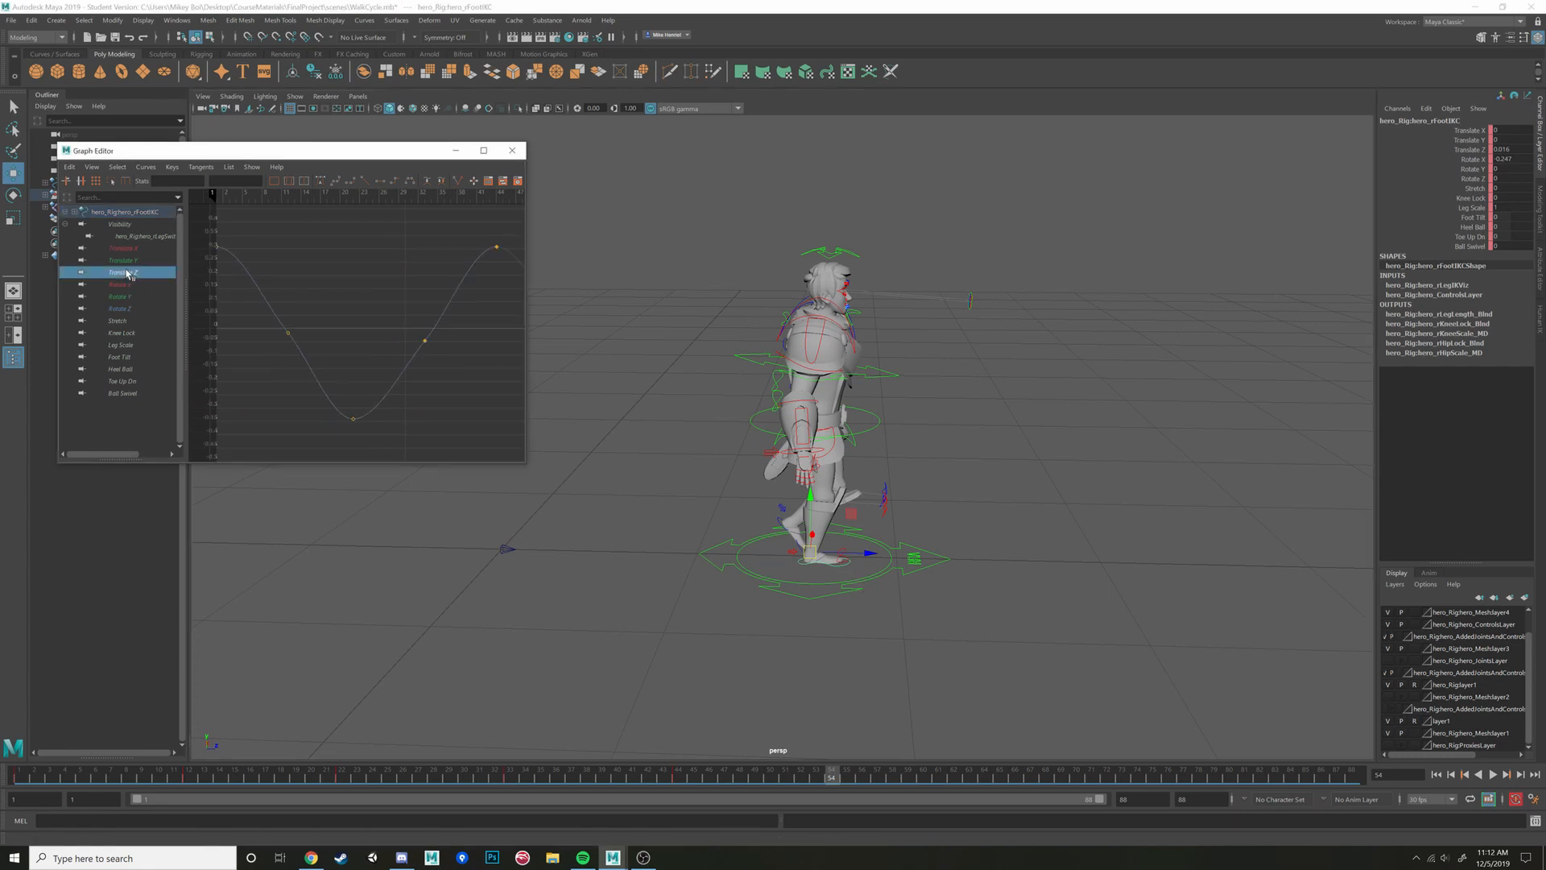
pyautogui.keyDown('alt'); pyautogui.moveTo(260, 289); pyautogui.dragTo(290, 302, button='middle'); pyautogui.keyUp('alt')
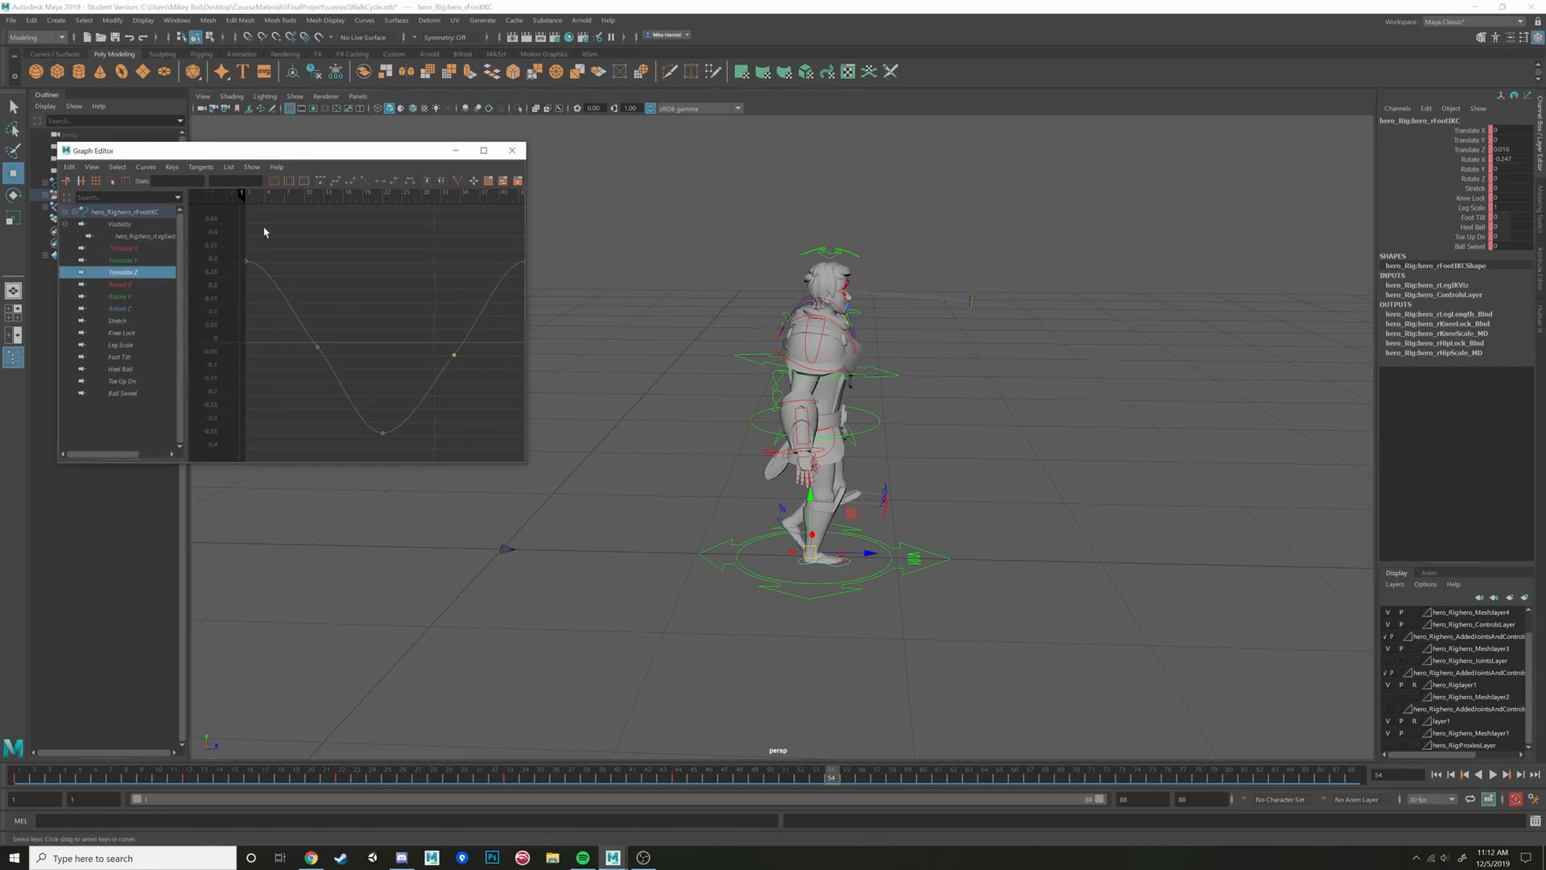
pyautogui.moveTo(246, 195); pyautogui.dragTo(369, 197)
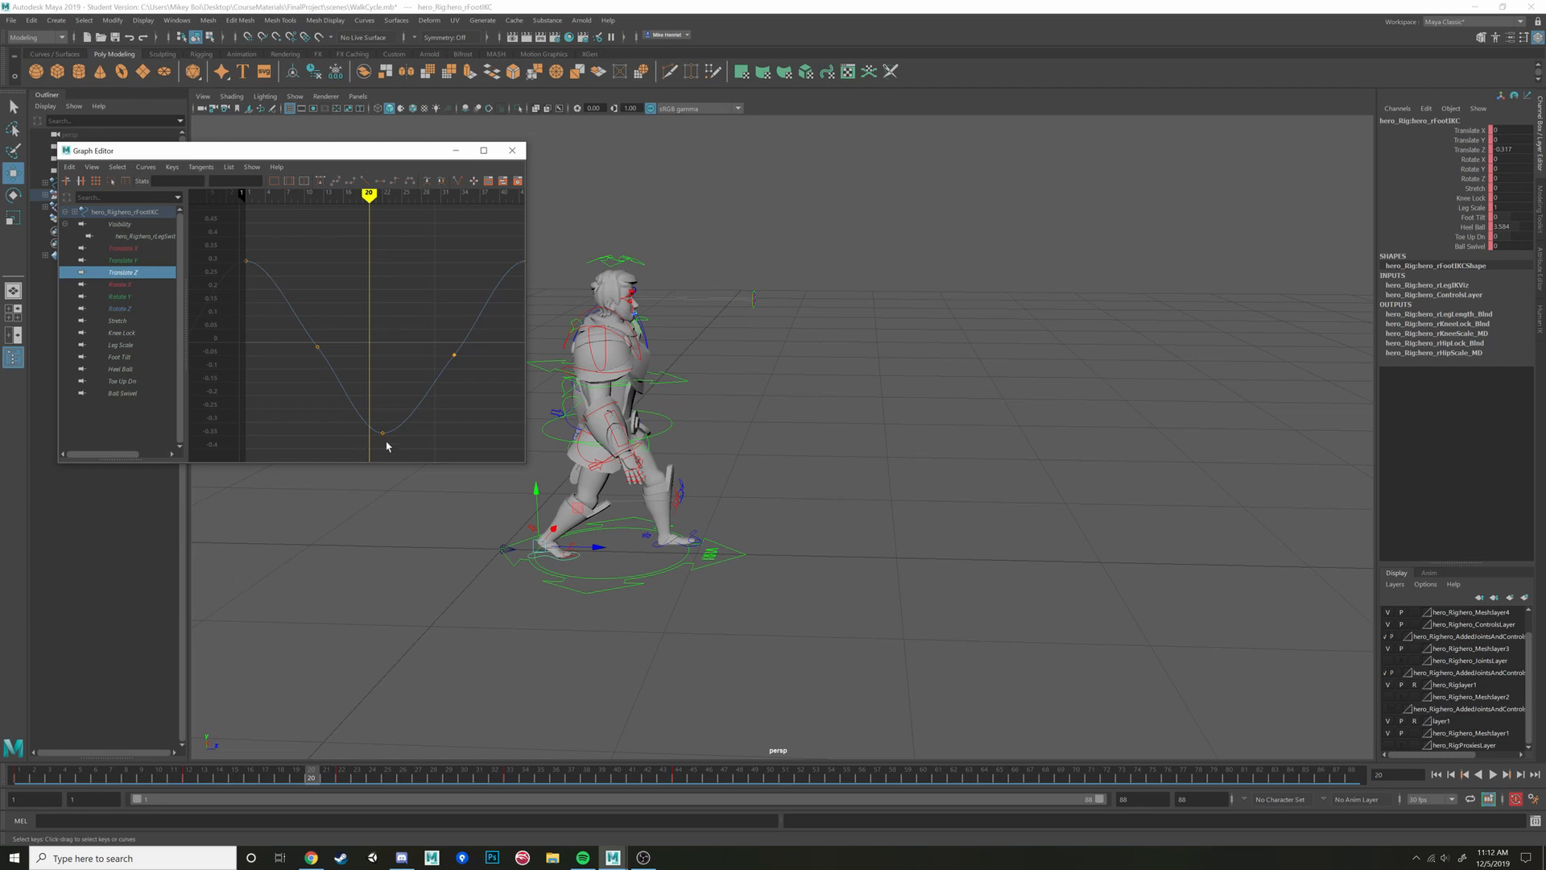
pyautogui.moveTo(369, 195); pyautogui.dragTo(250, 244)
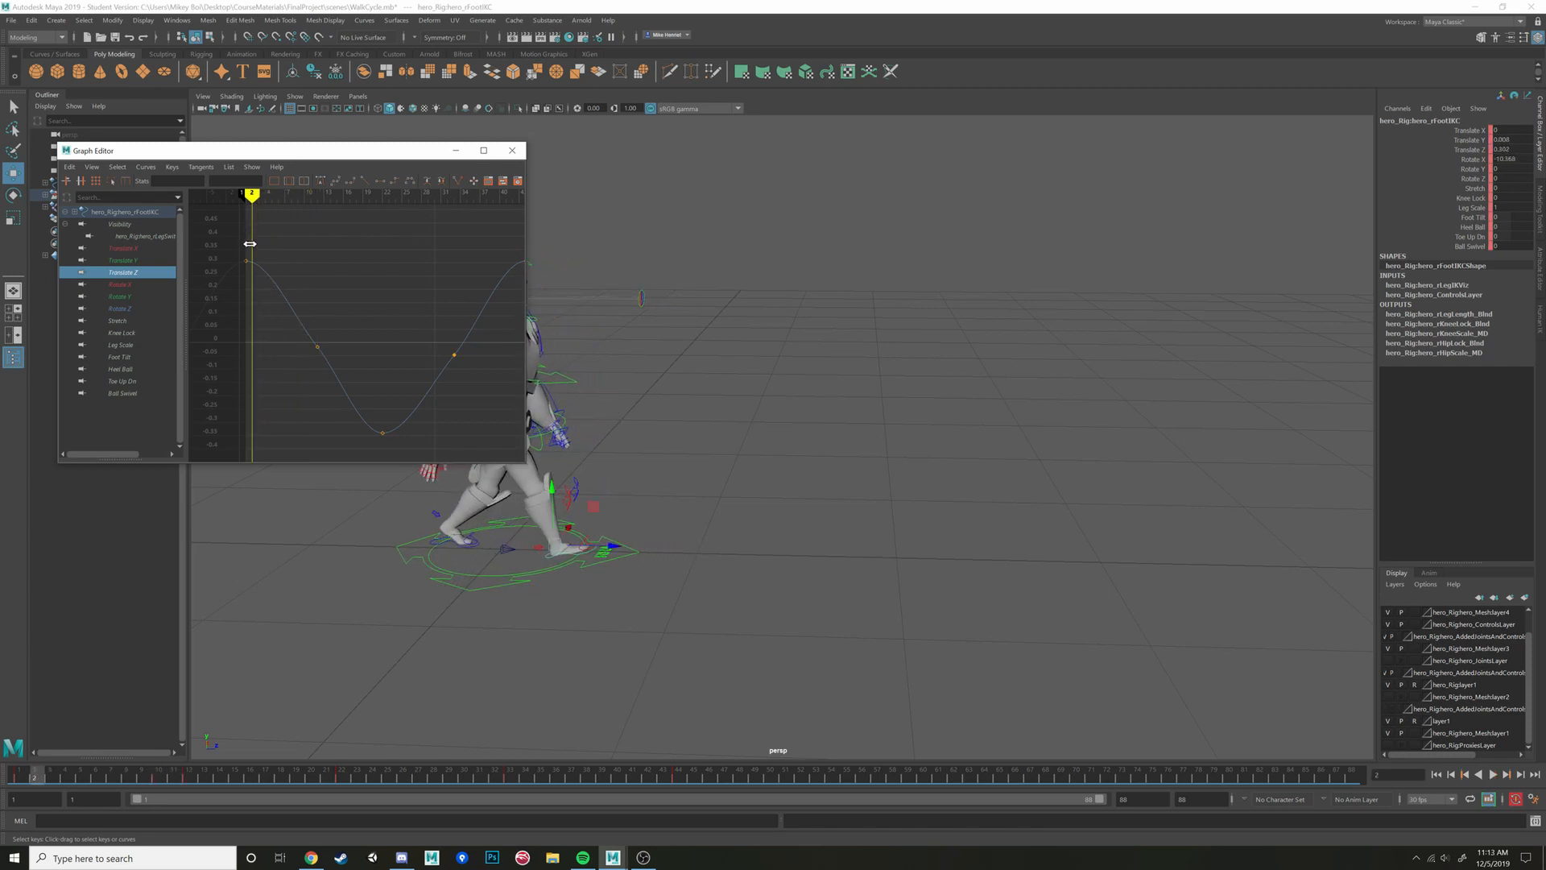
# Reselect the right foot IK control in a close-up view and isolate its Translate Z curve at frame 1
pyautogui.click(647, 514)
pyautogui.click(636, 552)
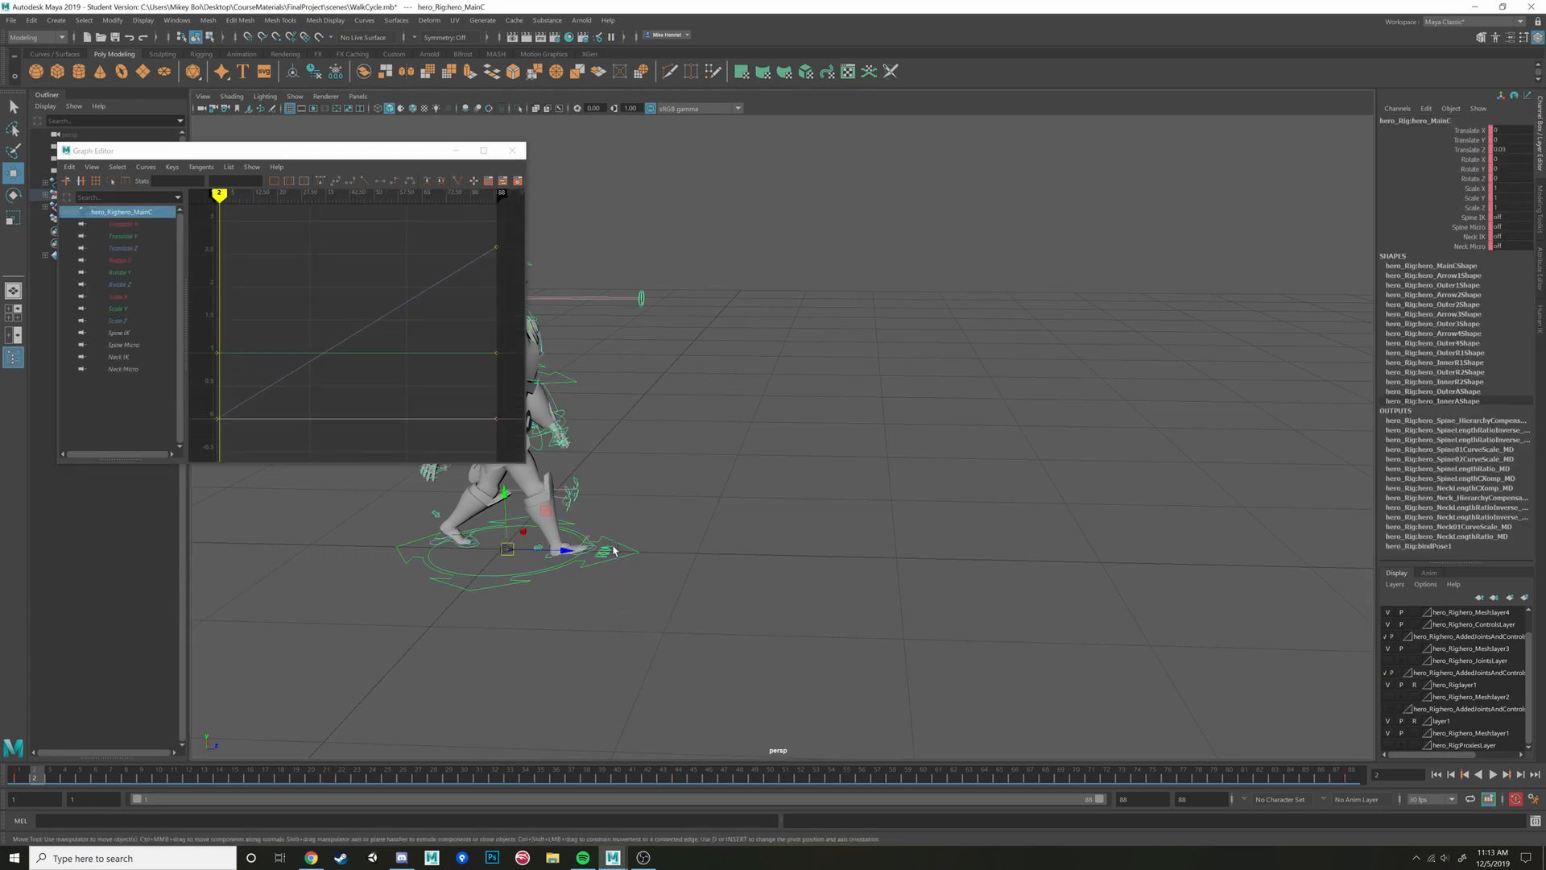
pyautogui.click(548, 564)
pyautogui.keyDown('alt'); pyautogui.moveTo(551, 566); pyautogui.dragTo(823, 518, button='right'); pyautogui.keyUp('alt')
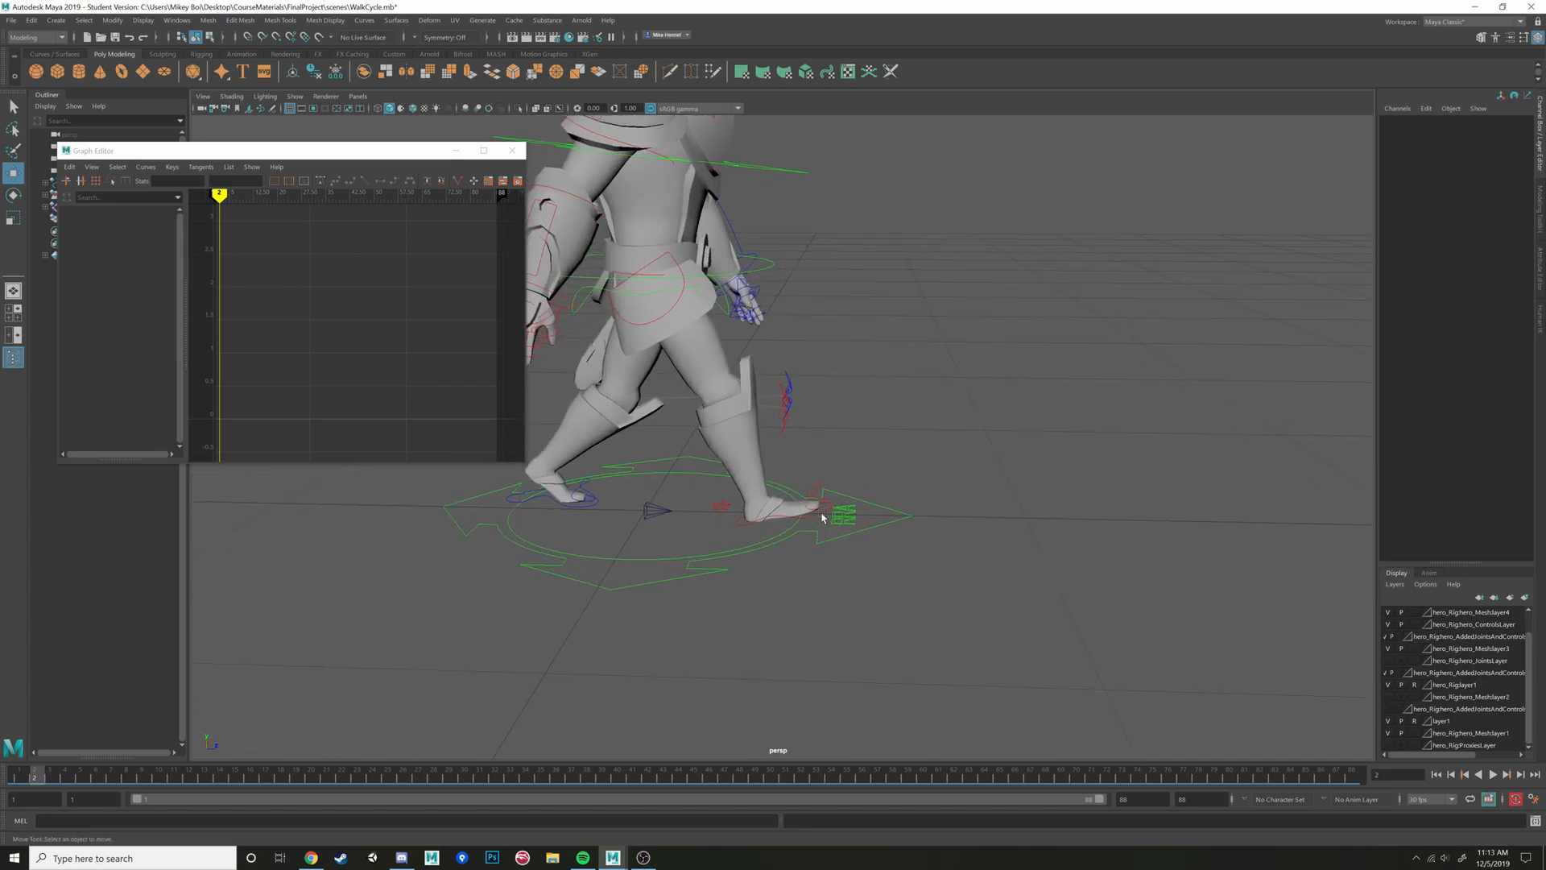
pyautogui.keyDown('alt'); pyautogui.moveTo(823, 518); pyautogui.dragTo(745, 533); pyautogui.keyUp('alt')
pyautogui.click(748, 533)
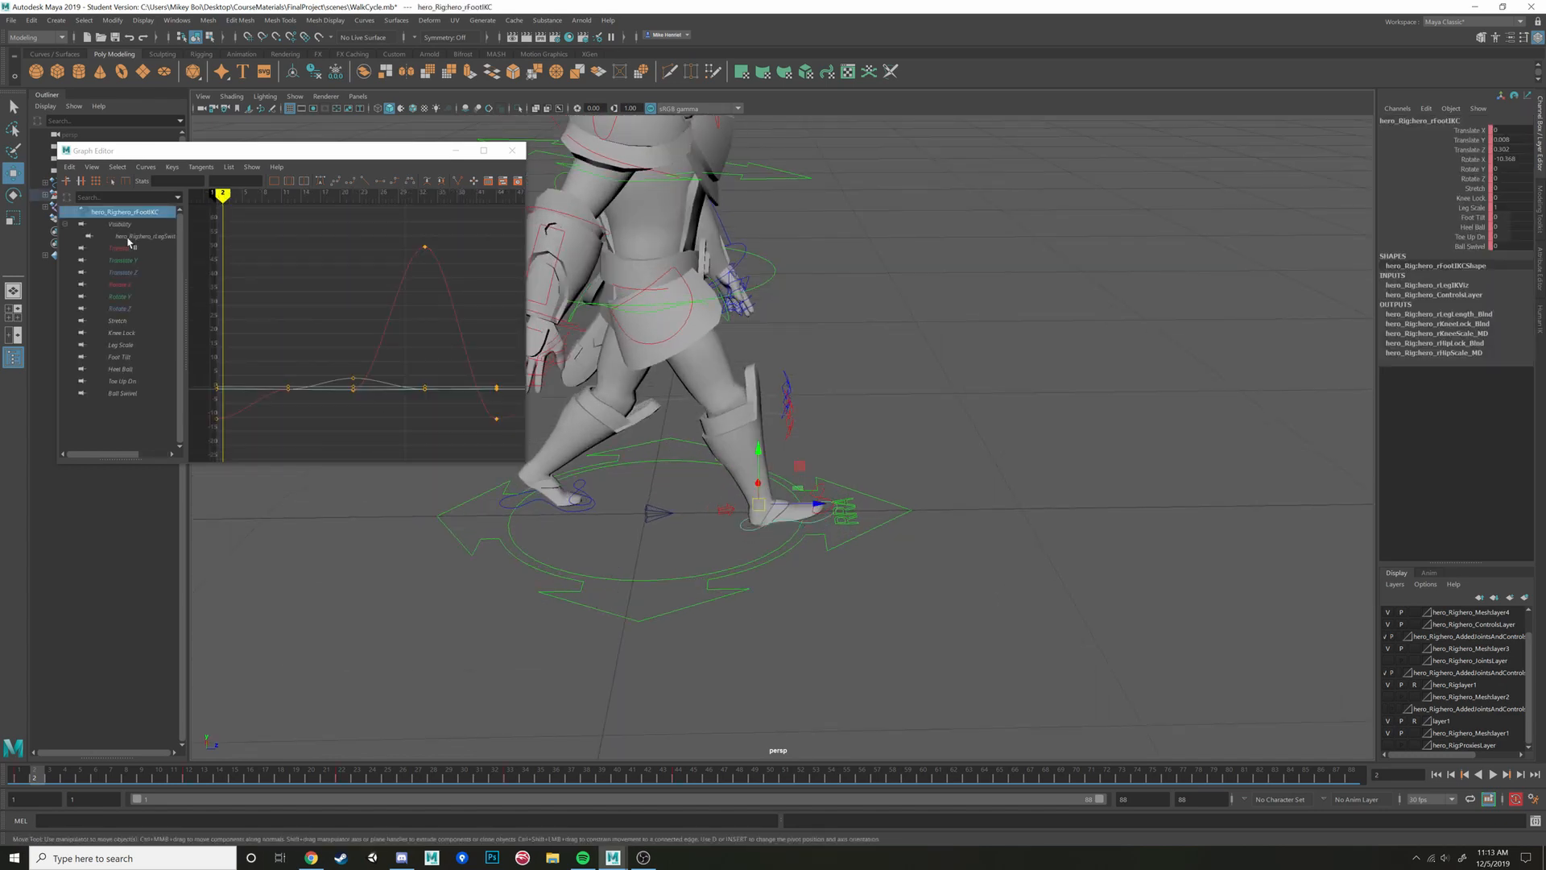
pyautogui.click(124, 273)
pyautogui.moveTo(215, 198)
pyautogui.mouseDown()
pyautogui.moveTo(251, 198)
pyautogui.moveTo(197, 196)
pyautogui.moveTo(217, 195)
pyautogui.mouseUp()
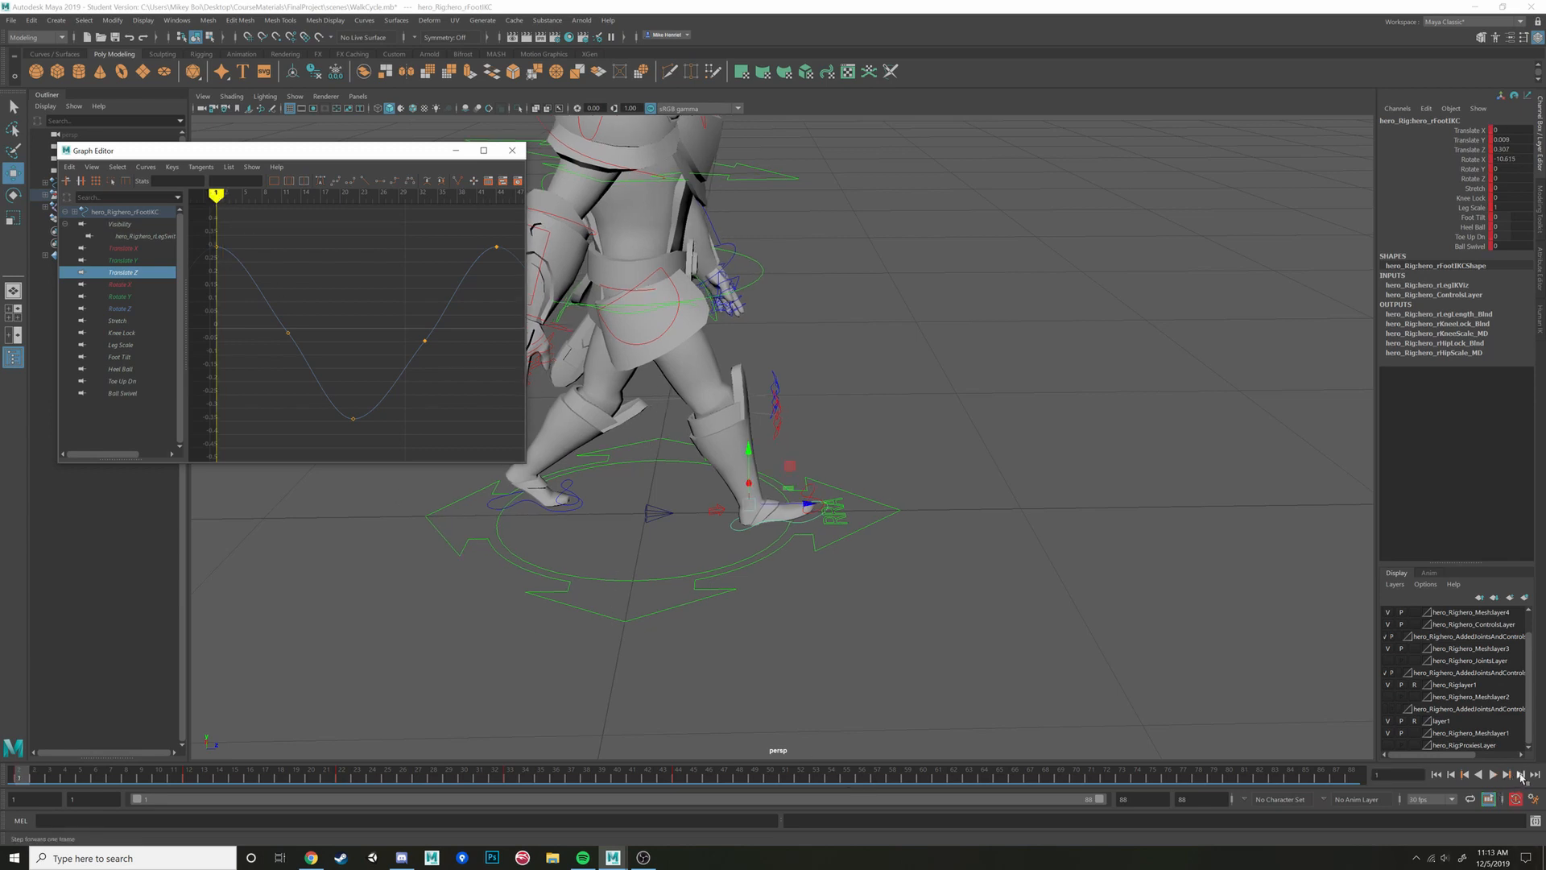
# Flip repeatedly between the right foot's keys at frames 1 and 12 to compare the planted foot's position
pyautogui.press('.')
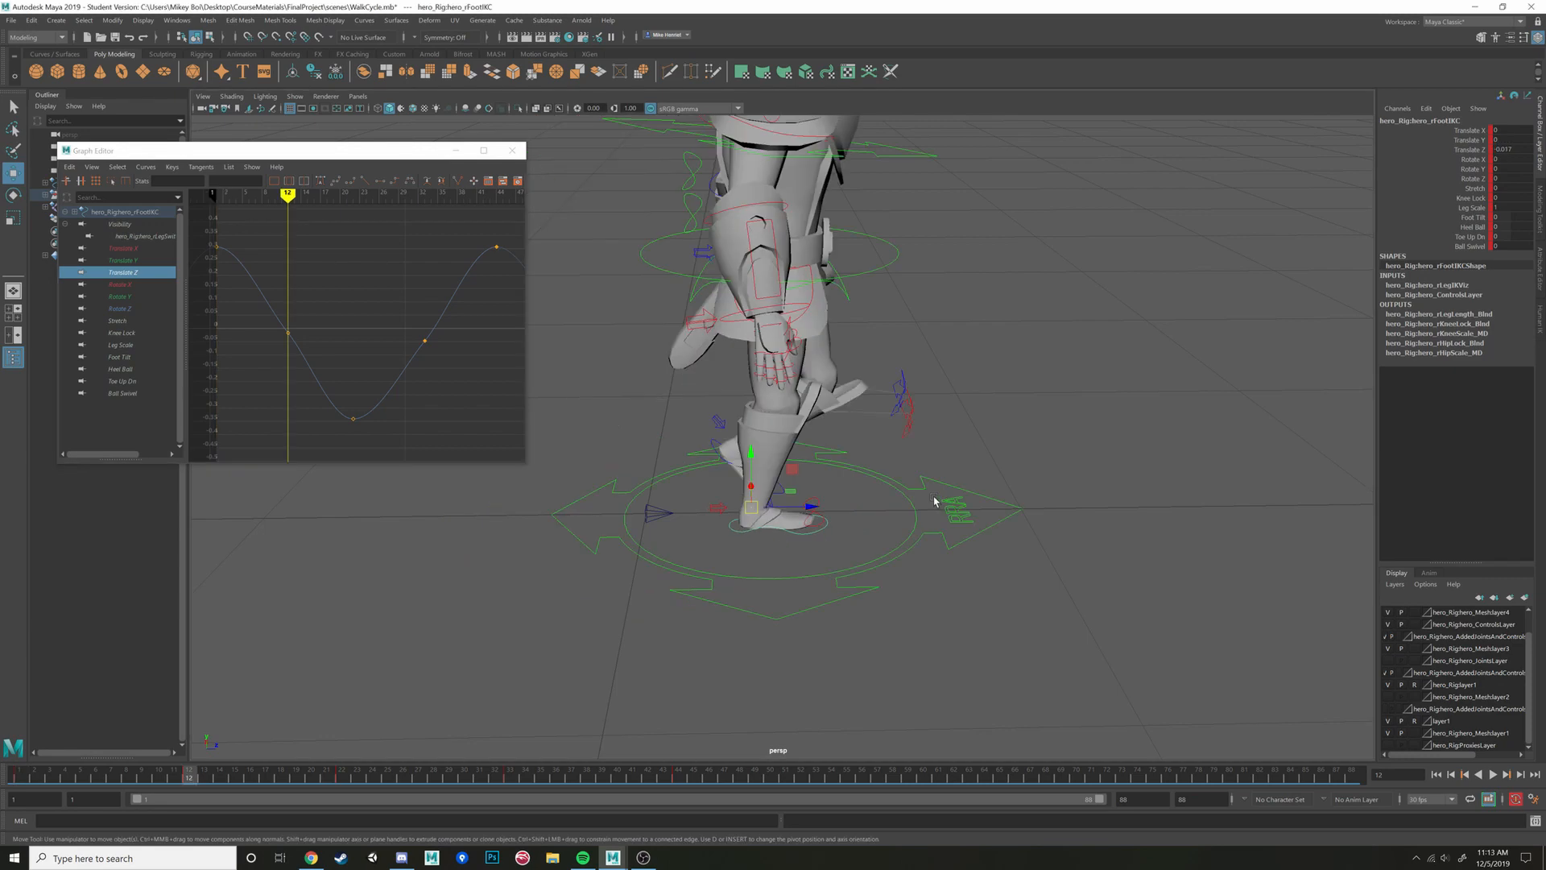
pyautogui.press(',')
pyautogui.press('.')
pyautogui.press(',')
pyautogui.press('.')
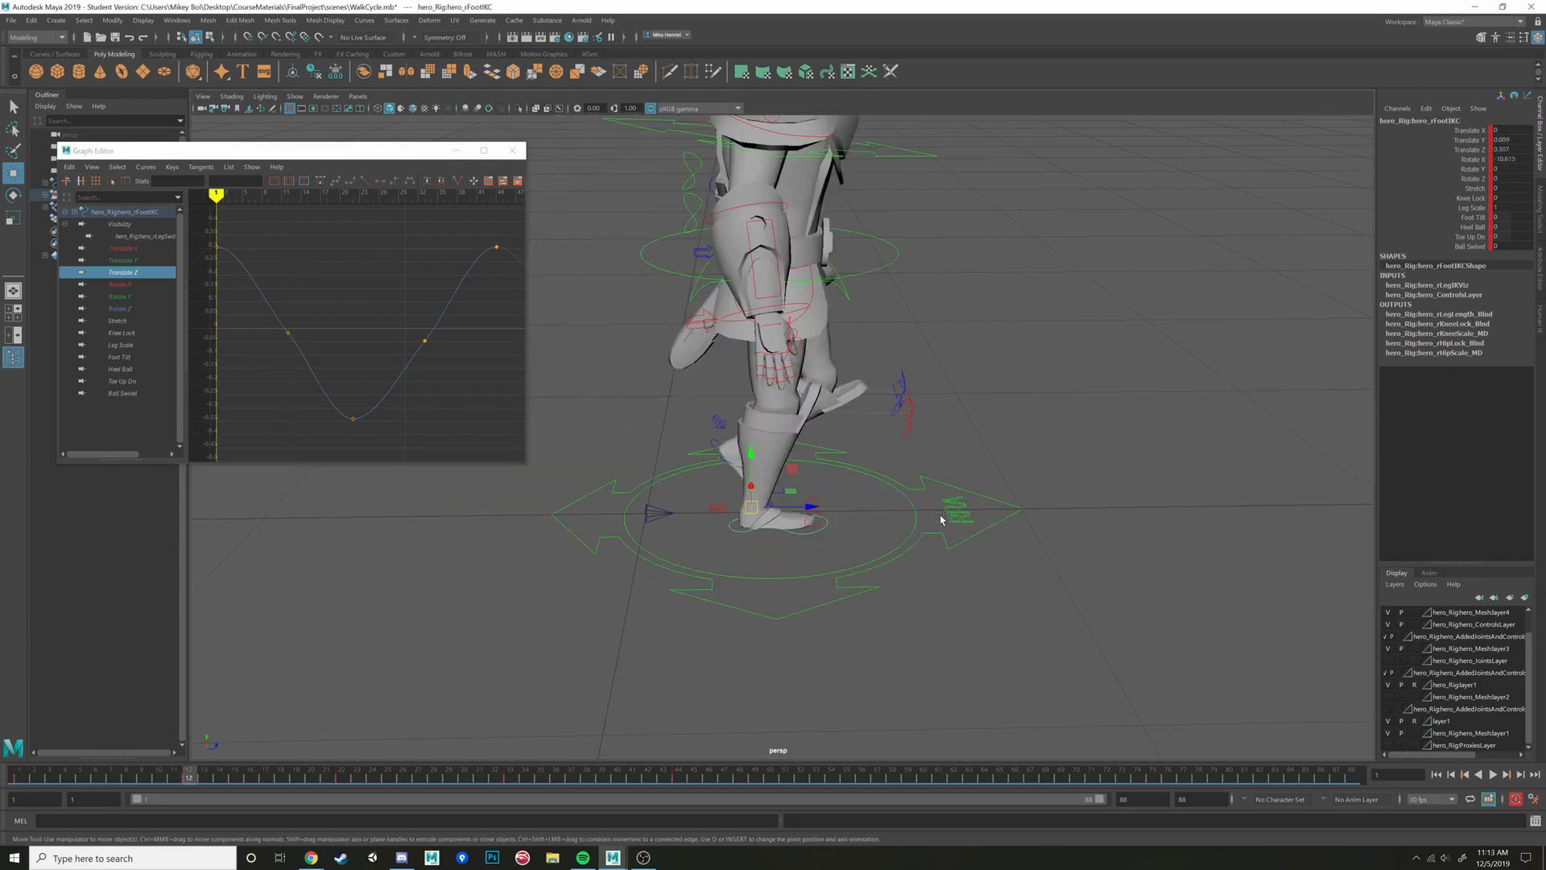
pyautogui.press(',')
pyautogui.press('.')
pyautogui.press(',')
pyautogui.press('.')
pyautogui.press(',')
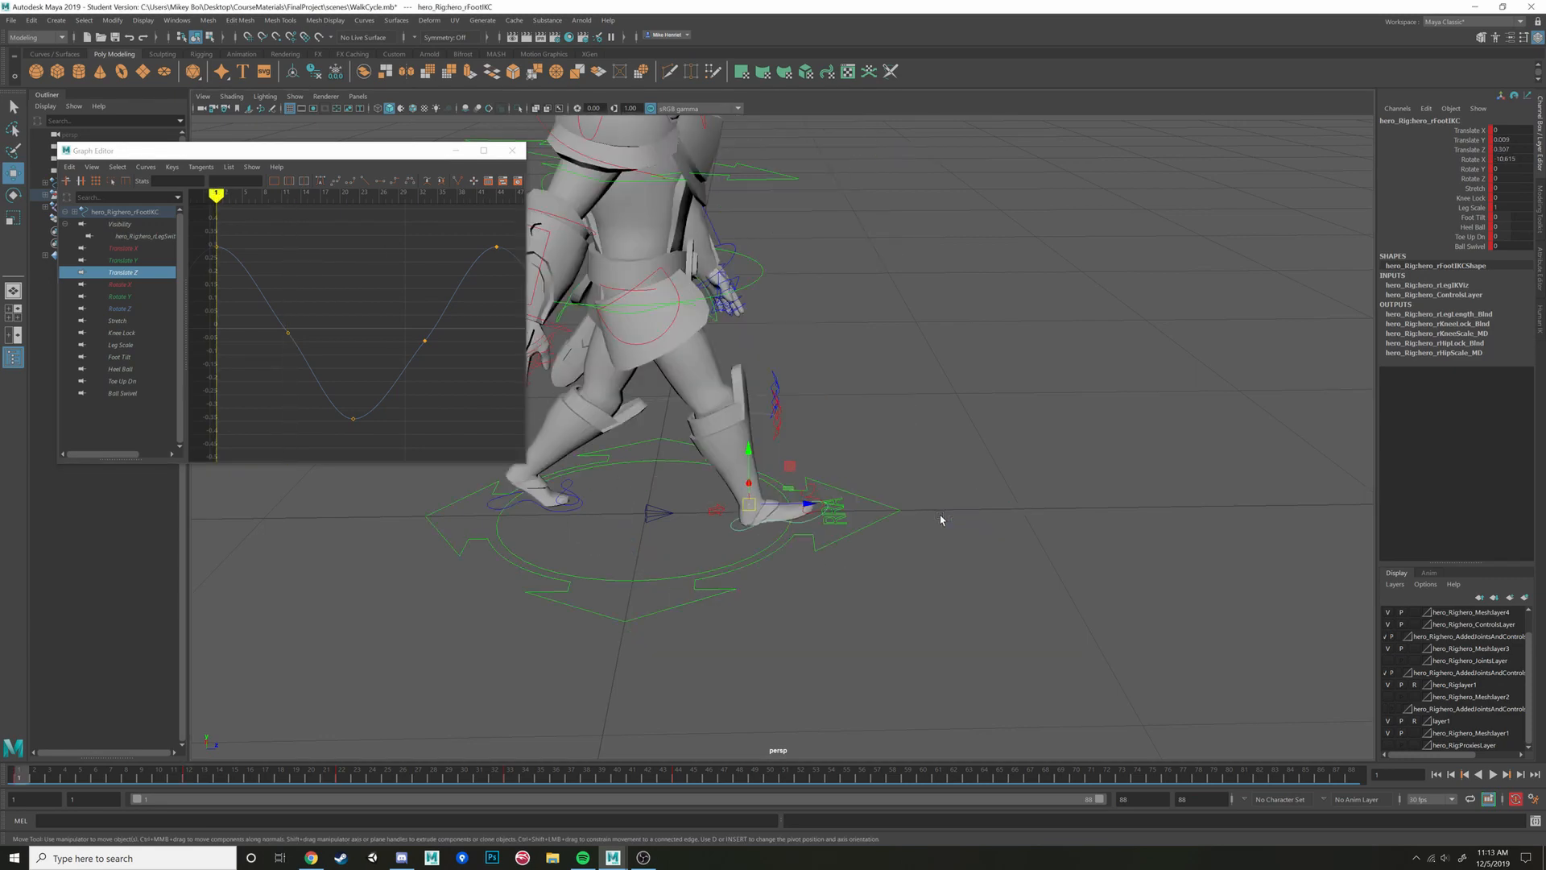
pyautogui.press('.')
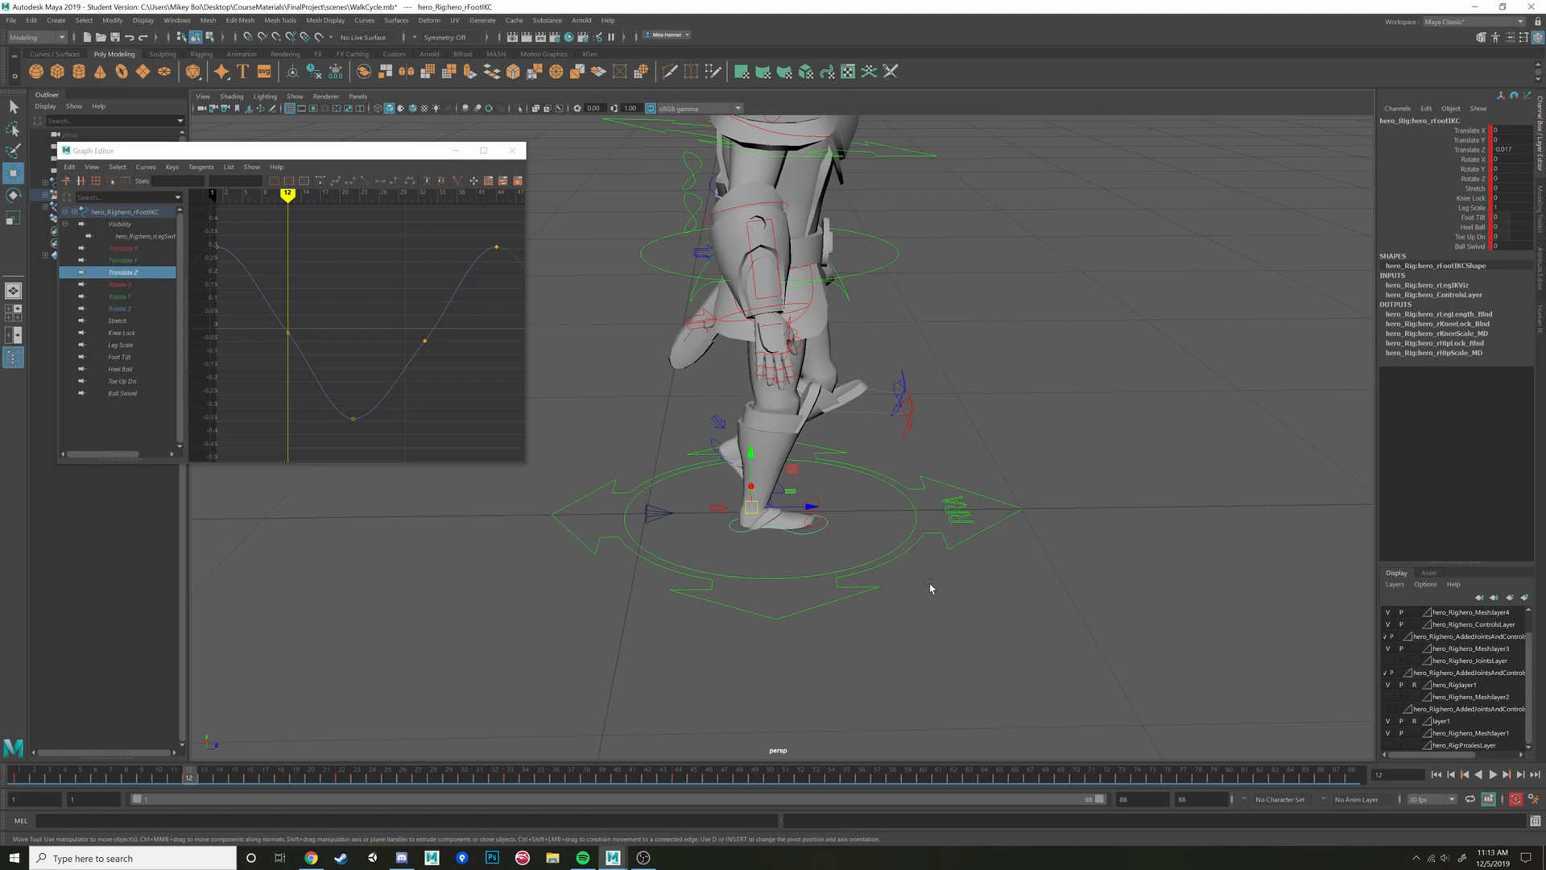
pyautogui.press(',')
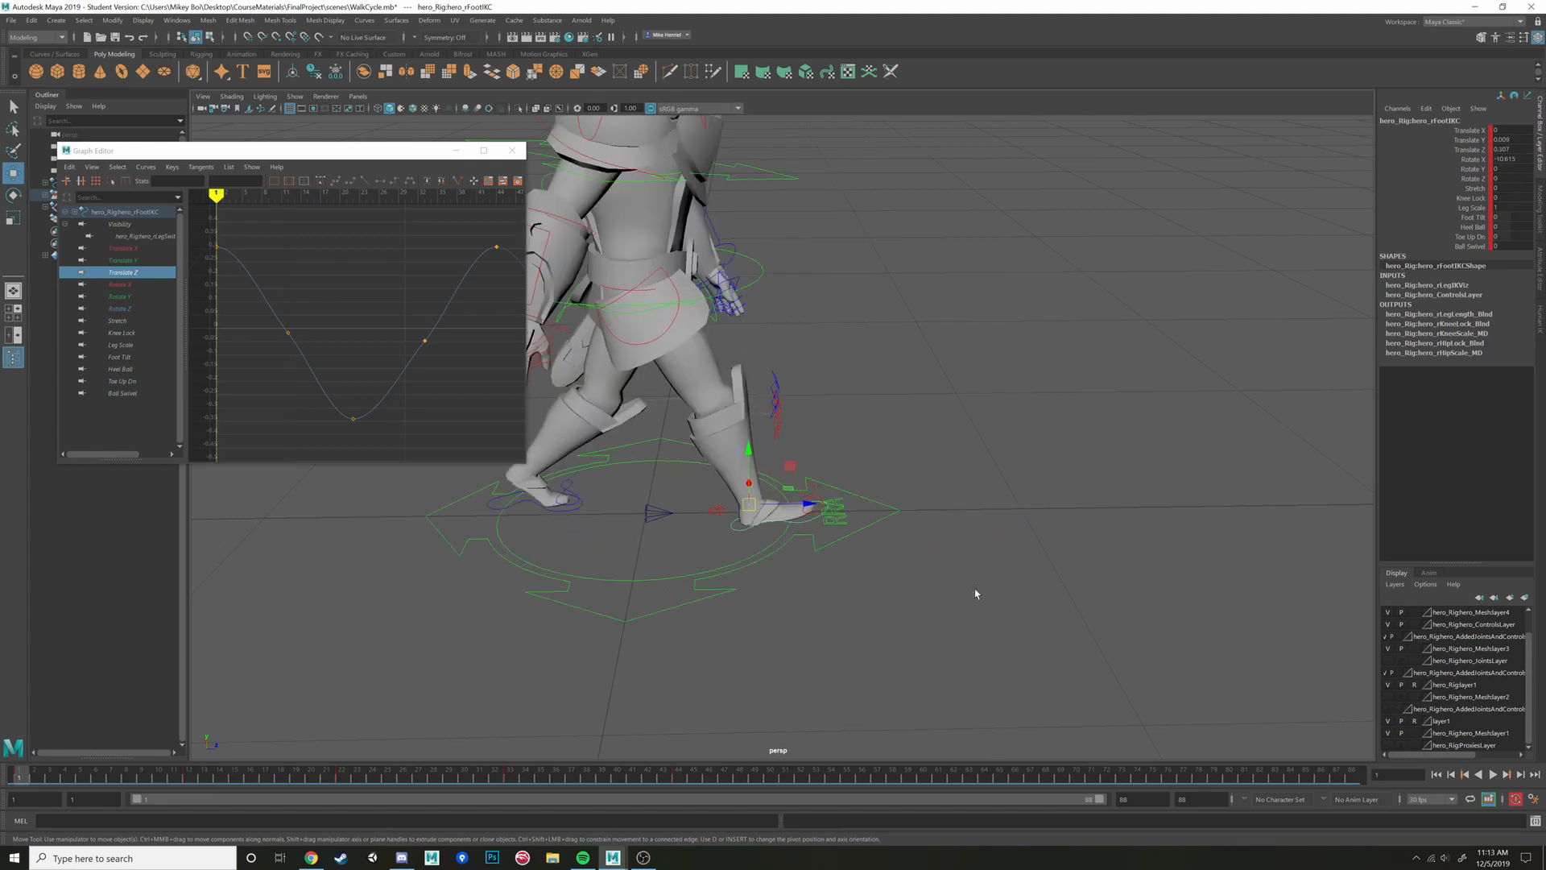
pyautogui.press('.')
pyautogui.press(',')
pyautogui.press('.')
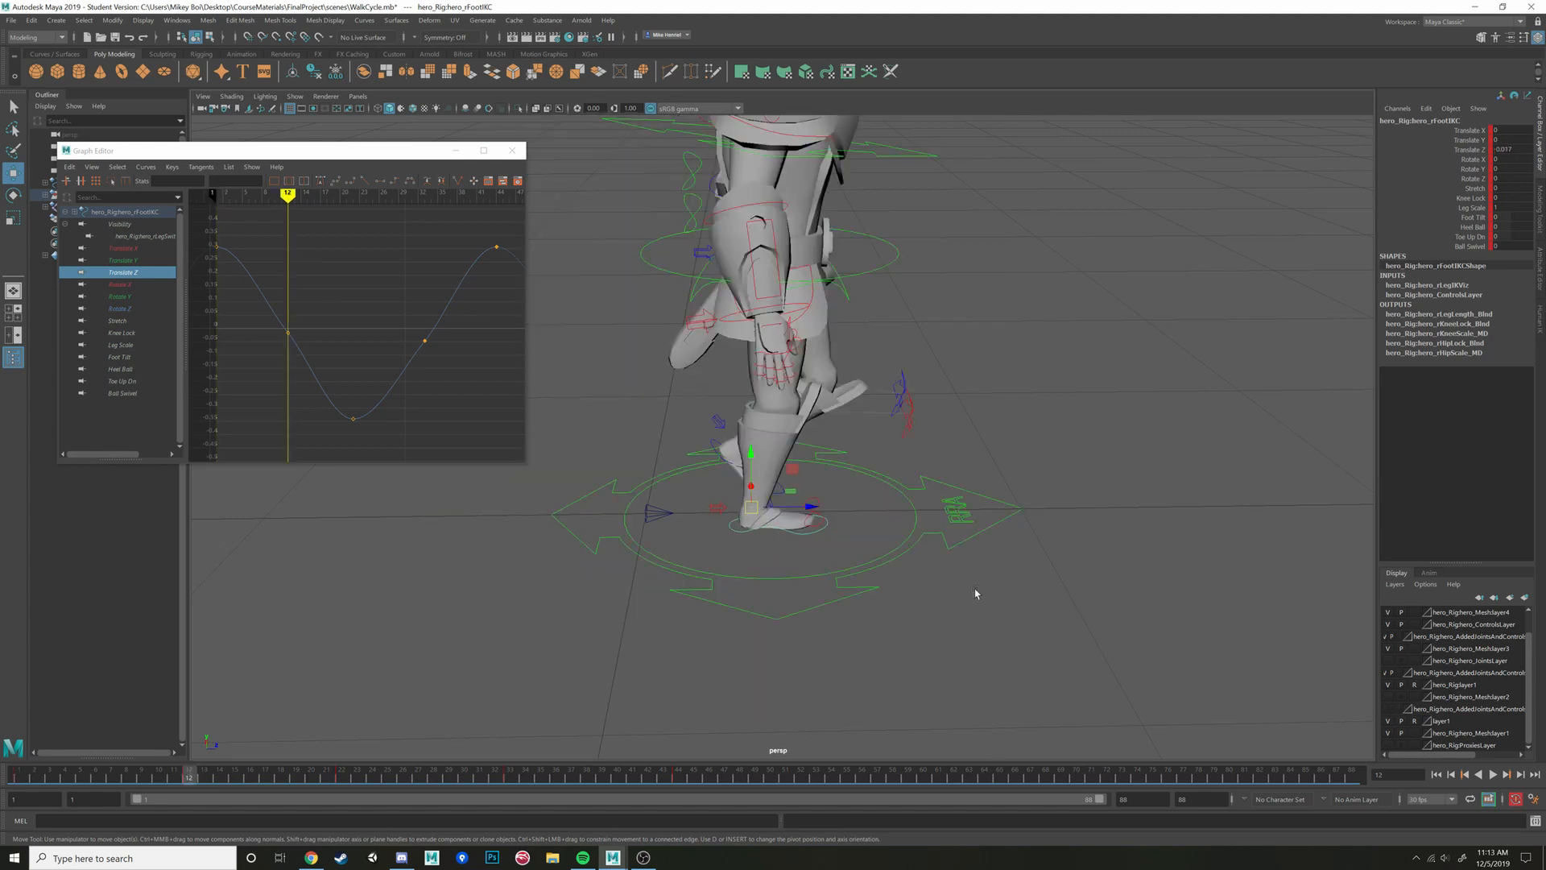
pyautogui.press(',')
pyautogui.press('.')
pyautogui.press(',')
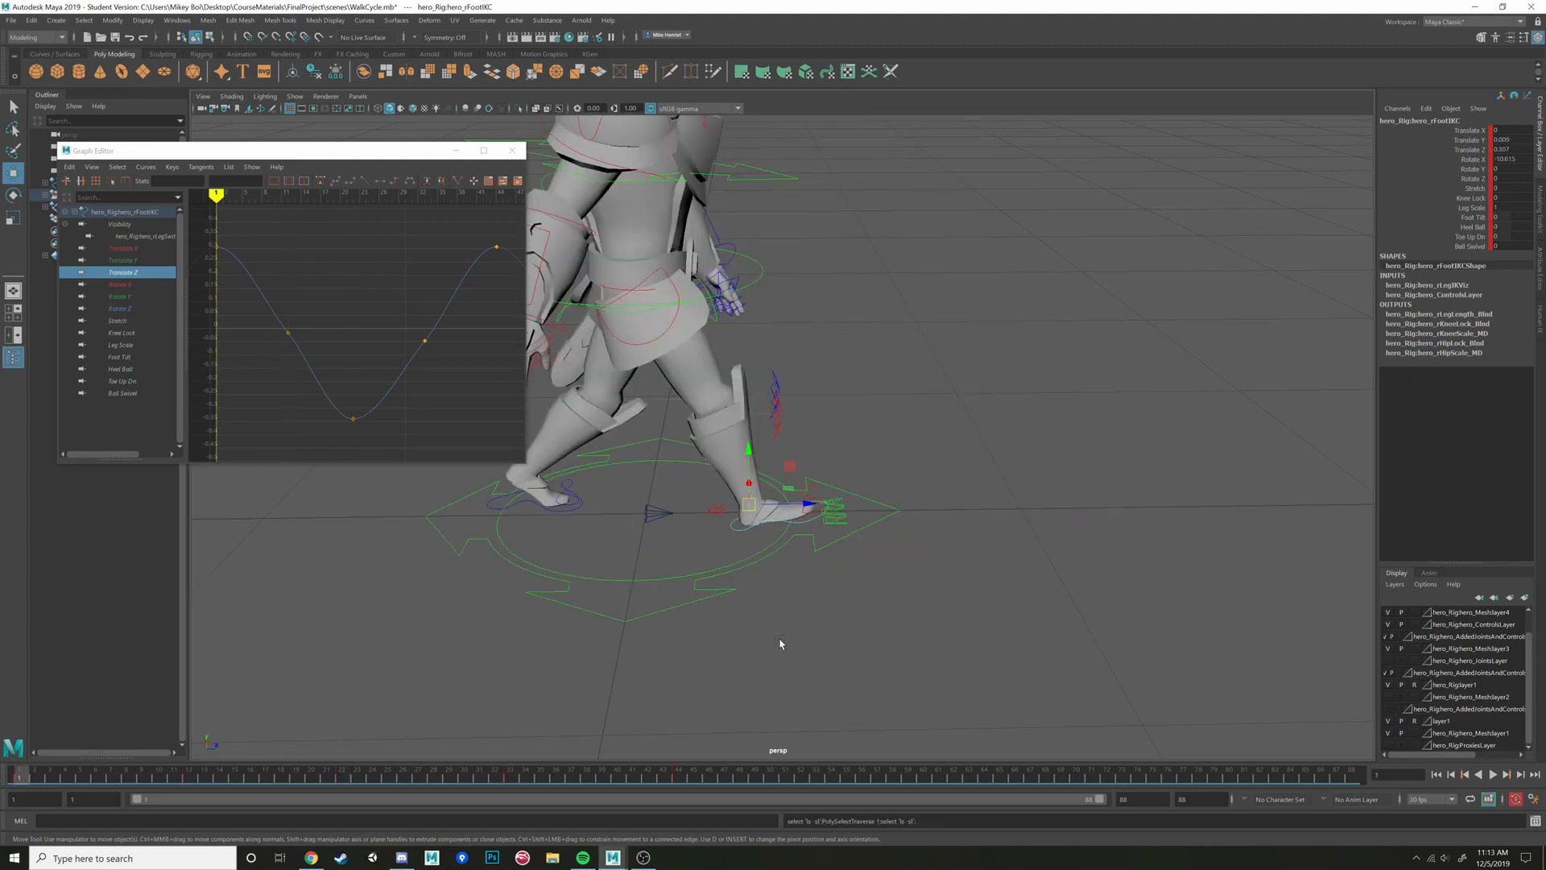
pyautogui.hotkey('ctrl', '.')
pyautogui.hotkey('ctrl', 'z')
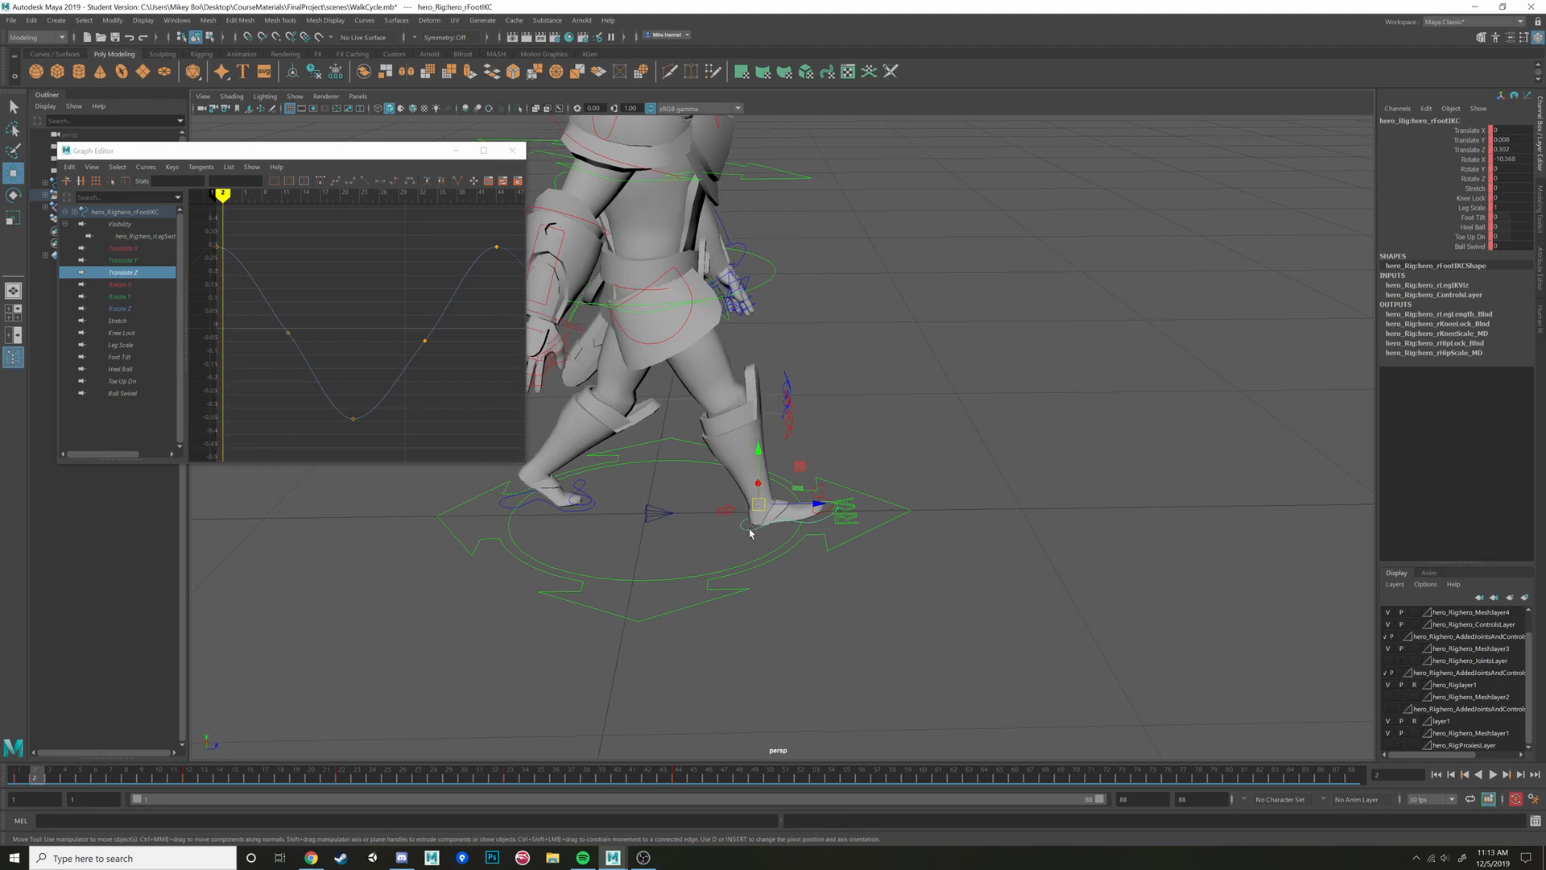
# Step frame by frame back and forth between frames 1 and 8 to examine where the right foot slides
pyautogui.hotkey('alt', '.')
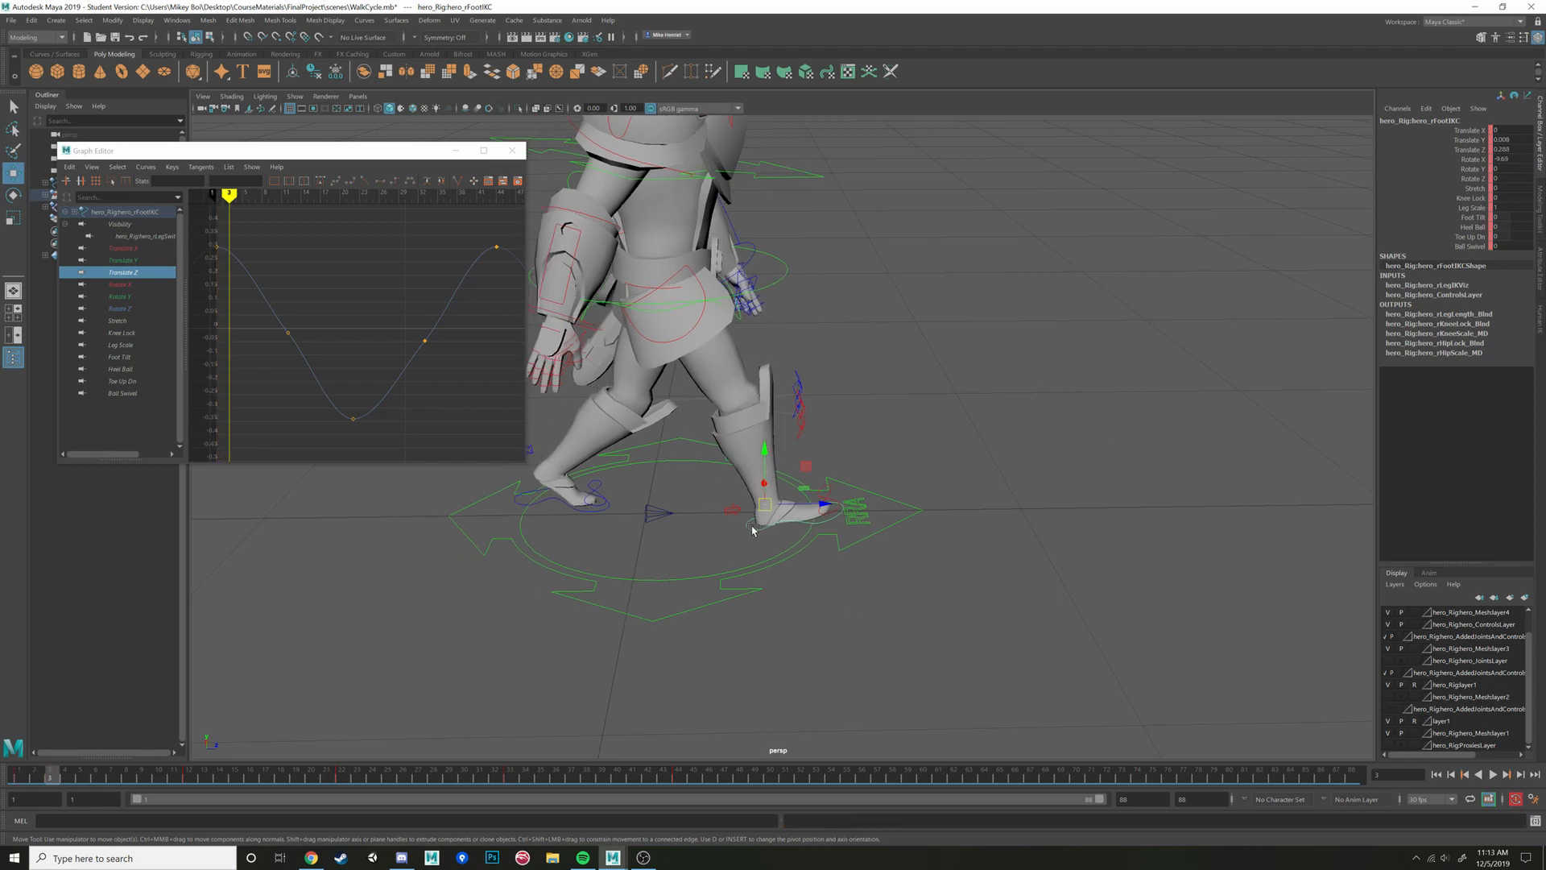
pyautogui.hotkey('alt', '.')
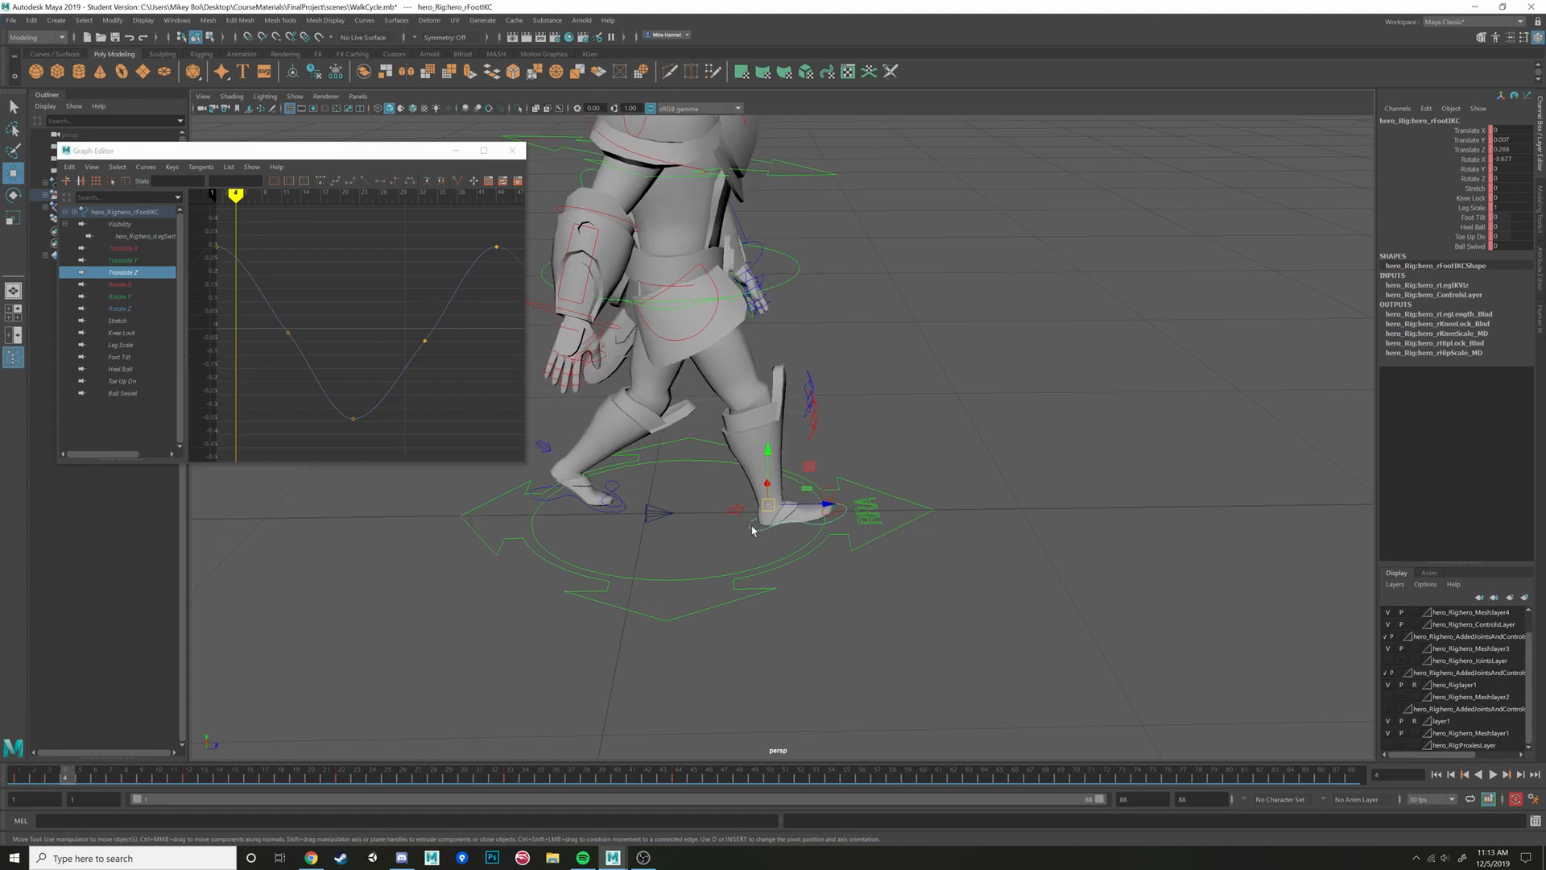
pyautogui.press(',')
pyautogui.press('.')
pyautogui.press(',')
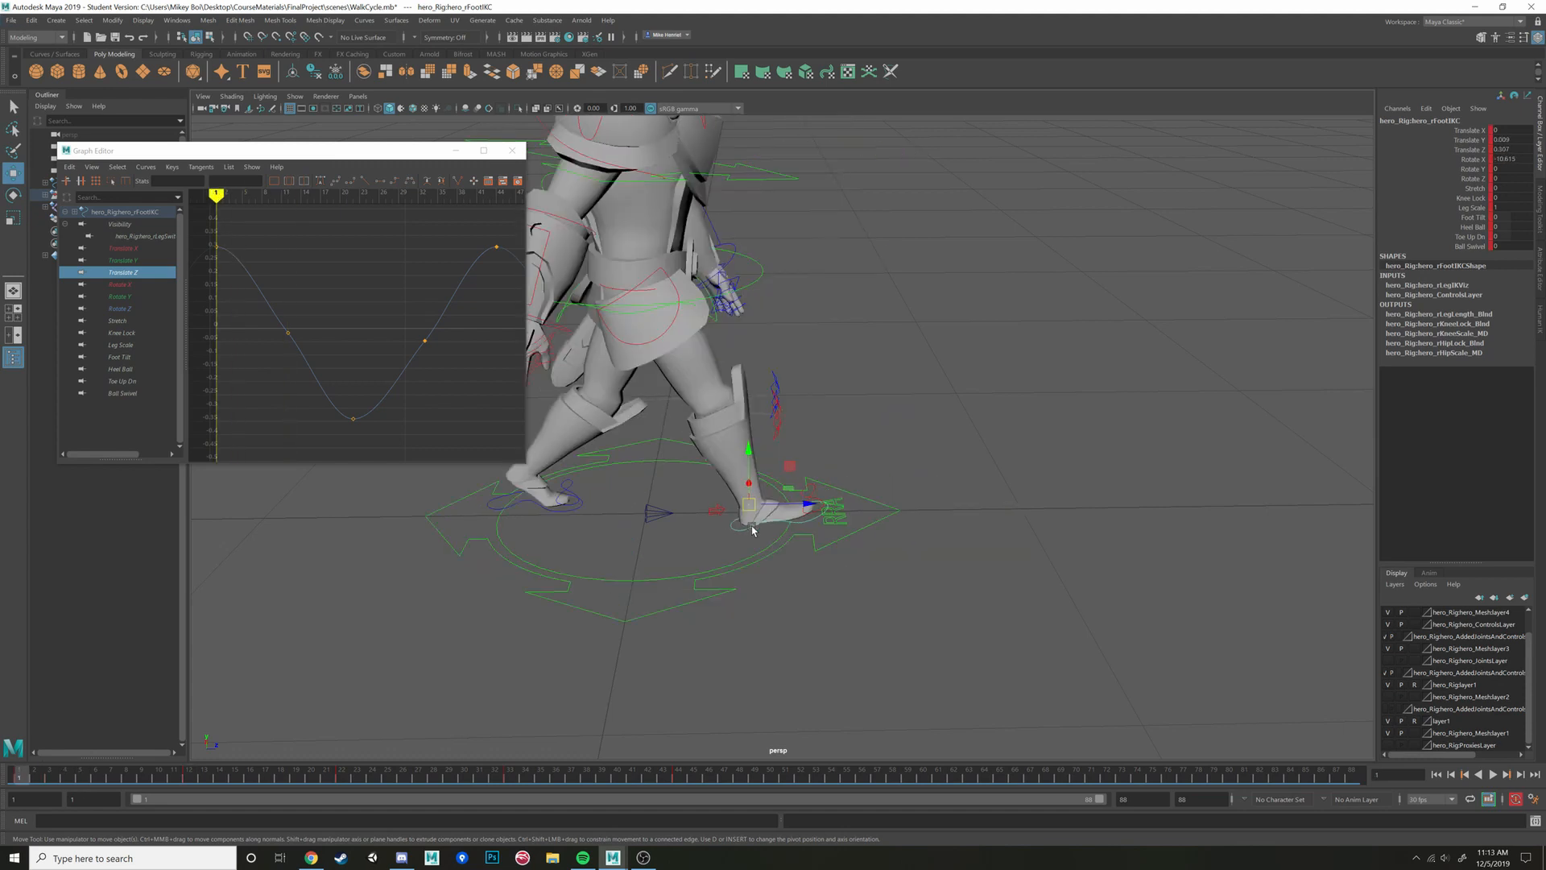
pyautogui.press('.')
pyautogui.press(',')
pyautogui.hotkey('alt', '.')
pyautogui.hotkey('alt', '.')
pyautogui.hotkey('alt', '.')
pyautogui.hotkey('alt', '.')
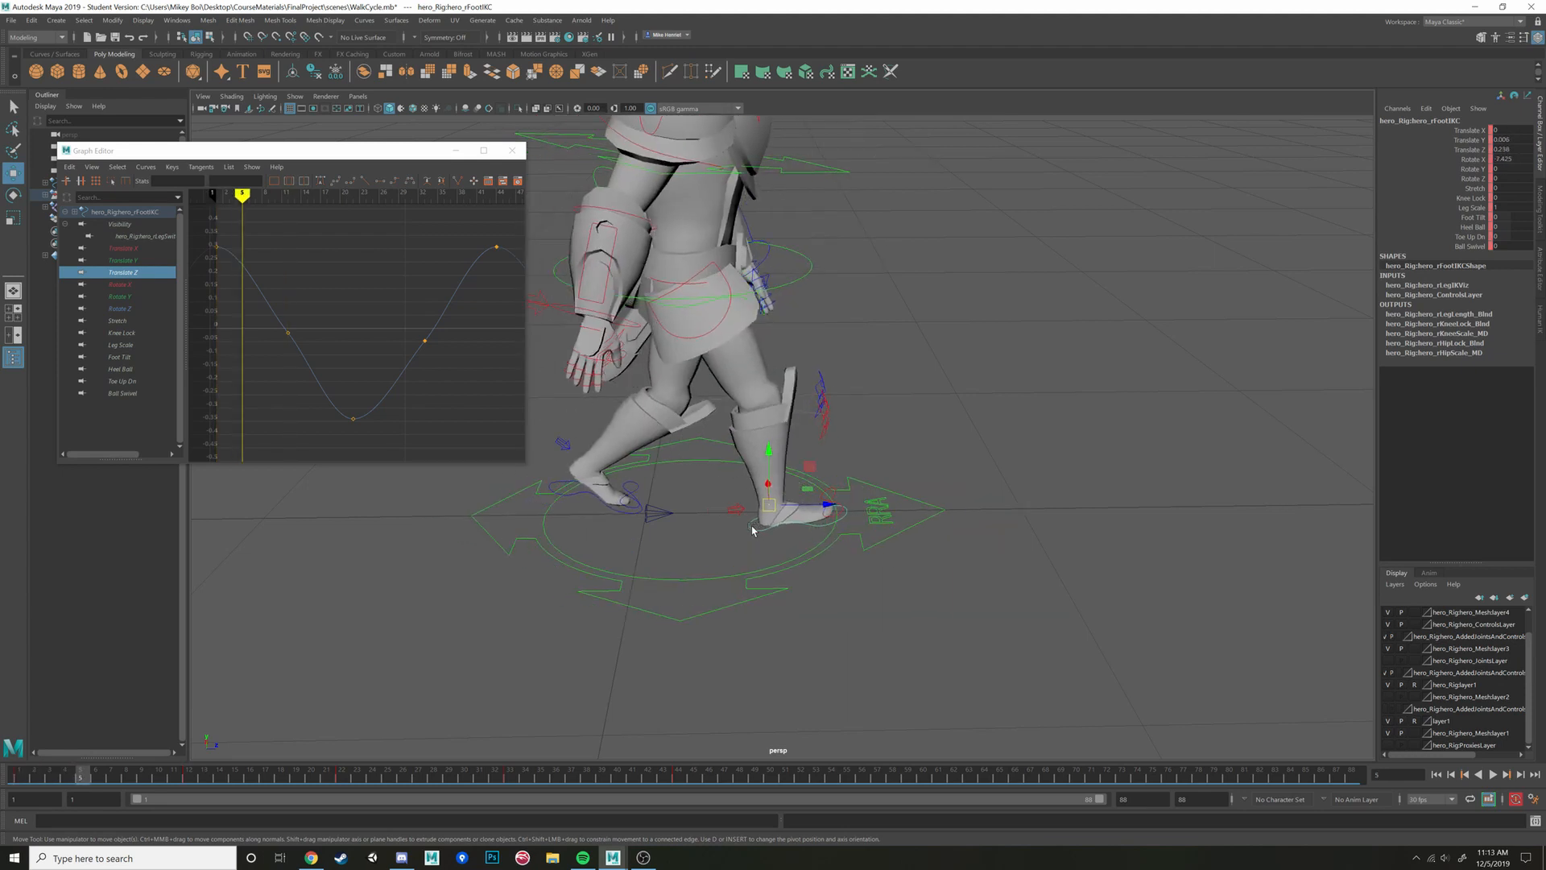
pyautogui.hotkey('alt', ',')
pyautogui.hotkey('alt', ',')
pyautogui.hotkey('alt', ',')
pyautogui.hotkey('alt', ',')
pyautogui.hotkey('alt', '.')
pyautogui.hotkey('alt', '.')
pyautogui.hotkey('alt', '.')
pyautogui.hotkey('alt', '.')
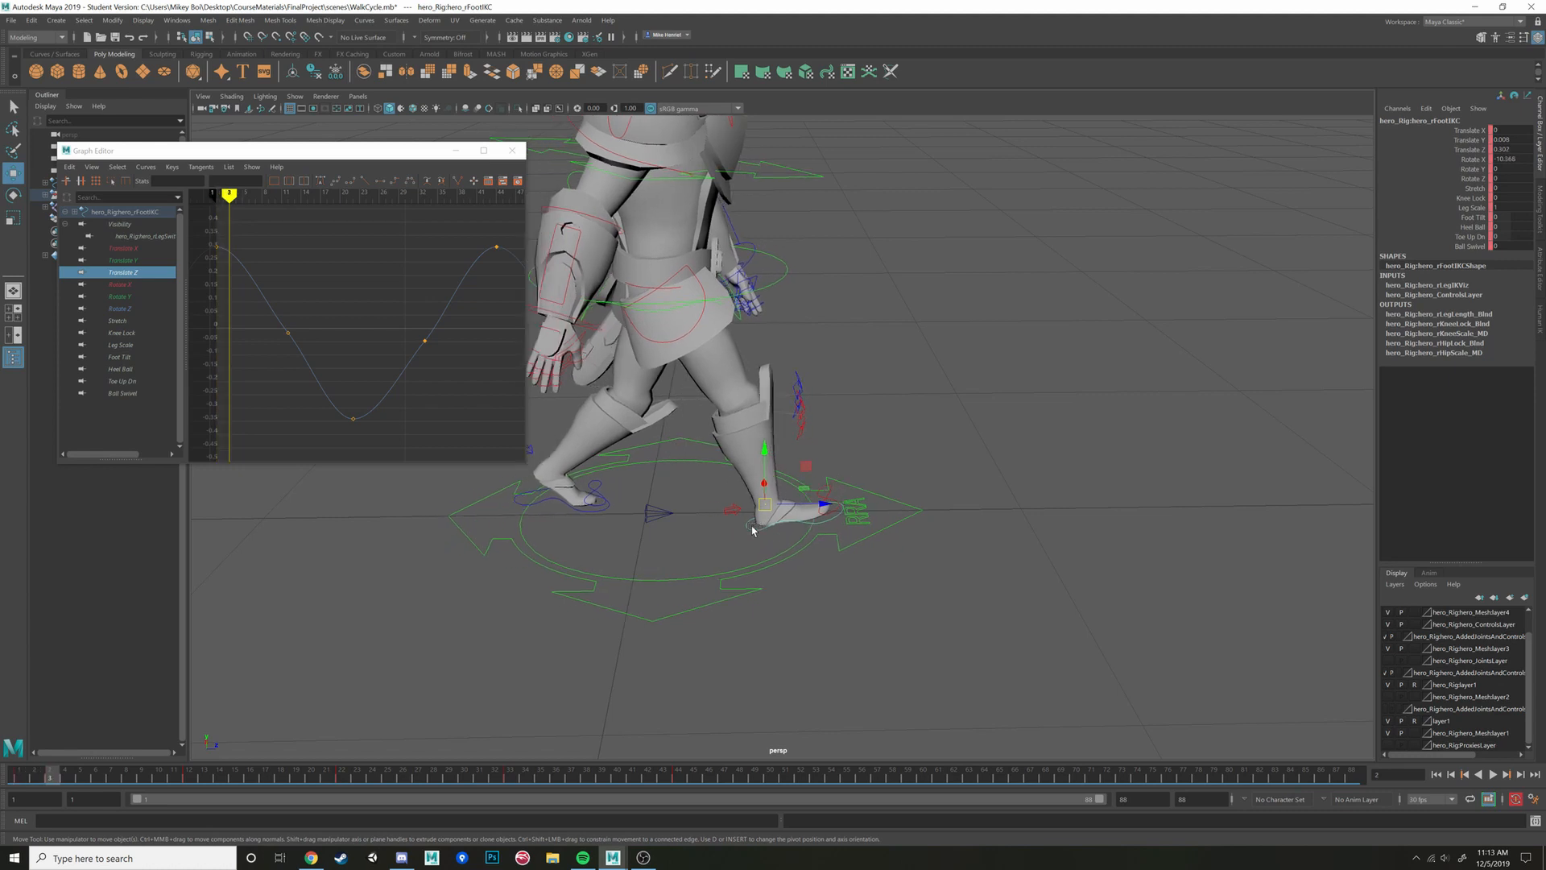
pyautogui.hotkey('alt', '.')
pyautogui.hotkey('alt', '.')
pyautogui.hotkey('alt', '.')
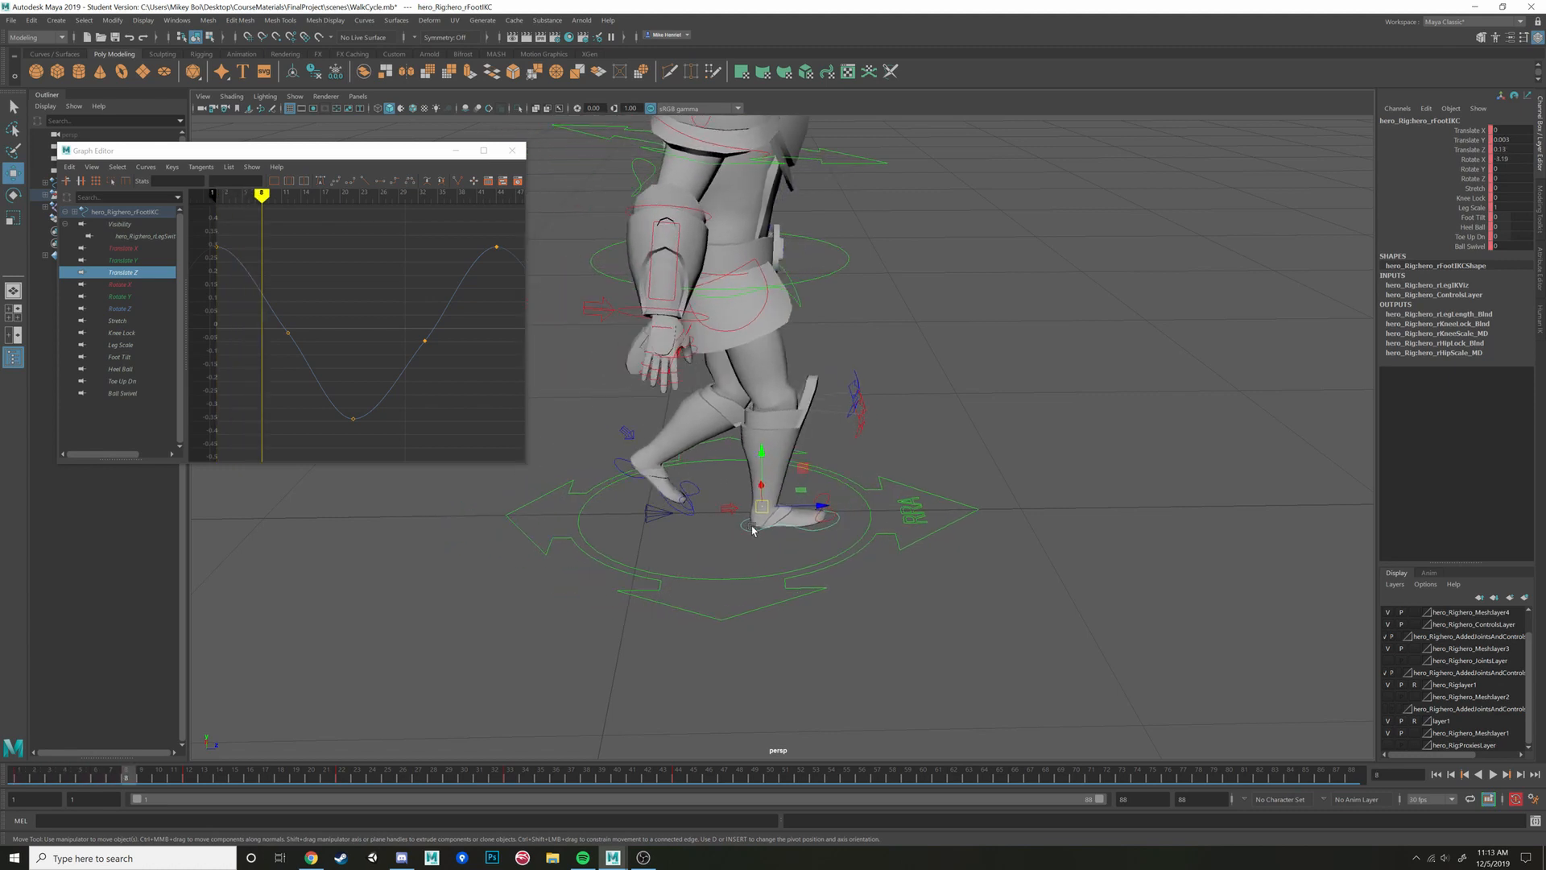
pyautogui.hotkey('alt', ',')
pyautogui.hotkey('alt', ',')
pyautogui.hotkey('alt', ',')
pyautogui.hotkey('alt', ',')
pyautogui.hotkey('alt', ',')
pyautogui.hotkey('alt', ',')
pyautogui.hotkey('alt', ',')
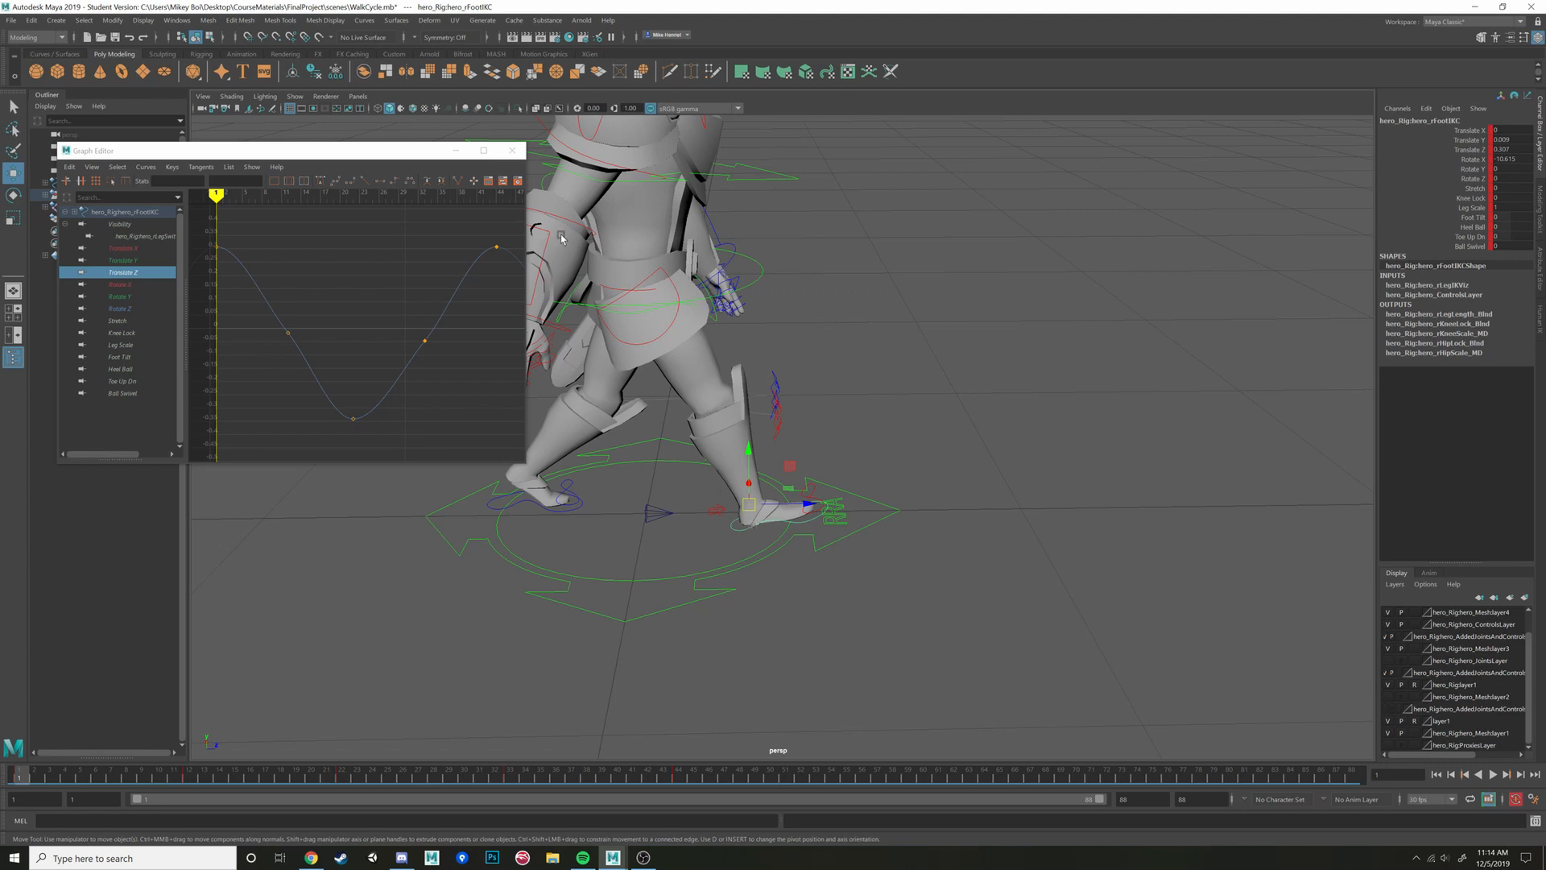
pyautogui.click(177, 20)
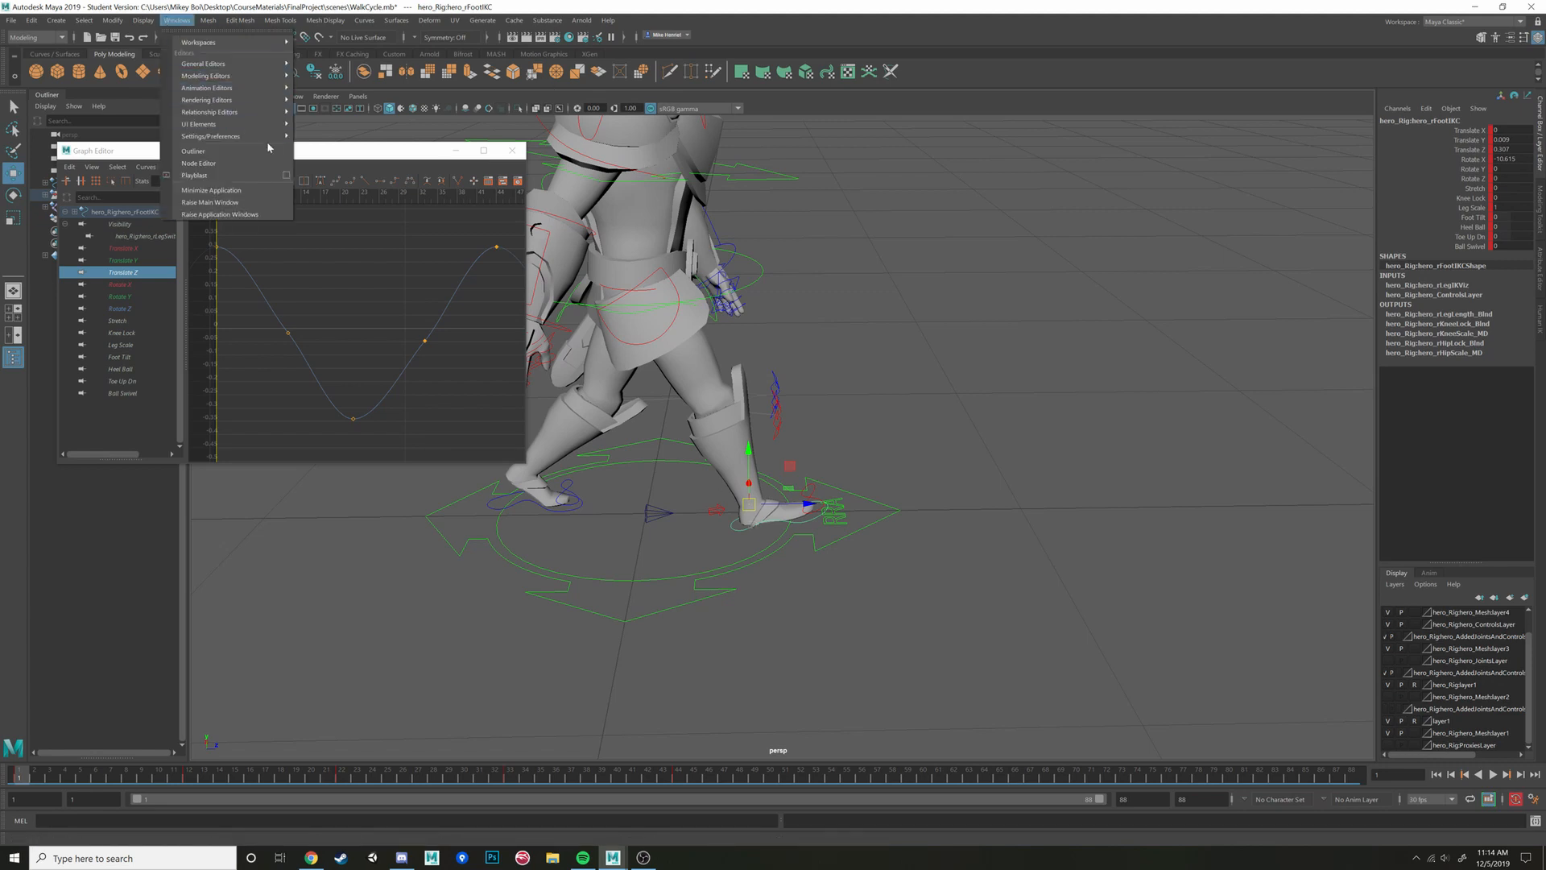
pyautogui.moveTo(269, 137)
pyautogui.click(348, 166)
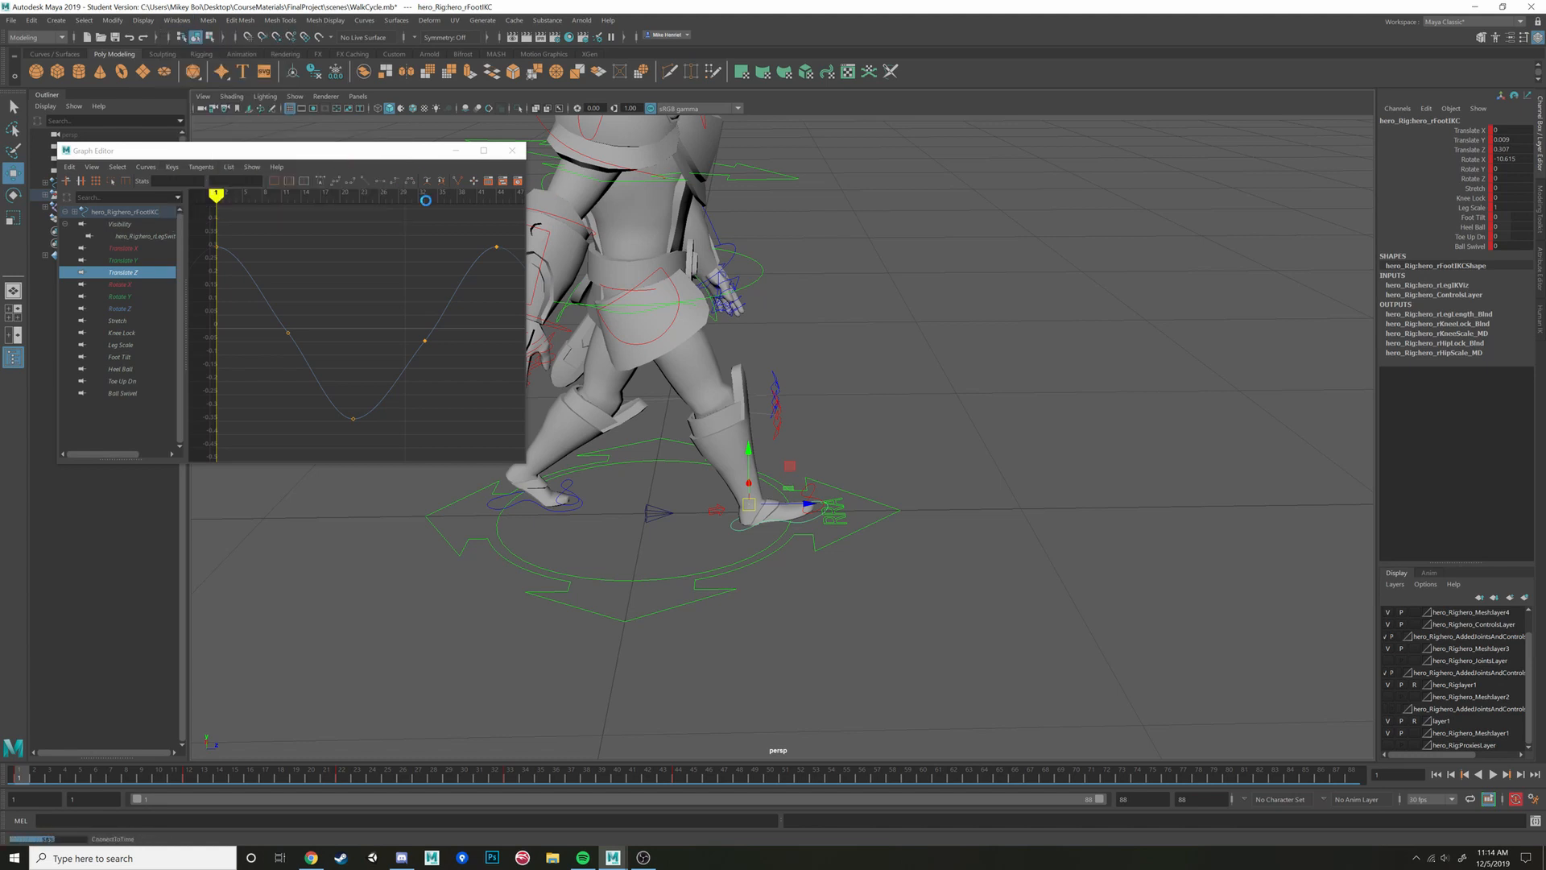
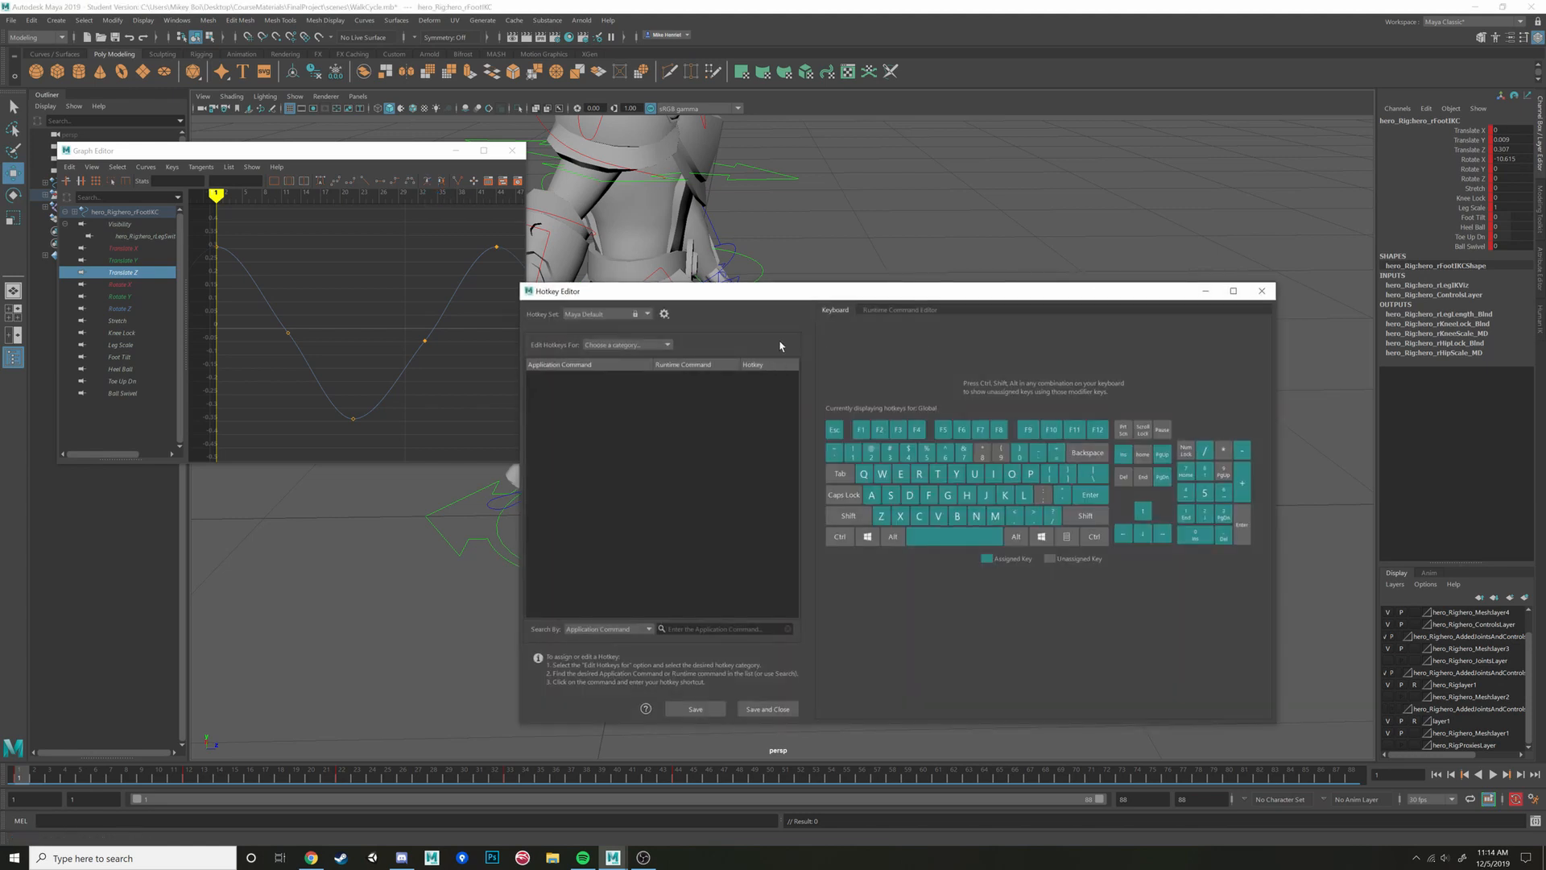
pyautogui.click(1262, 291)
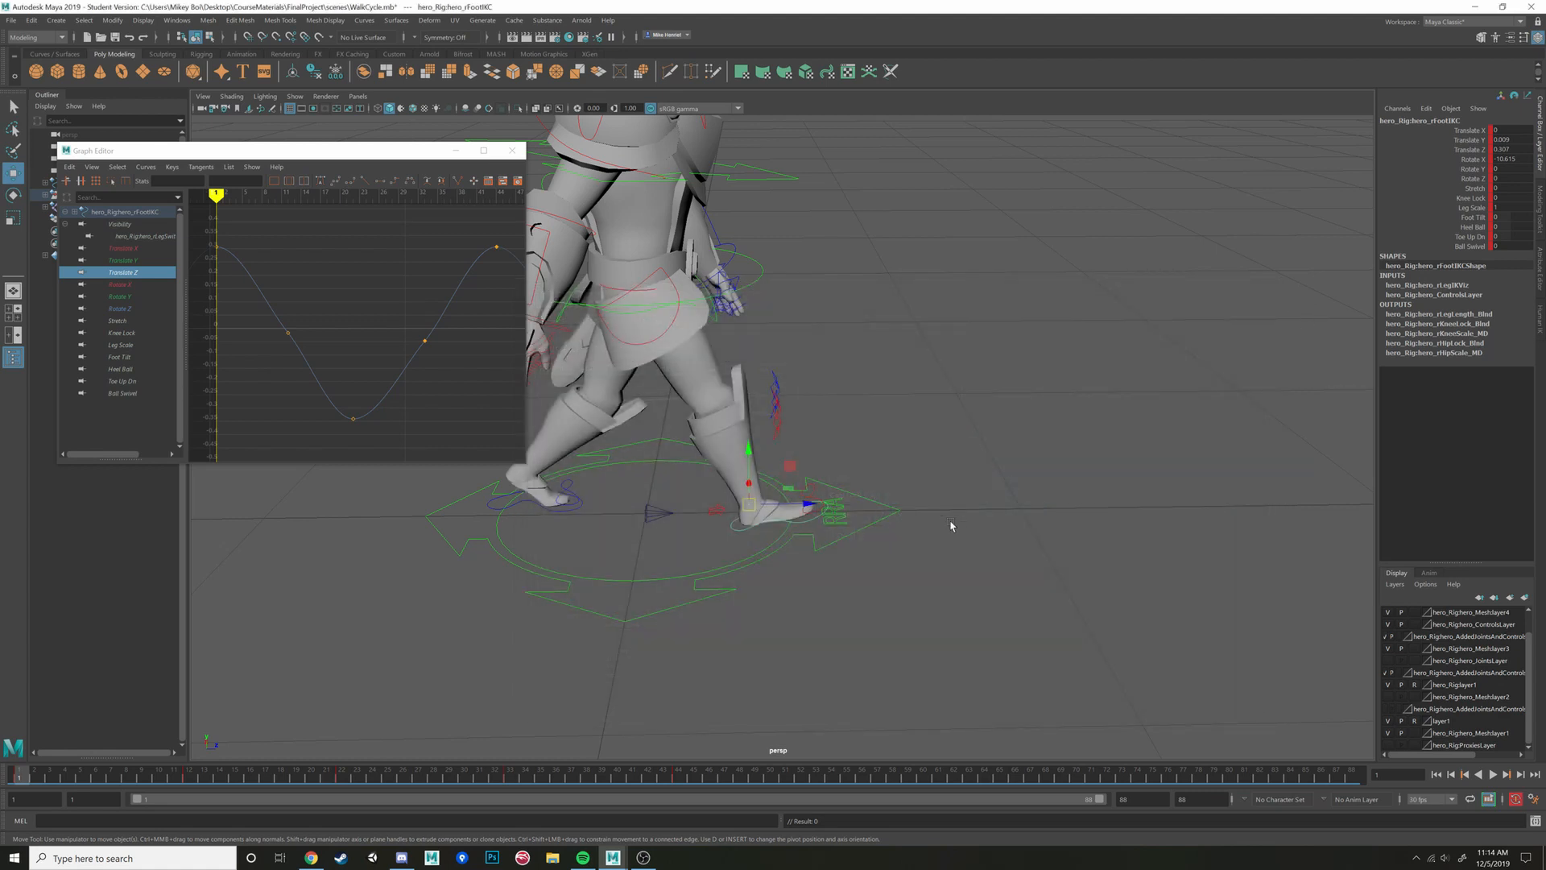
# Set a key on the right foot IK control at frame 6
pyautogui.keyDown('alt'); pyautogui.moveTo(888, 562); pyautogui.dragTo(730, 618); pyautogui.keyUp('alt')
pyautogui.moveTo(30, 777)
pyautogui.mouseDown()
pyautogui.moveTo(216, 775)
pyautogui.moveTo(106, 790)
pyautogui.mouseUp()
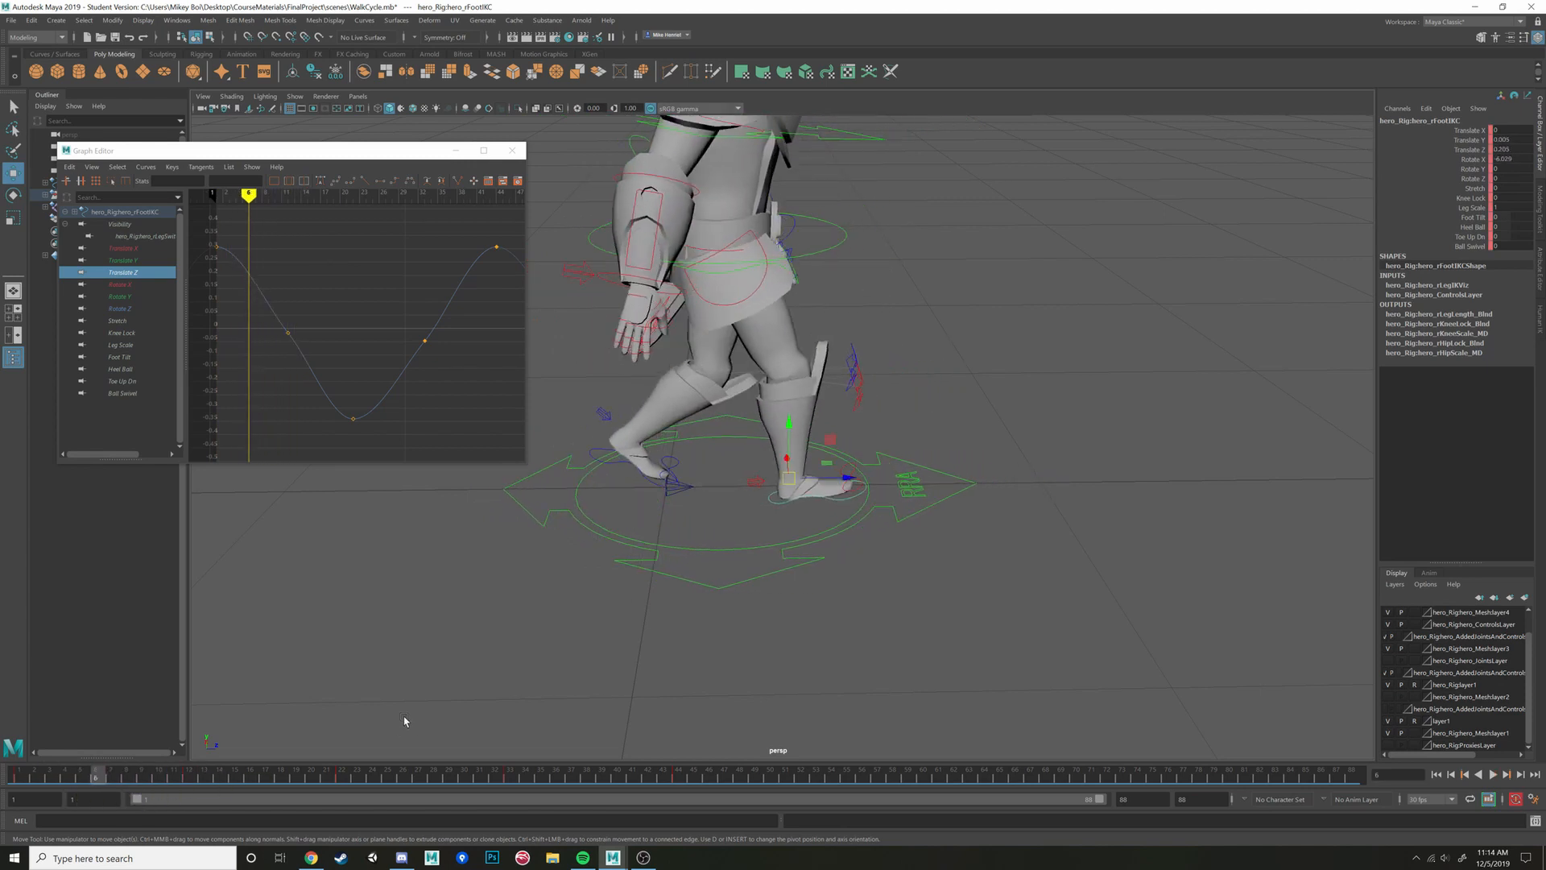
pyautogui.press('s')
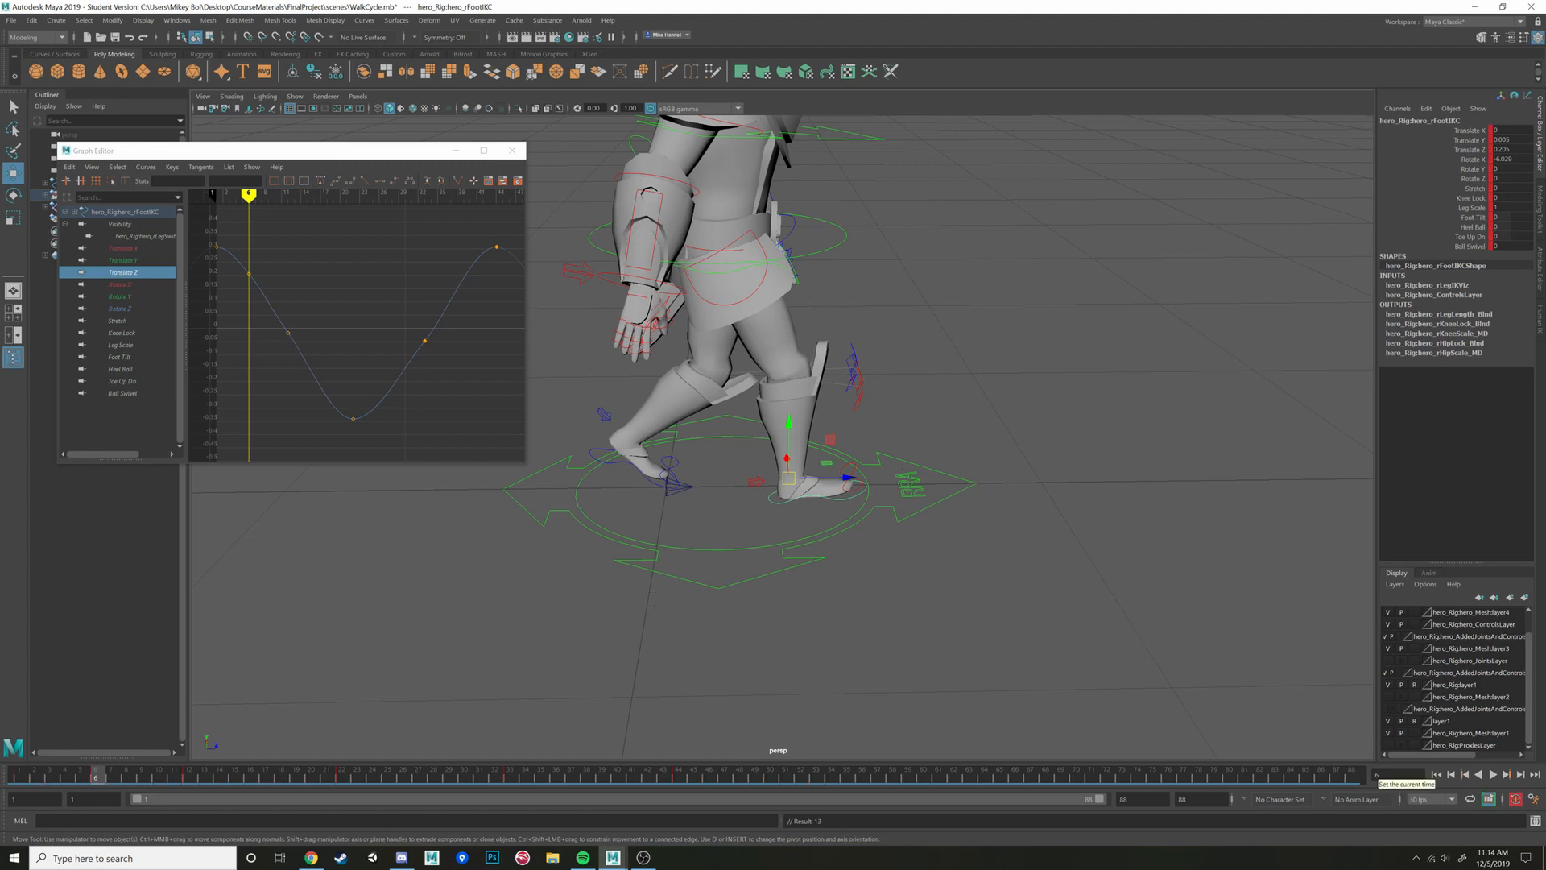
# Compare the right foot's ground position across its keys at frames 1, 6 and 12
pyautogui.press(',')
pyautogui.press('.')
pyautogui.press(',')
pyautogui.press('.')
pyautogui.press(',')
pyautogui.press('.')
pyautogui.press(',')
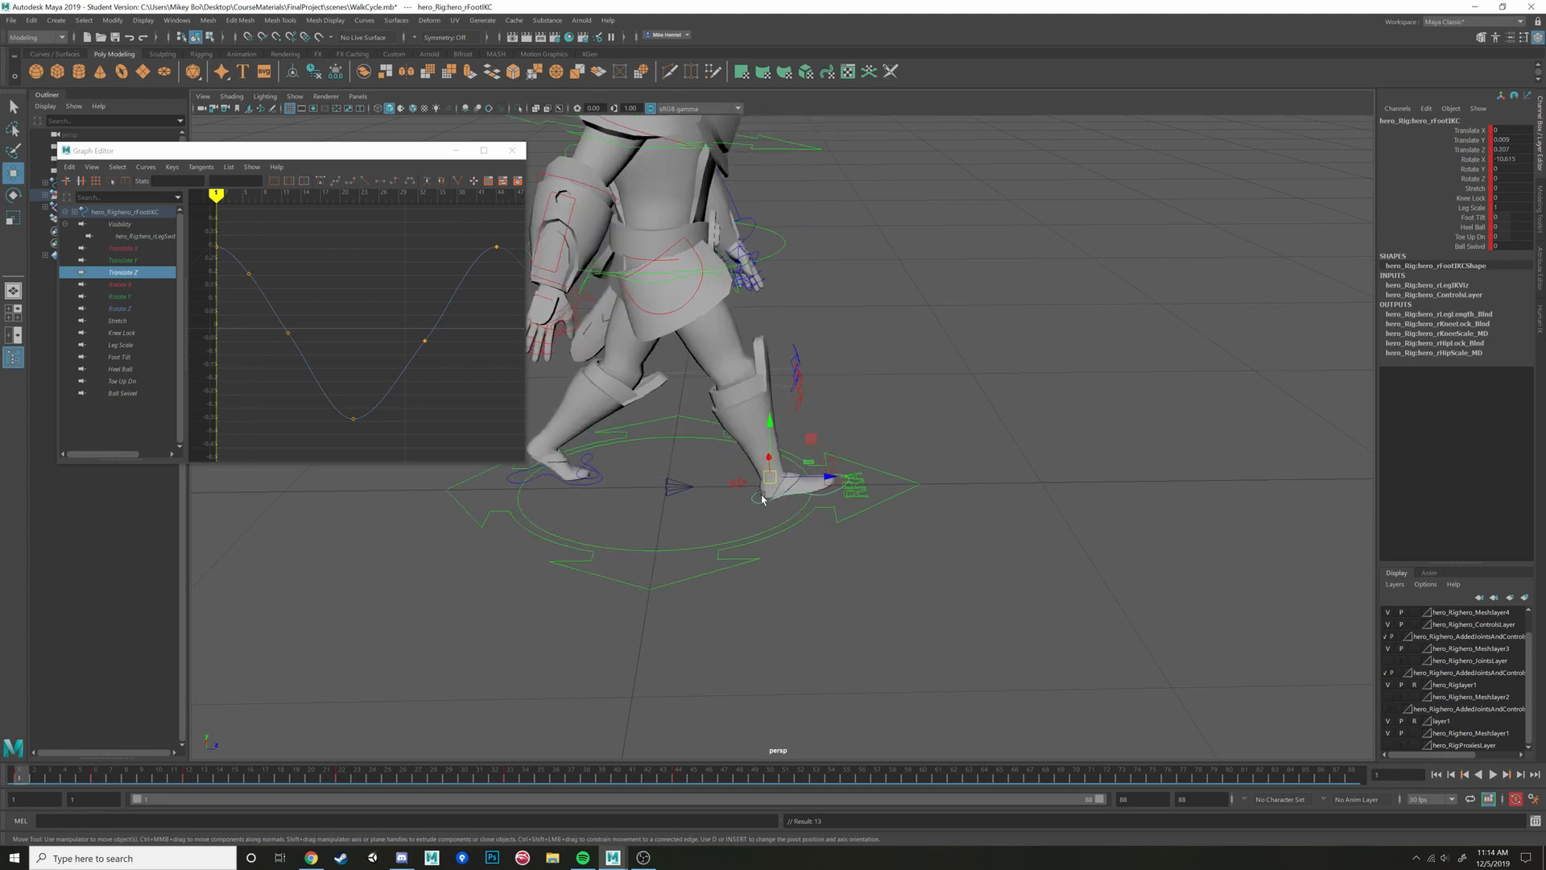
pyautogui.press('.')
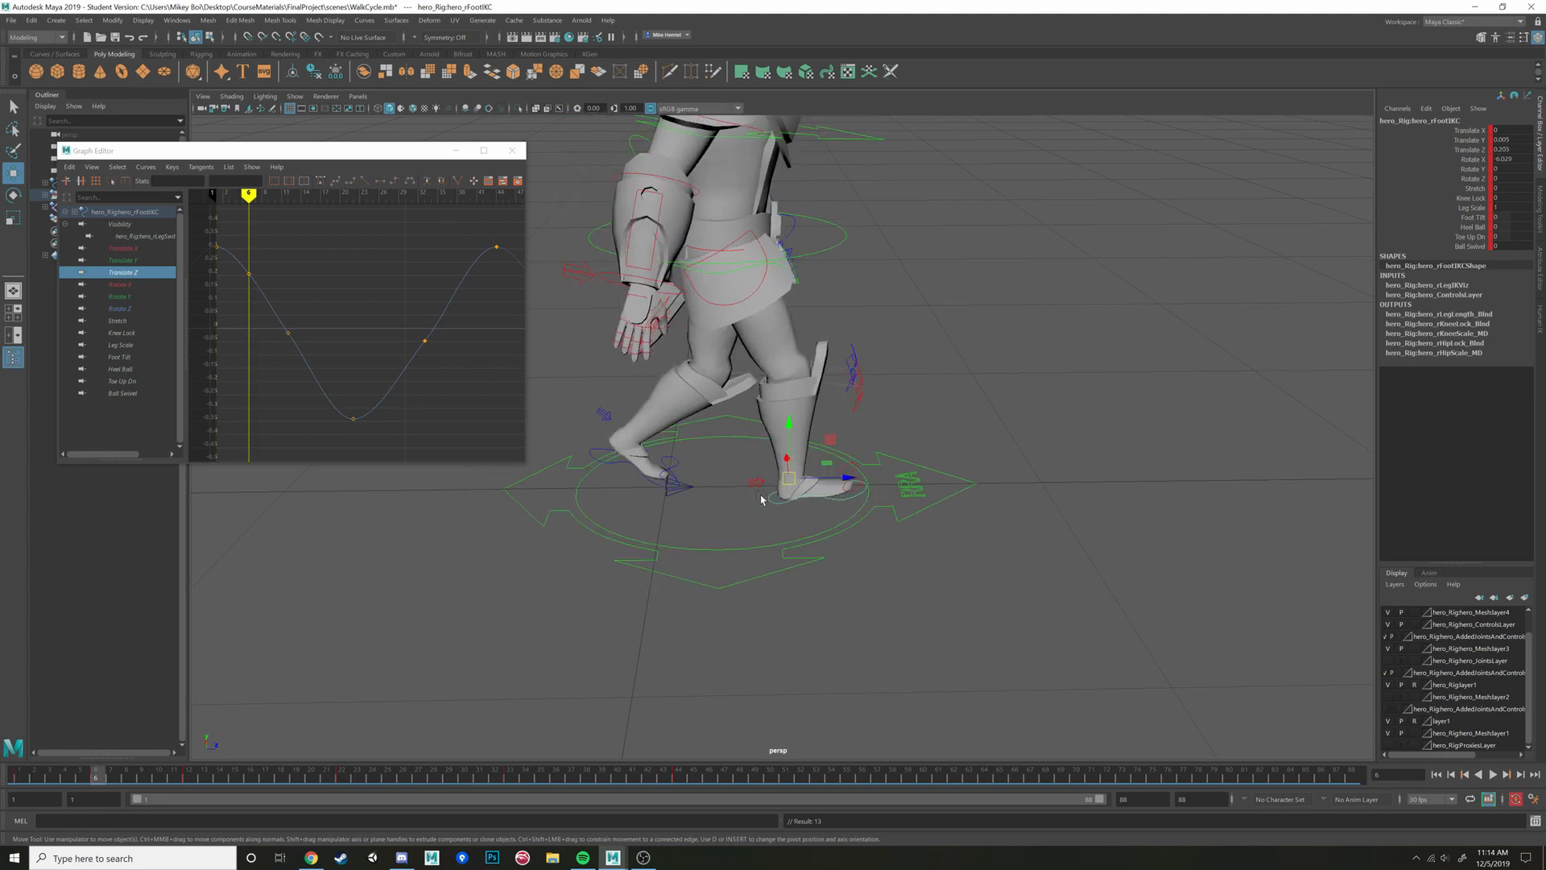
pyautogui.press('.')
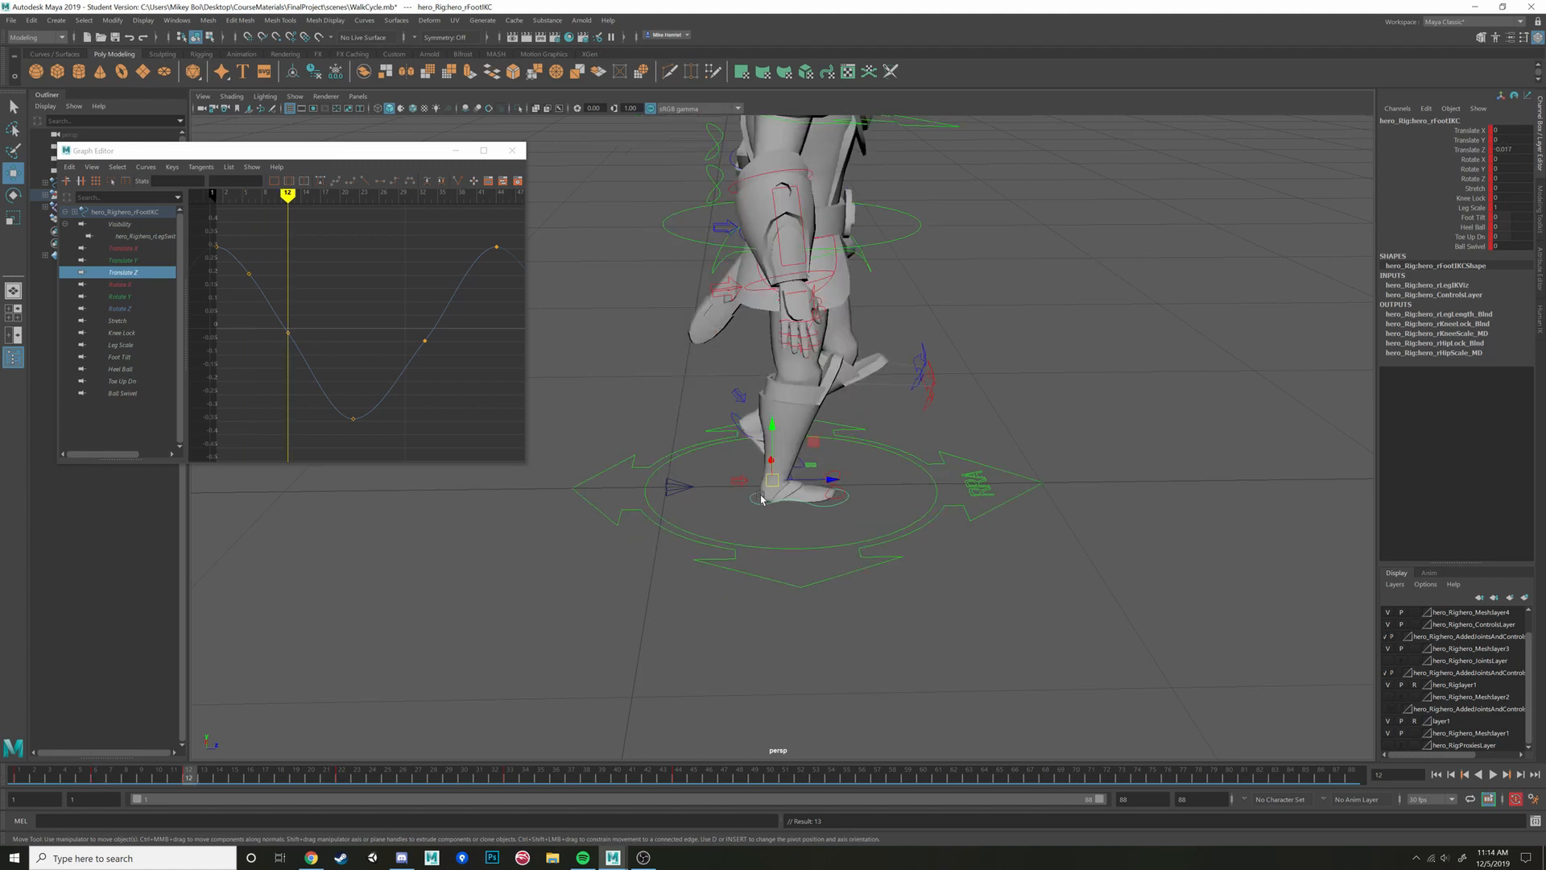
pyautogui.press(',')
pyautogui.press(',')
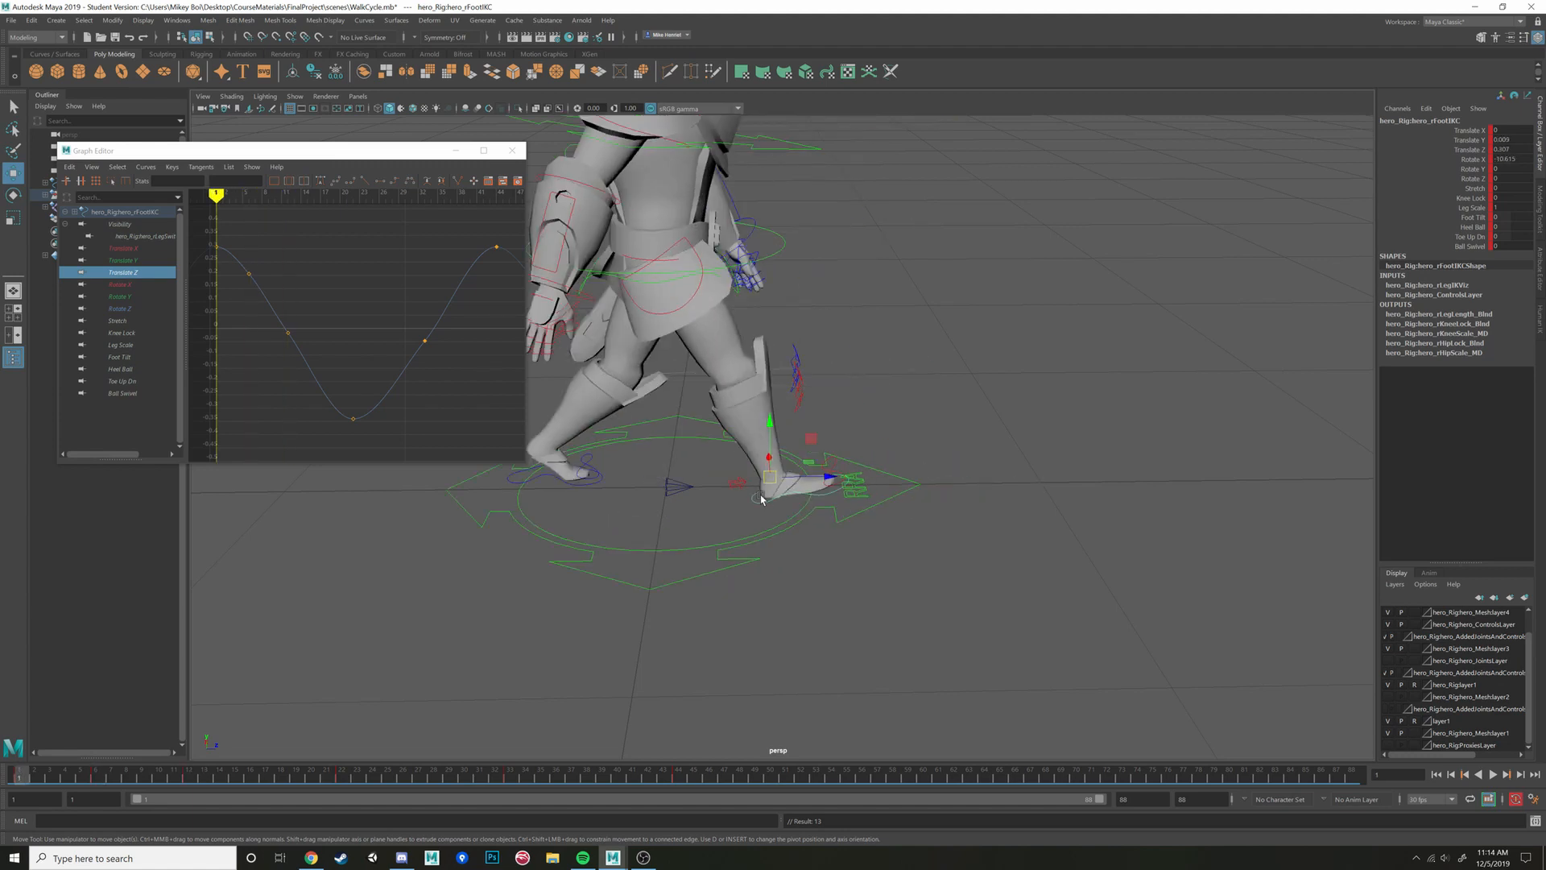
pyautogui.press('.')
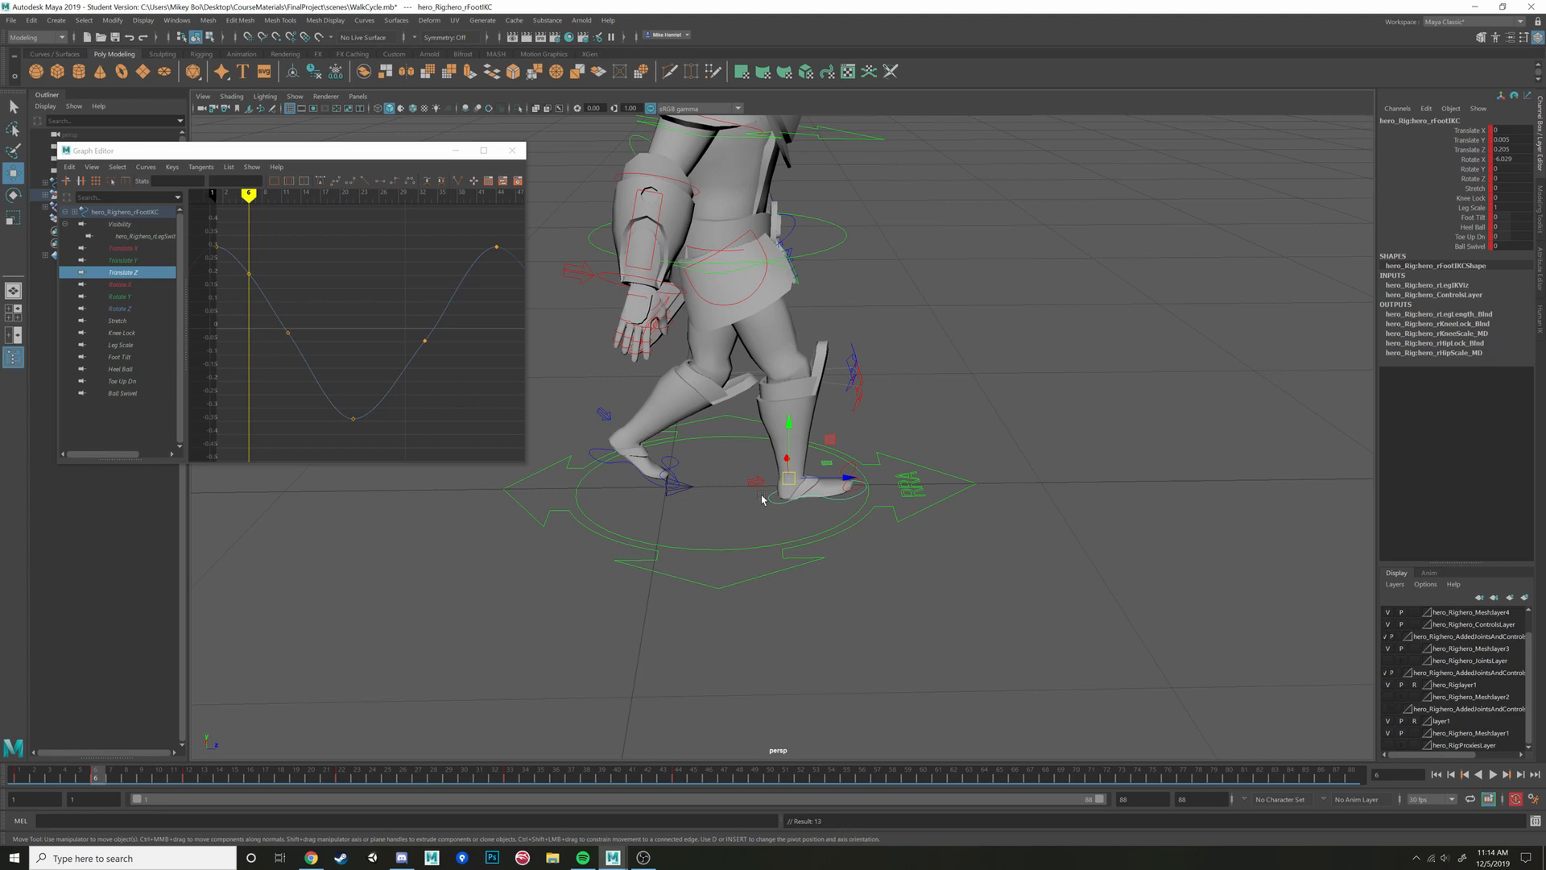
# Move the right foot back to a Translate Z of about 0.15 at frame 6, comparing it against frame 1
pyautogui.moveTo(849, 481); pyautogui.dragTo(763, 500)
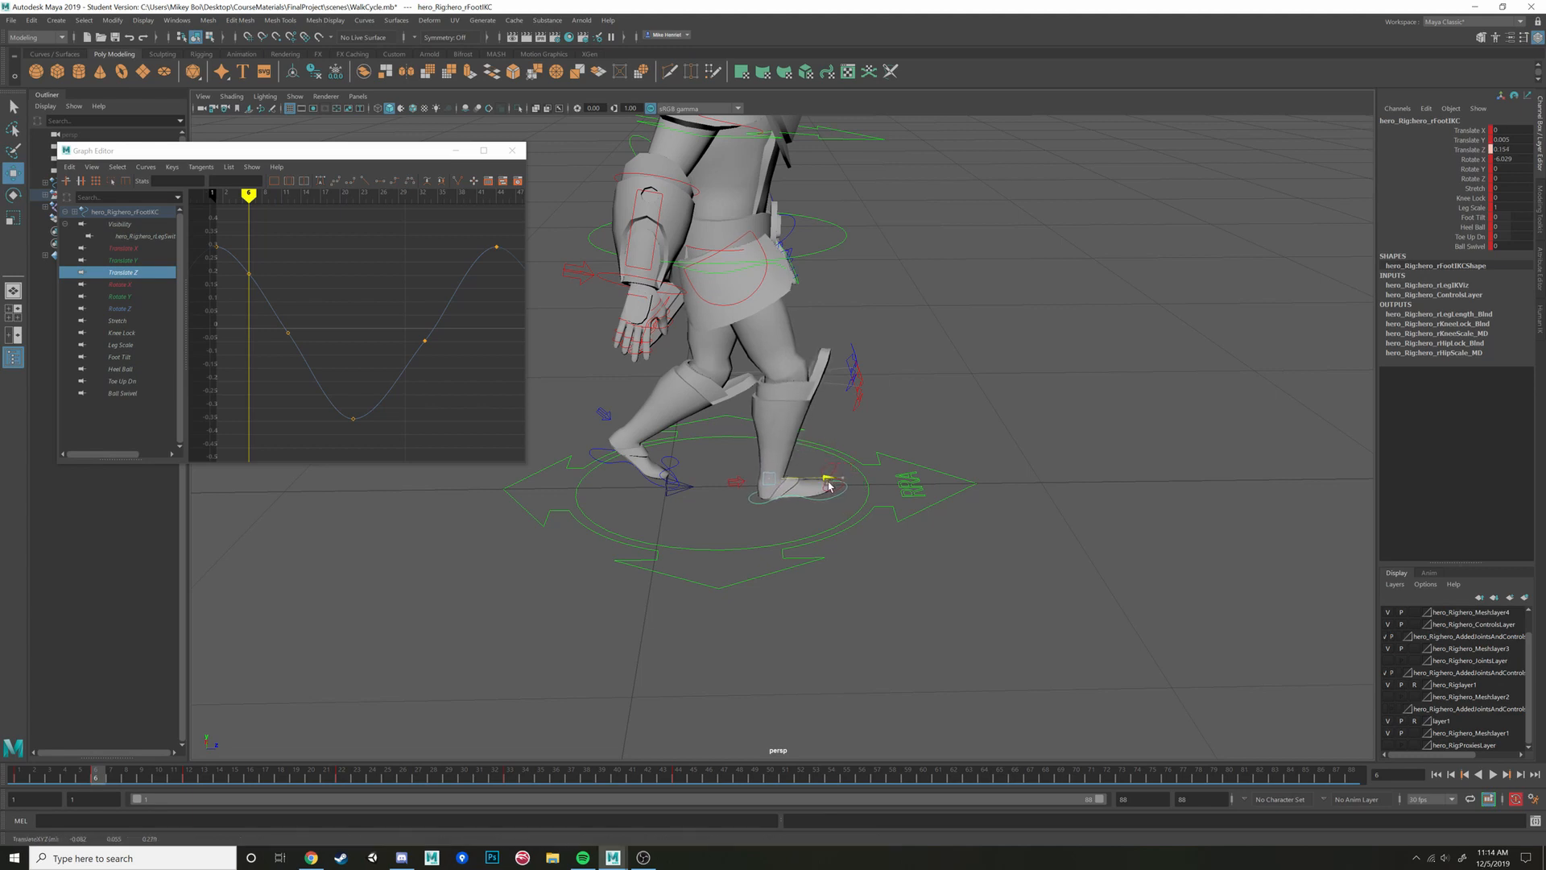
pyautogui.press(',')
pyautogui.press('.')
pyautogui.press(',')
pyautogui.press('.')
pyautogui.press(',')
pyautogui.press('.')
pyautogui.press(',')
pyautogui.press('.')
pyautogui.press(',')
pyautogui.press('.')
# Nudge the right foot's frame-6 Translate Z to about 0.16 and compare its heel position with frame 1 up close
pyautogui.moveTo(827, 481); pyautogui.dragTo(832, 481)
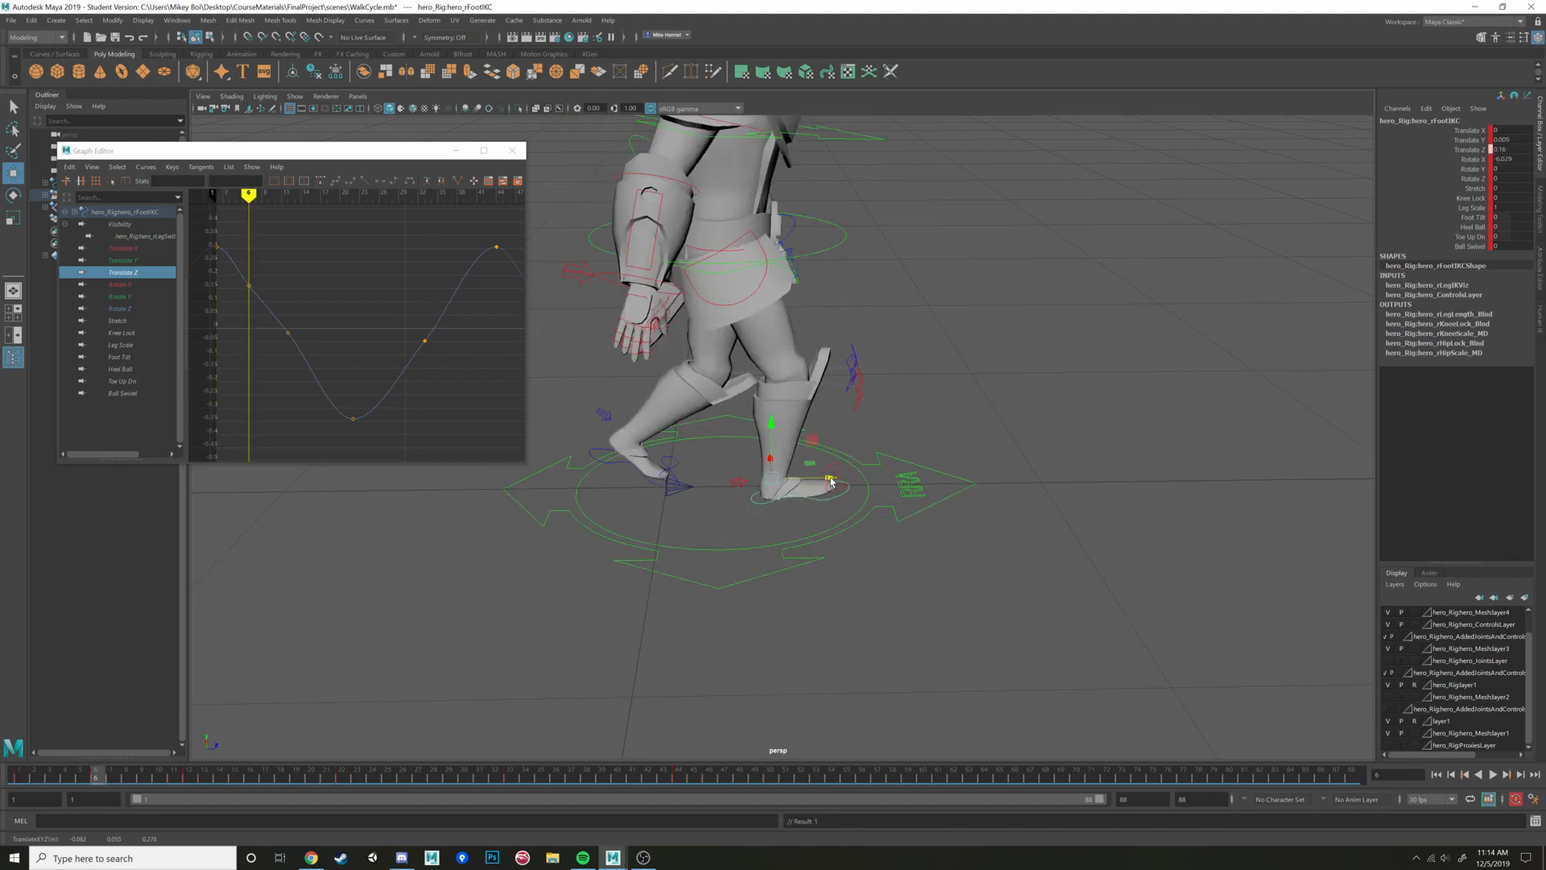
pyautogui.scroll(6, 826, 491)
pyautogui.press(',')
pyautogui.press('.')
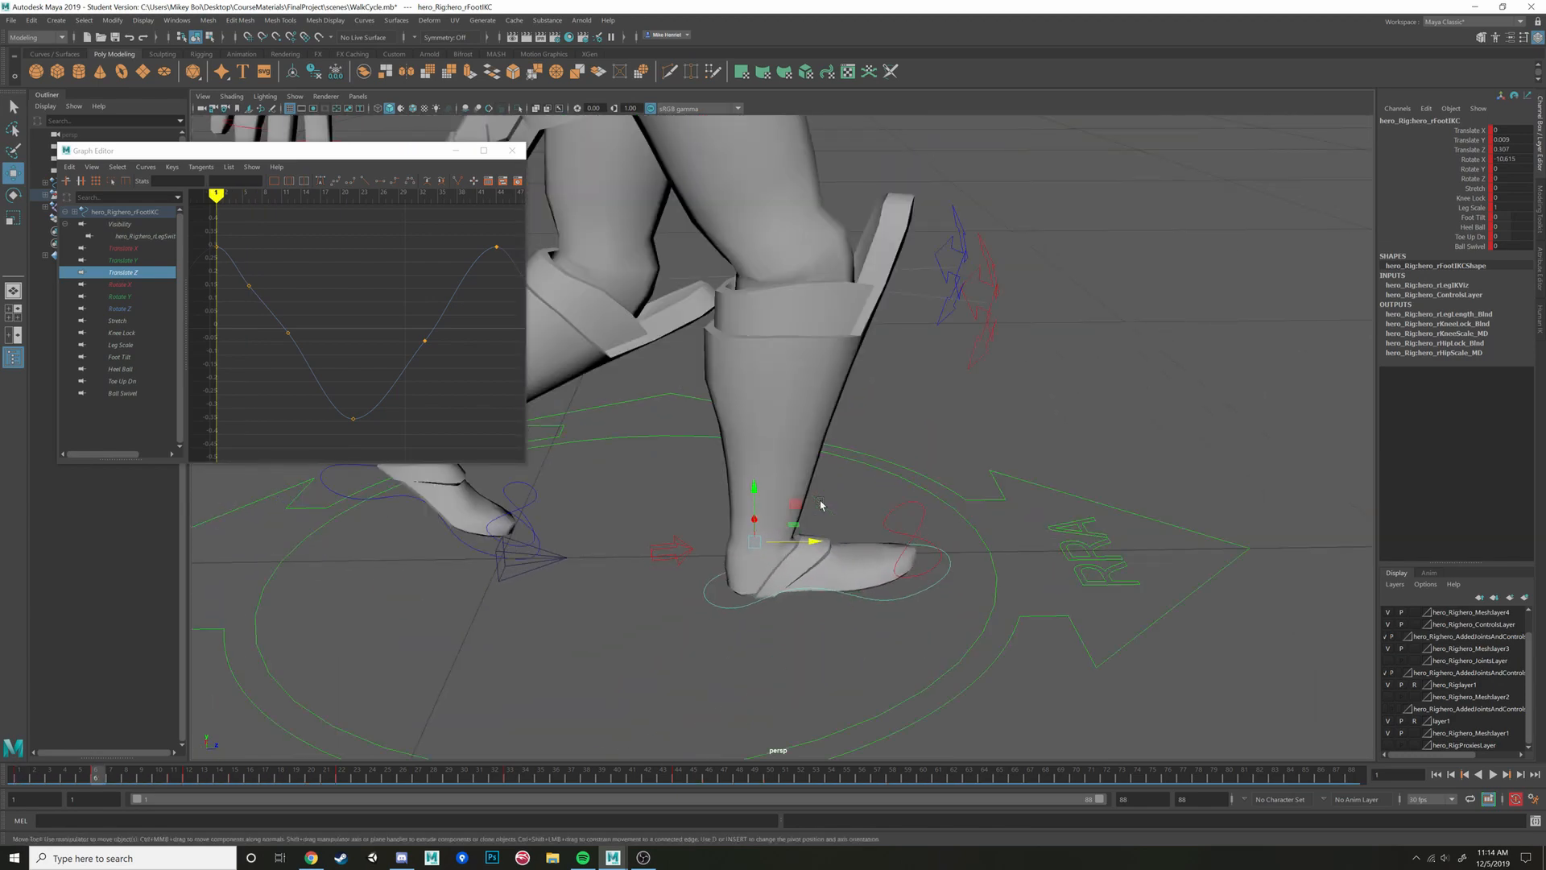
pyautogui.press(',')
pyautogui.press('.')
# Check the right foot's planted position at its keys on frames 12 and 22
pyautogui.press('.')
pyautogui.press('.')
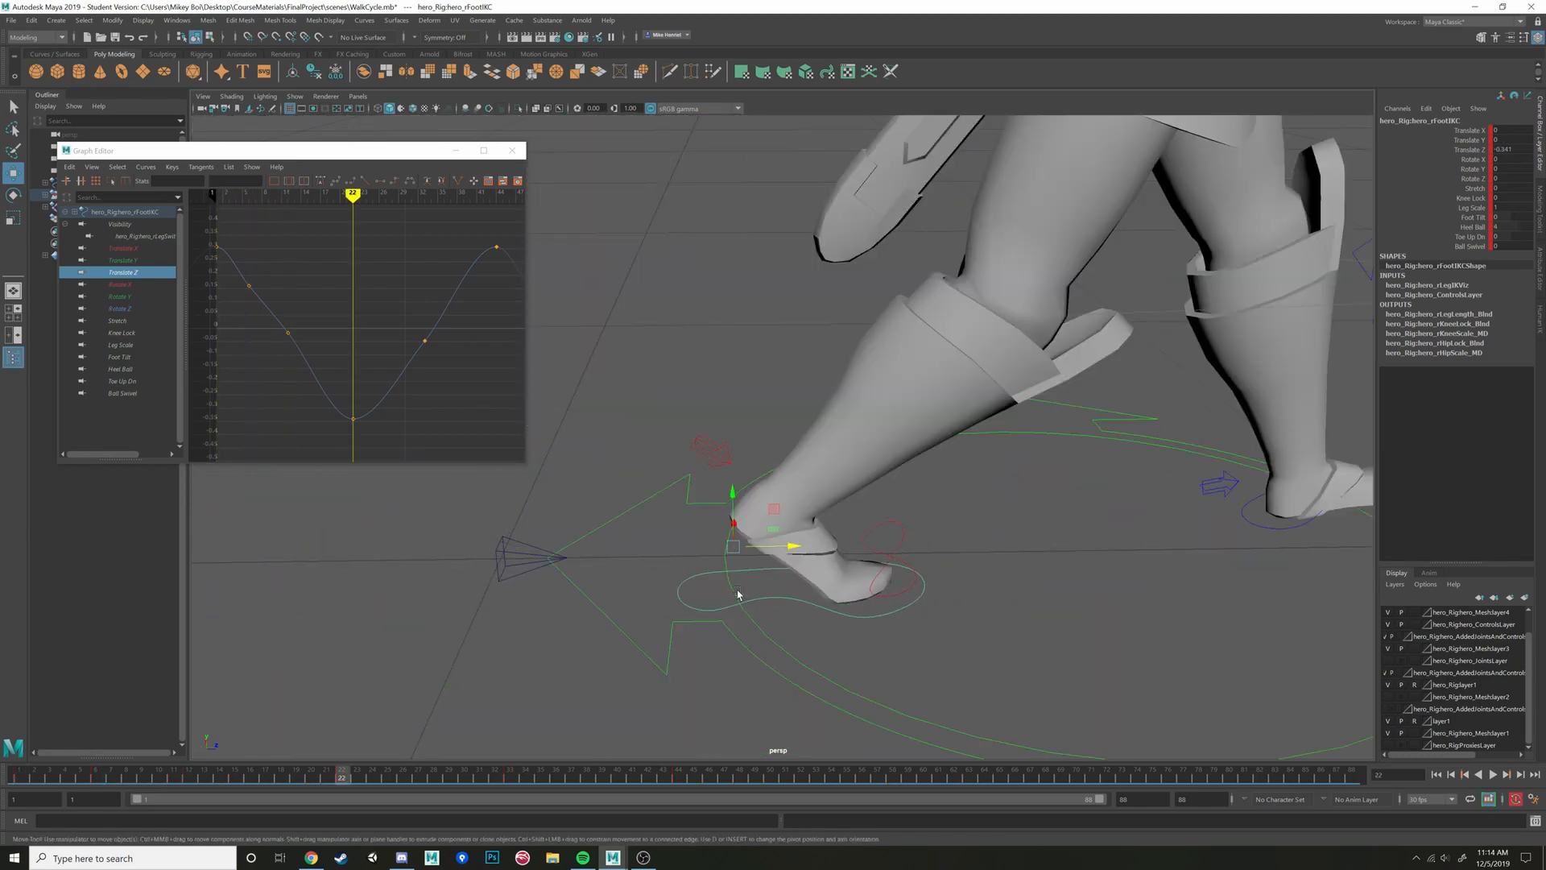
pyautogui.press(',')
pyautogui.press('.')
pyautogui.press(',')
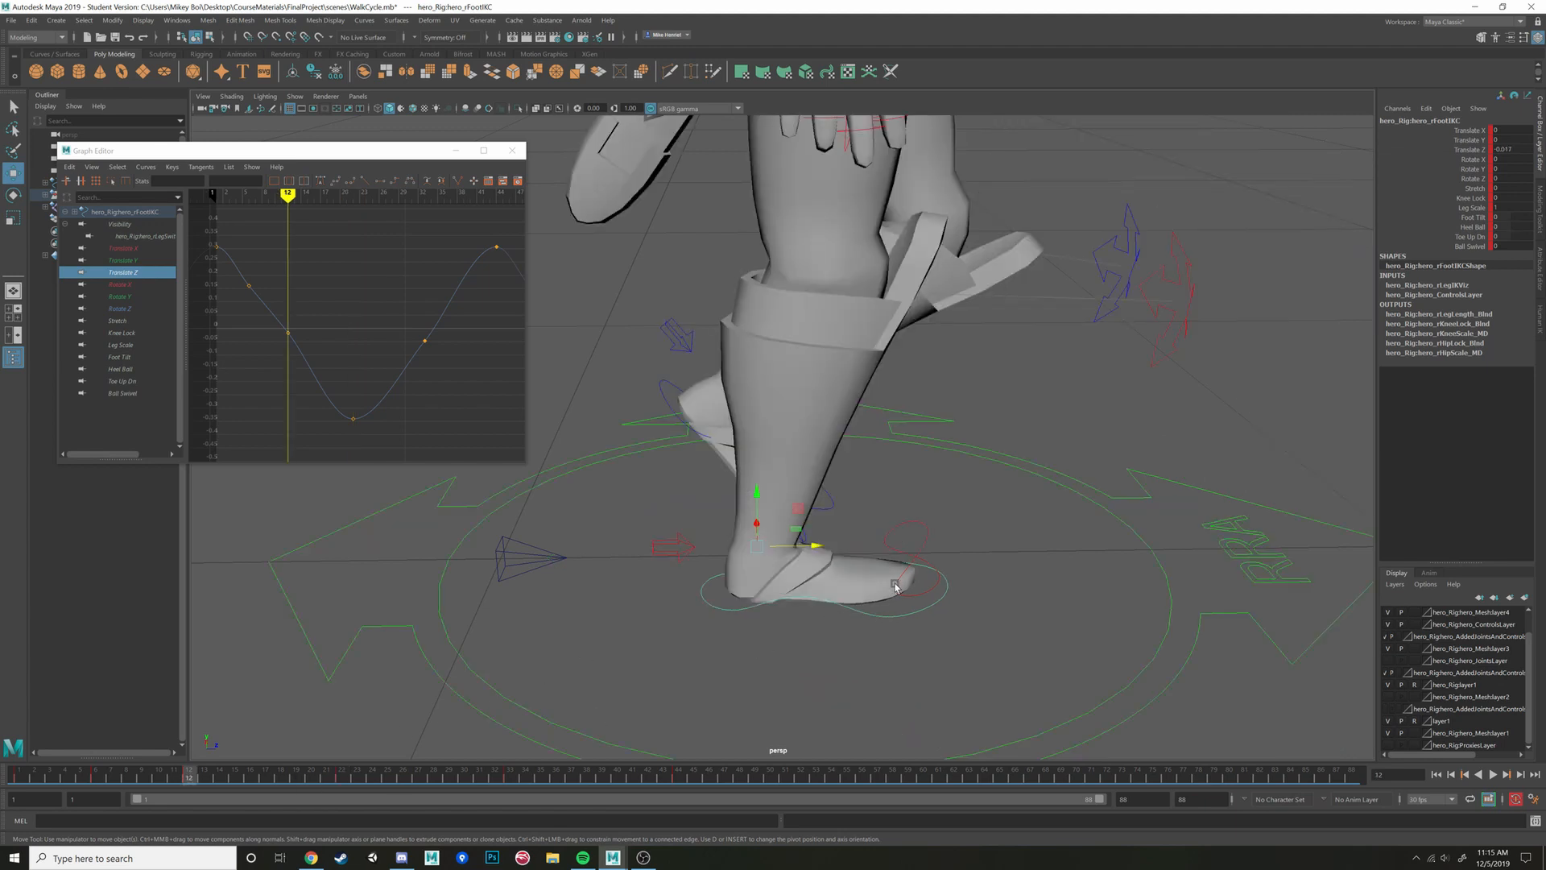
# Move the right foot forward to a Translate Z of about -0.32 at frame 22, comparing its toe position against frame 12
pyautogui.press('.')
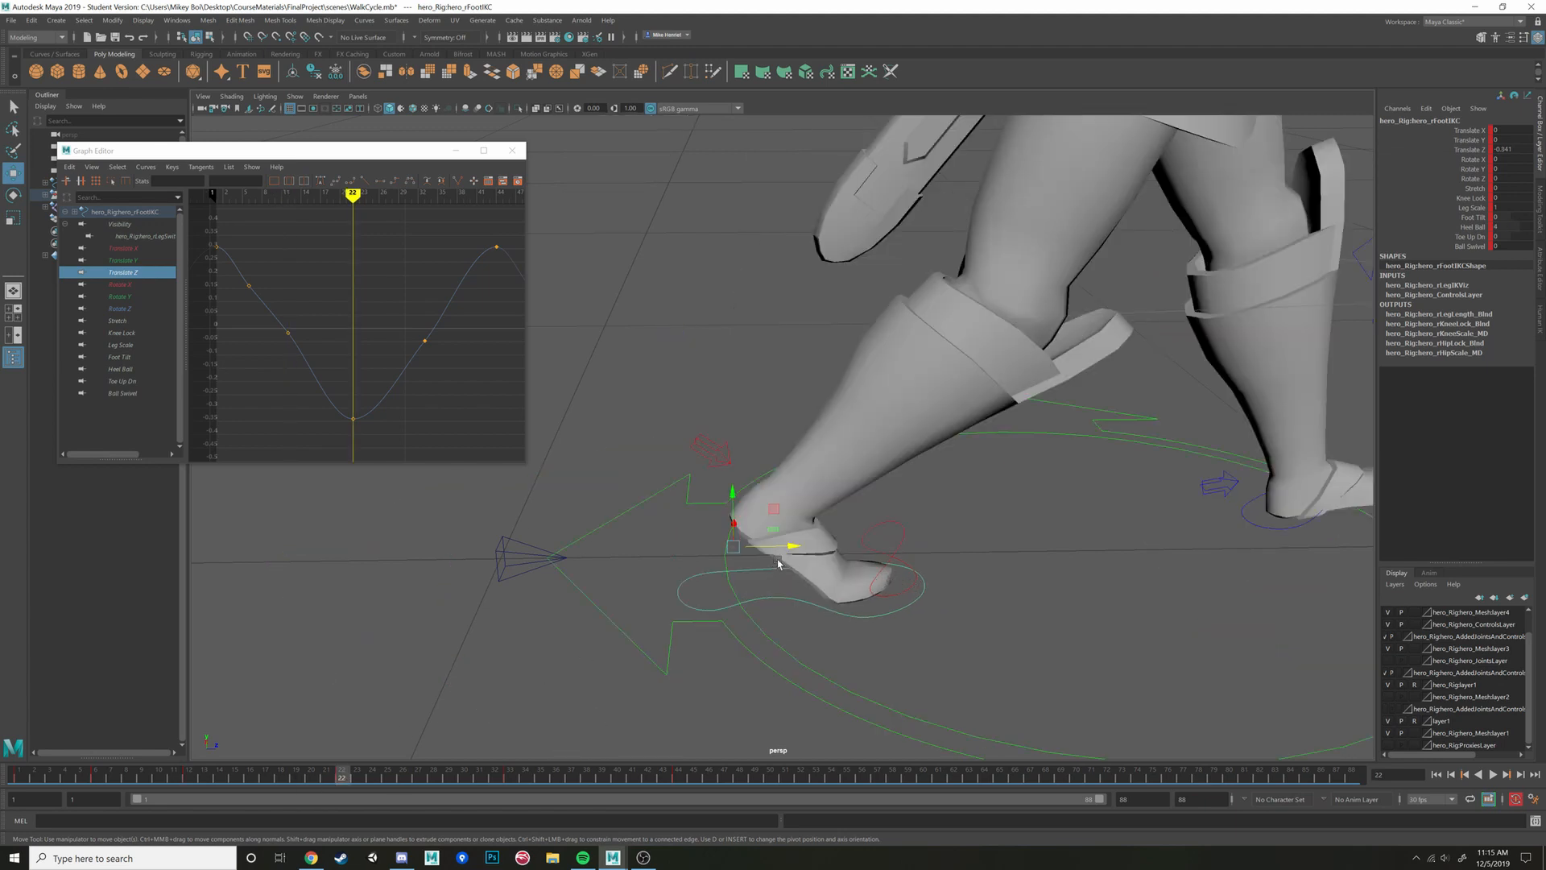
pyautogui.moveTo(793, 547); pyautogui.dragTo(816, 545)
pyautogui.press(',')
pyautogui.press('.')
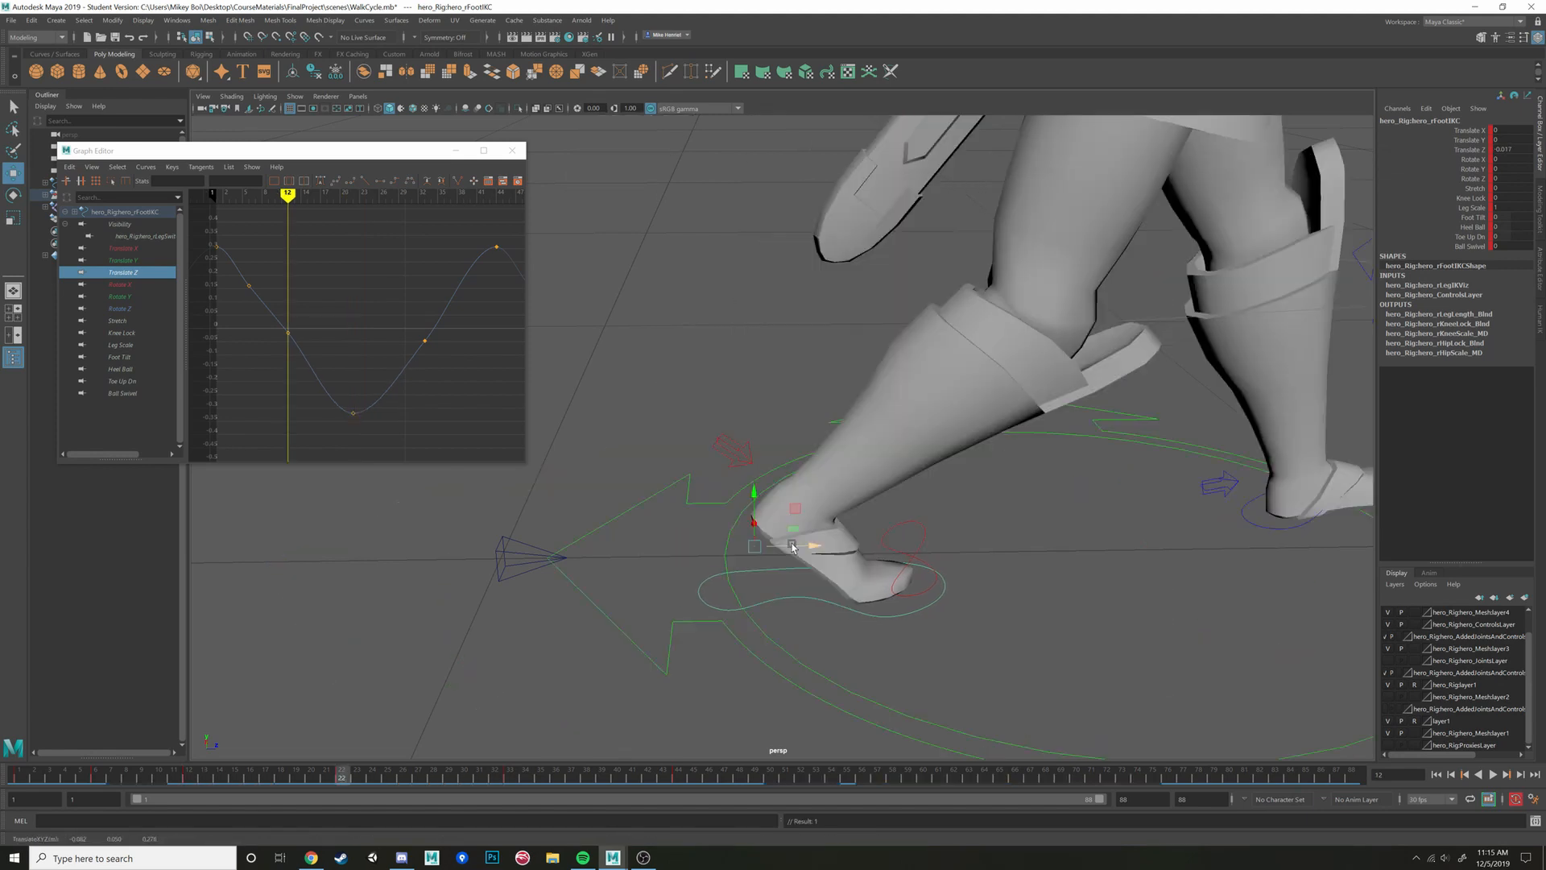
pyautogui.press(',')
pyautogui.press('.')
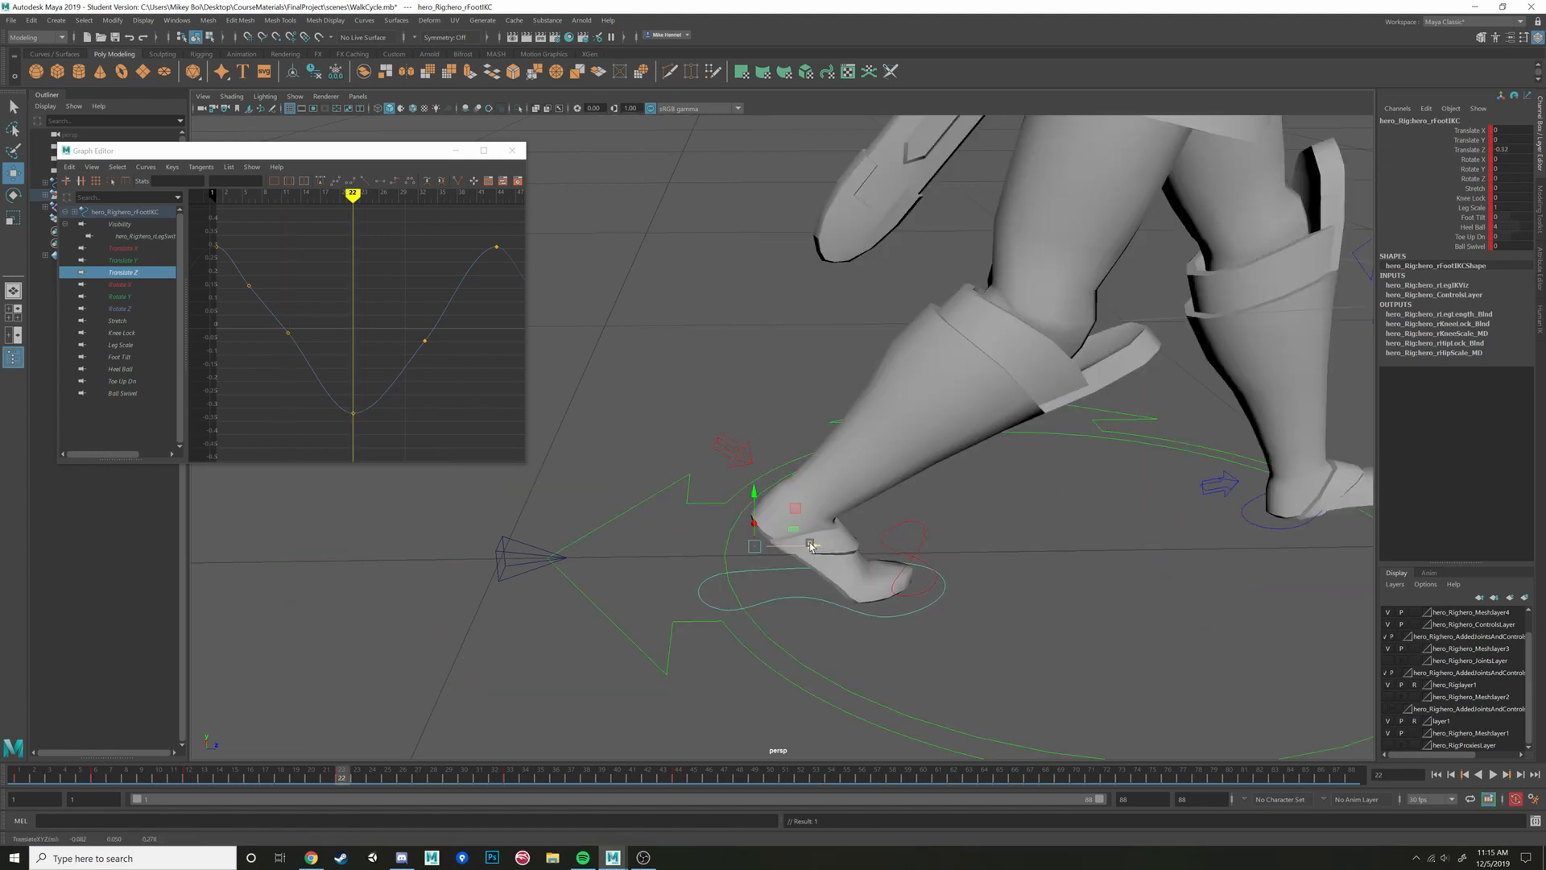
pyautogui.press(',')
pyautogui.press('.')
pyautogui.press(',')
pyautogui.press('.')
# Nudge the right foot's frame-22 Translate Z to about -0.318, key it, and check it against the keys on frames 12 and 6
pyautogui.moveTo(814, 548); pyautogui.dragTo(812, 548)
pyautogui.press('s')
pyautogui.press(',')
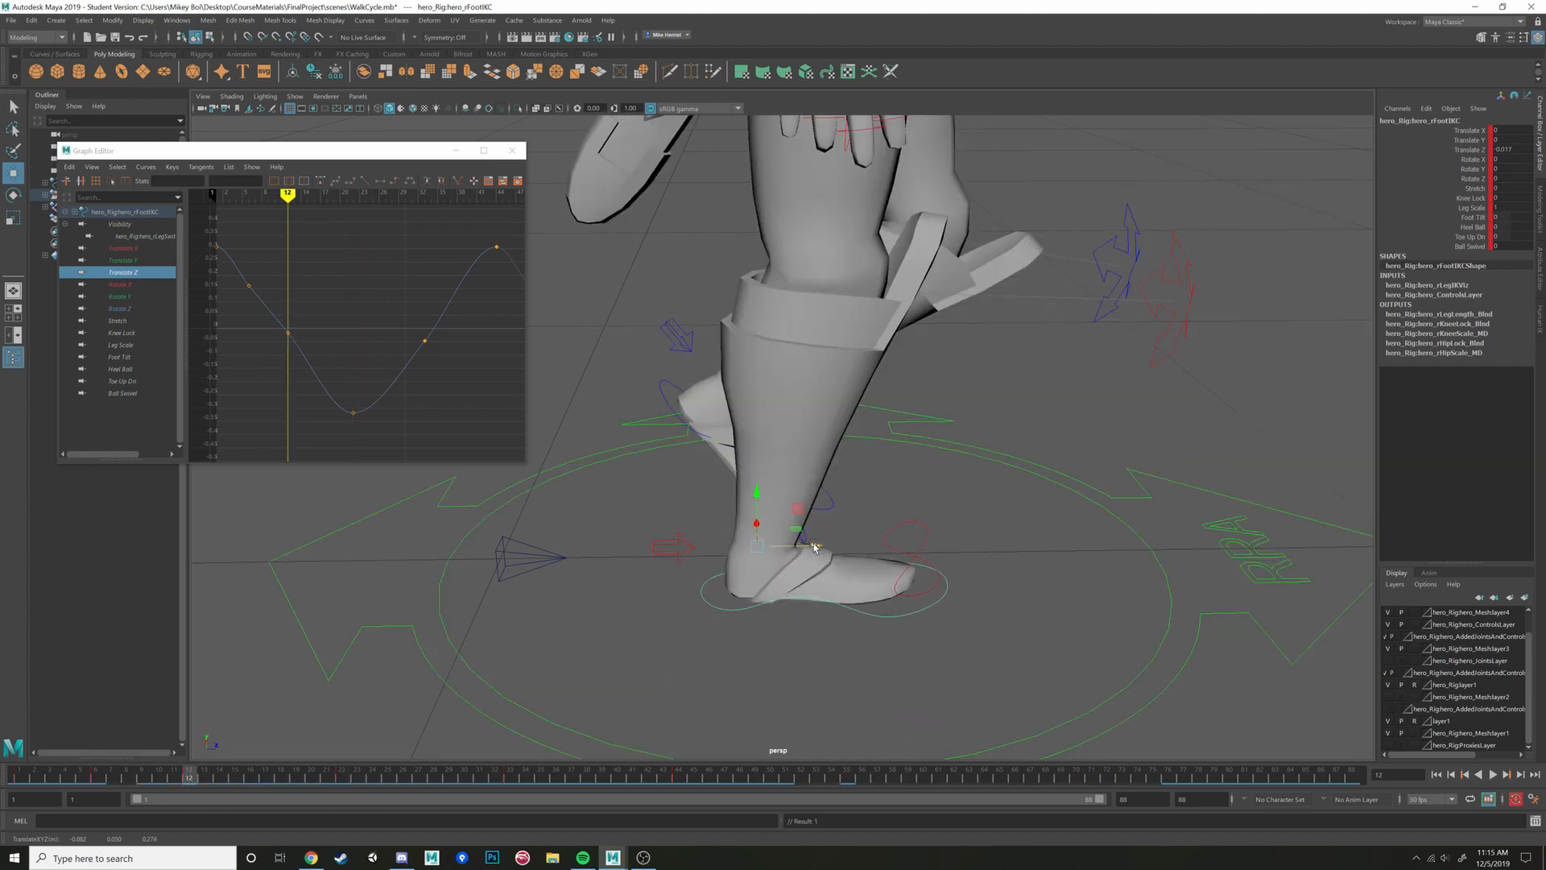
pyautogui.press('.')
pyautogui.press(',')
pyautogui.press(',')
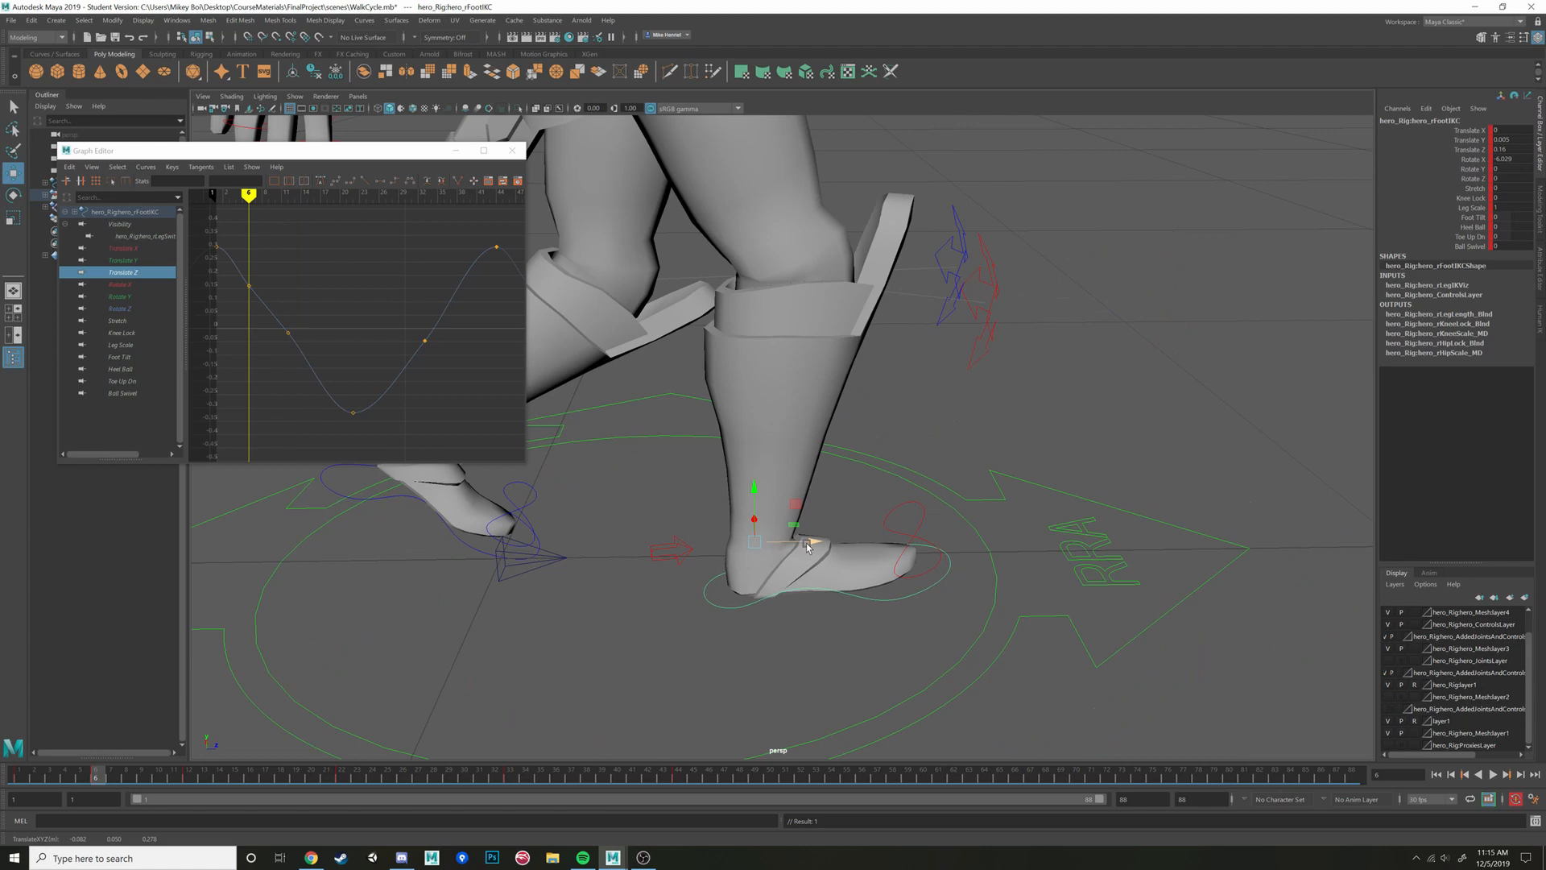
pyautogui.hotkey('alt', 'v')
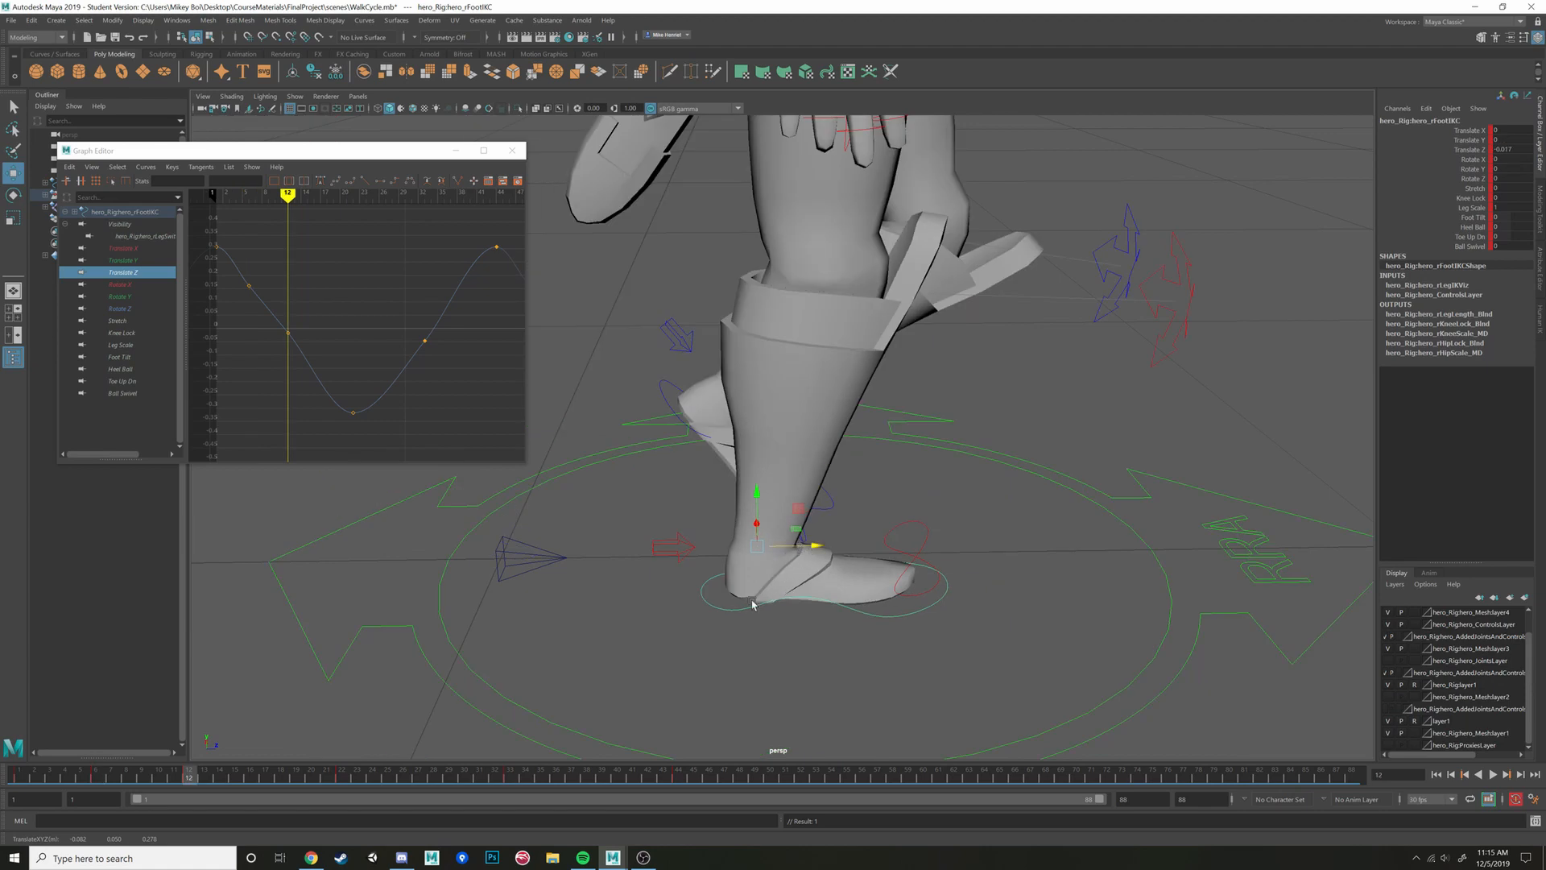
# Compare the right foot's ground position between its keys at frames 1 and 6
pyautogui.moveTo(1, 763)
pyautogui.mouseDown()
pyautogui.moveTo(340, 787)
pyautogui.moveTo(49, 773)
pyautogui.moveTo(99, 775)
pyautogui.mouseUp()
pyautogui.press(',')
pyautogui.press('.')
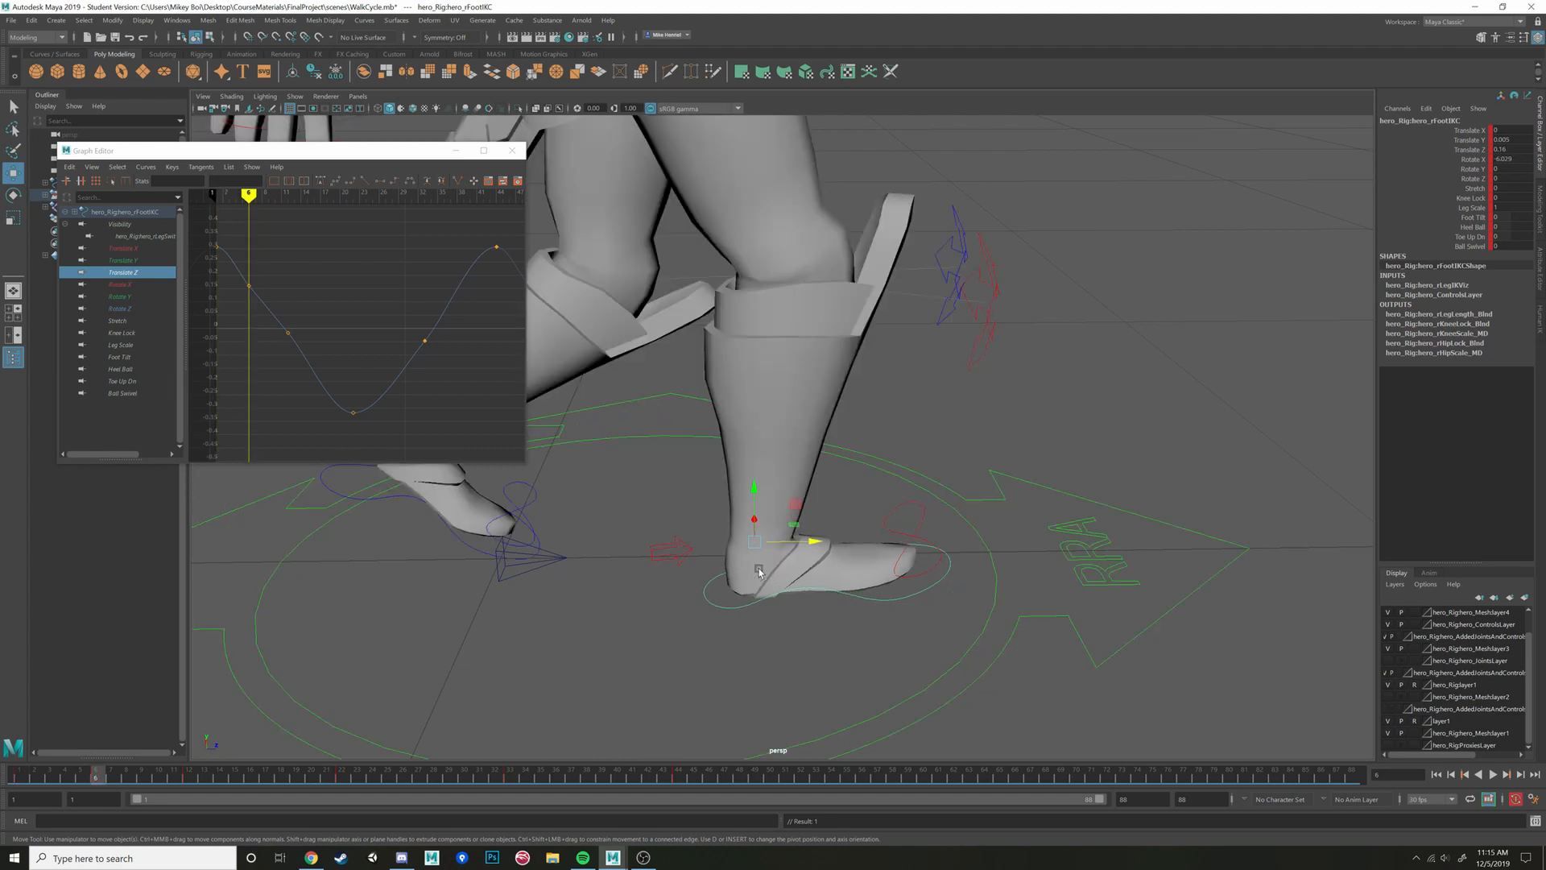
pyautogui.press(',')
pyautogui.press('.')
pyautogui.press(',')
pyautogui.press('.')
pyautogui.press(',')
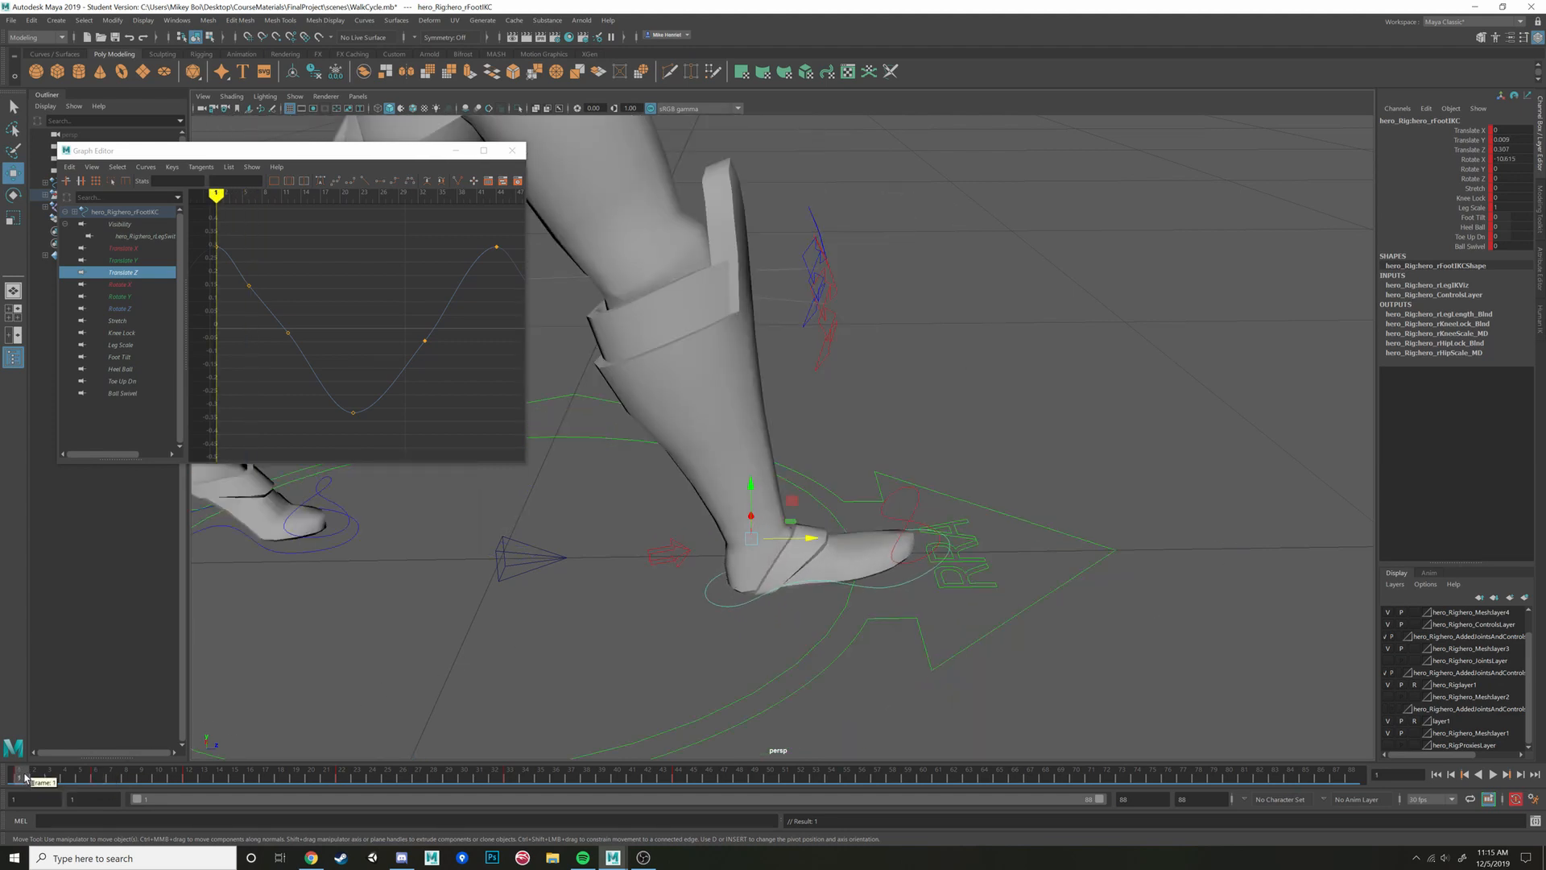
# Apply linear tangents to the right foot's Translate Z keys at frames 1, 6, 12 and 22, scrubbing through the planted phase
pyautogui.click(218, 248)
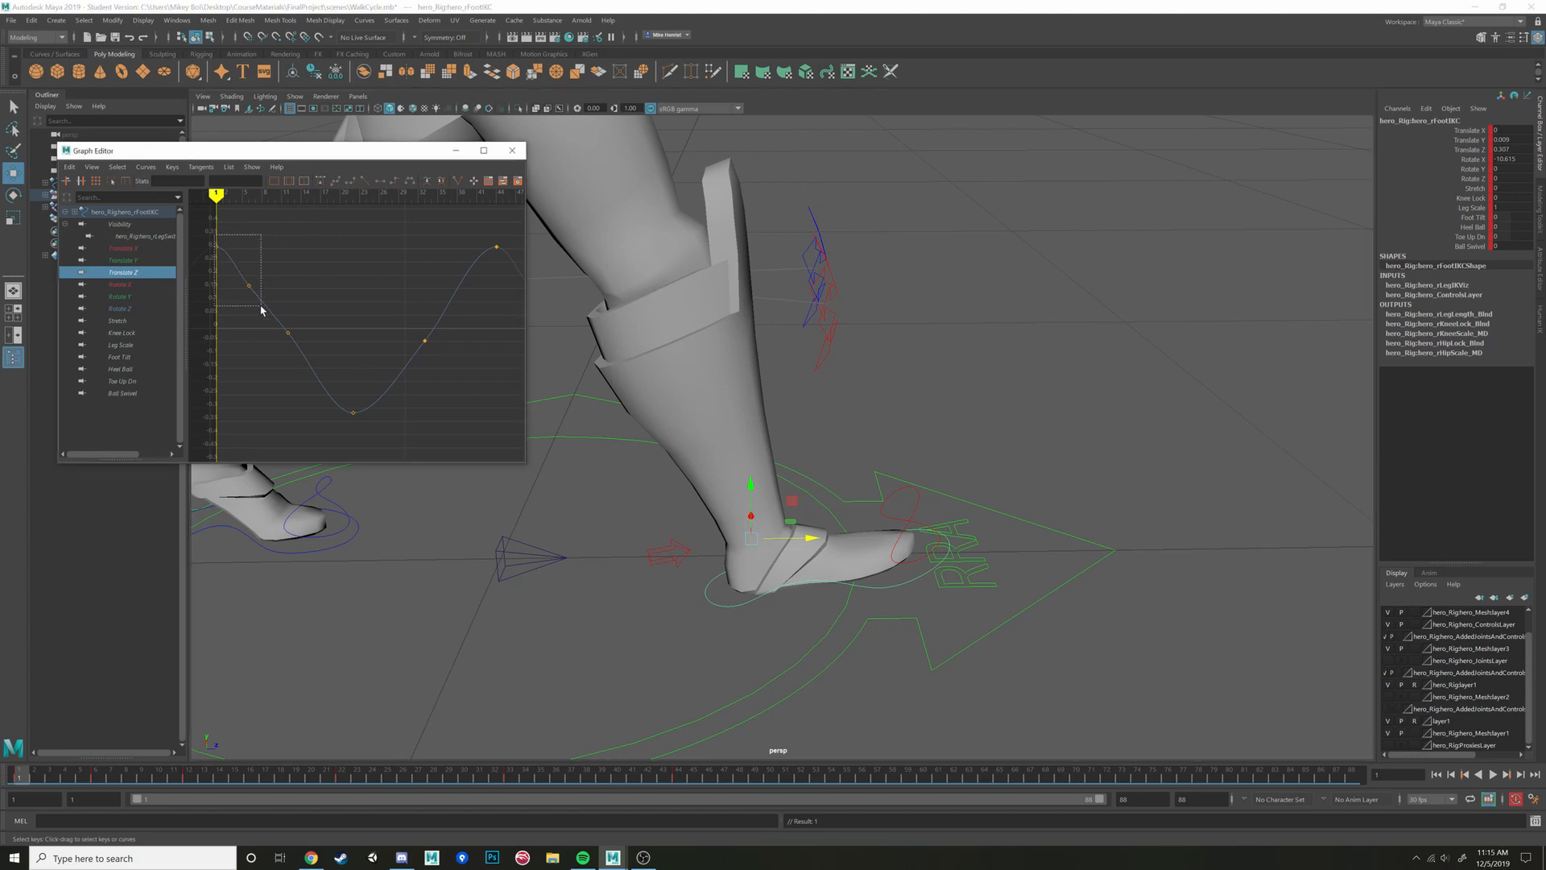
pyautogui.moveTo(261, 309); pyautogui.dragTo(261, 308)
pyautogui.click(365, 180)
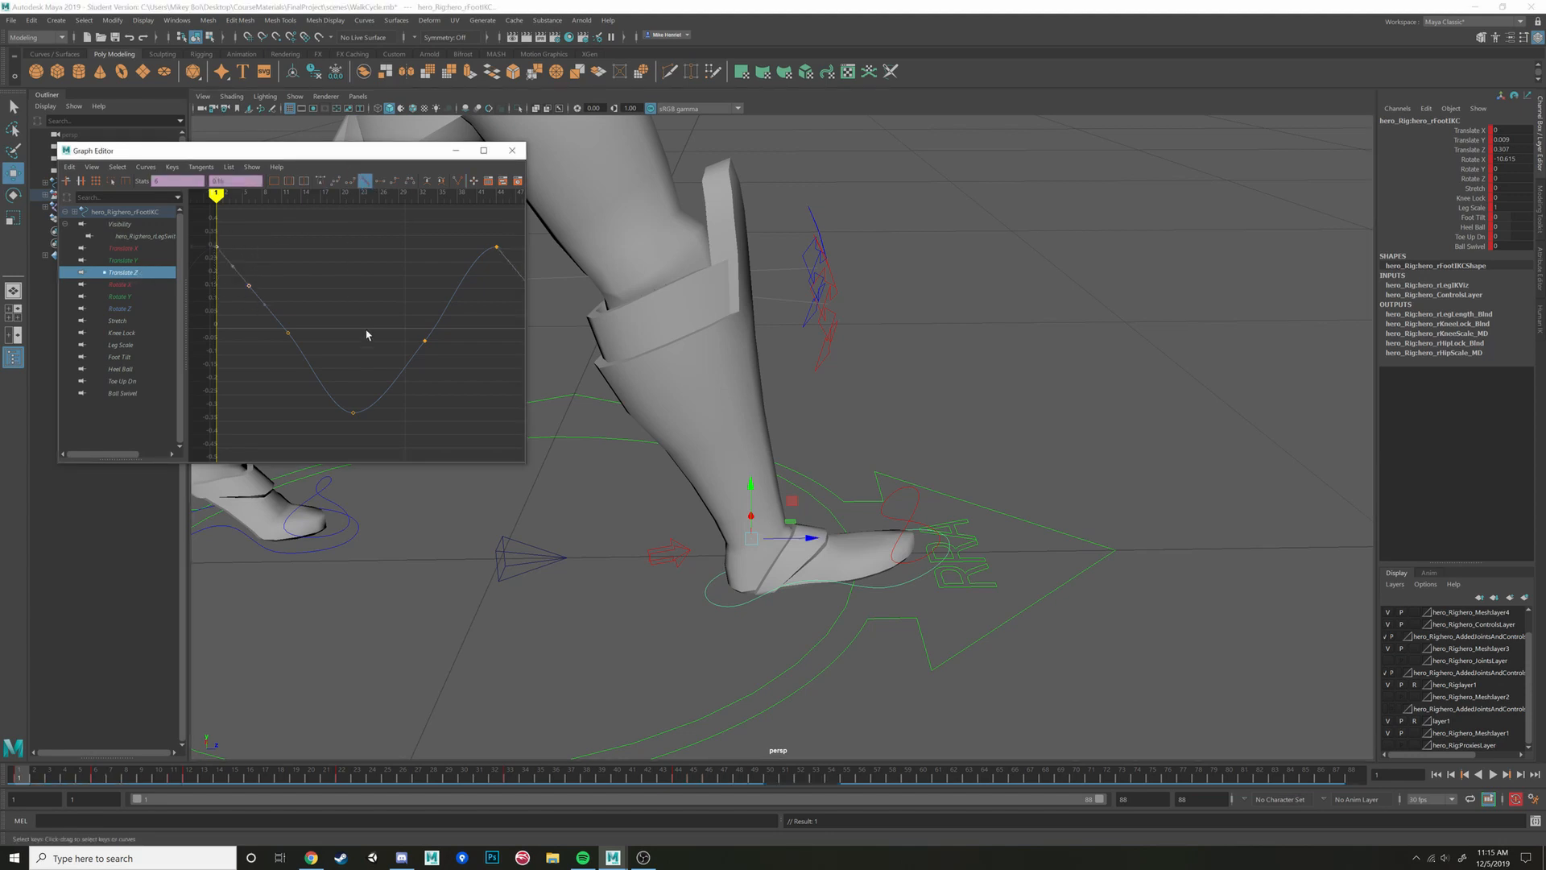
pyautogui.moveTo(22, 779)
pyautogui.mouseDown()
pyautogui.moveTo(357, 757)
pyautogui.moveTo(341, 757)
pyautogui.mouseUp()
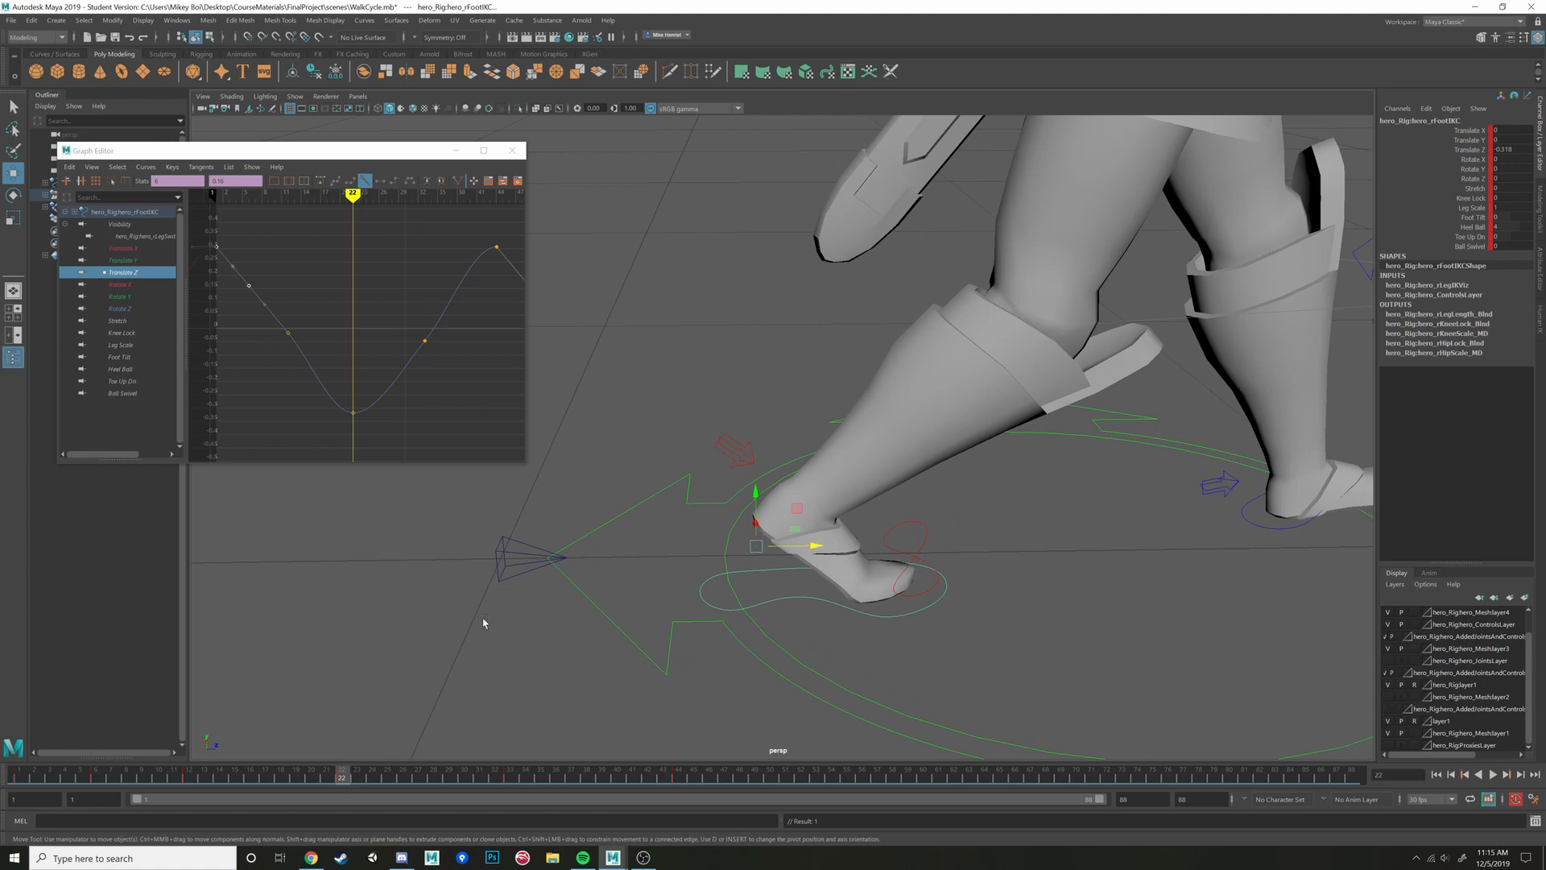
pyautogui.moveTo(277, 300); pyautogui.dragTo(396, 445)
pyautogui.click(365, 181)
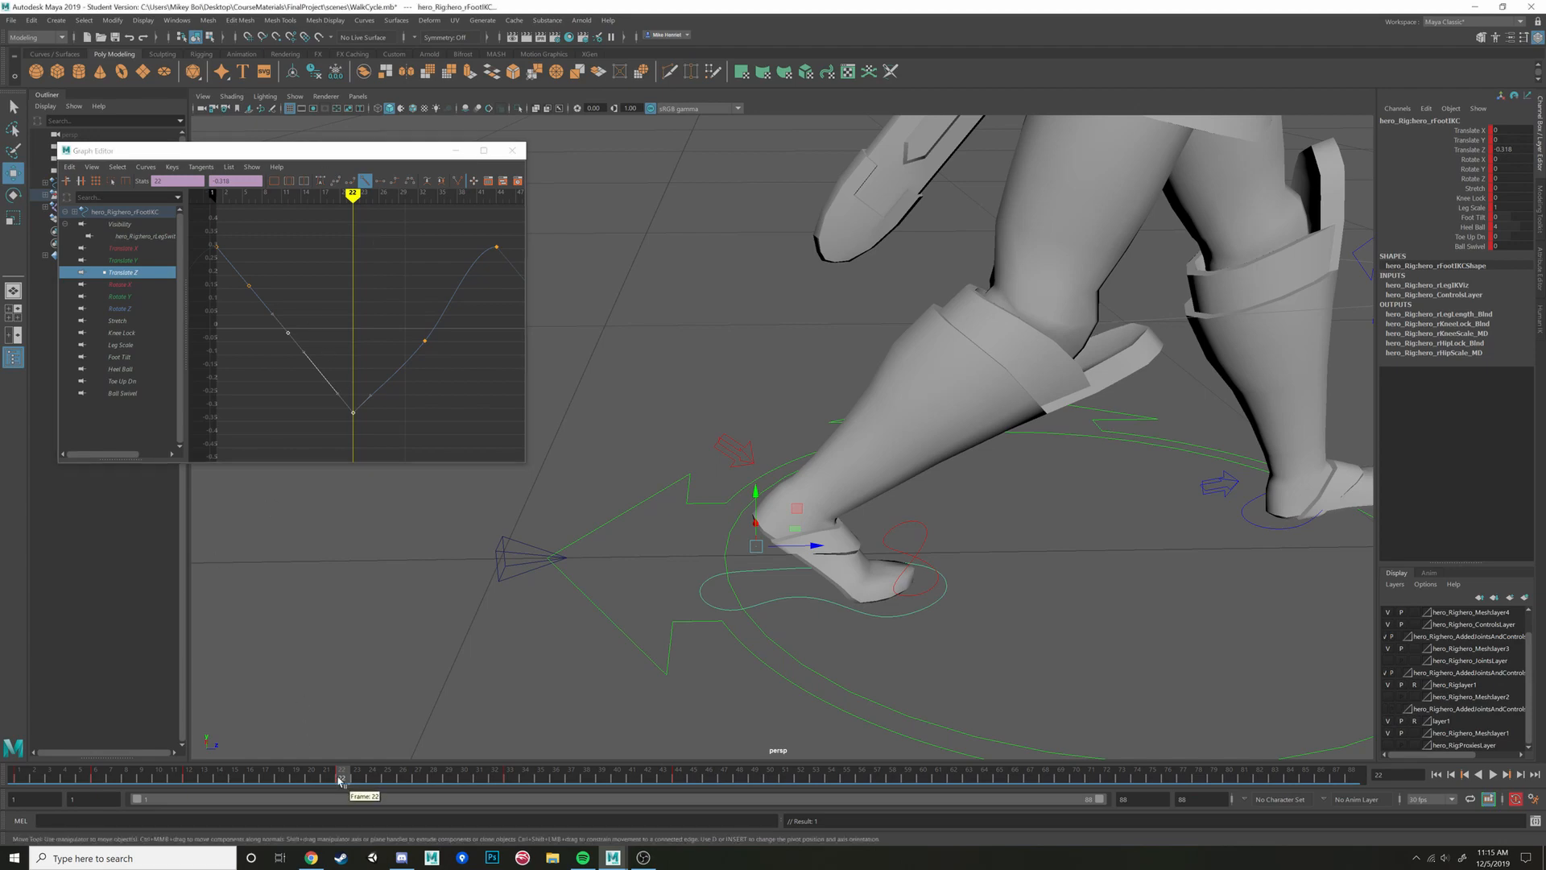
pyautogui.moveTo(354, 777)
pyautogui.mouseDown()
pyautogui.moveTo(19, 776)
pyautogui.moveTo(263, 775)
pyautogui.moveTo(373, 753)
pyautogui.moveTo(19, 754)
pyautogui.mouseUp()
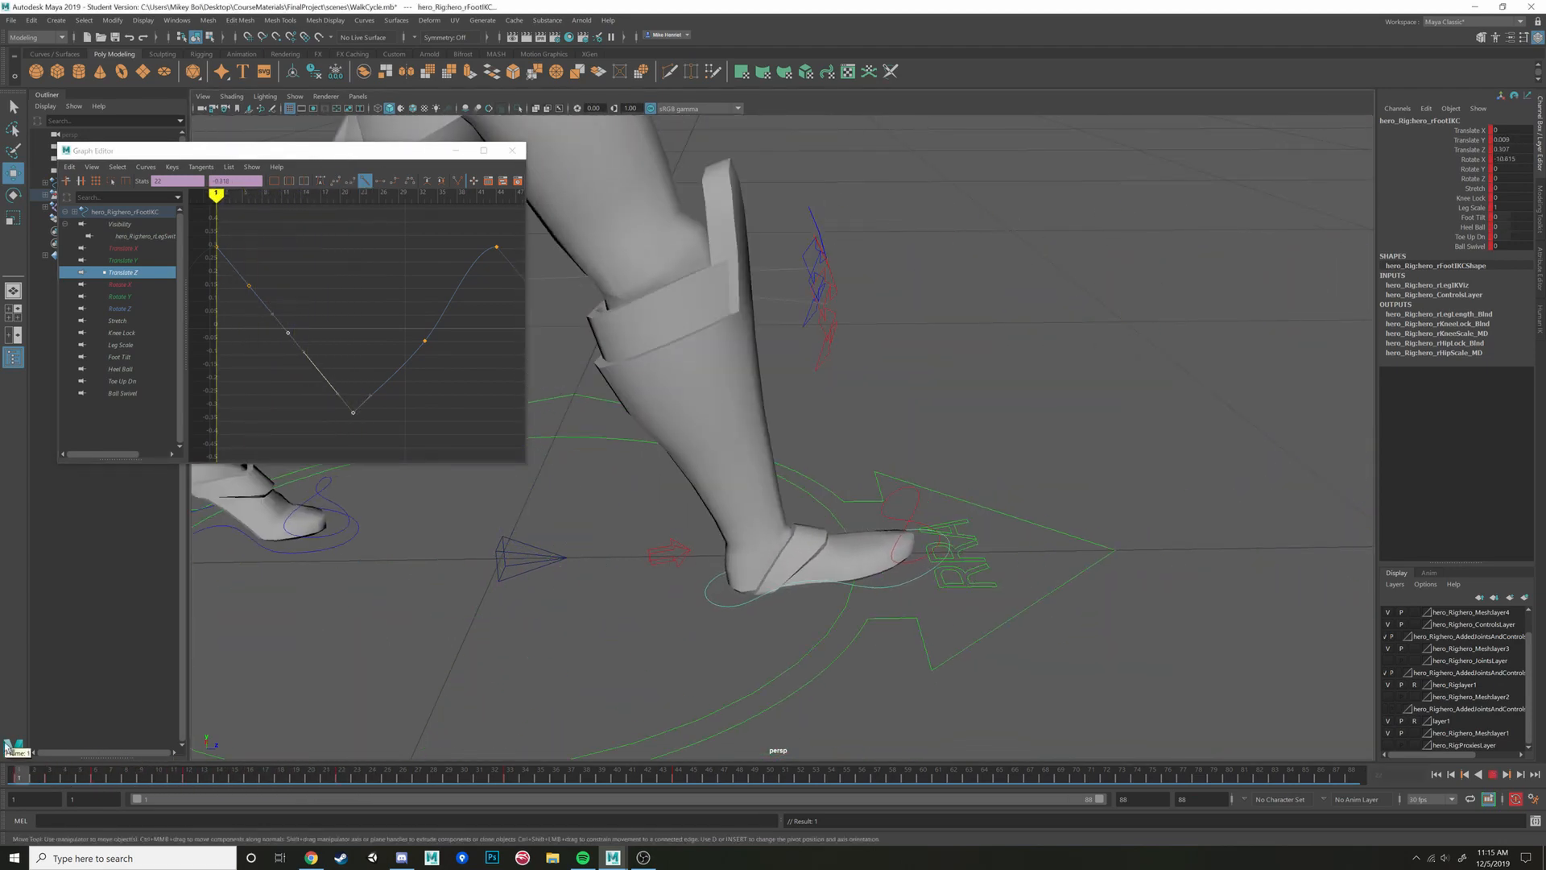
# Play back the walk and inspect the right foot's ground contact from a low side view
pyautogui.click(1493, 774)
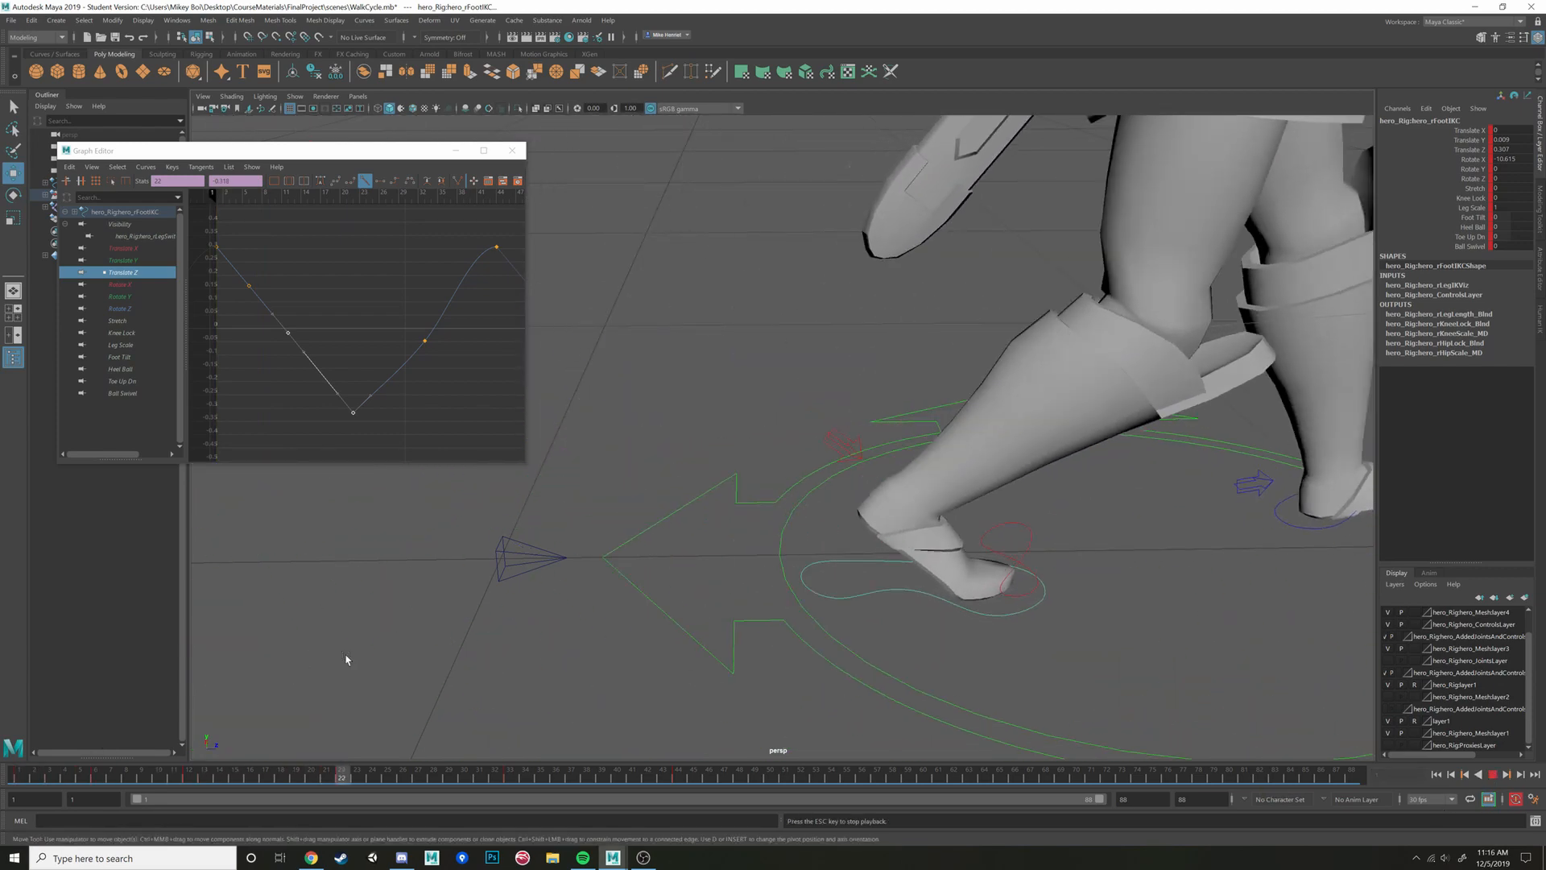
pyautogui.keyDown('alt'); pyautogui.moveTo(984, 551); pyautogui.dragTo(885, 527, button='right'); pyautogui.keyUp('alt')
pyautogui.keyDown('alt'); pyautogui.moveTo(884, 530); pyautogui.dragTo(880, 479); pyautogui.keyUp('alt')
pyautogui.keyDown('alt'); pyautogui.moveTo(879, 479); pyautogui.dragTo(873, 443, button='middle'); pyautogui.keyUp('alt')
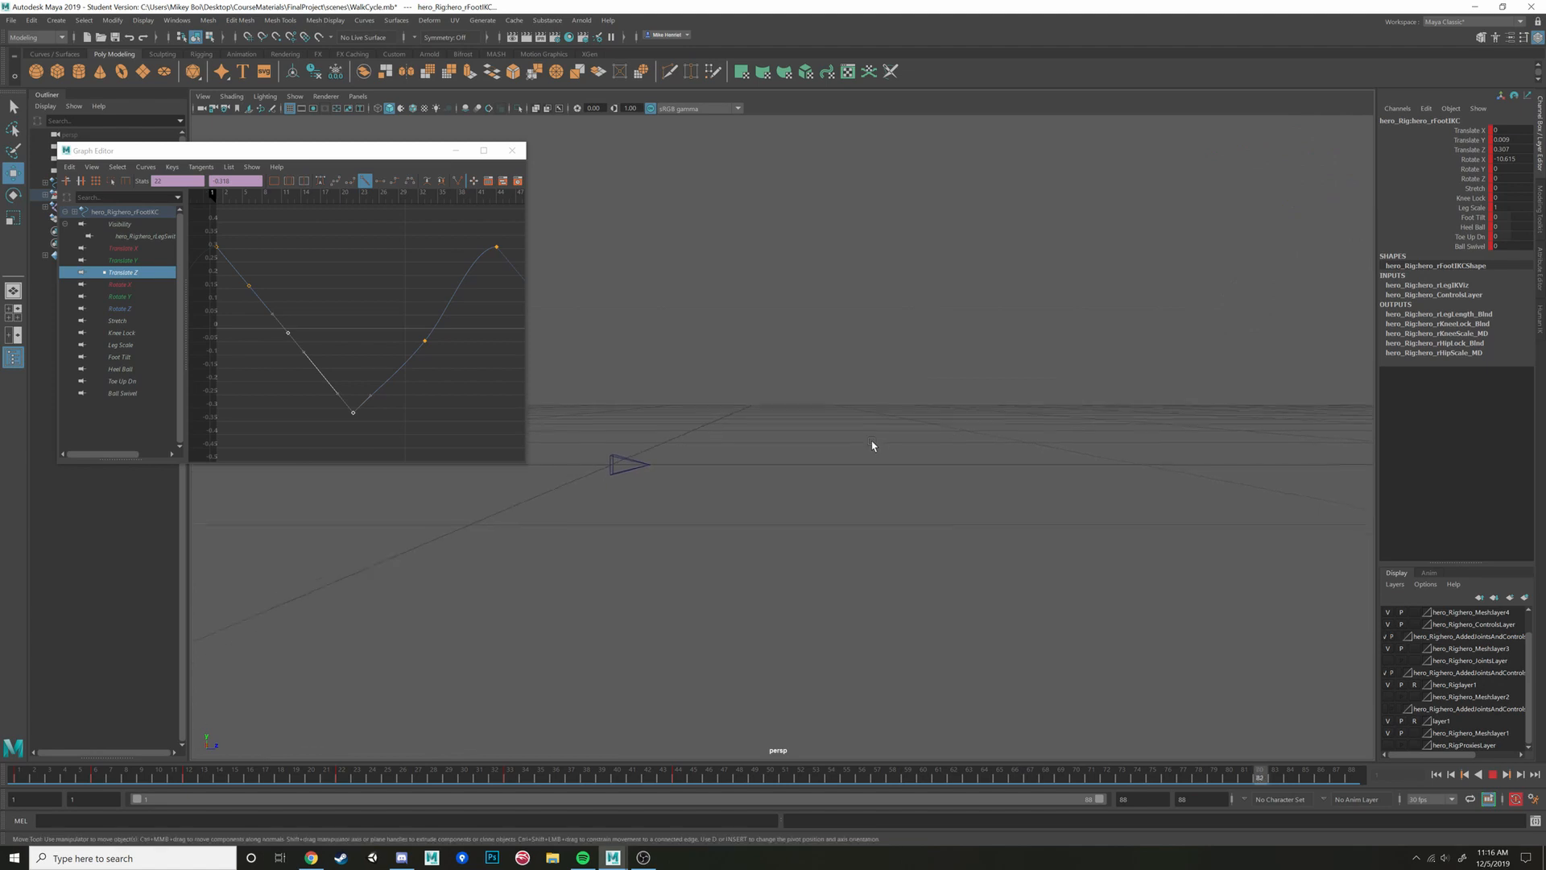
pyautogui.keyDown('alt'); pyautogui.moveTo(873, 444); pyautogui.dragTo(910, 452, button='right'); pyautogui.keyUp('alt')
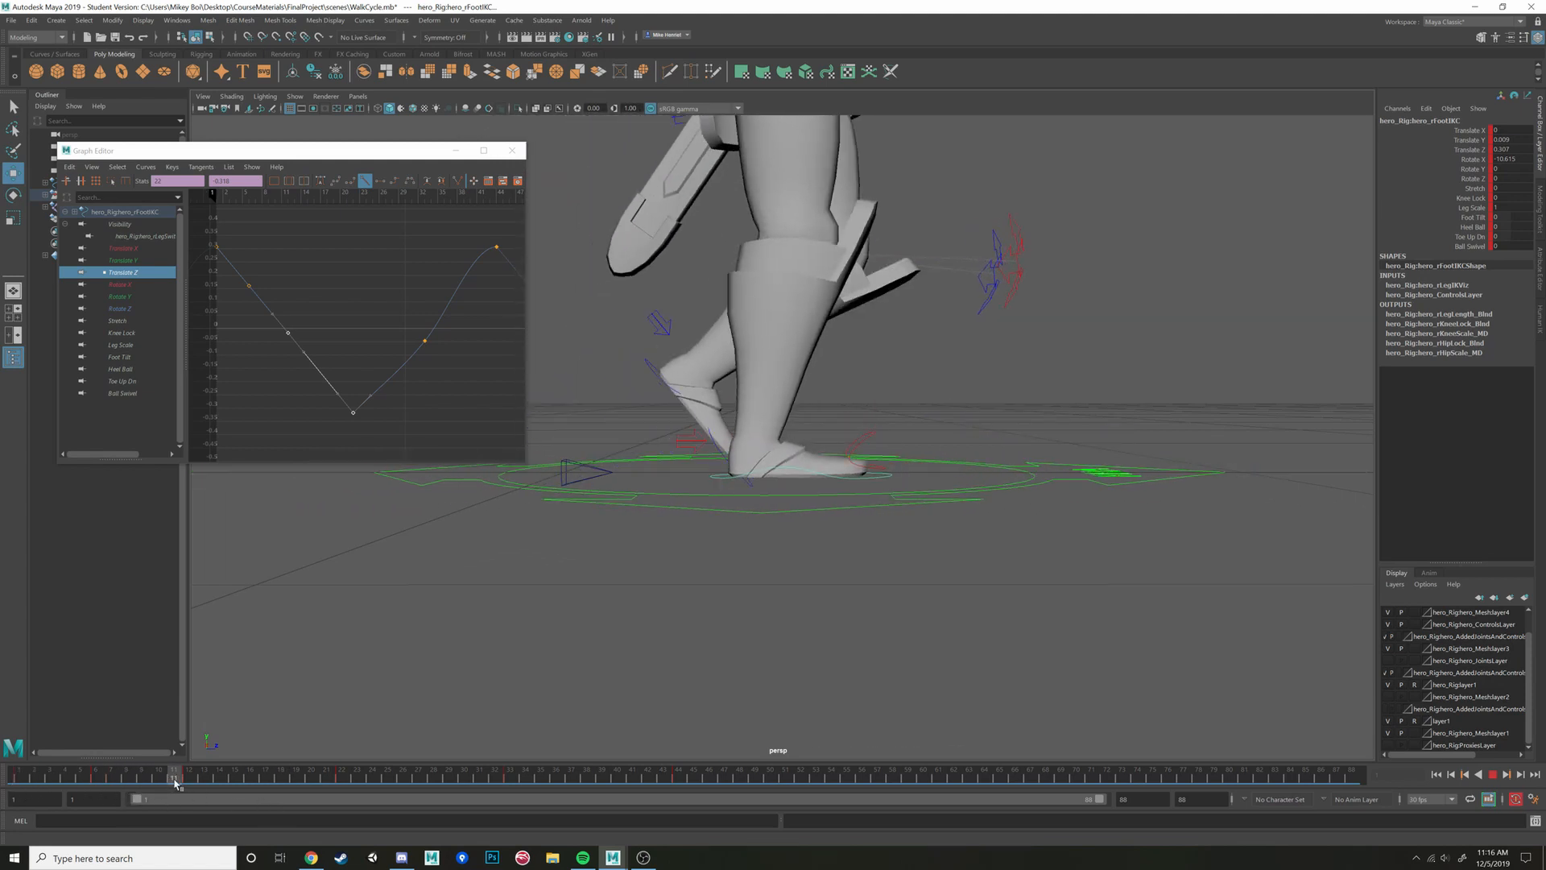
pyautogui.moveTo(189, 777); pyautogui.dragTo(54, 777)
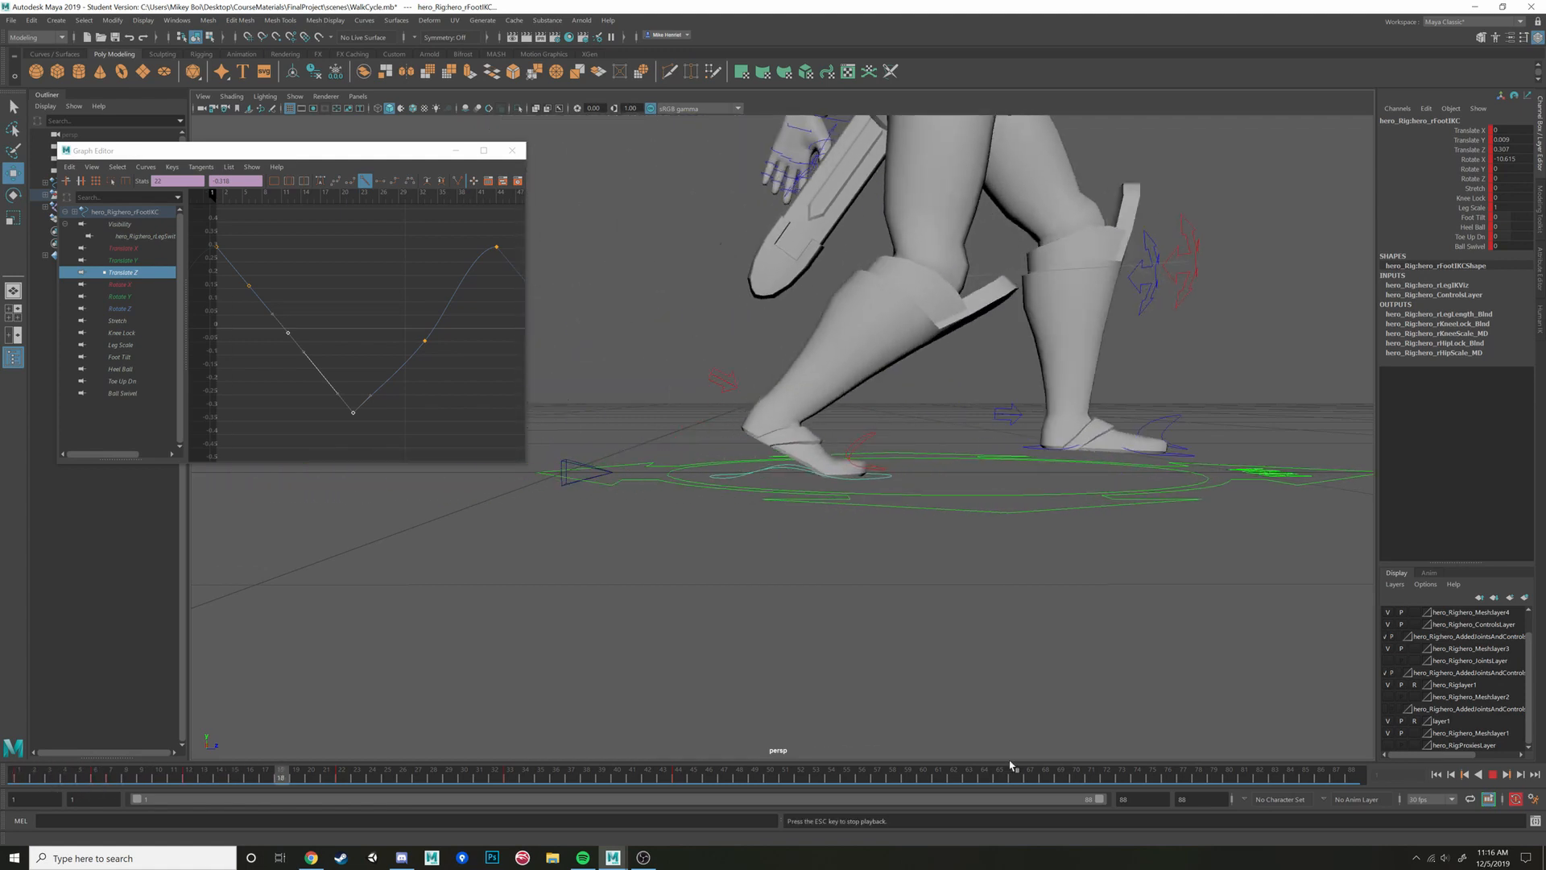
pyautogui.press('Escape')
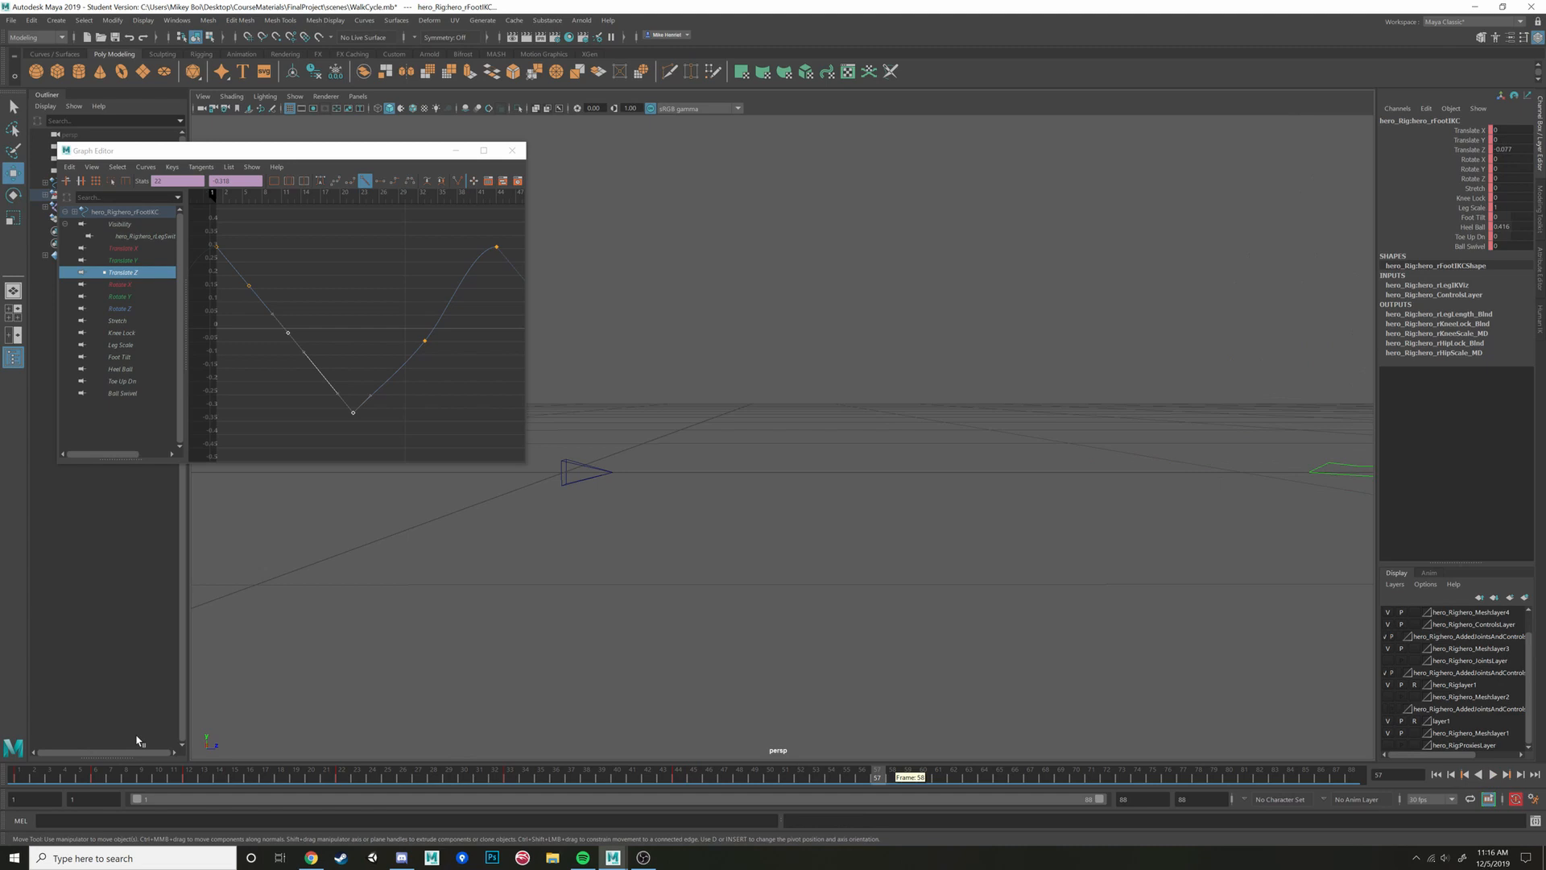
# At frame 3, rotate the right foot flat to the ground and set its Rotate X to 0
pyautogui.click(54, 778)
pyautogui.press('e')
pyautogui.moveTo(778, 390); pyautogui.dragTo(785, 395)
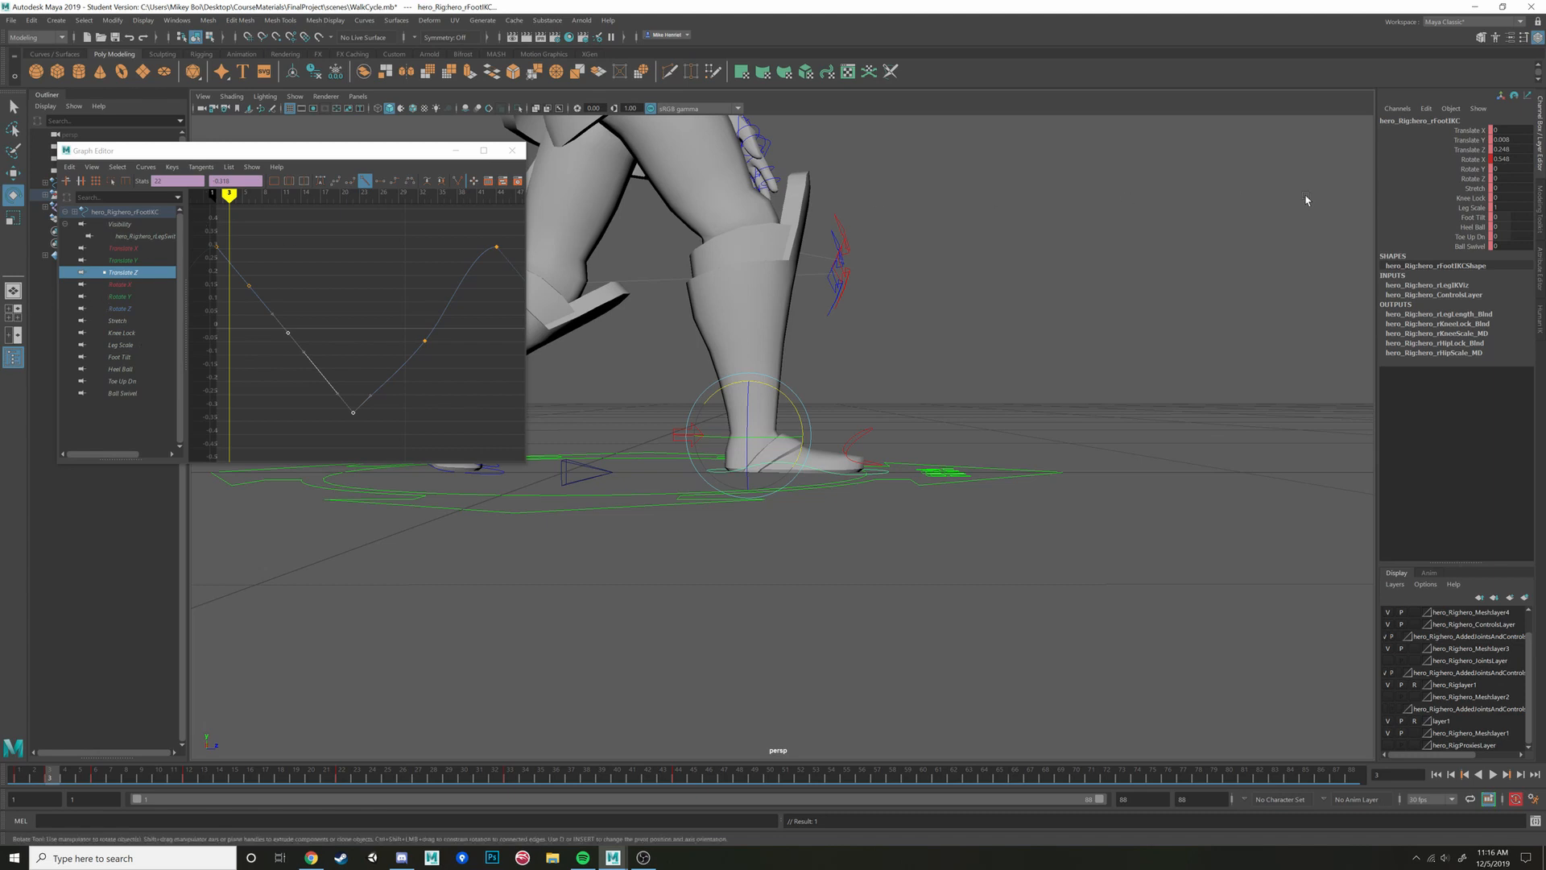
pyautogui.scroll(3, 708, 451)
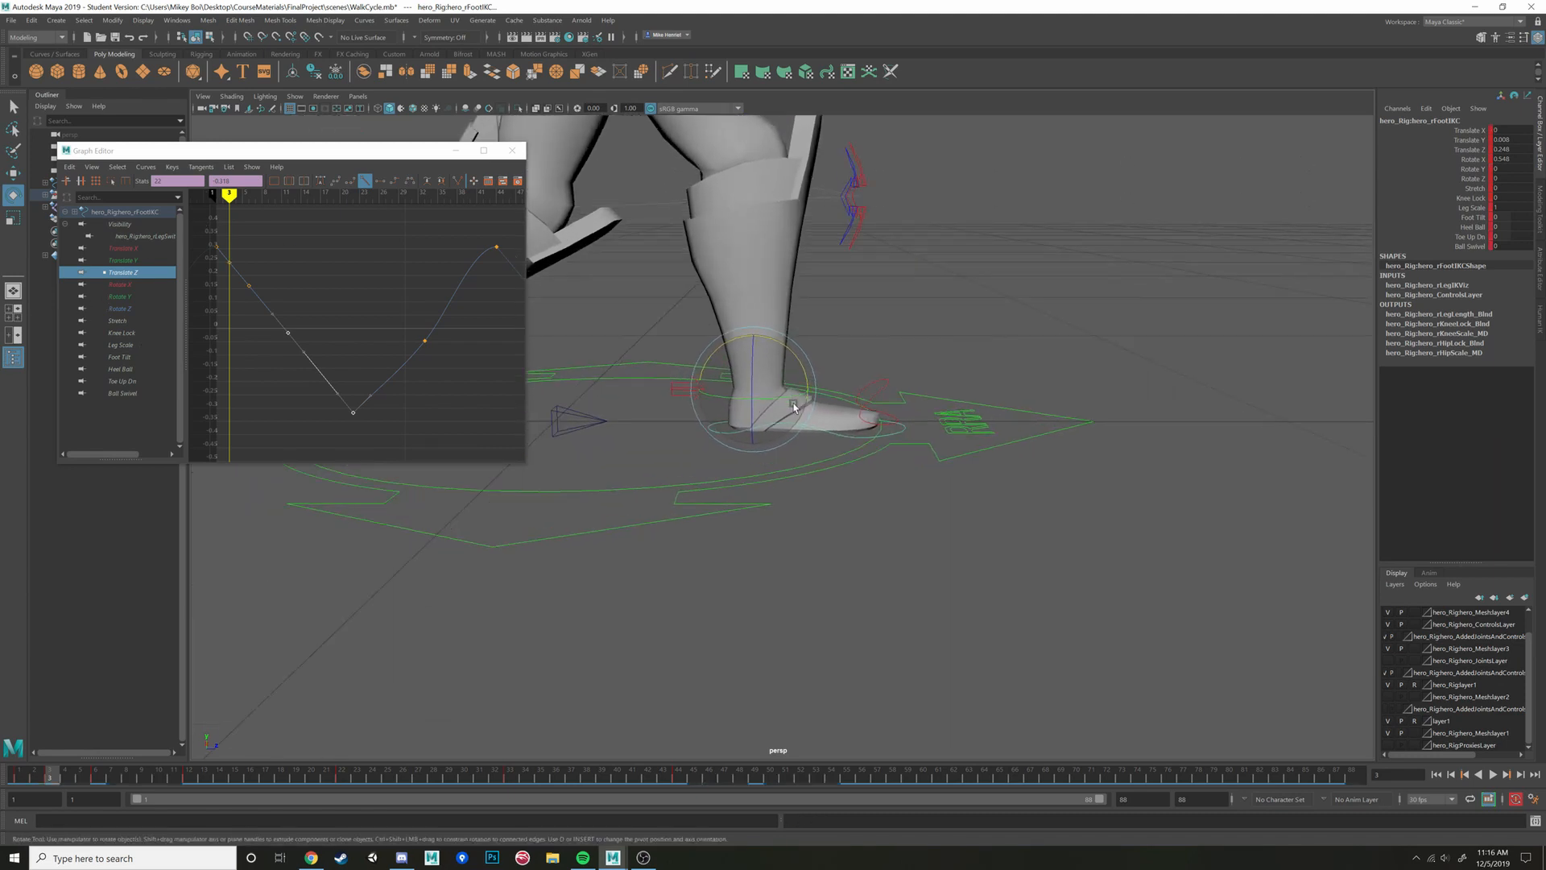
pyautogui.scroll(2, 781, 420)
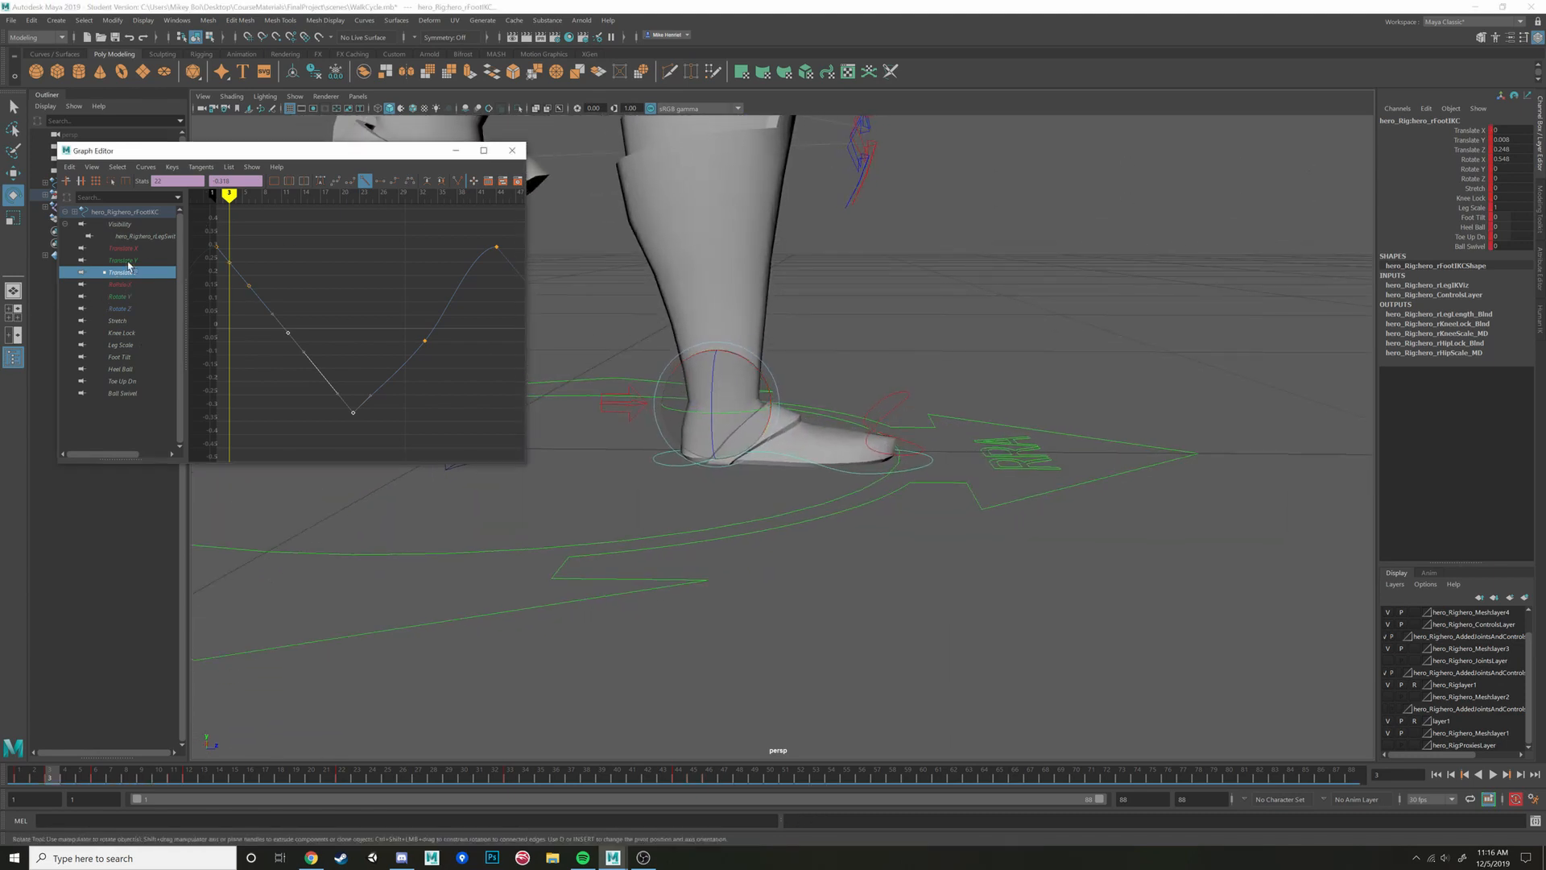
pyautogui.click(123, 260)
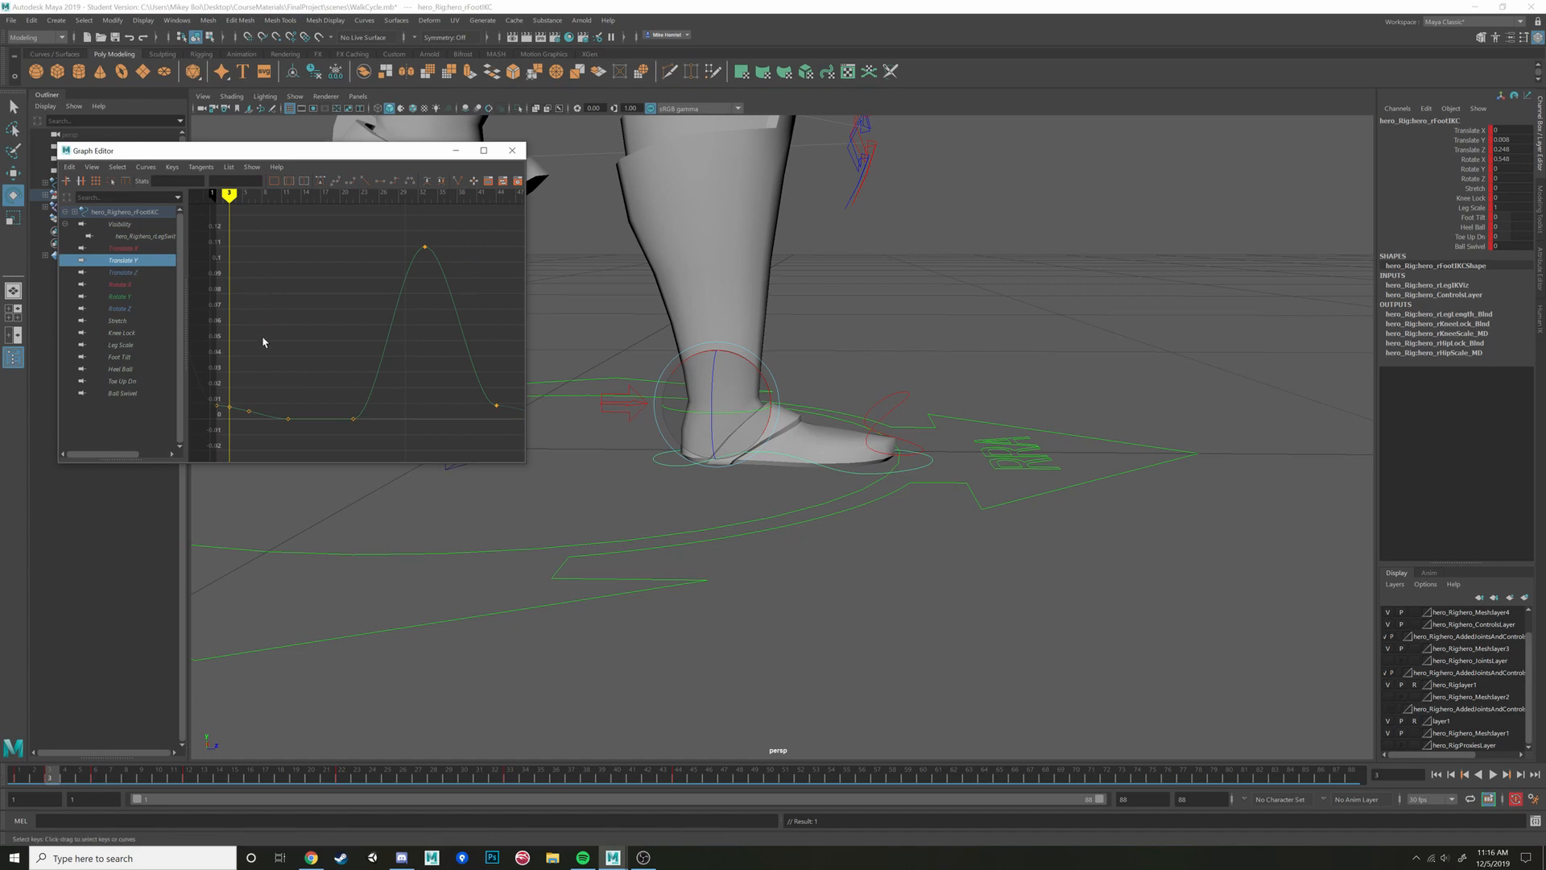
pyautogui.click(1526, 158)
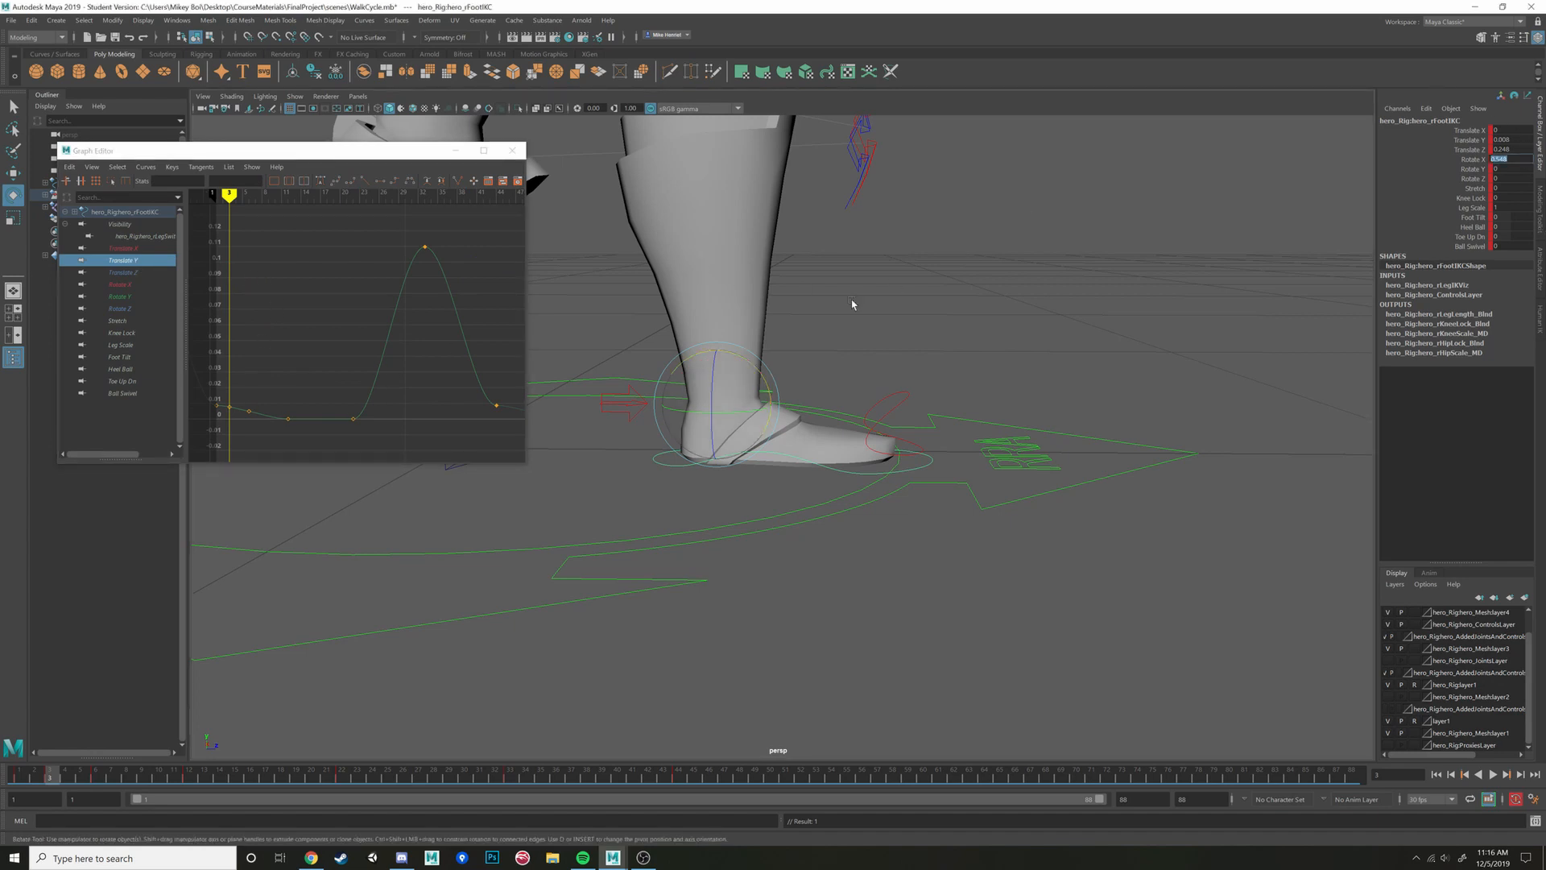
pyautogui.write('0')
pyautogui.press('Return')
# Lower the right foot onto the ground at frame 3 by setting its Translate Y to 0
pyautogui.keyDown('alt'); pyautogui.moveTo(824, 375); pyautogui.dragTo(829, 337); pyautogui.keyUp('alt')
pyautogui.click(1503, 140)
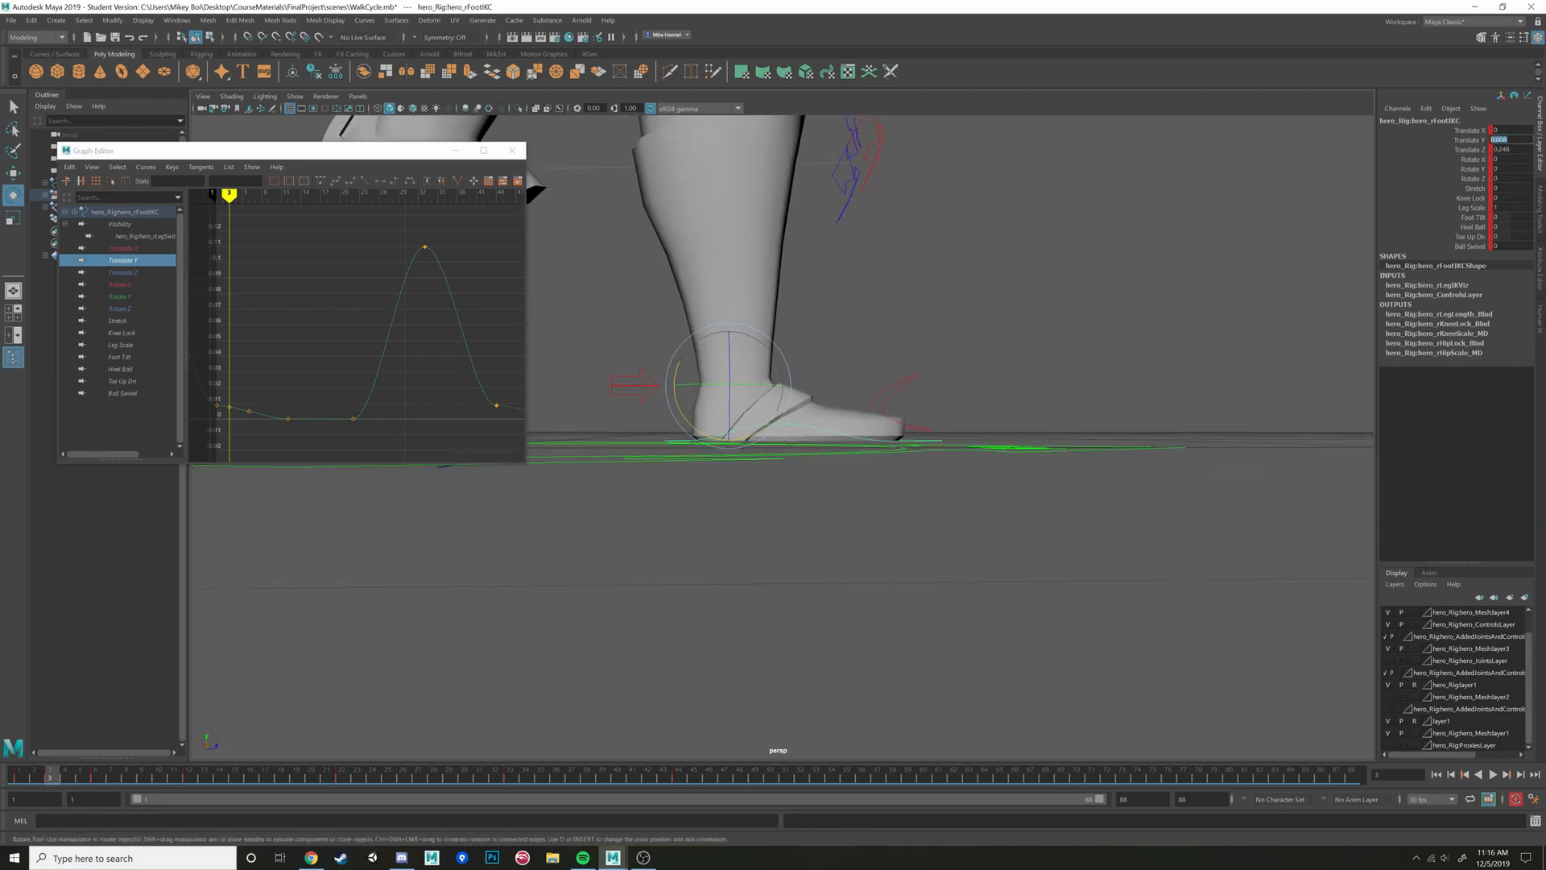
pyautogui.write('0')
pyautogui.press('Return')
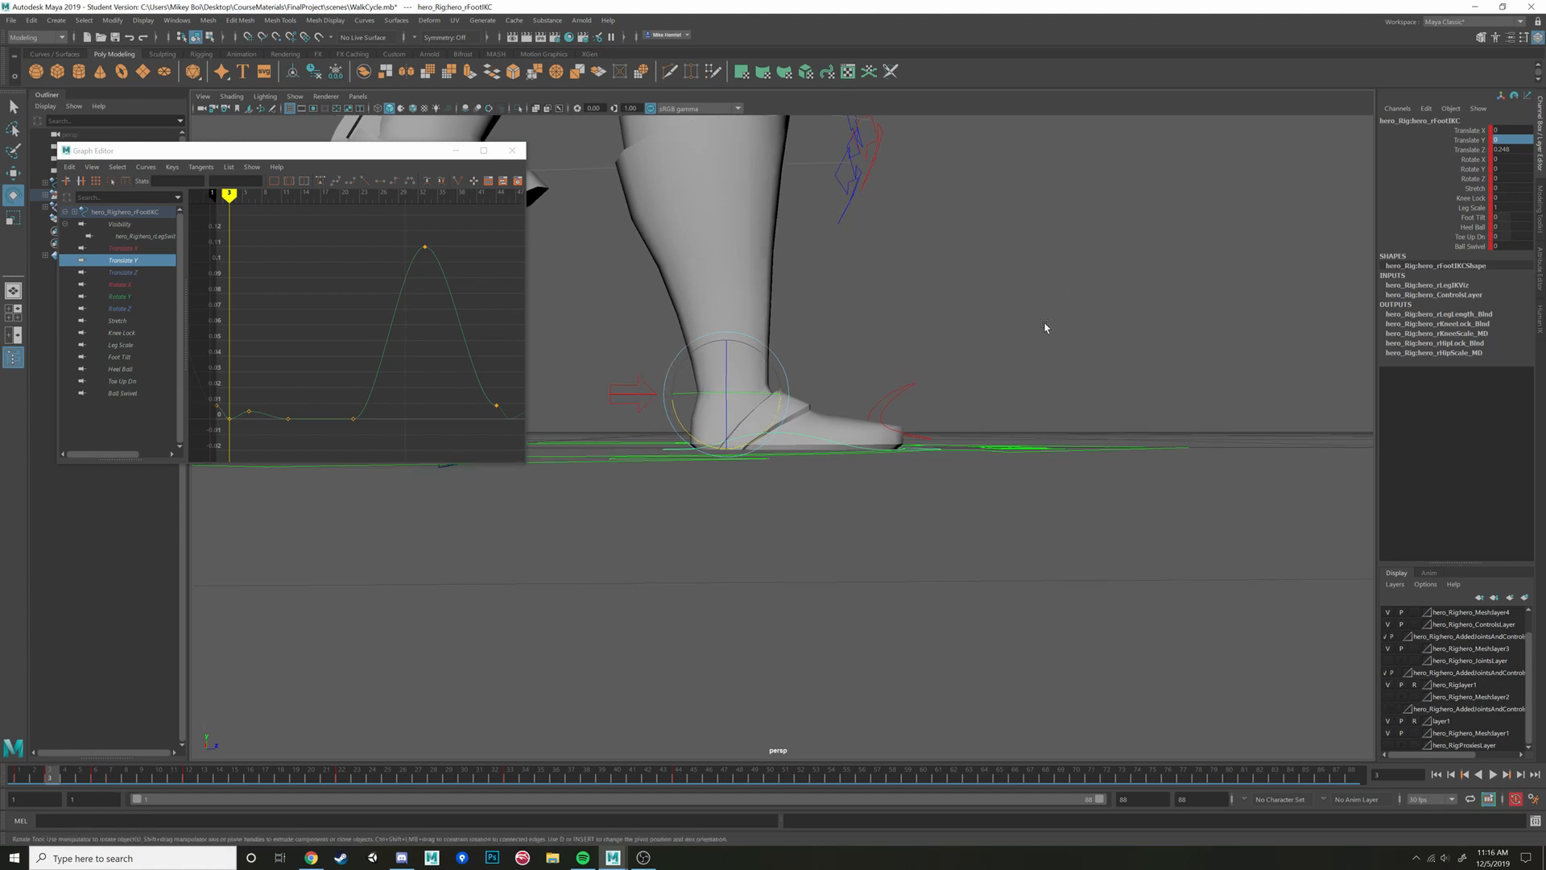
# Move the right foot forward at frame 3 to a Translate Z of about 0.257, using its frame-1 heel position as reference
pyautogui.press('a')
pyautogui.keyDown('alt'); pyautogui.moveTo(919, 552); pyautogui.dragTo(886, 334, button='middle'); pyautogui.keyUp('alt')
pyautogui.scroll(3, 883, 390)
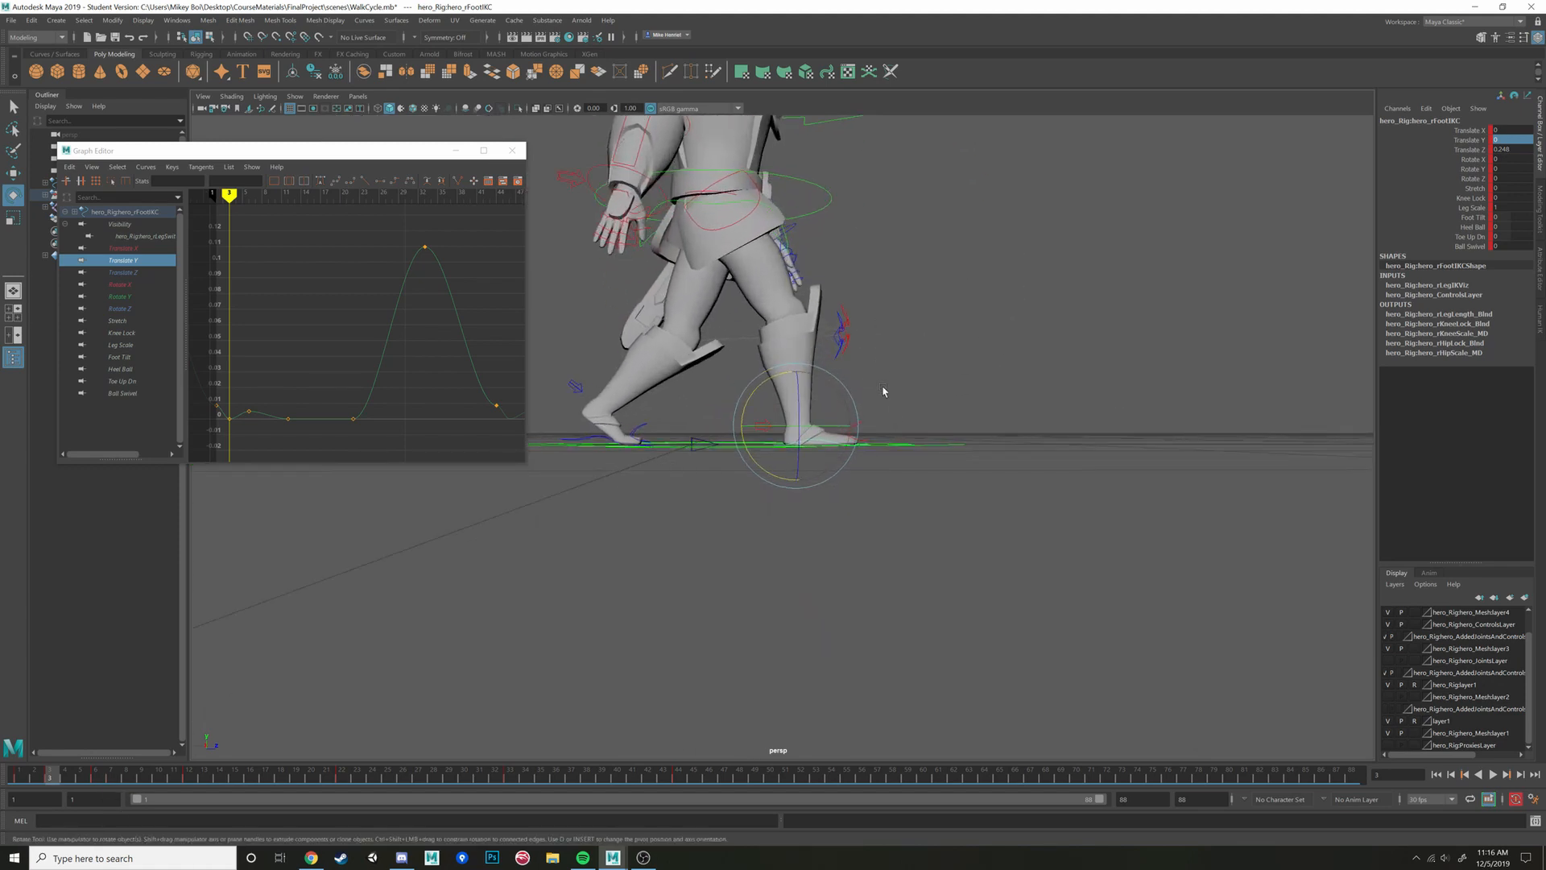
pyautogui.press('f')
pyautogui.scroll(-5, 908, 473)
pyautogui.keyDown('alt'); pyautogui.moveTo(910, 474); pyautogui.dragTo(980, 480, button='middle'); pyautogui.keyUp('alt')
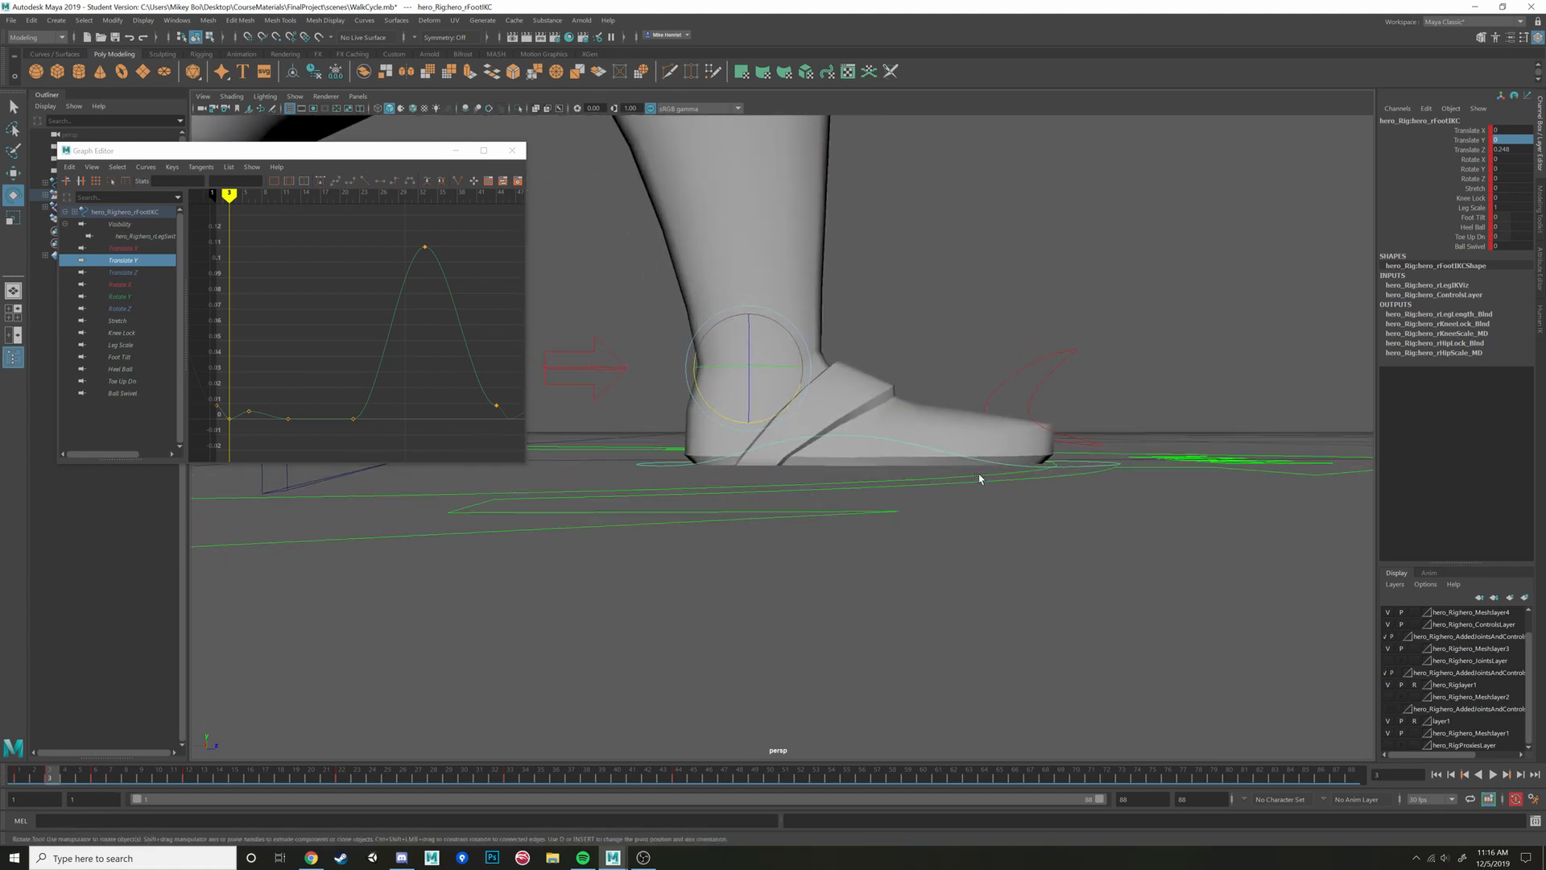
pyautogui.press(',')
pyautogui.press('.')
pyautogui.press('w')
pyautogui.moveTo(809, 368); pyautogui.dragTo(825, 368)
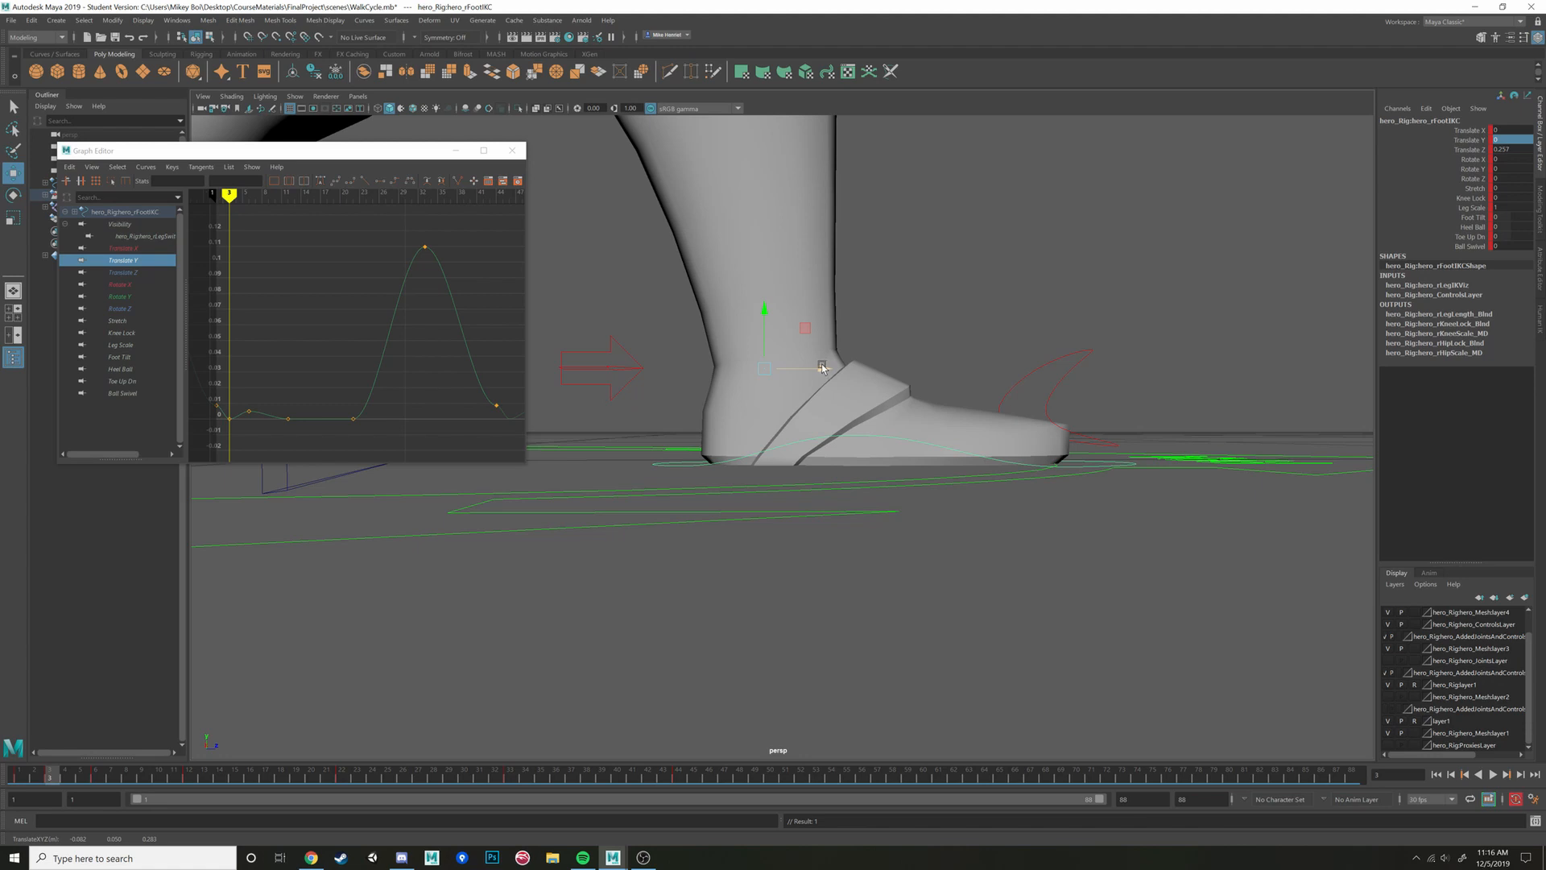
# Compare the right foot's frame-3 pose with its neighbouring keys at frames 1, 6 and 12
pyautogui.press(',')
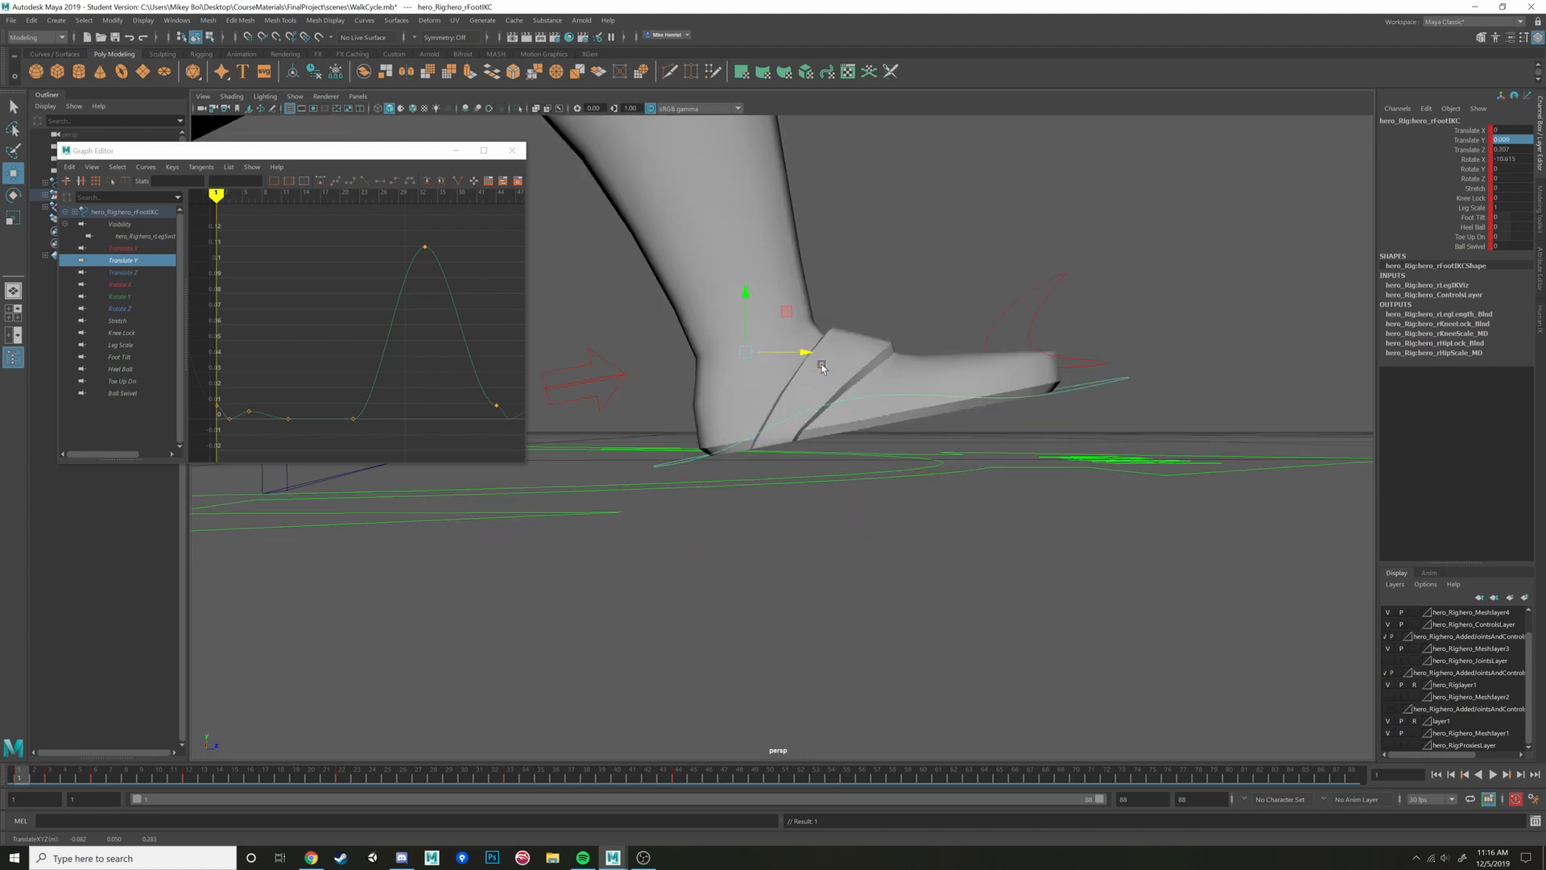
pyautogui.press('.')
pyautogui.press(',')
pyautogui.press('.')
pyautogui.press('.')
pyautogui.press('.')
pyautogui.press(',')
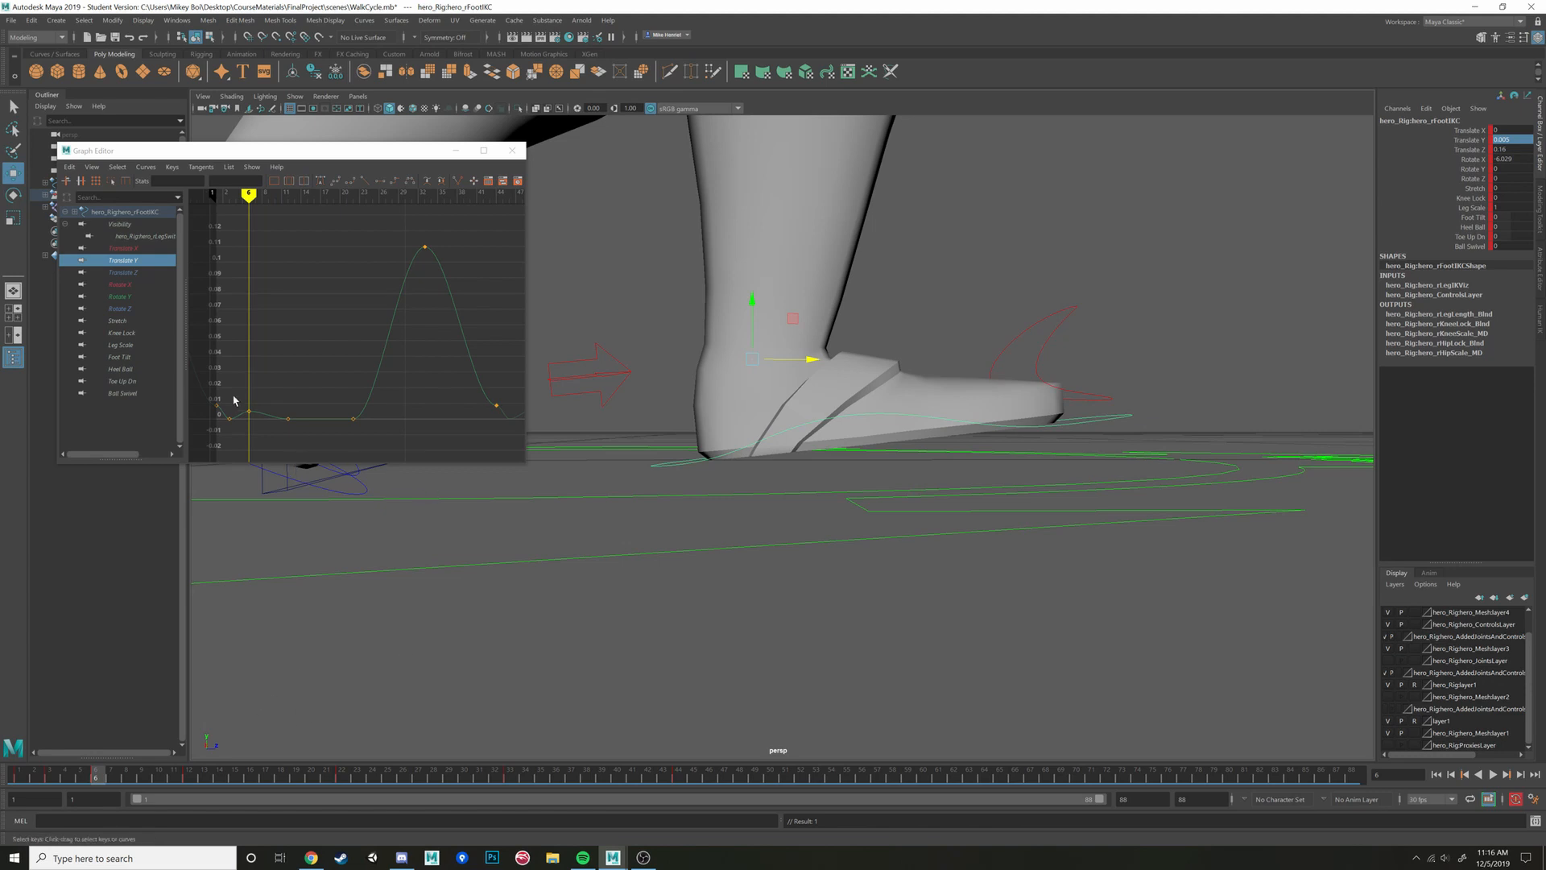
# Delete the right foot's Translate Y and Rotate X keys at frame 6
pyautogui.keyDown('ctrl'); pyautogui.click(127, 286); pyautogui.keyUp('ctrl')
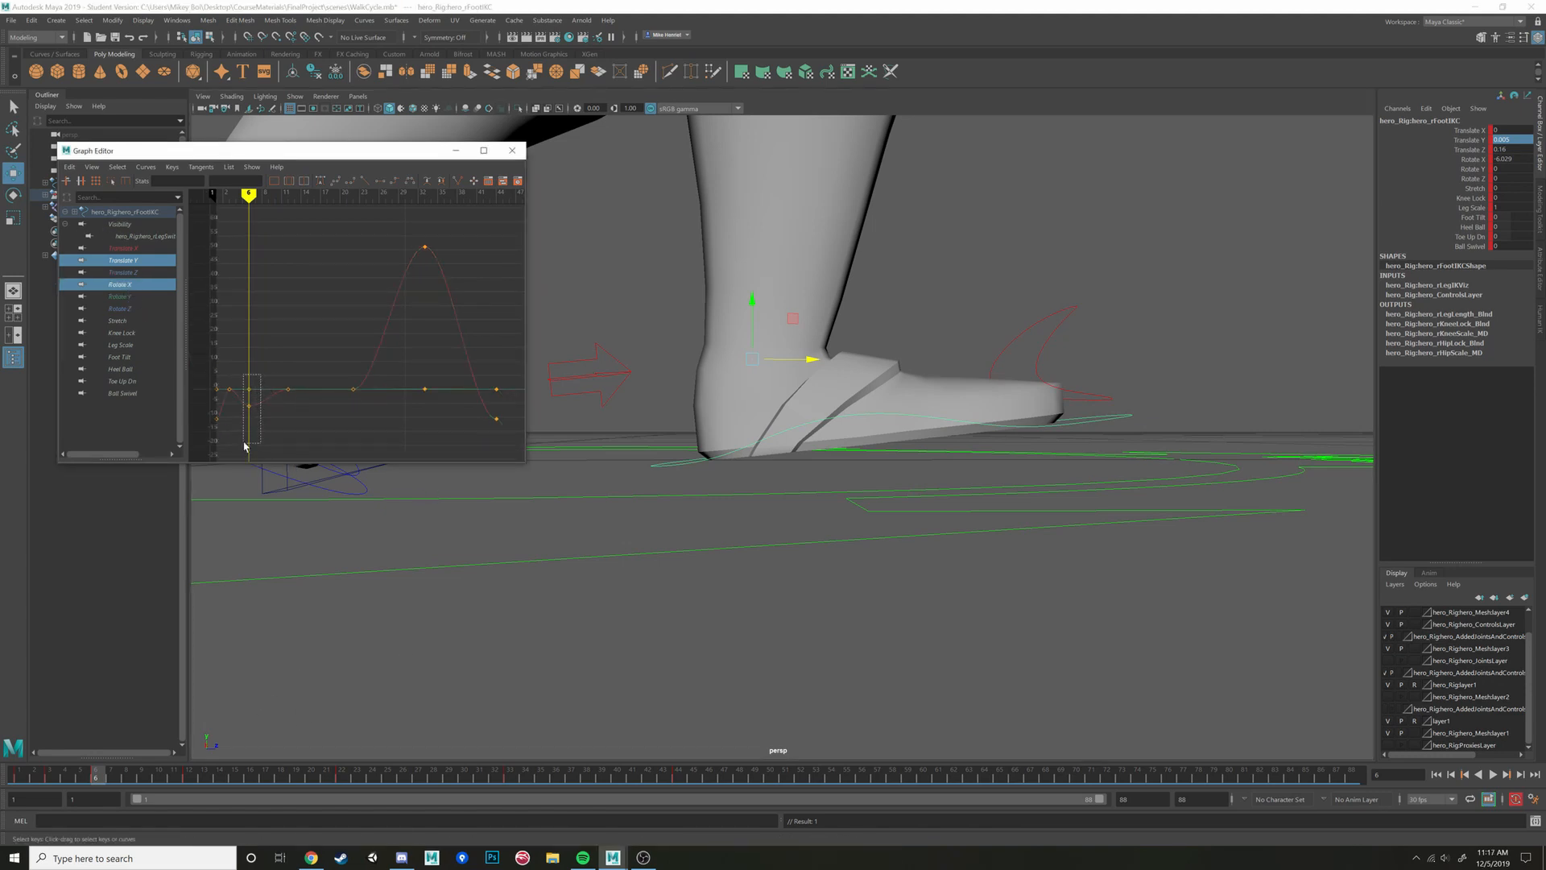
pyautogui.moveTo(244, 445); pyautogui.dragTo(244, 444)
pyautogui.click(125, 259)
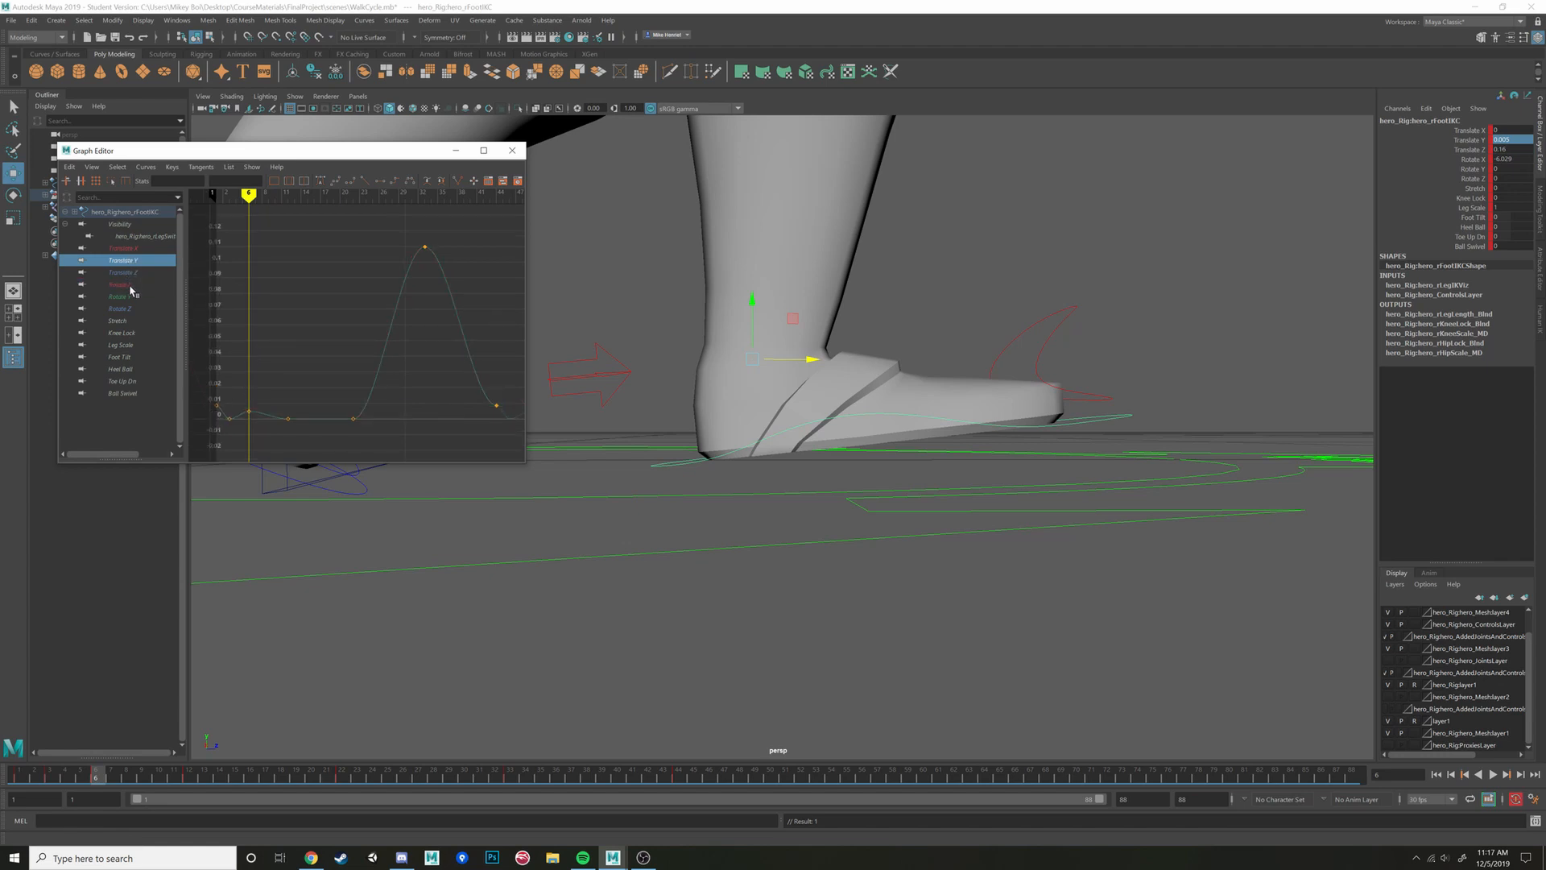
pyautogui.keyDown('shift'); pyautogui.click(132, 287); pyautogui.keyUp('shift')
pyautogui.keyDown('shift'); pyautogui.click(129, 309); pyautogui.keyUp('shift')
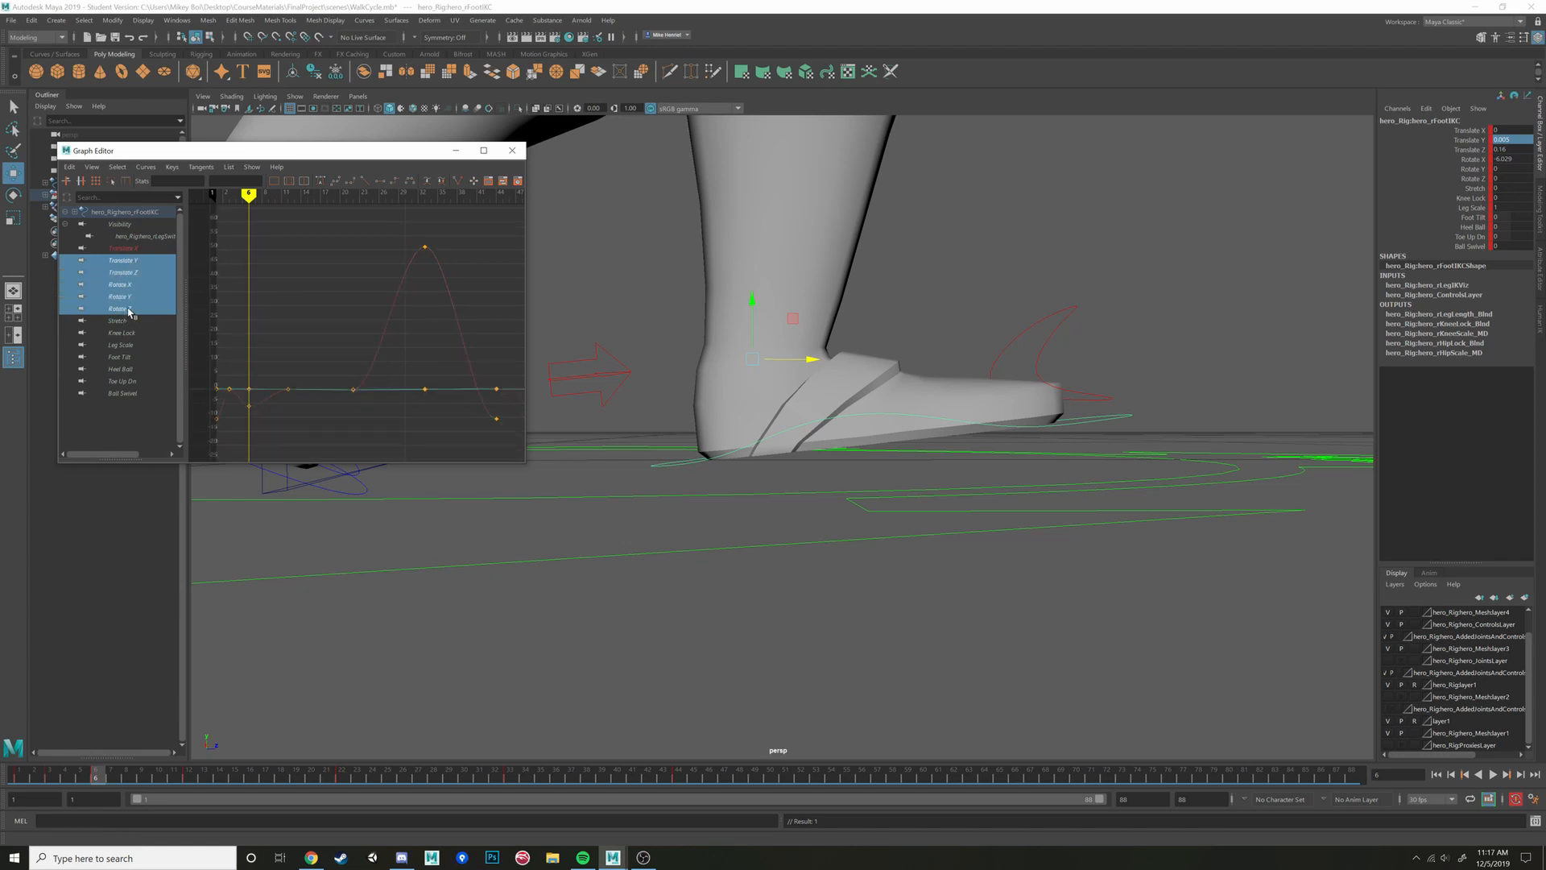
pyautogui.click(137, 262)
pyautogui.keyDown('ctrl'); pyautogui.click(129, 285); pyautogui.keyUp('ctrl')
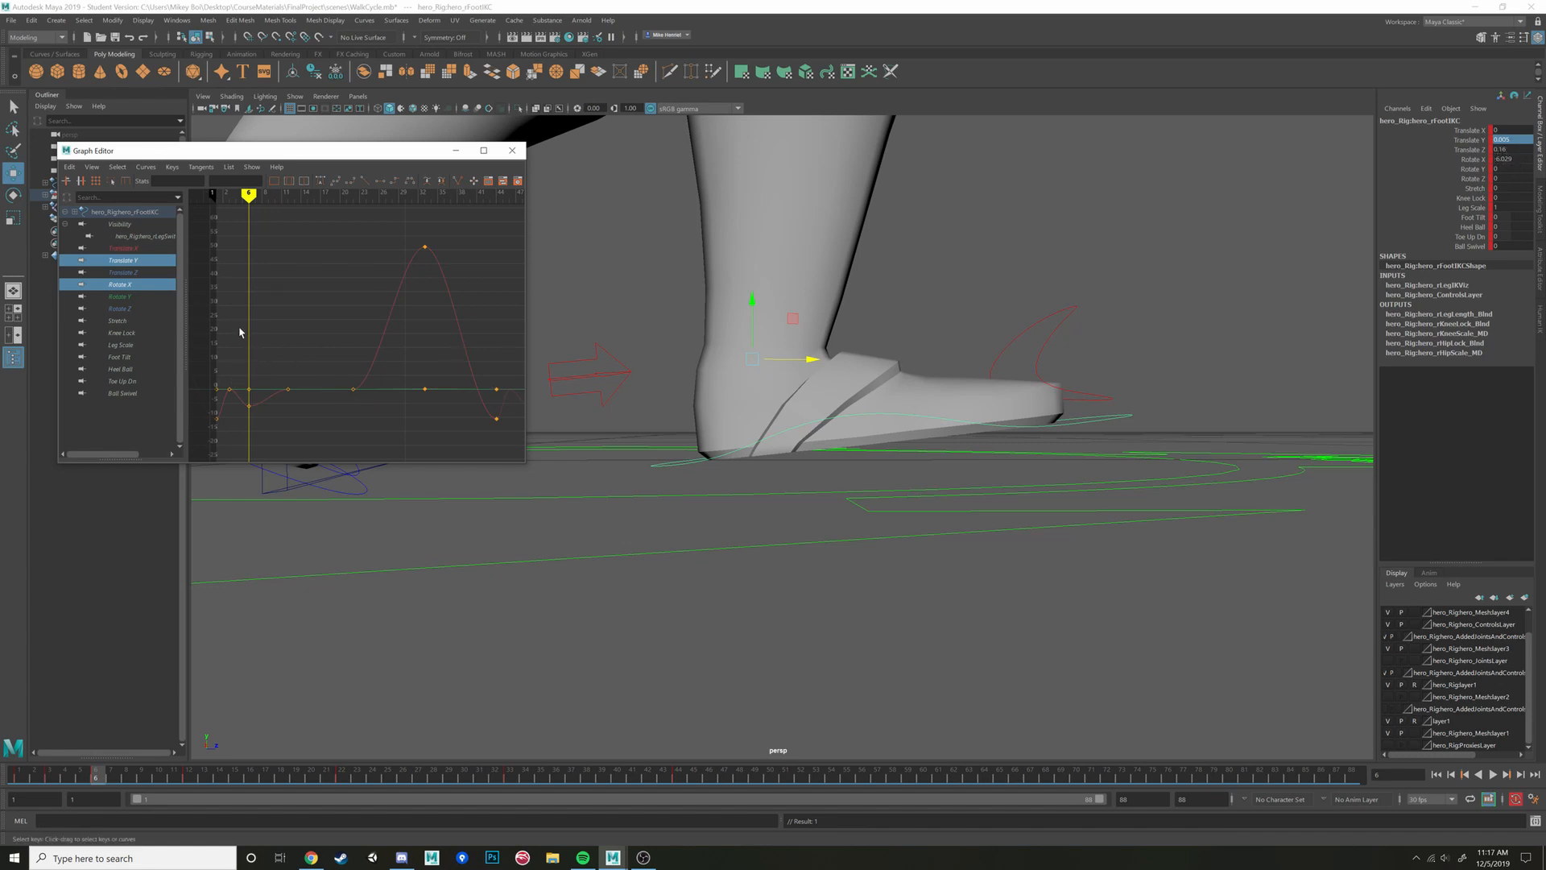
pyautogui.click(118, 261)
pyautogui.keyDown('ctrl'); pyautogui.click(121, 284); pyautogui.keyUp('ctrl')
pyautogui.moveTo(258, 364); pyautogui.dragTo(239, 432)
pyautogui.press('Delete')
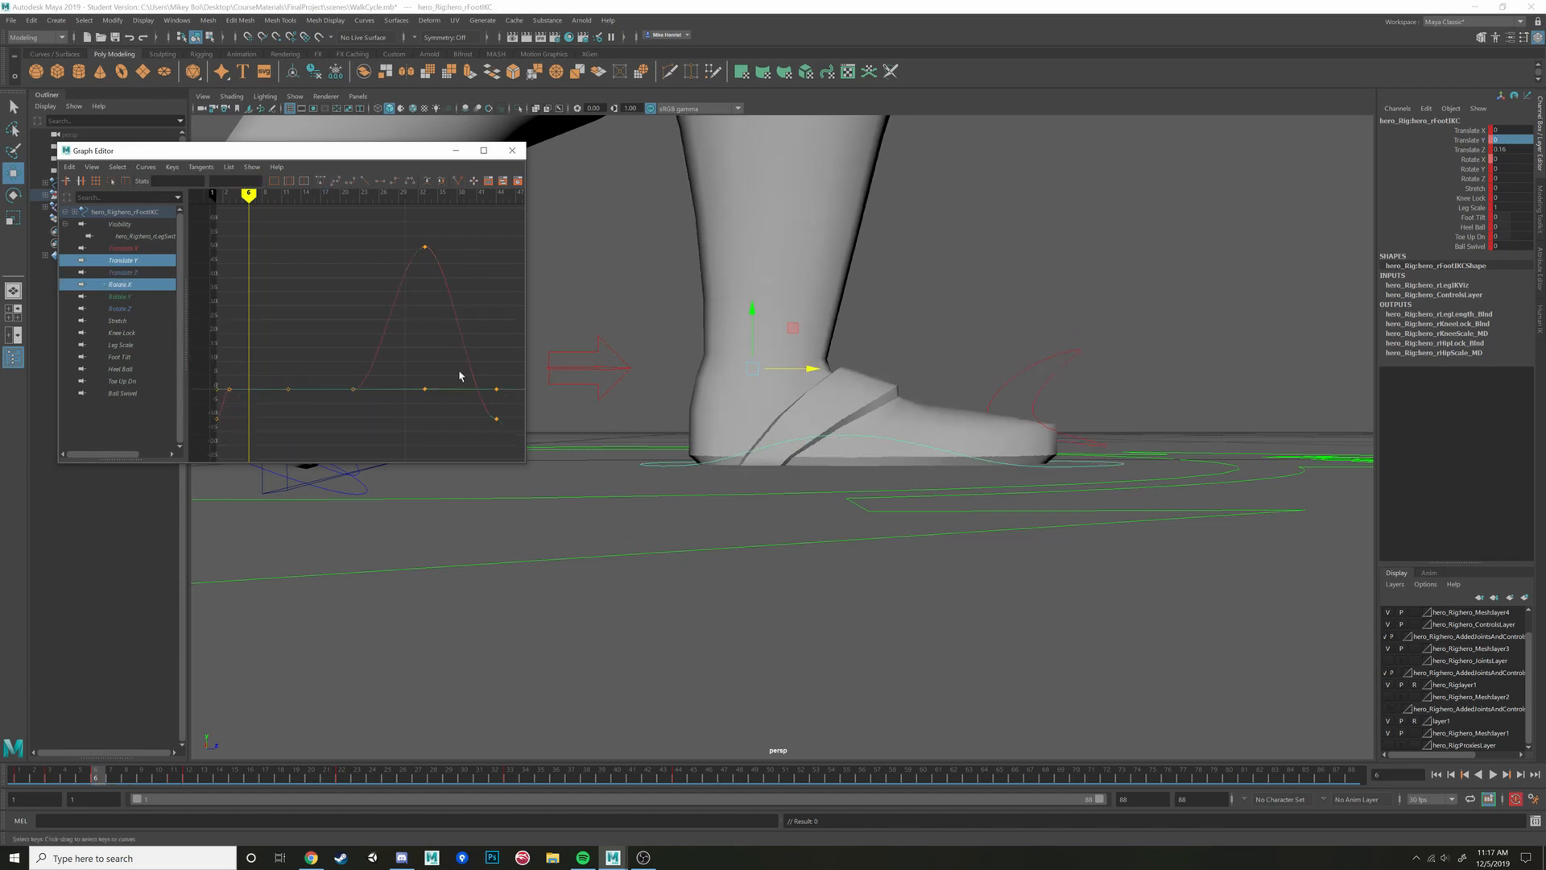
# Move the right foot forward at frame 6 to a Translate Z of about 0.187, matching its planted position at frame 3
pyautogui.moveTo(87, 779)
pyautogui.mouseDown()
pyautogui.moveTo(23, 779)
pyautogui.moveTo(344, 778)
pyautogui.mouseUp()
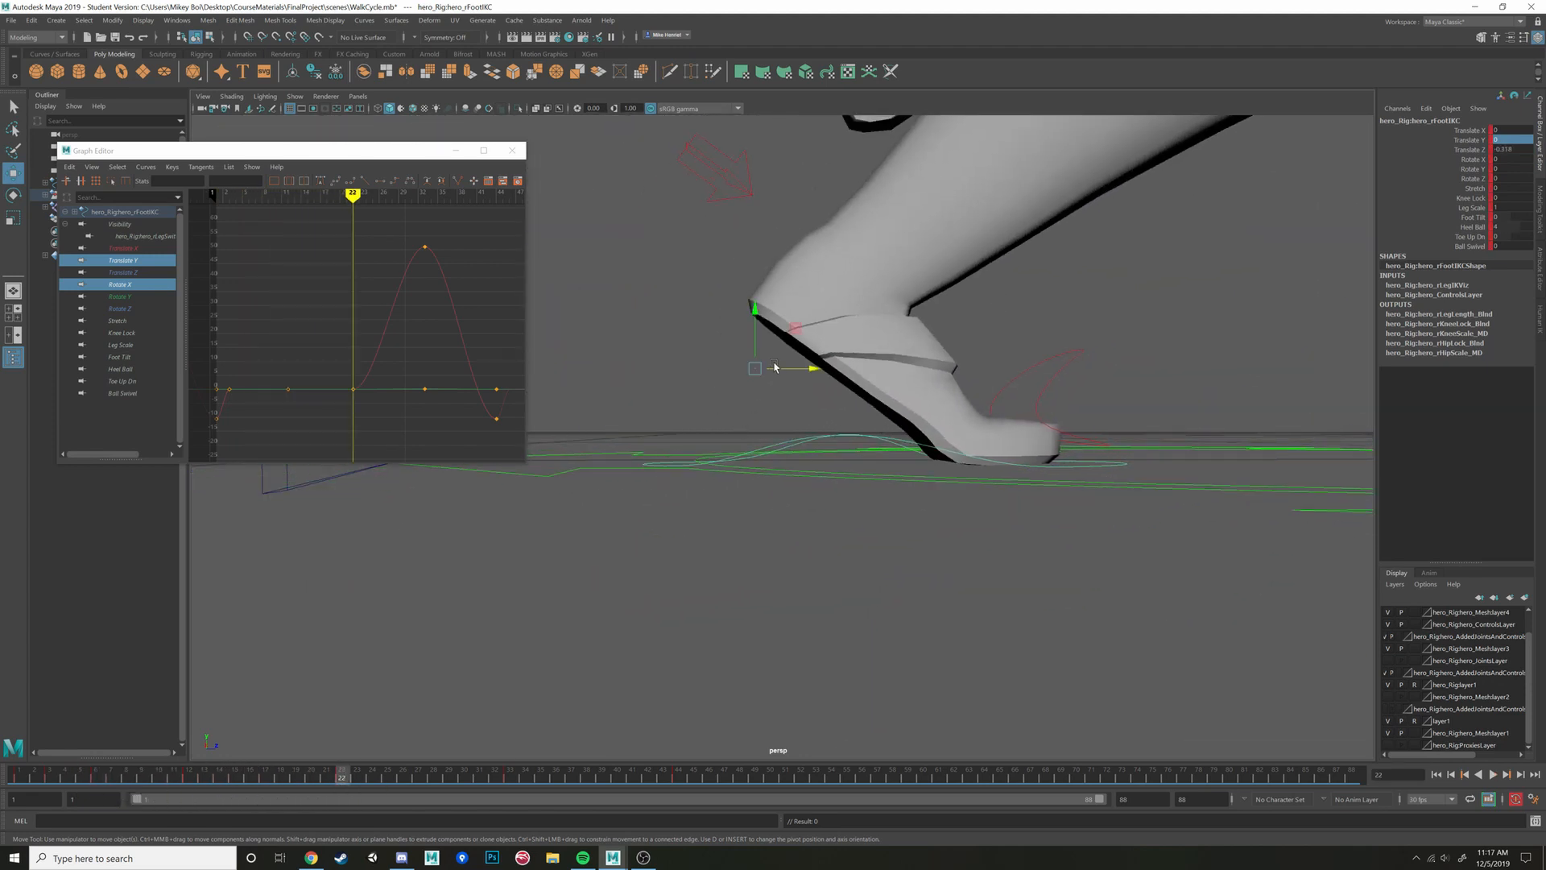
pyautogui.press('.')
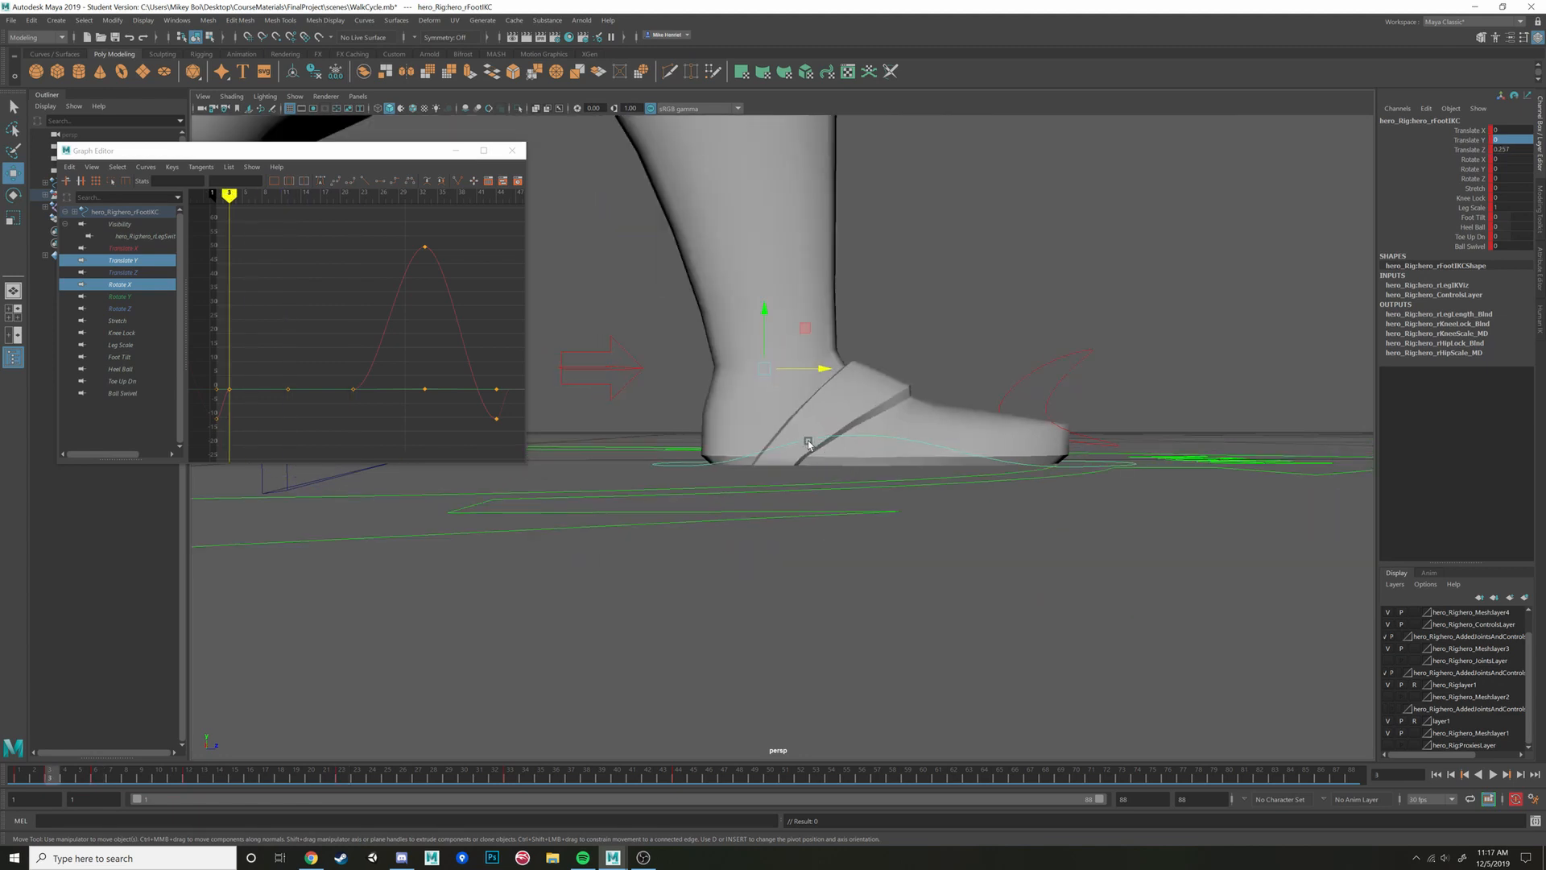
pyautogui.press('.')
pyautogui.press('.')
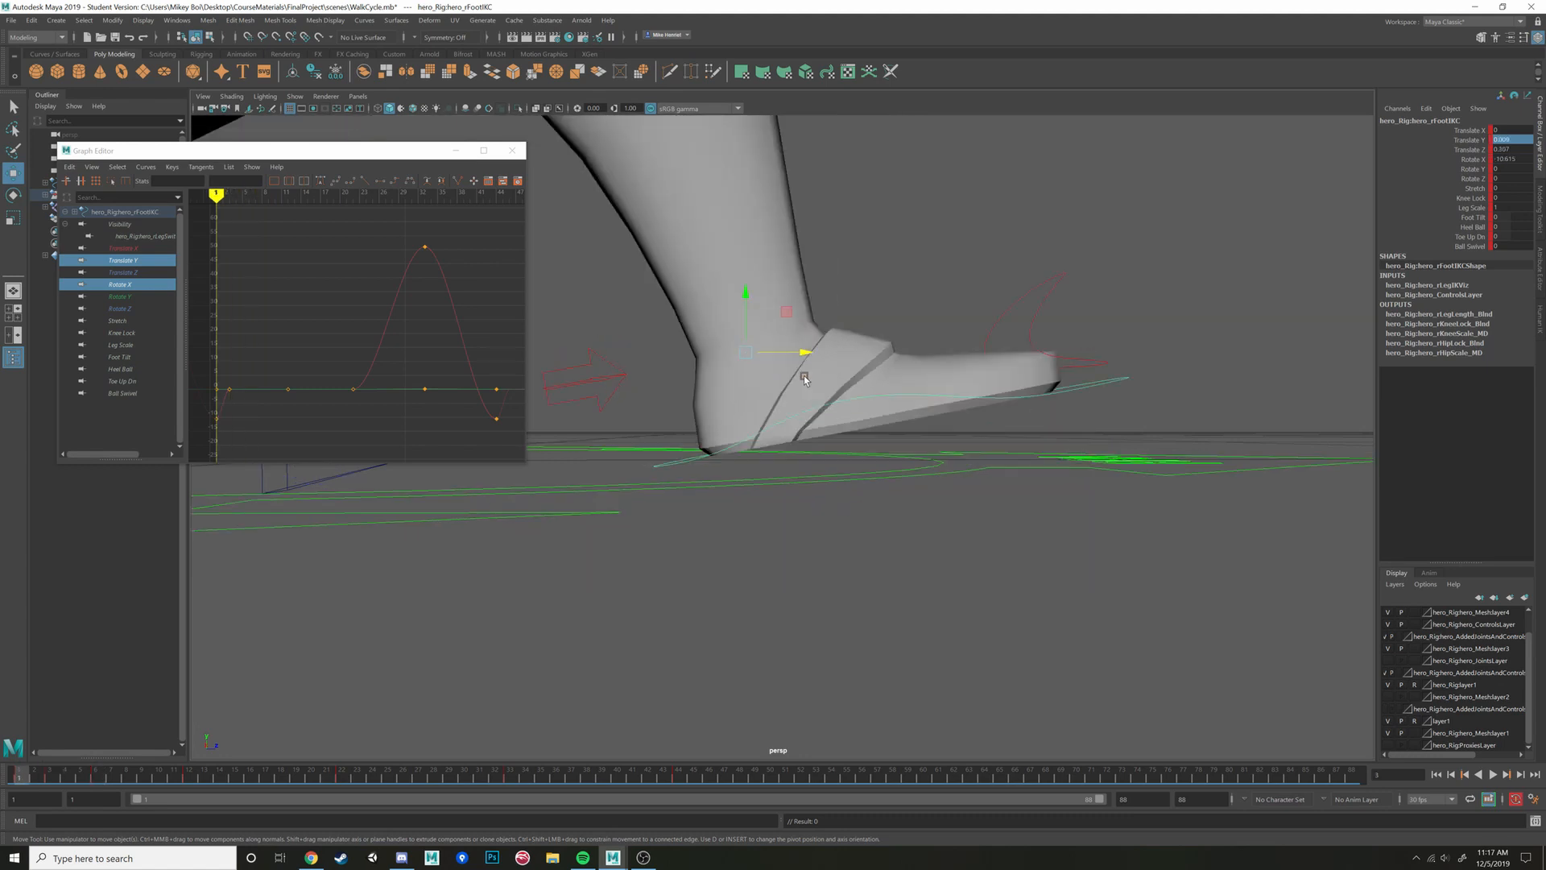
pyautogui.press('.')
pyautogui.press('.')
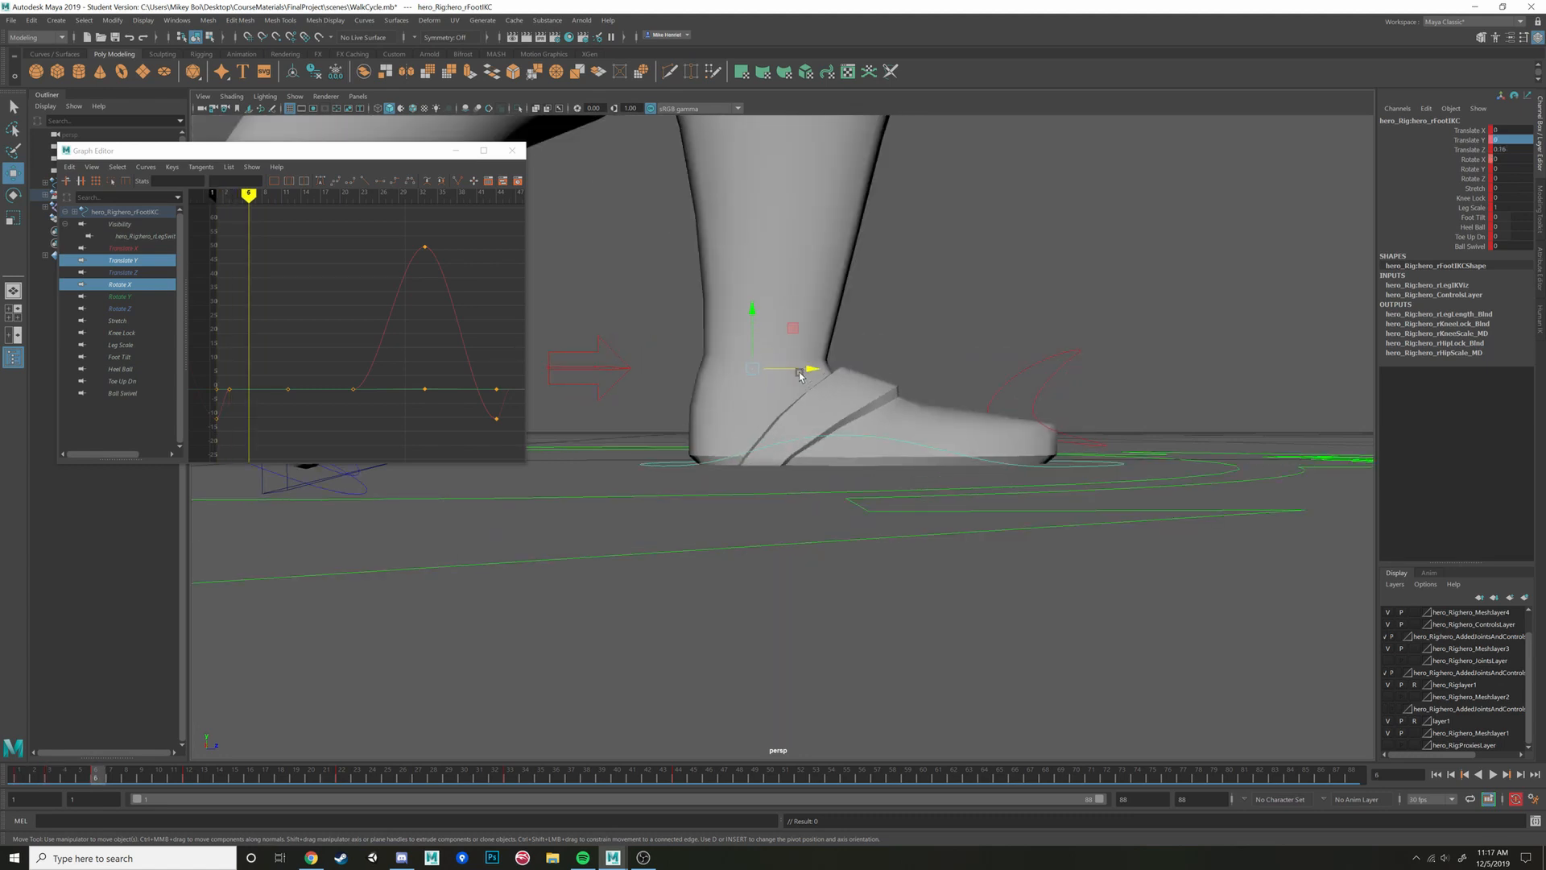
pyautogui.moveTo(812, 372); pyautogui.dragTo(822, 373)
pyautogui.press('.')
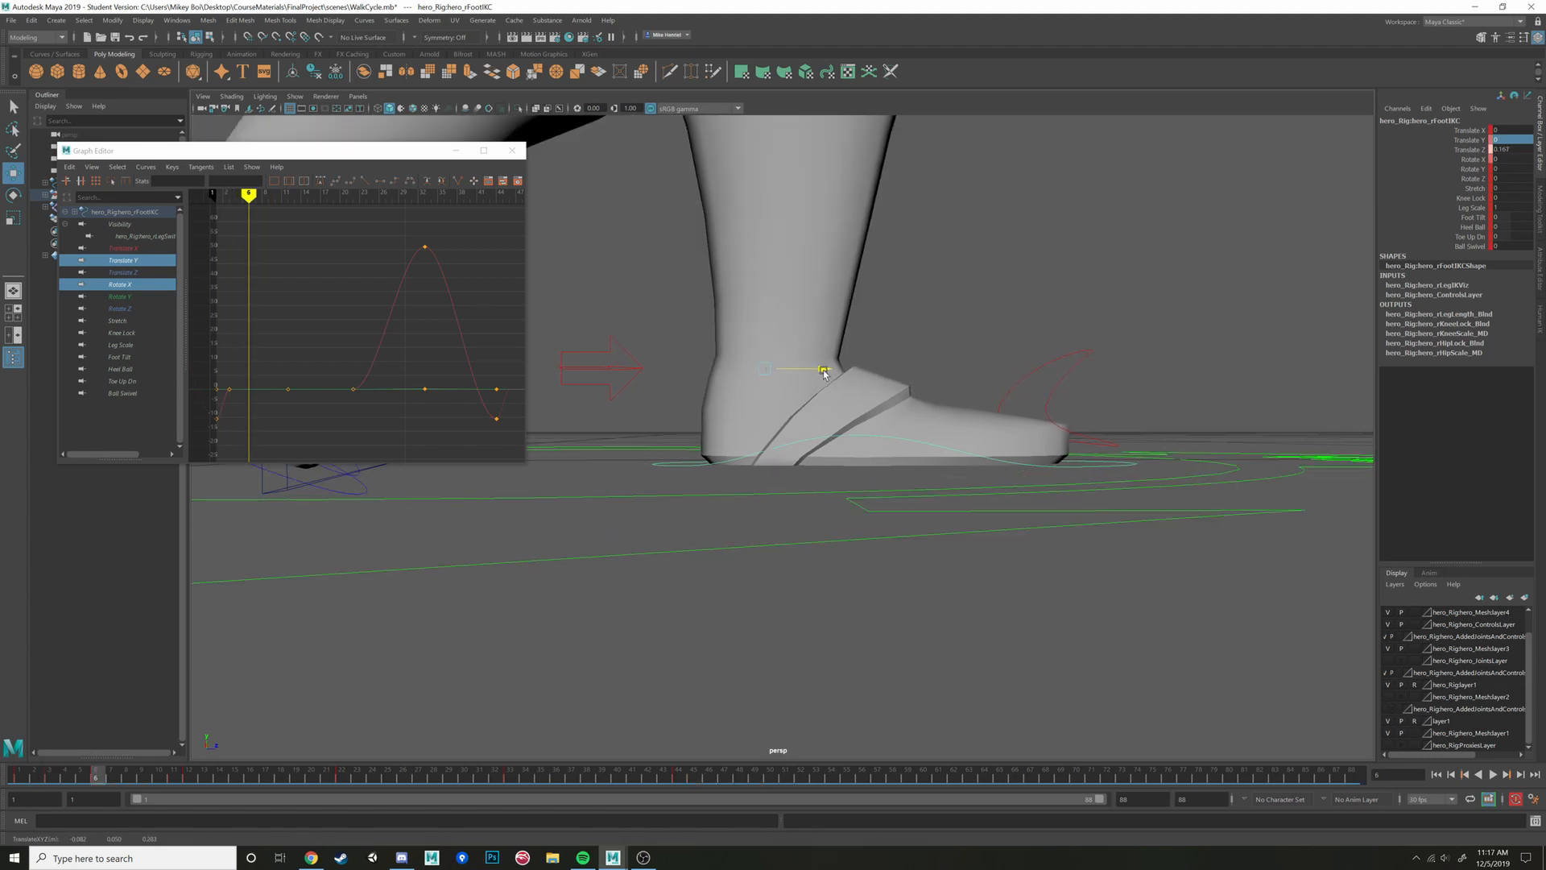
# Adjust the right foot at frame 12 to a Translate Z of about -0.013, aligning it with its planted position at frame 6
pyautogui.press('.')
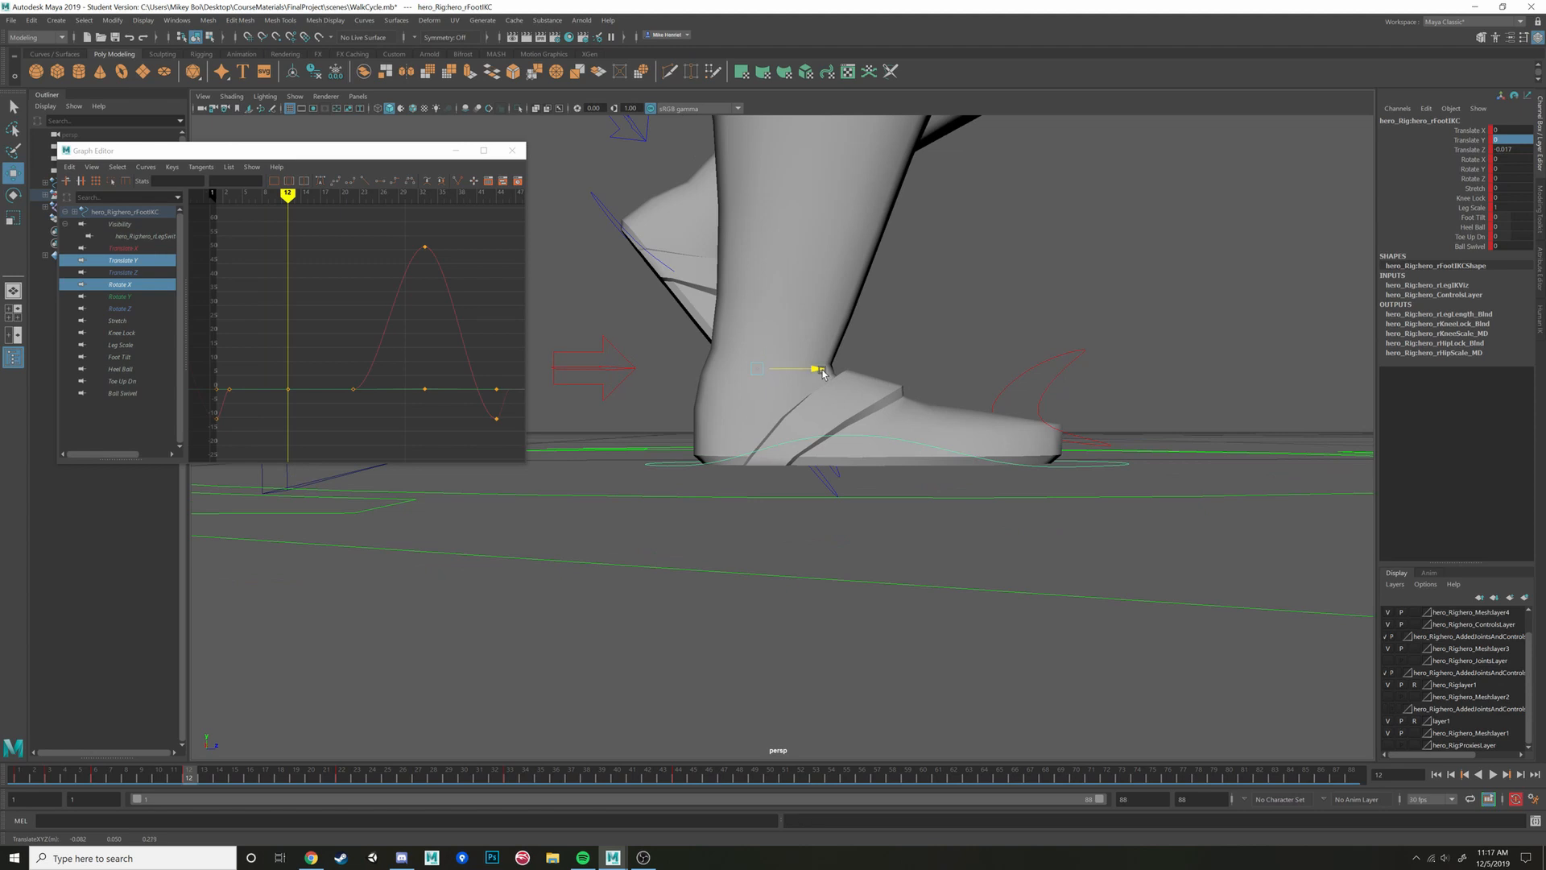
pyautogui.moveTo(822, 369); pyautogui.dragTo(828, 368)
pyautogui.press(',')
pyautogui.press('.')
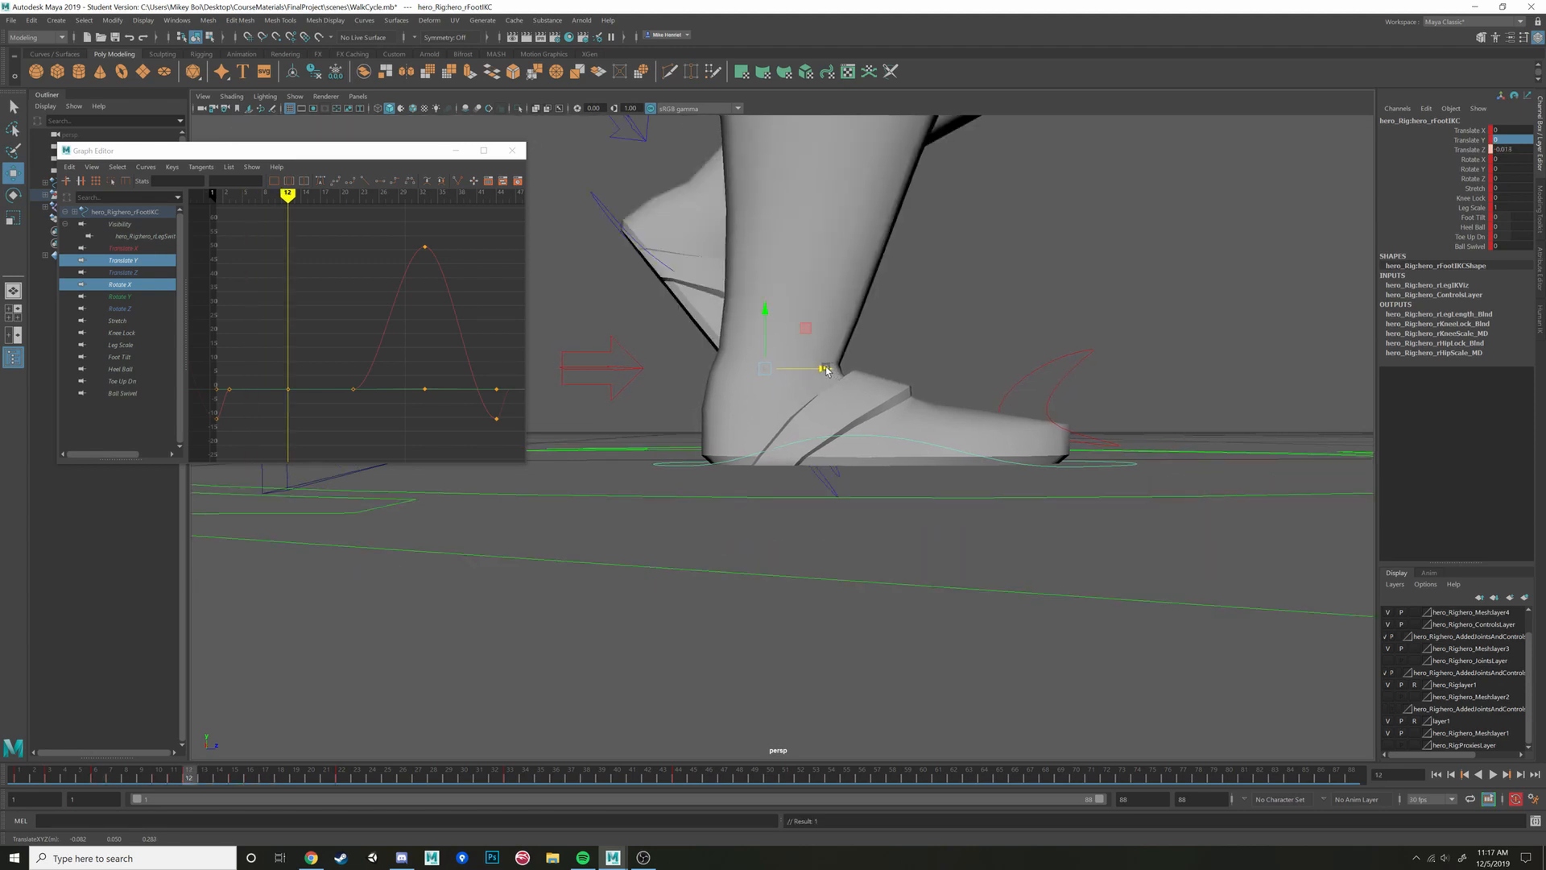
pyautogui.press(',')
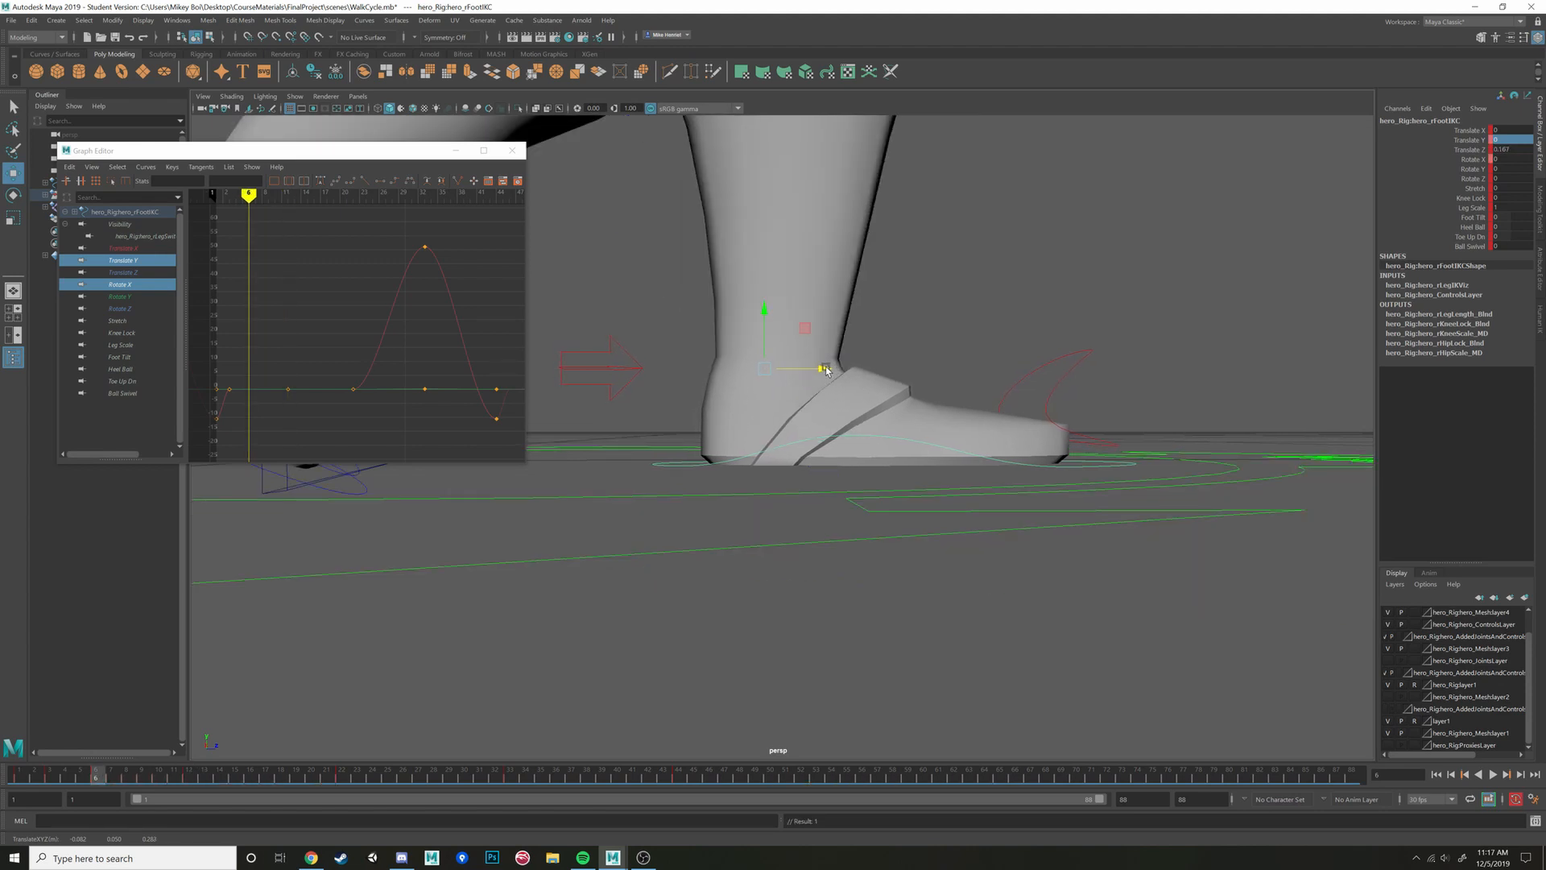
pyautogui.press(',')
pyautogui.press('.')
pyautogui.press('.')
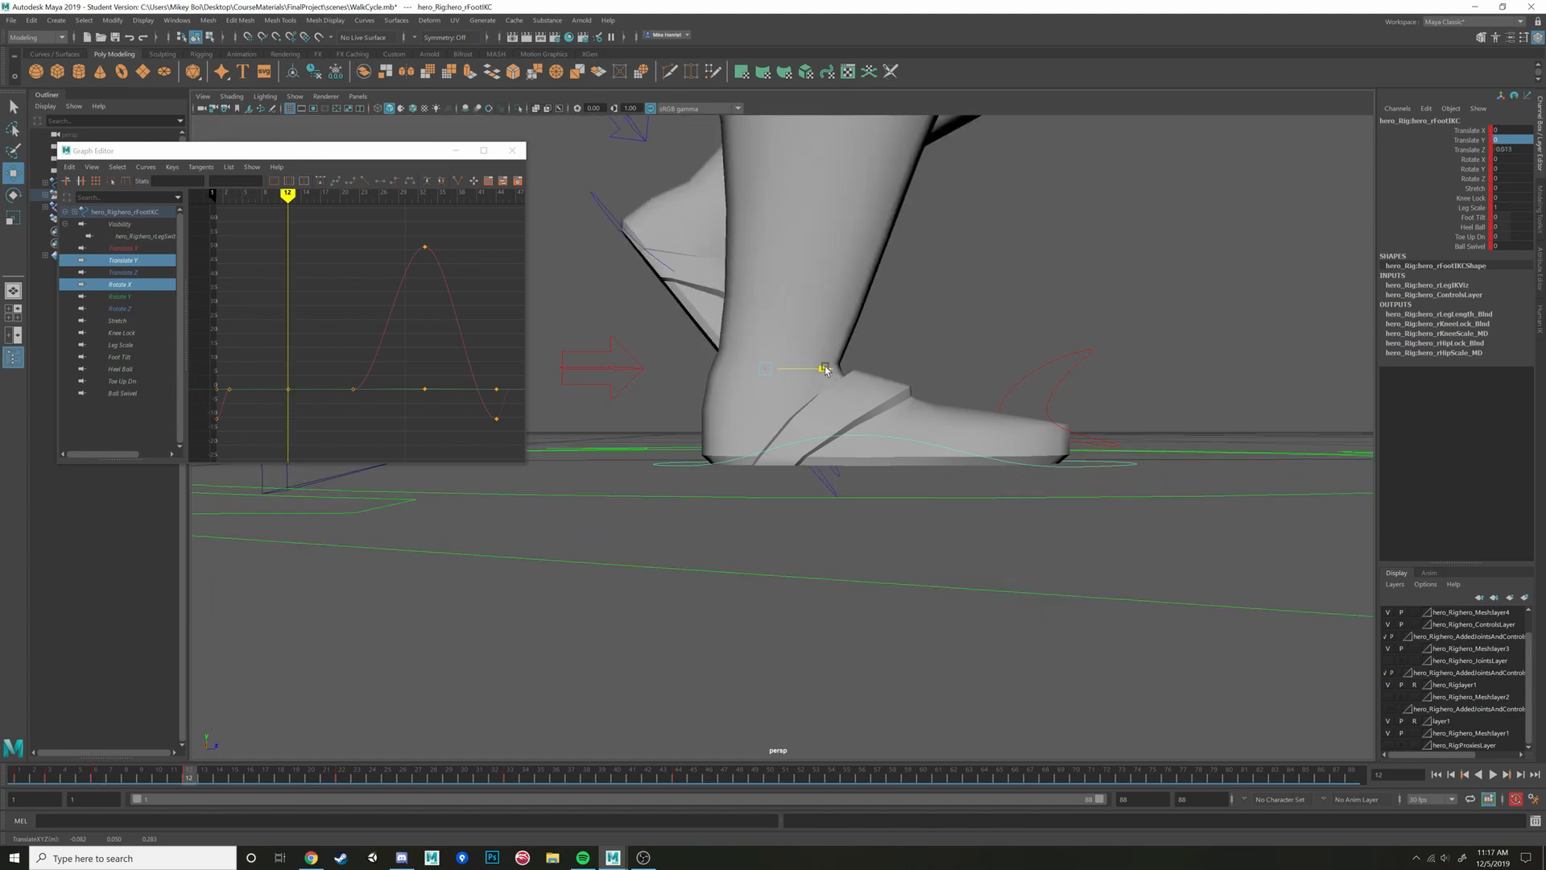
pyautogui.press(',')
pyautogui.press(',')
pyautogui.press('.')
pyautogui.press('.')
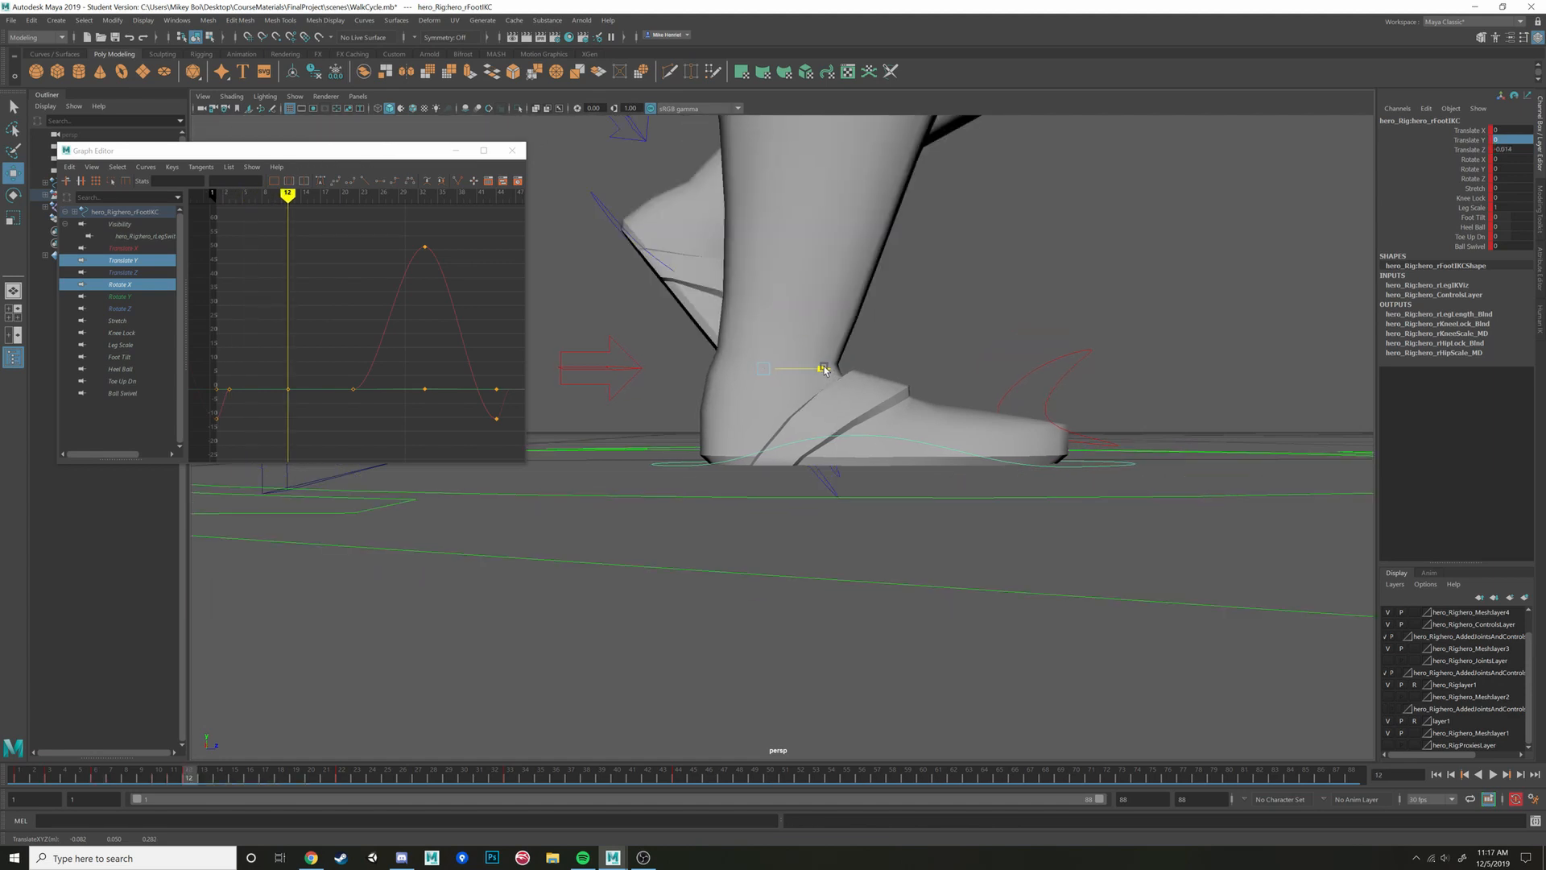
pyautogui.press(',')
pyautogui.press('.')
# Move the right foot forward at frame 22 to a Translate Z of about -0.313, aligning its toe with the frame-12 pose
pyautogui.press('.')
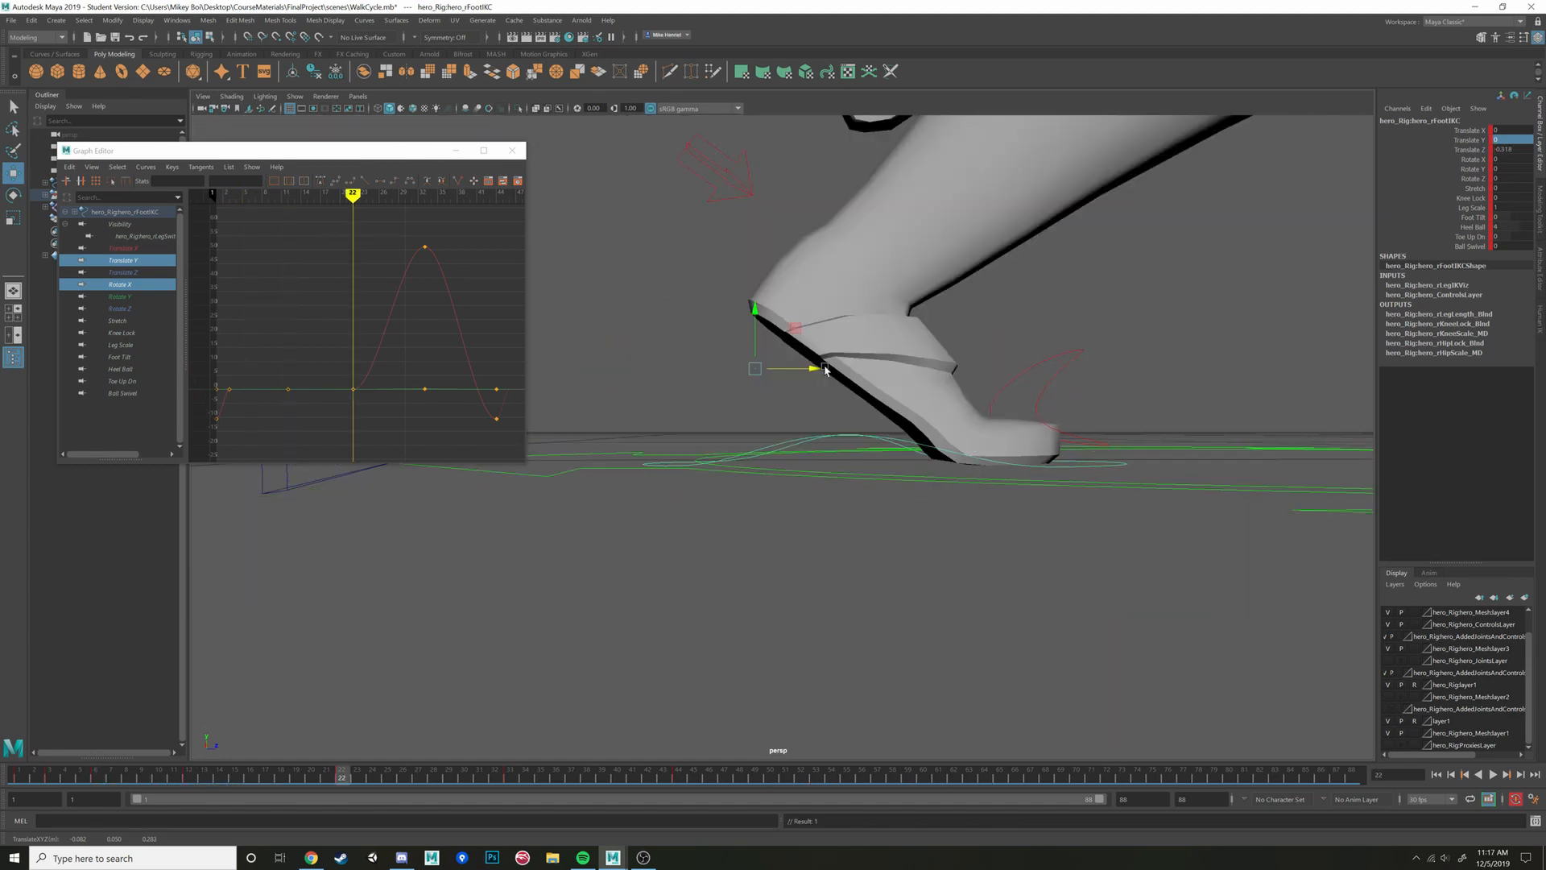
pyautogui.press(',')
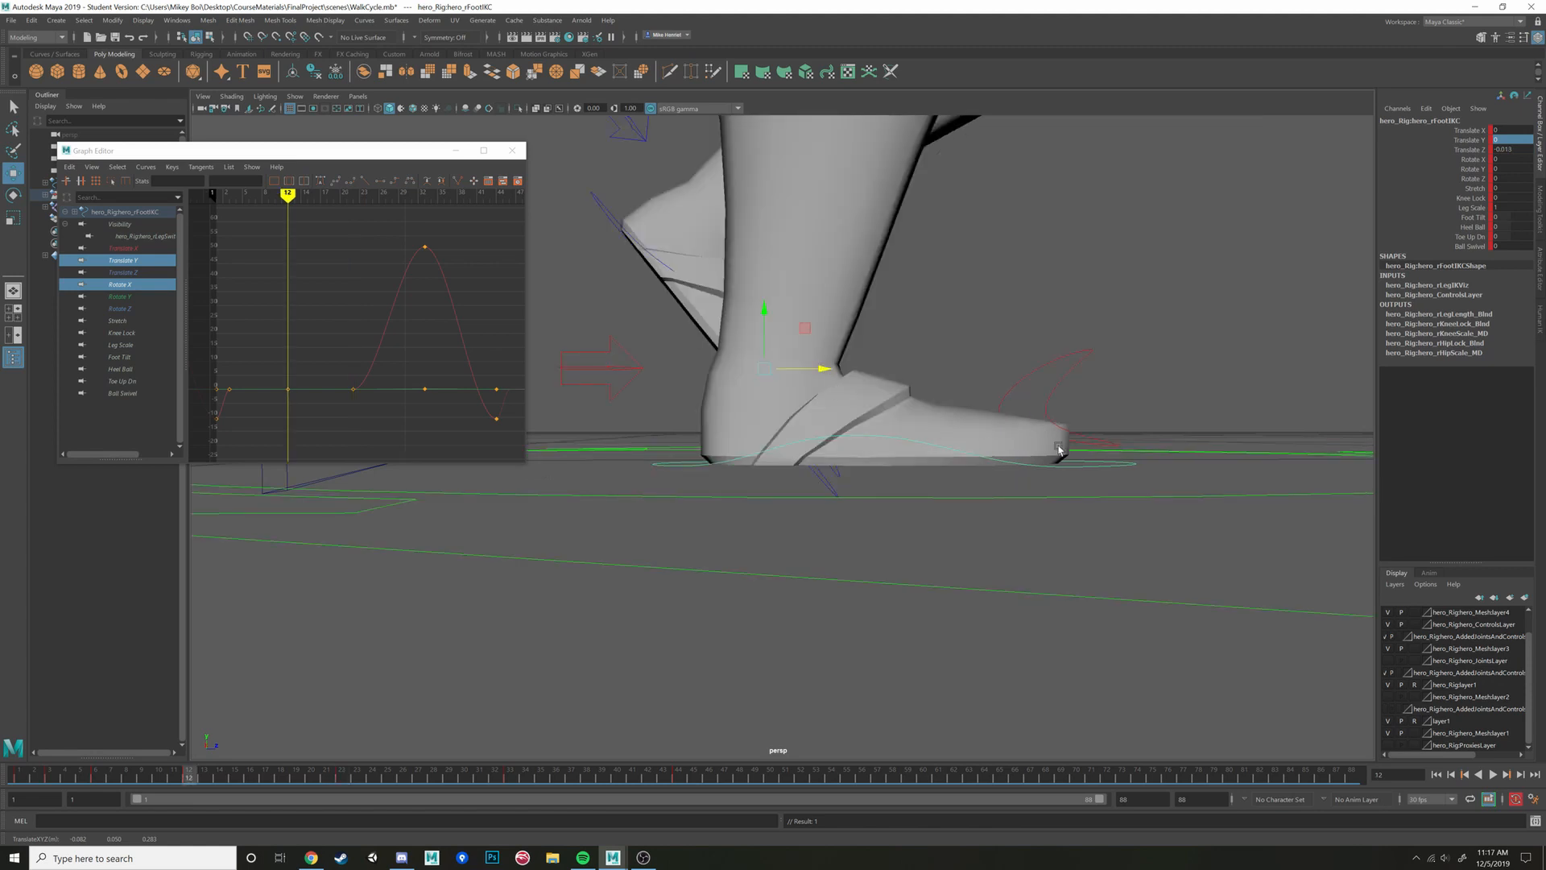
pyautogui.press('.')
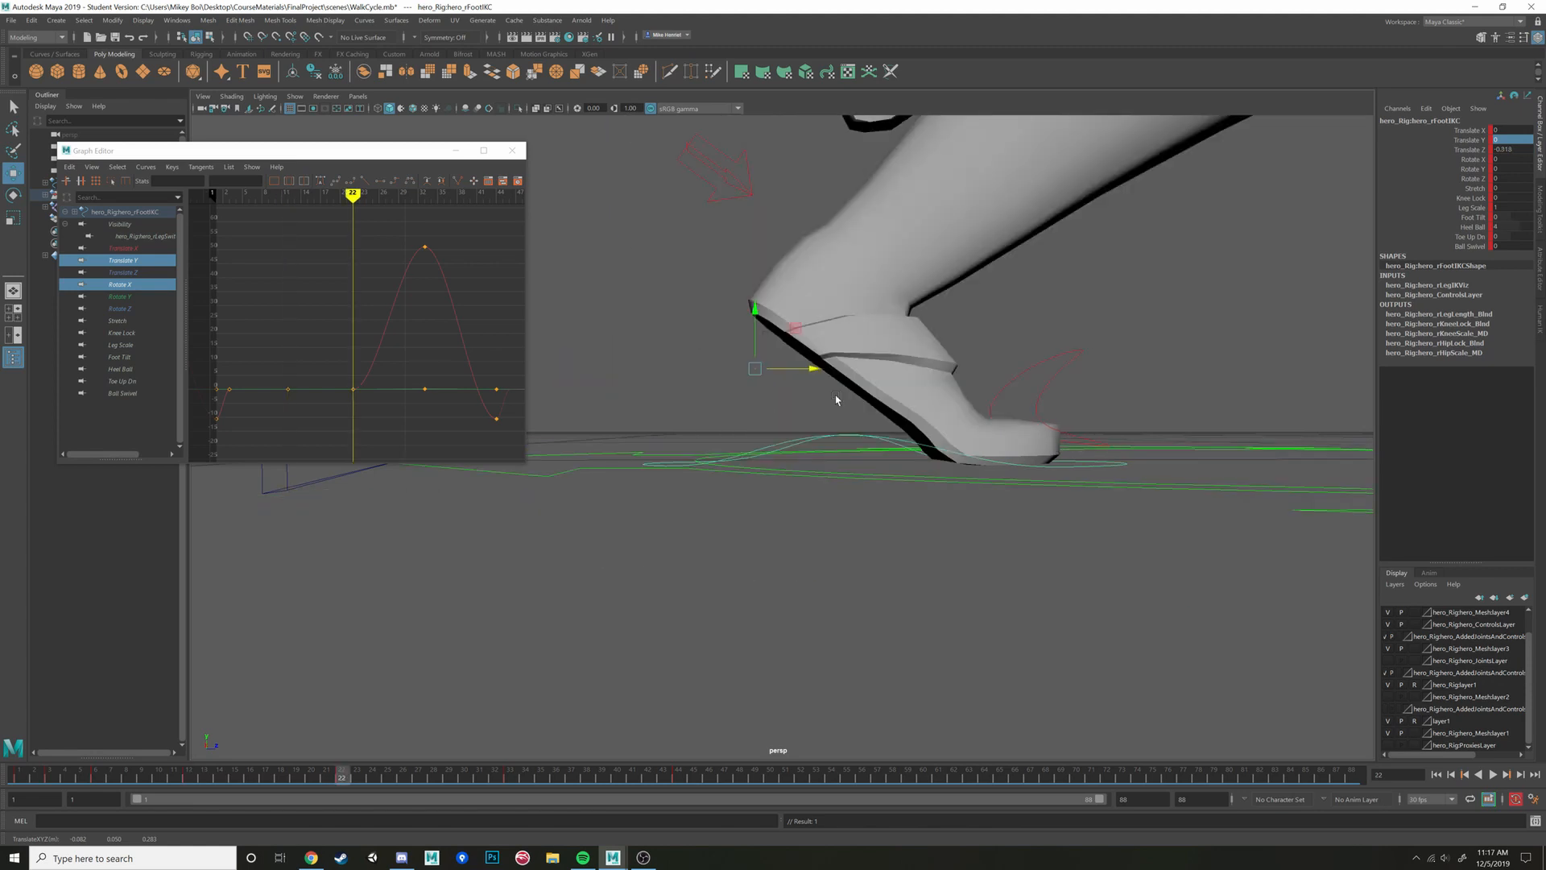
pyautogui.press(',')
pyautogui.press('.')
pyautogui.press(',')
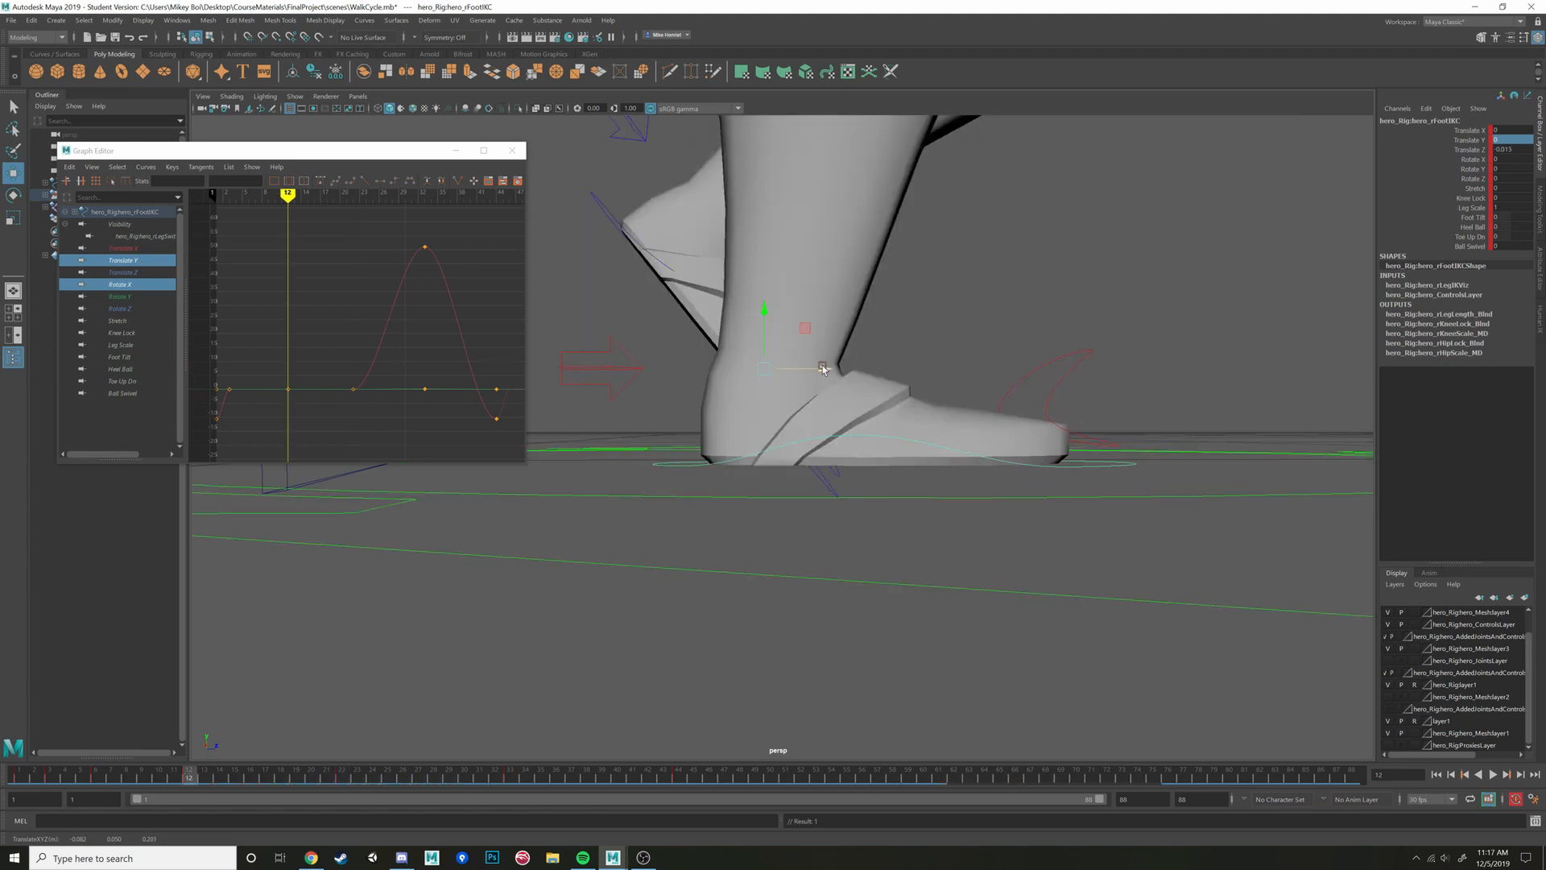
pyautogui.press('.')
pyautogui.press(',')
pyautogui.press('.')
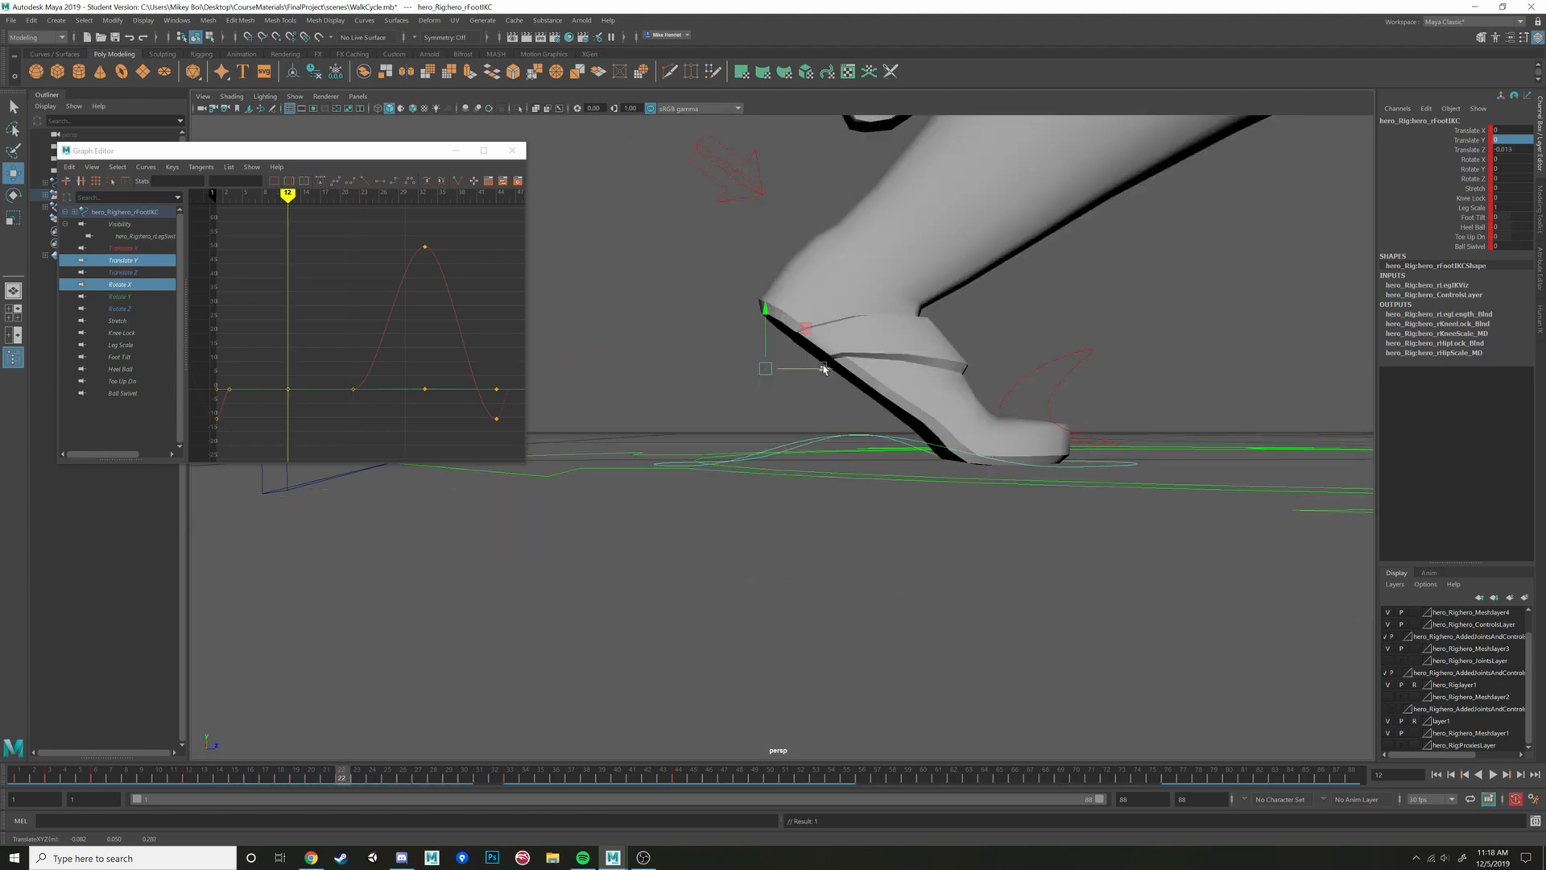
pyautogui.press(',')
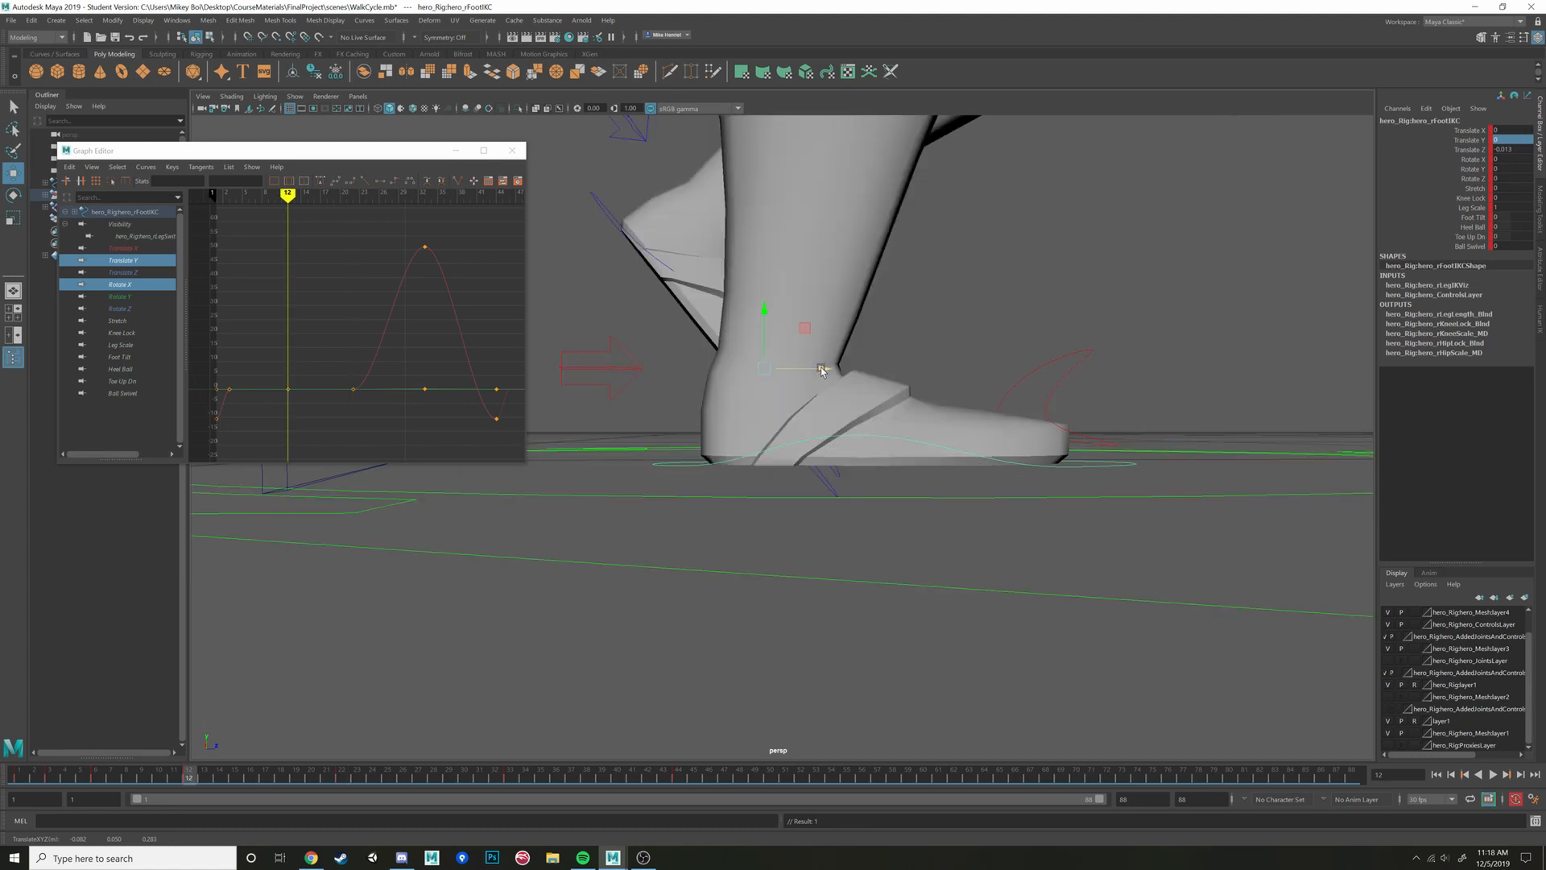
pyautogui.press('.')
pyautogui.moveTo(828, 367); pyautogui.dragTo(824, 368)
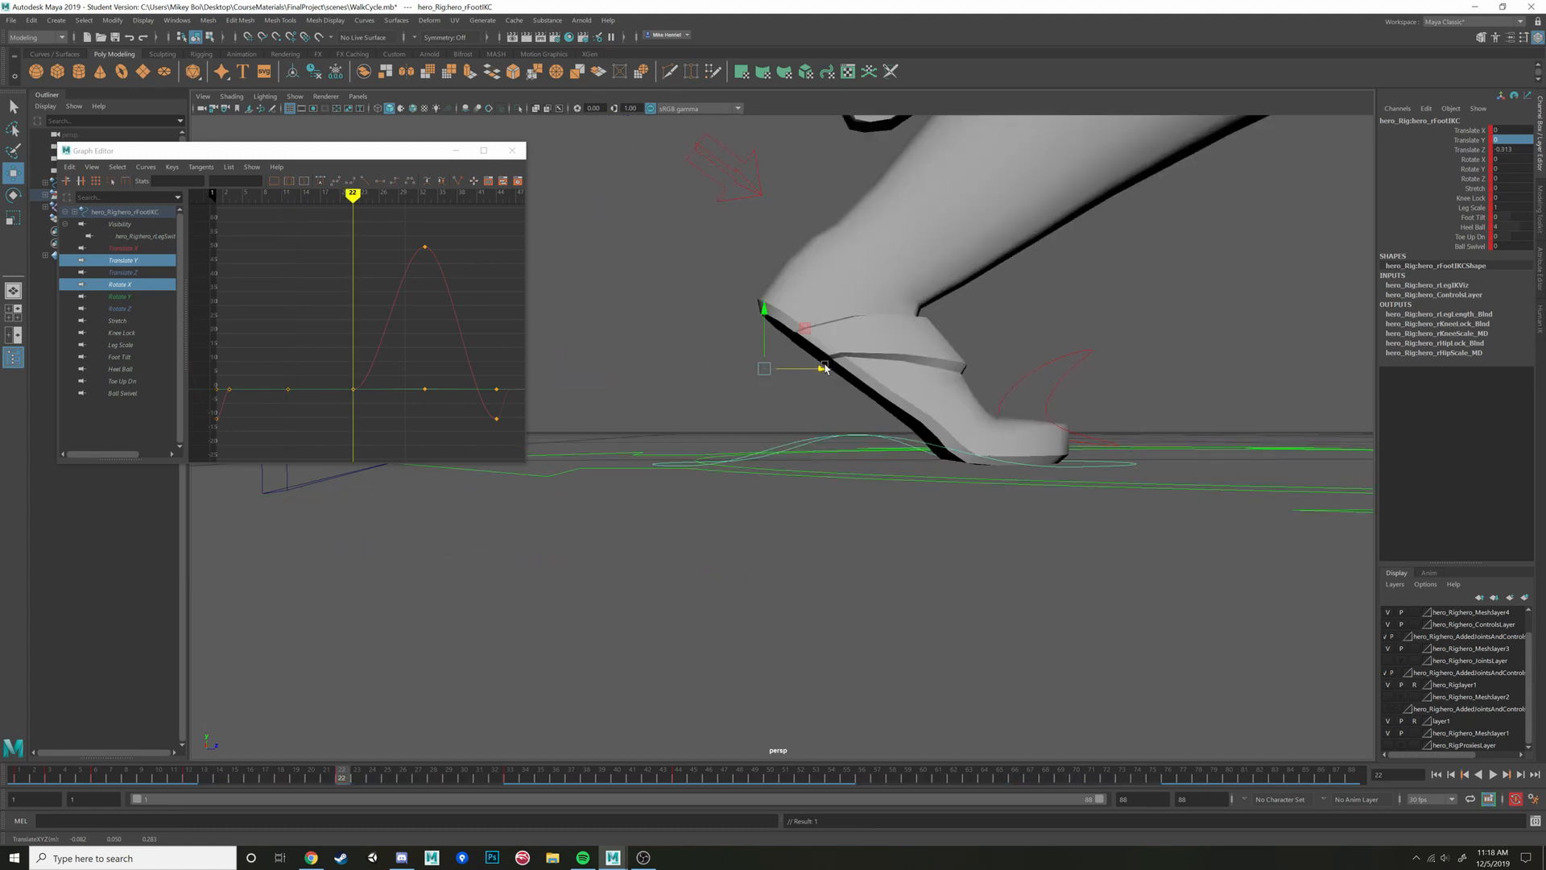
pyautogui.press(',')
pyautogui.press('.')
# Play back the walk from frame 1 with the hero's legs in view to check the planted right foot for sliding
pyautogui.scroll(-5, 594, 633)
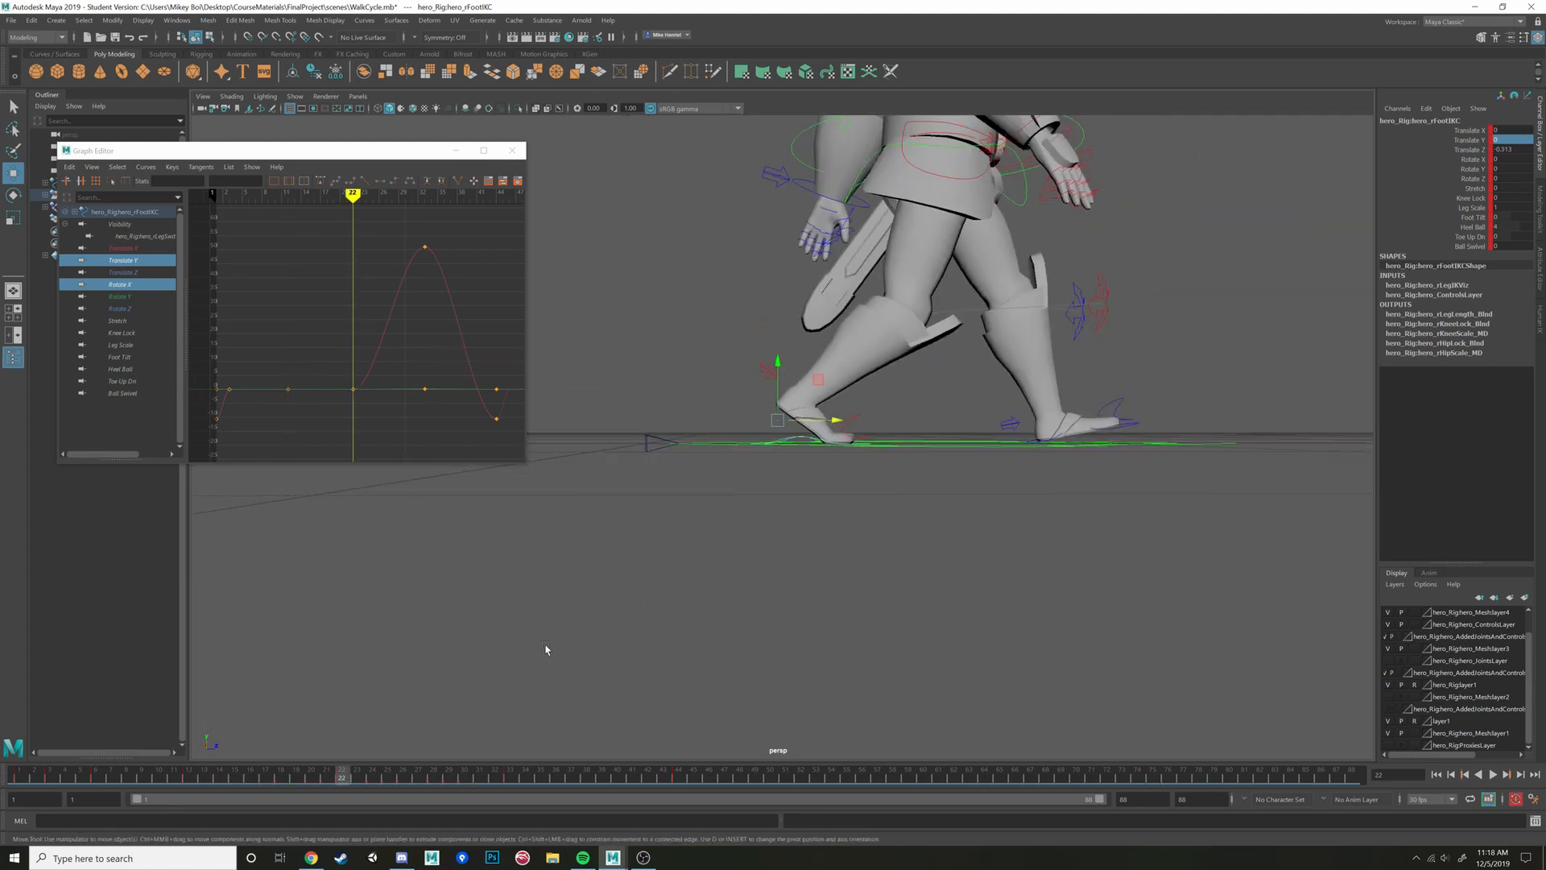
pyautogui.moveTo(243, 780); pyautogui.dragTo(19, 778)
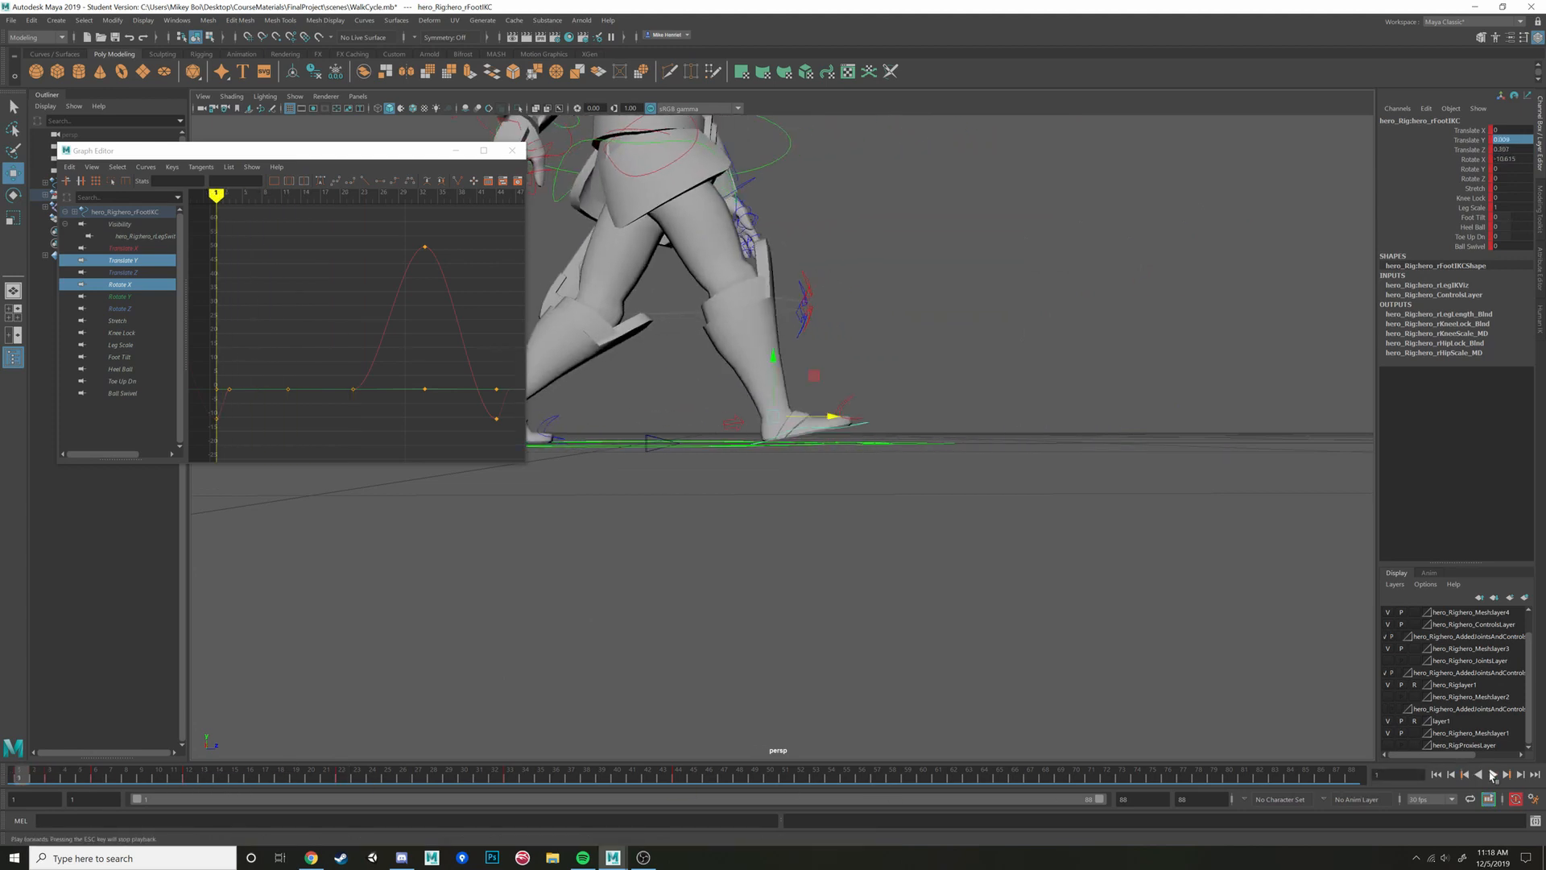
pyautogui.click(1494, 775)
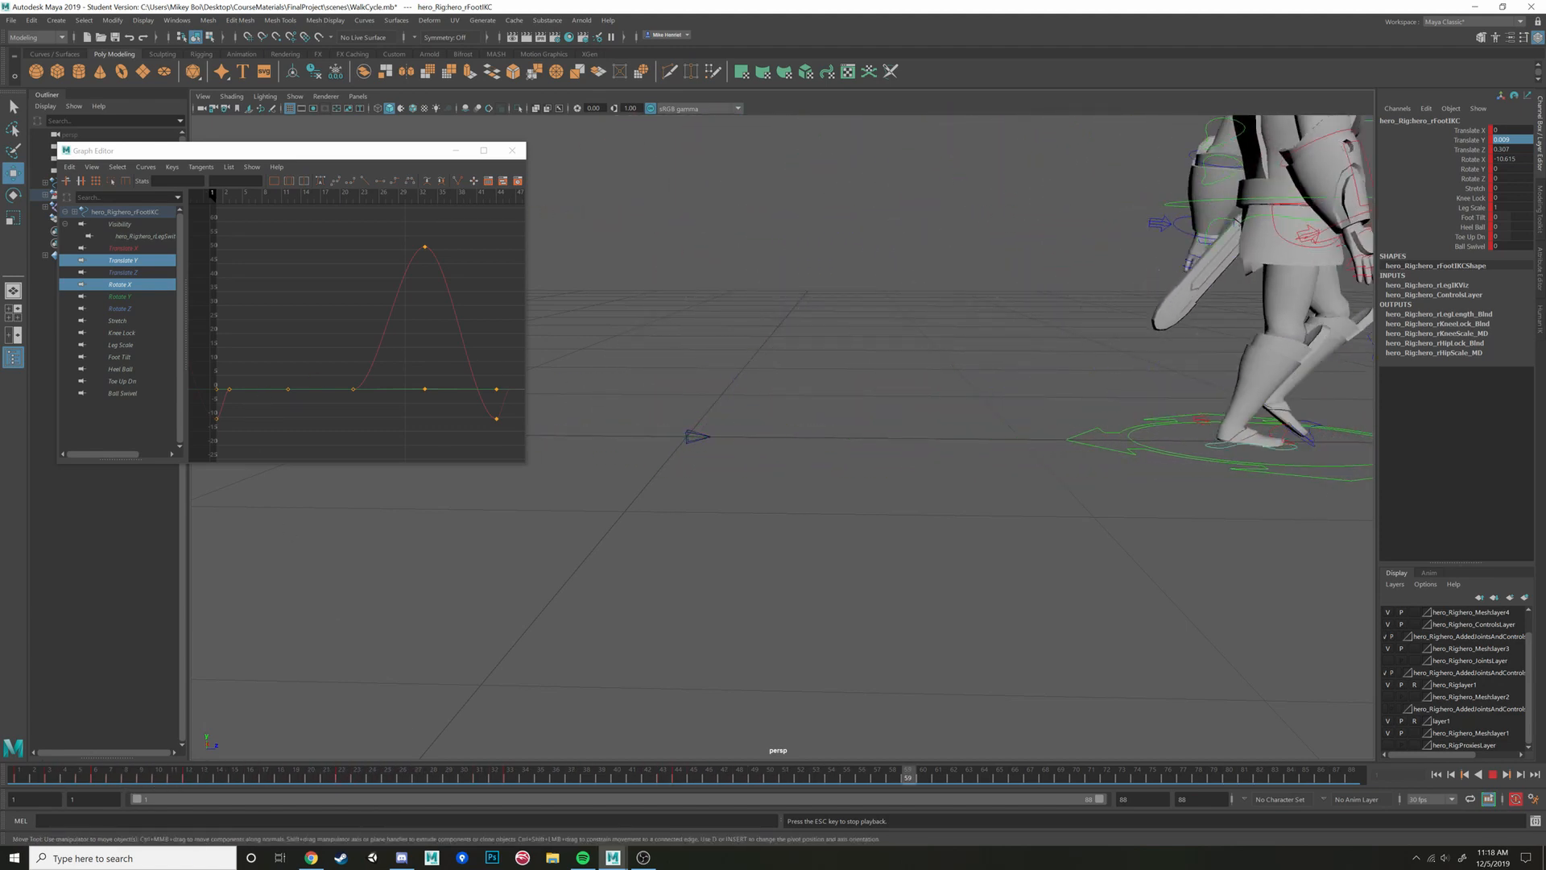
pyautogui.press('Escape')
# Show only the right foot's Translate Z curve in a widened Graph Editor and go to frame 22
pyautogui.click(137, 273)
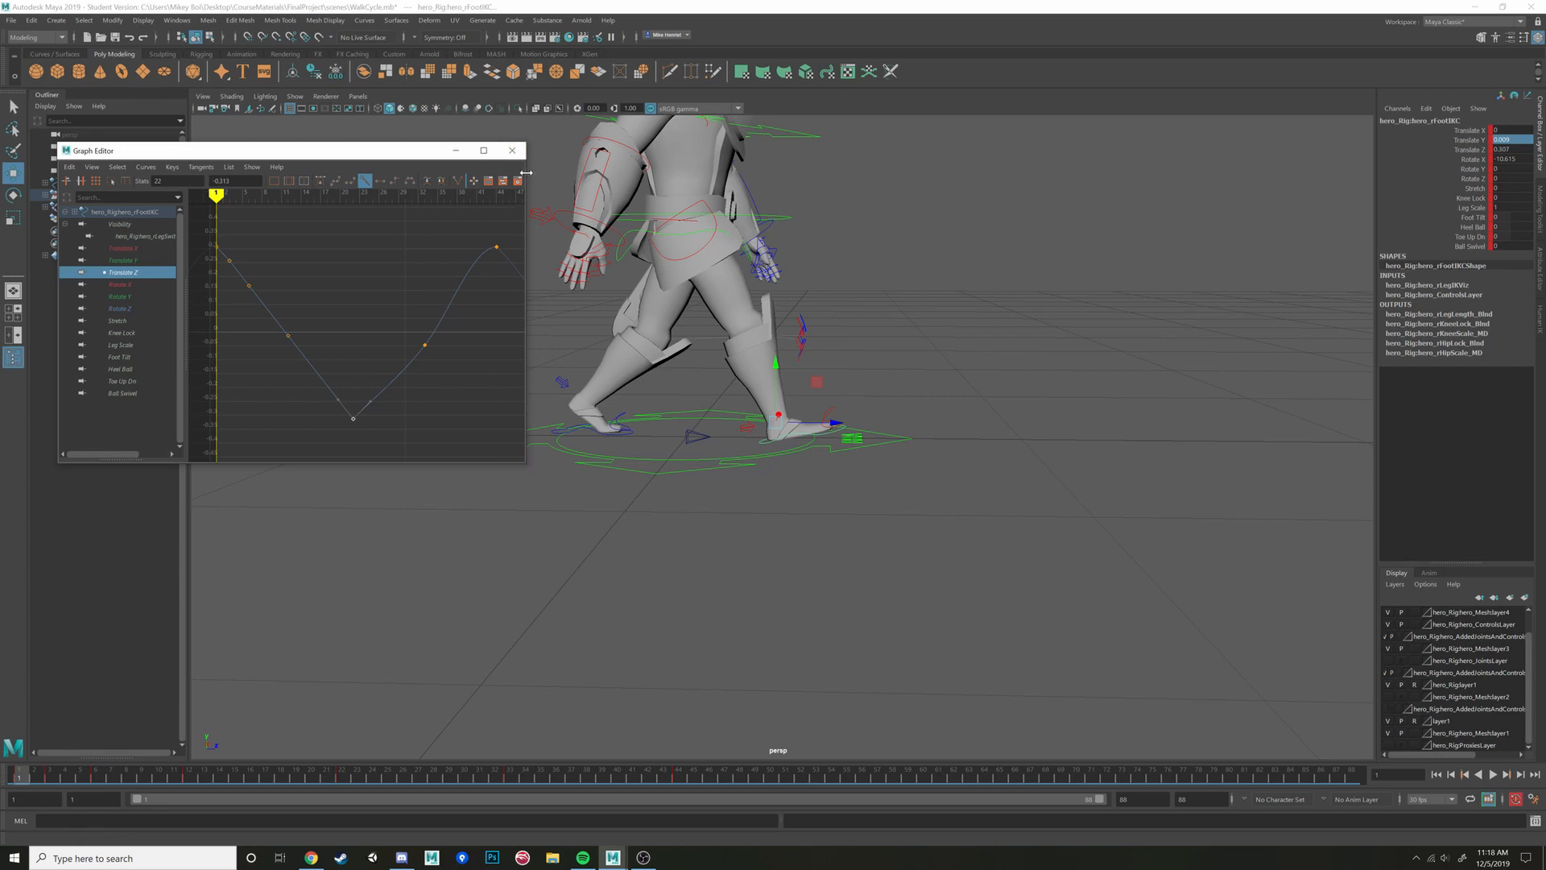
pyautogui.moveTo(525, 172); pyautogui.dragTo(675, 173)
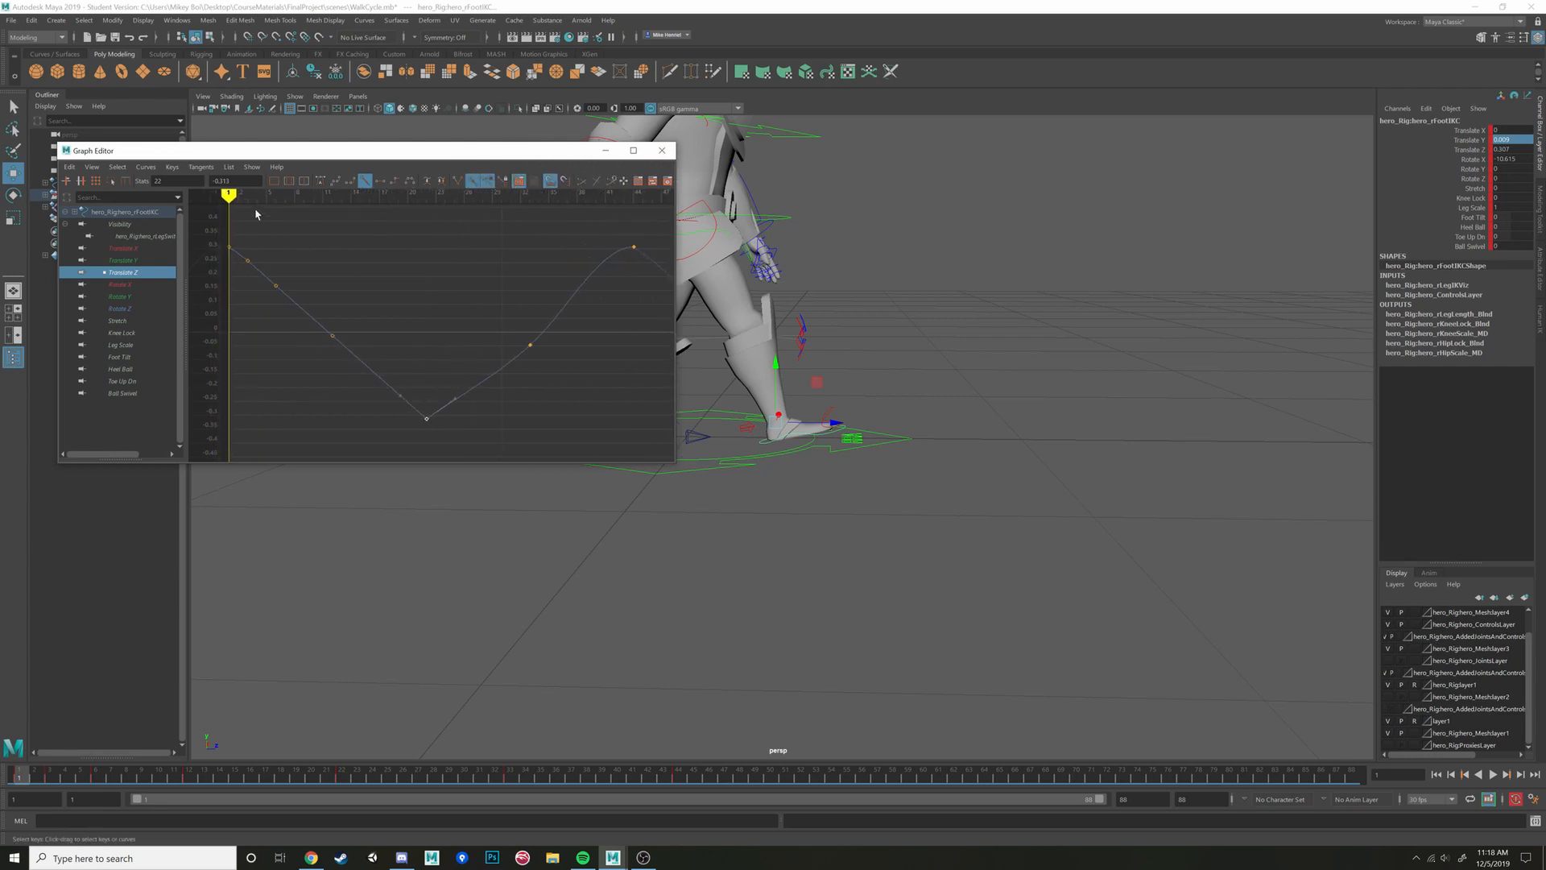
pyautogui.moveTo(230, 196); pyautogui.dragTo(431, 256)
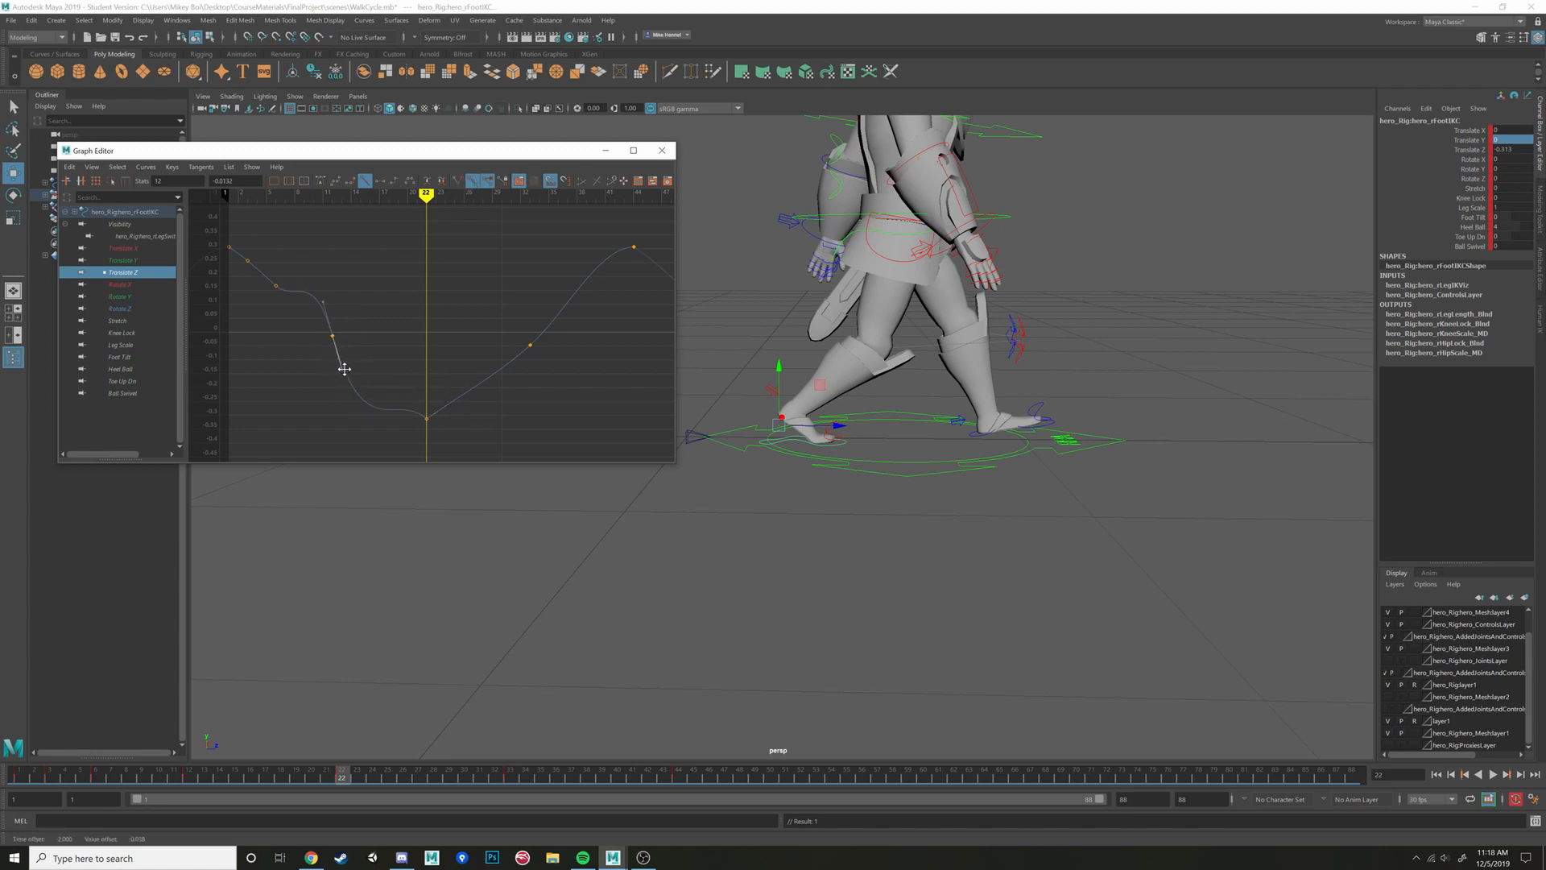
# Try different tangent angles on the right foot's Translate Z key at frame 12, and undo the change
pyautogui.moveTo(337, 365); pyautogui.dragTo(379, 342, button='middle')
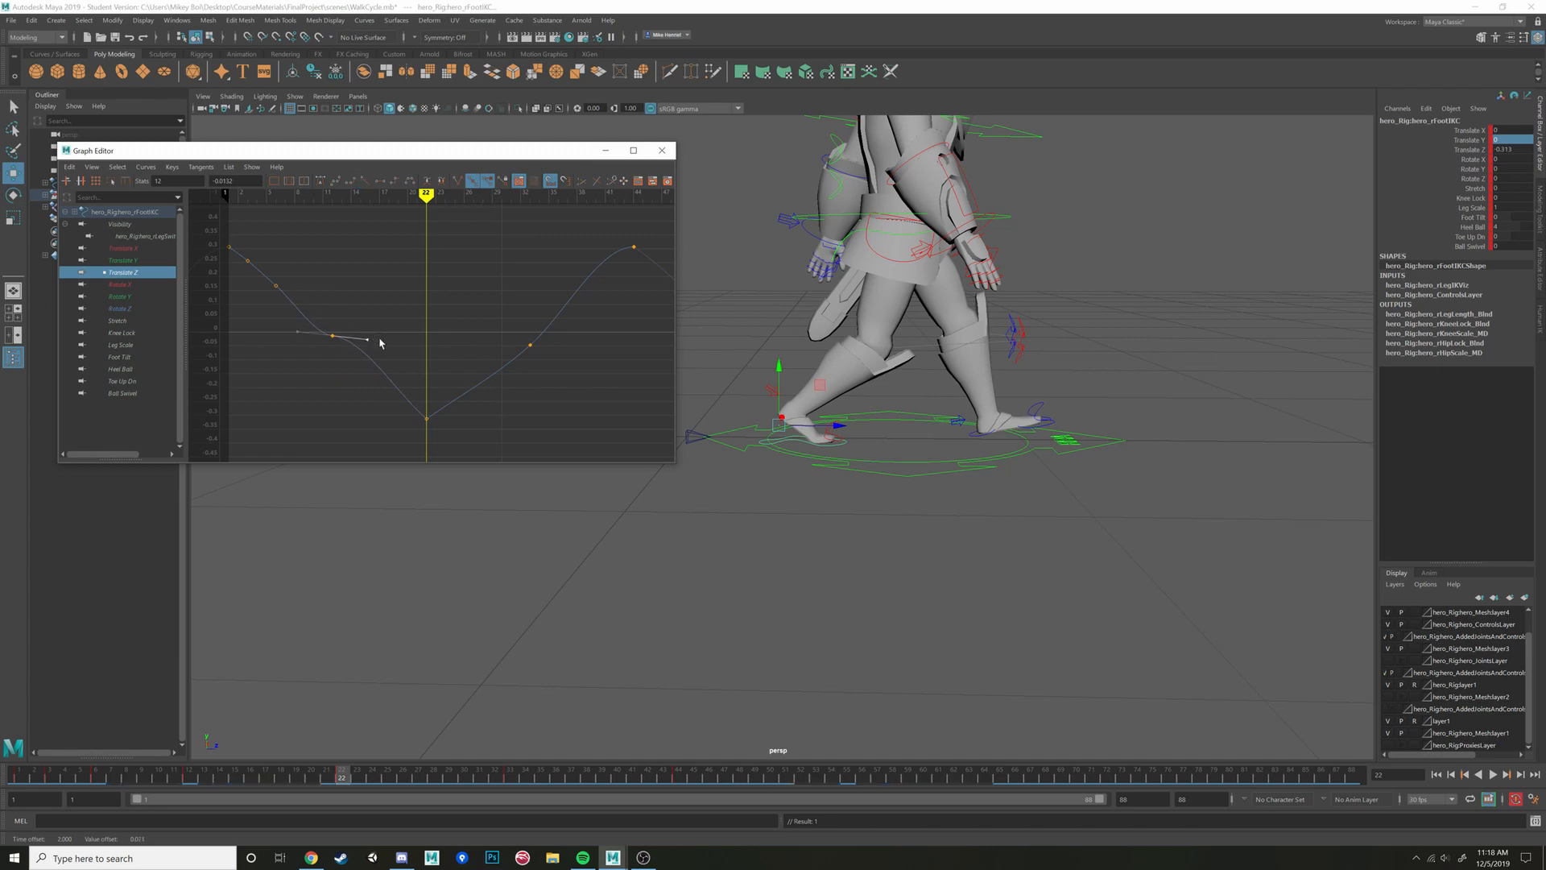
pyautogui.hotkey('ctrl', 'z')
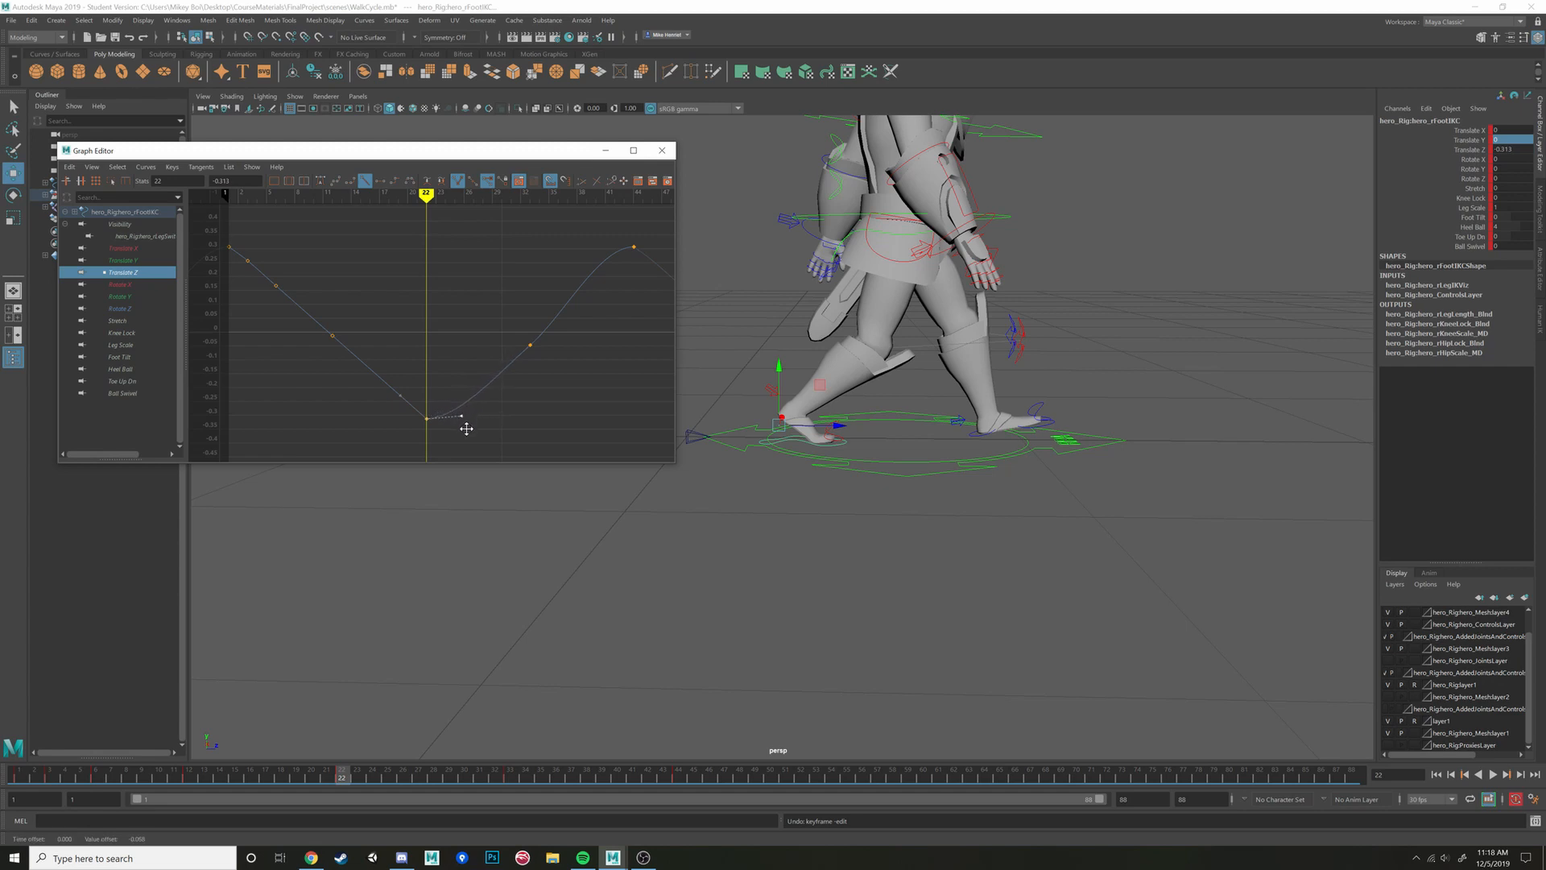
# Flatten the out tangent of the right foot's Translate Z key at frame 22 and review the motion in playback
pyautogui.moveTo(467, 429); pyautogui.dragTo(466, 400, button='middle')
pyautogui.moveTo(356, 775); pyautogui.dragTo(204, 767)
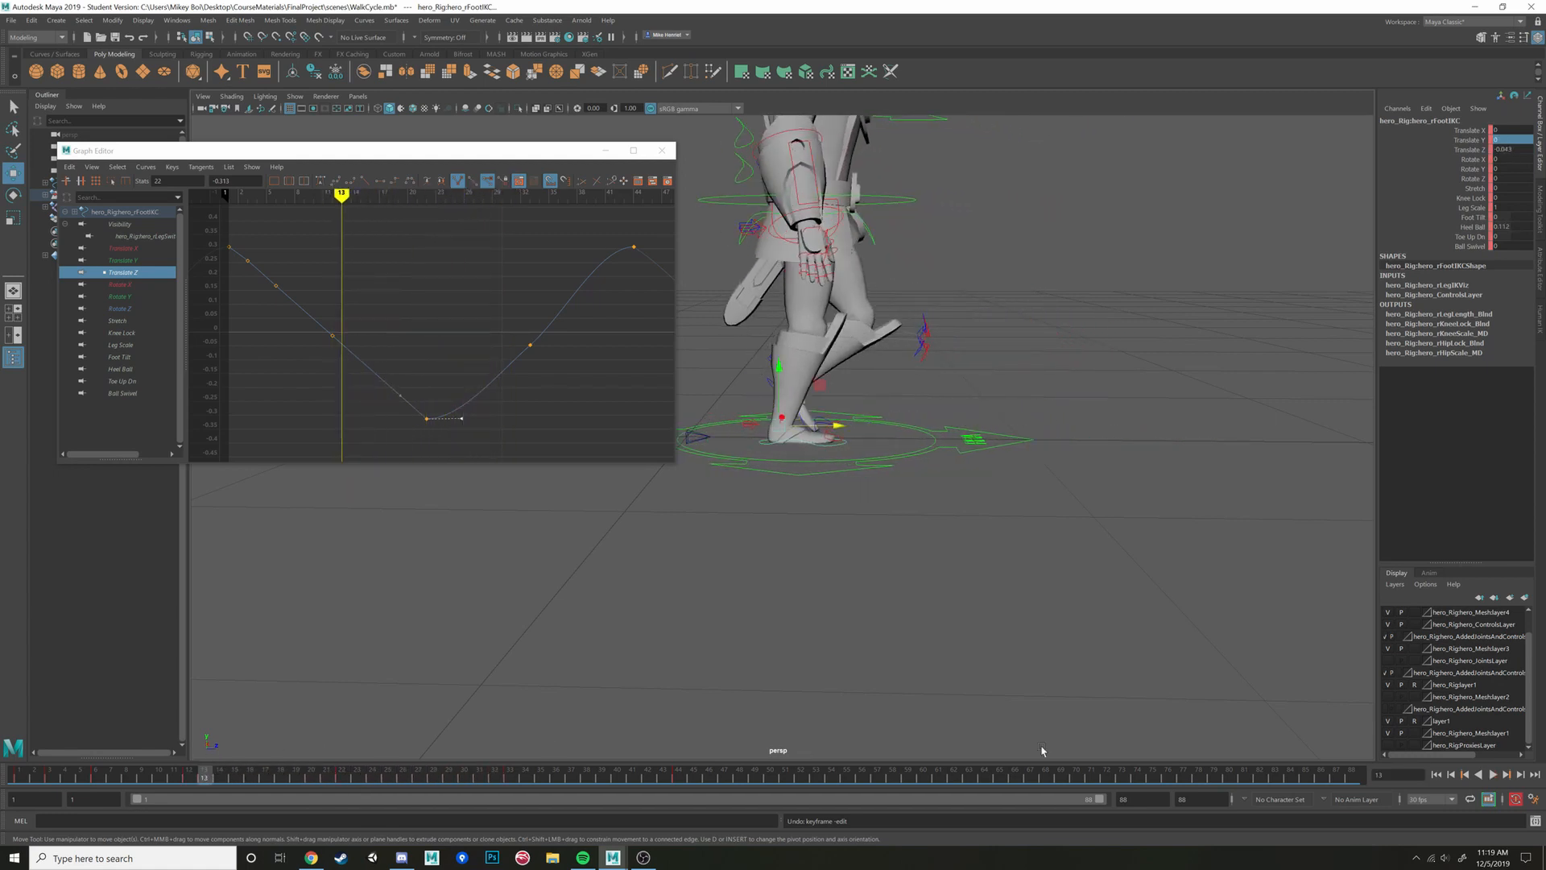
pyautogui.click(1493, 774)
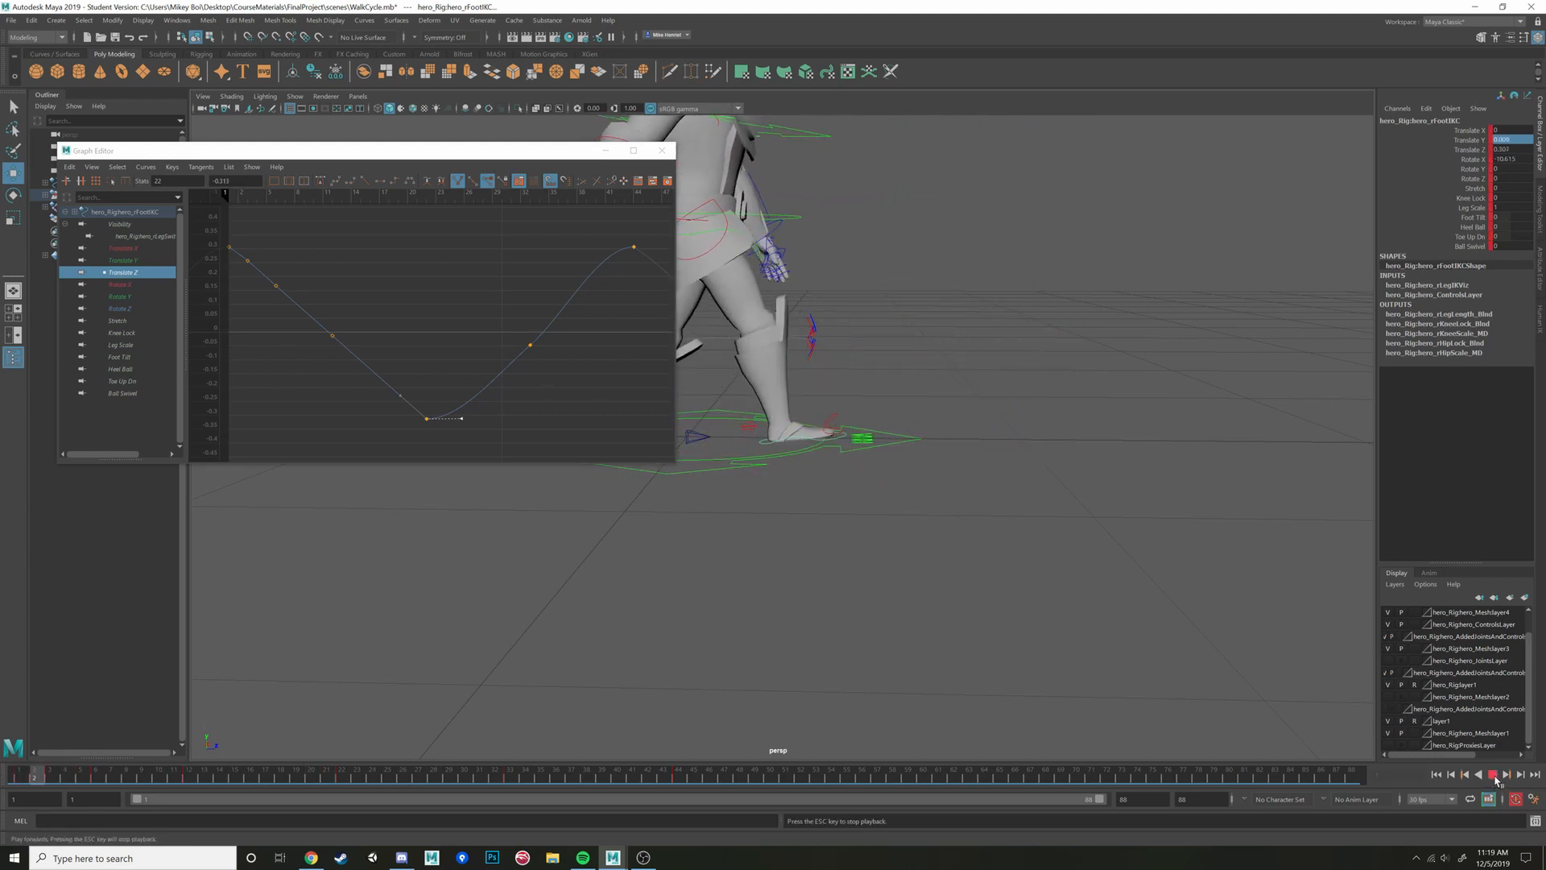
pyautogui.click(1493, 774)
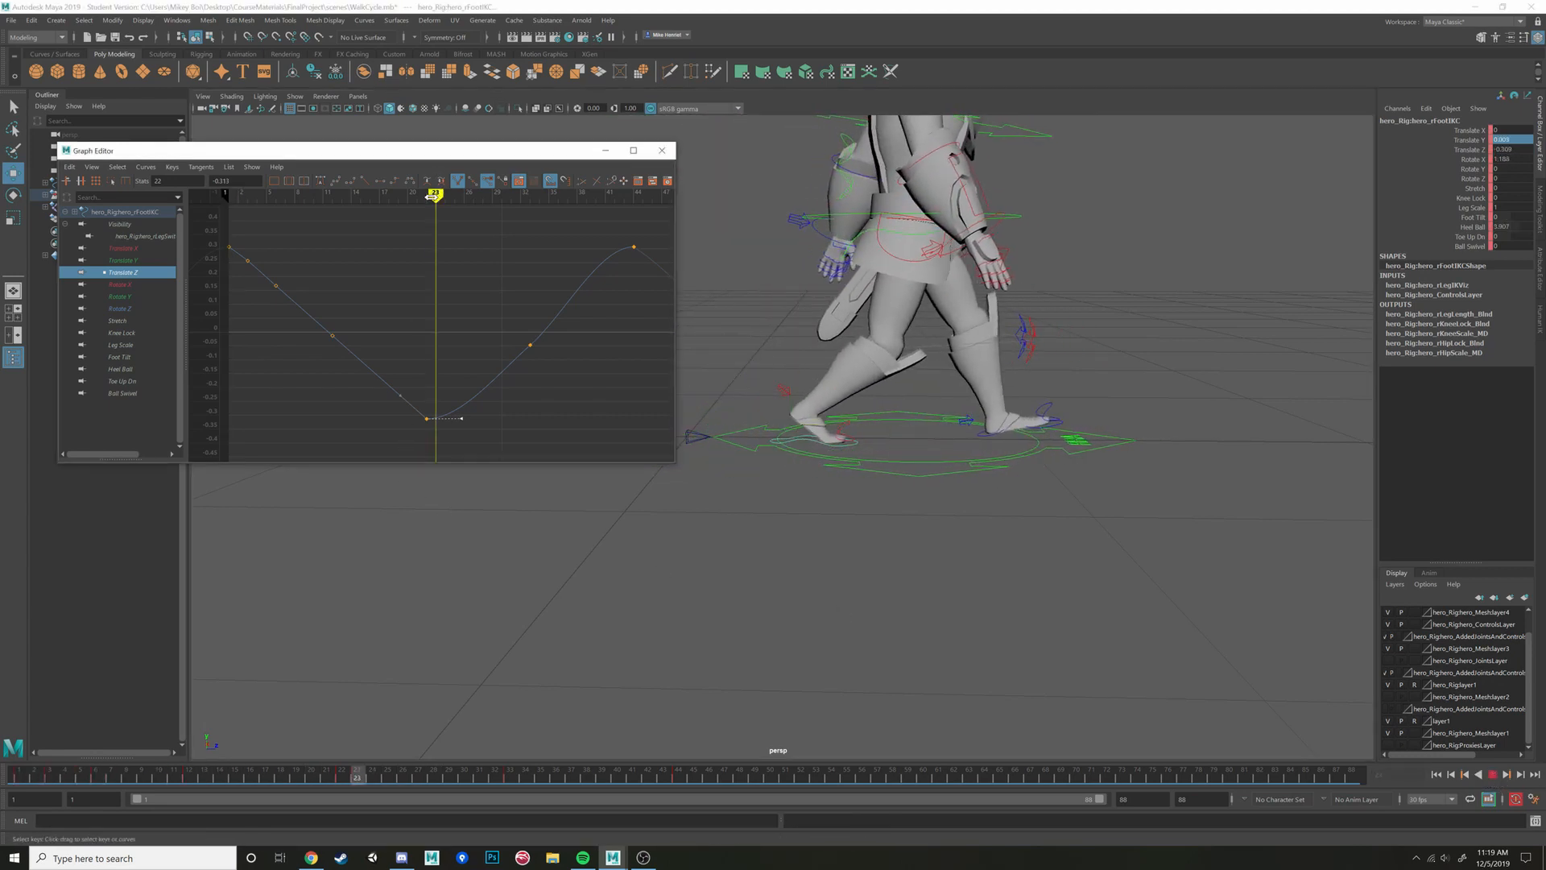
# Try a downward-angled Translate Z out tangent at frame 22 in playback, and restore that key's tangents to linear
pyautogui.moveTo(434, 196)
pyautogui.mouseDown()
pyautogui.moveTo(423, 202)
pyautogui.moveTo(463, 207)
pyautogui.moveTo(426, 218)
pyautogui.mouseUp()
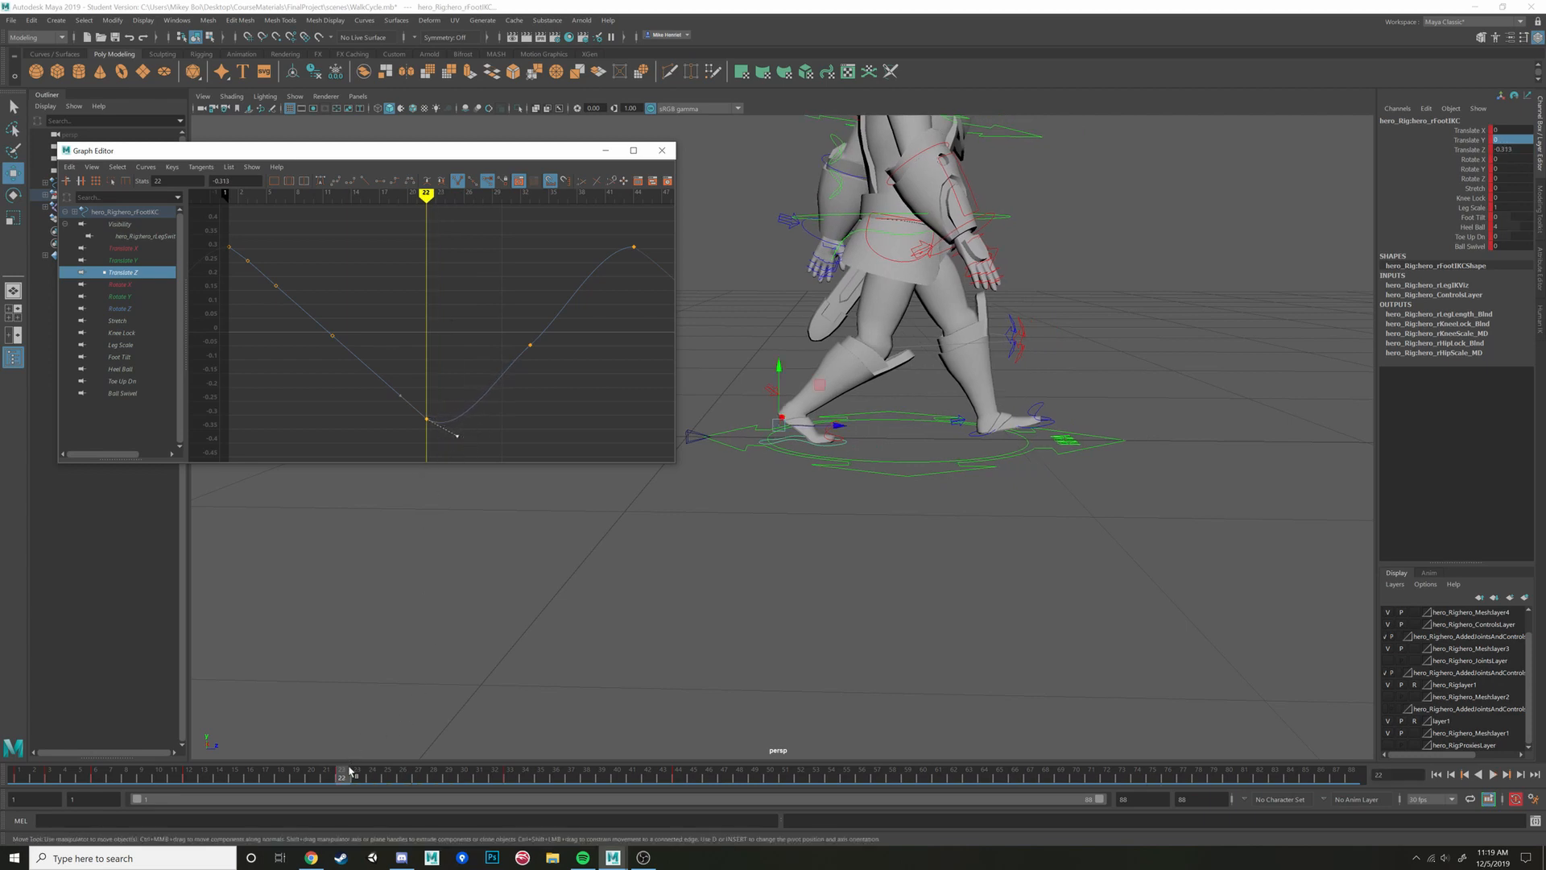
pyautogui.moveTo(351, 771); pyautogui.dragTo(34, 749)
pyautogui.click(1493, 775)
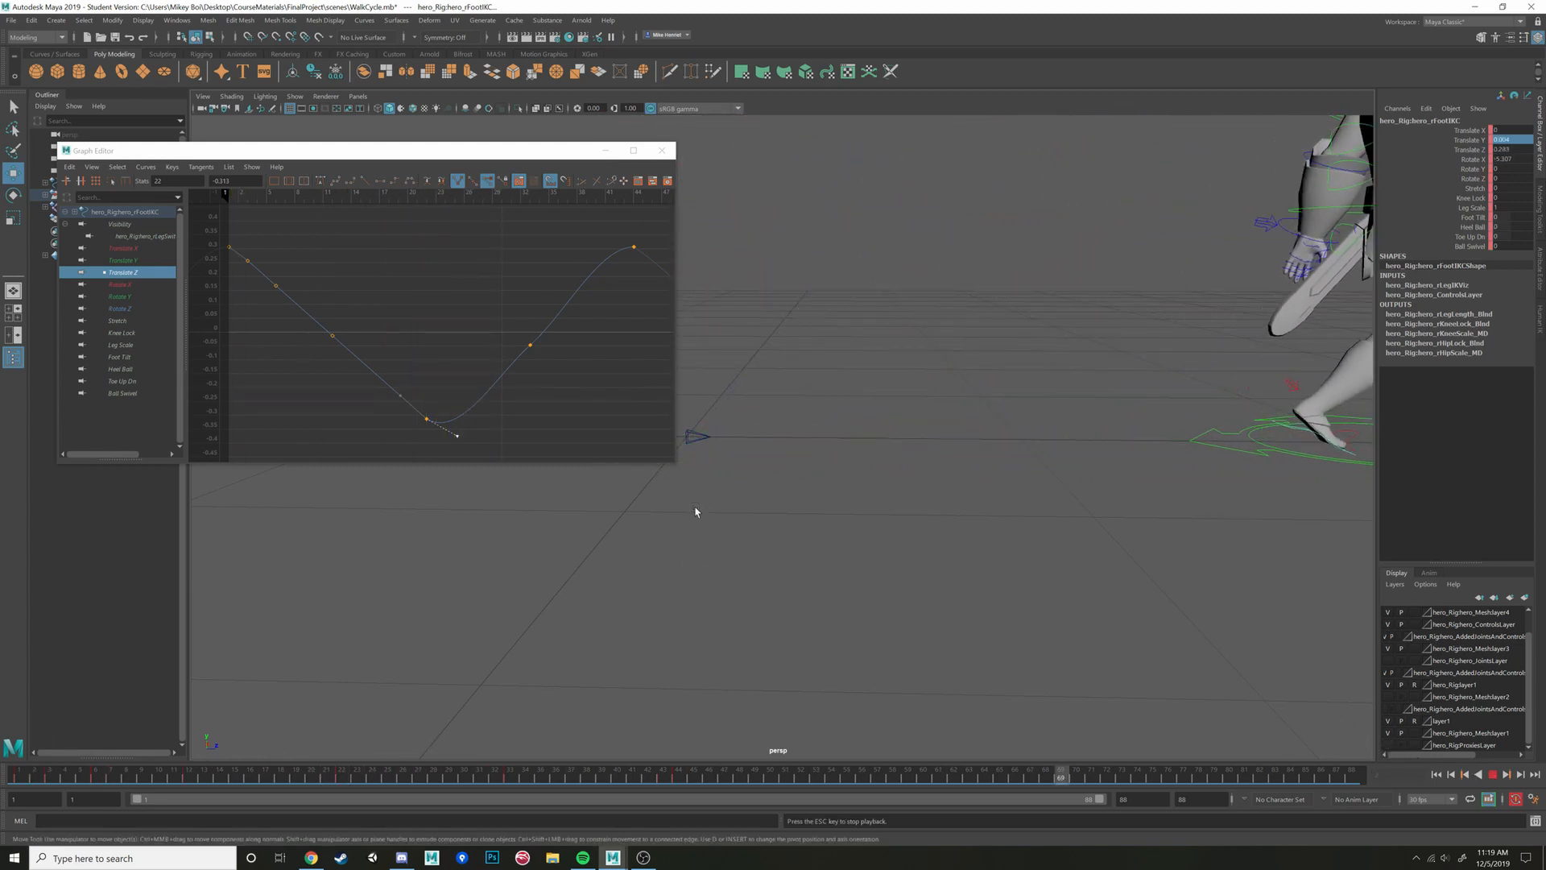
pyautogui.click(1492, 775)
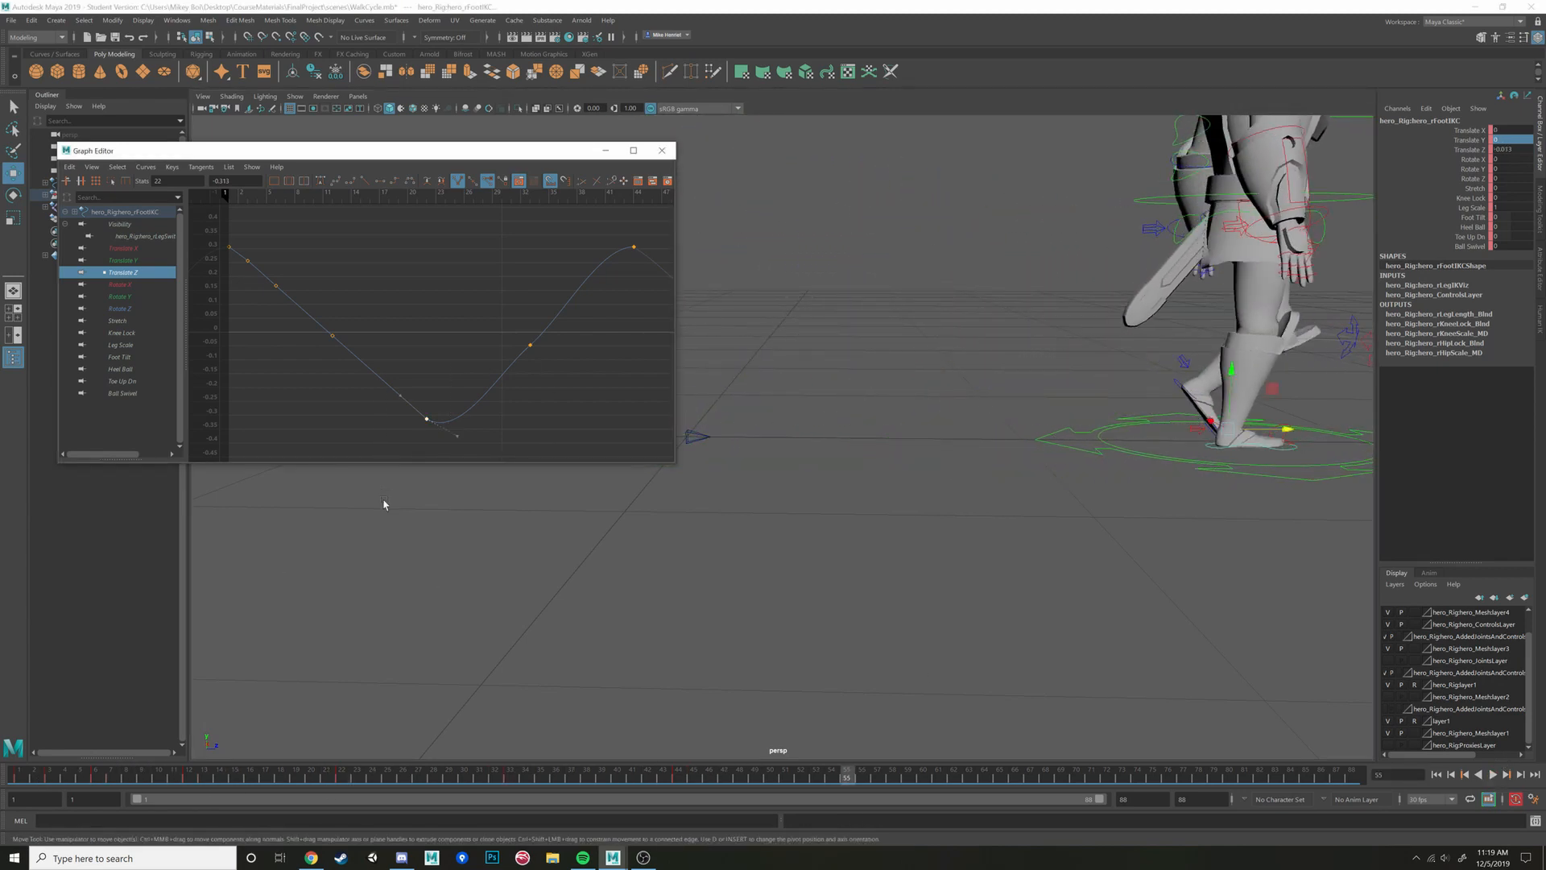
pyautogui.click(367, 184)
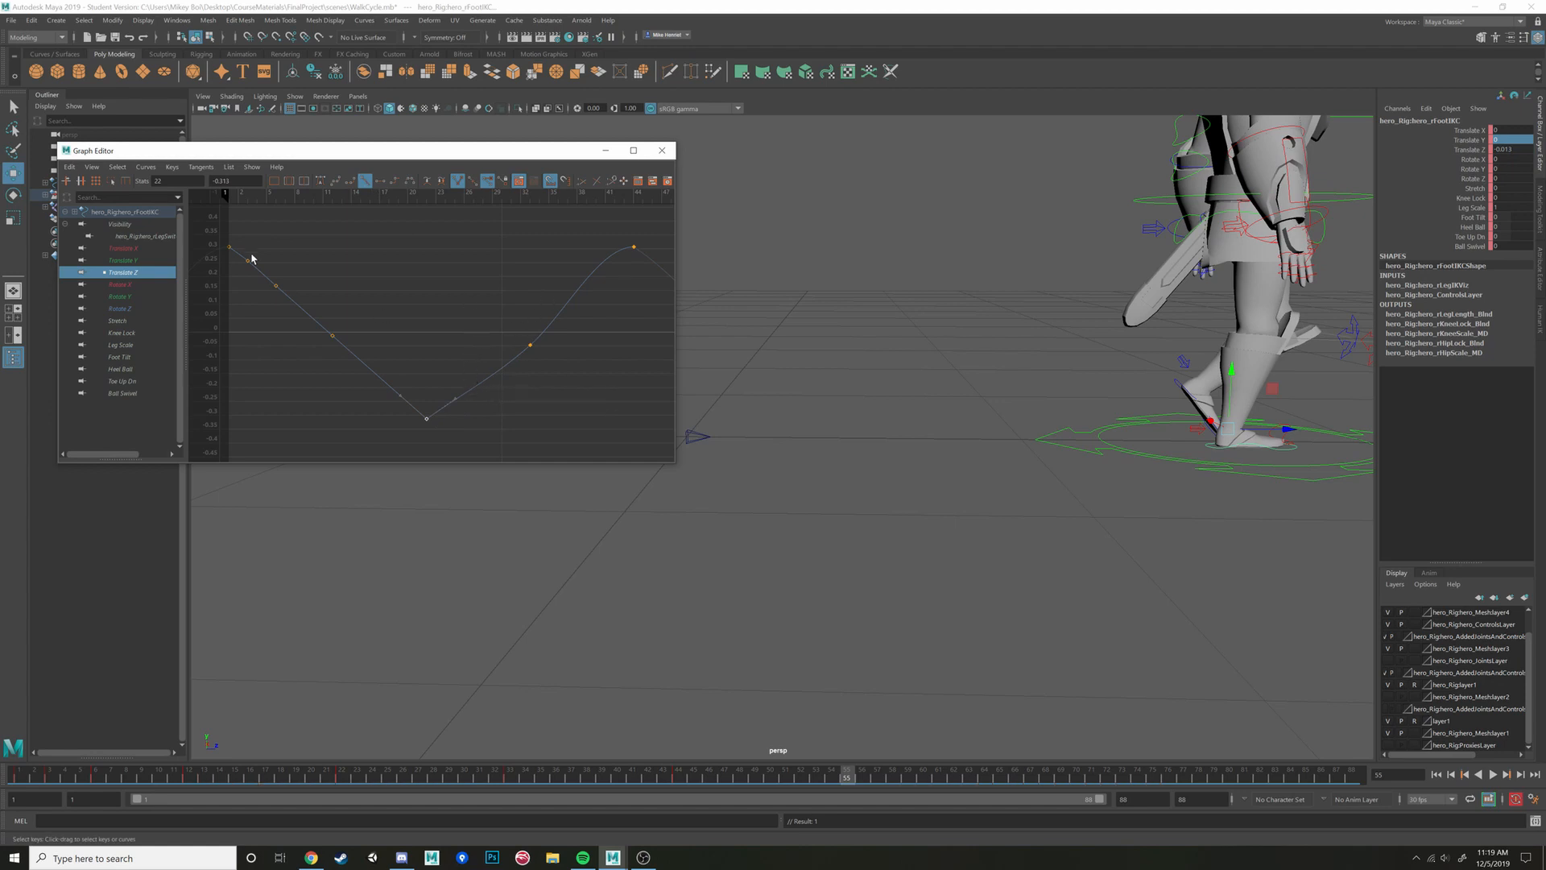
# Try auto tangents on all of the right foot's Translate Z keys, and undo the change
pyautogui.moveTo(252, 256); pyautogui.dragTo(463, 448)
pyautogui.click(426, 390)
pyautogui.click(465, 398)
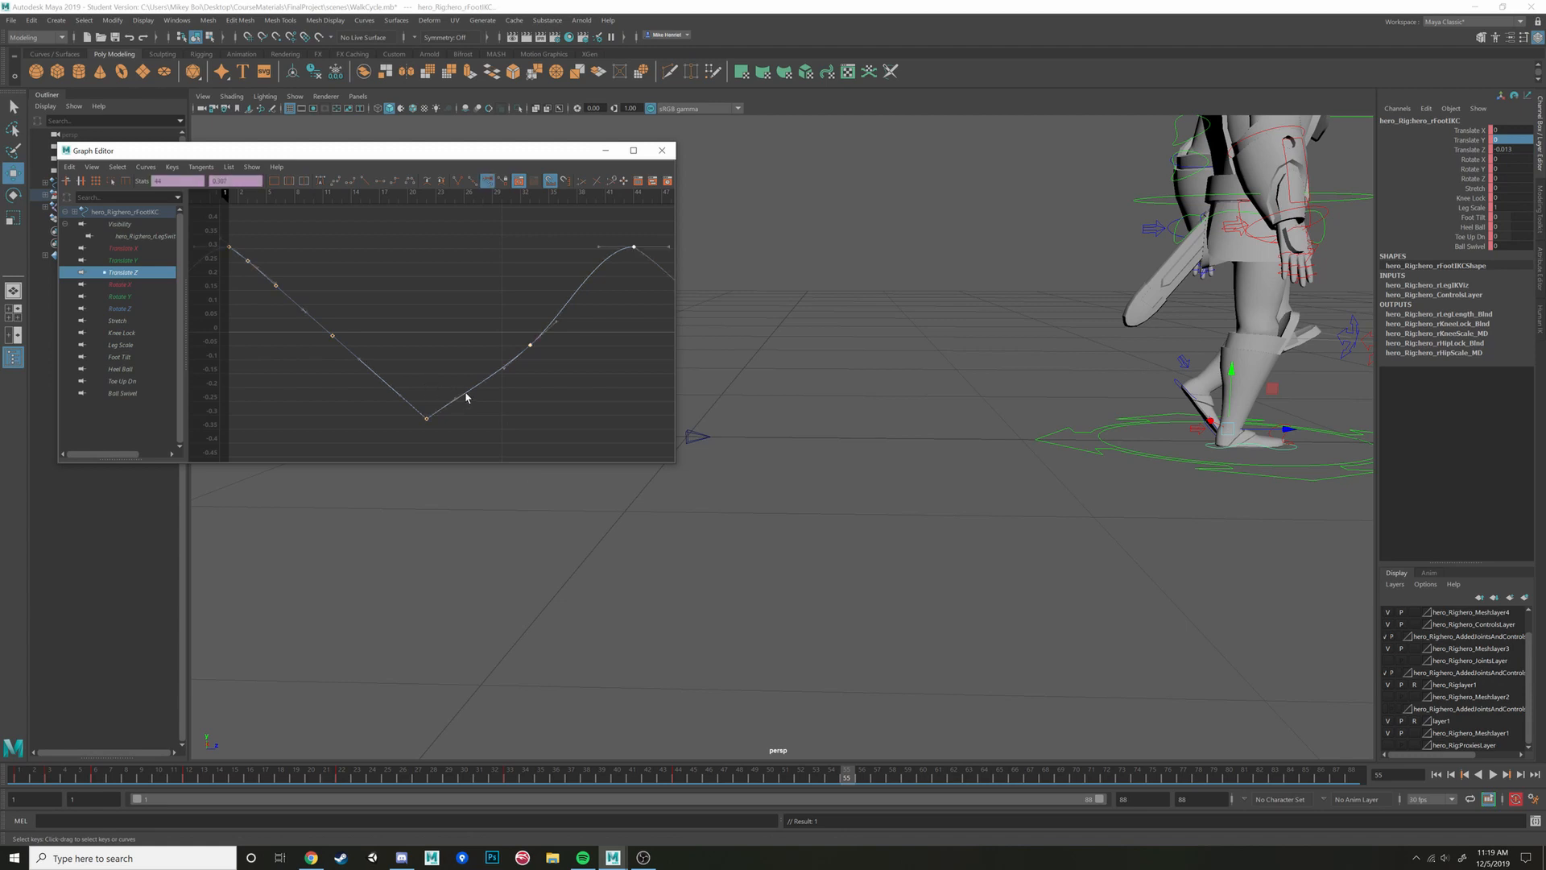
pyautogui.click(320, 183)
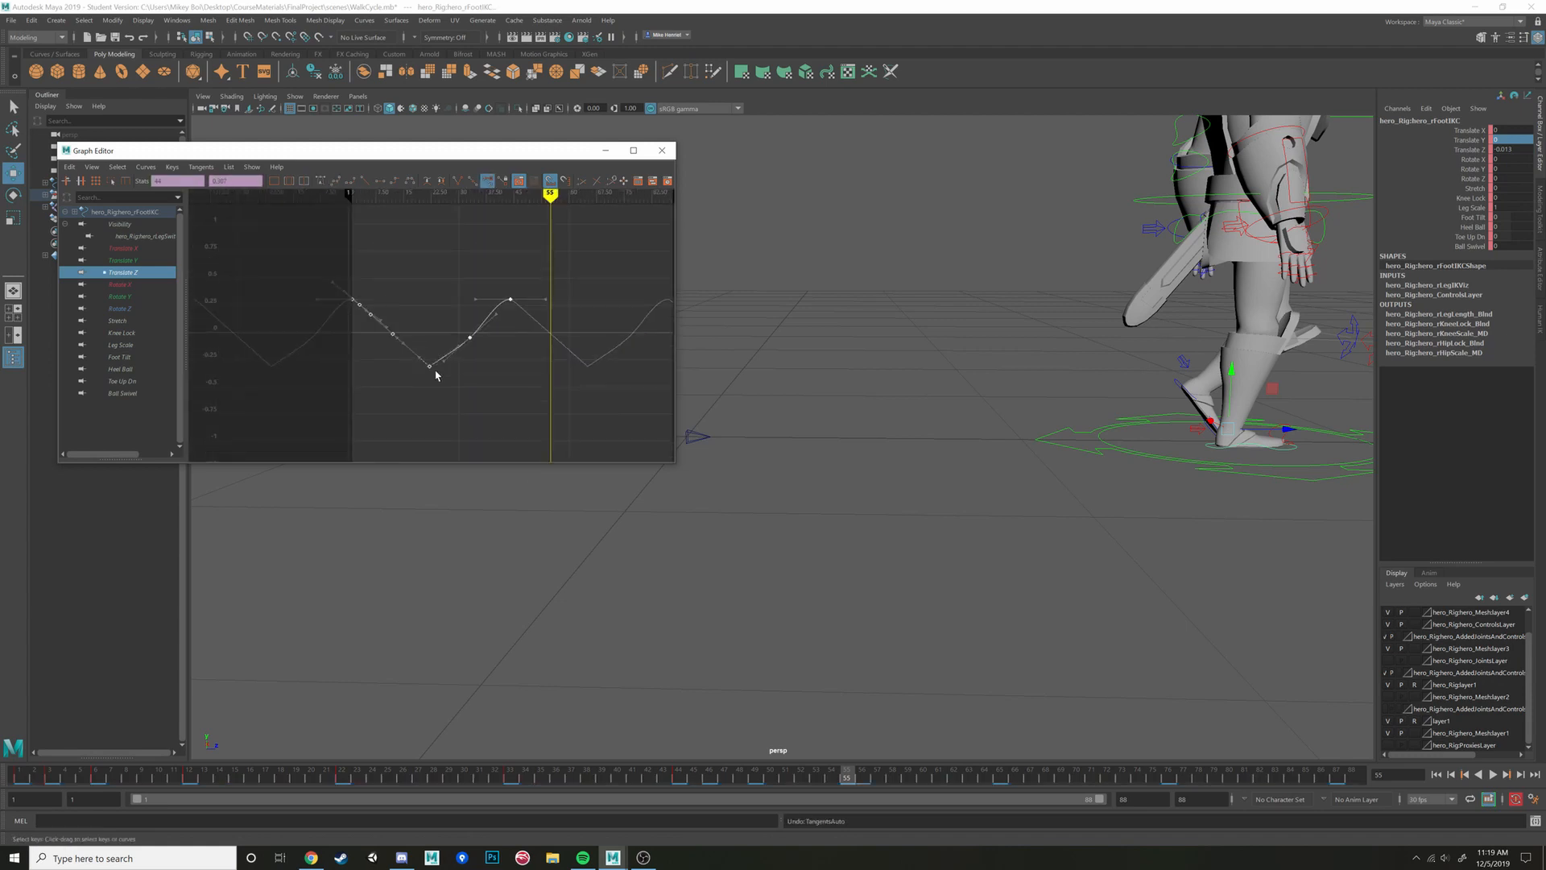
pyautogui.hotkey('ctrl', 'z')
pyautogui.scroll(-3, 432, 370)
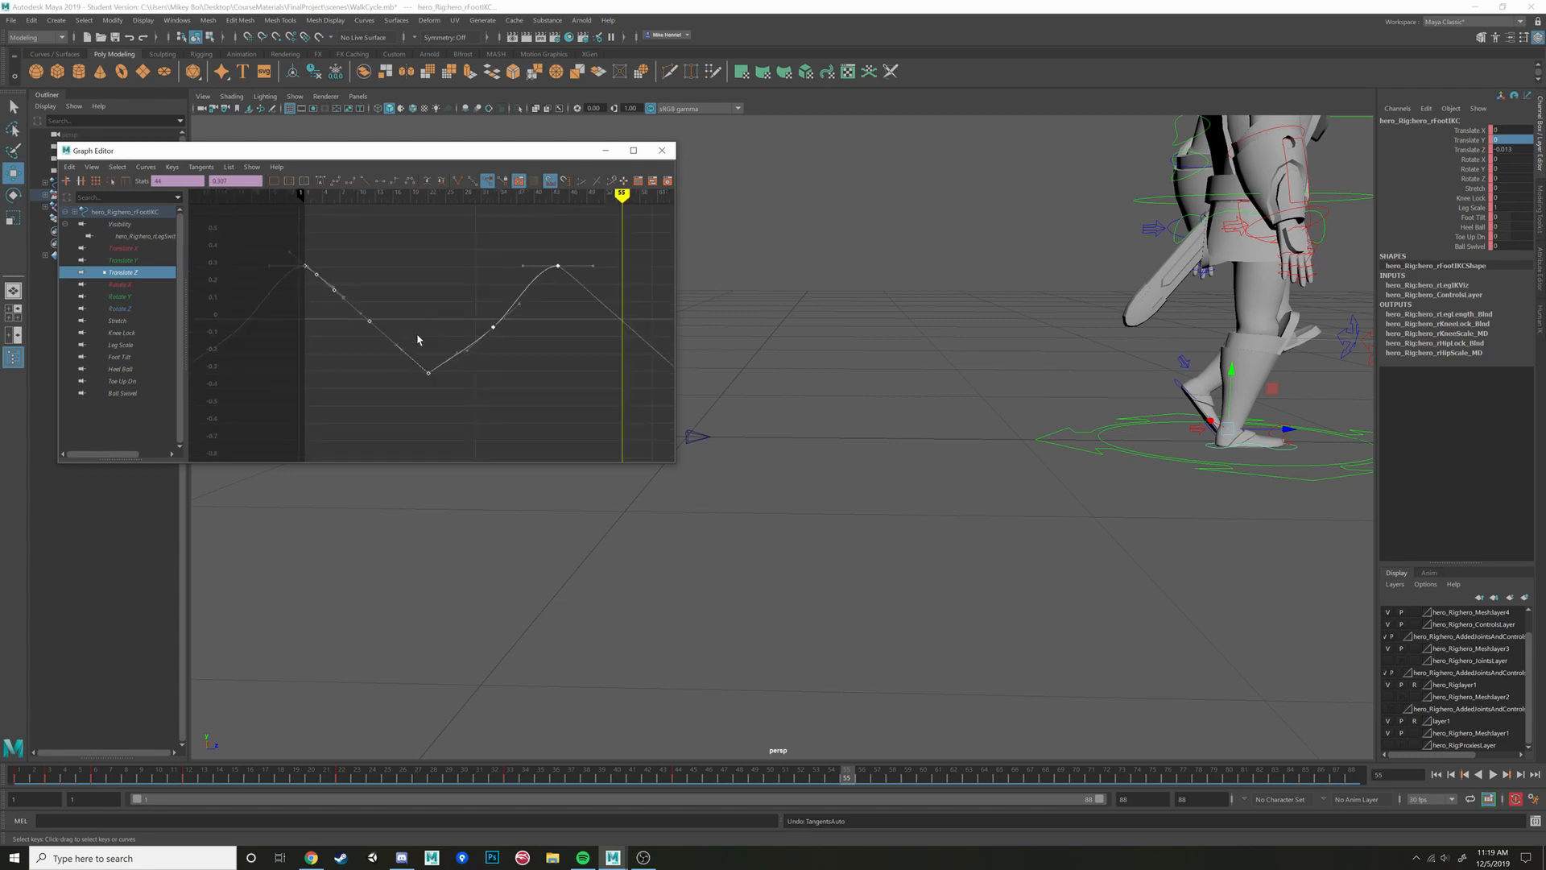
# Key the right foot's Translate Z at frame 24 and lower that key on its curve to about -0.359
pyautogui.moveTo(633, 194); pyautogui.dragTo(435, 261)
pyautogui.scroll(4, 463, 300)
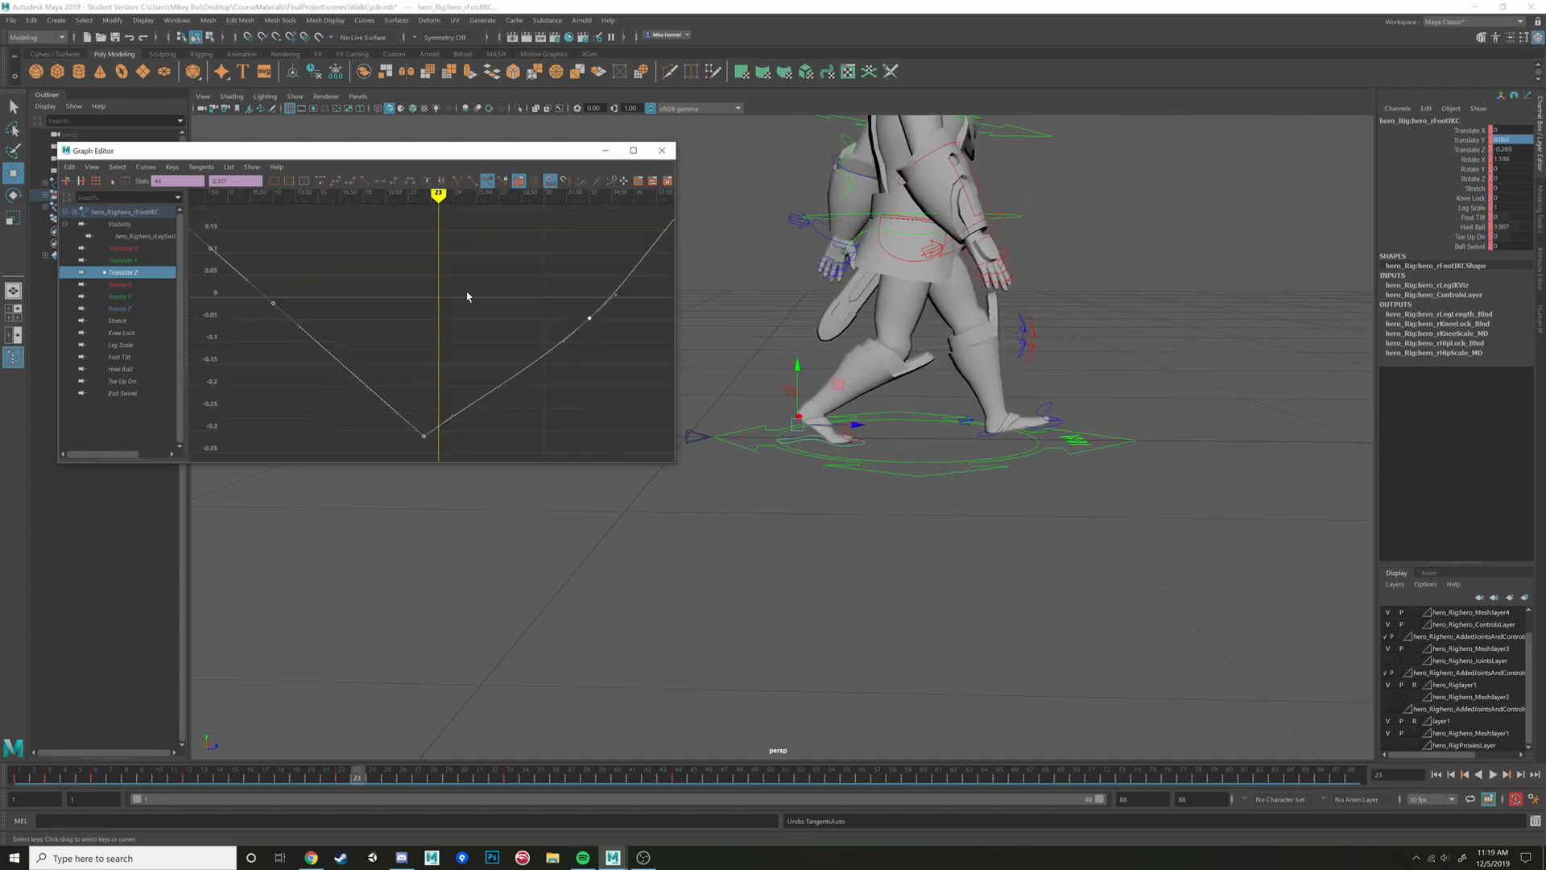
pyautogui.moveTo(441, 201); pyautogui.dragTo(450, 200)
pyautogui.click(524, 432)
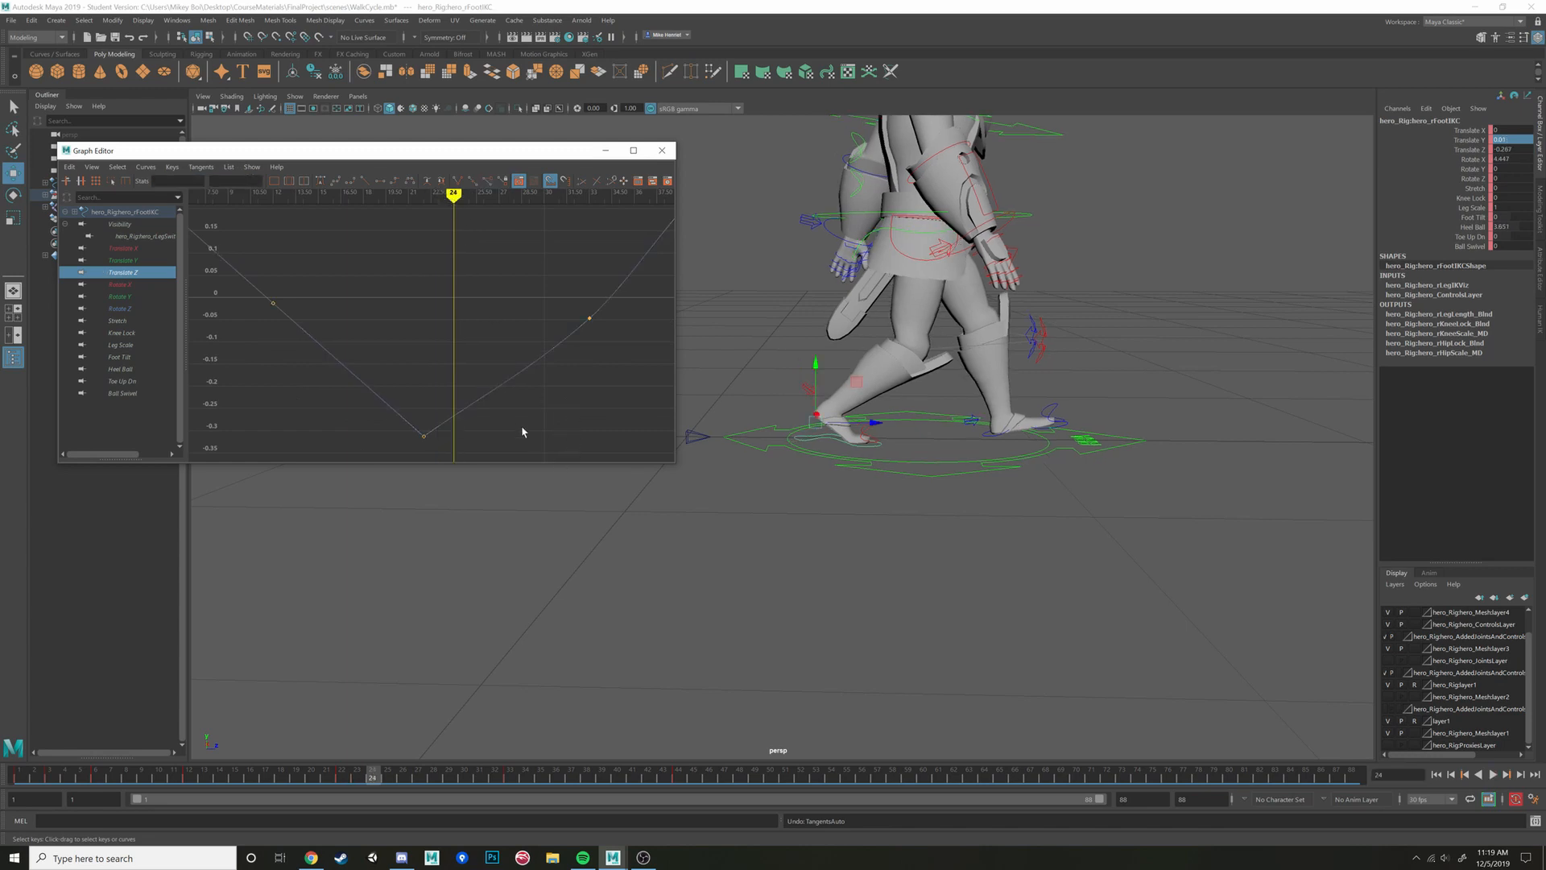
pyautogui.keyDown('alt'); pyautogui.moveTo(524, 432); pyautogui.dragTo(522, 357, button='middle'); pyautogui.keyUp('alt')
pyautogui.press('s')
pyautogui.moveTo(448, 392); pyautogui.dragTo(462, 387)
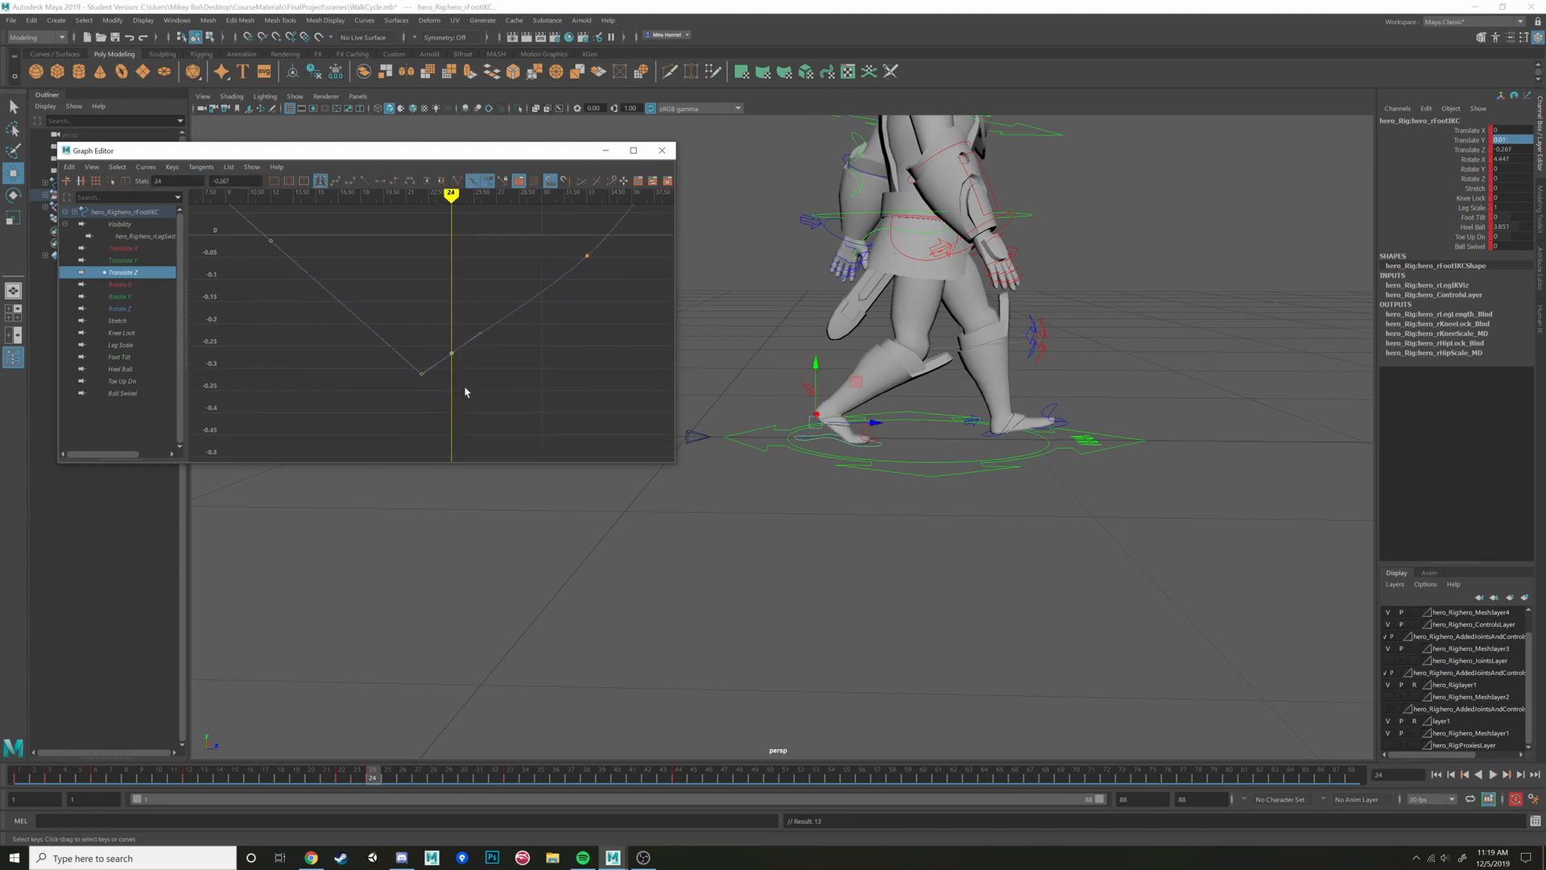
pyautogui.keyDown('shift'); pyautogui.moveTo(462, 387); pyautogui.dragTo(458, 429, button='middle'); pyautogui.keyUp('shift')
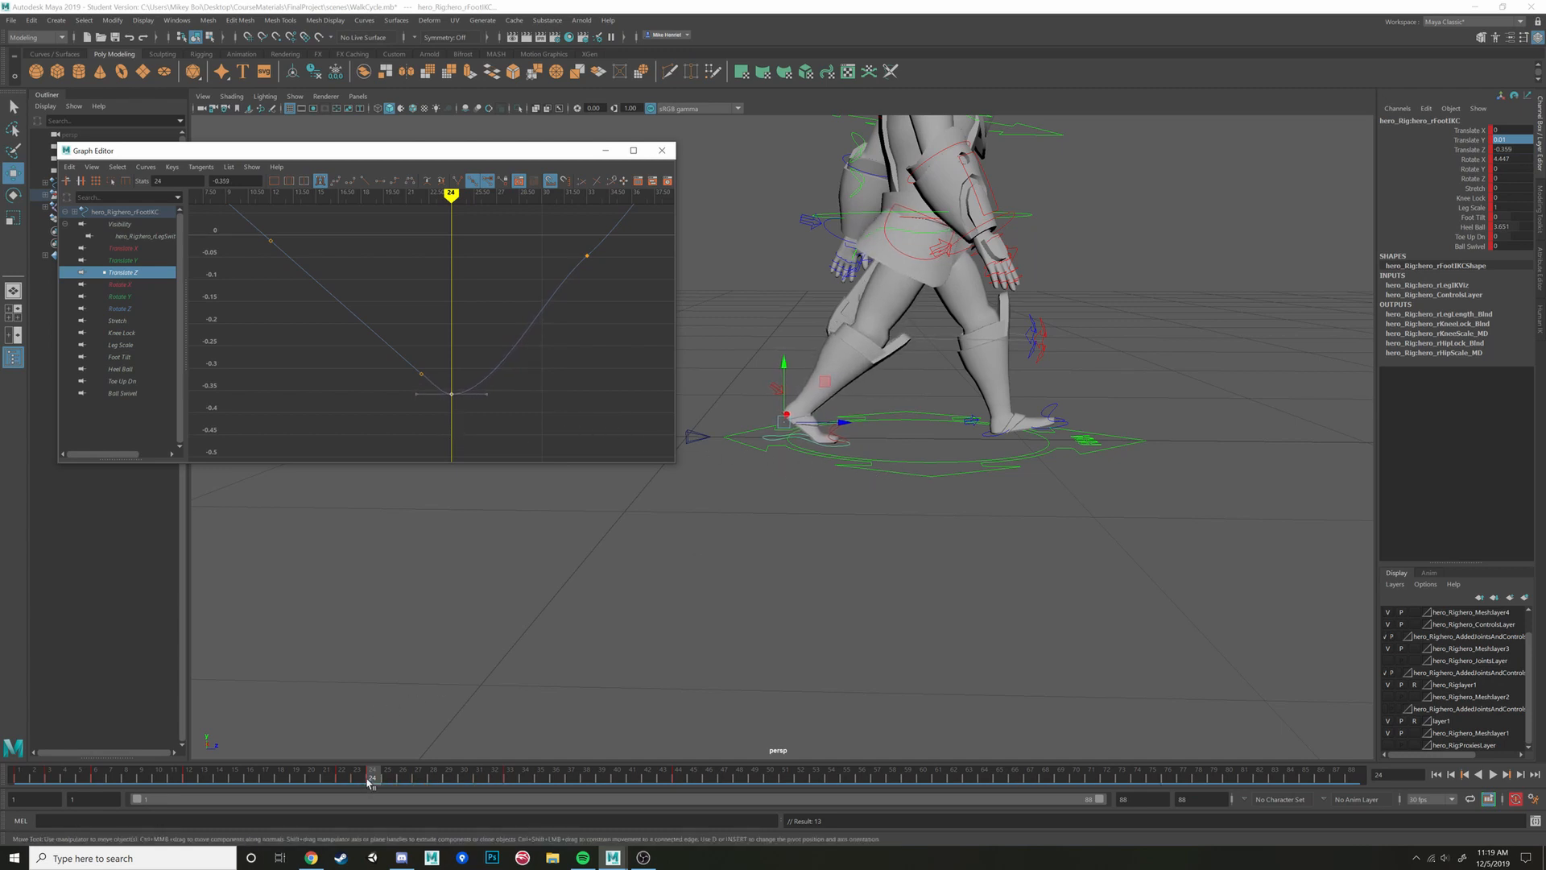
# At frame 24, adjust the right foot's Translate Z to about -0.349, lift it slightly and rotate it to about 14.2 in X
pyautogui.hotkey('alt', 'v')
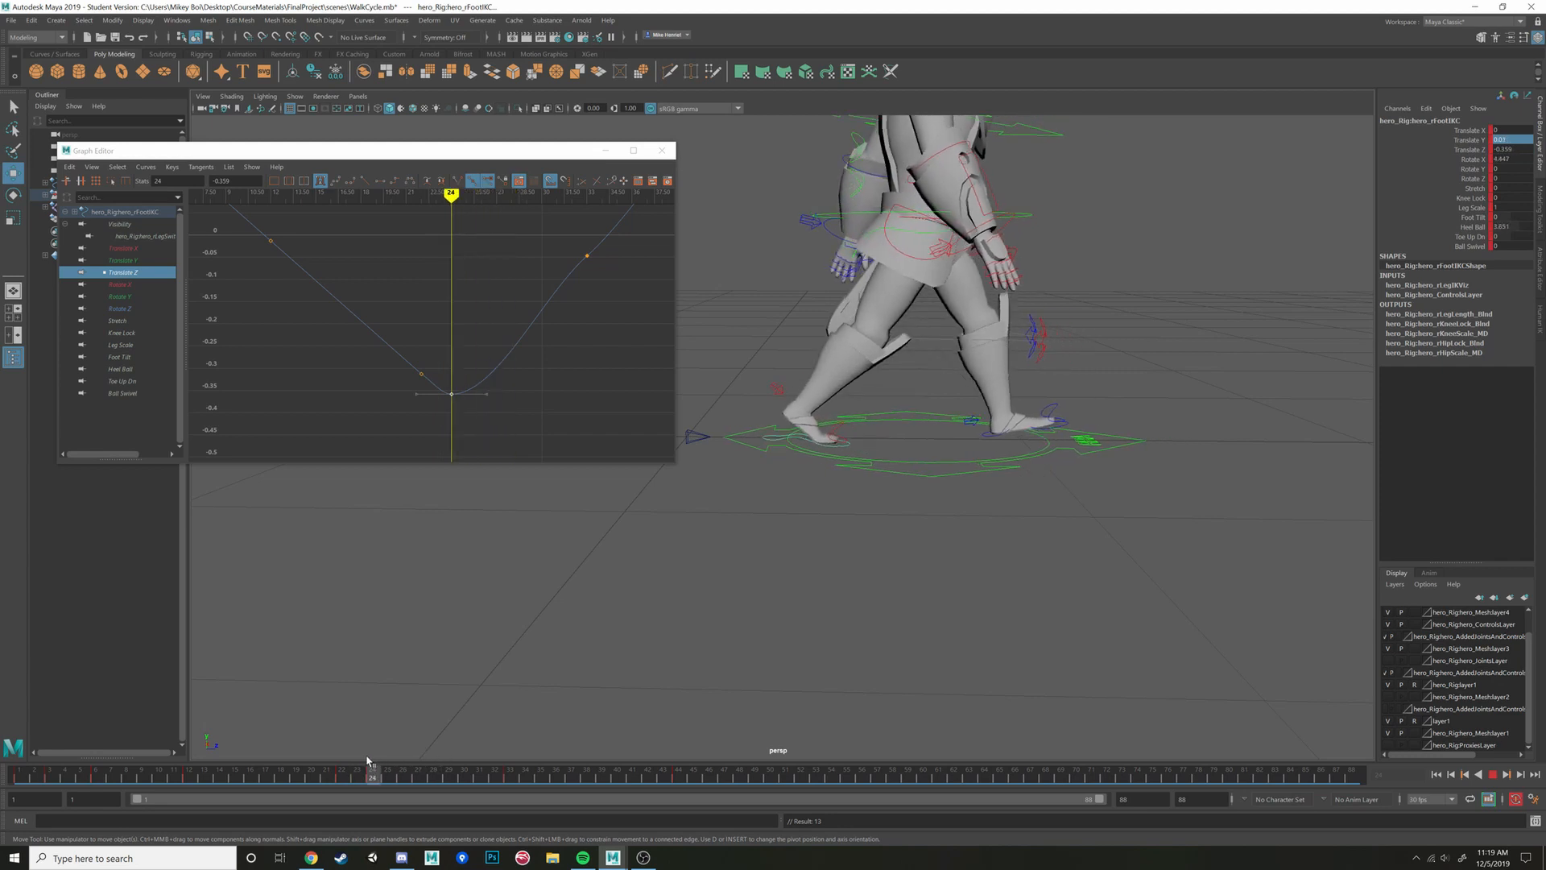
pyautogui.hotkey('alt', 'v')
pyautogui.moveTo(464, 373); pyautogui.dragTo(447, 411)
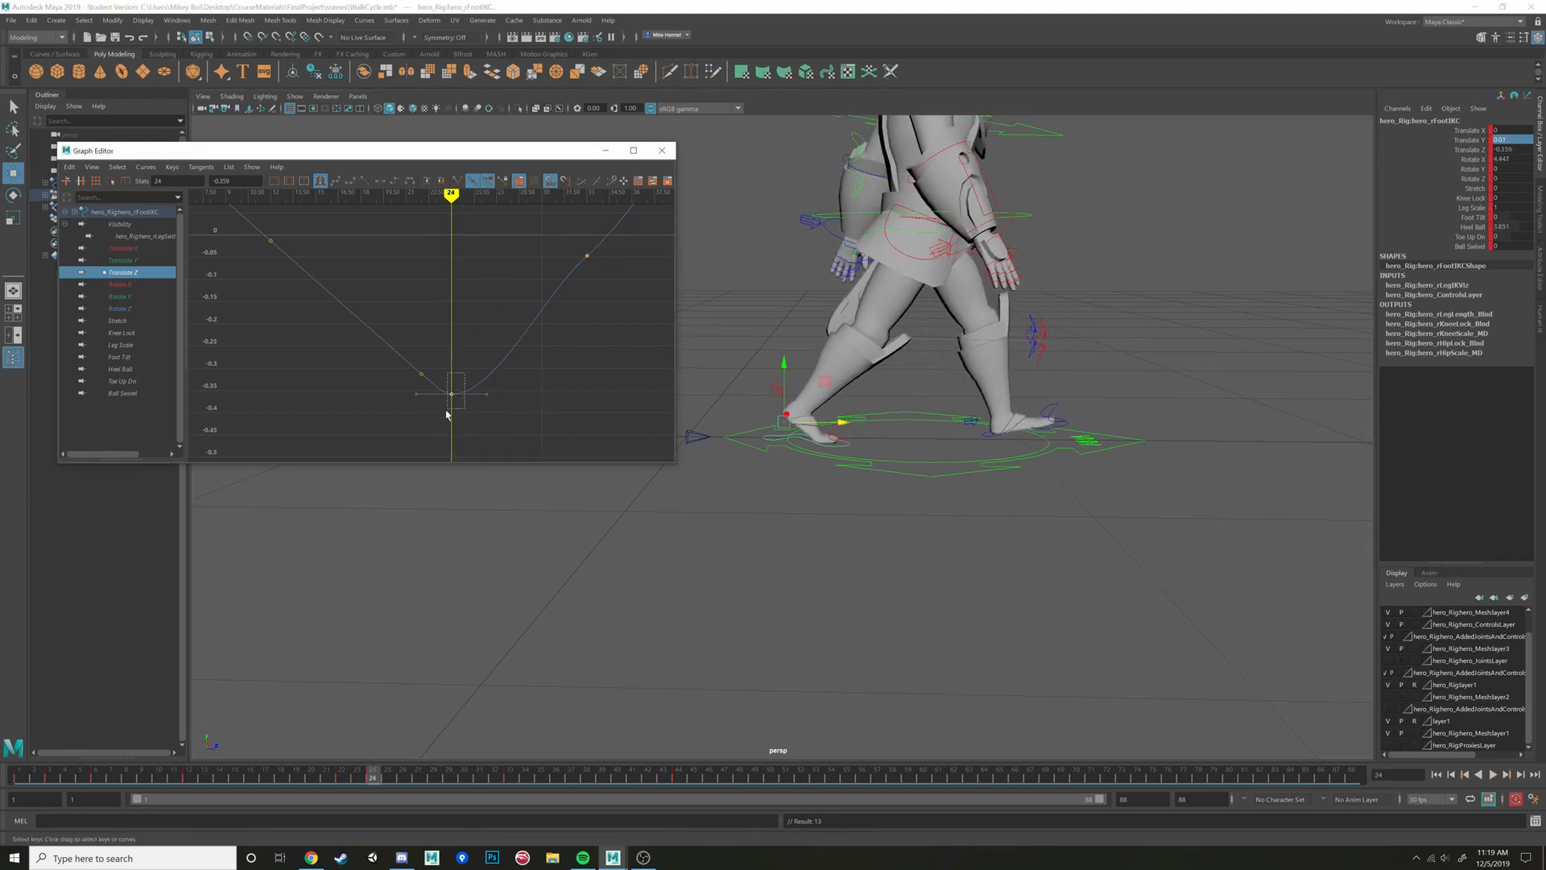
pyautogui.keyDown('shift'); pyautogui.moveTo(451, 410); pyautogui.dragTo(447, 407, button='middle'); pyautogui.keyUp('shift')
pyautogui.moveTo(787, 363); pyautogui.dragTo(824, 375)
pyautogui.press('e')
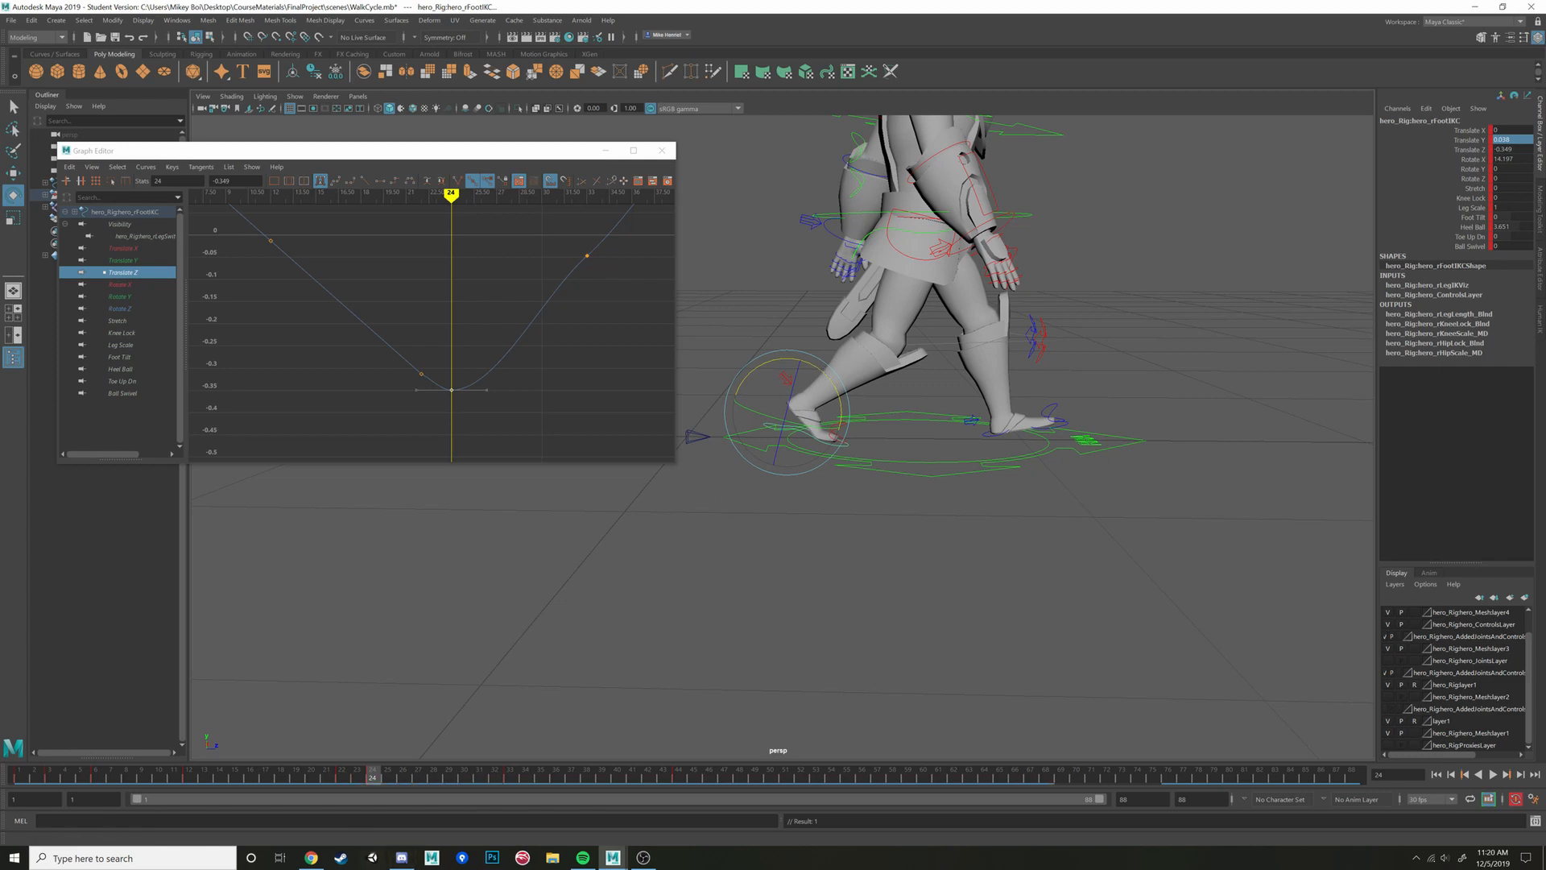
# Play the walk from frame 1 and examine the whole character for sliding feet
pyautogui.moveTo(370, 777); pyautogui.dragTo(16, 769)
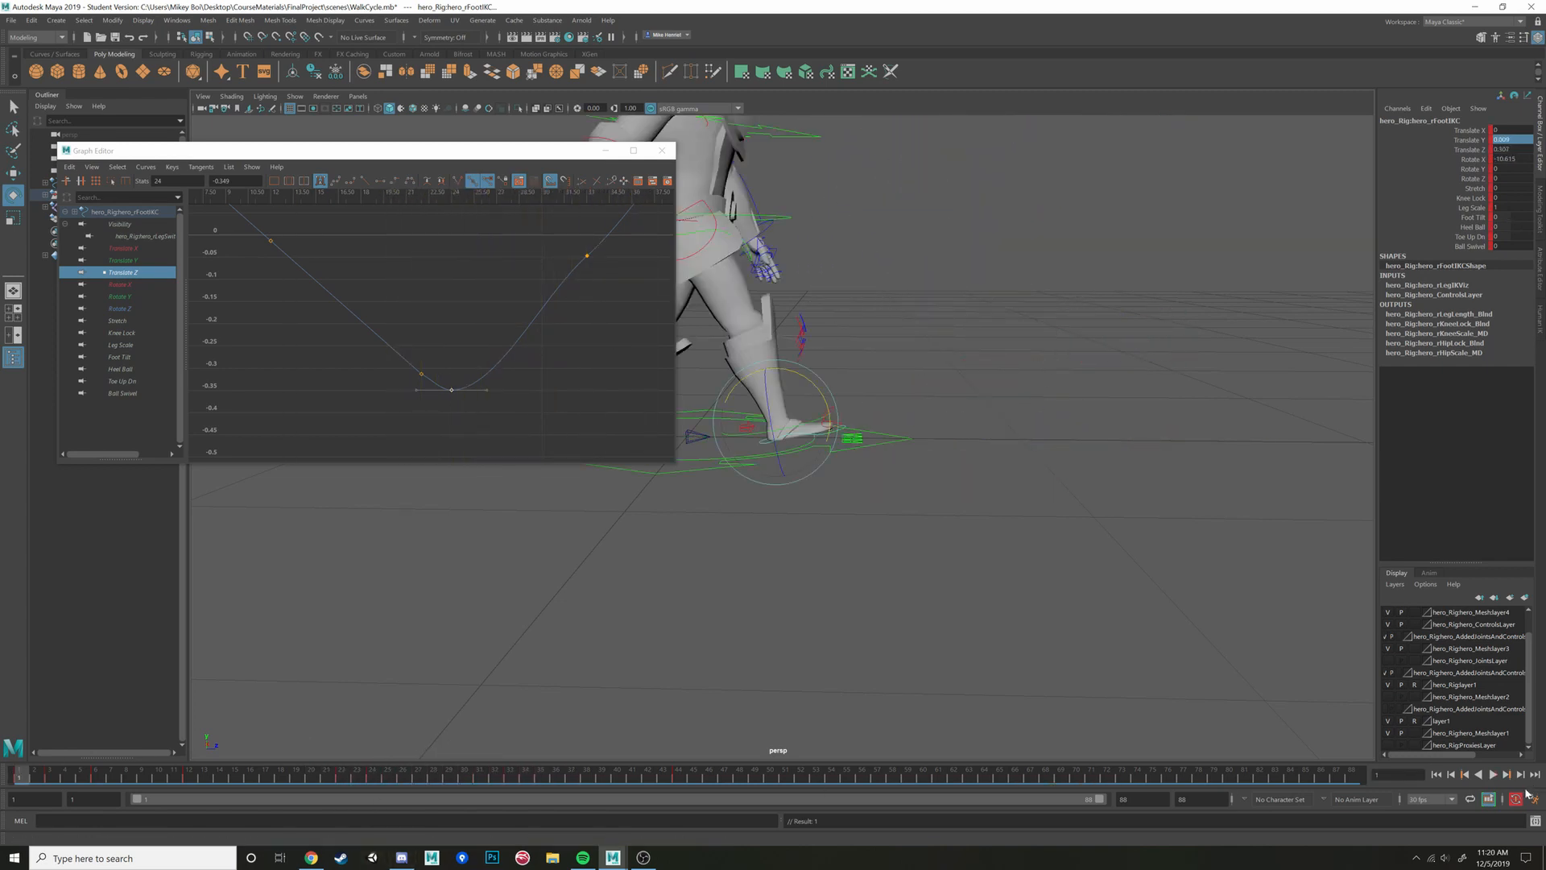
pyautogui.click(1496, 776)
pyautogui.scroll(-5, 793, 427)
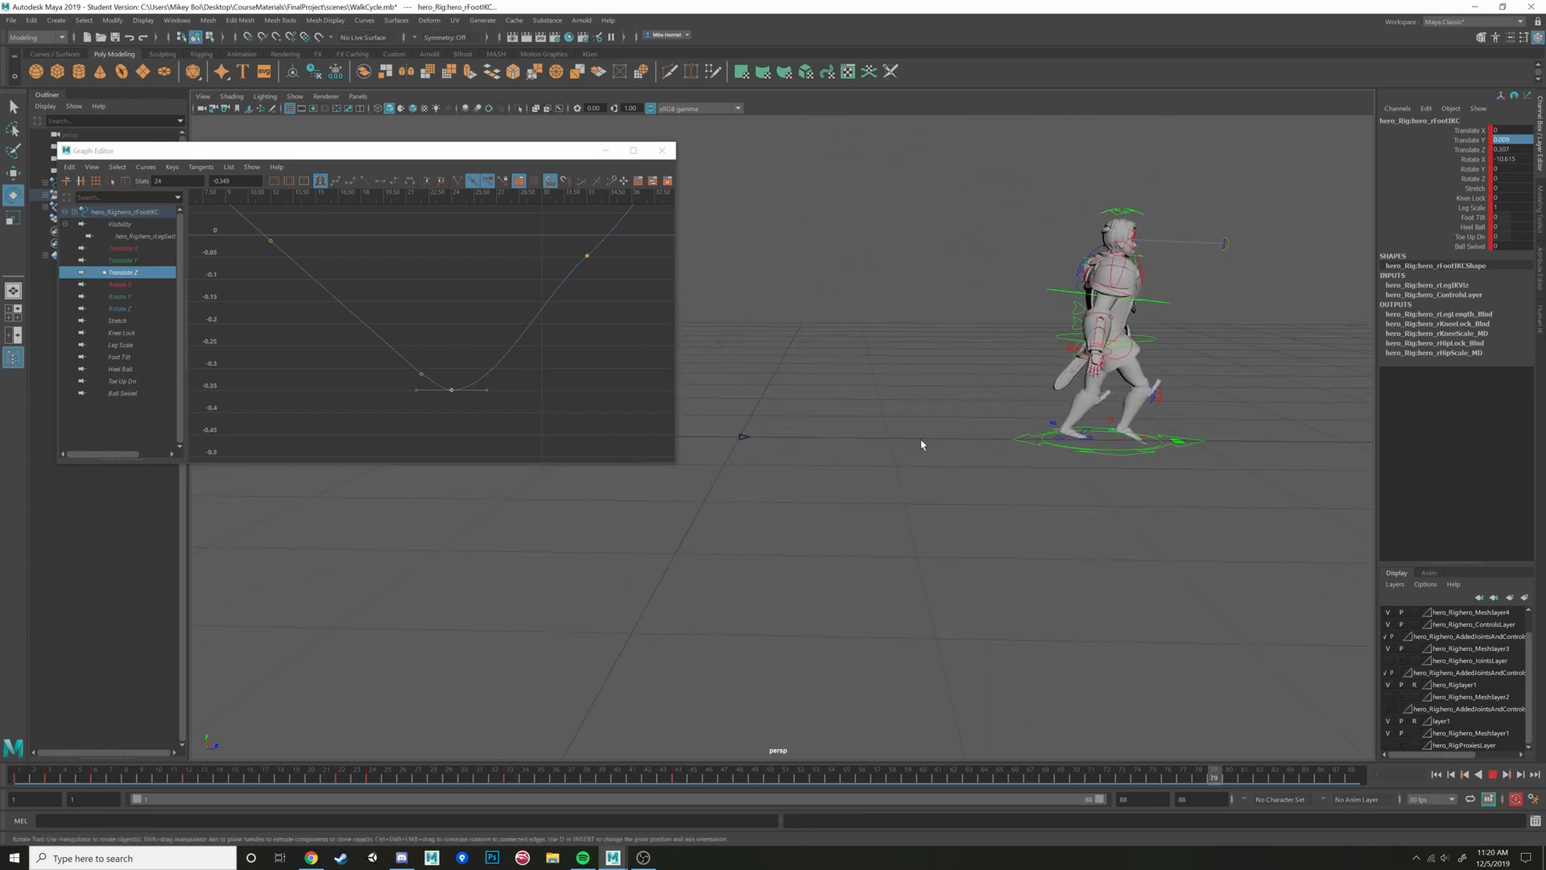
pyautogui.click(1493, 775)
pyautogui.moveTo(33, 777); pyautogui.dragTo(19, 777)
pyautogui.scroll(2, 641, 306)
pyautogui.scroll(5, 860, 333)
pyautogui.scroll(-3, 861, 335)
pyautogui.scroll(-5, 504, 438)
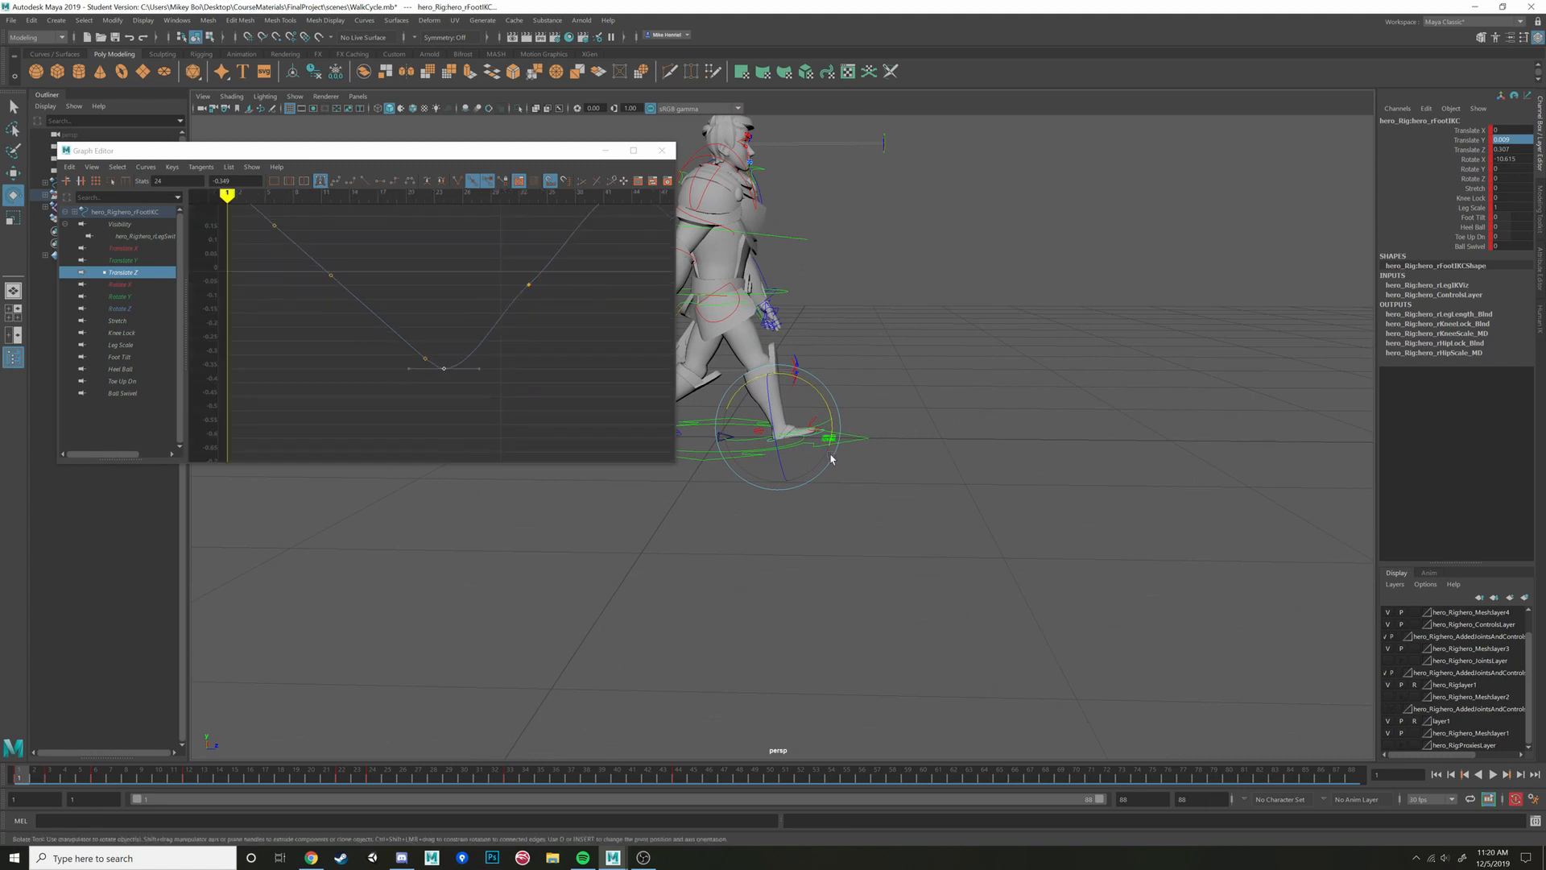
# Copy the right foot IK control's key at frame 1
pyautogui.scroll(3, 938, 429)
pyautogui.keyDown('alt'); pyautogui.moveTo(944, 427); pyautogui.dragTo(894, 532); pyautogui.keyUp('alt')
pyautogui.rightClick(22, 778)
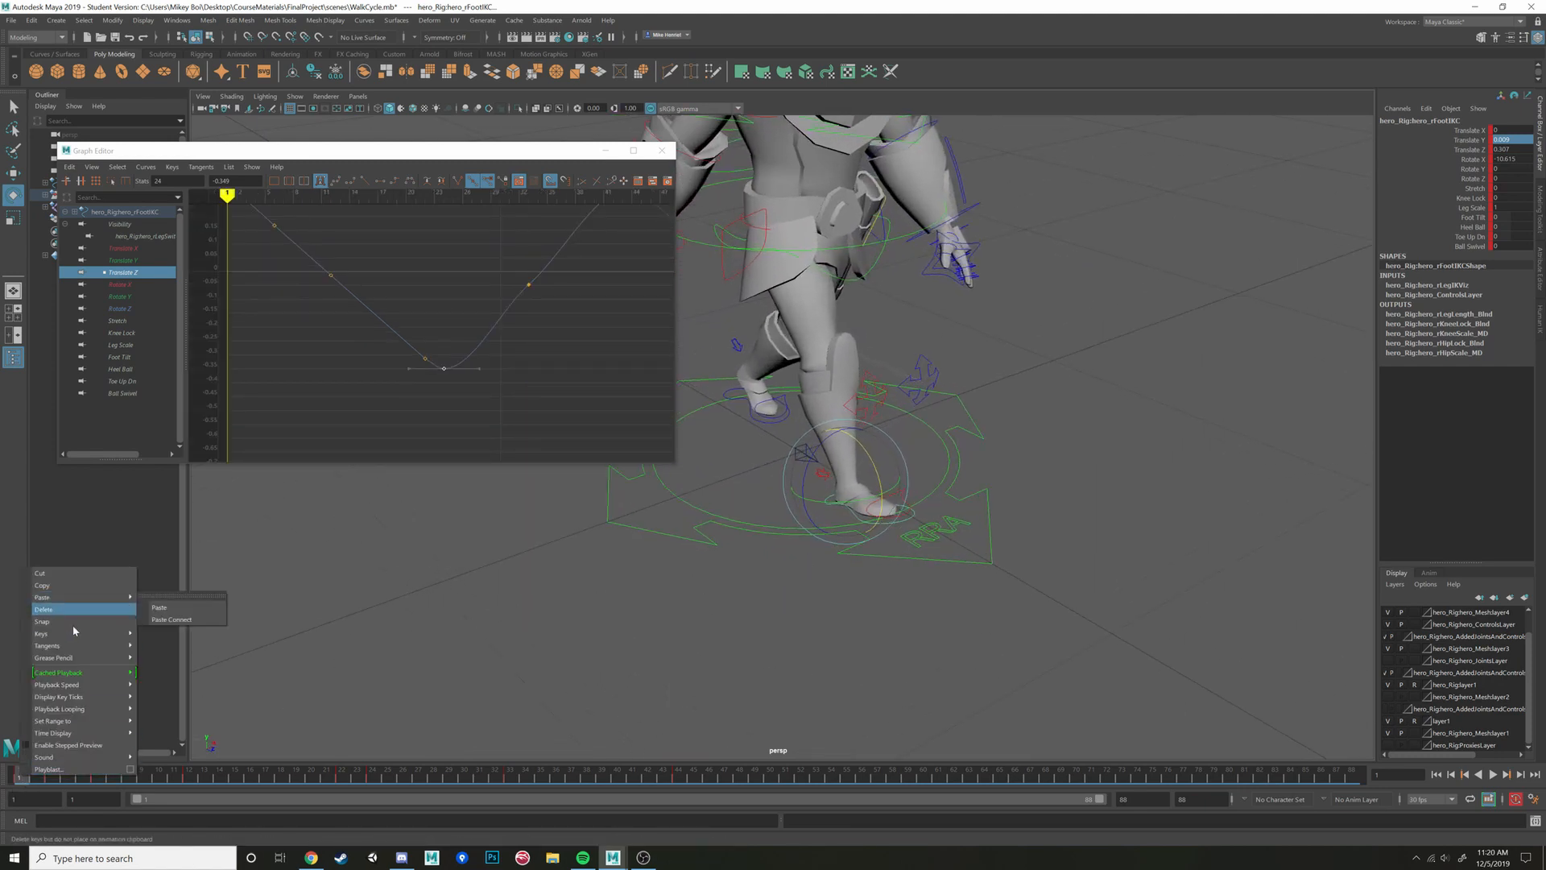
pyautogui.keyDown('alt'); pyautogui.moveTo(538, 649); pyautogui.dragTo(551, 680); pyautogui.keyUp('alt')
pyautogui.rightClick(38, 774)
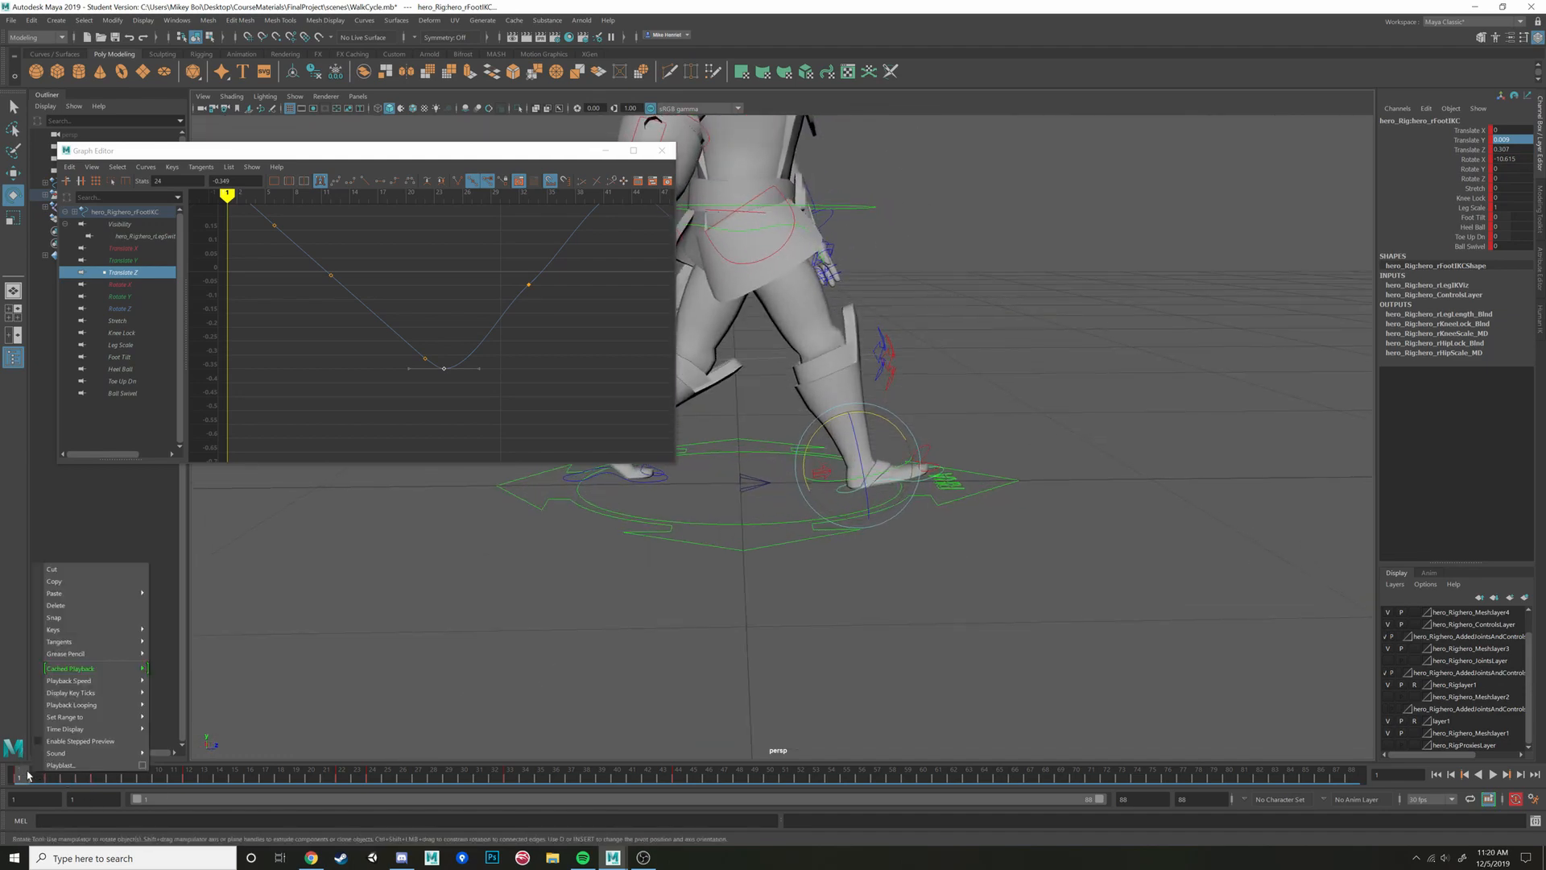
pyautogui.click(66, 583)
pyautogui.keyDown('alt'); pyautogui.moveTo(577, 612); pyautogui.dragTo(546, 611); pyautogui.keyUp('alt')
pyautogui.keyDown('alt'); pyautogui.moveTo(699, 520); pyautogui.dragTo(852, 600, button='middle'); pyautogui.keyUp('alt')
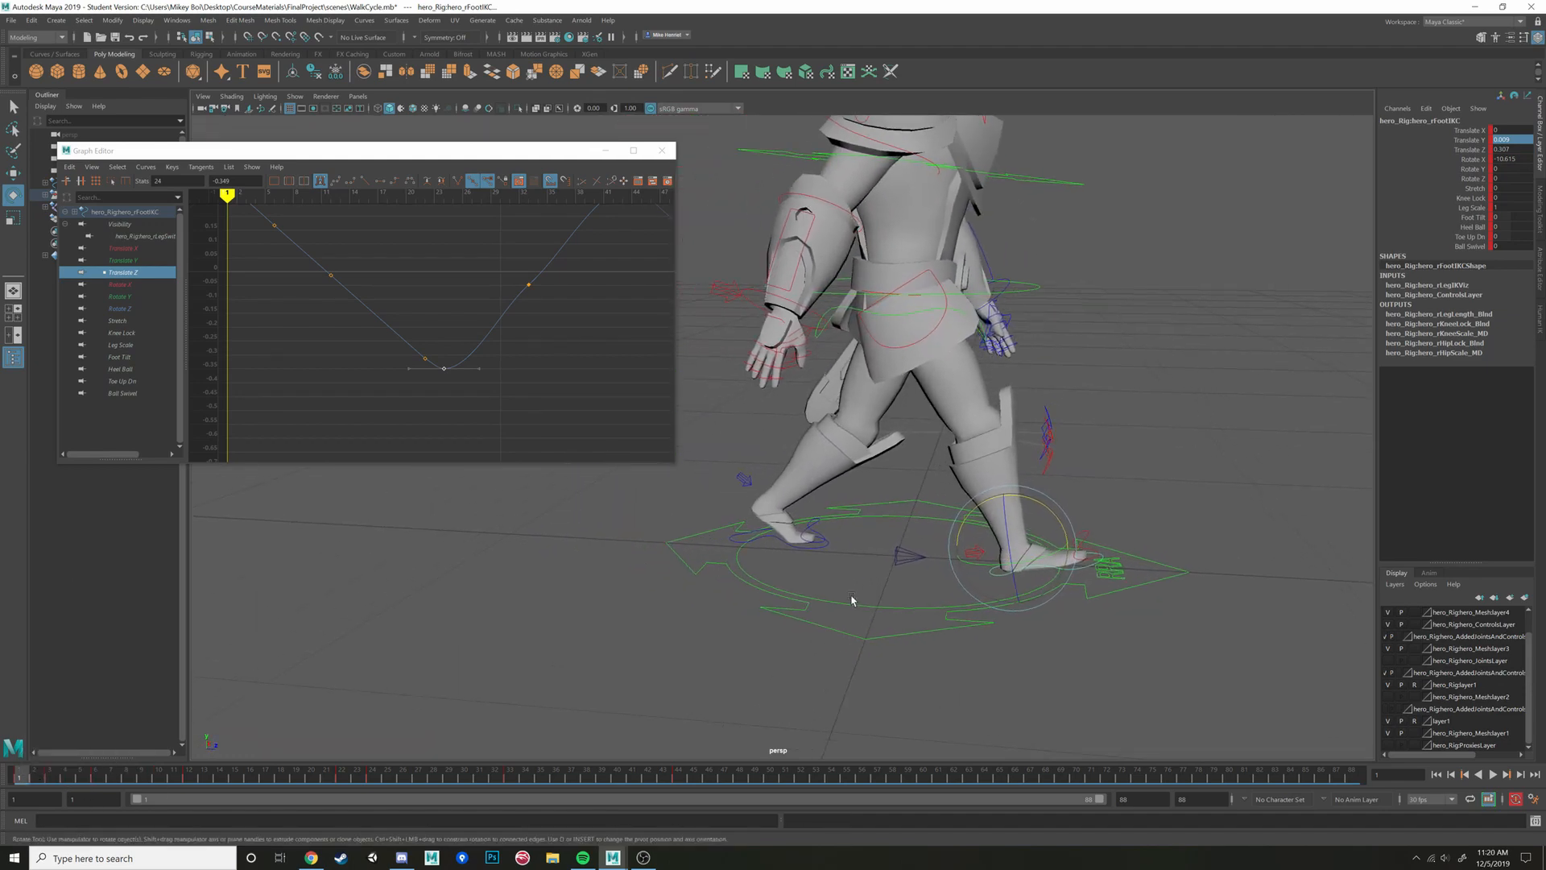
# Select the left foot IK control, go to frame 22 and set the playback range to end at frame 44
pyautogui.moveTo(791, 540); pyautogui.dragTo(788, 549)
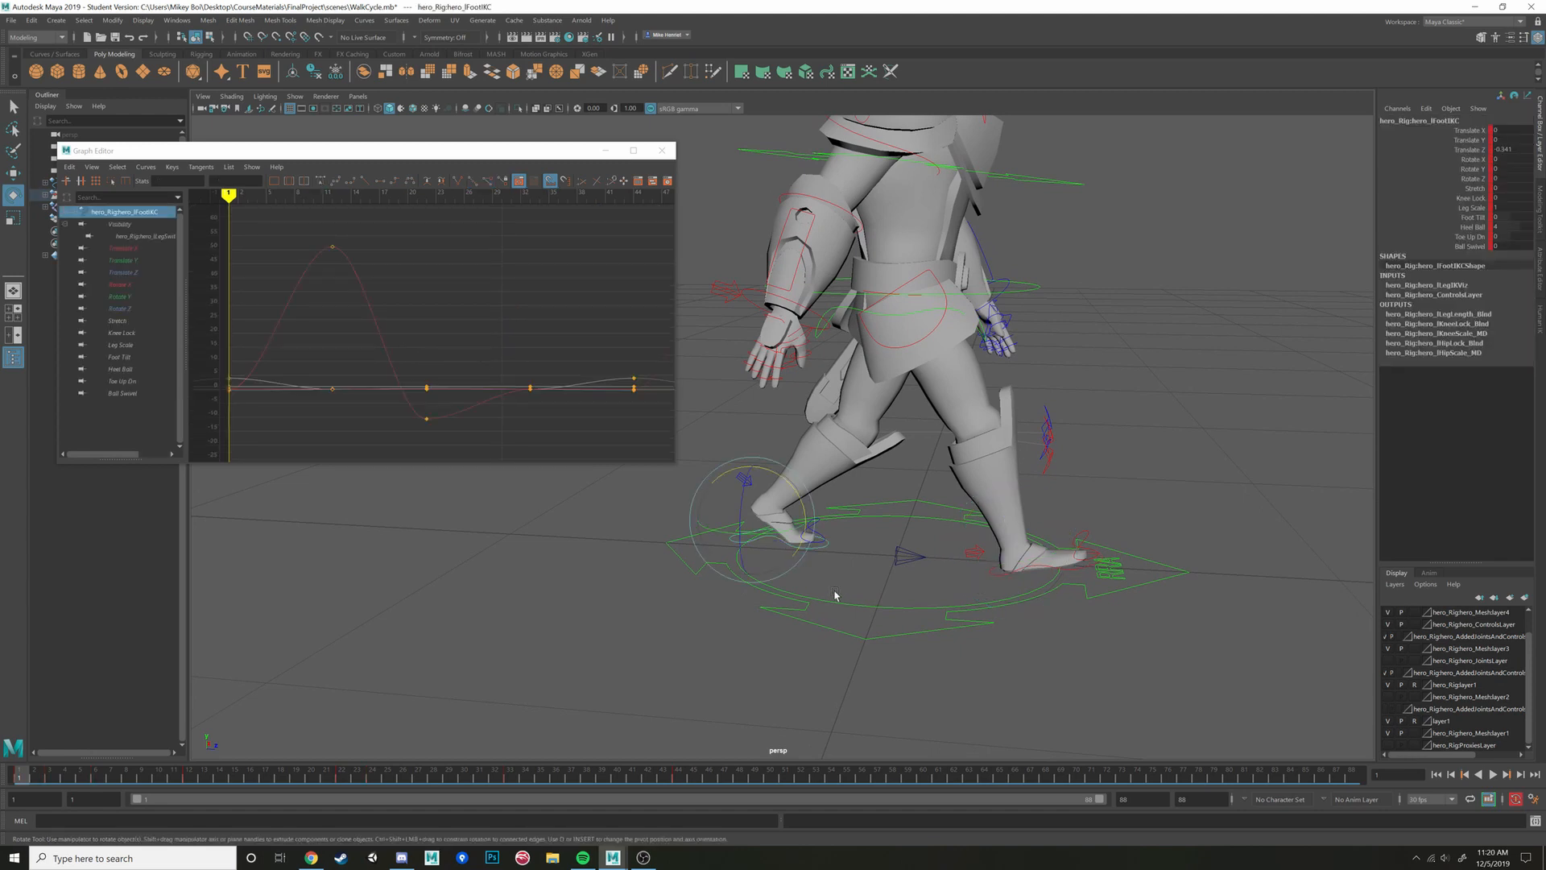
pyautogui.keyDown('alt'); pyautogui.moveTo(835, 596); pyautogui.dragTo(802, 541); pyautogui.keyUp('alt')
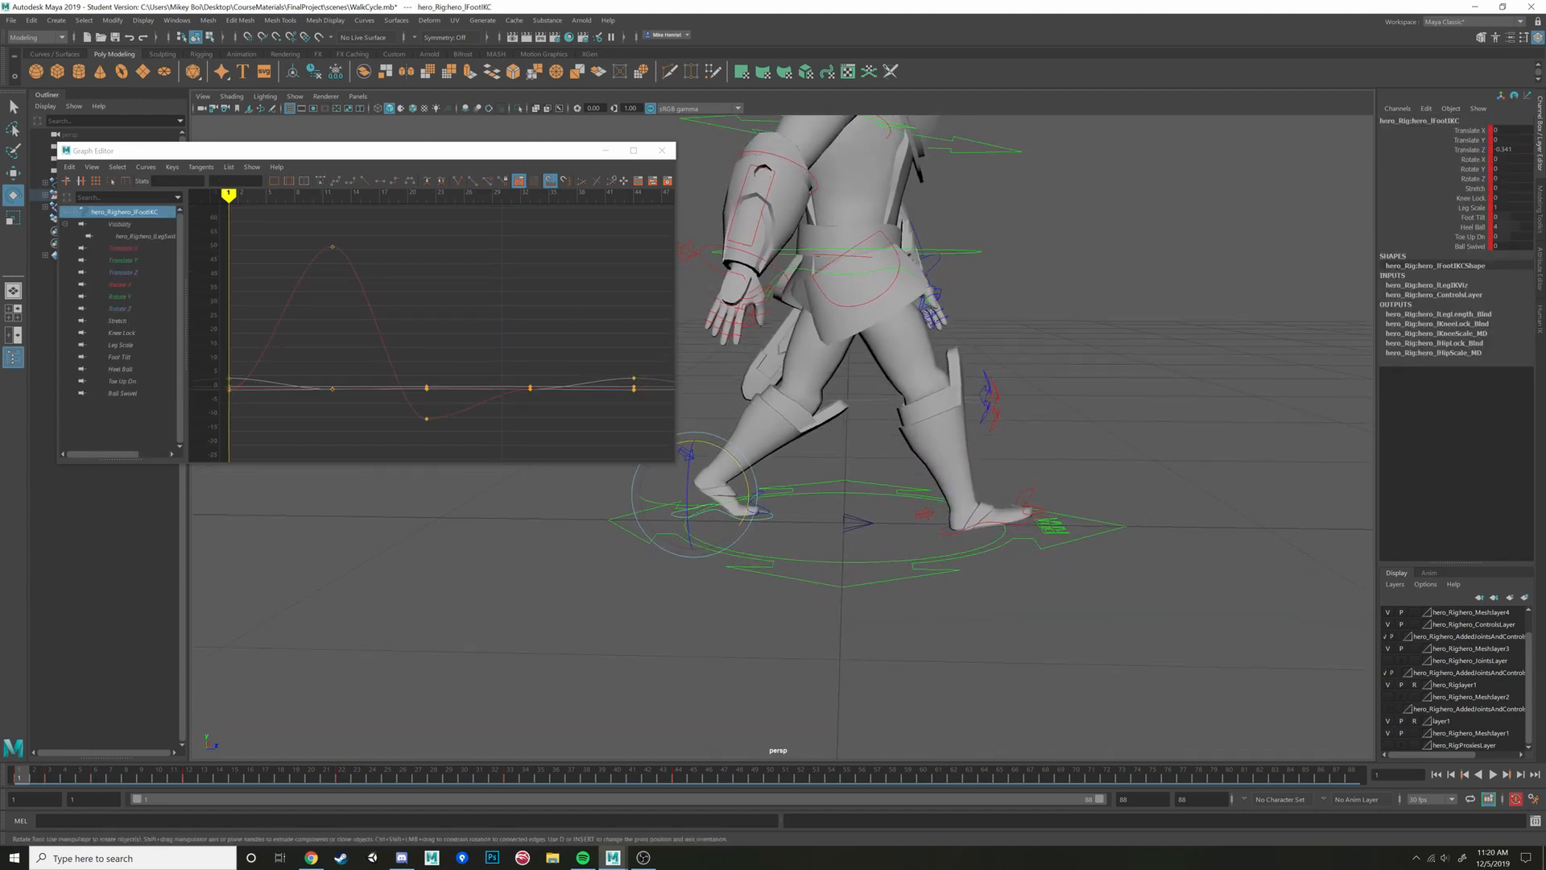
pyautogui.moveTo(20, 776)
pyautogui.mouseDown()
pyautogui.moveTo(343, 776)
pyautogui.moveTo(2, 777)
pyautogui.mouseUp()
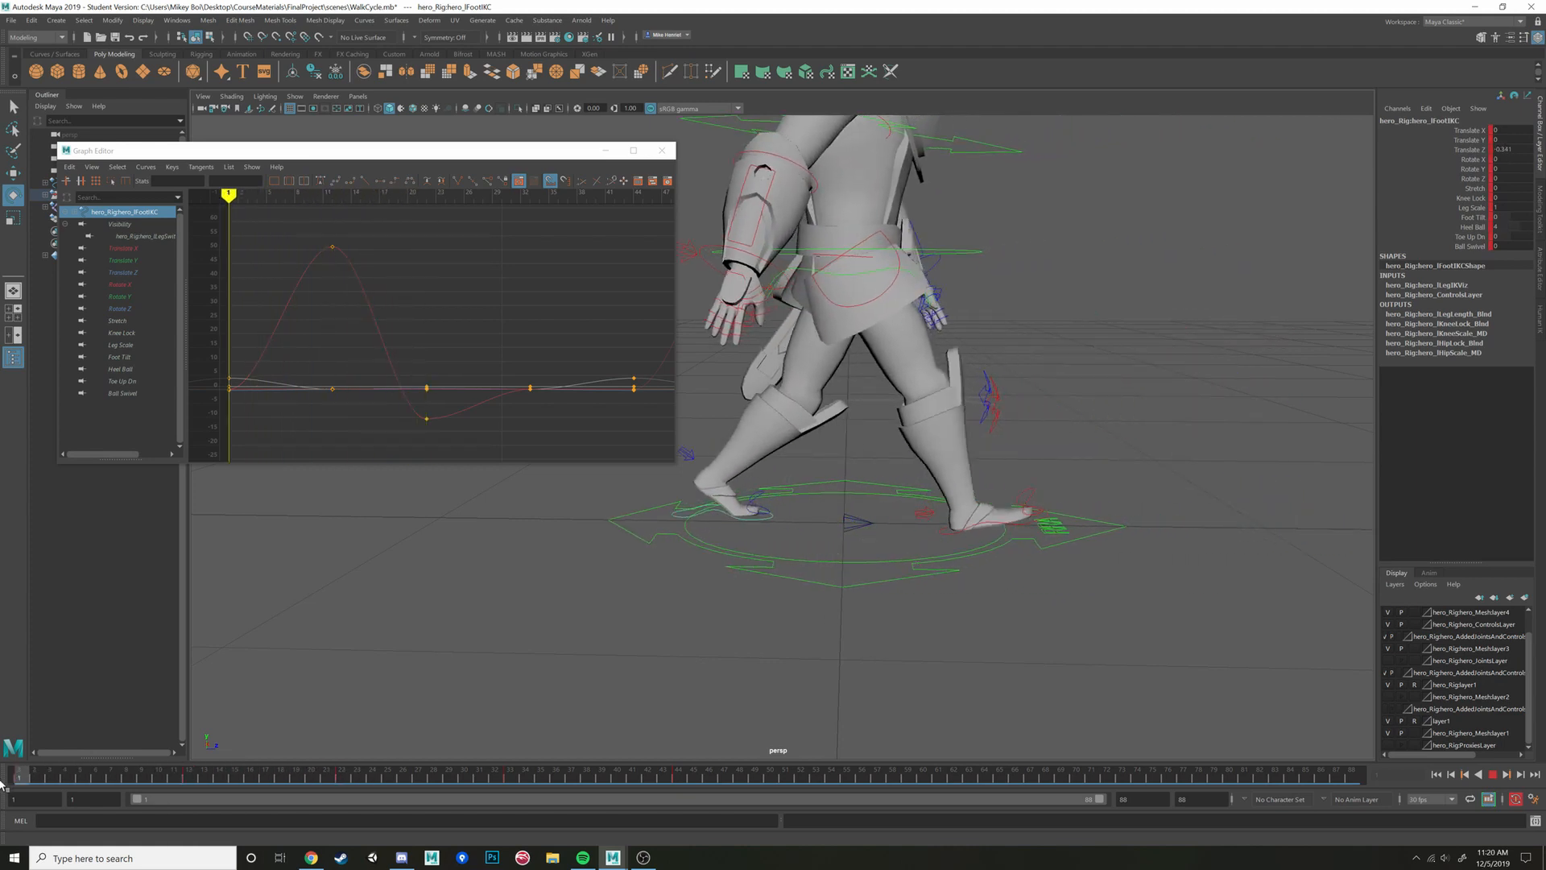
pyautogui.press('e')
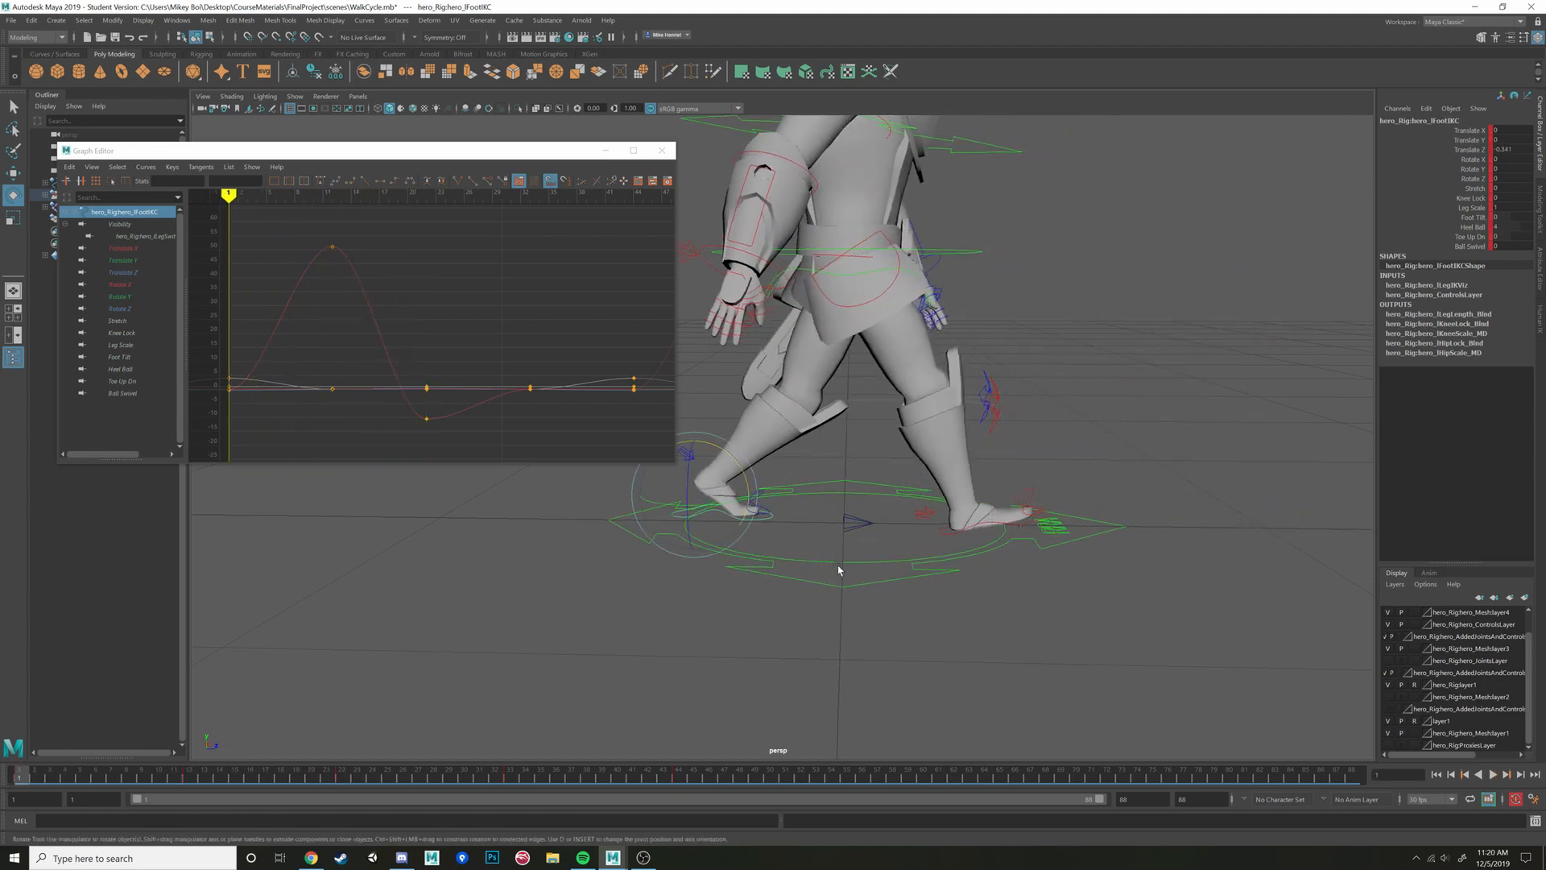
pyautogui.click(338, 780)
pyautogui.keyDown('alt'); pyautogui.moveTo(925, 615); pyautogui.dragTo(600, 600, button='middle'); pyautogui.keyUp('alt')
pyautogui.keyDown('alt'); pyautogui.moveTo(823, 616); pyautogui.dragTo(810, 650); pyautogui.keyUp('alt')
pyautogui.keyDown('alt'); pyautogui.moveTo(810, 651); pyautogui.dragTo(909, 626, button='middle'); pyautogui.keyUp('alt')
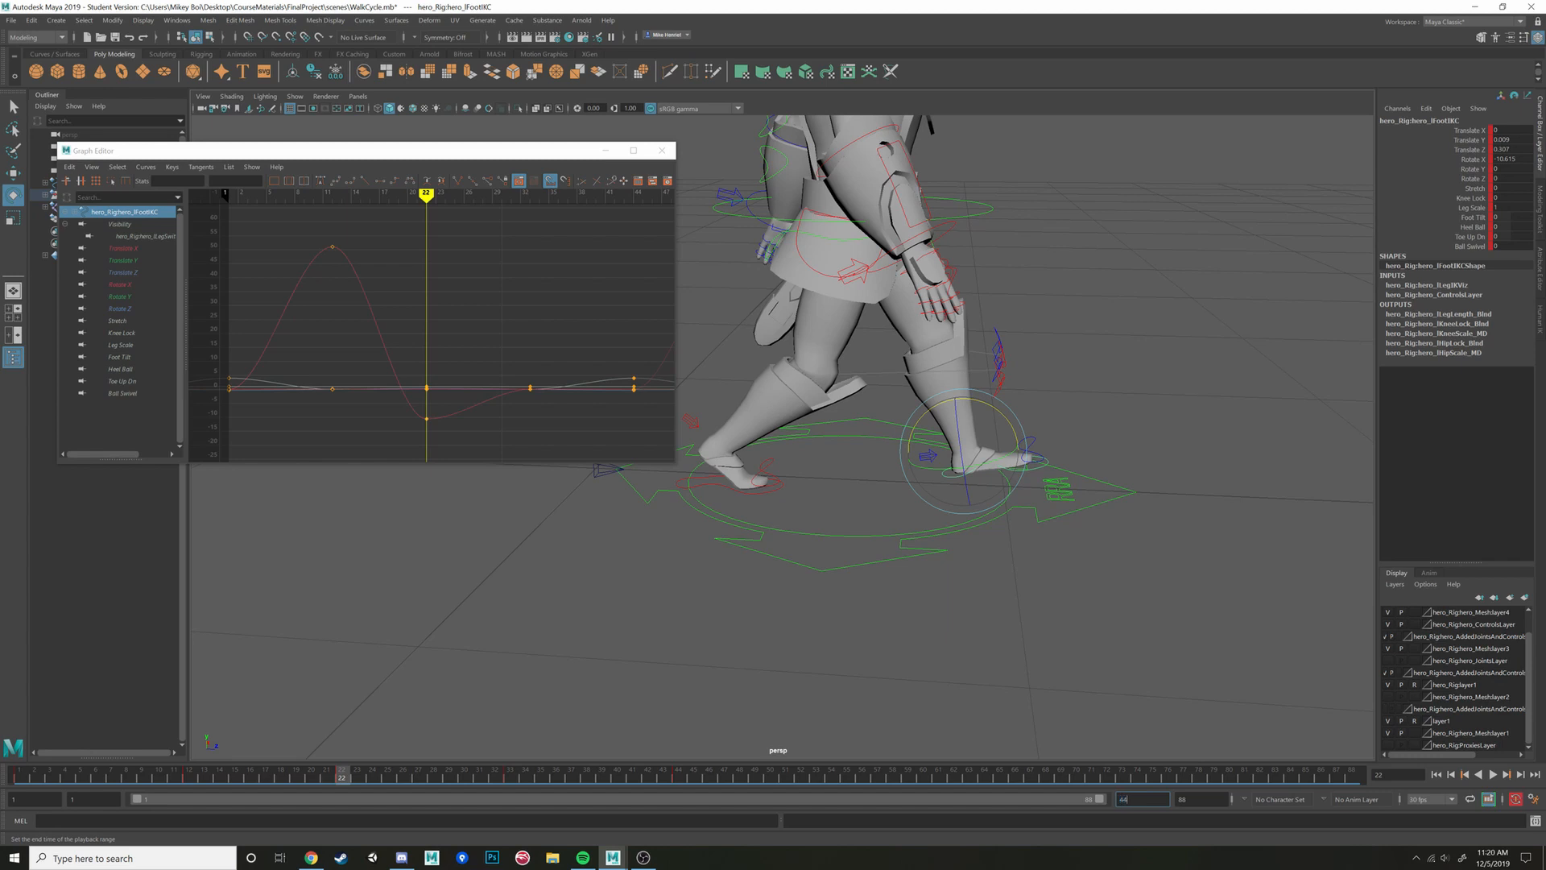
pyautogui.write('44')
pyautogui.press('Return')
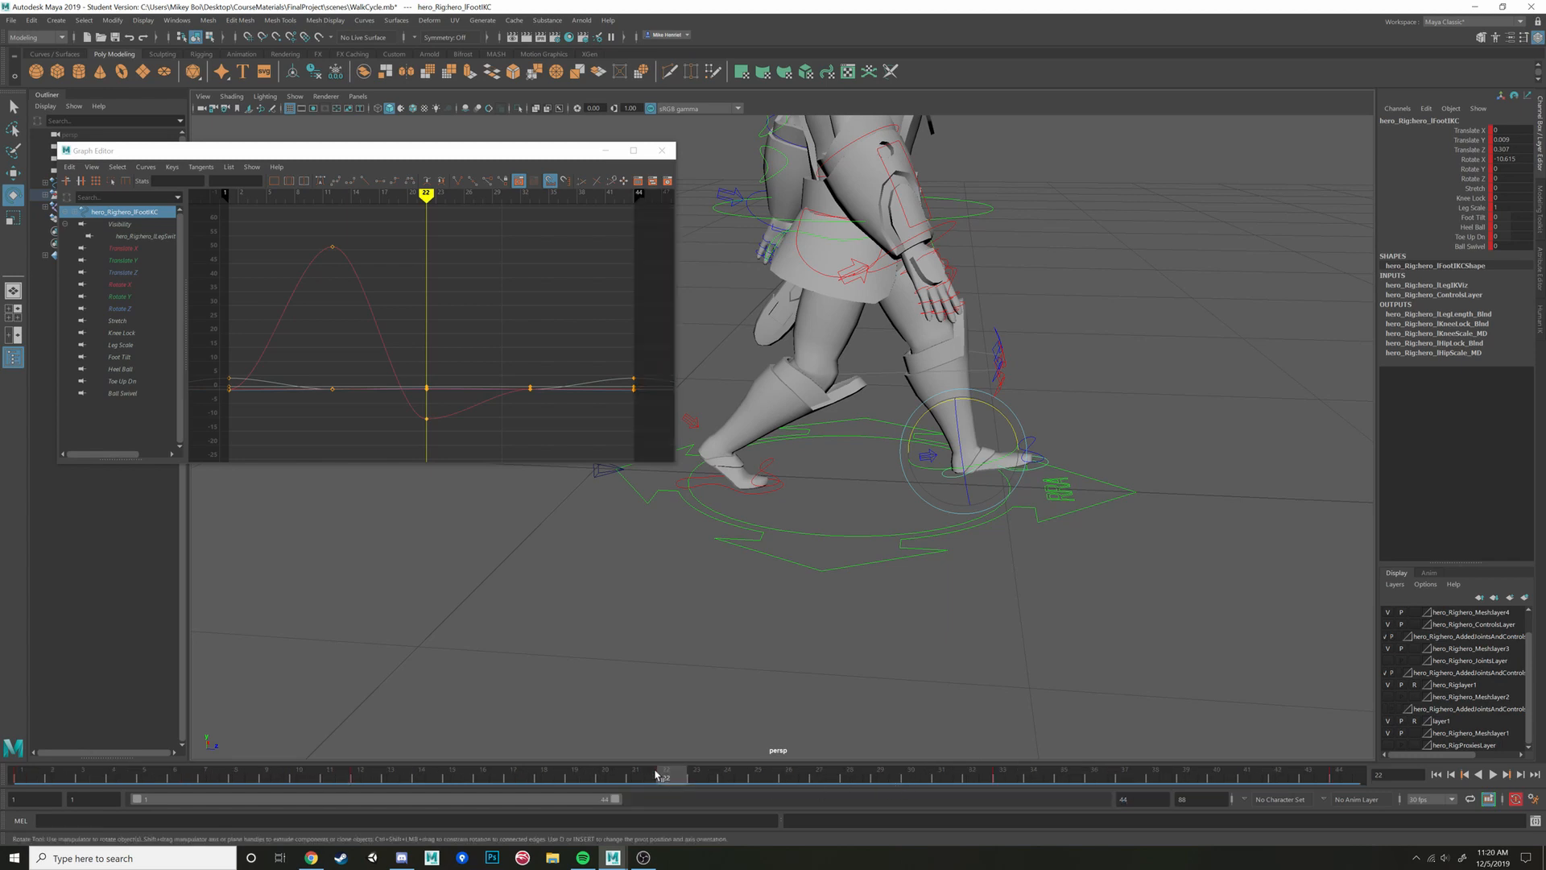
# Paste the copied right foot key onto the left foot IK control at frame 22
pyautogui.hotkey('alt', 'v')
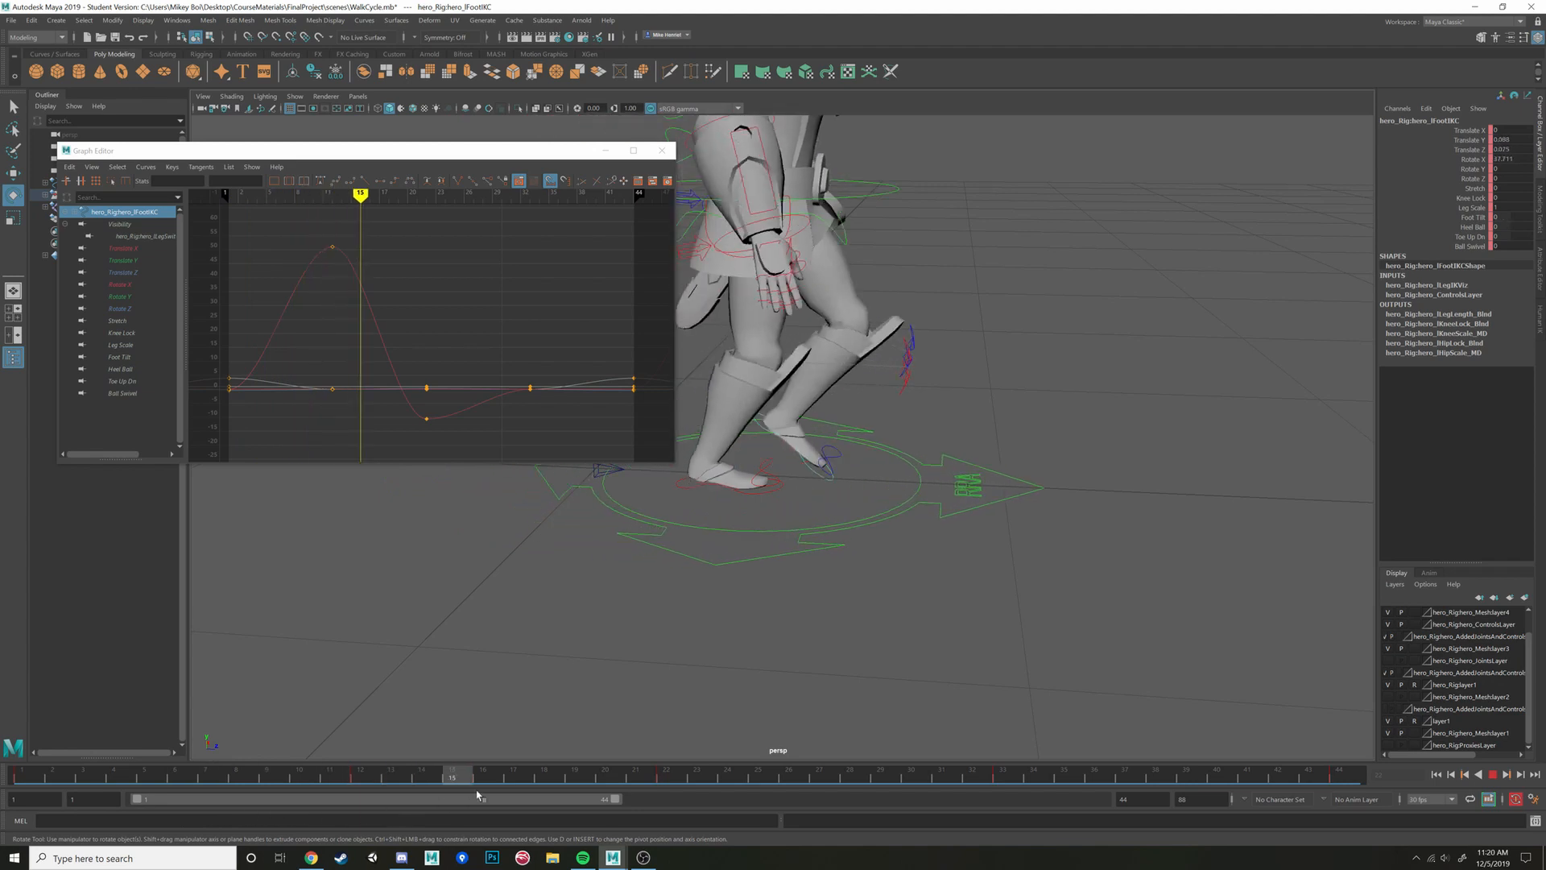
pyautogui.moveTo(477, 795); pyautogui.dragTo(667, 778)
pyautogui.keyDown('alt'); pyautogui.moveTo(912, 546); pyautogui.dragTo(658, 538, button='middle'); pyautogui.keyUp('alt')
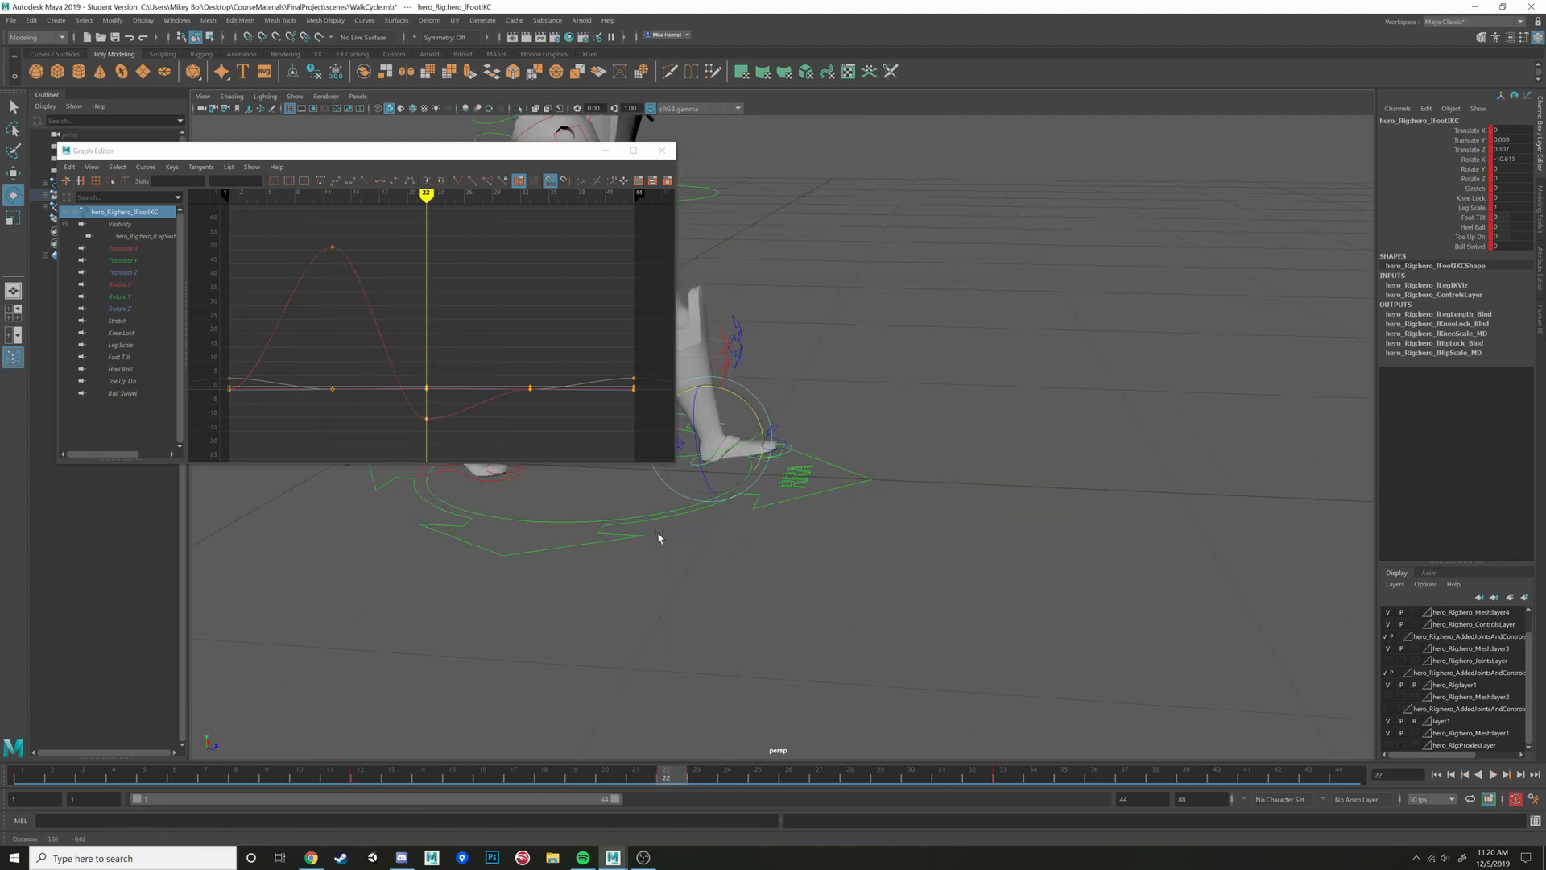
pyautogui.keyDown('alt'); pyautogui.moveTo(658, 538); pyautogui.dragTo(951, 473, button='right'); pyautogui.keyUp('alt')
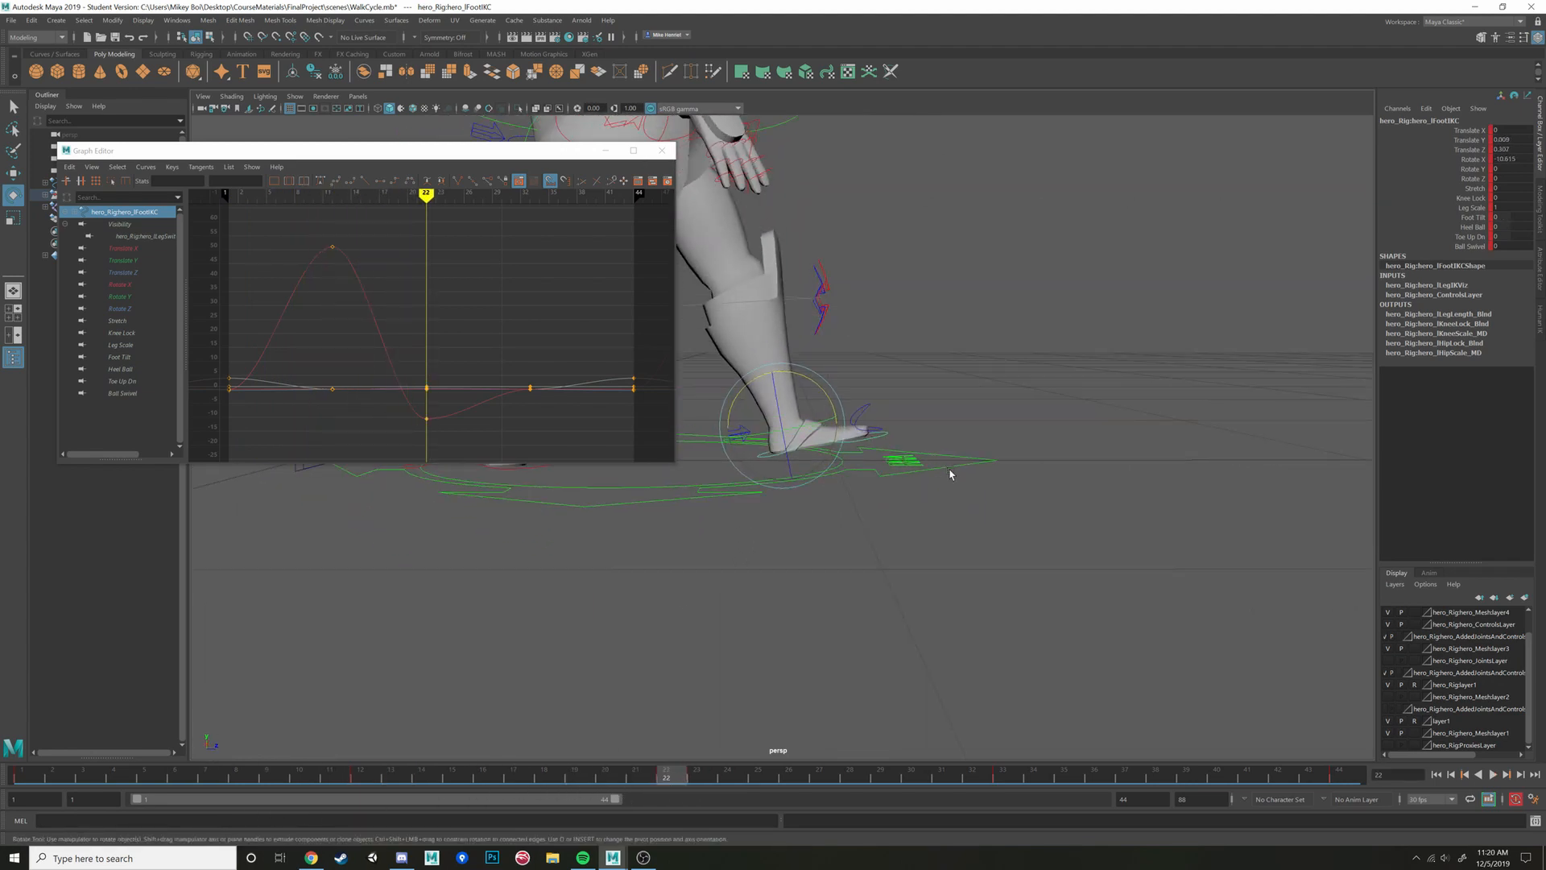
pyautogui.rightClick(667, 776)
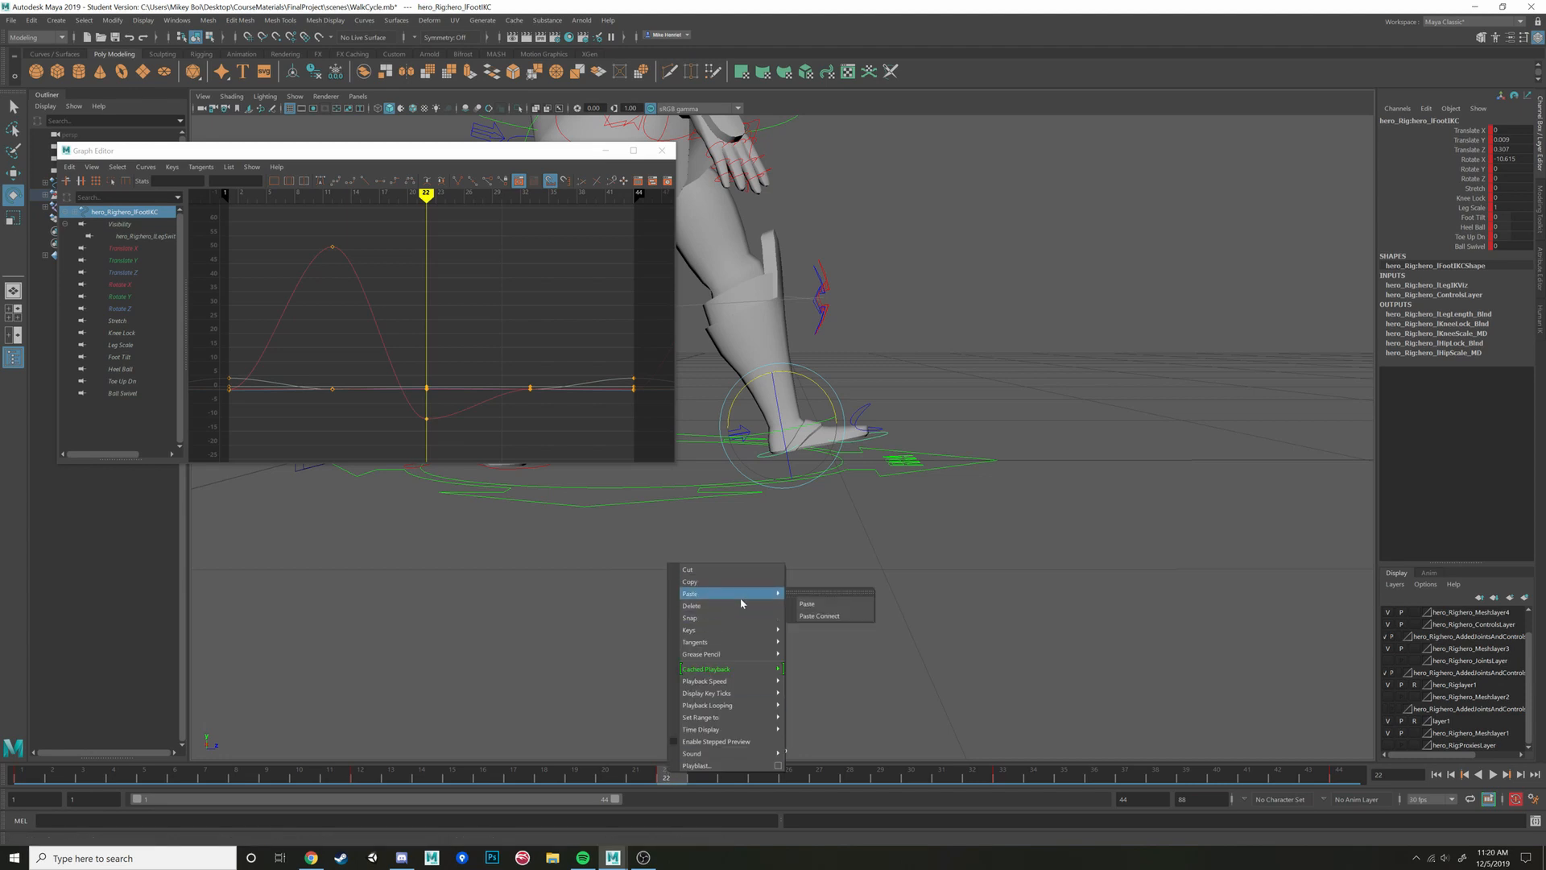
pyautogui.click(816, 604)
pyautogui.keyDown('alt'); pyautogui.moveTo(863, 630); pyautogui.dragTo(687, 531); pyautogui.keyUp('alt')
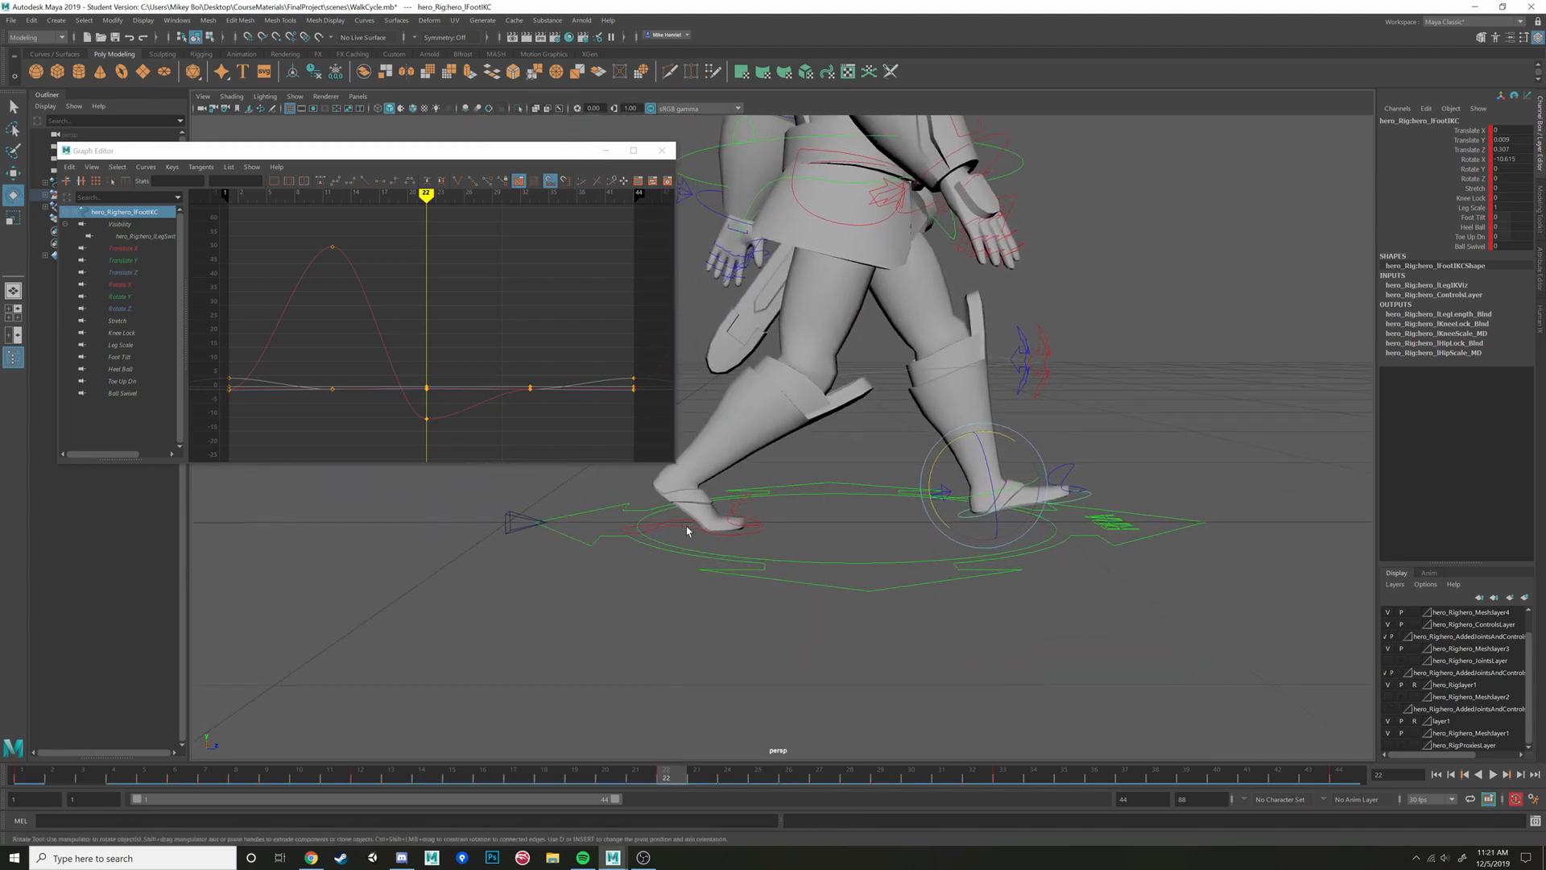
# Copy the right foot IK control's key at frame 3 and paste it onto the left foot at frame 24
pyautogui.click(702, 535)
pyautogui.moveTo(81, 773)
pyautogui.mouseDown()
pyautogui.moveTo(66, 774)
pyautogui.moveTo(98, 775)
pyautogui.mouseUp()
pyautogui.rightClick(87, 783)
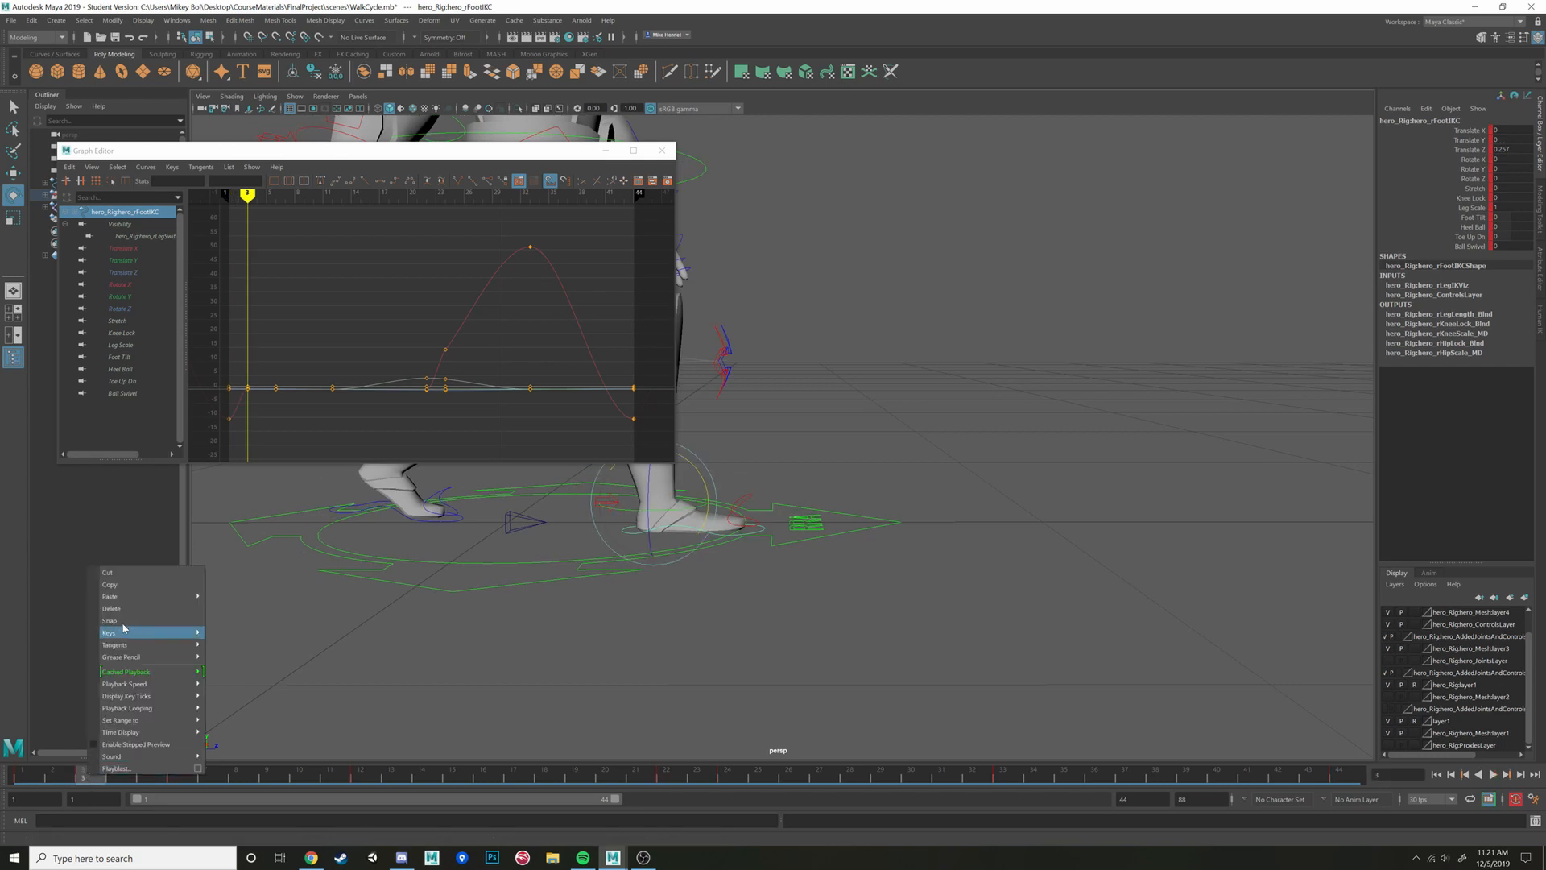
pyautogui.click(178, 587)
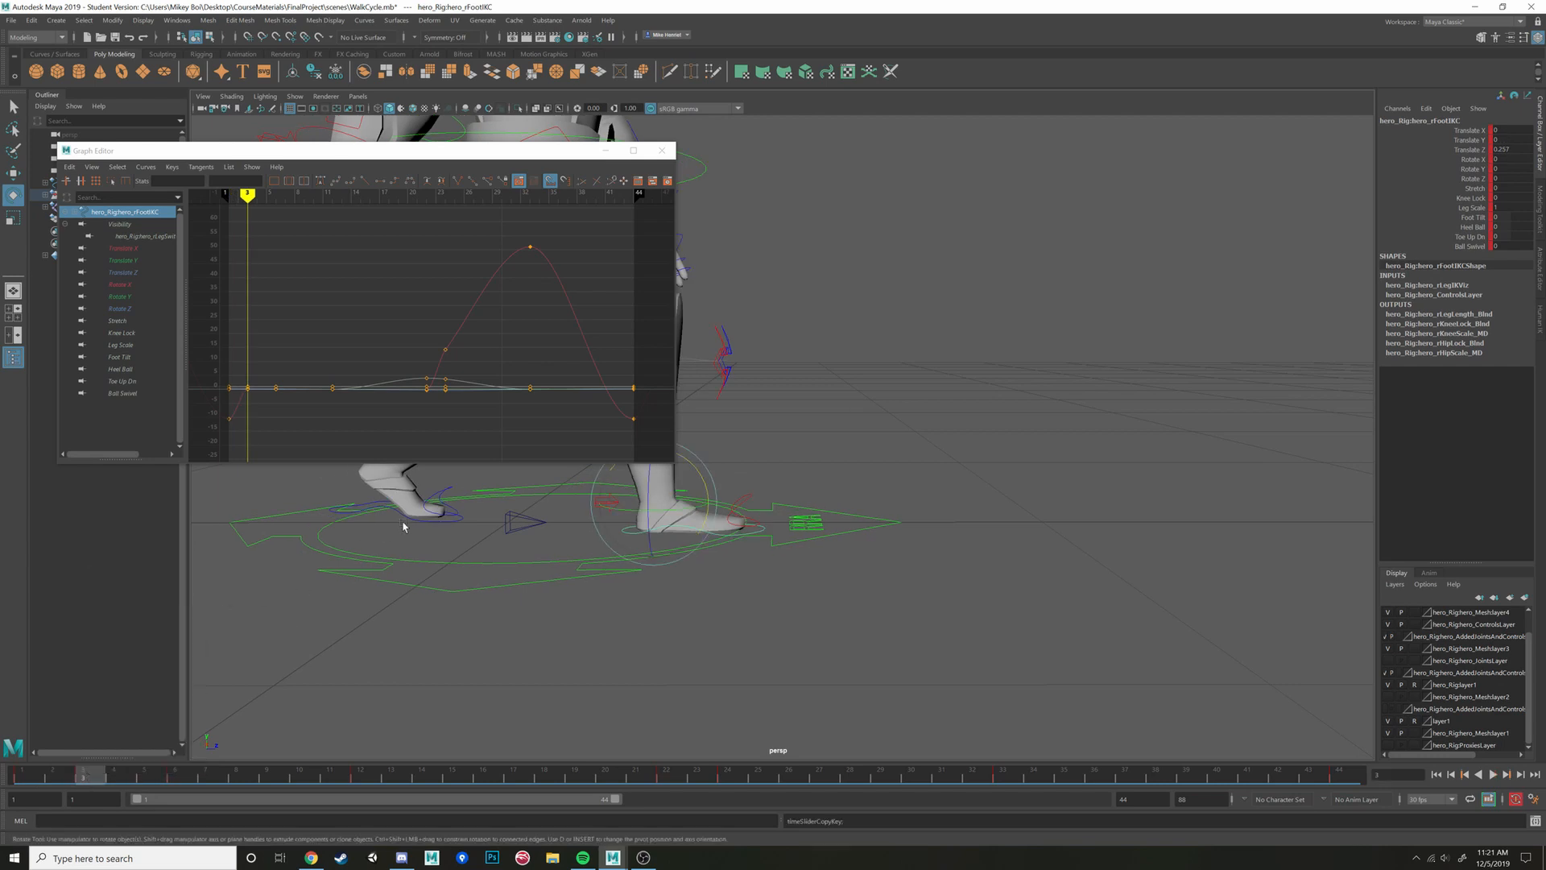
pyautogui.moveTo(41, 778); pyautogui.dragTo(87, 784)
pyautogui.click(435, 528)
pyautogui.click(438, 522)
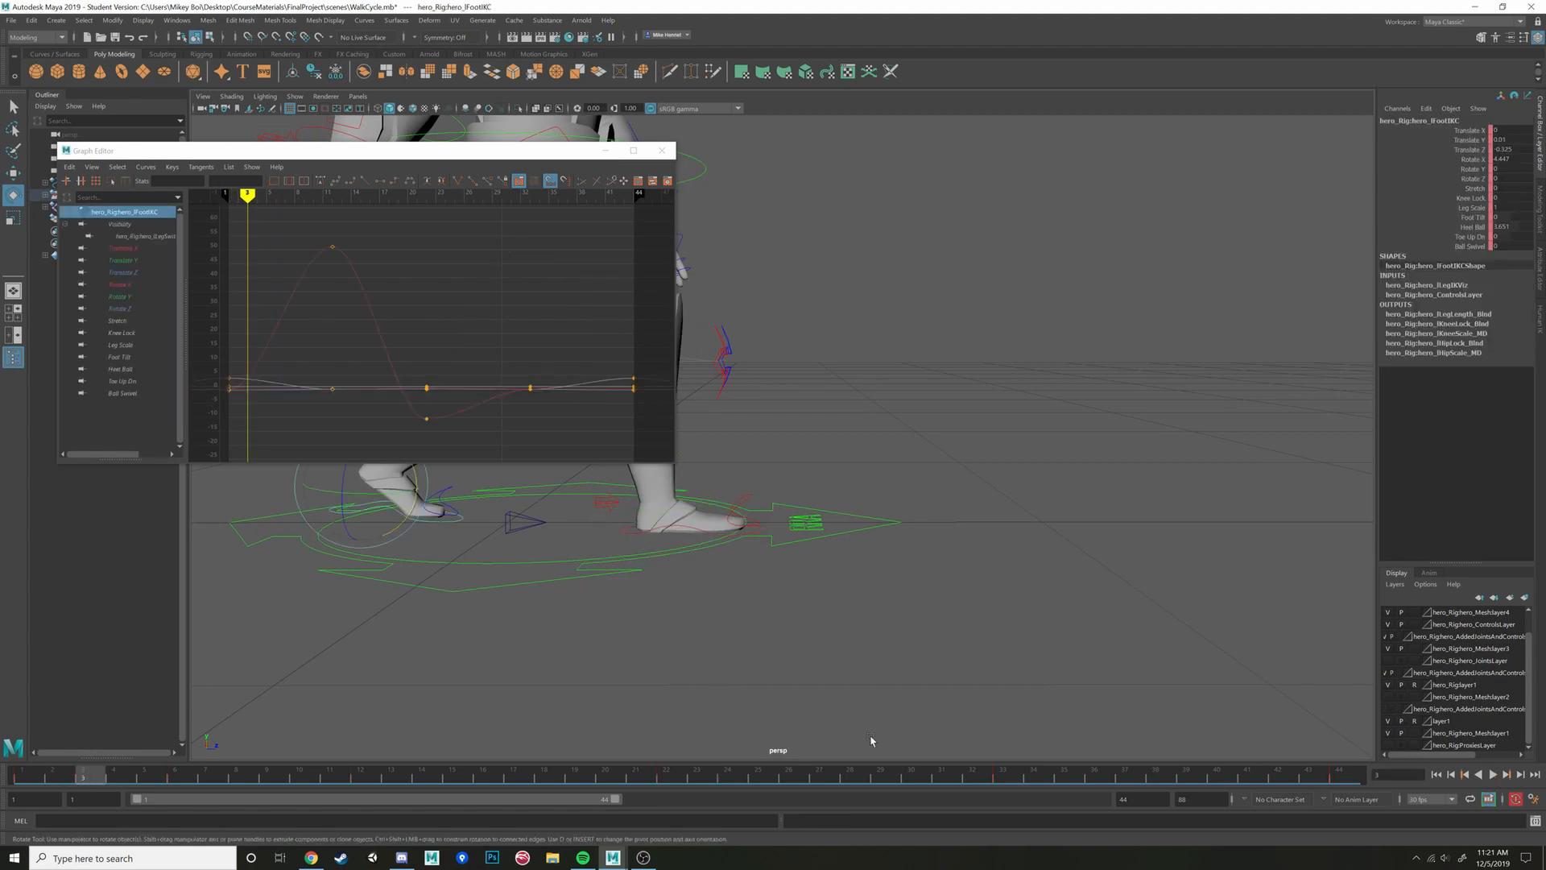
pyautogui.click(727, 778)
pyautogui.rightClick(741, 777)
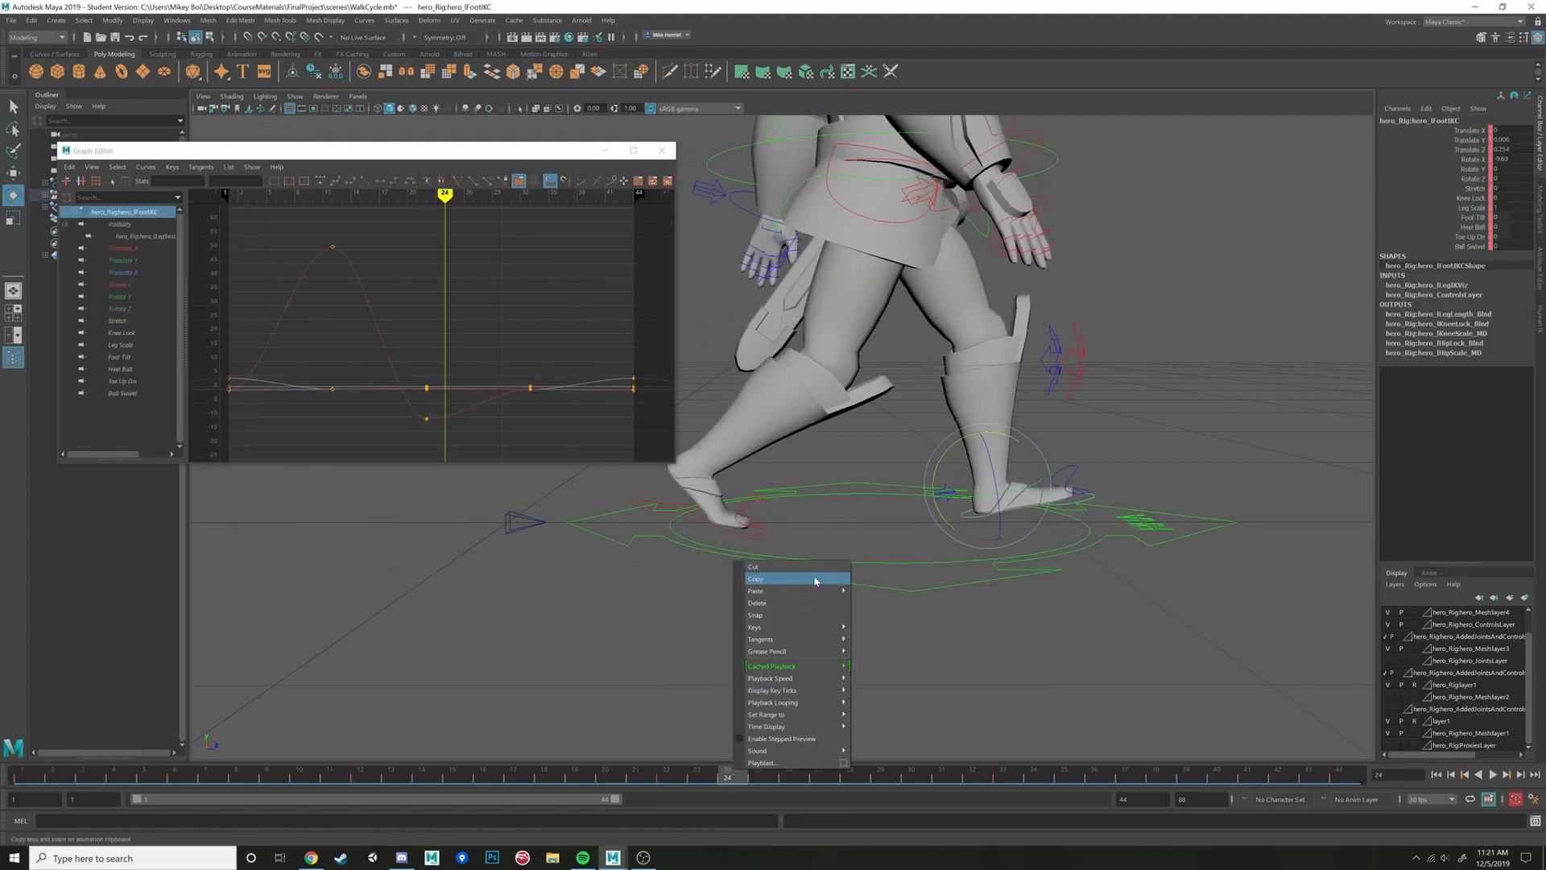
pyautogui.click(873, 600)
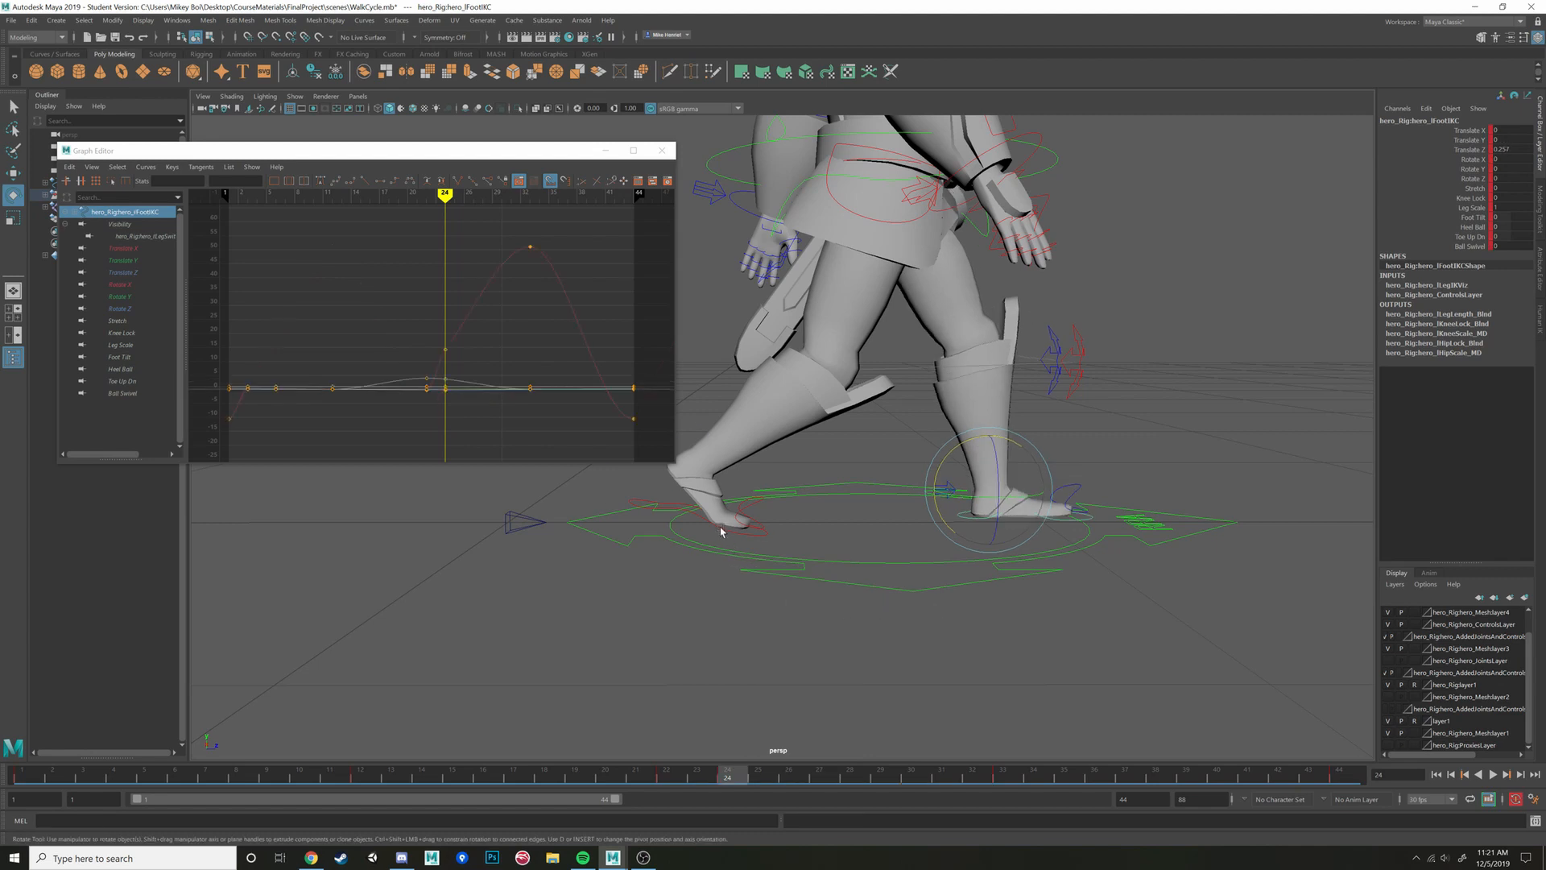
# Copy the right foot IK control's key at frame 6 and paste it onto the left foot at frame 27
pyautogui.moveTo(33, 778); pyautogui.dragTo(181, 780)
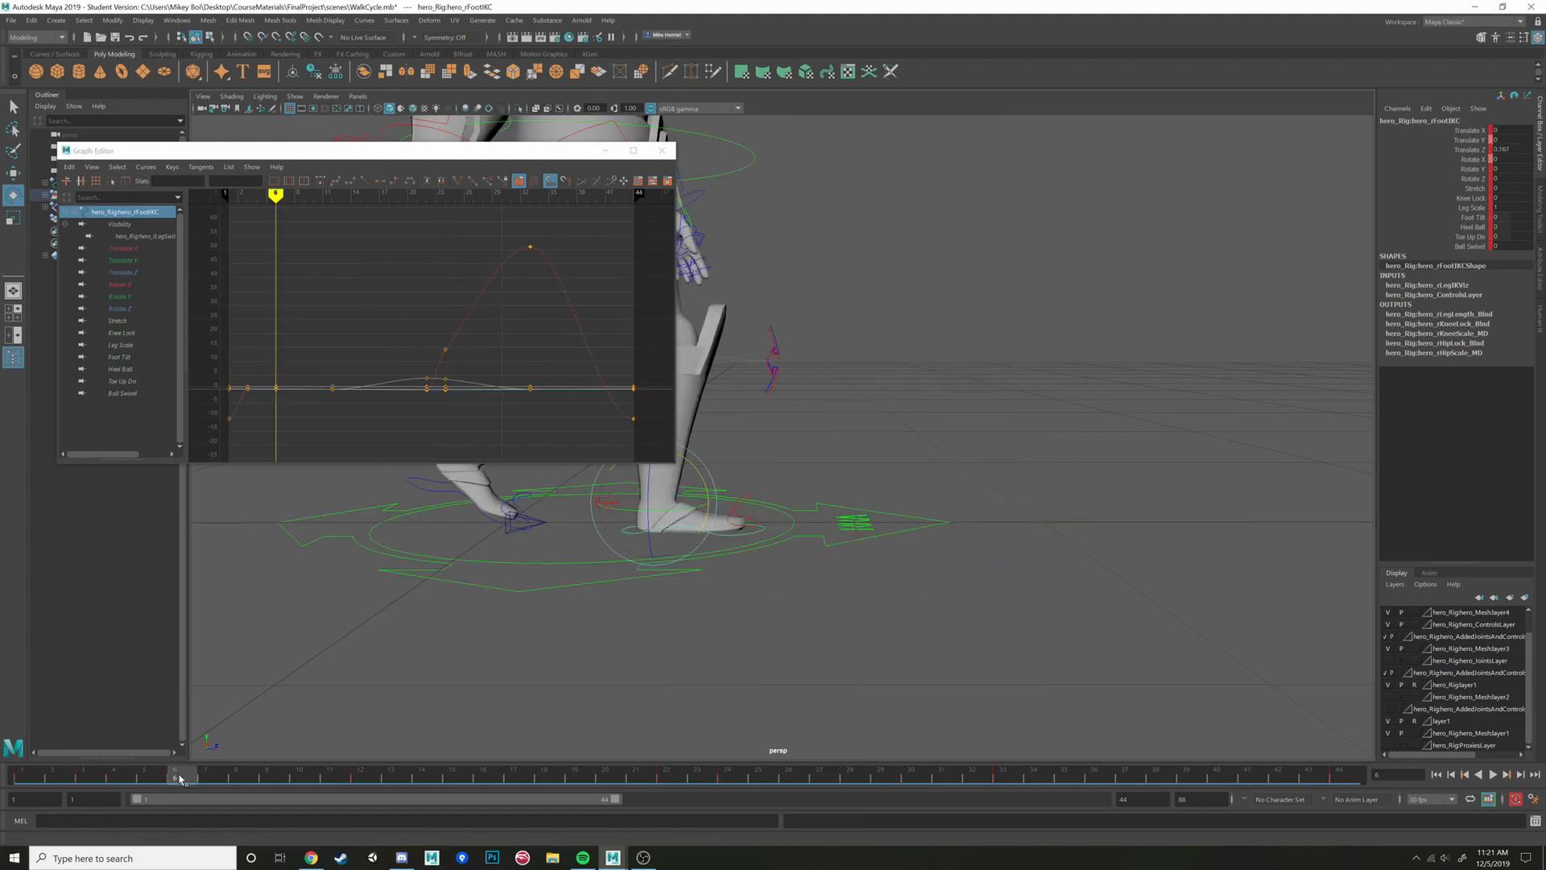
pyautogui.hotkey('alt', 'v')
pyautogui.rightClick(184, 777)
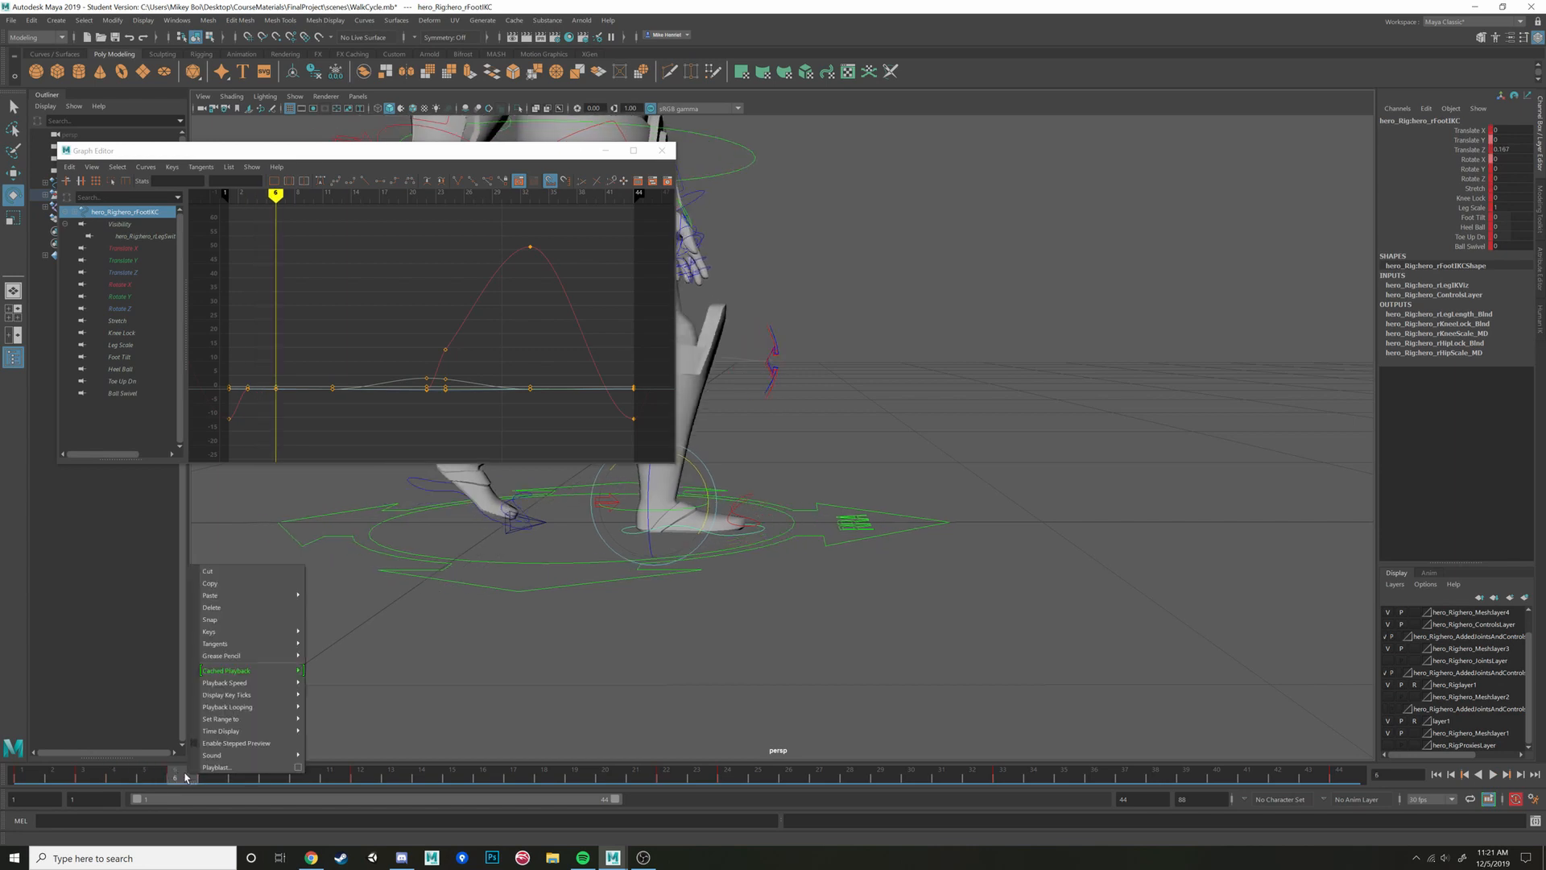
pyautogui.click(244, 584)
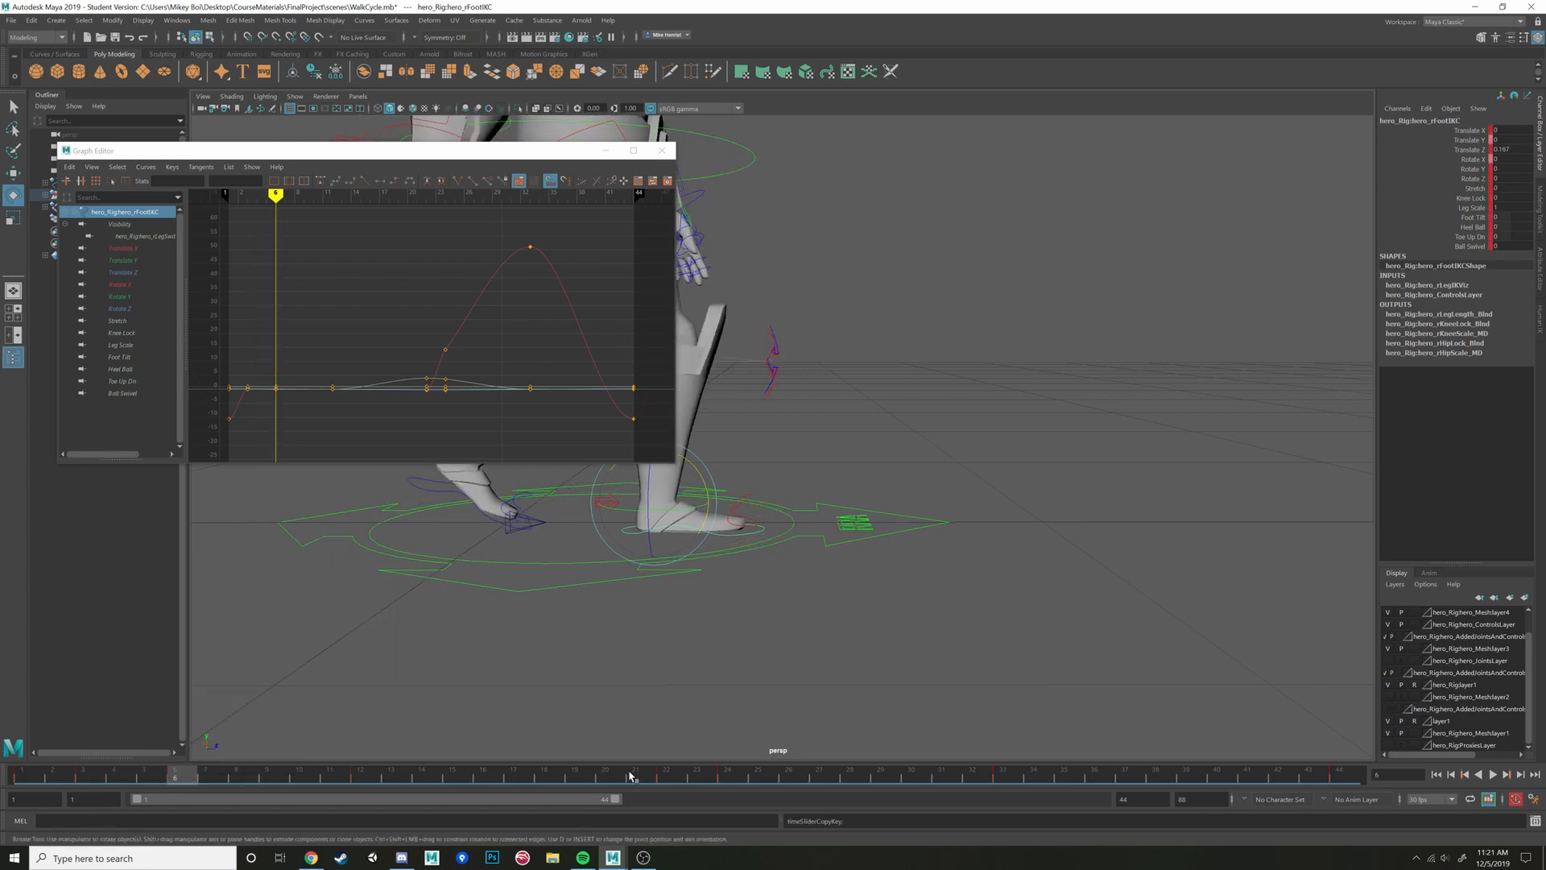
pyautogui.click(481, 507)
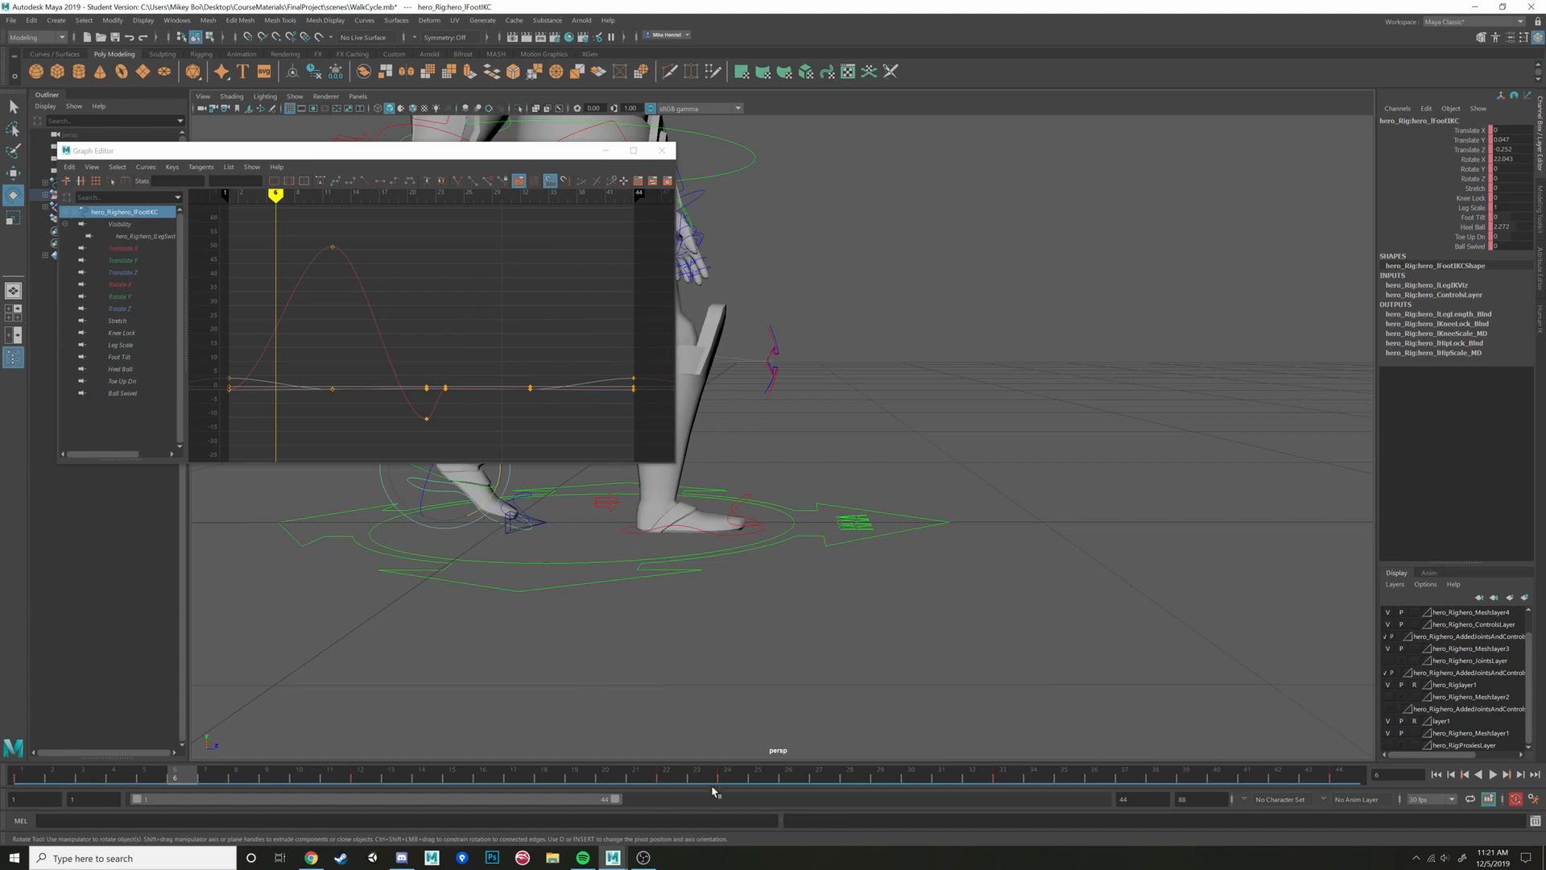
pyautogui.moveTo(724, 773); pyautogui.dragTo(819, 773)
pyautogui.rightClick(822, 775)
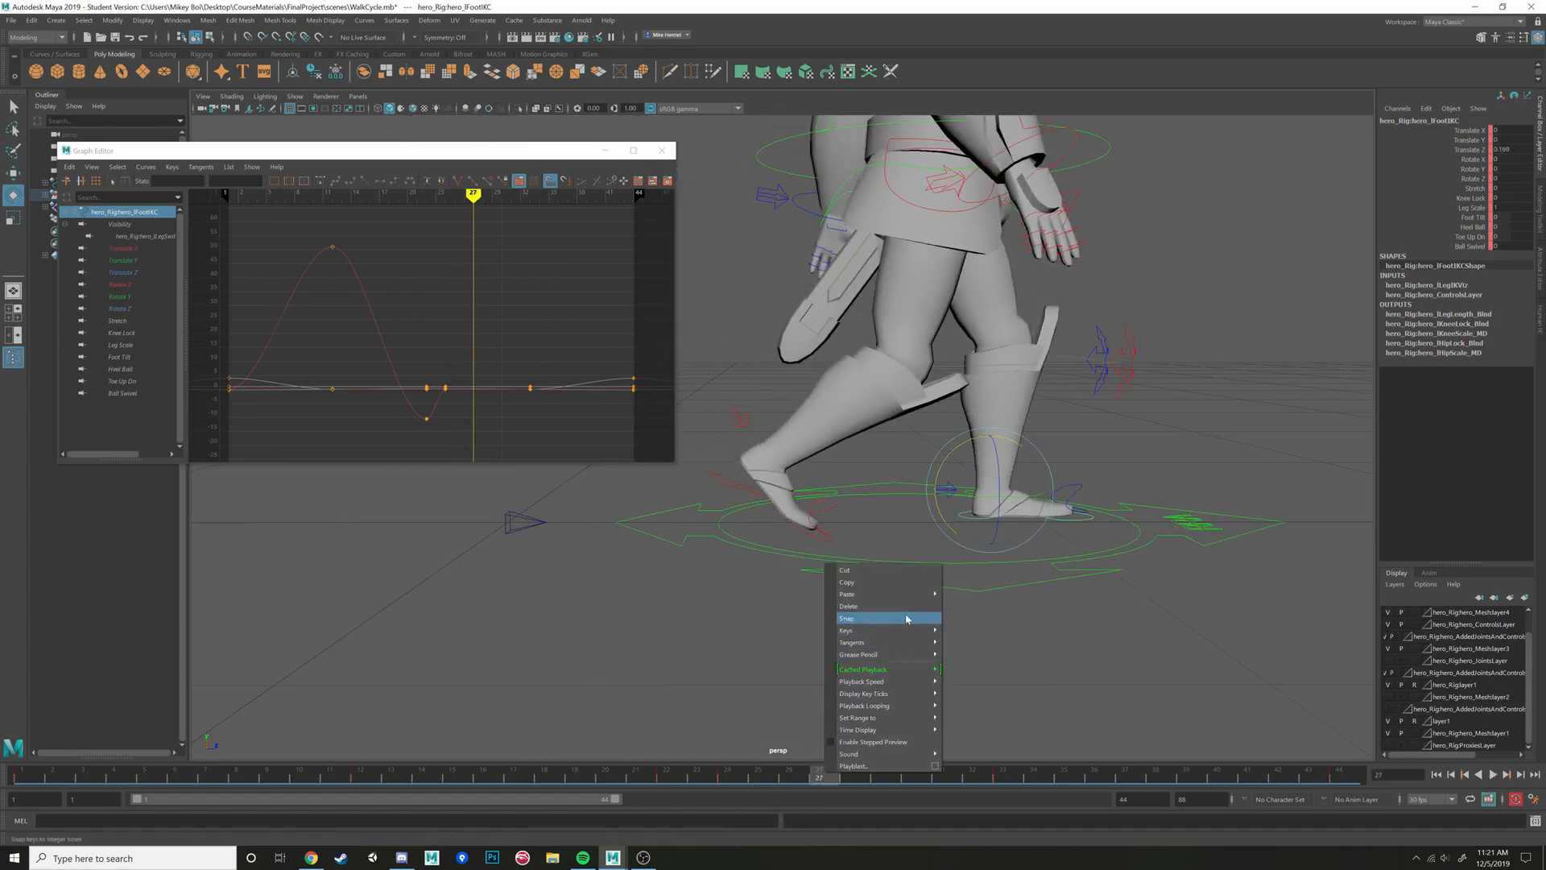
pyautogui.click(962, 603)
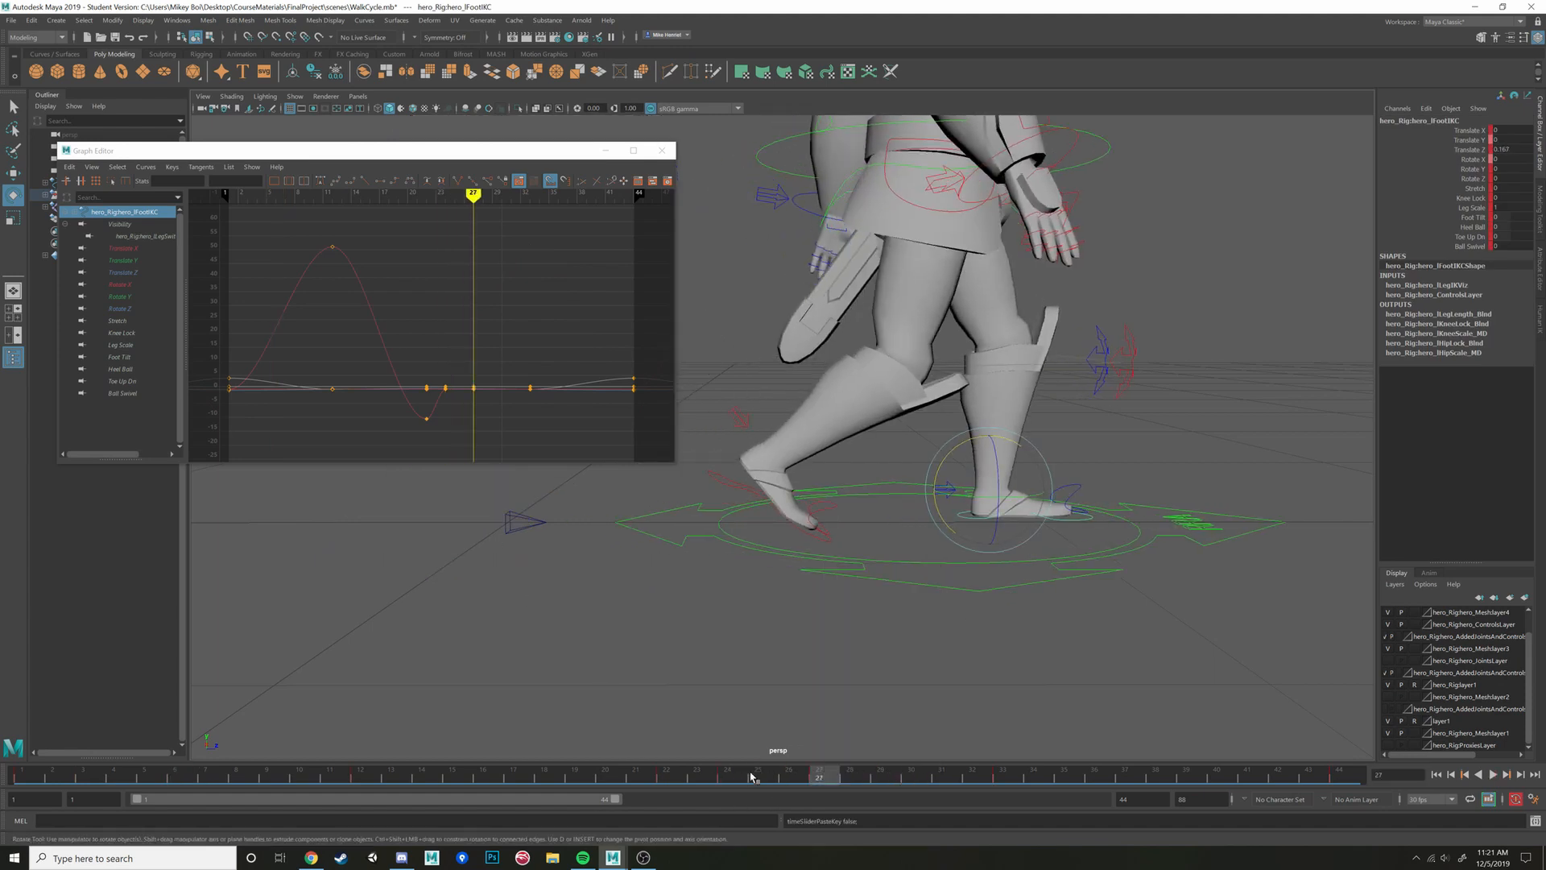
# Copy the right foot IK control's key at frame 12 and paste it onto the left foot IK control at frame 33
pyautogui.click(799, 535)
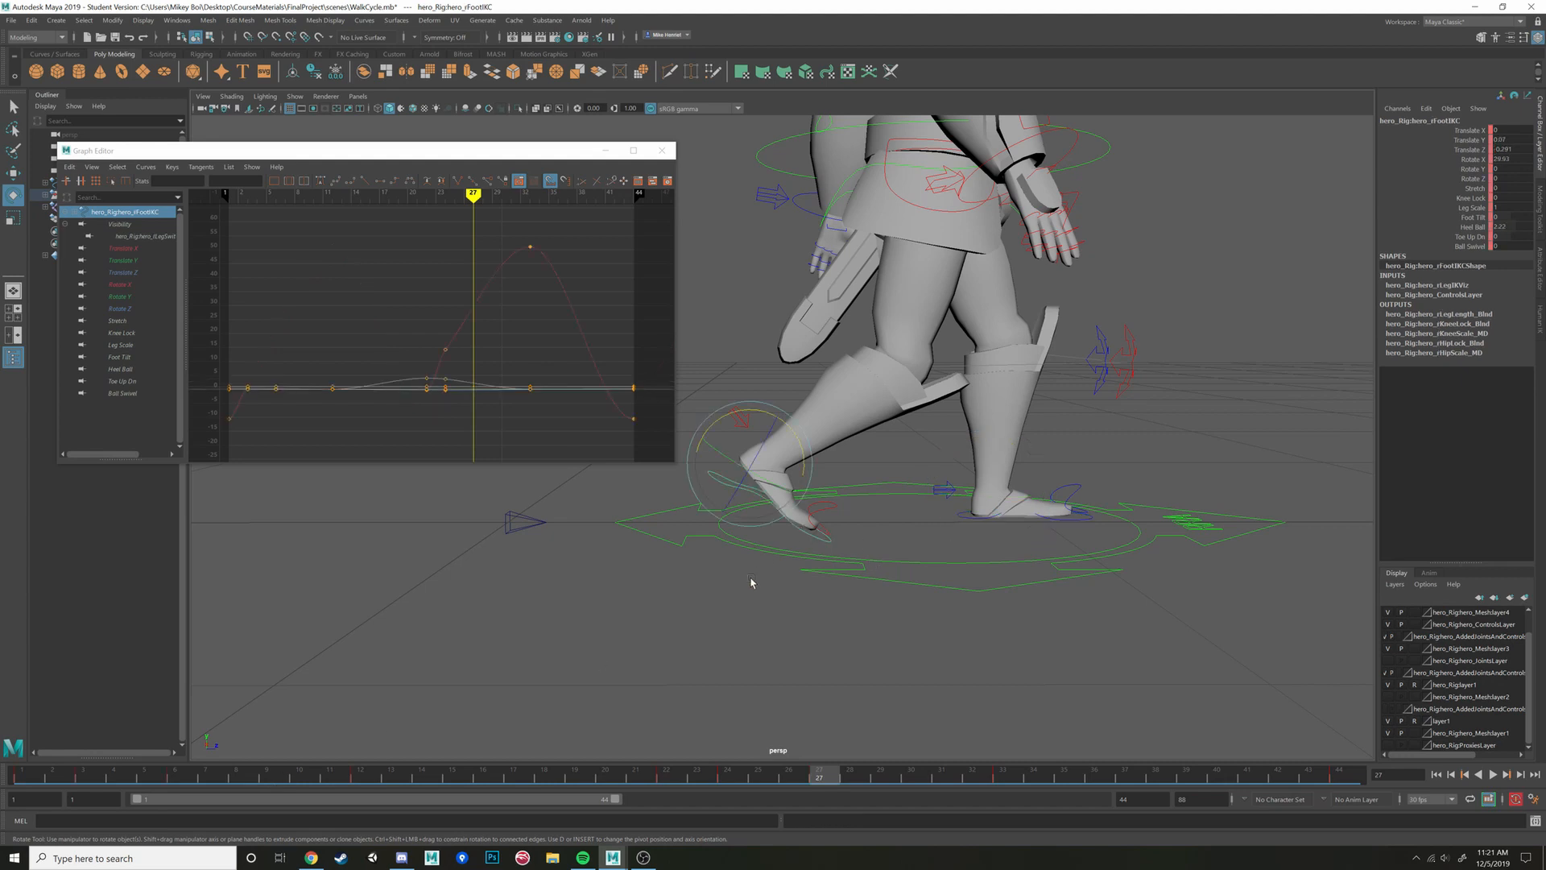
pyautogui.moveTo(360, 775); pyautogui.dragTo(377, 776)
pyautogui.rightClick(377, 777)
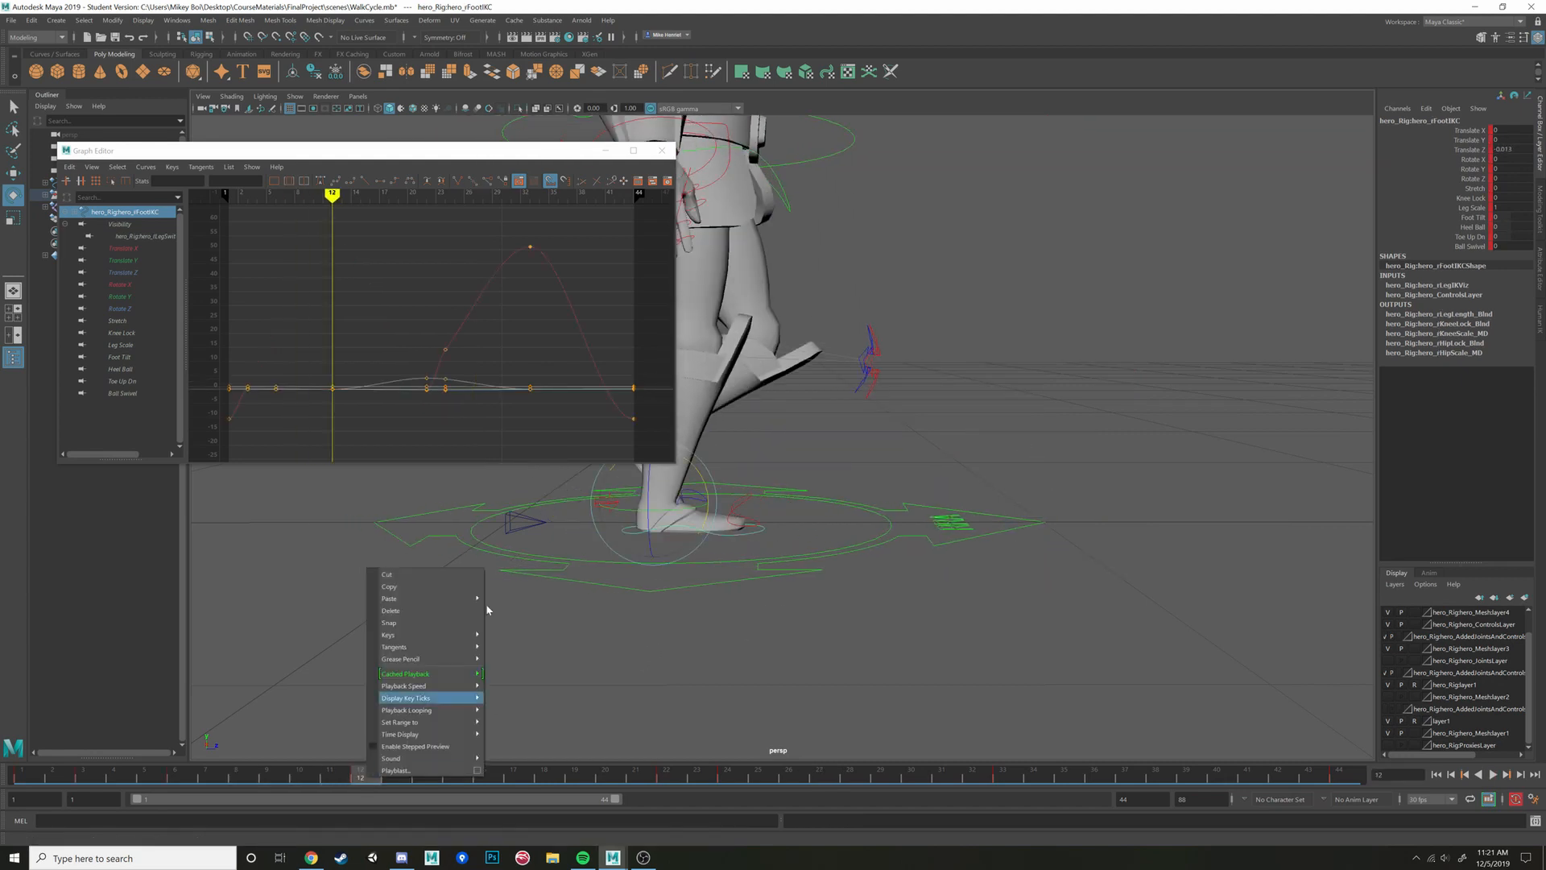
pyautogui.click(427, 587)
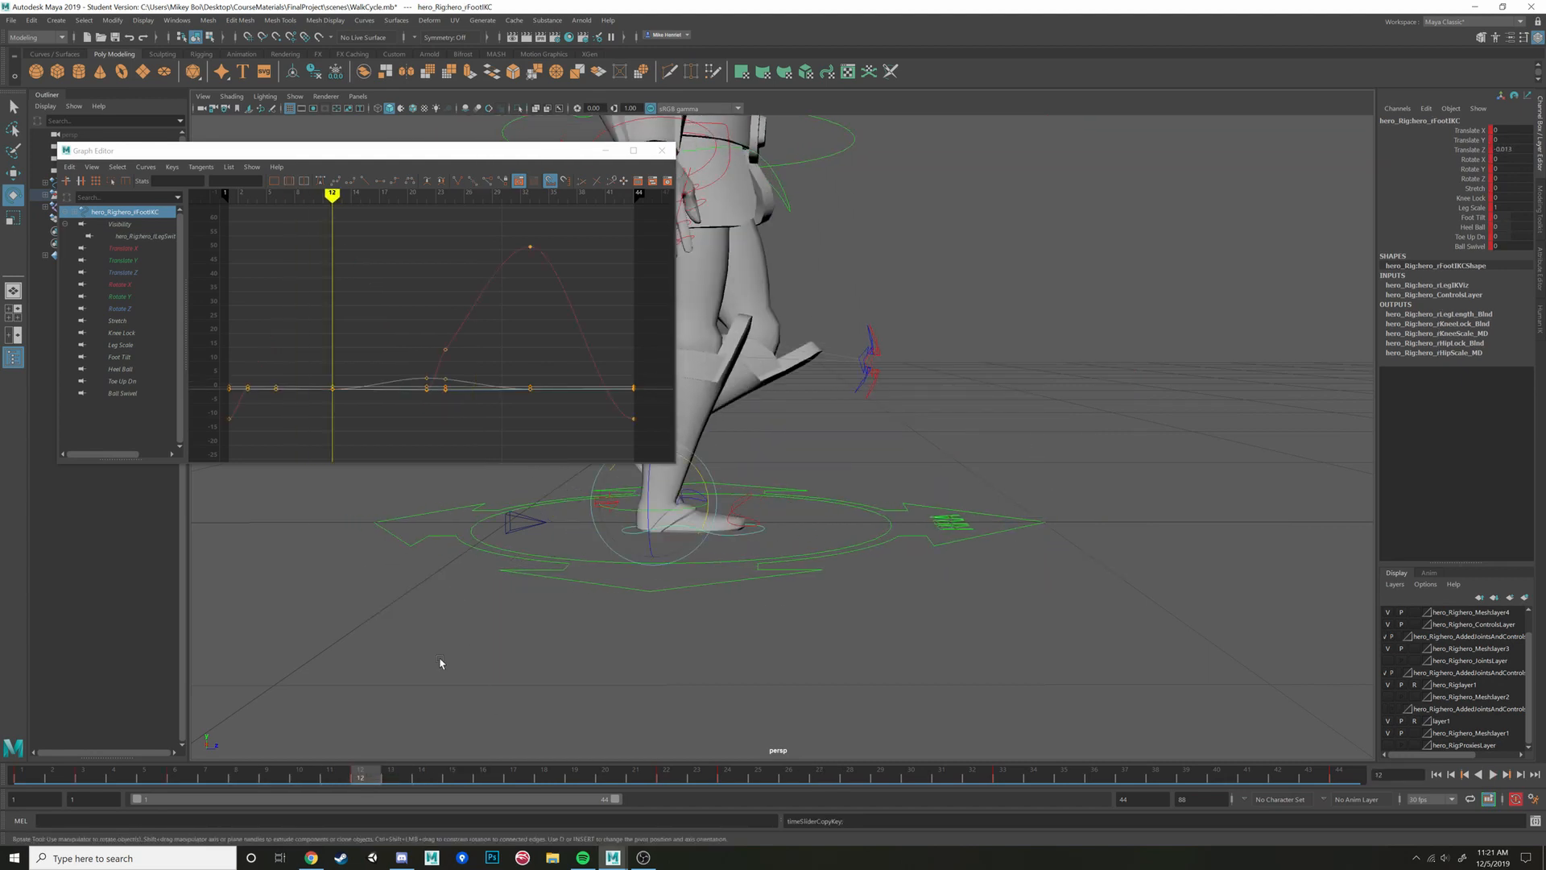
pyautogui.moveTo(207, 785); pyautogui.dragTo(368, 781)
pyautogui.keyDown('alt'); pyautogui.moveTo(719, 501); pyautogui.dragTo(793, 497); pyautogui.keyUp('alt')
pyautogui.click(785, 497)
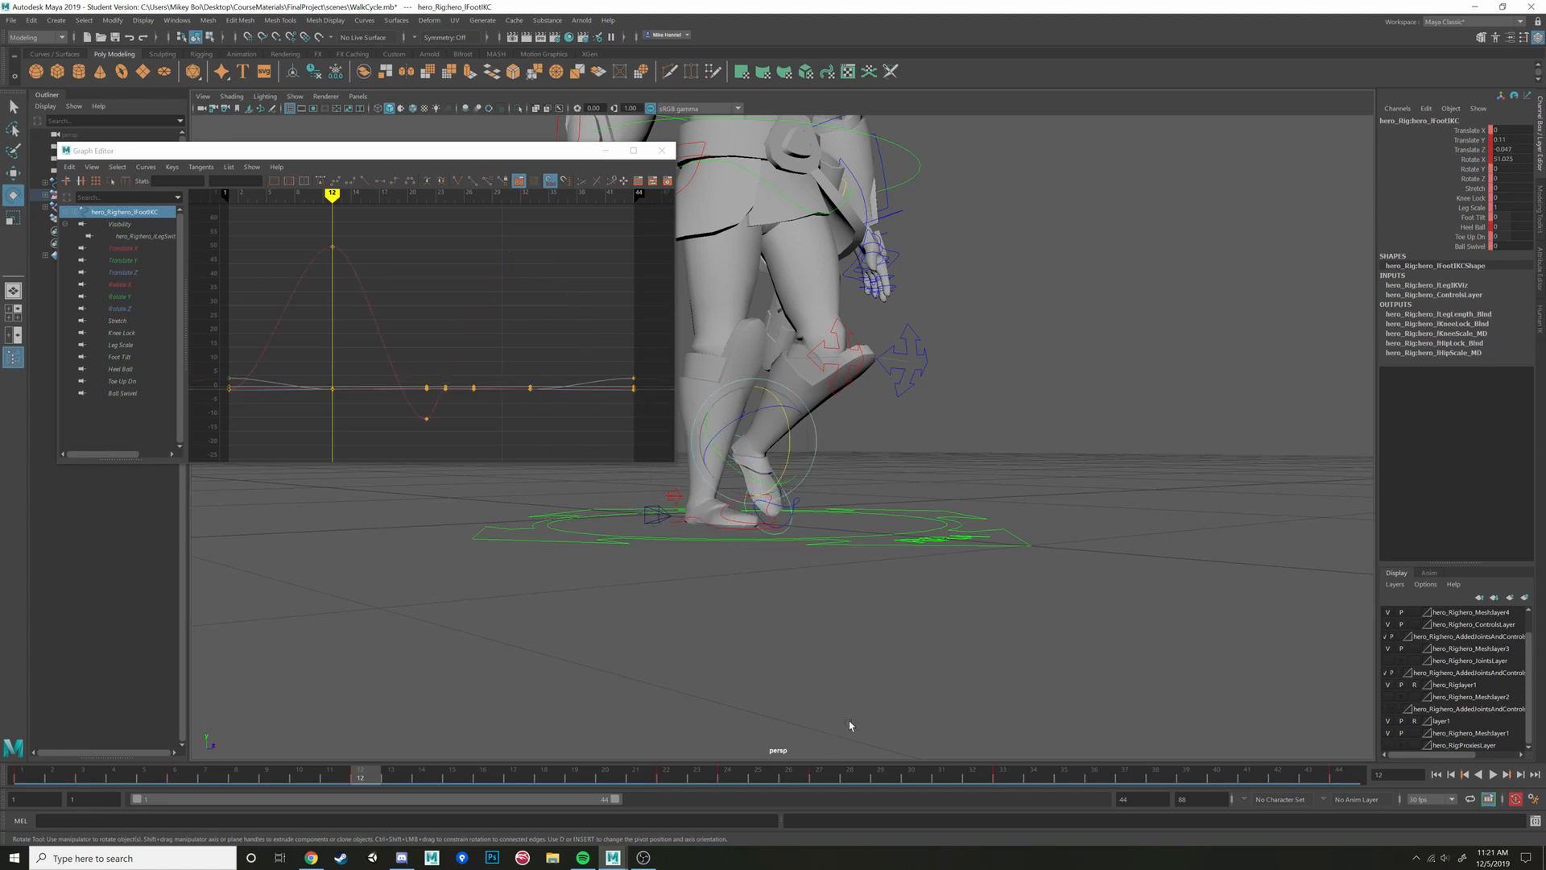
pyautogui.click(834, 777)
pyautogui.moveTo(856, 776); pyautogui.dragTo(1003, 777)
pyautogui.rightClick(1002, 778)
pyautogui.click(1167, 605)
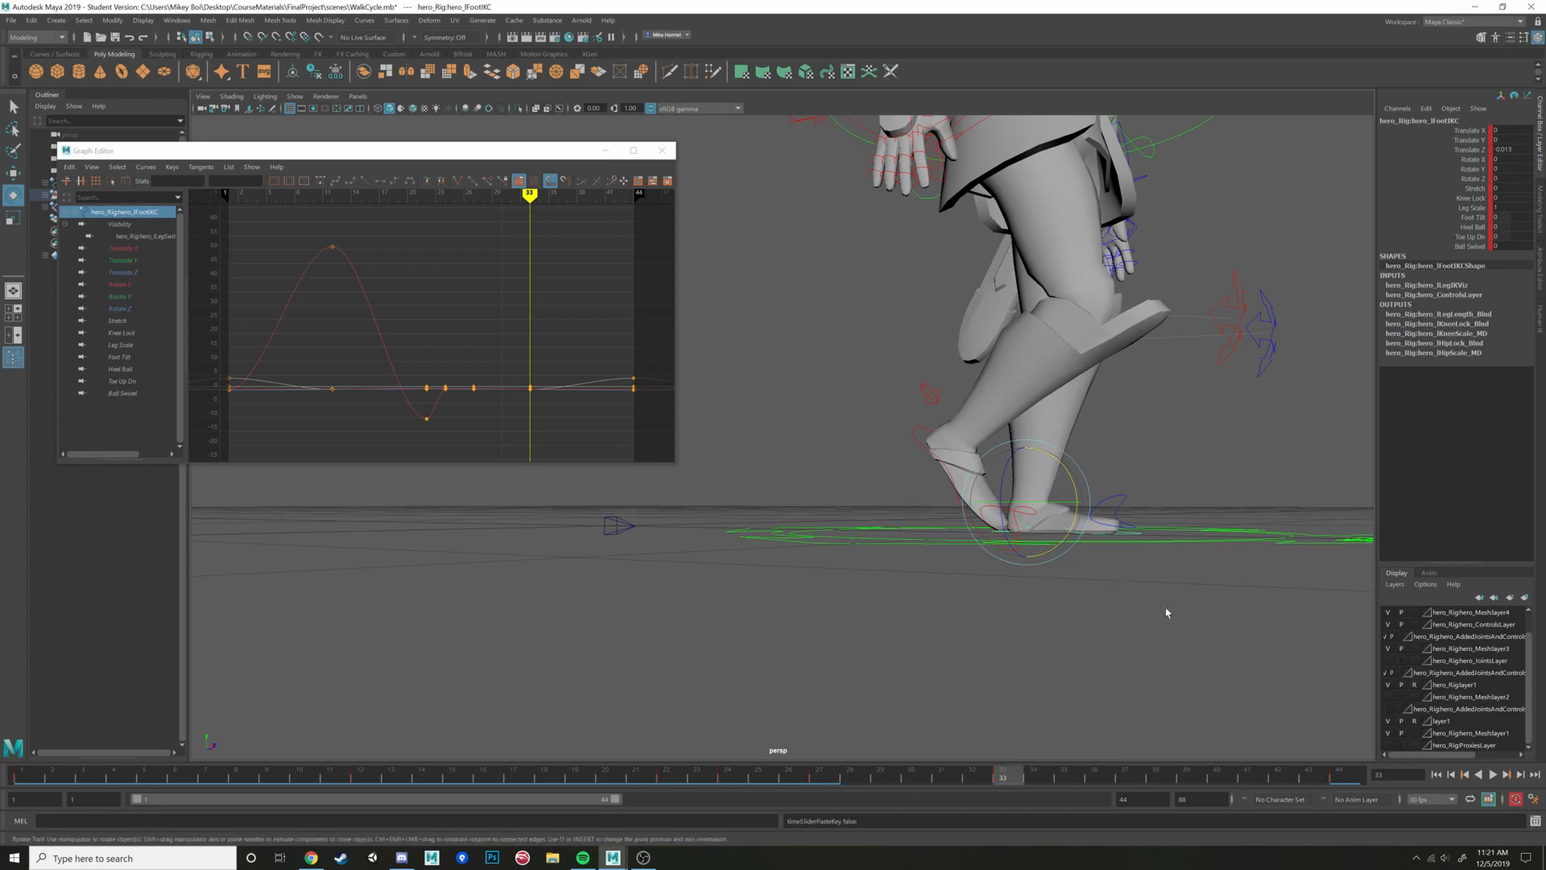
# Copy the right foot IK control's key at frame 22 and paste it onto the left foot at frame 44
pyautogui.keyDown('alt'); pyautogui.moveTo(1024, 650); pyautogui.dragTo(1046, 653); pyautogui.keyUp('alt')
pyautogui.moveTo(256, 785); pyautogui.dragTo(685, 783)
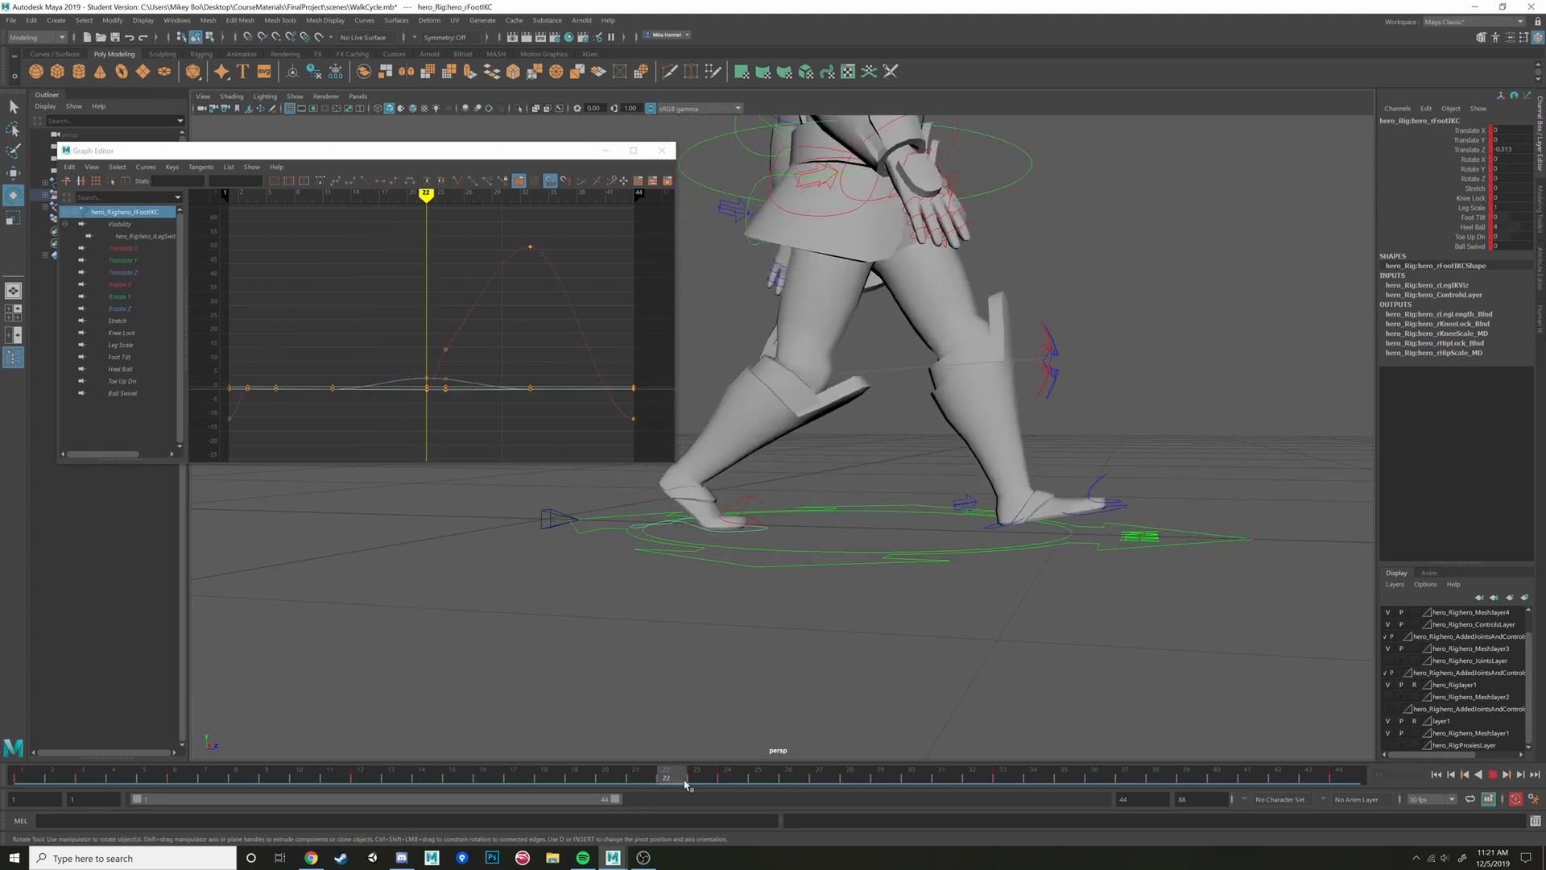
pyautogui.rightClick(677, 779)
pyautogui.click(720, 596)
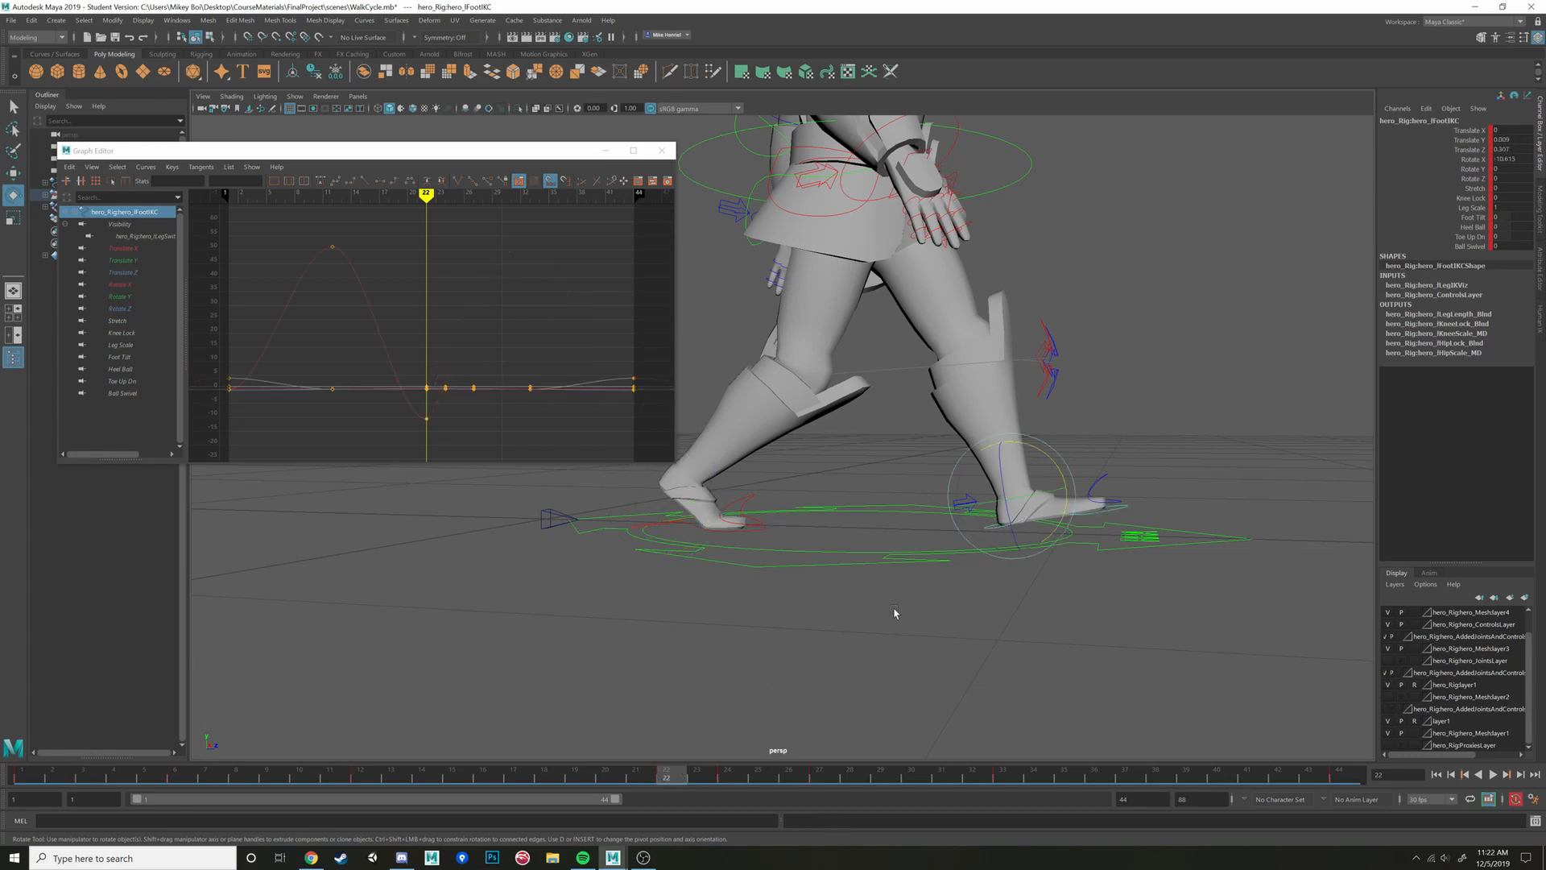
pyautogui.hotkey('alt', 'v')
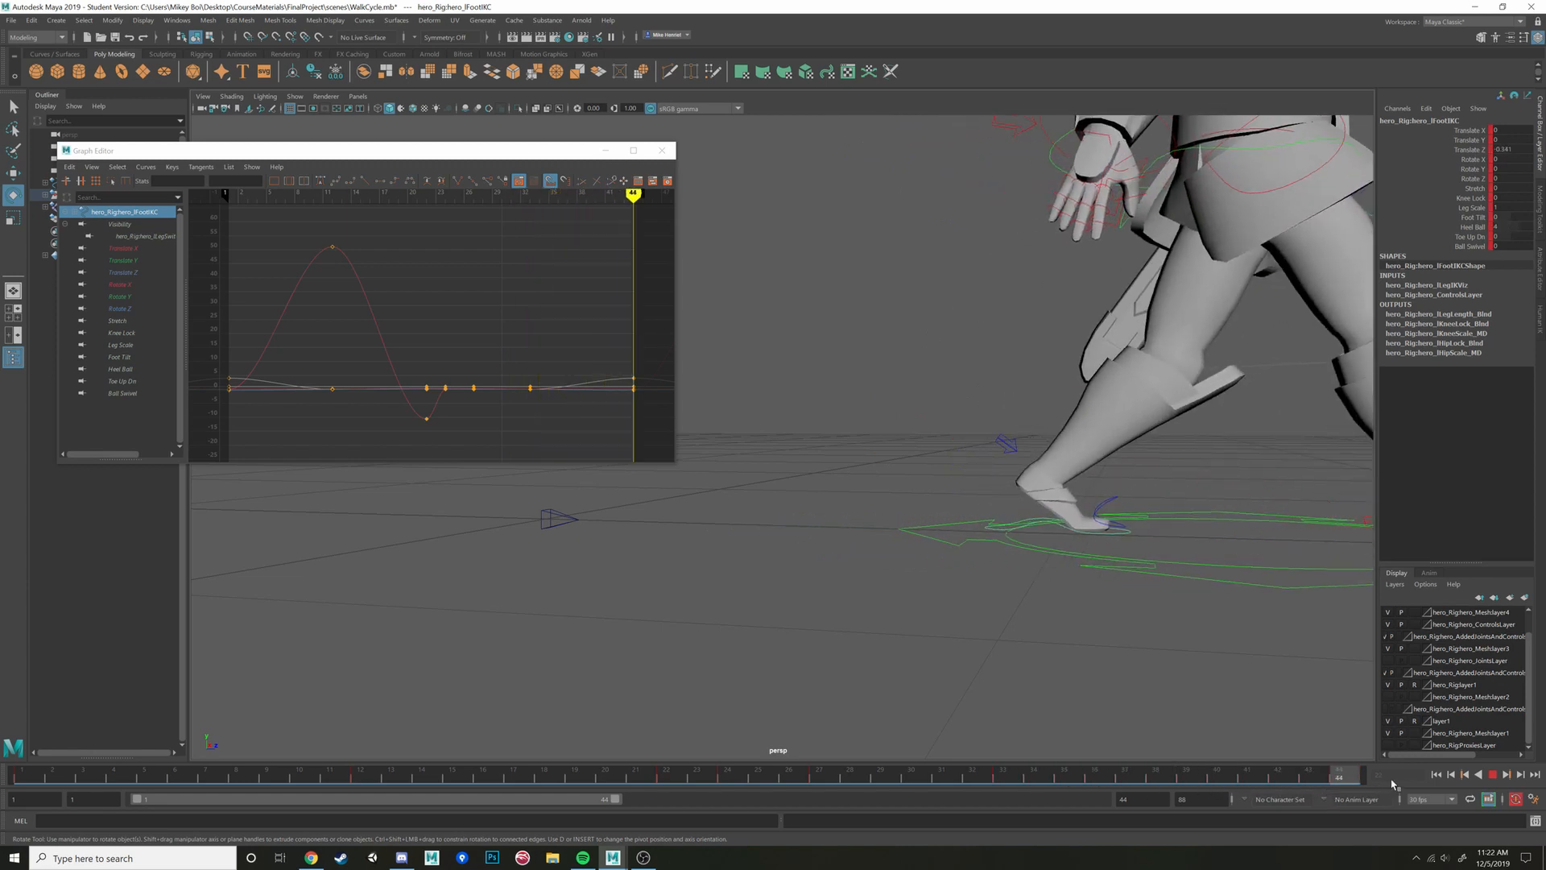
pyautogui.rightClick(1342, 777)
pyautogui.moveTo(1390, 608)
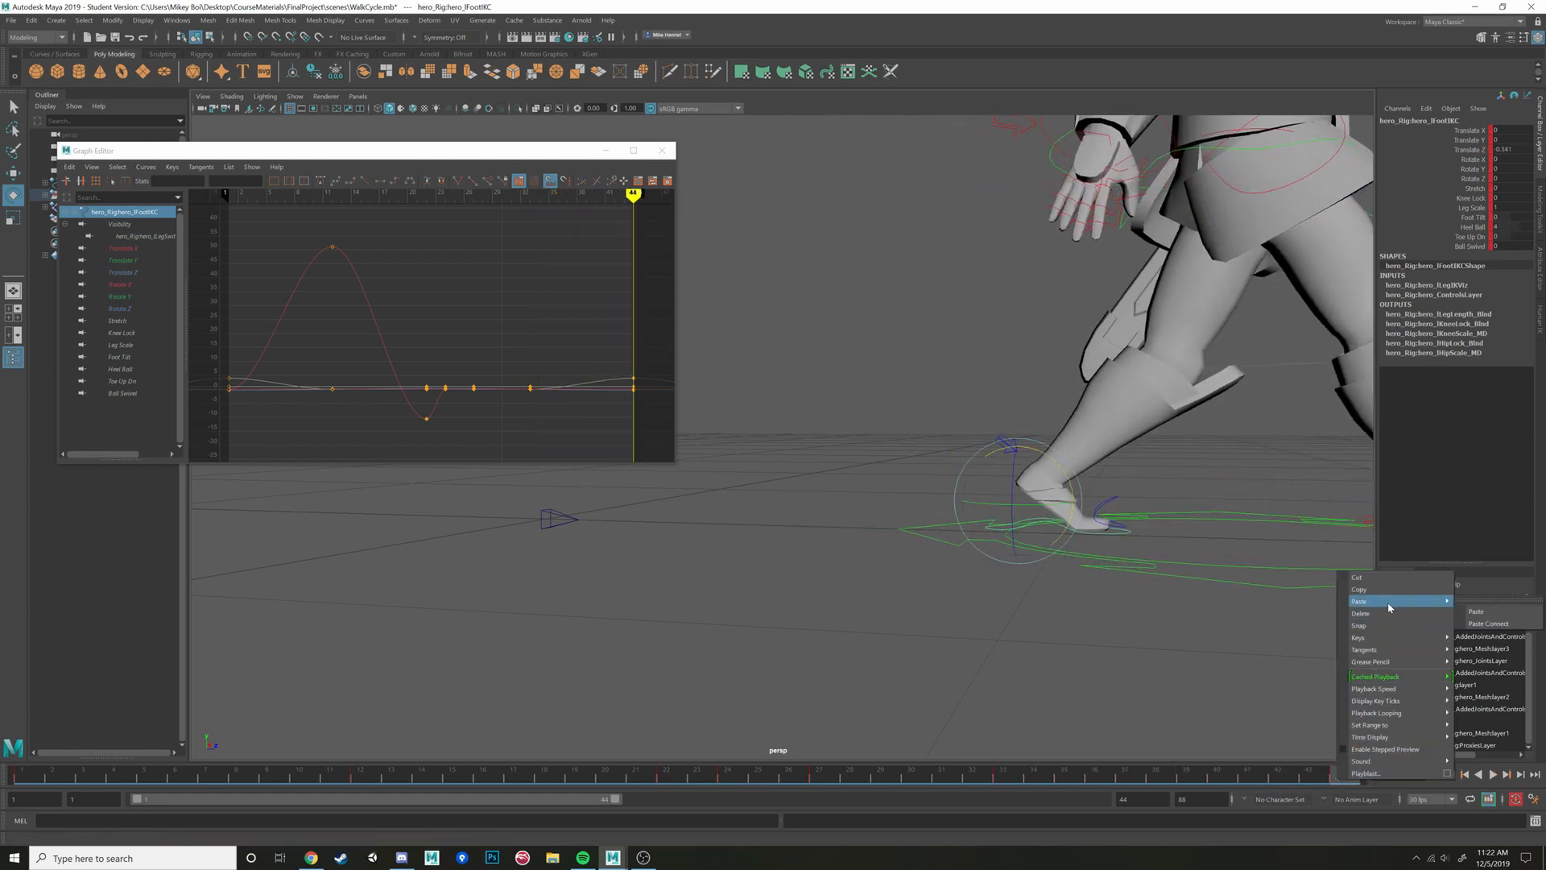
pyautogui.click(1484, 610)
# Play back the walk and check how both feet move across the cycle
pyautogui.hotkey('alt', 'v')
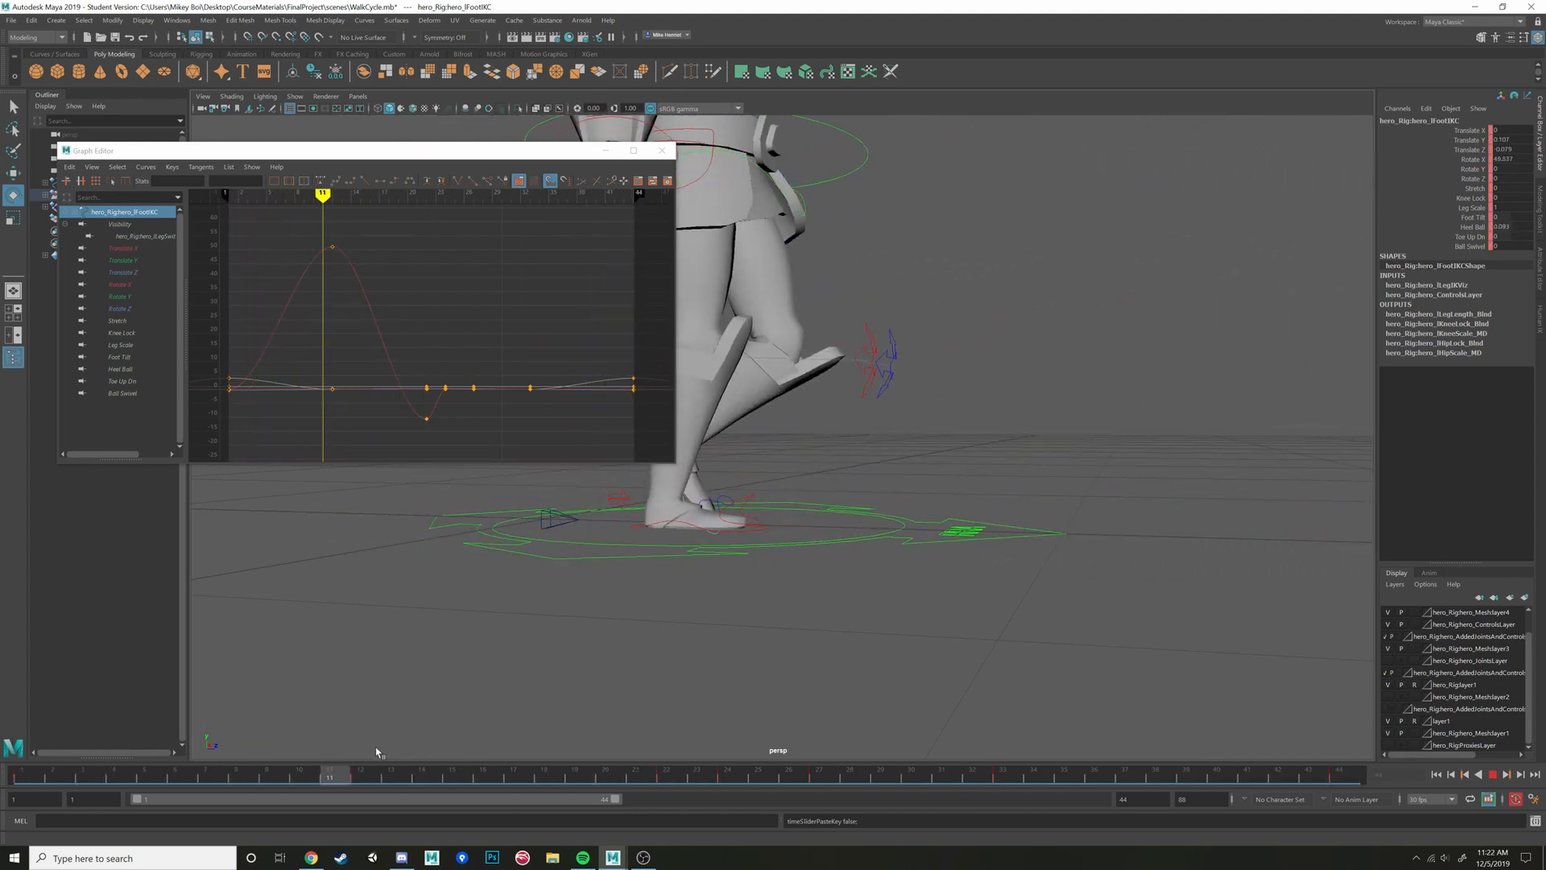
pyautogui.press('Escape')
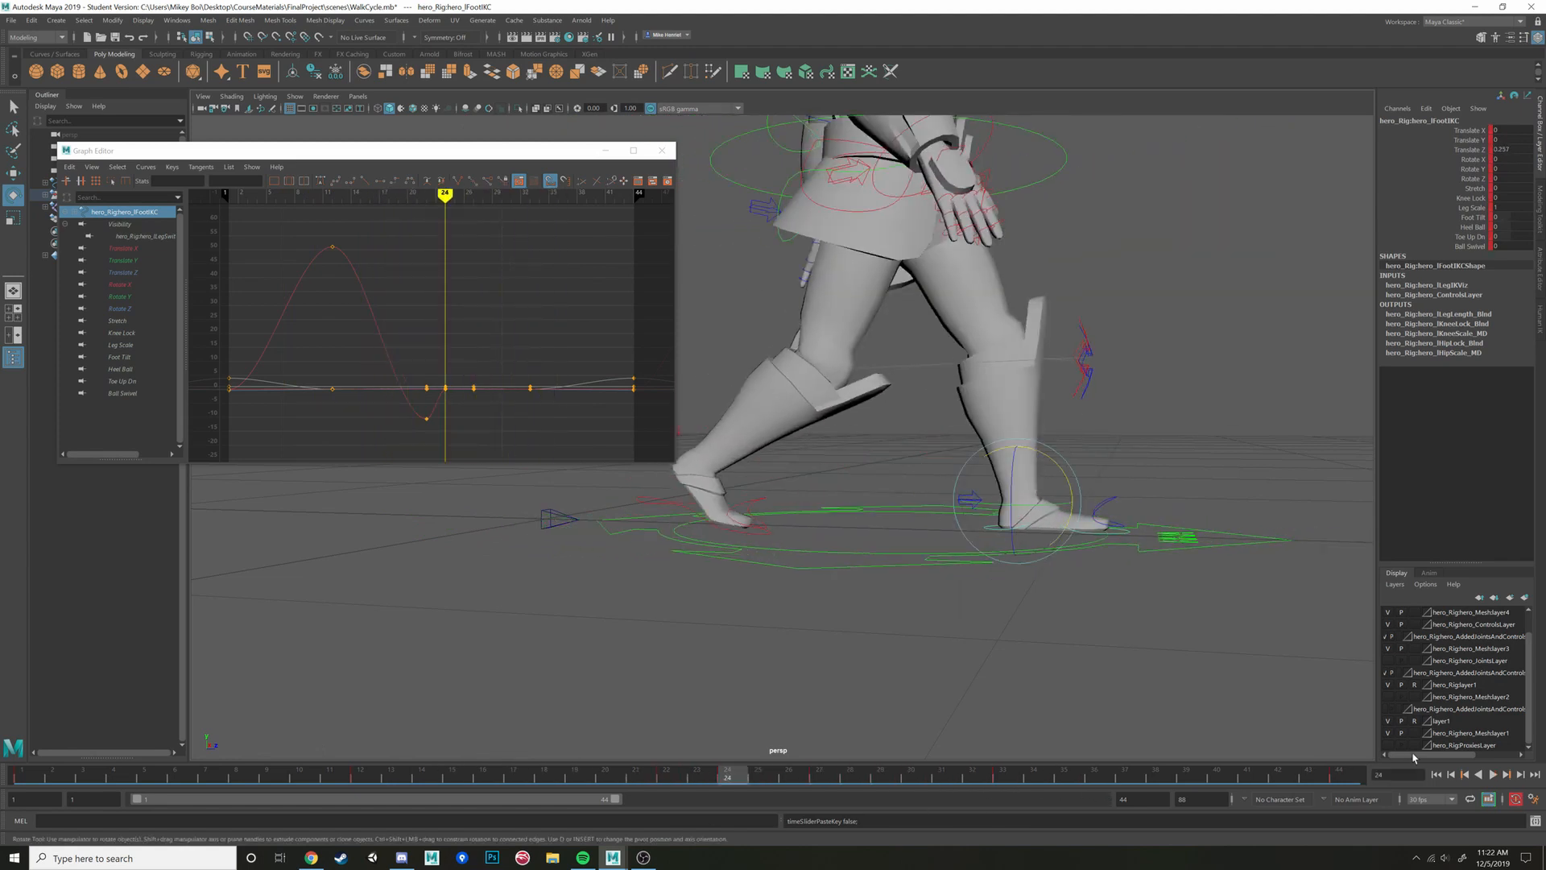
pyautogui.click(1492, 776)
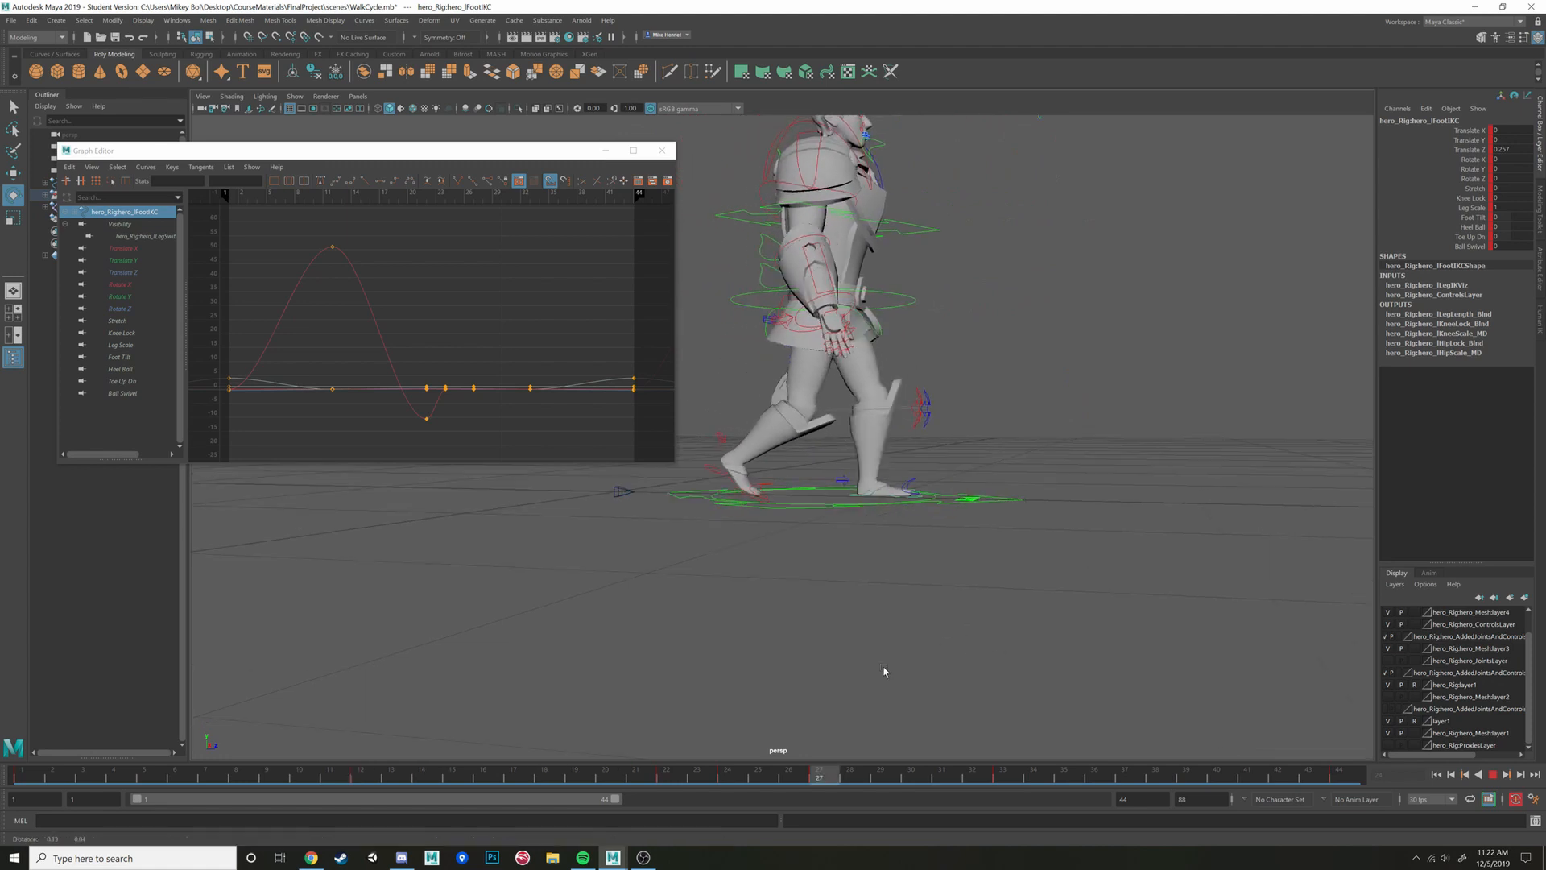
pyautogui.press('Escape')
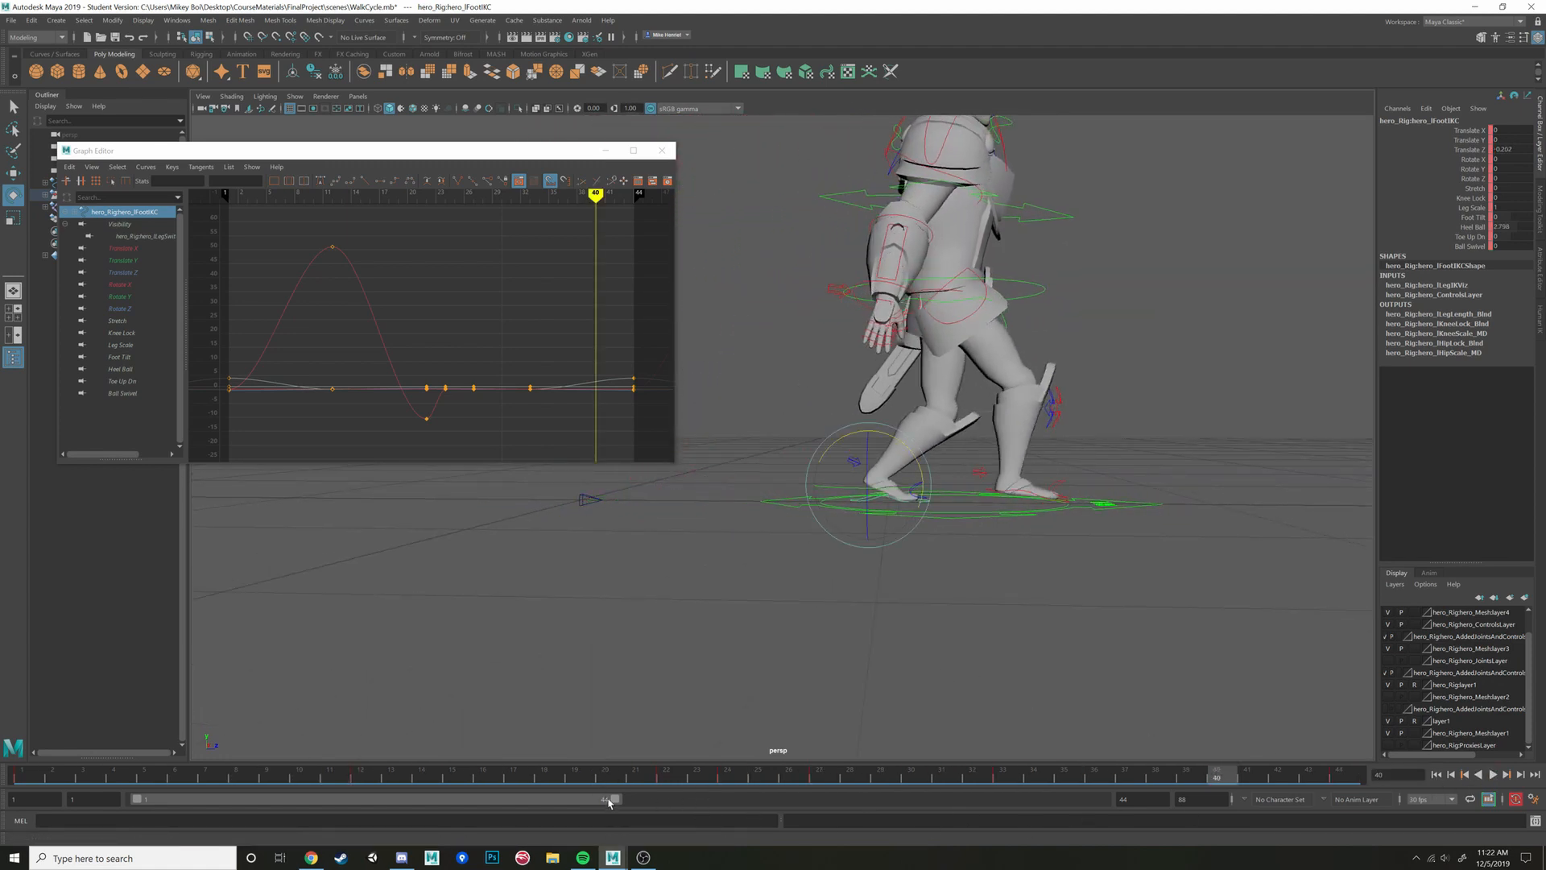
# Extend the playback range to end at frame 88 and play the walk from frame 1
pyautogui.moveTo(614, 799); pyautogui.dragTo(1100, 799)
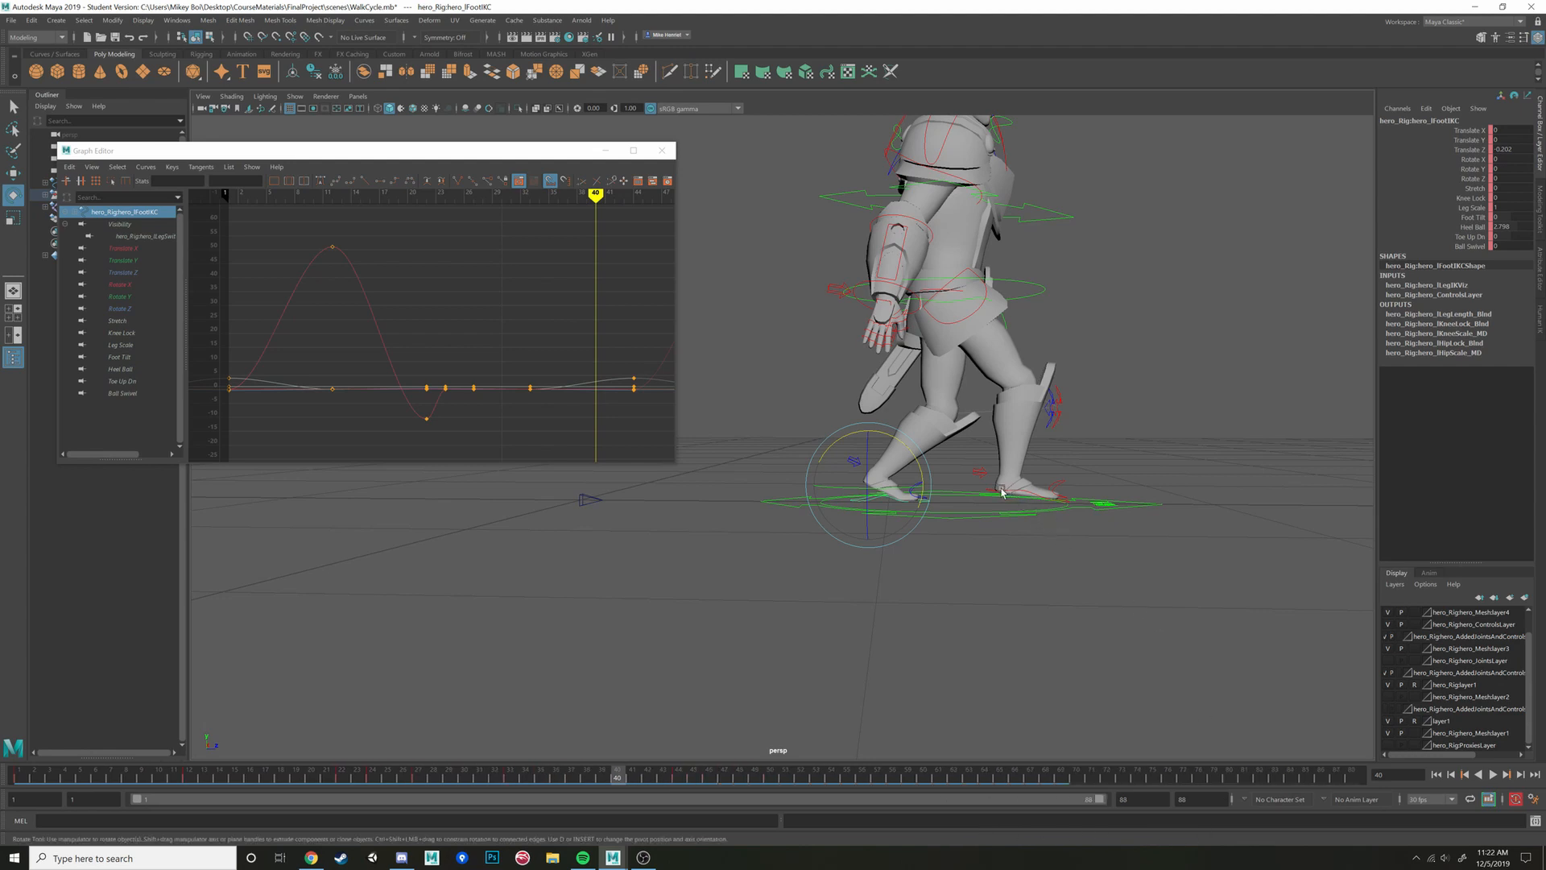
pyautogui.moveTo(610, 771)
pyautogui.mouseDown()
pyautogui.moveTo(375, 759)
pyautogui.moveTo(655, 760)
pyautogui.moveTo(411, 748)
pyautogui.moveTo(161, 761)
pyautogui.moveTo(1235, 766)
pyautogui.moveTo(16, 770)
pyautogui.mouseUp()
pyautogui.click(1493, 775)
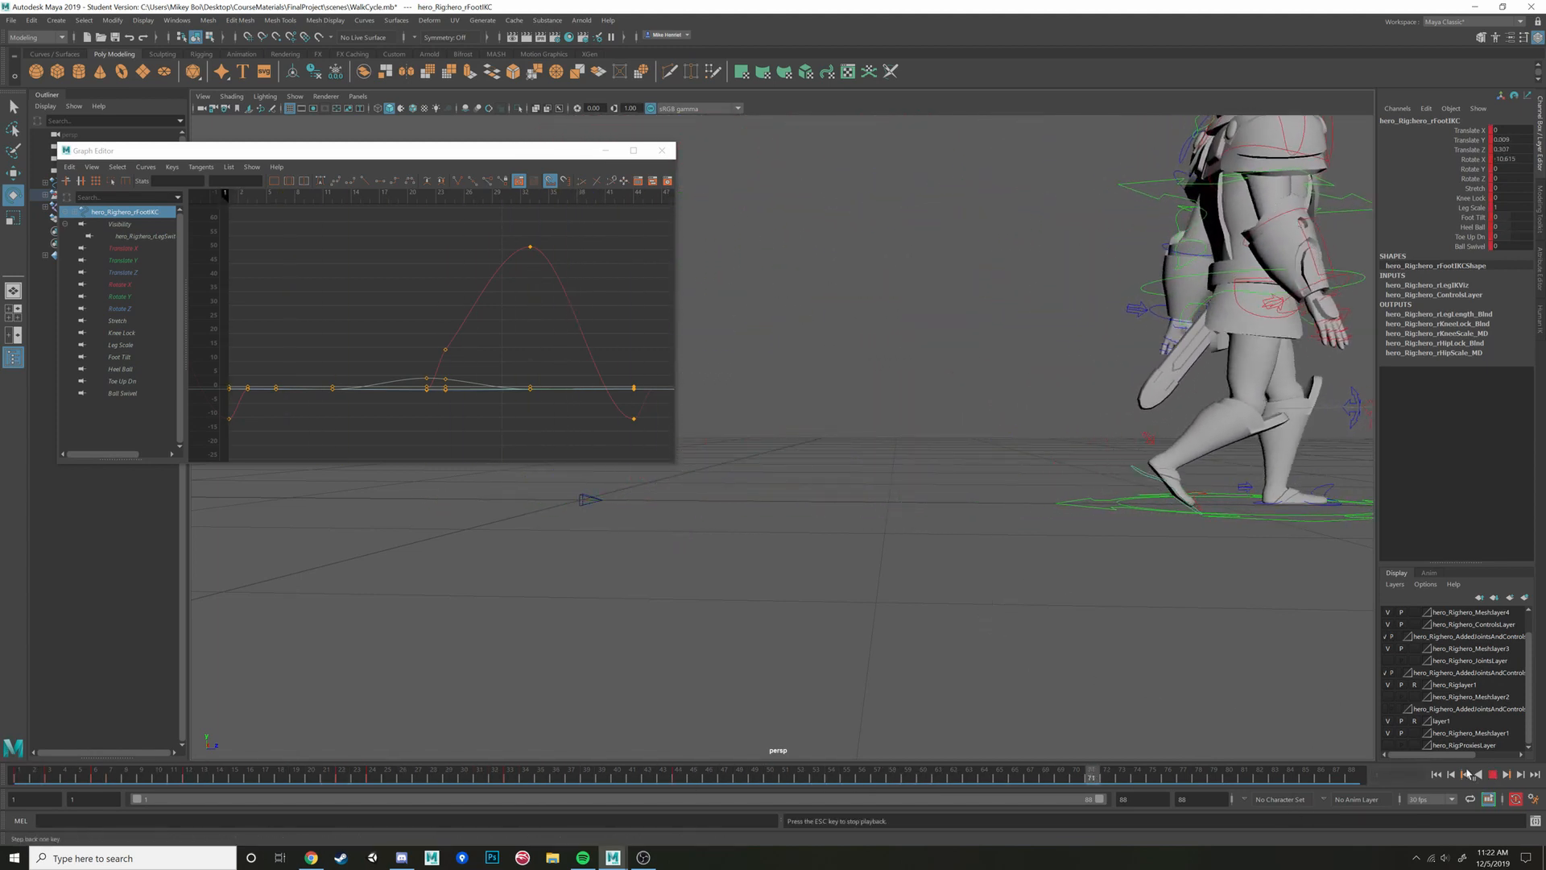
pyautogui.click(1493, 775)
# Examine the left foot up close between frames 33 and 44 for sliding
pyautogui.moveTo(634, 775)
pyautogui.mouseDown()
pyautogui.moveTo(660, 776)
pyautogui.moveTo(35, 776)
pyautogui.moveTo(594, 781)
pyautogui.mouseUp()
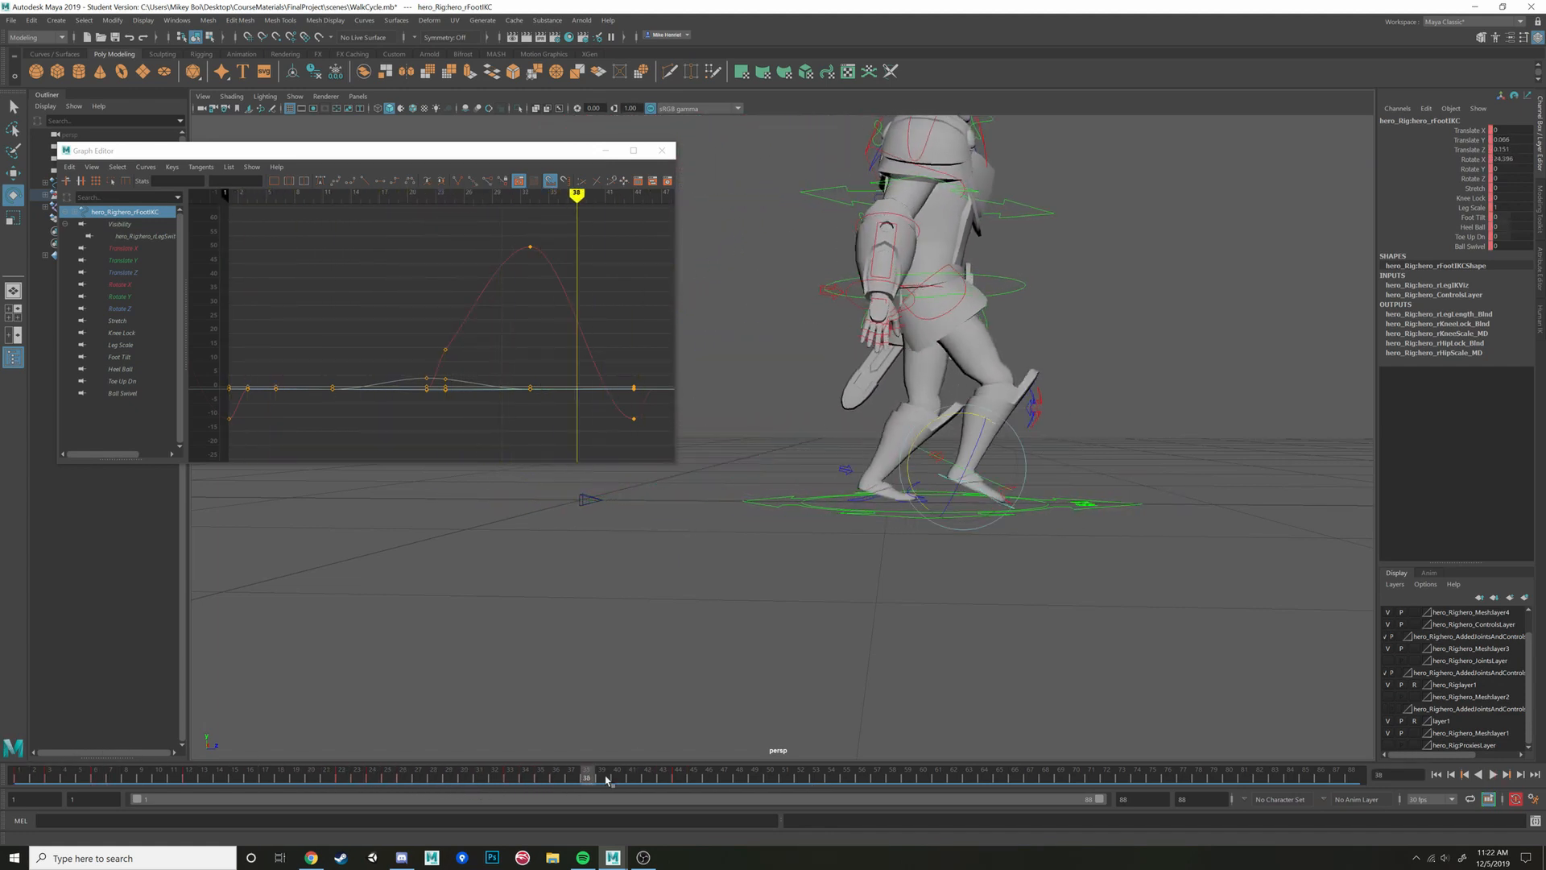
pyautogui.click(881, 509)
pyautogui.scroll(3, 894, 538)
pyautogui.keyDown('alt'); pyautogui.moveTo(894, 538); pyautogui.dragTo(828, 531, button='middle'); pyautogui.keyUp('alt')
pyautogui.keyDown('alt'); pyautogui.moveTo(828, 532); pyautogui.dragTo(839, 587, button='right'); pyautogui.keyUp('alt')
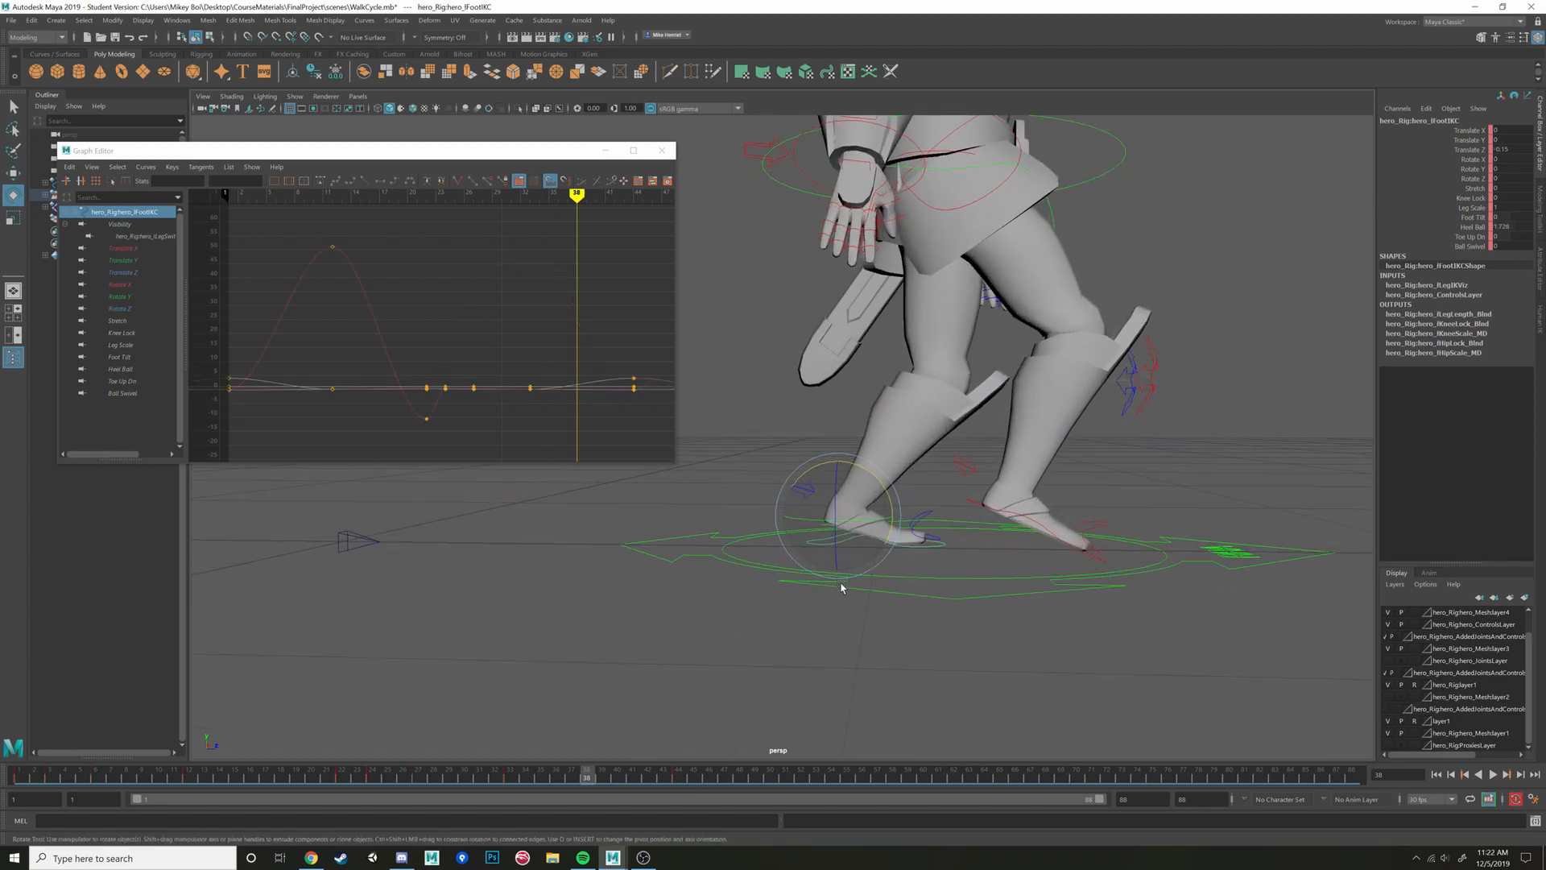
pyautogui.keyDown('alt'); pyautogui.moveTo(839, 587); pyautogui.dragTo(728, 535, button='middle'); pyautogui.keyUp('alt')
pyautogui.keyDown('alt'); pyautogui.moveTo(728, 535); pyautogui.dragTo(816, 590, button='right'); pyautogui.keyUp('alt')
pyautogui.keyDown('alt'); pyautogui.moveTo(816, 591); pyautogui.dragTo(825, 577); pyautogui.keyUp('alt')
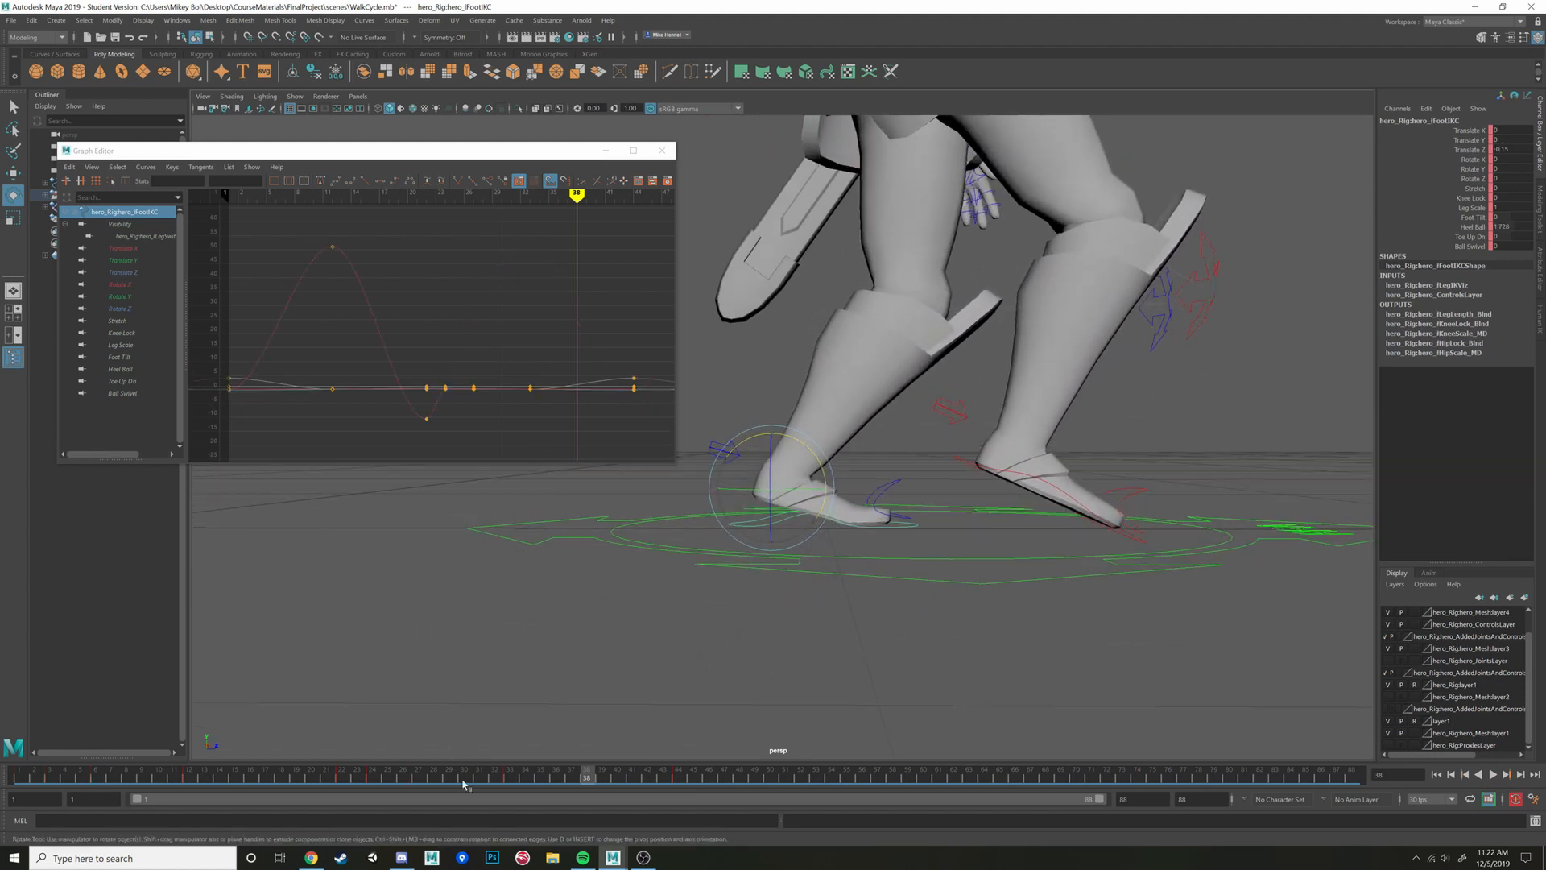
pyautogui.moveTo(503, 781)
pyautogui.mouseDown()
pyautogui.moveTo(451, 780)
pyautogui.moveTo(692, 784)
pyautogui.moveTo(680, 780)
pyautogui.mouseUp()
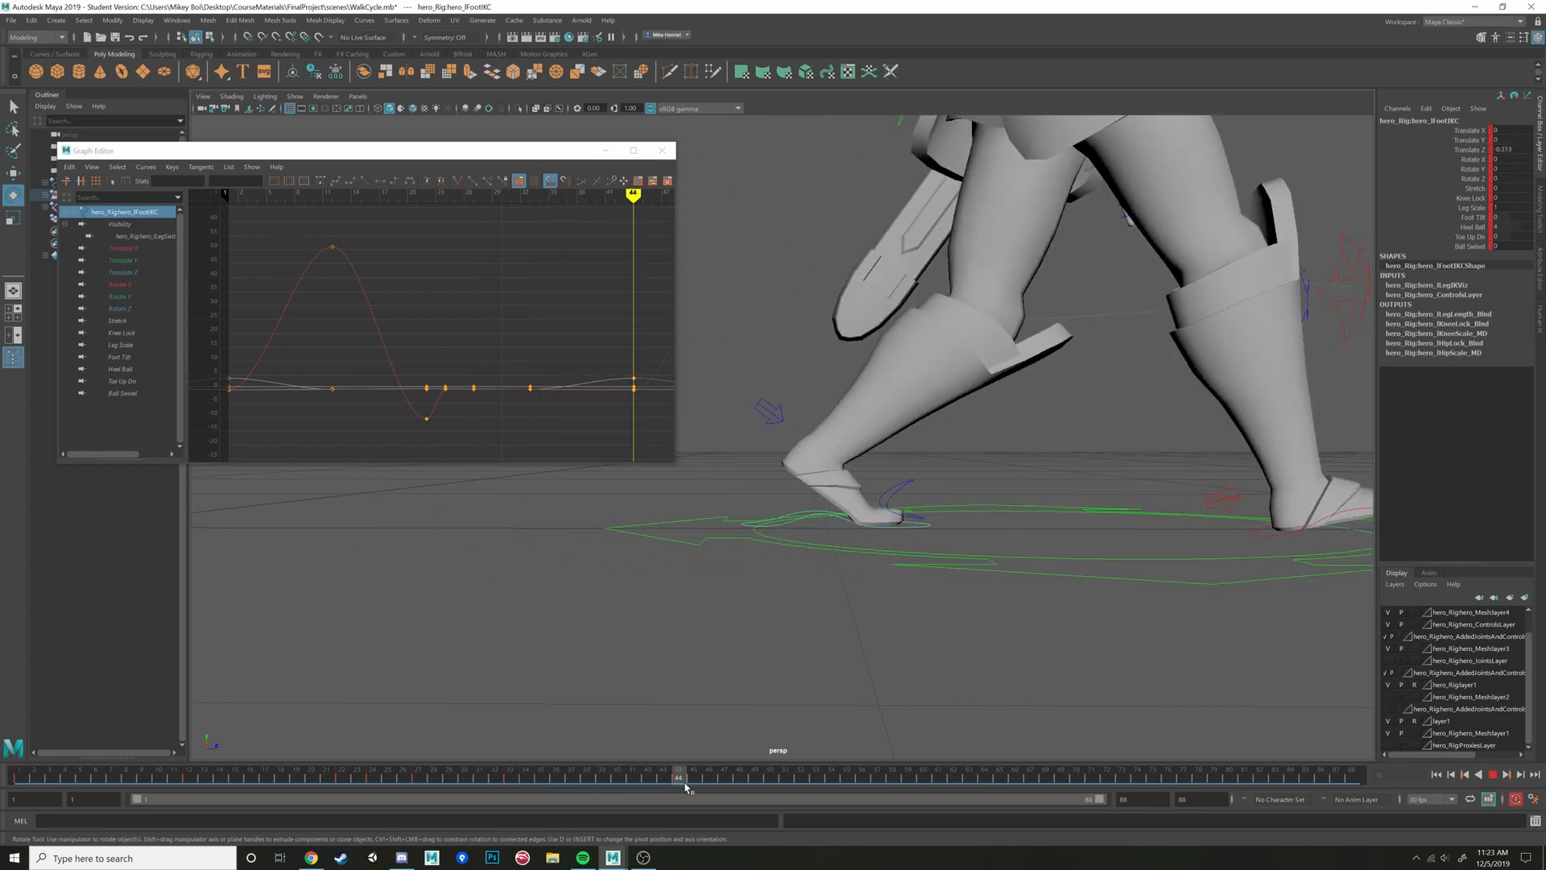
# Copy the right foot IK control's frame 22 key again and paste it over the left foot's key at frame 44
pyautogui.click(1145, 512)
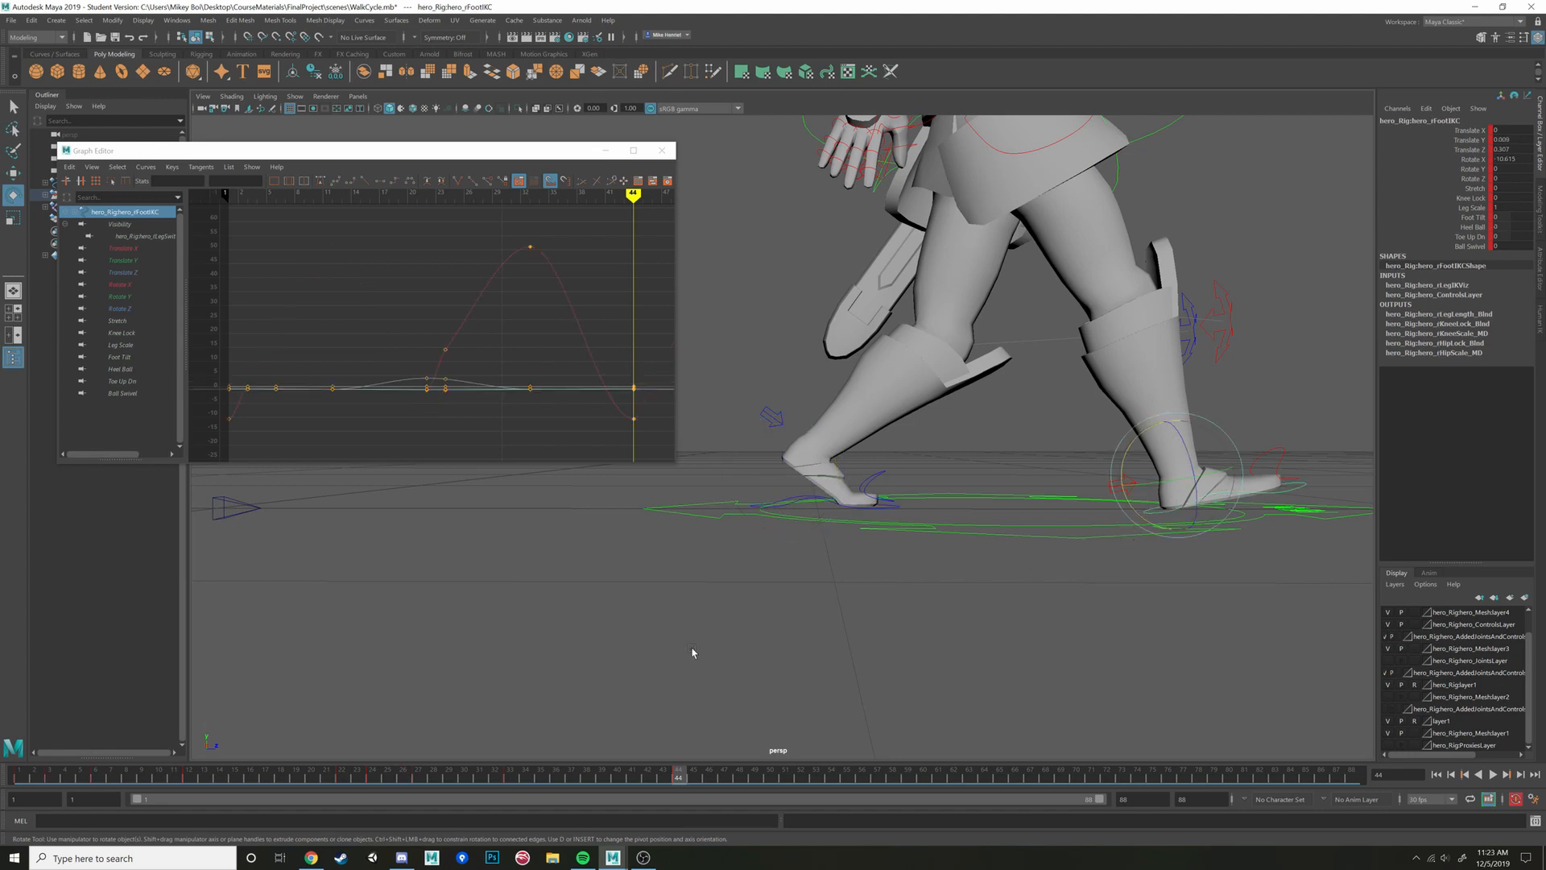
pyautogui.click(345, 775)
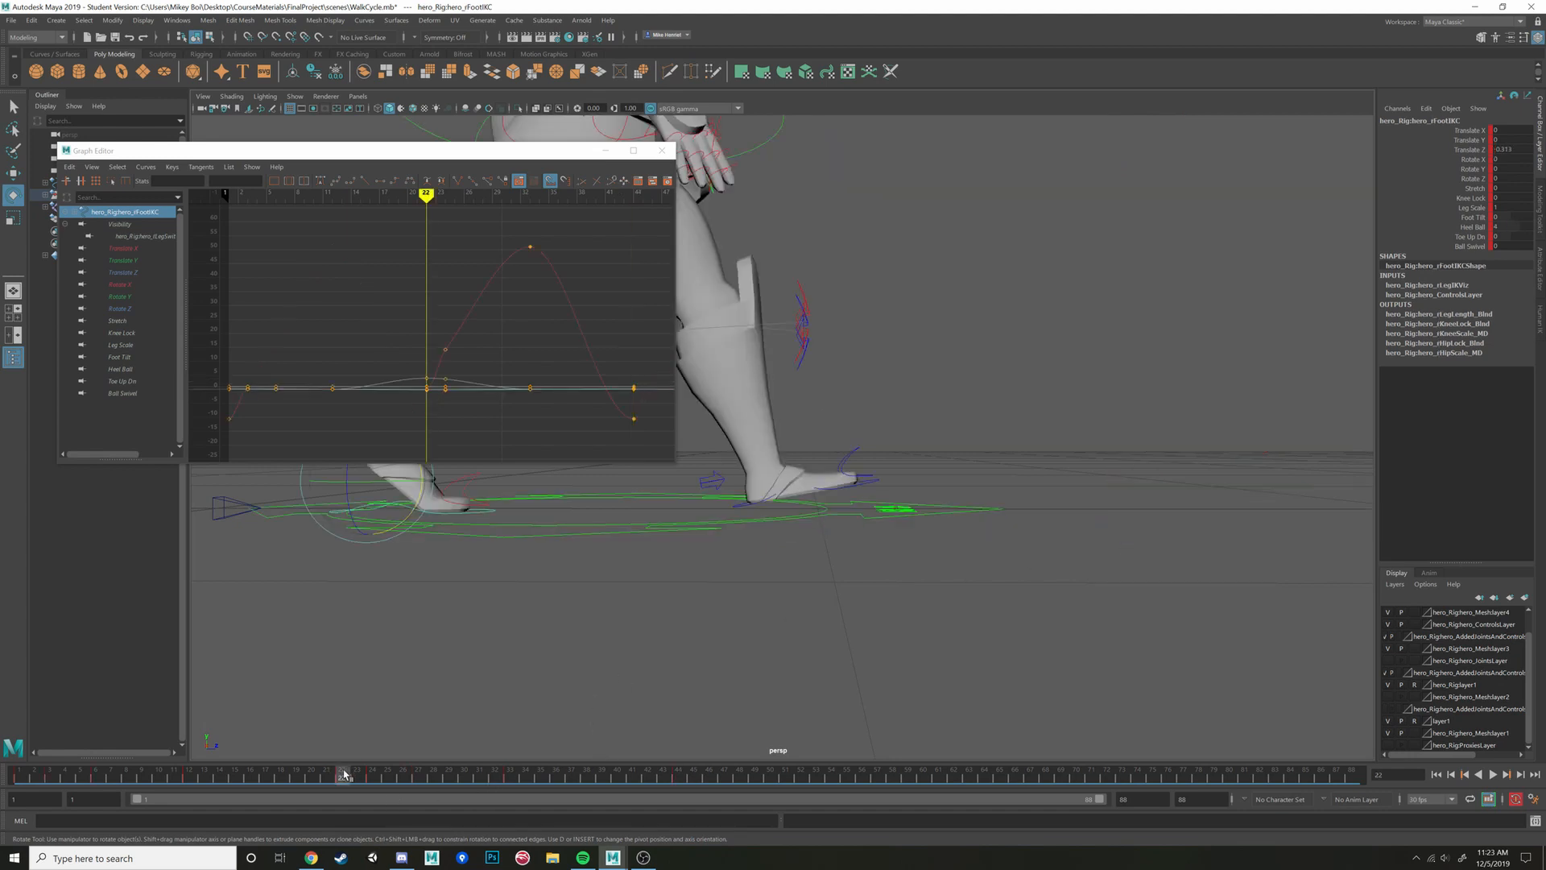
pyautogui.keyDown('alt'); pyautogui.moveTo(567, 650); pyautogui.dragTo(644, 677, button='middle'); pyautogui.keyUp('alt')
pyautogui.rightClick(339, 774)
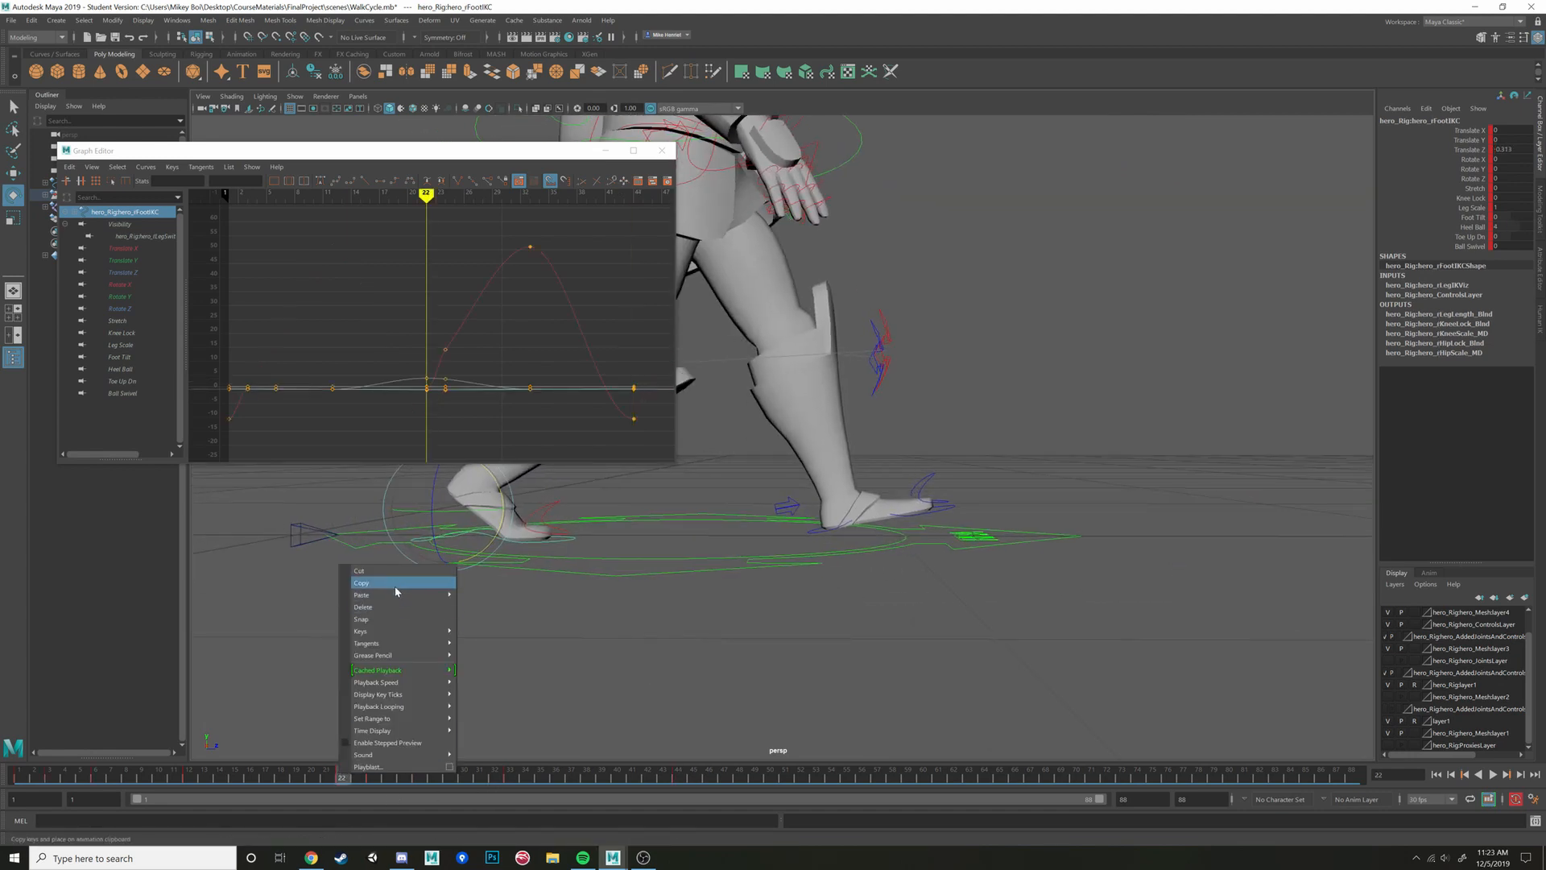
pyautogui.click(395, 583)
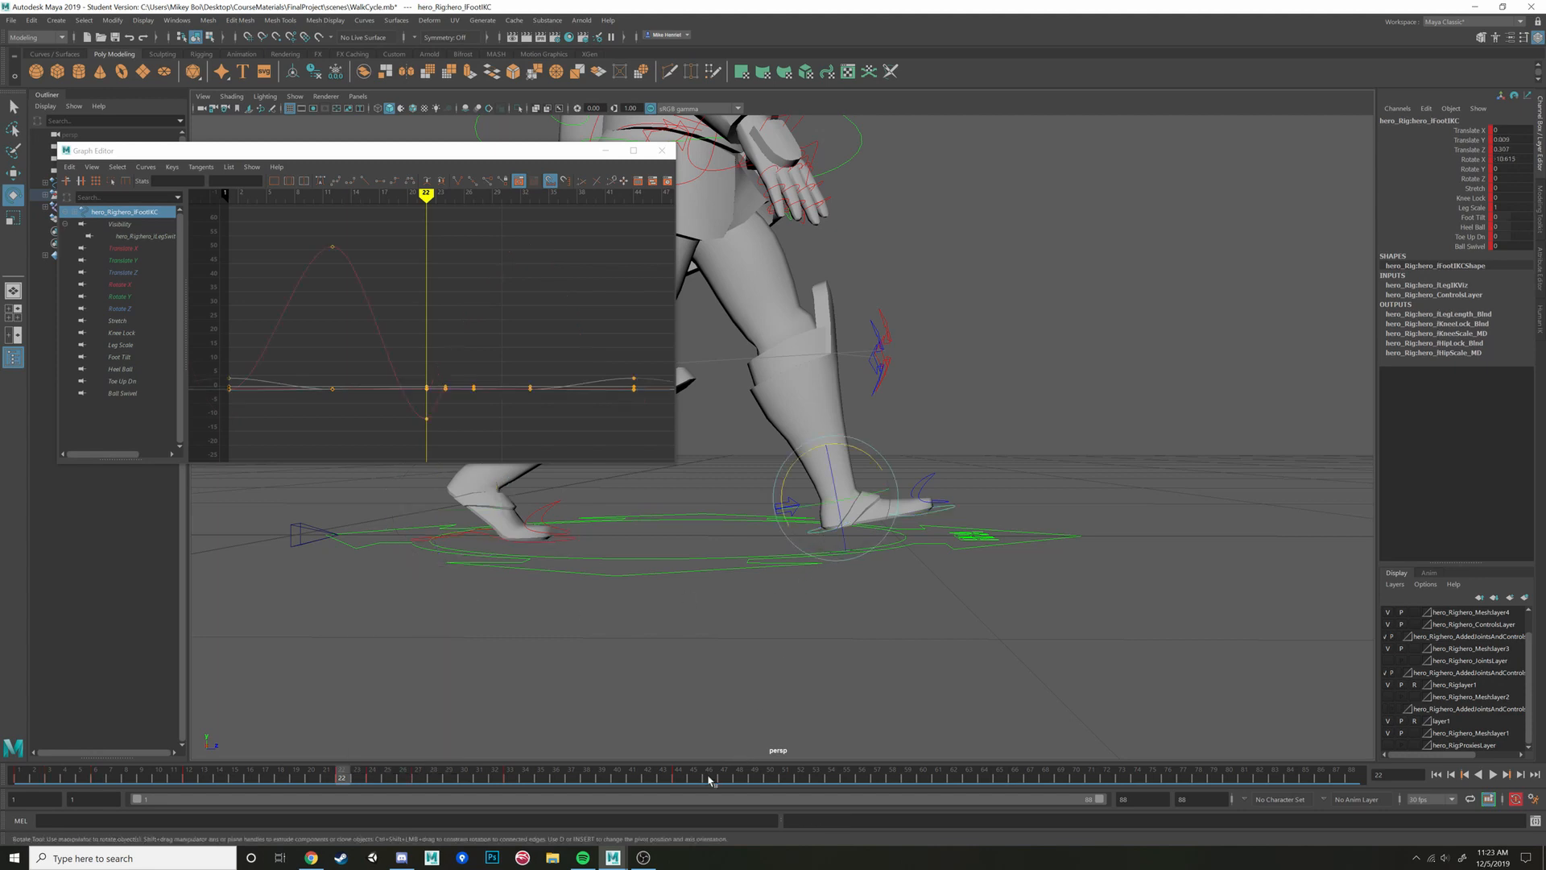
pyautogui.click(679, 777)
pyautogui.rightClick(678, 775)
pyautogui.click(813, 607)
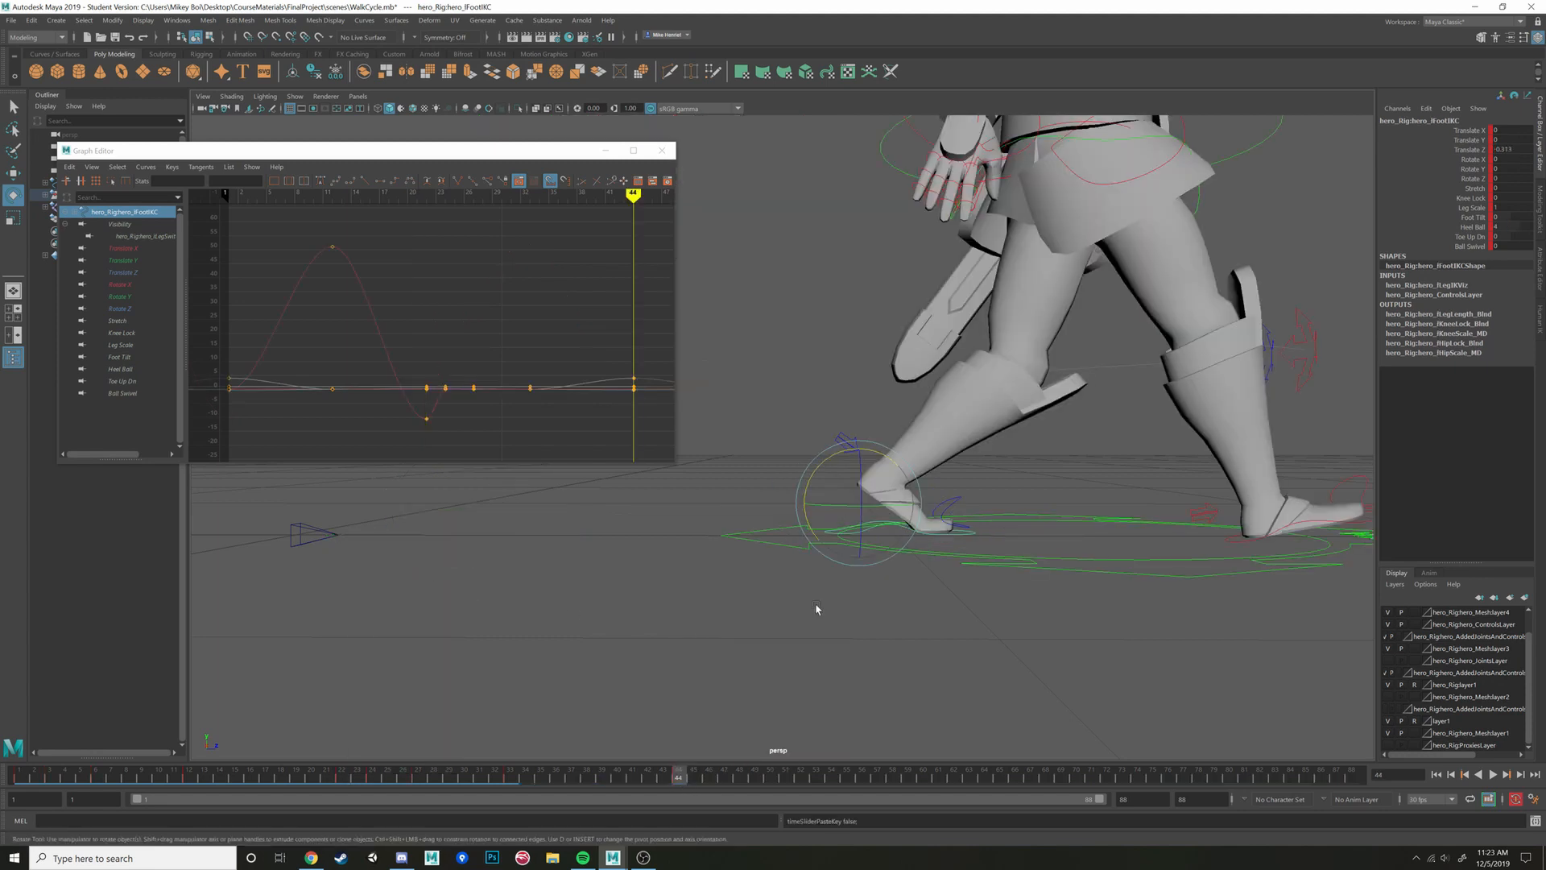
# Examine the left foot IK control's Translate Z curve and its cycling in the Graph Editor
pyautogui.click(121, 273)
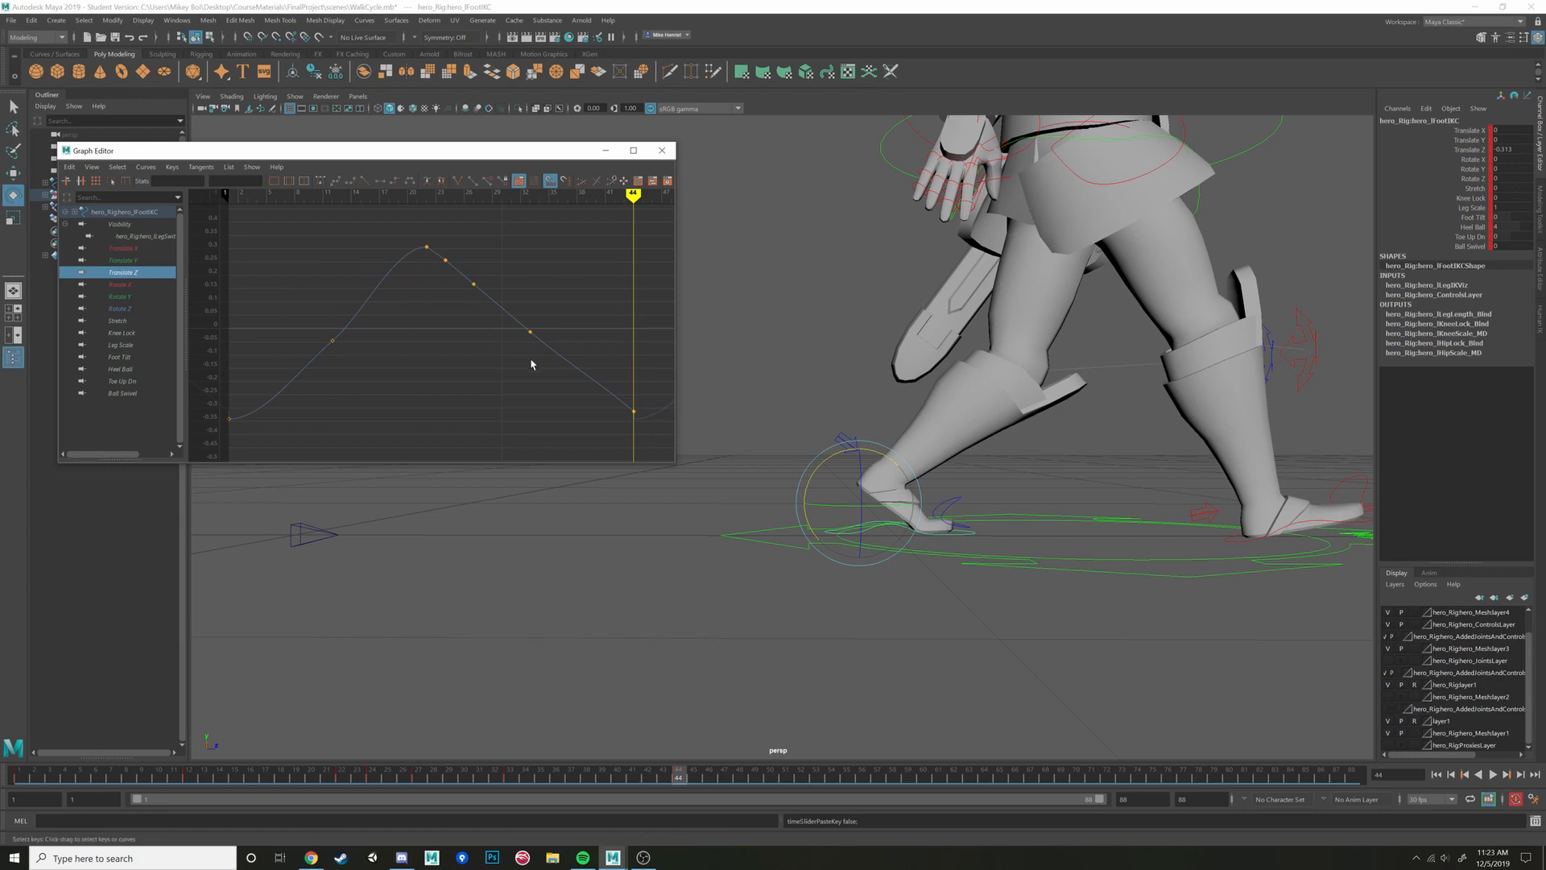
pyautogui.keyDown('alt'); pyautogui.moveTo(531, 364); pyautogui.dragTo(387, 345, button='middle'); pyautogui.keyUp('alt')
pyautogui.keyDown('alt'); pyautogui.moveTo(386, 344); pyautogui.dragTo(525, 383, button='right'); pyautogui.keyUp('alt')
pyautogui.keyDown('alt'); pyautogui.moveTo(526, 383); pyautogui.dragTo(360, 228, button='middle'); pyautogui.keyUp('alt')
pyautogui.keyDown('alt'); pyautogui.moveTo(529, 353); pyautogui.dragTo(384, 374, button='right'); pyautogui.keyUp('alt')
pyautogui.keyDown('alt'); pyautogui.moveTo(383, 374); pyautogui.dragTo(498, 433, button='middle'); pyautogui.keyUp('alt')
pyautogui.scroll(3, 494, 436)
pyautogui.scroll(-8, 493, 437)
pyautogui.scroll(4, 492, 436)
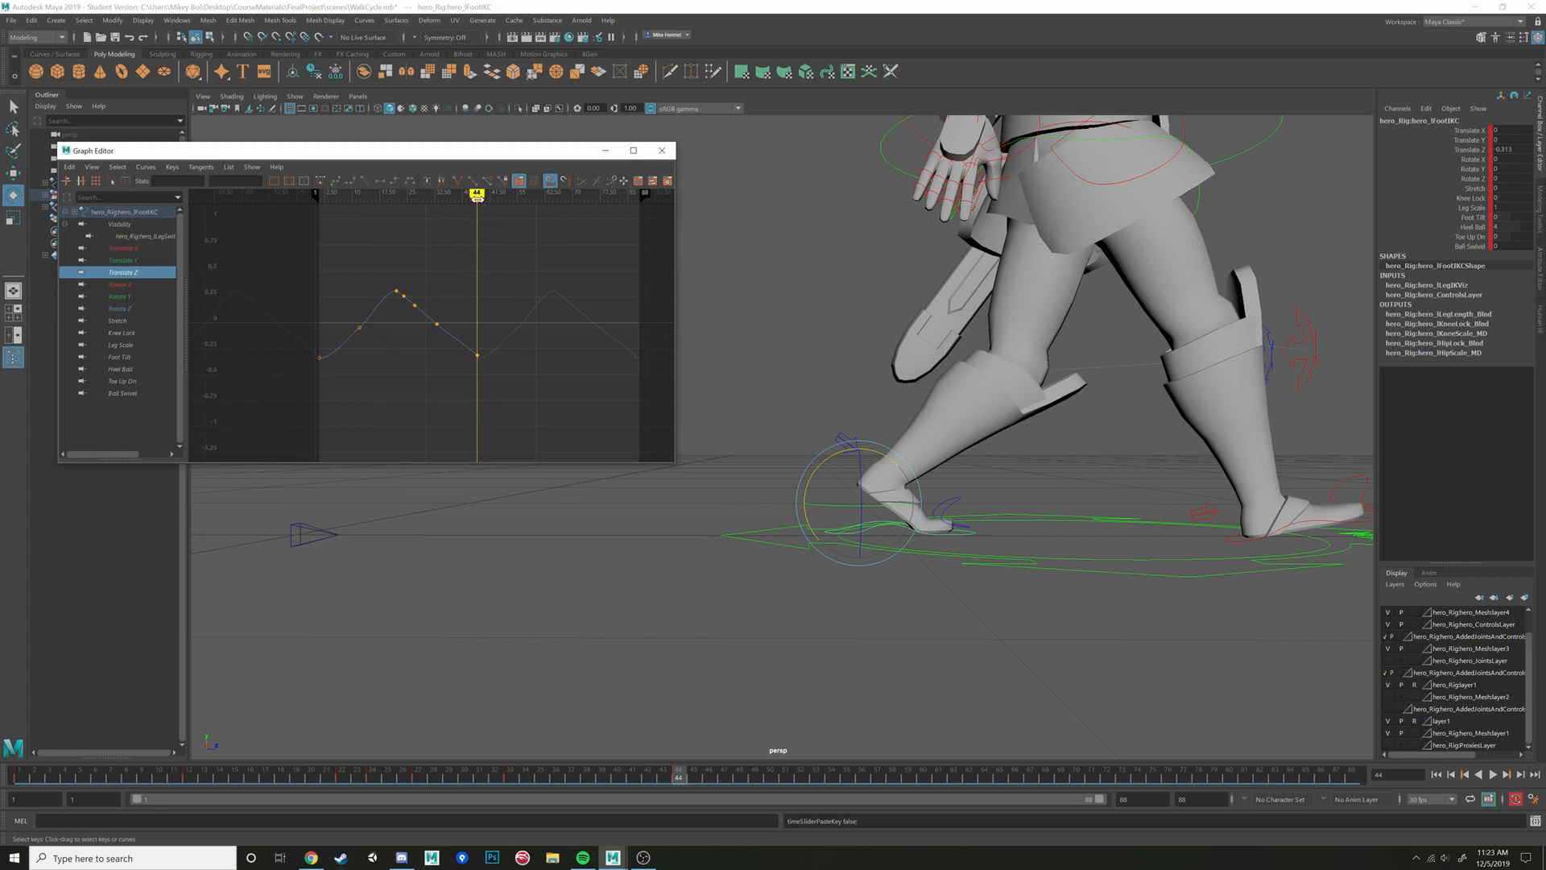
# Paste the copied foot key onto the left foot IK control at frame 1 and check its Translate Z curve
pyautogui.moveTo(476, 196)
pyautogui.mouseDown()
pyautogui.moveTo(435, 196)
pyautogui.moveTo(484, 197)
pyautogui.moveTo(473, 230)
pyautogui.moveTo(319, 261)
pyautogui.mouseUp()
pyautogui.keyDown('alt'); pyautogui.moveTo(398, 580); pyautogui.dragTo(942, 621, button='middle'); pyautogui.keyUp('alt')
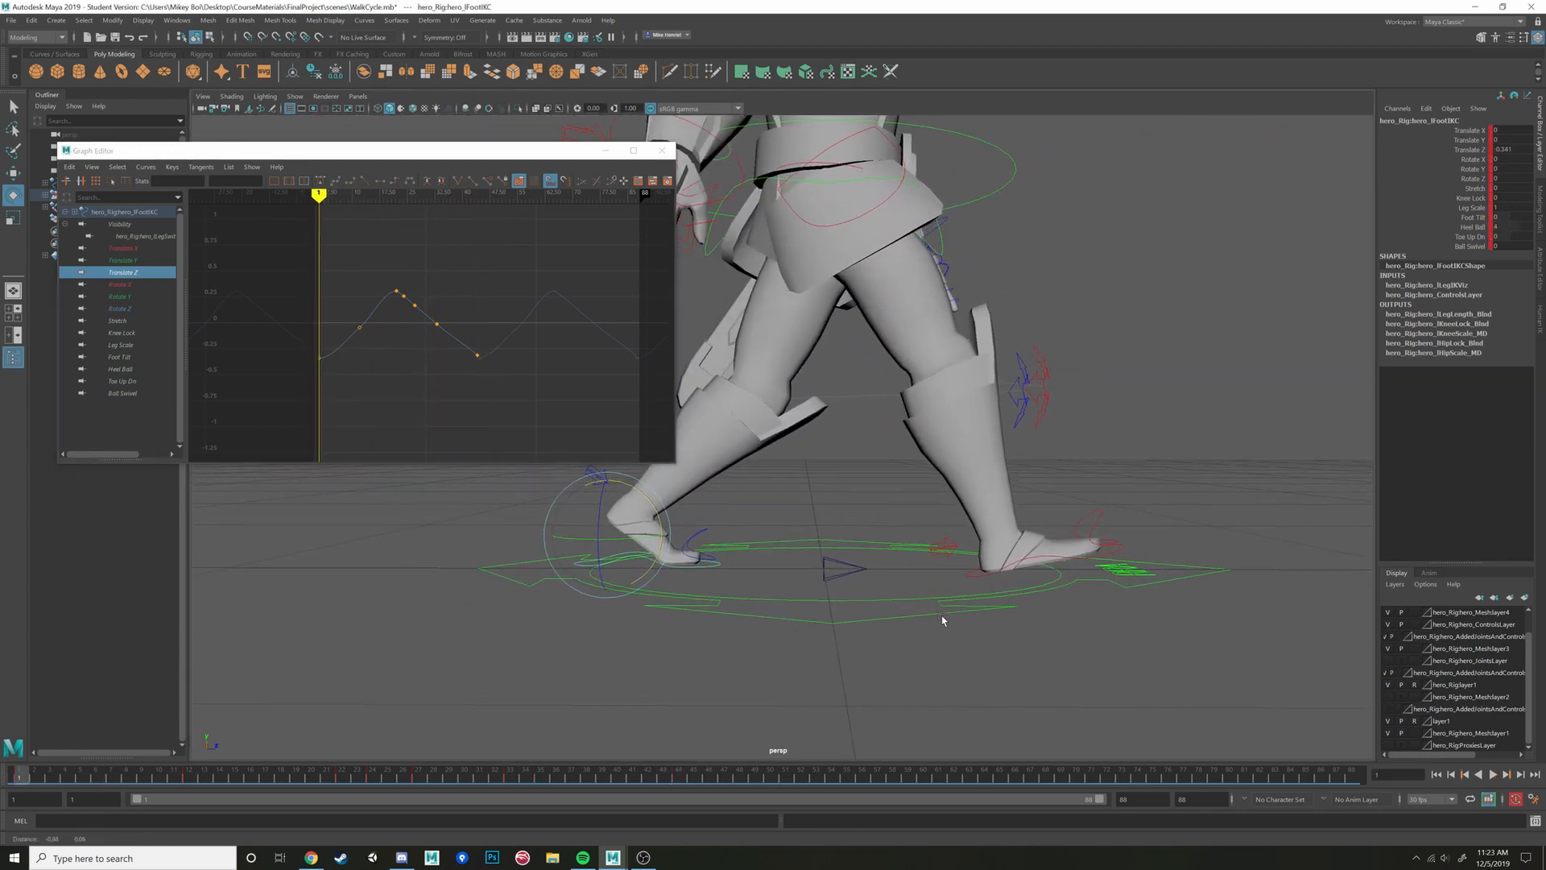
pyautogui.rightClick(31, 773)
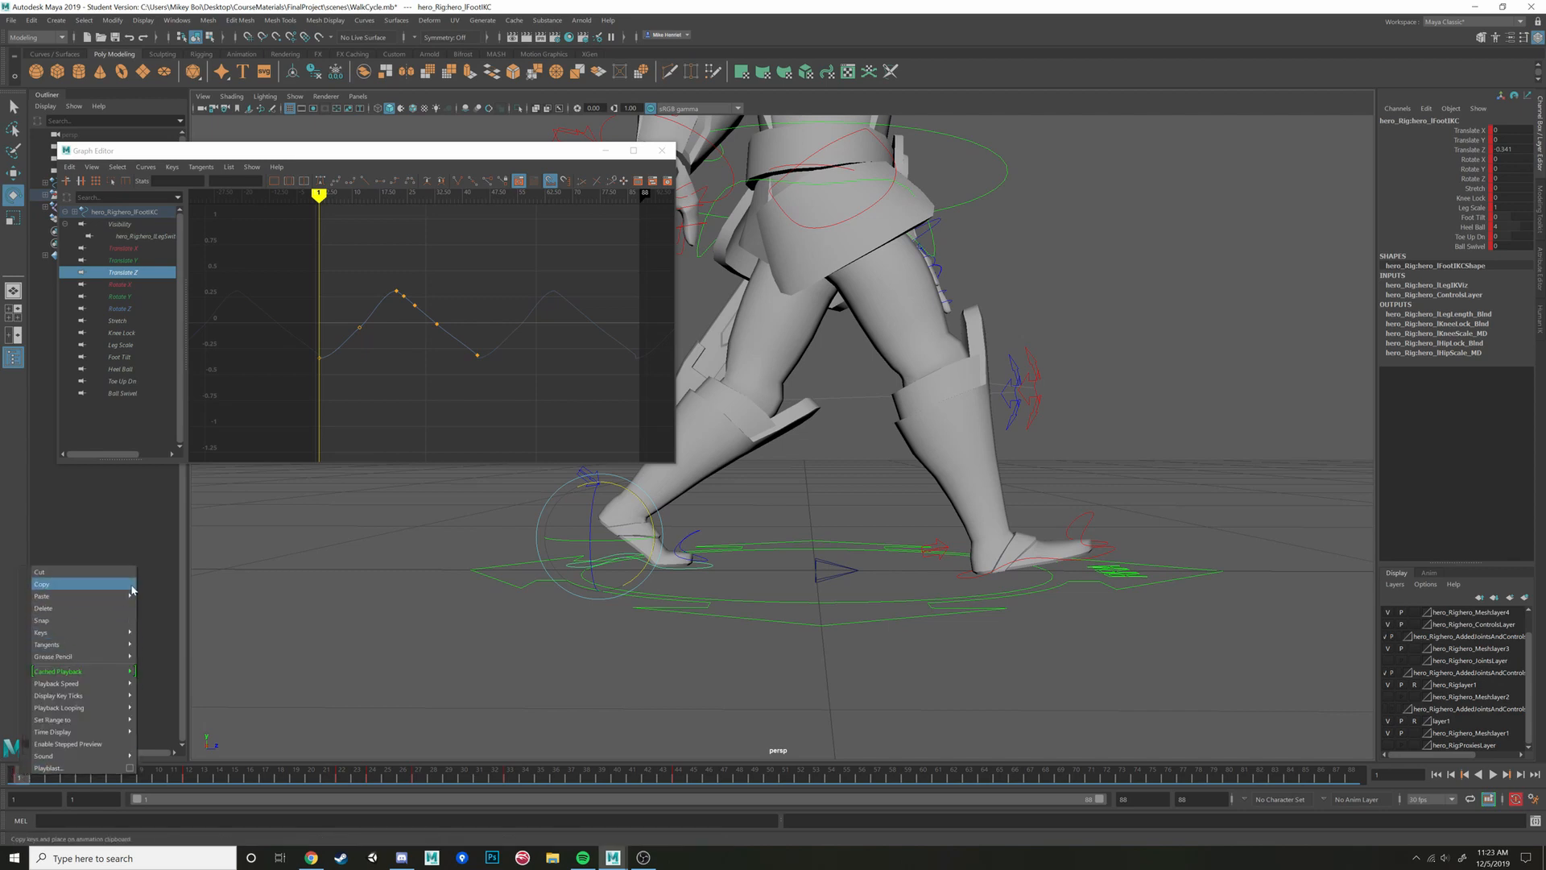
pyautogui.click(193, 609)
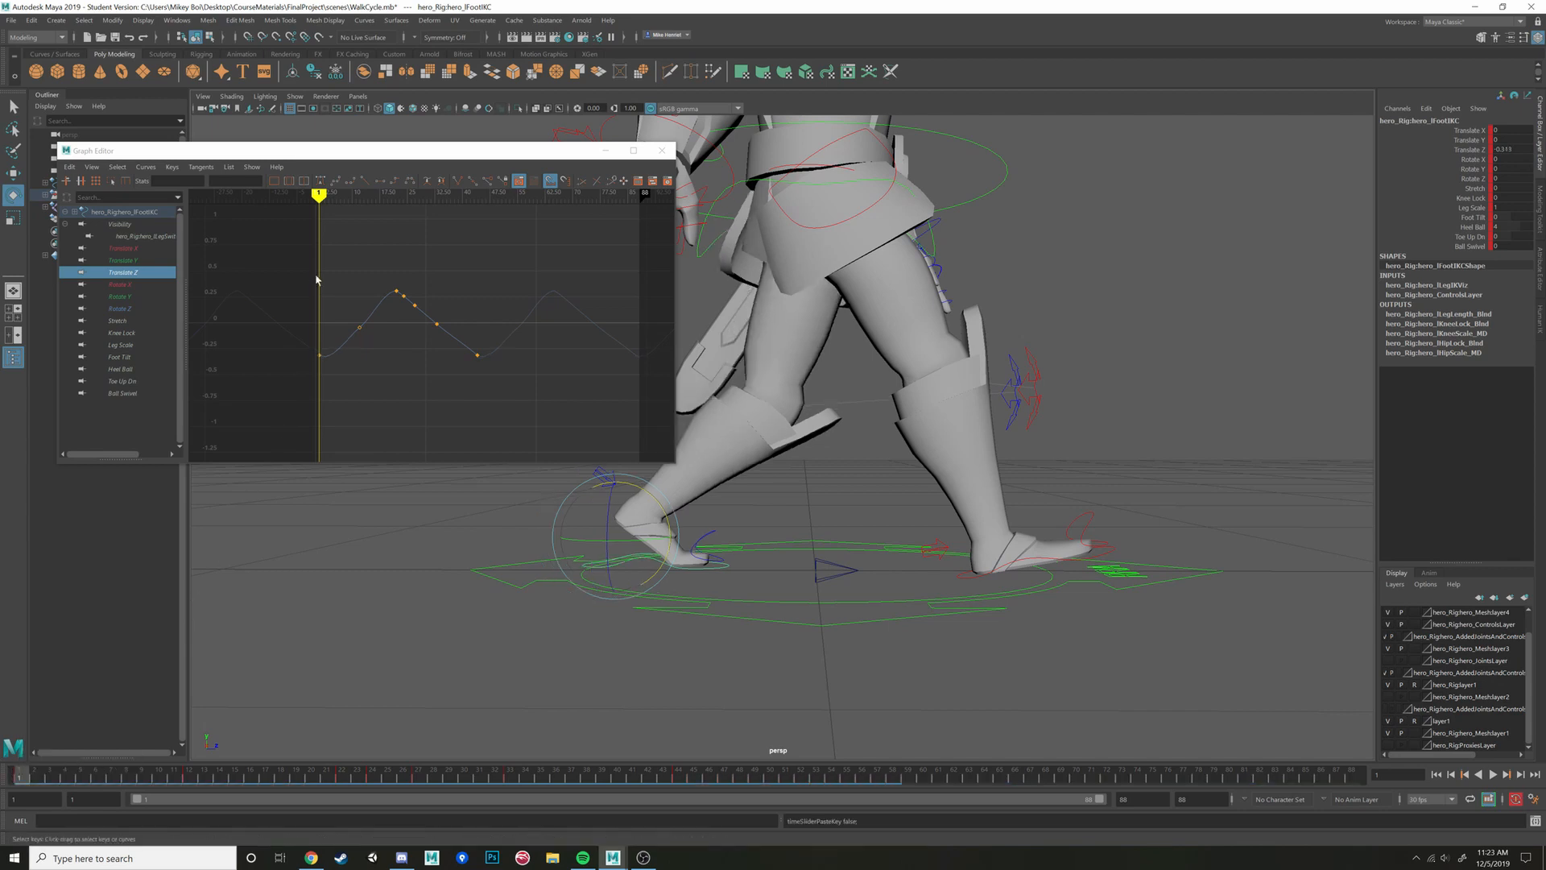
pyautogui.scroll(6, 432, 329)
pyautogui.keyDown('alt'); pyautogui.moveTo(515, 342); pyautogui.dragTo(421, 397, button='middle'); pyautogui.keyUp('alt')
pyautogui.scroll(-2, 423, 346)
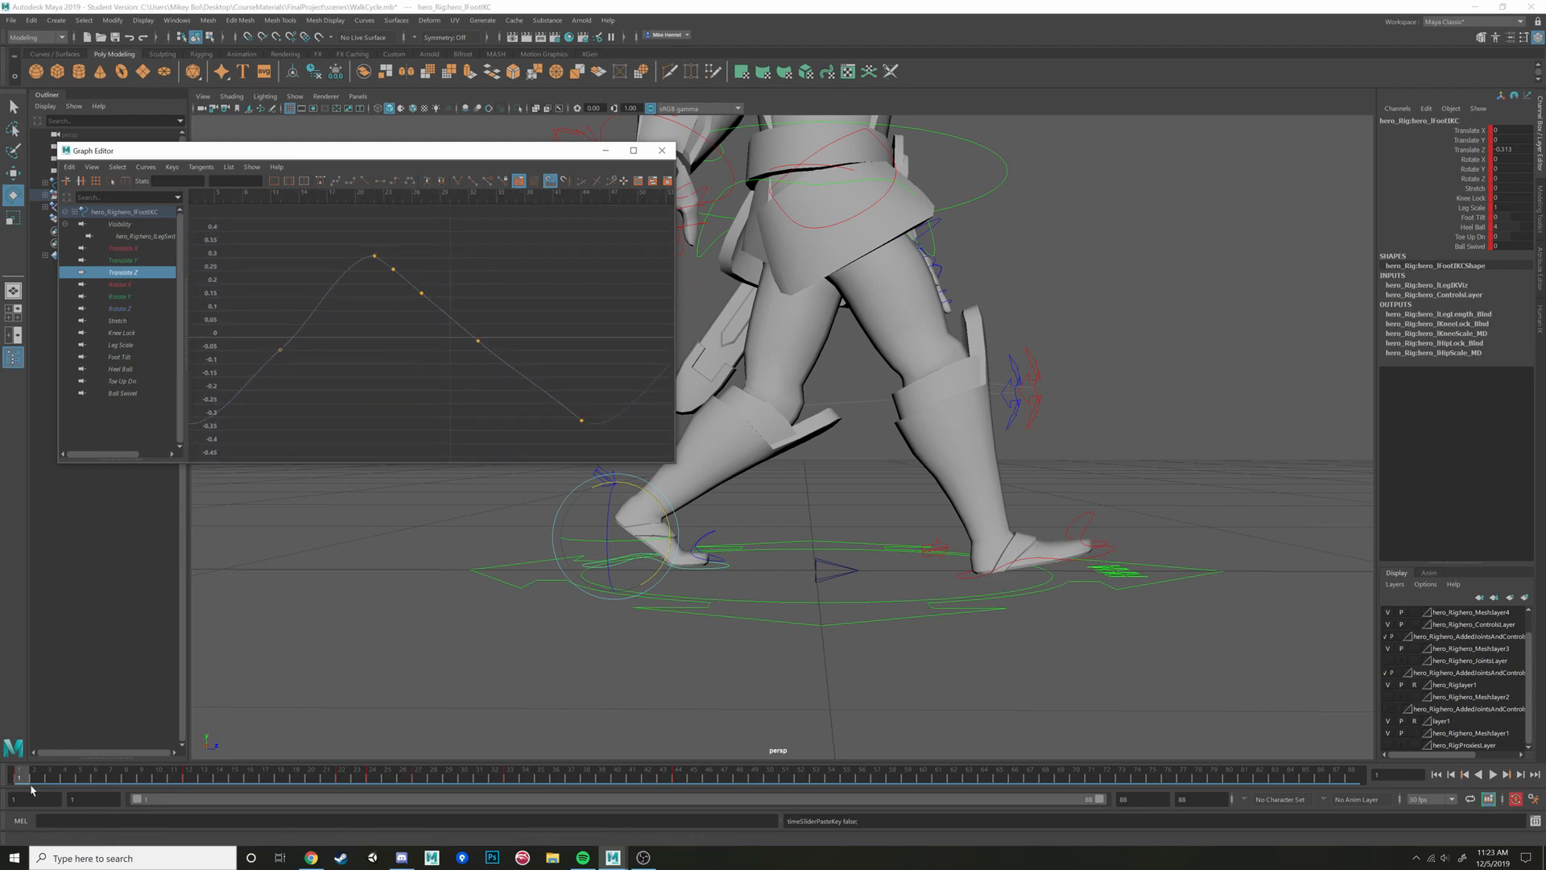
# Play the walk from frame 1 to review the left foot's motion through the loop
pyautogui.moveTo(34, 778)
pyautogui.mouseDown()
pyautogui.moveTo(86, 776)
pyautogui.moveTo(21, 771)
pyautogui.mouseUp()
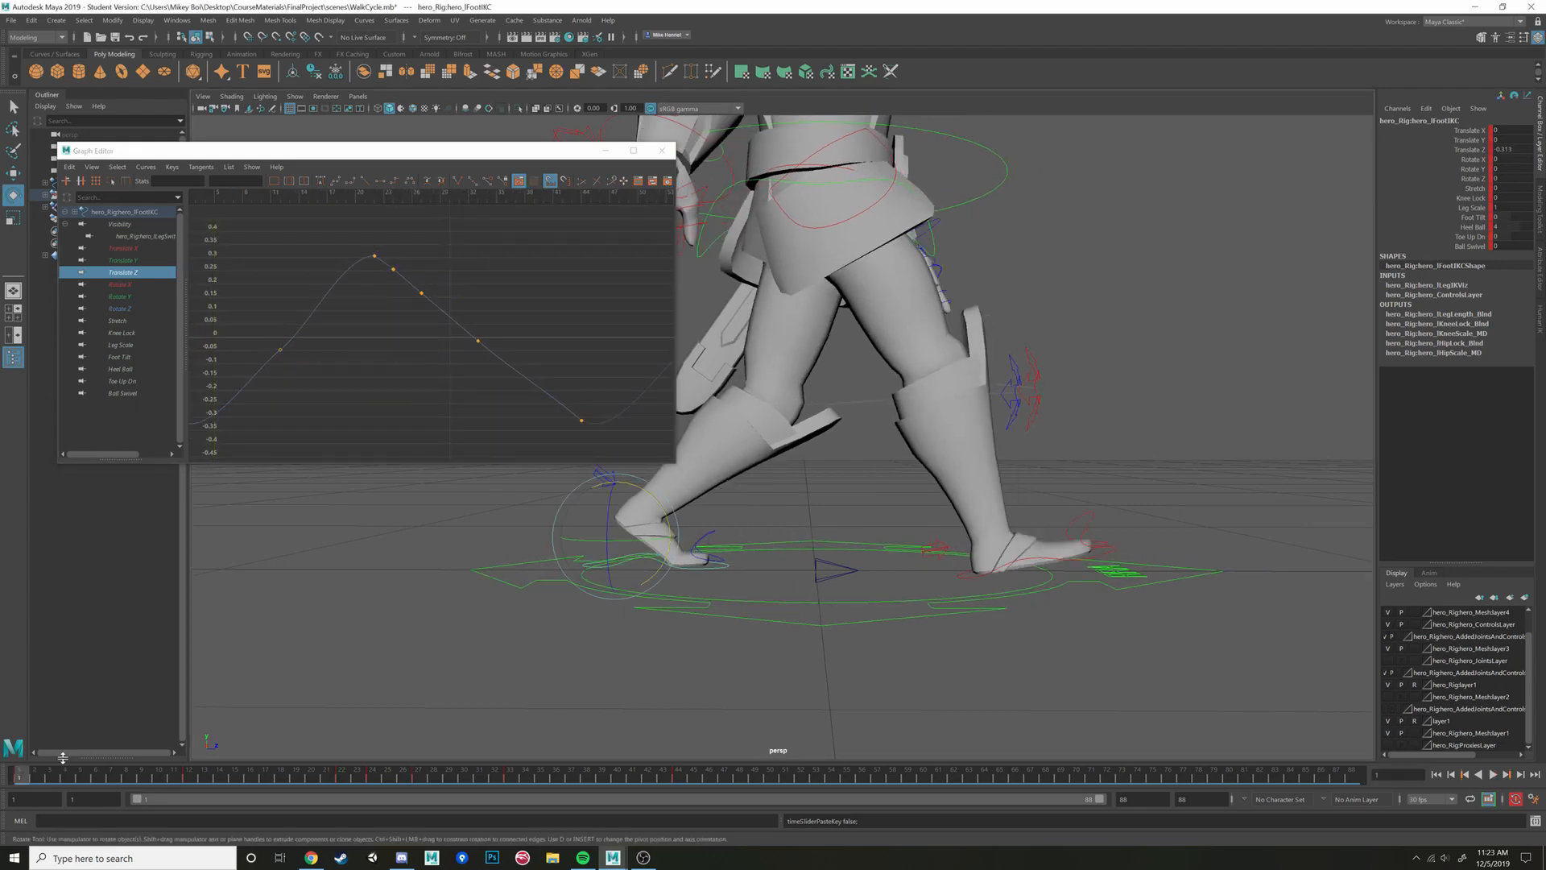
pyautogui.click(1496, 775)
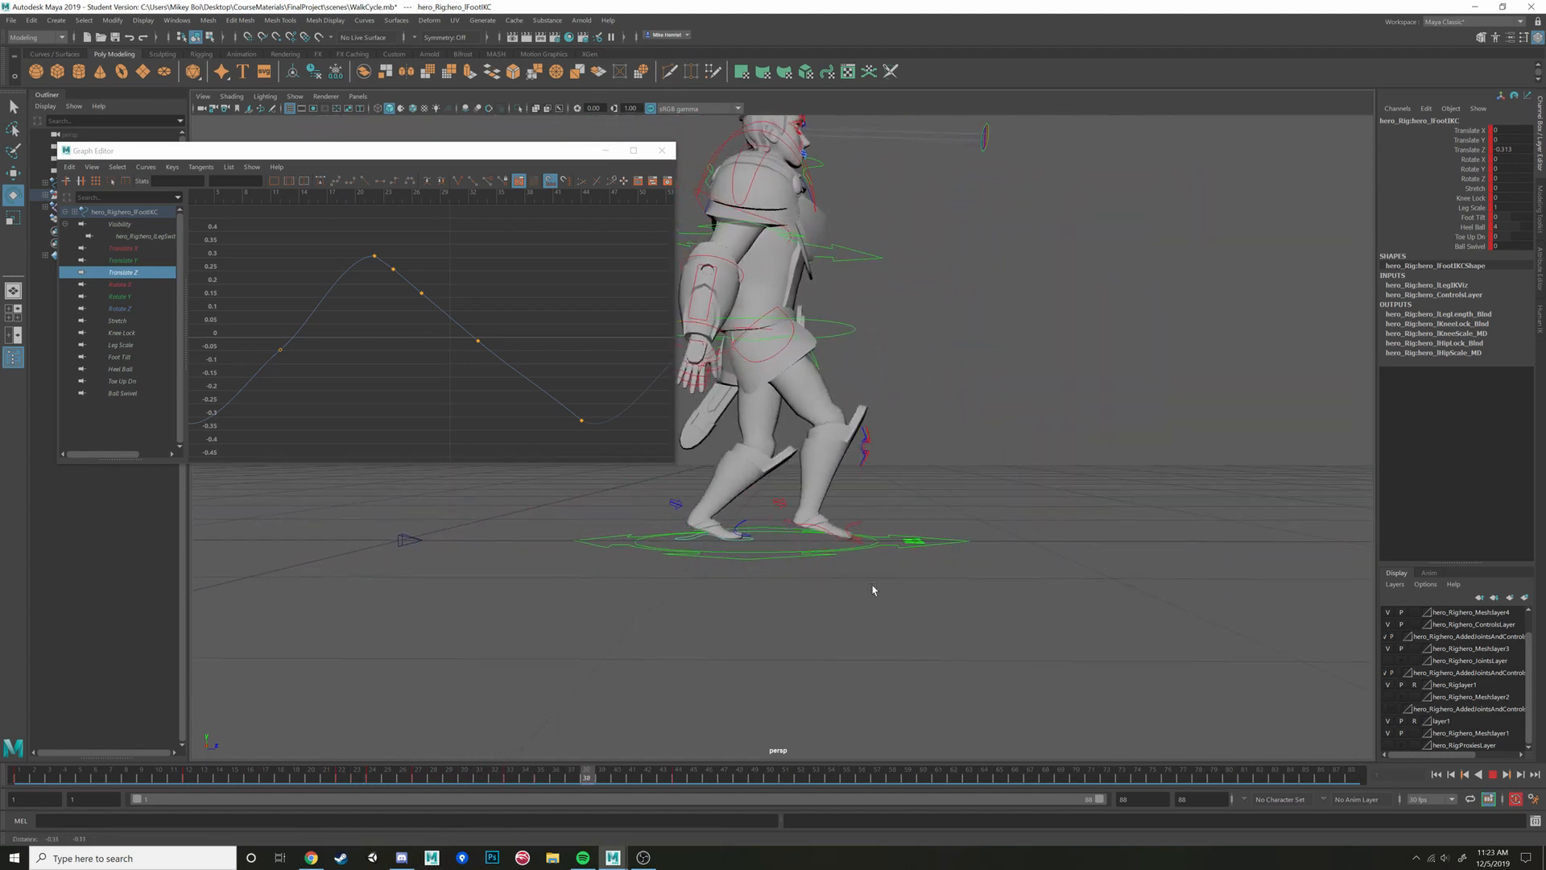
pyautogui.press('Escape')
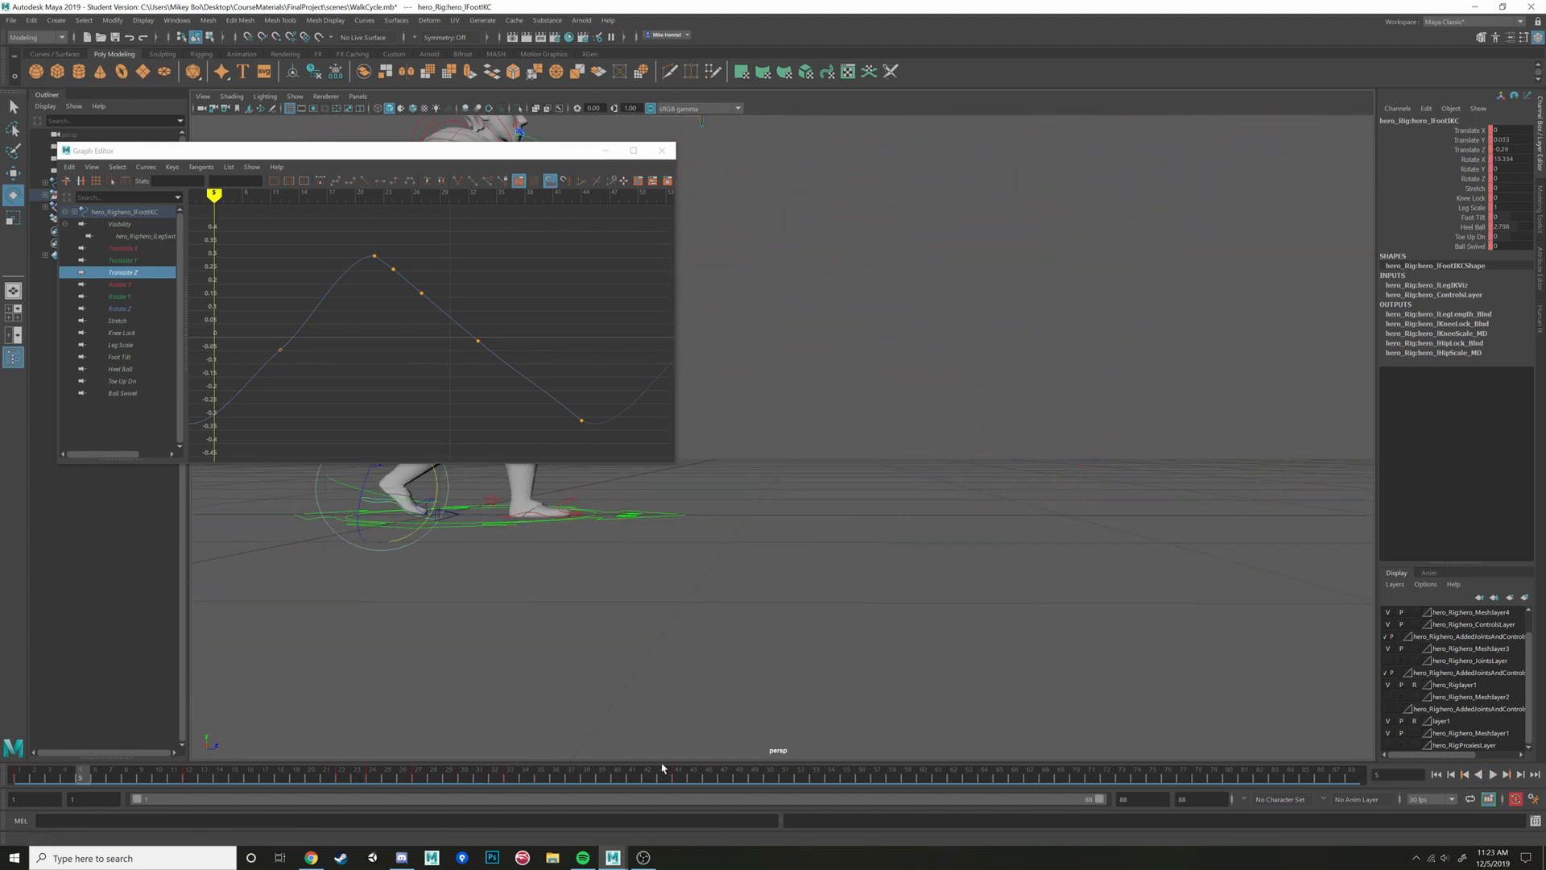
# Compare the left foot's position at frame 44 with its planted position at frame 33
pyautogui.click(682, 777)
pyautogui.scroll(8, 822, 597)
pyautogui.keyDown('alt'); pyautogui.moveTo(856, 614); pyautogui.dragTo(890, 568, button='middle'); pyautogui.keyUp('alt')
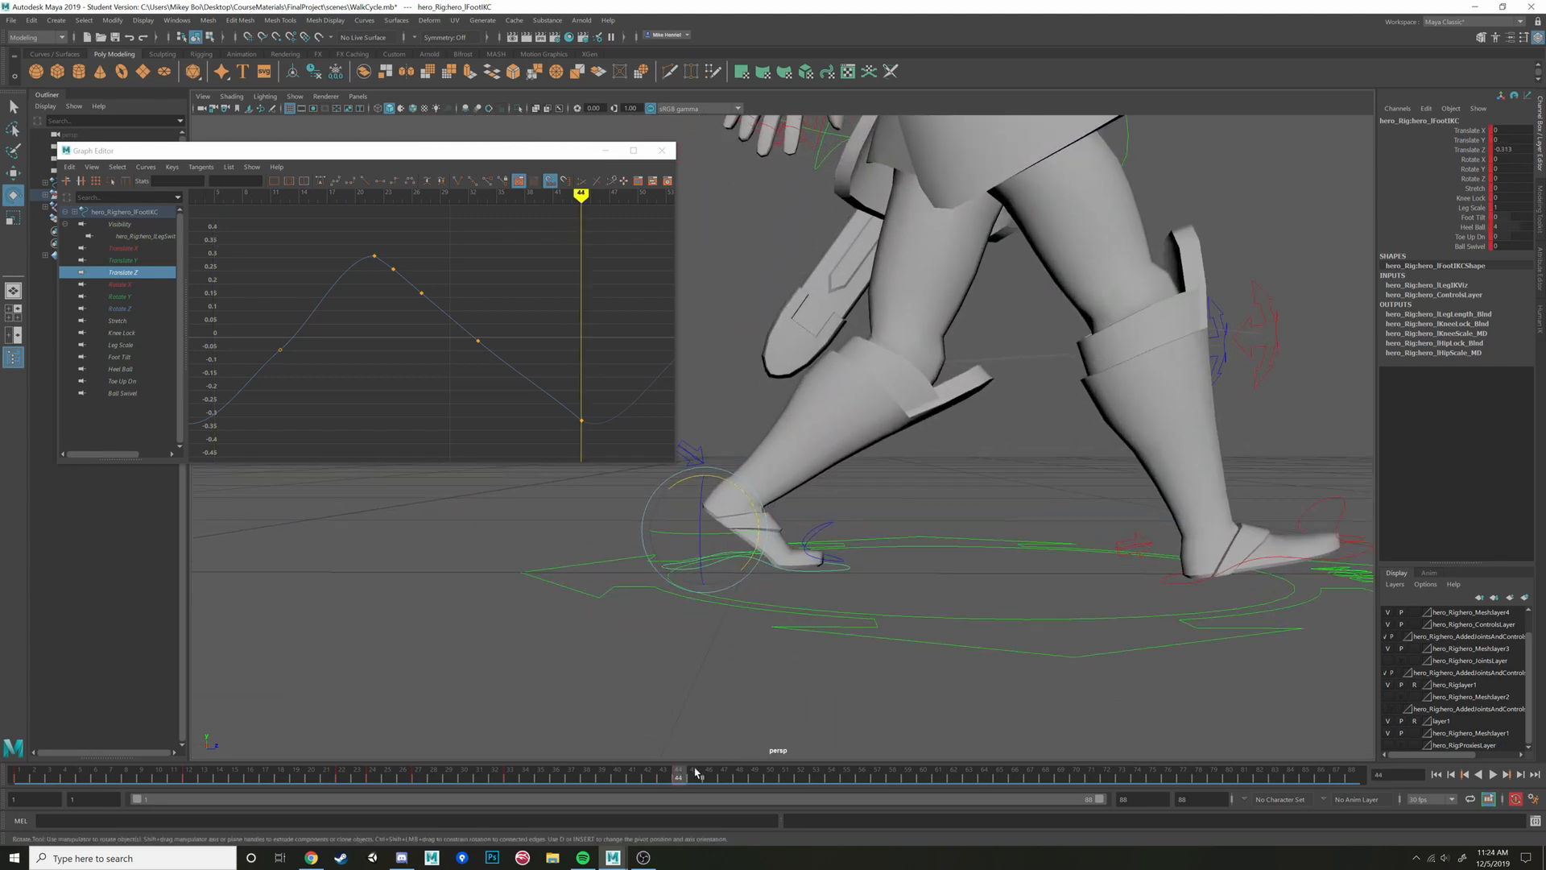
pyautogui.scroll(4, 645, 714)
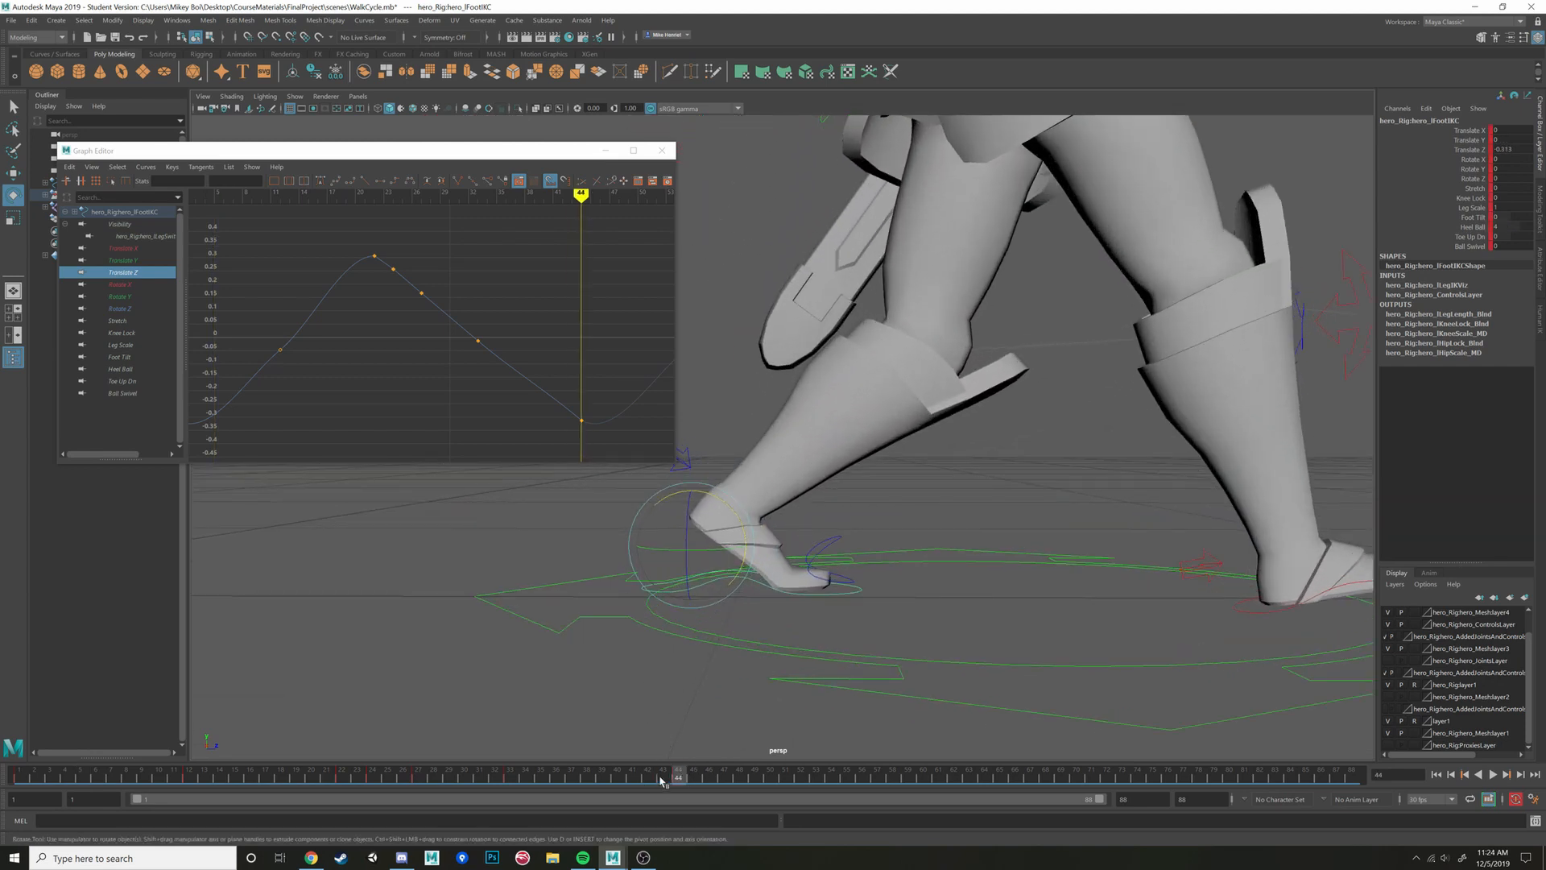
pyautogui.hotkey('alt', 'v')
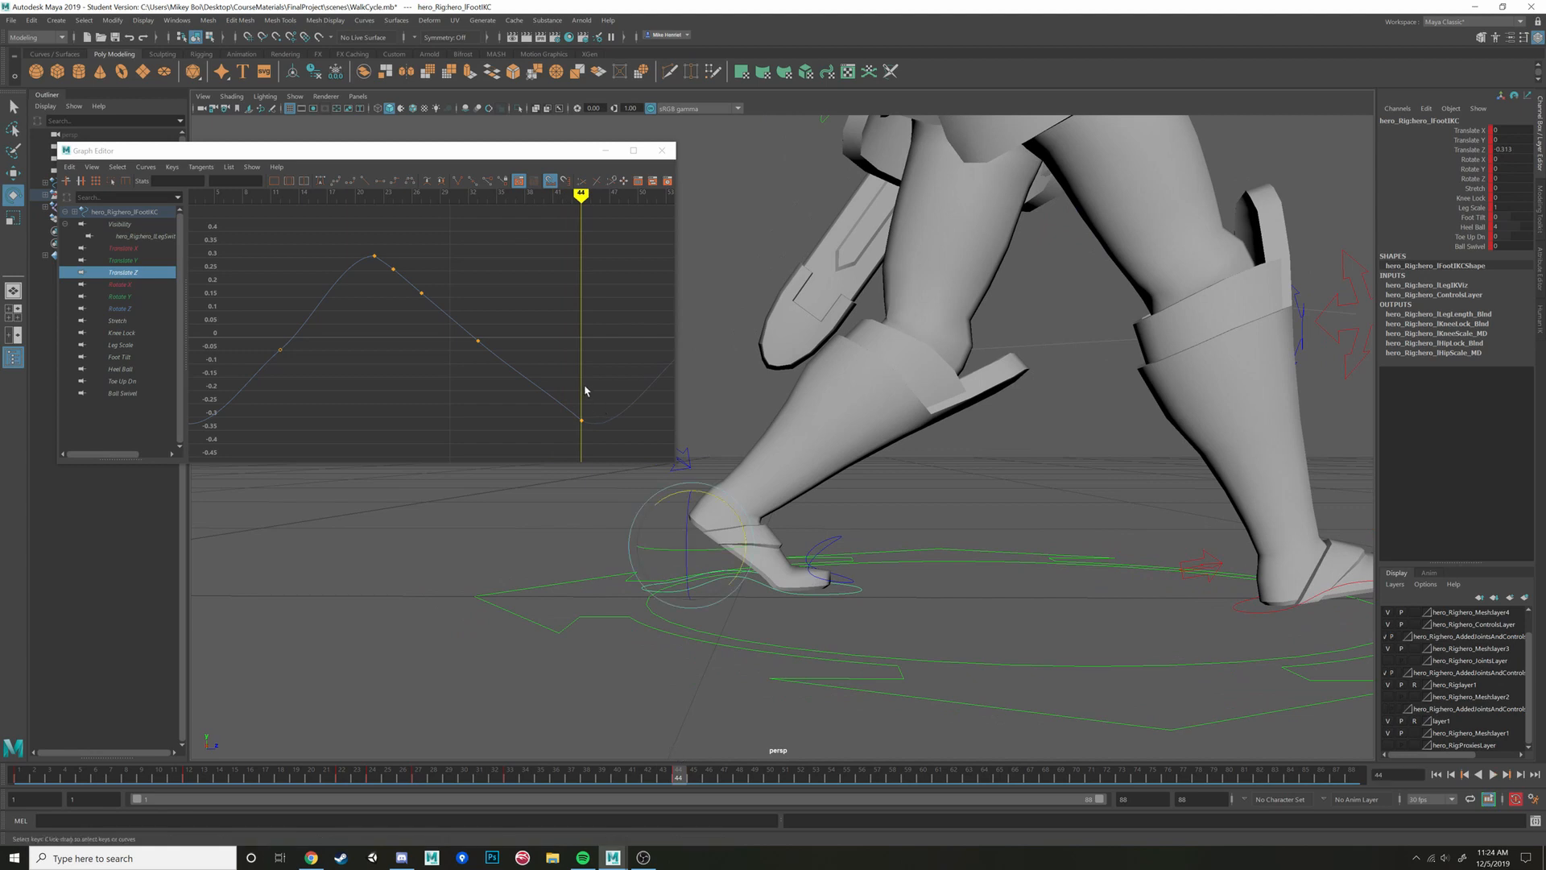
pyautogui.moveTo(585, 376); pyautogui.dragTo(566, 438)
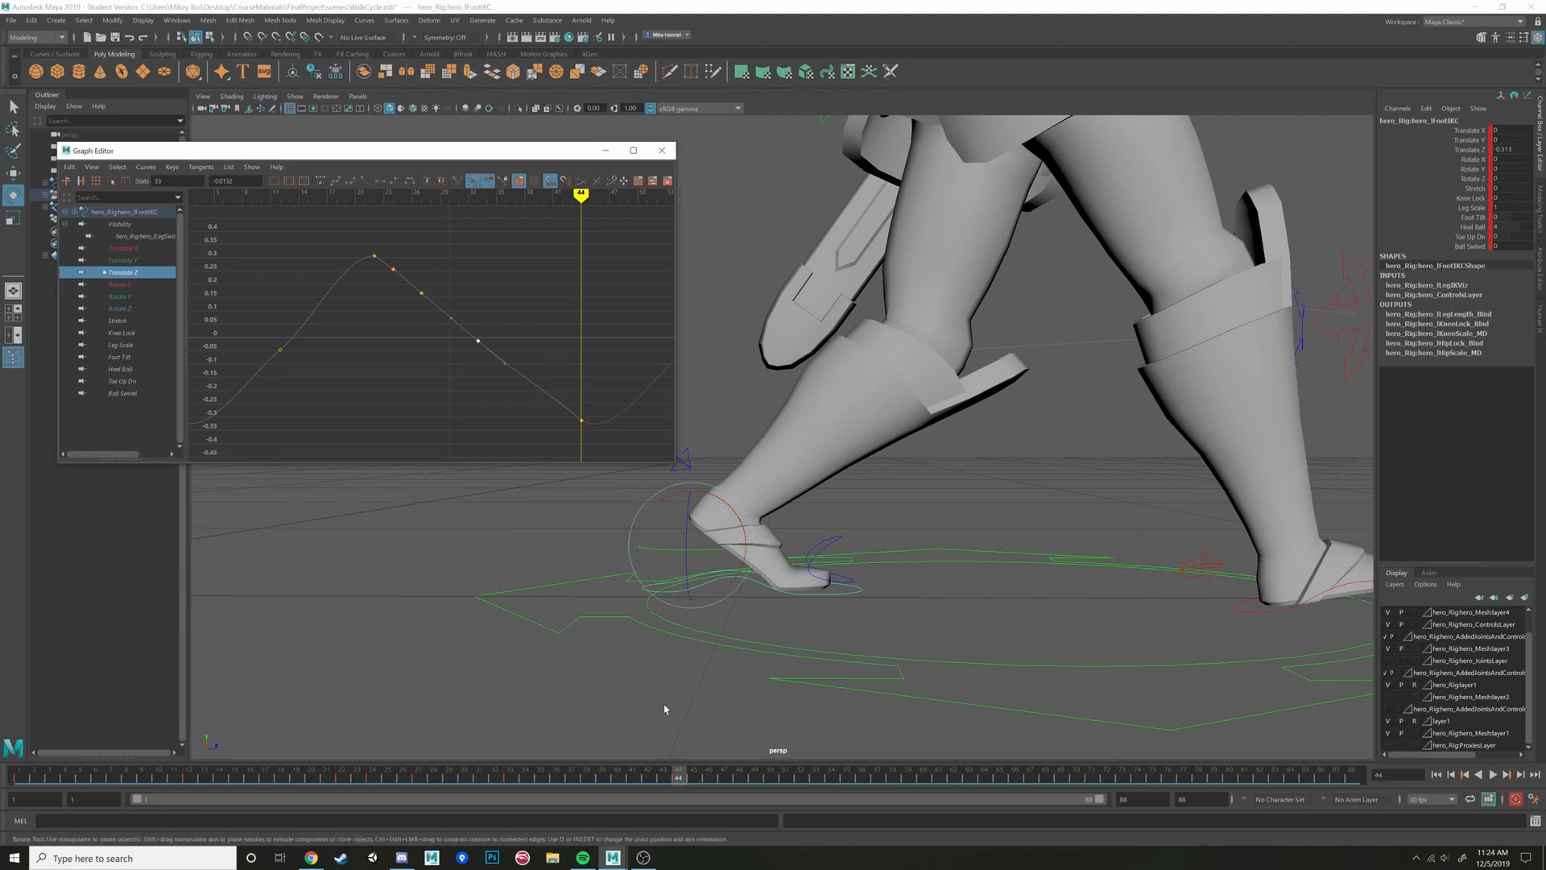
pyautogui.click(510, 775)
pyautogui.keyDown('alt'); pyautogui.moveTo(865, 609); pyautogui.dragTo(886, 502); pyautogui.keyUp('alt')
pyautogui.press('.')
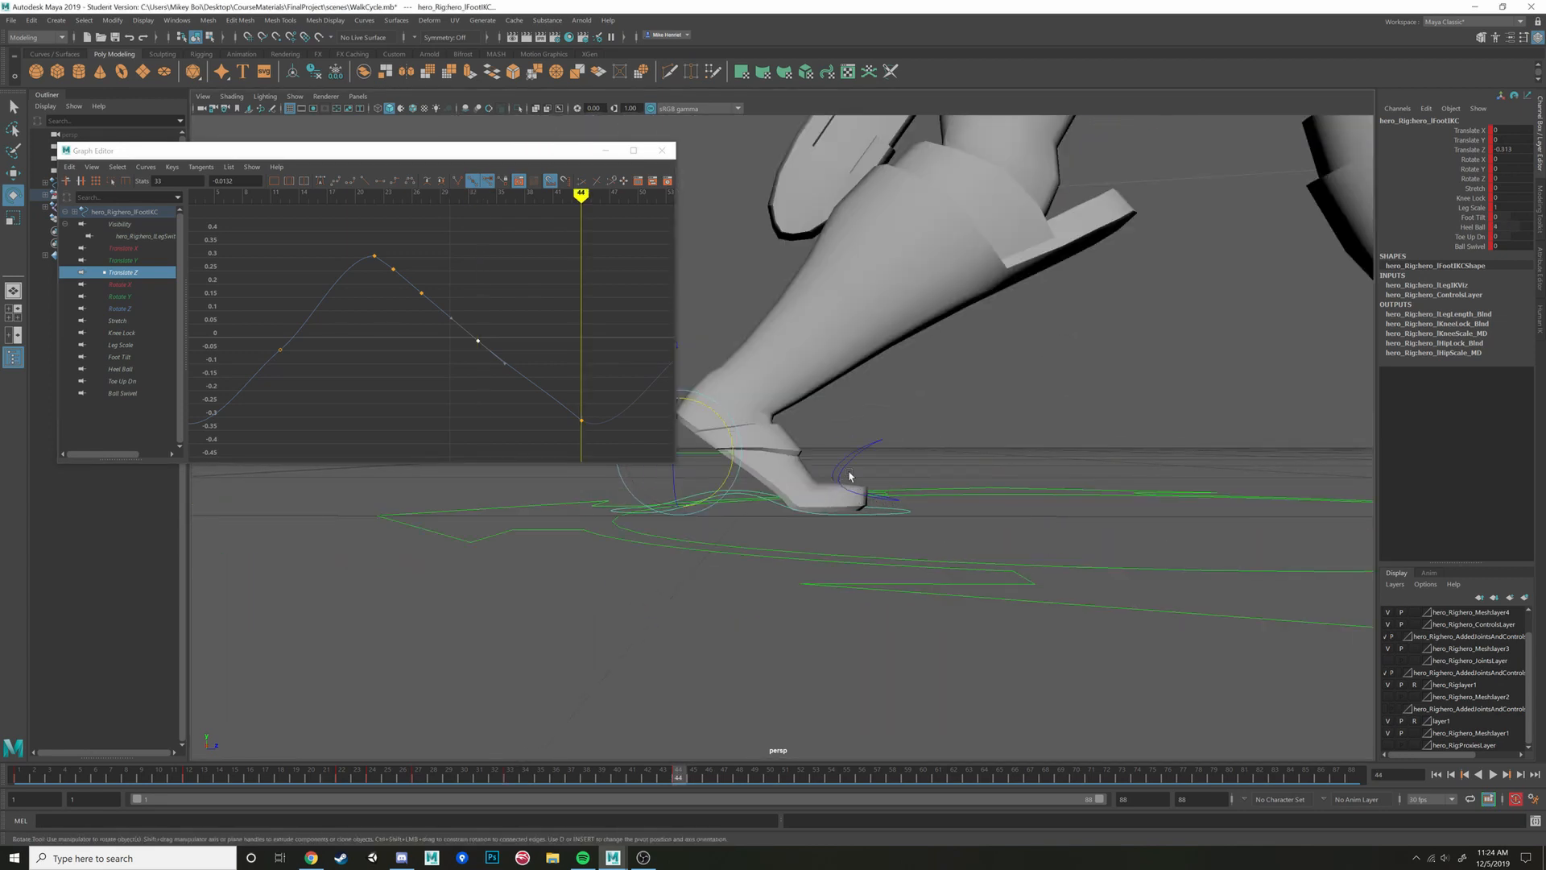
# Move the left foot IK control backward along Z at frame 44, to a Translate Z of about -0.34
pyautogui.scroll(-3, 846, 472)
pyautogui.keyDown('alt'); pyautogui.moveTo(842, 467); pyautogui.dragTo(951, 493, button='middle'); pyautogui.keyUp('alt')
pyautogui.scroll(1, 951, 493)
pyautogui.press('w')
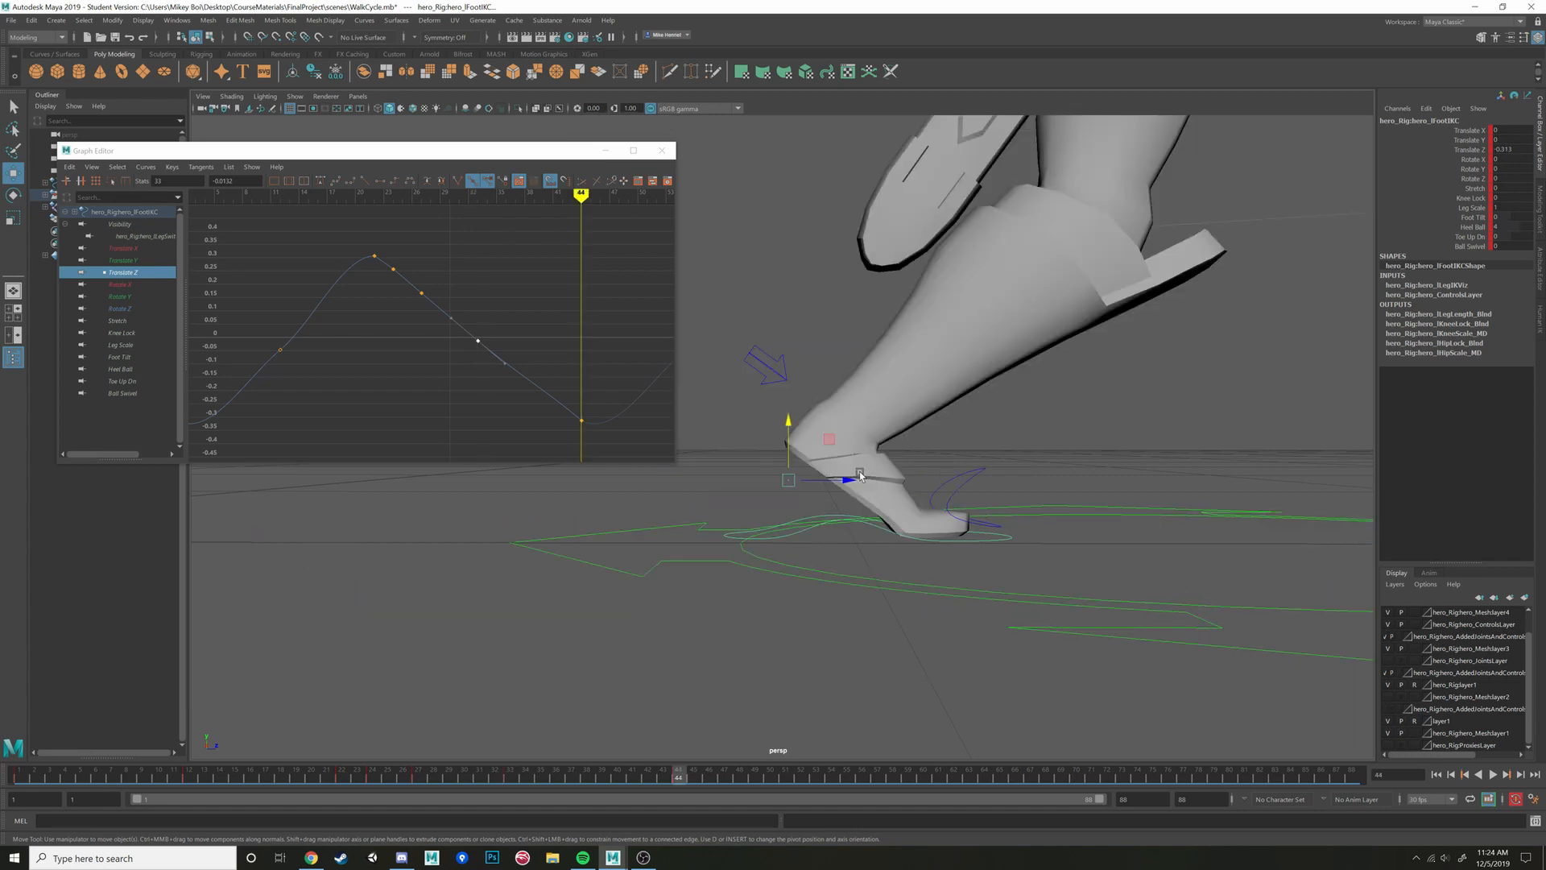
pyautogui.moveTo(850, 481); pyautogui.dragTo(819, 480)
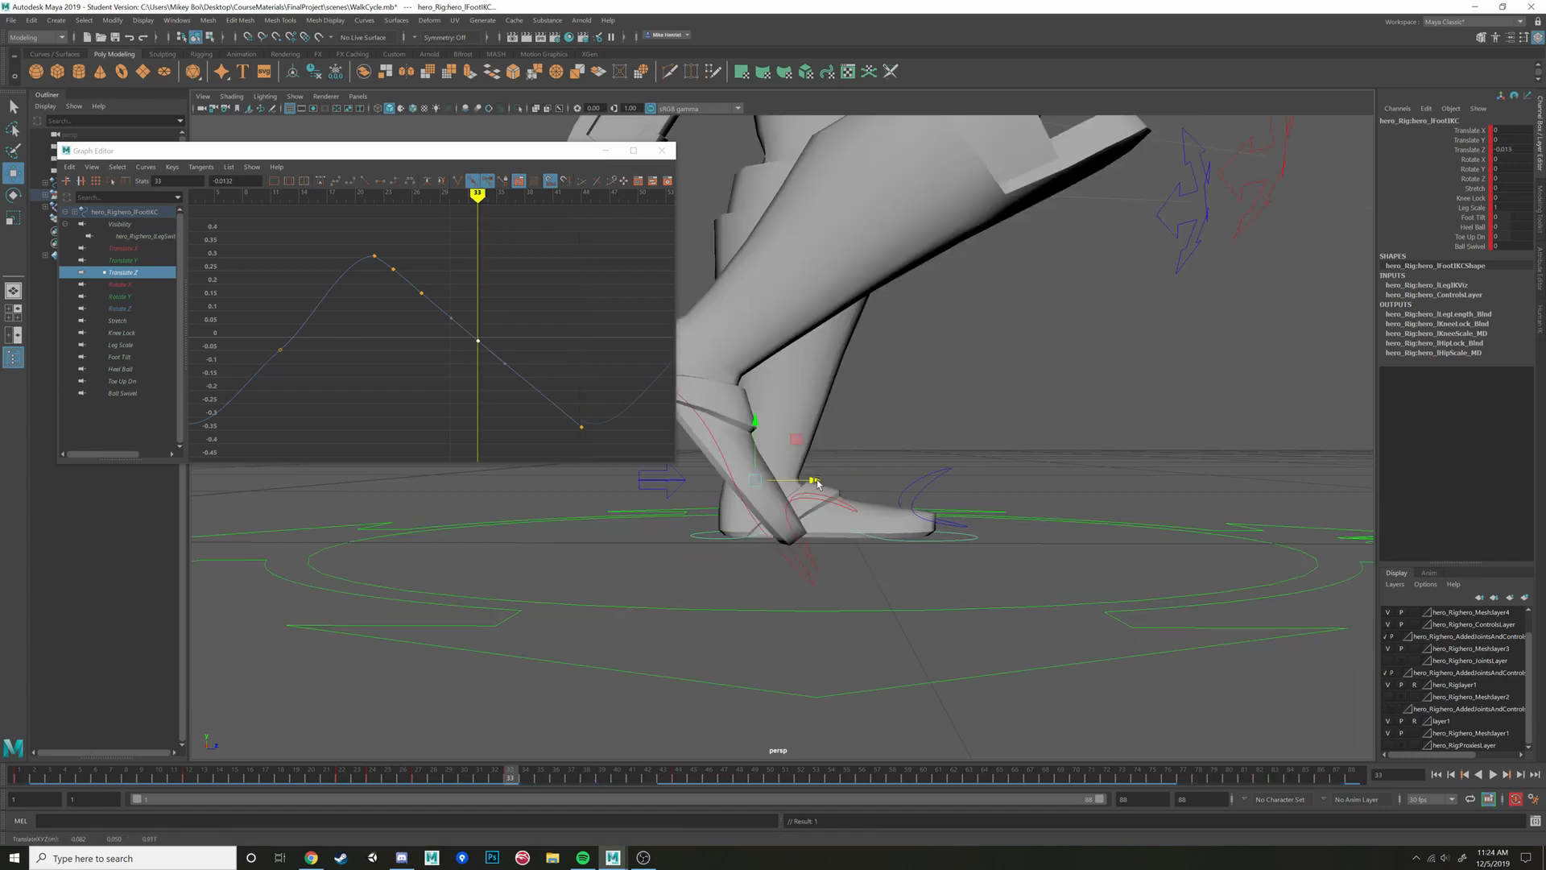
# Flip repeatedly between the left foot's keys at frames 33 and 44 to check for foot sliding
pyautogui.press(',')
pyautogui.press('.')
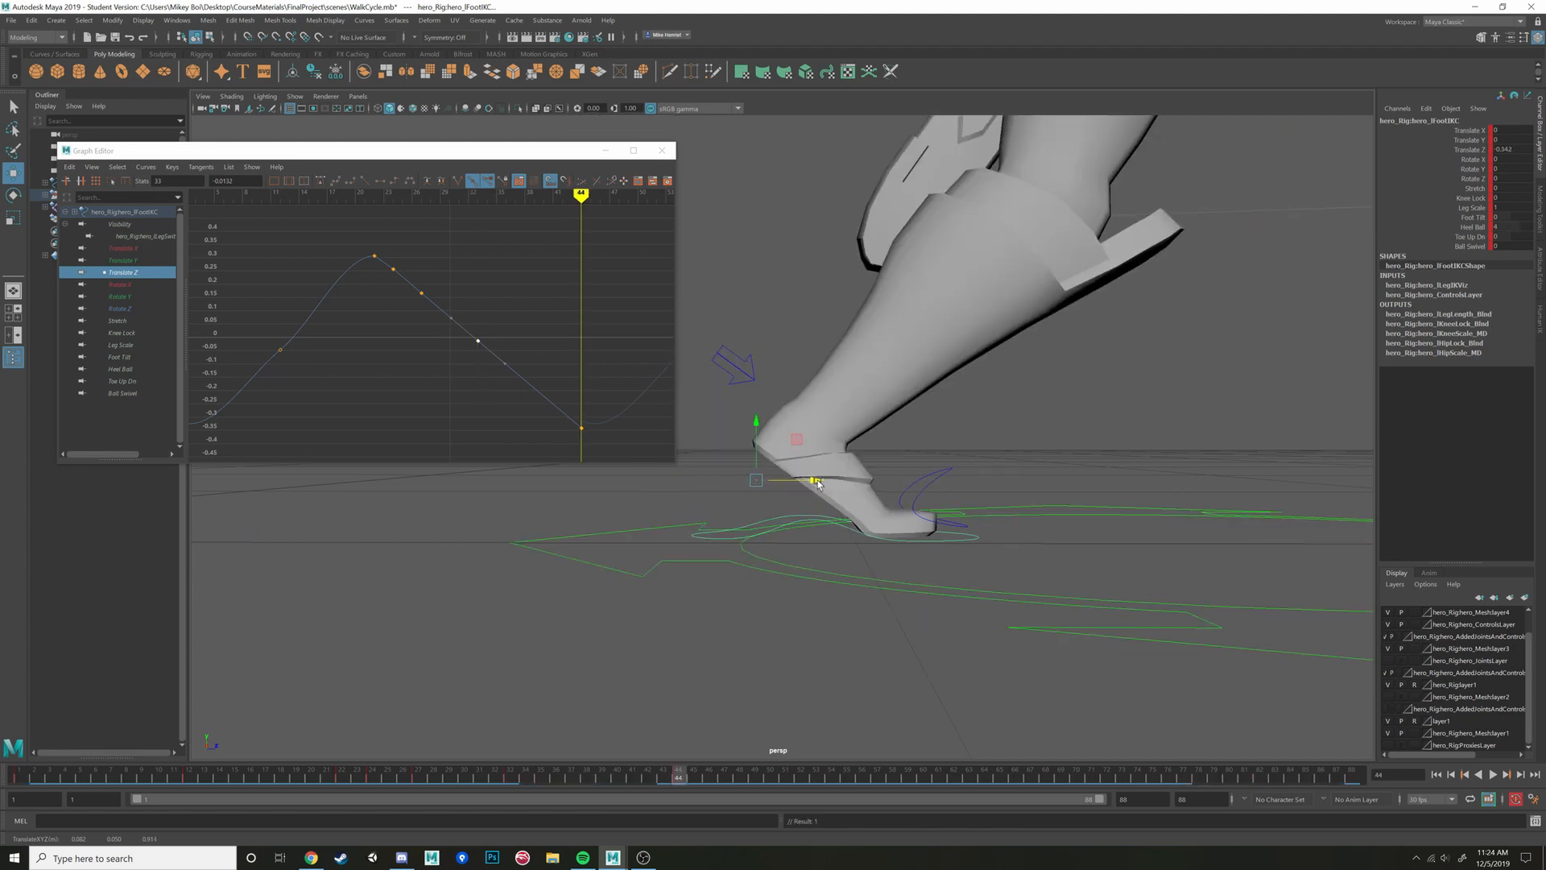
pyautogui.press(',')
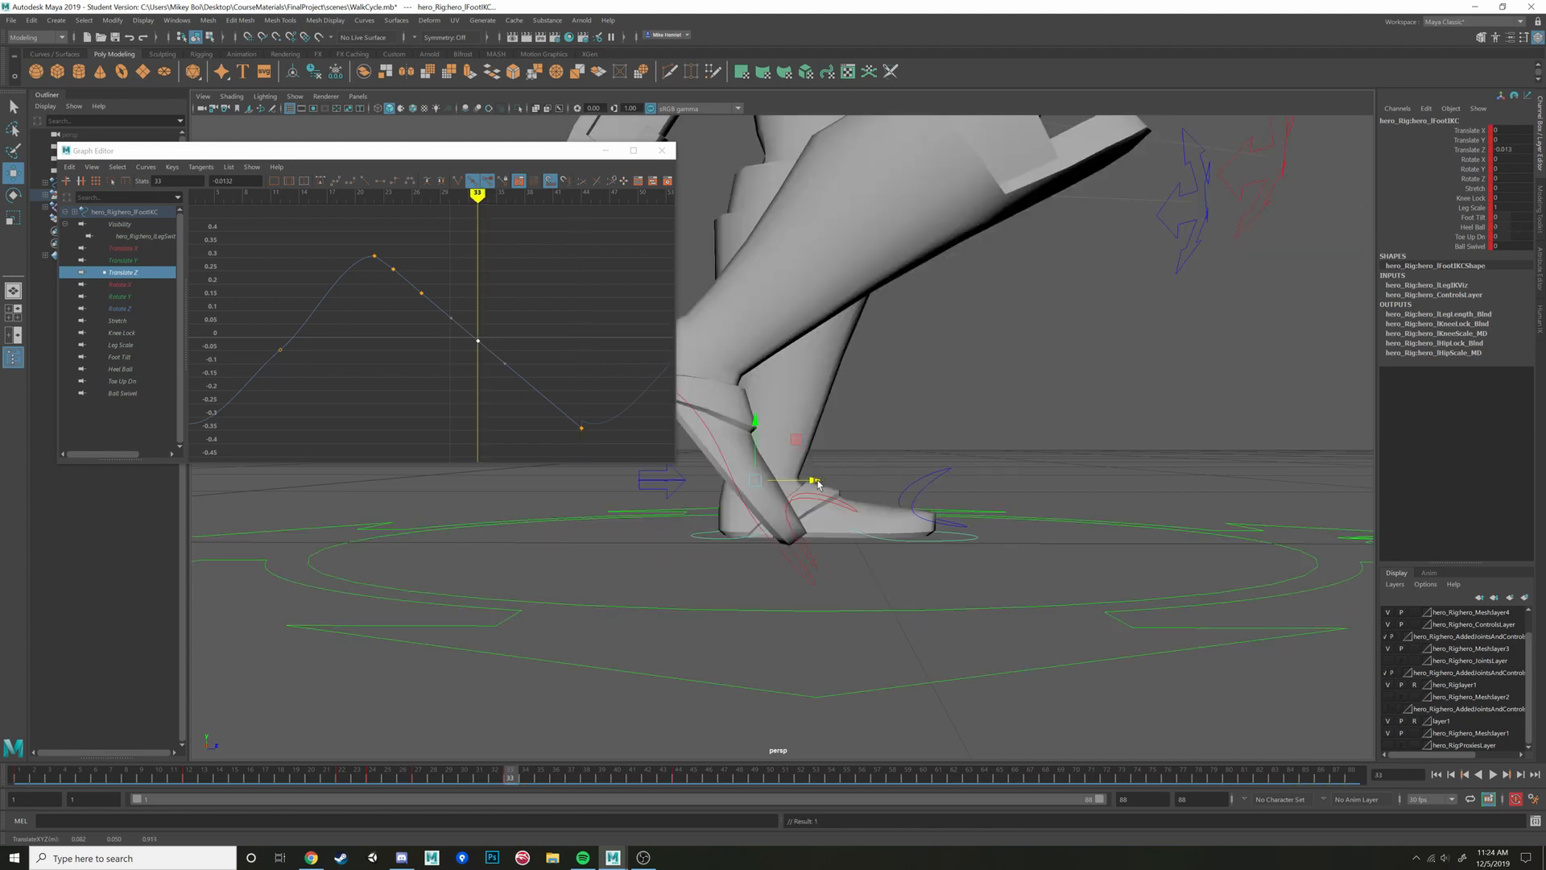
pyautogui.press('.')
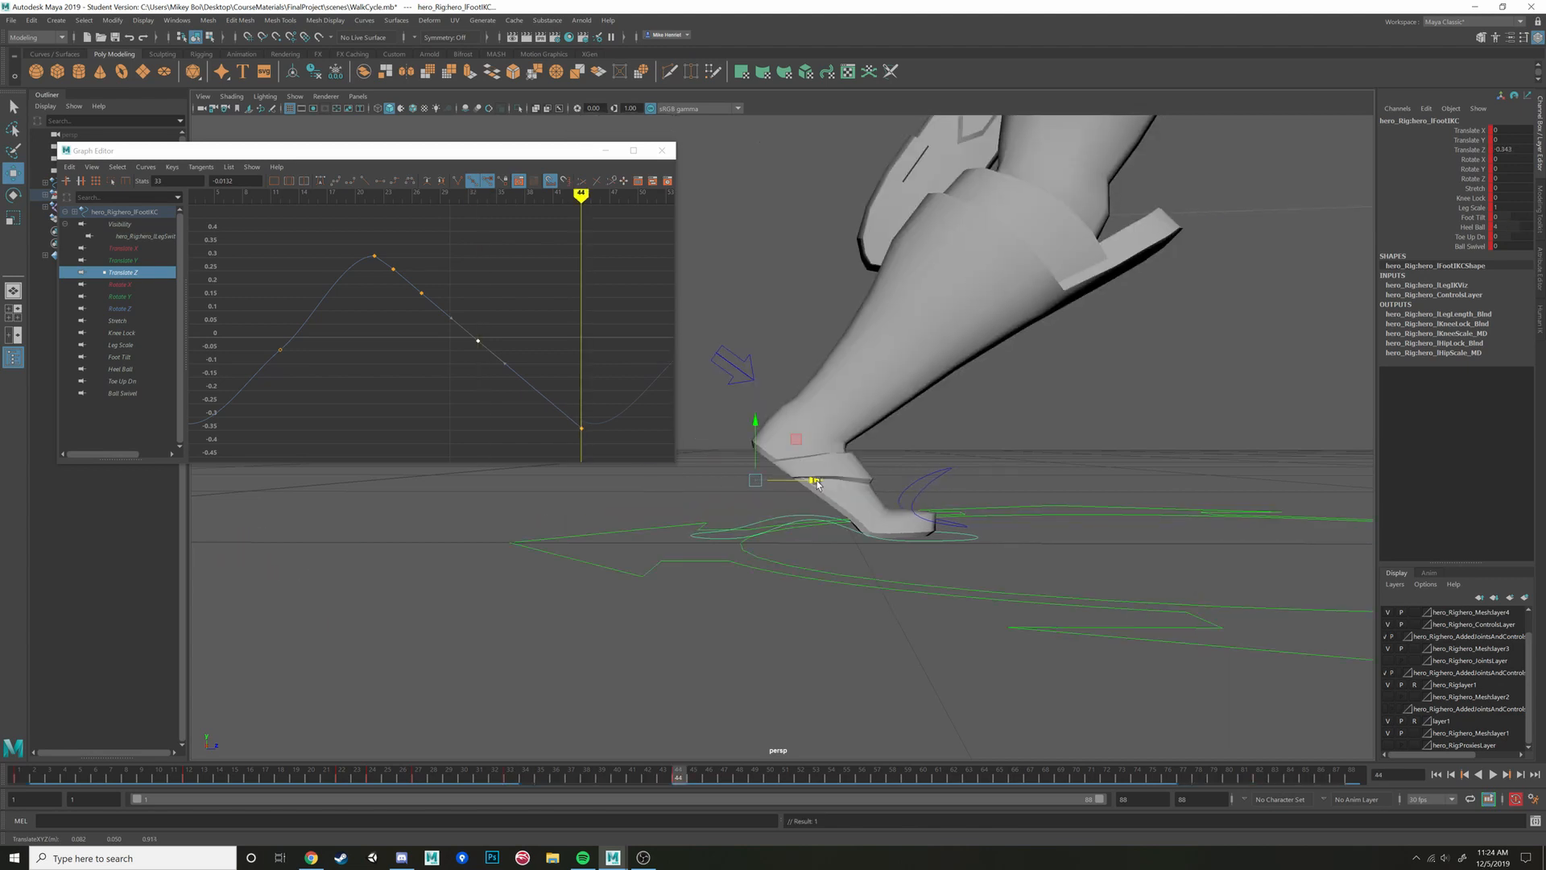
pyautogui.press(',')
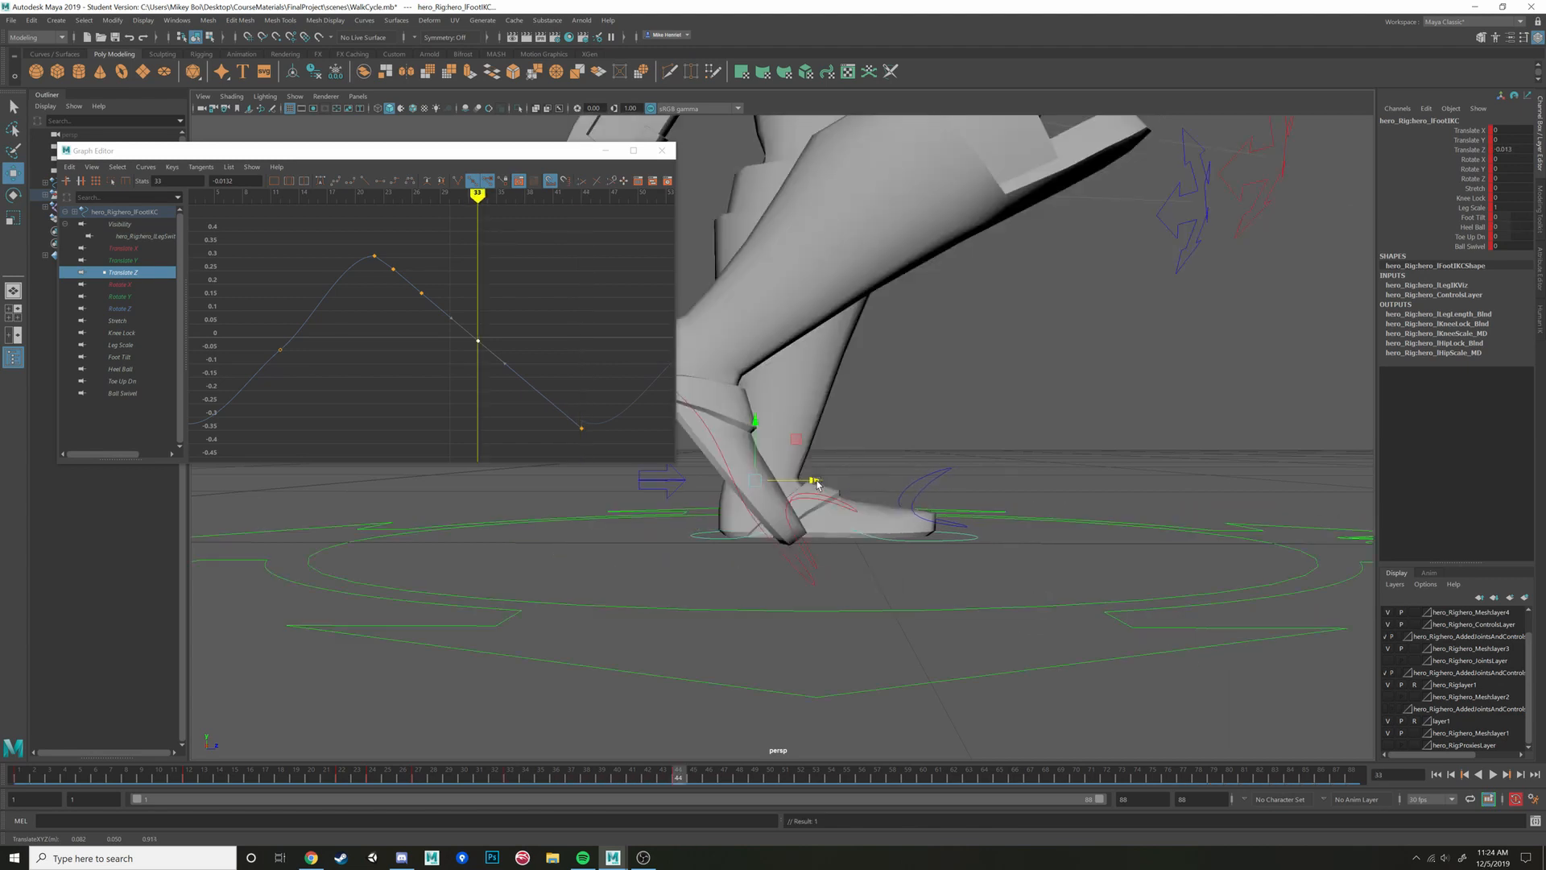
pyautogui.press('.')
pyautogui.press(',')
pyautogui.press('.')
pyautogui.press(',')
pyautogui.press('.')
pyautogui.press(',')
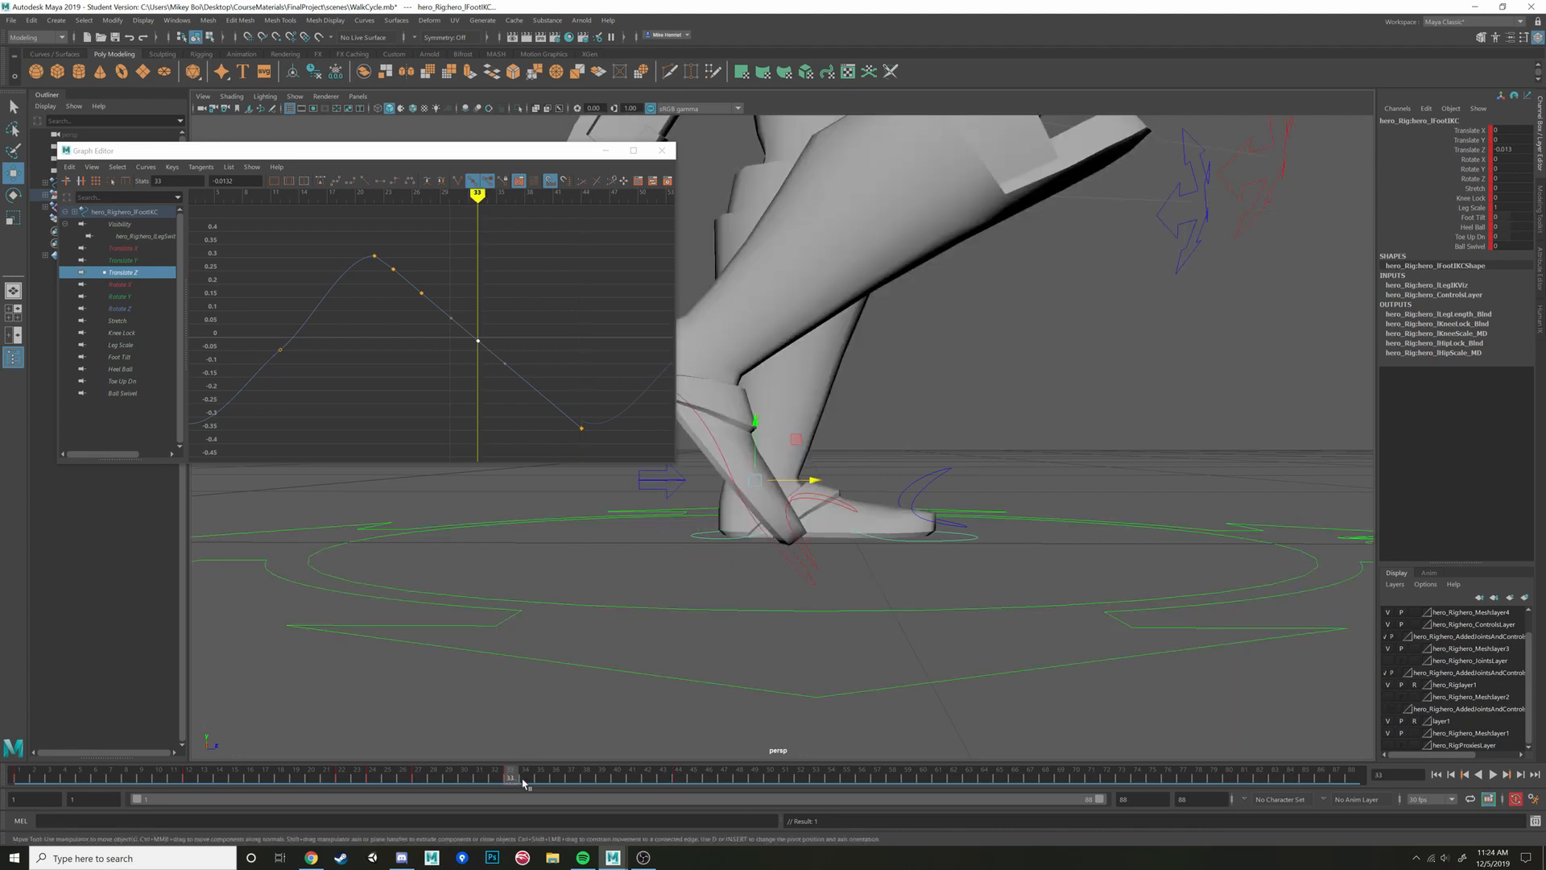
# Copy the left foot IK control's frame 44 key and paste it at frame 1
pyautogui.moveTo(523, 782); pyautogui.dragTo(683, 785)
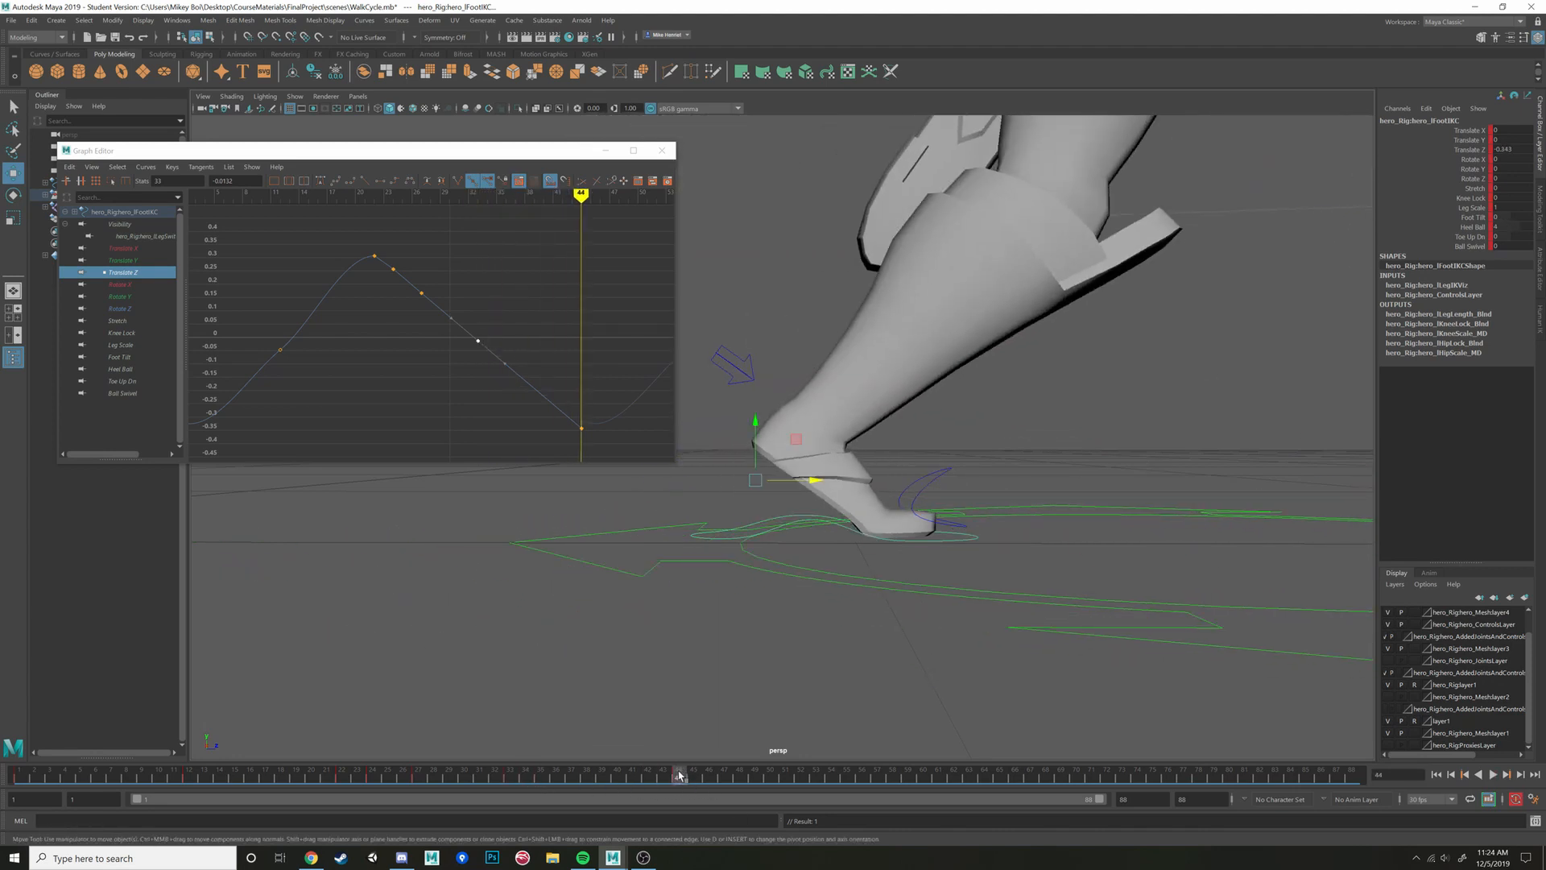
pyautogui.rightClick(679, 776)
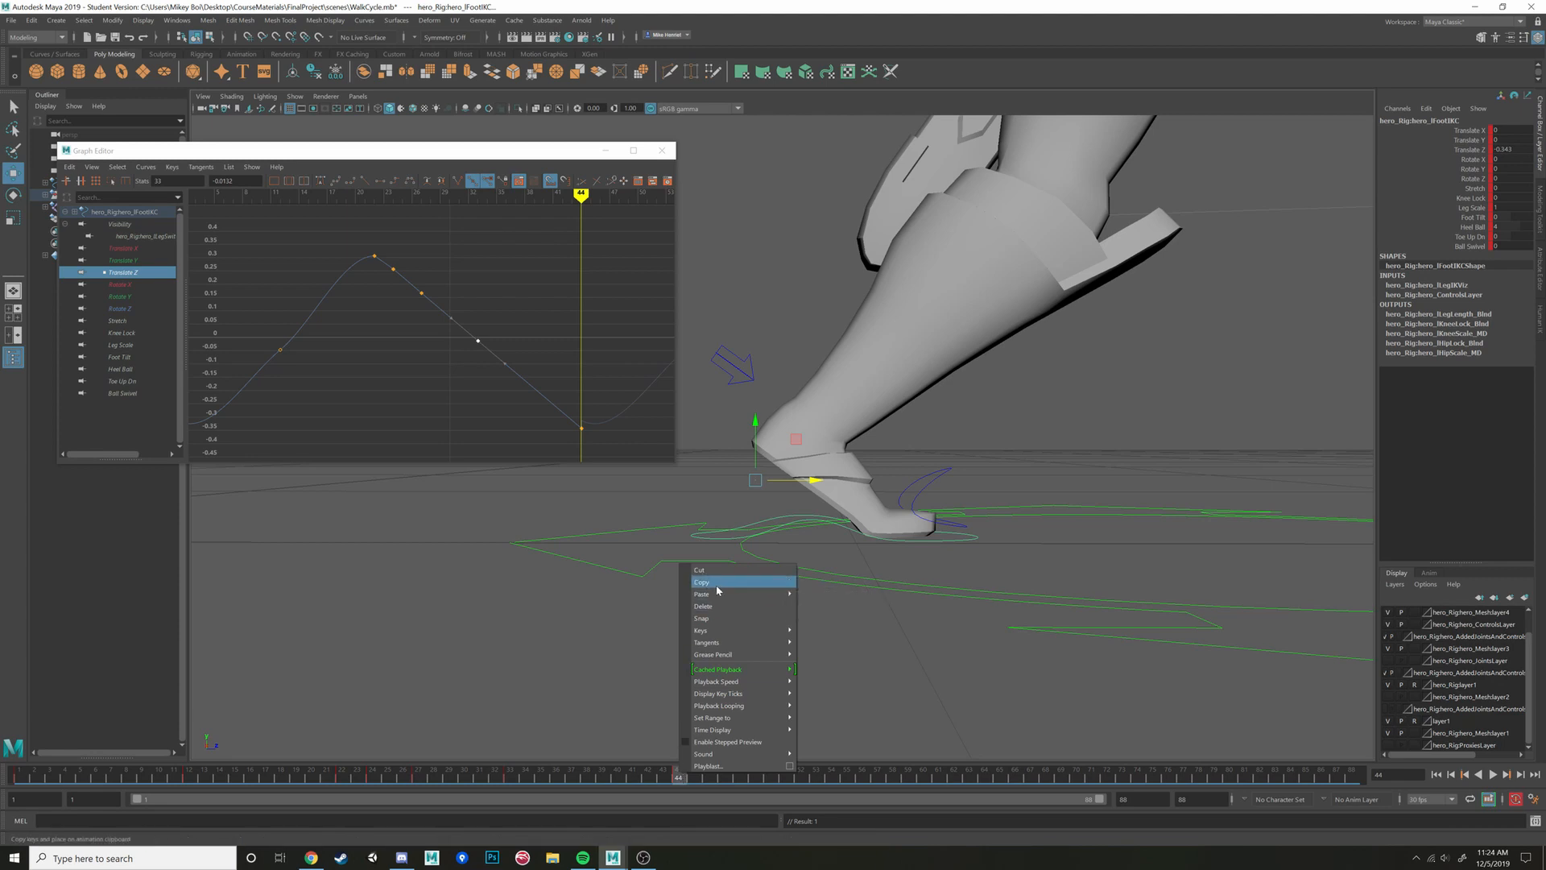
pyautogui.click(718, 582)
pyautogui.click(21, 776)
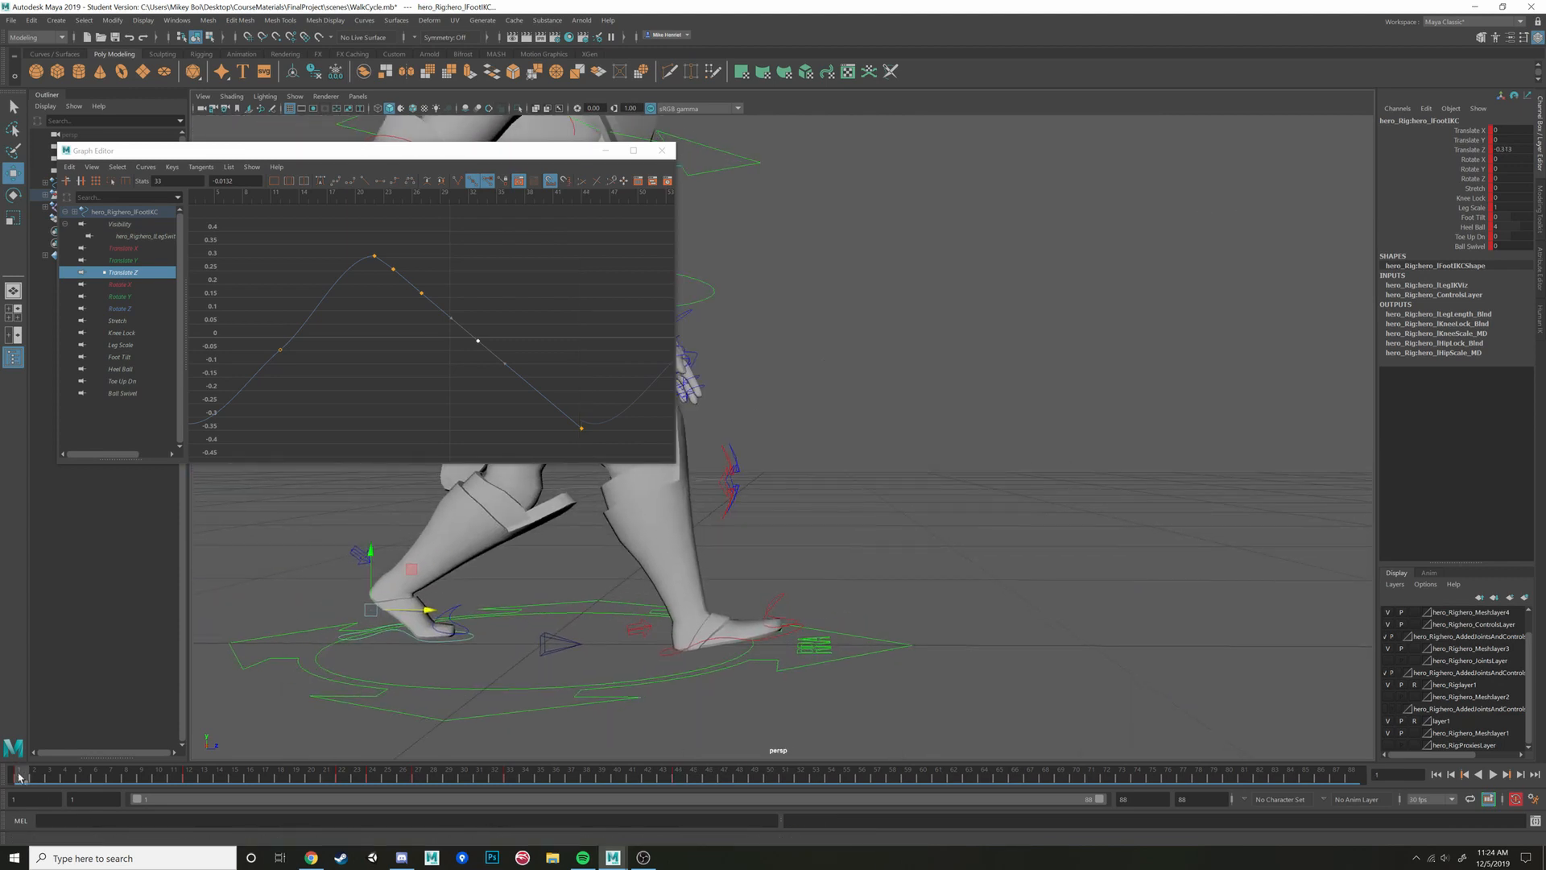
pyautogui.rightClick(21, 776)
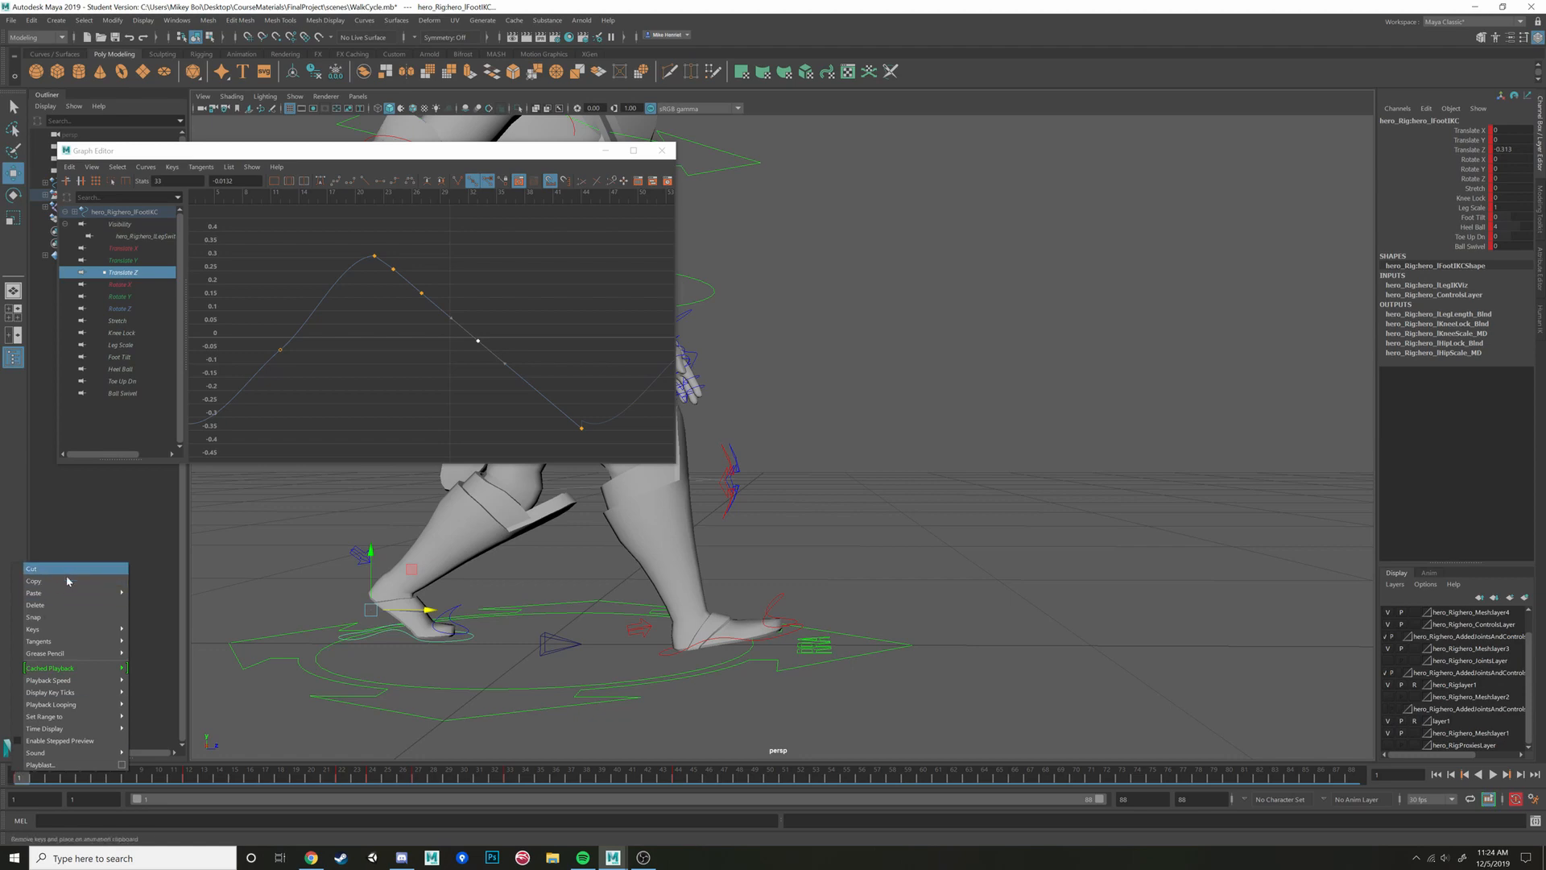
pyautogui.moveTo(113, 604)
pyautogui.click(165, 602)
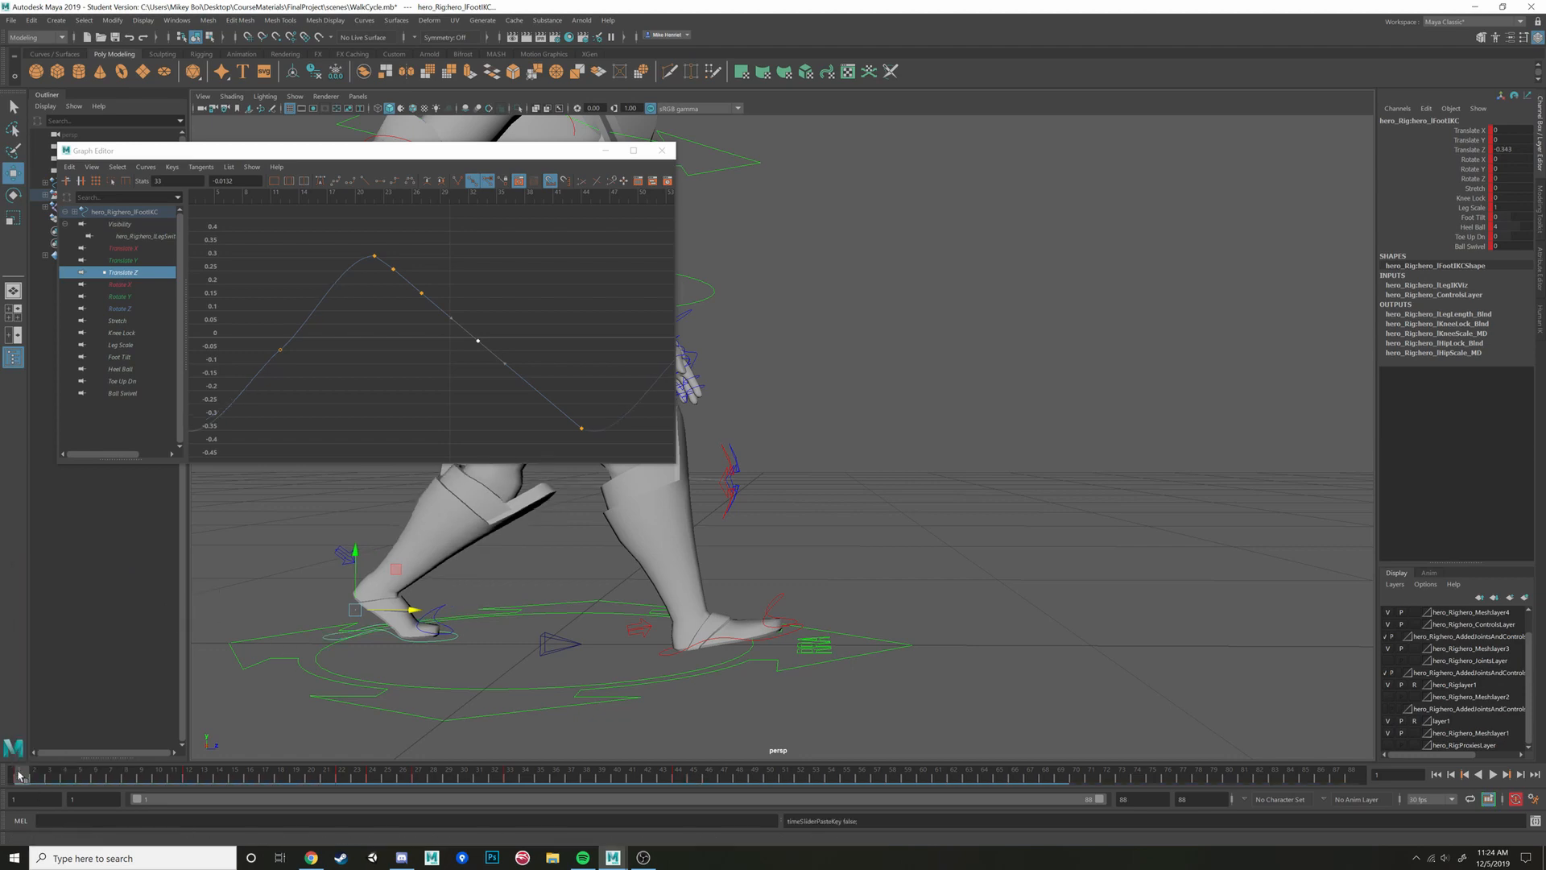
# Scrub through the walk and copy the right foot IK control's key at frame 24
pyautogui.moveTo(21, 777)
pyautogui.mouseDown()
pyautogui.moveTo(816, 778)
pyautogui.moveTo(625, 799)
pyautogui.moveTo(734, 798)
pyautogui.mouseUp()
pyautogui.keyDown('alt'); pyautogui.moveTo(834, 722); pyautogui.dragTo(545, 654, button='middle'); pyautogui.keyUp('alt')
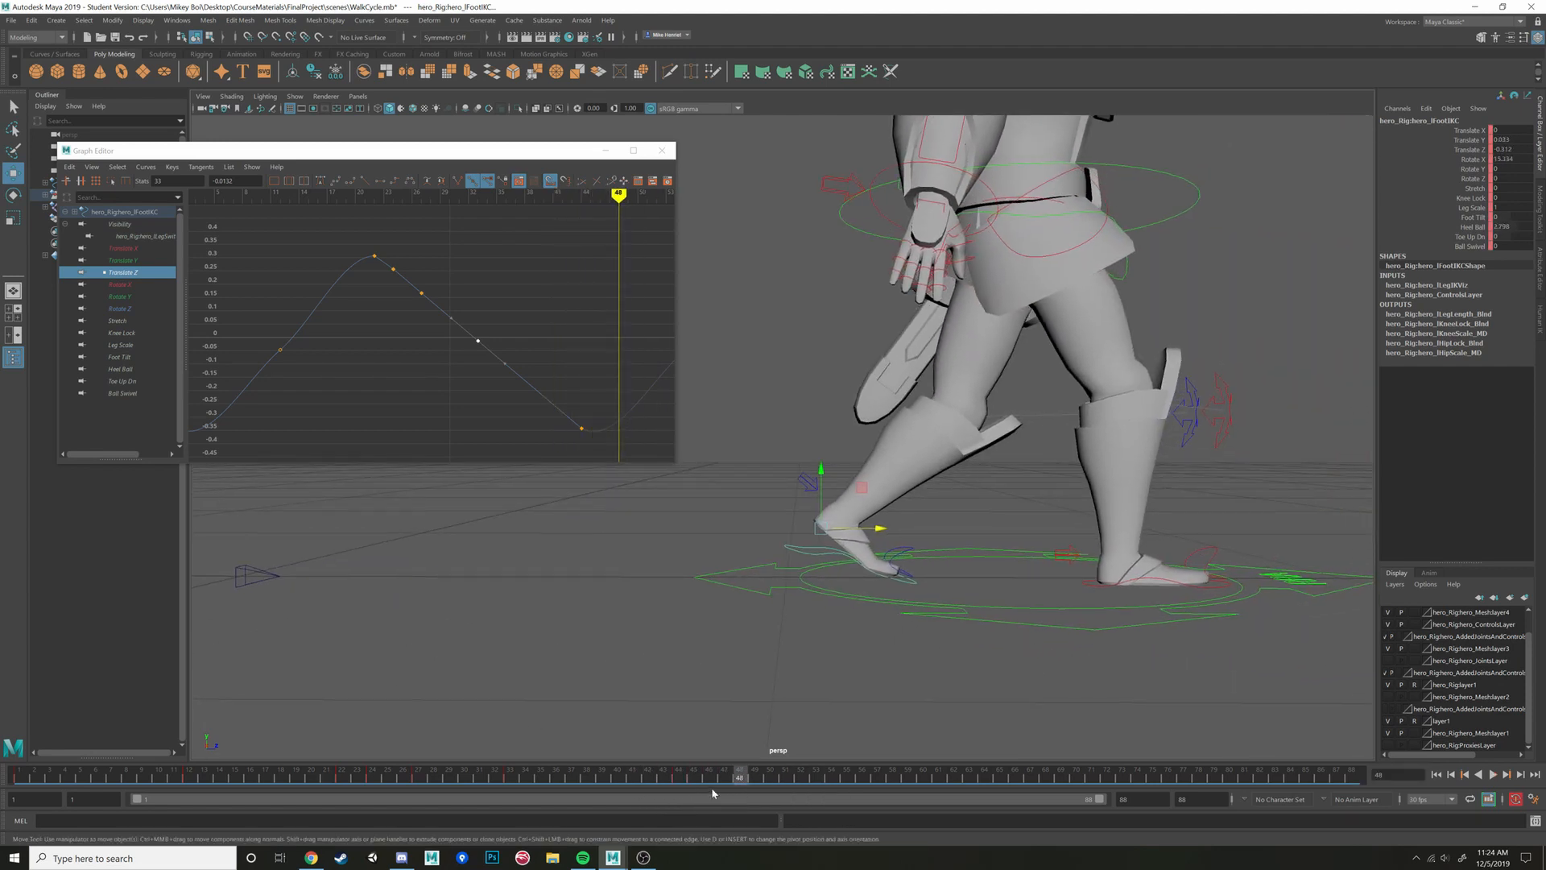
pyautogui.moveTo(691, 779)
pyautogui.mouseDown()
pyautogui.moveTo(714, 779)
pyautogui.moveTo(80, 779)
pyautogui.moveTo(329, 761)
pyautogui.moveTo(373, 777)
pyautogui.mouseUp()
pyautogui.click(418, 587)
pyautogui.rightClick(379, 777)
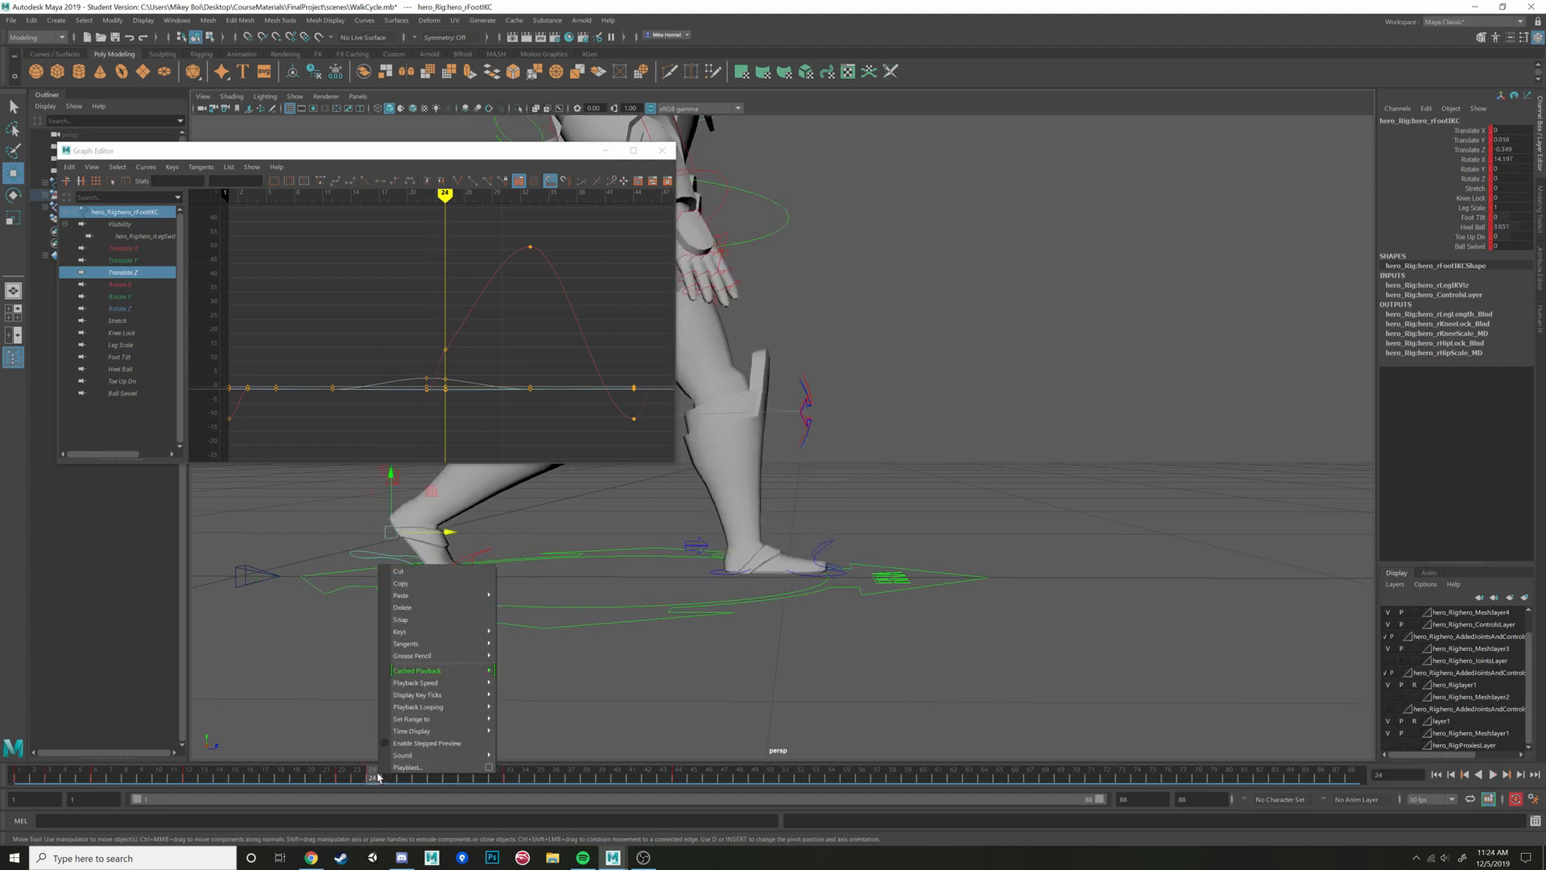
pyautogui.click(433, 585)
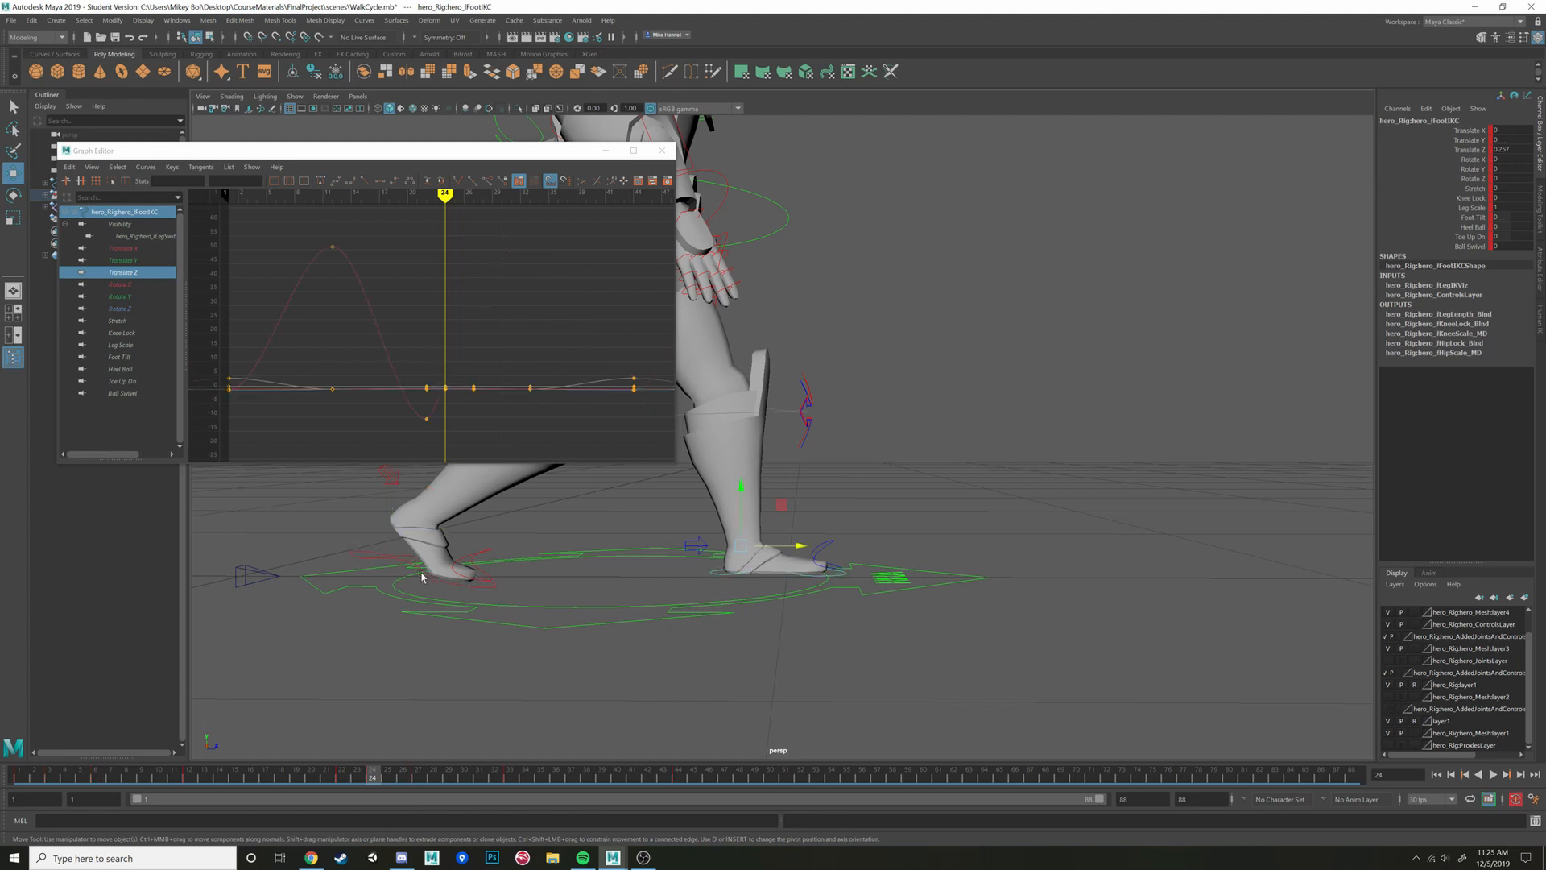
# Paste the copied right foot key onto the left foot IK control at frame 3
pyautogui.moveTo(664, 777); pyautogui.dragTo(714, 775)
pyautogui.rightClick(715, 776)
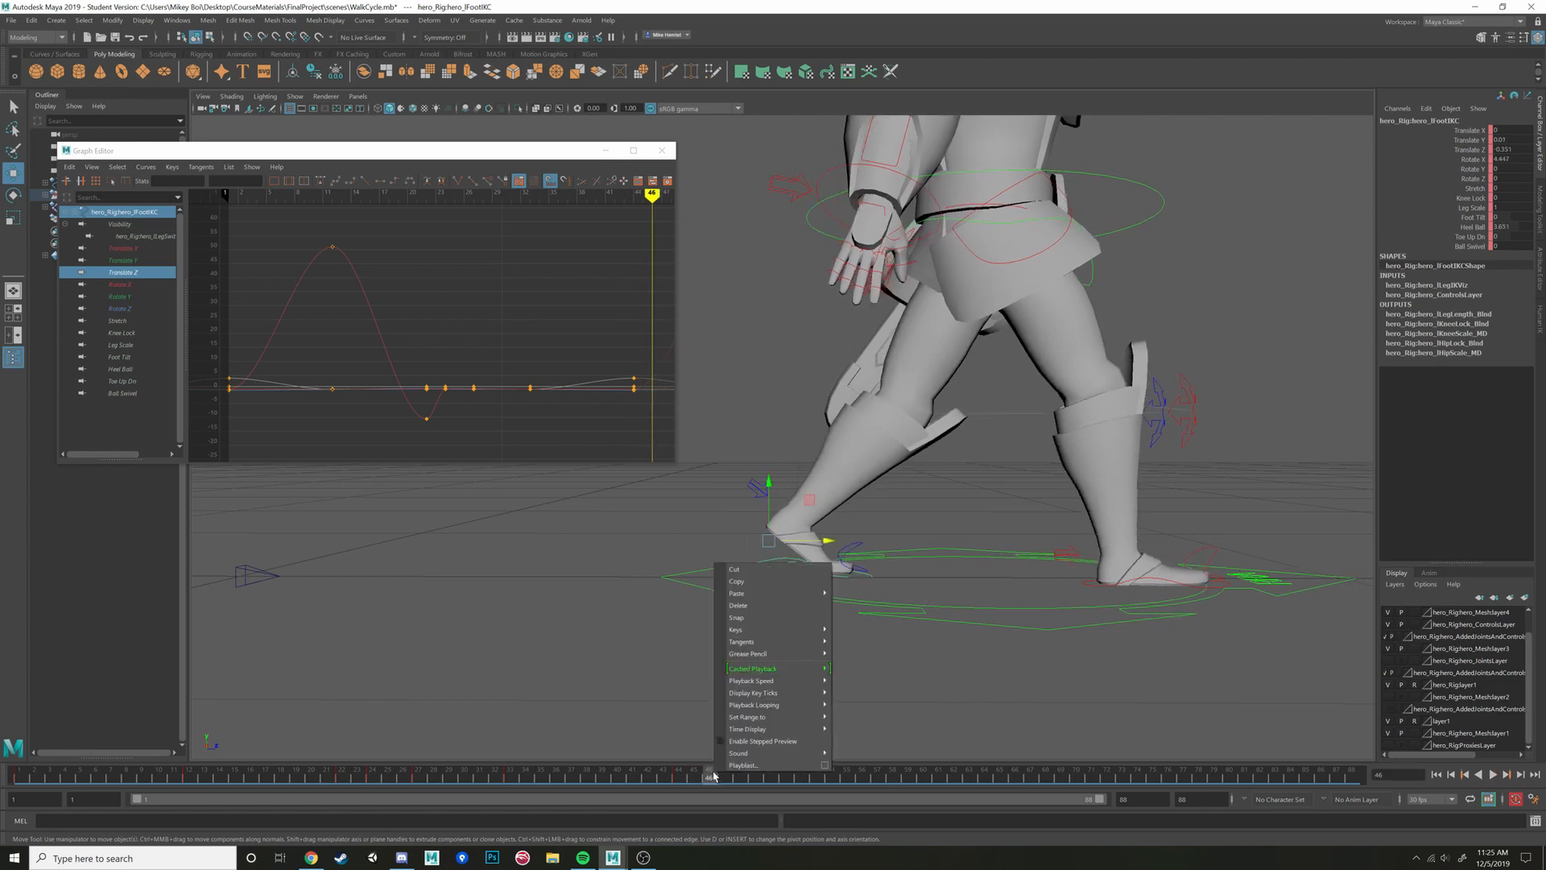
pyautogui.click(56, 775)
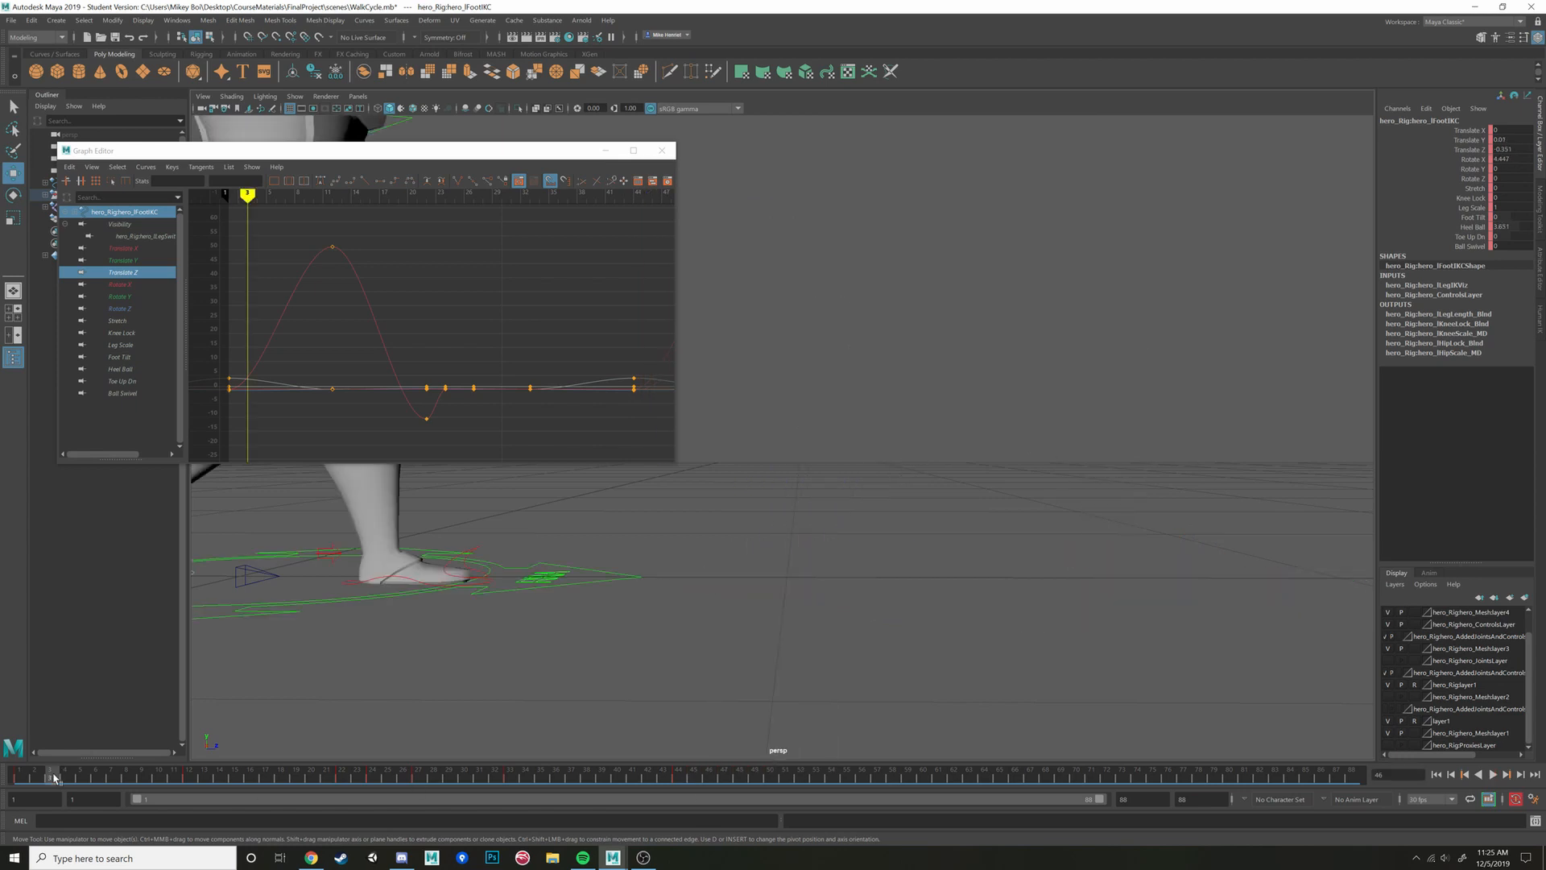
pyautogui.rightClick(62, 775)
pyautogui.moveTo(120, 596)
pyautogui.click(193, 609)
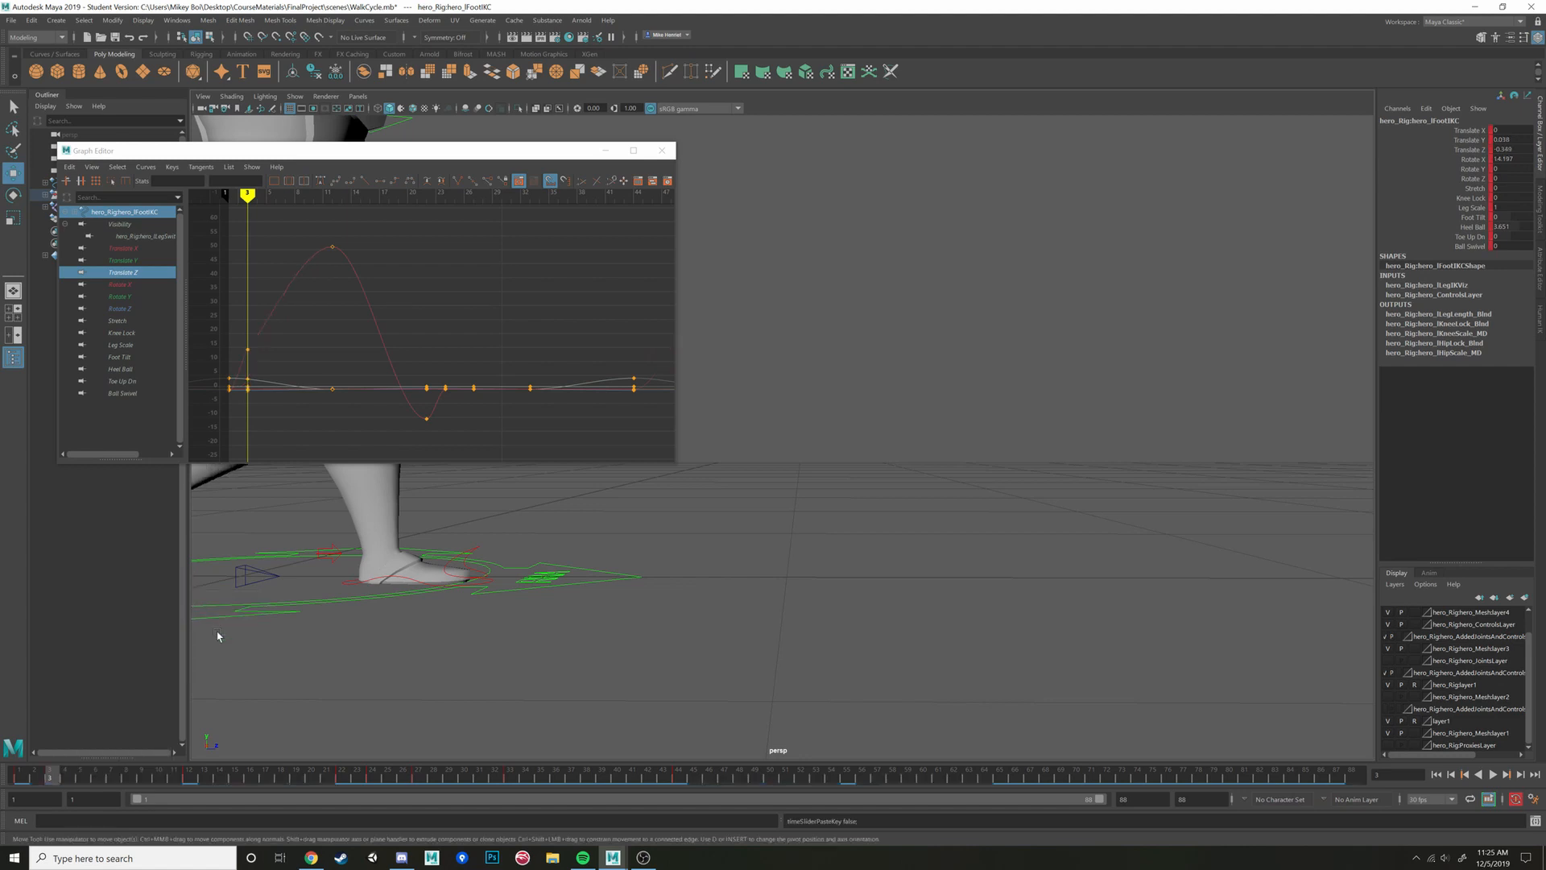
# Play the walk and examine the left foot's pose and curves at frame 46, past the cycle's end
pyautogui.keyDown('alt'); pyautogui.moveTo(486, 681); pyautogui.dragTo(942, 690, button='middle'); pyautogui.keyUp('alt')
pyautogui.hotkey('alt', 'v')
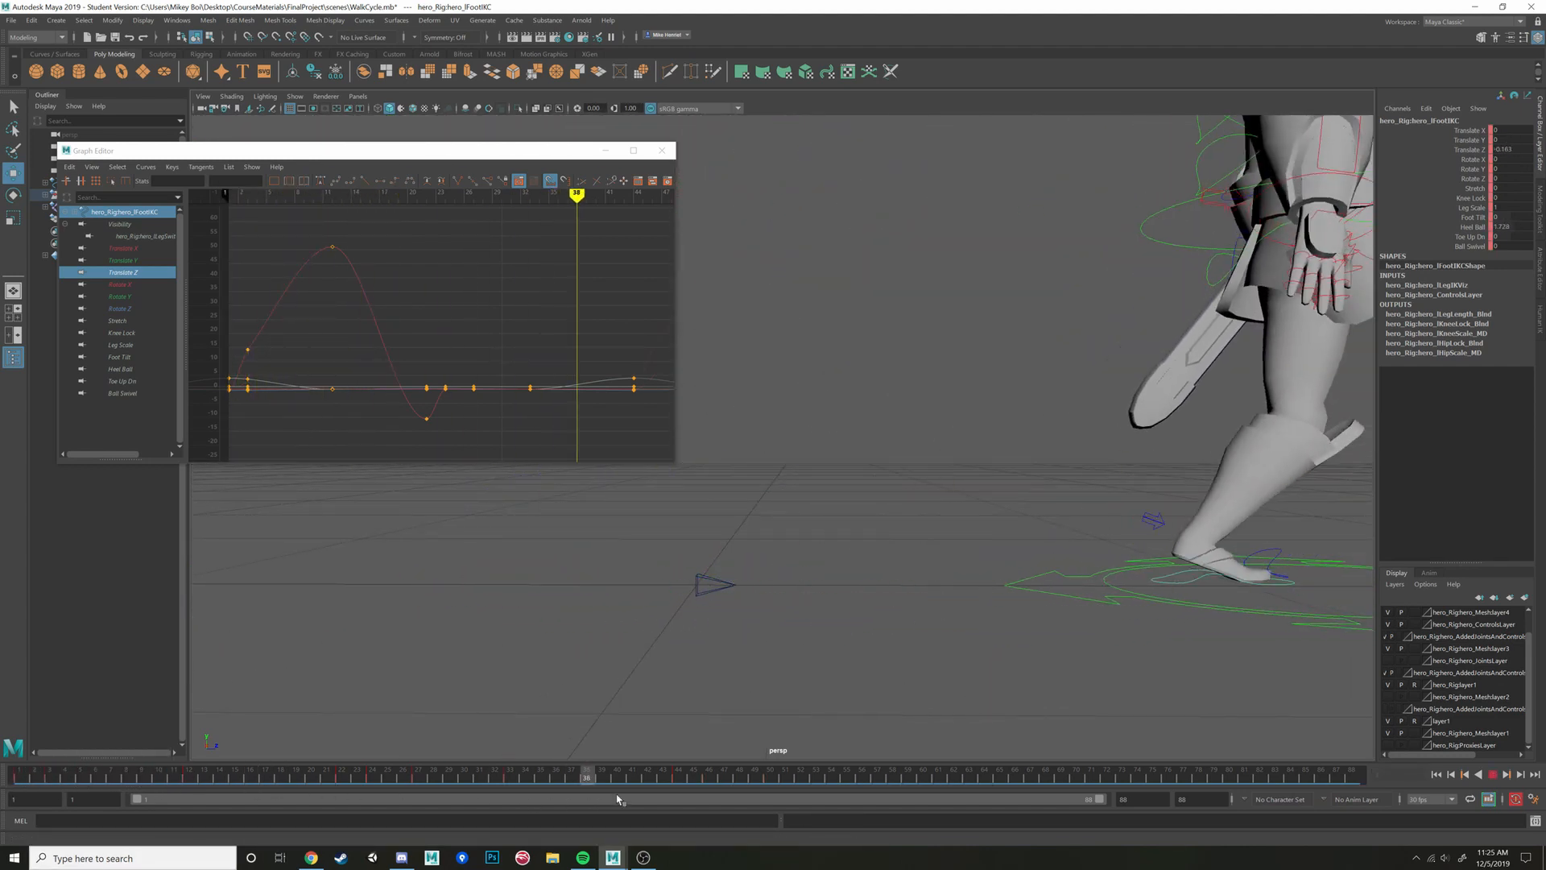
pyautogui.click(713, 783)
pyautogui.scroll(-6, 607, 380)
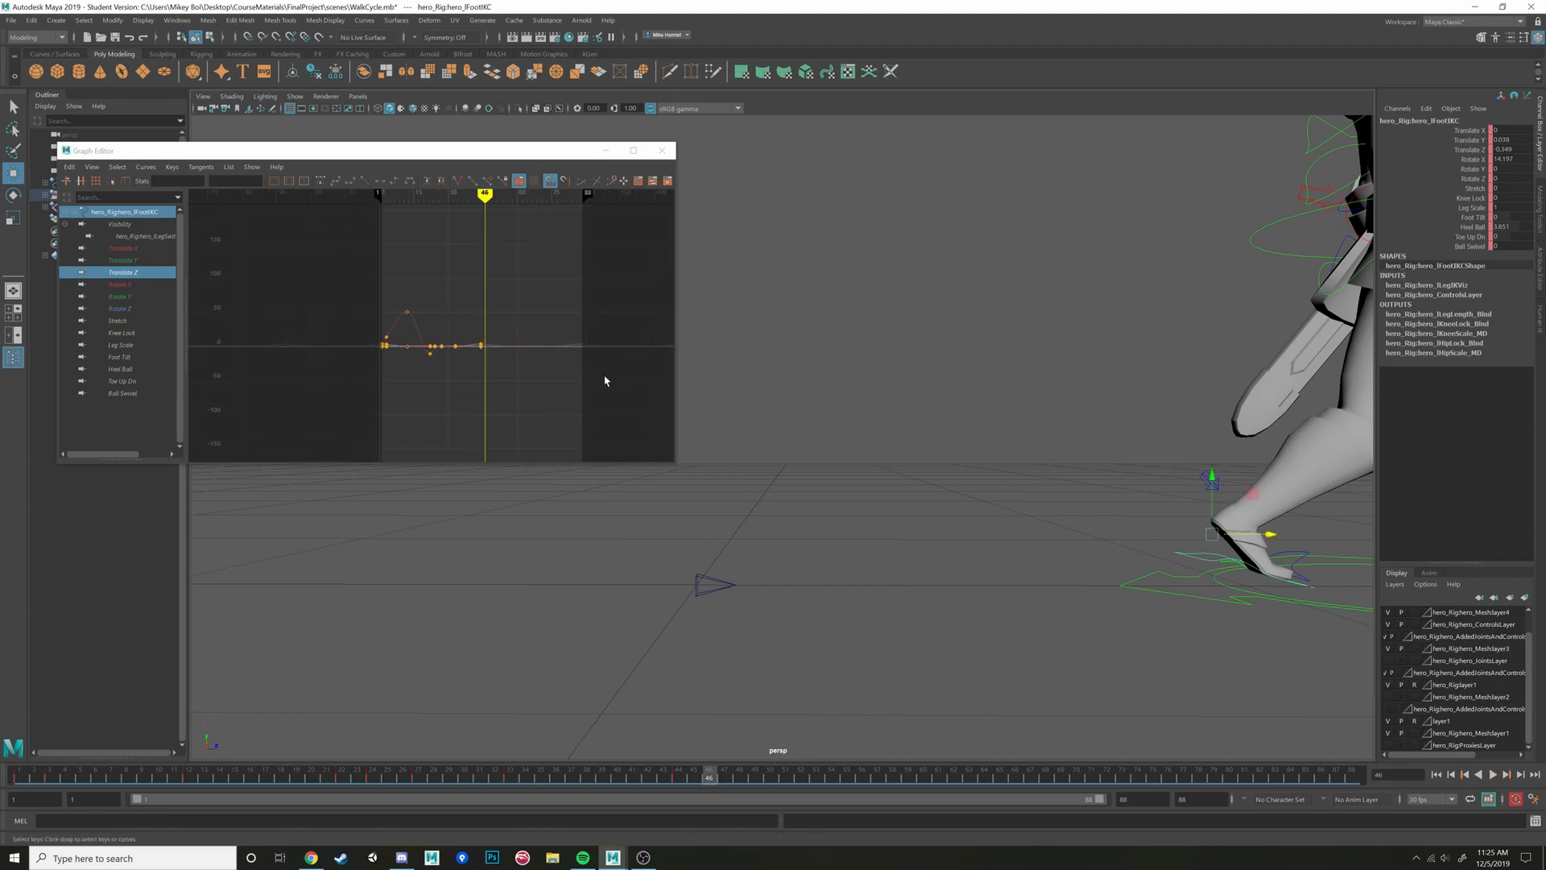
pyautogui.scroll(2, 556, 374)
pyautogui.keyDown('alt'); pyautogui.moveTo(501, 355); pyautogui.dragTo(489, 359, button='middle'); pyautogui.keyUp('alt')
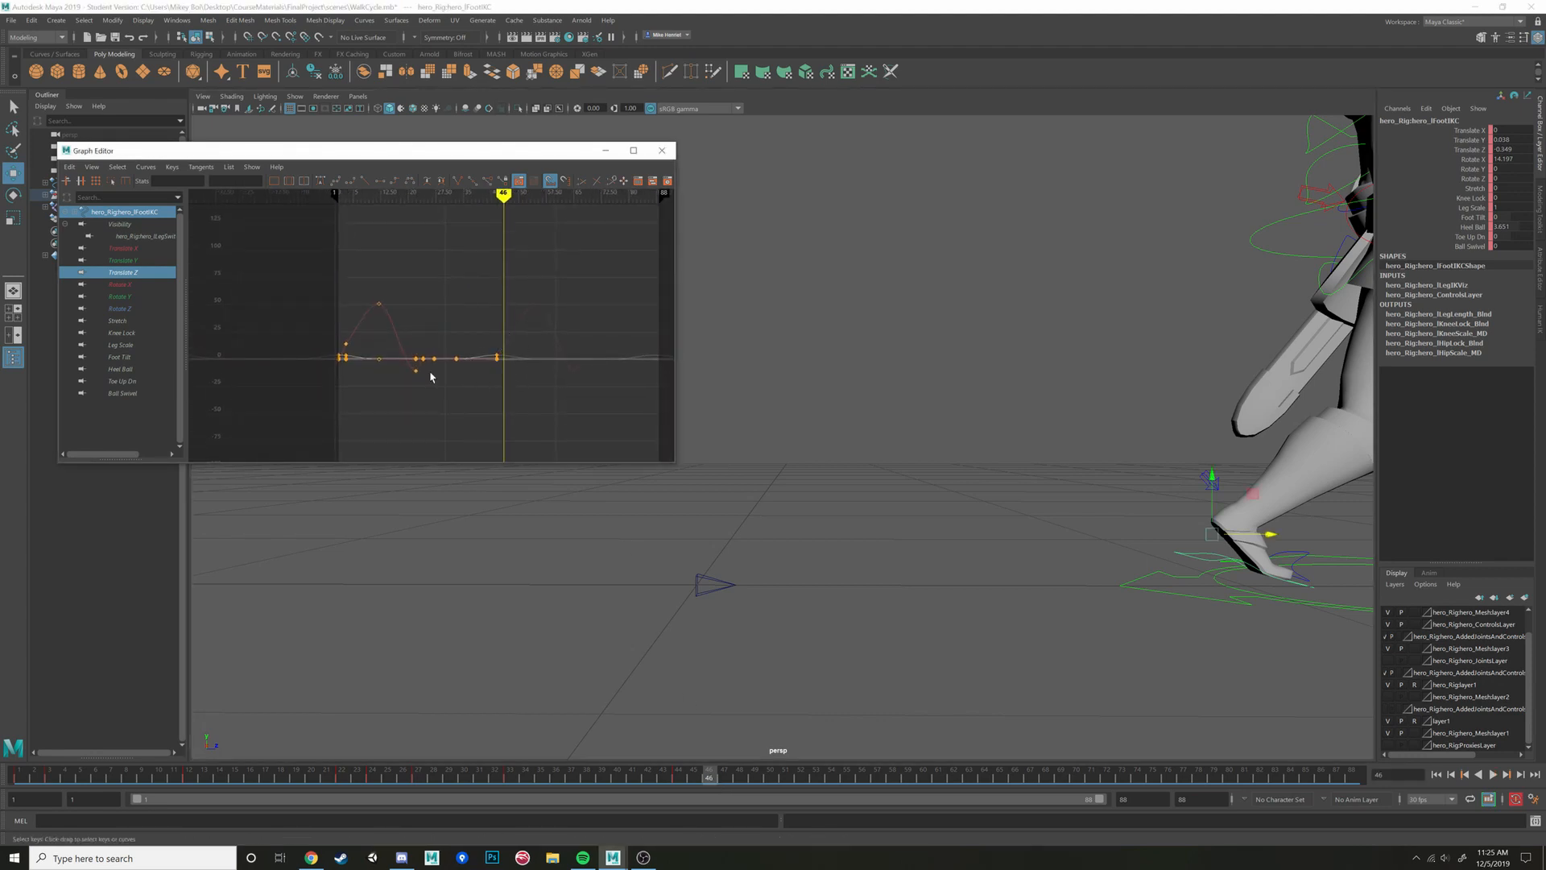
# Set the playback range to end at frame 44
pyautogui.moveTo(697, 779)
pyautogui.mouseDown()
pyautogui.moveTo(684, 782)
pyautogui.moveTo(714, 776)
pyautogui.mouseUp()
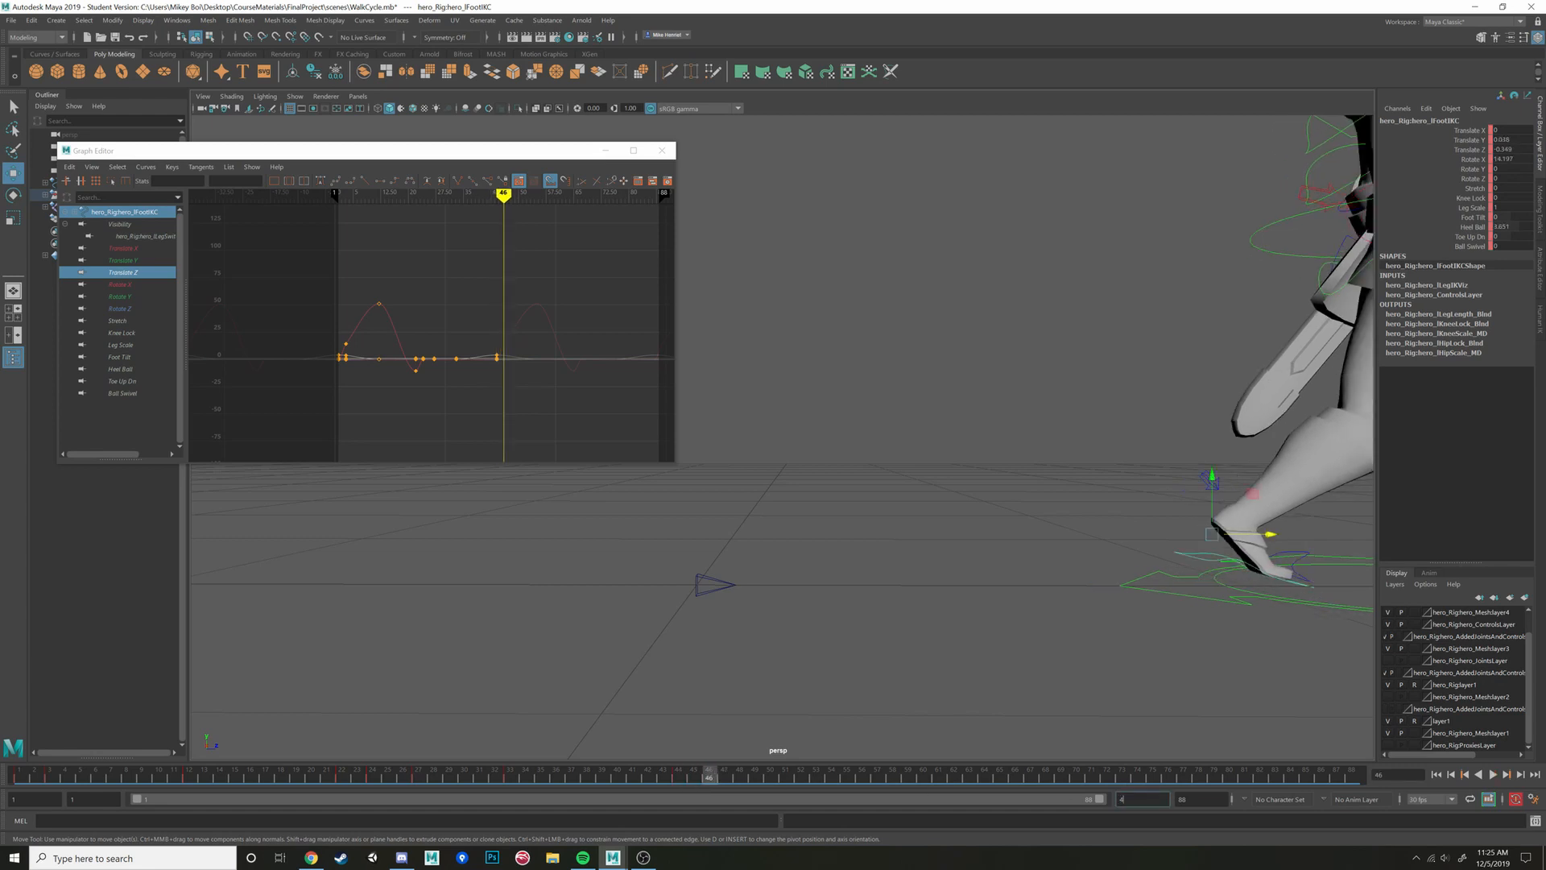
pyautogui.write('44')
pyautogui.press('Return')
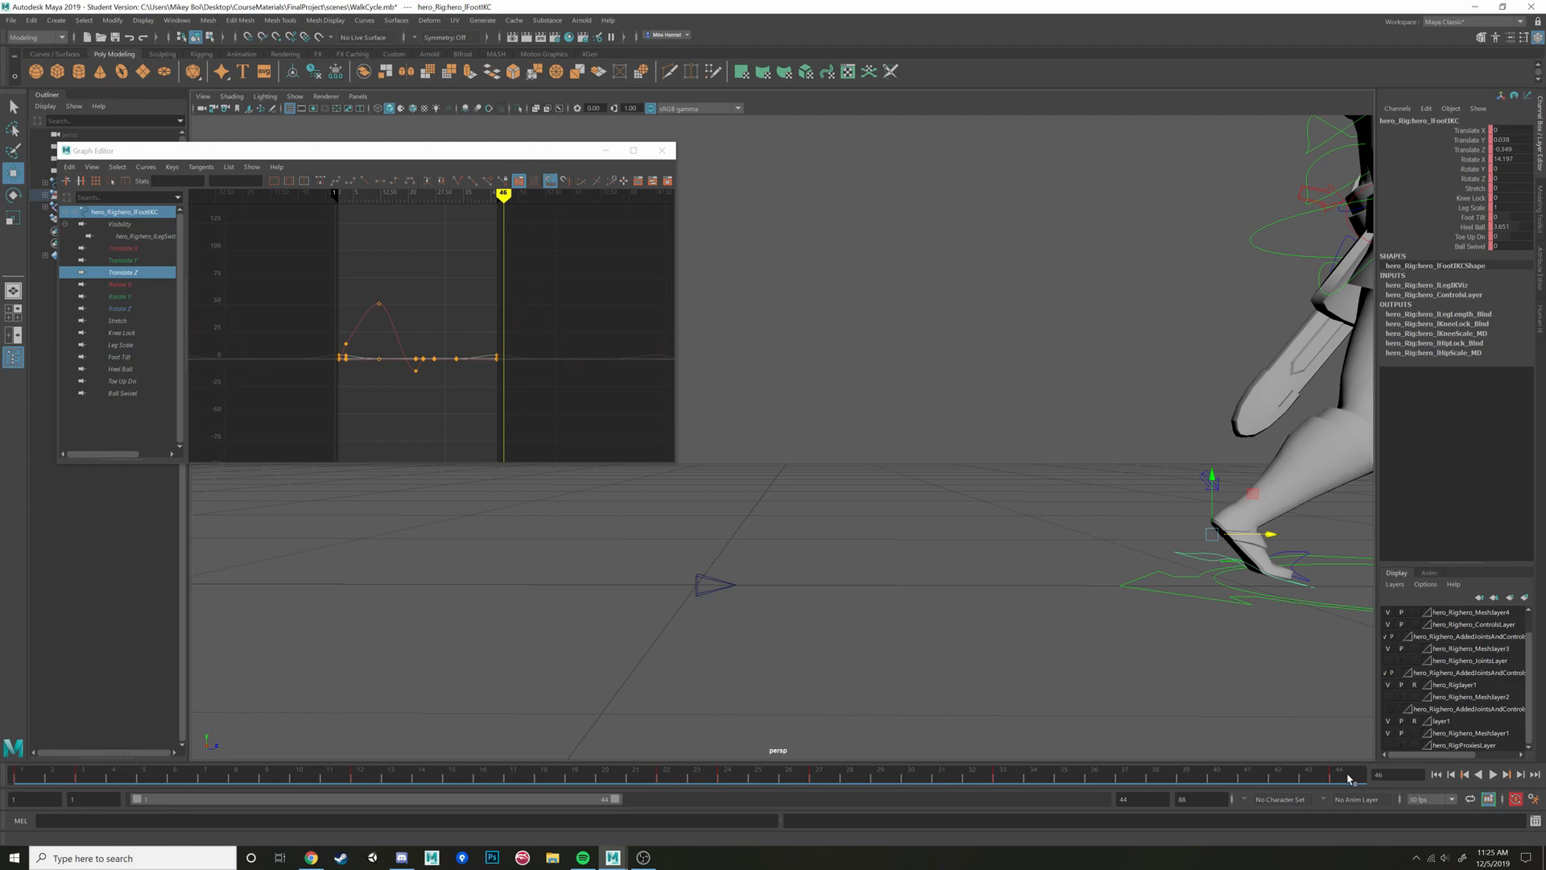
# Play and scrub the shortened loop to check the left foot's transition from frame 44 back to frame 1
pyautogui.hotkey('alt', 'v')
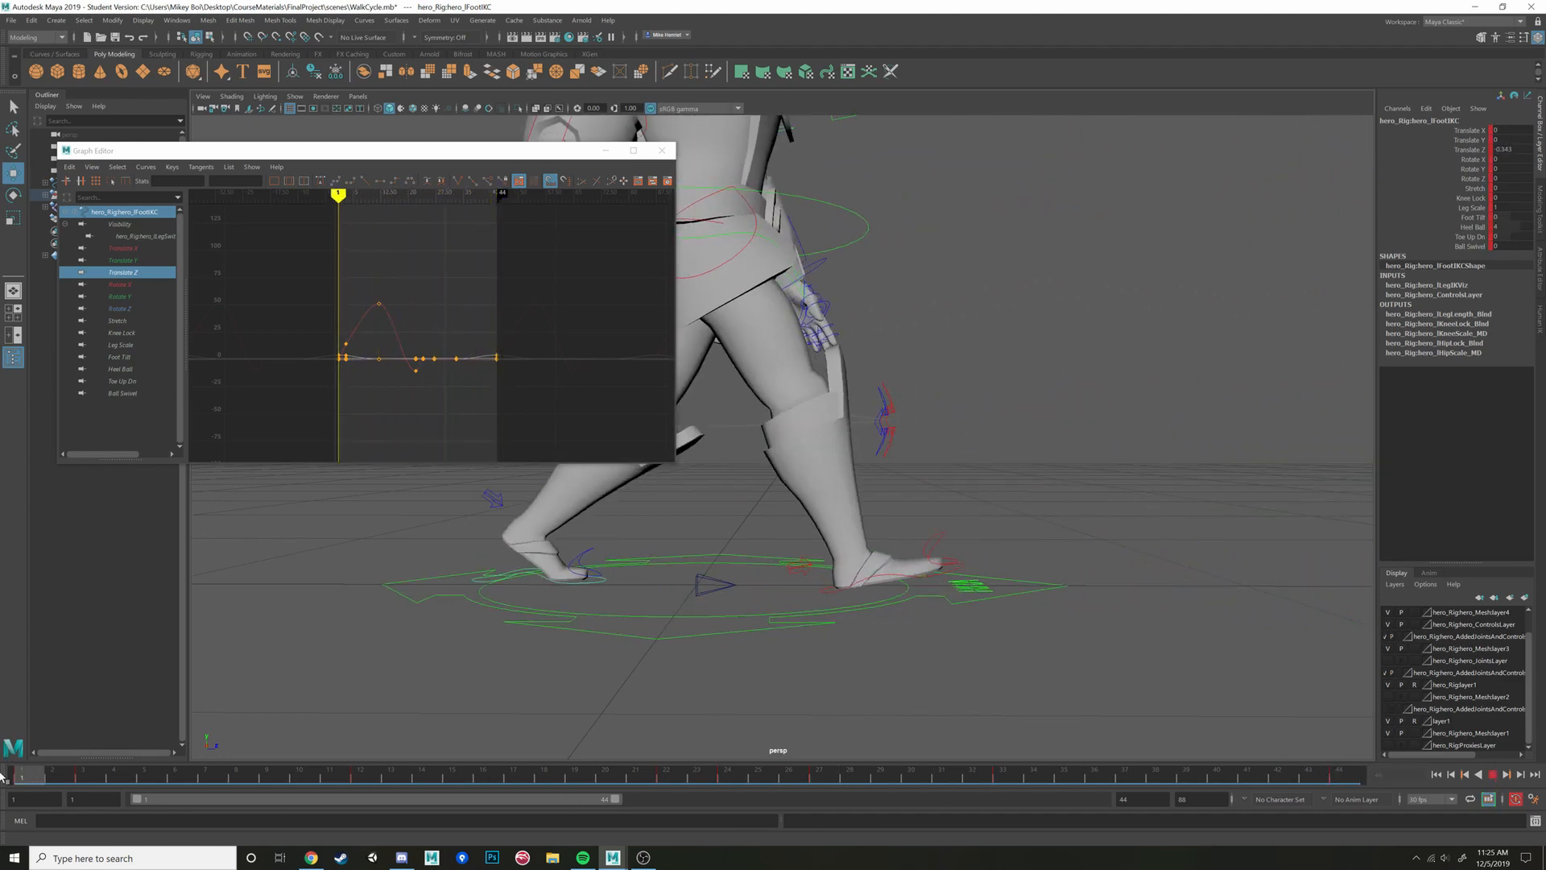
pyautogui.moveTo(3, 777); pyautogui.dragTo(1471, 790)
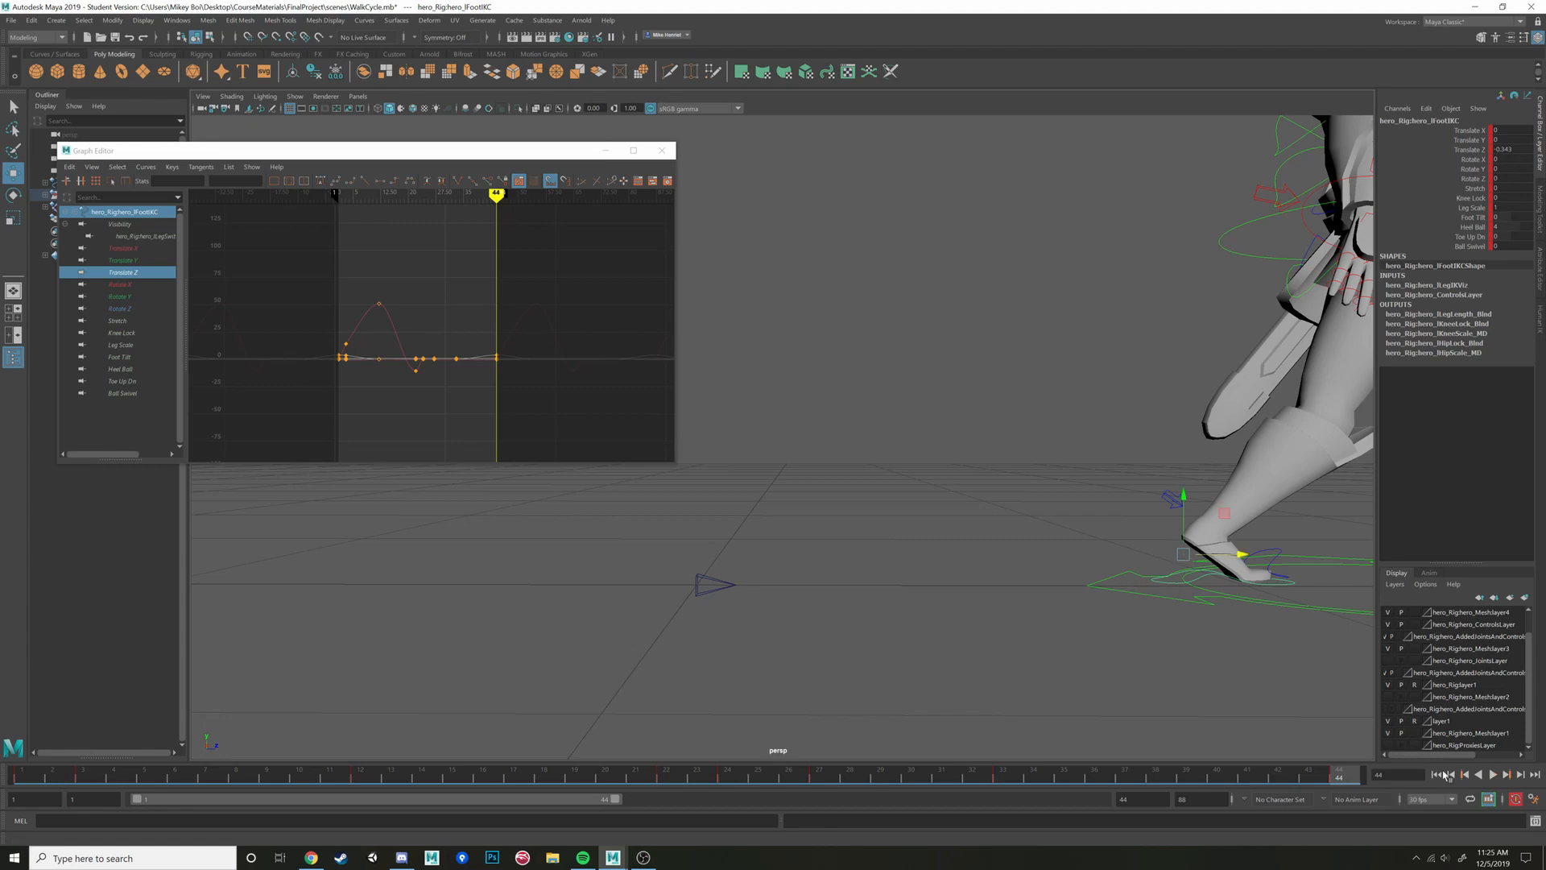
pyautogui.hotkey('alt', 'v')
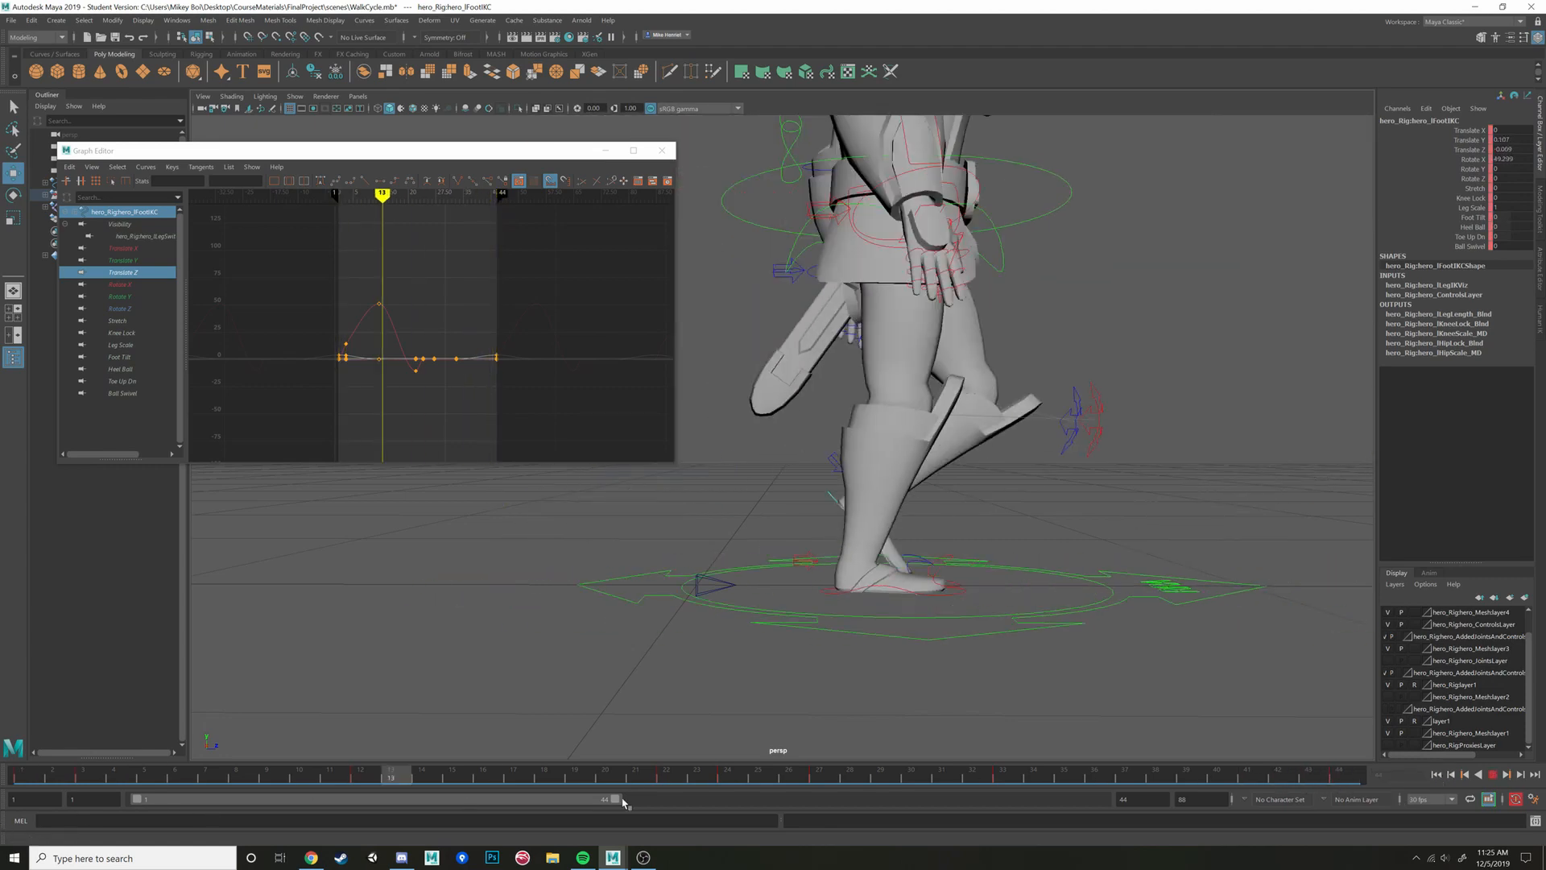
pyautogui.hotkey('alt', 'v')
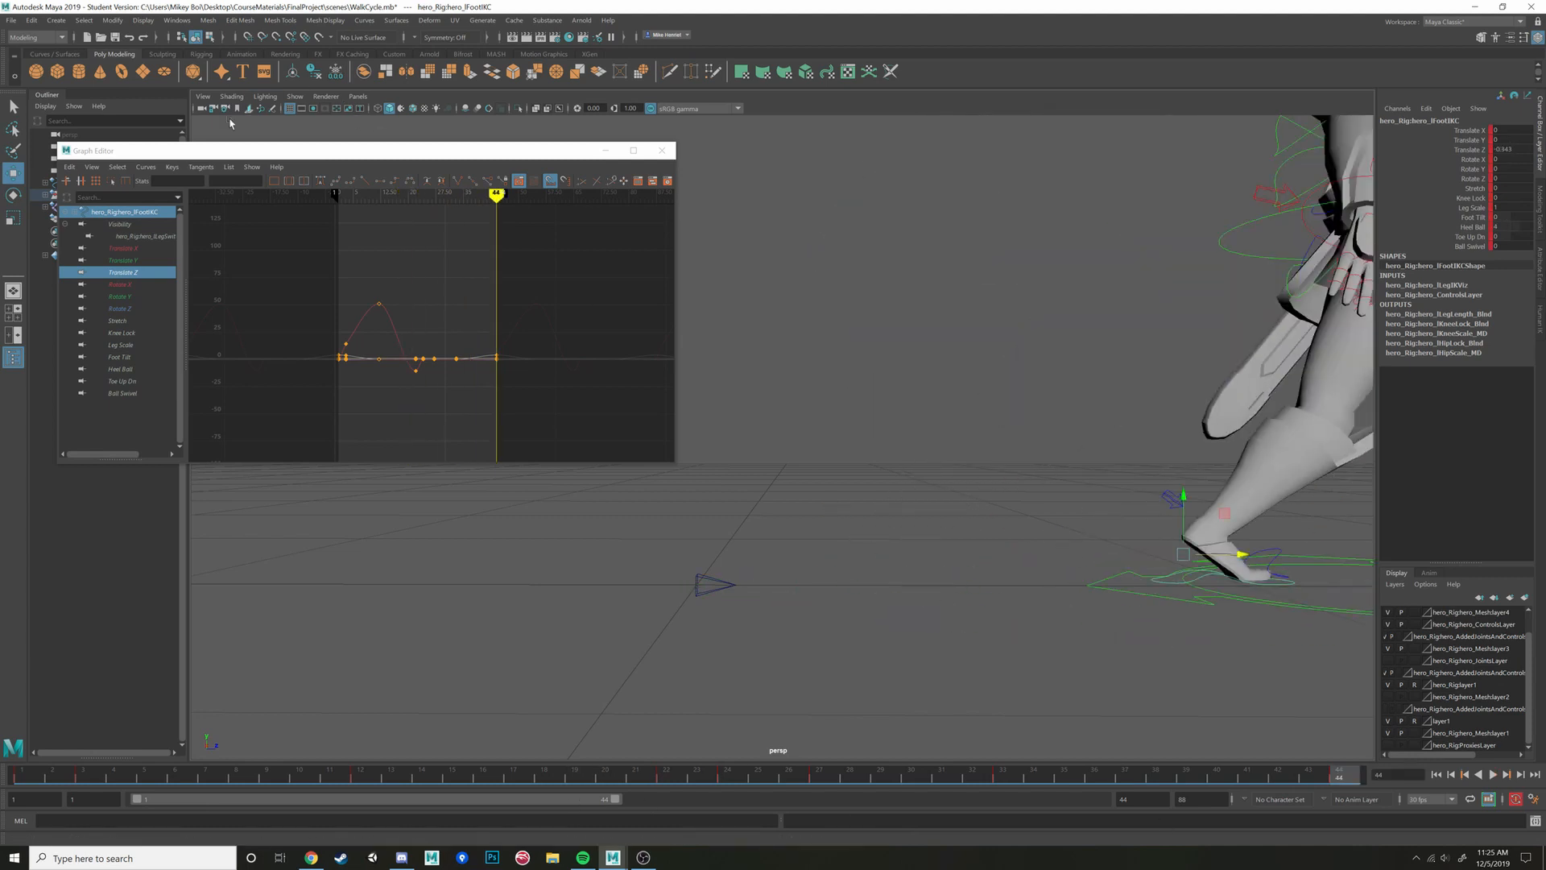
pyautogui.click(145, 167)
pyautogui.moveTo(249, 202)
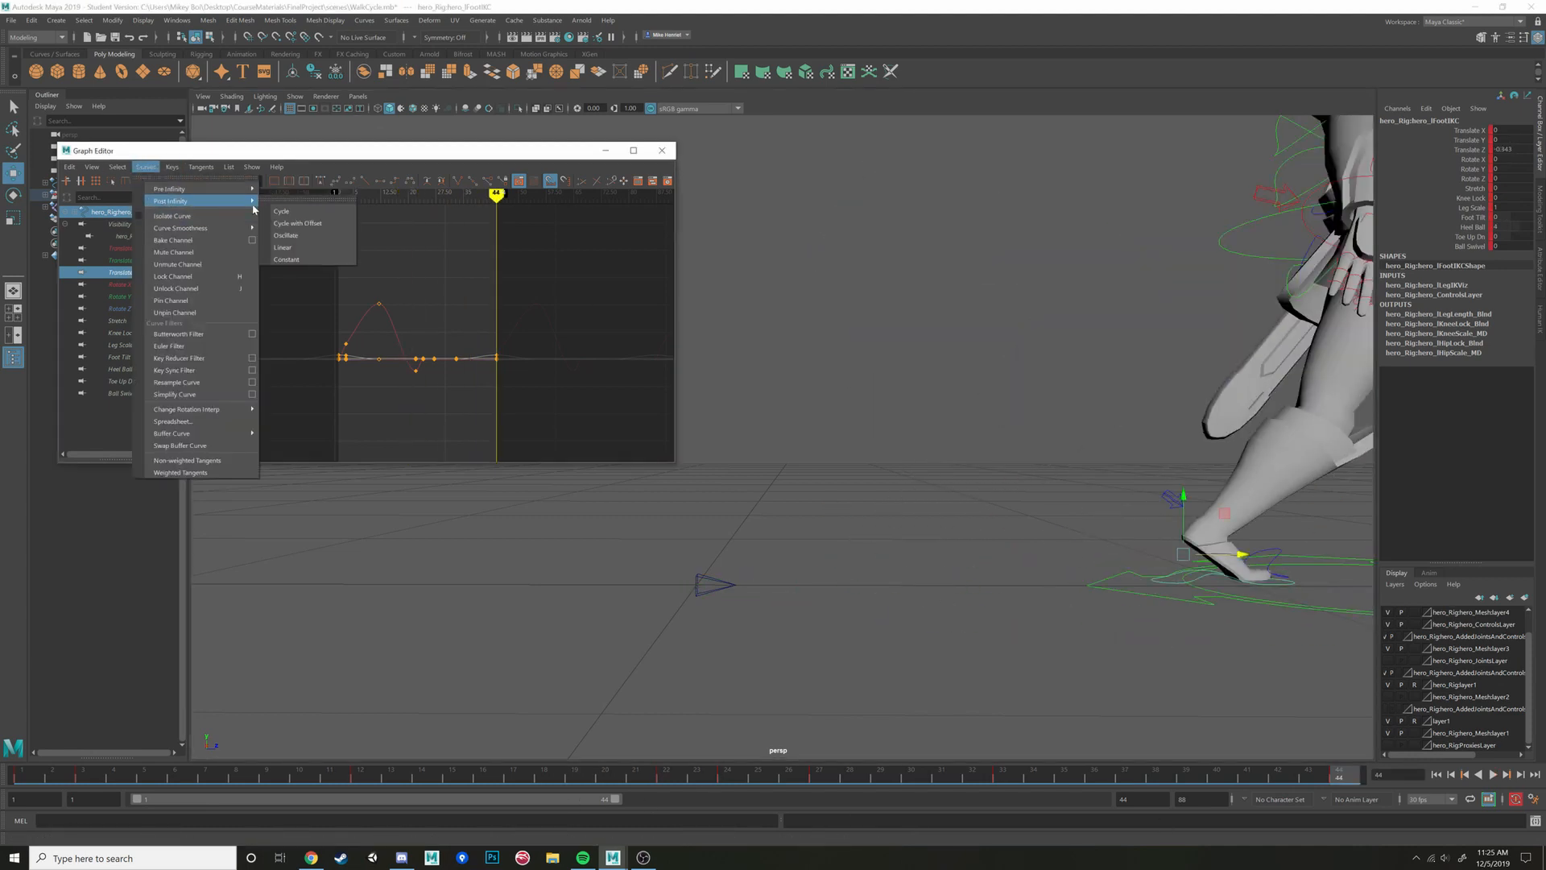
pyautogui.keyDown('alt'); pyautogui.moveTo(1148, 588); pyautogui.dragTo(741, 578, button='middle'); pyautogui.keyUp('alt')
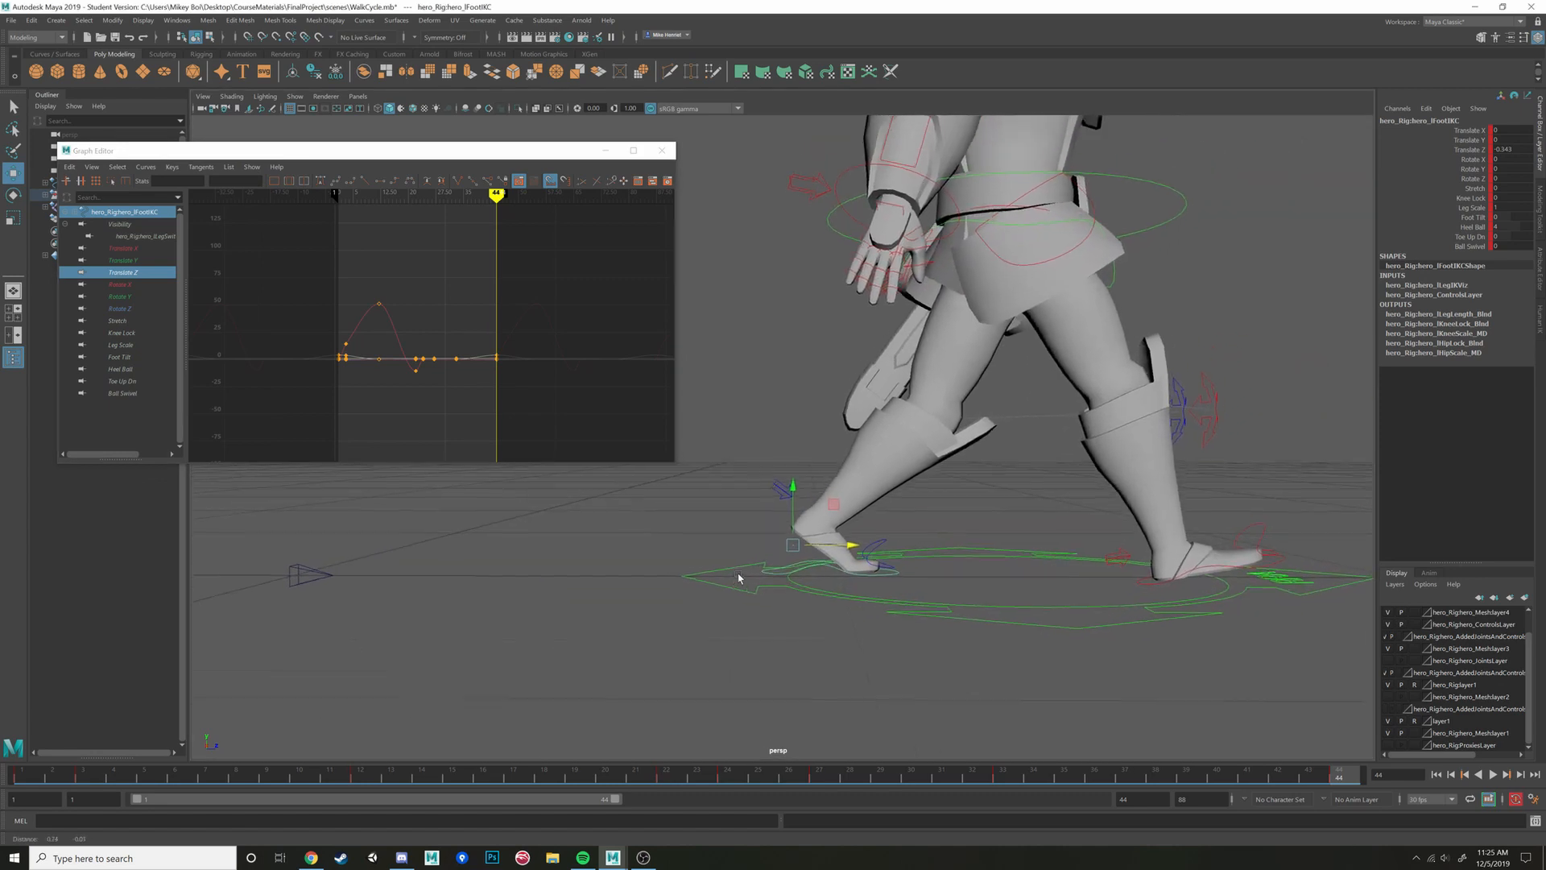
pyautogui.hotkey('alt', 'v')
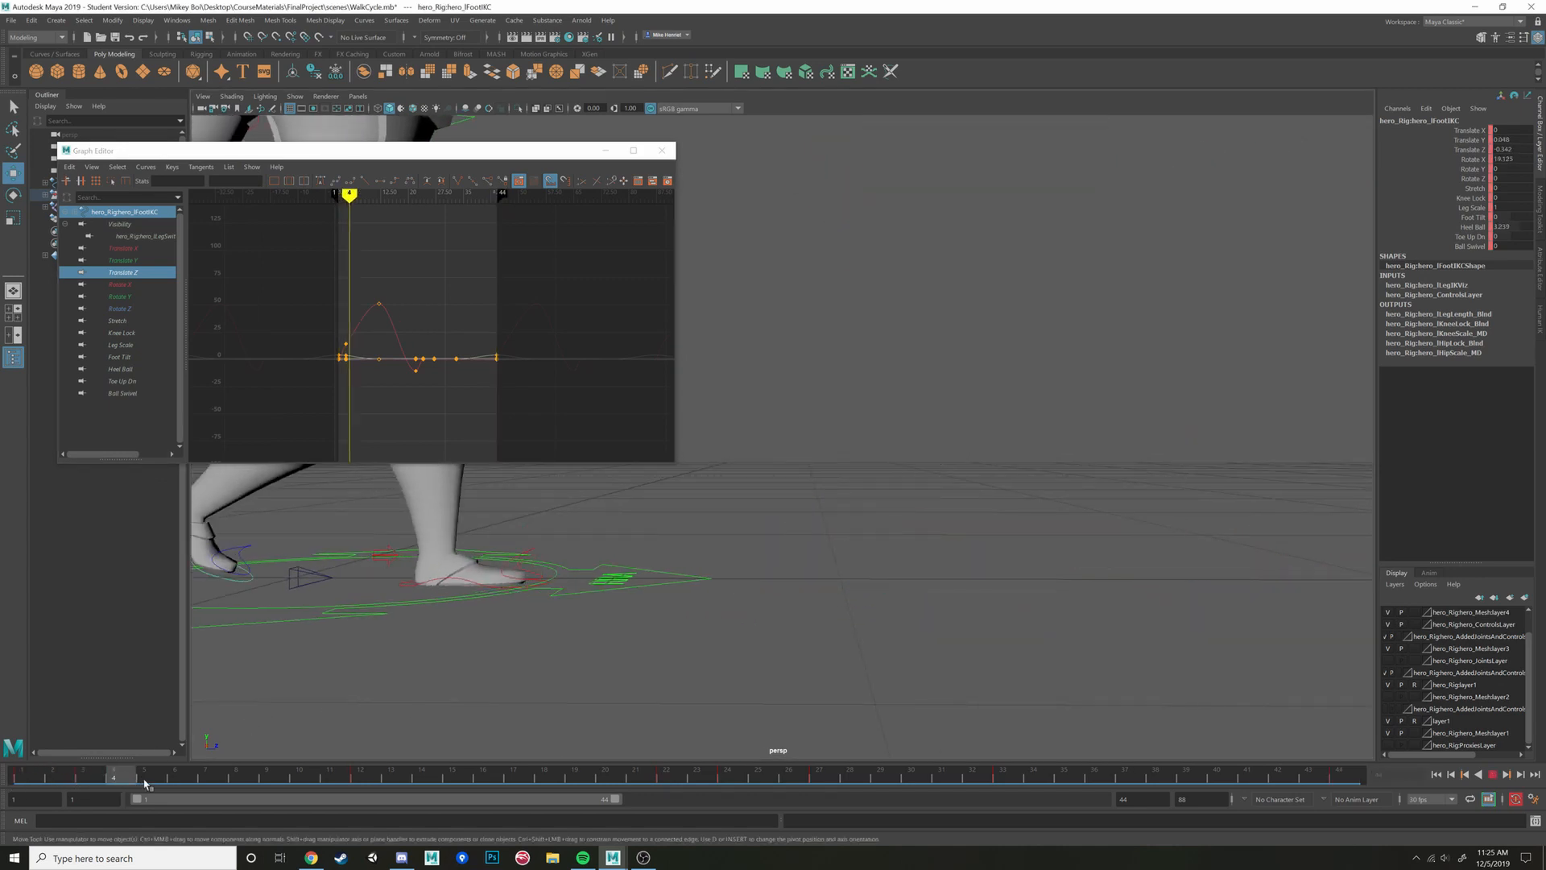
# Replay the 44-frame loop and extend the playback range to end at frame 88
pyautogui.moveTo(60, 774); pyautogui.dragTo(18, 775)
pyautogui.click(1492, 774)
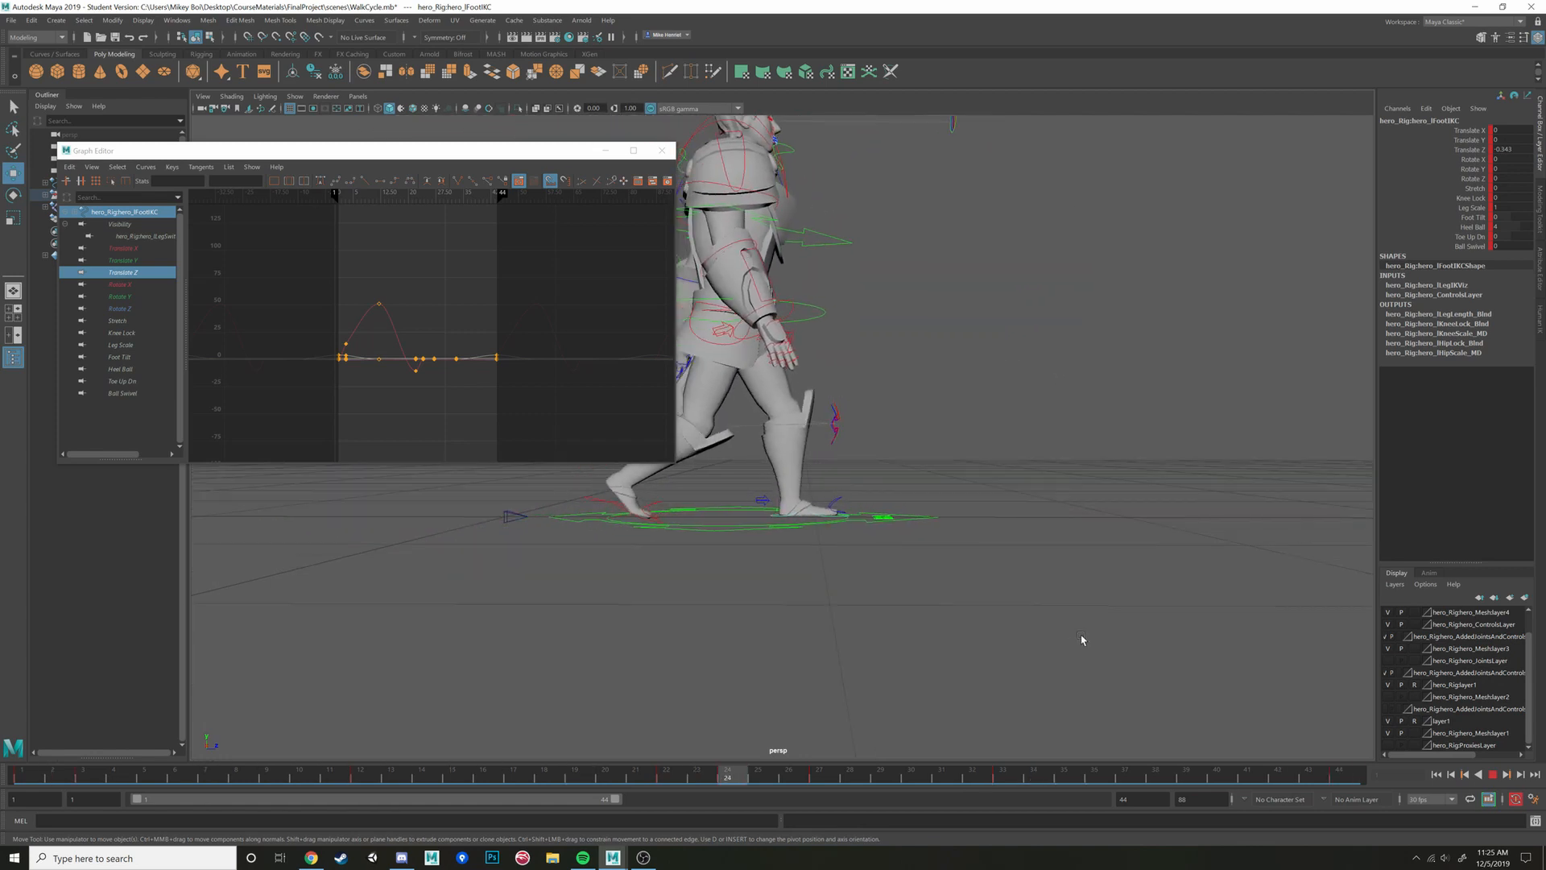
pyautogui.click(1494, 775)
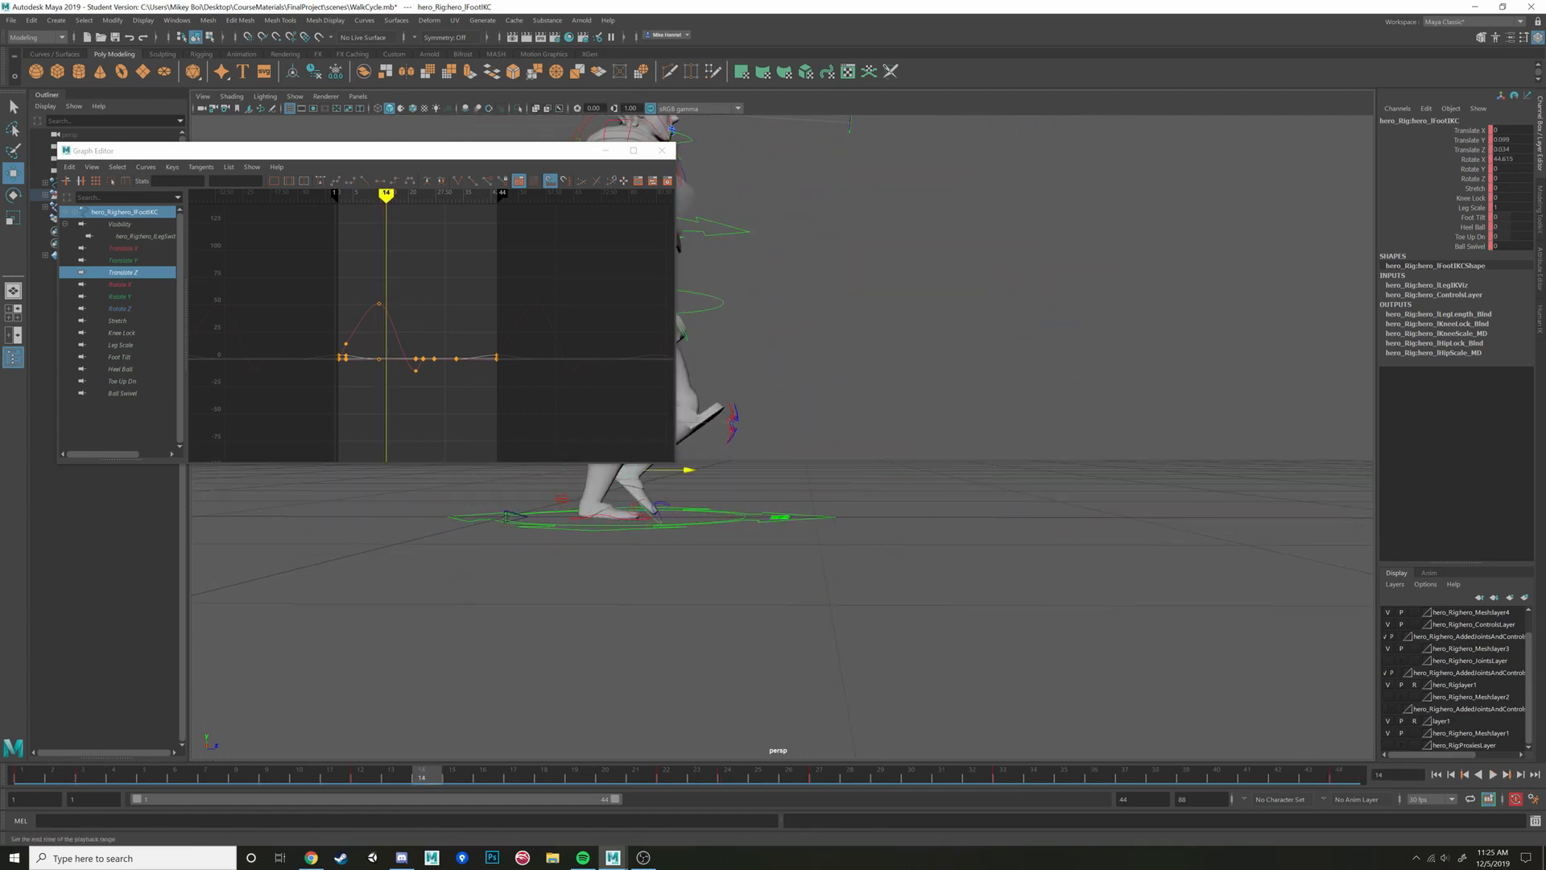
pyautogui.press('Return')
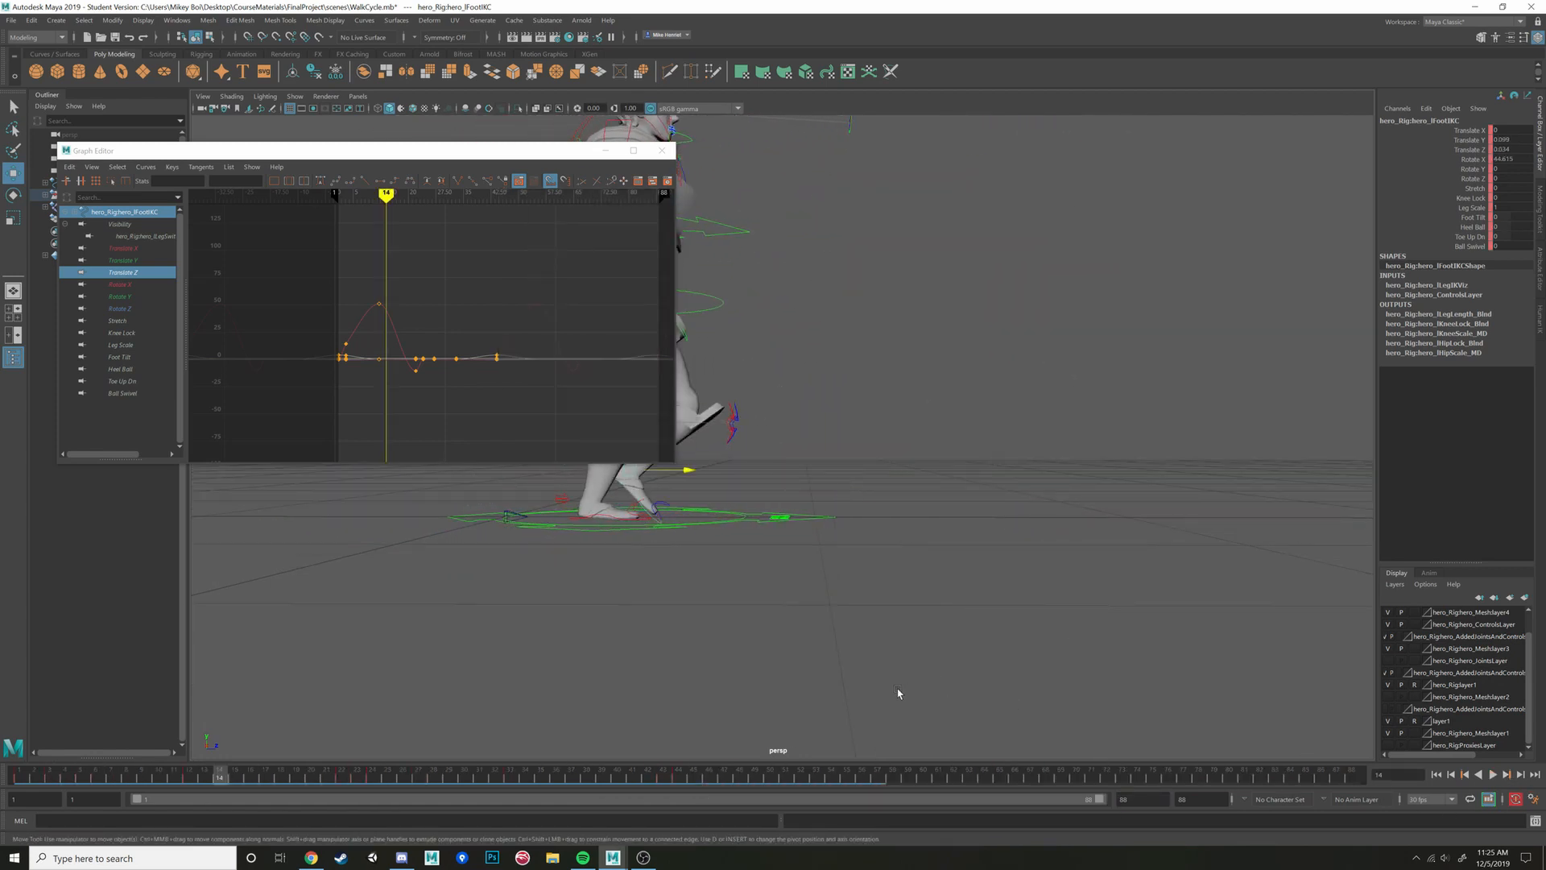
# Play and scrub the full walk from frame 1 to 88 to check the hero's forward travel across both cycles
pyautogui.scroll(-2, 900, 642)
pyautogui.keyDown('alt'); pyautogui.moveTo(900, 641); pyautogui.dragTo(987, 729, button='middle'); pyautogui.keyUp('alt')
pyautogui.moveTo(221, 775); pyautogui.dragTo(16, 773)
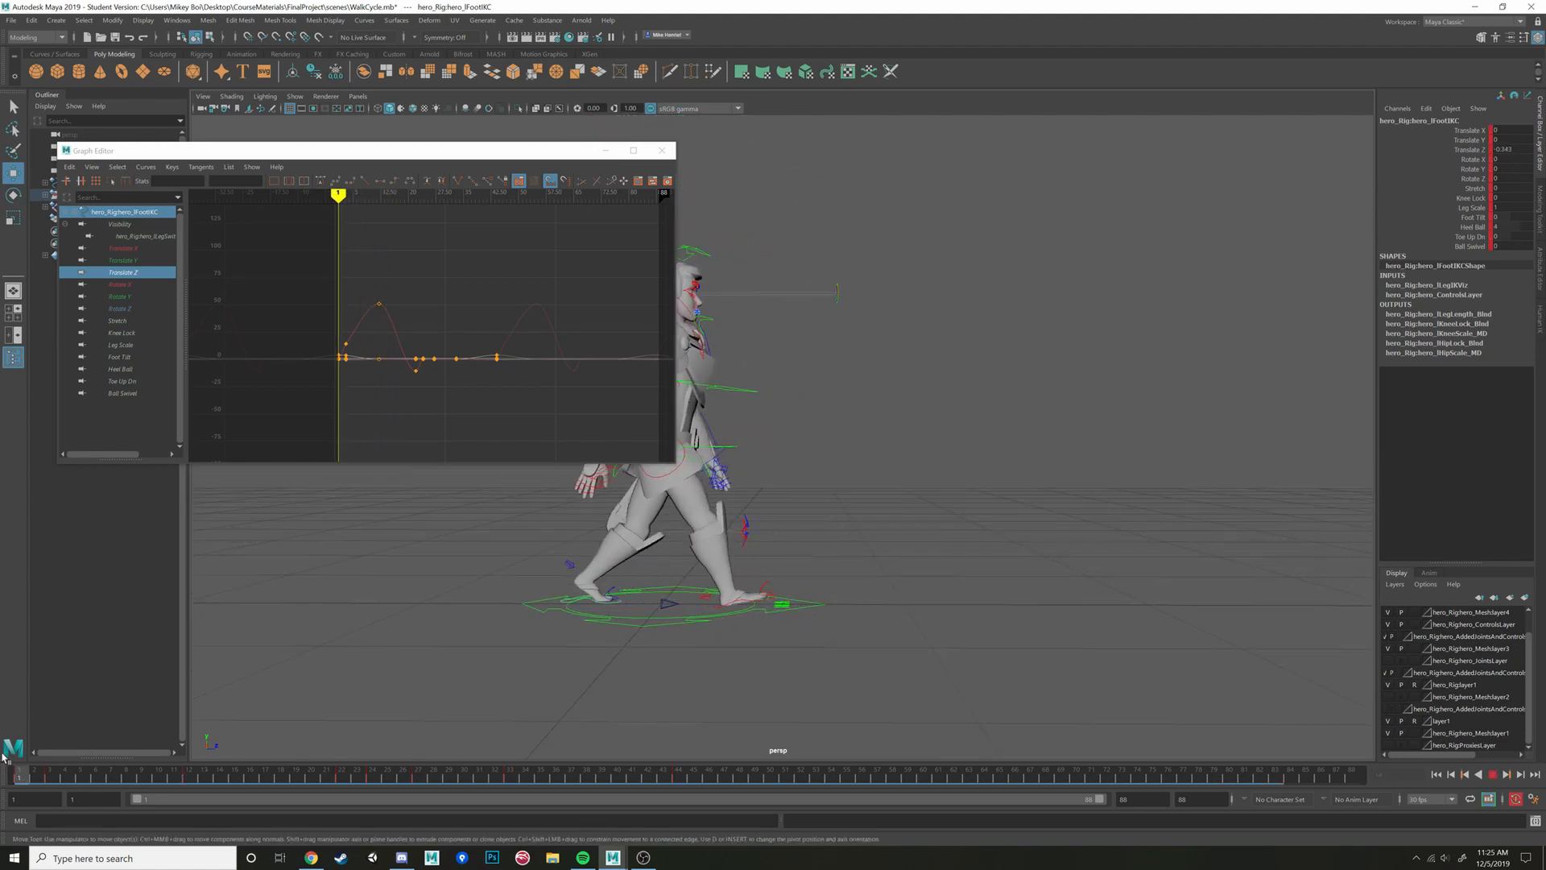
pyautogui.hotkey('alt', 'v')
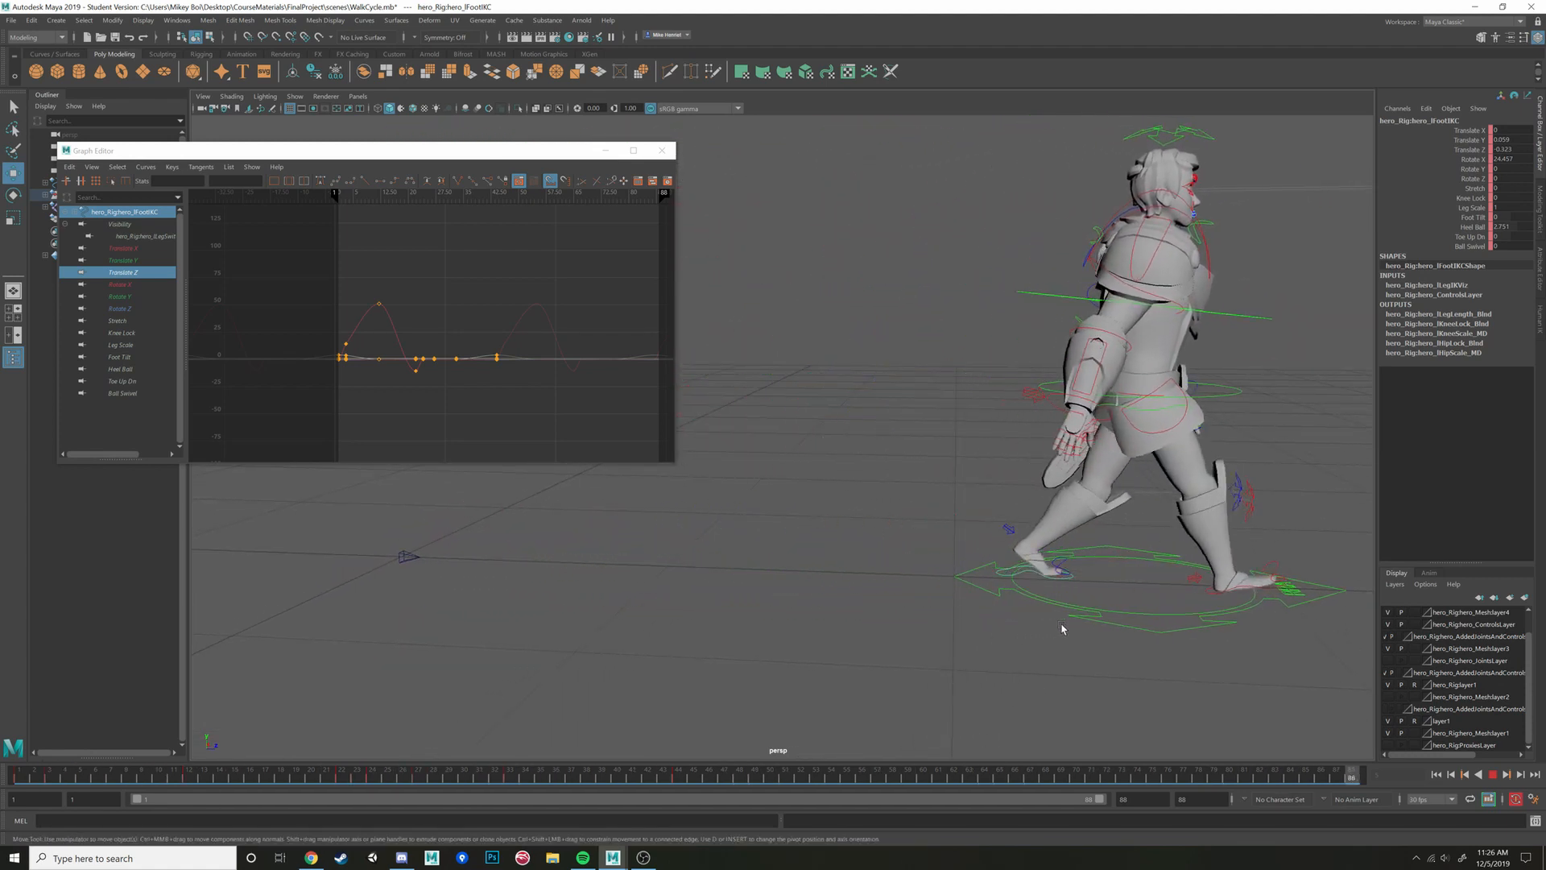
pyautogui.hotkey('alt', 'v')
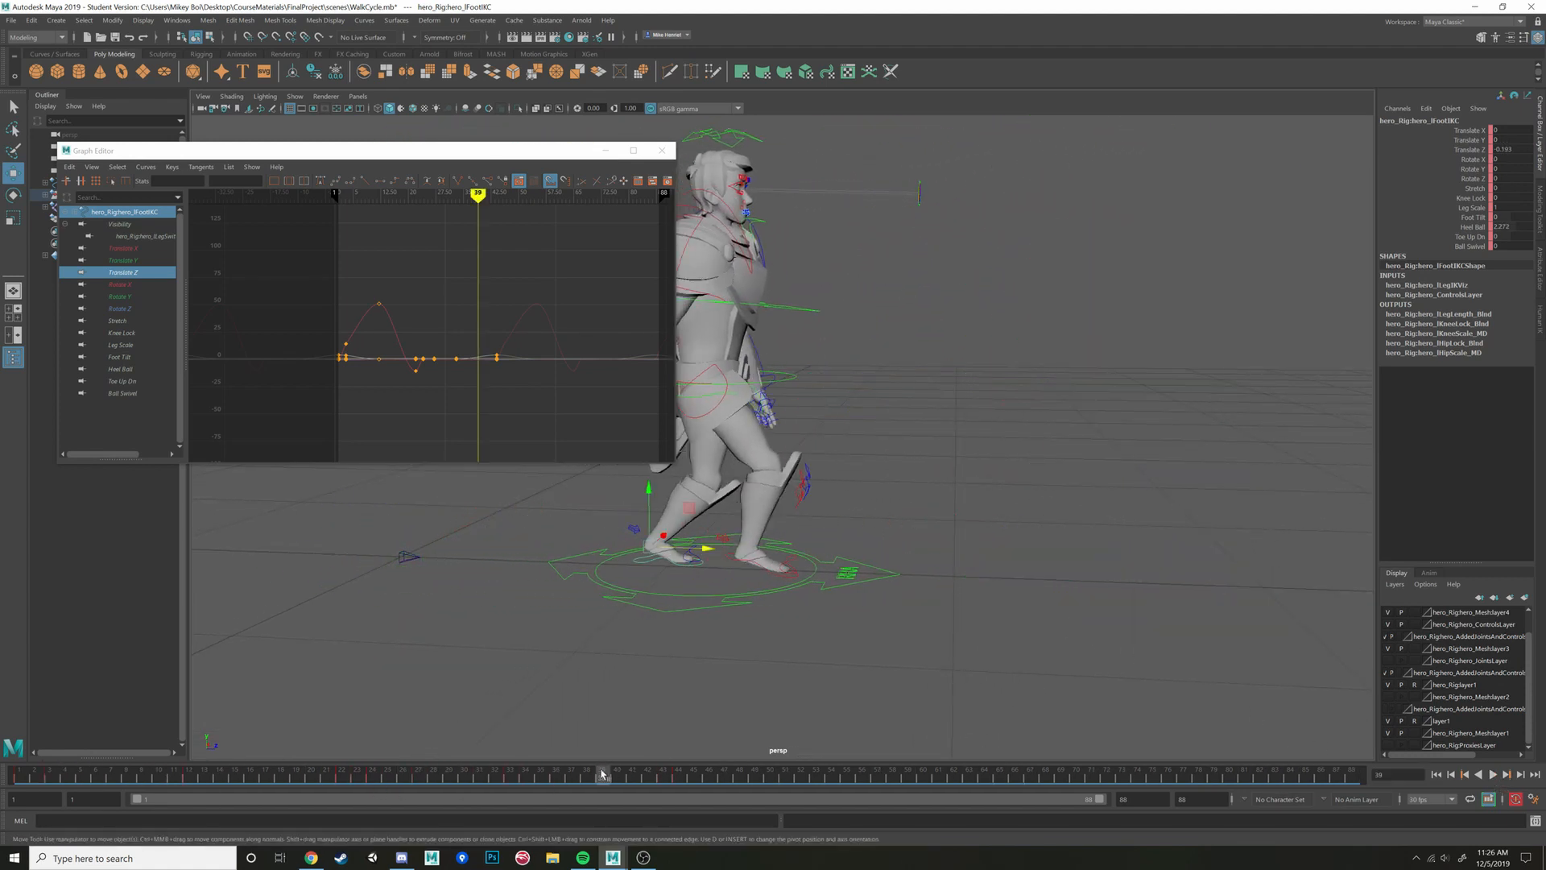
pyautogui.hotkey('alt', 'v')
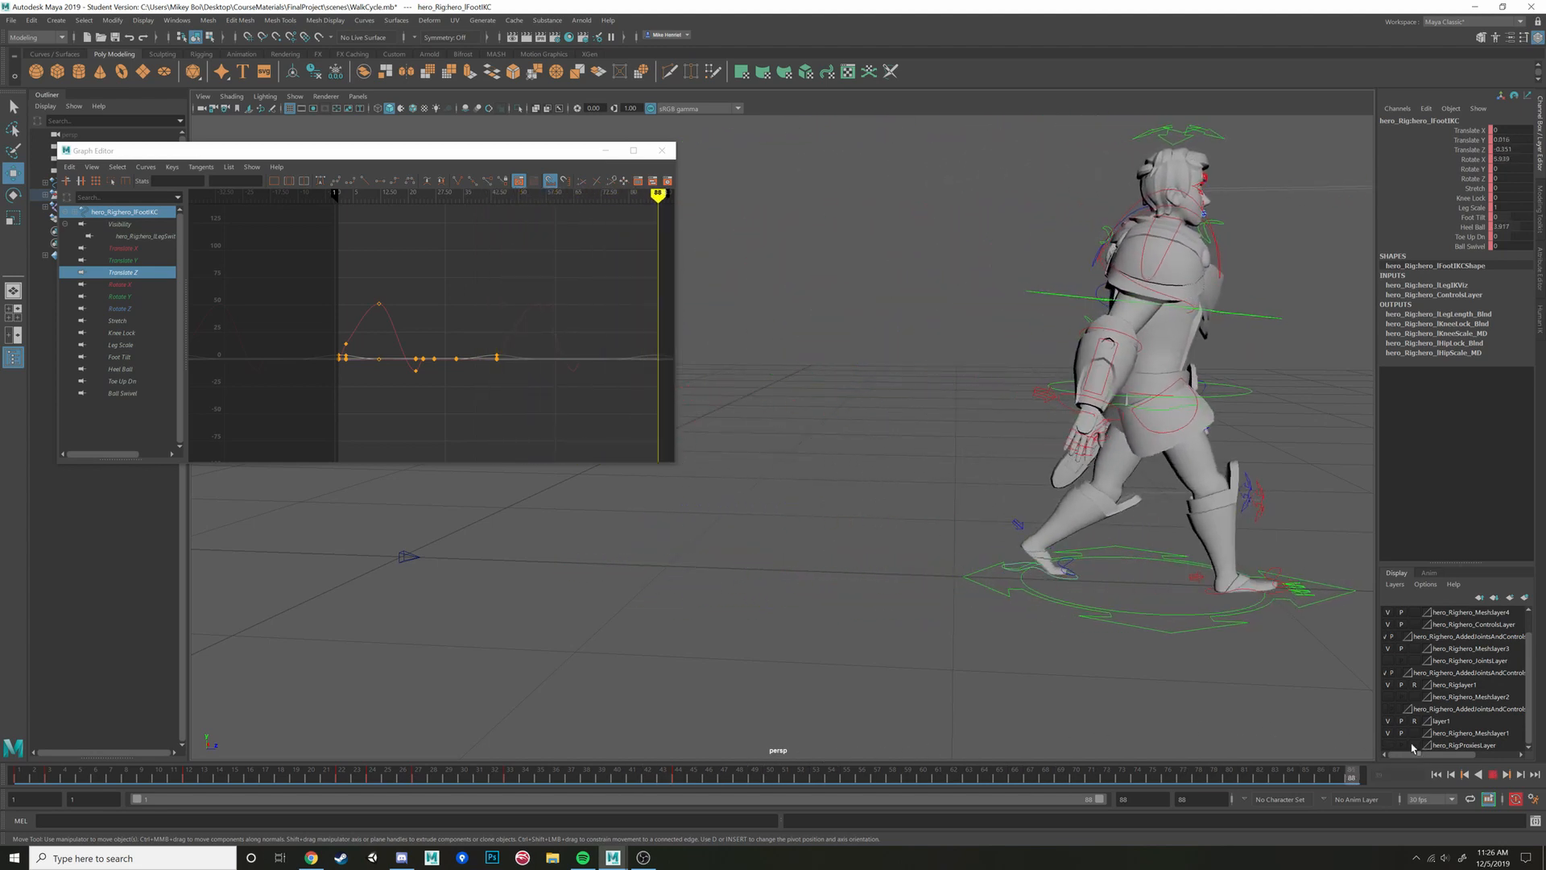
pyautogui.moveTo(1353, 776); pyautogui.dragTo(20, 784)
# Select the hero's main control and set the playback range to end at frame 200
pyautogui.keyDown('alt'); pyautogui.moveTo(1083, 659); pyautogui.dragTo(695, 528, button='right'); pyautogui.keyUp('alt')
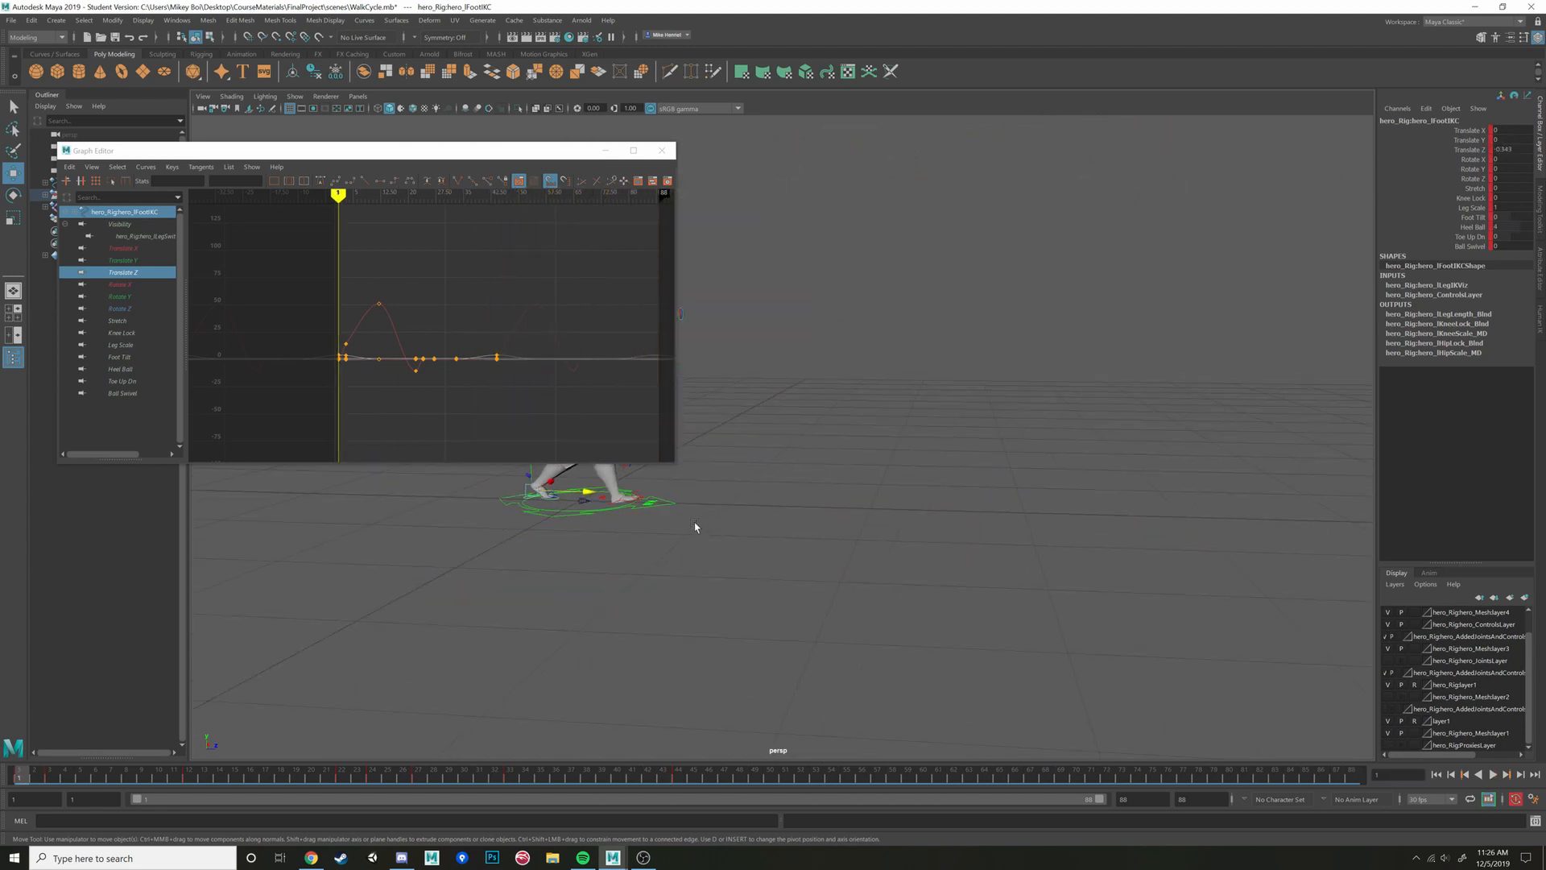
pyautogui.click(672, 505)
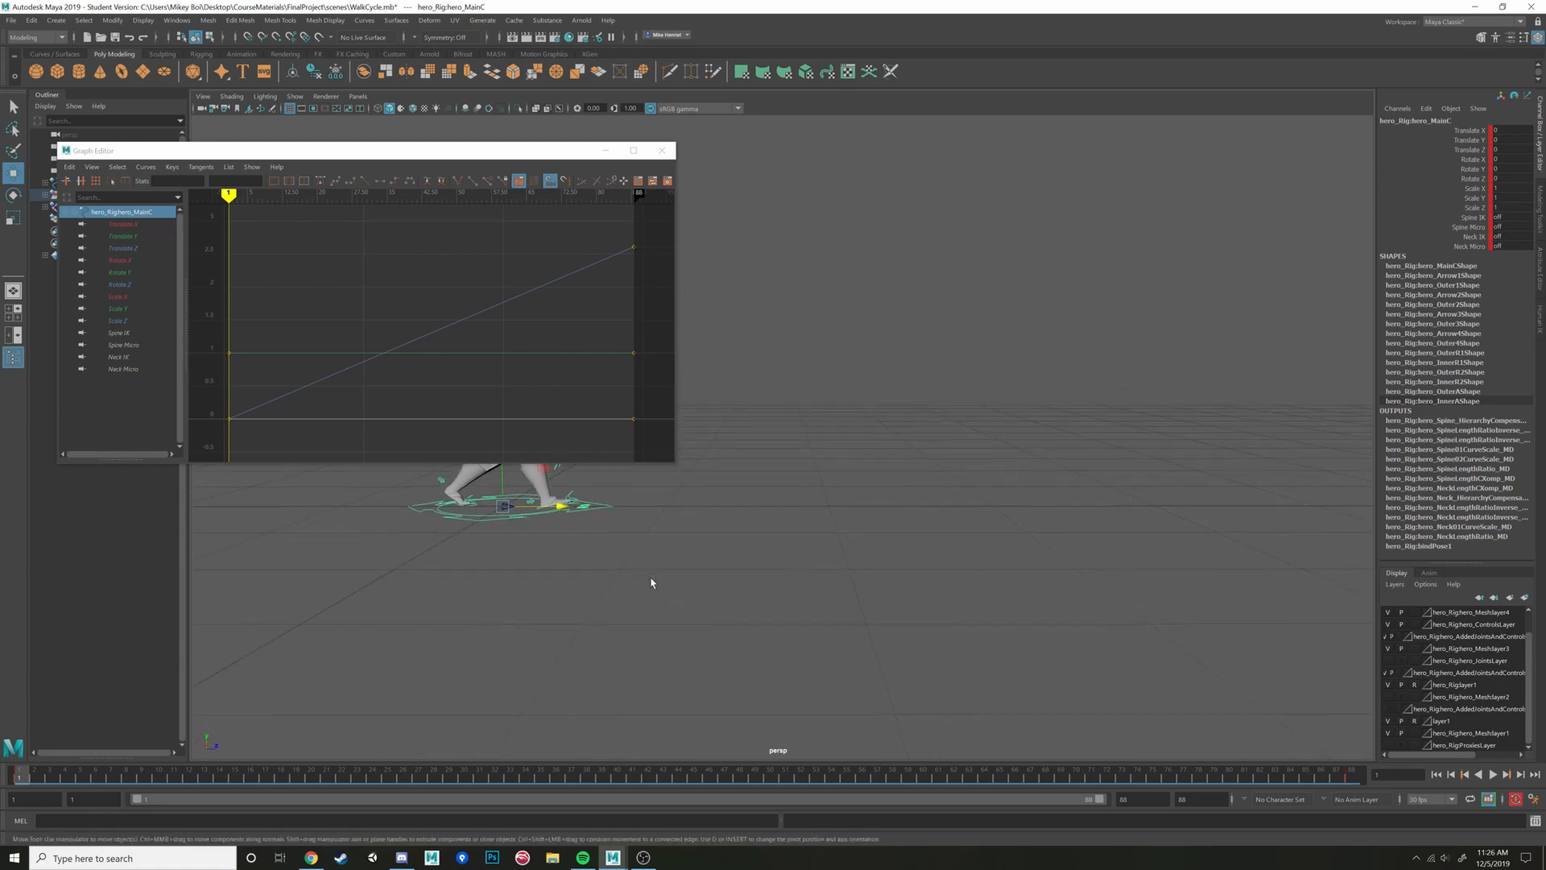
pyautogui.keyDown('alt'); pyautogui.moveTo(651, 582); pyautogui.dragTo(974, 680); pyautogui.keyUp('alt')
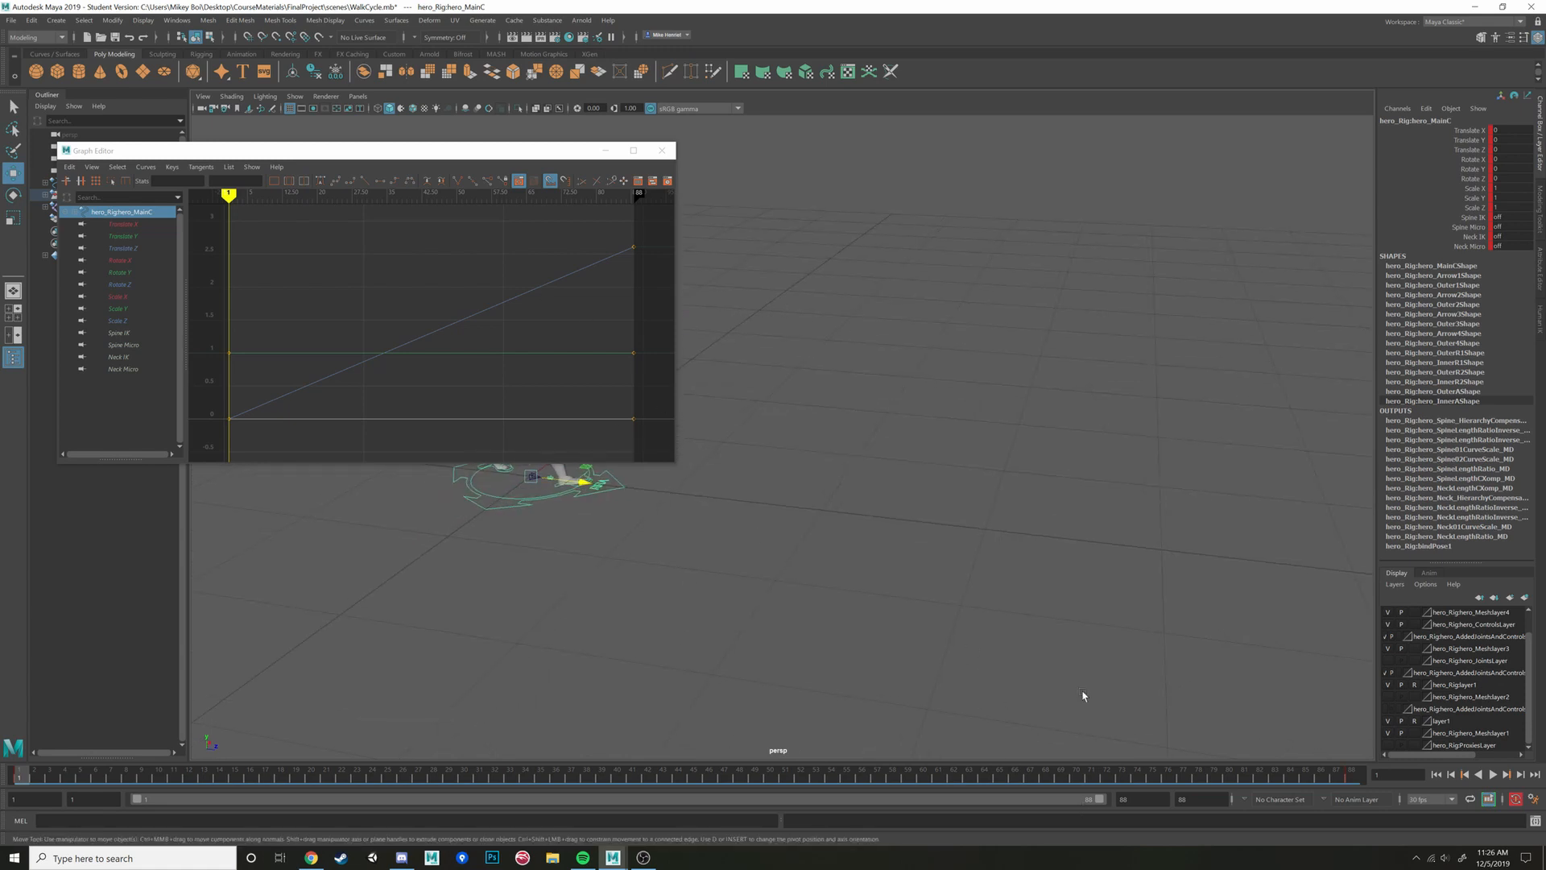
pyautogui.keyDown('alt'); pyautogui.moveTo(1084, 698); pyautogui.dragTo(1064, 626, button='right'); pyautogui.keyUp('alt')
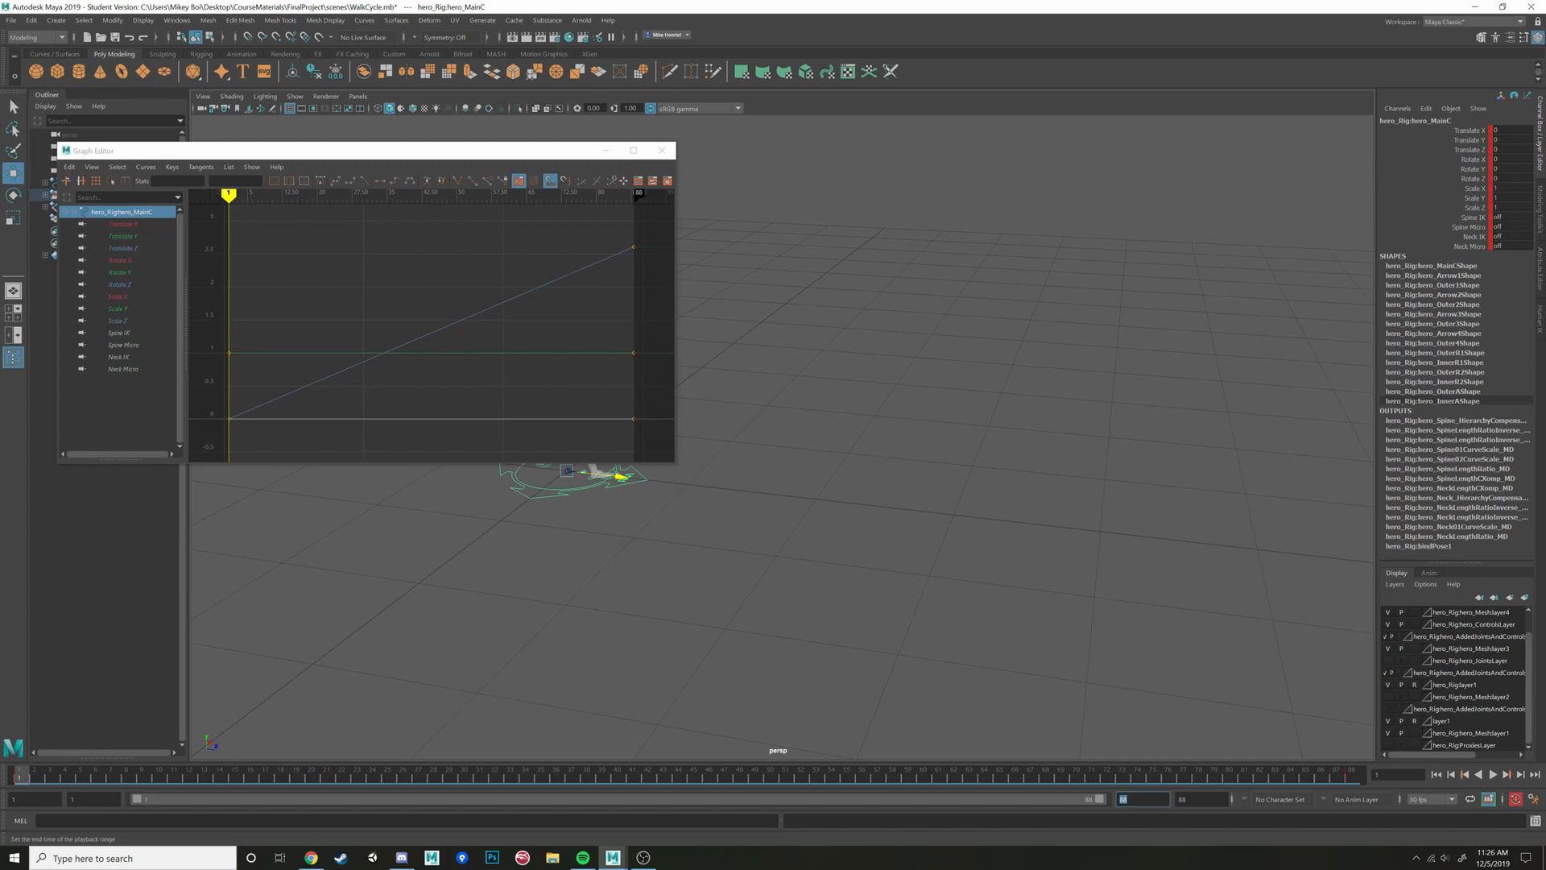
pyautogui.write('0')
pyautogui.press('Return')
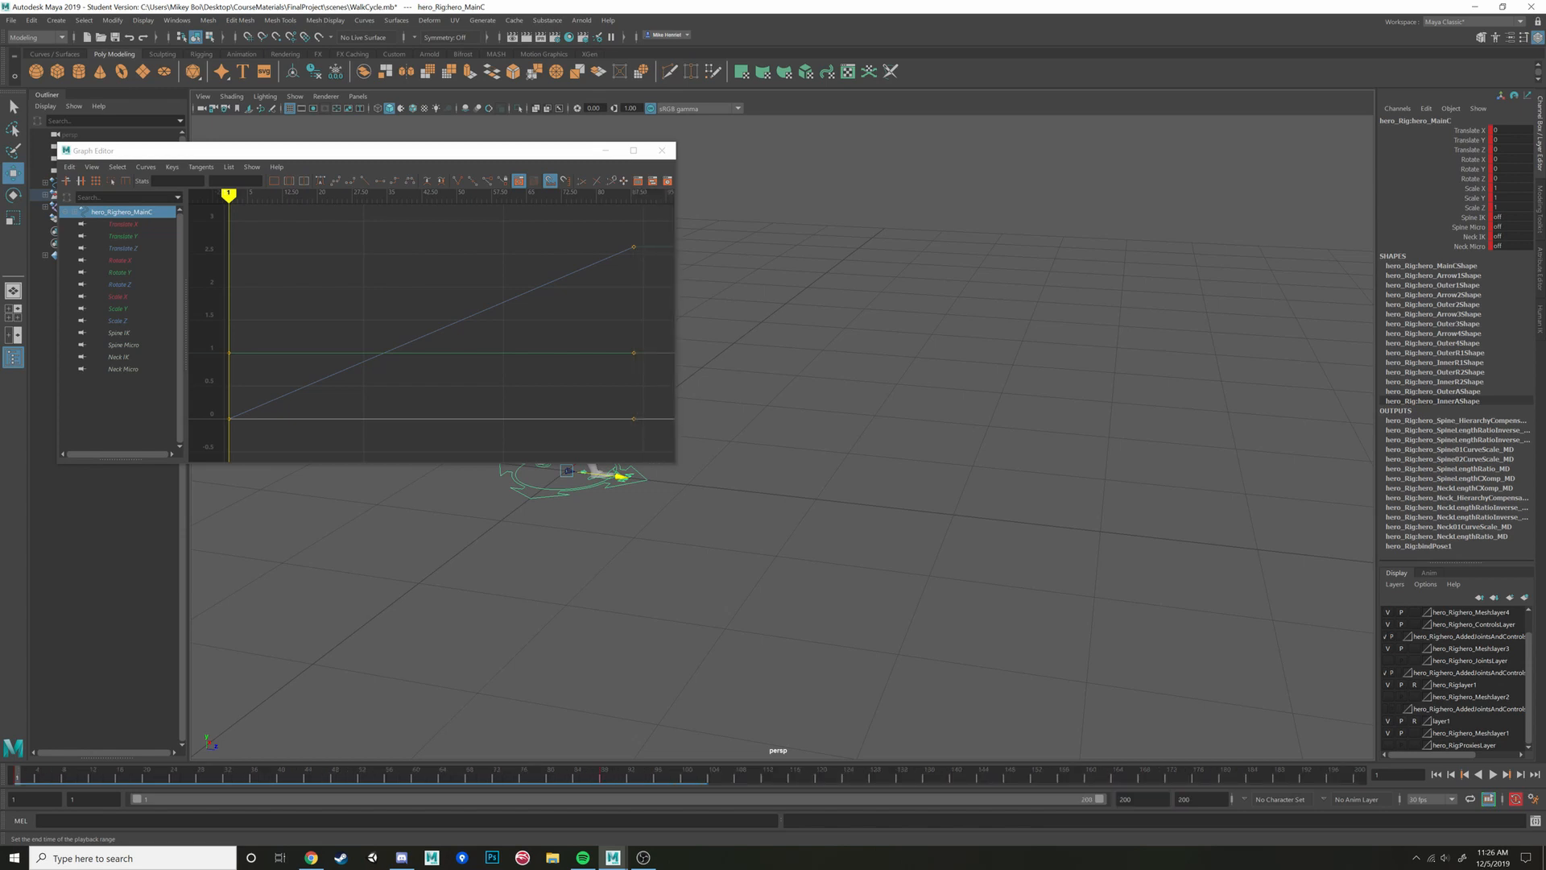
# Set the post infinity of the main control's animation curves to Cycle with Offset
pyautogui.scroll(-5, 321, 290)
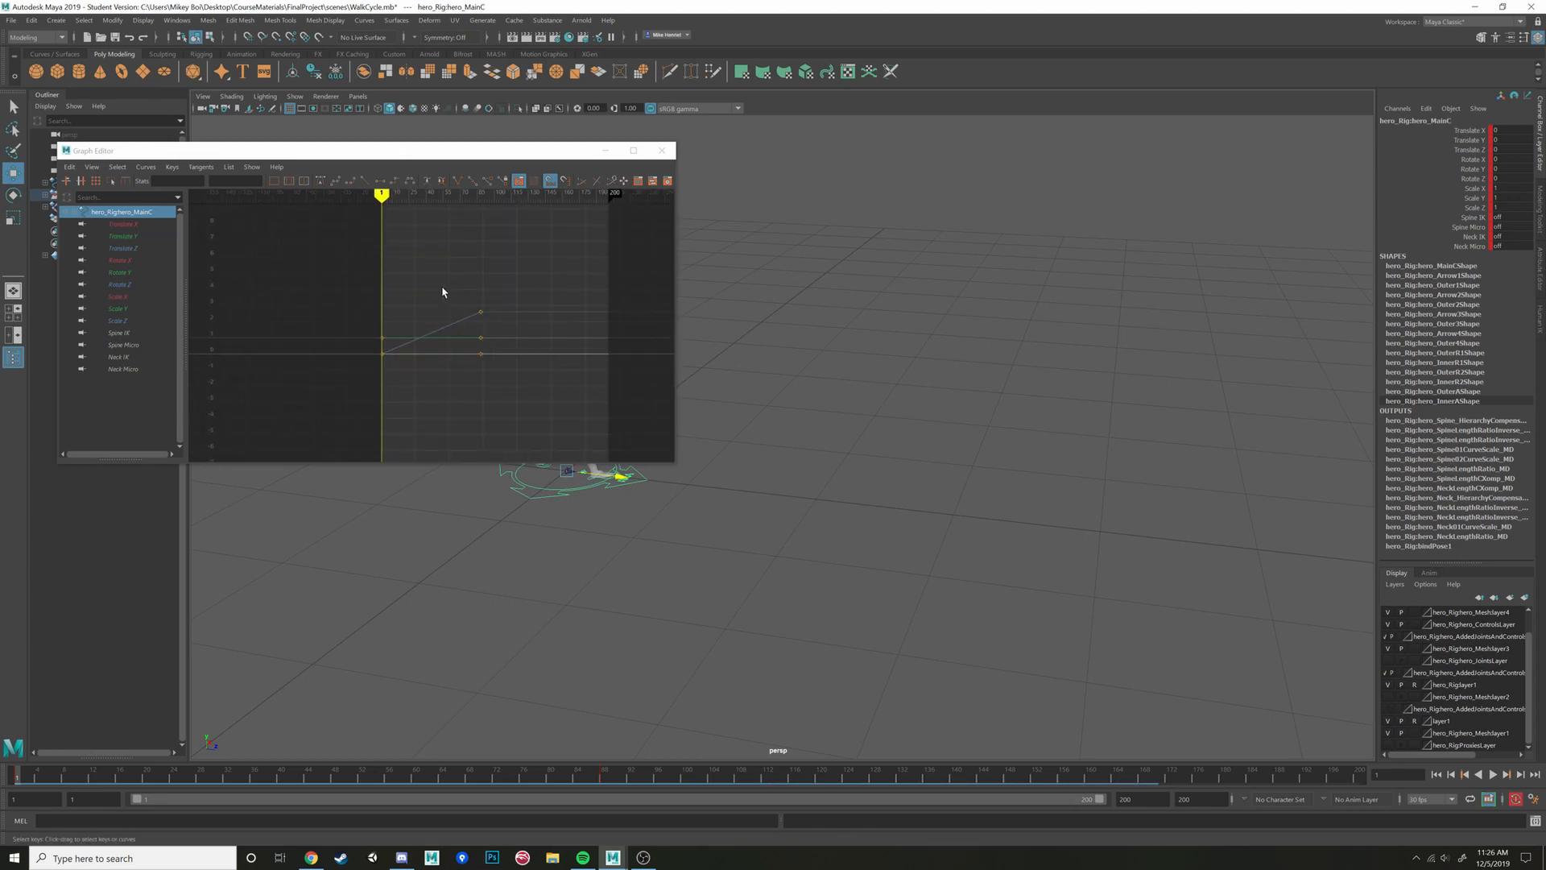
pyautogui.moveTo(465, 295); pyautogui.dragTo(511, 387)
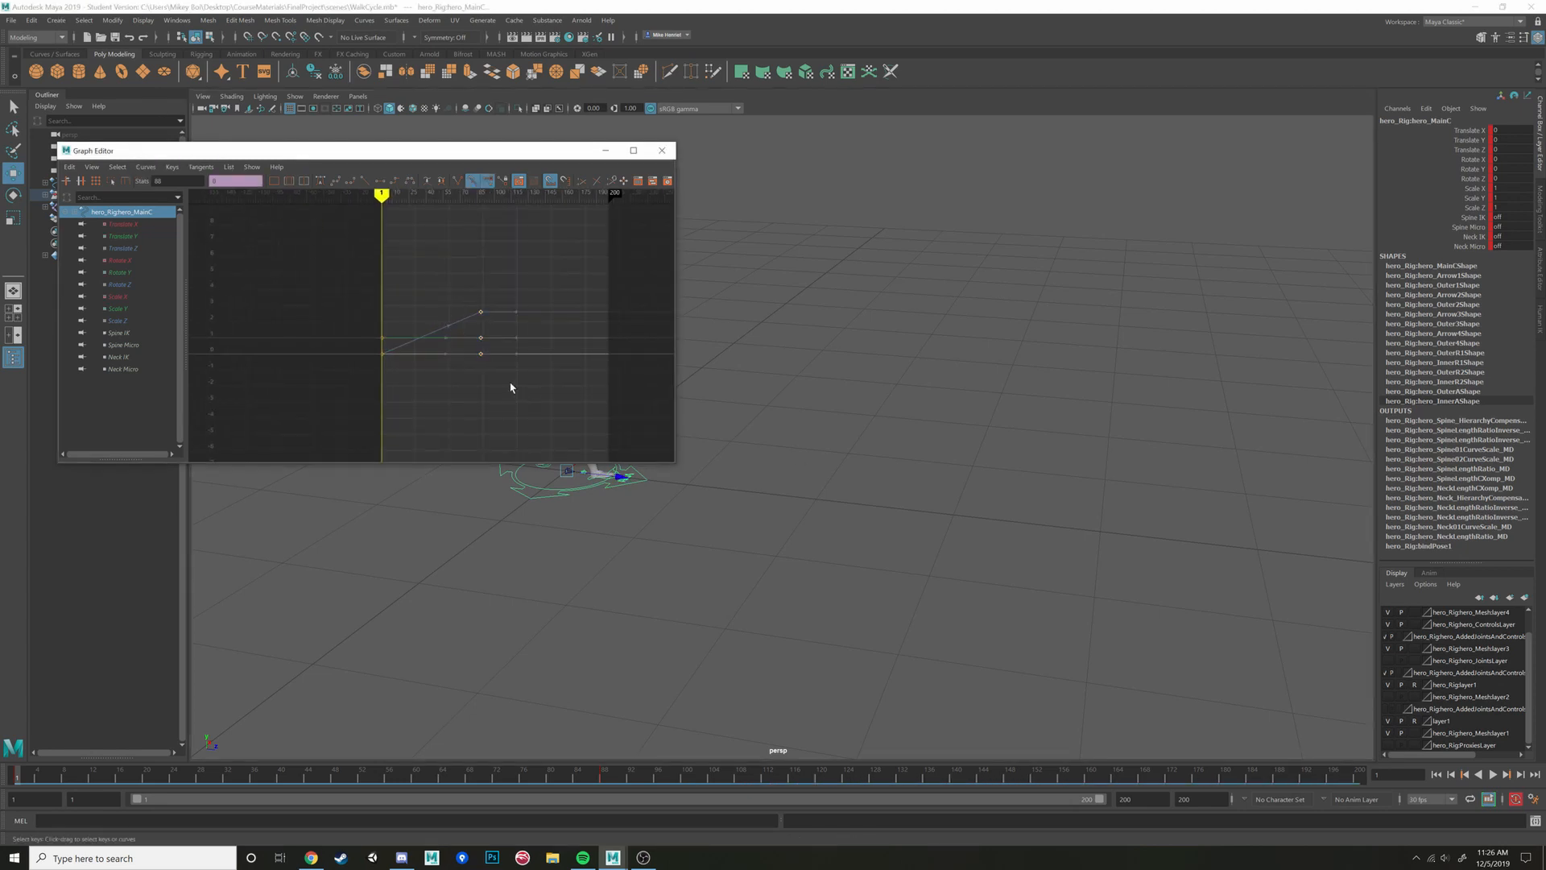
pyautogui.click(146, 168)
pyautogui.moveTo(182, 190)
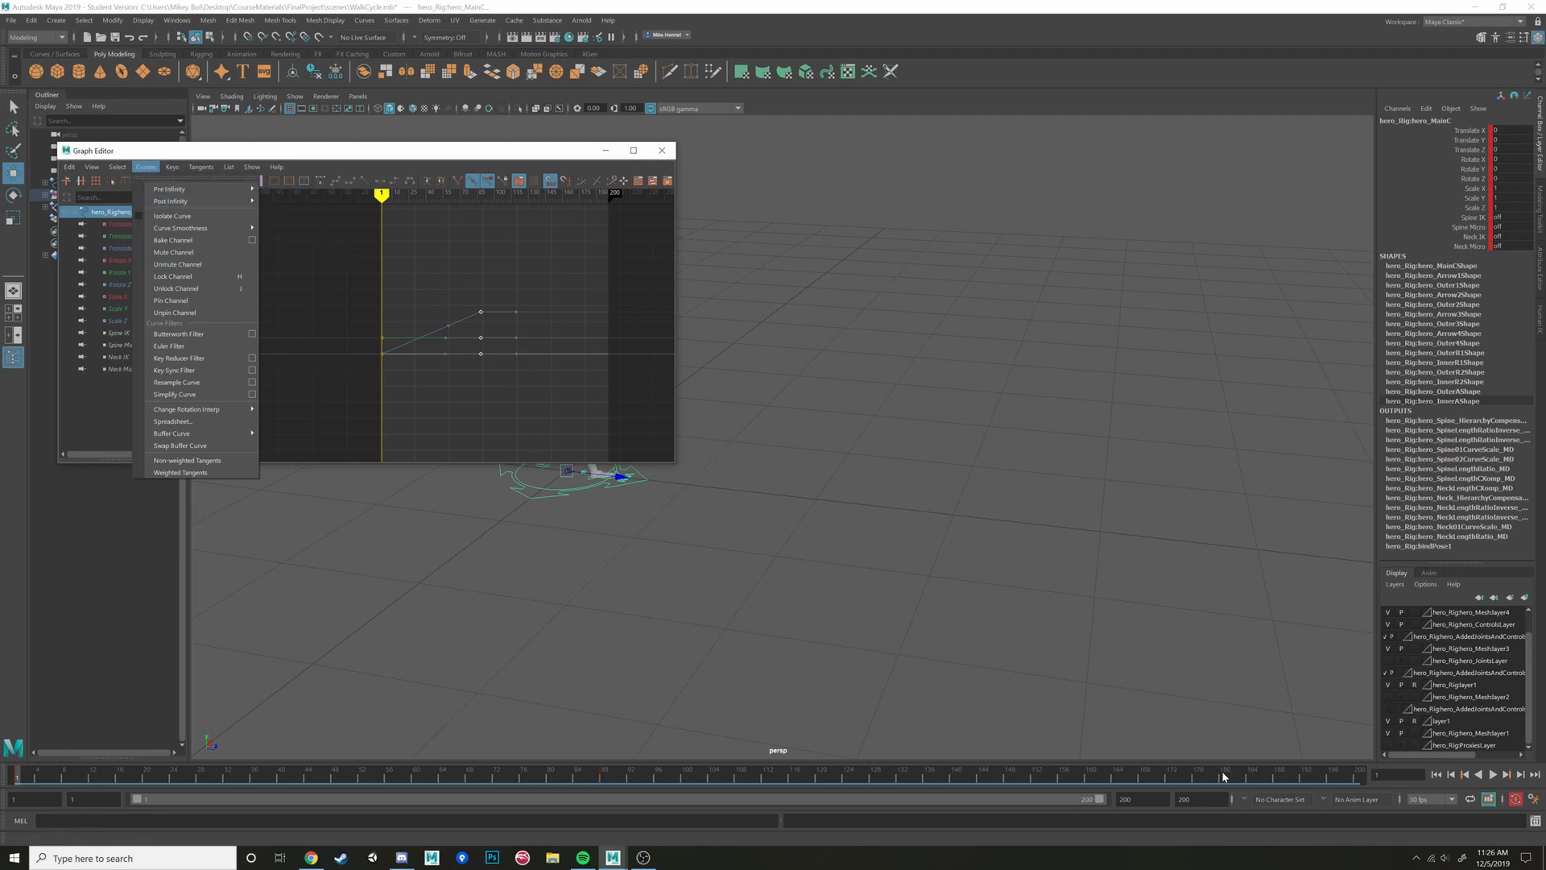
pyautogui.moveTo(1224, 777); pyautogui.dragTo(1116, 697)
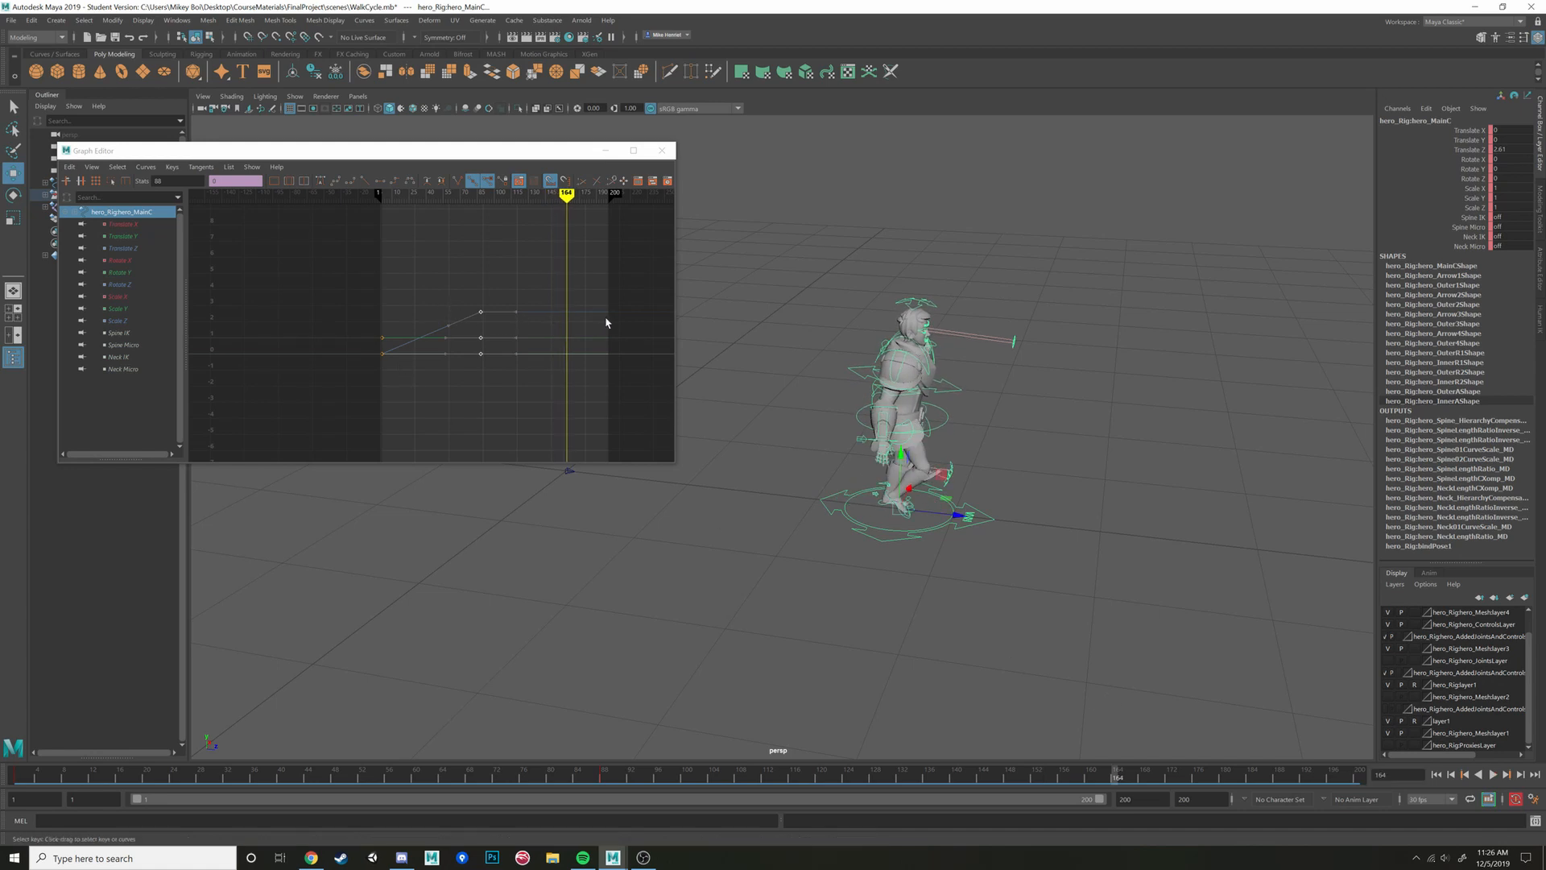
pyautogui.moveTo(466, 278); pyautogui.dragTo(495, 358)
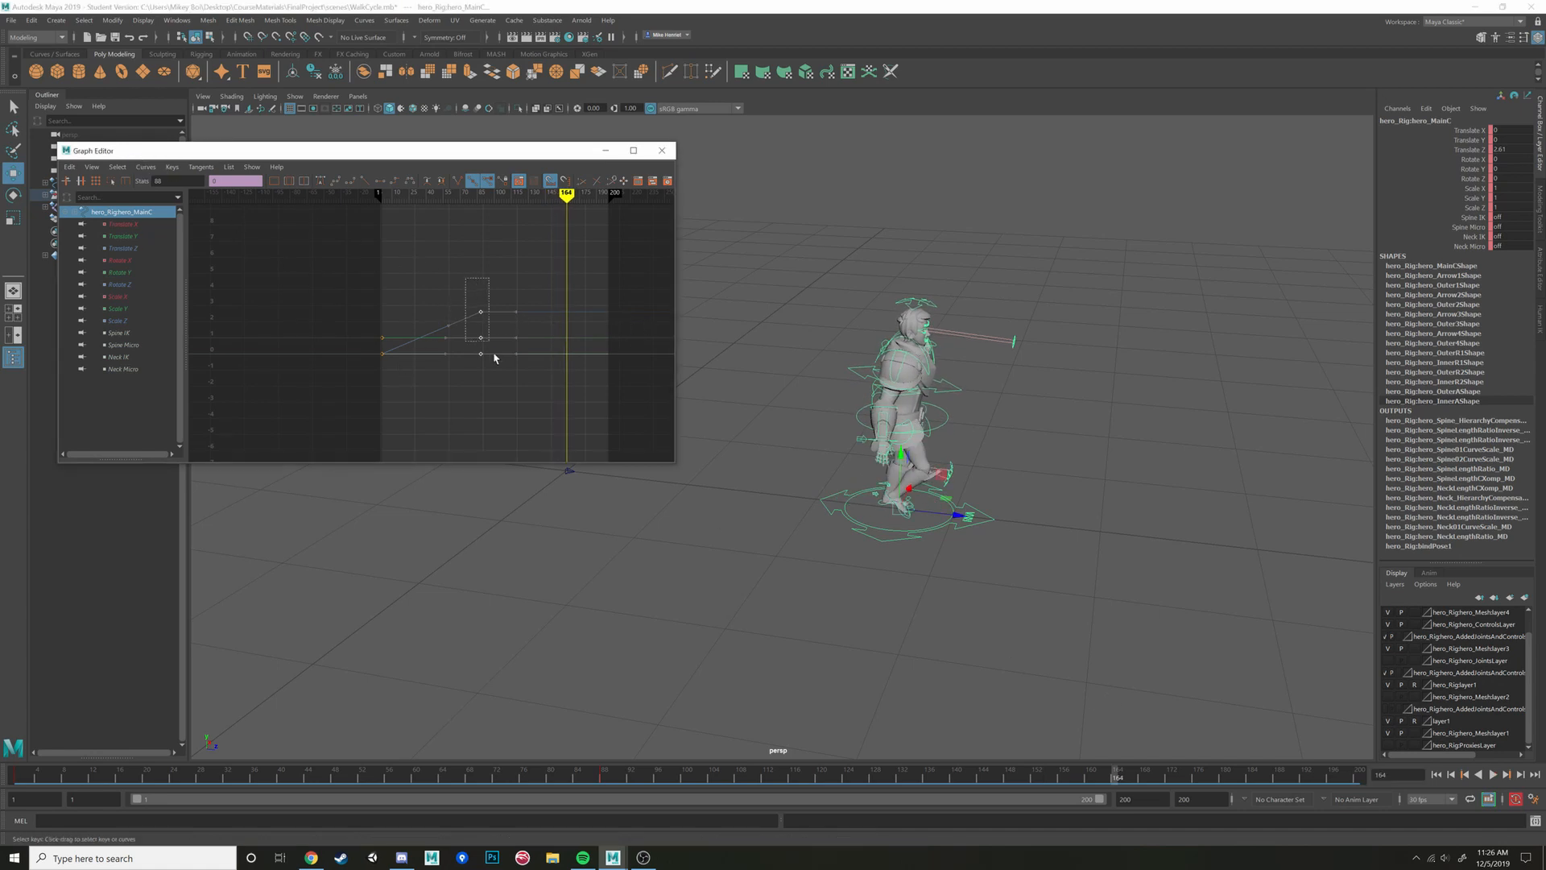
pyautogui.click(421, 298)
pyautogui.click(143, 167)
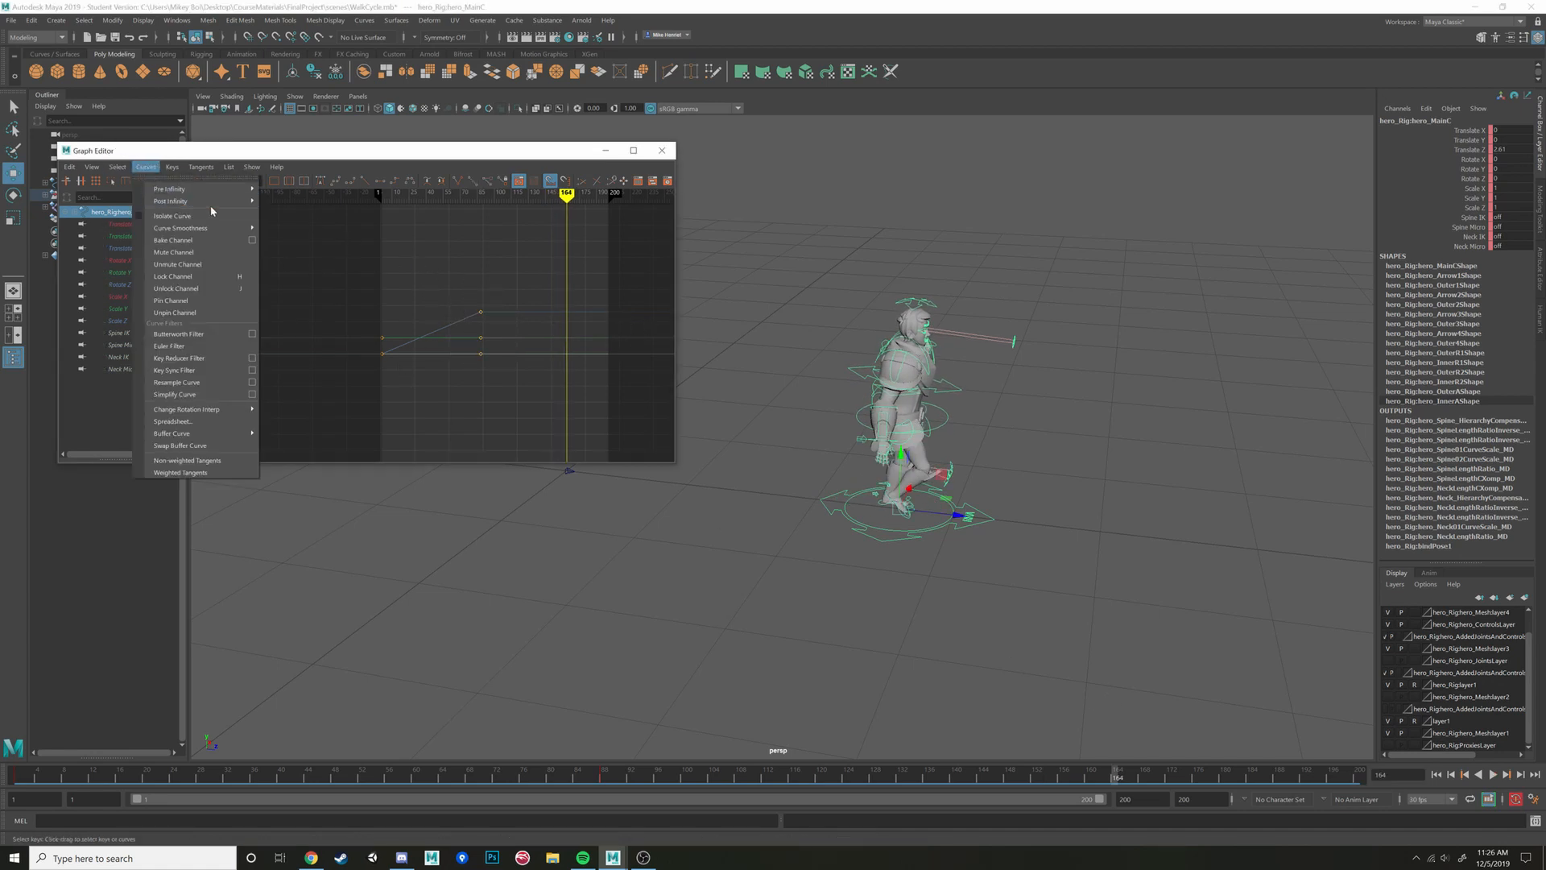
pyautogui.moveTo(202, 201)
pyautogui.click(314, 224)
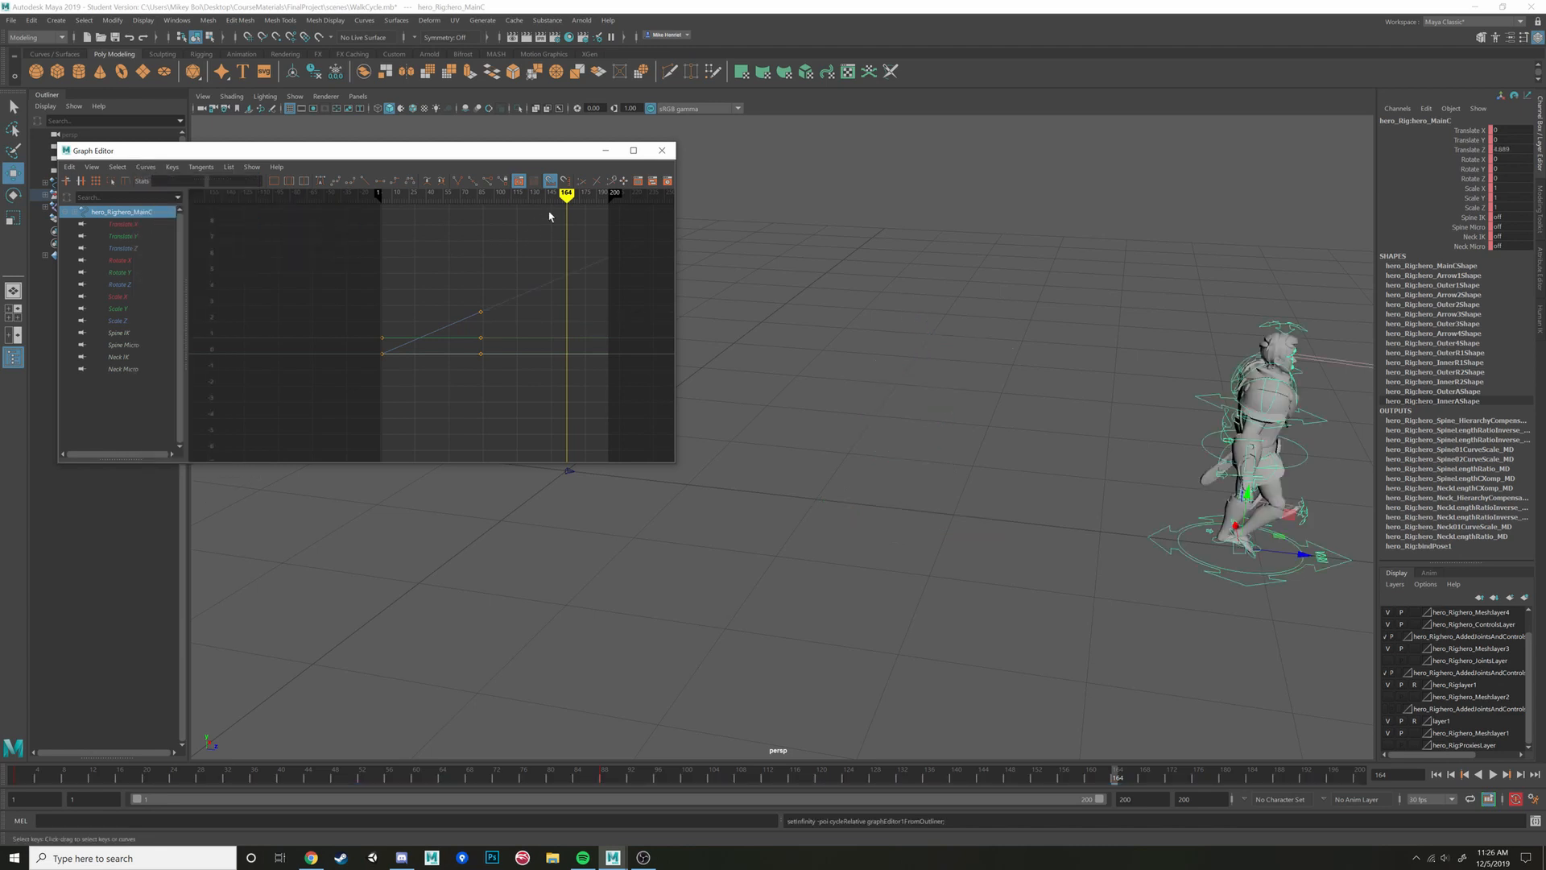
# Play the walk over the 200-frame range to check the hero's continued forward movement past frame 88
pyautogui.moveTo(567, 199); pyautogui.dragTo(343, 214)
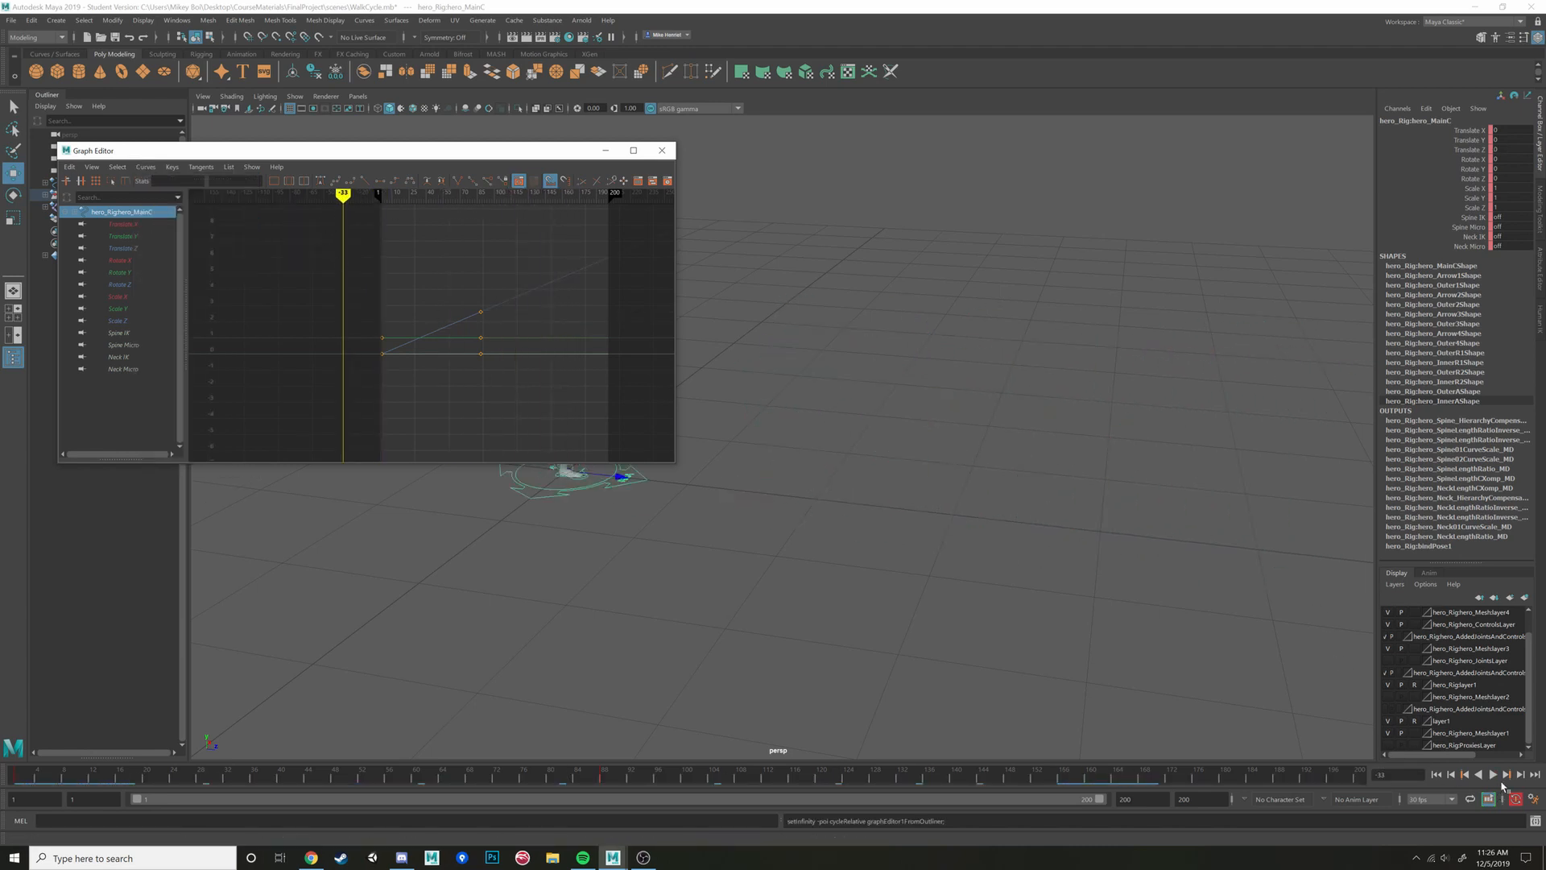
pyautogui.click(1492, 775)
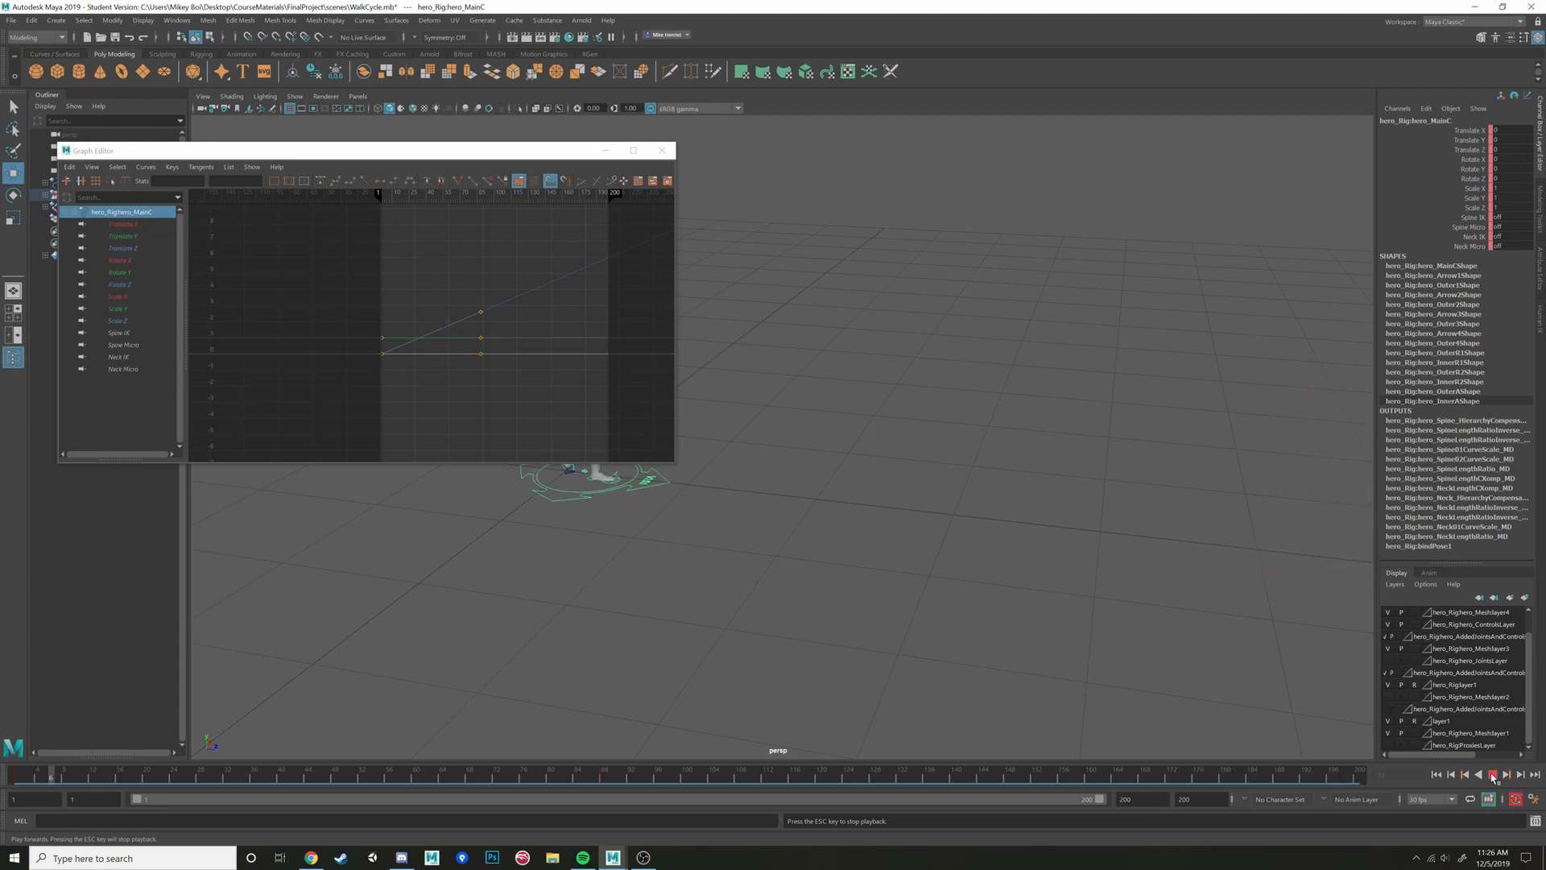
pyautogui.click(1492, 775)
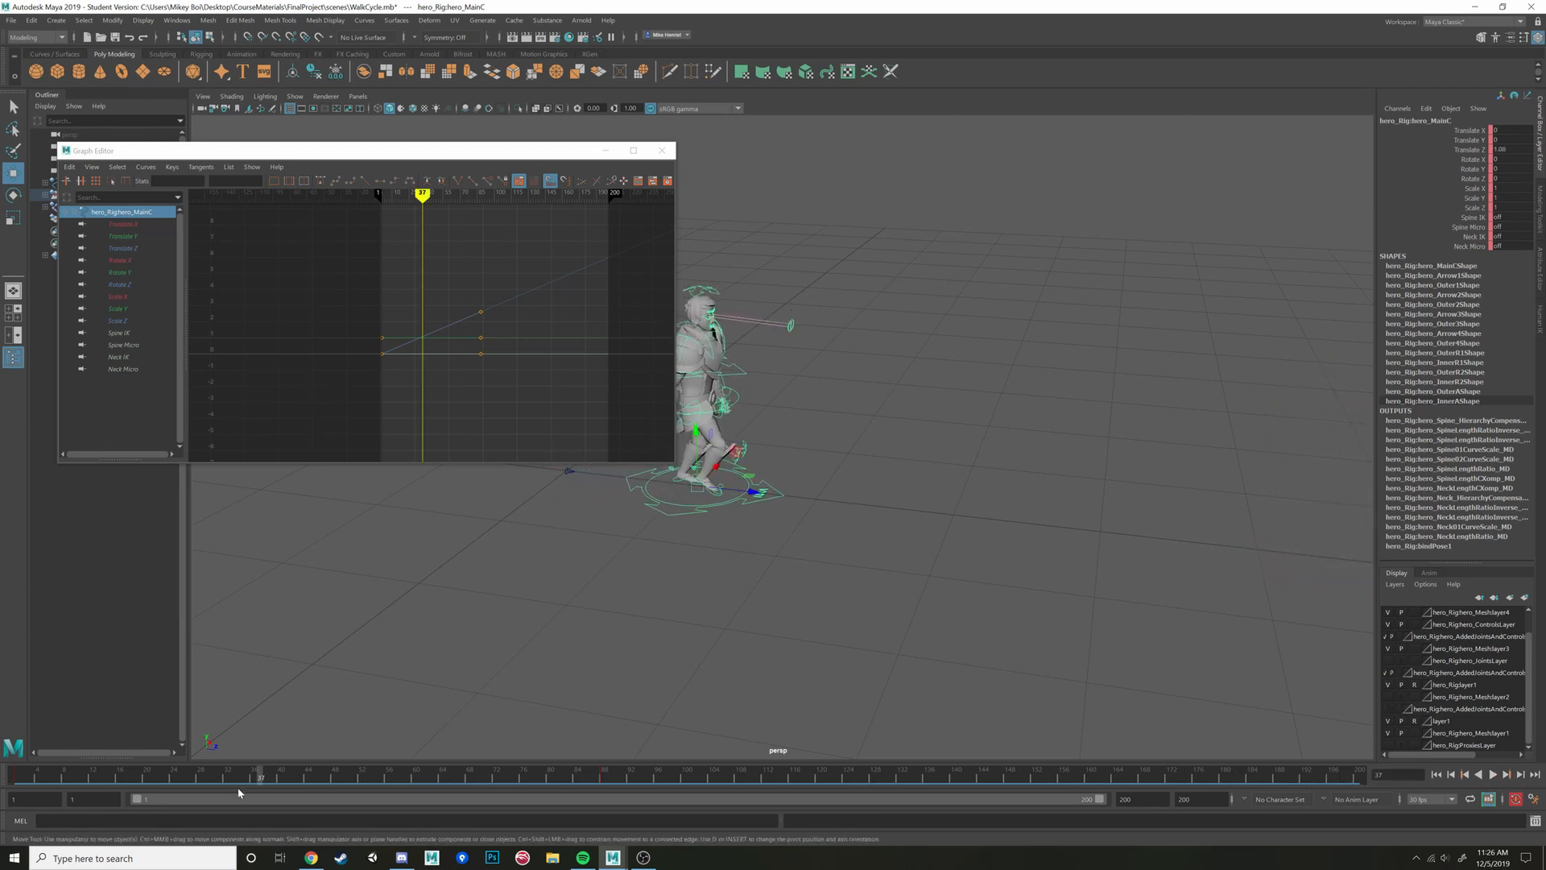
pyautogui.hotkey('alt', 'v')
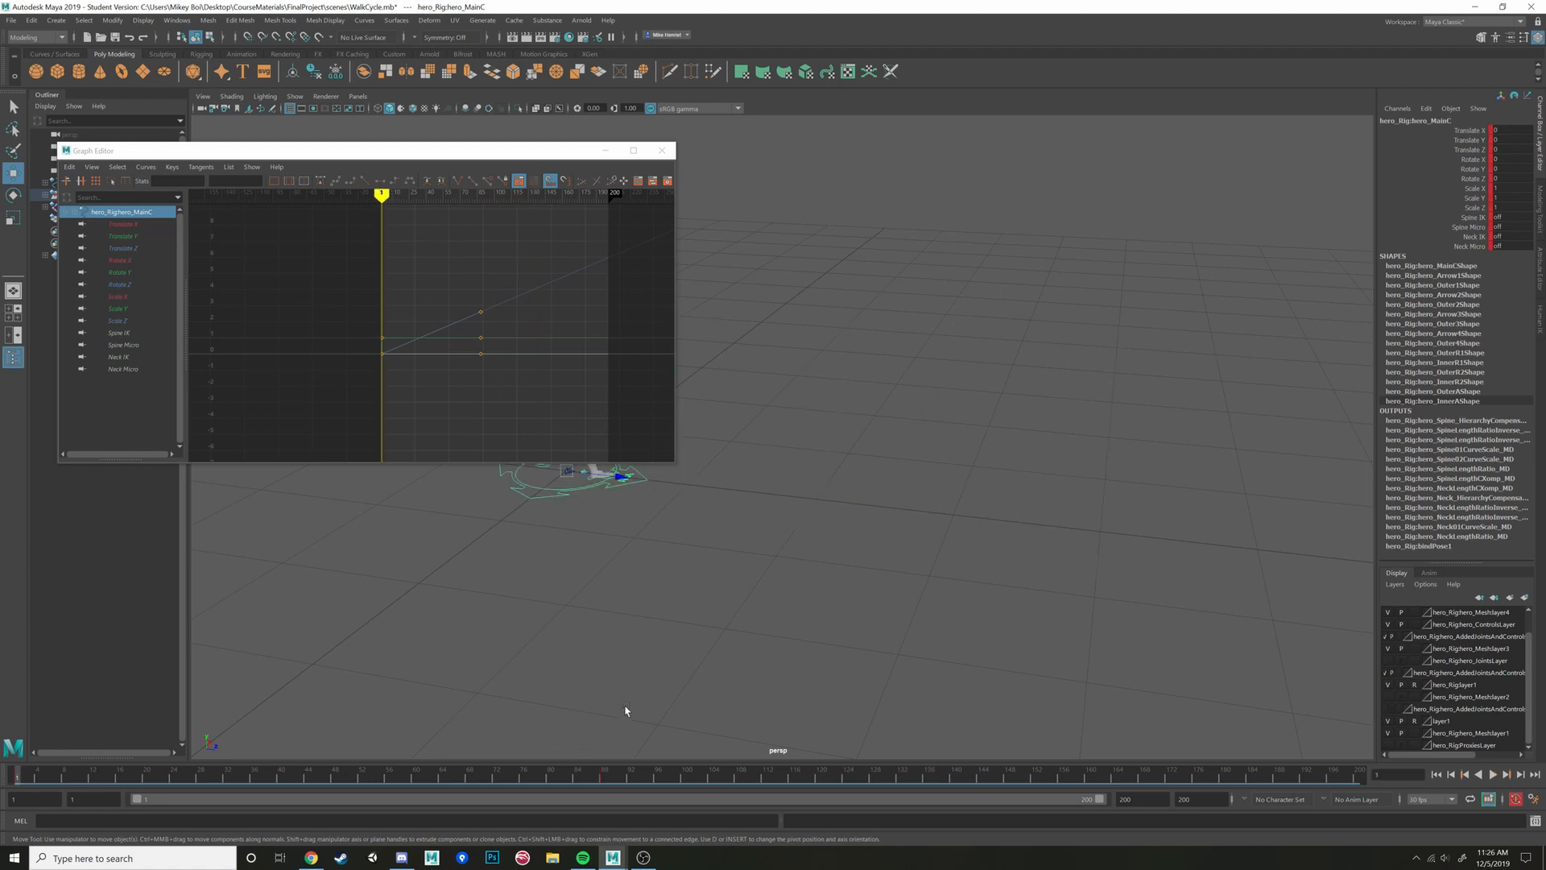
# Compare the hero's frame 1 pose from several angles with the walk cycle reference image in the browser
pyautogui.click(311, 858)
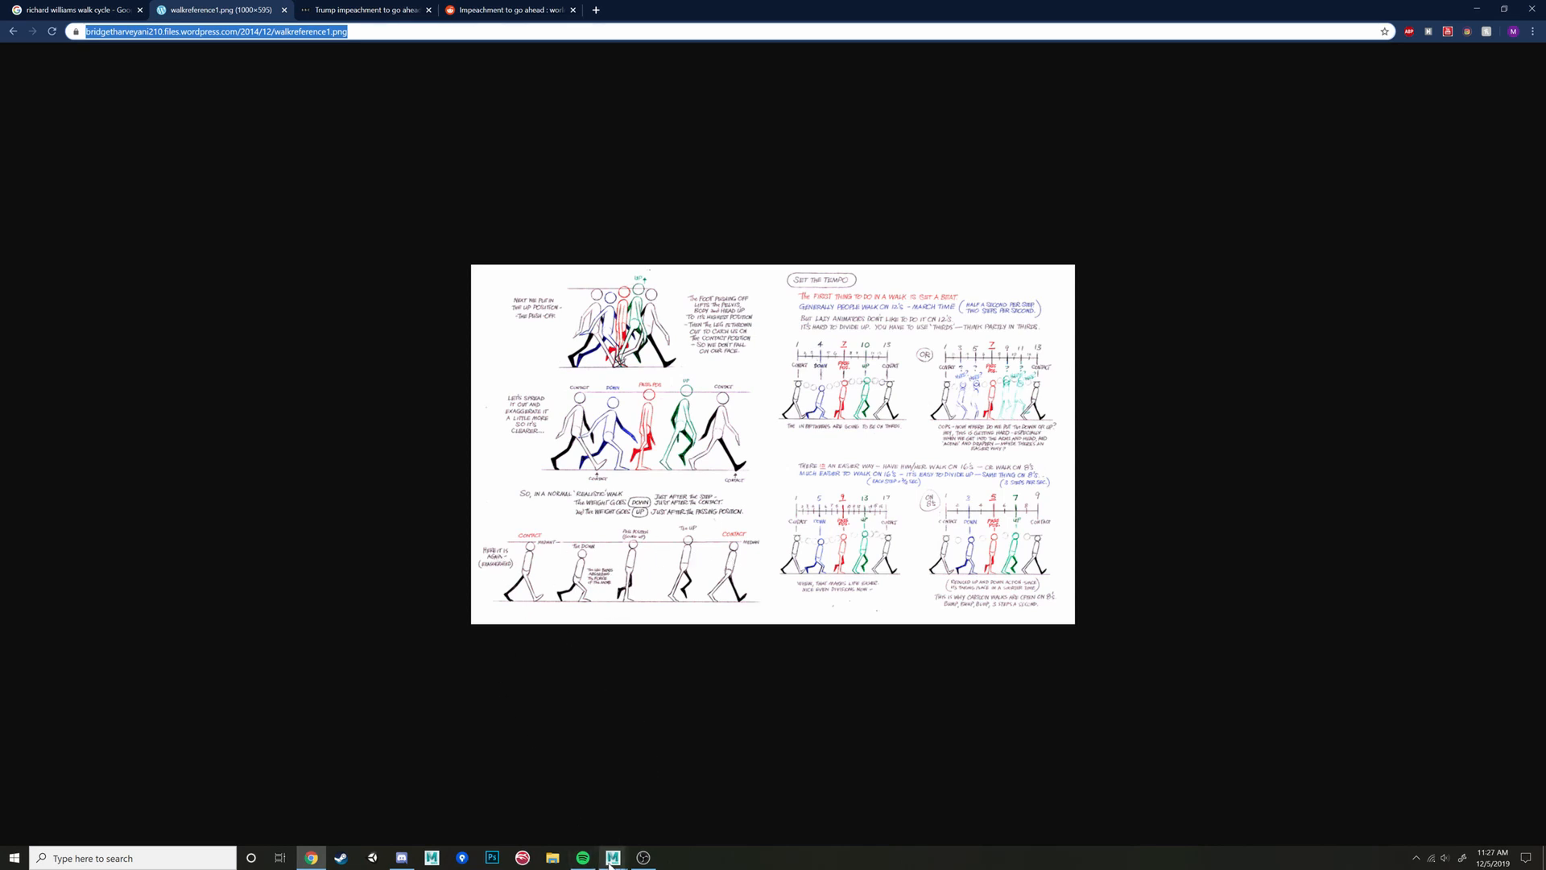
pyautogui.moveTo(609, 865)
pyautogui.click(656, 818)
pyautogui.keyDown('alt'); pyautogui.moveTo(938, 529); pyautogui.dragTo(837, 554); pyautogui.keyUp('alt')
pyautogui.scroll(3, 830, 557)
pyautogui.keyDown('alt'); pyautogui.moveTo(827, 557); pyautogui.dragTo(775, 566, button='middle'); pyautogui.keyUp('alt')
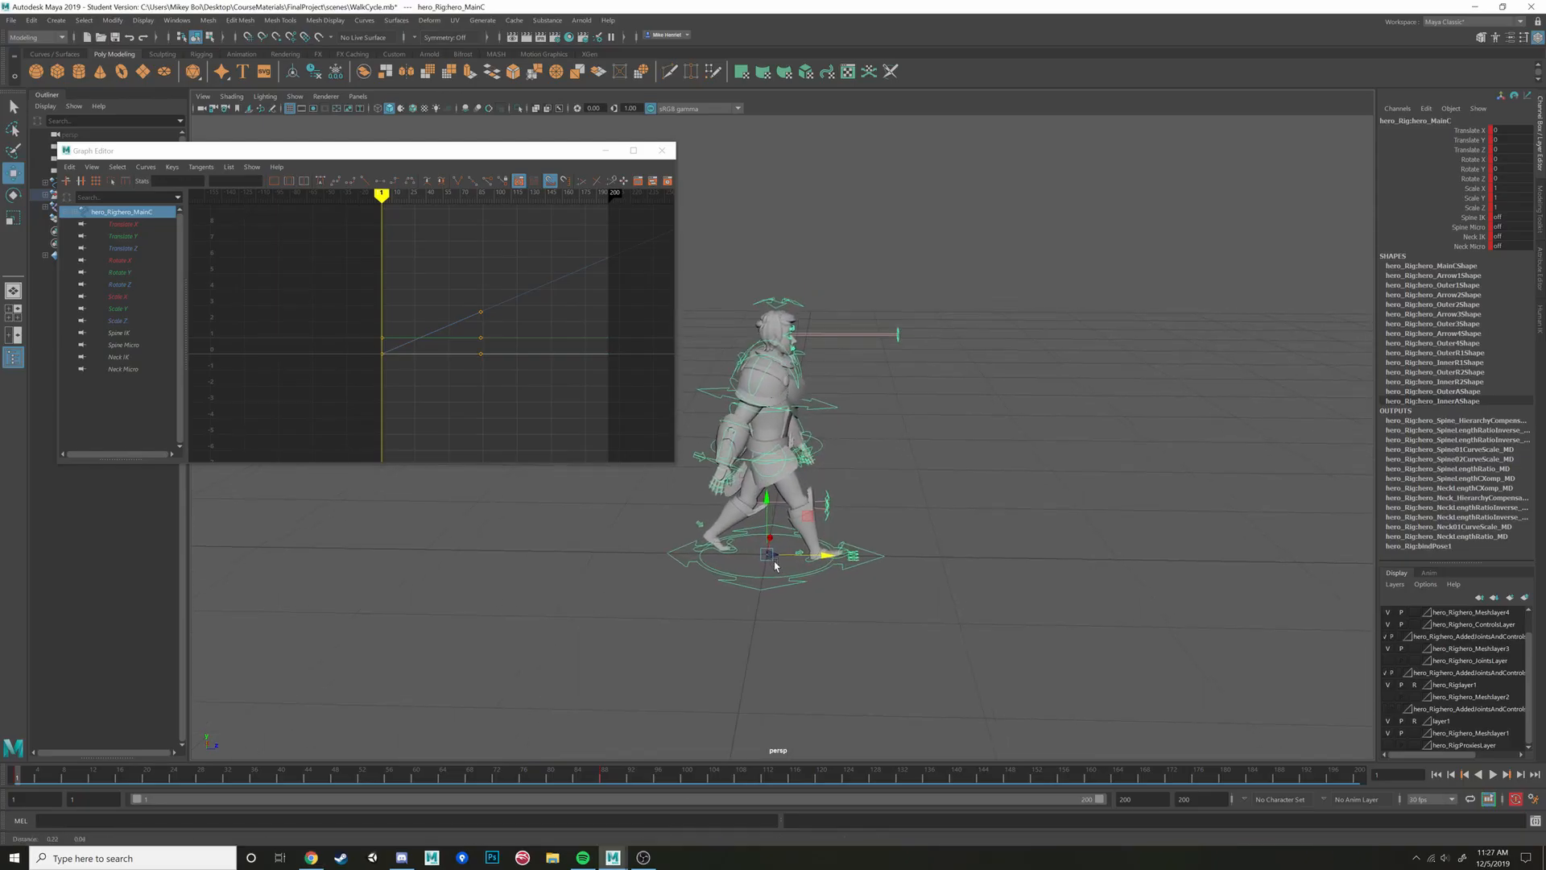
pyautogui.scroll(3, 775, 566)
pyautogui.keyDown('alt'); pyautogui.moveTo(783, 562); pyautogui.dragTo(708, 569); pyautogui.keyUp('alt')
pyautogui.keyDown('alt'); pyautogui.moveTo(709, 569); pyautogui.dragTo(776, 535, button='middle'); pyautogui.keyUp('alt')
pyautogui.scroll(2, 777, 536)
pyautogui.moveTo(765, 541)
pyautogui.keyDown('alt'); pyautogui.mouseDown()
pyautogui.moveTo(781, 538)
pyautogui.moveTo(761, 552)
pyautogui.mouseUp(); pyautogui.keyUp('alt')
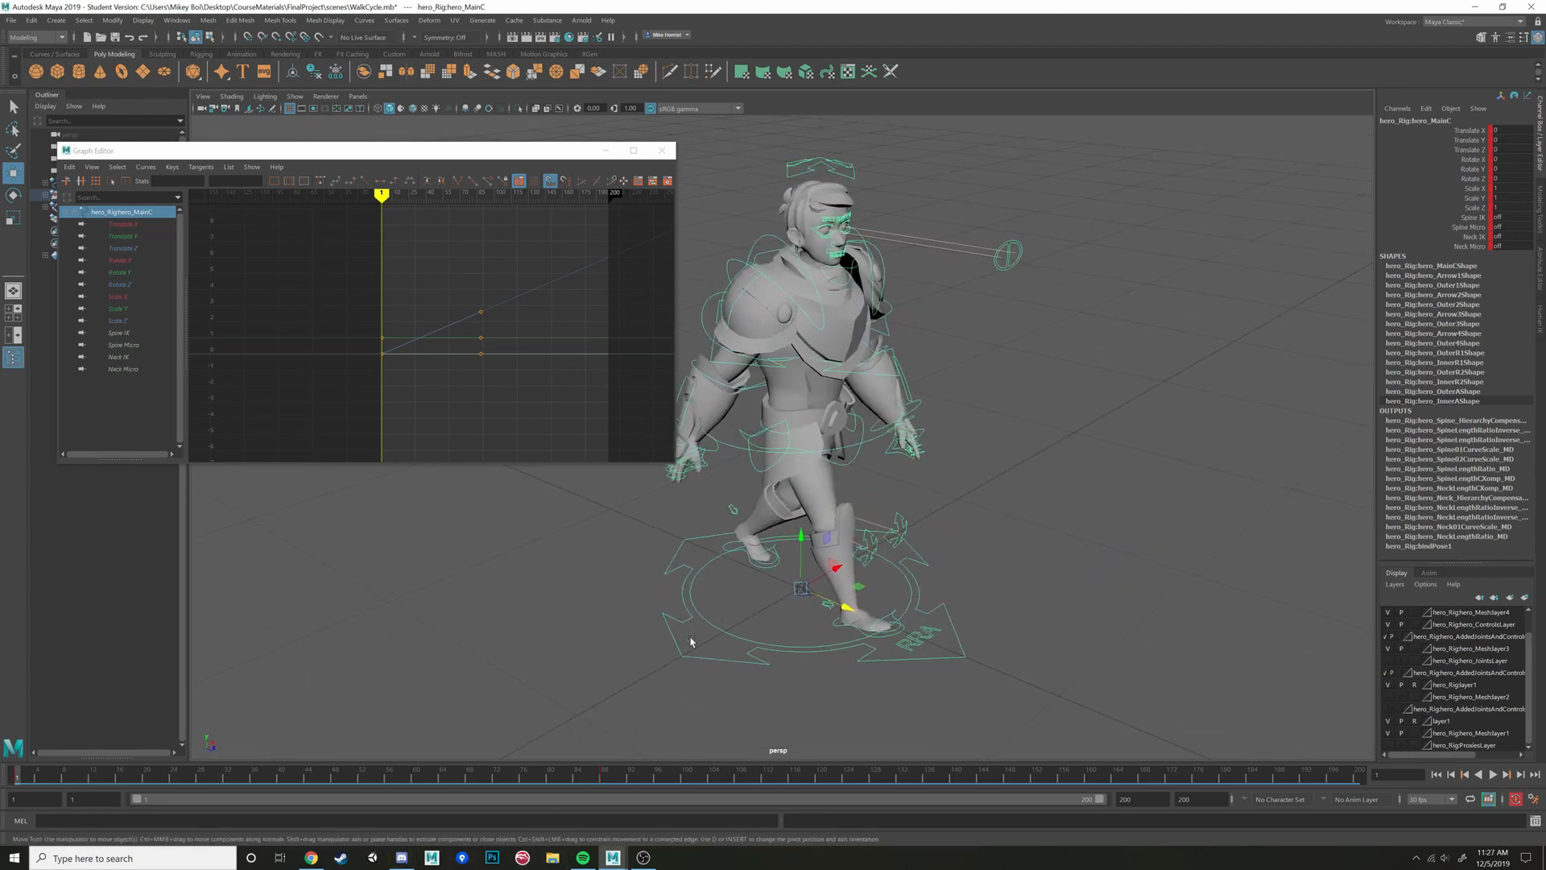
pyautogui.keyDown('alt'); pyautogui.moveTo(691, 638); pyautogui.dragTo(883, 620); pyautogui.keyUp('alt')
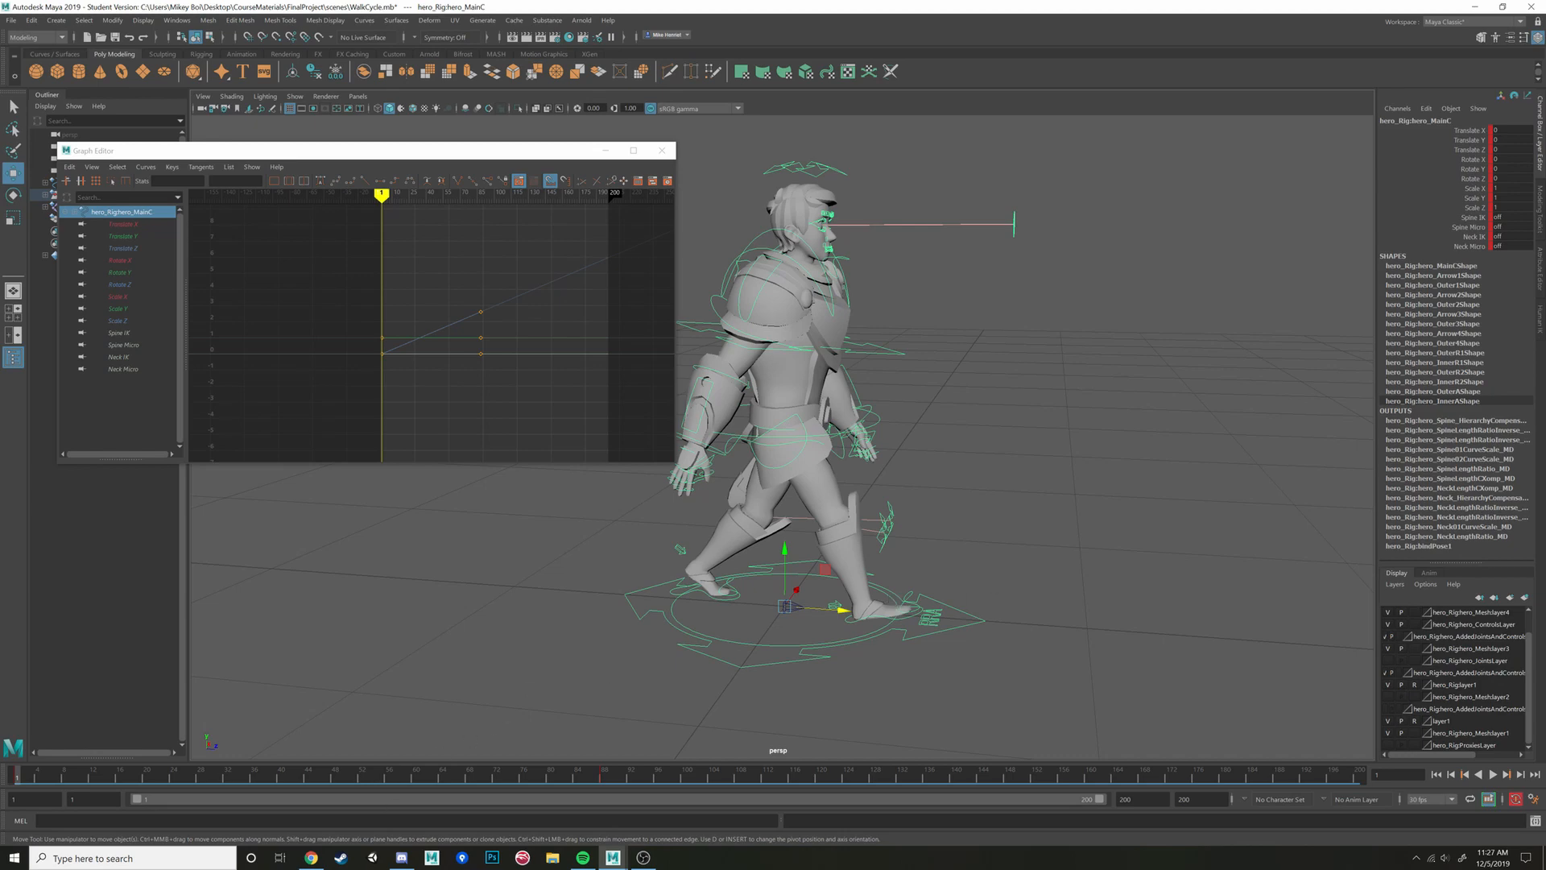
pyautogui.click(311, 857)
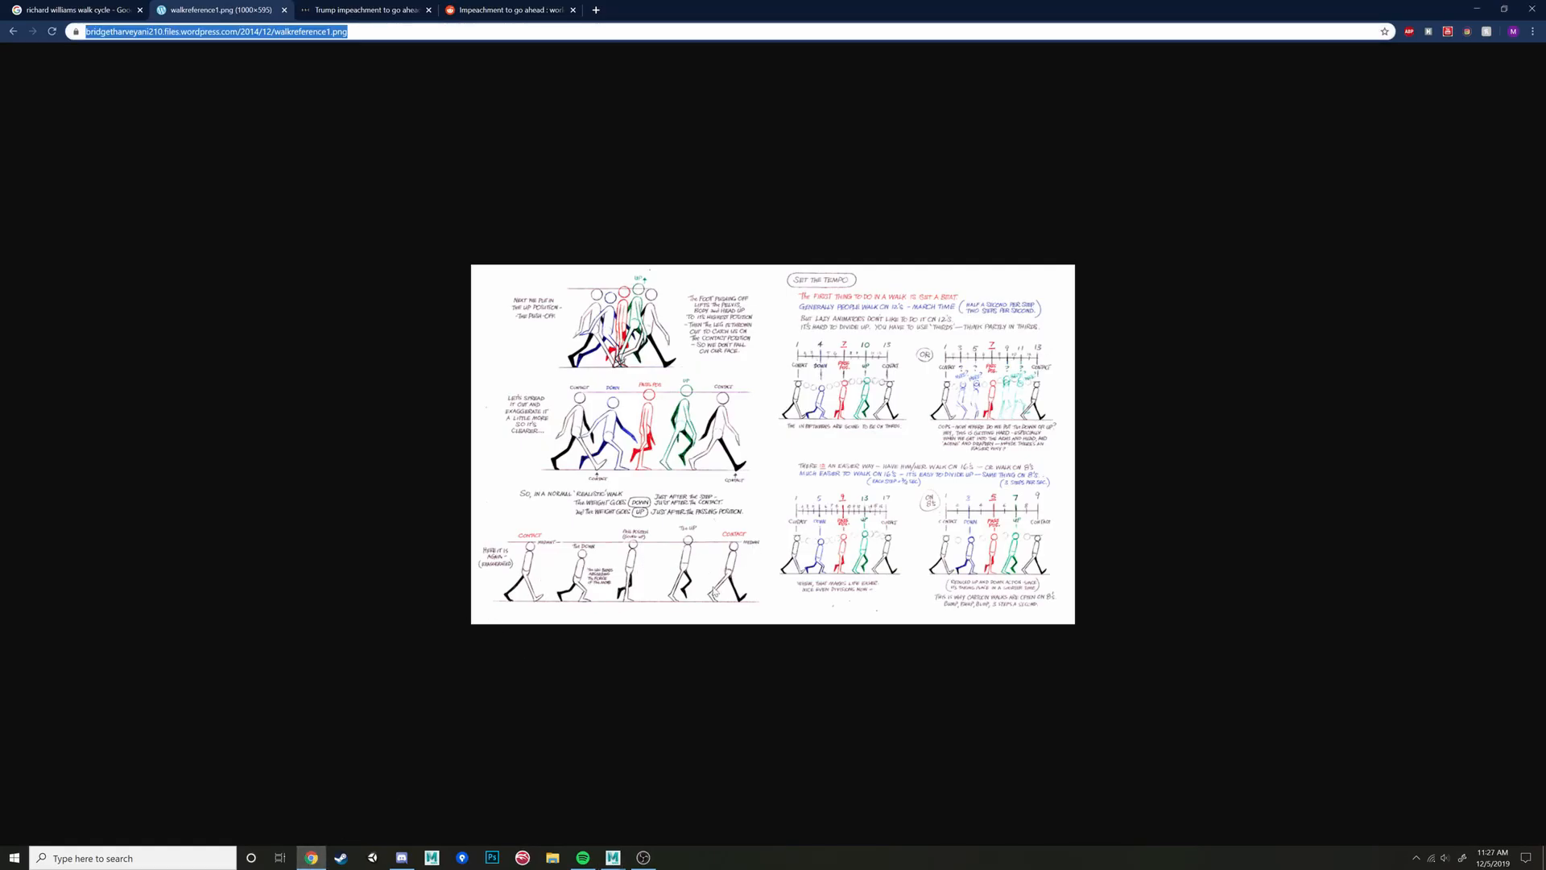
pyautogui.click(611, 857)
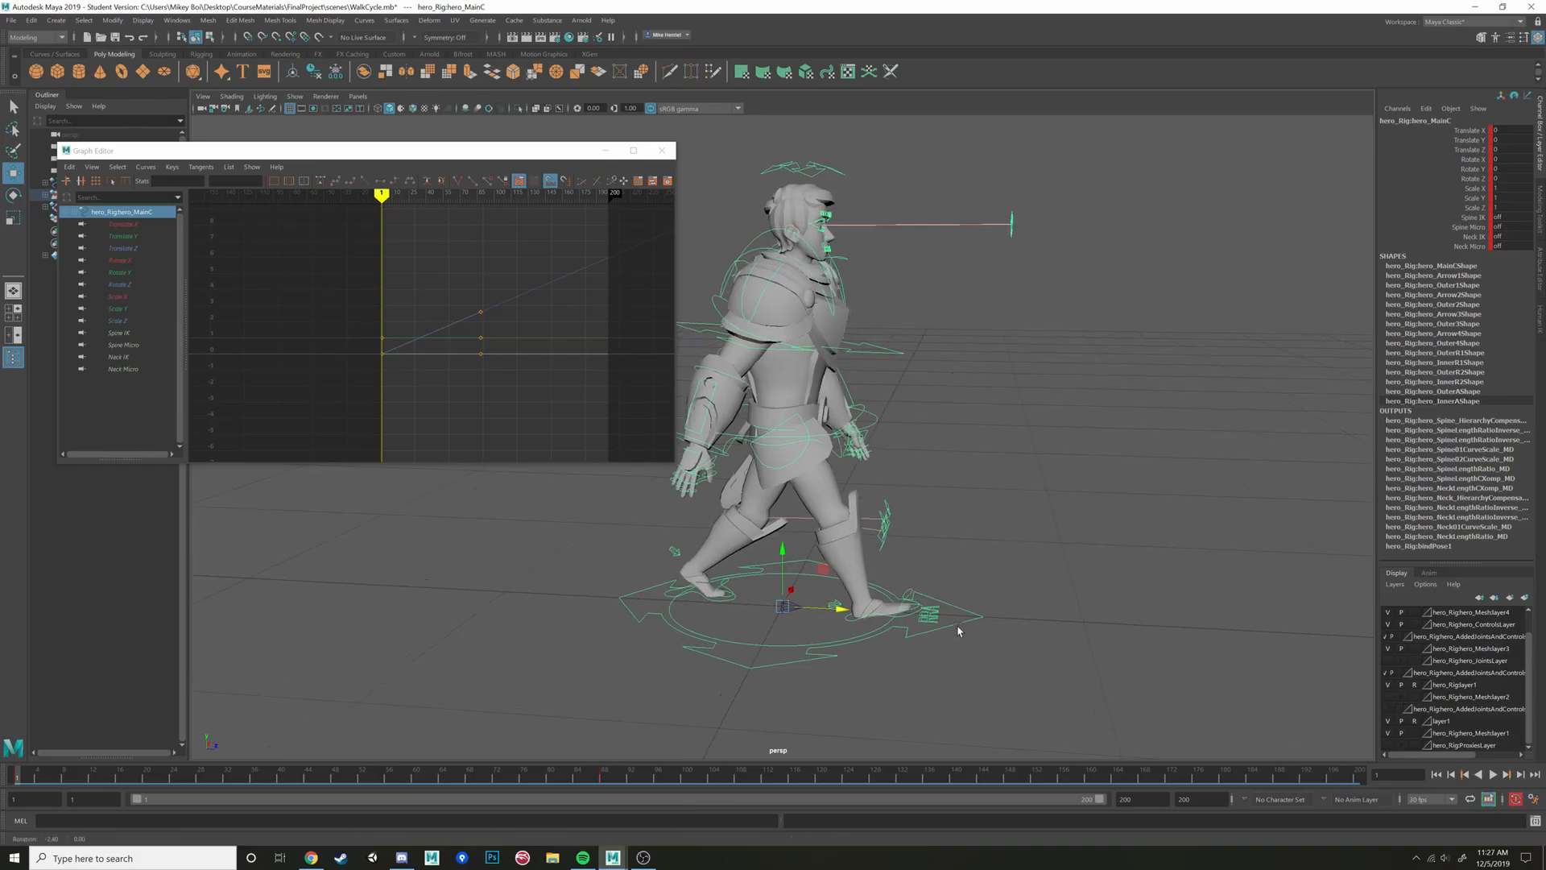
# Scrub the extended walk from frame 1 to 148 and examine the hero's feet from several angles
pyautogui.keyDown('alt'); pyautogui.moveTo(813, 642); pyautogui.dragTo(466, 771); pyautogui.keyUp('alt')
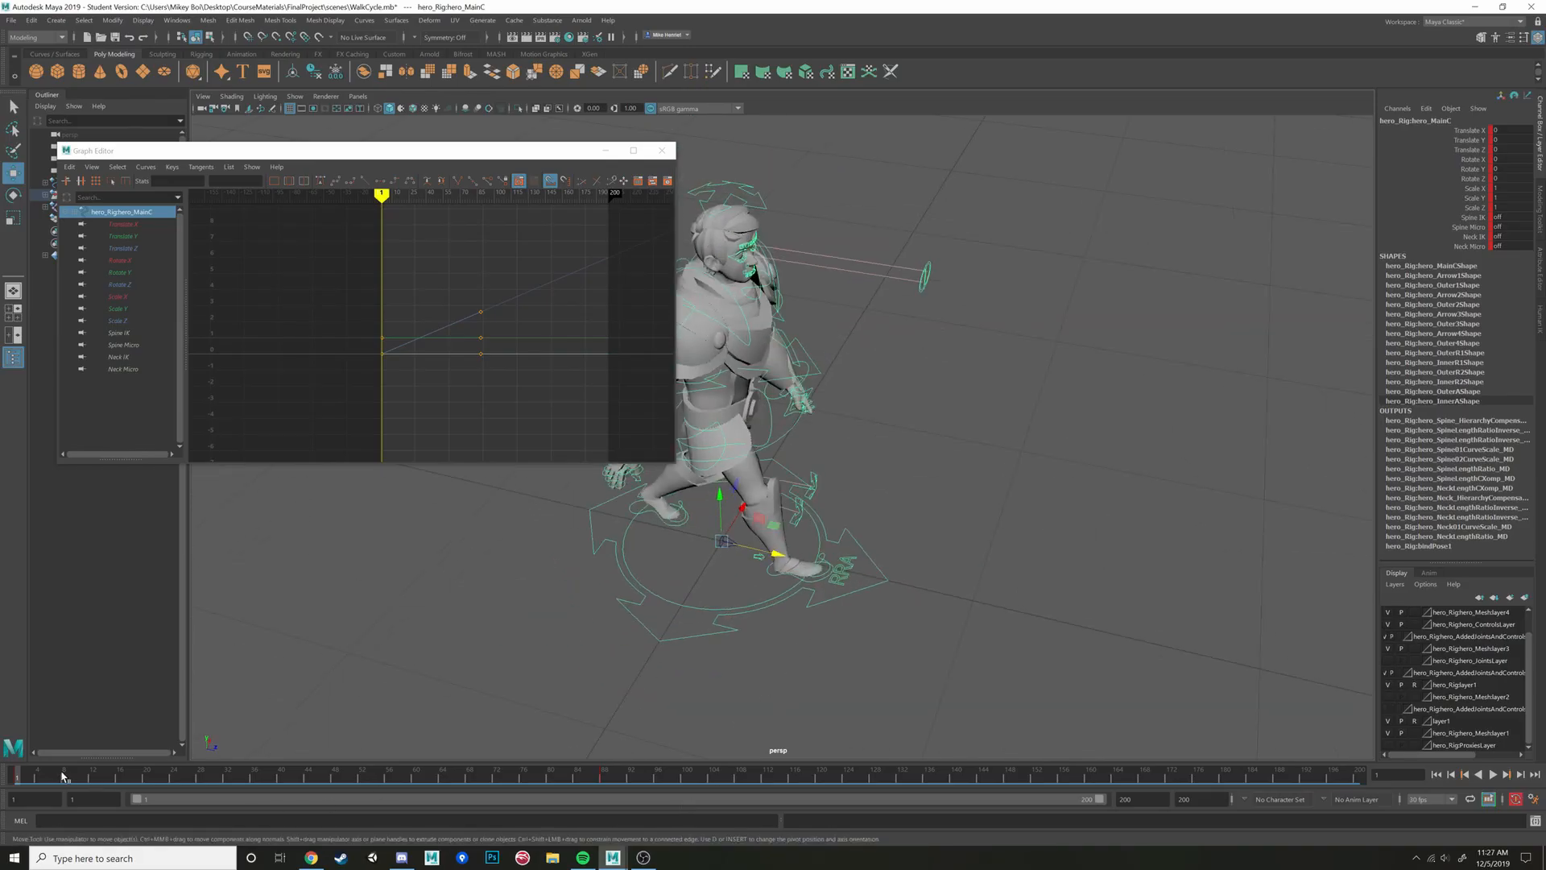
pyautogui.moveTo(63, 776); pyautogui.dragTo(597, 776)
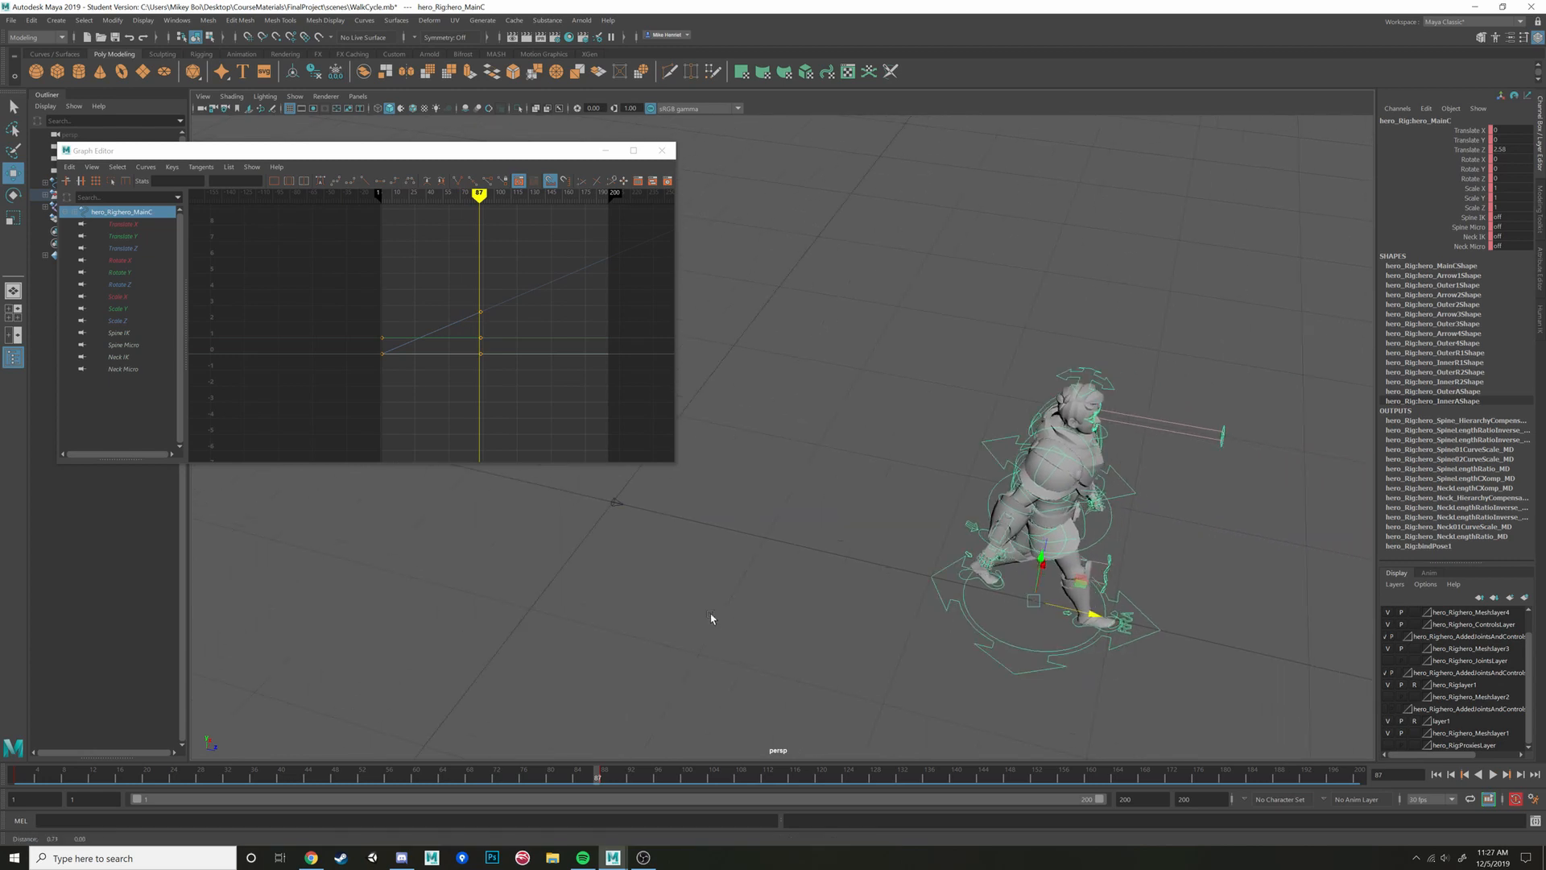
pyautogui.keyDown('alt'); pyautogui.moveTo(711, 618); pyautogui.dragTo(746, 577); pyautogui.keyUp('alt')
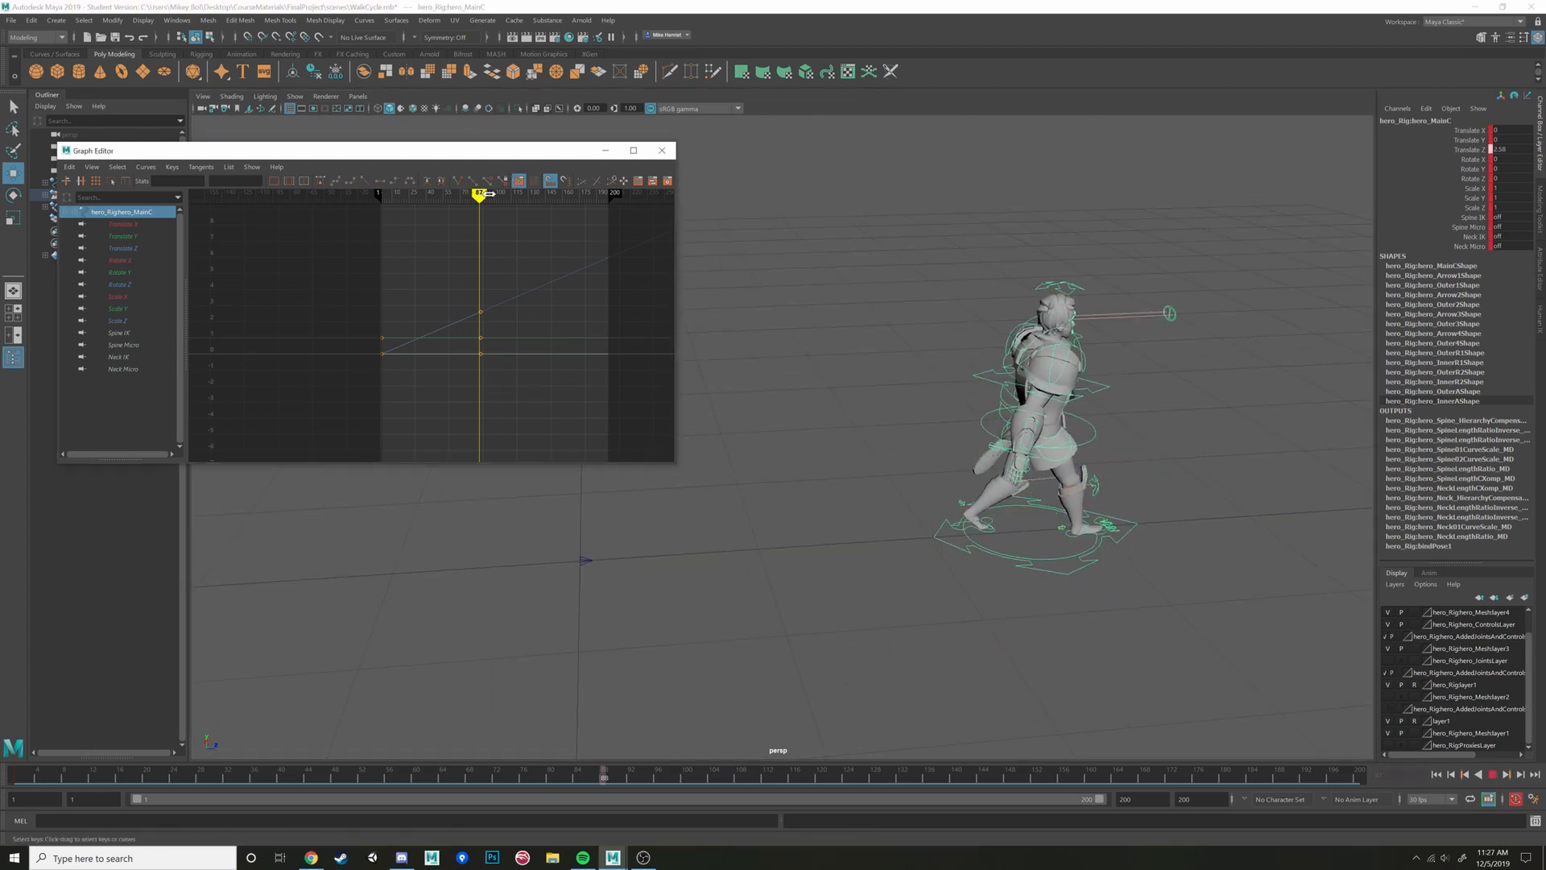
pyautogui.moveTo(503, 192); pyautogui.dragTo(548, 192)
pyautogui.press('s')
pyautogui.keyDown('alt'); pyautogui.moveTo(1041, 449); pyautogui.dragTo(627, 561); pyautogui.keyUp('alt')
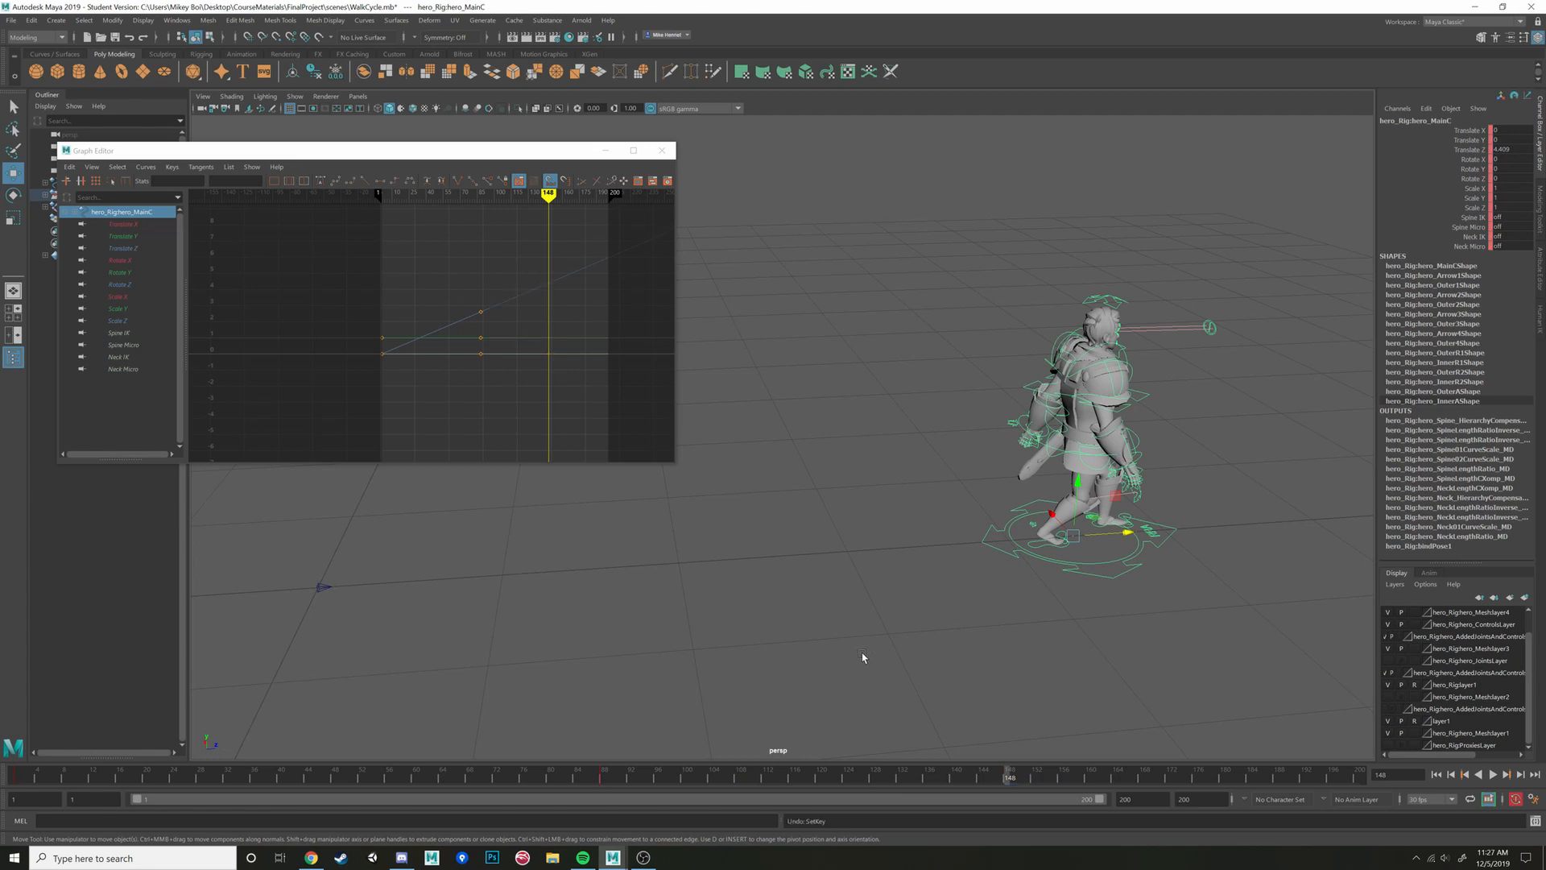
pyautogui.keyDown('alt'); pyautogui.moveTo(862, 657); pyautogui.dragTo(800, 509); pyautogui.keyUp('alt')
pyautogui.keyDown('alt'); pyautogui.moveTo(696, 479); pyautogui.dragTo(769, 504); pyautogui.keyUp('alt')
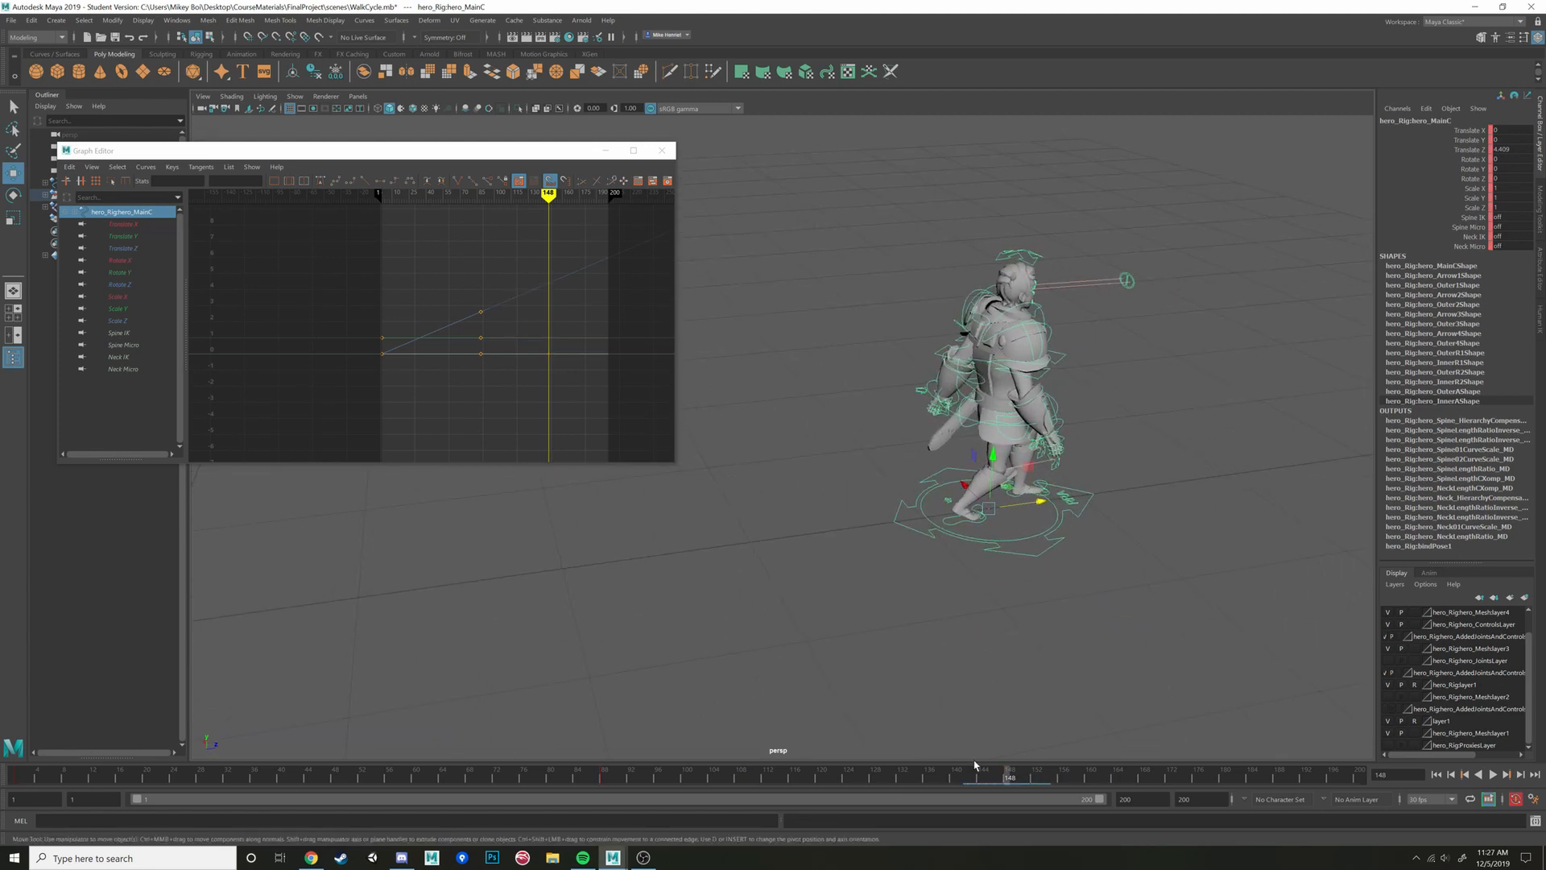
pyautogui.moveTo(1003, 784)
pyautogui.mouseDown()
pyautogui.moveTo(935, 783)
pyautogui.moveTo(983, 787)
pyautogui.mouseUp()
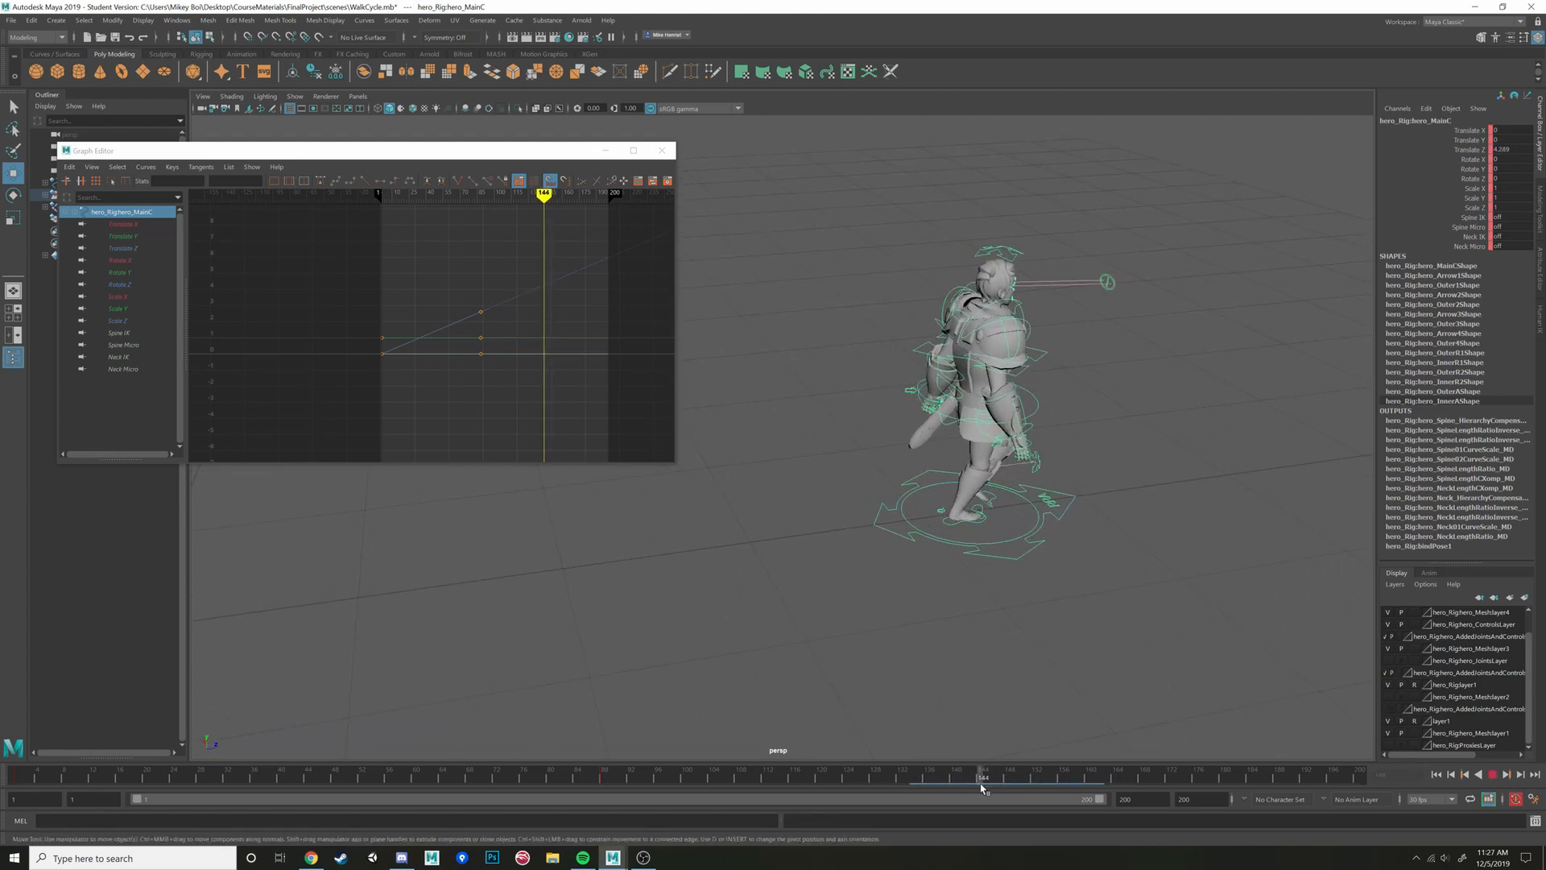
# Key the hero's main control at frame 144 and make the new Translate Z key's tangent linear
pyautogui.press('s')
pyautogui.moveTo(572, 258); pyautogui.dragTo(456, 379)
pyautogui.scroll(3, 542, 315)
pyautogui.scroll(-2, 461, 377)
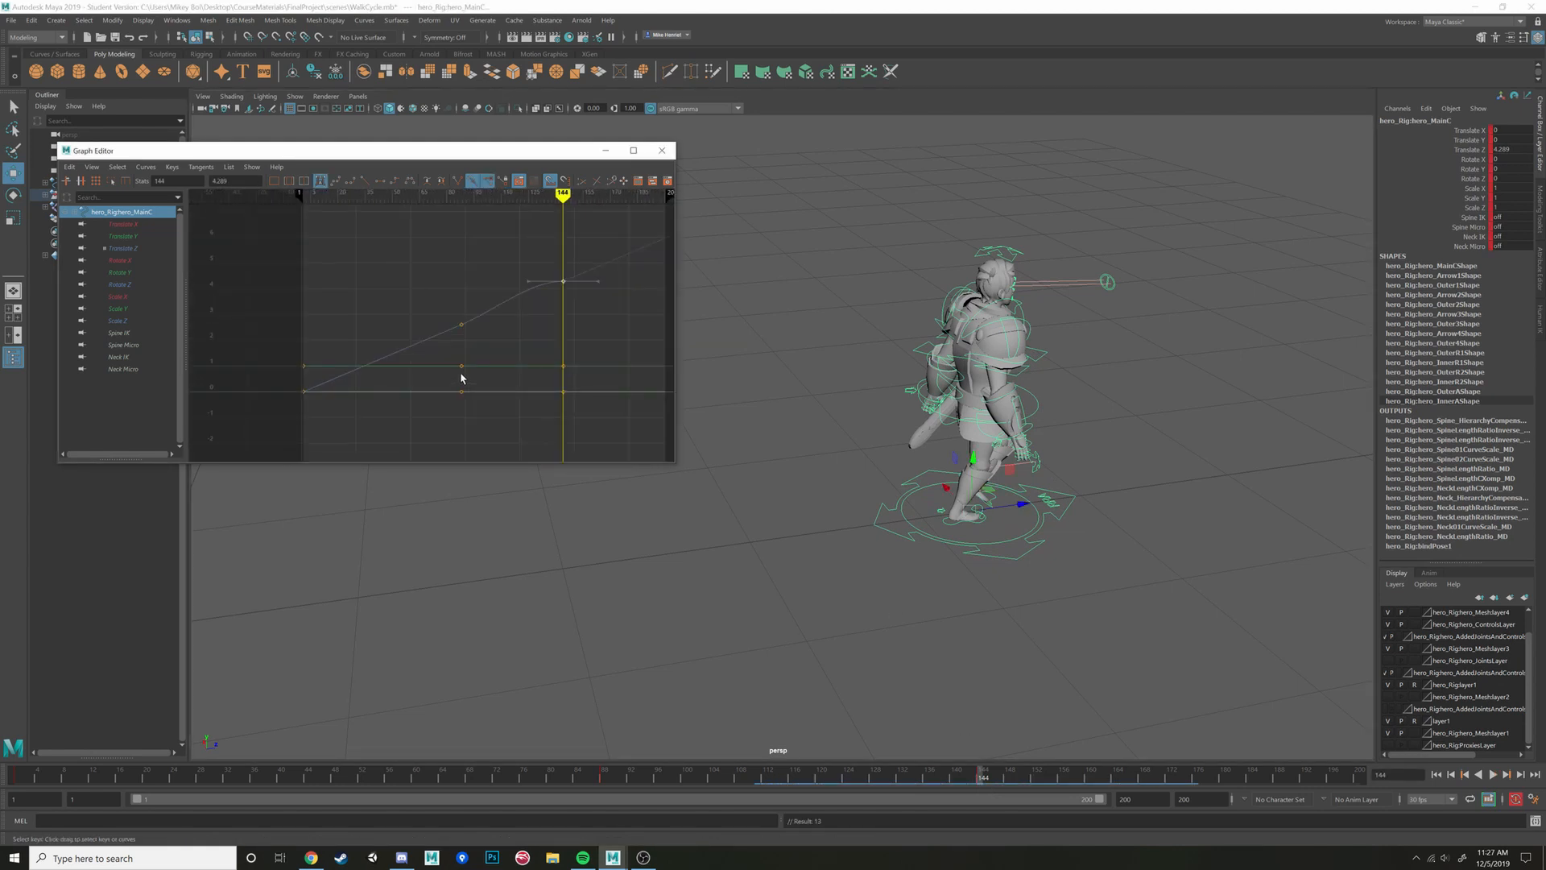
pyautogui.keyDown('alt'); pyautogui.moveTo(460, 342); pyautogui.dragTo(437, 343, button='middle'); pyautogui.keyUp('alt')
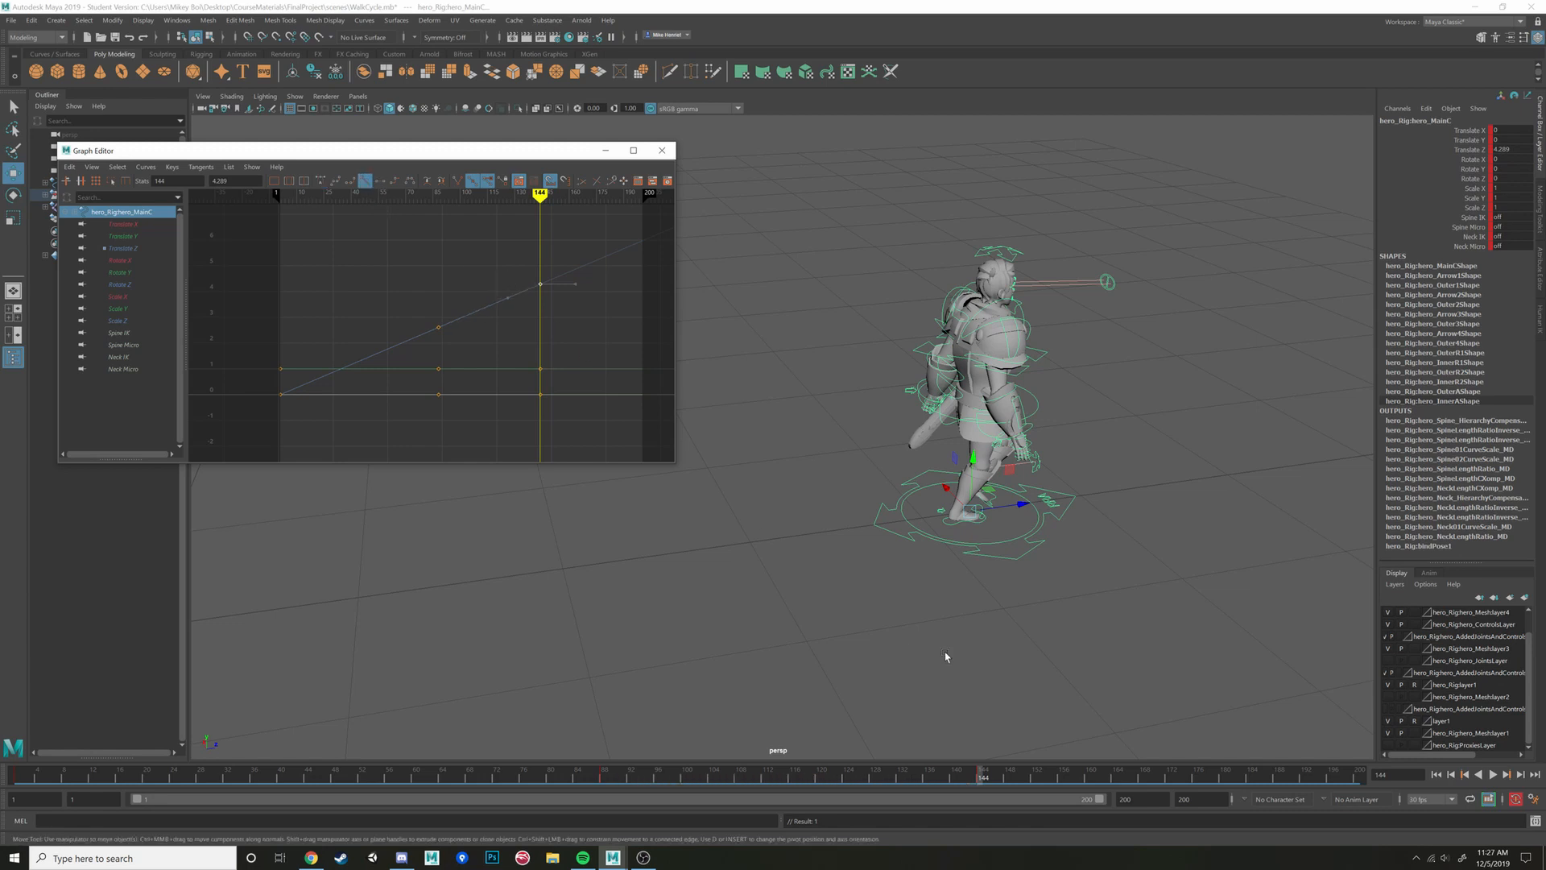
# Play and scrub the walk around frame 144 to check the hero's forward movement through the new key
pyautogui.keyDown('alt'); pyautogui.moveTo(946, 652); pyautogui.dragTo(958, 757); pyautogui.keyUp('alt')
pyautogui.hotkey('alt', 'v')
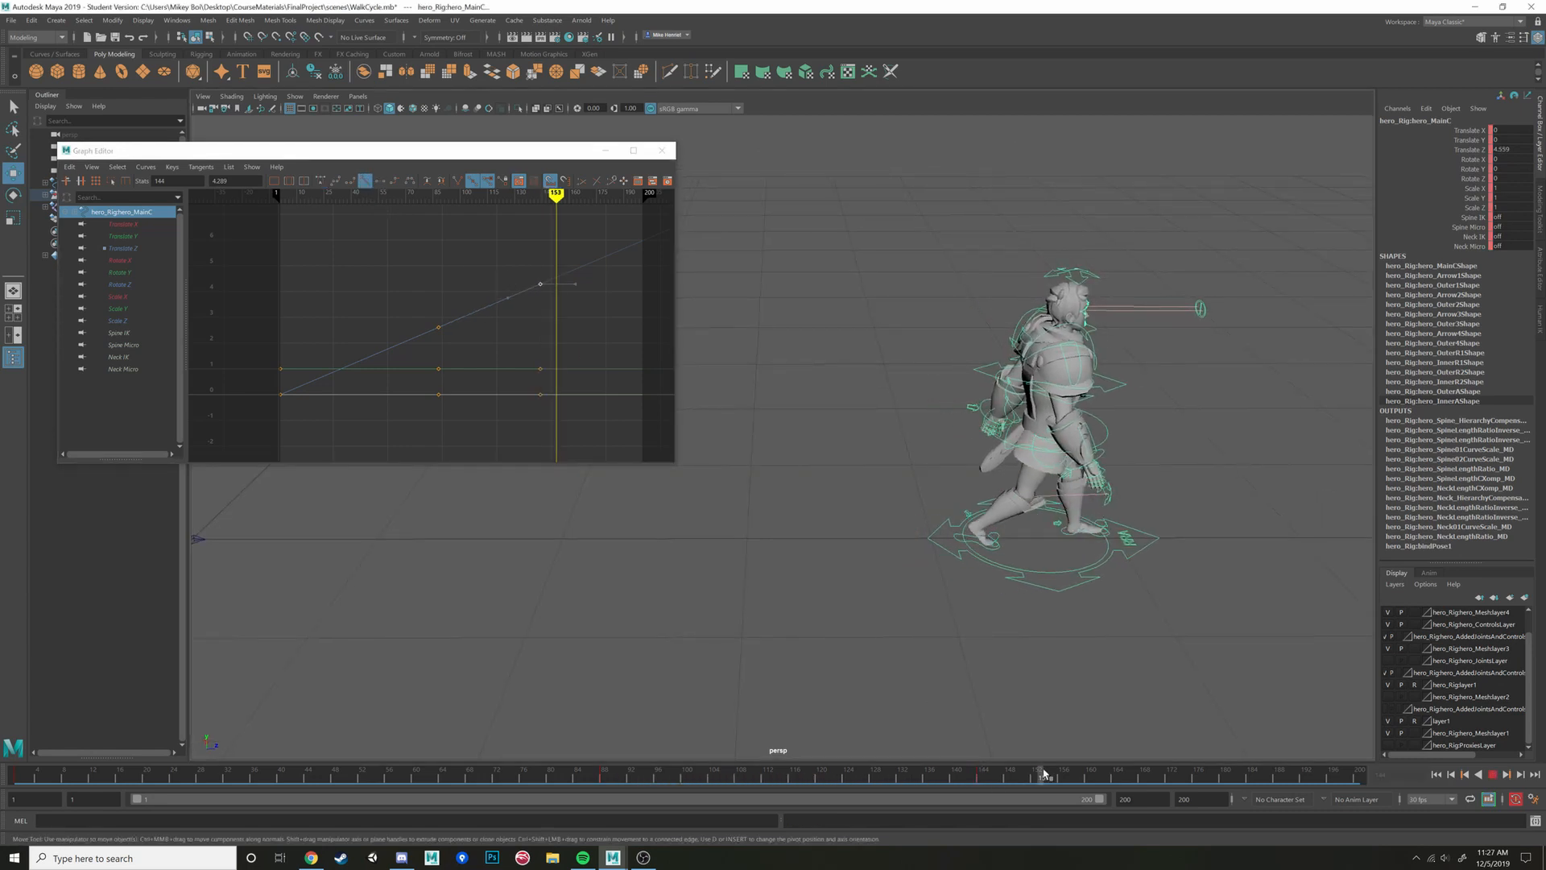
pyautogui.moveTo(694, 733); pyautogui.dragTo(984, 767)
pyautogui.keyDown('alt'); pyautogui.moveTo(1039, 625); pyautogui.dragTo(918, 632, button='middle'); pyautogui.keyUp('alt')
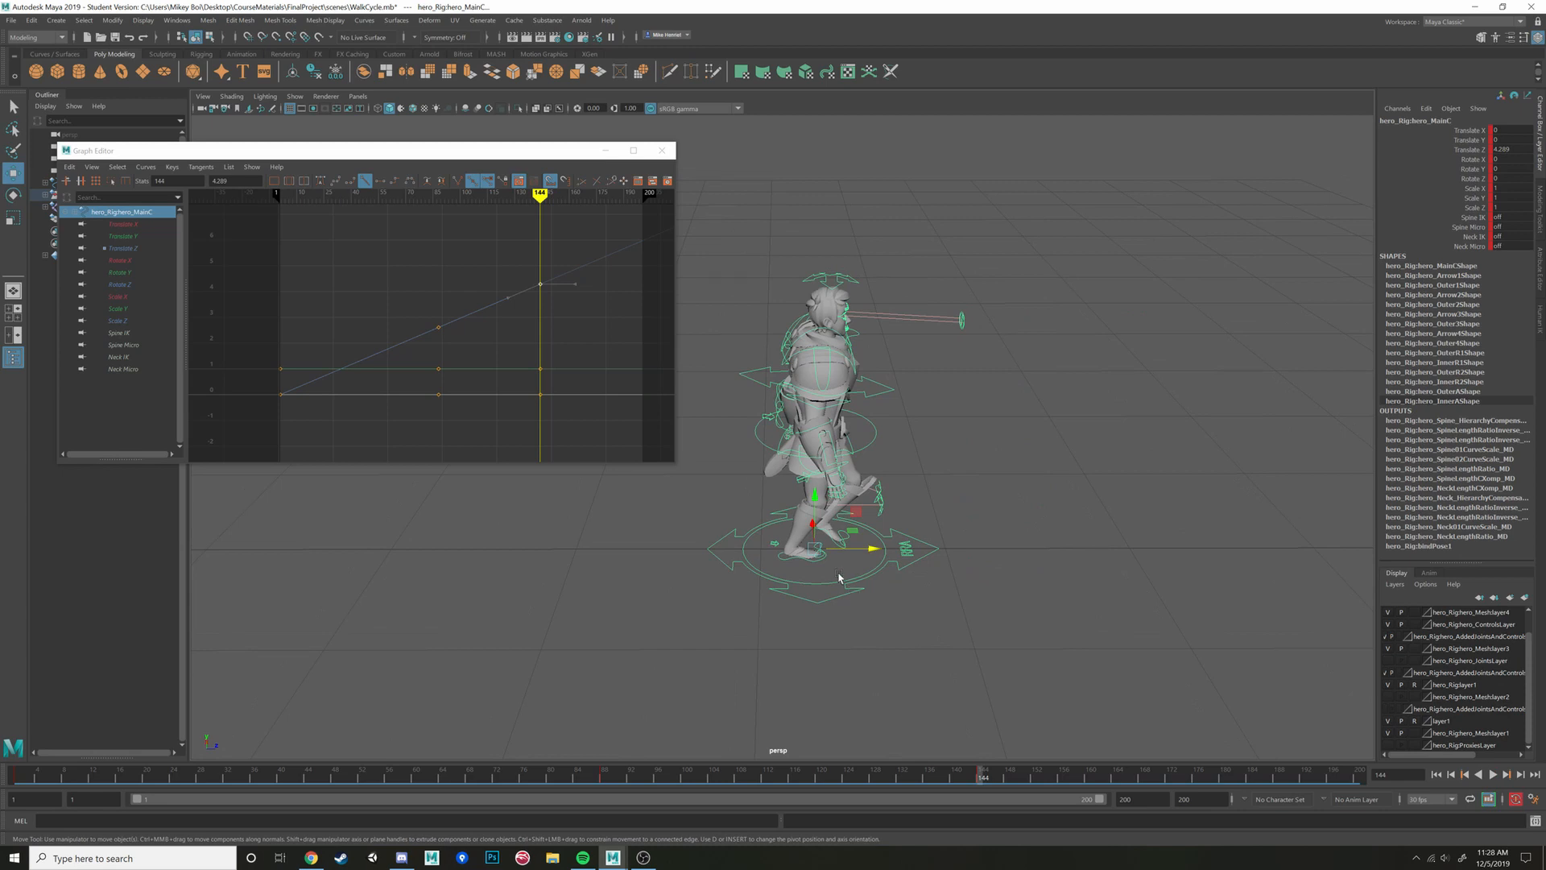
# Try turning the main control about its vertical axis at frame 166, and undo the rotation
pyautogui.moveTo(970, 766); pyautogui.dragTo(1132, 766)
pyautogui.press('e')
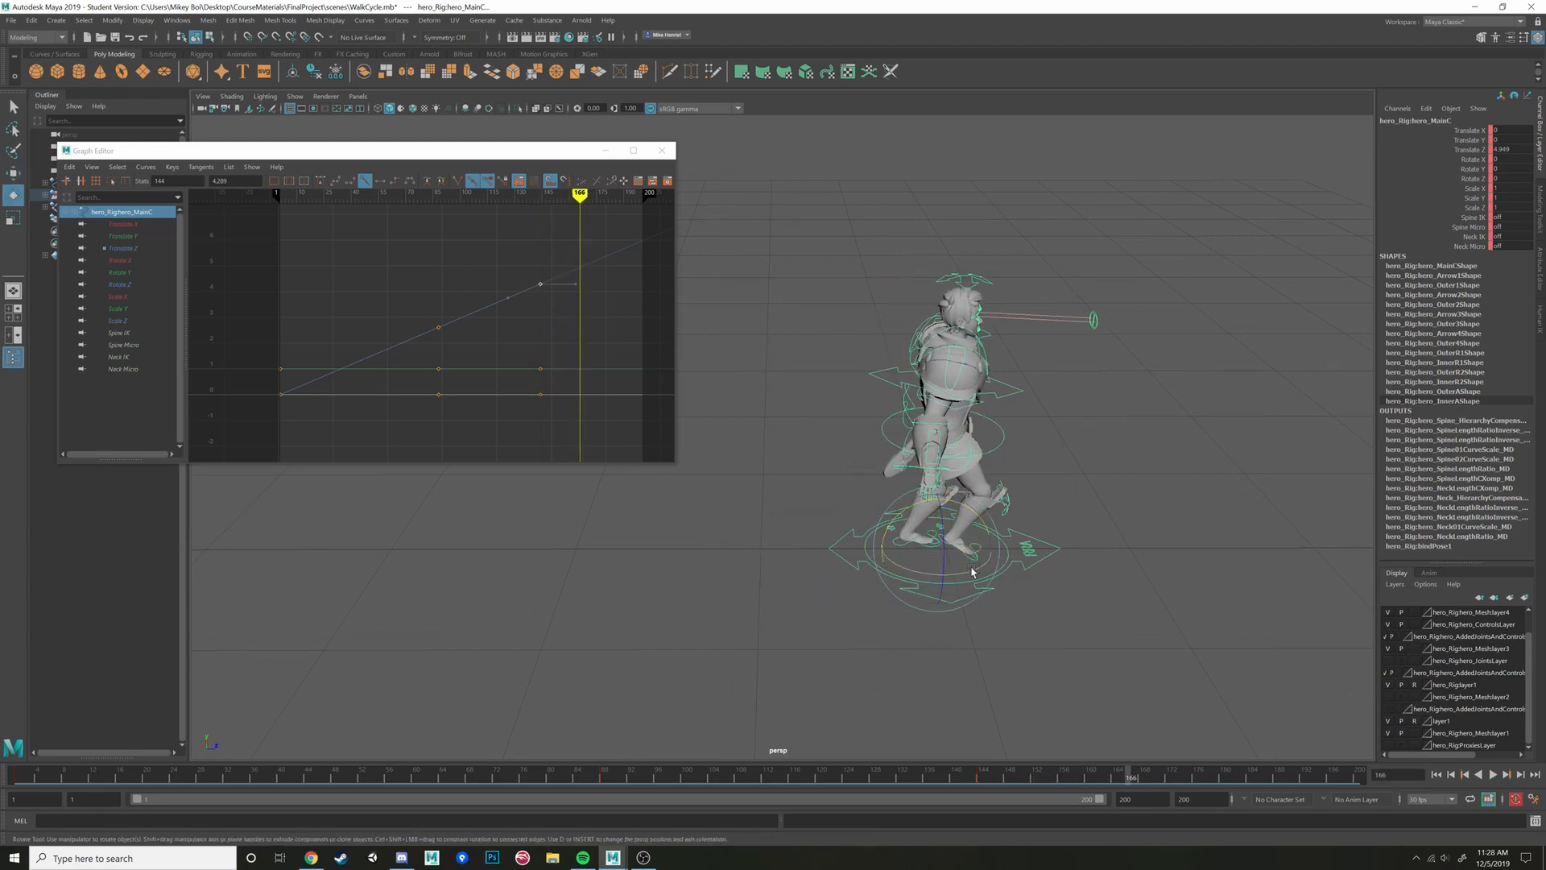
pyautogui.moveTo(959, 579)
pyautogui.mouseDown()
pyautogui.moveTo(932, 586)
pyautogui.moveTo(973, 574)
pyautogui.mouseUp()
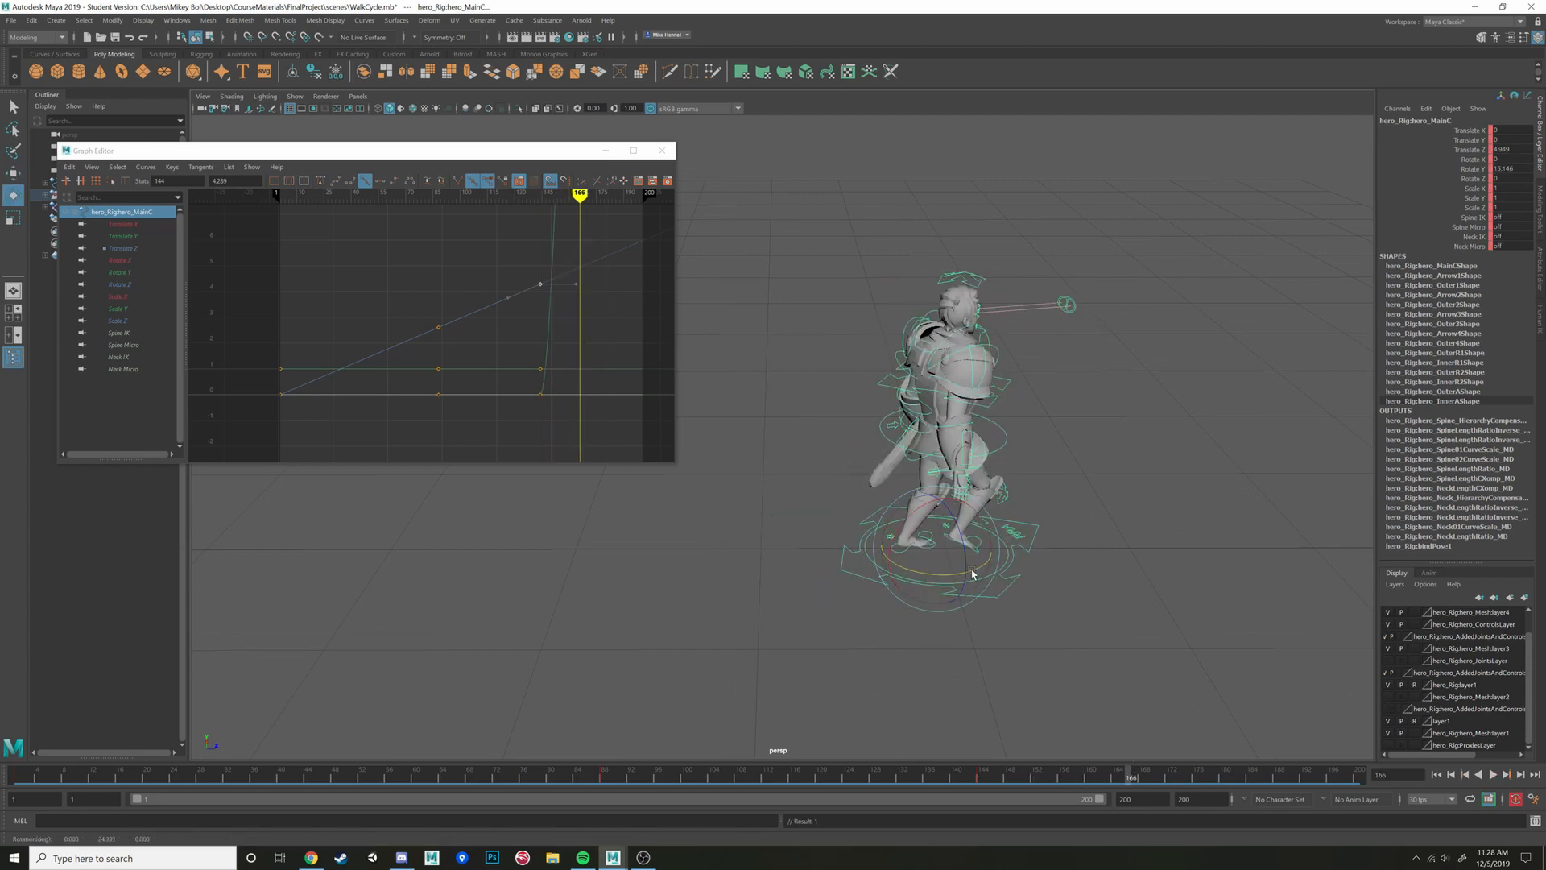
pyautogui.hotkey('ctrl', 'z')
# Reselect the hero's main control, scrub to frame 26 and examine the hero's pose up close
pyautogui.keyDown('alt'); pyautogui.moveTo(1041, 627); pyautogui.dragTo(948, 662, button='middle'); pyautogui.keyUp('alt')
pyautogui.keyDown('alt'); pyautogui.moveTo(948, 662); pyautogui.dragTo(637, 486, button='right'); pyautogui.keyUp('alt')
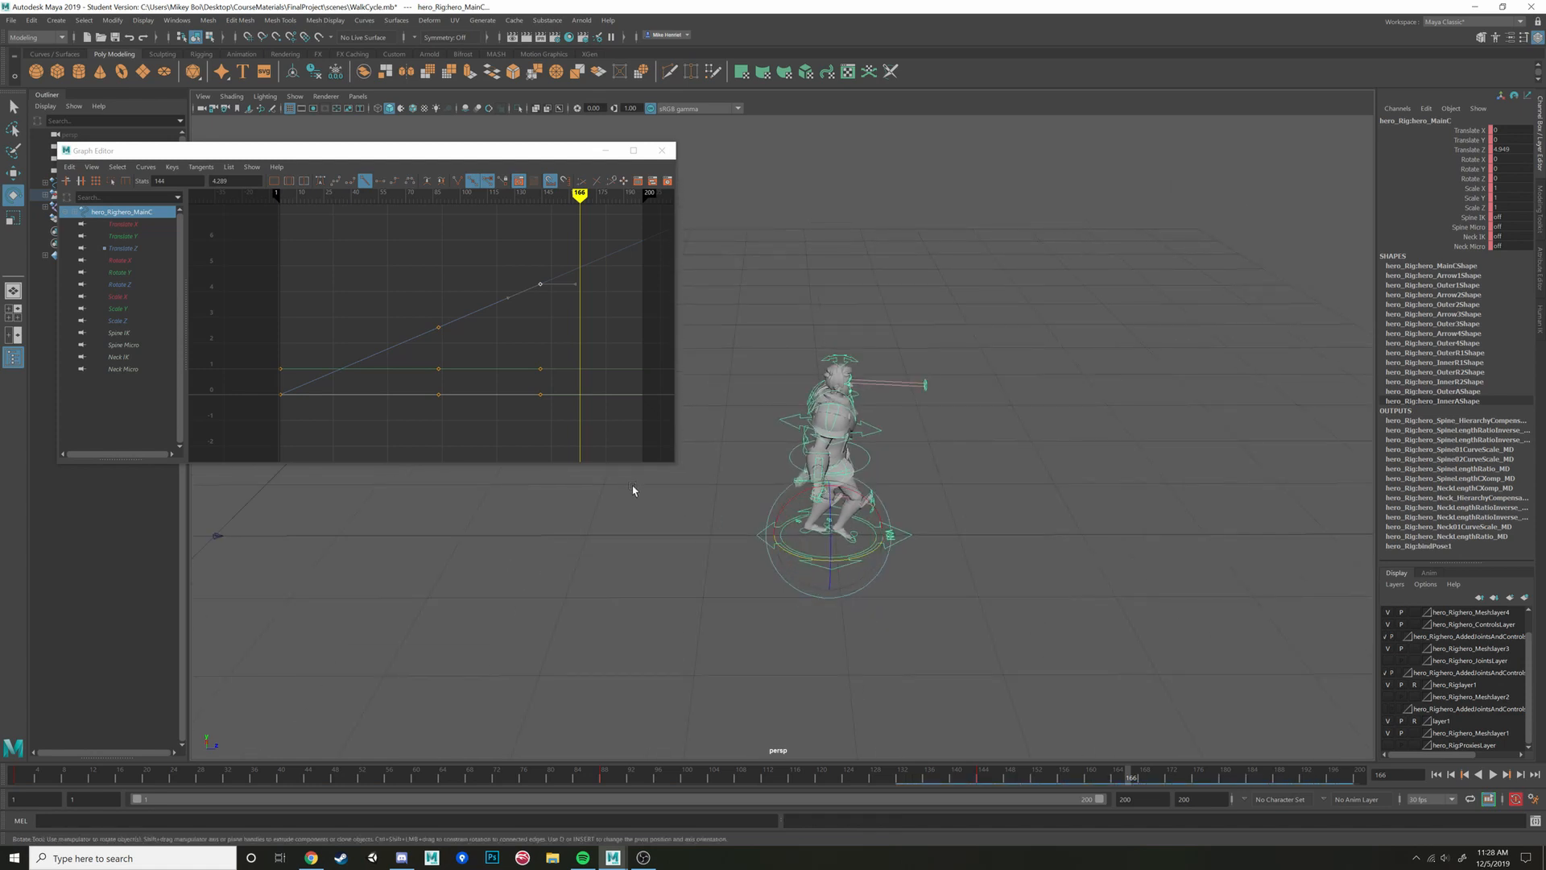
pyautogui.click(629, 538)
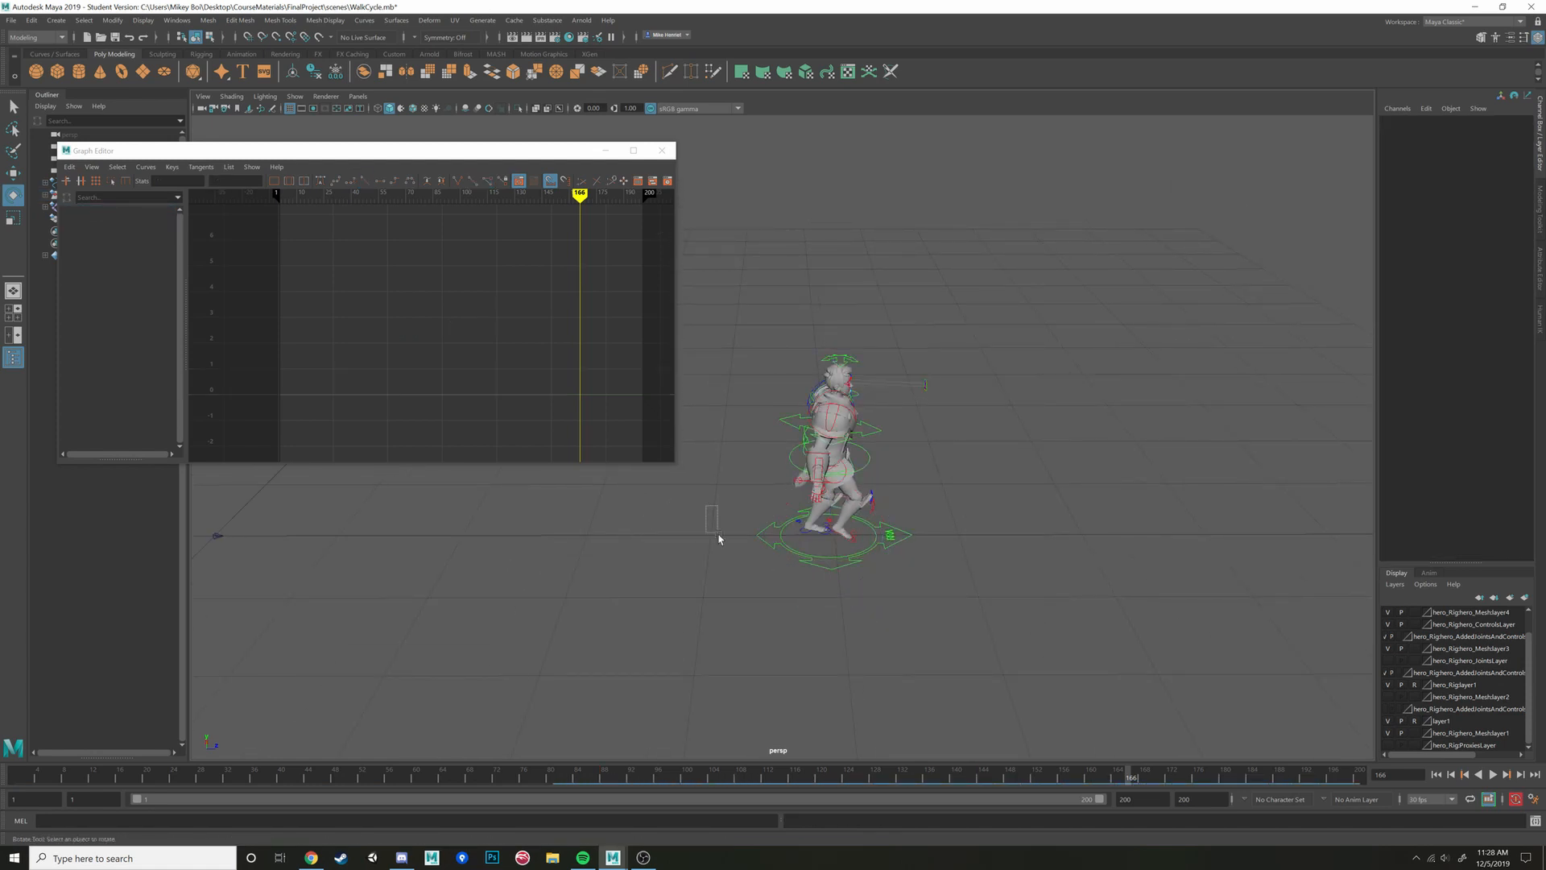
pyautogui.click(770, 551)
pyautogui.scroll(5, 804, 615)
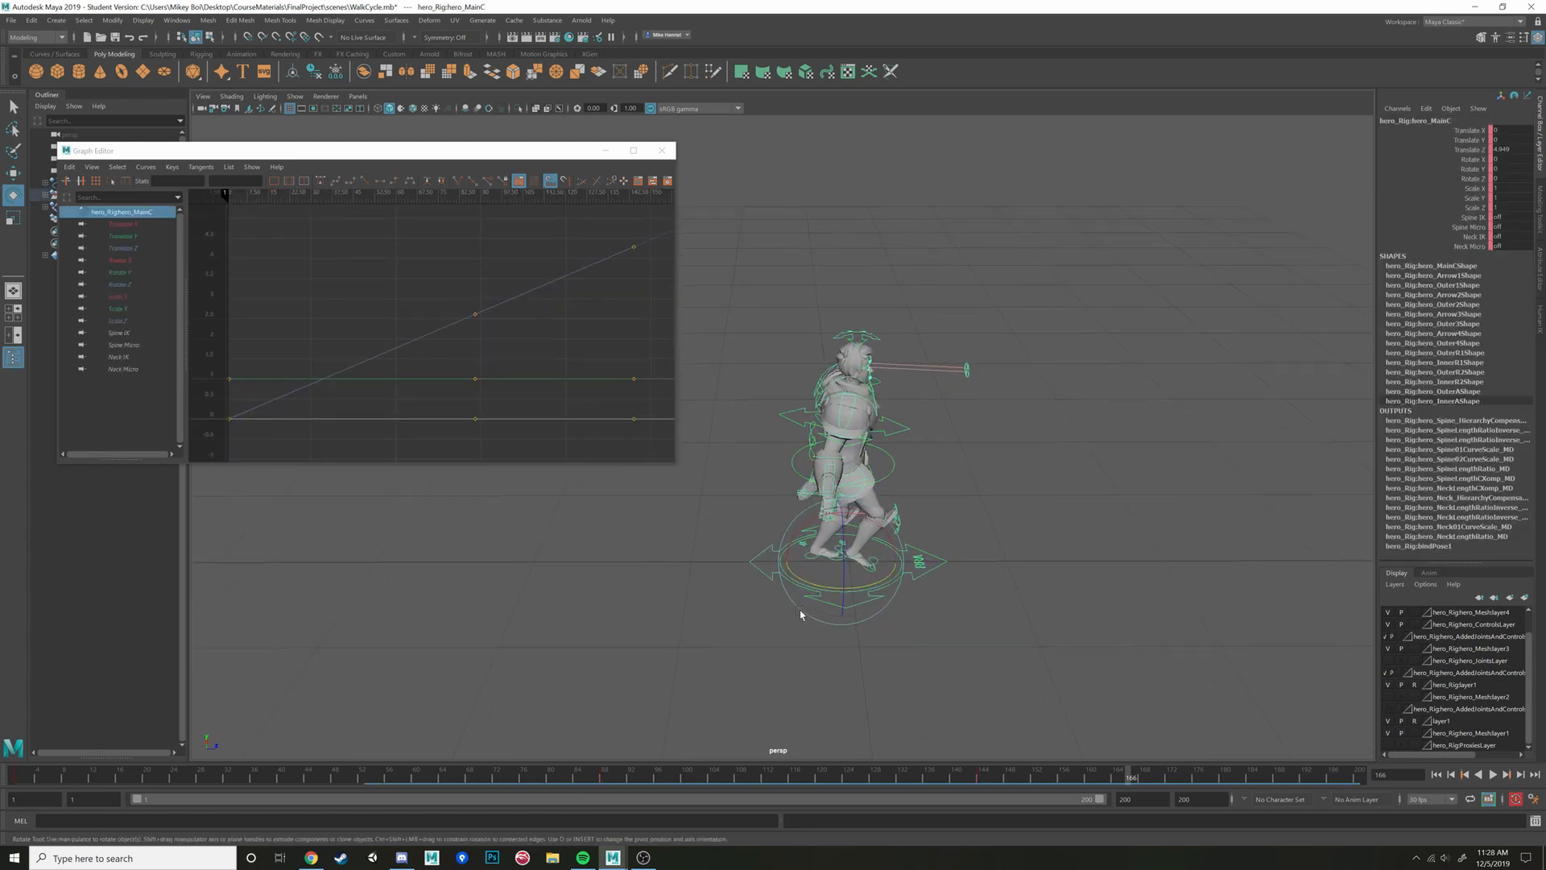
pyautogui.keyDown('alt'); pyautogui.moveTo(891, 507); pyautogui.dragTo(838, 519); pyautogui.keyUp('alt')
pyautogui.moveTo(24, 774); pyautogui.dragTo(187, 771)
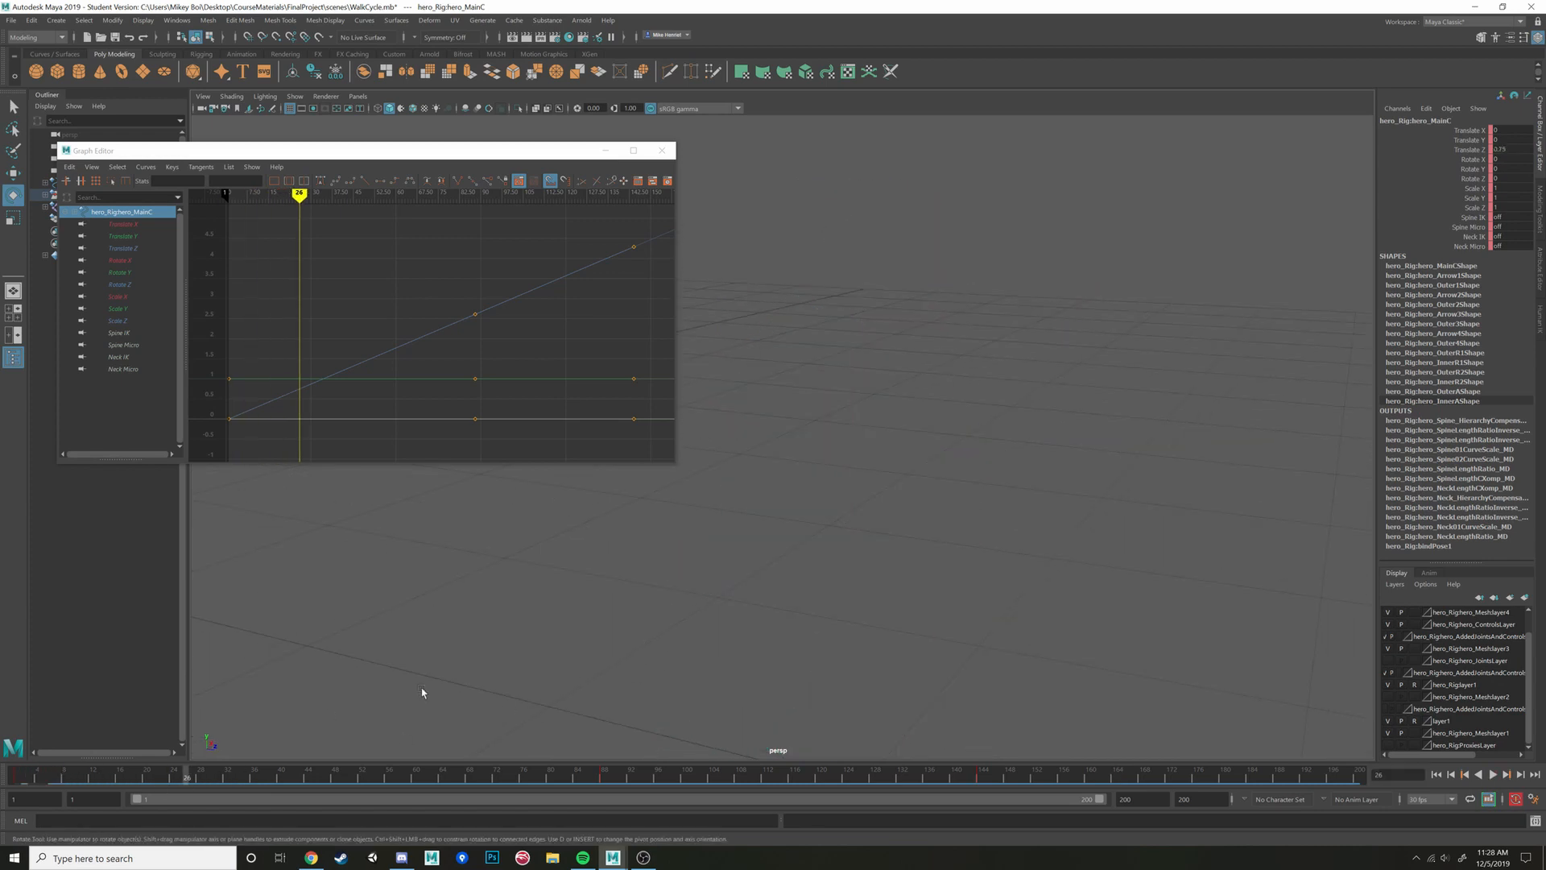
pyautogui.scroll(-5, 511, 556)
pyautogui.keyDown('alt'); pyautogui.moveTo(510, 556); pyautogui.dragTo(994, 526, button='middle'); pyautogui.keyUp('alt')
pyautogui.scroll(5, 886, 493)
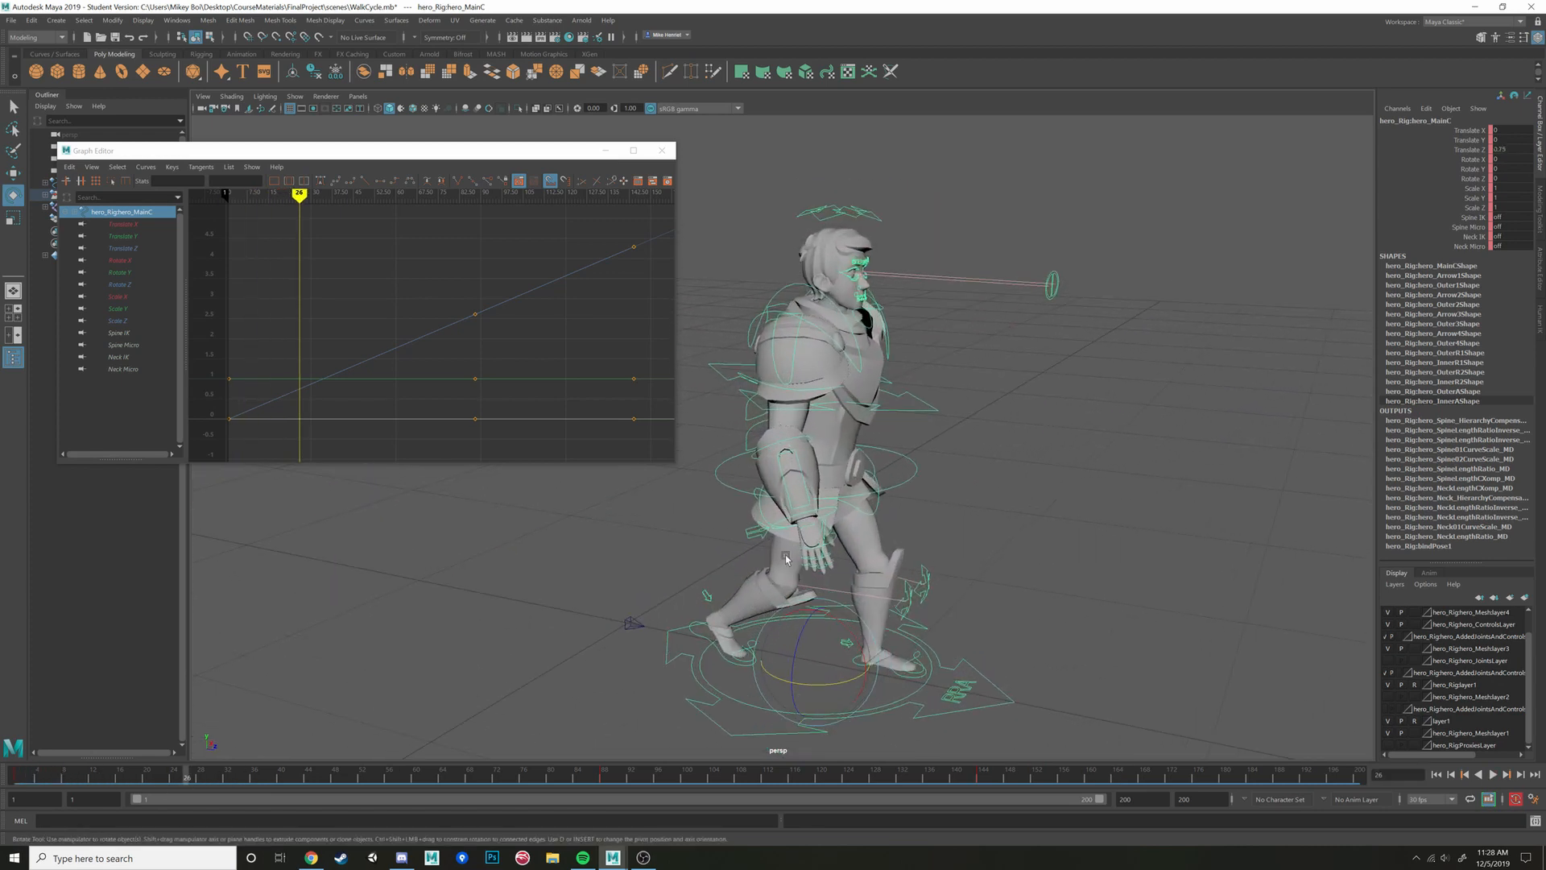
# Select the right leg guard control and examine the hero's armor and pose around it from several angles
pyautogui.click(775, 533)
pyautogui.click(778, 529)
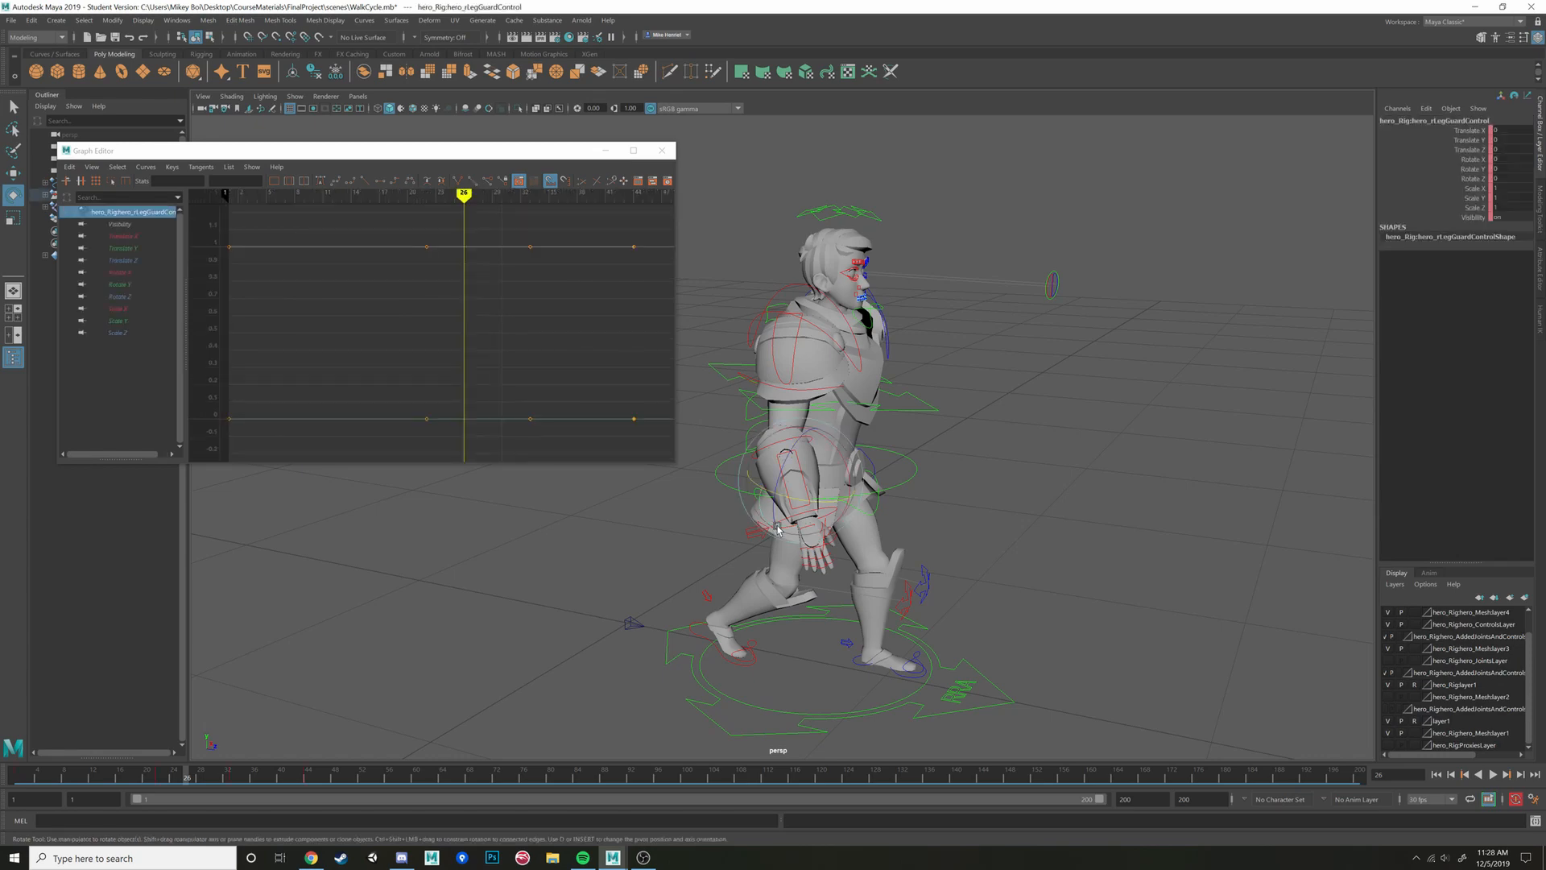
pyautogui.keyDown('alt'); pyautogui.moveTo(964, 522); pyautogui.dragTo(823, 434); pyautogui.keyUp('alt')
pyautogui.press('f')
pyautogui.scroll(-12, 910, 533)
pyautogui.keyDown('alt'); pyautogui.moveTo(713, 405); pyautogui.dragTo(1019, 570); pyautogui.keyUp('alt')
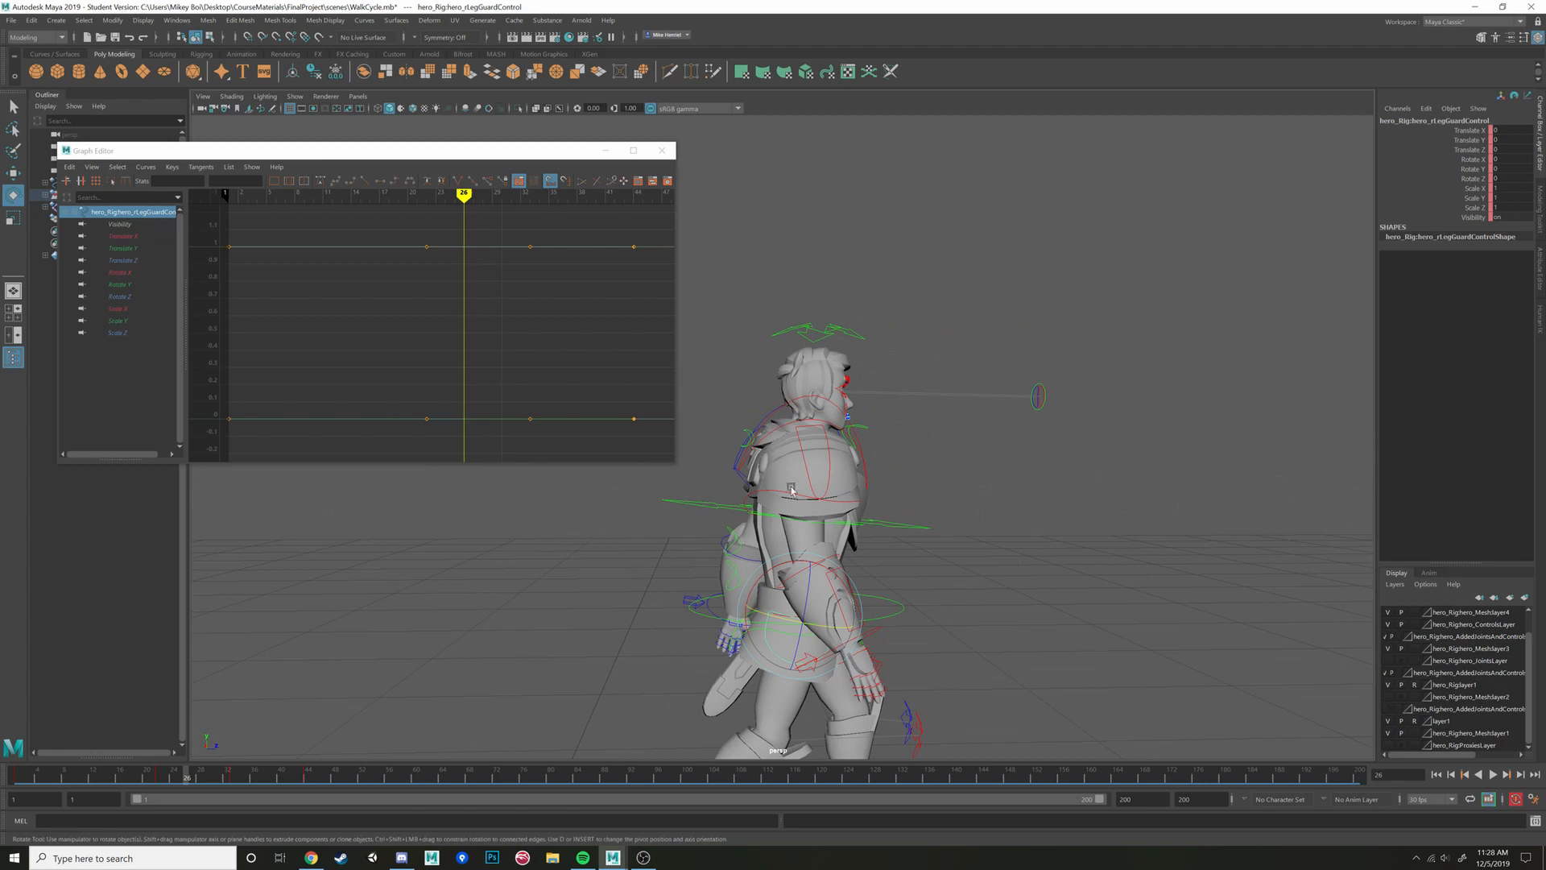
# Play the extended walk from frame 9 and again from frame 1, watching the hero's forward travel from different angles
pyautogui.click(68, 774)
pyautogui.hotkey('alt', 'v')
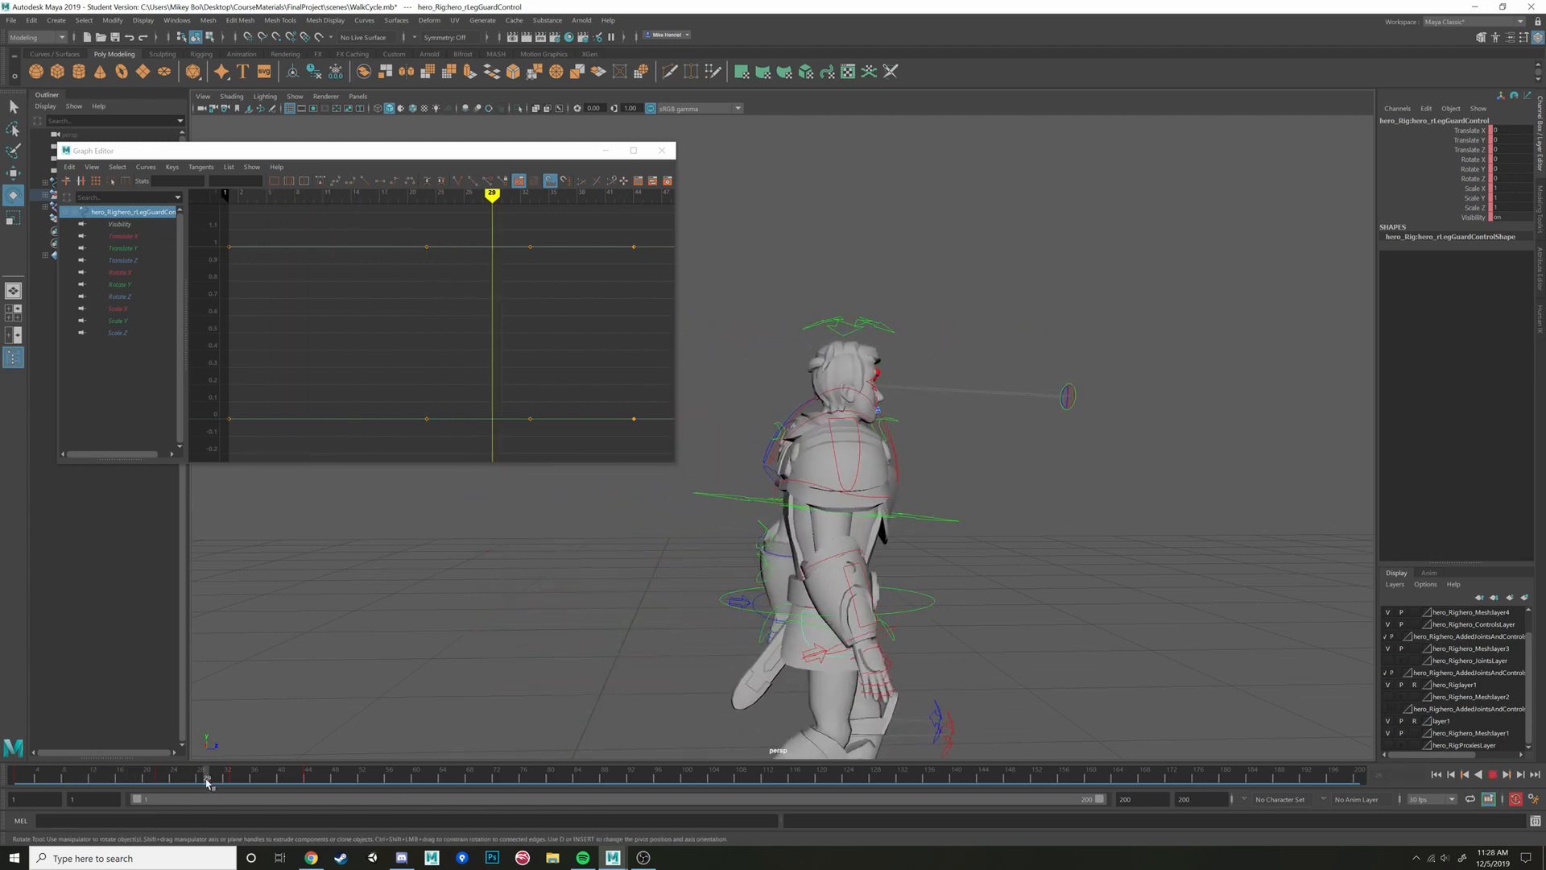
pyautogui.press('Escape')
pyautogui.keyDown('alt'); pyautogui.moveTo(922, 638); pyautogui.dragTo(908, 614, button='middle'); pyautogui.keyUp('alt')
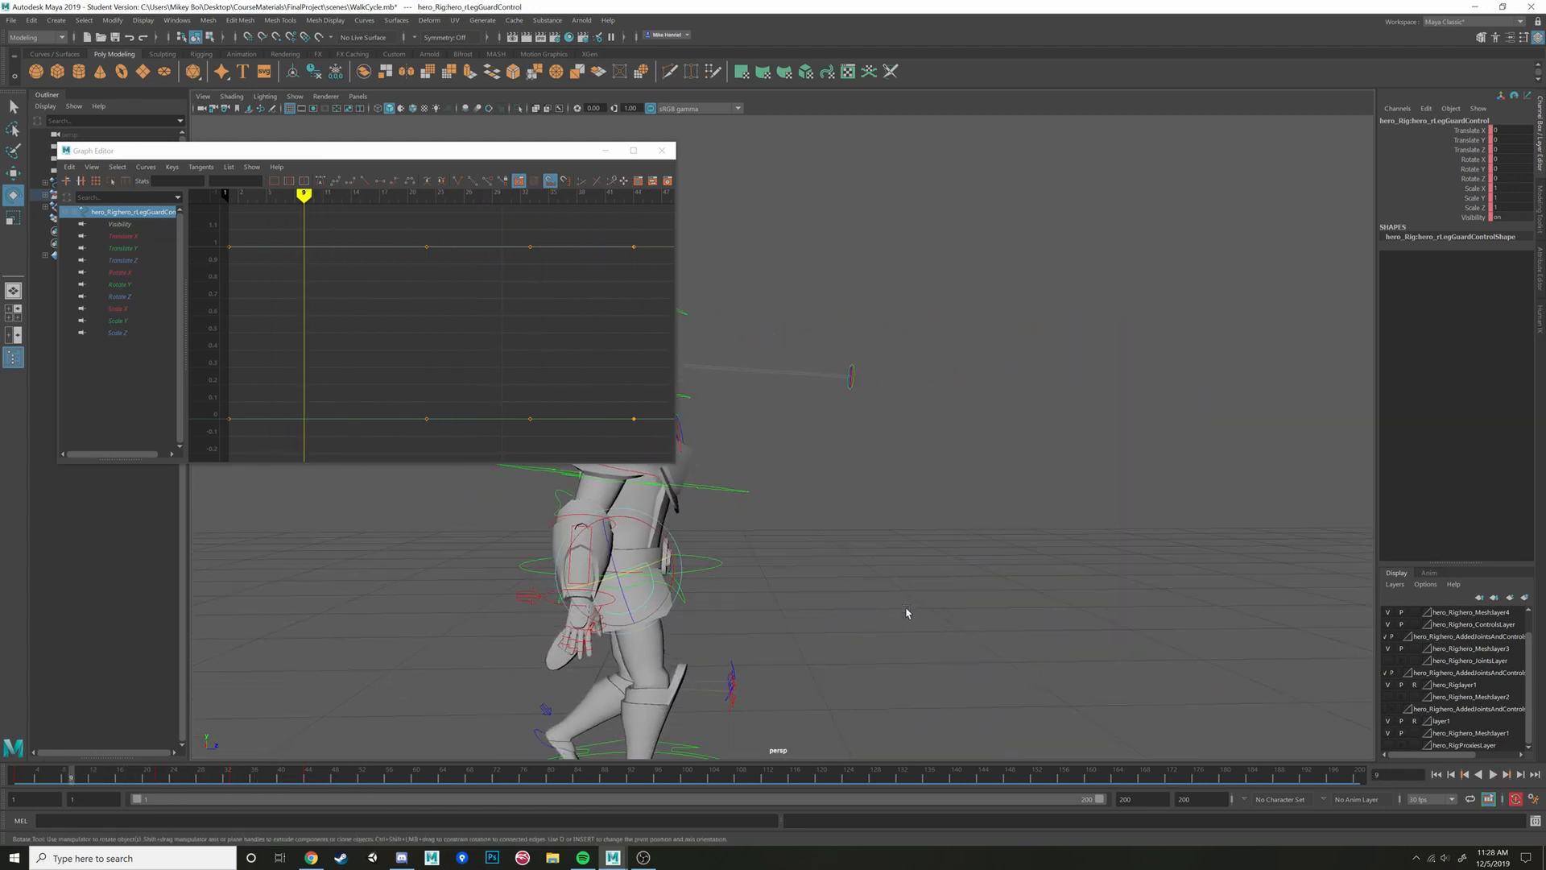
pyautogui.keyDown('alt'); pyautogui.moveTo(908, 613); pyautogui.dragTo(693, 672, button='right'); pyautogui.keyUp('alt')
pyautogui.click(18, 785)
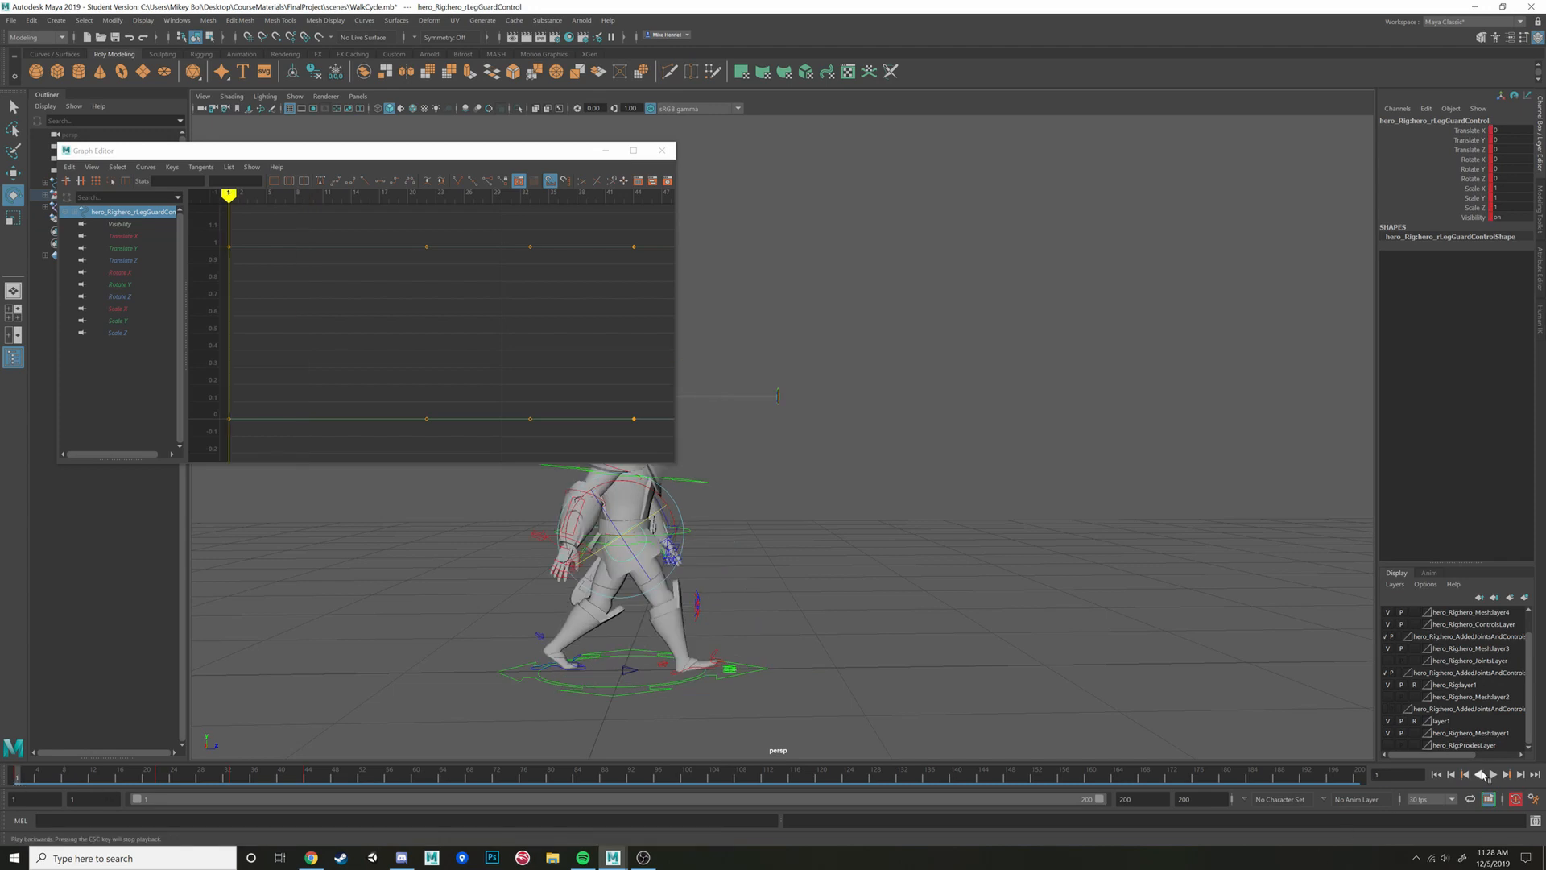
pyautogui.click(1493, 774)
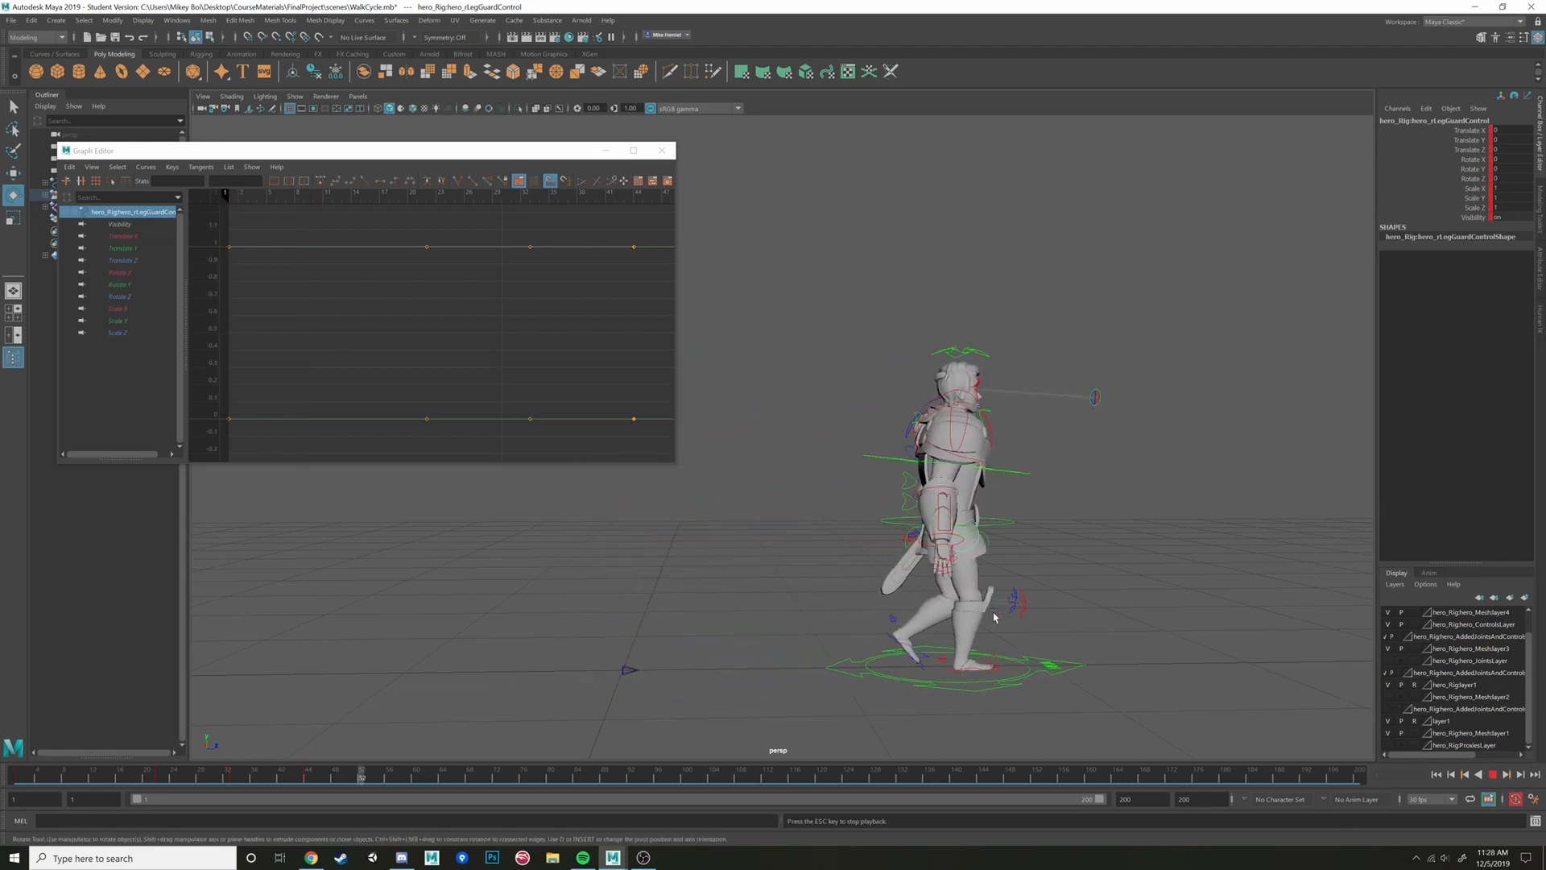
pyautogui.keyDown('alt'); pyautogui.moveTo(994, 617); pyautogui.dragTo(800, 603, button='middle'); pyautogui.keyUp('alt')
pyautogui.keyDown('alt'); pyautogui.moveTo(800, 603); pyautogui.dragTo(596, 636, button='right'); pyautogui.keyUp('alt')
pyautogui.keyDown('alt'); pyautogui.moveTo(692, 608); pyautogui.dragTo(640, 652); pyautogui.keyUp('alt')
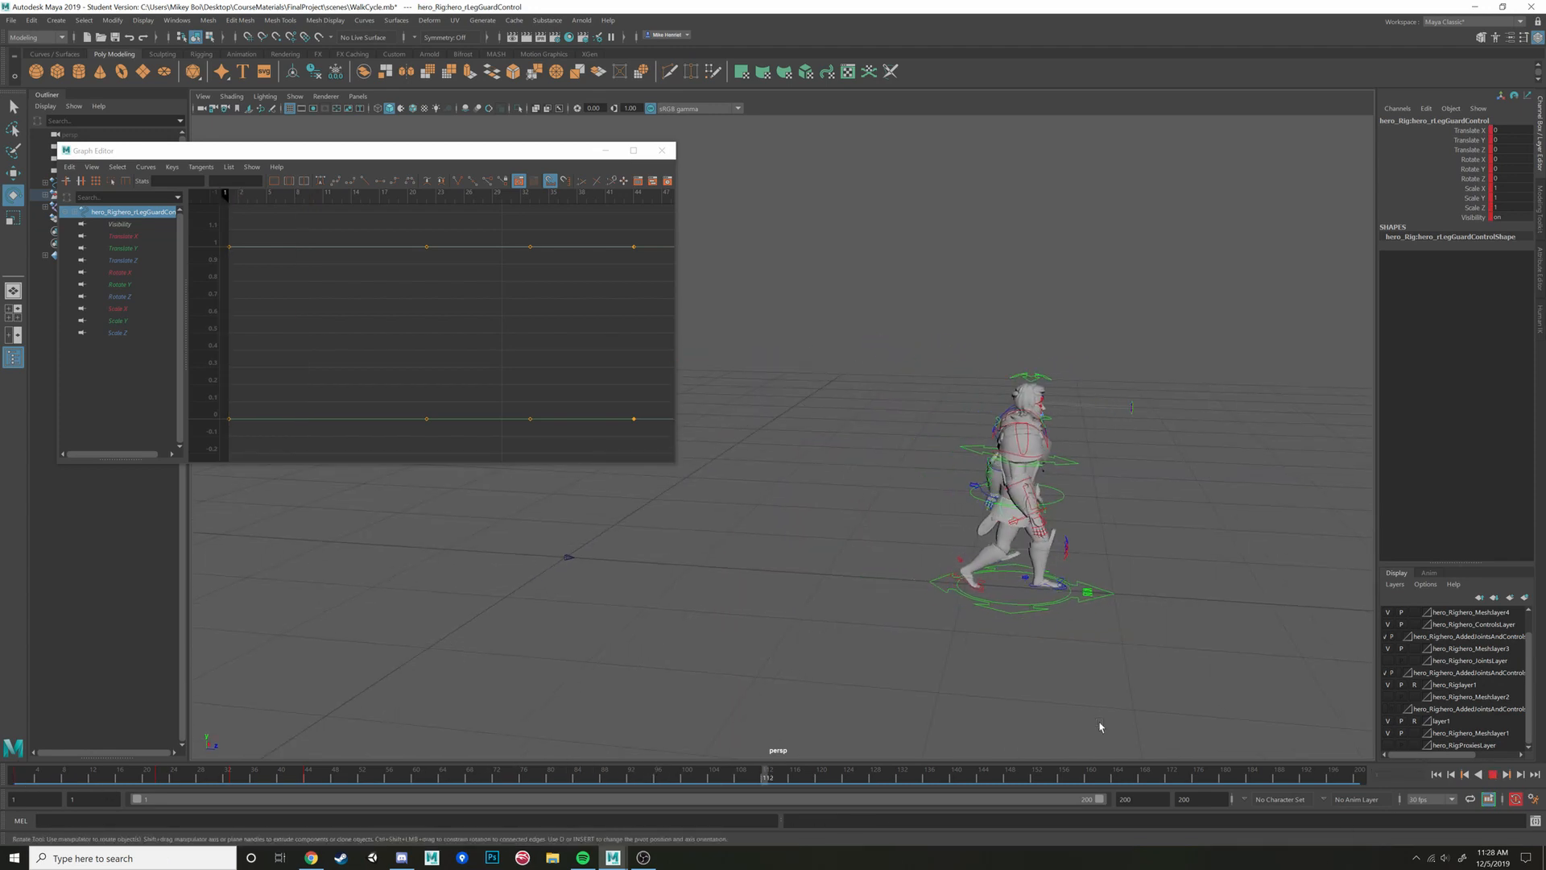
pyautogui.press('Escape')
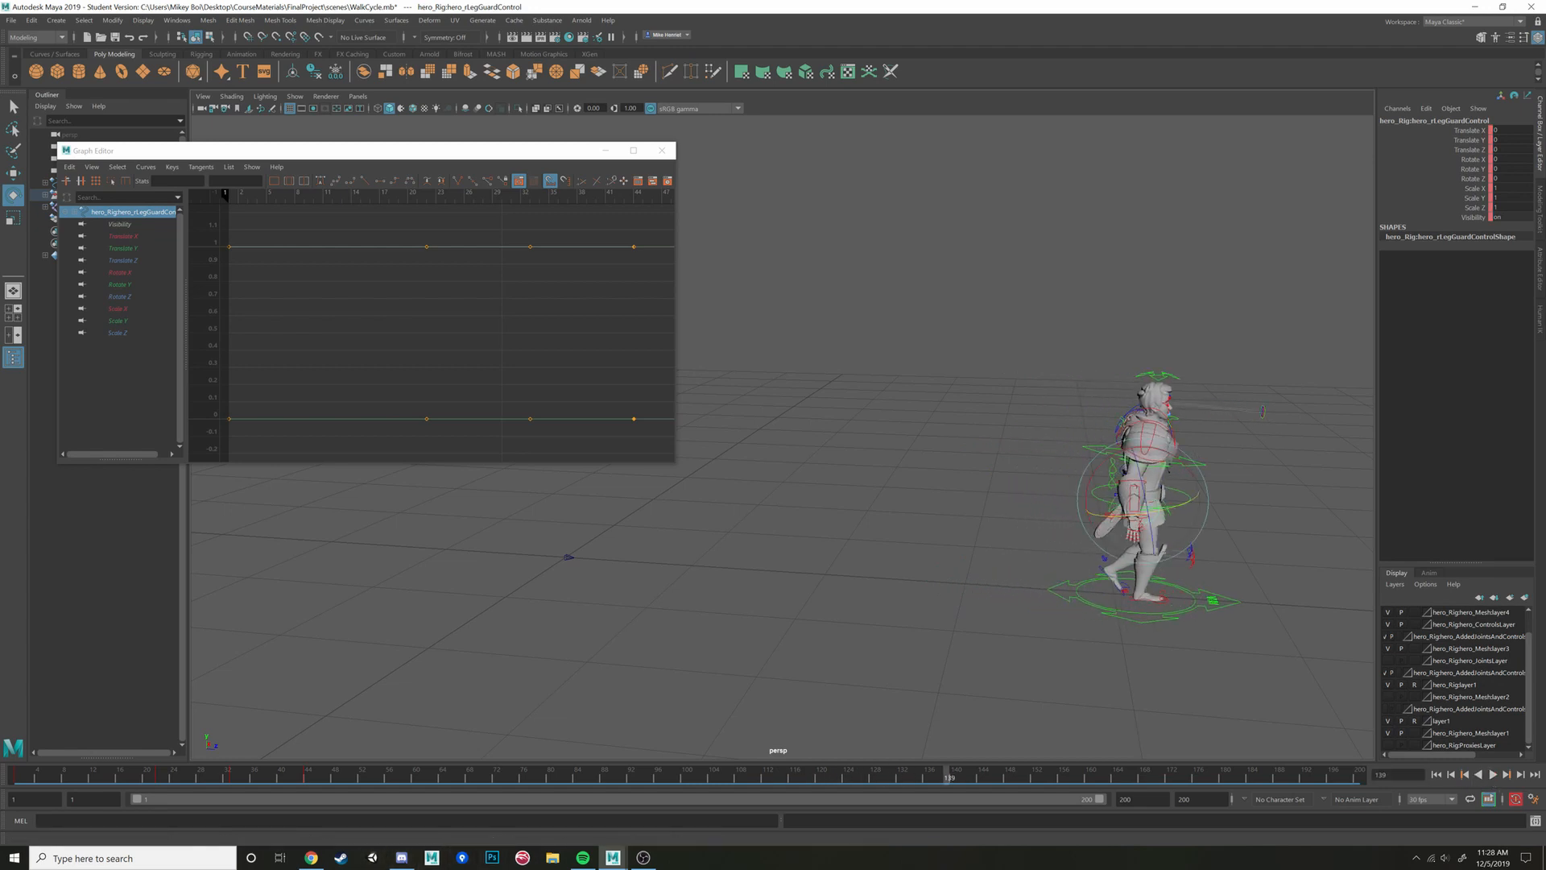
pyautogui.moveTo(644, 857)
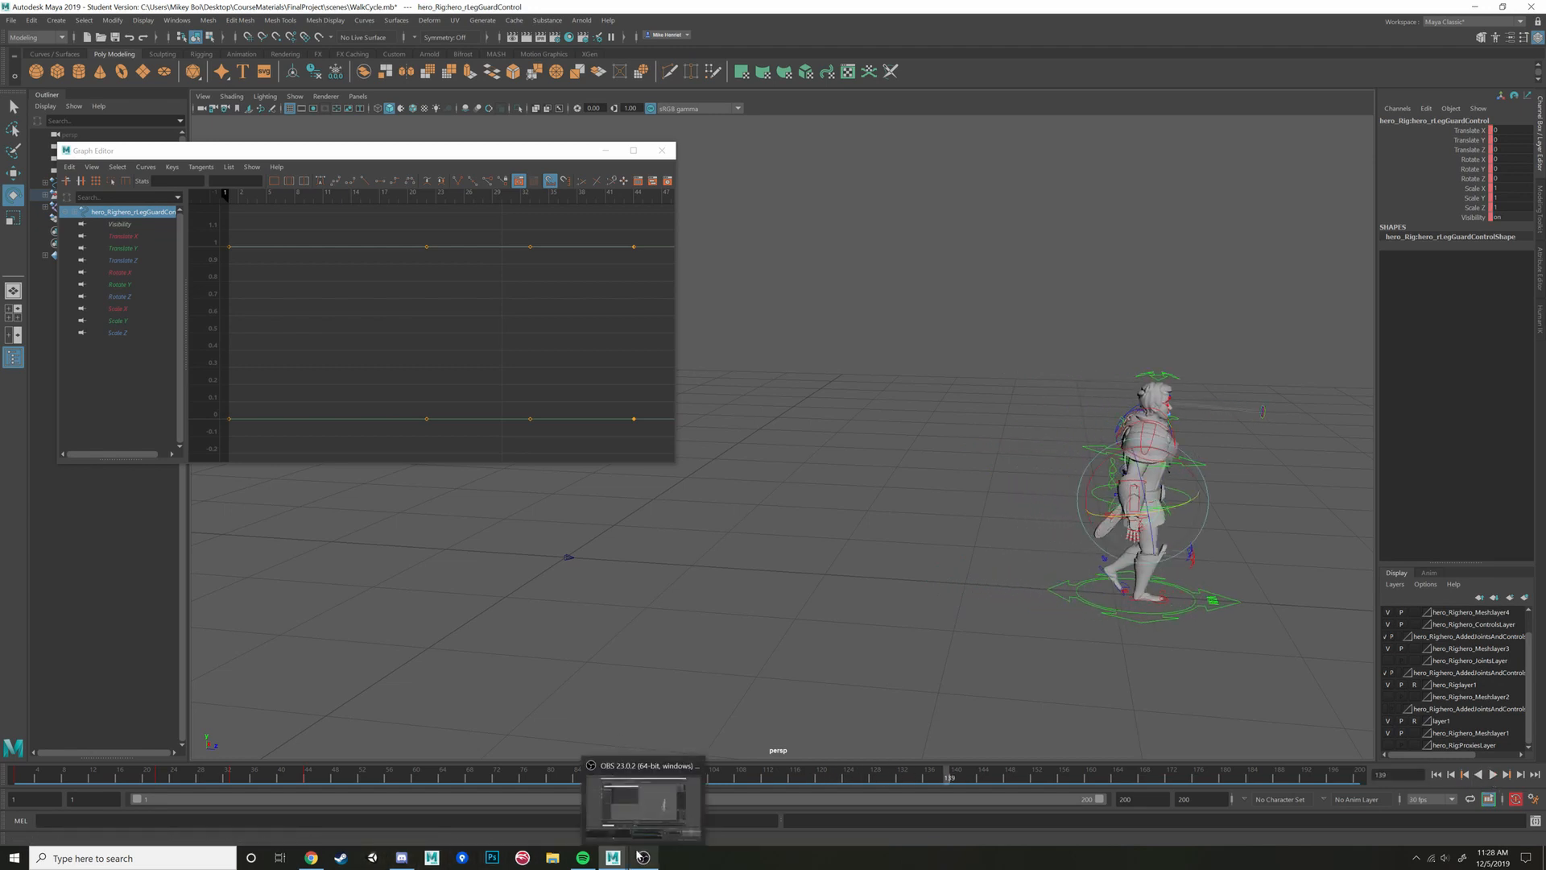
pyautogui.click(644, 856)
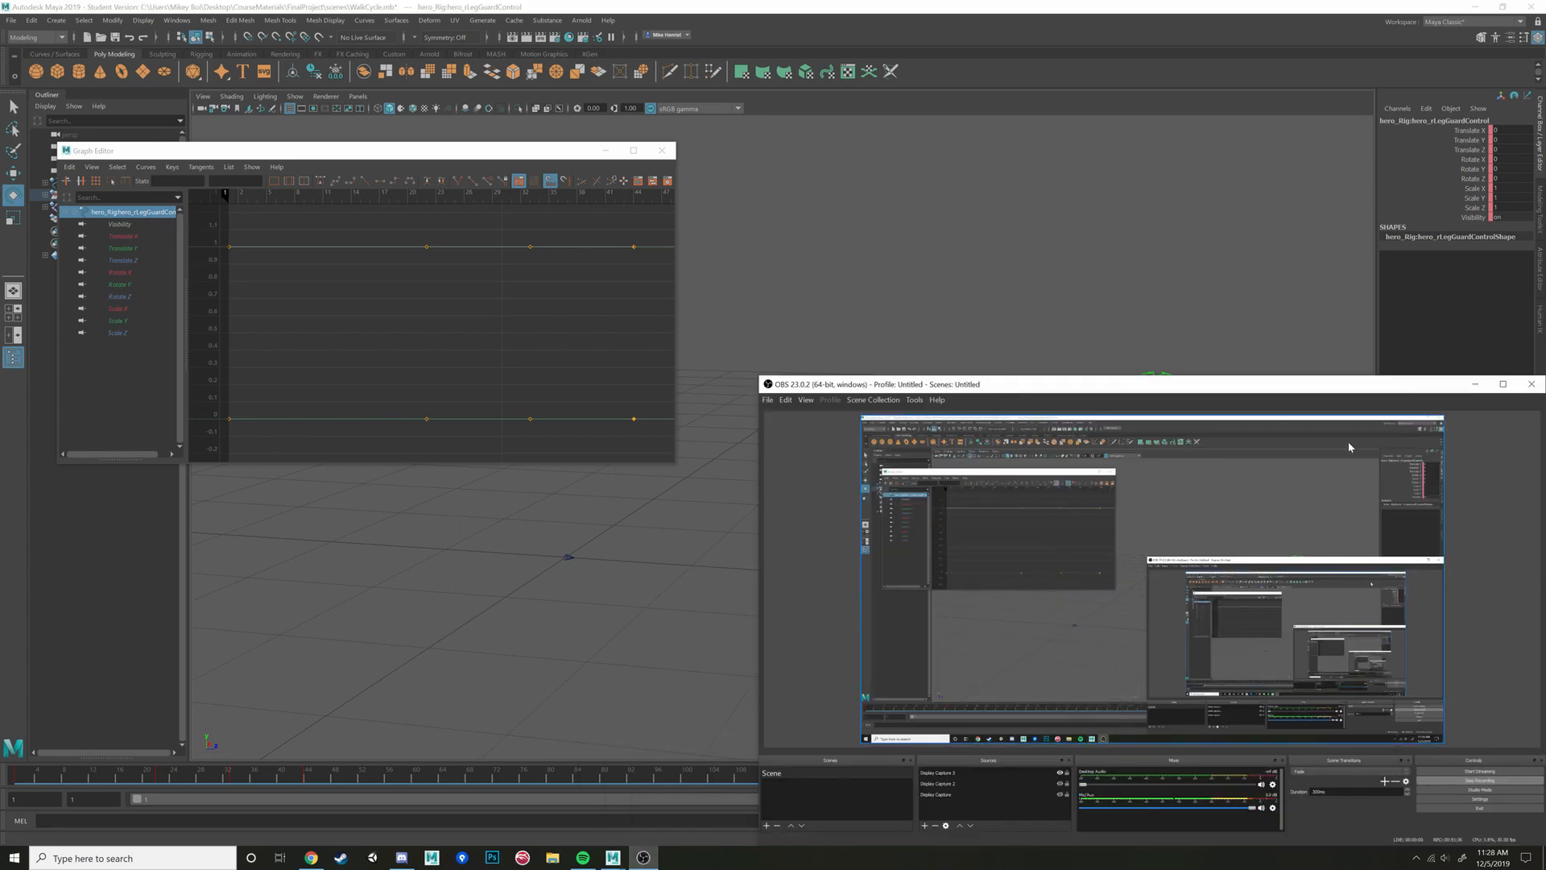
pyautogui.moveTo(1331, 386); pyautogui.dragTo(1022, 221)
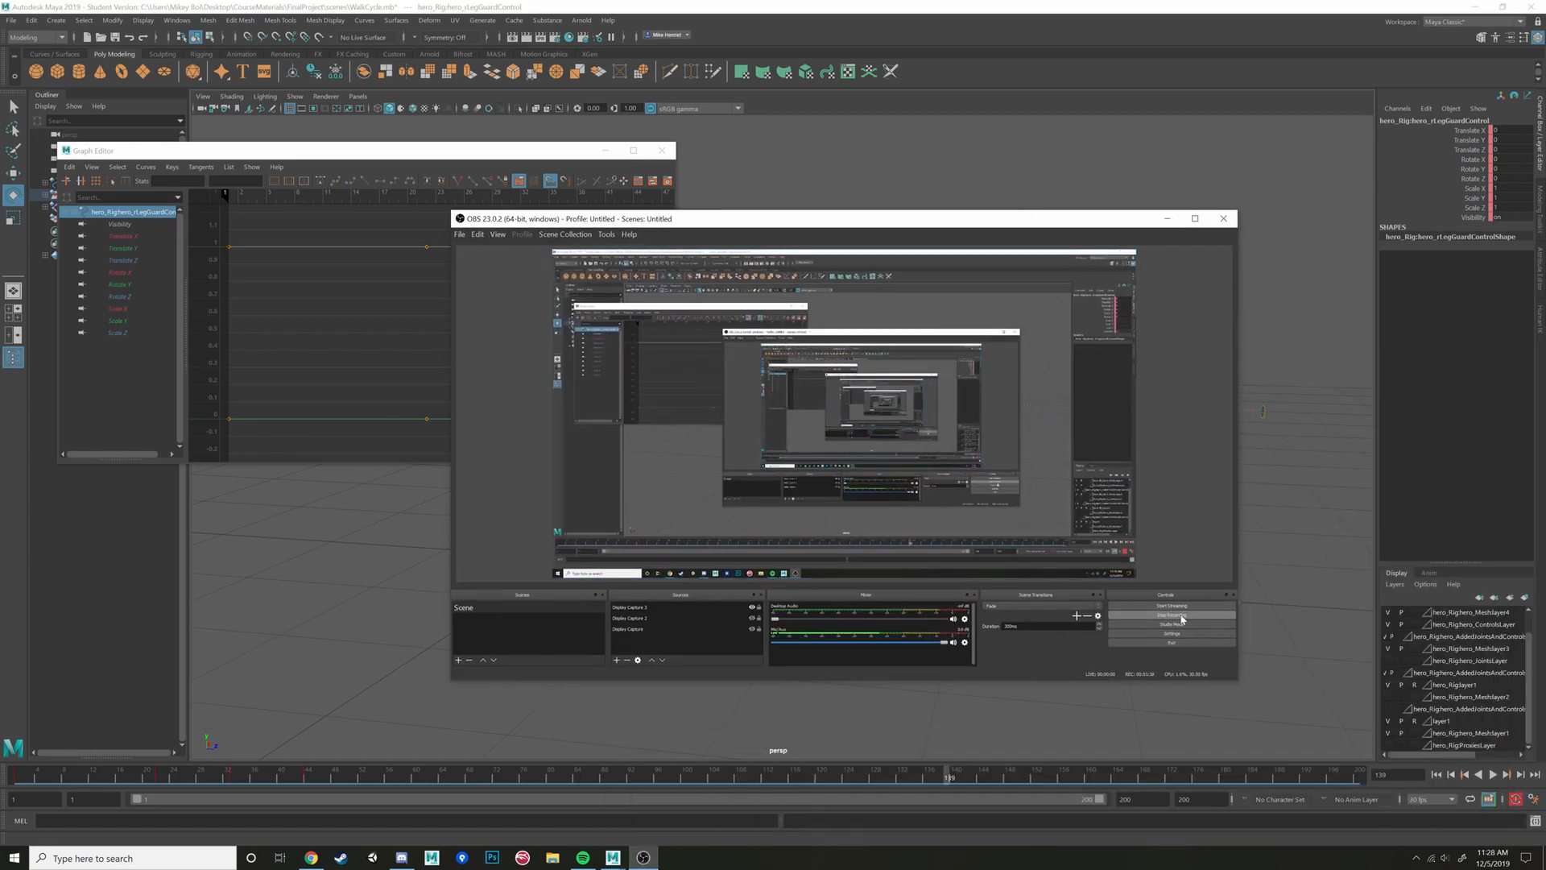